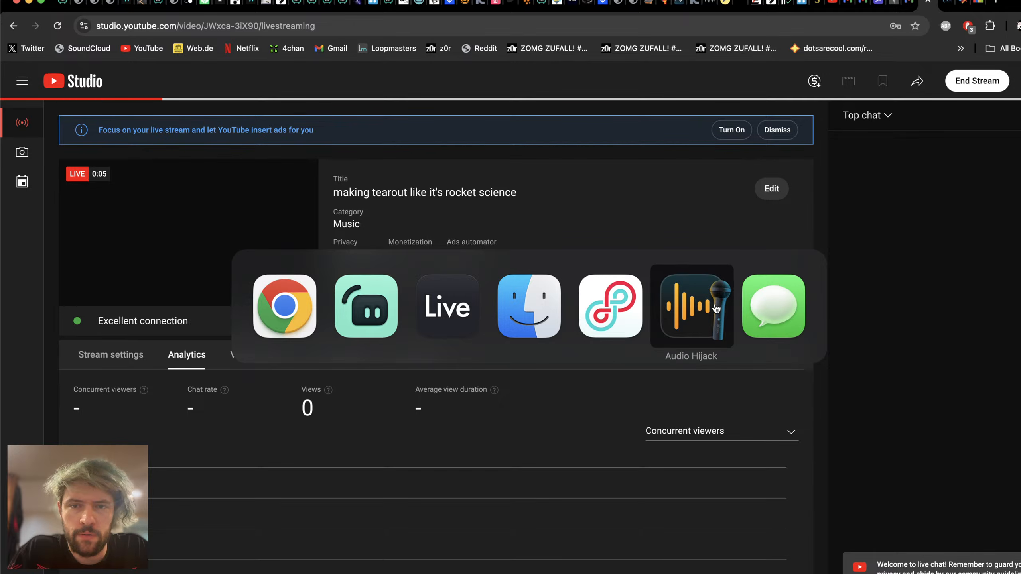
Step: Switch to Audio Hijack, skip the offered 4.3.3 update and return to the YouTube Studio stream dashboard
click(696, 305)
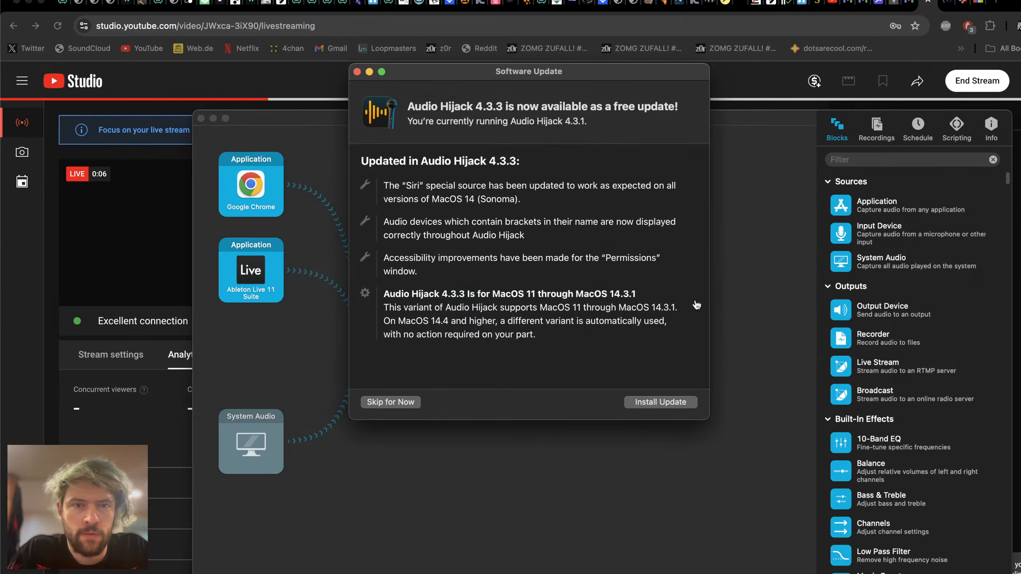
click(386, 402)
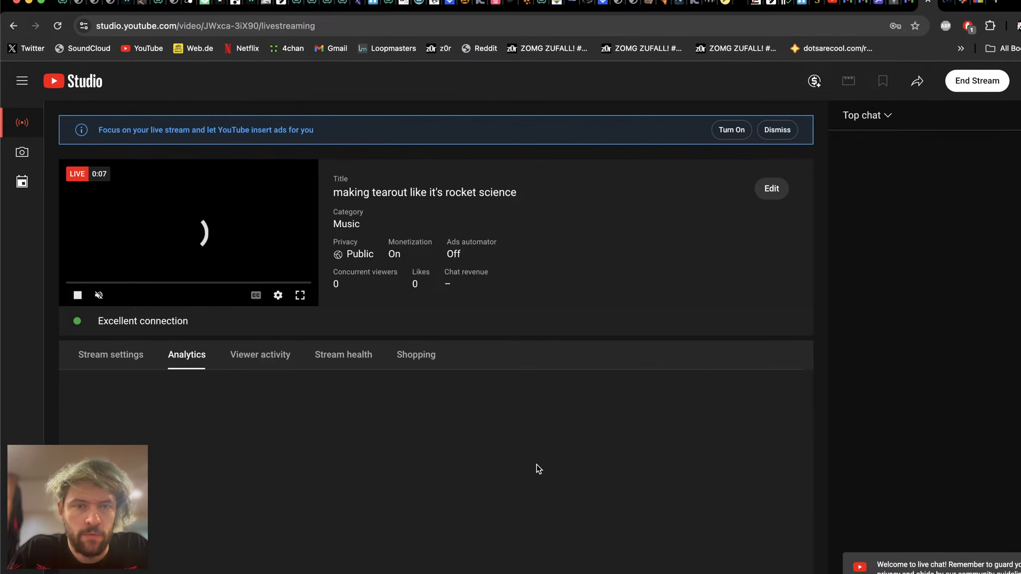
key(super+Tab)
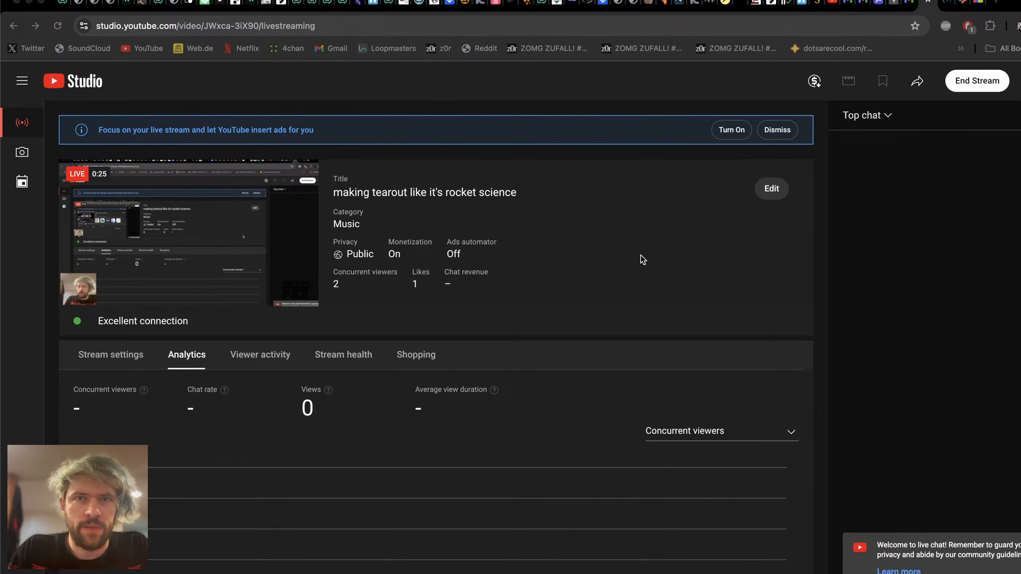
Step: Switch to Ableton Live and play the four-bar arrangement loop from its start
key(super+Tab)
key(super+Tab)
key(super+Tab)
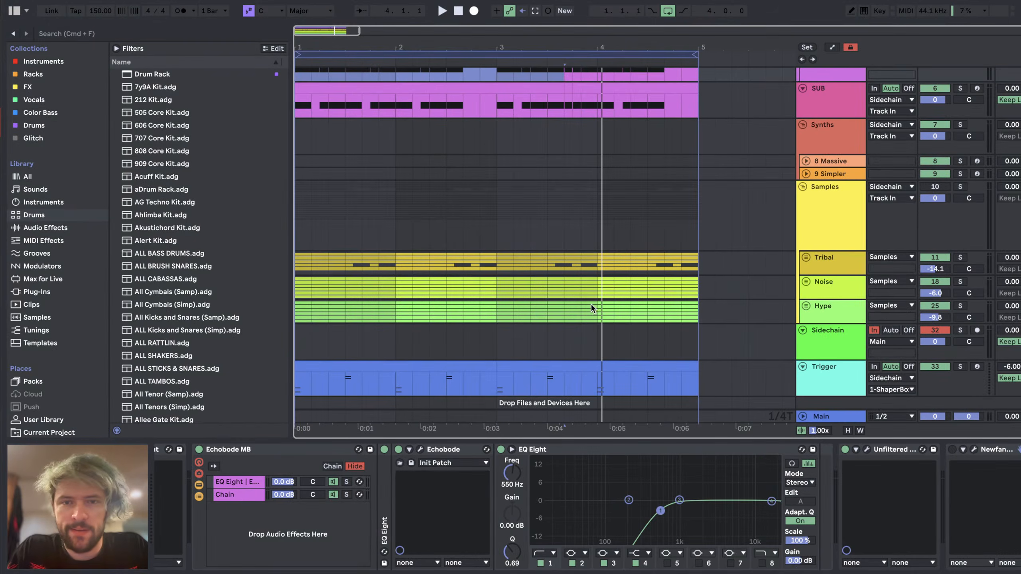
scroll(363, 234, up, 5)
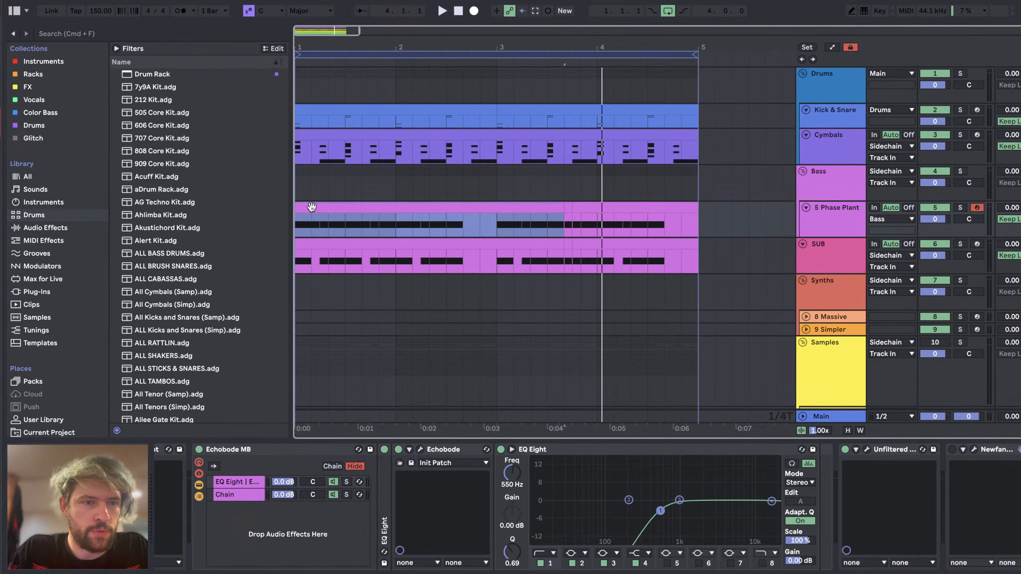
key(space)
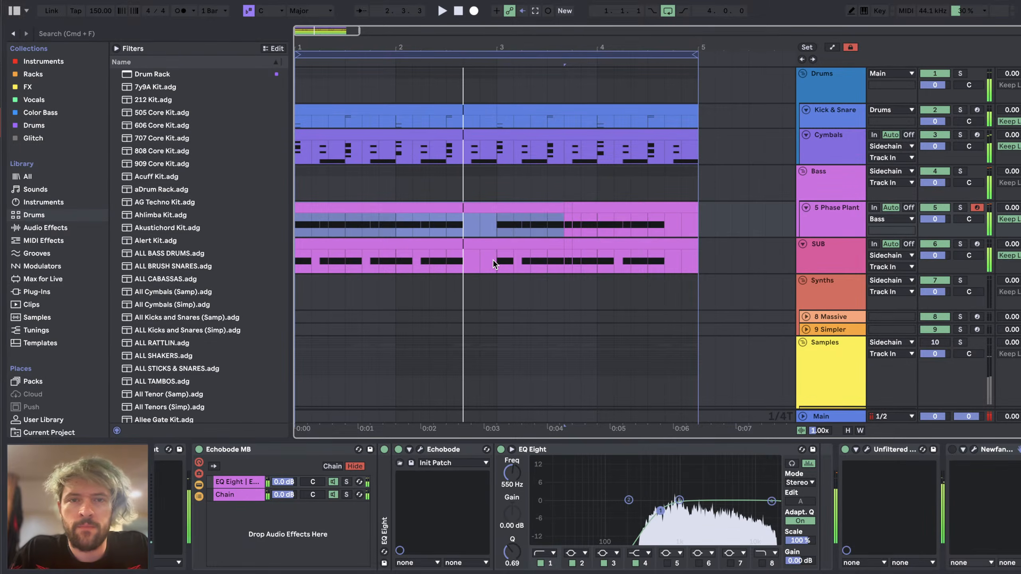
Step: Alternate between YouTube Studio and Ableton Live to check the live chat and stream preview against the playing loop
key(super+Tab)
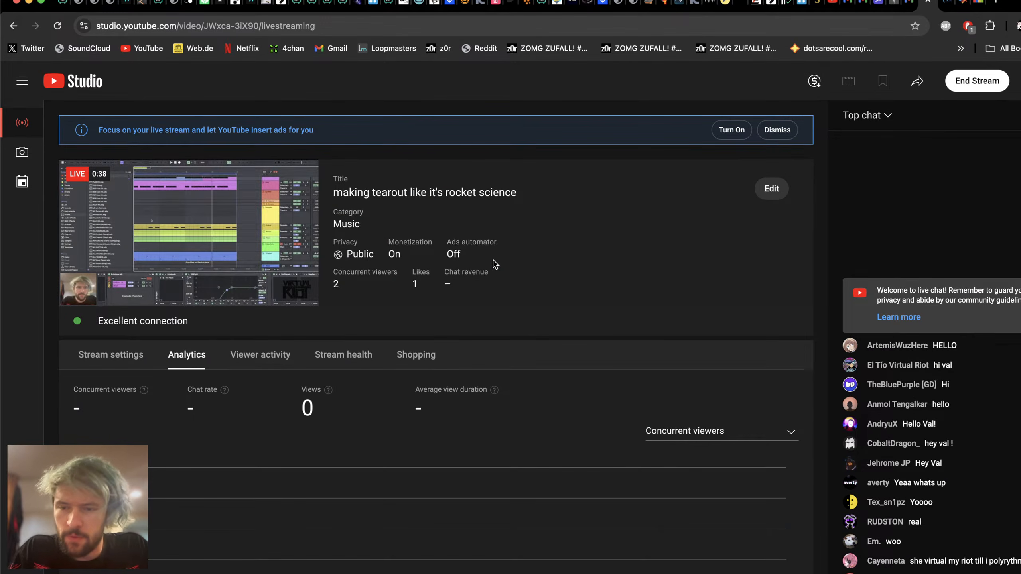
key(super+Tab)
key(super+Tab)
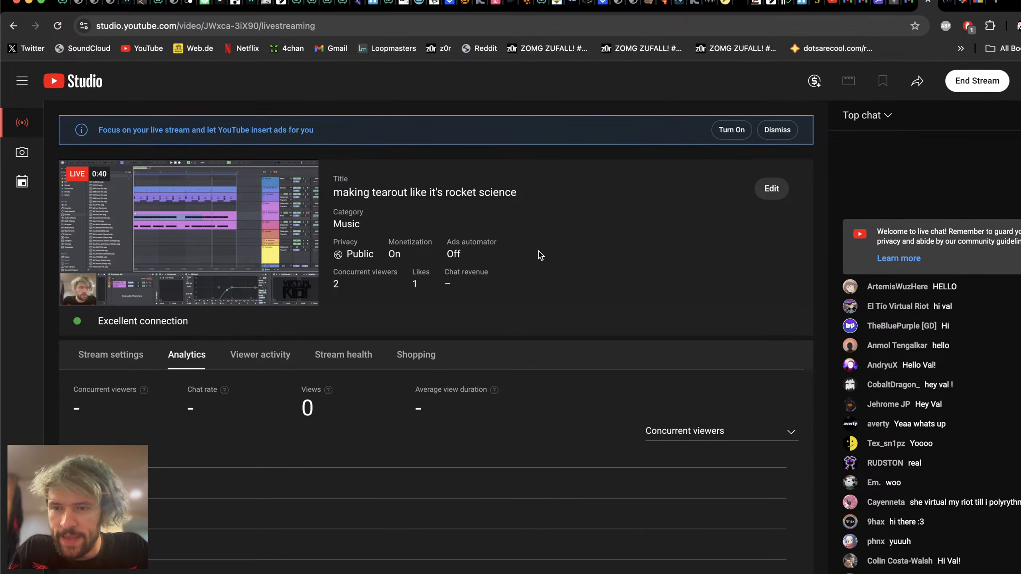
key(super+Tab)
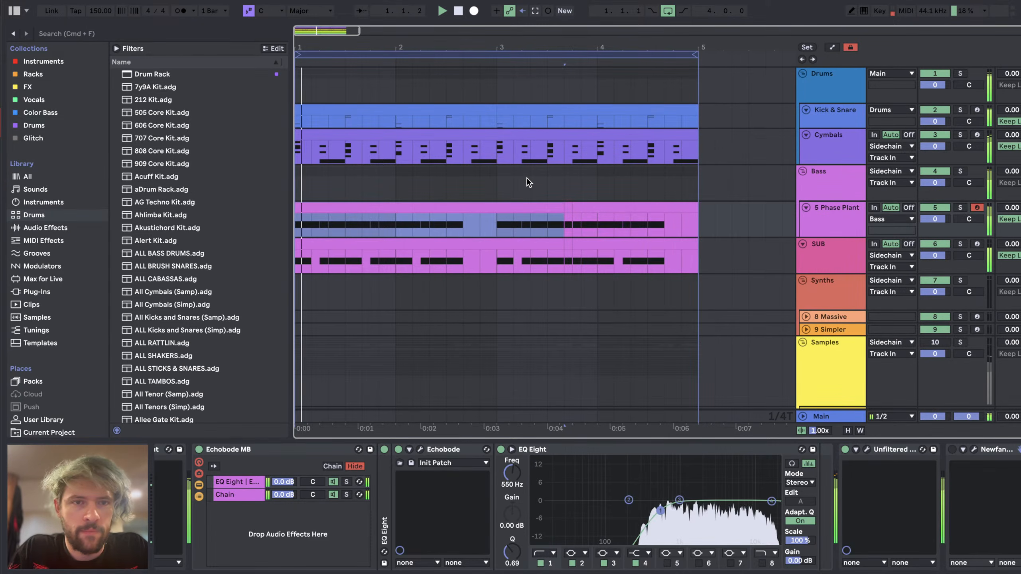
key(super+Tab)
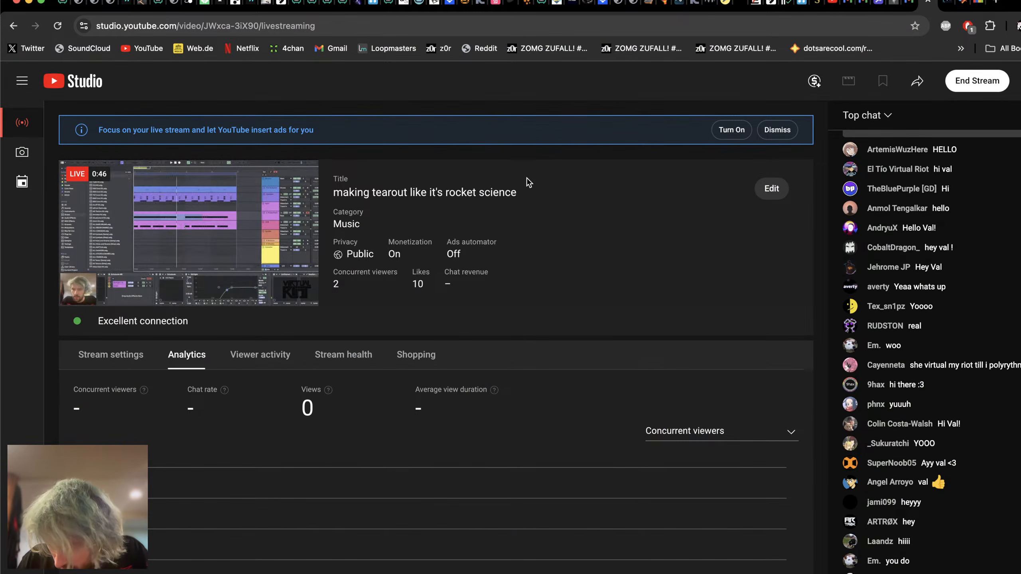
key(super+Tab)
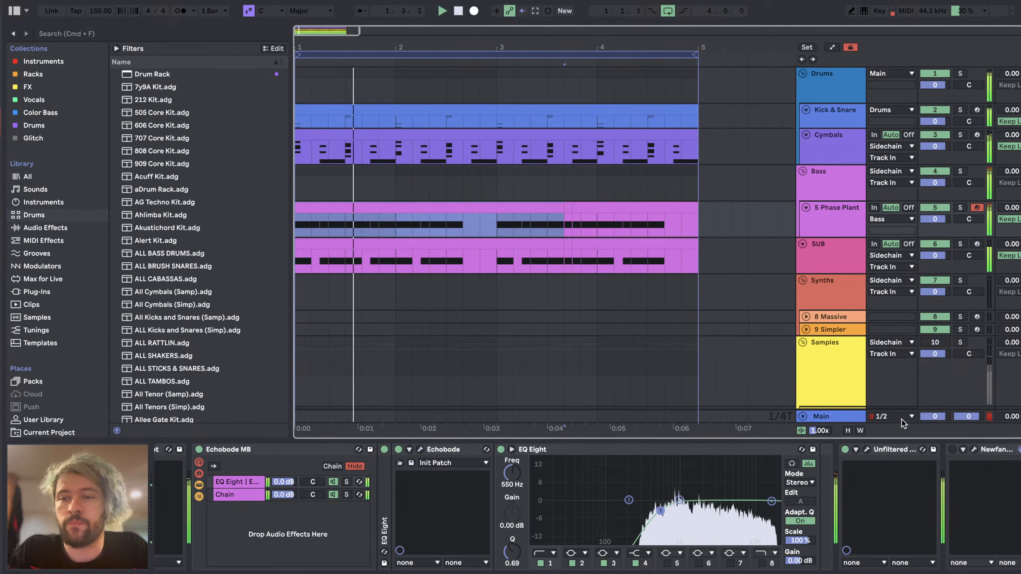
Step: Select the Main track and set its Utility gain to -3 dB while playing the loop
click(850, 414)
key(Tab)
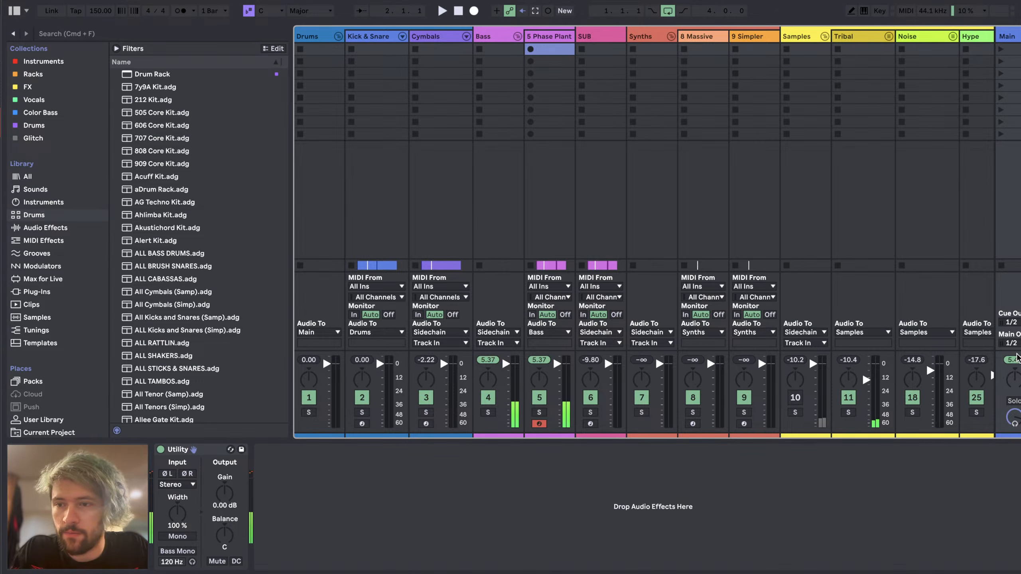
key(Tab)
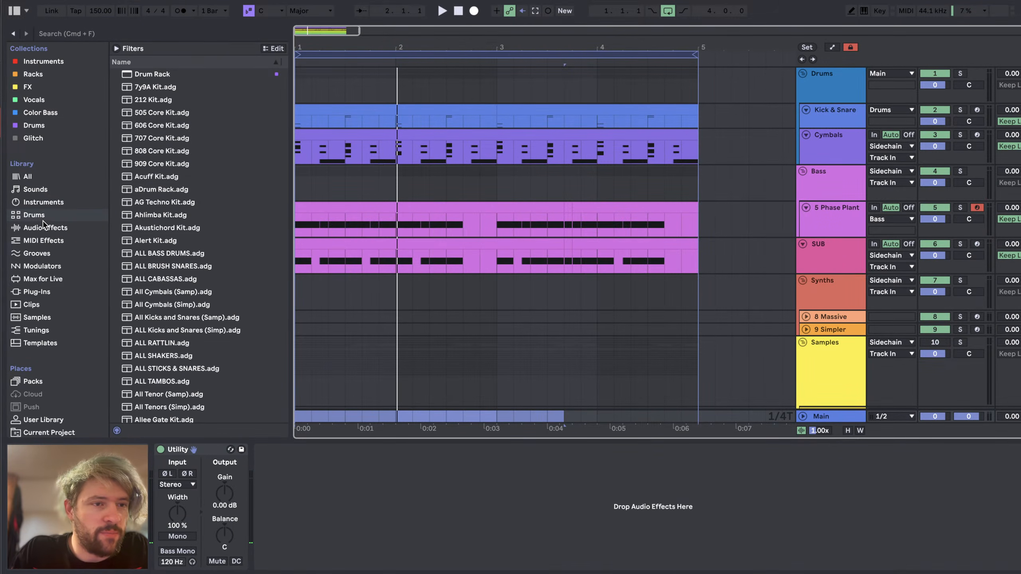
click(66, 229)
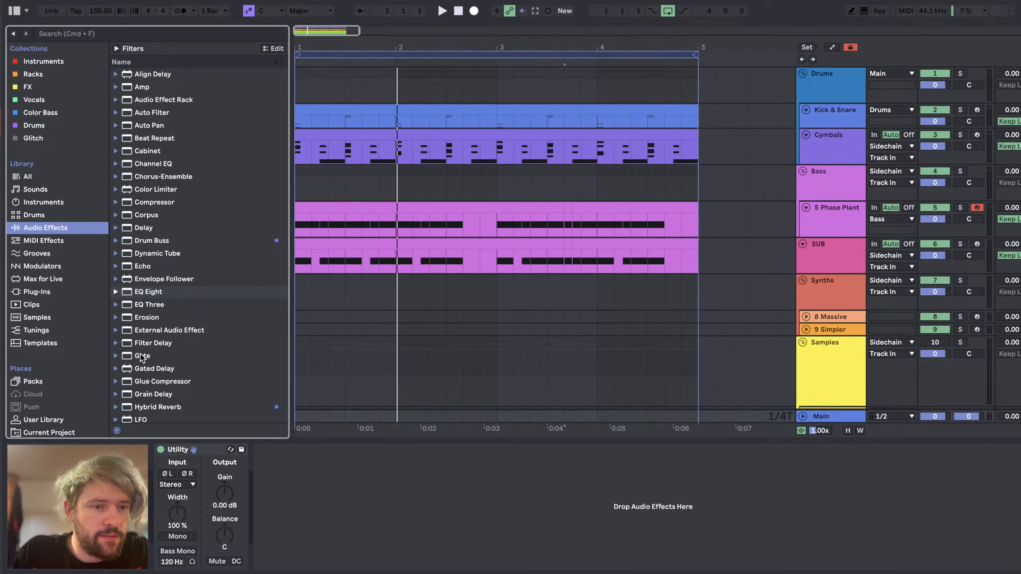
scroll(141, 357, down, 1)
scroll(152, 346, down, 3)
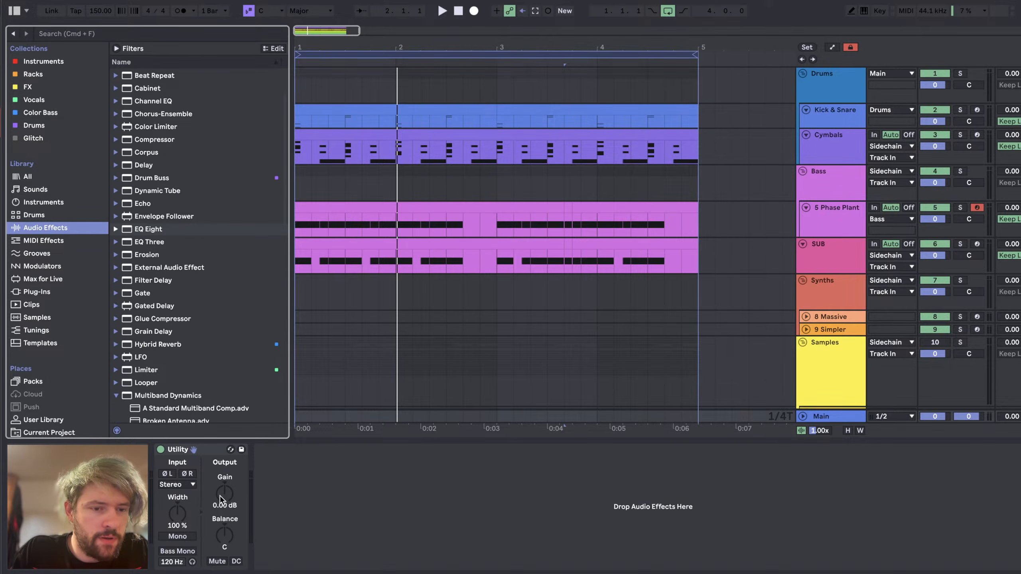
drag(220, 499, 220, 511)
key(space)
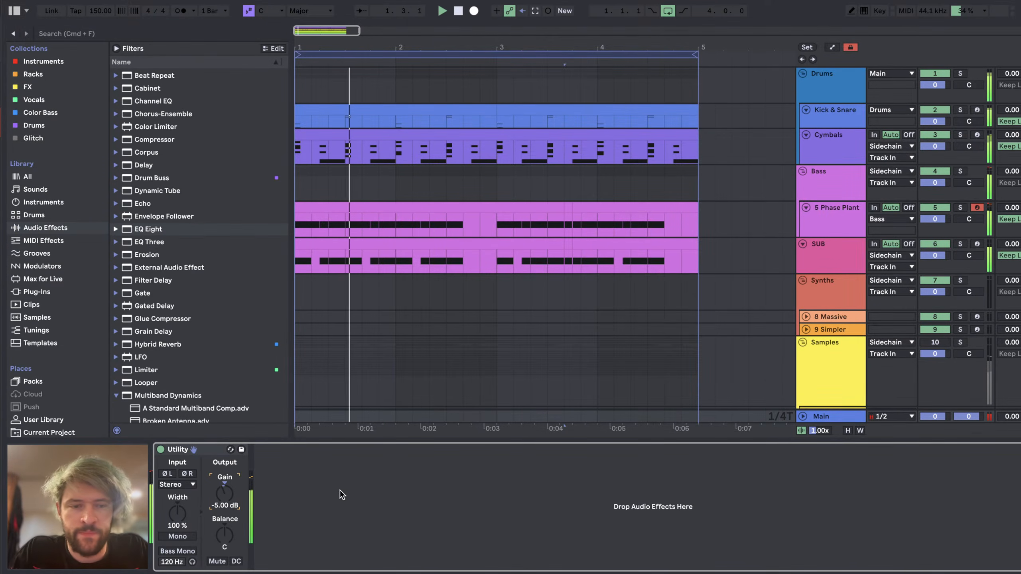
text(-3)
key(Return)
Step: Read the viewers' sound feedback in the YouTube Studio live chat and return to Ableton Live
key(super+Tab)
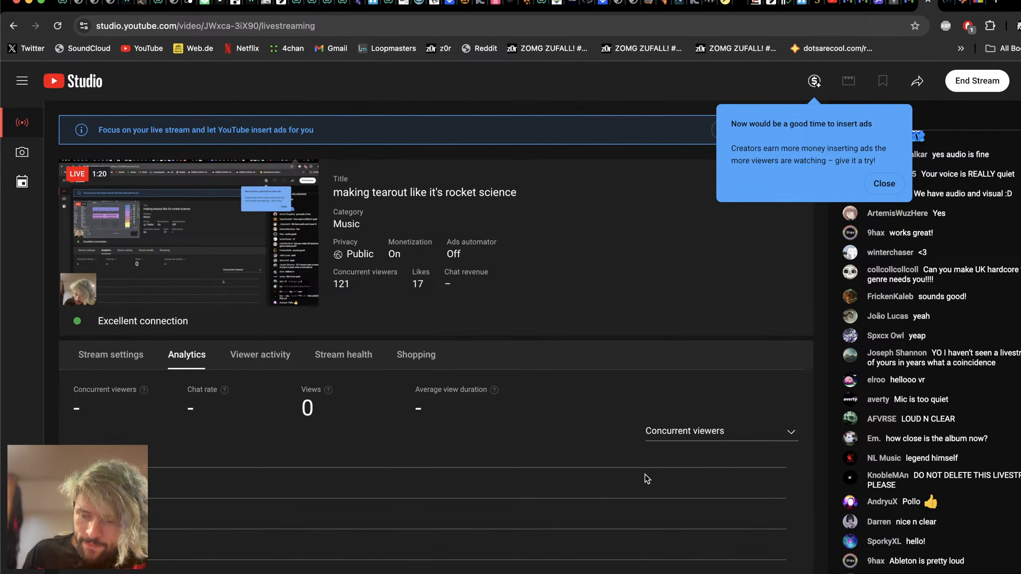
key(super+Tab)
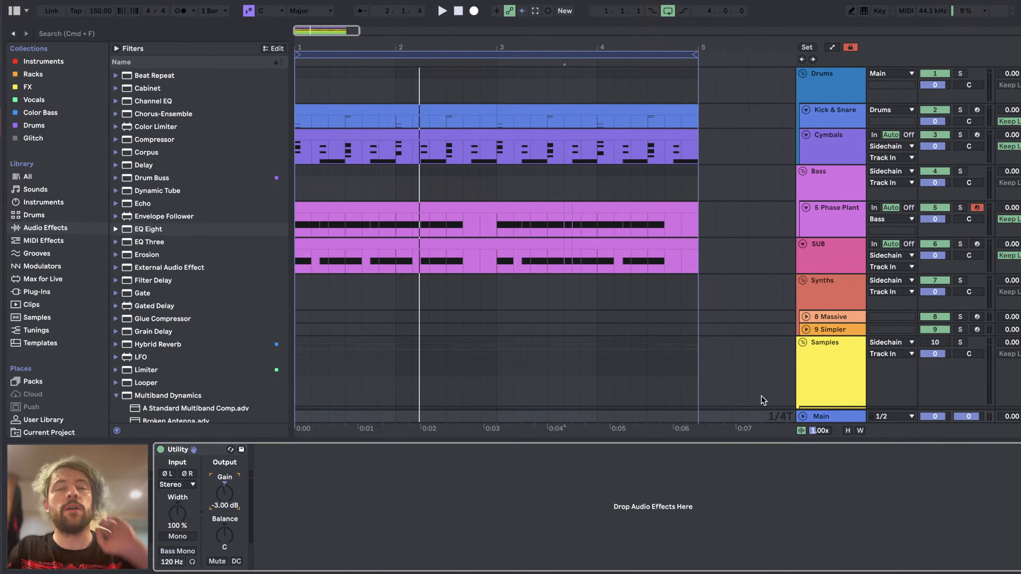
key(super+Tab)
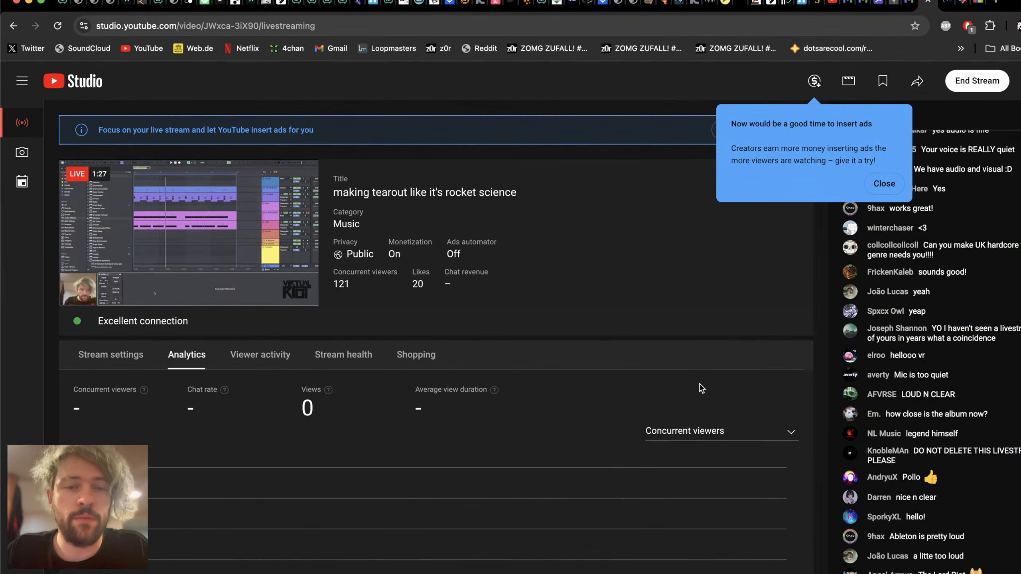
key(super+Tab)
Step: Play the loop and fine-tune the Main track's Utility gain to -3.22 dB
key(space)
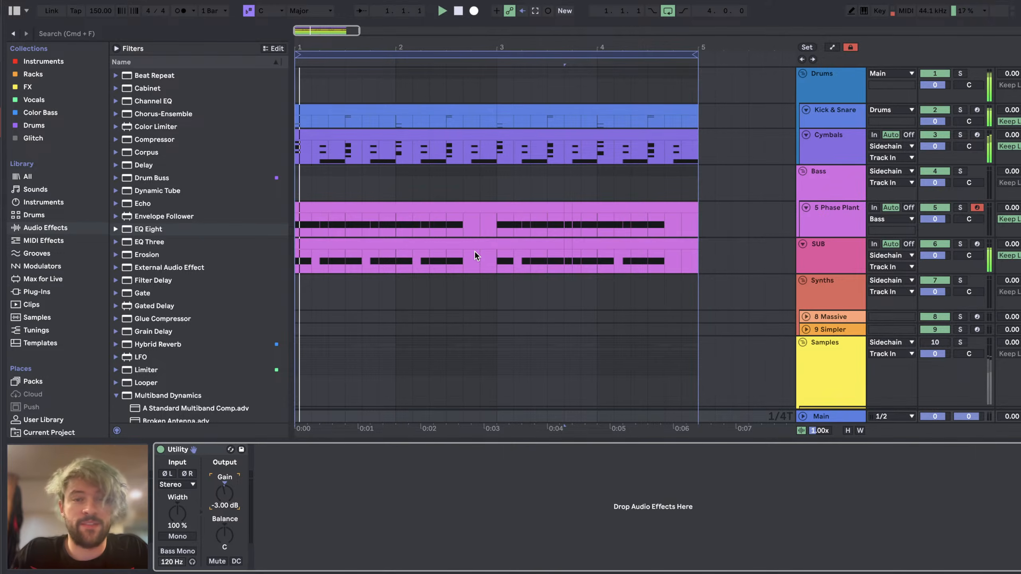
click(838, 419)
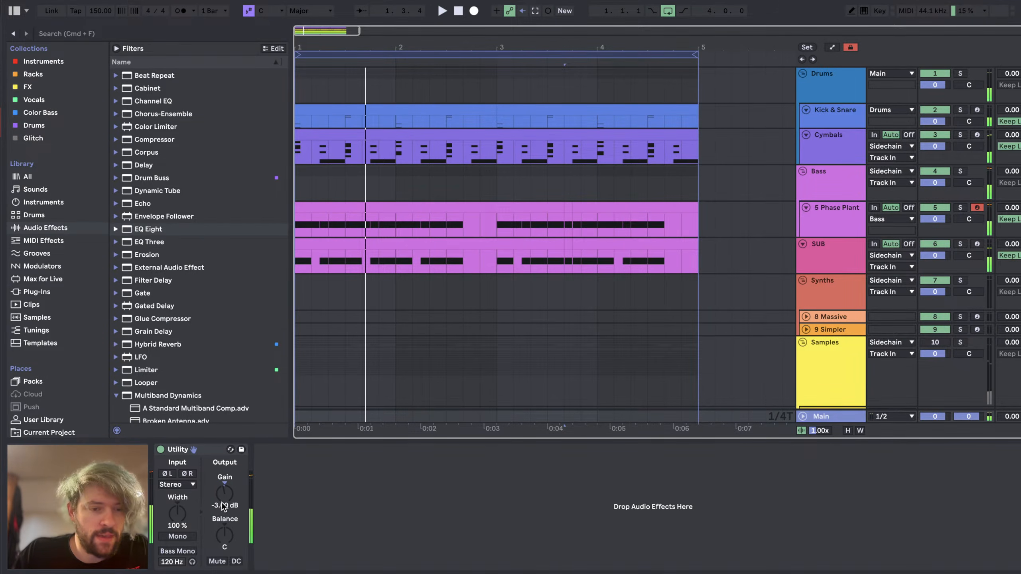
drag(223, 508, 223, 502)
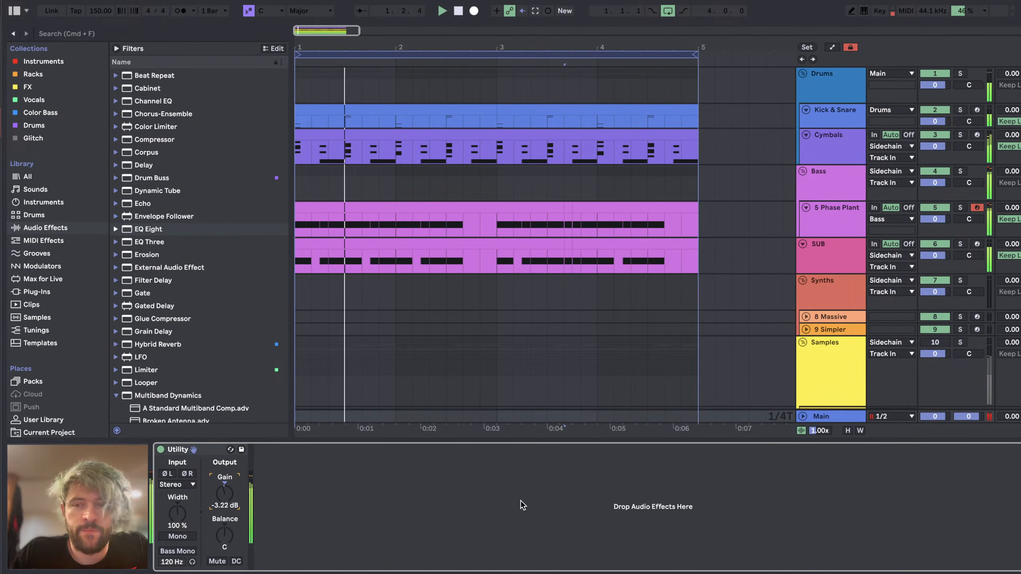
Step: Switch to YouTube Studio and close the suggestion to insert ads
key(super+Tab)
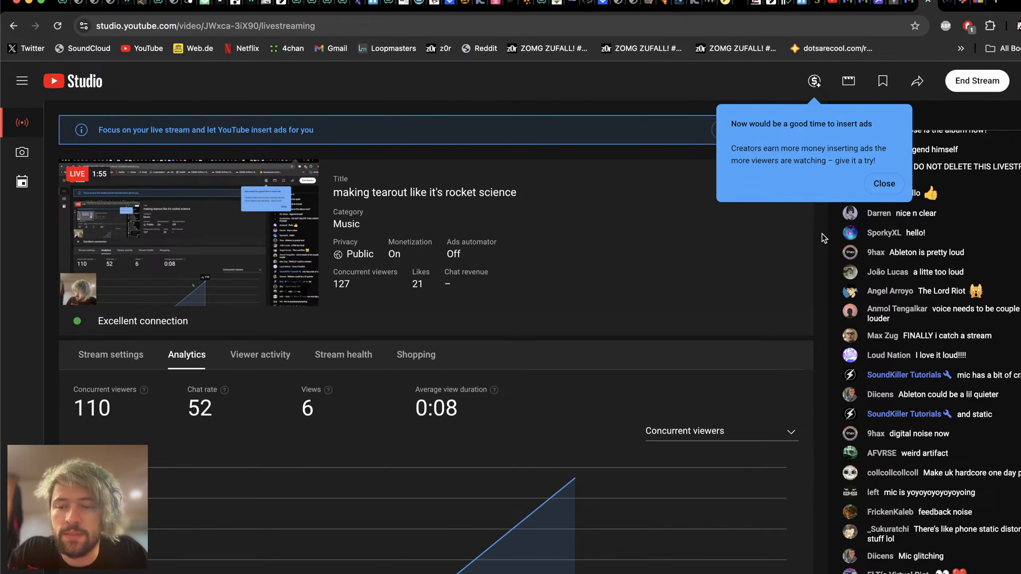
click(884, 183)
Step: Switch to Streamlabs Desktop, examine the HyperX QuadCast S microphone's advanced audio properties and close them
key(super+Tab)
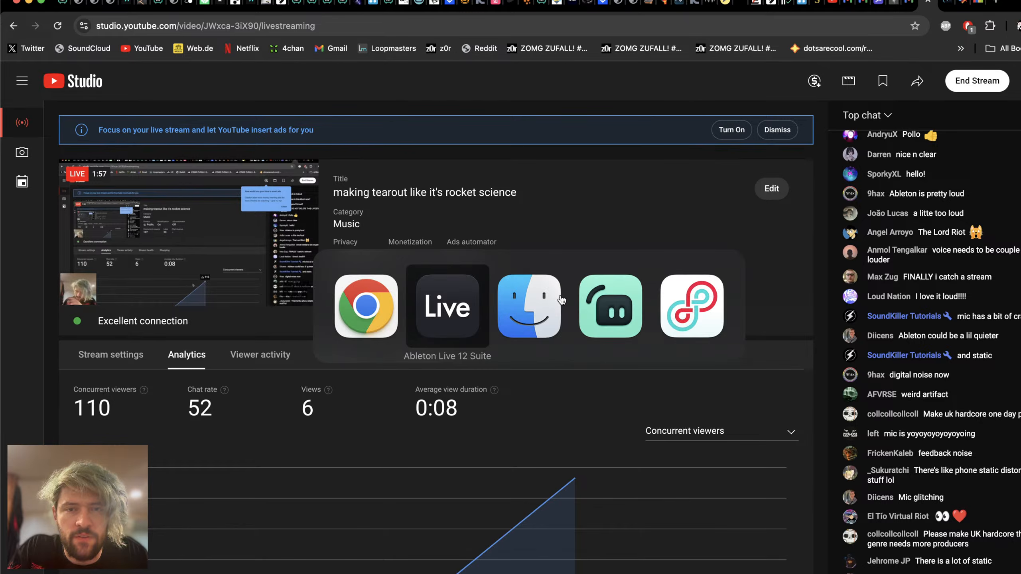
key(super+Tab)
scroll(775, 447, up, 2)
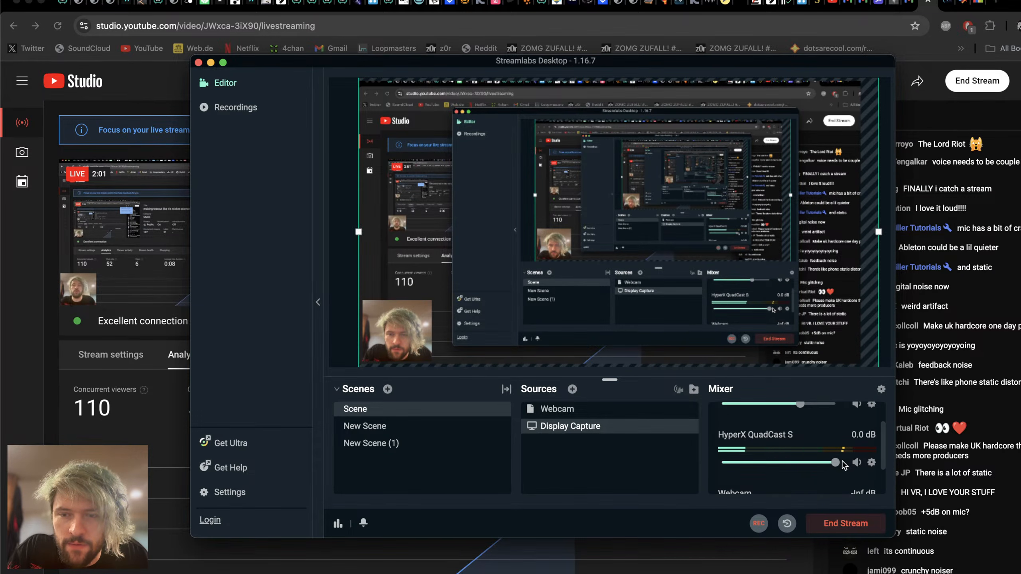
right_click(871, 464)
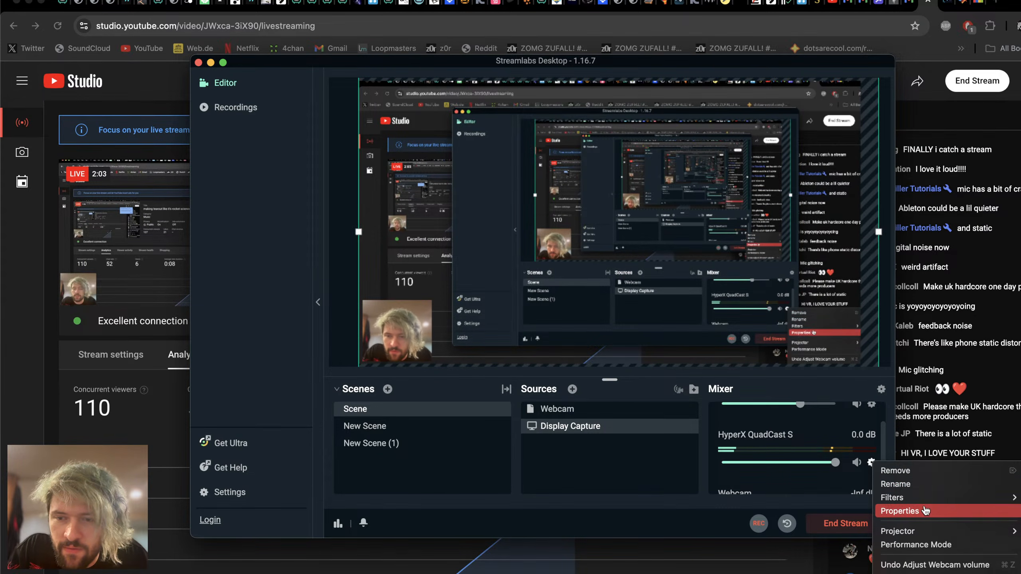
click(900, 511)
scroll(633, 327, down, 1)
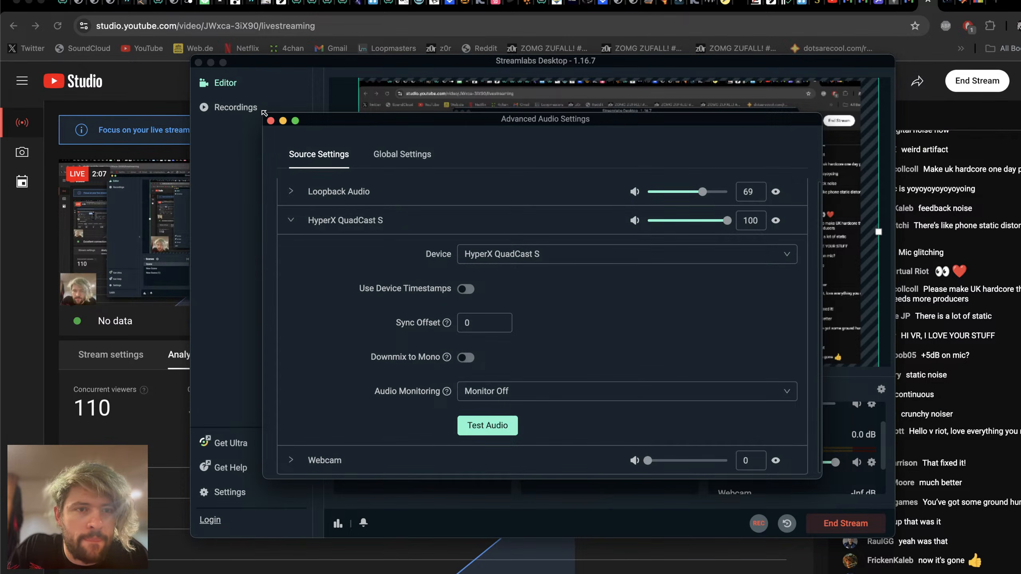
click(270, 121)
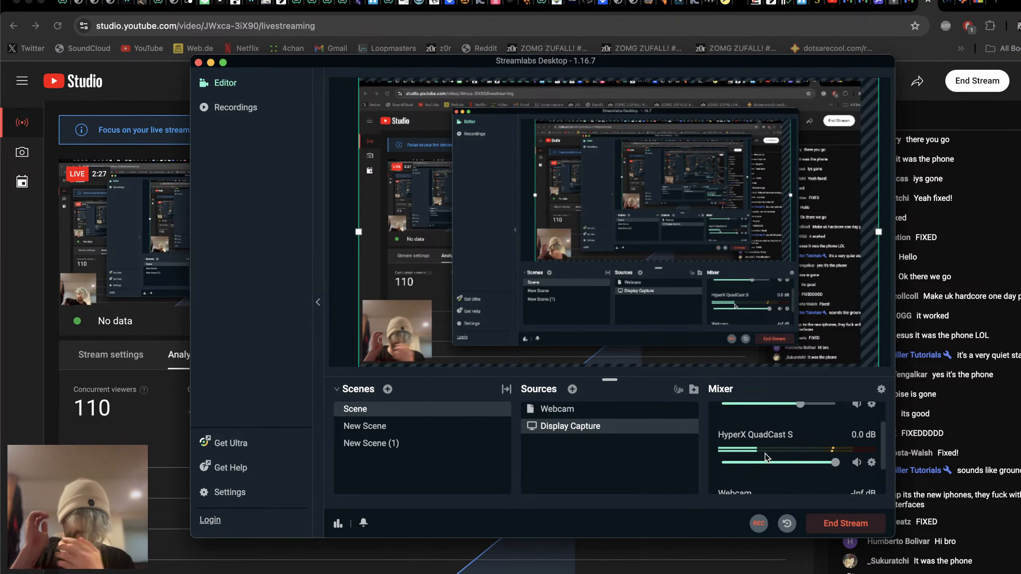
Step: Check the stream error in YouTube Studio and review the video resolution settings in Streamlabs Desktop, leaving them without edits
key(super+Tab)
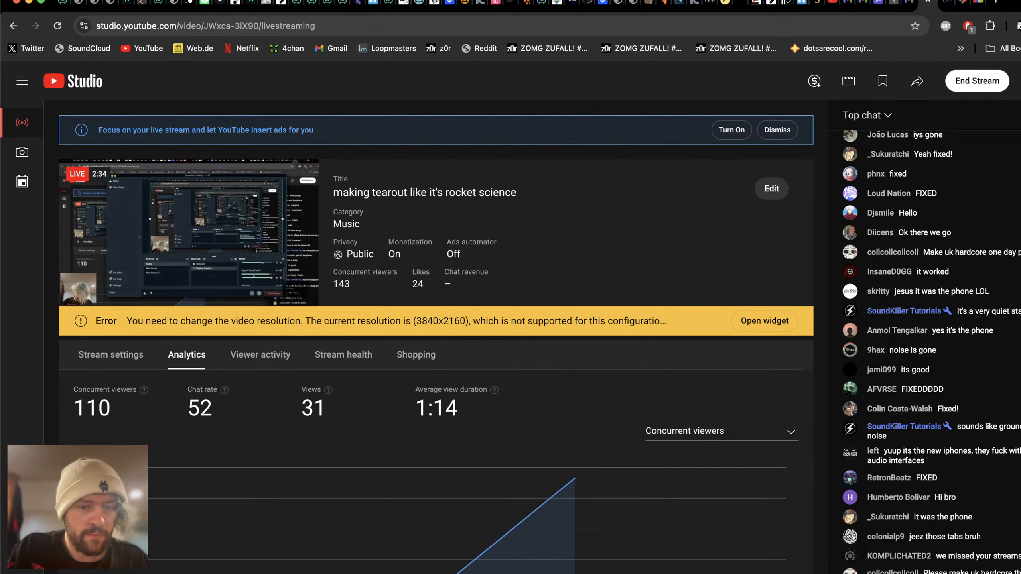
key(super+Tab)
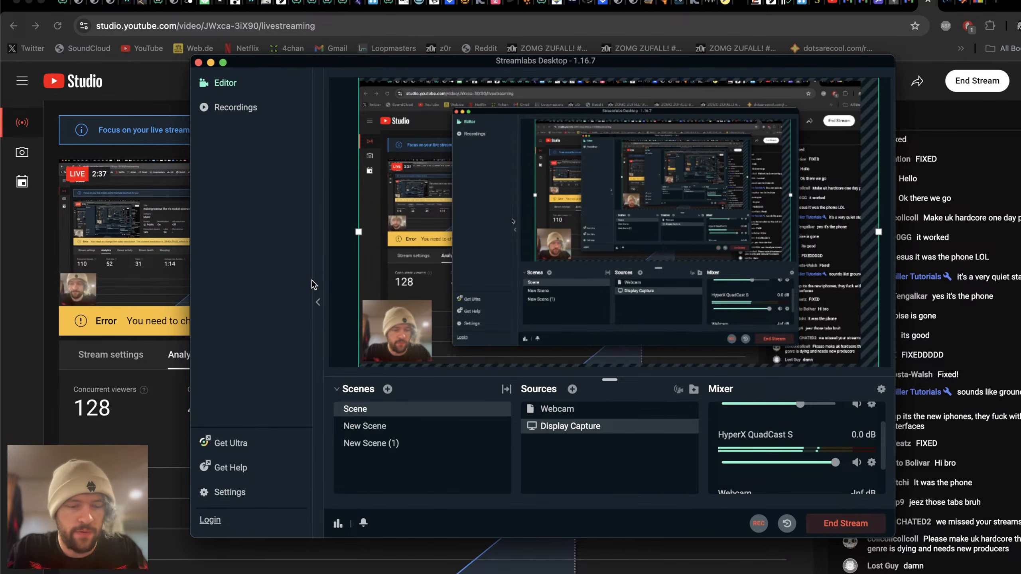
click(228, 491)
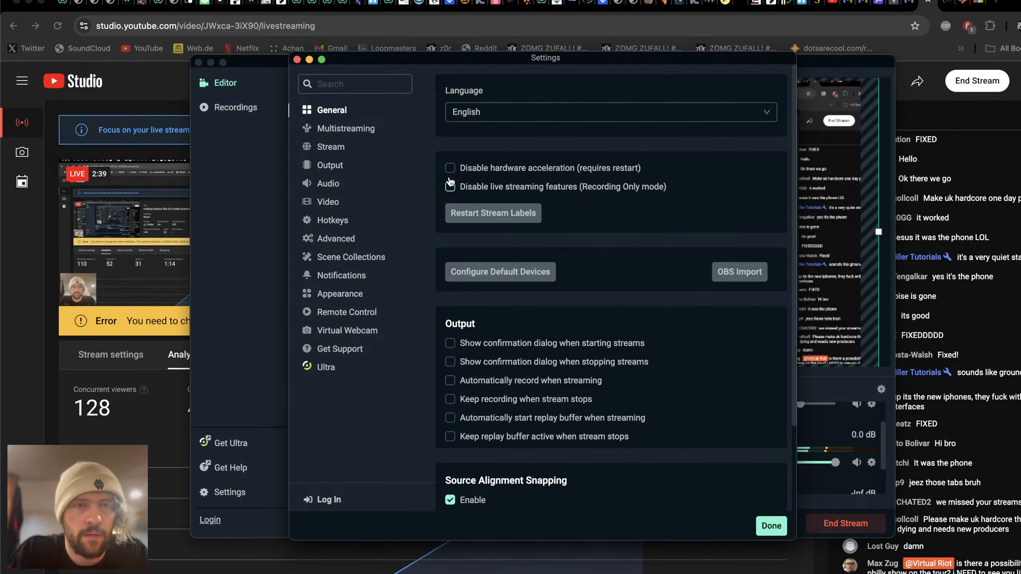
click(333, 202)
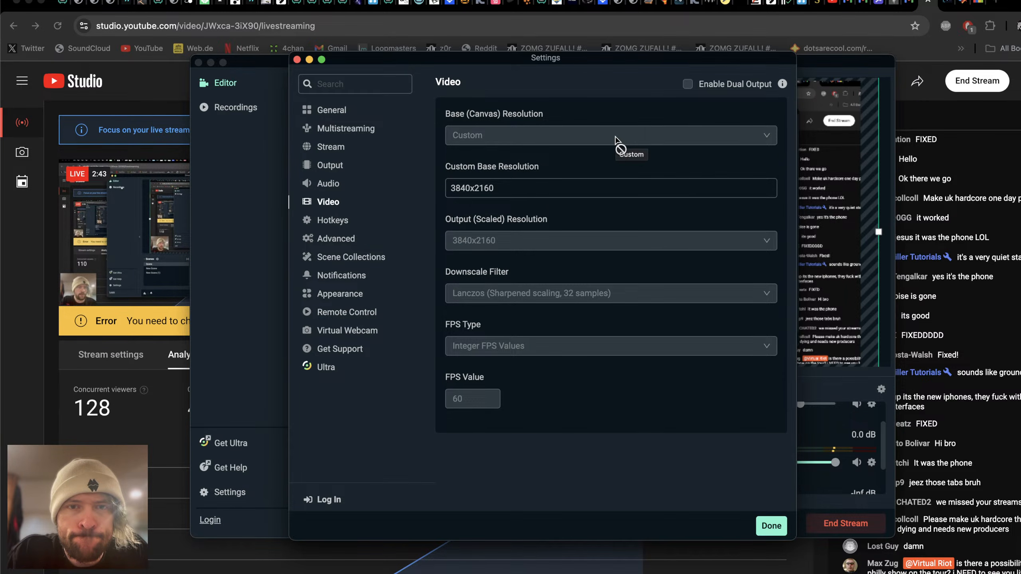
click(771, 524)
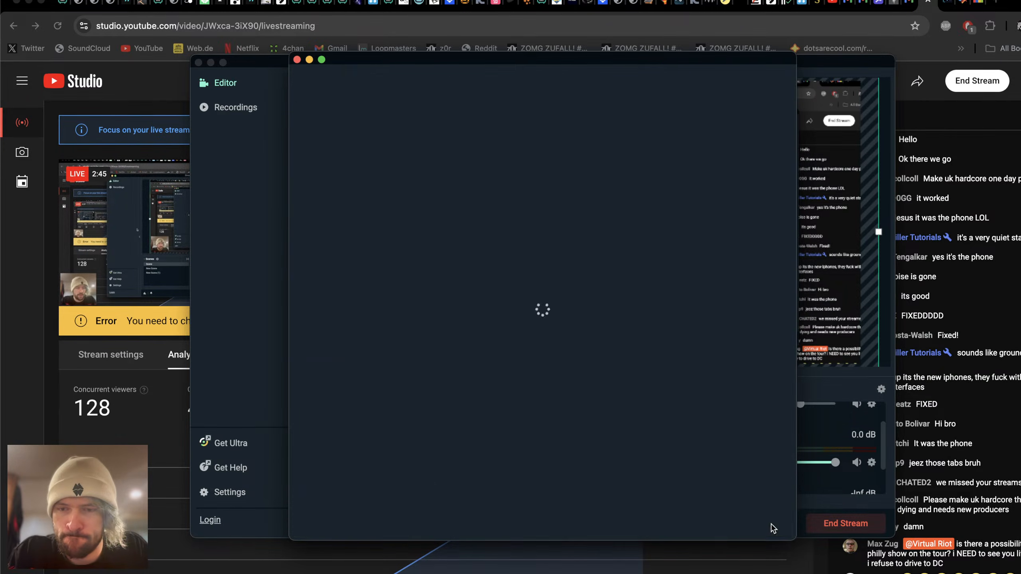
Step: Return to YouTube Studio and open the stream health details for the video resolution error
click(68, 358)
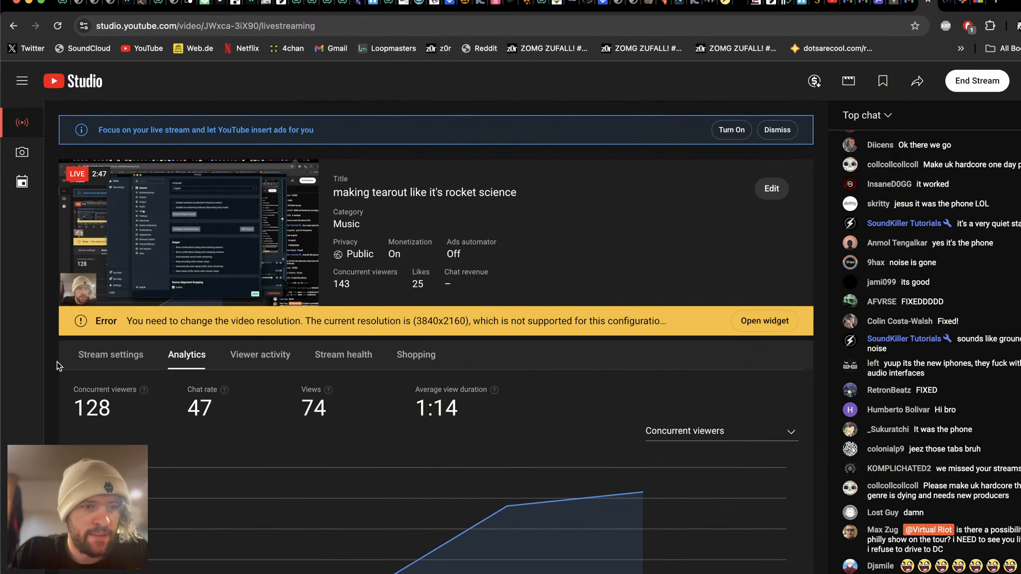
click(766, 322)
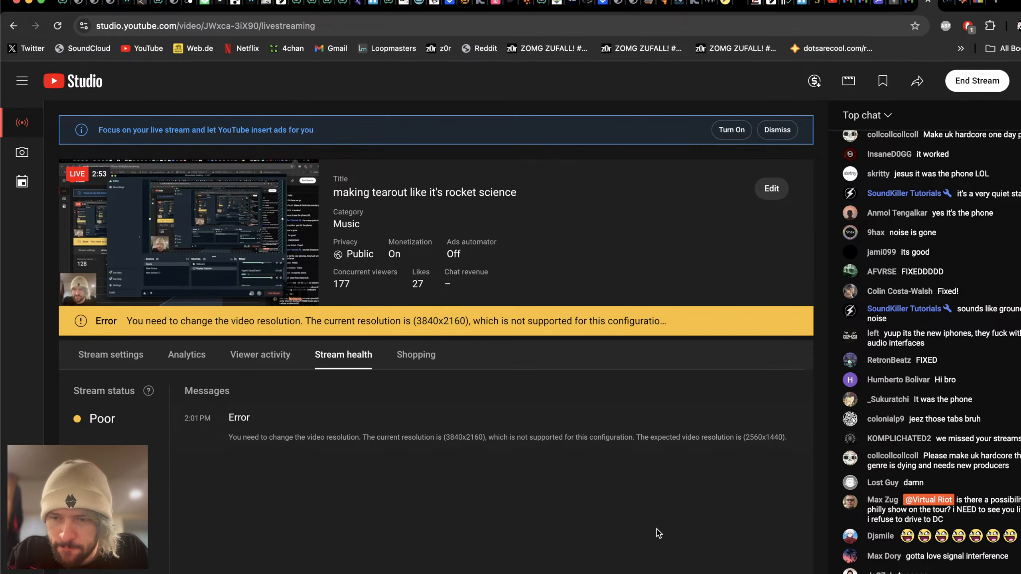
Step: Switch to Ableton Live and look over the arrangement's tracks down to the Trigger track
key(super+Tab)
key(super+Tab)
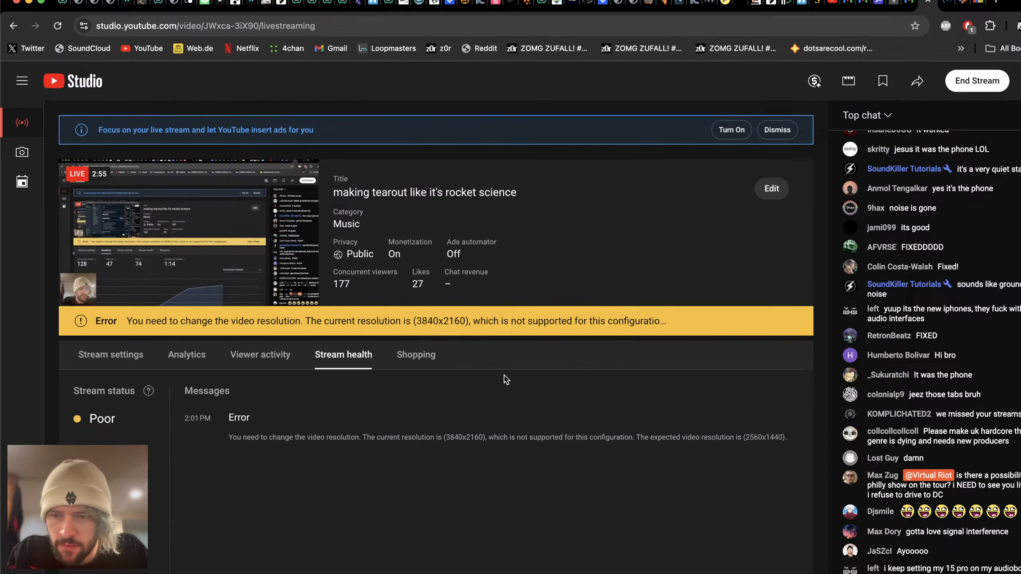
key(super+Tab)
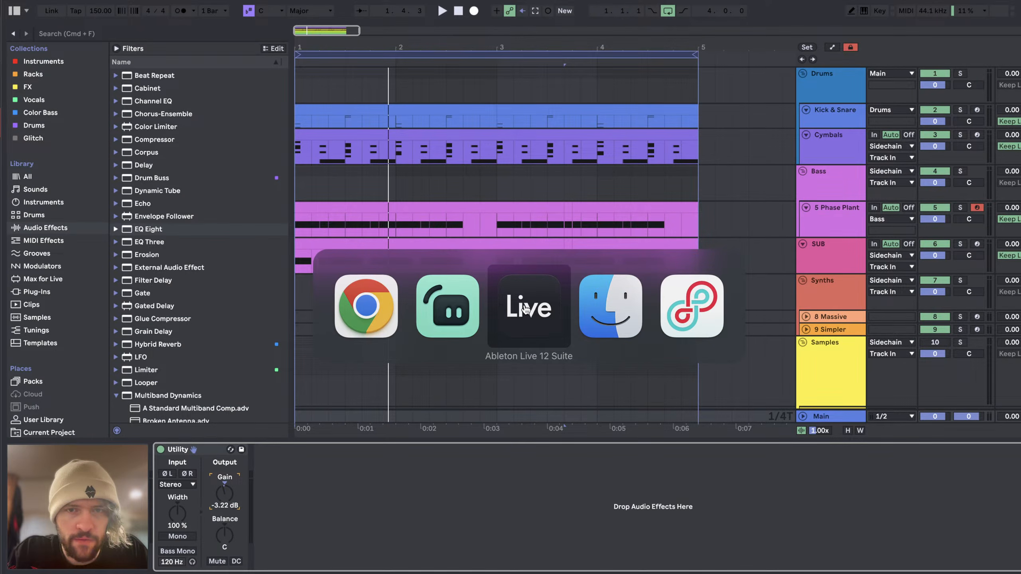
scroll(504, 205, down, 5)
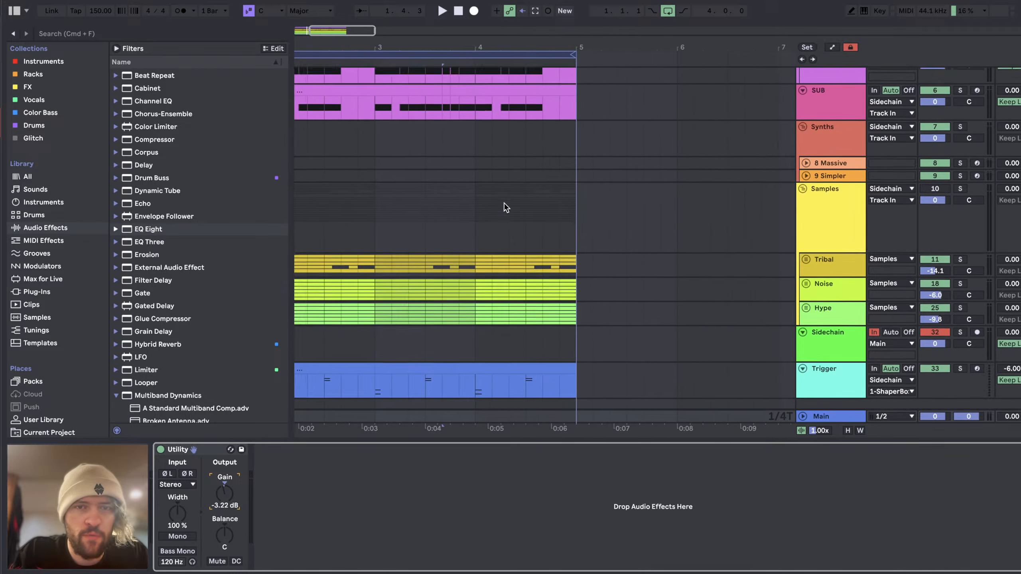
scroll(506, 208, down, 4)
scroll(506, 207, up, 3)
scroll(507, 208, right, 2)
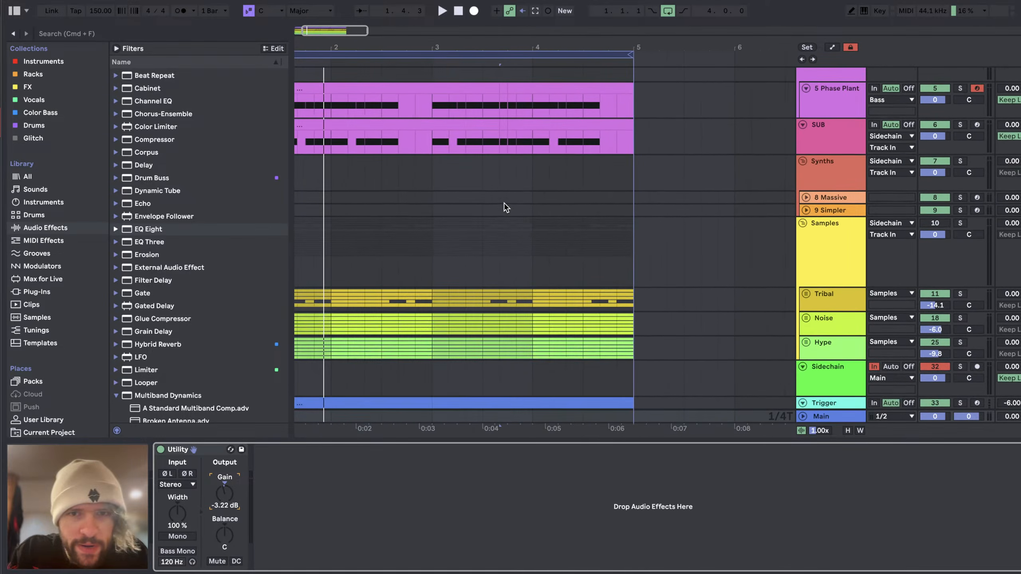
scroll(506, 208, left, 3)
scroll(506, 207, up, 2)
Step: Alternate between YouTube Studio and Ableton Live to check the live preview, chat and stream health
key(super+Tab)
key(super+Tab)
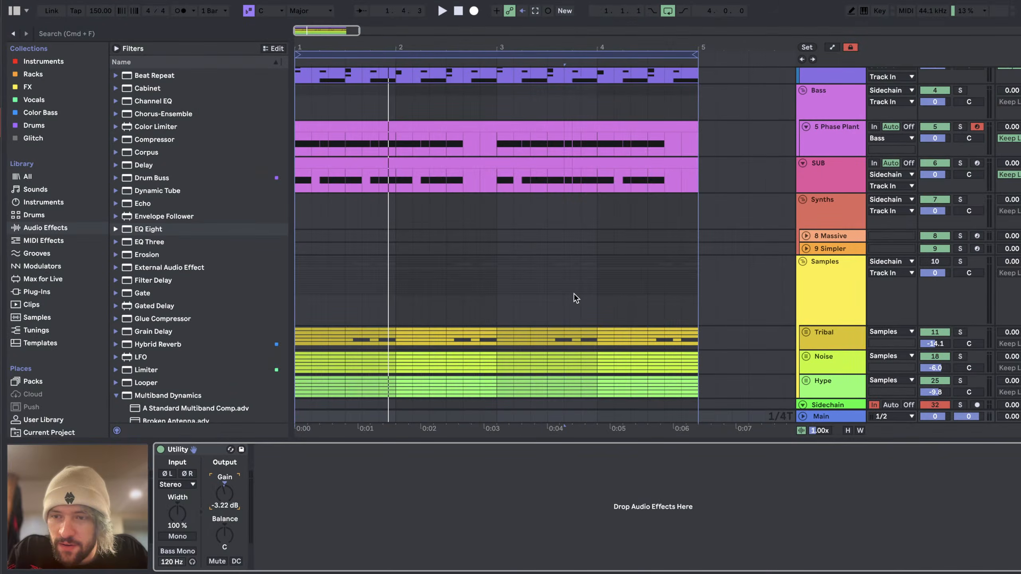
key(super+Tab)
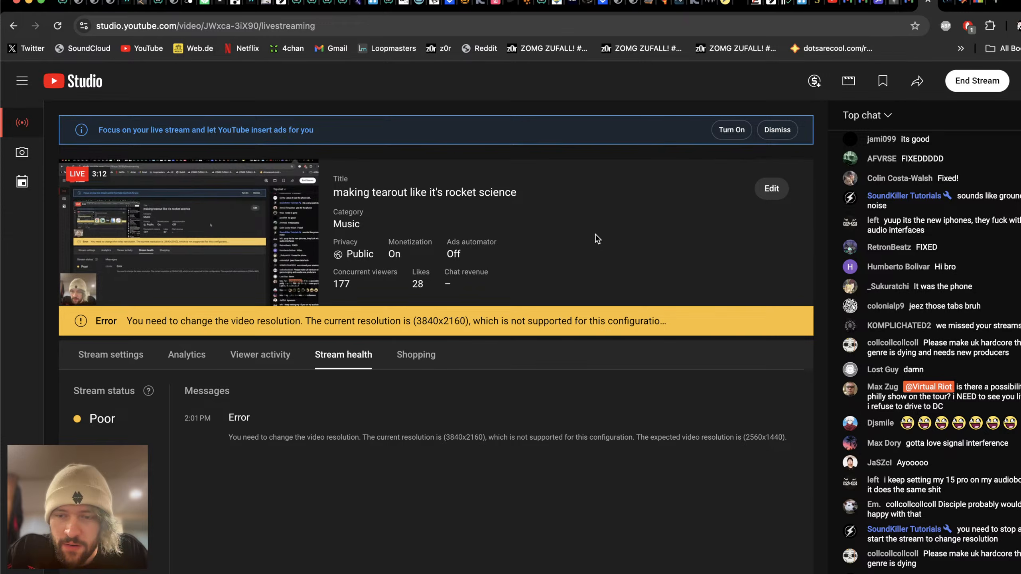
key(super+Tab)
key(super+Tab)
key(super+Tab)
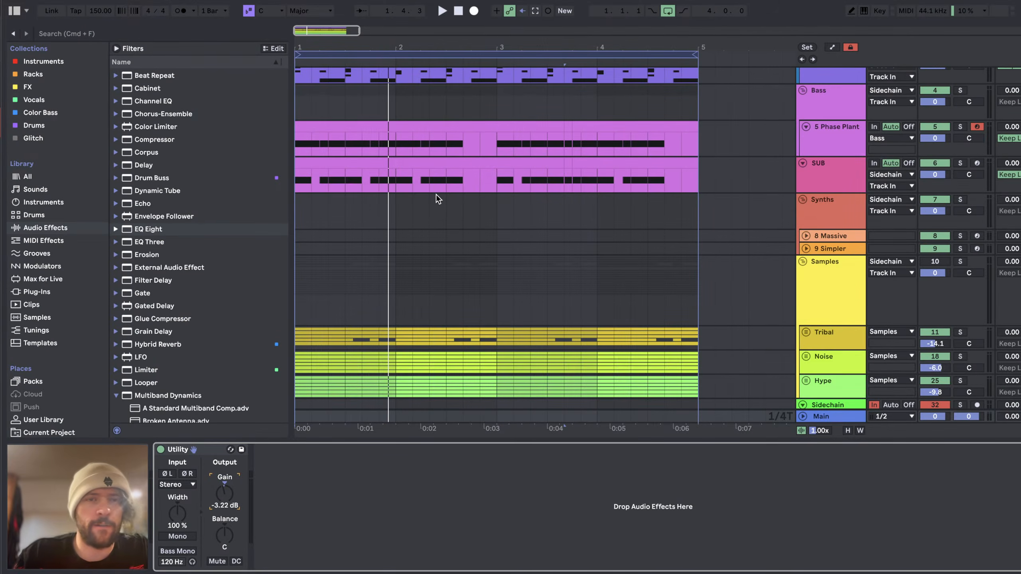
scroll(437, 195, up, 4)
scroll(436, 194, down, 2)
key(super+Tab)
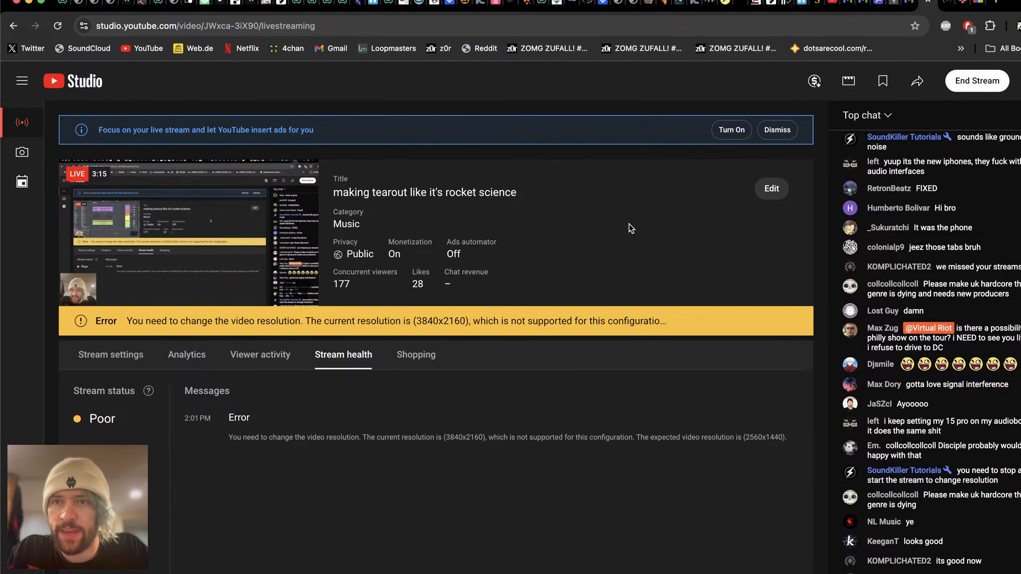
Step: Return to Ableton Live and select the 5 Phase Plant clip to bring up its device chain
key(super+Tab)
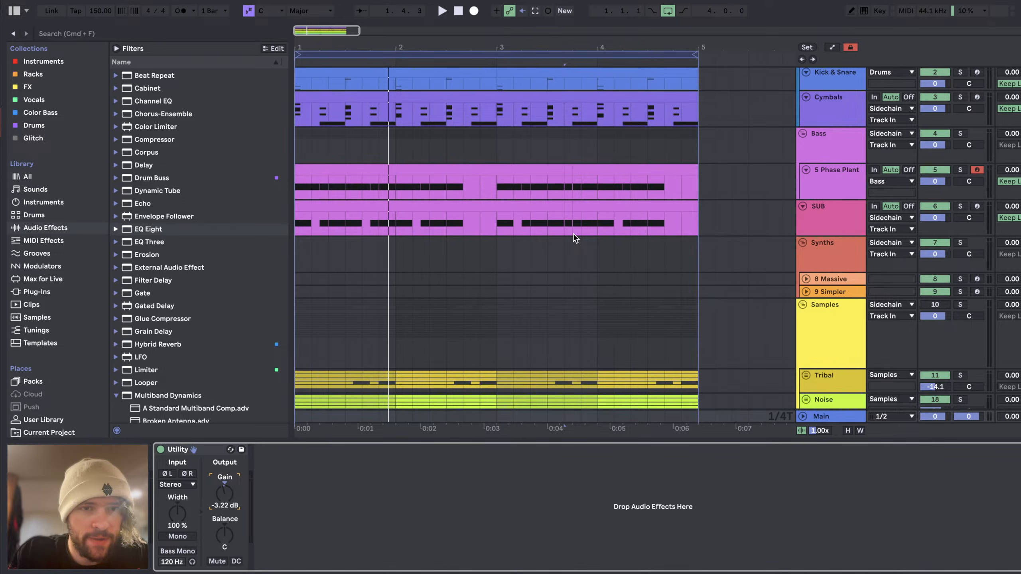
scroll(421, 222, down, 5)
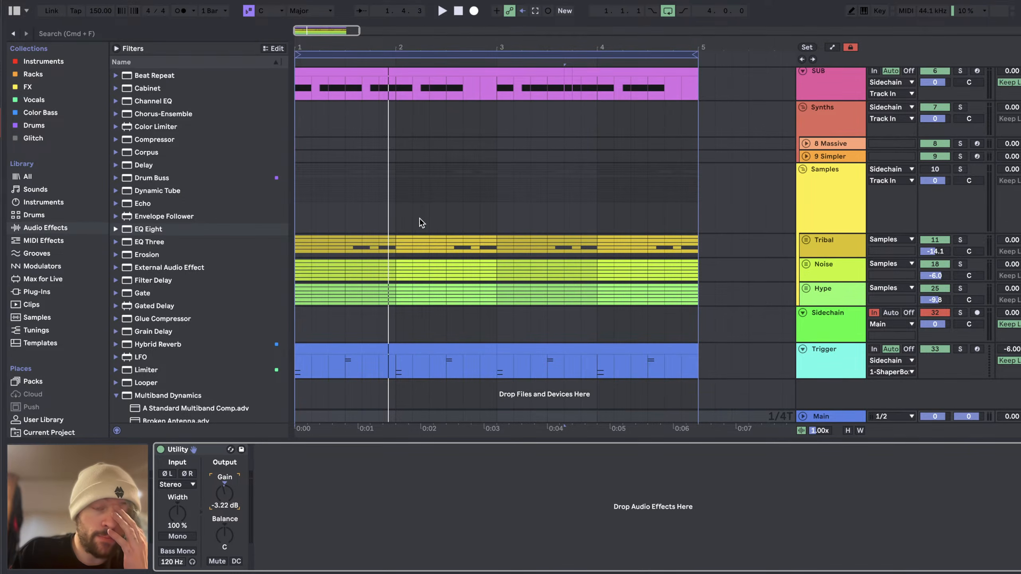
scroll(421, 222, up, 6)
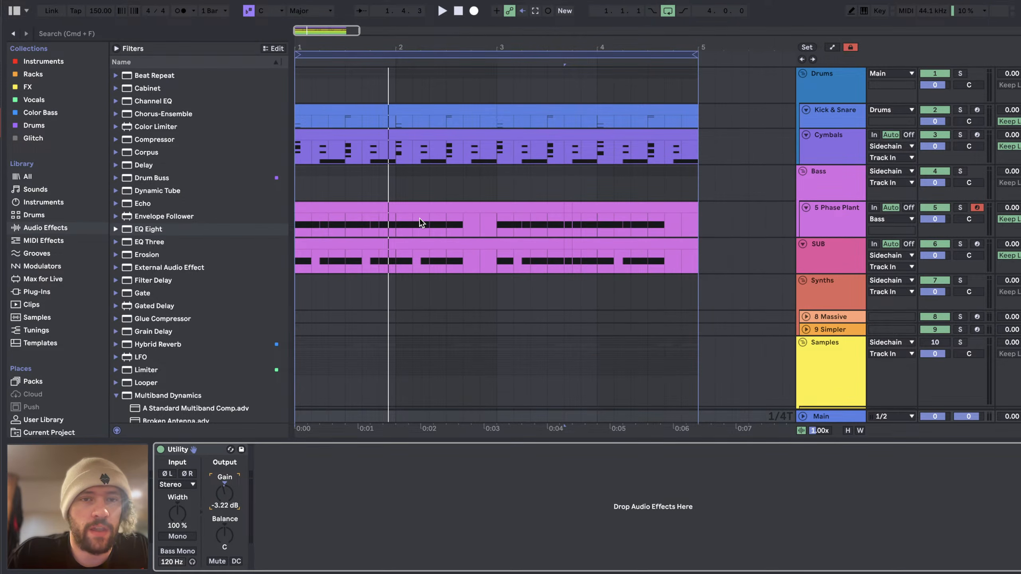
click(419, 202)
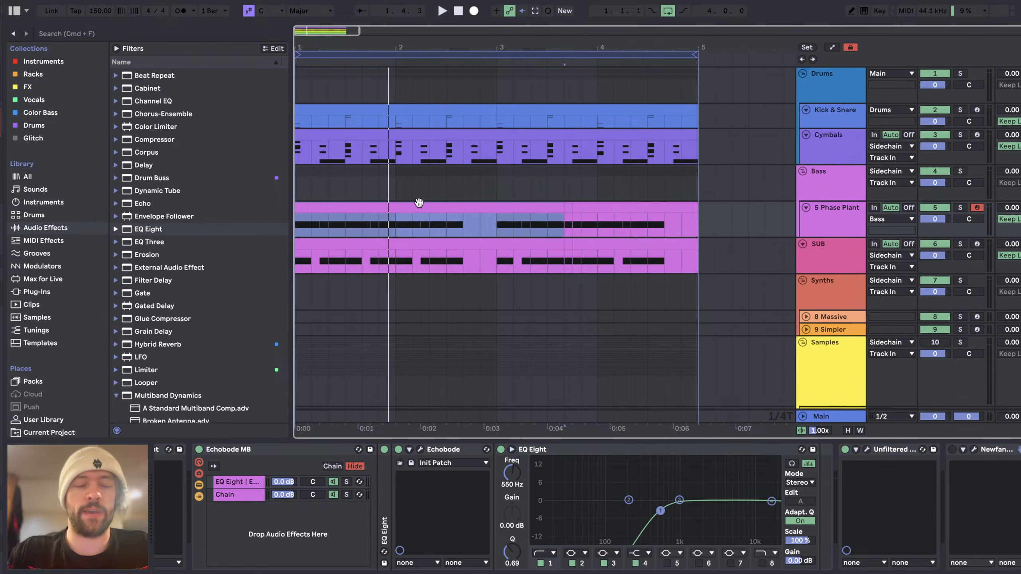
Step: Narrow the browser slightly and zoom the arrangement out so the four-bar loop leaves empty bars after it
scroll(423, 211, down, 5)
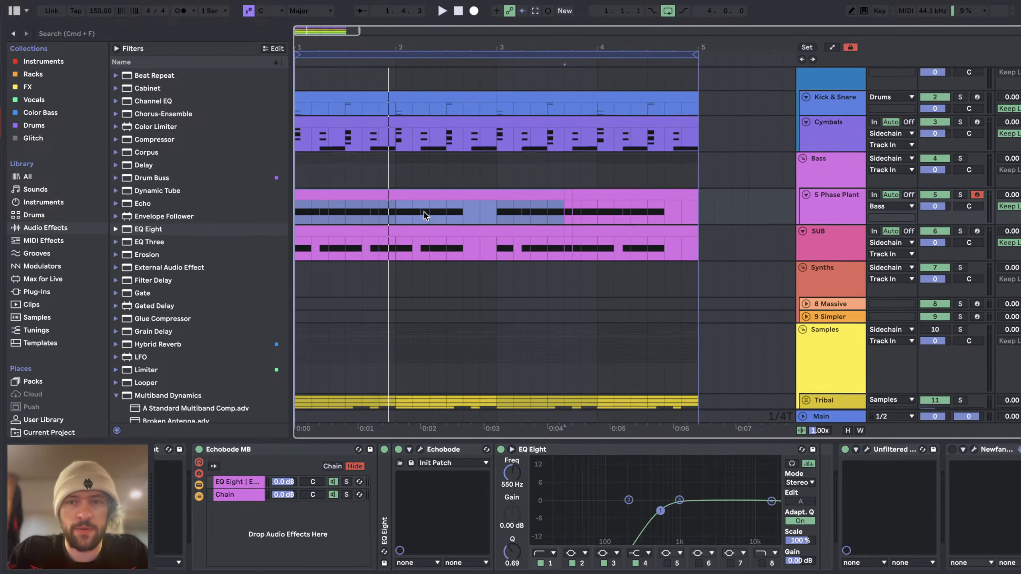
key(minus)
scroll(423, 211, up, 5)
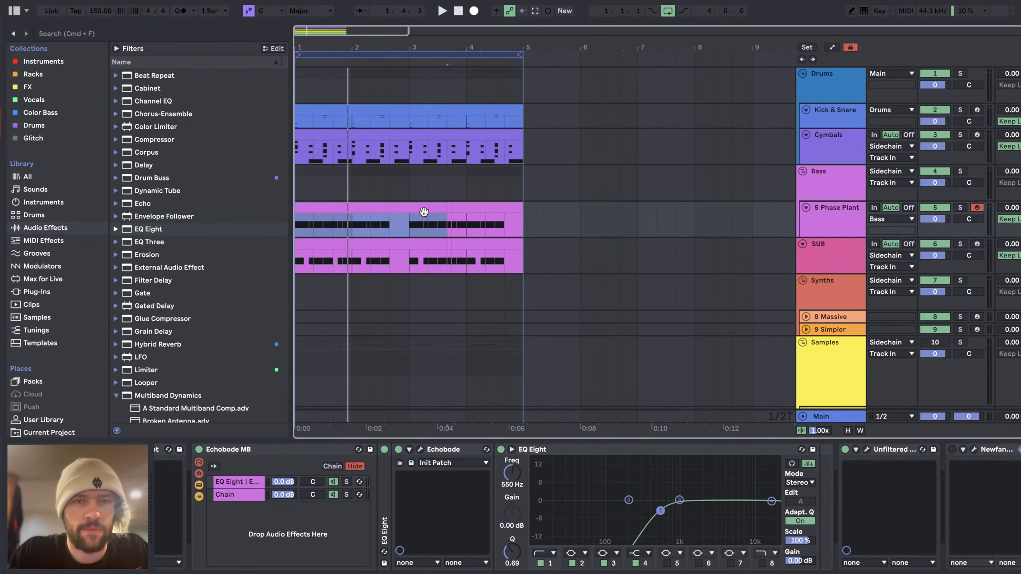
scroll(423, 212, down, 5)
key(plus)
key(plus)
key(plus)
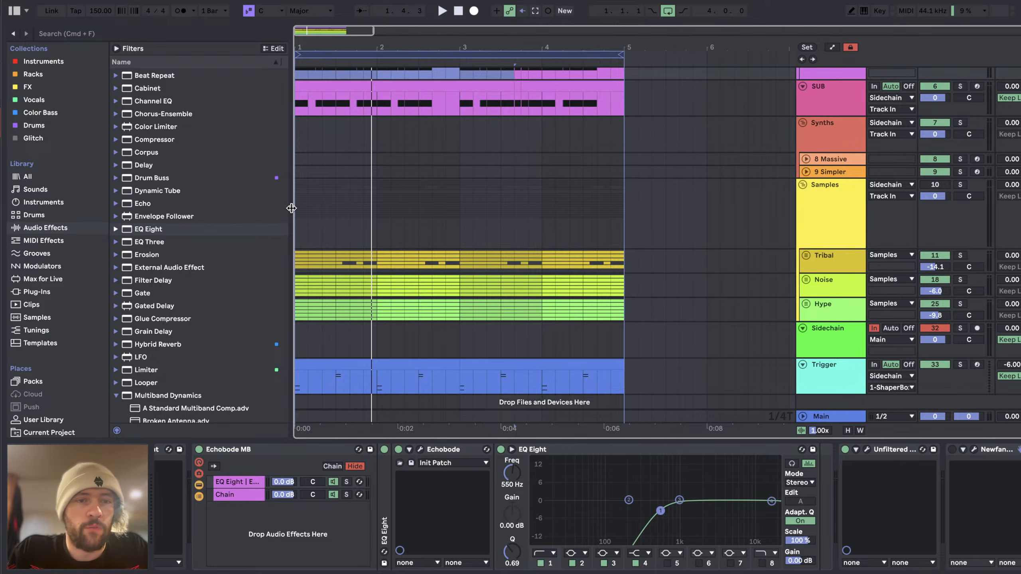
drag(292, 209, 287, 211)
scroll(514, 265, down, 2)
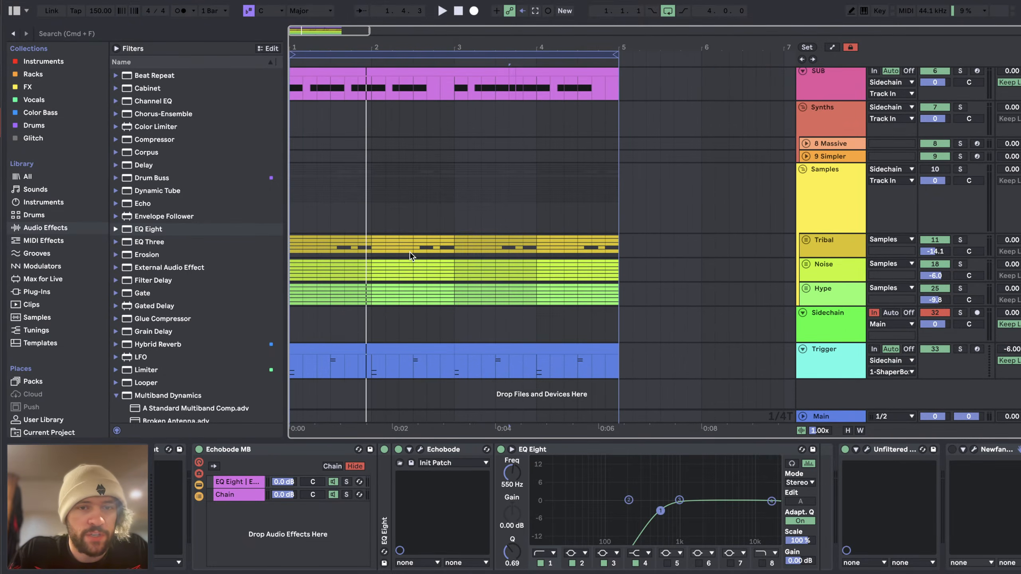
scroll(410, 254, up, 5)
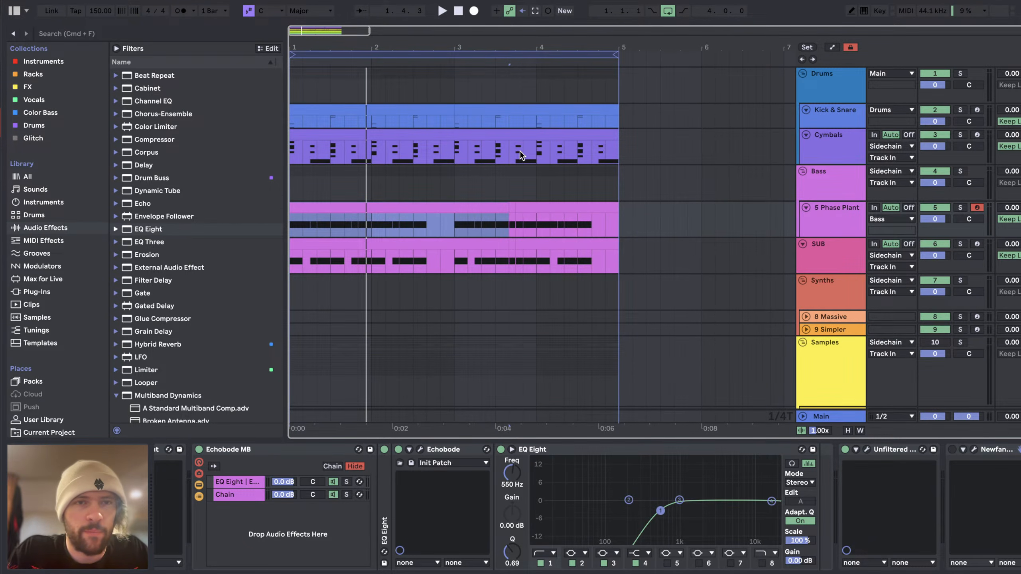
Step: Select the 5 Phase Plant clip, the SUB clip and the Samples group in turn to view their devices
shift+click(561, 210)
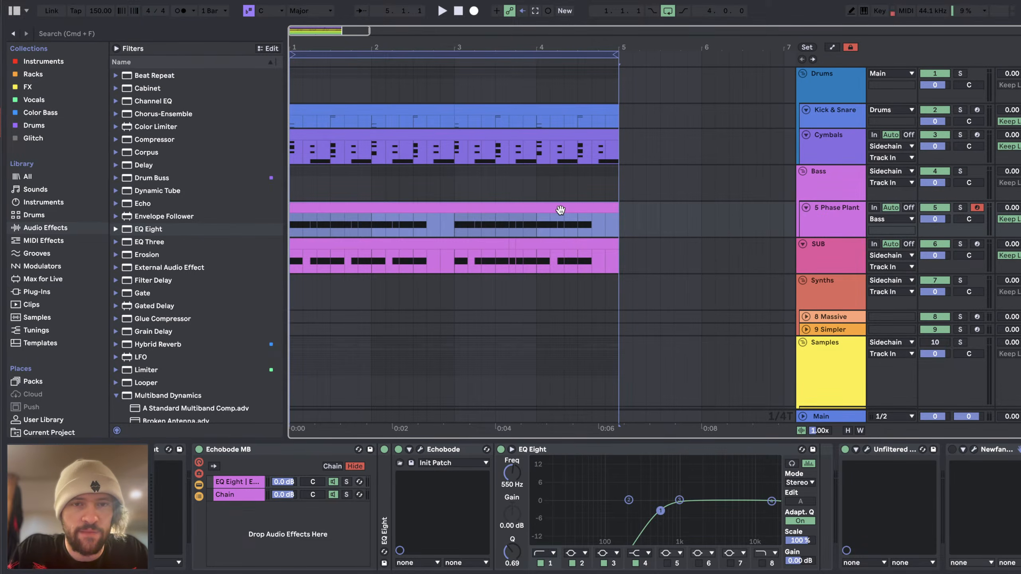
click(378, 243)
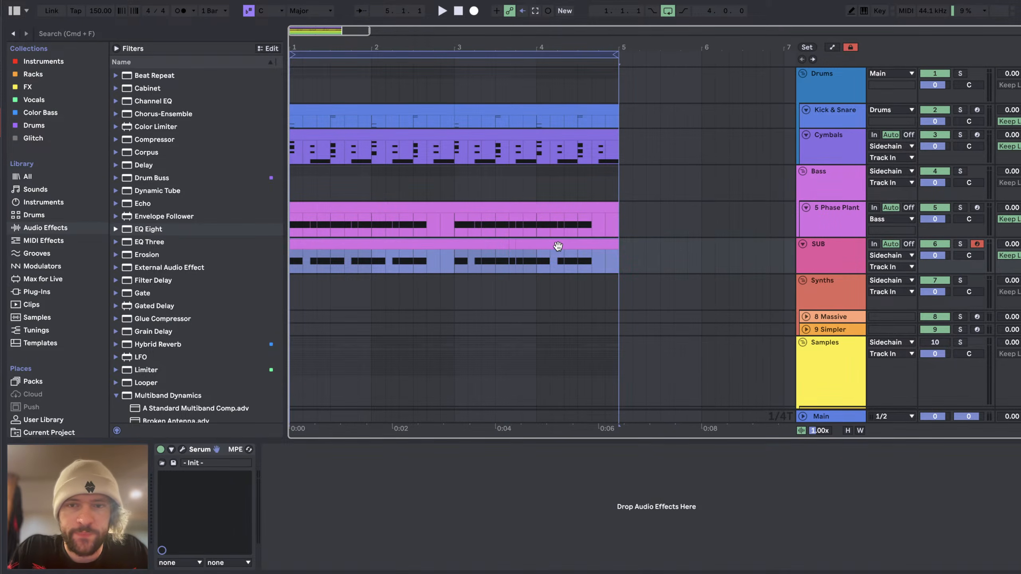
scroll(561, 267, down, 5)
click(825, 204)
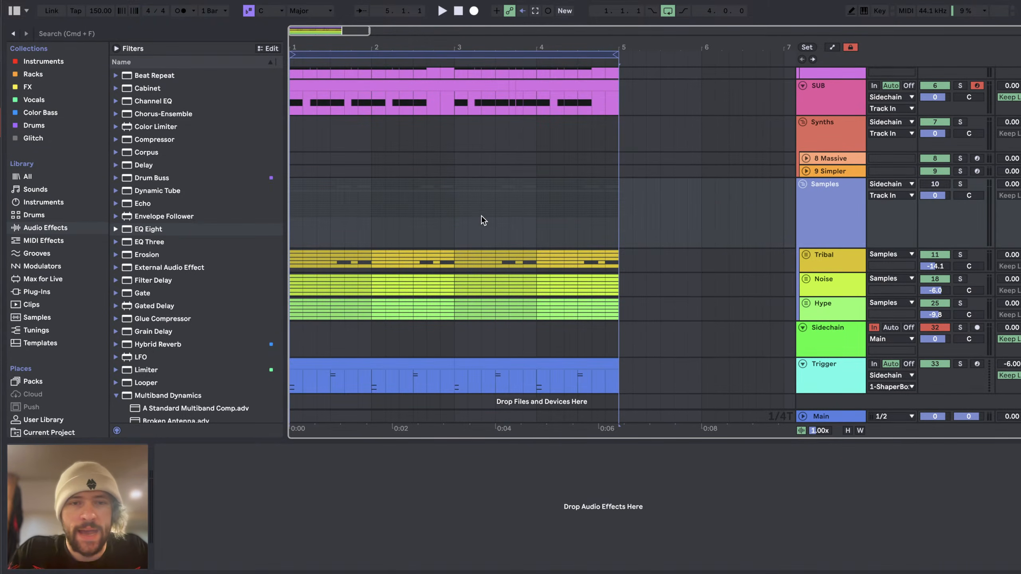
scroll(482, 216, up, 5)
scroll(482, 216, down, 5)
Step: Check the live chat in YouTube Studio, return to Ableton Live and activate the Samples group track
key(super+Tab)
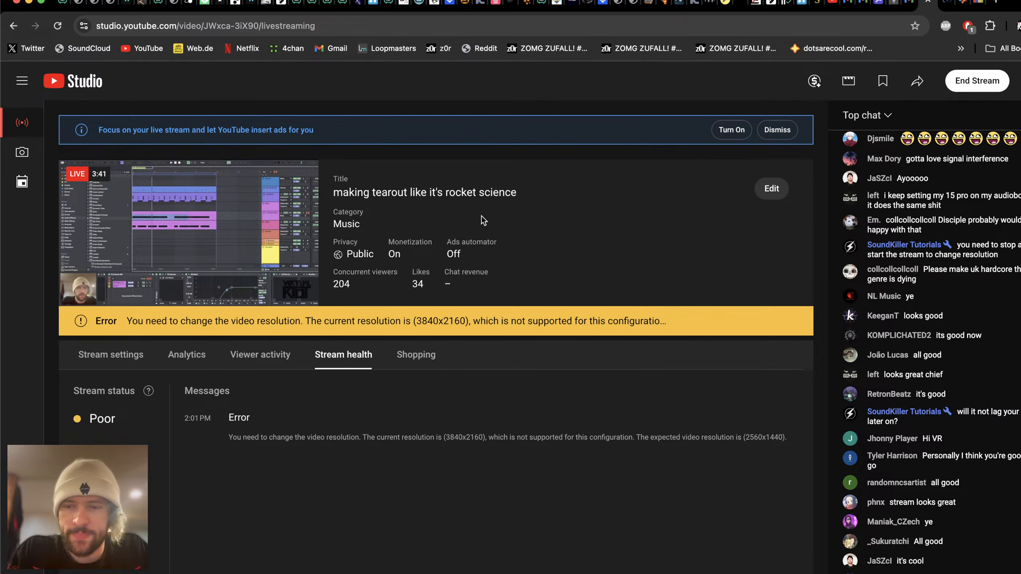
key(super+Tab)
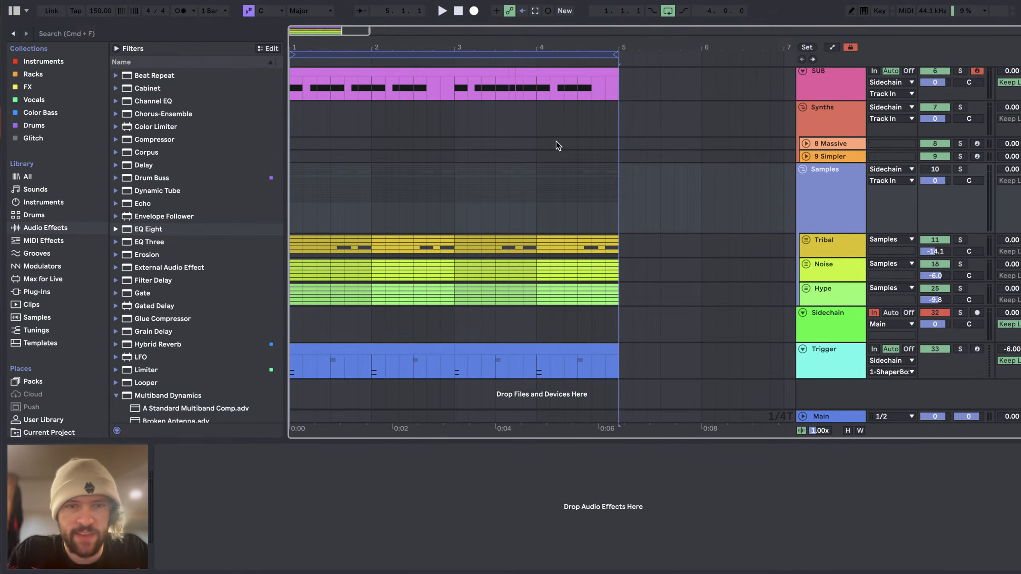
click(841, 292)
click(839, 216)
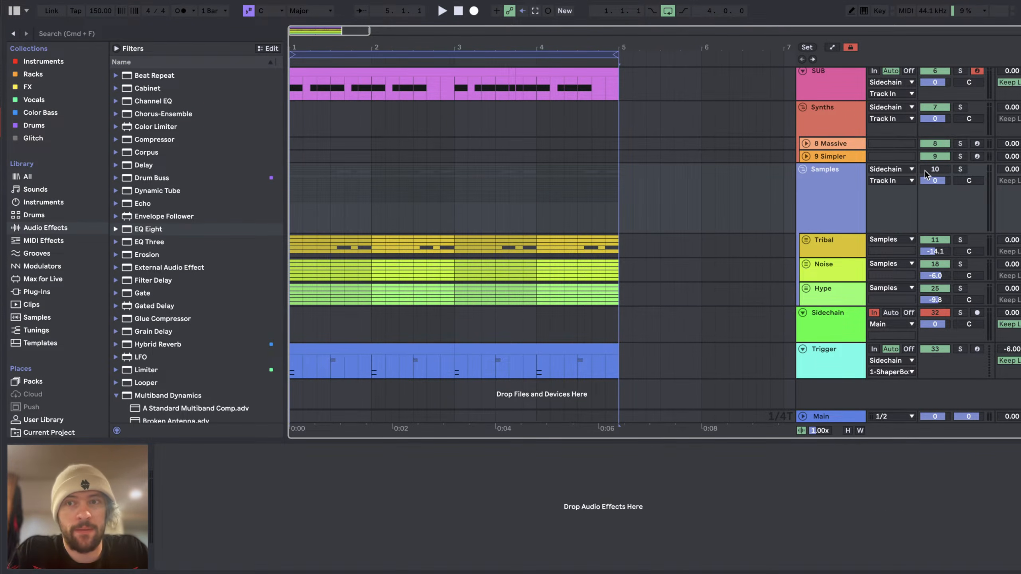
click(935, 170)
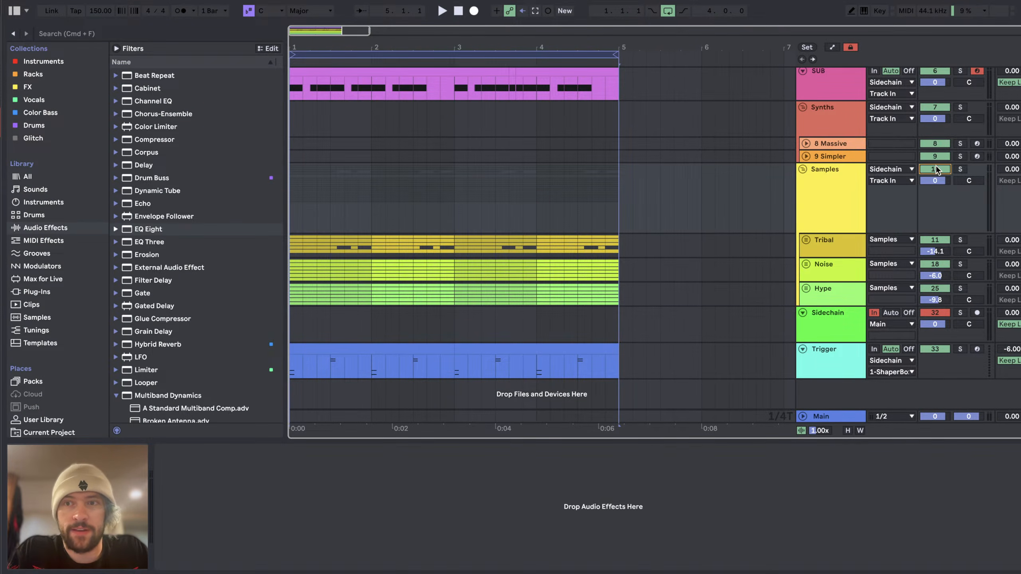
Step: Solo the Tribal track, raise its volume to -7.9 dB and play the loop
click(837, 253)
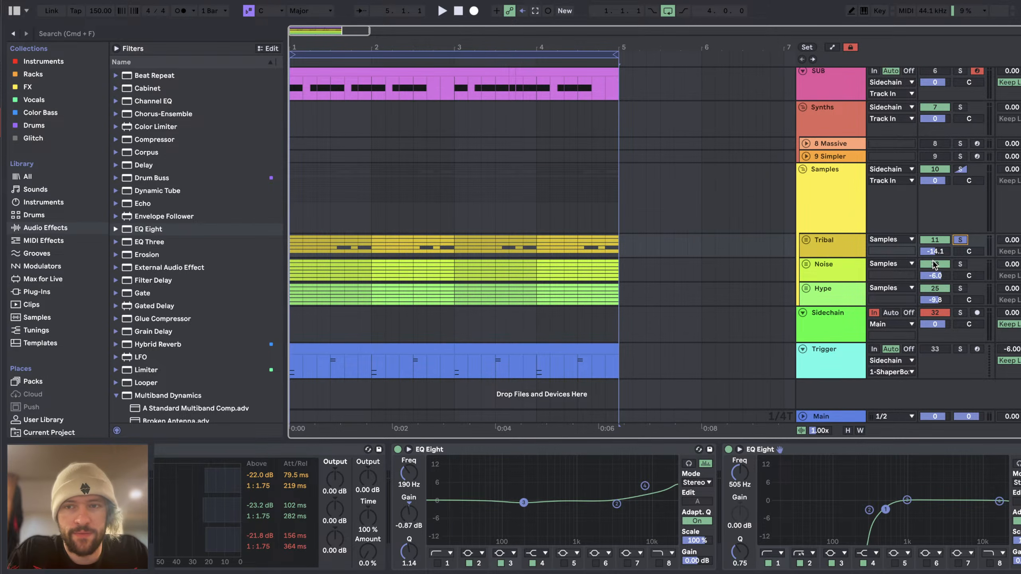
drag(943, 250, 942, 238)
key(space)
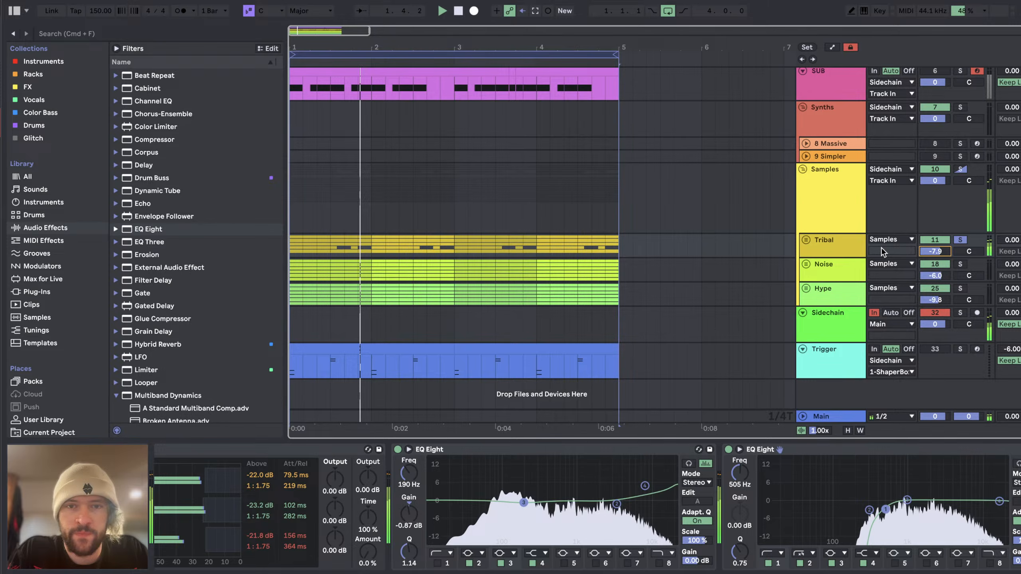
scroll(925, 234, down, 3)
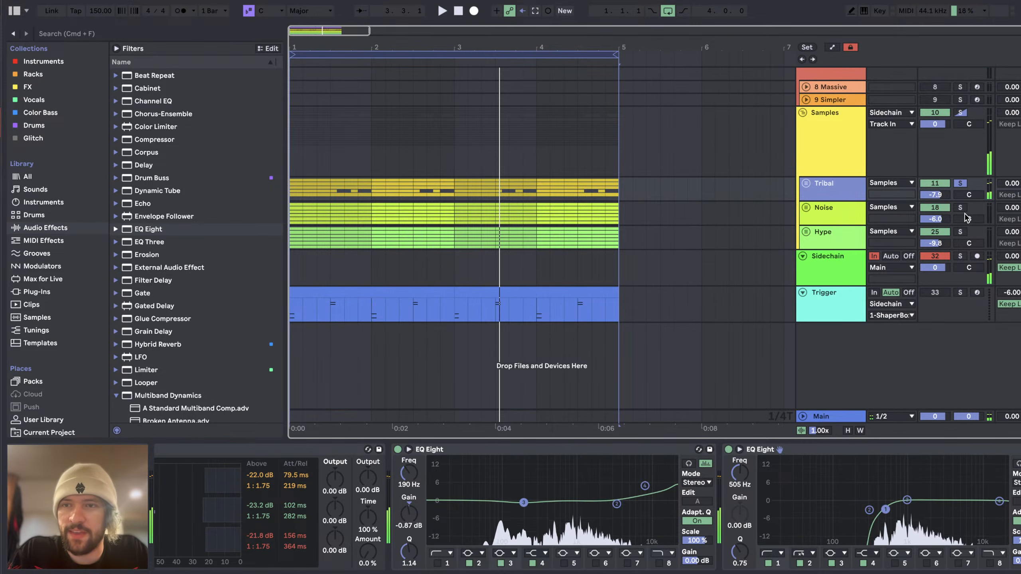
Step: Audition the Noise and Hype tracks in solo one after the other, ending with the whole Samples group soloed
click(965, 218)
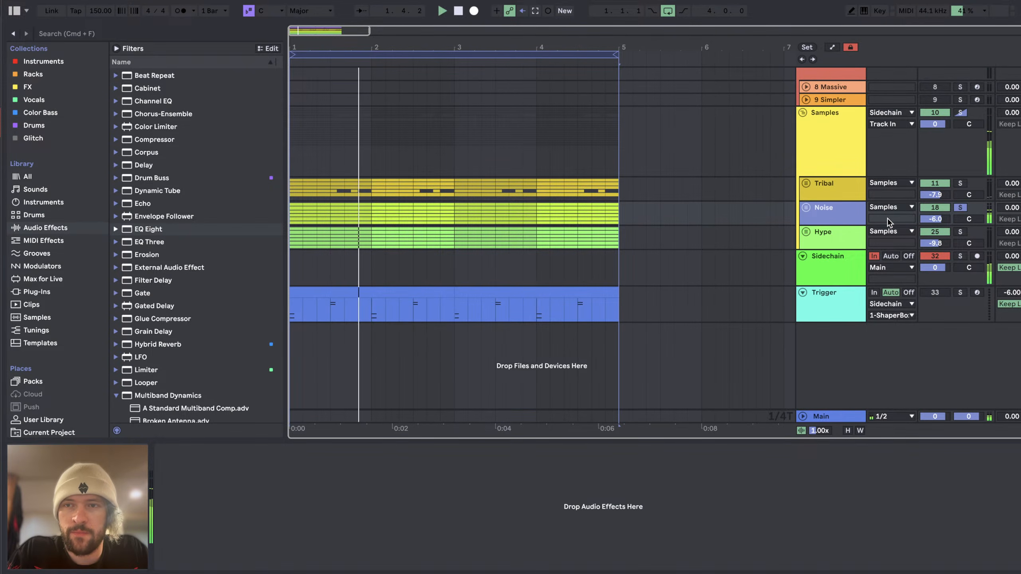
click(960, 208)
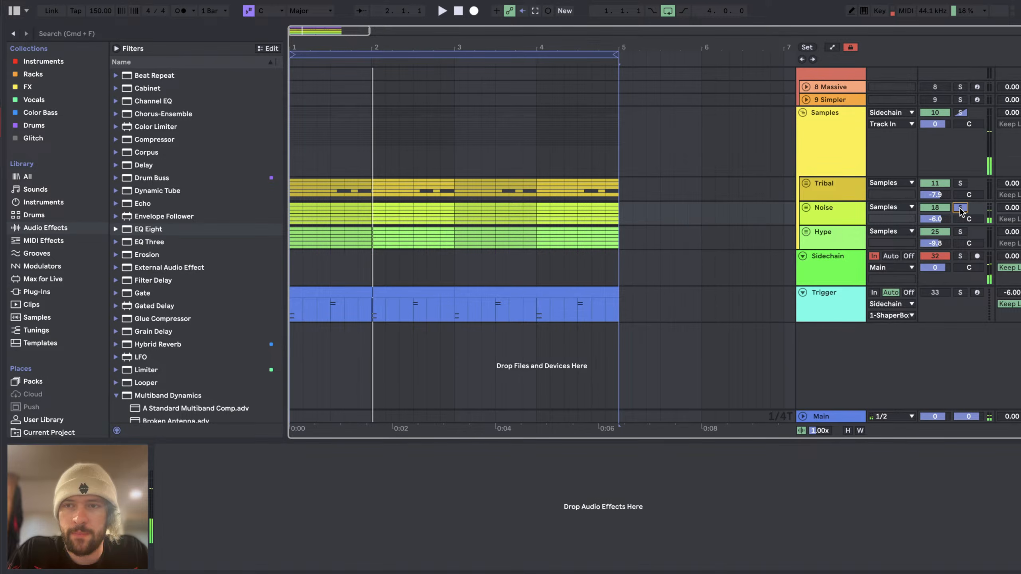
click(953, 232)
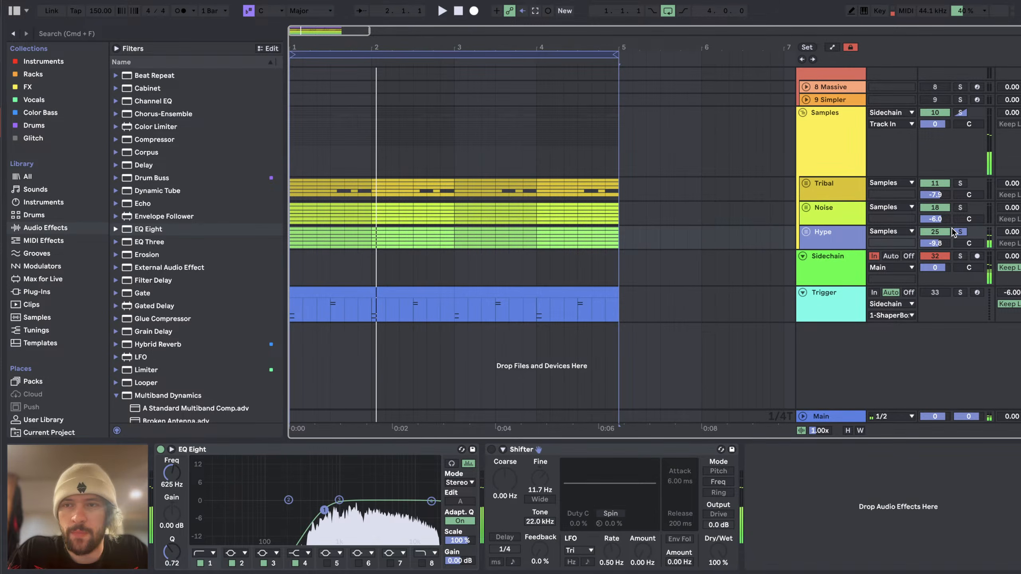
click(960, 112)
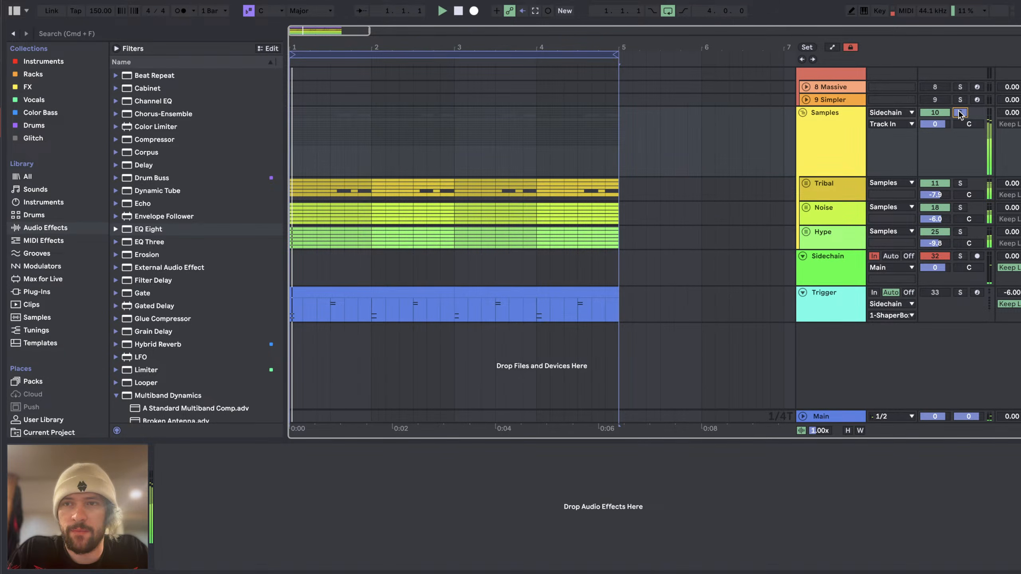
Step: Add the Trigger, Kick & Snare and Cymbals tracks to the soloed Samples group and play the loop
scroll(624, 180, up, 6)
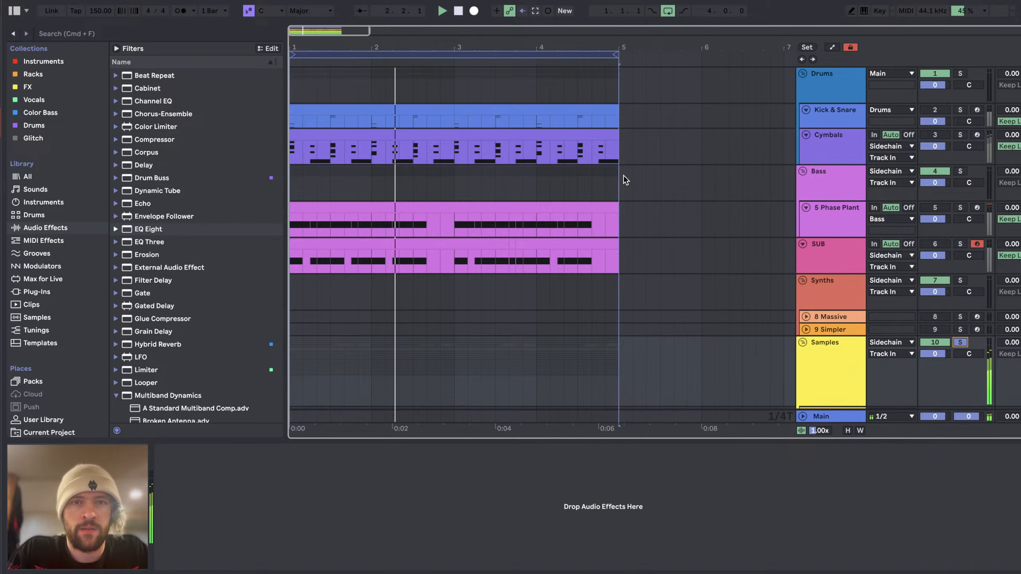
scroll(624, 180, down, 4)
click(942, 369)
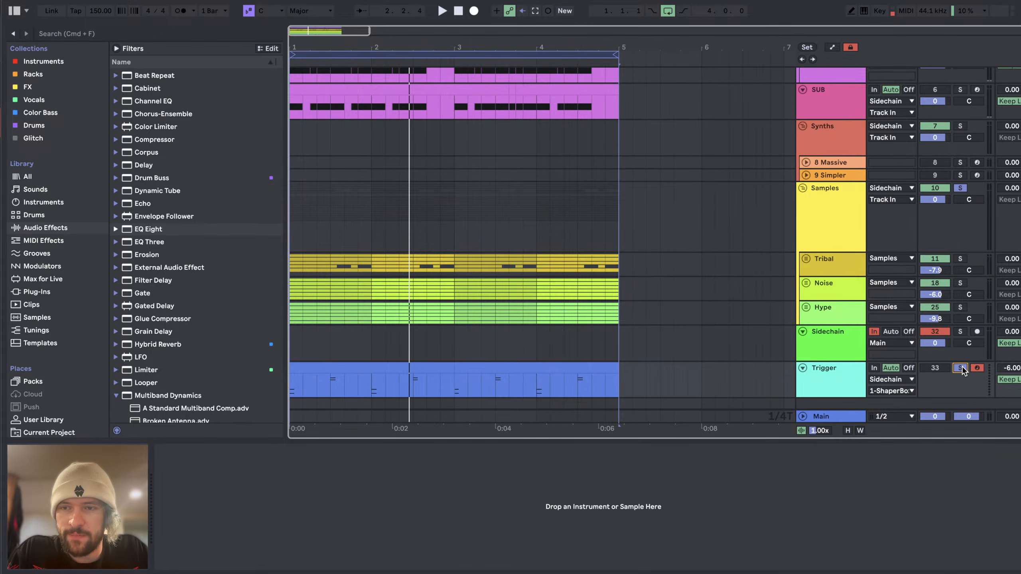
scroll(932, 139, up, 4)
click(971, 111)
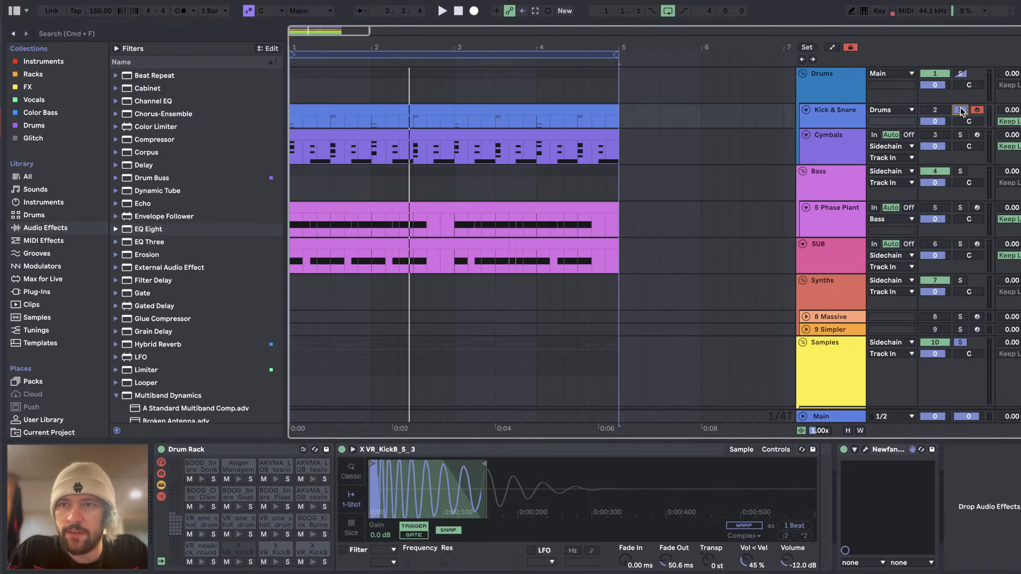
click(965, 138)
key(space)
scroll(543, 134, down, 5)
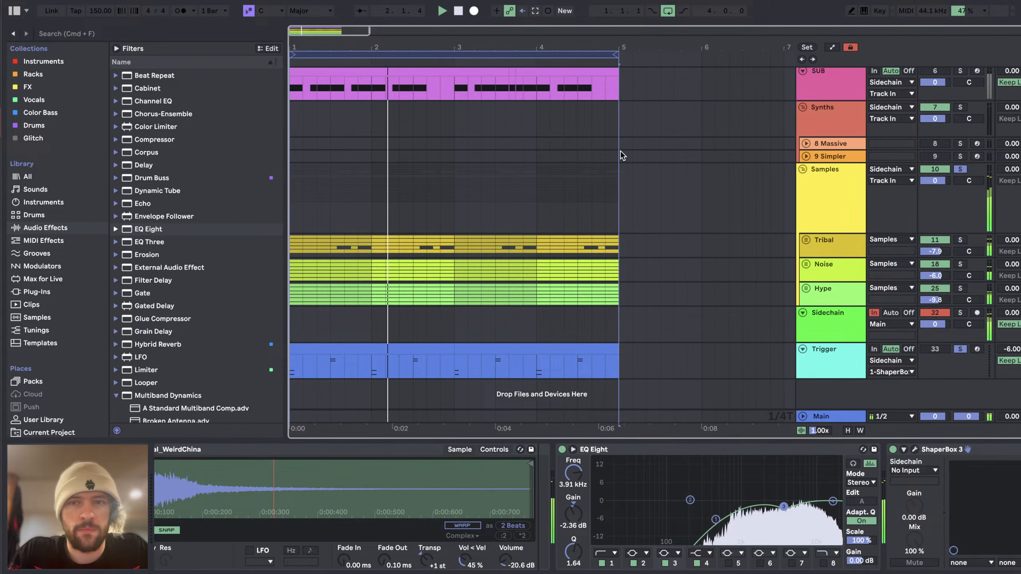
Step: Add an EQ Eight to the Noise track with a low cut at 516 Hz and a -3.10 dB dip at 4.45 kHz
click(834, 268)
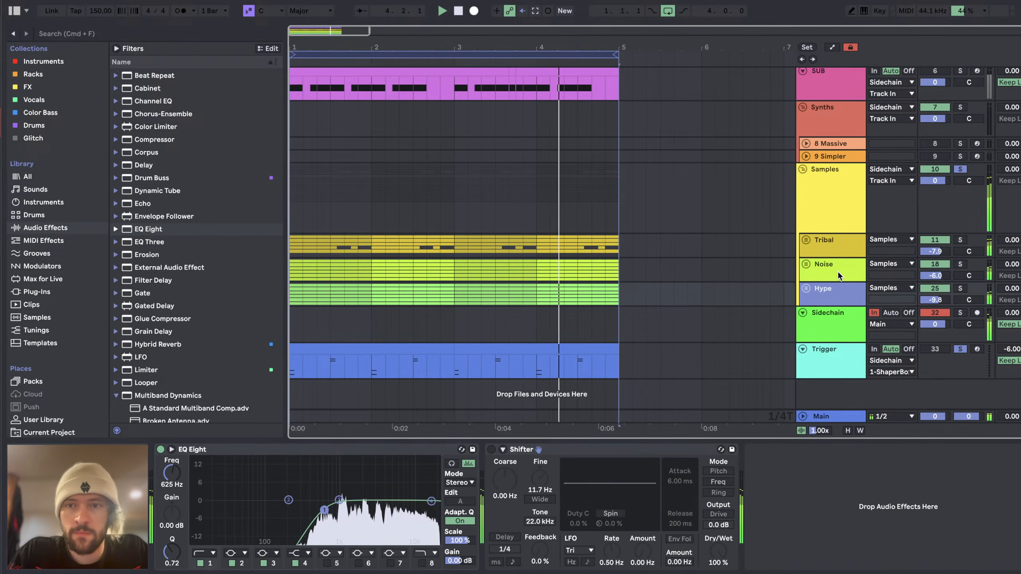
click(148, 230)
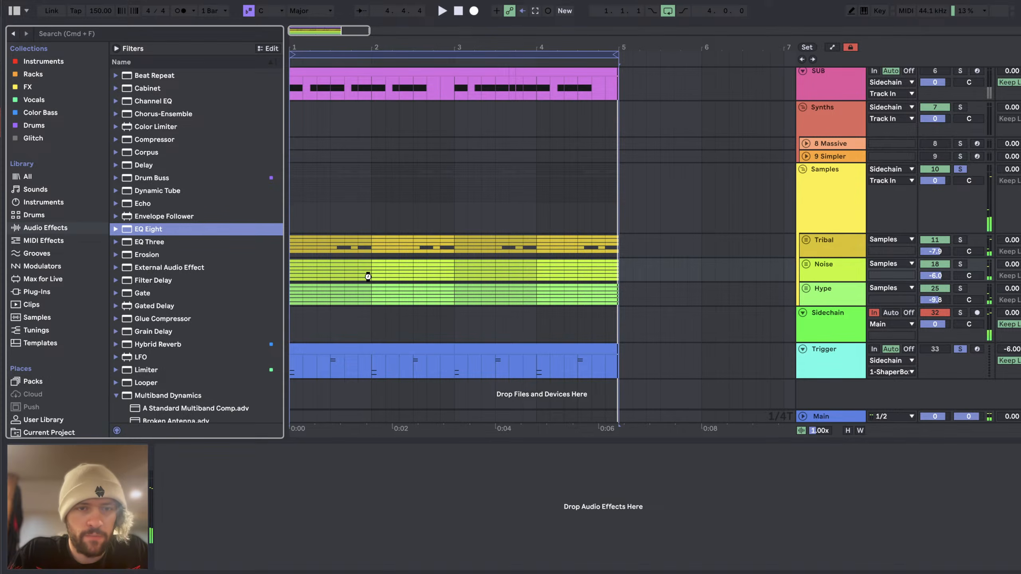
drag(367, 277, 368, 276)
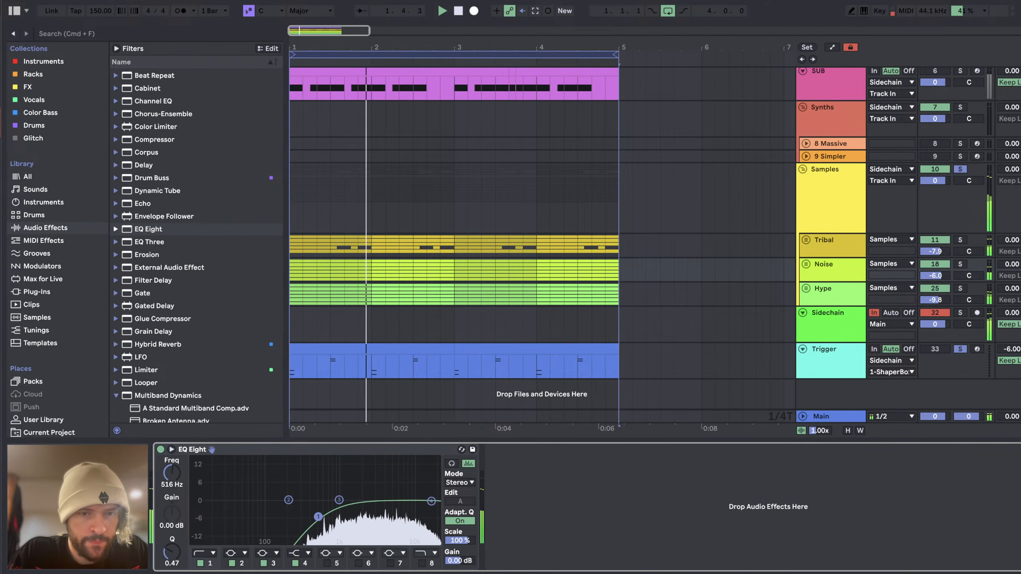
key(space)
key(space)
drag(340, 501, 386, 510)
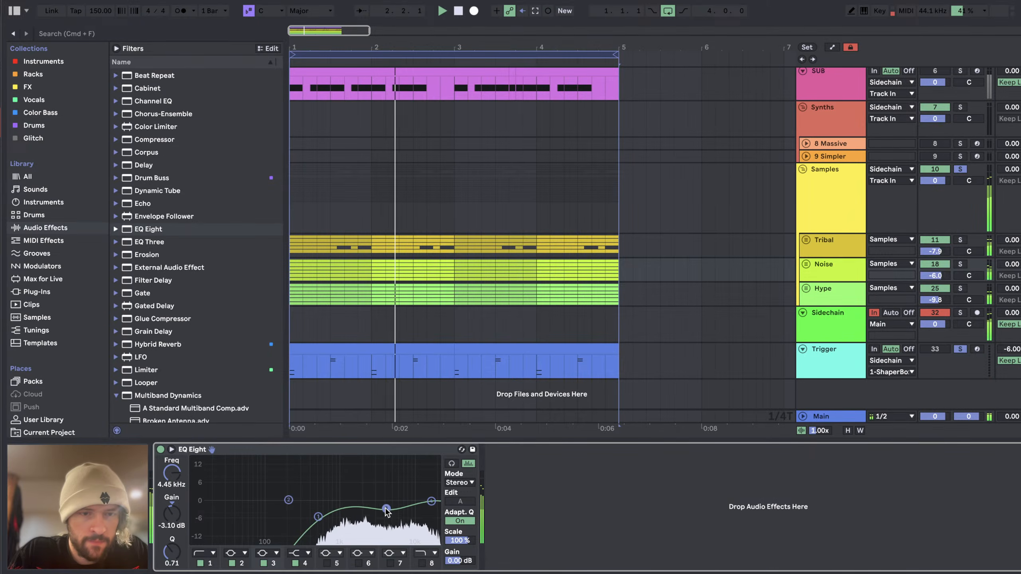
Step: Set the Hype track's volume to -6.1 dB and select the Tribal track
click(926, 298)
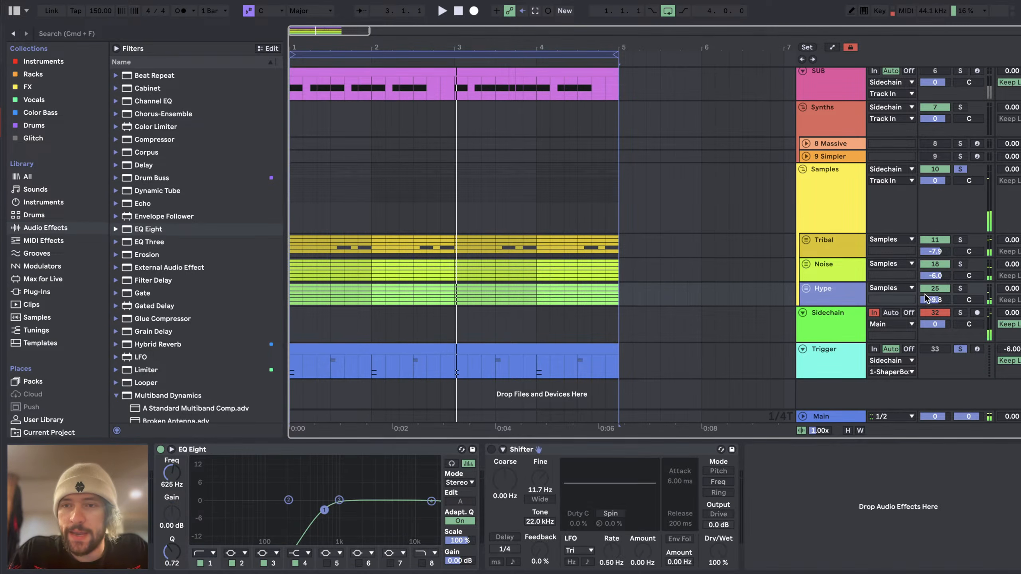
drag(928, 301, 928, 293)
click(844, 246)
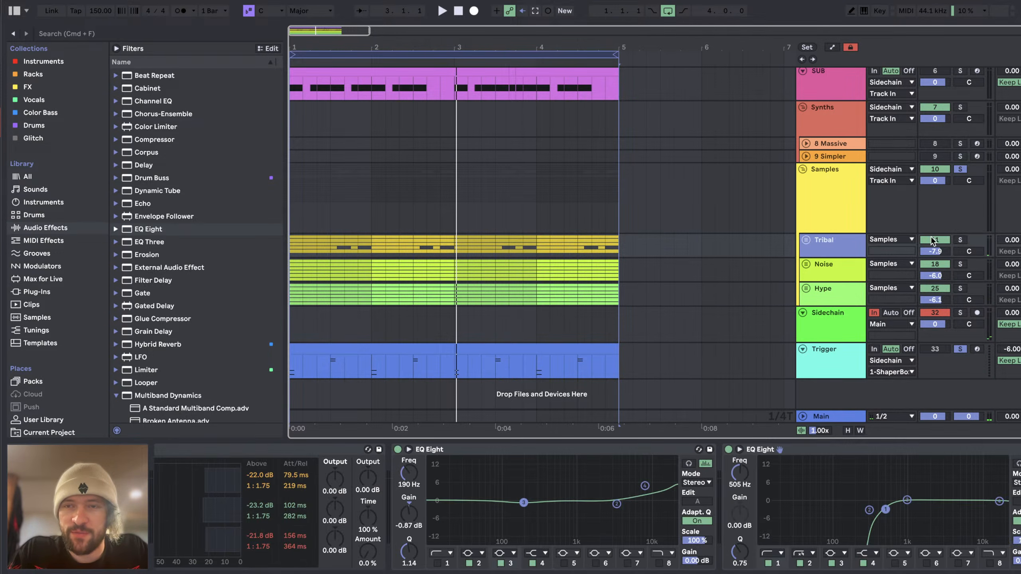
Step: Open the first Kick & Snare clip, review its kick and snare notes in the note editor and close it
scroll(898, 193, up, 5)
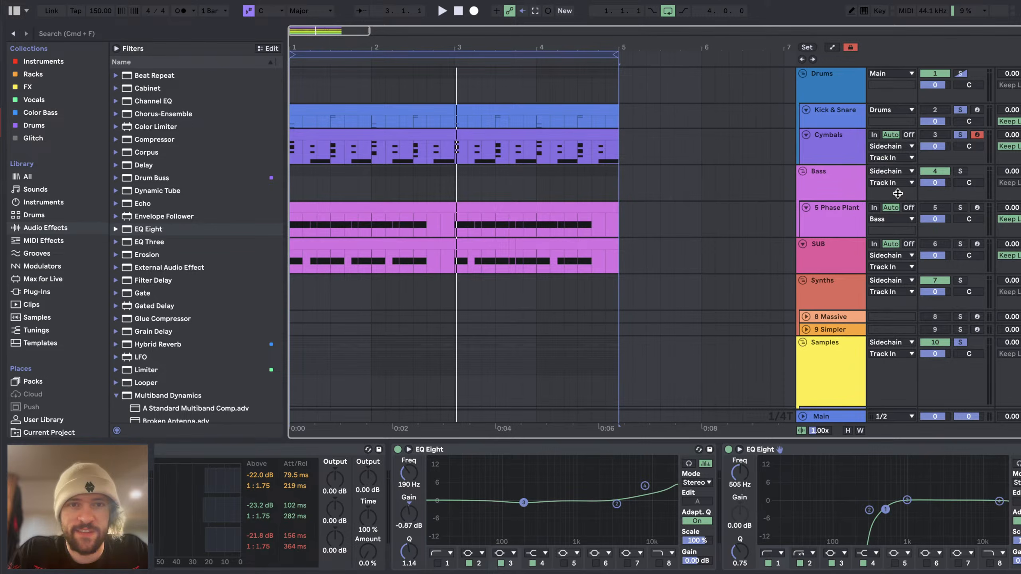
click(317, 132)
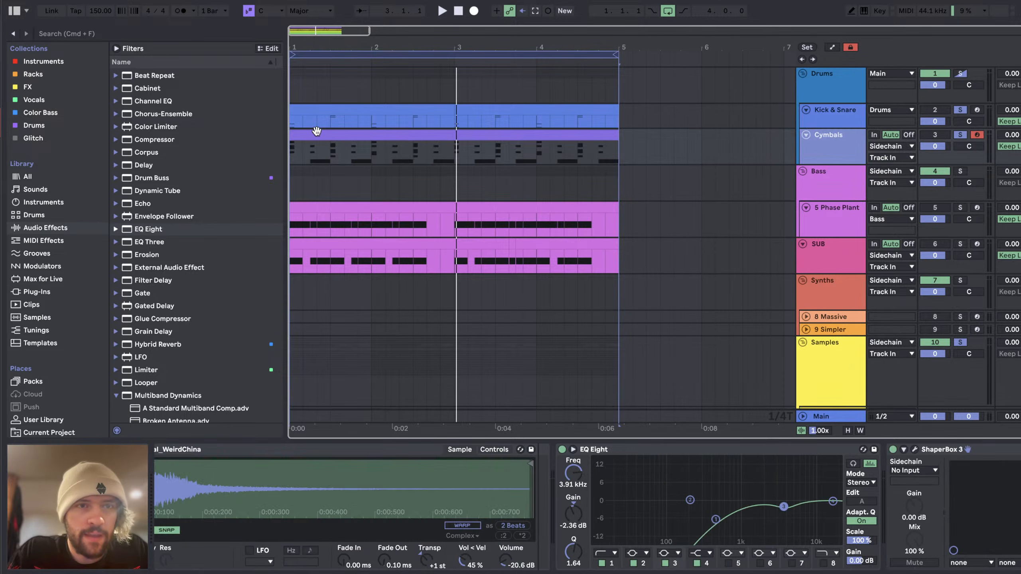
double_click(318, 109)
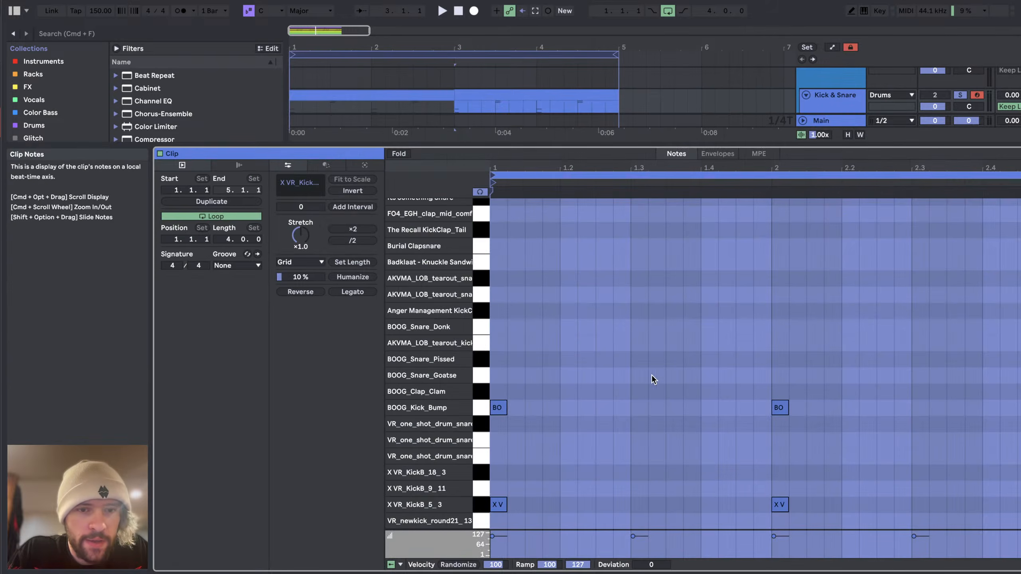
scroll(875, 368, up, 3)
scroll(875, 369, down, 4)
click(1017, 571)
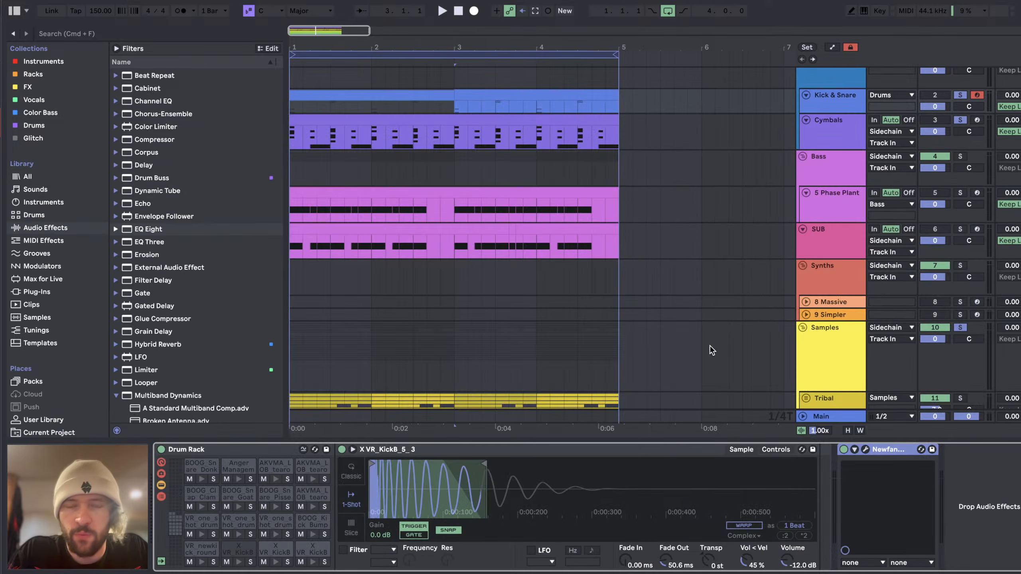
Step: Inspect the Cymbals track's Drum Rack, play the loop briefly and show the Kick & Snare track's devices
click(844, 137)
scroll(497, 169, up, 1)
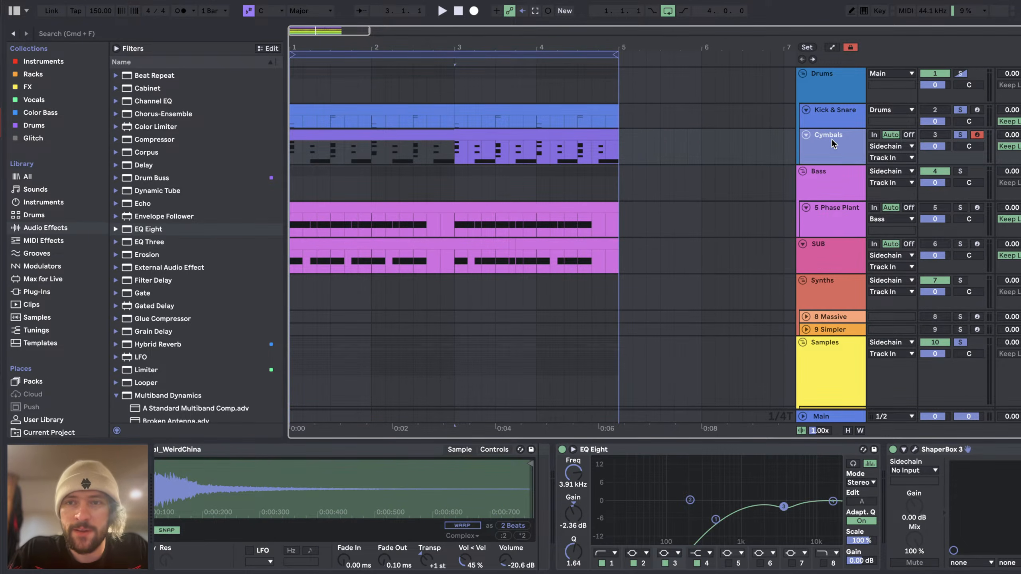
scroll(316, 513, left, 5)
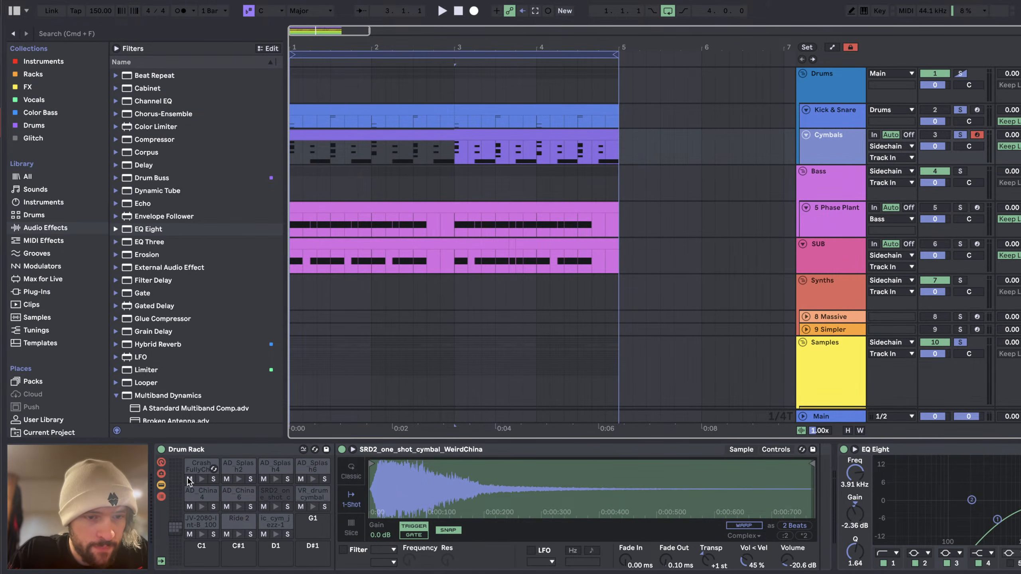
key(space)
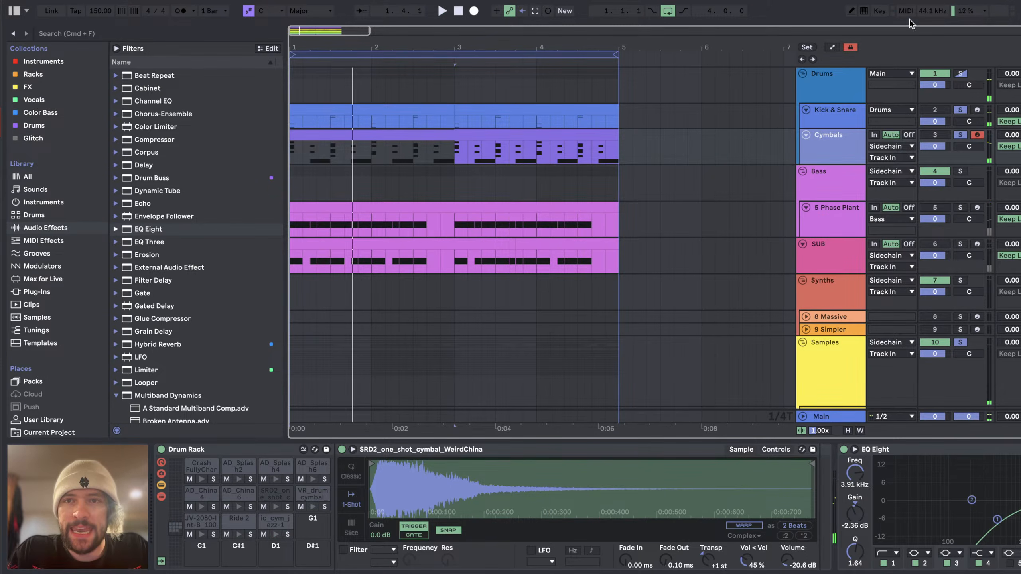
click(822, 100)
click(824, 116)
scroll(823, 116, down, 5)
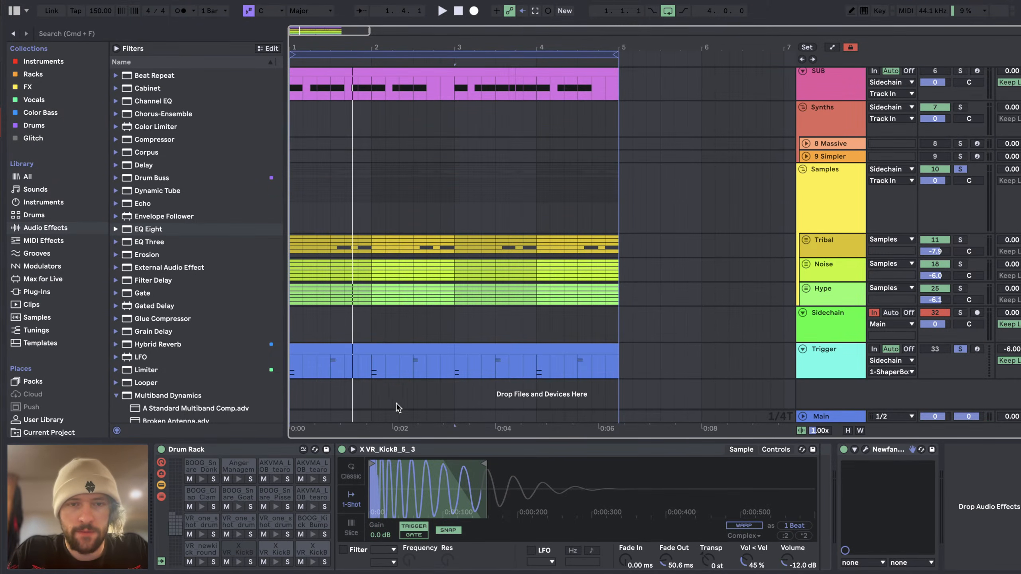
Step: Open ShaperBox 3 on the Sidechain track to view its volume curve and close the plug-in window
click(853, 320)
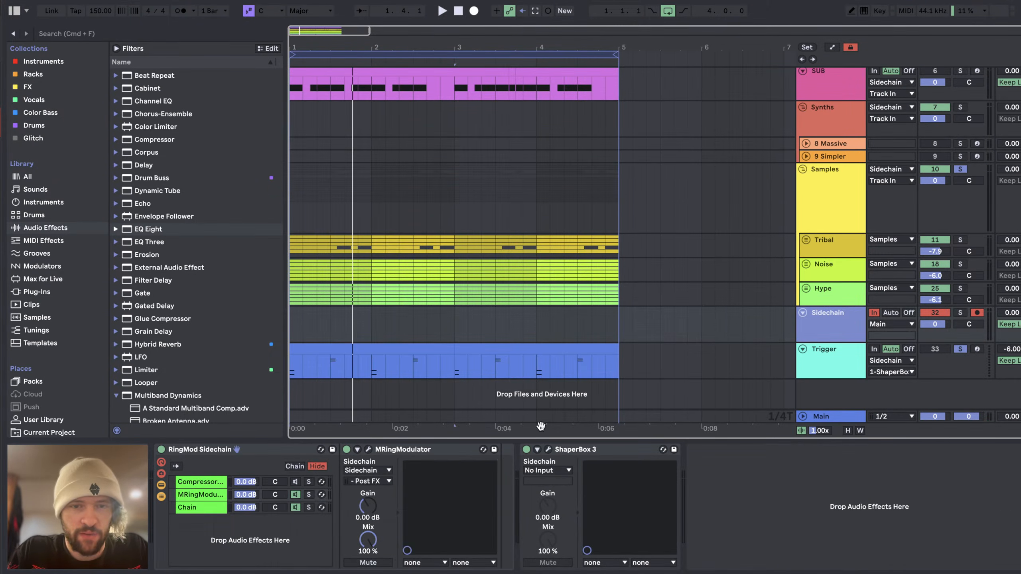
click(549, 450)
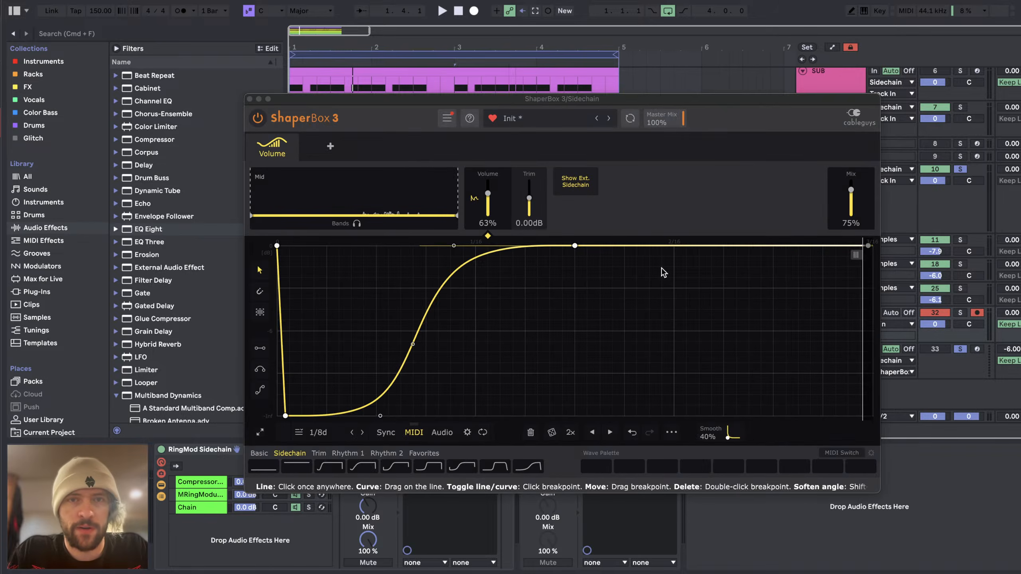
click(249, 99)
Step: Show the Compressor chain of the RingMod Sidechain rack, examine its sidechain settings and collapse the Compressor
click(288, 453)
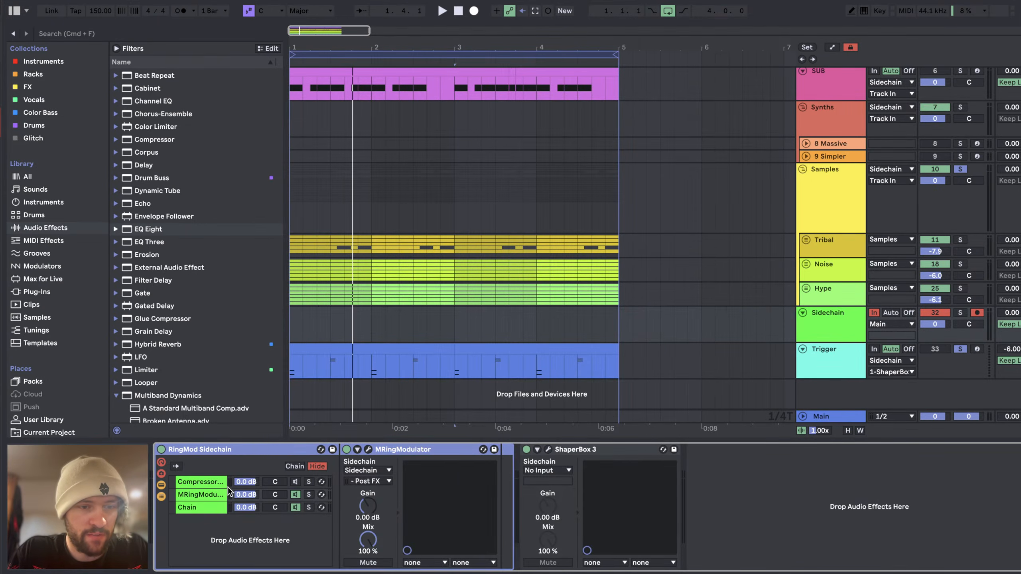
click(206, 482)
double_click(348, 470)
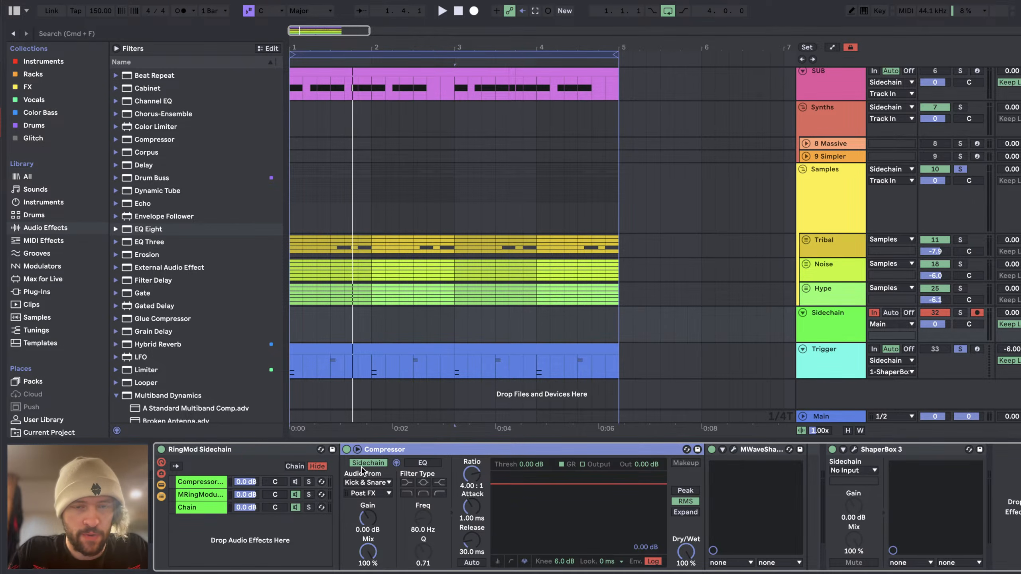
double_click(471, 449)
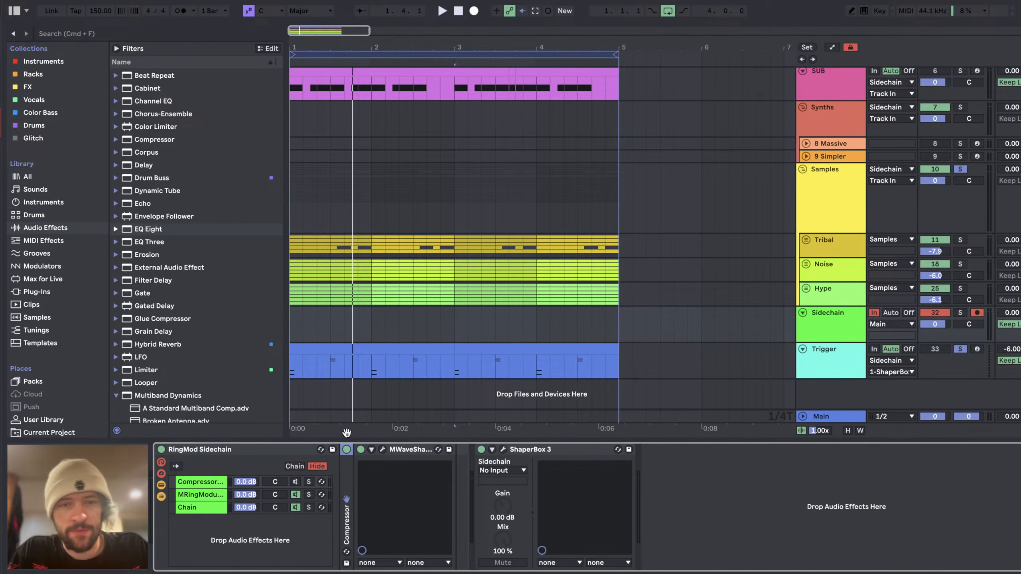
Step: Show the rack's MRingModulator chain, view the plug-in's Oscillator 1 settings and close its window
click(382, 450)
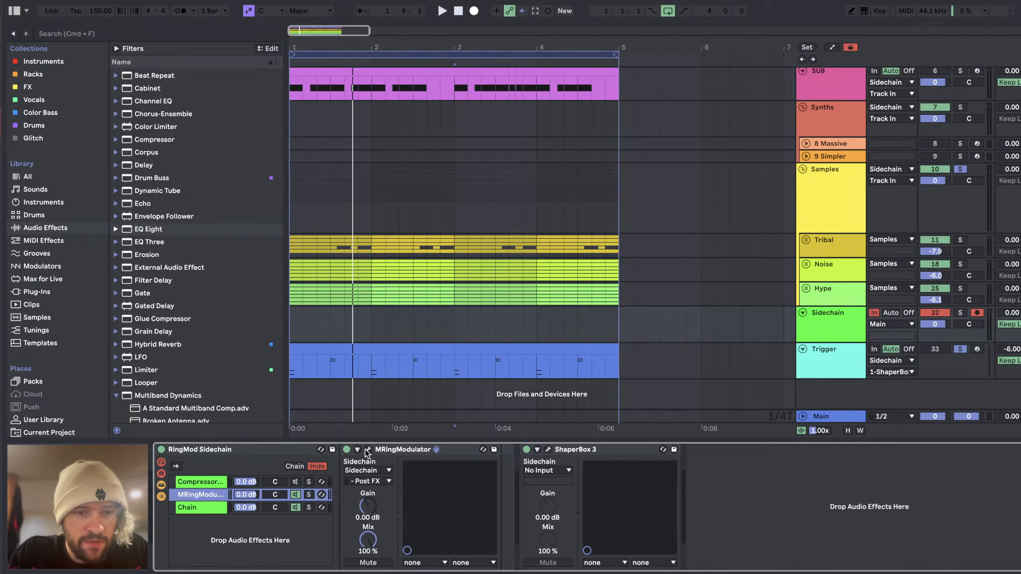
click(368, 450)
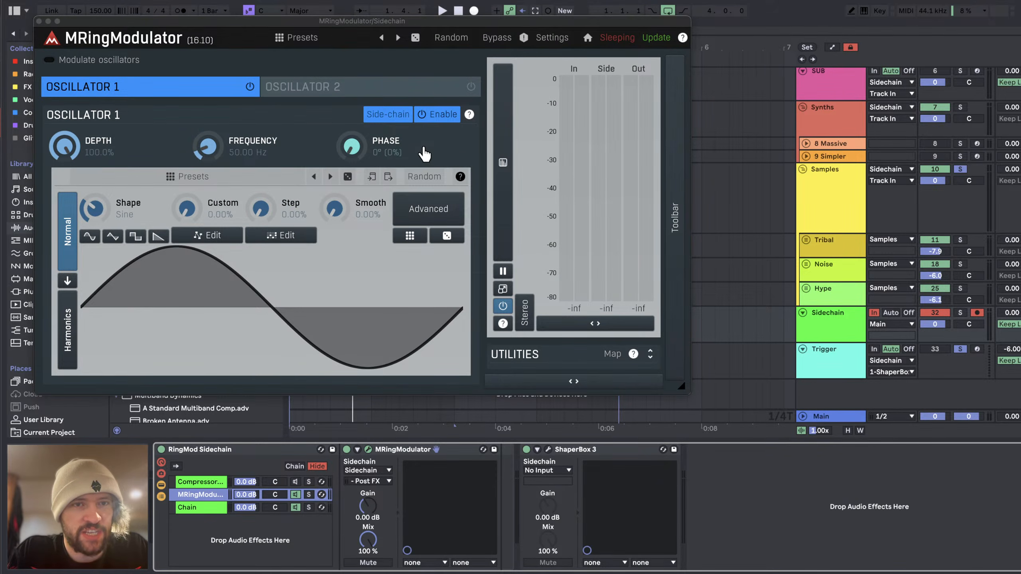
click(368, 450)
Step: Select the Kick & Snare track to show its Drum Rack and look over the arrangement's tracks
scroll(434, 129, up, 5)
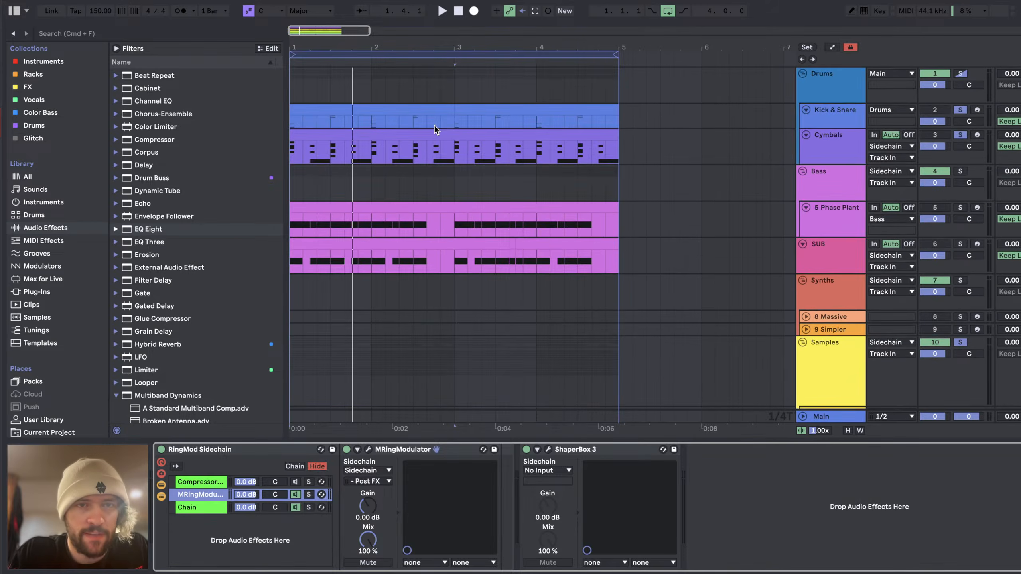
click(822, 115)
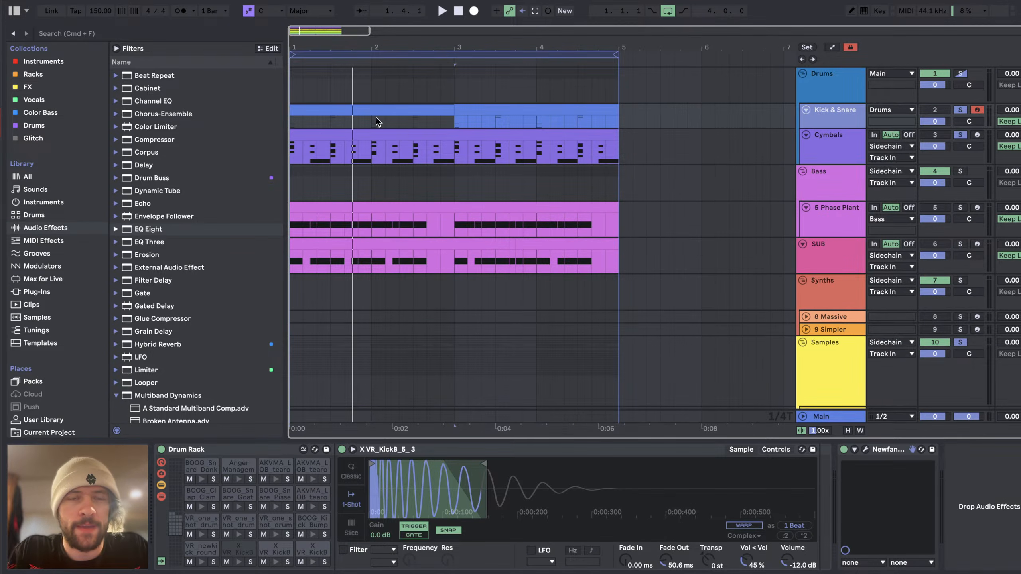
scroll(438, 273, down, 5)
scroll(415, 340, up, 5)
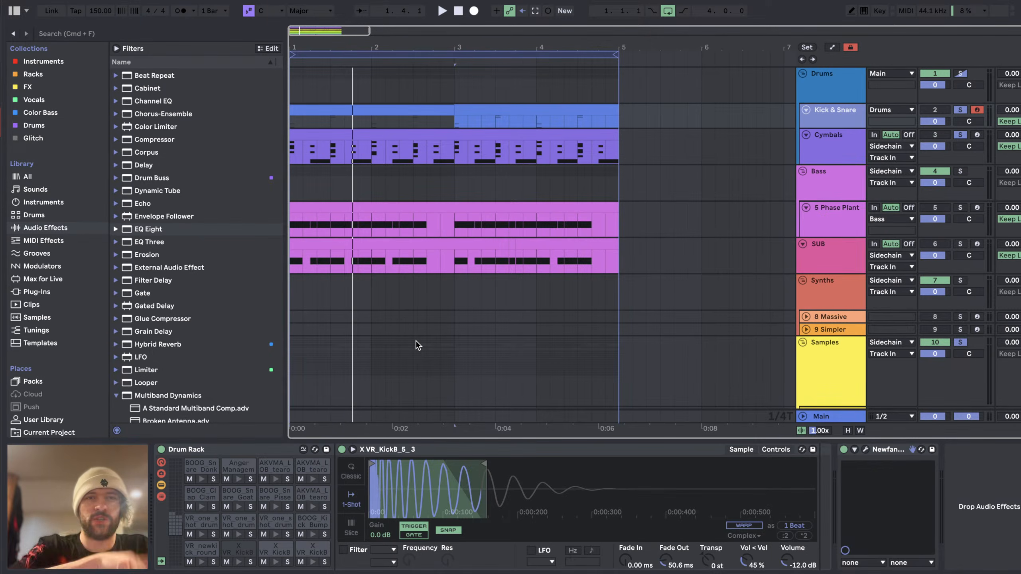
Step: Switch to YouTube Studio, like the ¥1,600 Super Chat message and check its options without choosing any
key(super+Tab)
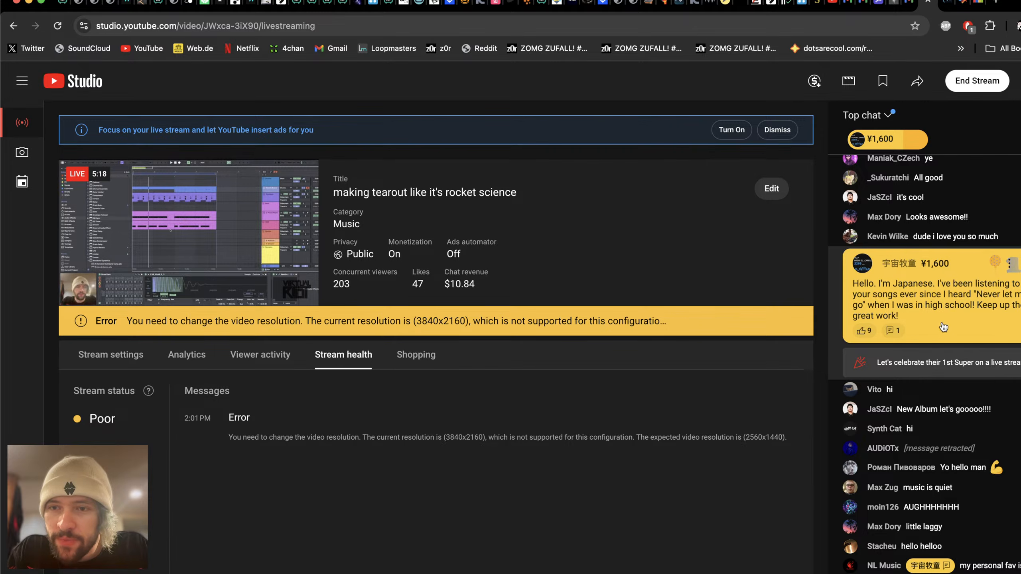
click(864, 330)
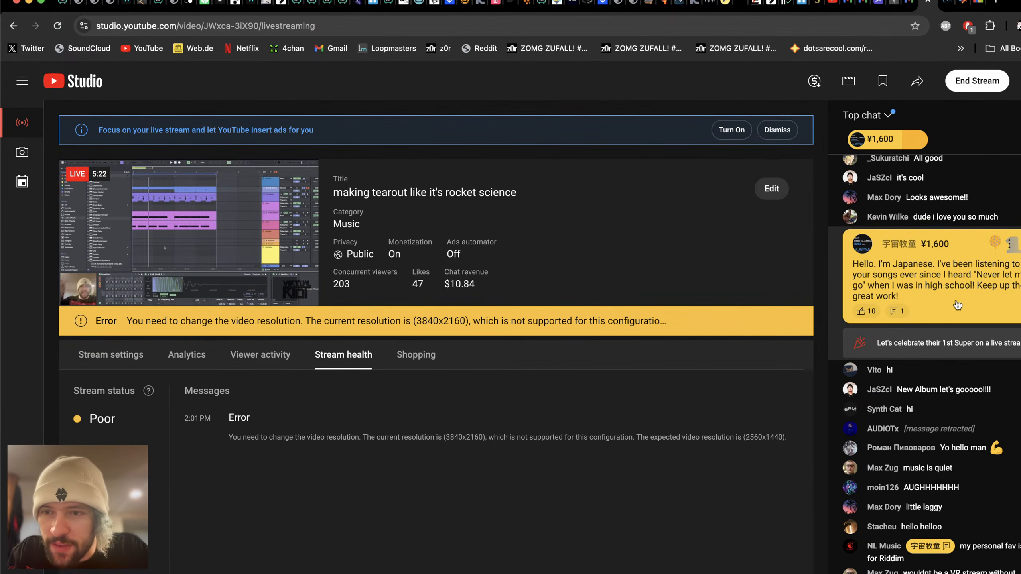
scroll(961, 342, up, 2)
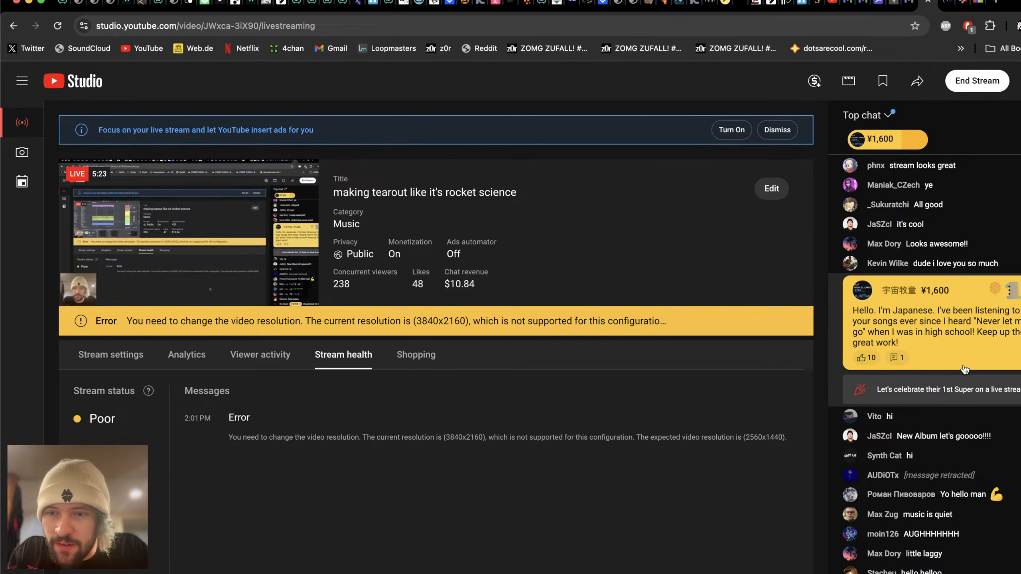
click(1010, 290)
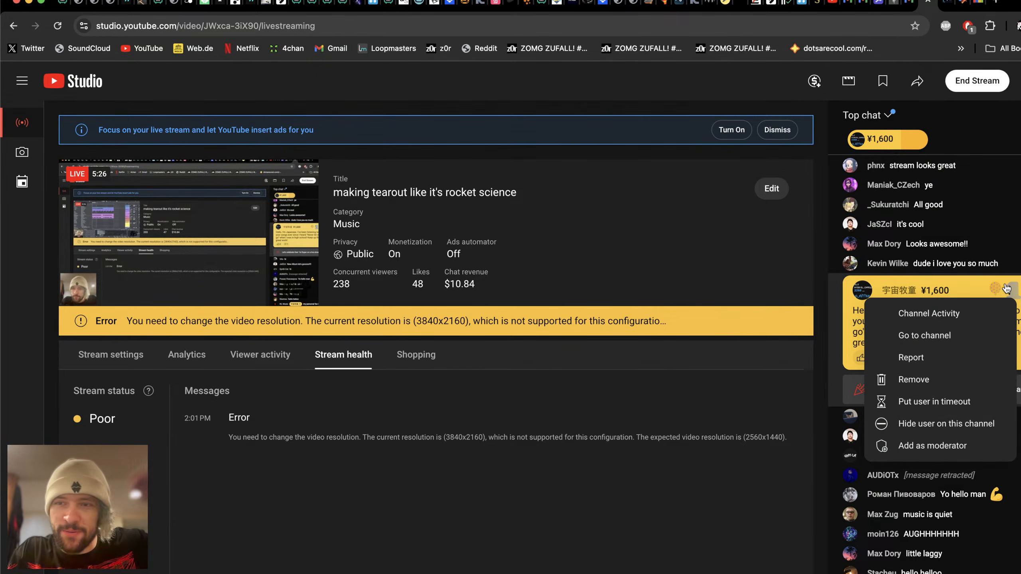
click(864, 327)
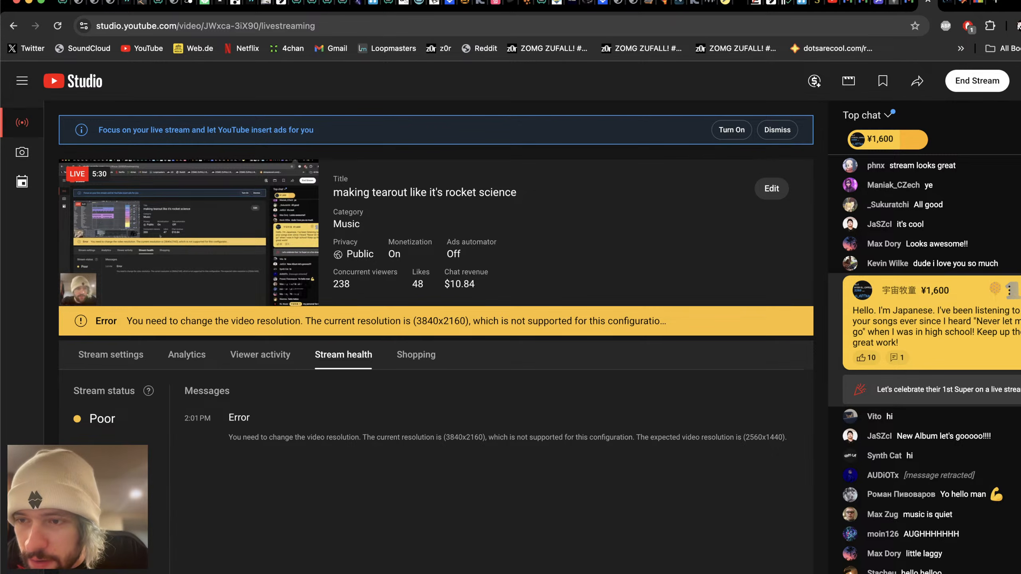
Step: Read back through the earlier and recent live chat messages around the Super Chat
scroll(908, 329, up, 10)
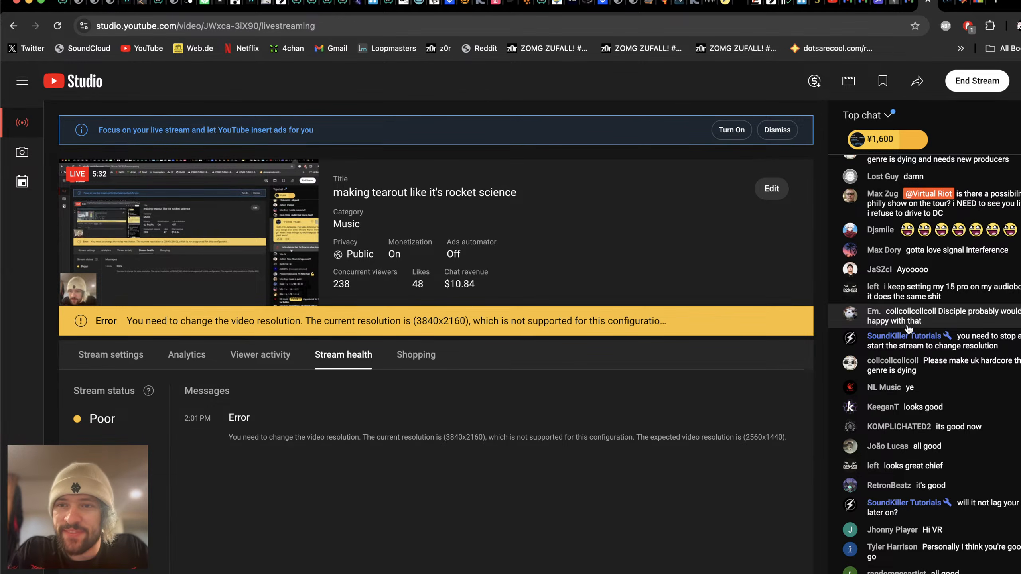
scroll(907, 329, down, 5)
scroll(924, 354, down, 7)
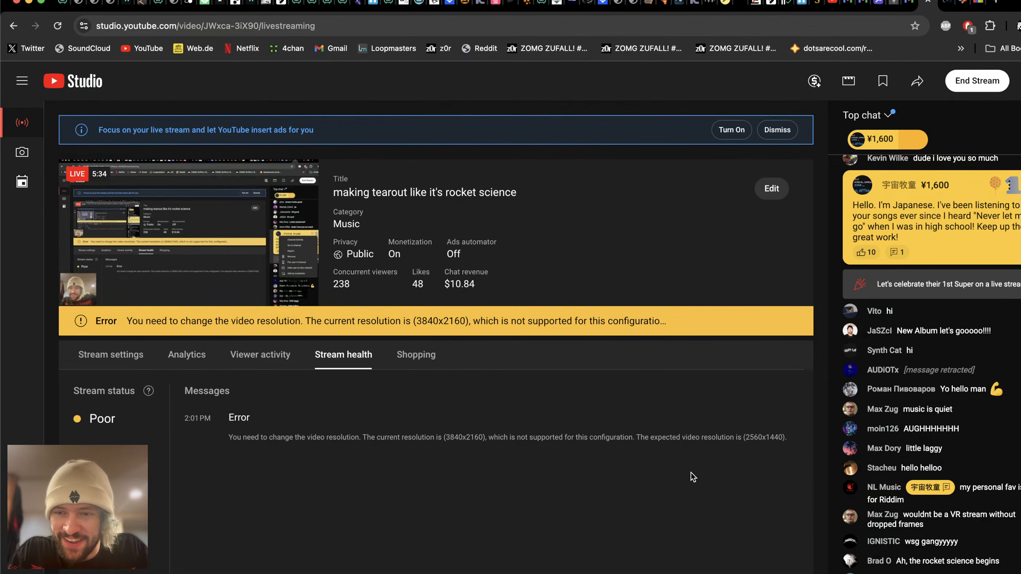
scroll(884, 408, up, 2)
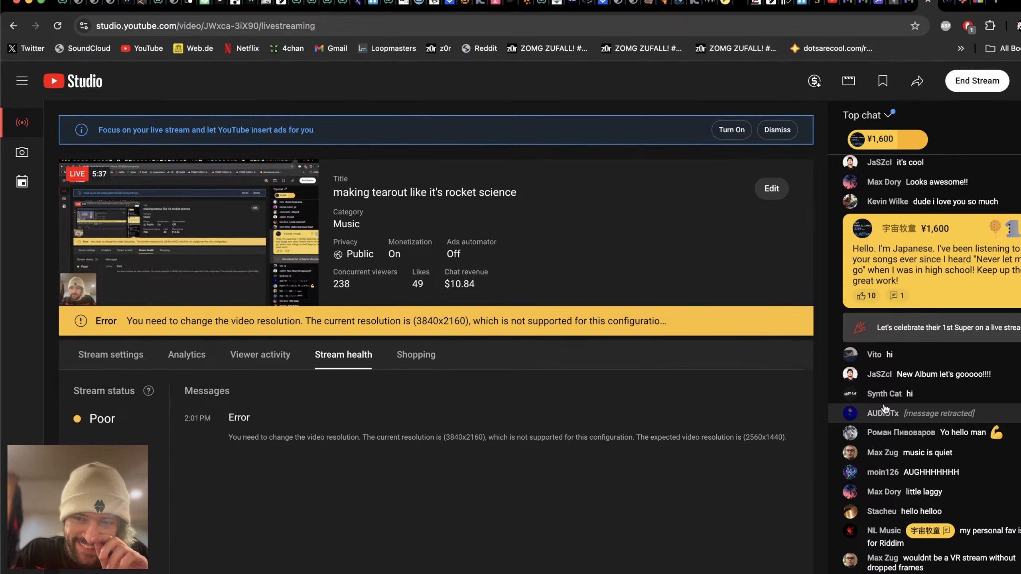
scroll(897, 408, down, 3)
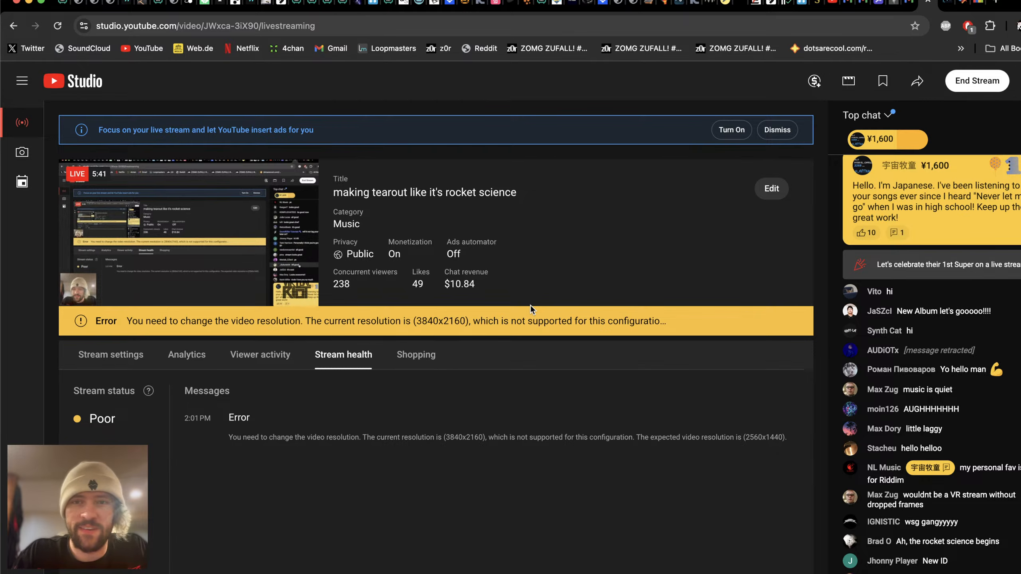
Step: Return to Ableton Live, solo only the SUB track and play the loop
key(super+Tab)
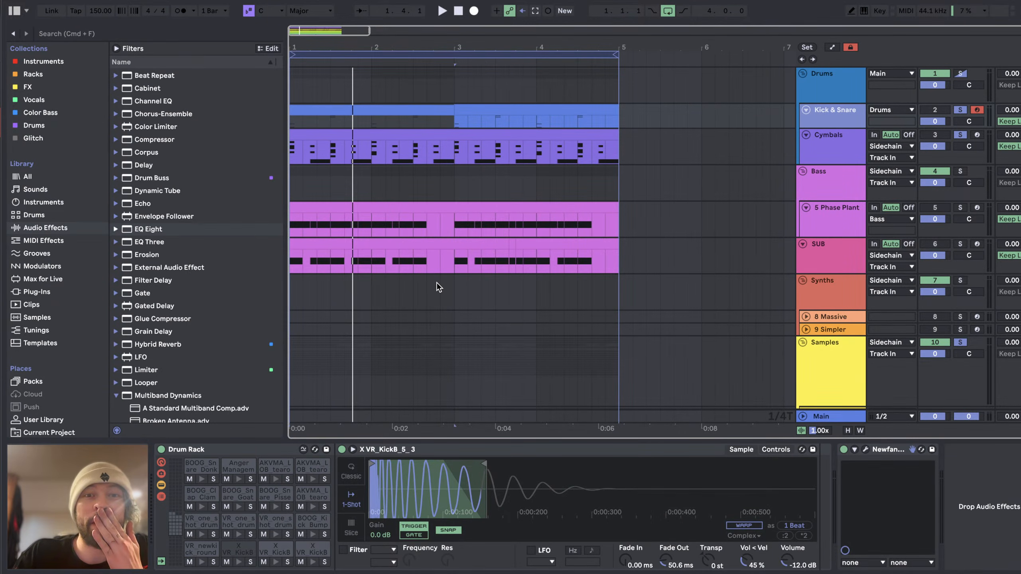
key(space)
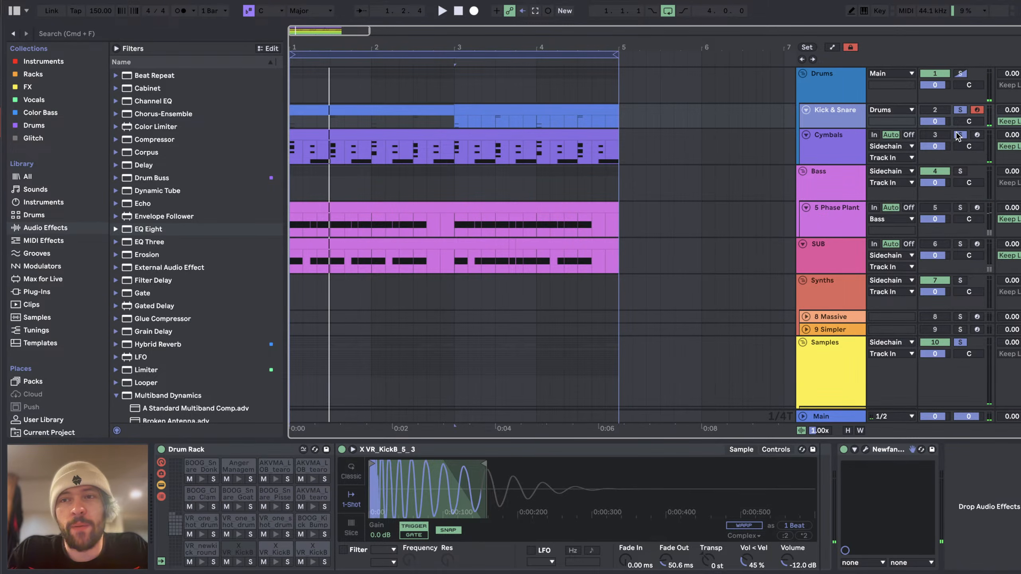
click(977, 244)
click(961, 244)
key(space)
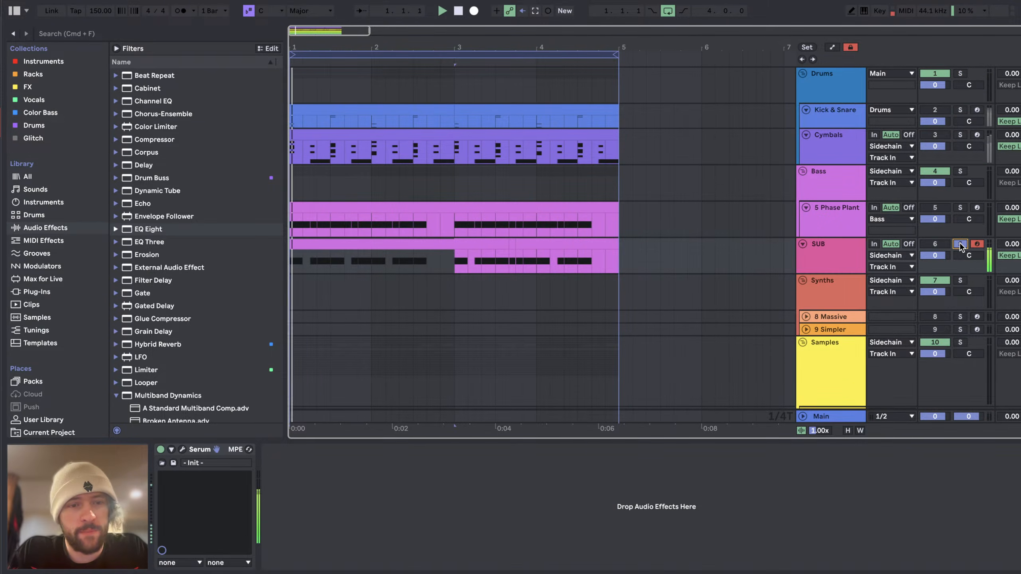
Step: Open the SUB track's Serum, check its effects and oscillator pages while playing the loop, and close it
click(183, 450)
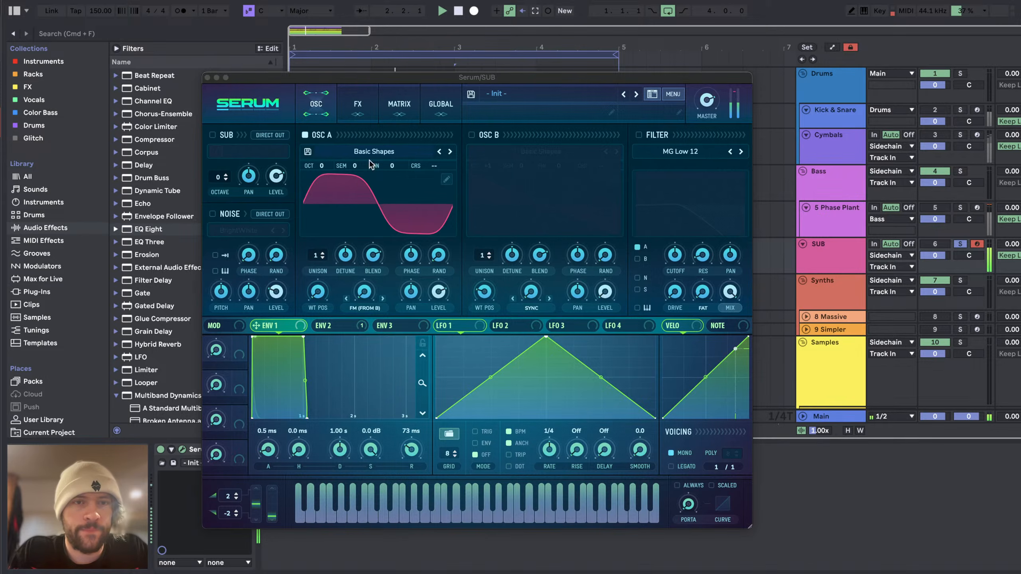
click(357, 104)
click(316, 104)
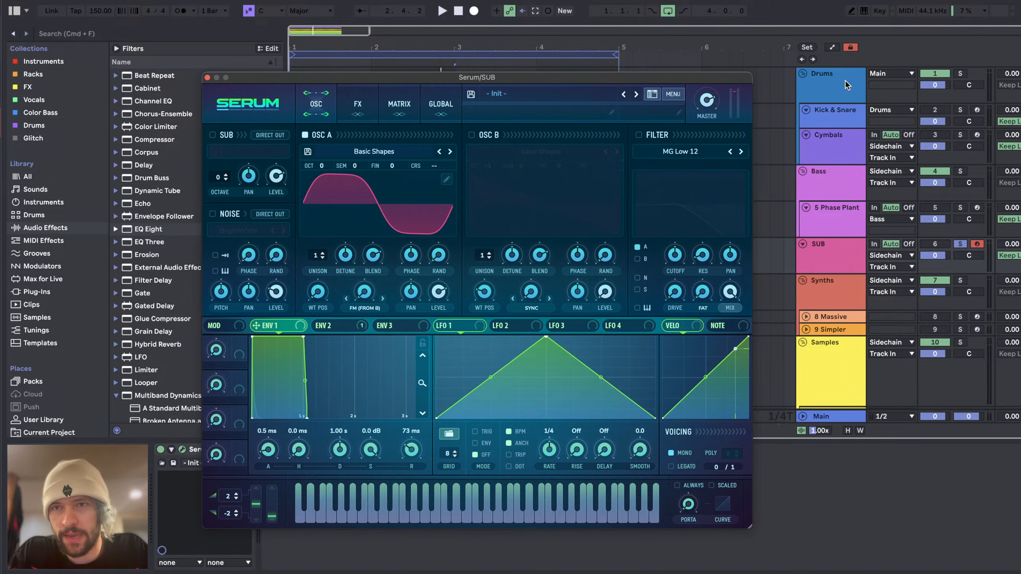
click(830, 246)
key(space)
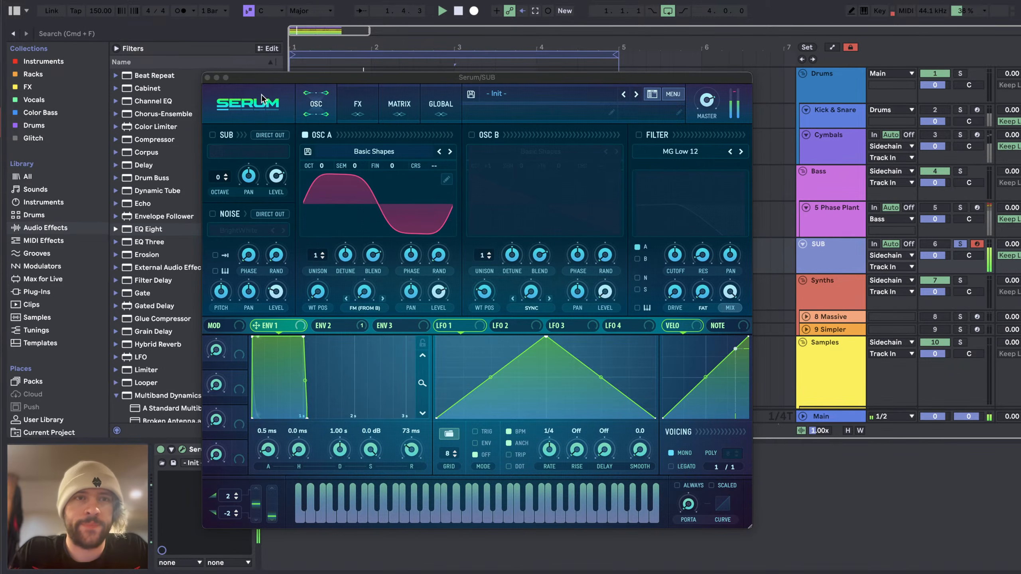
click(208, 77)
Step: Show the Sidechain track's device chain, then the Kick & Snare track's Drum Rack
scroll(802, 241, down, 5)
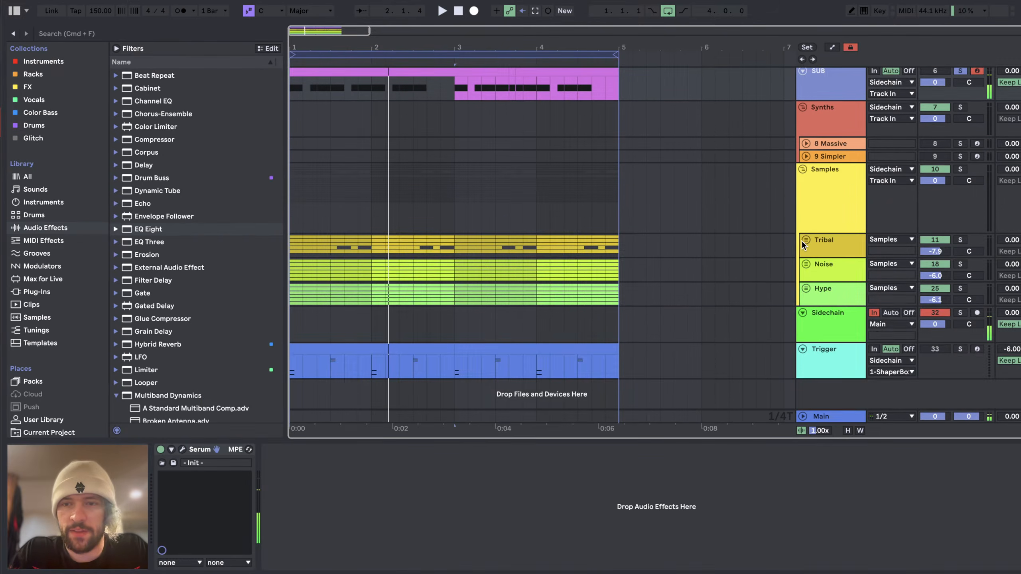
click(833, 320)
scroll(444, 144, up, 3)
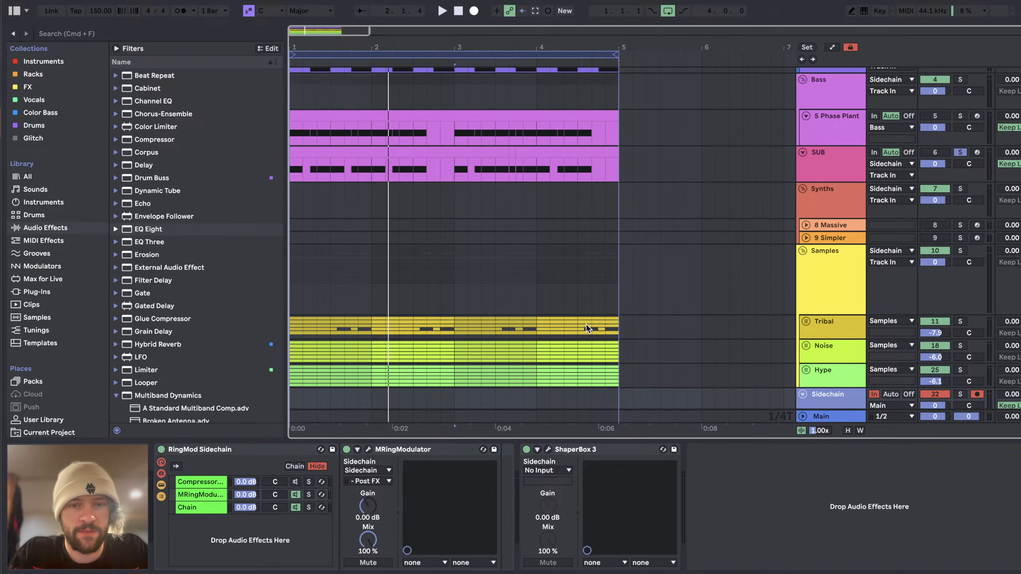
scroll(586, 324, up, 3)
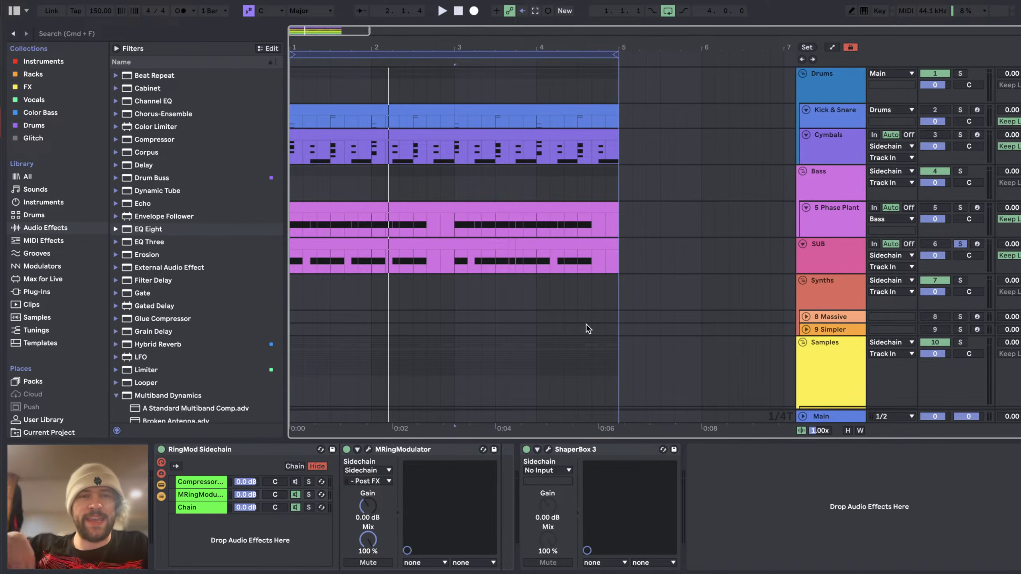
click(844, 114)
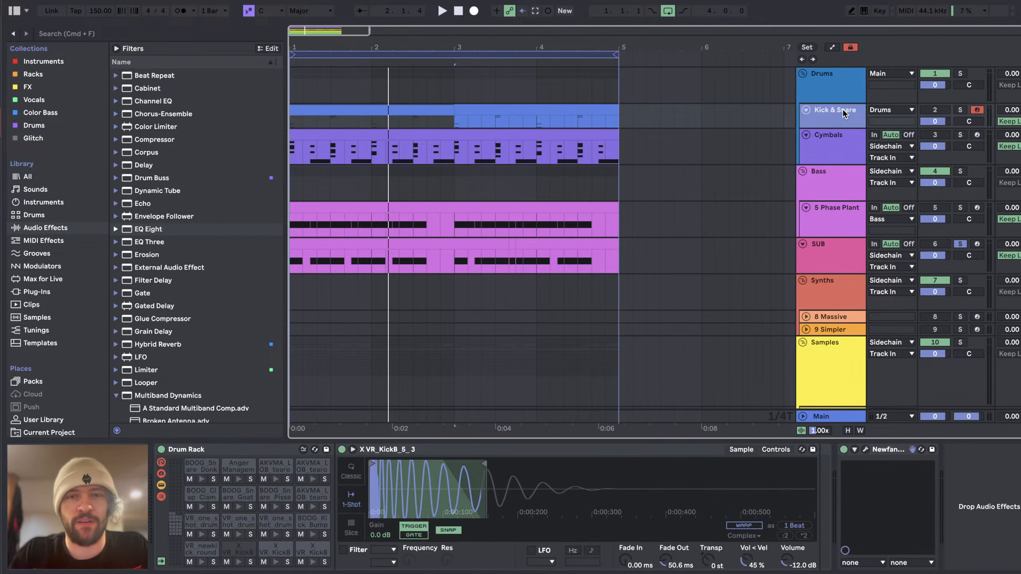
Step: Play the loop, select the SUB, Trigger and Sidechain tracks in turn, and briefly open the Sidechain track's ShaperBox 3
click(811, 232)
click(817, 244)
key(space)
scroll(817, 246, down, 5)
click(852, 349)
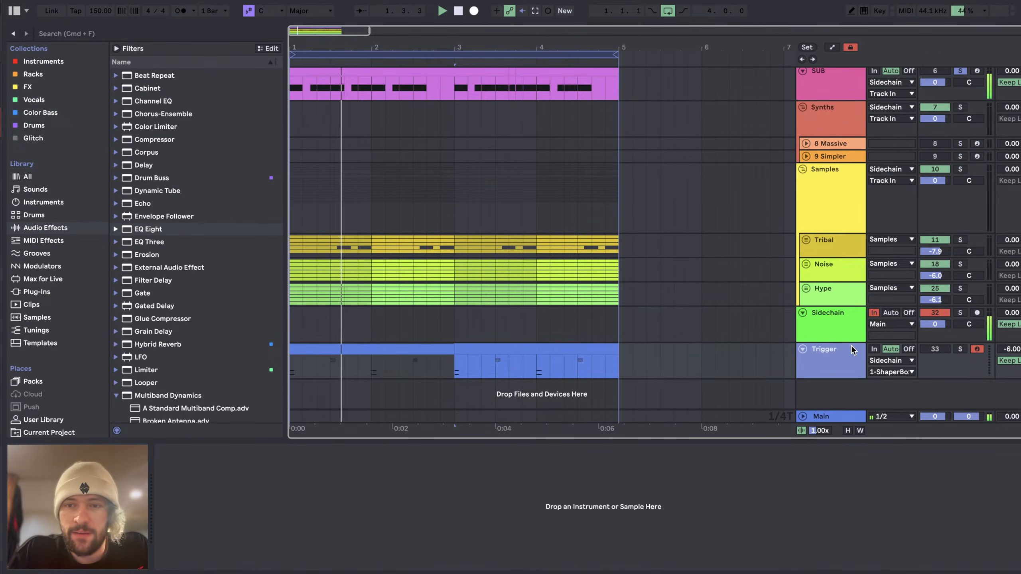
click(843, 313)
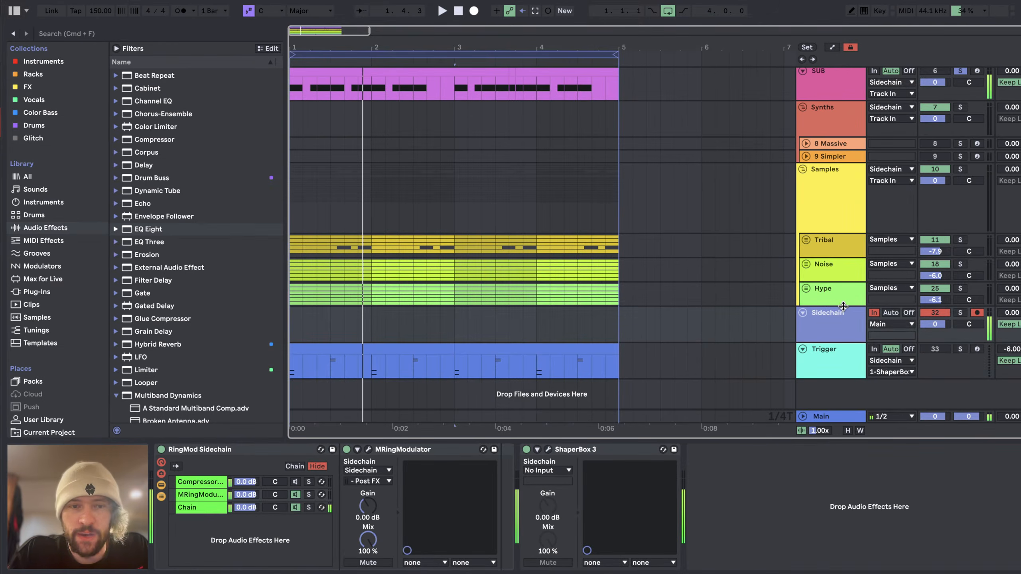
click(549, 450)
click(250, 100)
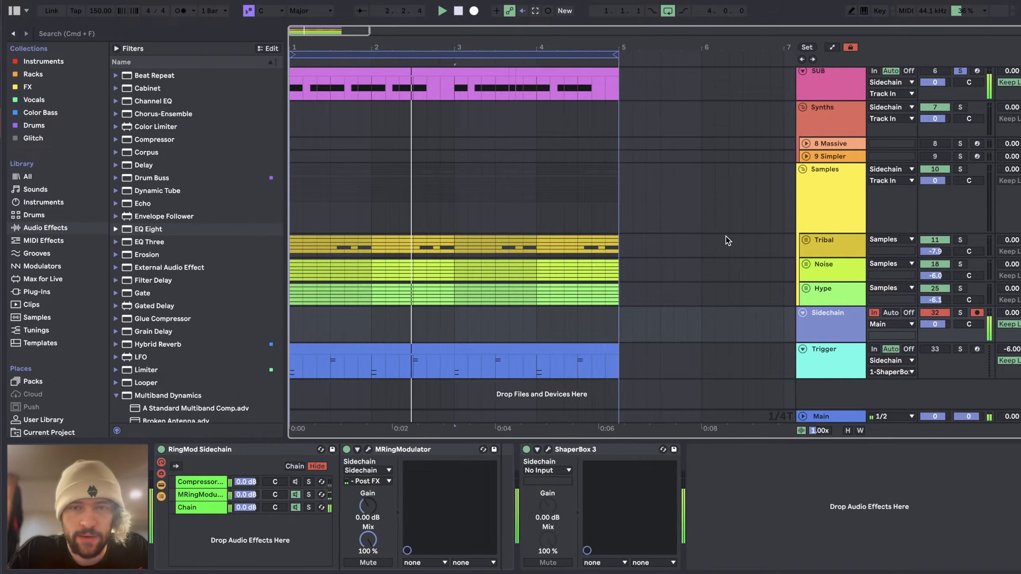
Step: Add another ShaperBox 3 from the Glitch collection to the Sidechain track, load its Oscilloscope and play the loop
click(25, 139)
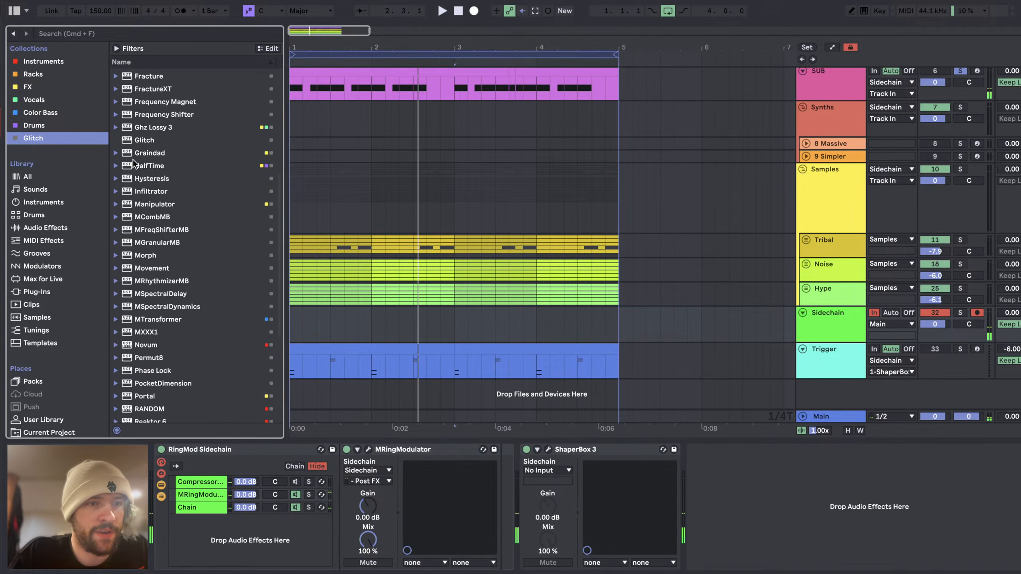
scroll(177, 325, down, 8)
double_click(166, 276)
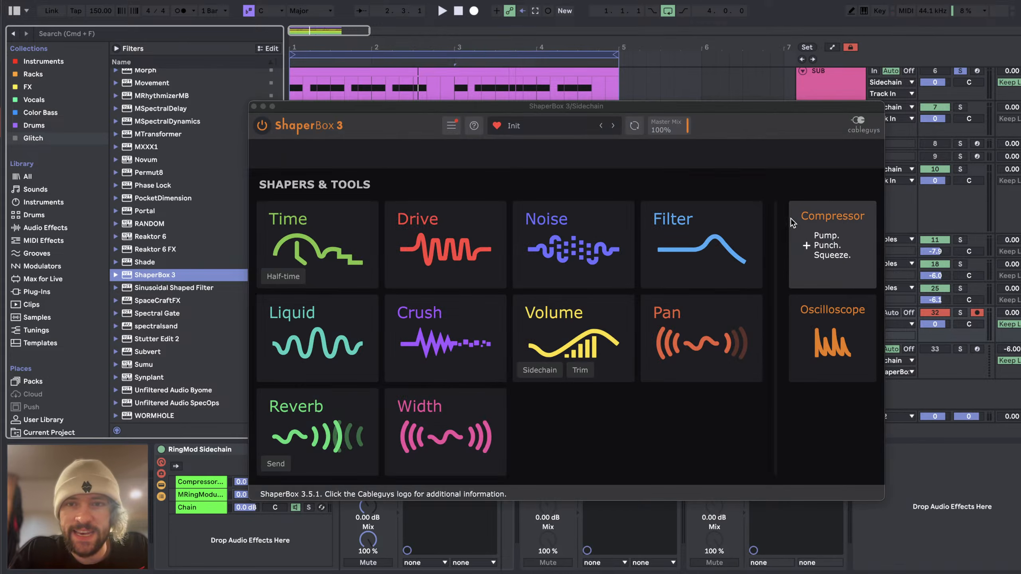
click(798, 326)
key(space)
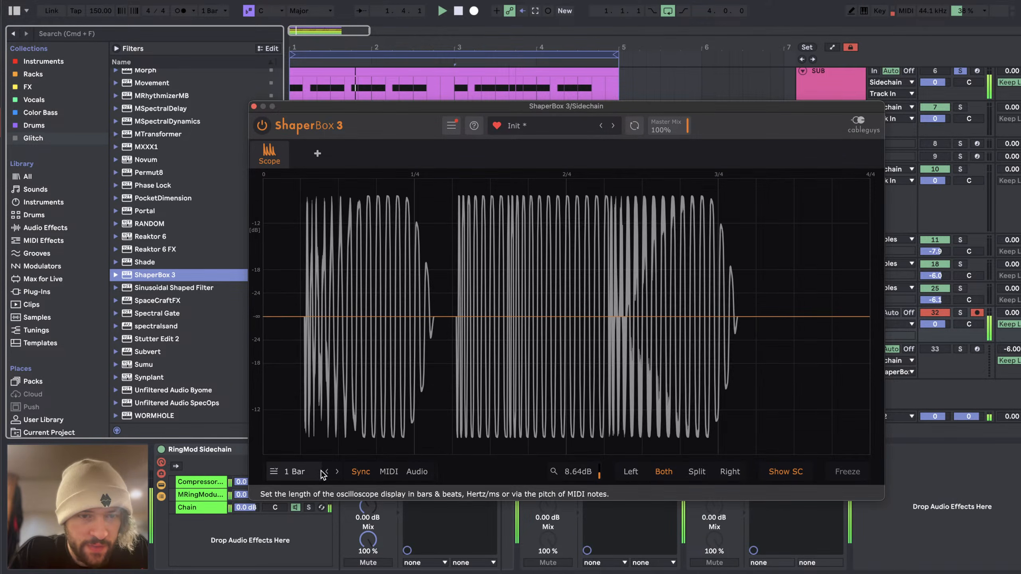
Step: Set the oscilloscope length to 1/4 and freeze the display while the loop plays
click(337, 473)
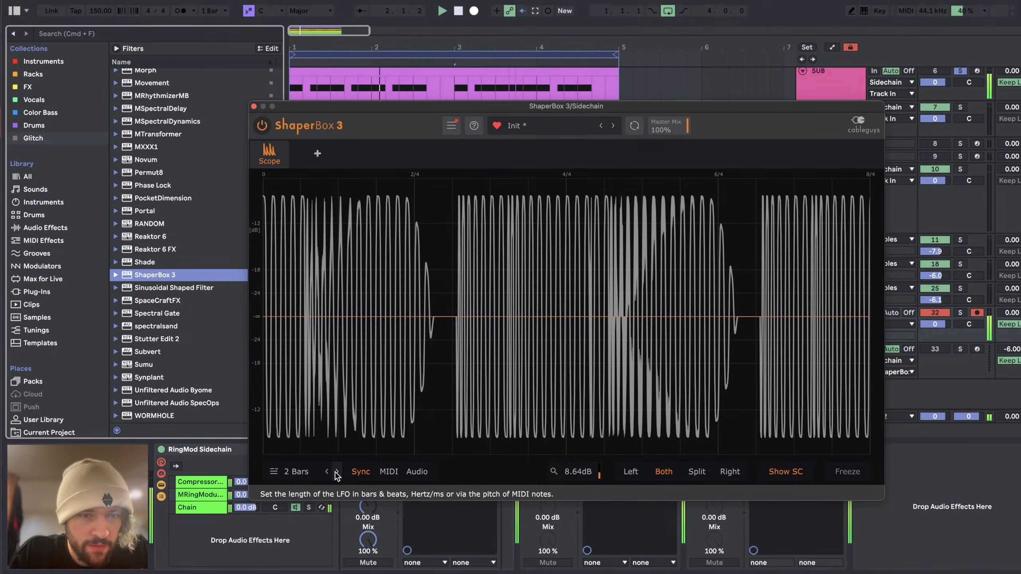
click(324, 472)
click(326, 472)
click(325, 472)
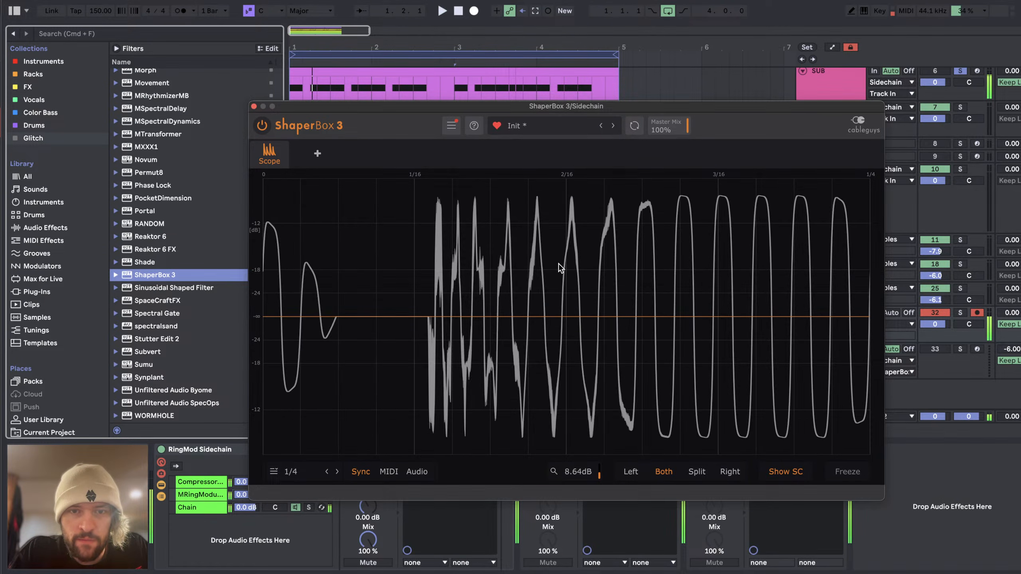
key(space)
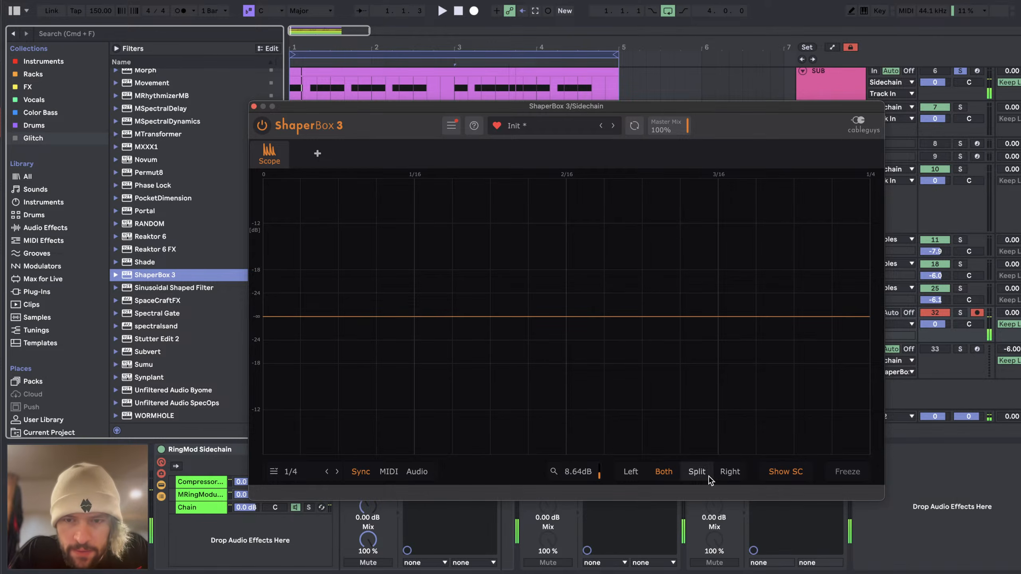
key(space)
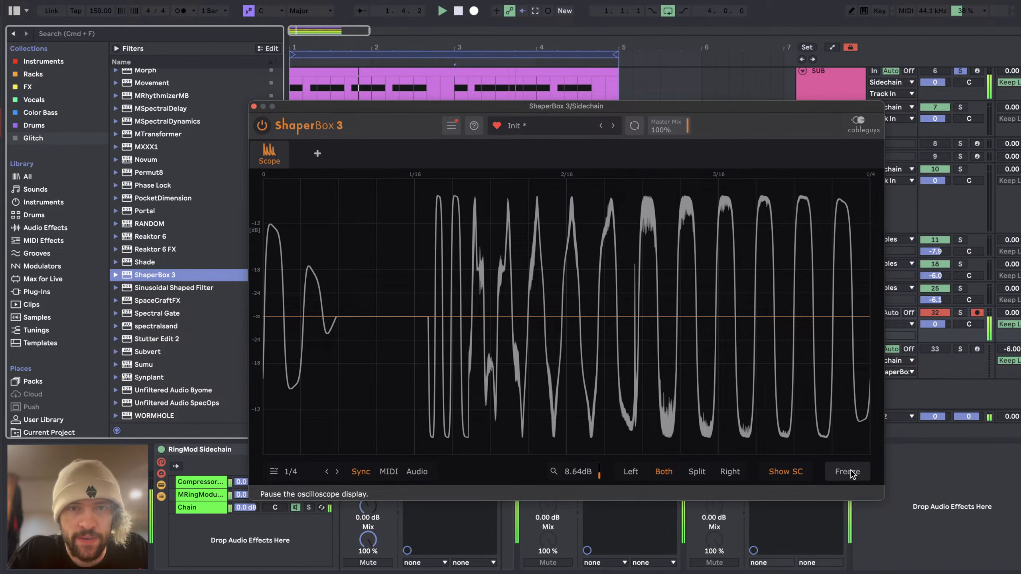
click(849, 473)
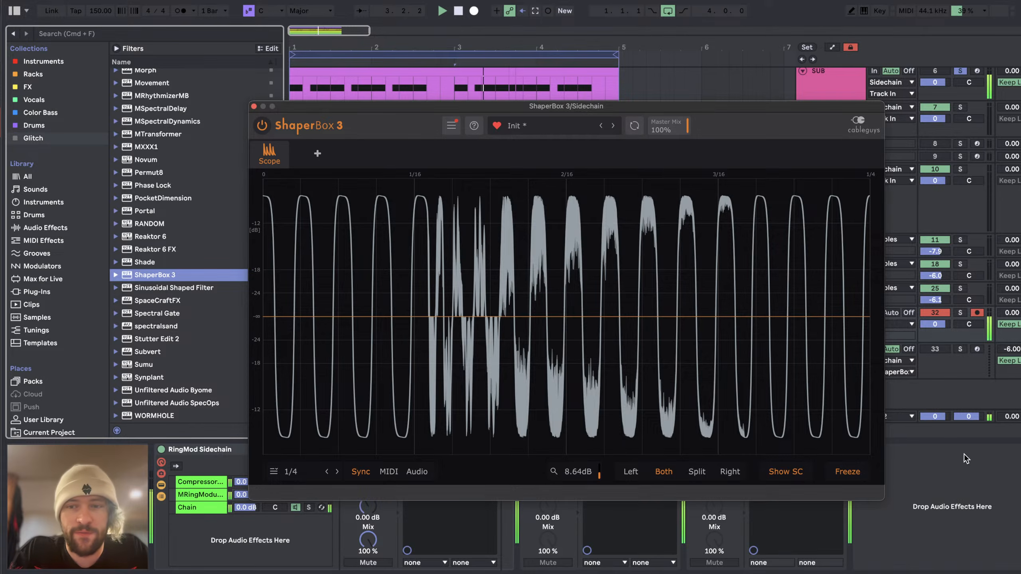
click(970, 490)
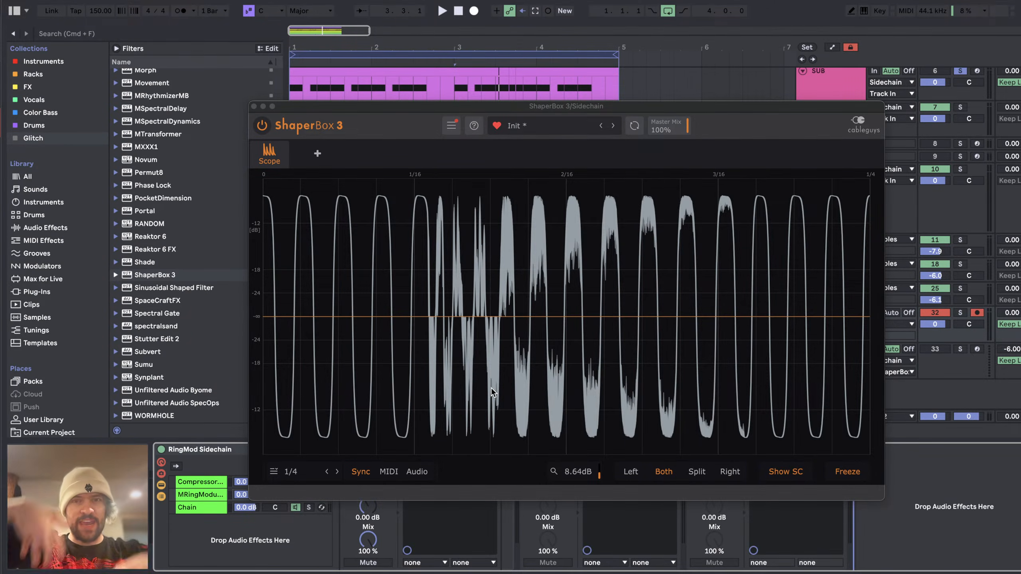
Step: Move the new ShaperBox 3 from the Sidechain track to the Main track and unfreeze its oscilloscope
drag(381, 106, 115, 2)
click(739, 449)
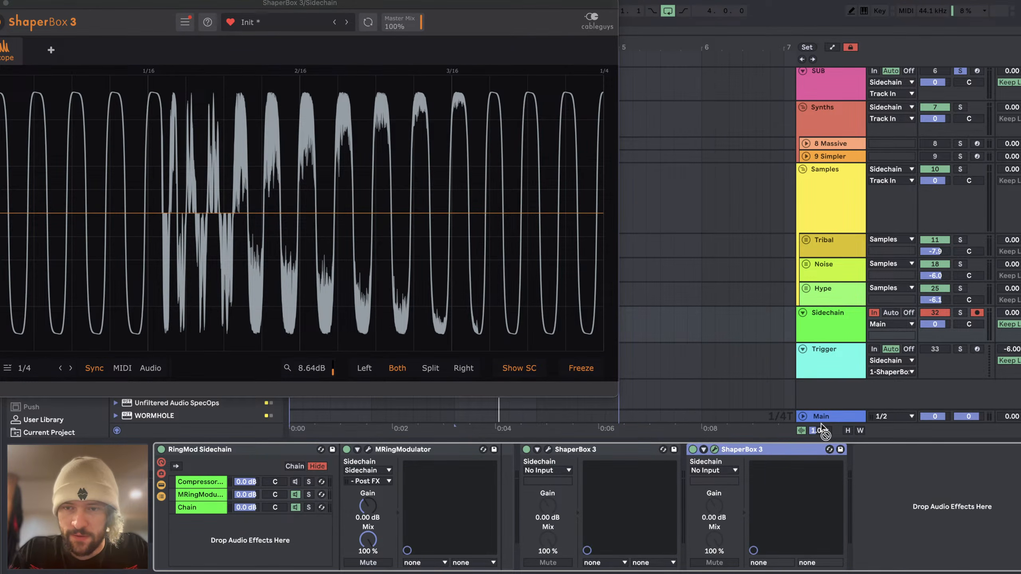
click(822, 417)
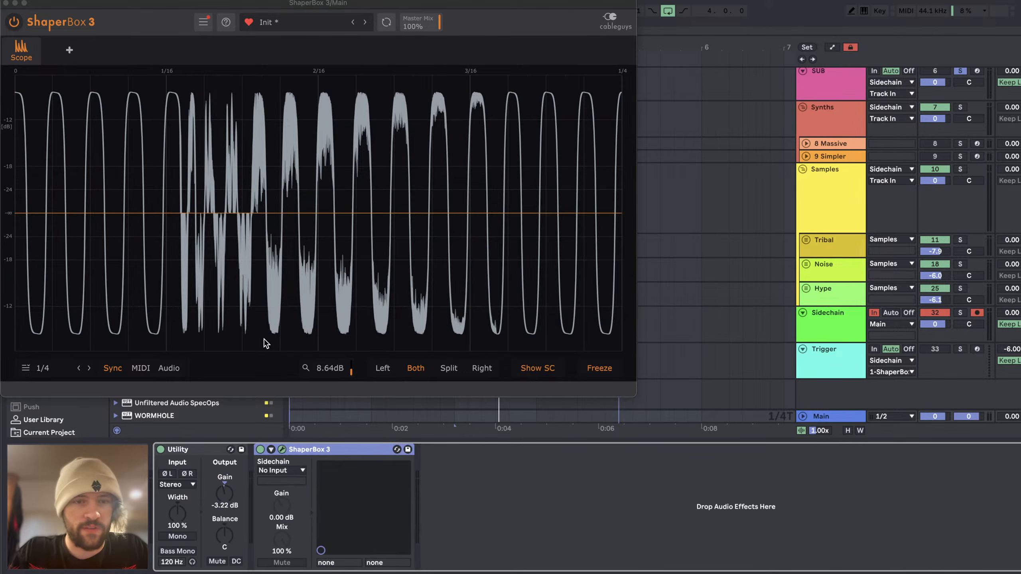
click(601, 369)
Step: Solo Kick & Snare alongside SUB and play the loop to view both in the Main track's oscilloscope
scroll(958, 121, up, 5)
click(961, 111)
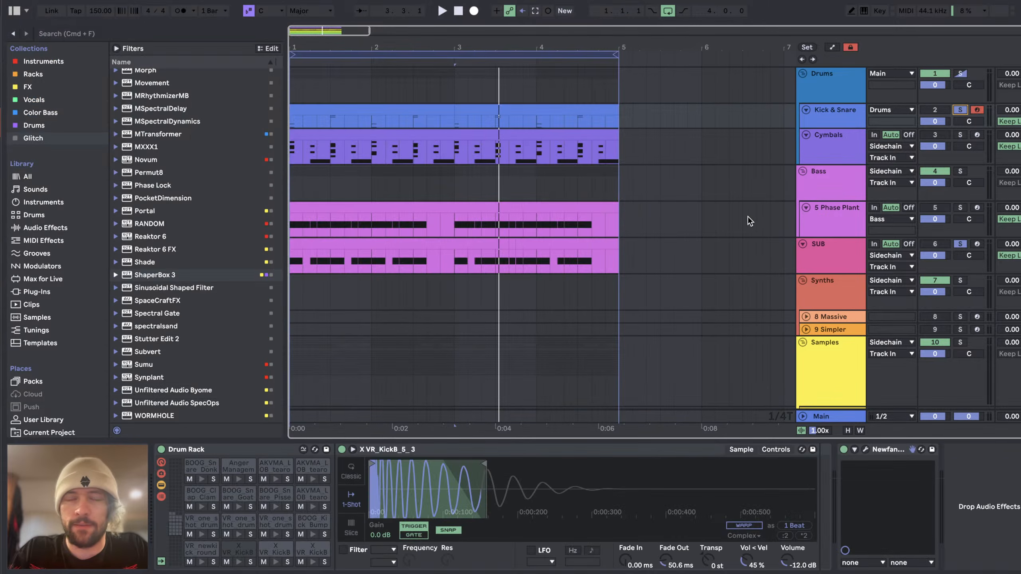
scroll(838, 387, down, 5)
click(835, 418)
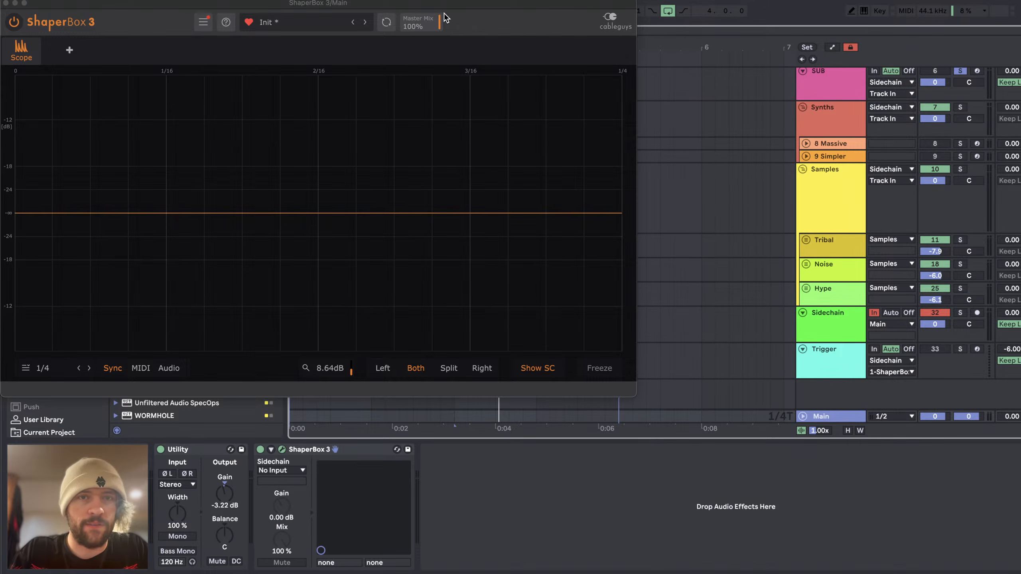
drag(445, 7, 575, 27)
key(space)
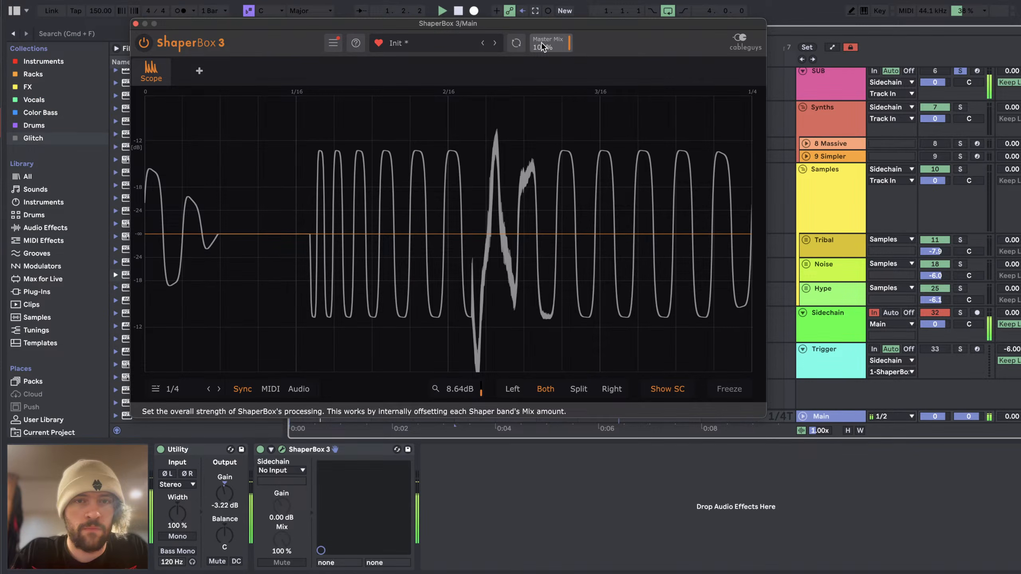
key(space)
Step: Look over the Kick & Snare Drum Rack and the empty Simpler track's device
scroll(840, 225, up, 5)
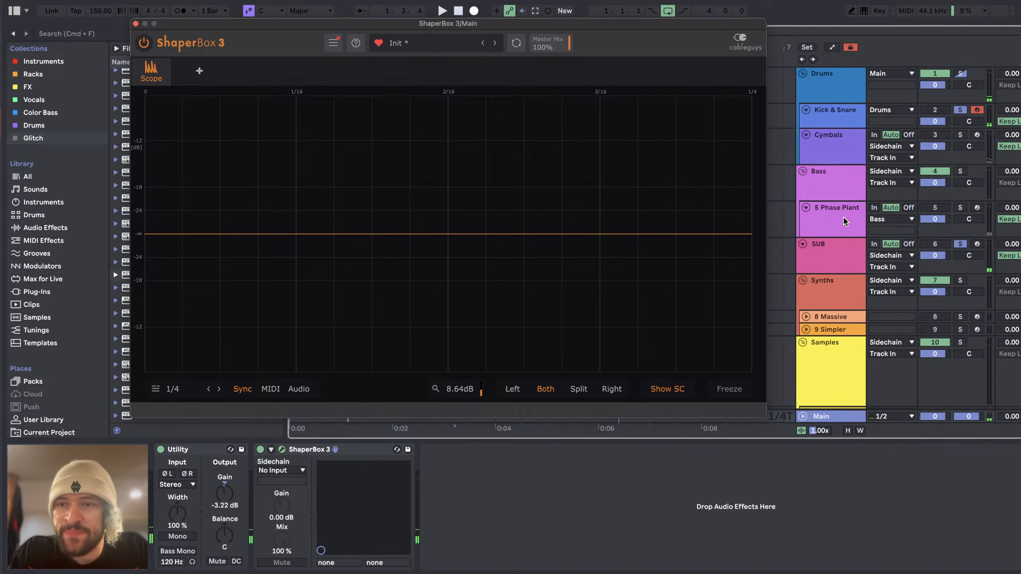
click(848, 112)
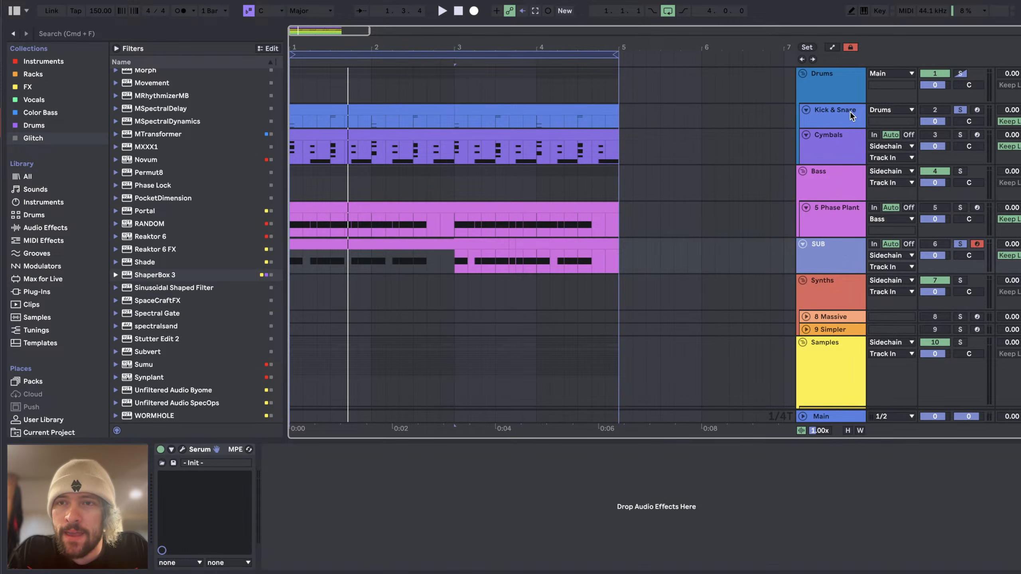
click(851, 115)
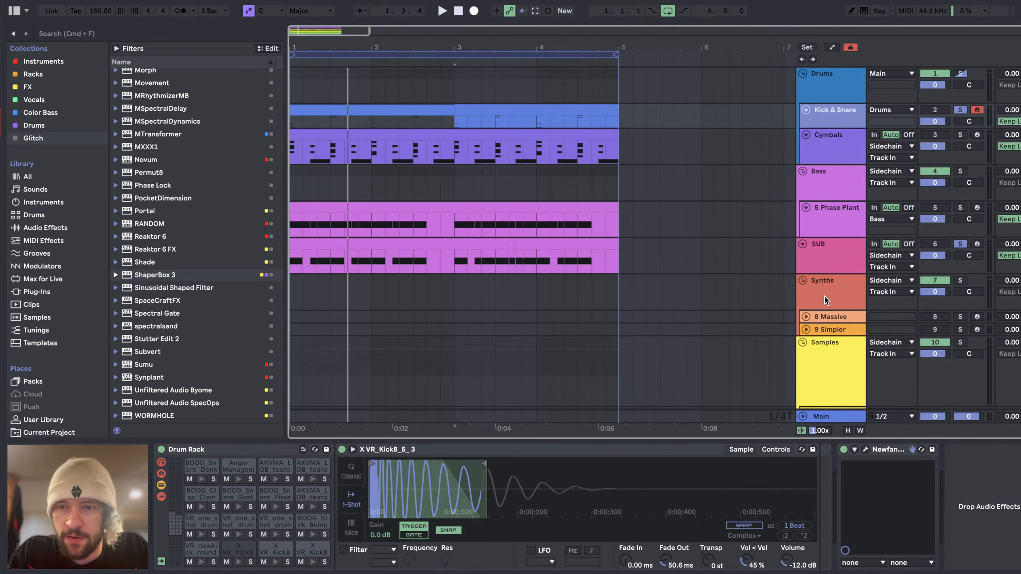
click(836, 330)
scroll(840, 286, down, 3)
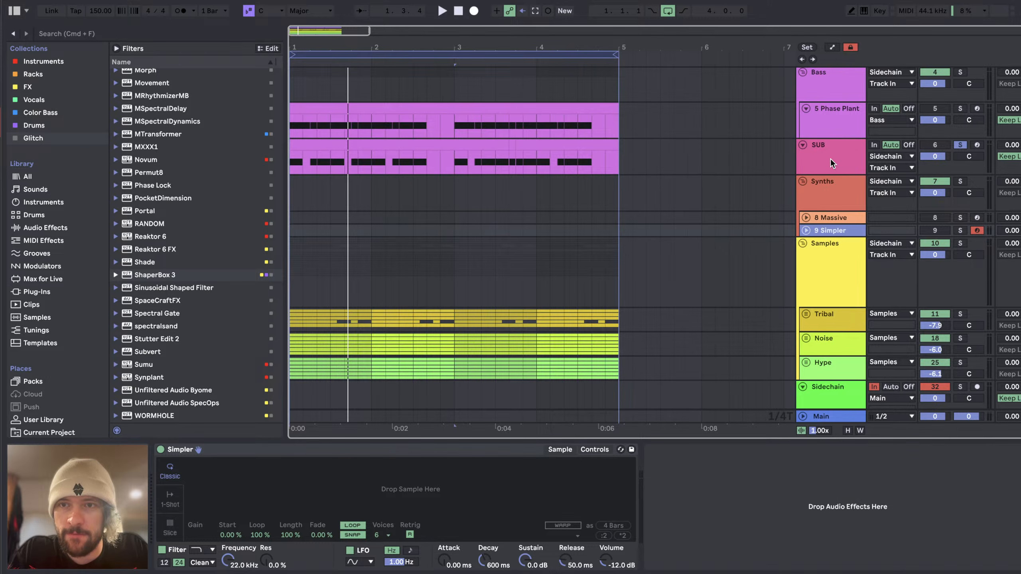
Step: Open Serum on the SUB track, check its Distortion effect settings and close the plug-in
click(835, 162)
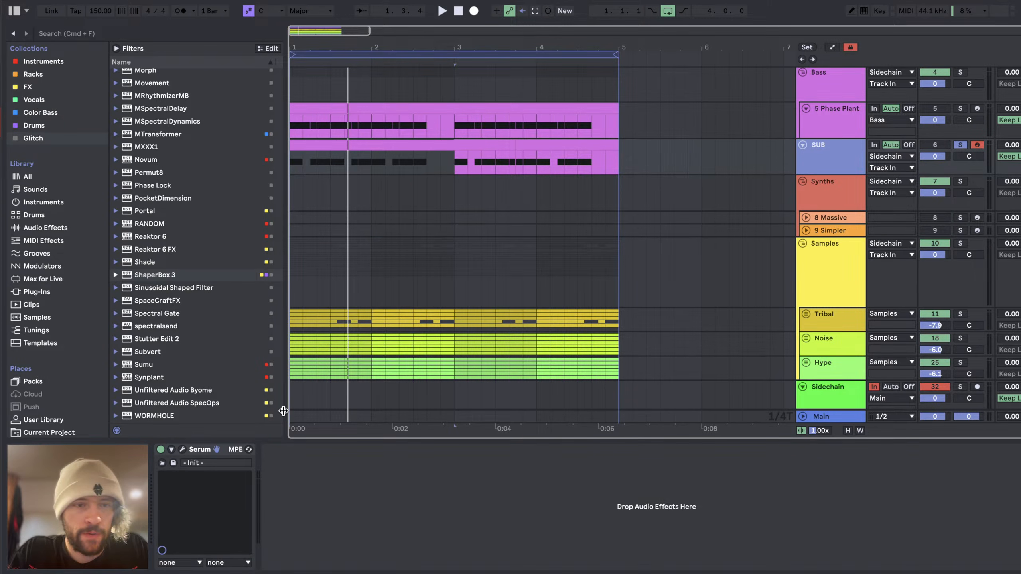
drag(706, 97, 711, 64)
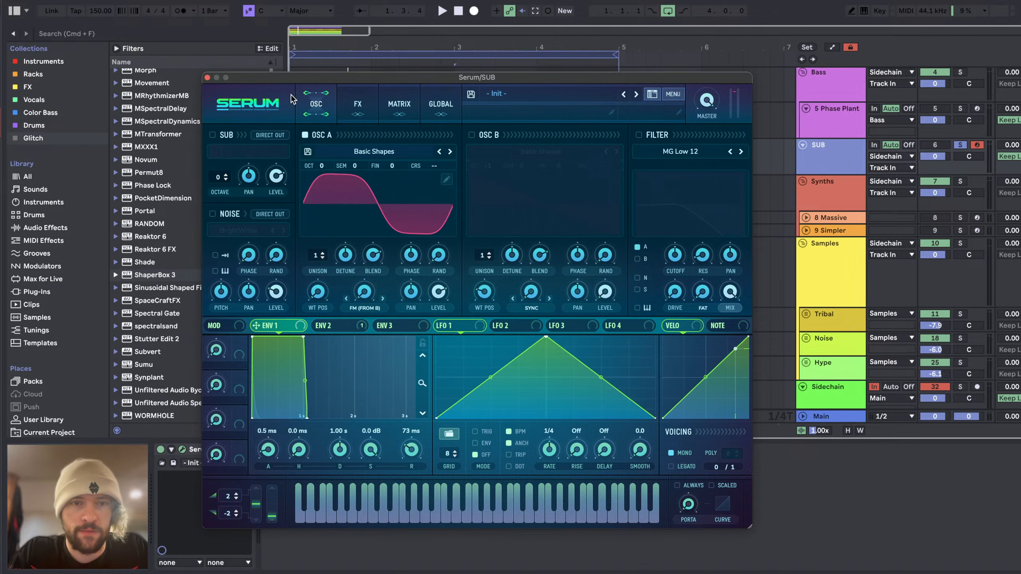
click(366, 108)
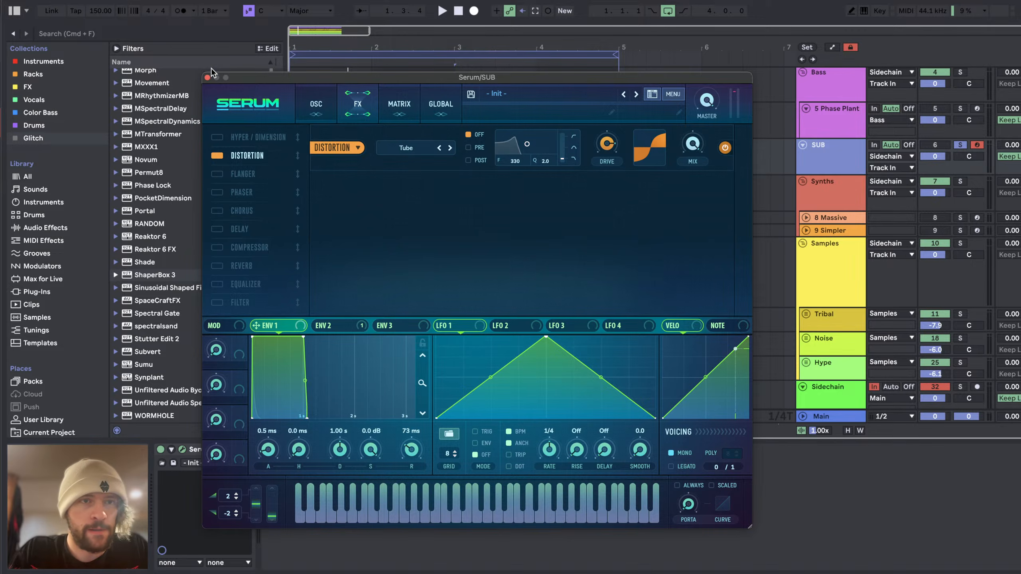
click(207, 78)
Step: Set the Main track's Utility gain to -13.3 dB and the SUB track's volume to 3.2 while auditioning the loop
click(827, 420)
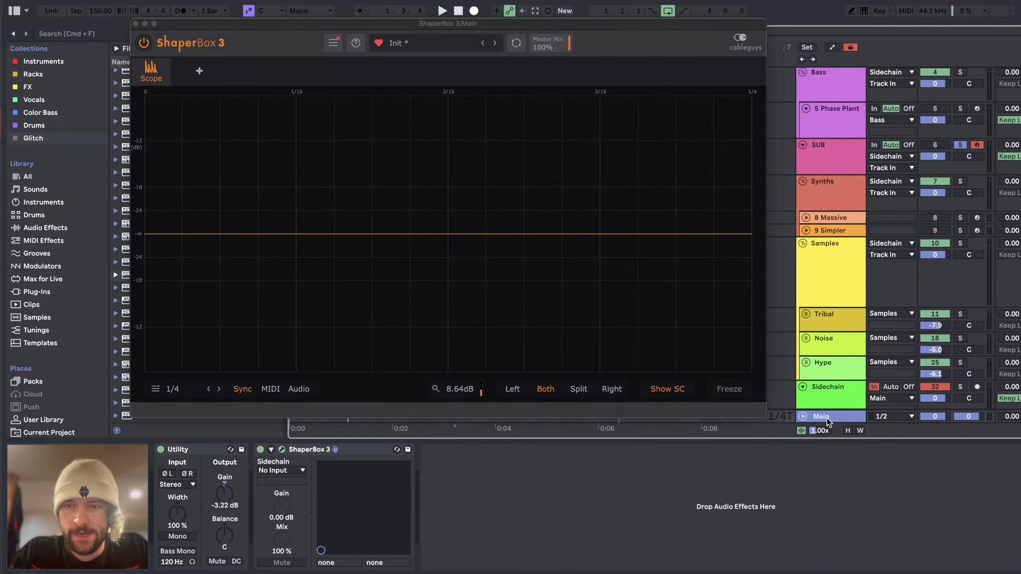
drag(224, 494, 224, 509)
key(space)
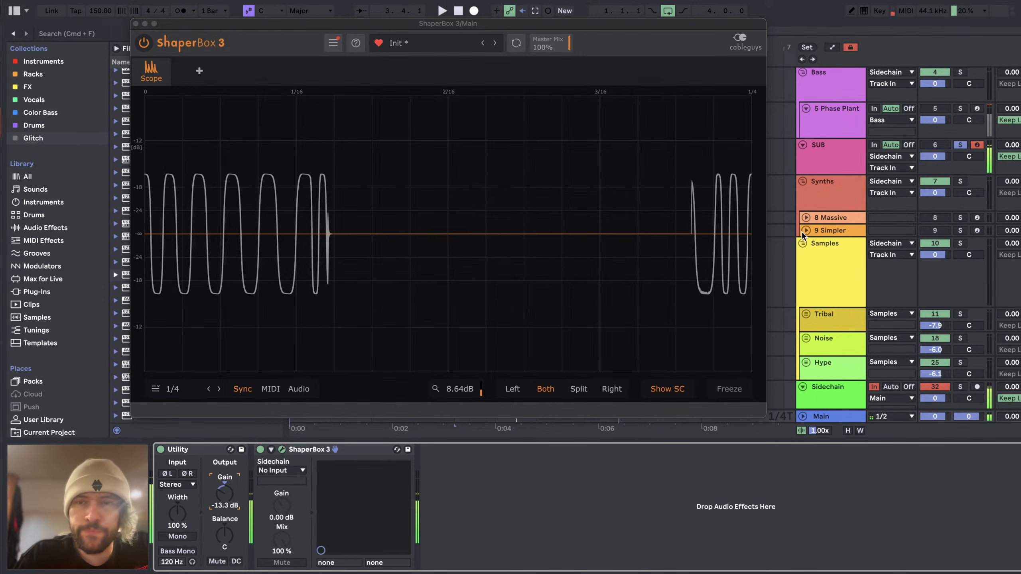
click(827, 165)
click(838, 415)
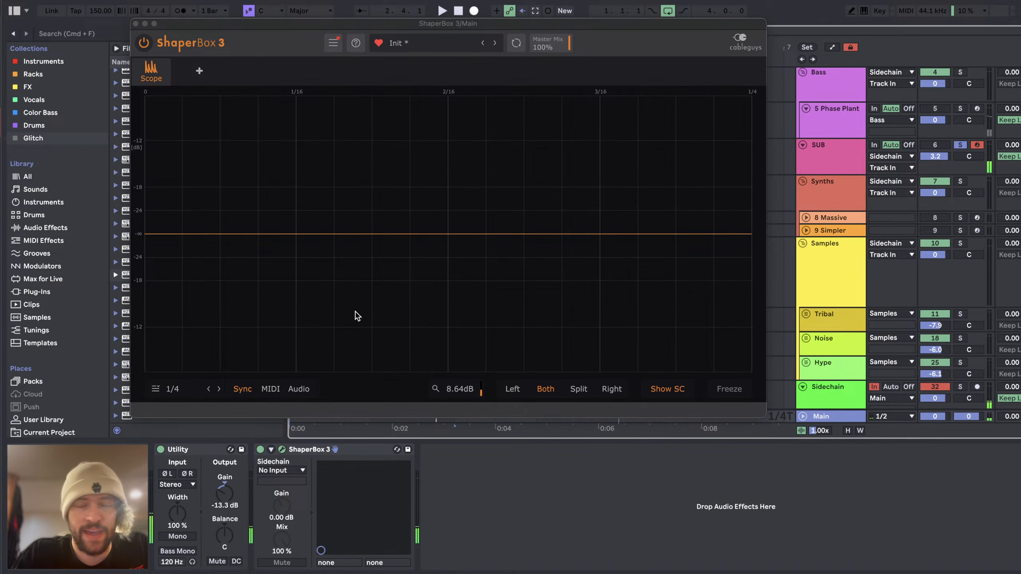
Step: Change to Session View, then switch to YouTube Studio to check the live stream and chat
key(Tab)
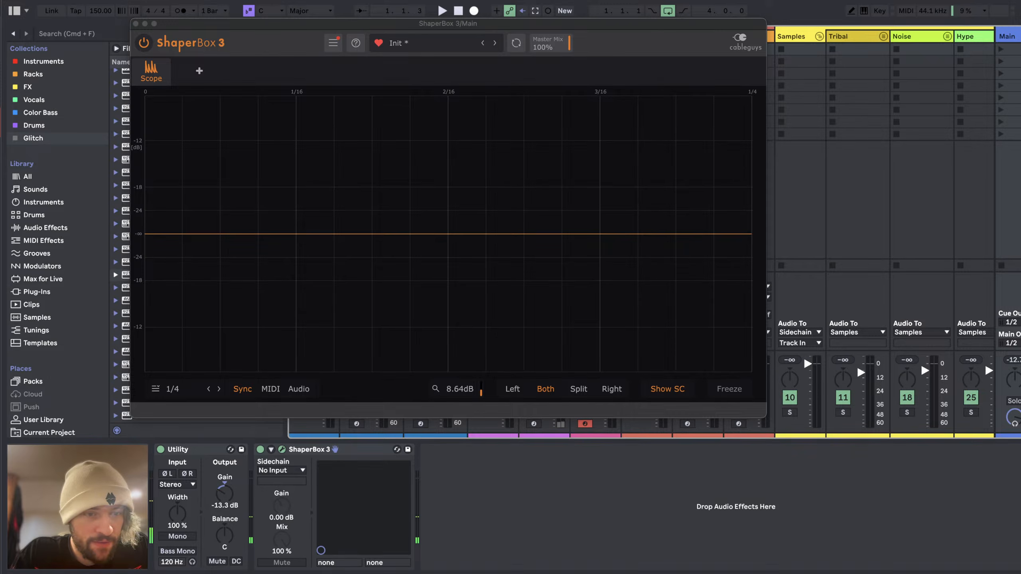
key(super+Tab)
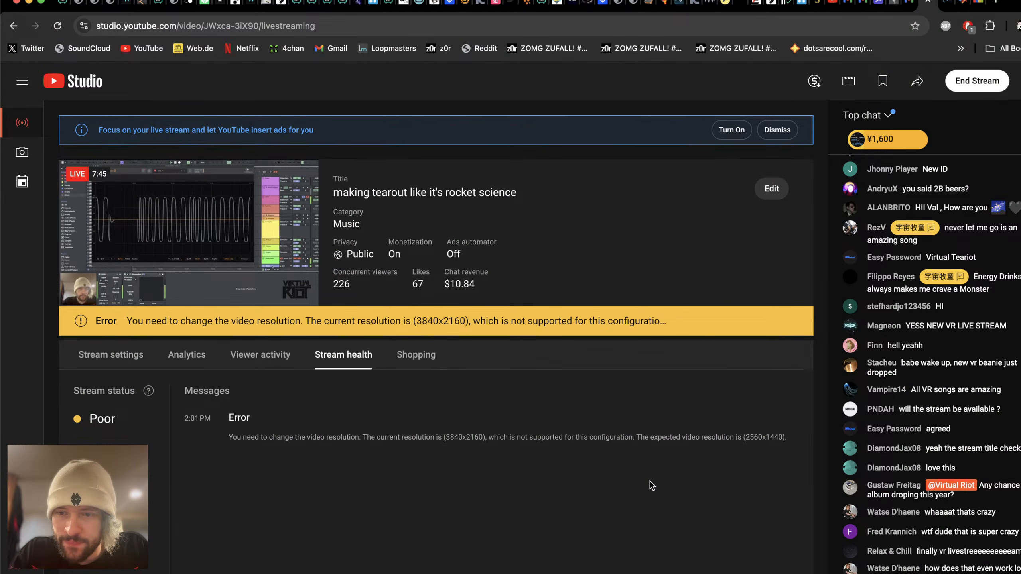
Step: Read through the live chat in YouTube Studio and close the opened Super Chat thread
key(super+Tab)
key(super+Tab)
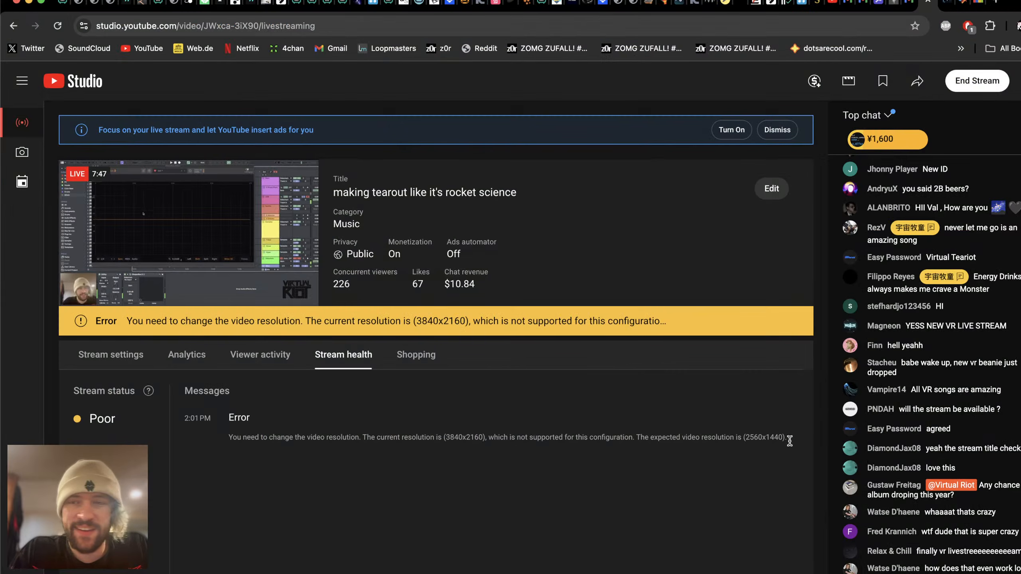
scroll(965, 282, up, 5)
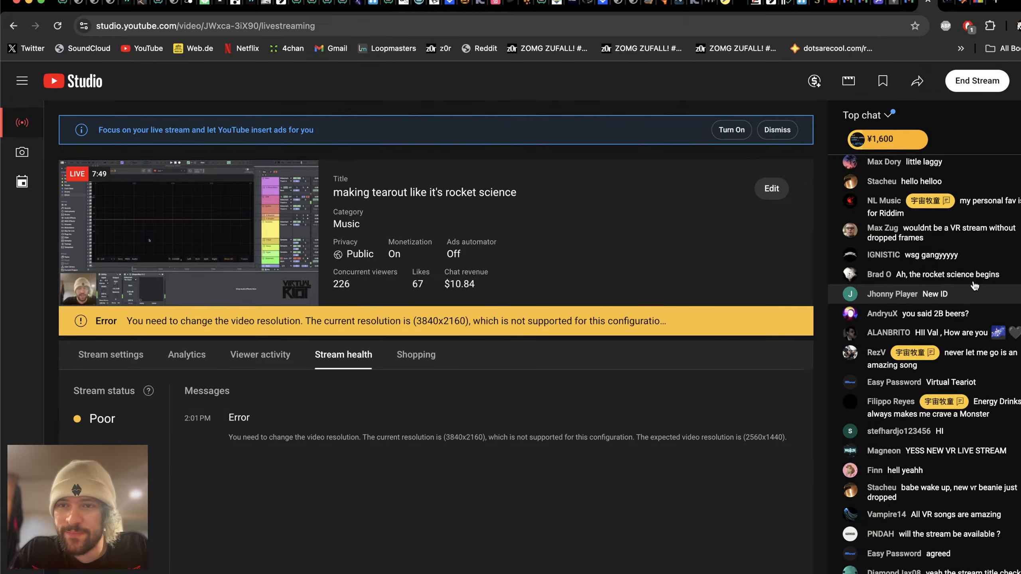
scroll(975, 286, down, 5)
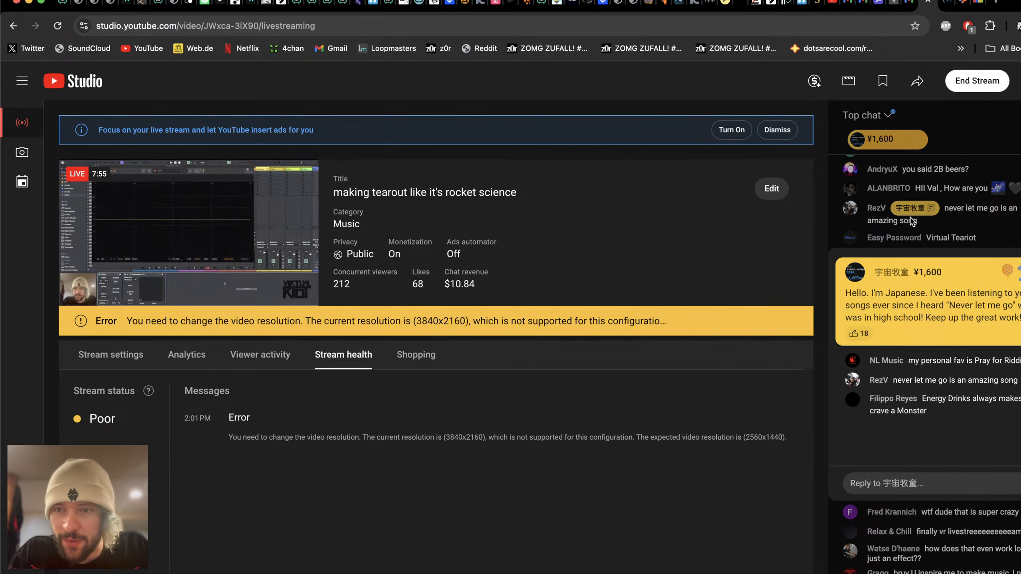
click(1014, 233)
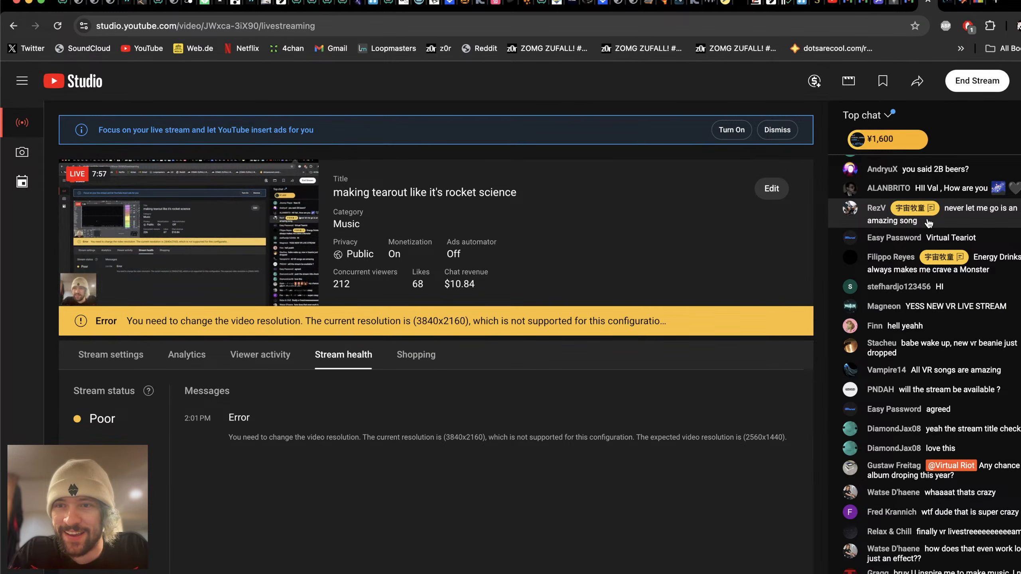
Step: Switch to Ableton Live, set the Main track's Utility gain to -10.0 dB and audition the loop on the oscilloscope
key(super+Tab)
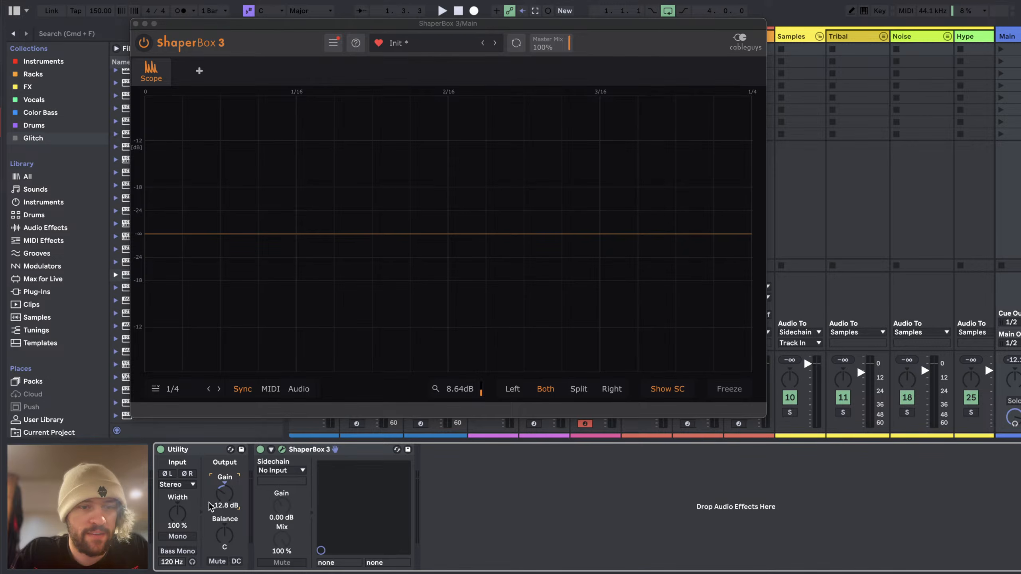
drag(209, 503, 210, 494)
key(space)
key(space)
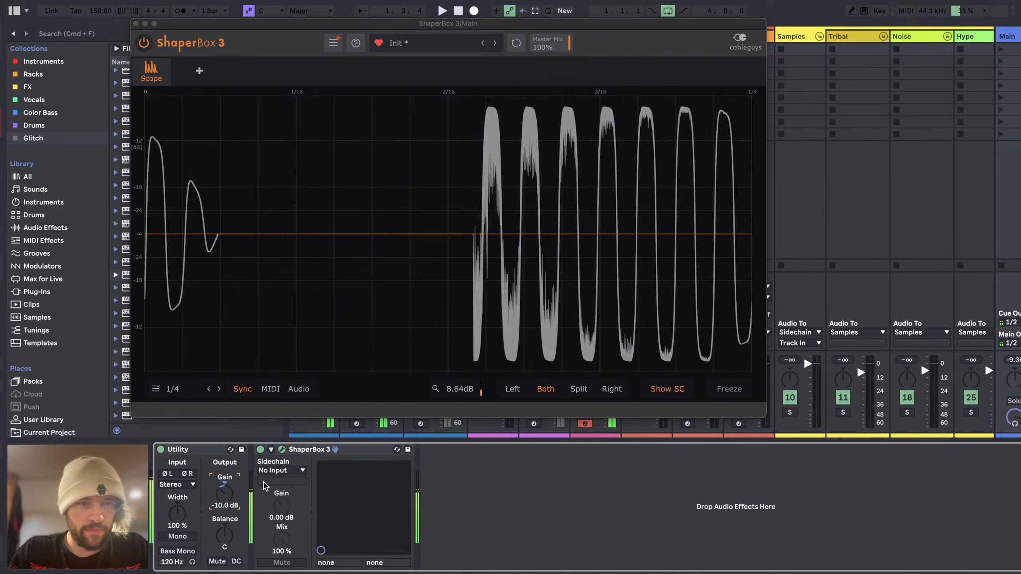
click(1009, 360)
key(space)
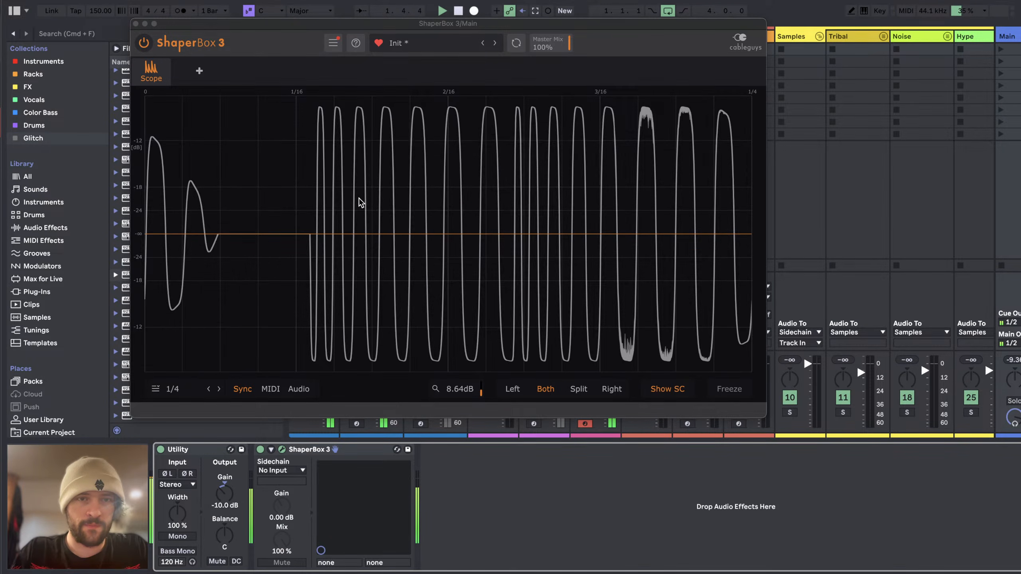
key(space)
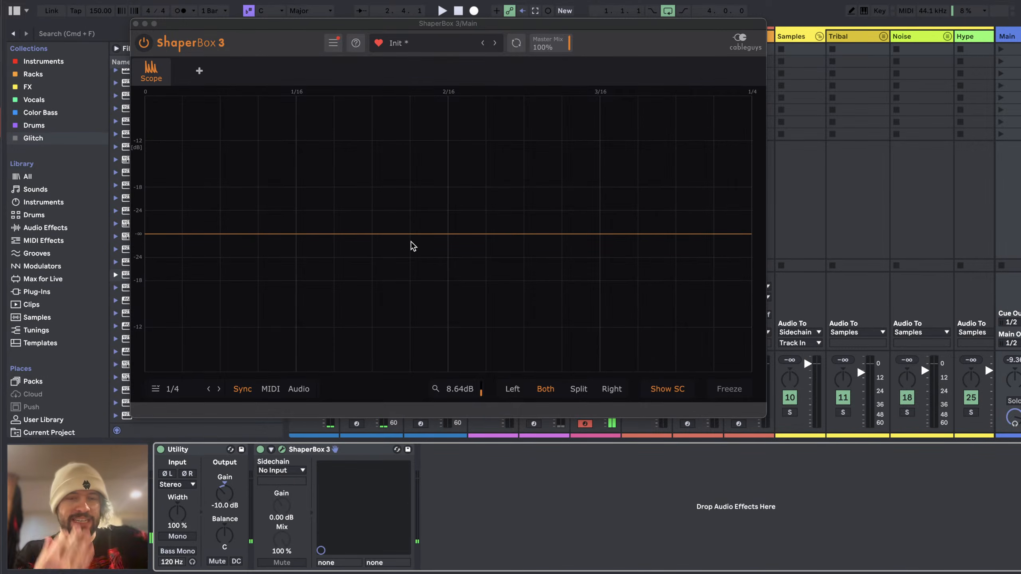
Step: Change to Arrangement View, check the Sidechain track's ShaperBox 3 volume curve and close the plug-in
key(Tab)
scroll(844, 342, down, 3)
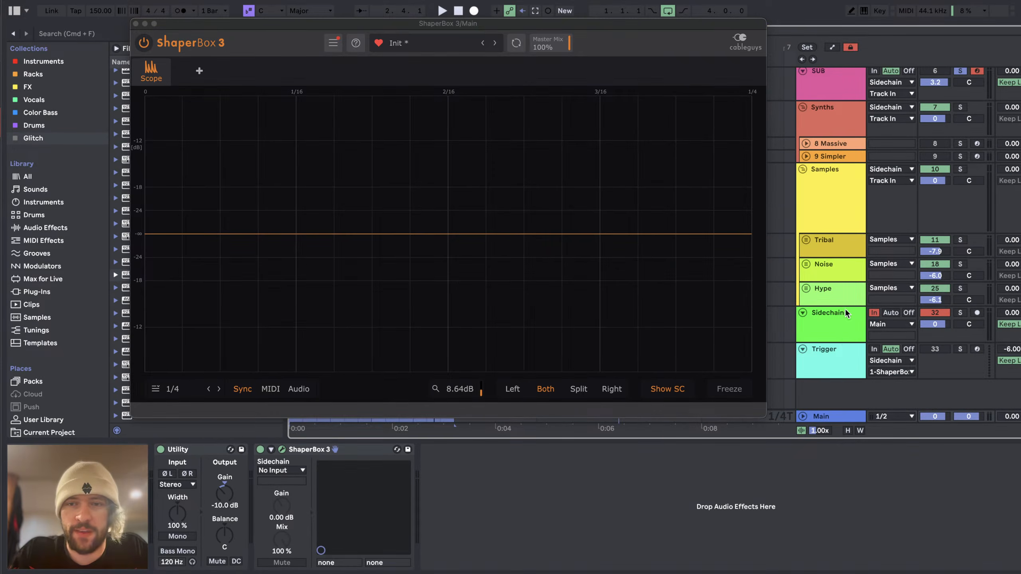
click(848, 314)
click(551, 447)
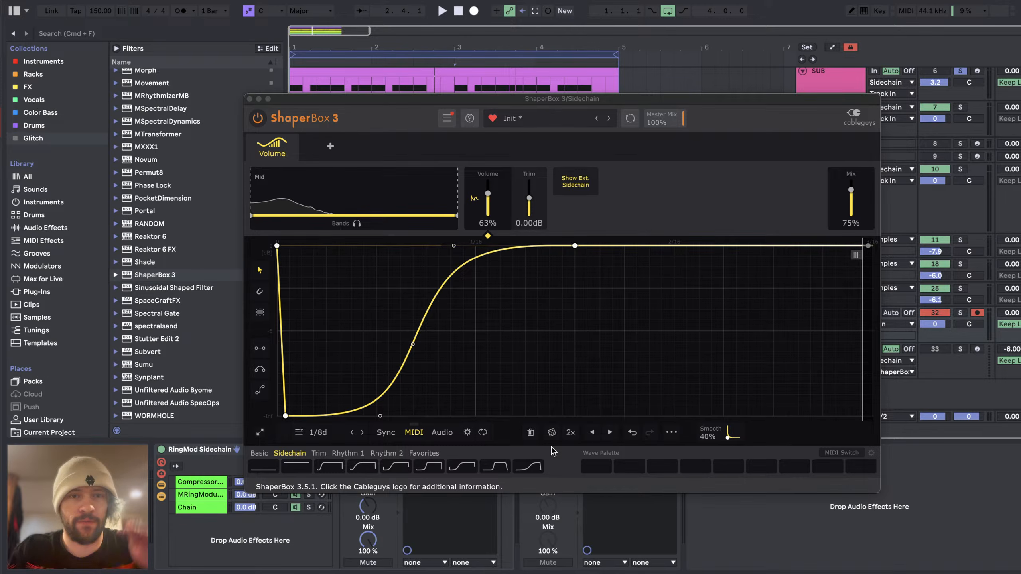
click(250, 99)
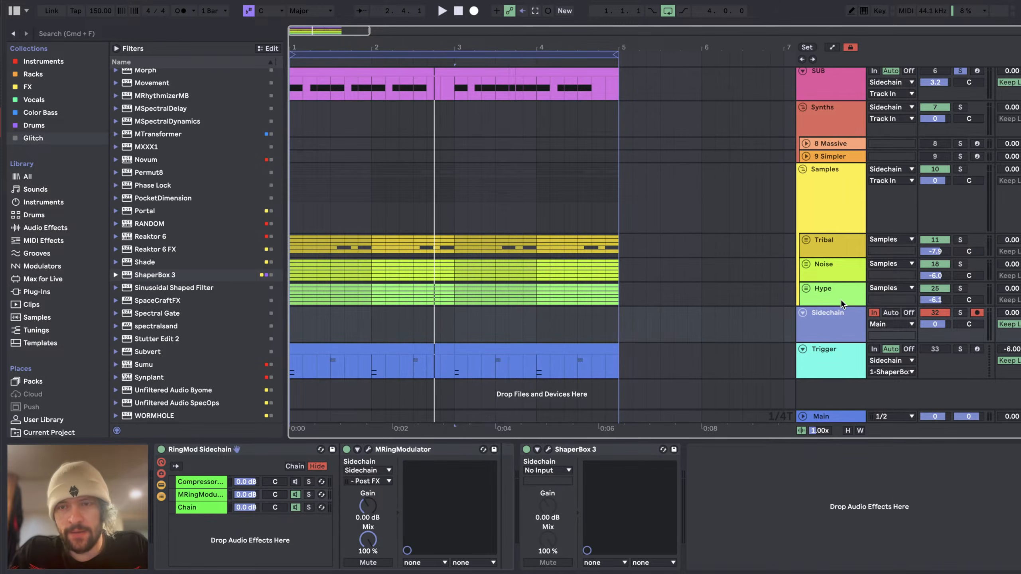
Step: Reopen ShaperBox 3 on the Sidechain track, look at its Mix setting and close the plug-in
click(821, 364)
click(825, 330)
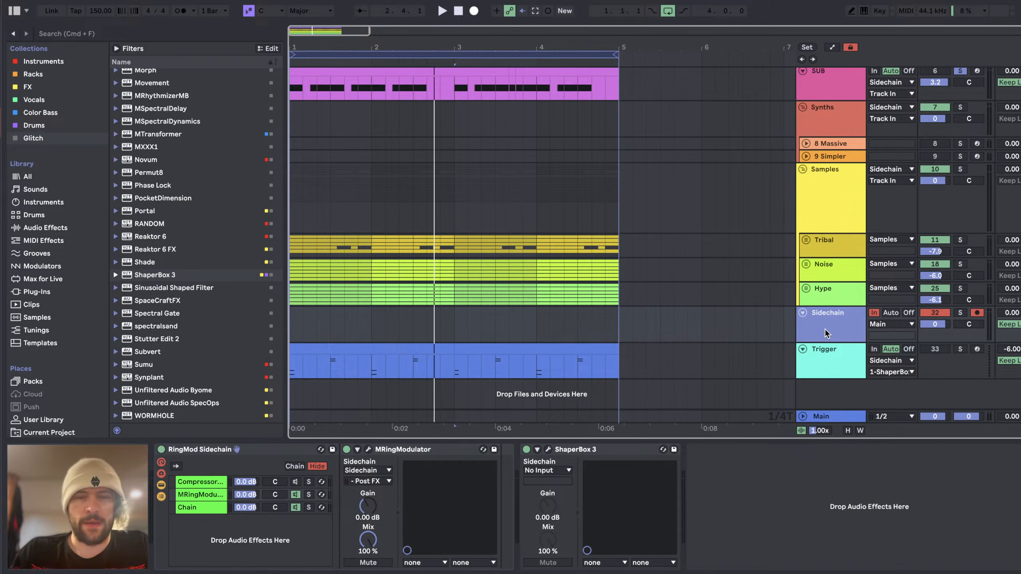
click(547, 450)
drag(851, 190, 851, 190)
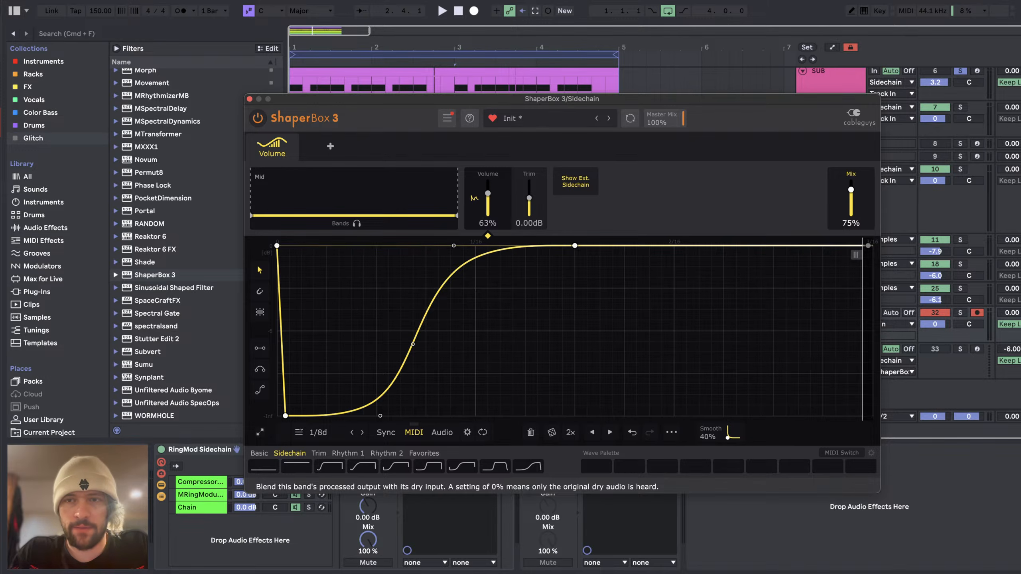
click(250, 99)
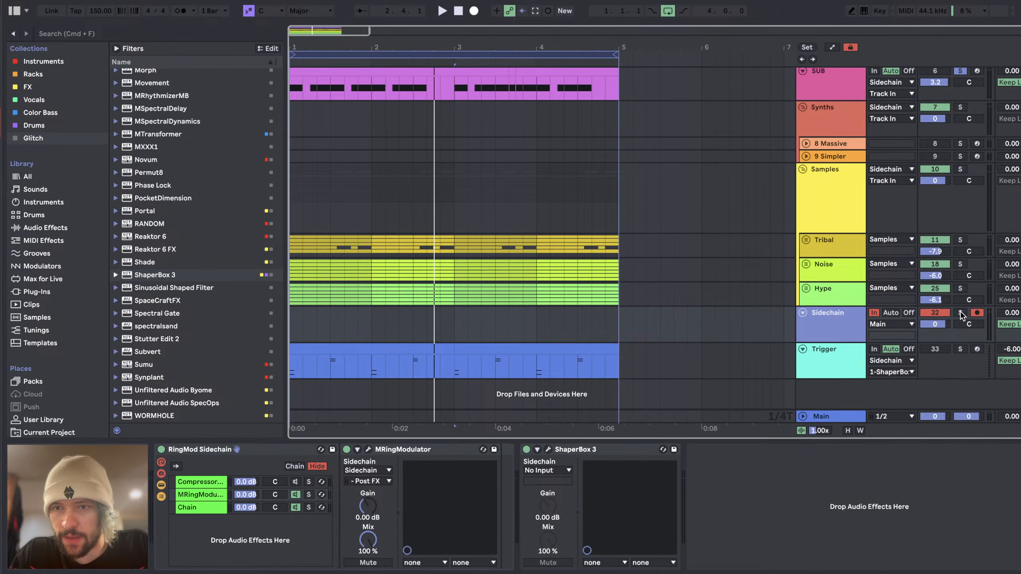
Step: Solo the Trigger track and play the loop with the Main track's ShaperBox 3 scope showing
click(967, 358)
key(space)
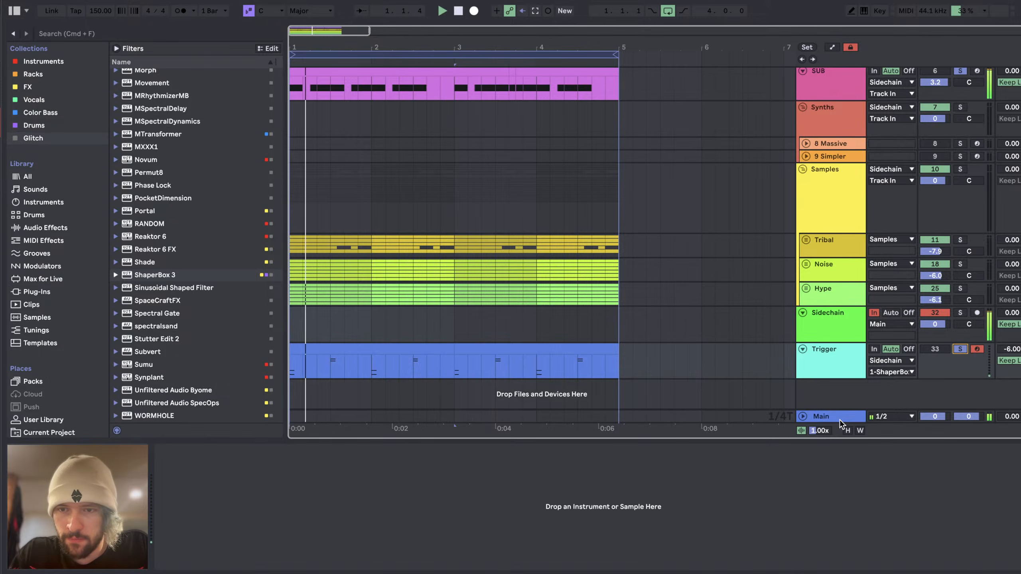
click(840, 418)
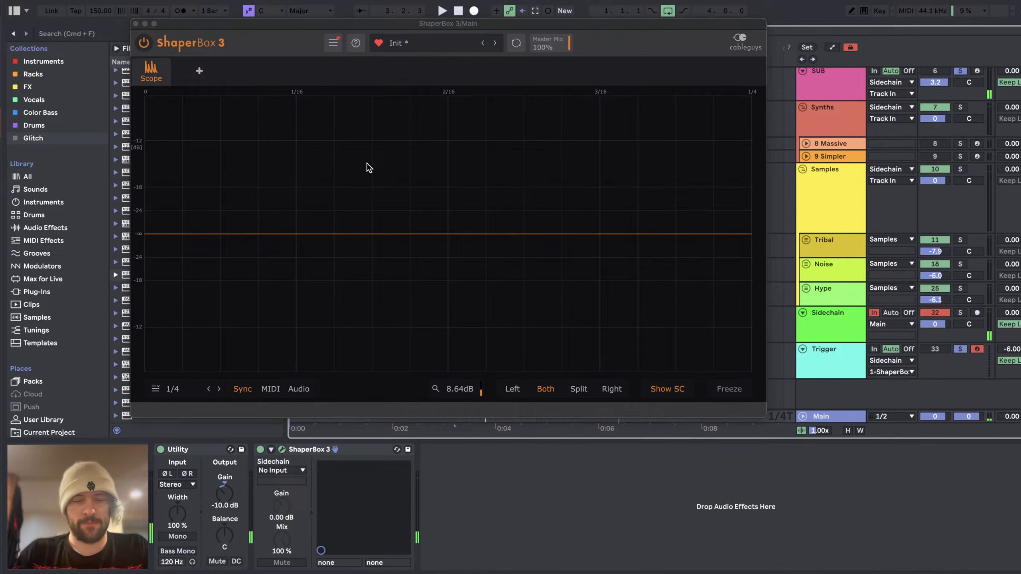
Step: Check the stream status and new chat messages in YouTube Studio, then return to Ableton Live
key(super+Tab)
key(super+Tab)
key(super+Tab)
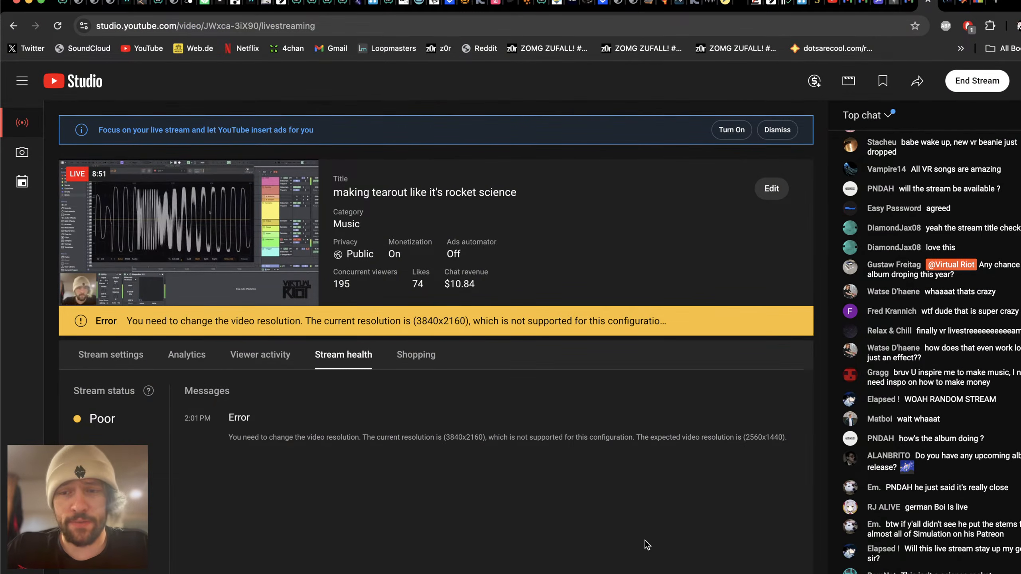
key(super+Tab)
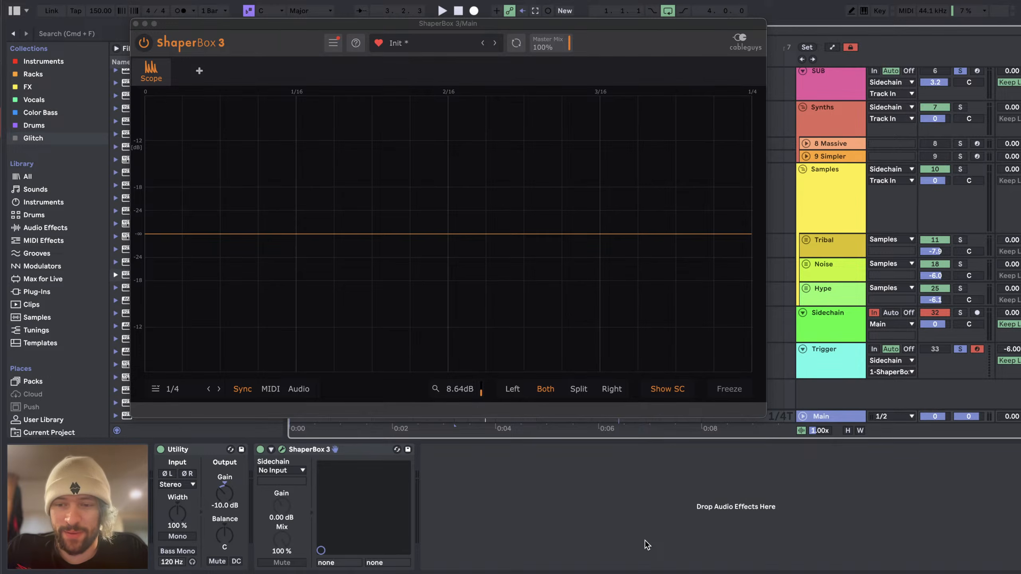
key(super+Tab)
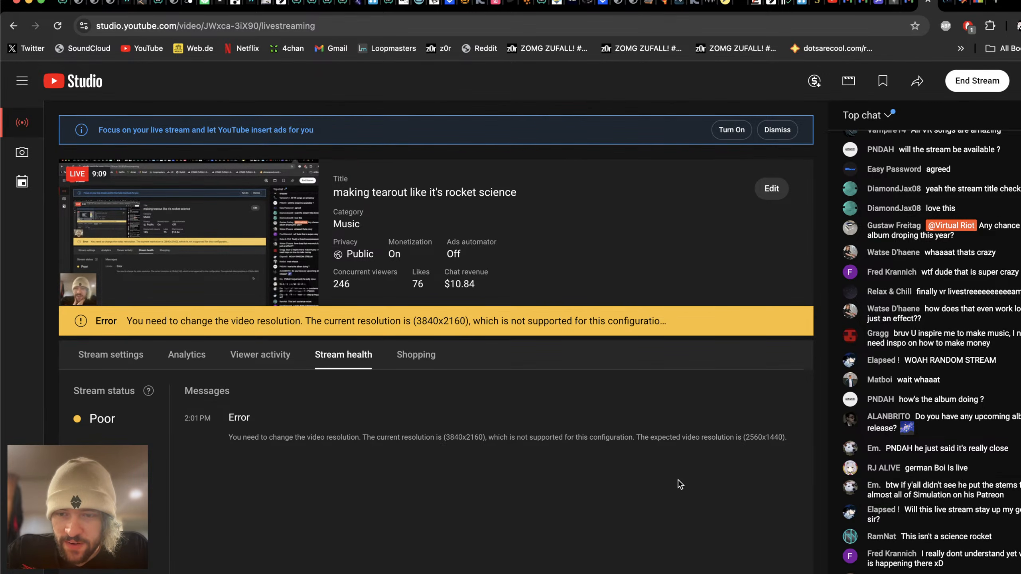
key(super+Tab)
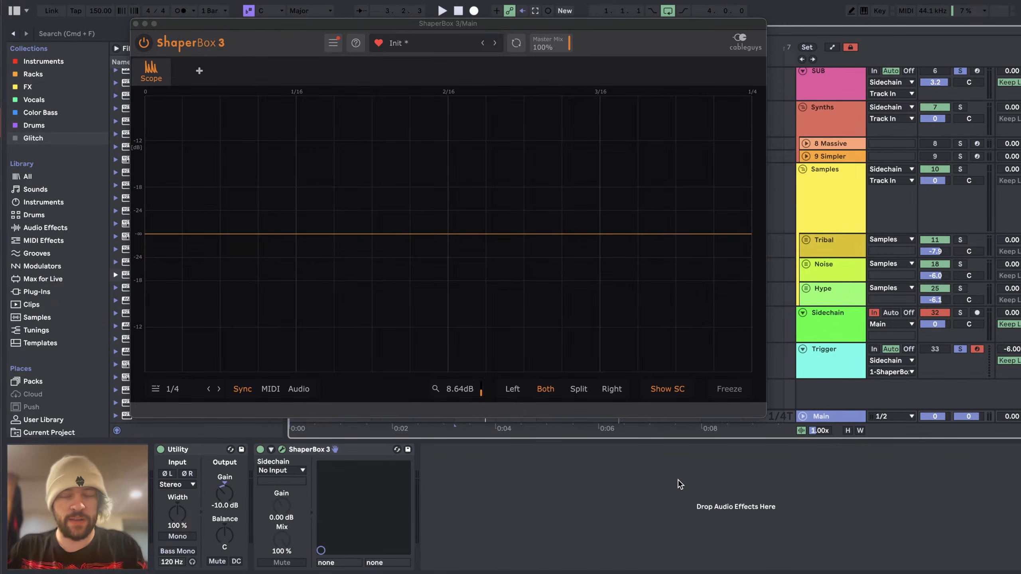
Step: Hide and reshow the plug-in window, then play and stop the loop to examine the waveform on the oscilloscope
key(alt+super+p)
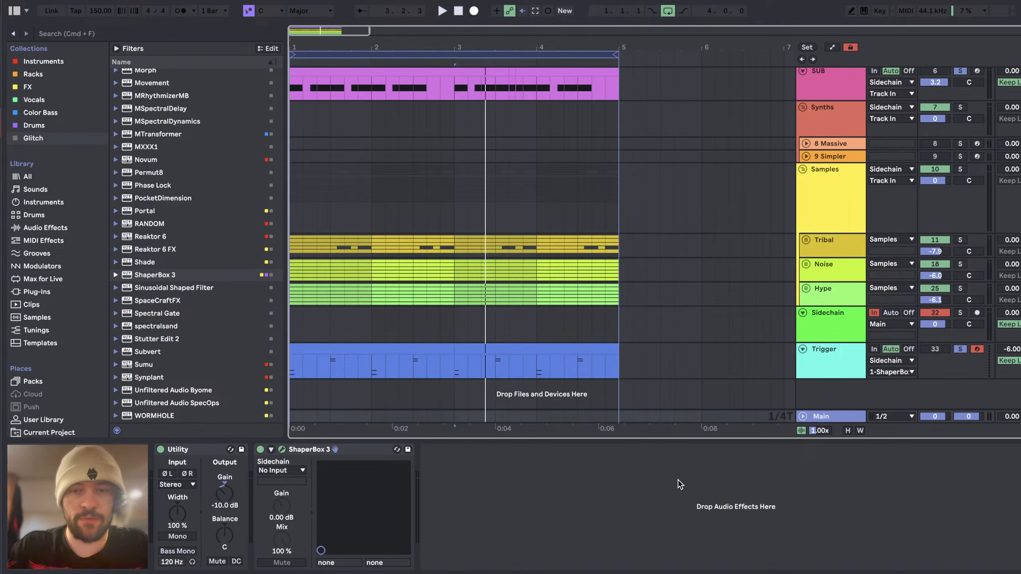
key(alt+super+p)
key(space)
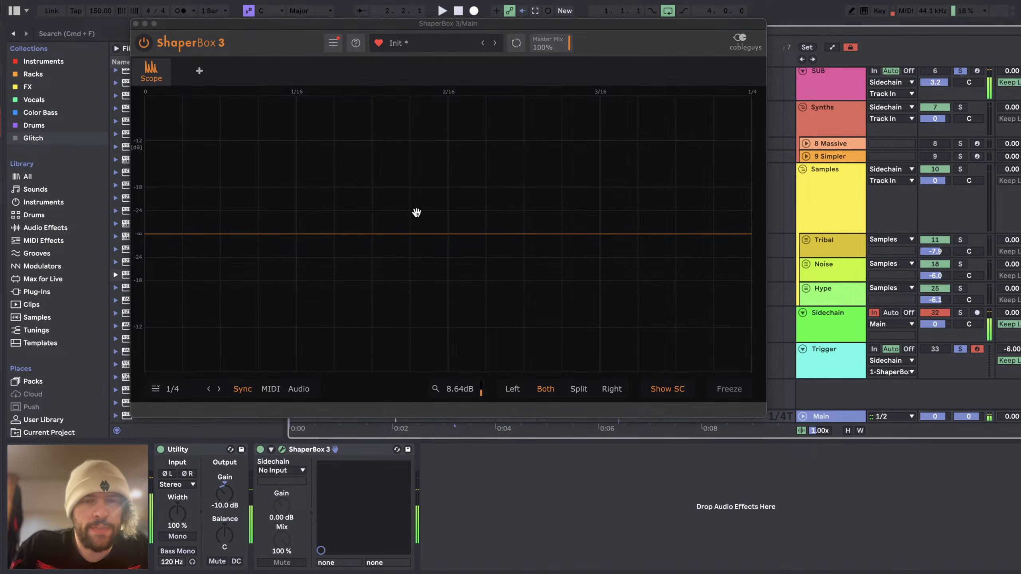
key(space)
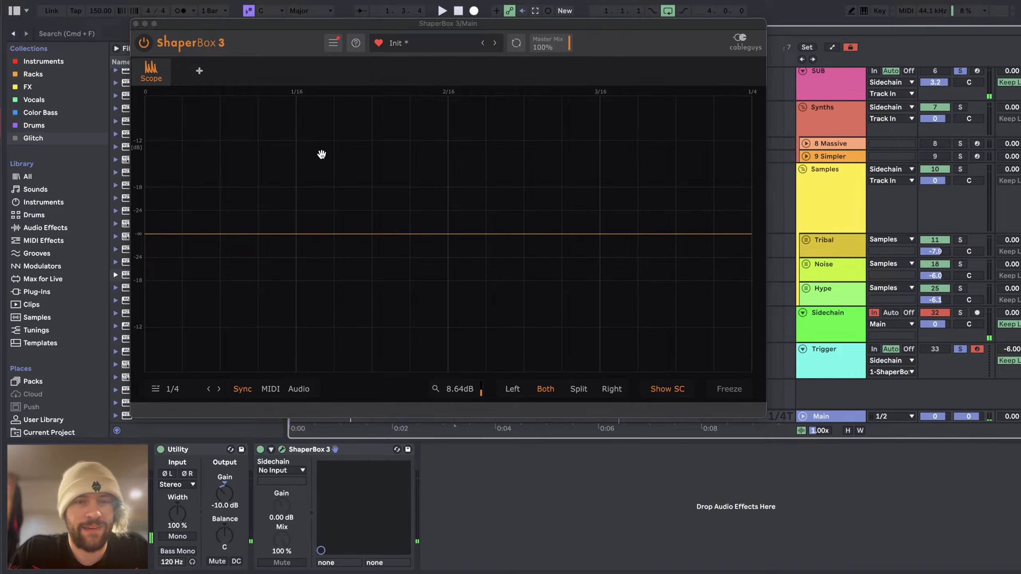
key(space)
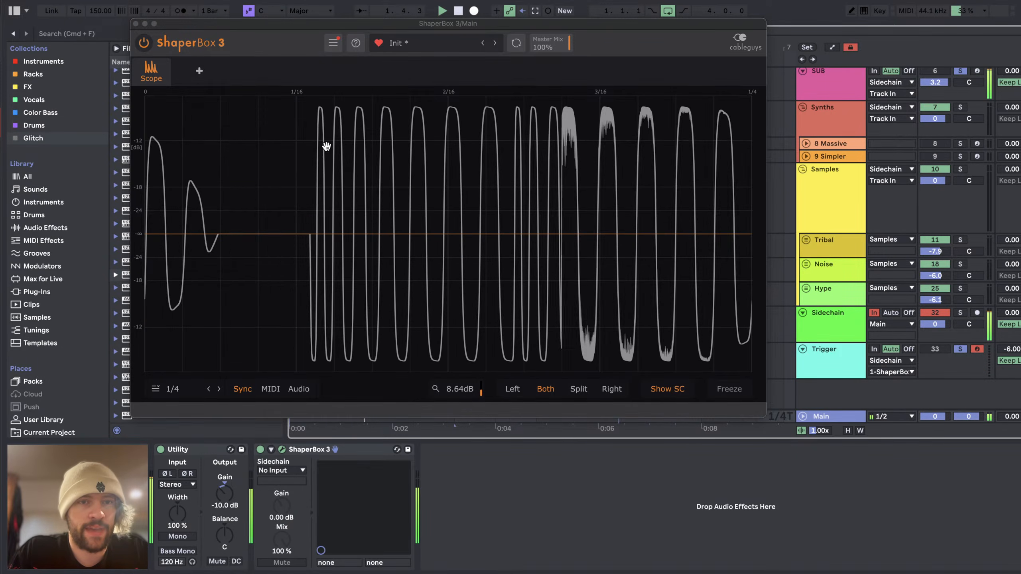
key(space)
Step: Look at the kick sample in the Kick & Snare Drum Rack, then audition the loop on the Main track's oscilloscope
scroll(832, 134, up, 5)
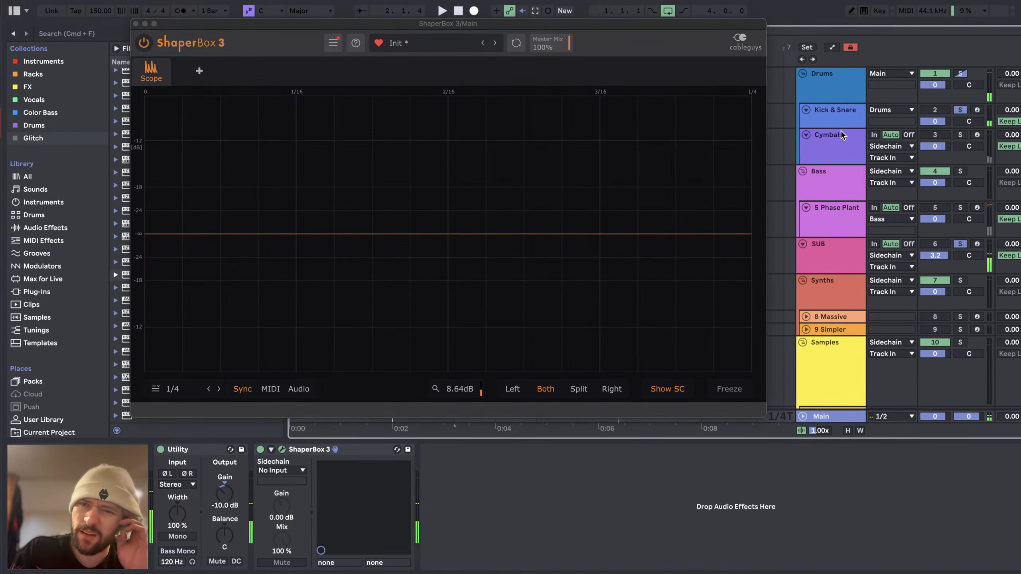
click(841, 122)
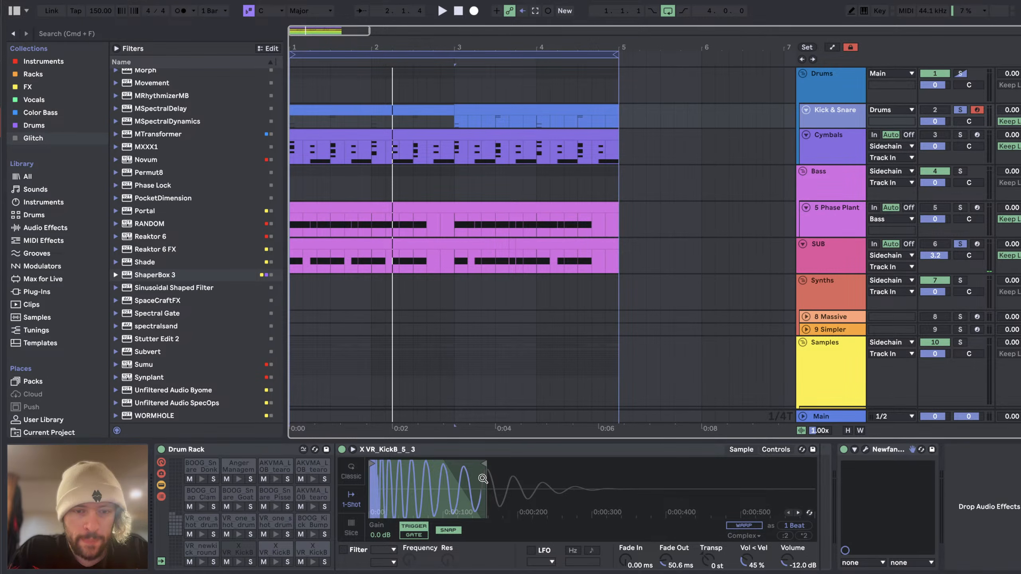
click(850, 416)
key(space)
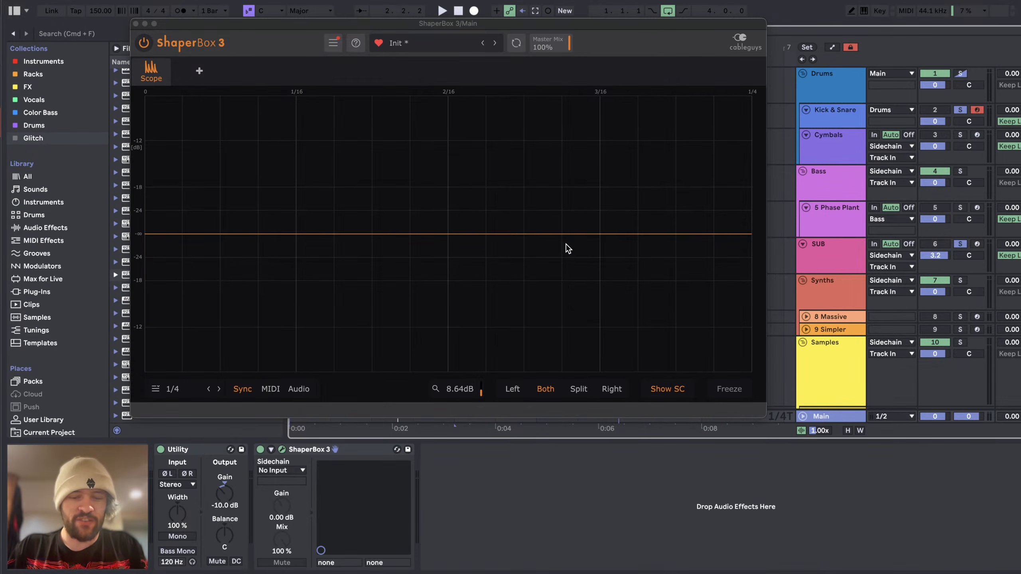
key(space)
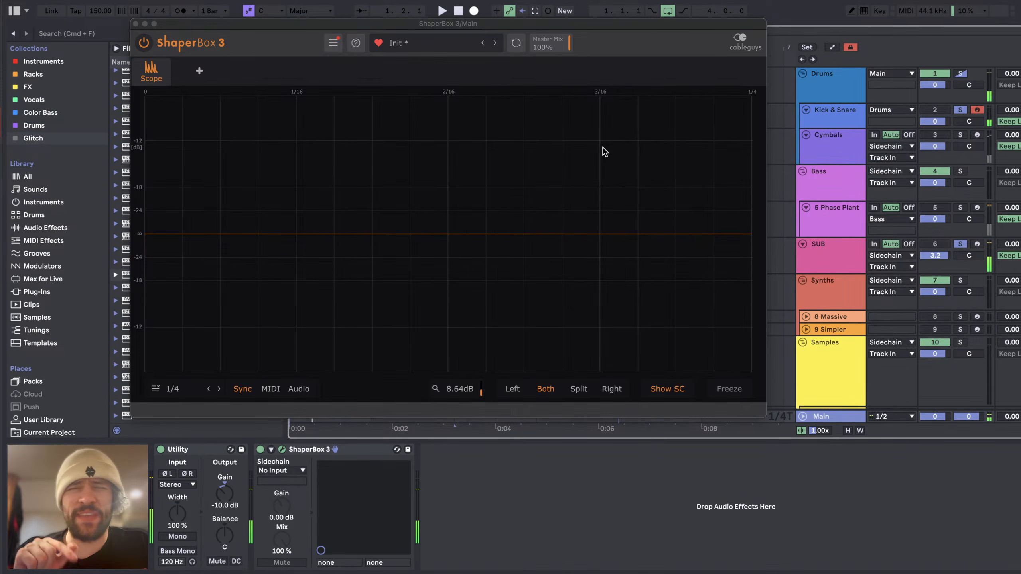
Step: Show the MRingModulator chain in the Sidechain track's RingMod Sidechain rack and look over the tracks above it
drag(558, 28, 513, 79)
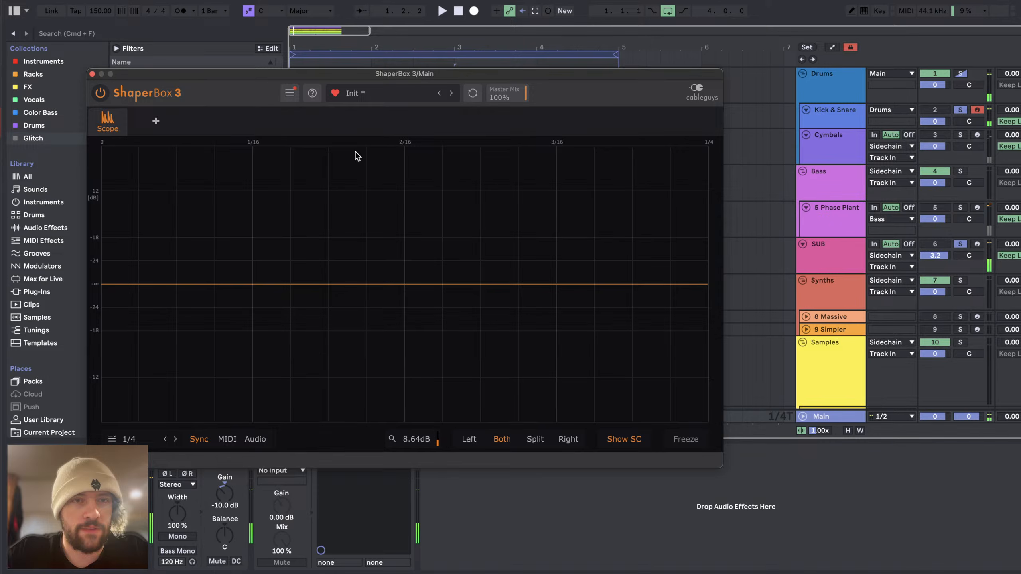
drag(342, 74, 343, 73)
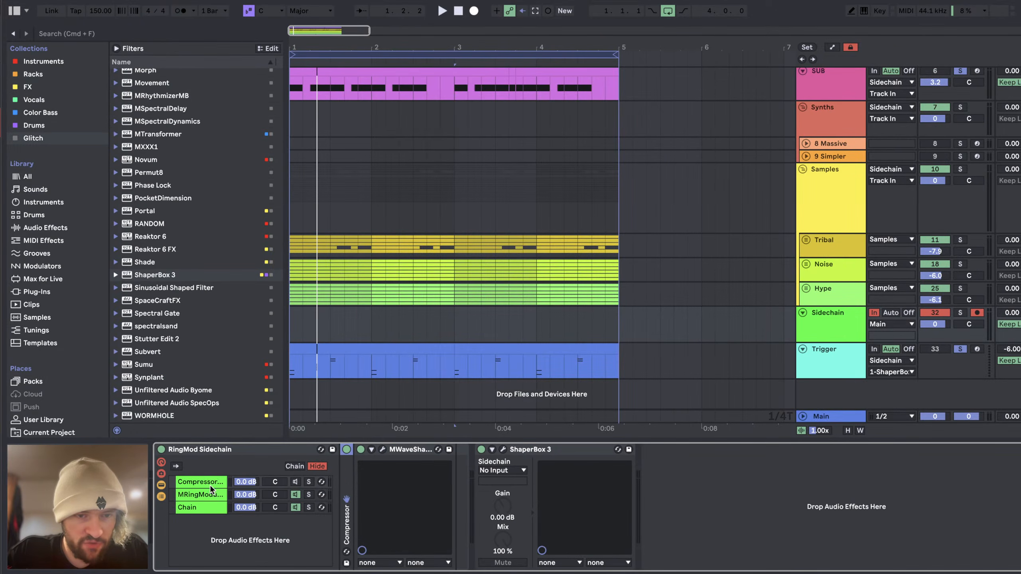
click(194, 494)
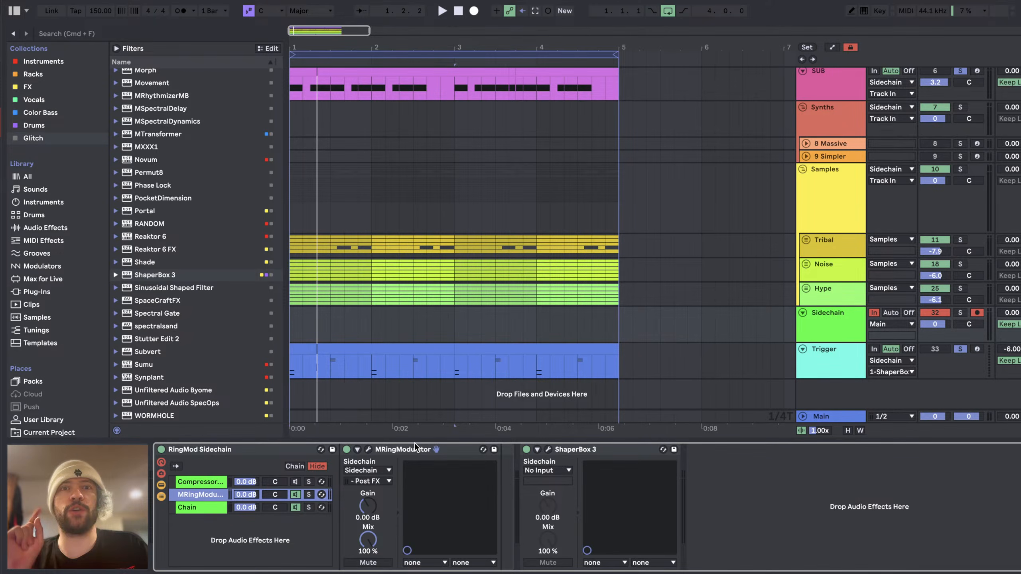
scroll(821, 224, up, 1)
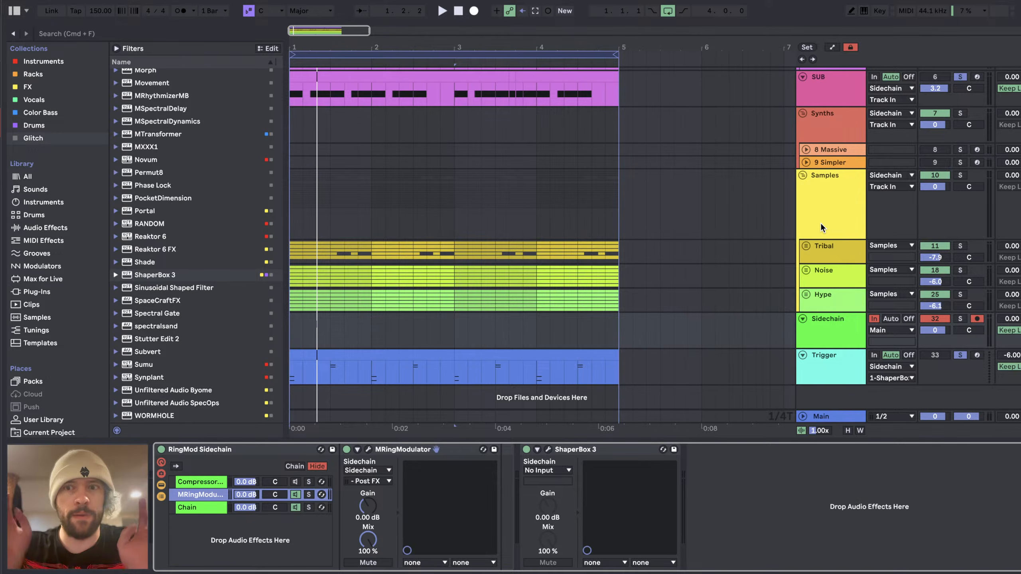
scroll(839, 334, up, 3)
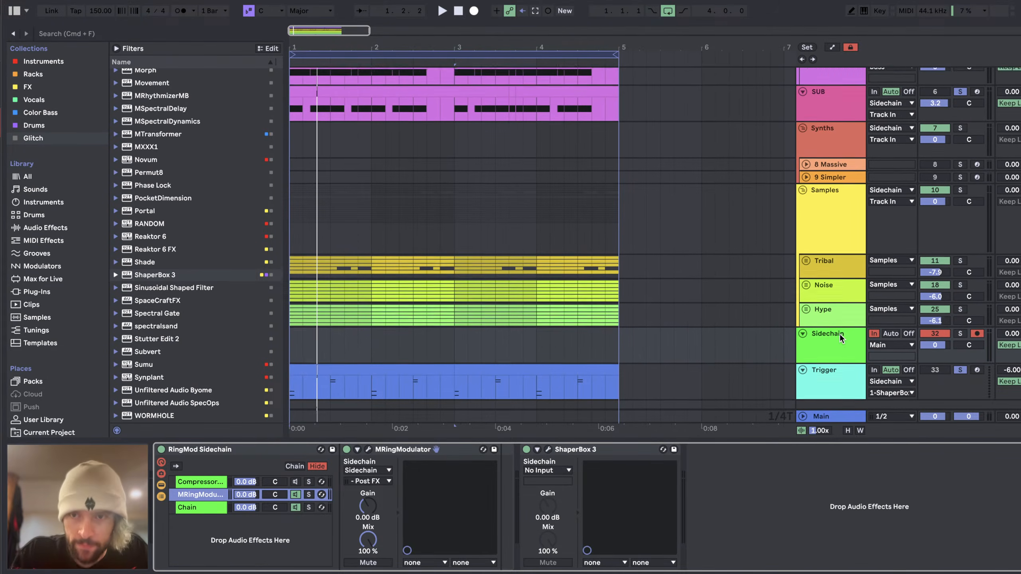
scroll(839, 273, up, 6)
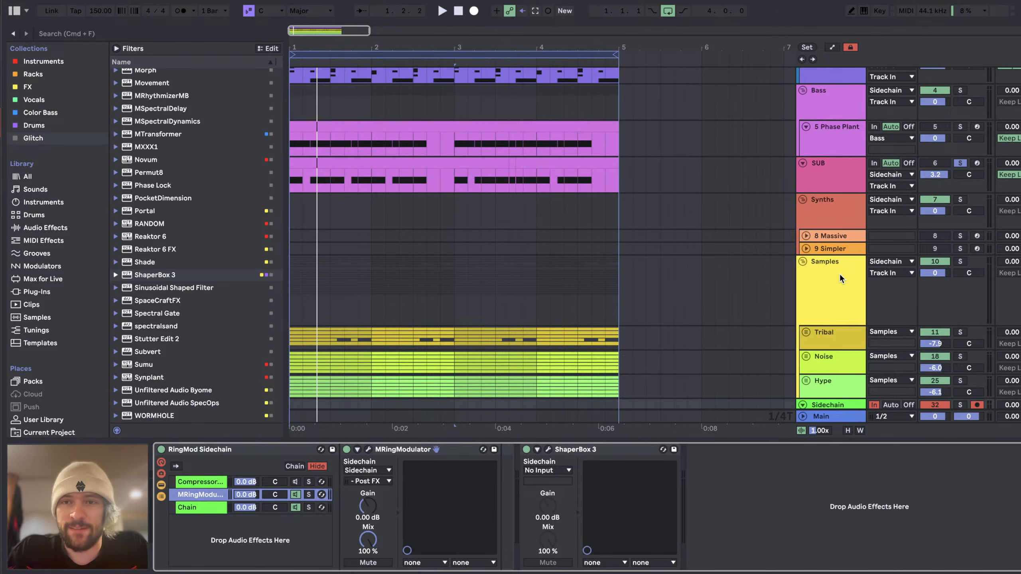
scroll(757, 207, up, 8)
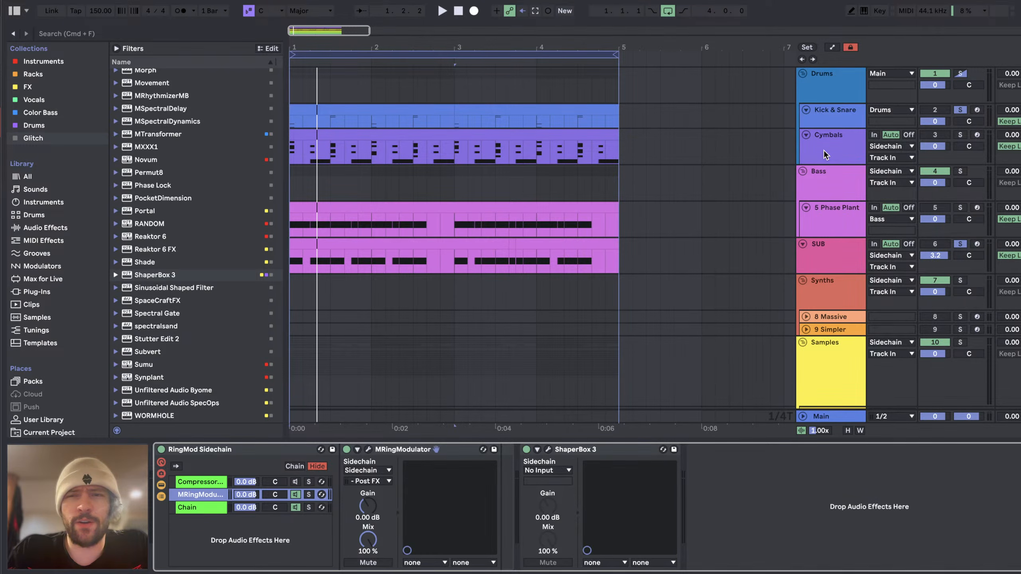
Step: Look through the tracks down to Trigger, then play the loop to examine its waveform on the Main track's oscilloscope
scroll(823, 150, down, 2)
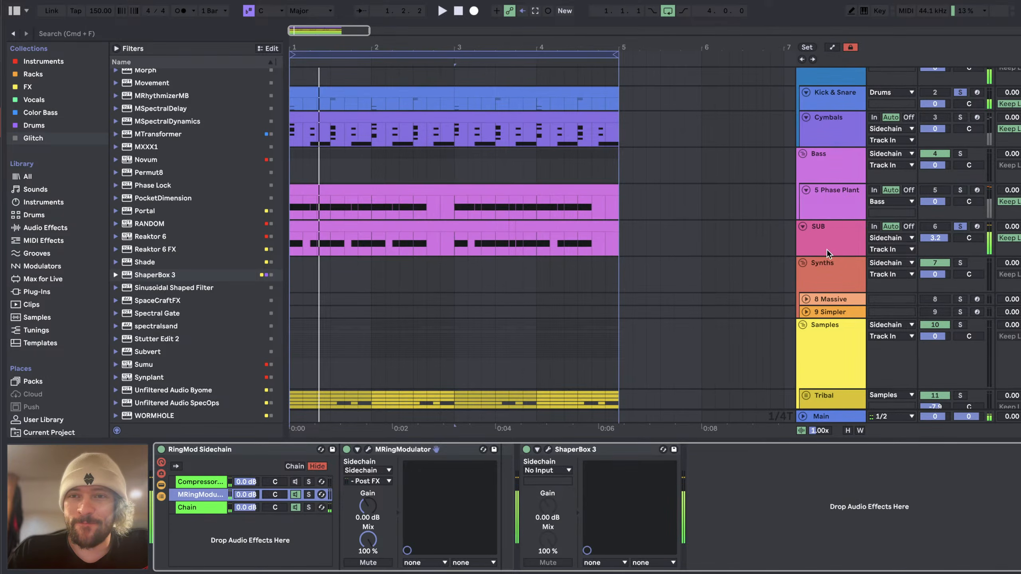
scroll(832, 260, down, 12)
scroll(846, 343, up, 6)
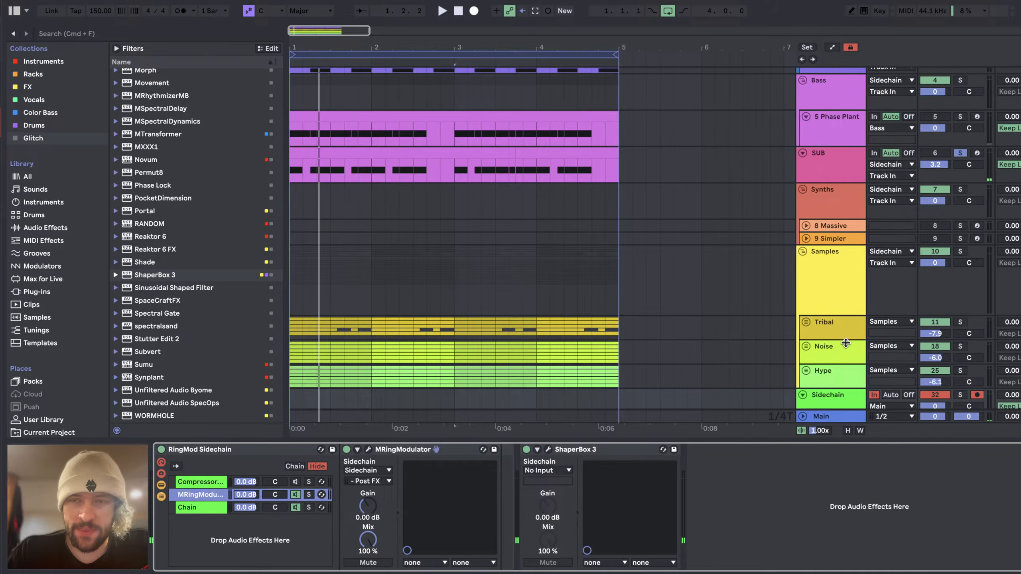
scroll(846, 342, down, 5)
click(838, 365)
click(834, 414)
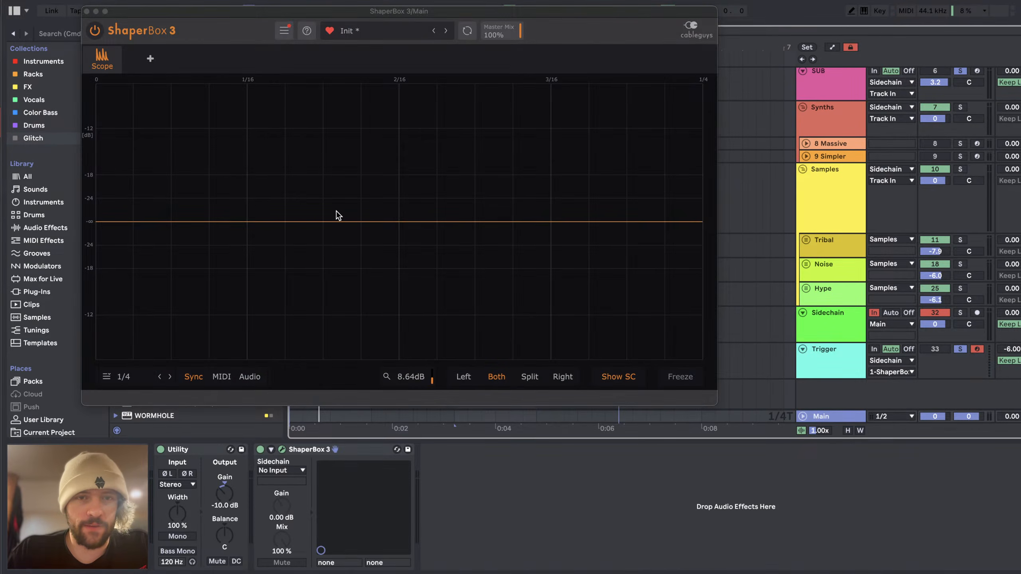
key(space)
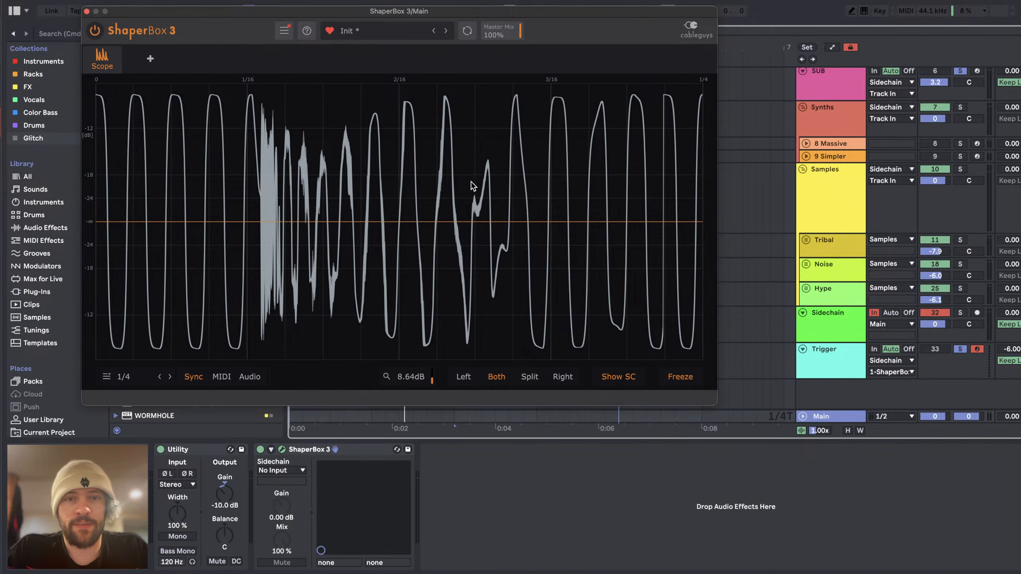
Step: Add a Utility after the Drum Rack on the Kick & Snare track and invert the phase of both its channels
click(824, 190)
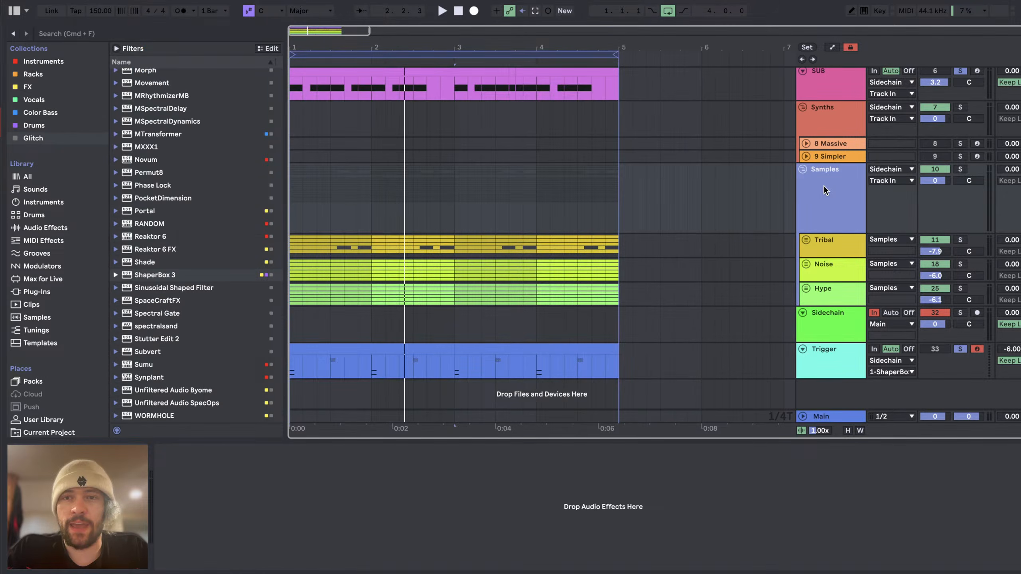
scroll(837, 247, up, 5)
click(835, 249)
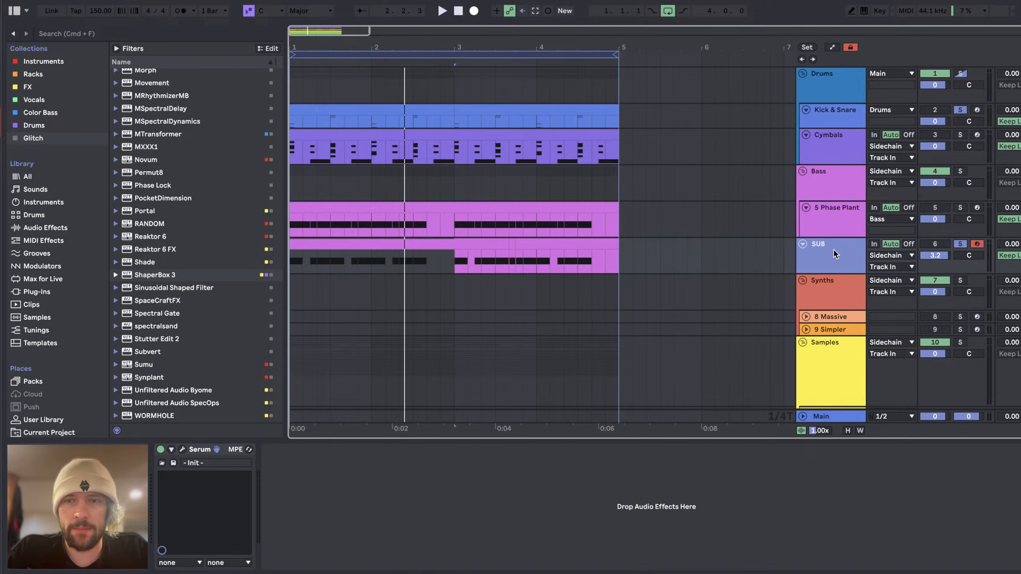
click(836, 118)
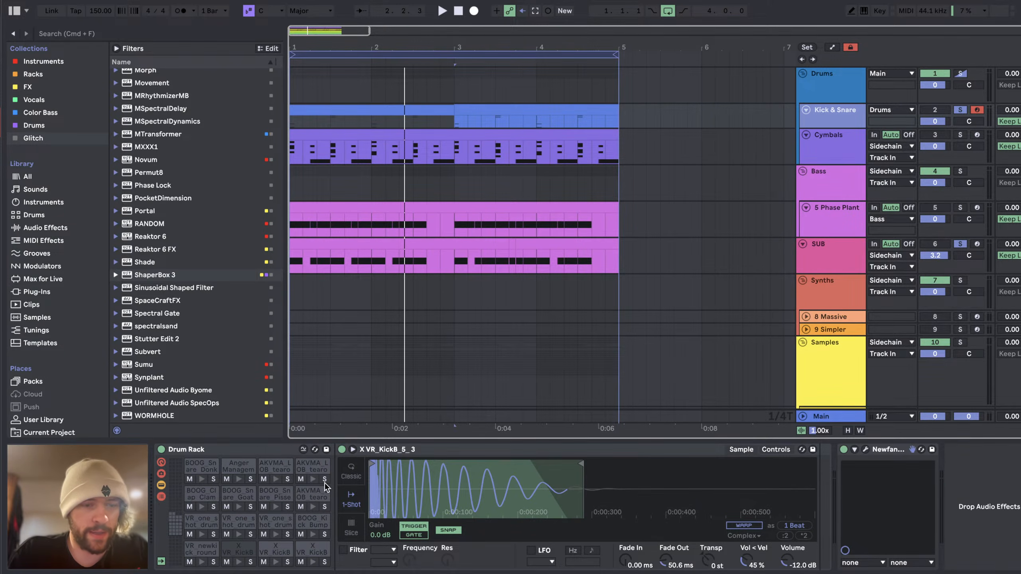
click(239, 550)
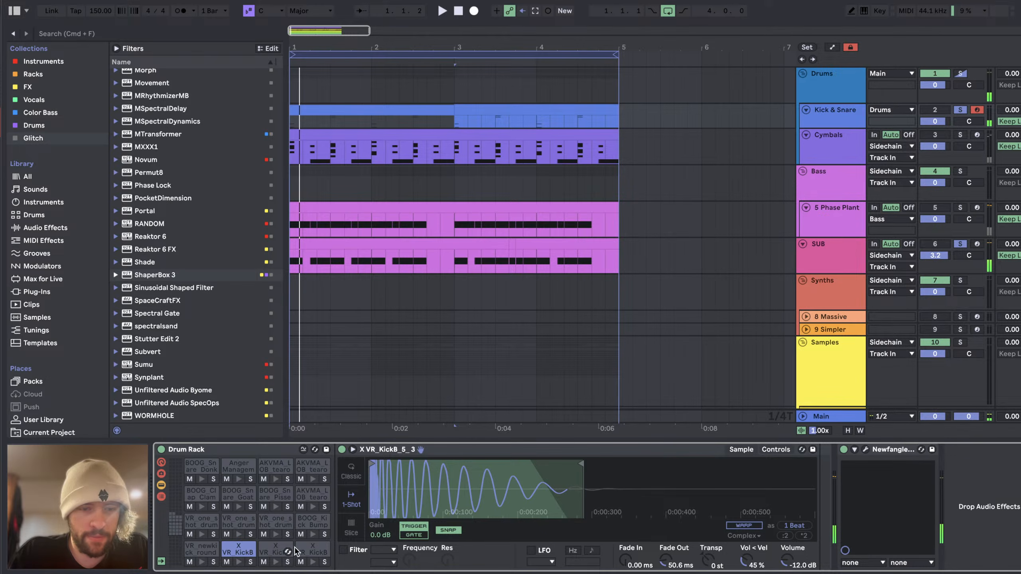
click(45, 228)
scroll(197, 370, down, 15)
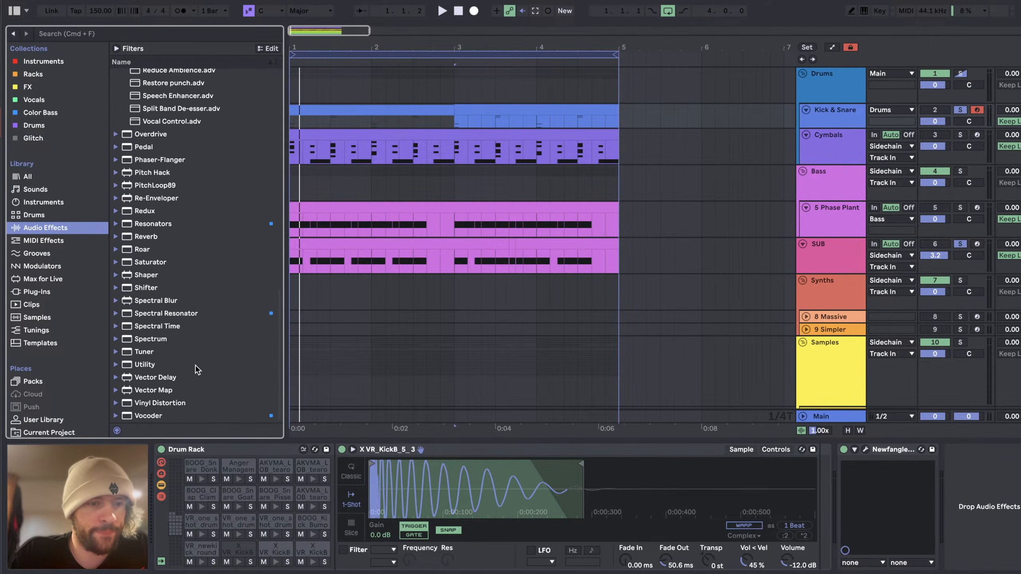
drag(145, 365, 237, 554)
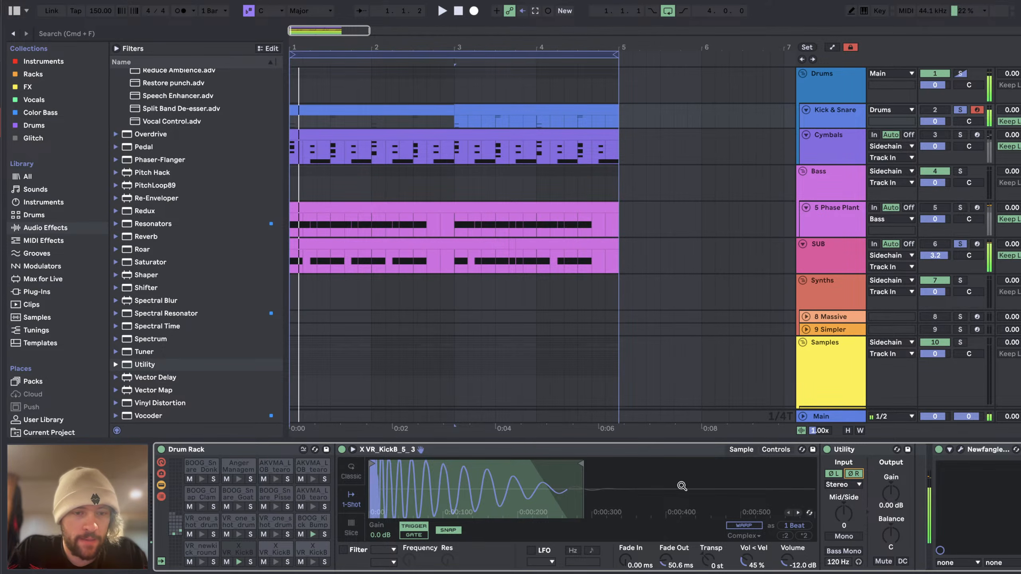
Step: Capture a fresh waveform of the loop on the Main track's oscilloscope and freeze it for inspection
drag(860, 449, 301, 520)
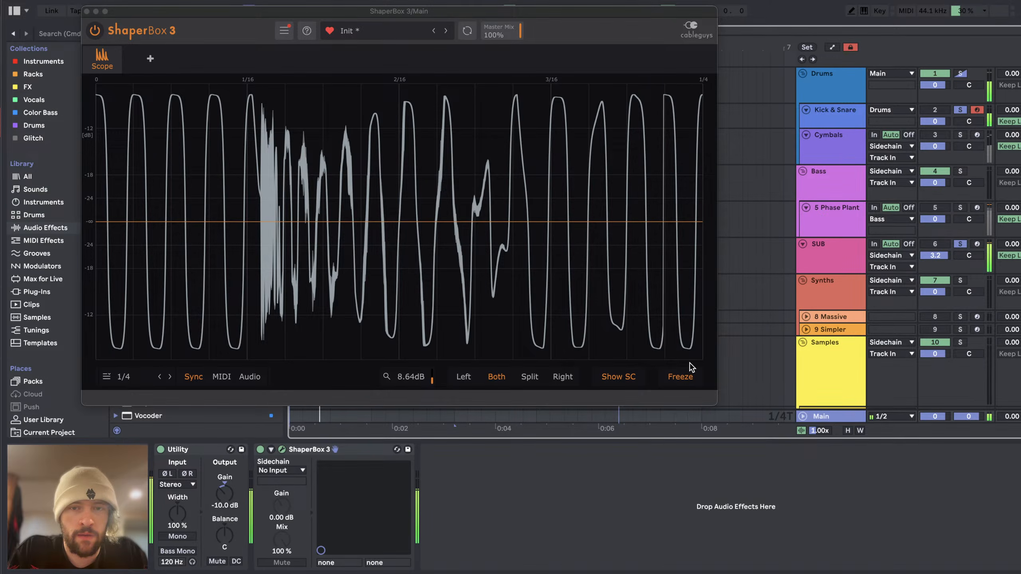
click(680, 375)
click(680, 376)
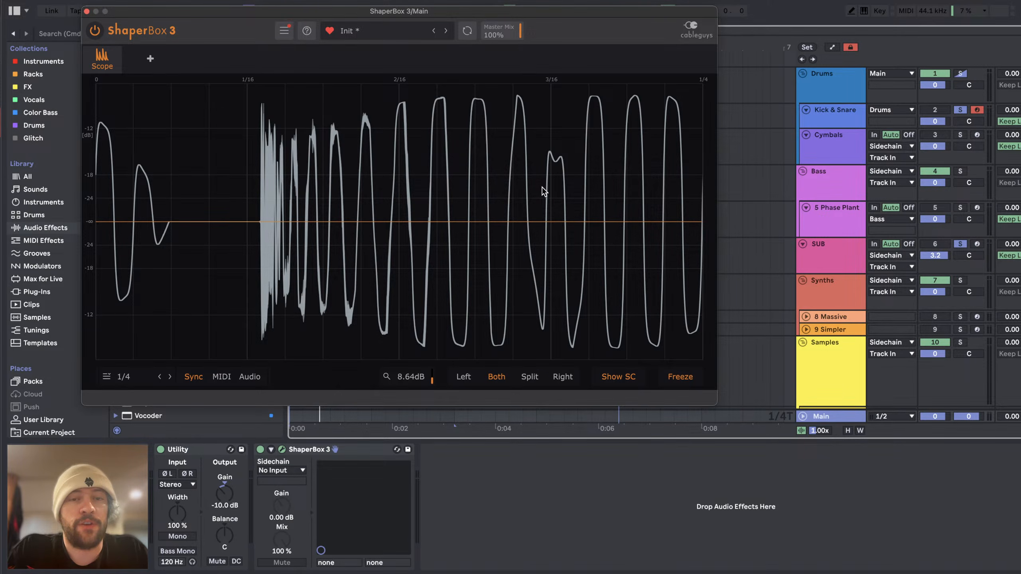
Step: Open the SUB track's Serum, nudge oscillator A's phase, and recapture the loop's waveform on the Main oscilloscope
click(840, 267)
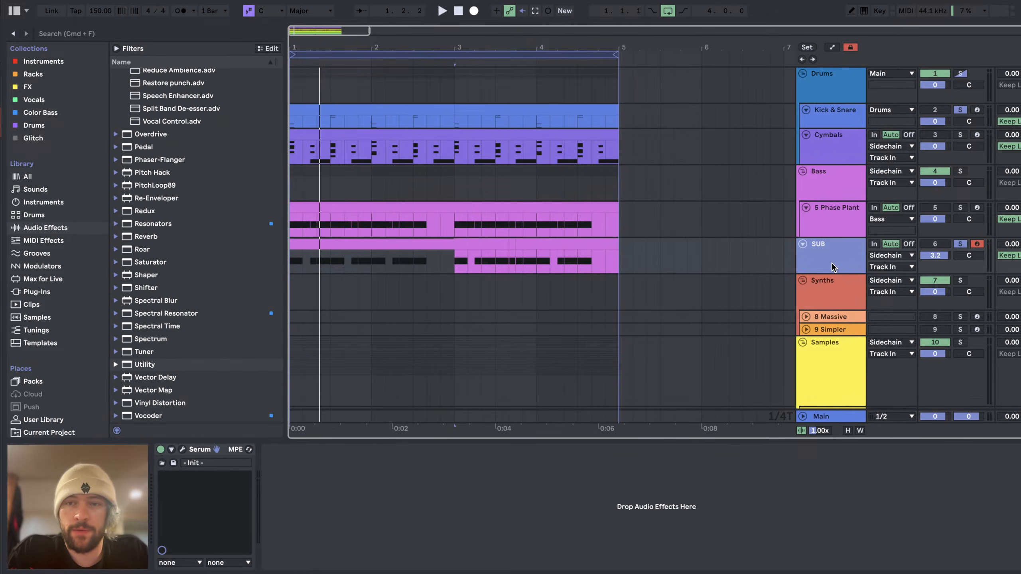
click(183, 450)
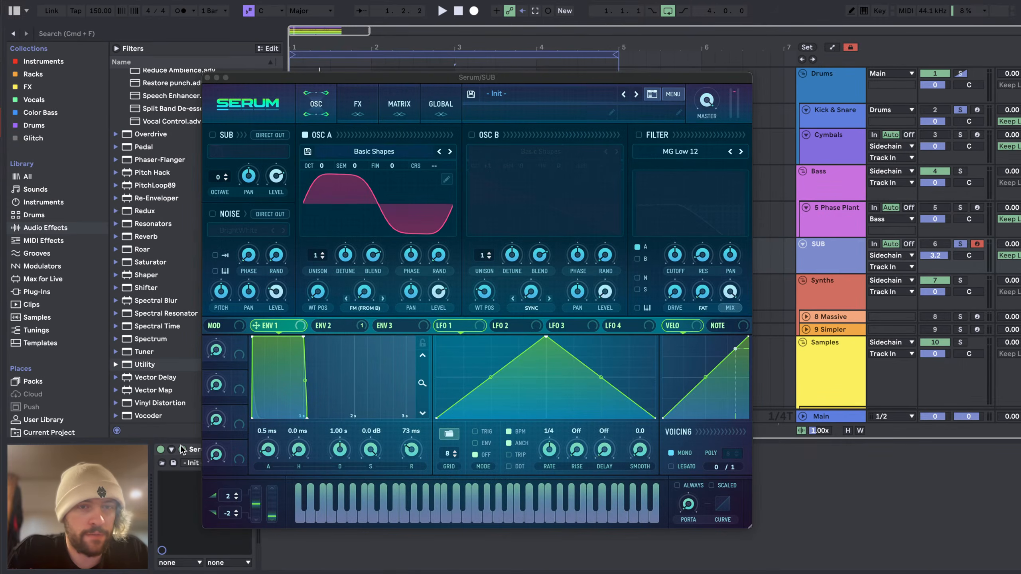
click(440, 265)
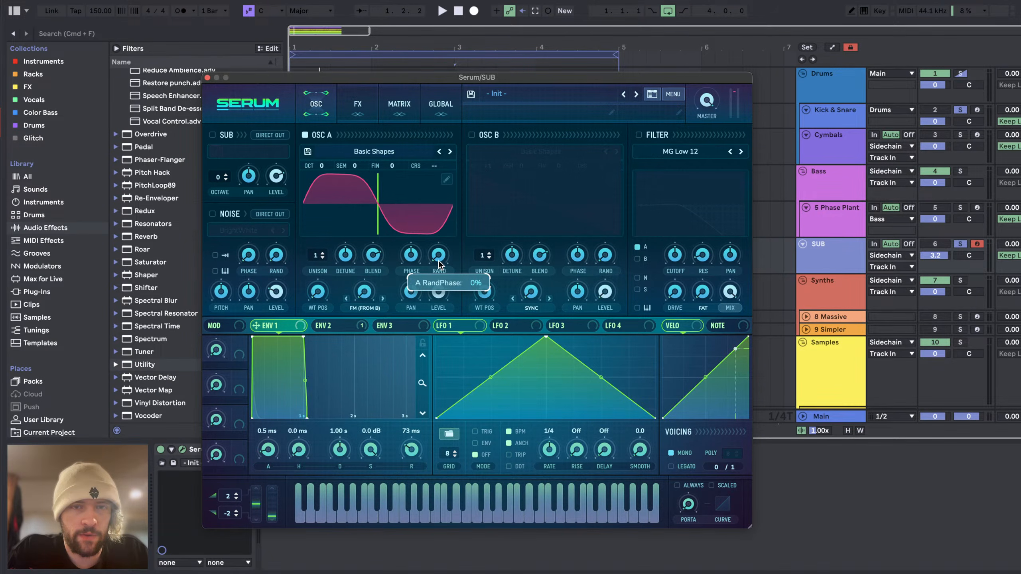
drag(414, 257, 415, 263)
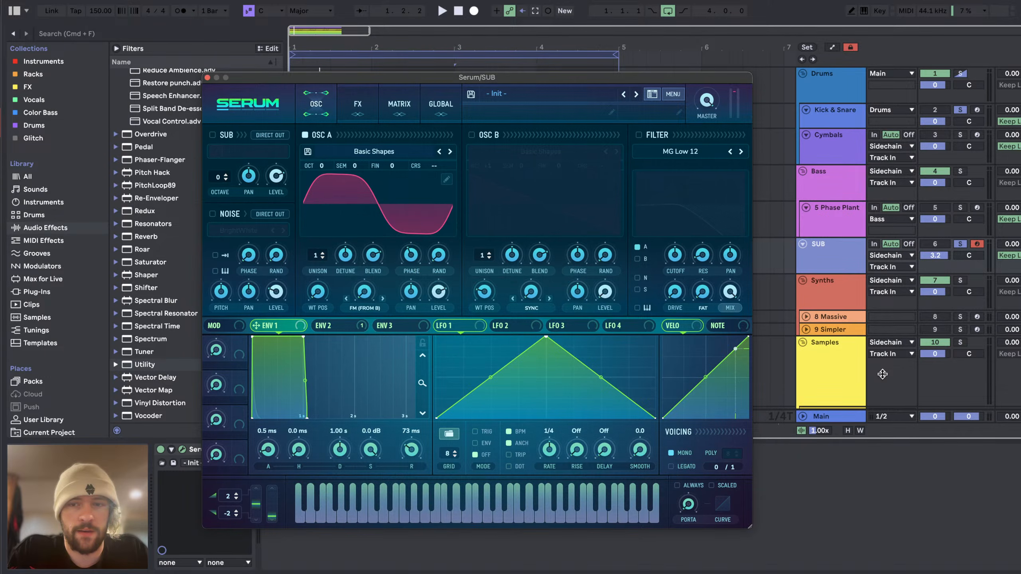
click(840, 417)
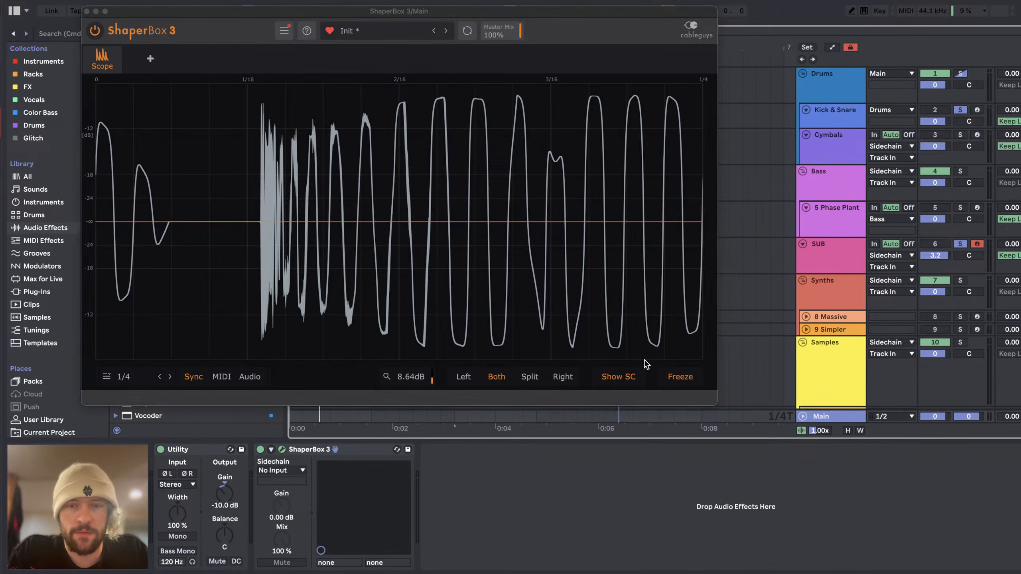
click(675, 376)
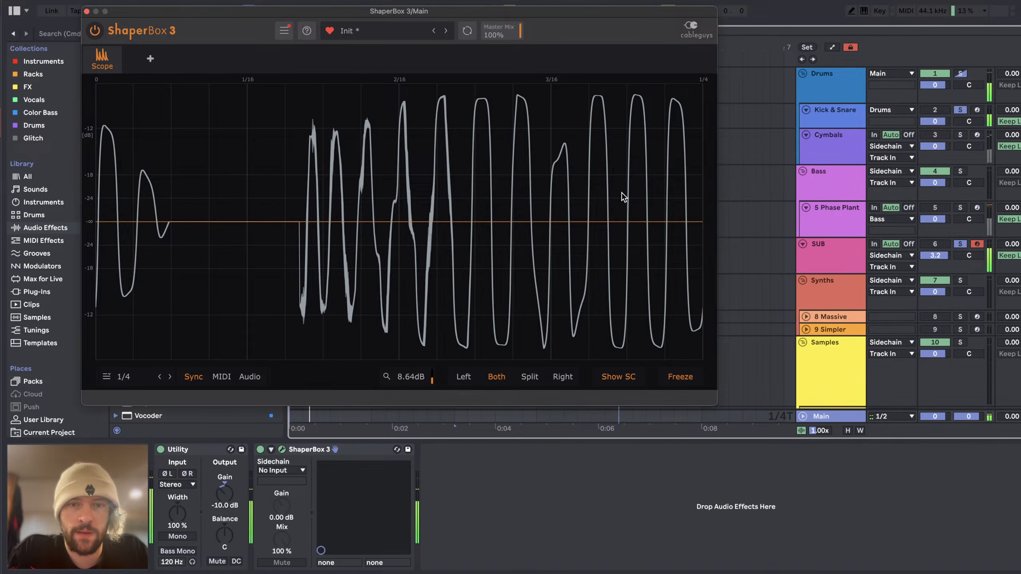
Step: Try a different oscillator A phase in the SUB's Serum and compare the kick-to-sub transition on the Main oscilloscope
click(831, 248)
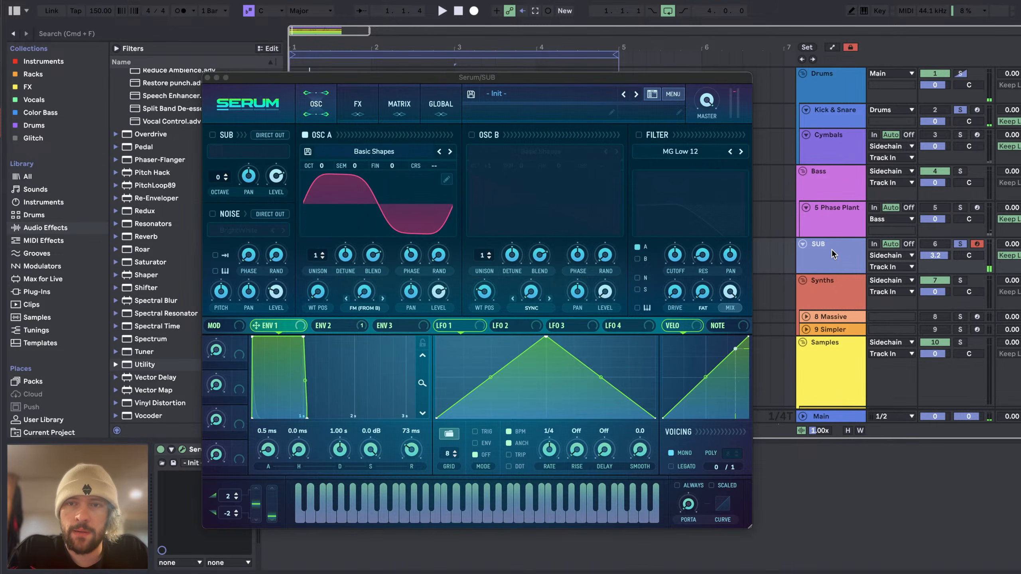
click(847, 419)
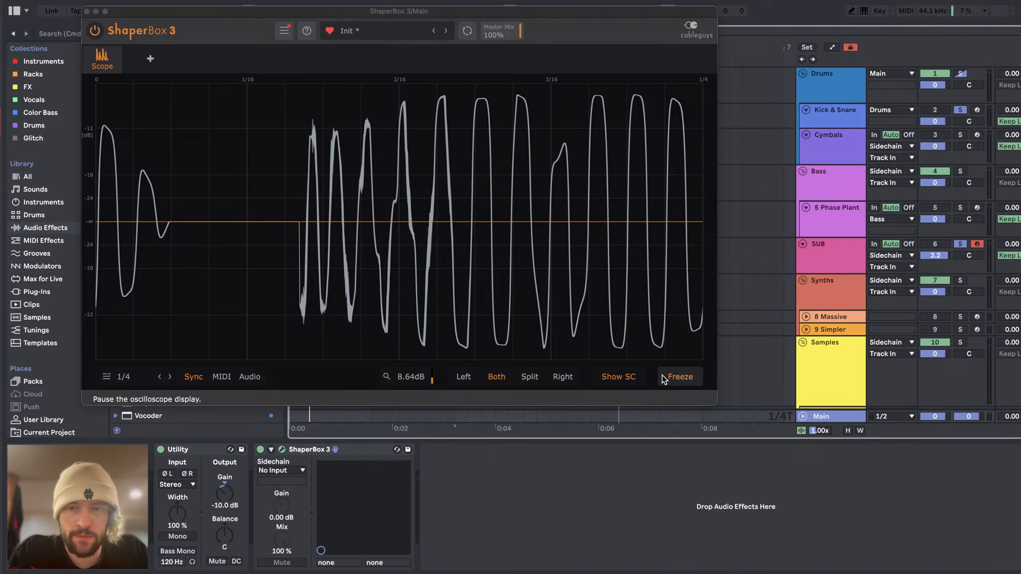
click(835, 214)
click(829, 243)
drag(412, 255, 409, 273)
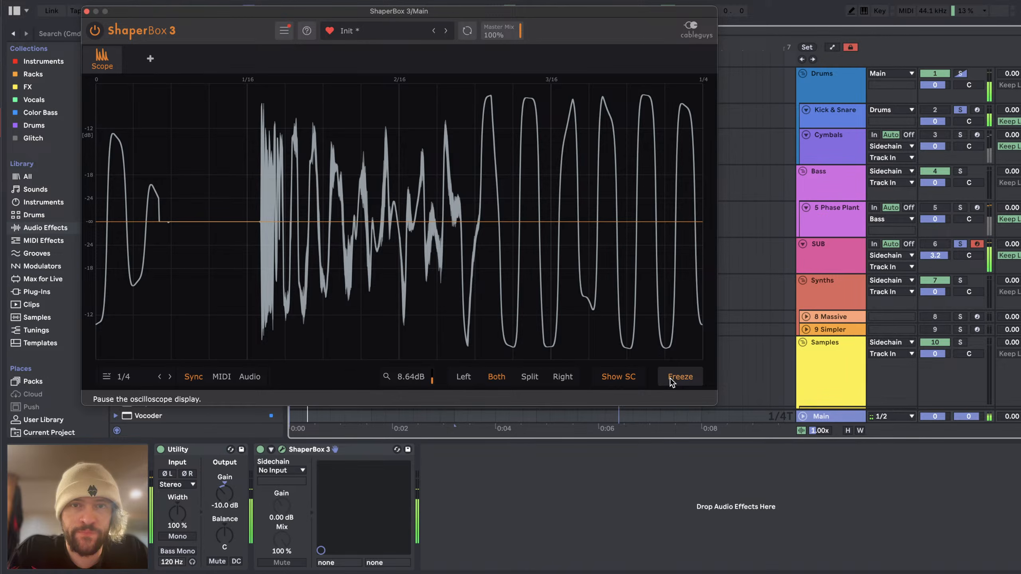
click(673, 382)
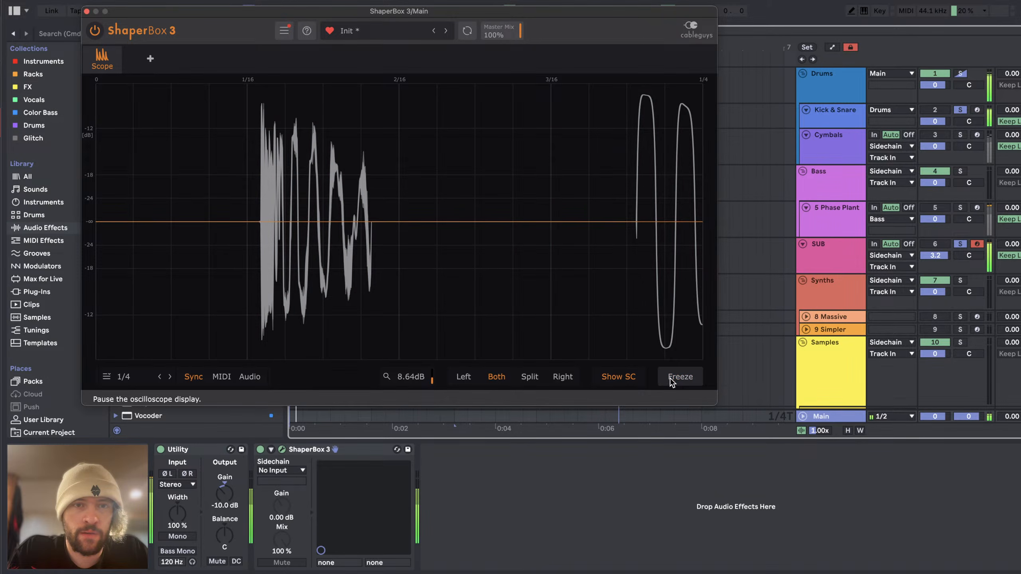
click(671, 379)
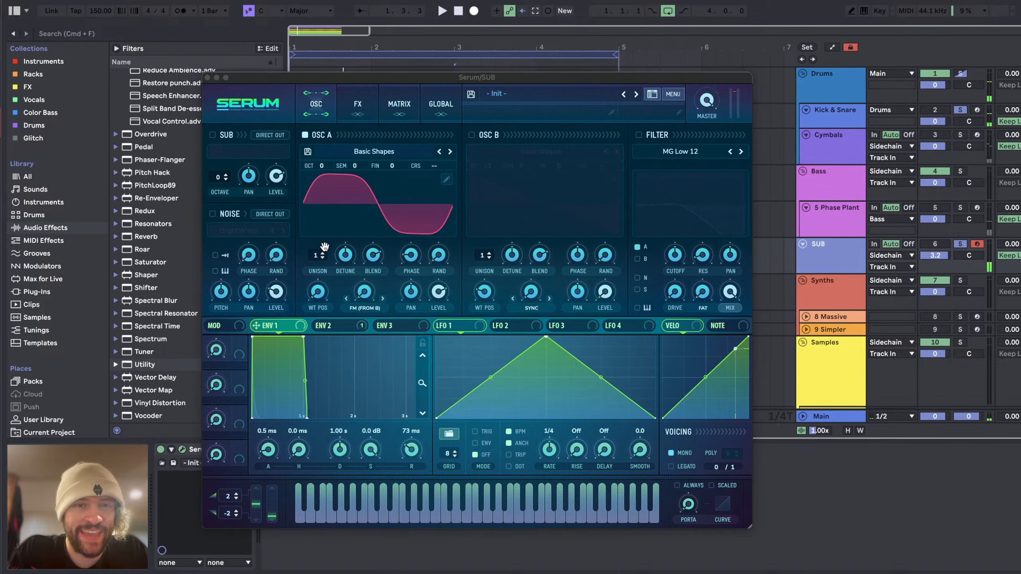
Step: Readjust oscillator A's phase in the SUB track's Serum while auditioning the loop
drag(412, 255, 417, 196)
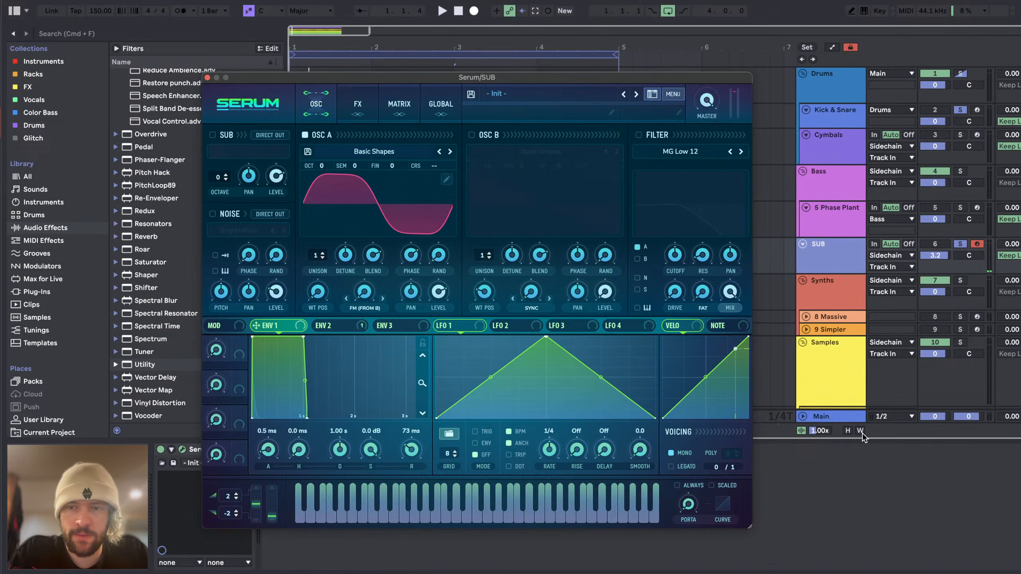
click(832, 267)
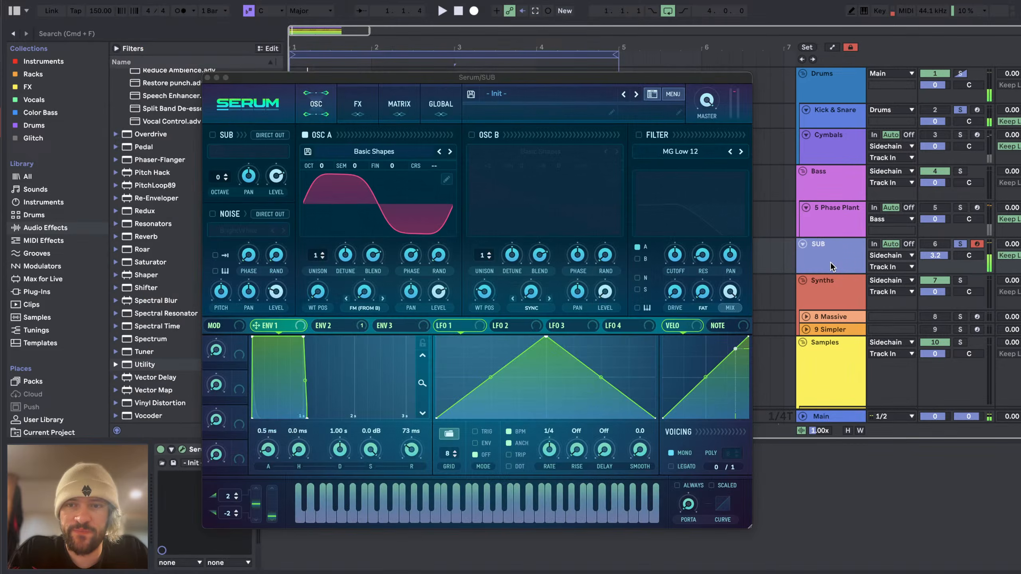
click(831, 413)
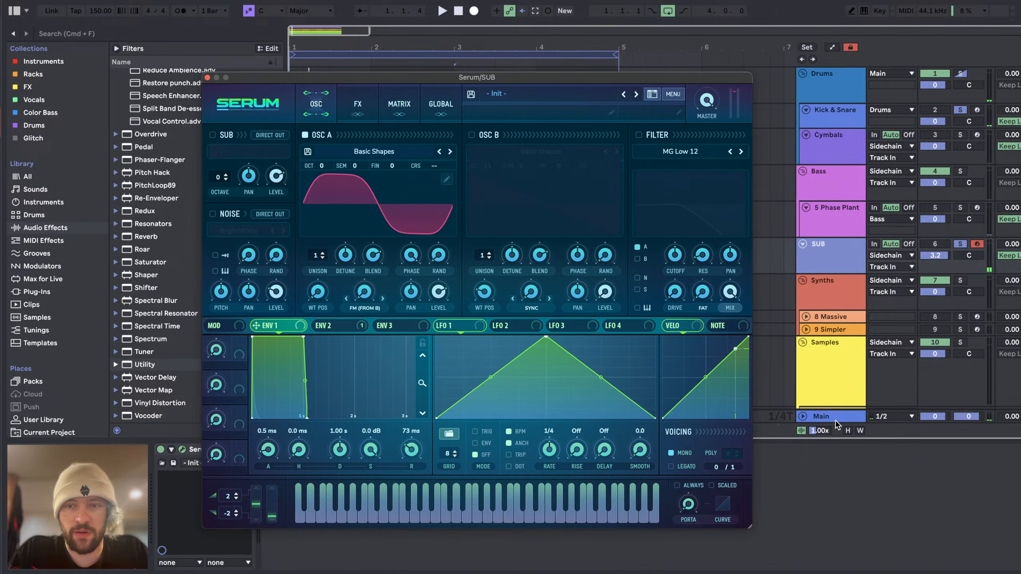
click(842, 232)
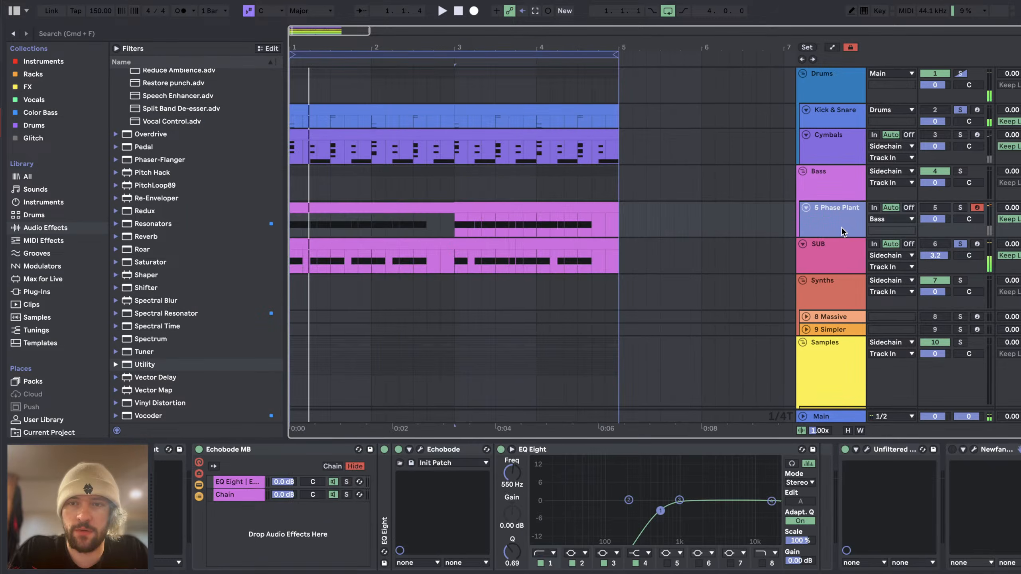
drag(411, 255, 393, 320)
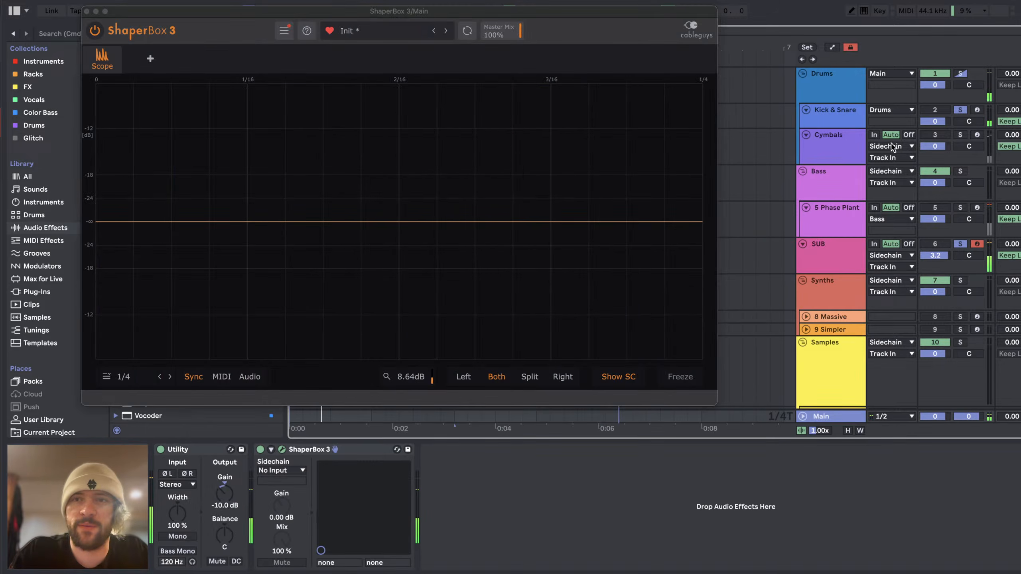
Step: Show the X VR_KickB pad's sample and the Utility on Kick & Snare, then play the loop on Main's oscilloscope
click(829, 117)
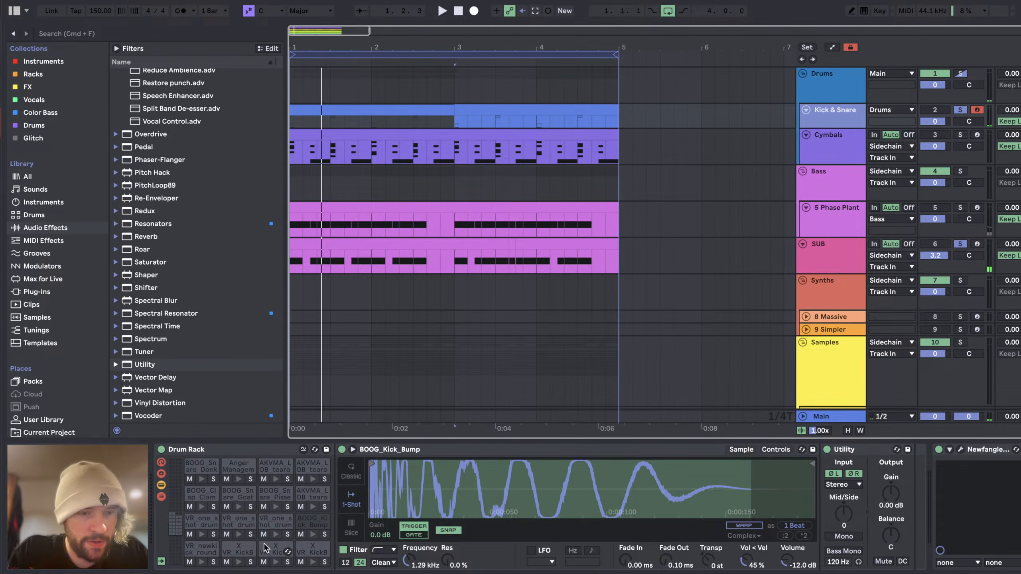
click(238, 549)
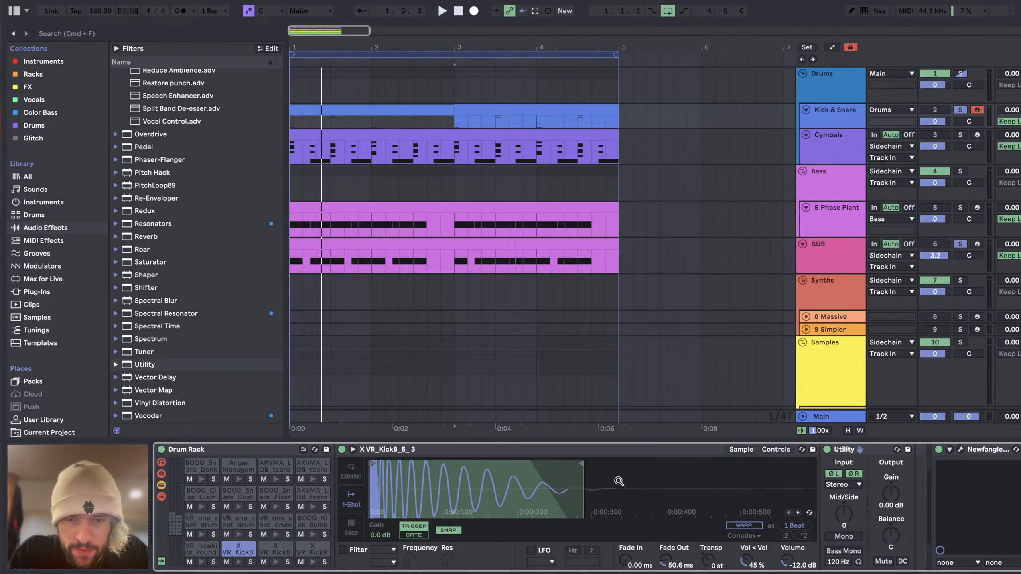
click(840, 416)
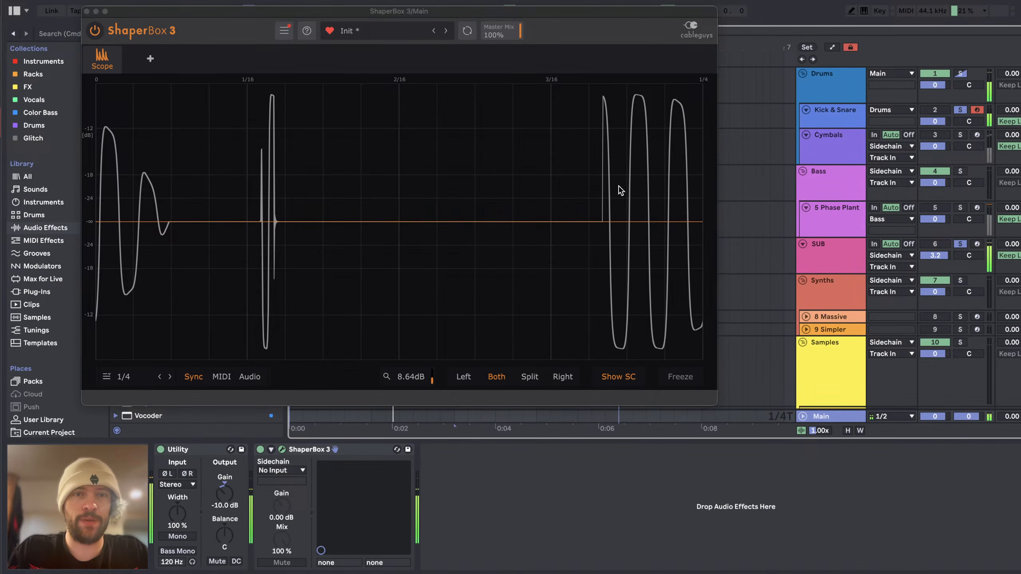
Step: Switch to YouTube Studio and read the live chat, including the paid message about a Philly show
key(super+Tab)
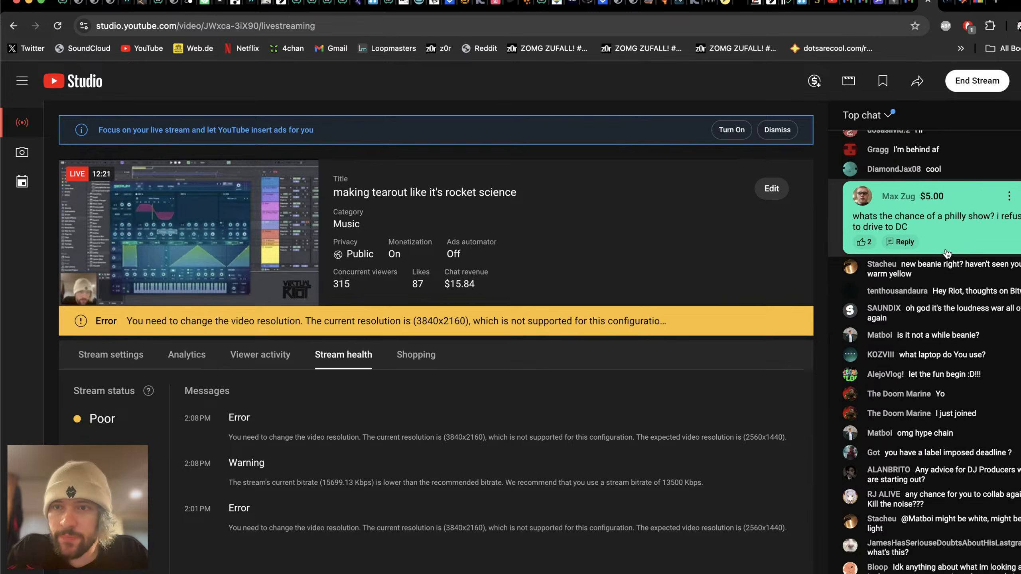
scroll(875, 279, up, 3)
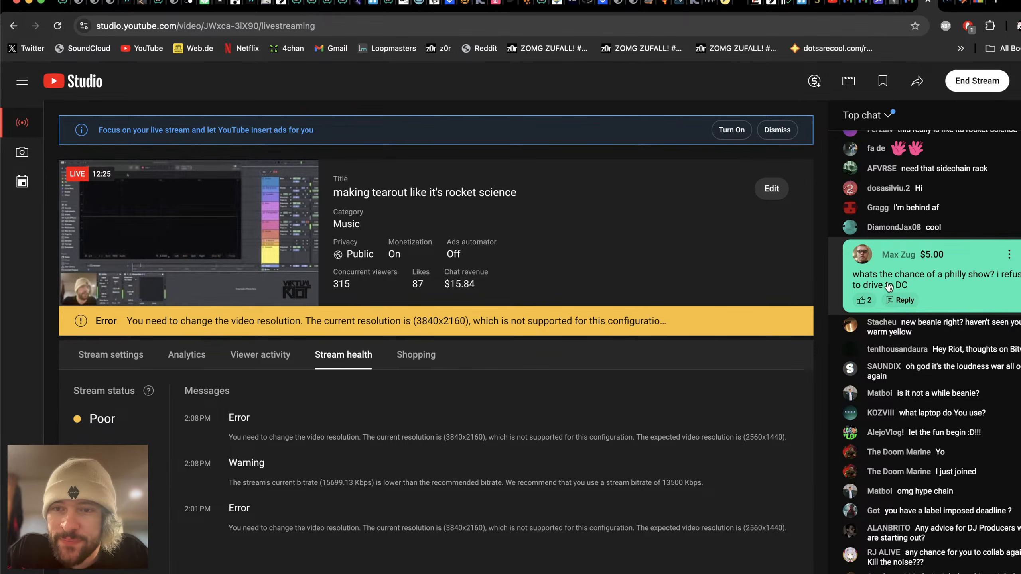
scroll(940, 269, up, 1)
scroll(939, 273, up, 1)
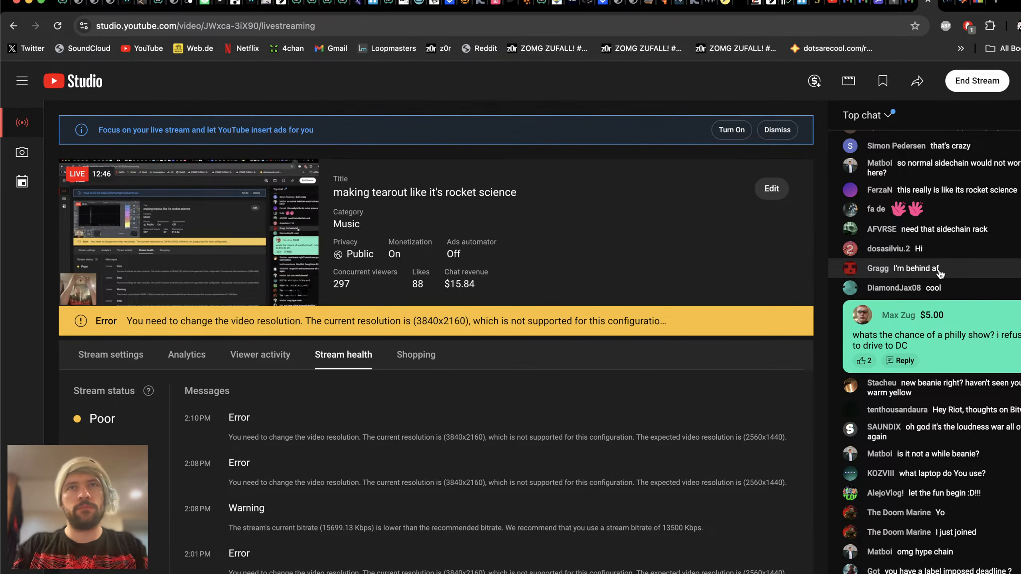
scroll(940, 274, down, 8)
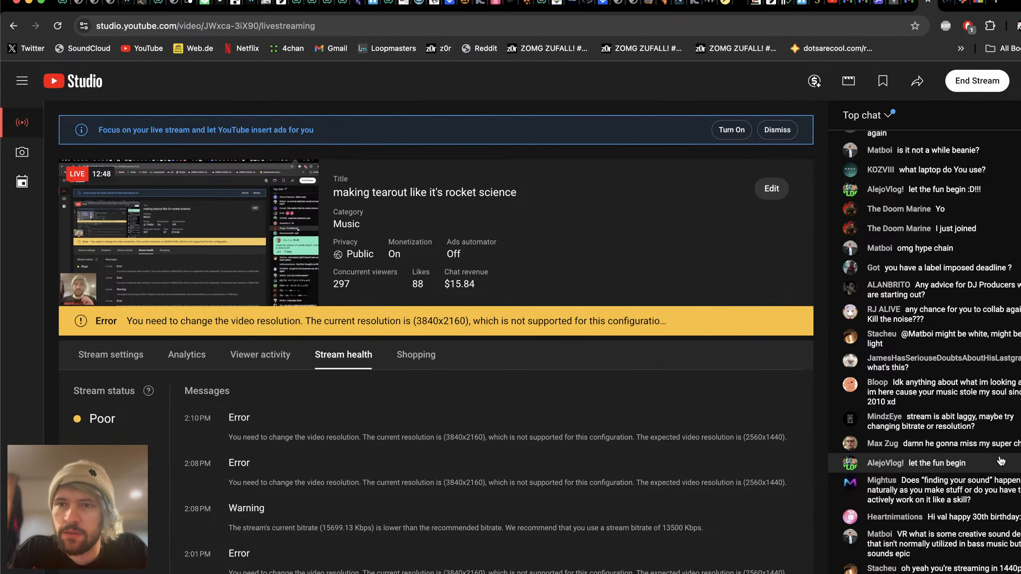
Step: Reread the live chat around the Philly show message and the questions that follow it
scroll(988, 319, up, 3)
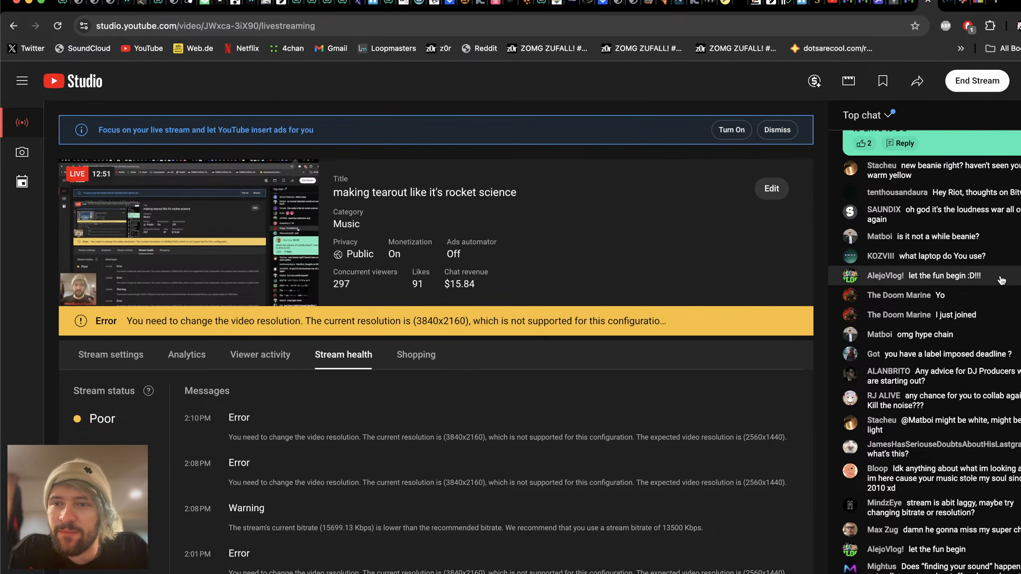
scroll(1001, 280, up, 1)
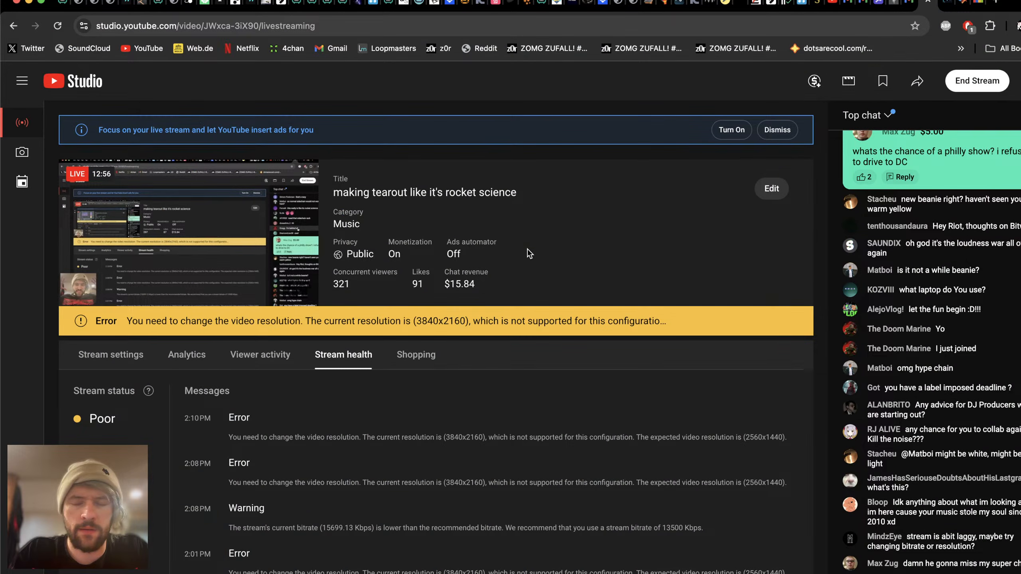
scroll(964, 292, down, 4)
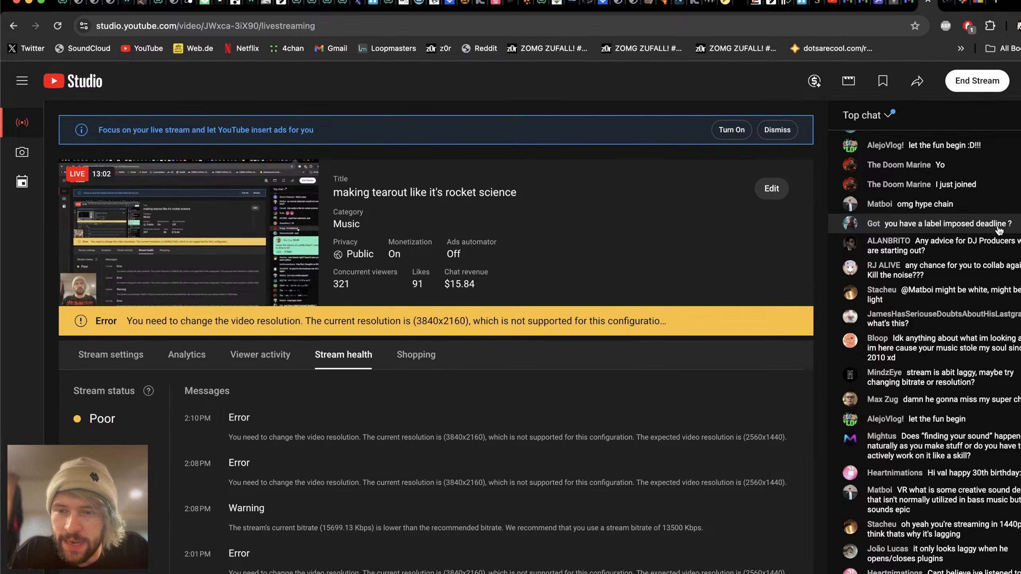
key(super+Tab)
key(super+Tab)
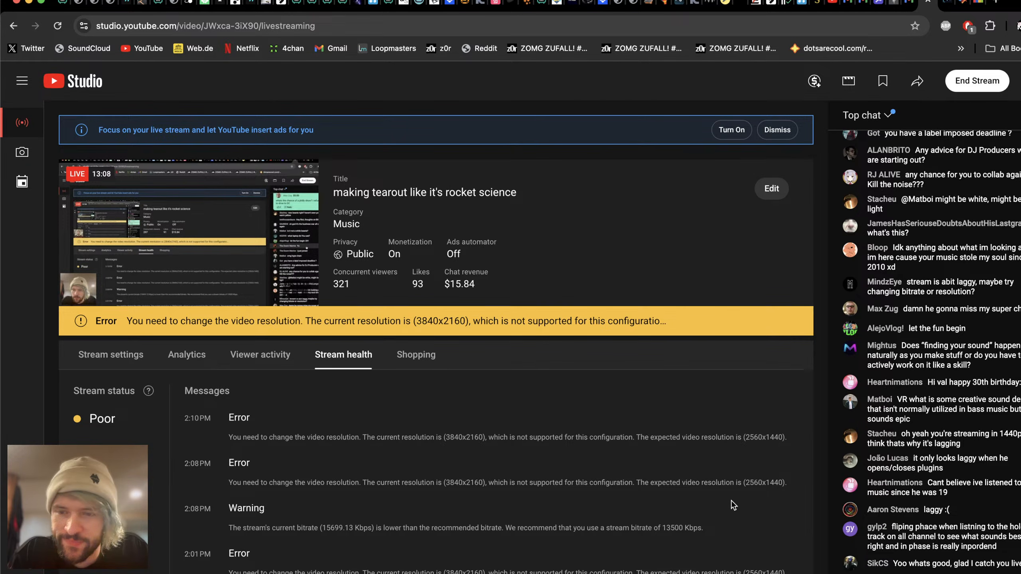
scroll(962, 470, up, 8)
scroll(962, 470, down, 8)
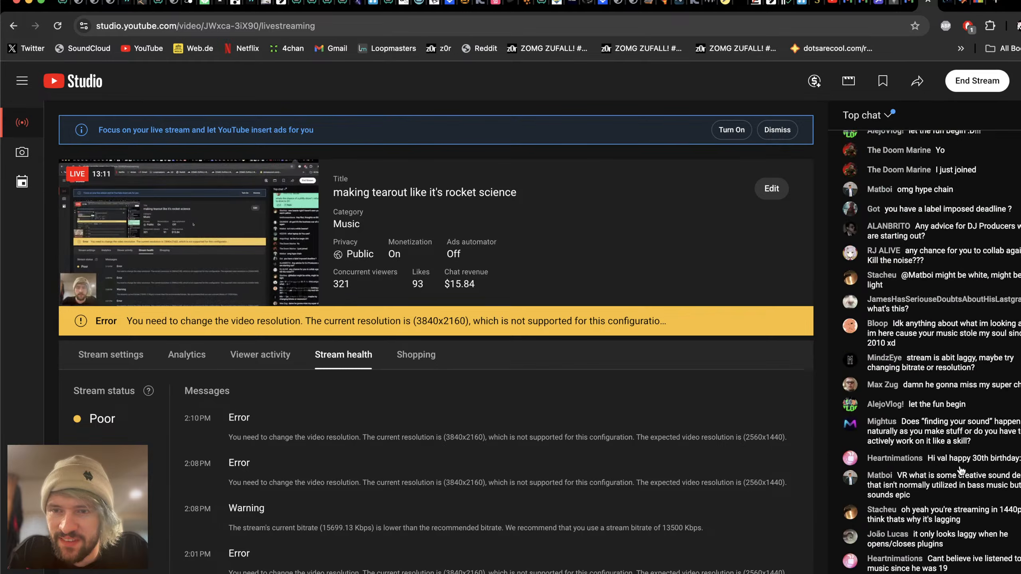
Step: Switch to Ableton Live and move the ShaperBox 3 oscilloscope window clear of the transport bar
key(super+Tab)
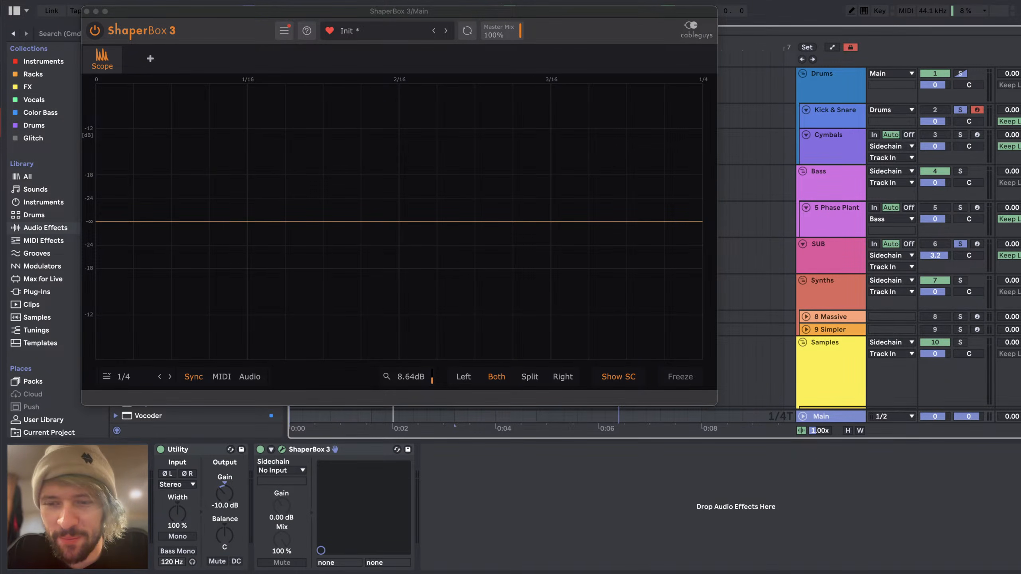
drag(544, 11, 584, 57)
Step: Switch back to YouTube Studio and read the newest chat messages about stream lag
key(super+Tab)
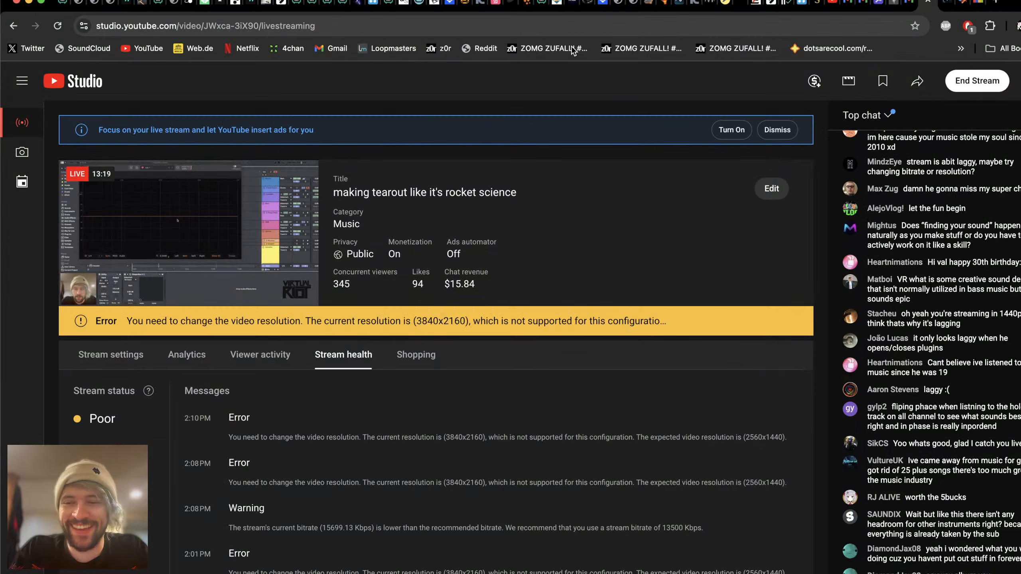
key(super+Tab)
key(super+Tab)
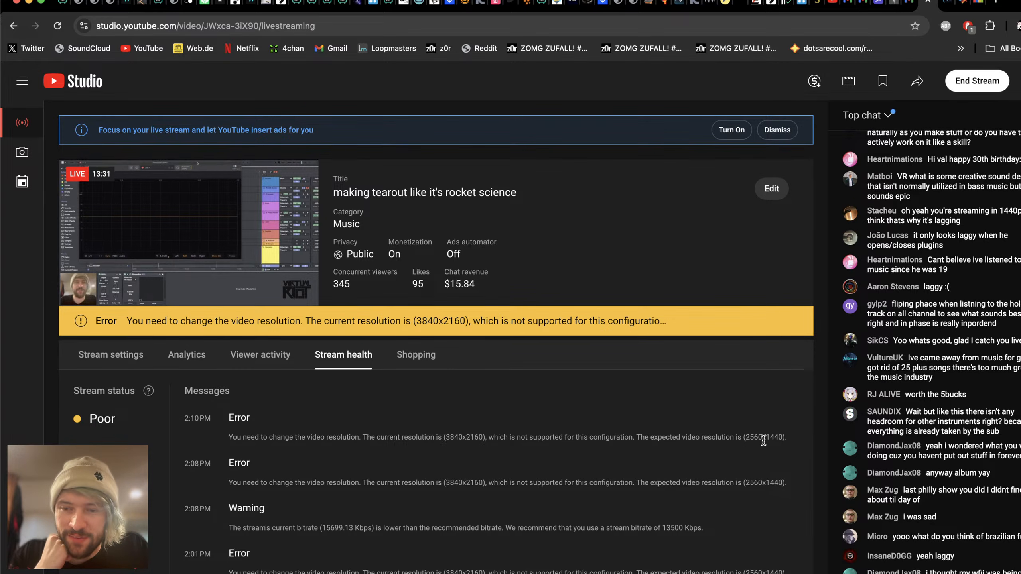
key(super+Tab)
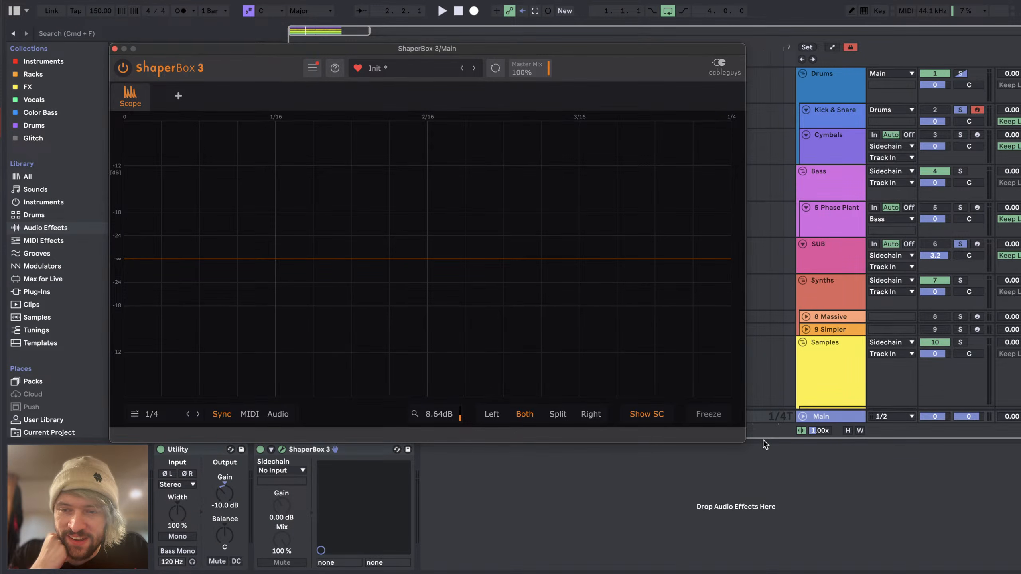
key(super+Tab)
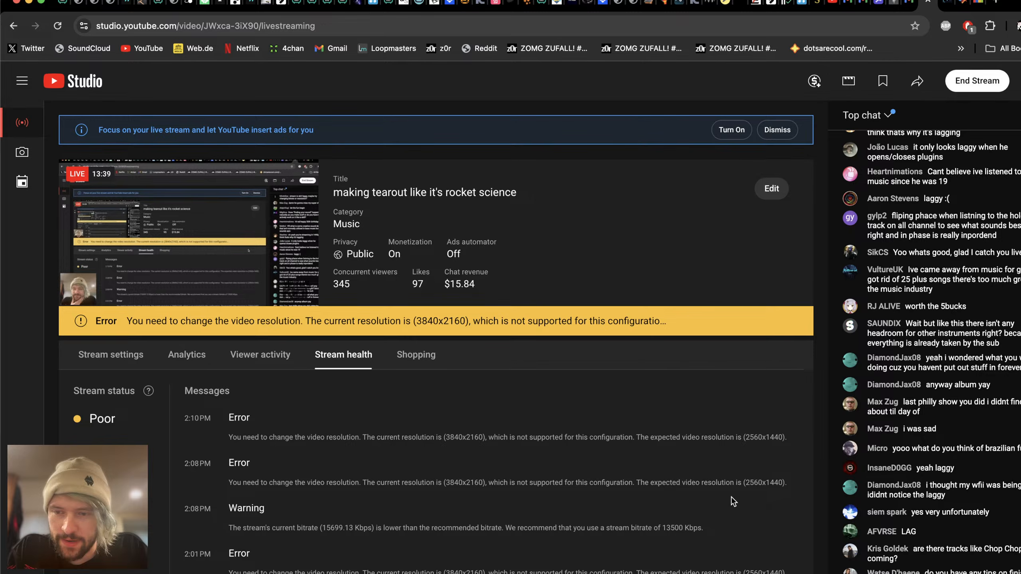
Step: Switch to Streamlabs Desktop and check the base and output resolutions in its Video settings
key(super+Tab)
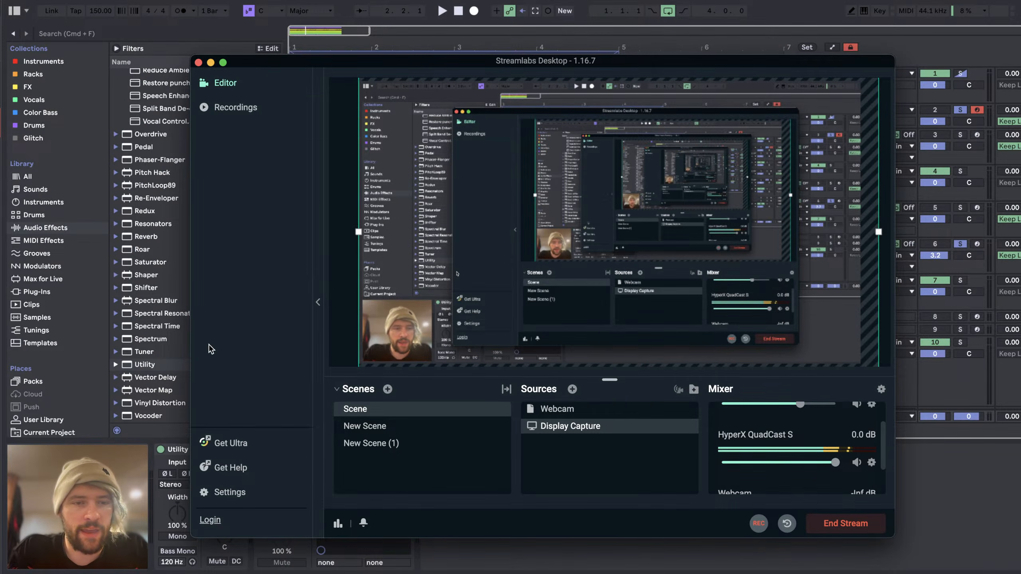
click(229, 492)
click(334, 202)
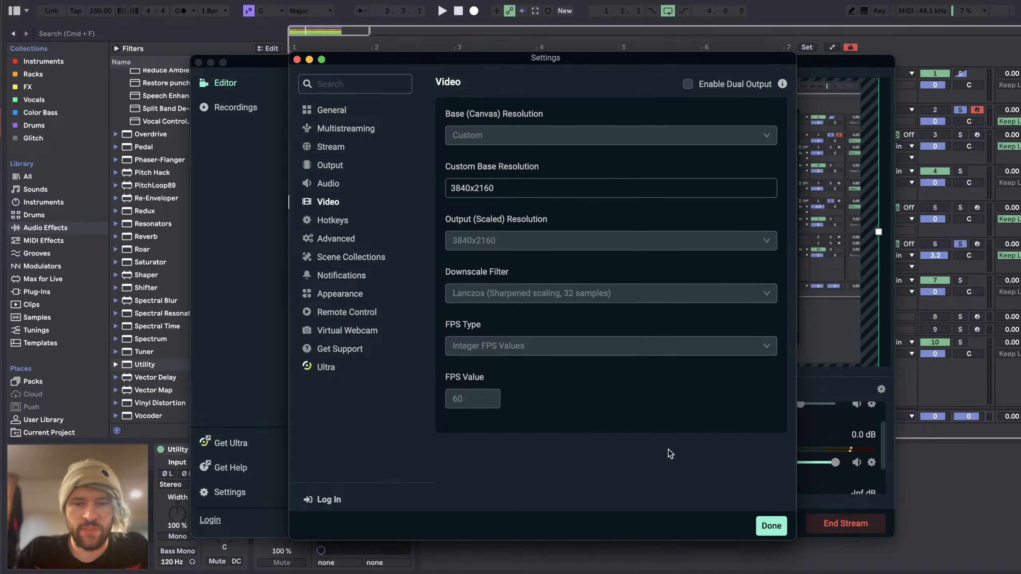
Step: Switch to YouTube Studio and look through the livestream's Stream settings
key(super+Tab)
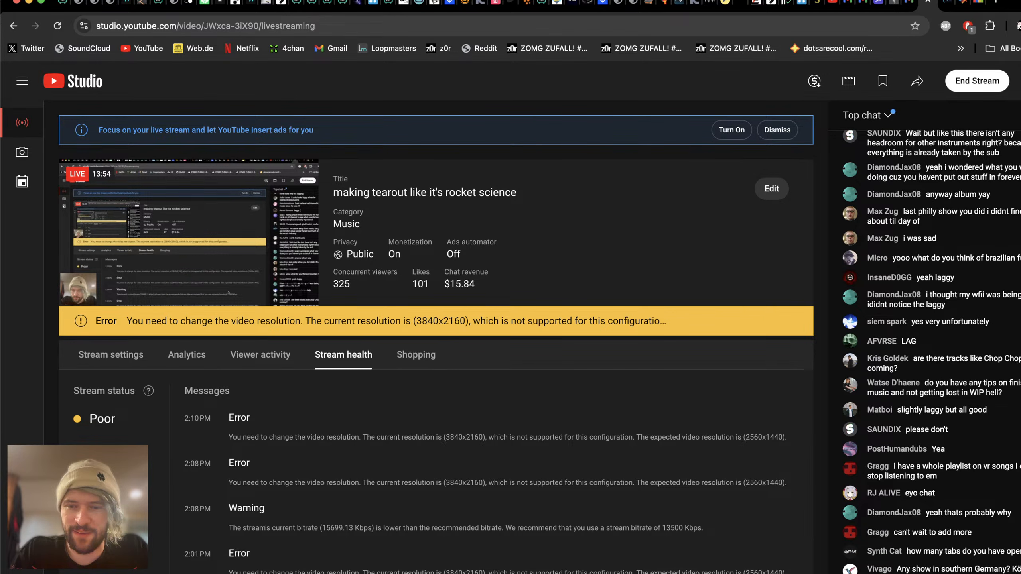
key(super+Tab)
key(super+Tab)
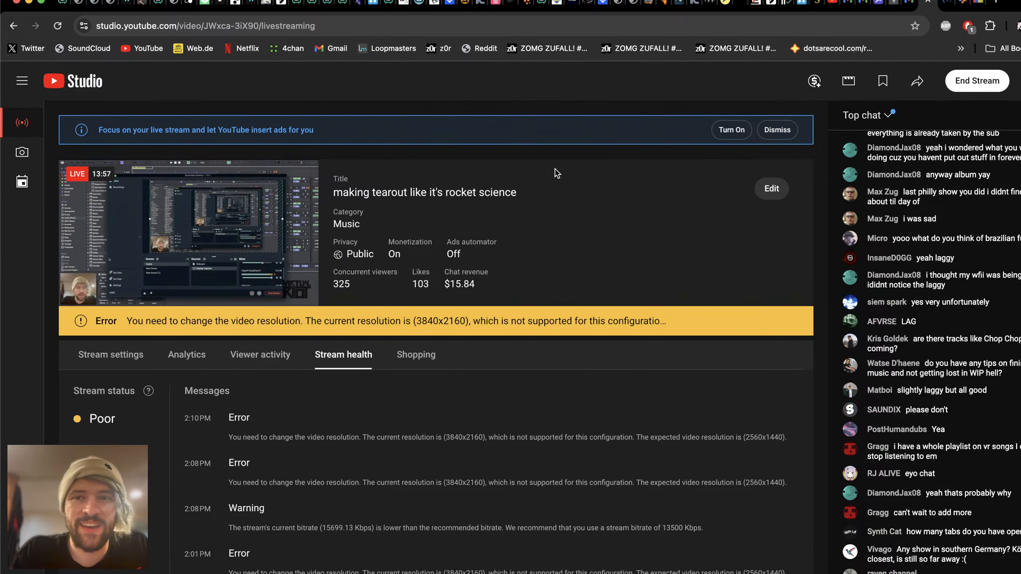
click(116, 348)
scroll(588, 440, down, 1)
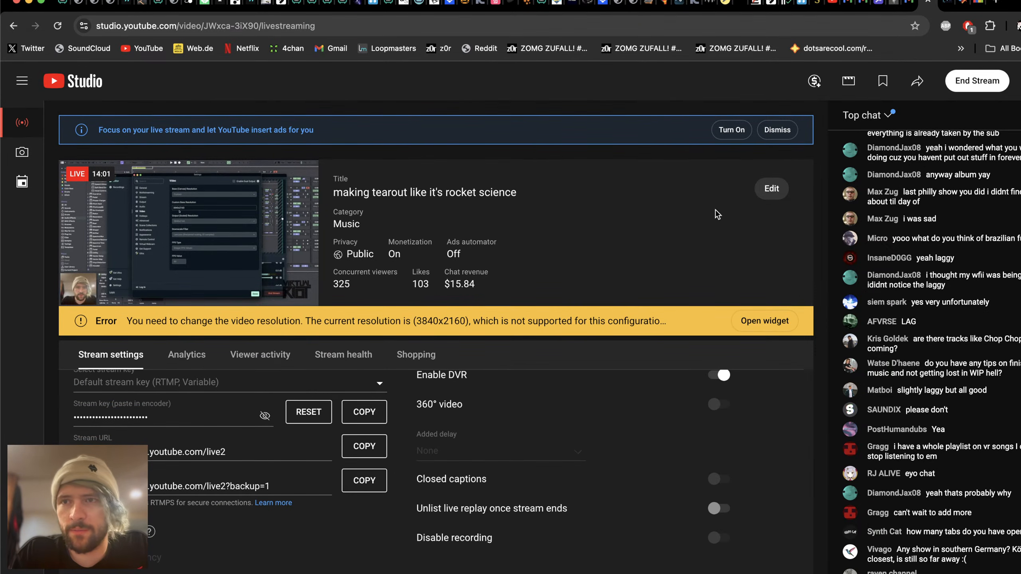
scroll(662, 374, up, 1)
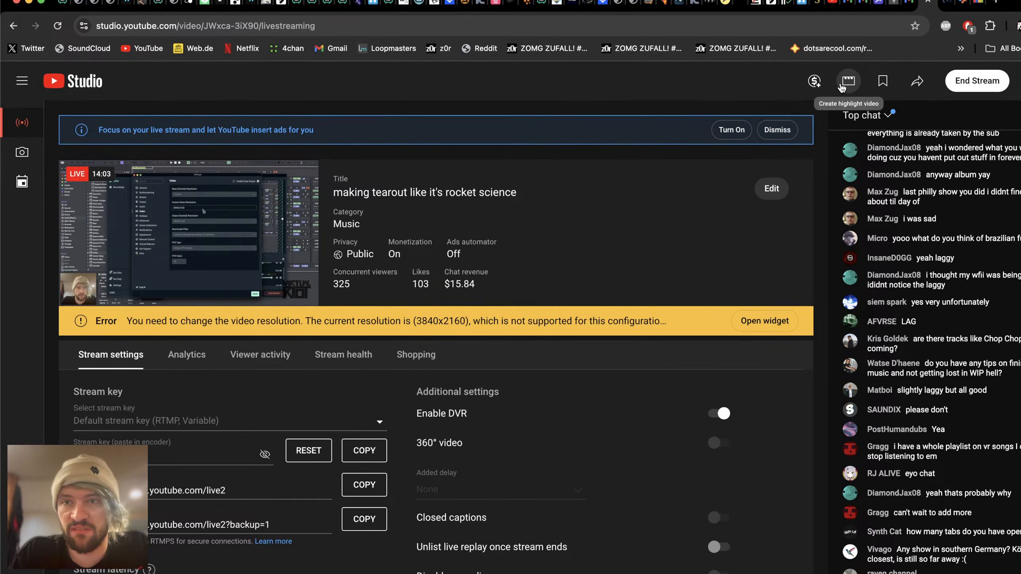
Step: Close the Video settings in Streamlabs Desktop and return to YouTube Studio
key(super+Tab)
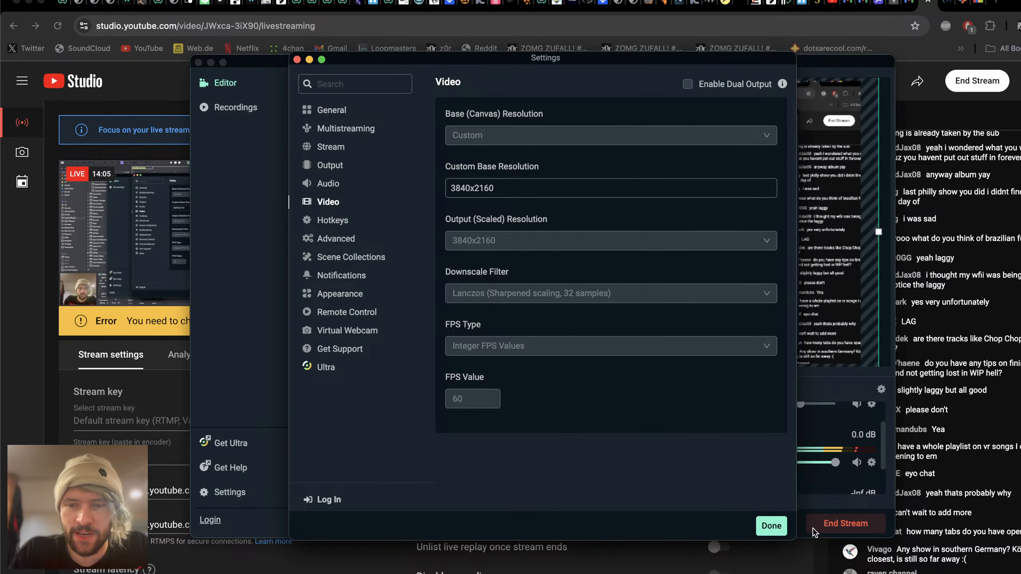
click(768, 527)
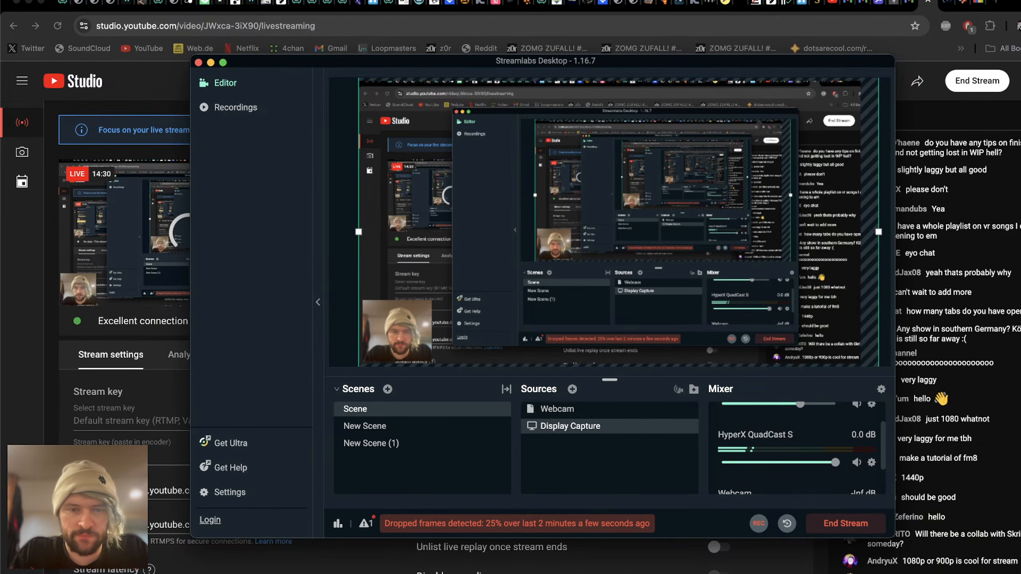
key(super+Tab)
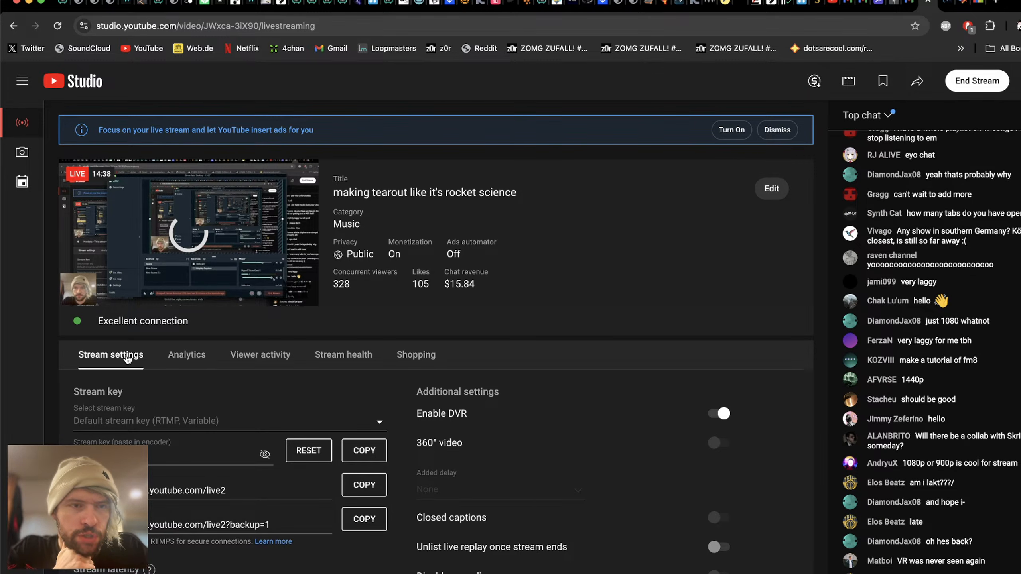
Step: Check the stream preview, connection status and chat in YouTube Studio, switching briefly to Ableton Live
key(super+Tab)
key(super+Tab)
key(super+Tab)
key(super+Tab)
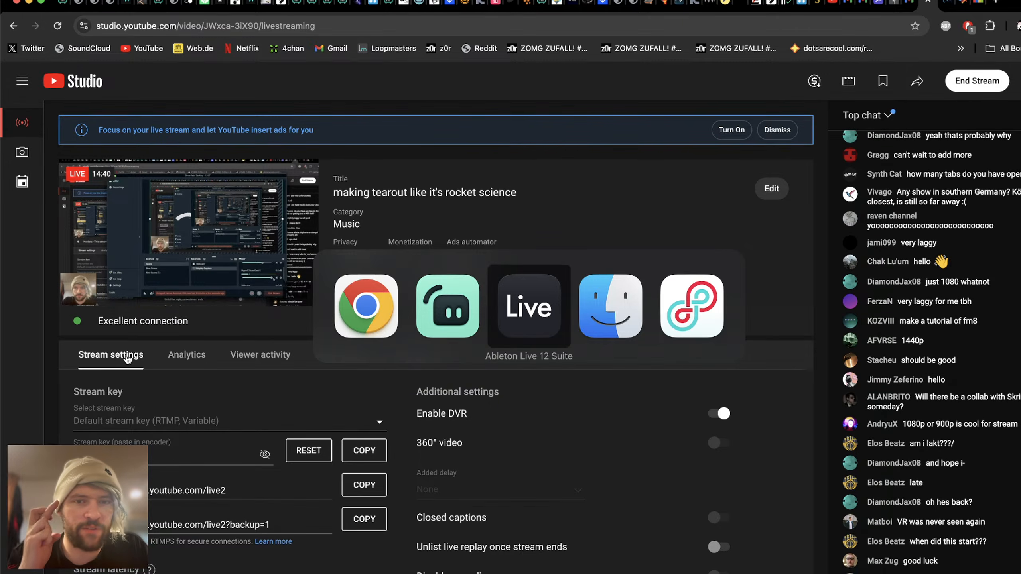
key(super+Tab)
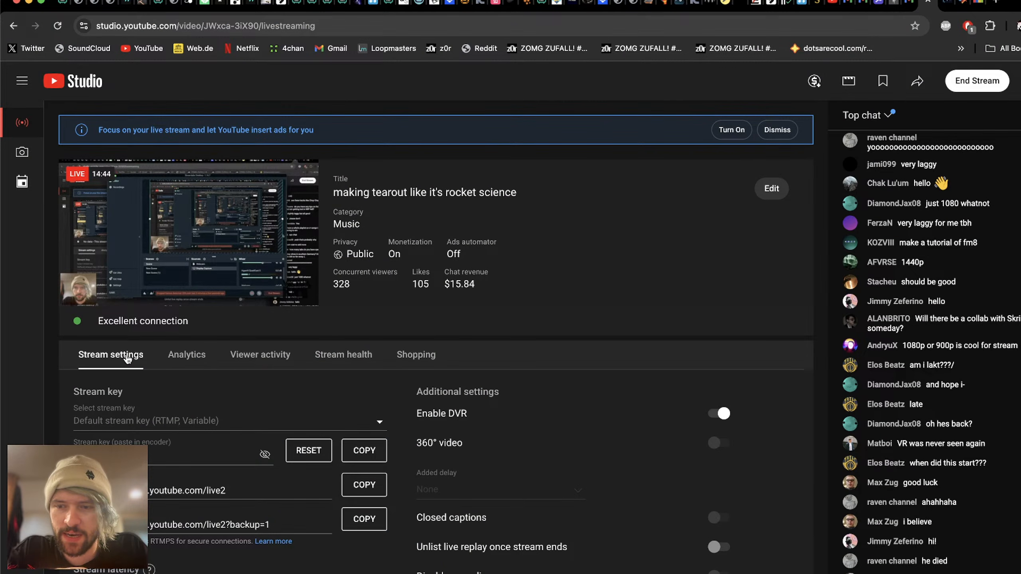
key(super+Tab)
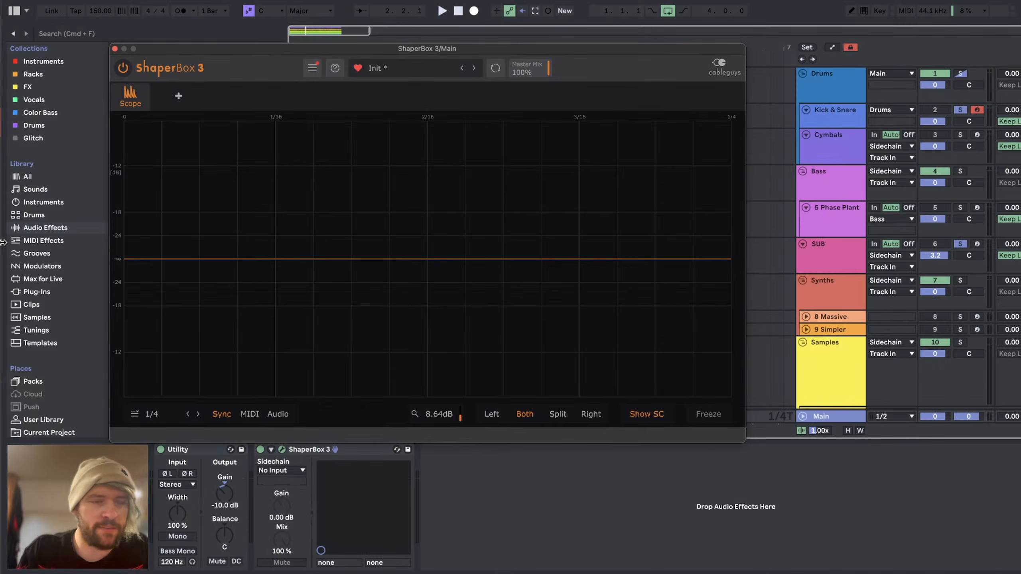
key(super+Tab)
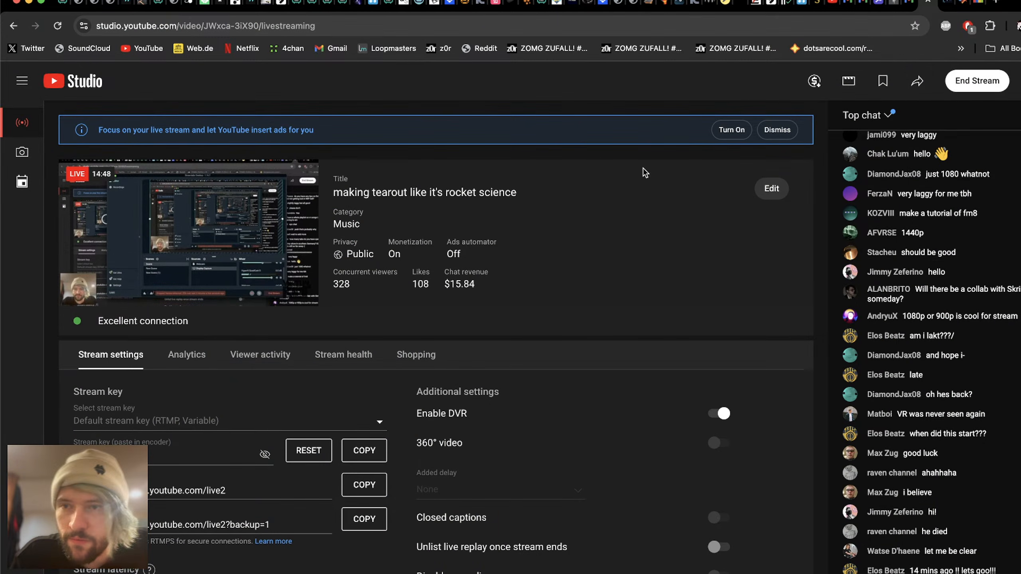
key(super+Tab)
key(super+Tab)
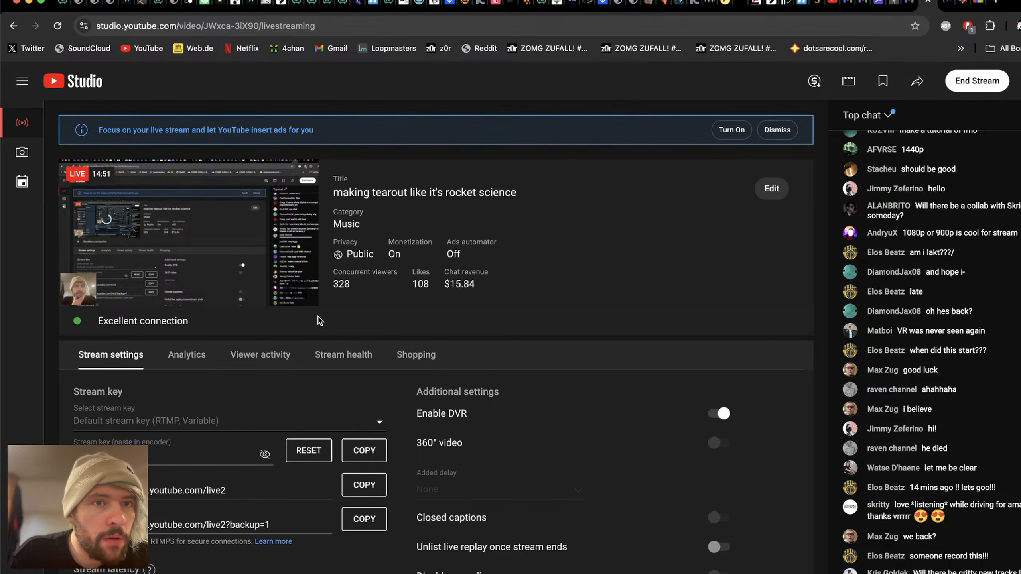
Step: Switch to Streamlabs Desktop and reposition its window over the Ableton Live project
key(super+Tab)
key(super+Tab)
key(super+Tab)
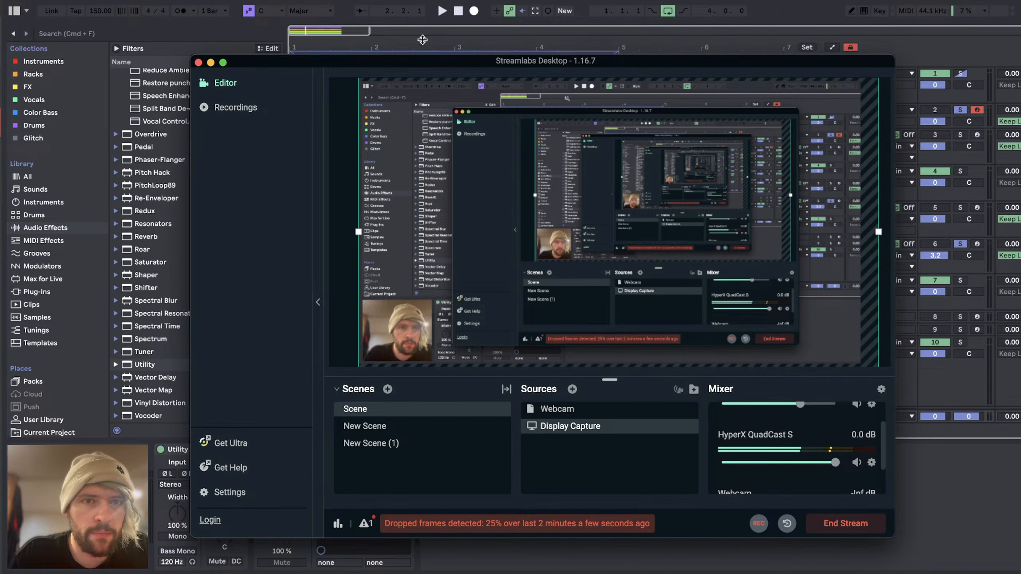
drag(418, 65, 313, 40)
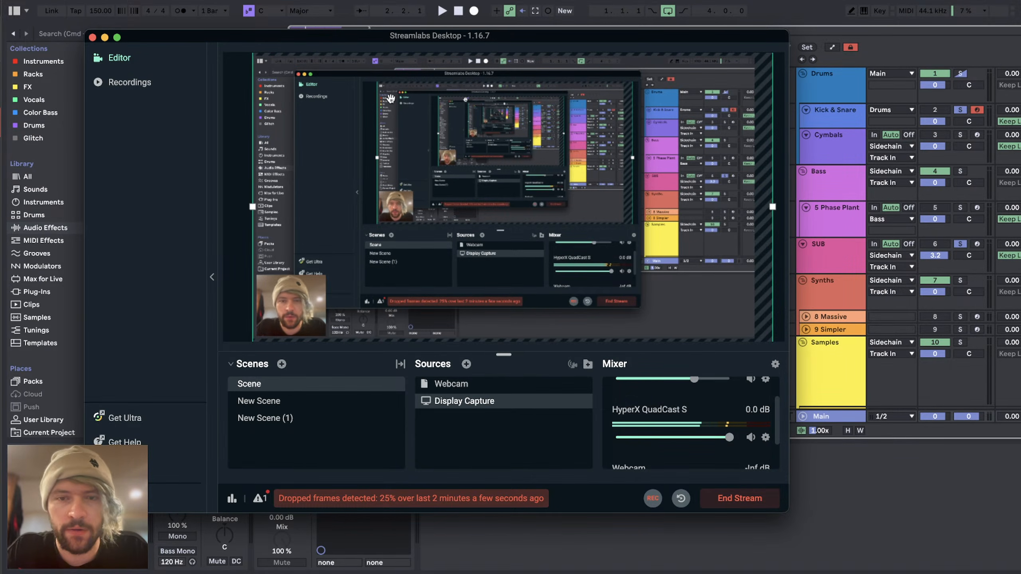
drag(372, 39, 318, 59)
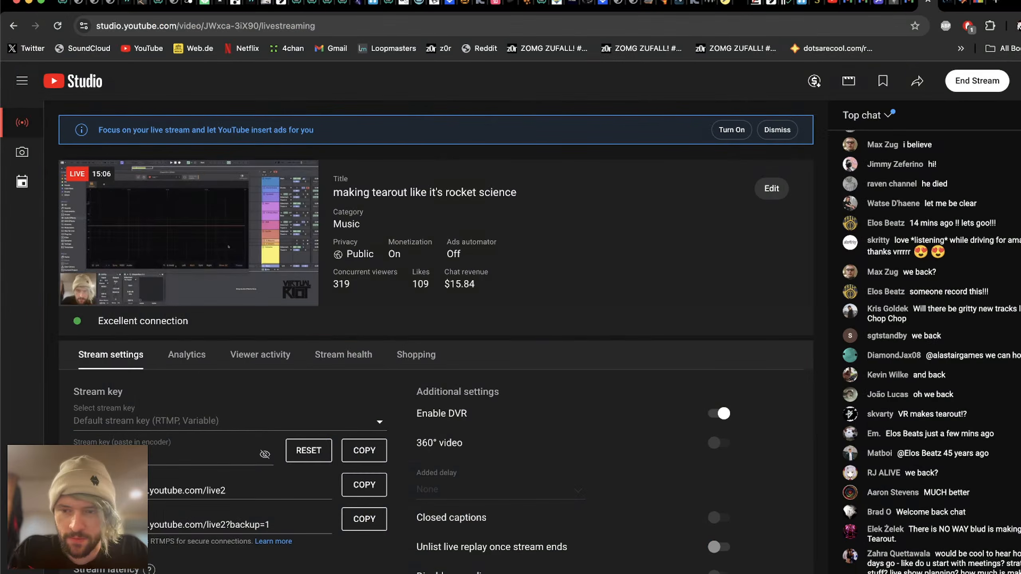
Step: Return to Ableton Live and play the loop on Main's ShaperBox 3 oscilloscope
key(super+Tab)
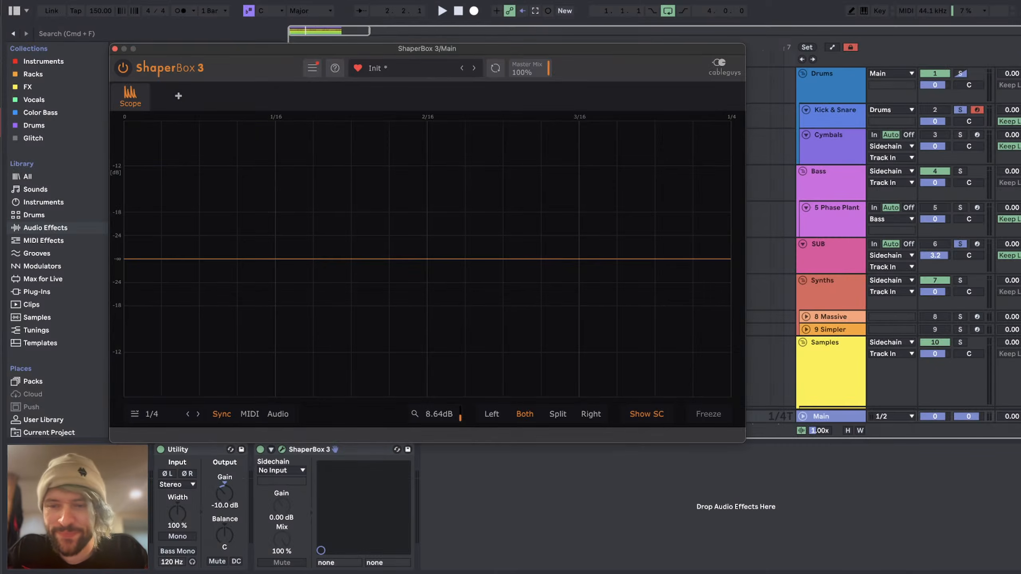
key(super+Tab)
key(super+Tab)
key(space)
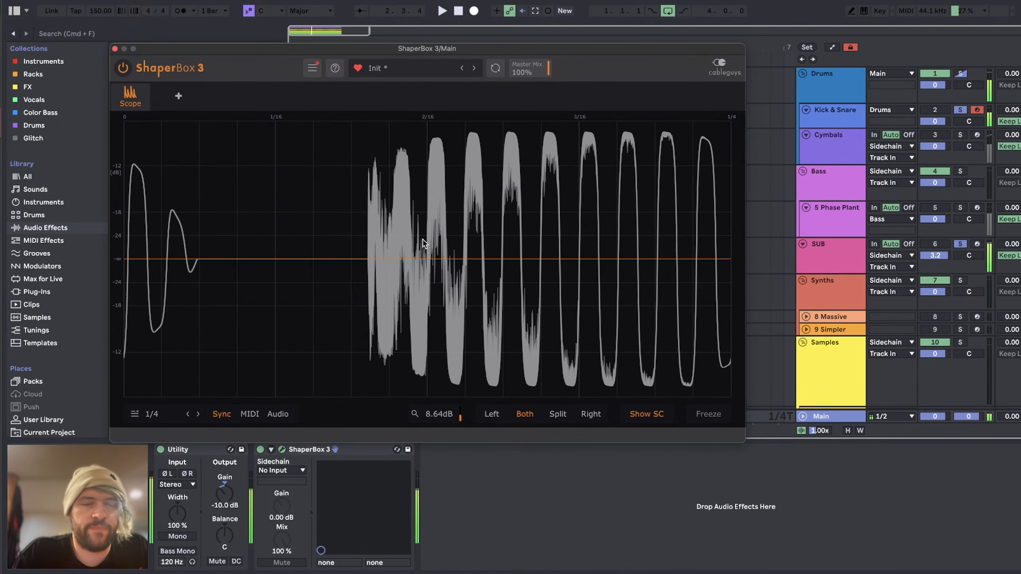
key(space)
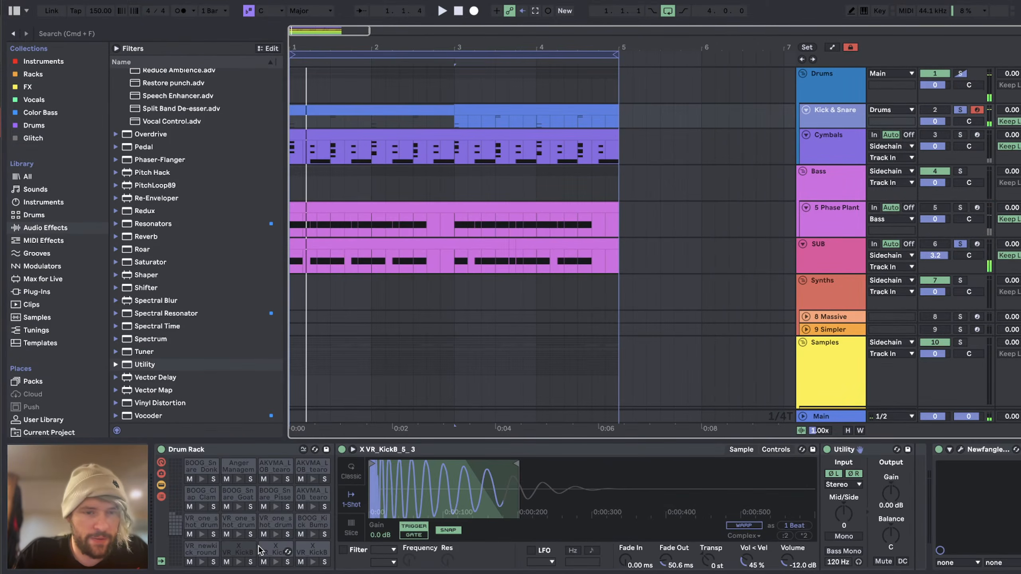
Step: Set the X VR_KickB pad's volume to -11.0 dB and show the BOOG_Kick_Bump pad's sample
click(235, 550)
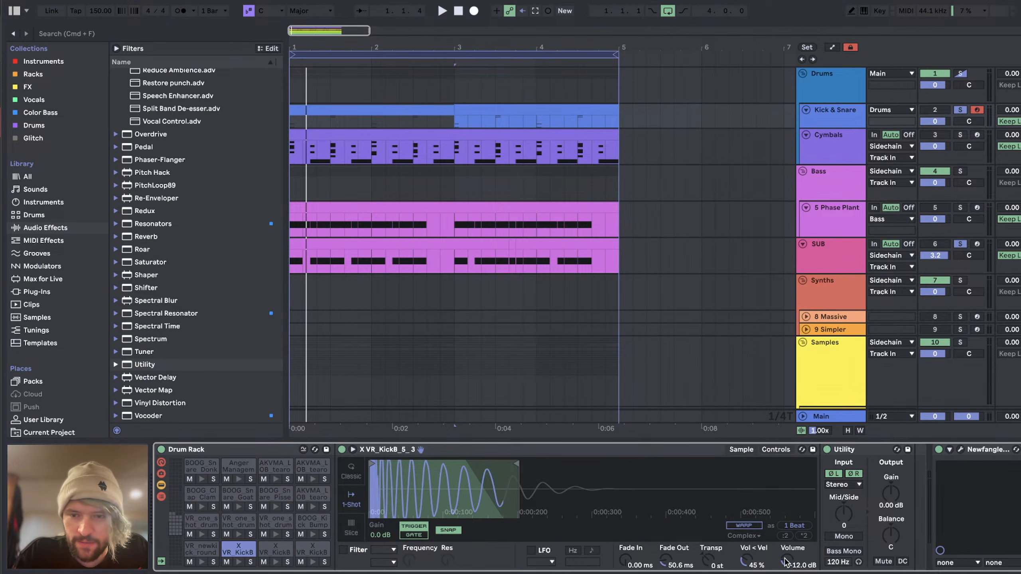
drag(785, 562, 786, 558)
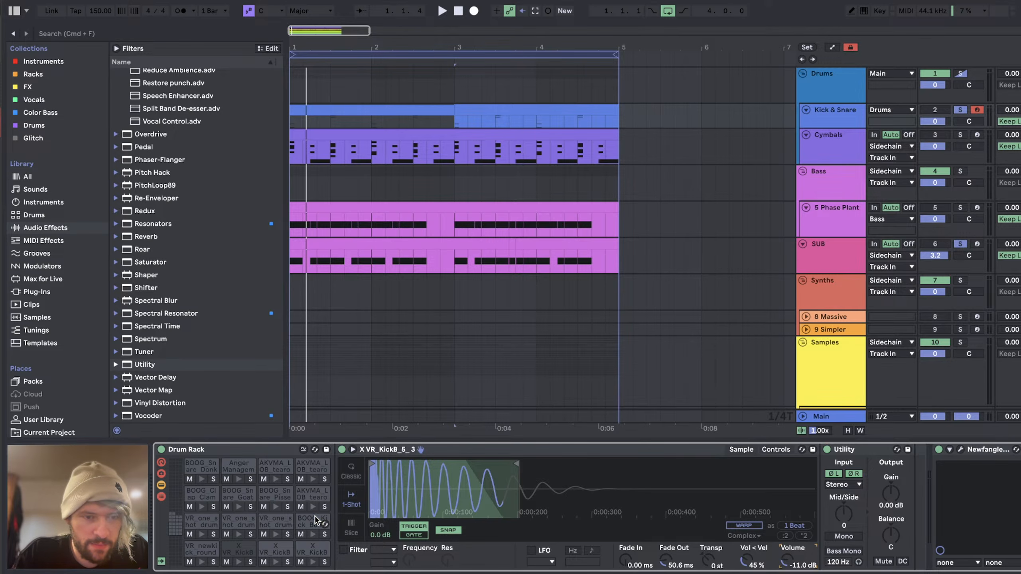
click(316, 521)
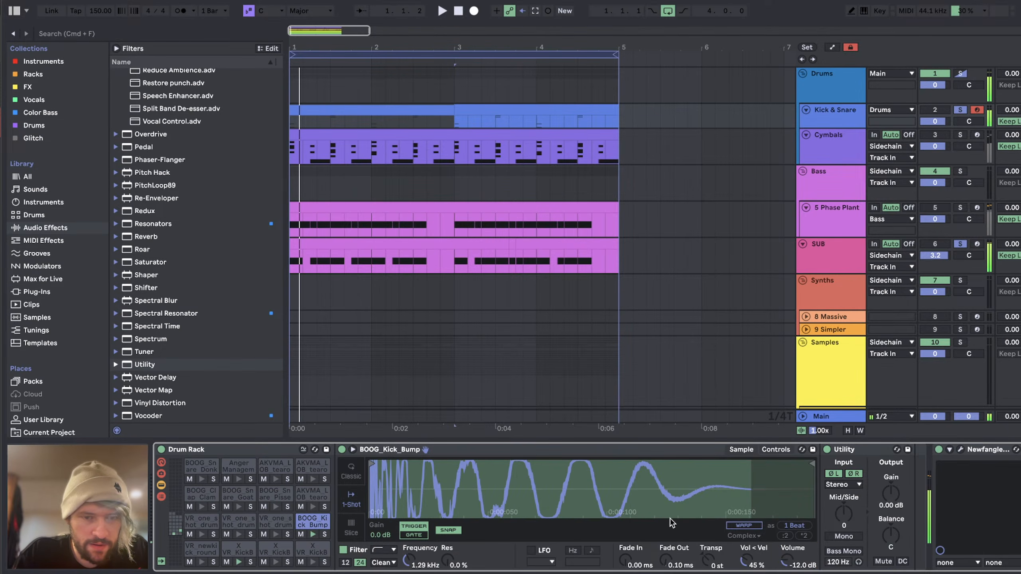
Step: Replay the loop on Main's ShaperBox 3 oscilloscope and close its window
click(849, 414)
key(space)
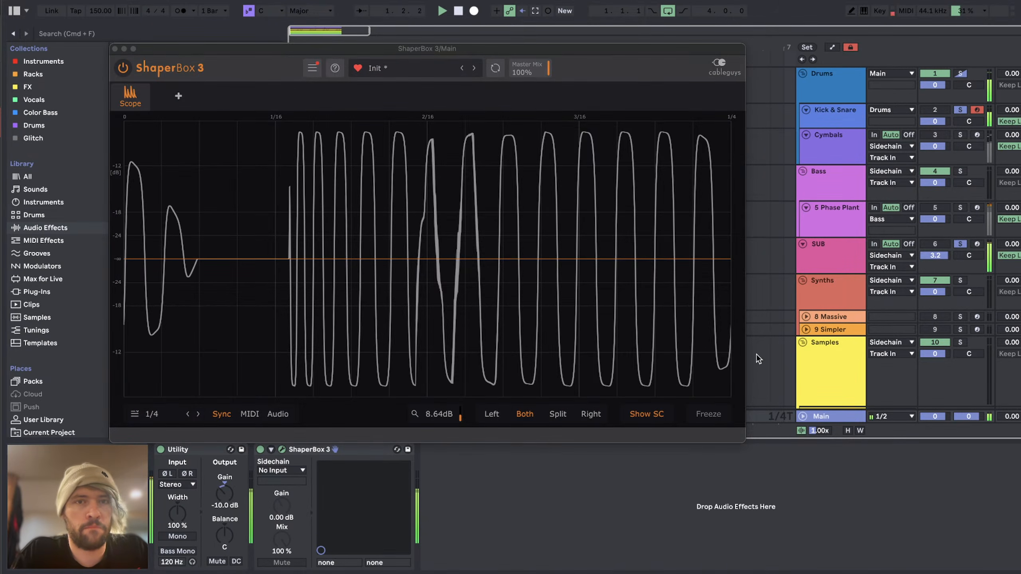
key(space)
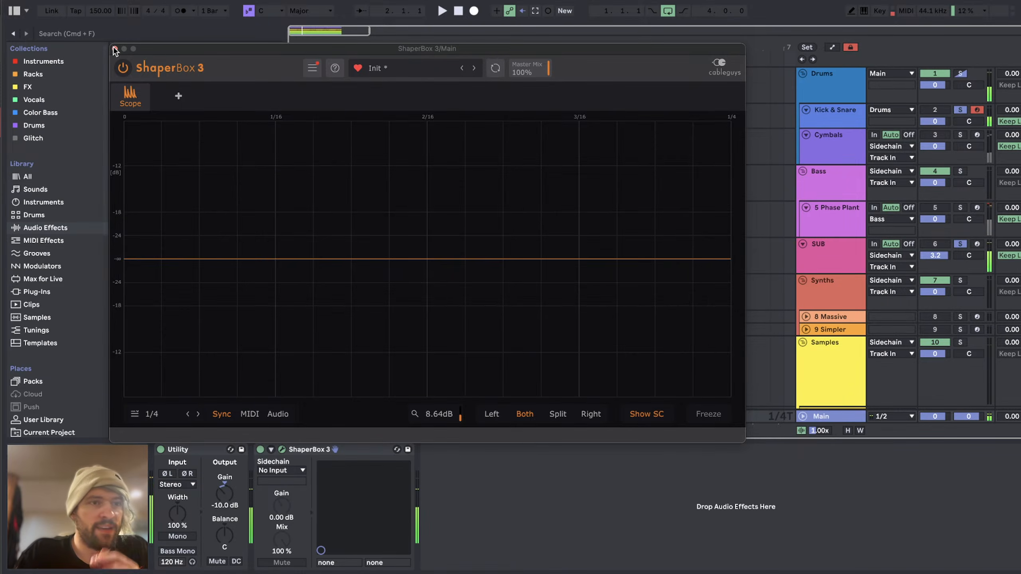
click(115, 49)
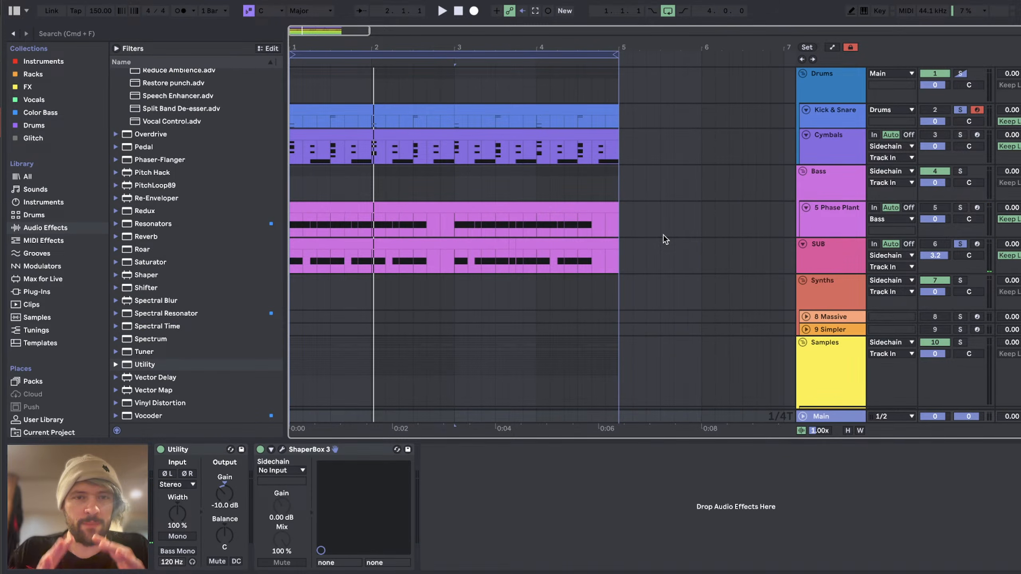
Step: Take Kick & Snare and SUB out of solo and open the SUB track's Serum
click(961, 111)
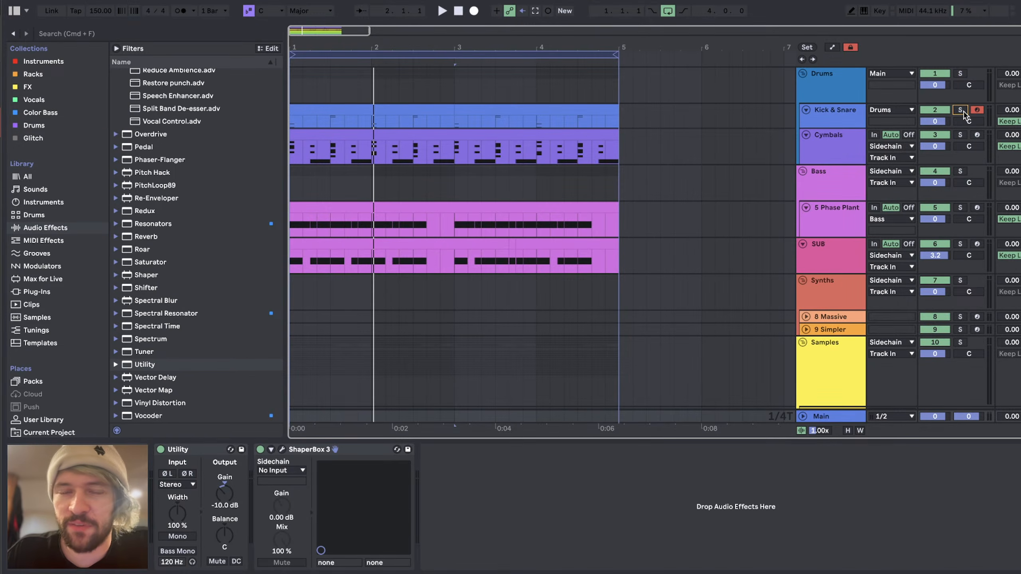
click(835, 261)
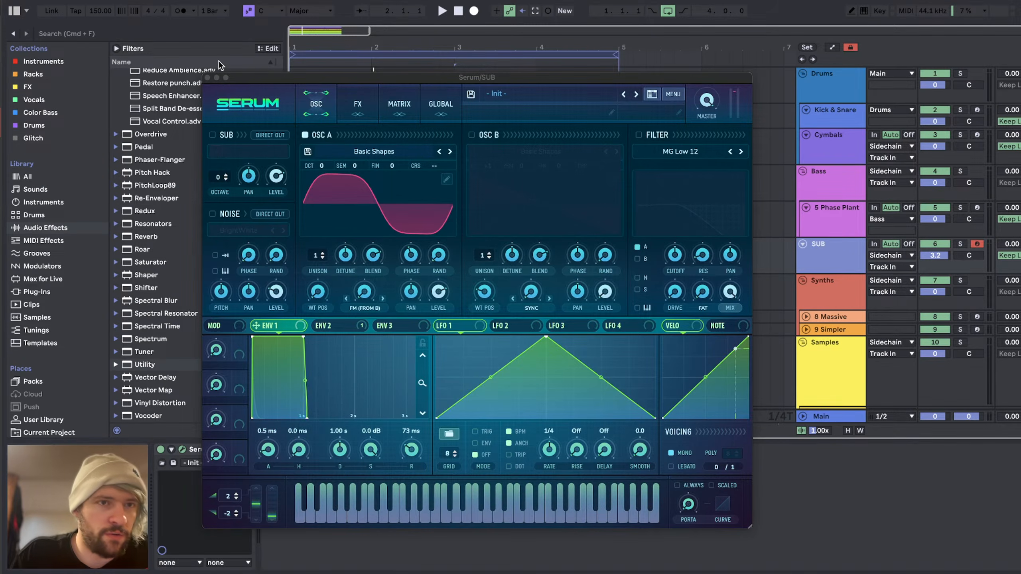
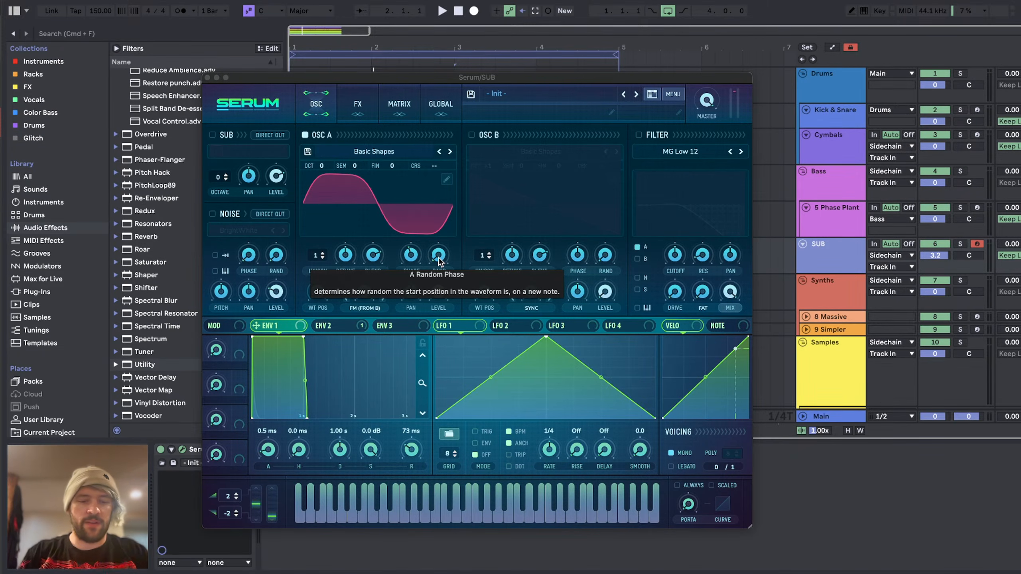
Step: Check the live chat on the YouTube Studio stream page and return to Ableton Live
key(super+Tab)
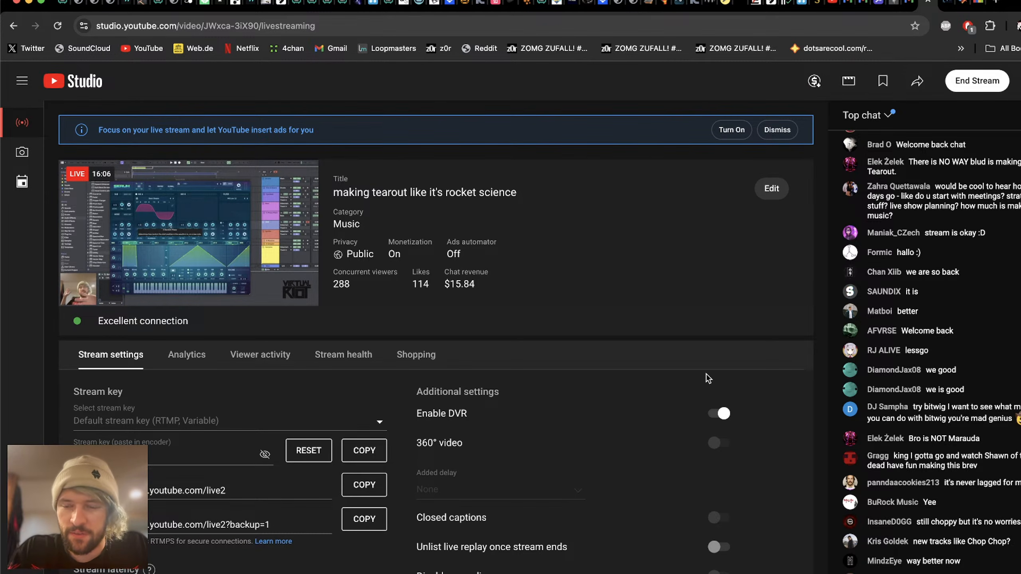
key(super+Tab)
key(super+Tab)
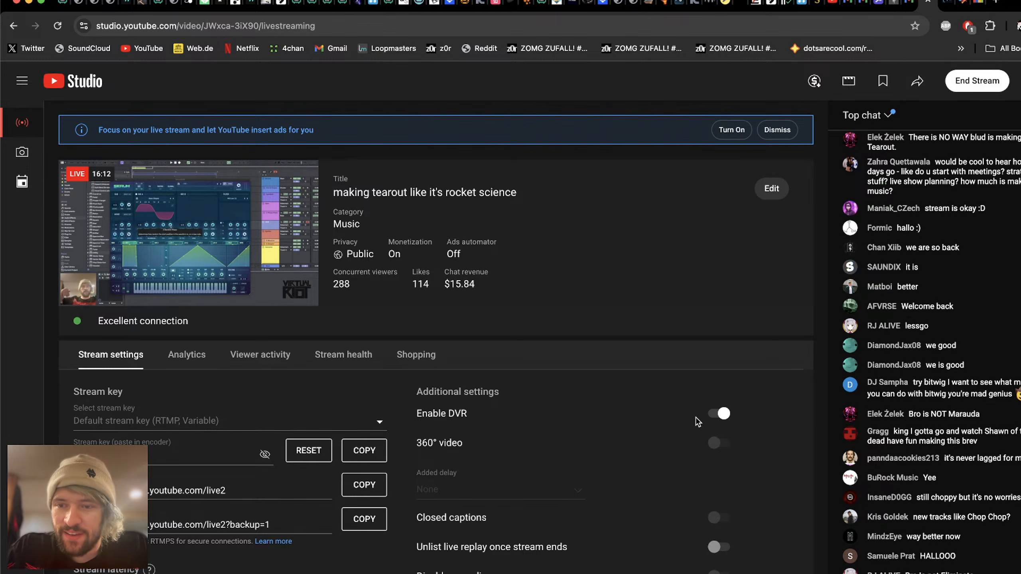
key(super+Tab)
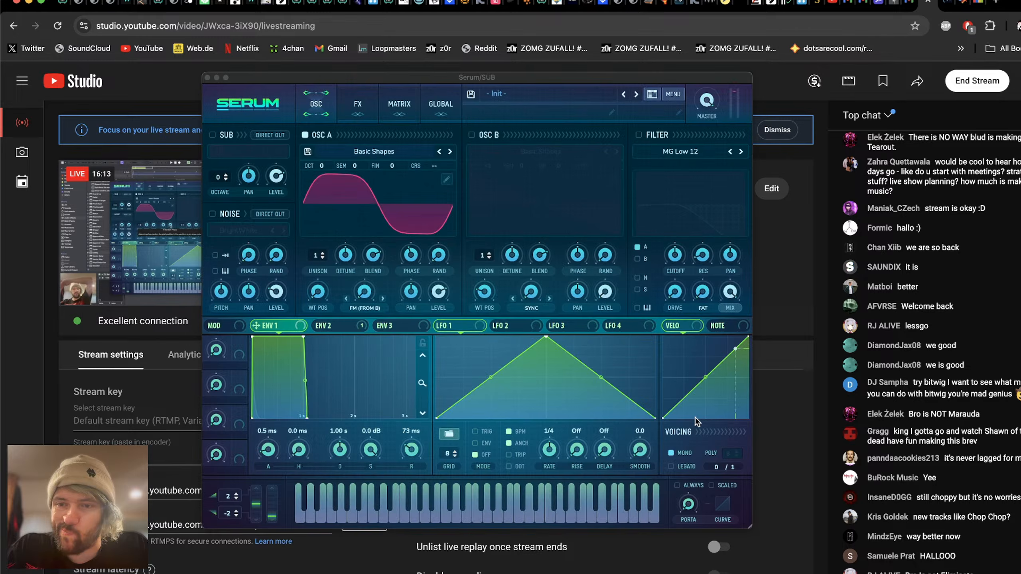
Step: Hide the Serum window and play the loop with the 5 Phase Plant track soloed
key(super+alt+p)
scroll(396, 212, up, 3)
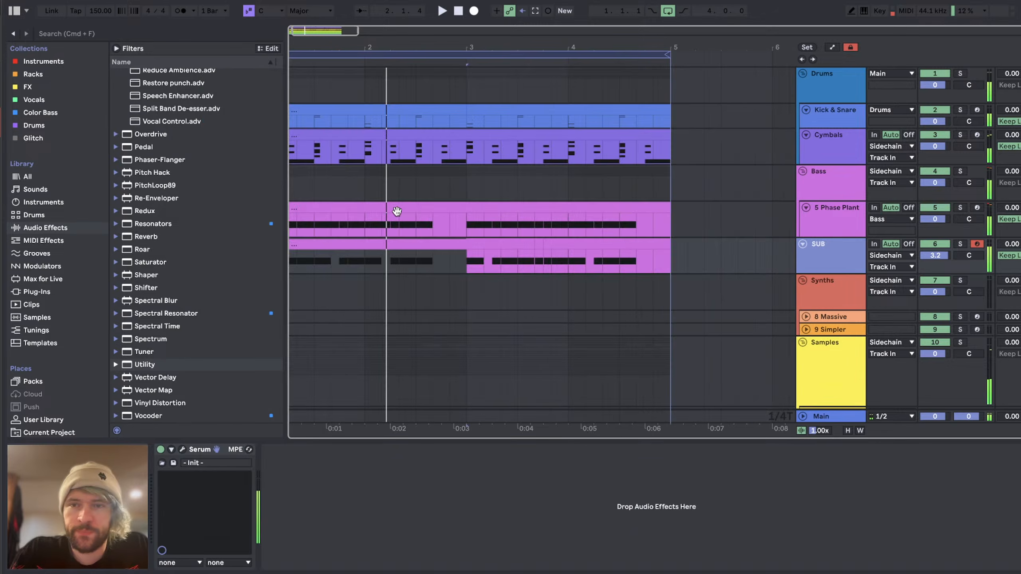
key(space)
click(837, 195)
click(960, 197)
key(space)
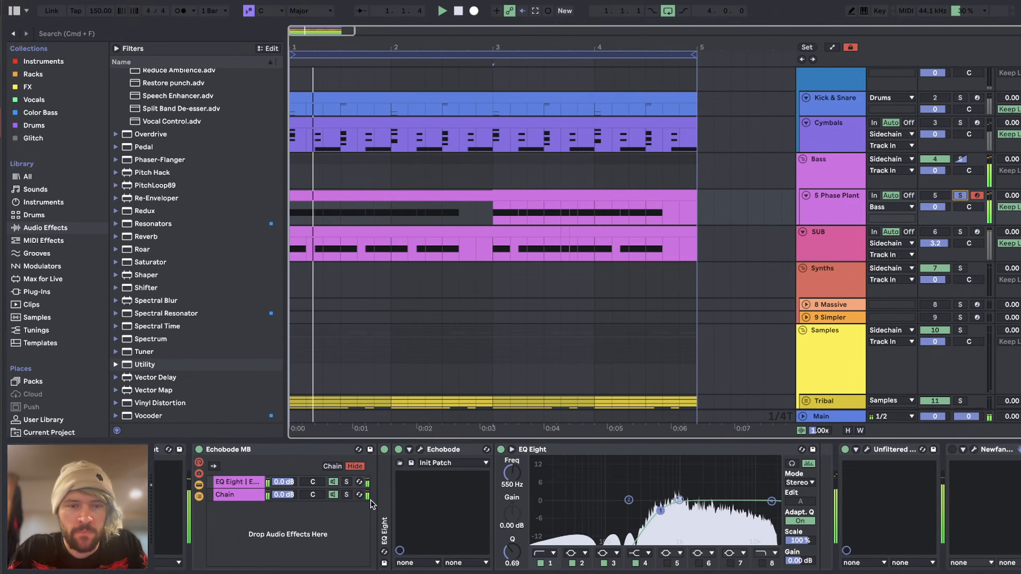
Step: Compare the 5 Phase Plant loop with the Echobode MB rack off and on, and select the rack's second chain
scroll(354, 518, right, 7)
scroll(355, 518, left, 6)
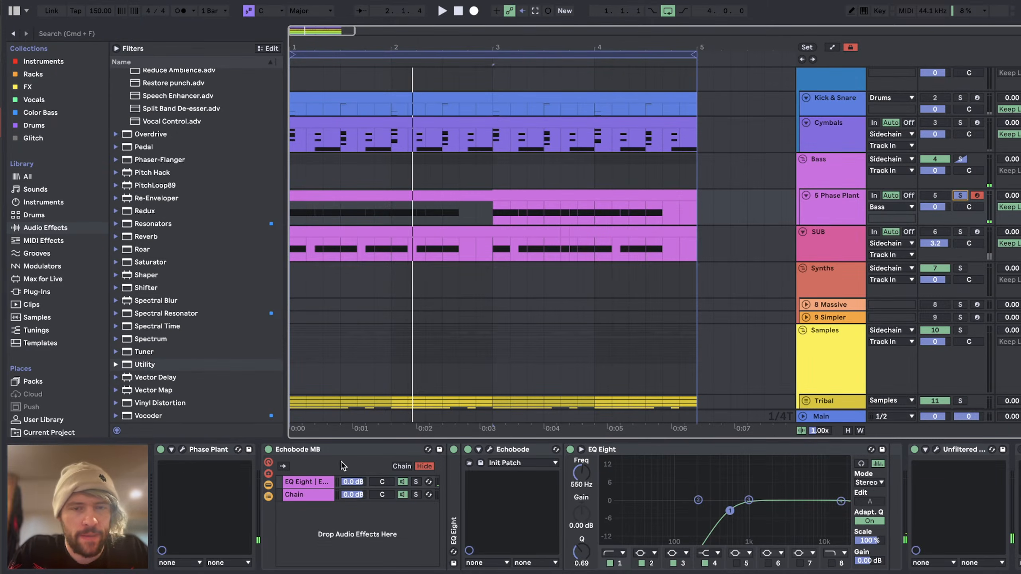
click(268, 450)
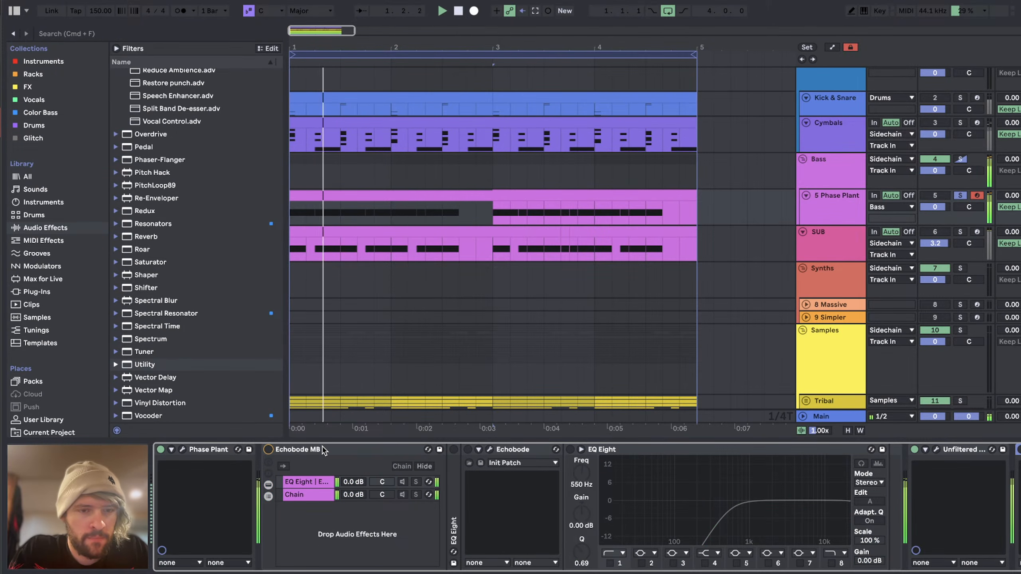
click(268, 450)
key(space)
key(space)
click(305, 496)
key(space)
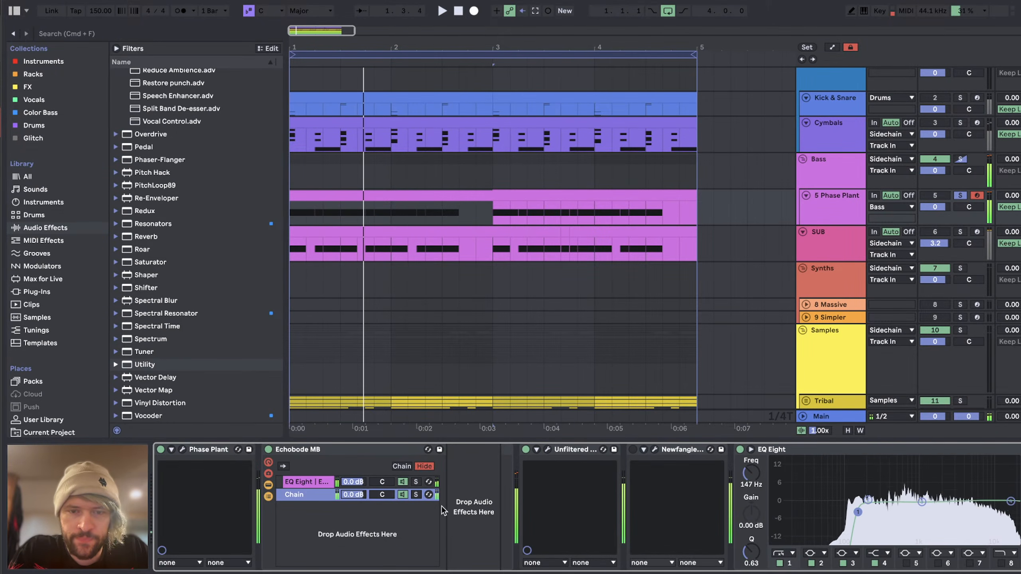
Step: Open SpecOps on the 5 Phase Plant track and lower its Smear and Compress amounts to 0.0% during playback
scroll(504, 506, right, 4)
click(401, 450)
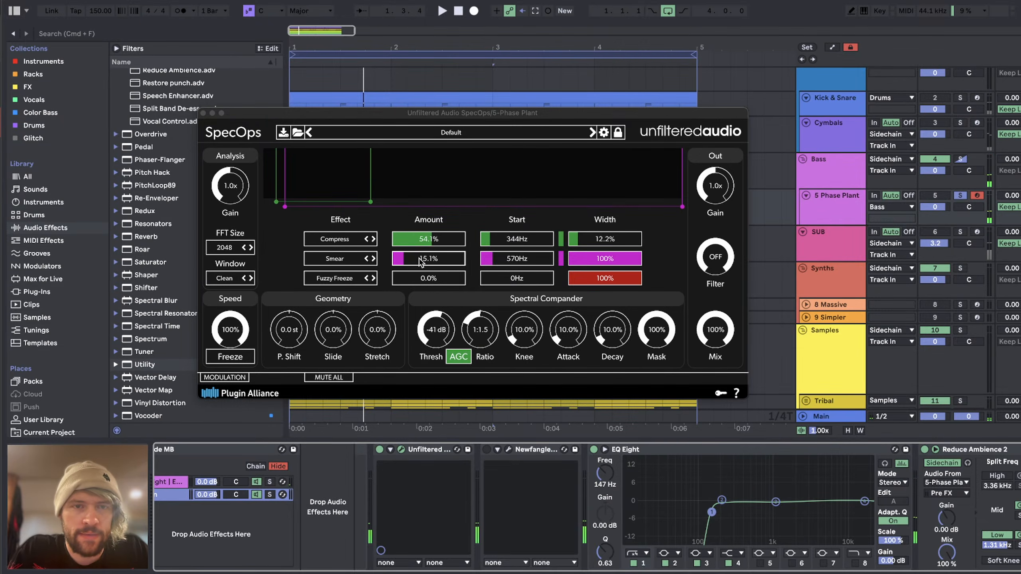
click(408, 259)
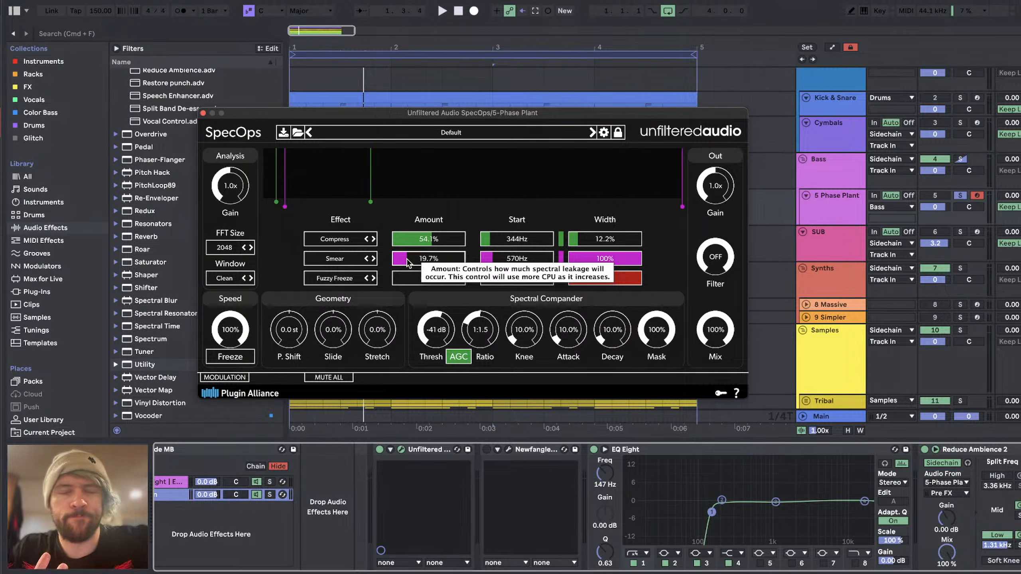
click(408, 262)
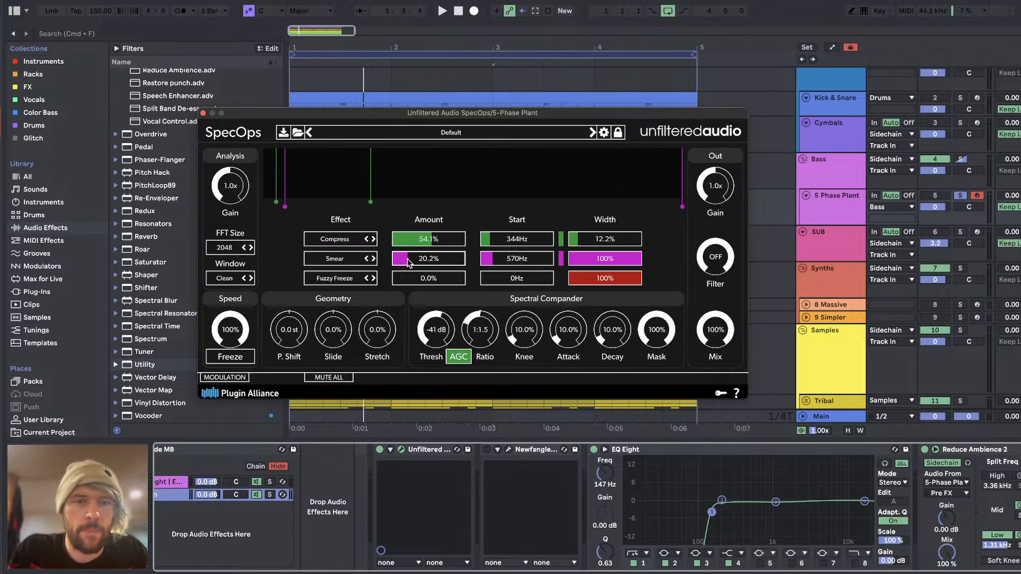
key(space)
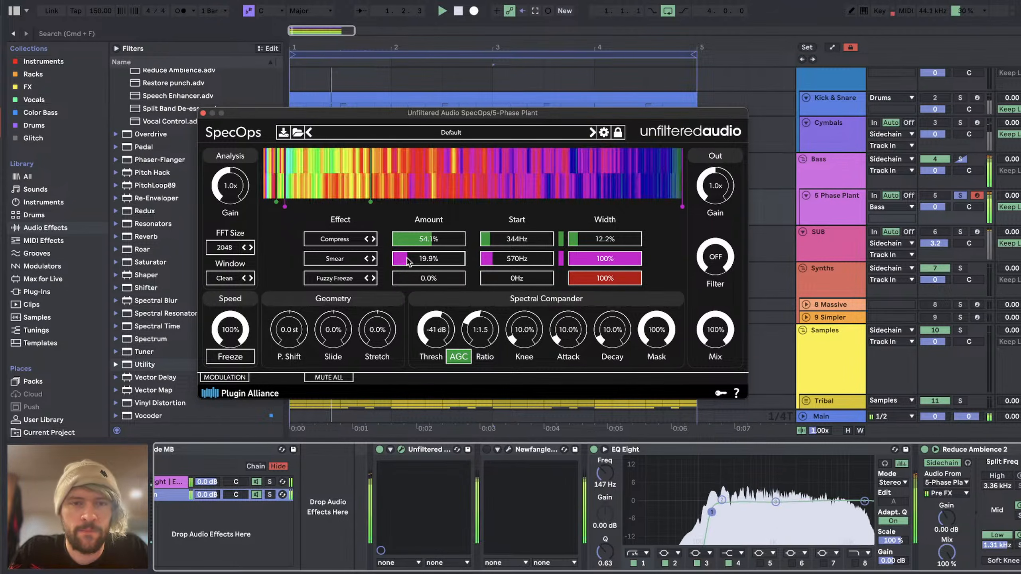
mouse_move(408, 262)
mouse_down()
mouse_move(380, 259)
mouse_move(390, 239)
mouse_up()
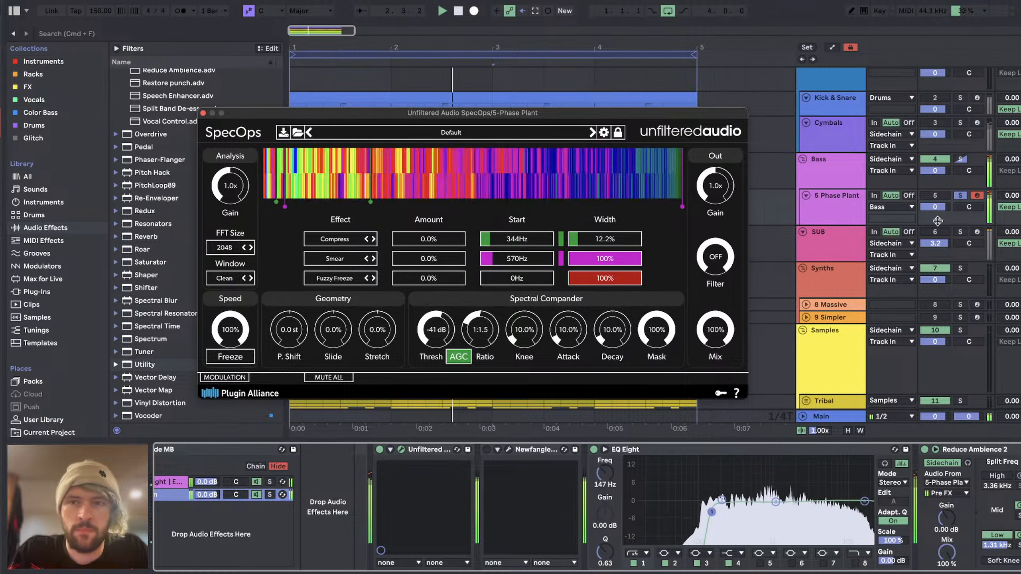
Step: With 5 Phase Plant taken out of solo, set SpecOps' Compress amount to 26.9% and close its window
click(960, 195)
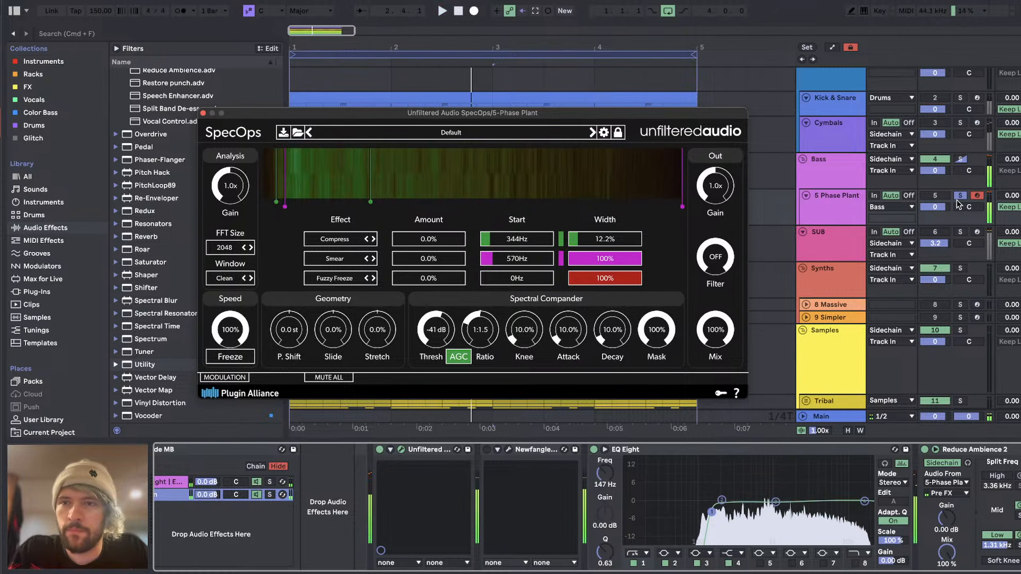
click(422, 240)
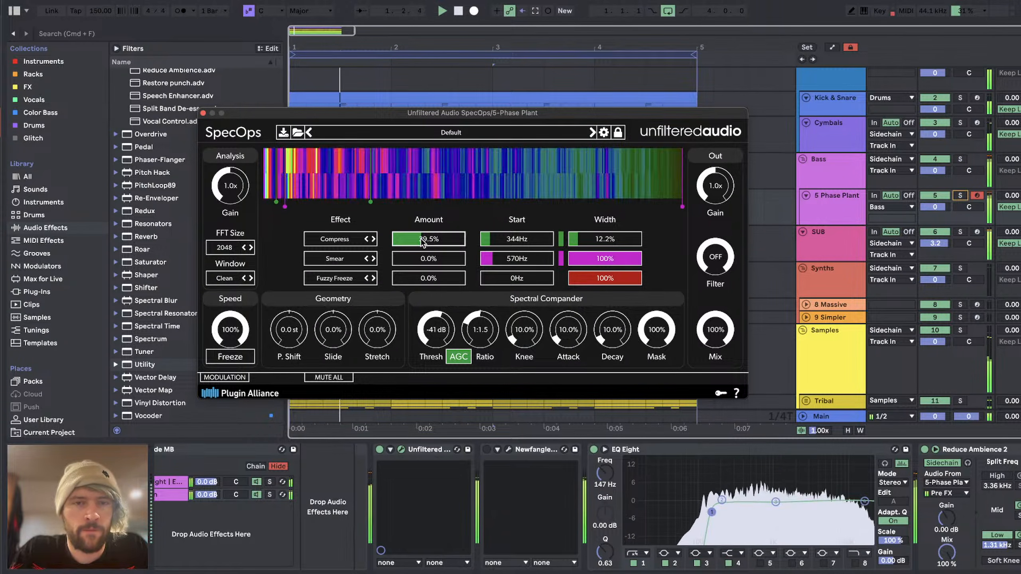
drag(422, 240, 413, 244)
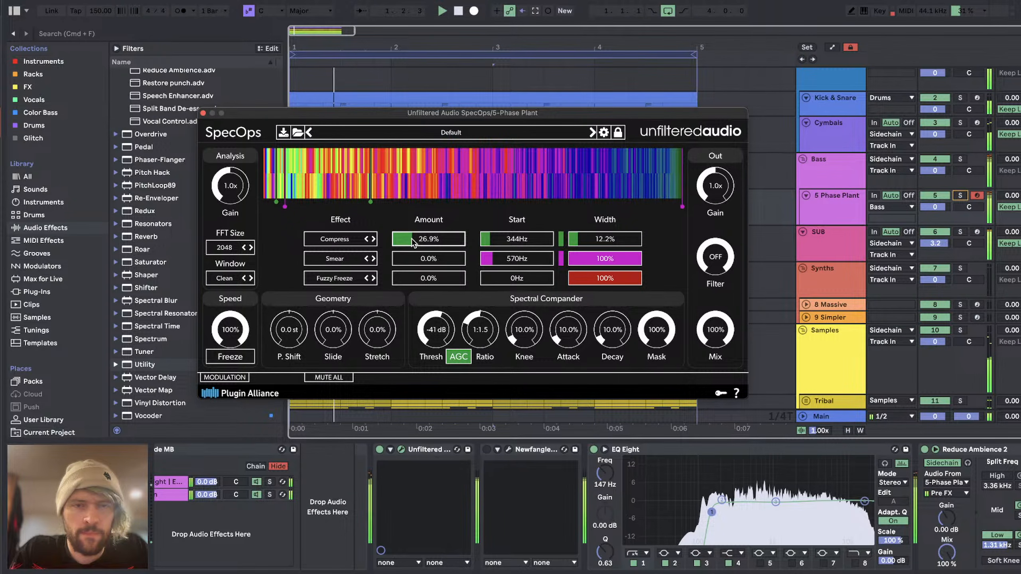
click(203, 113)
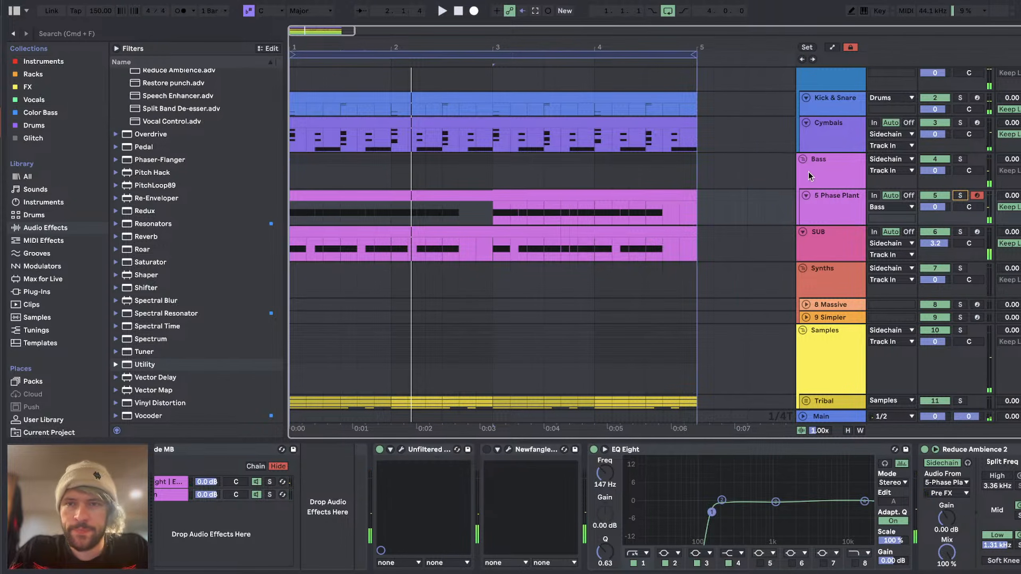
click(822, 207)
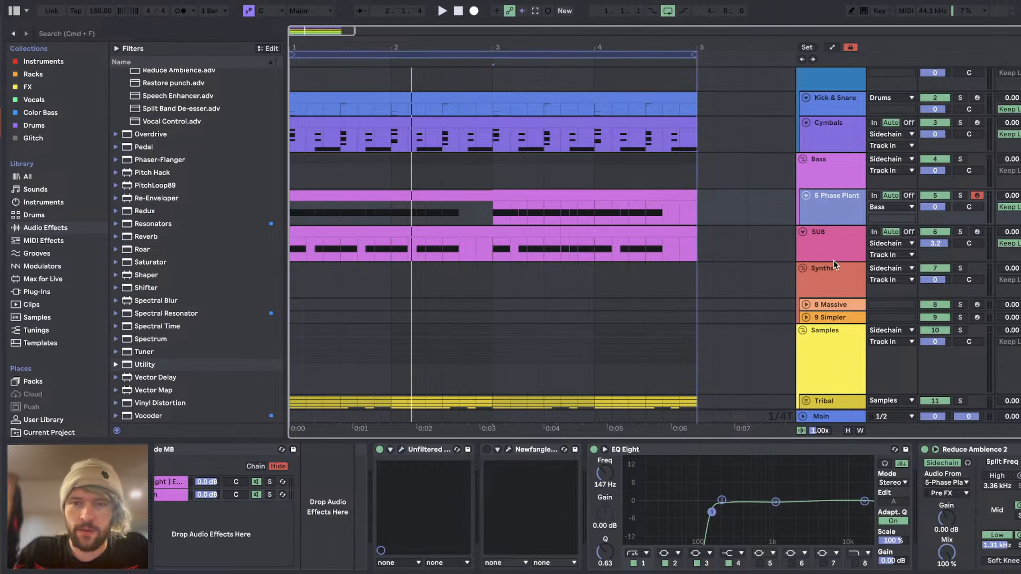
Step: Read the viewers' paid message and chat on the YouTube Studio stream page and return to Ableton Live
key(super+Tab)
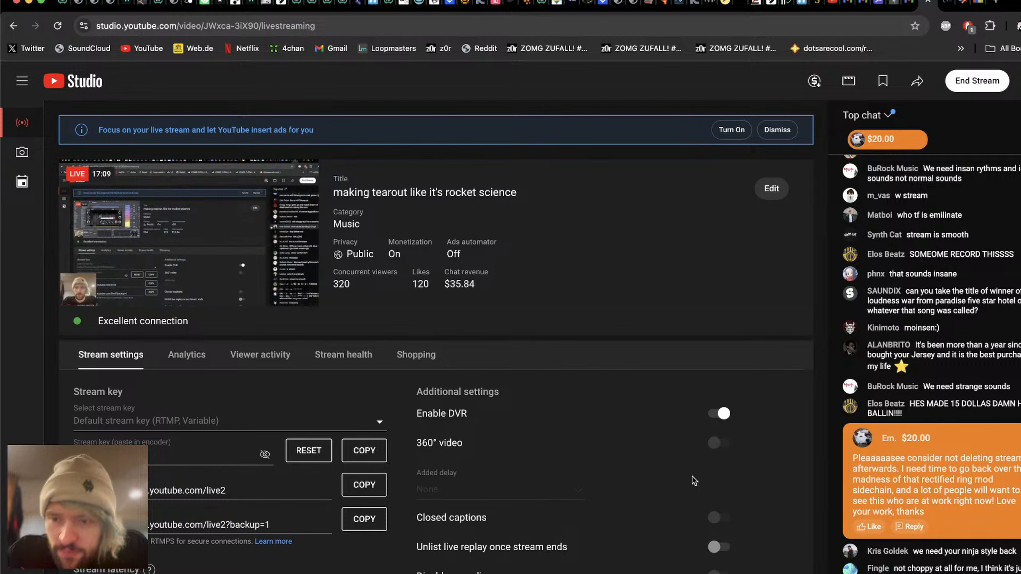
key(super+Tab)
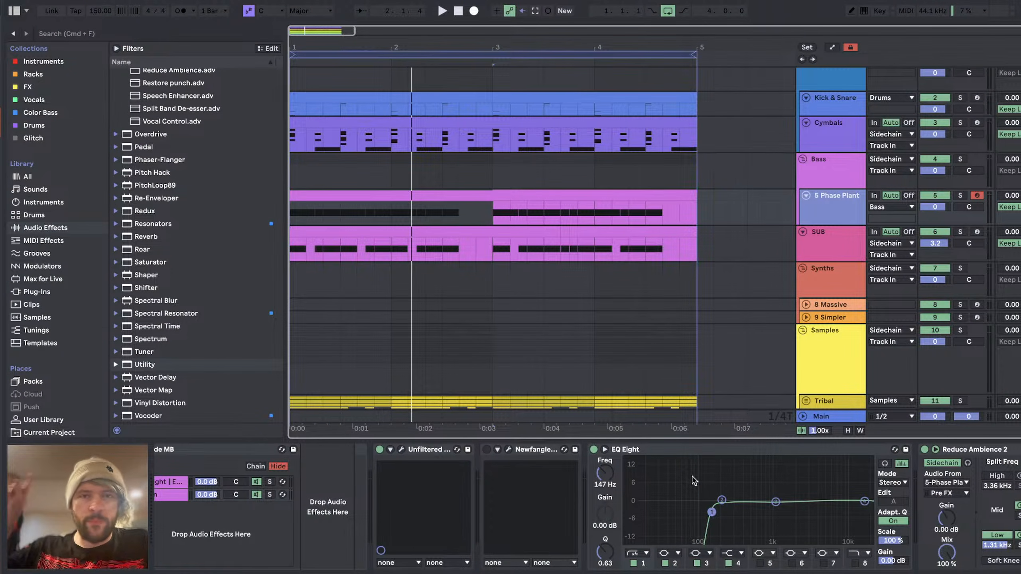
key(super+Tab)
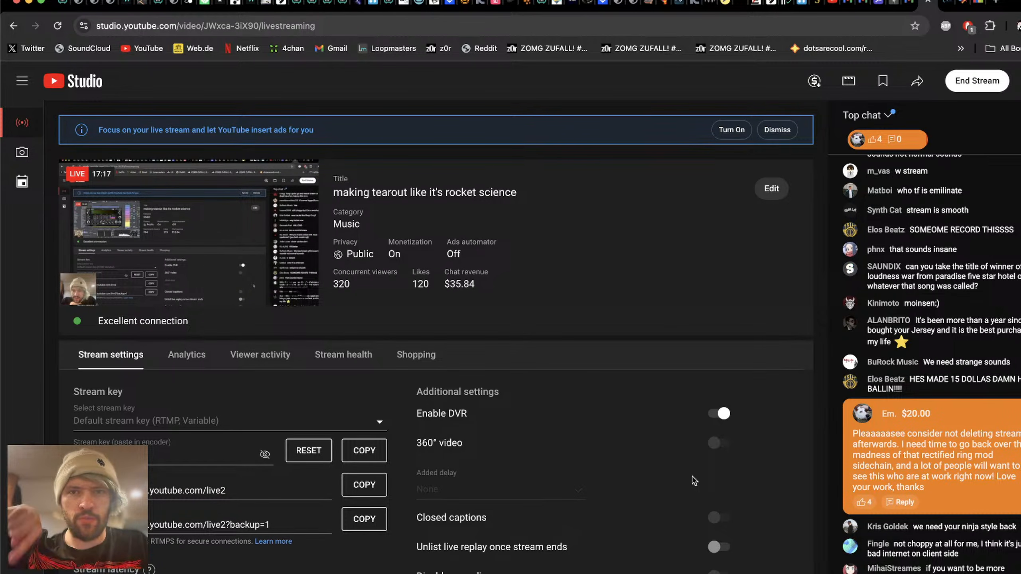
key(super+Tab)
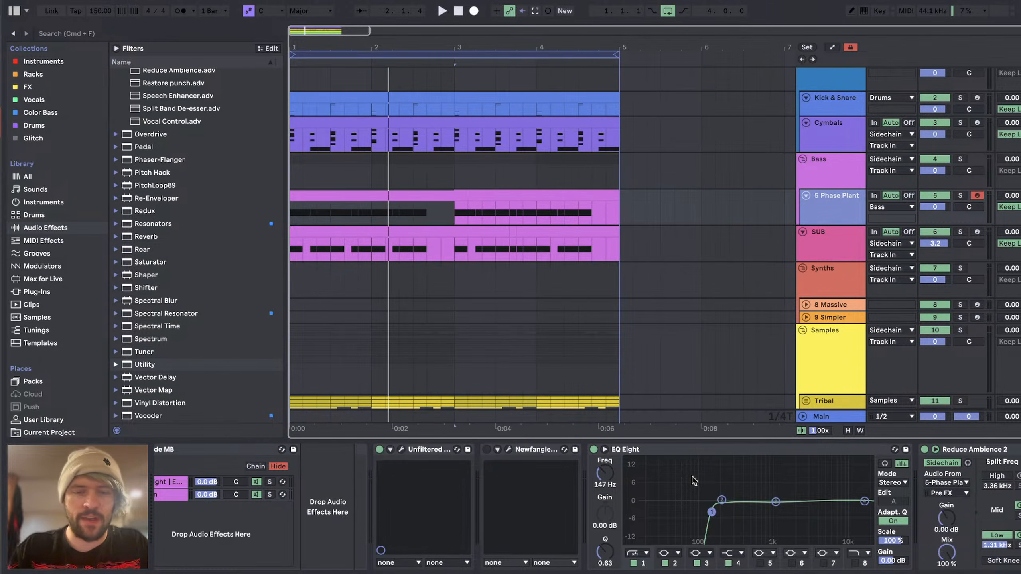
key(super+Tab)
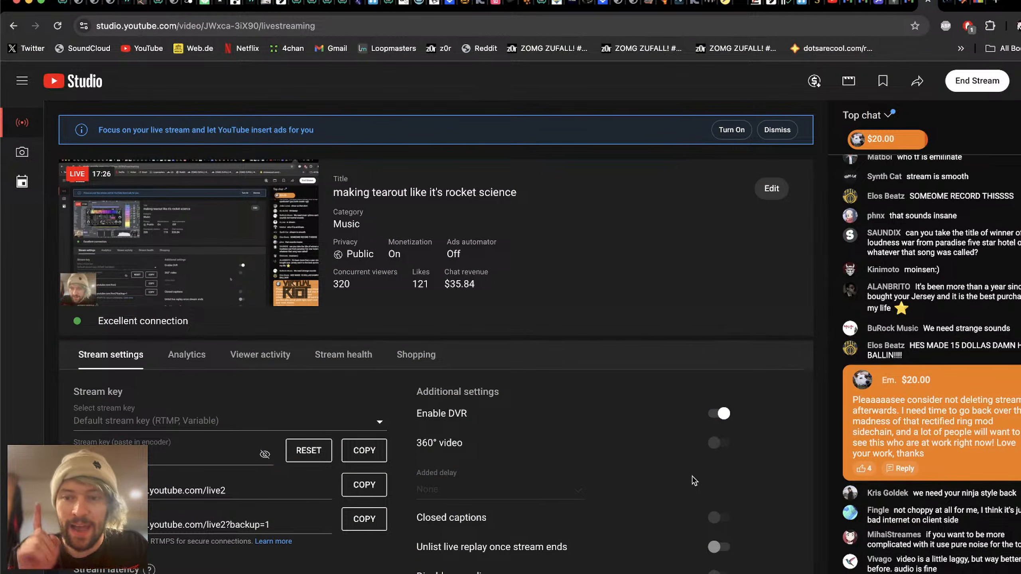
key(super+Tab)
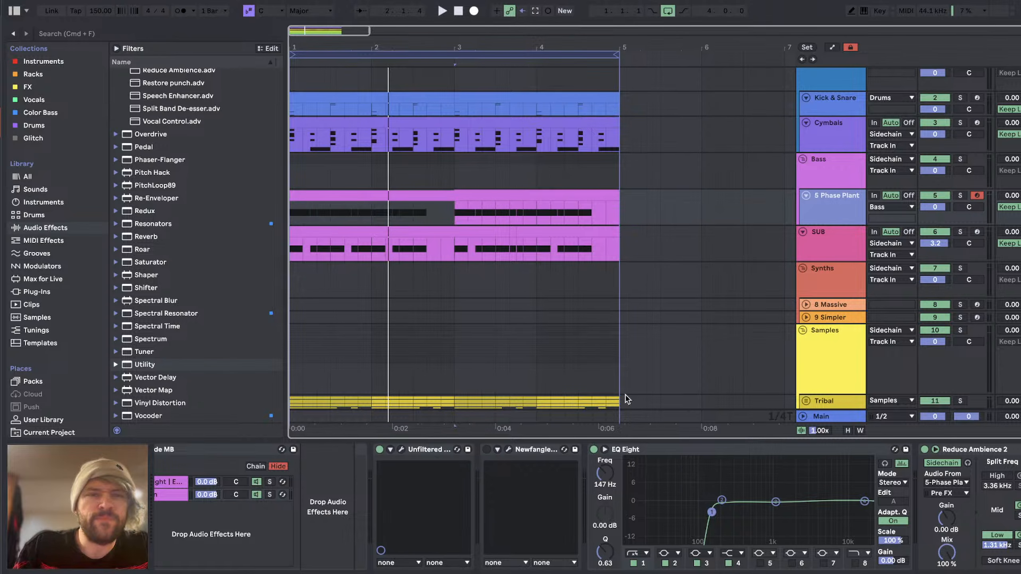
Step: Insert a MIDI track below 5 Phase Plant and load a new Phase Plant on it from the Instruments collection
key(space)
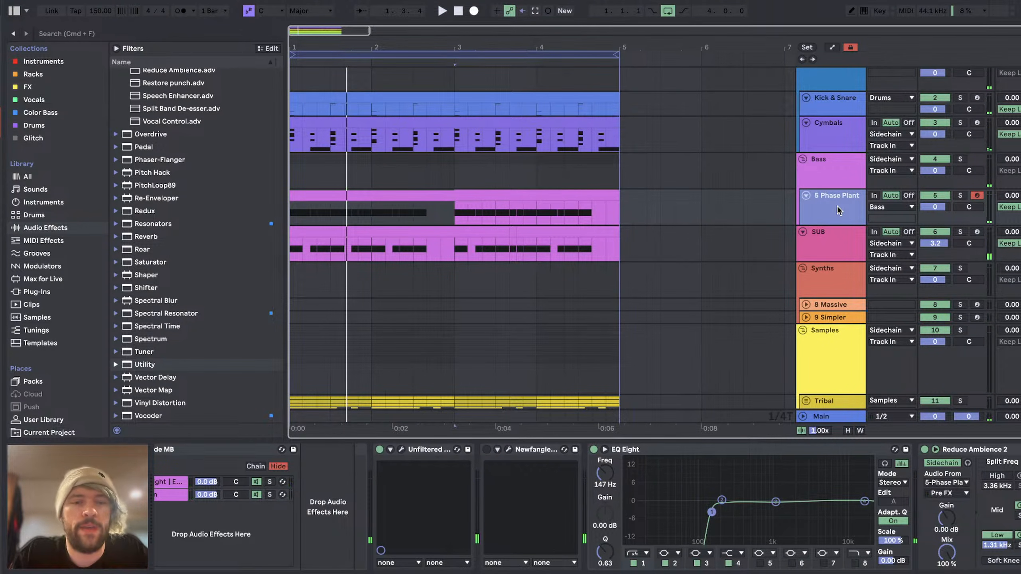
key(super+shift+t)
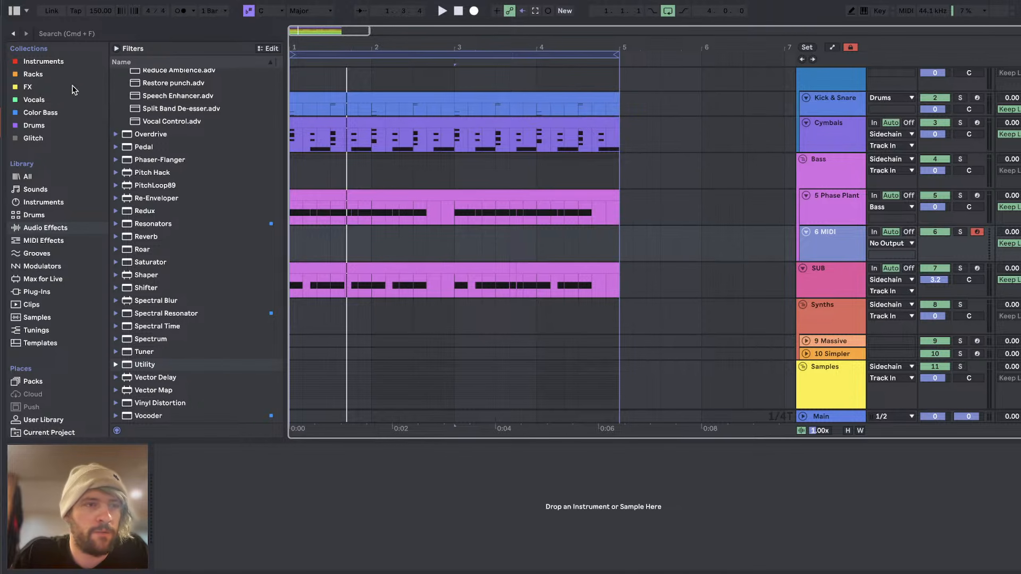
click(46, 60)
scroll(211, 272, down, 2)
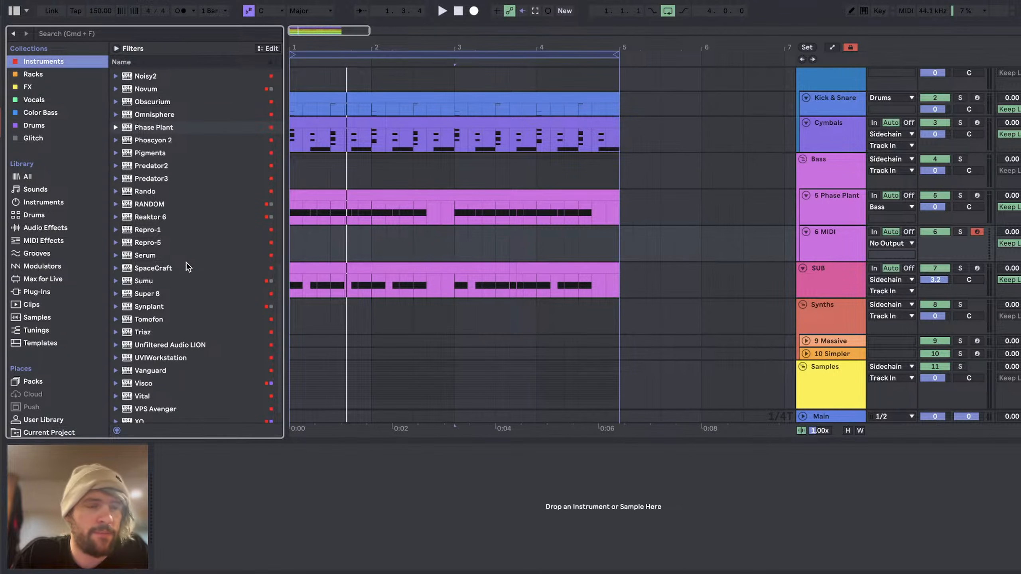
scroll(176, 281, down, 1)
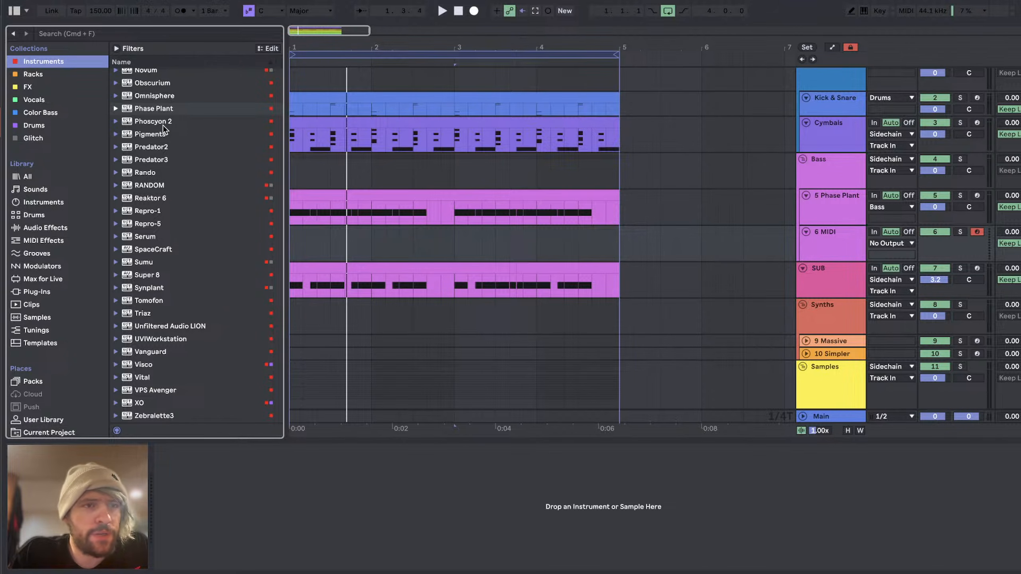
drag(152, 108, 782, 224)
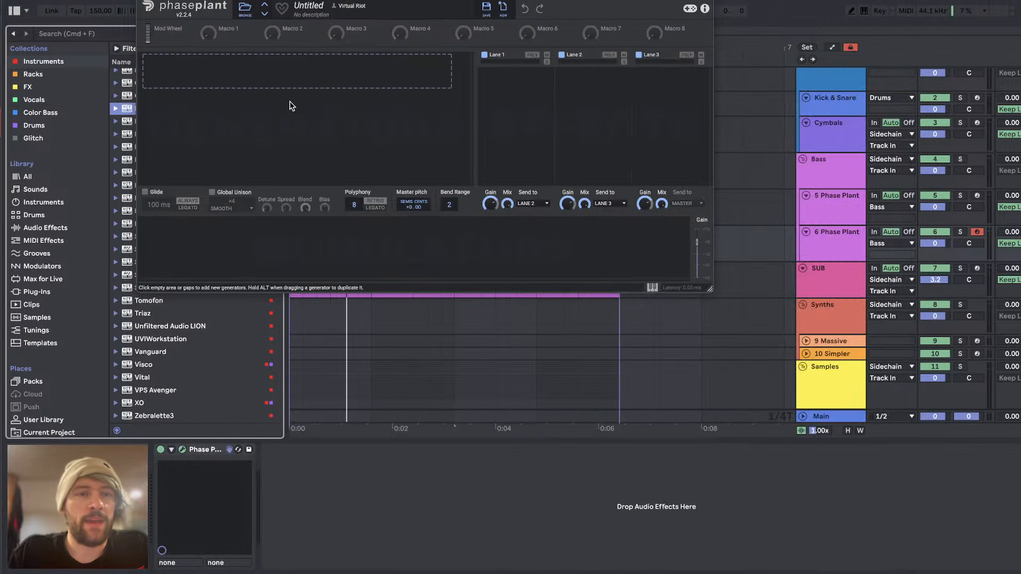
Step: Enlarge the Phase Plant window and add two Wavetable generator groups, removing the second group's envelope
drag(715, 298, 947, 573)
click(384, 119)
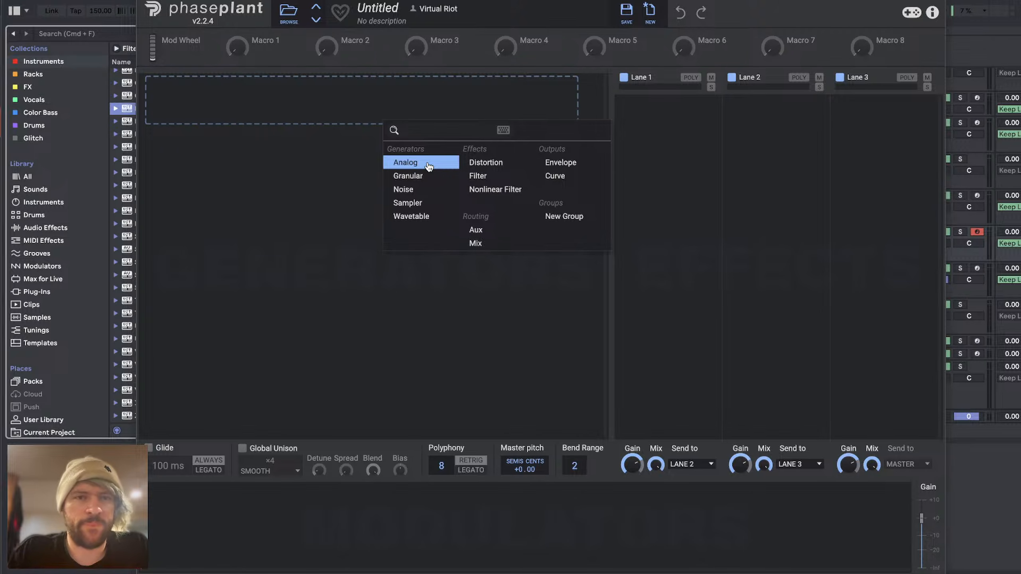
click(419, 216)
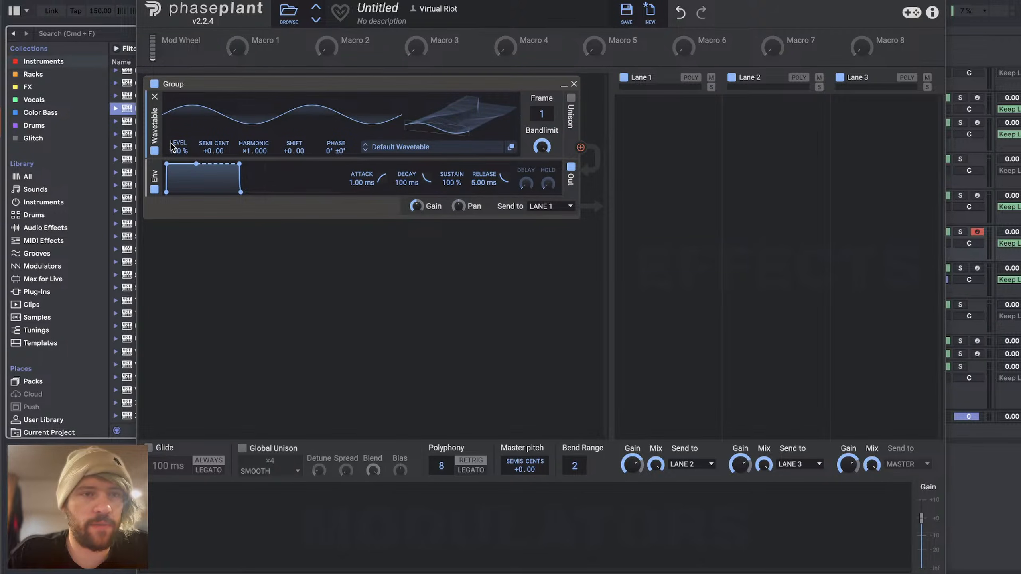
click(334, 266)
click(353, 361)
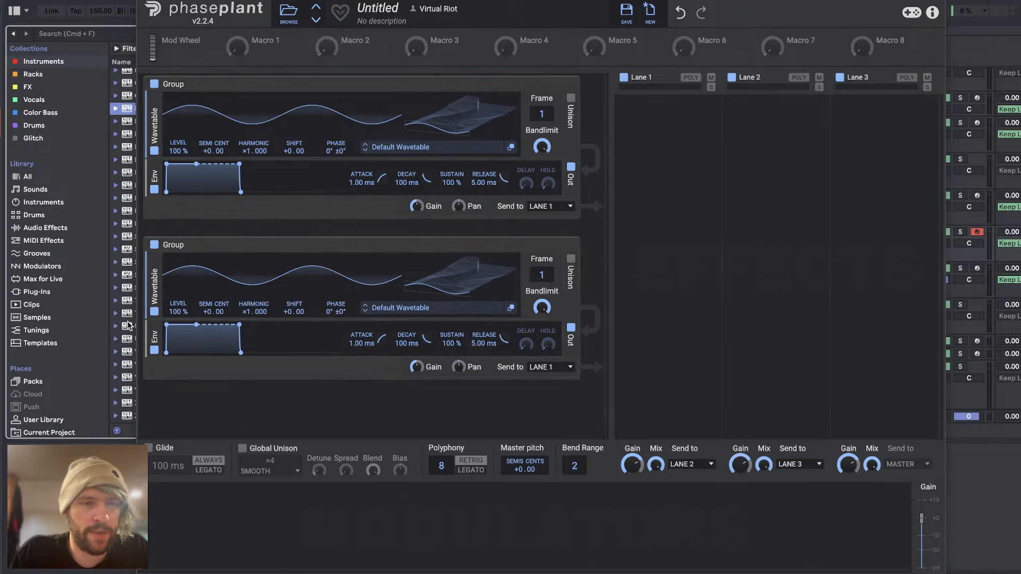
click(154, 325)
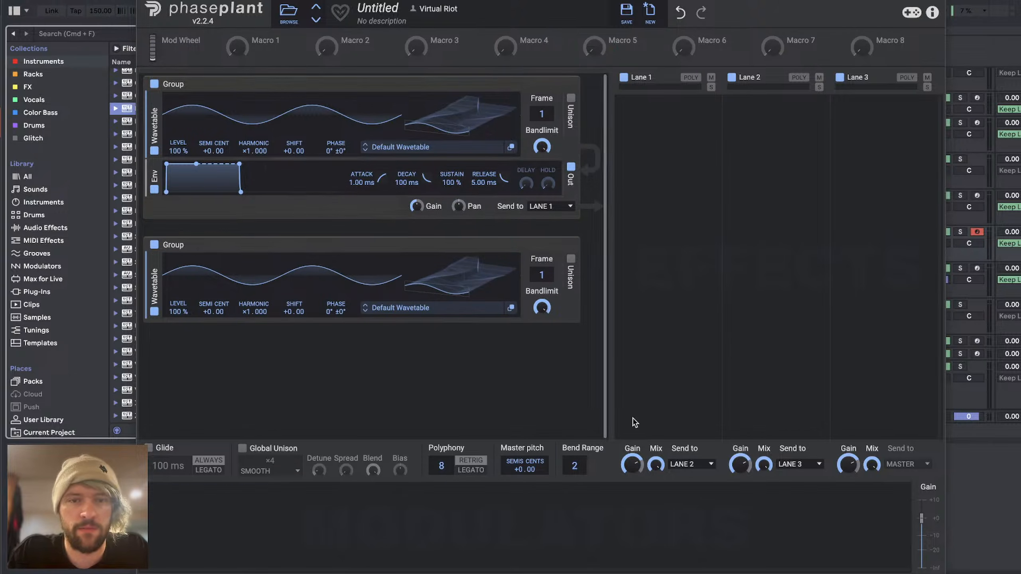
Step: Shrink the Phase Plant window slightly and set the 6 Phase Plant track's volume to 6.0 dB
drag(941, 573, 863, 567)
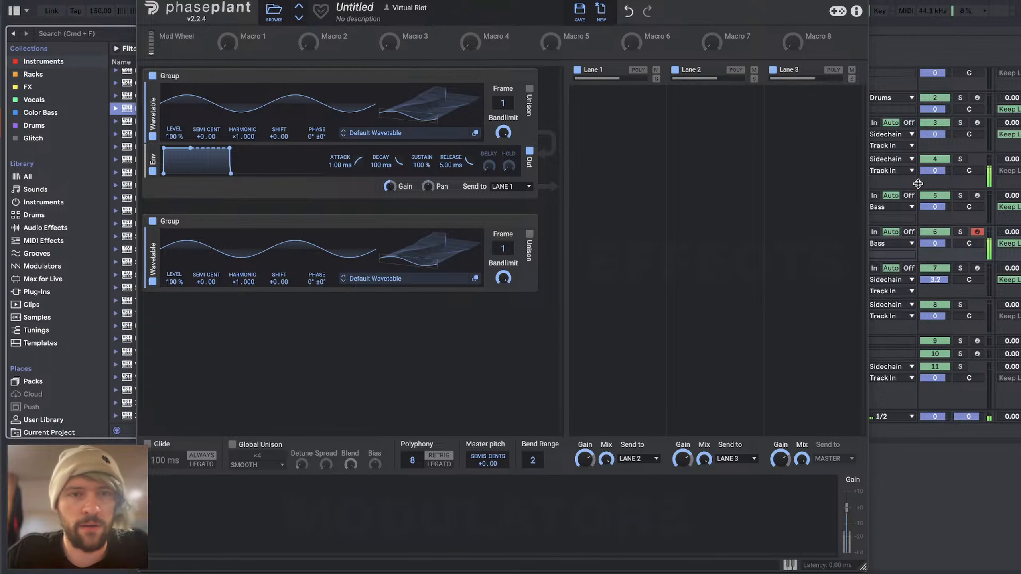
drag(940, 243, 940, 228)
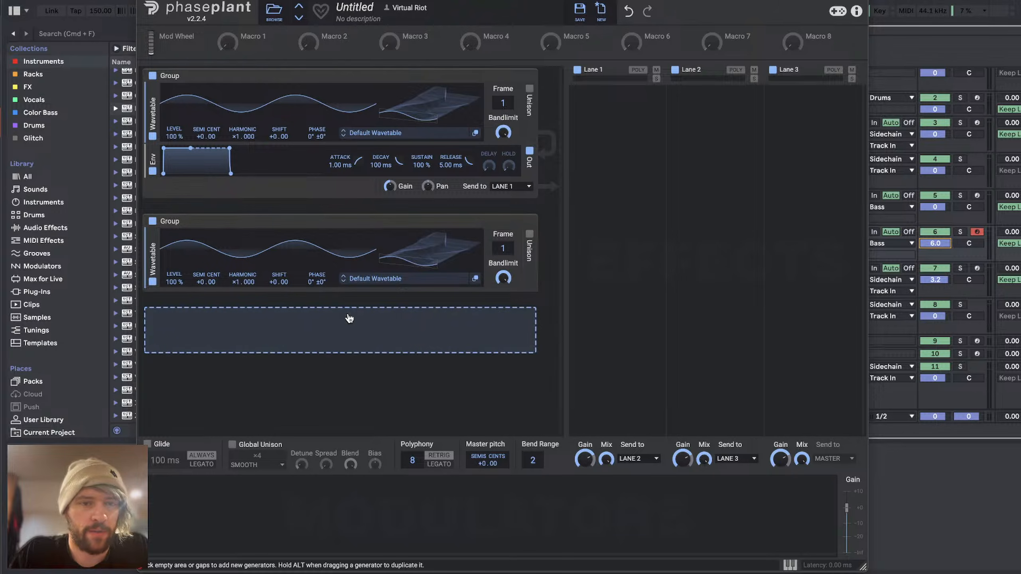
click(349, 318)
click(373, 353)
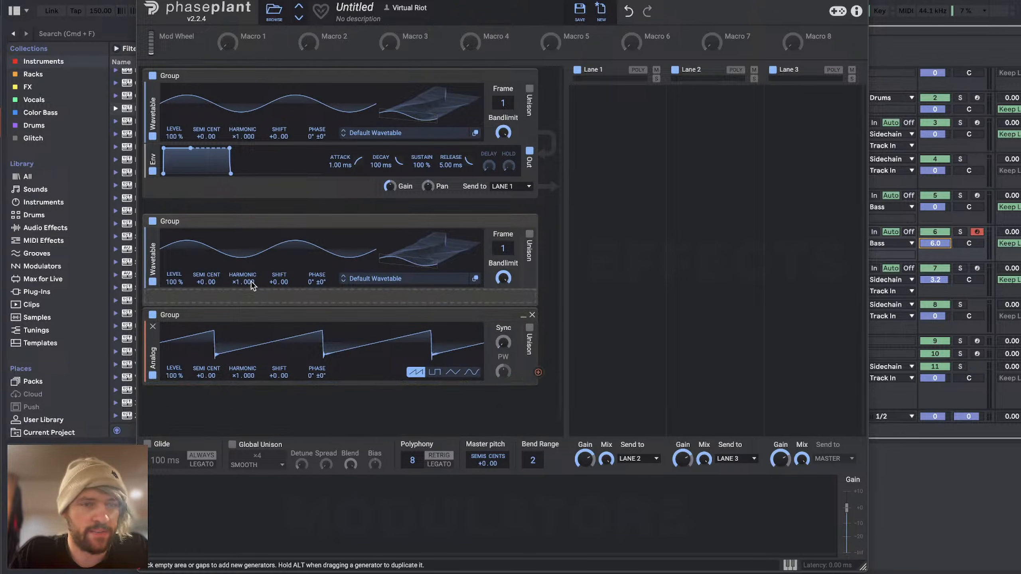
click(533, 315)
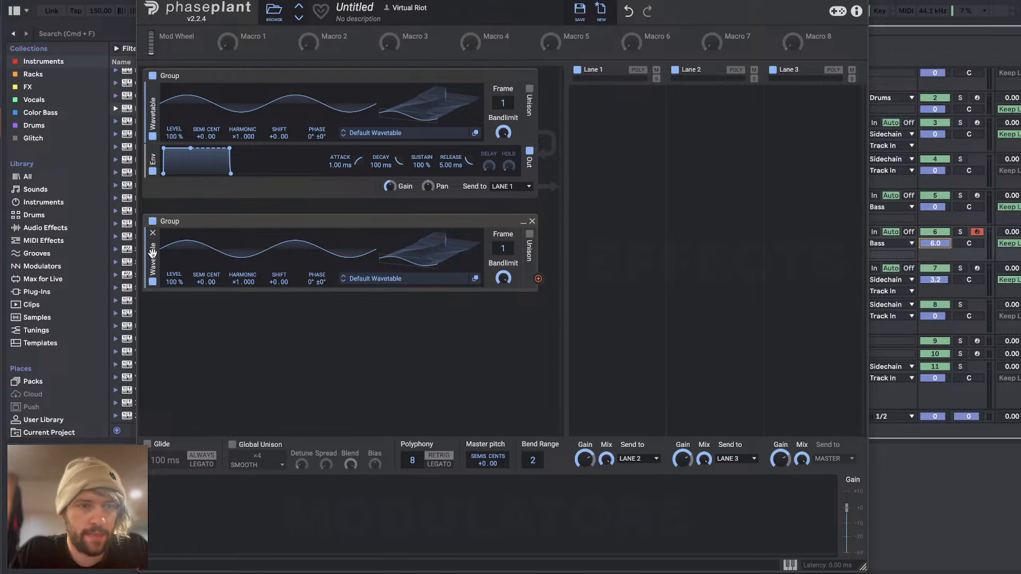
Step: Duplicate the second group's Wavetable twice and route its top oscillator to the first group's phase with about 110° of modulation
drag(153, 253, 160, 279)
drag(157, 316, 154, 348)
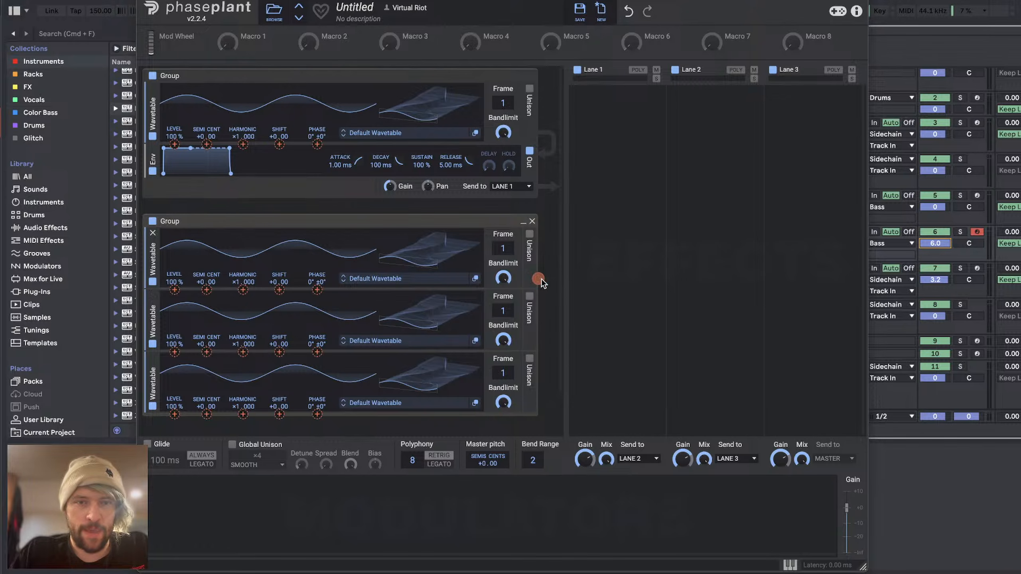
drag(538, 278, 317, 145)
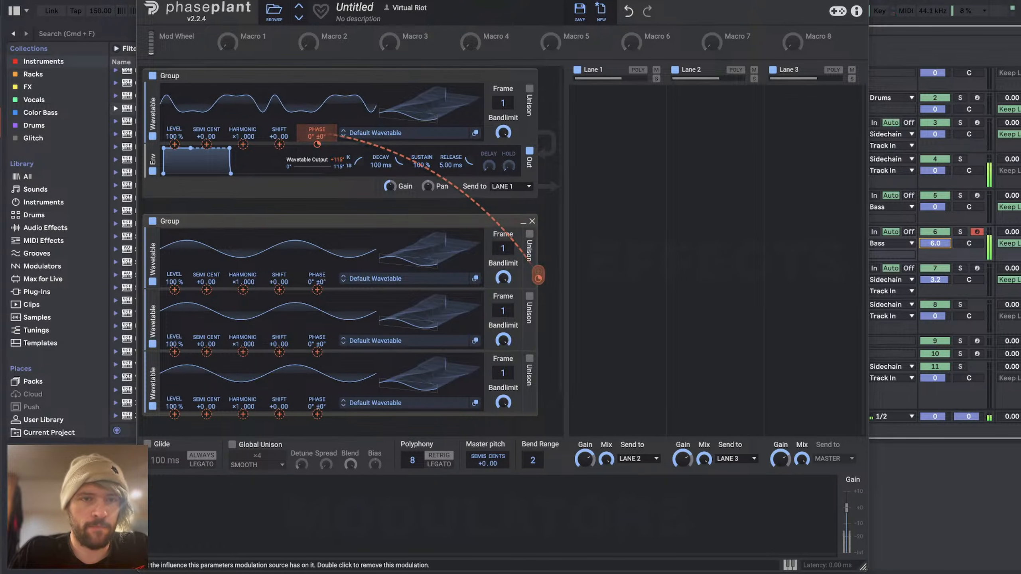
drag(207, 145, 207, 117)
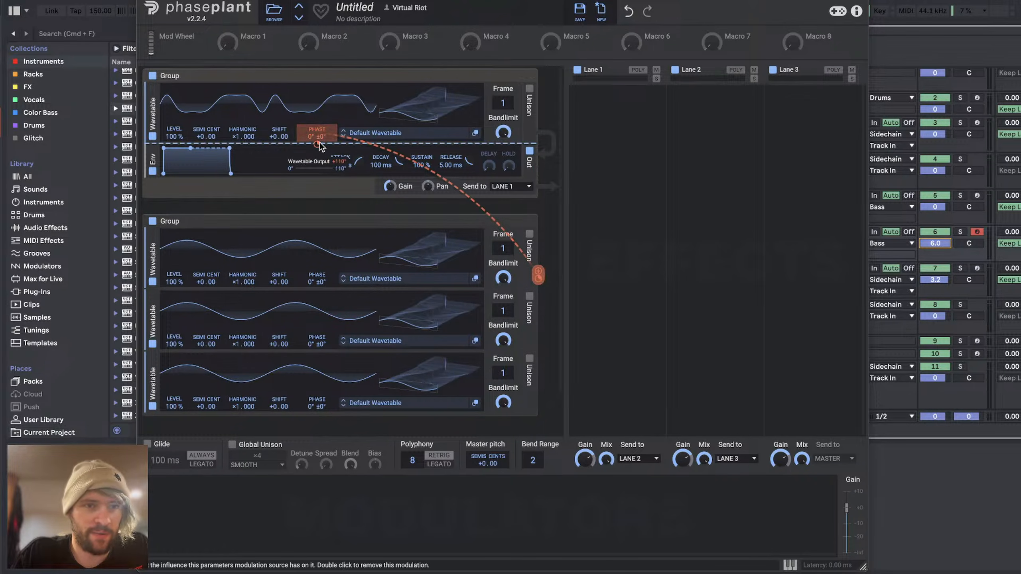
Step: Modulate the phase of the second group's top wavetable from the middle one, and the middle one's phase from the bottom one at about 89°
click(539, 341)
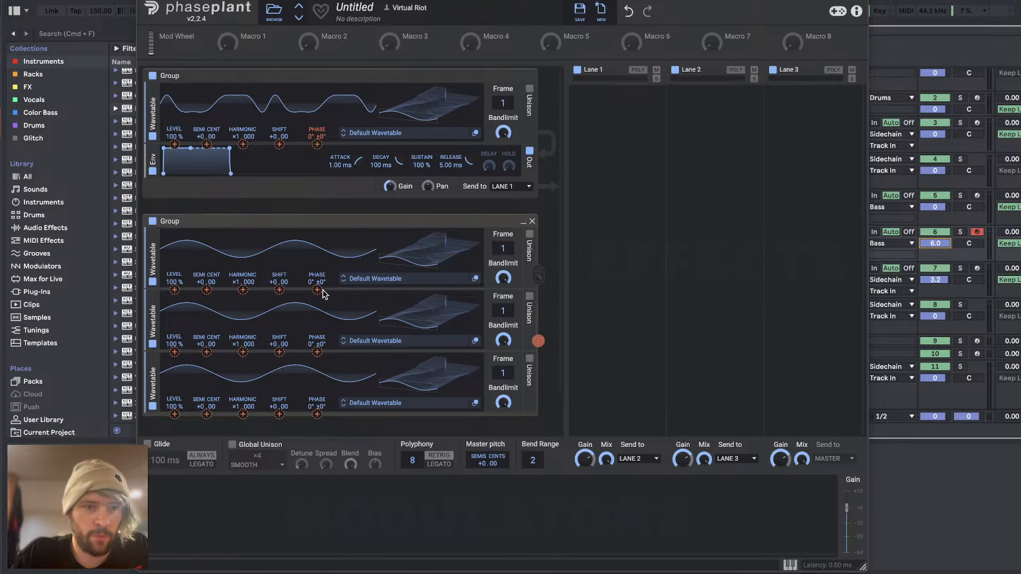
drag(317, 289, 317, 257)
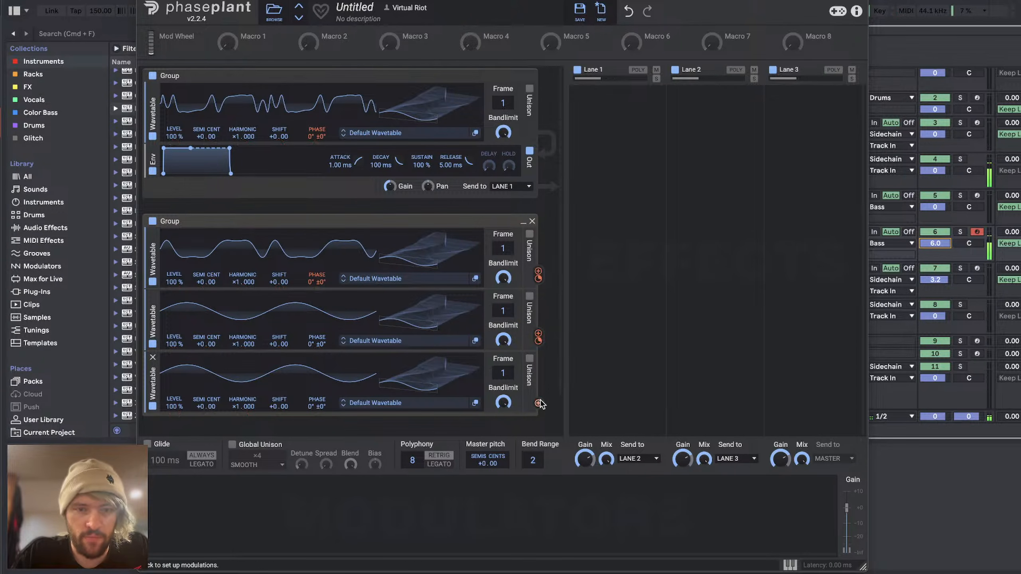
click(539, 404)
drag(320, 354, 320, 324)
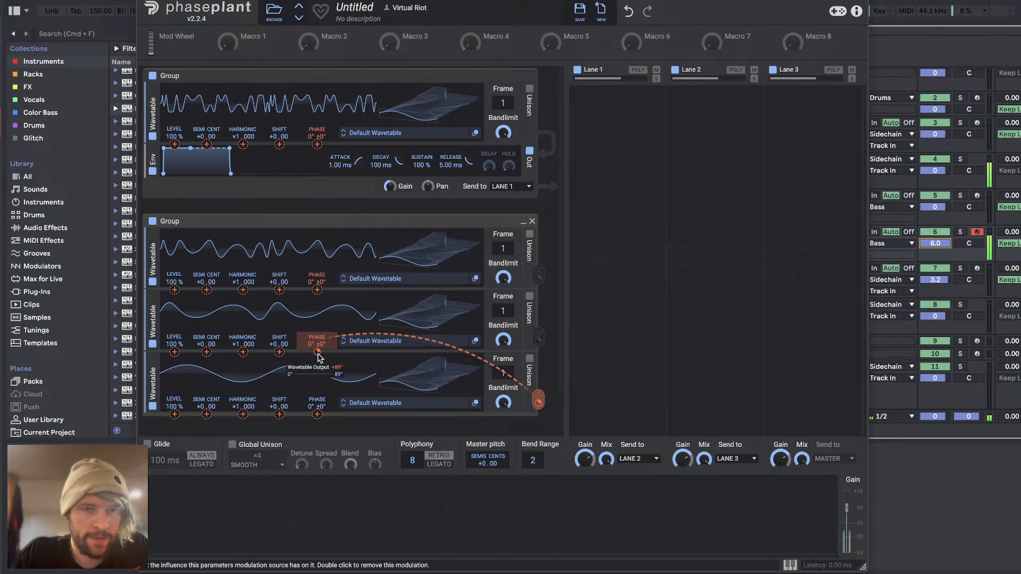
click(495, 478)
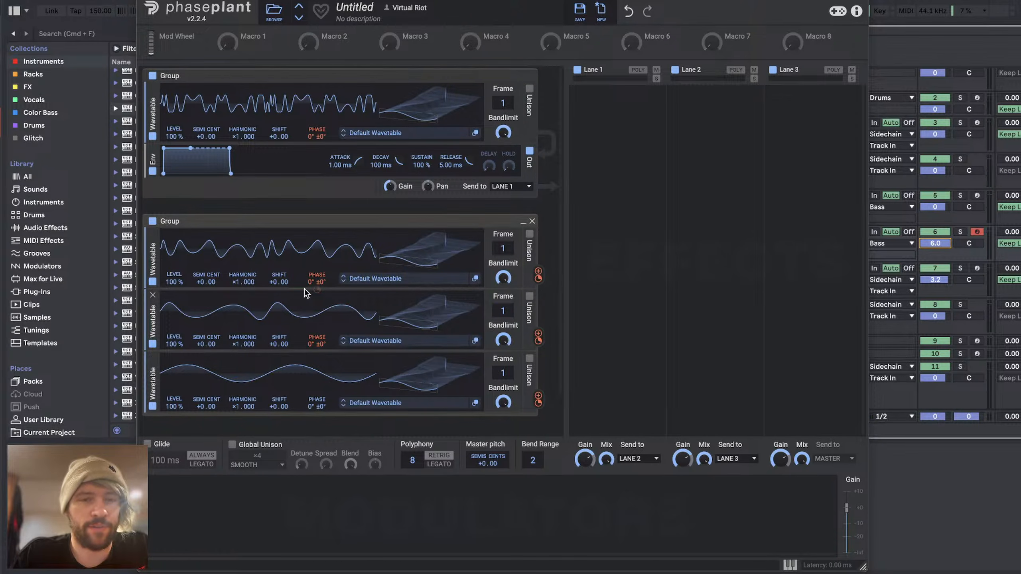
Step: Rebalance the phase modulation depths, setting the first group's wavetable to about 86° and lowering the second group's middle wavetable
scroll(304, 289, down, 2)
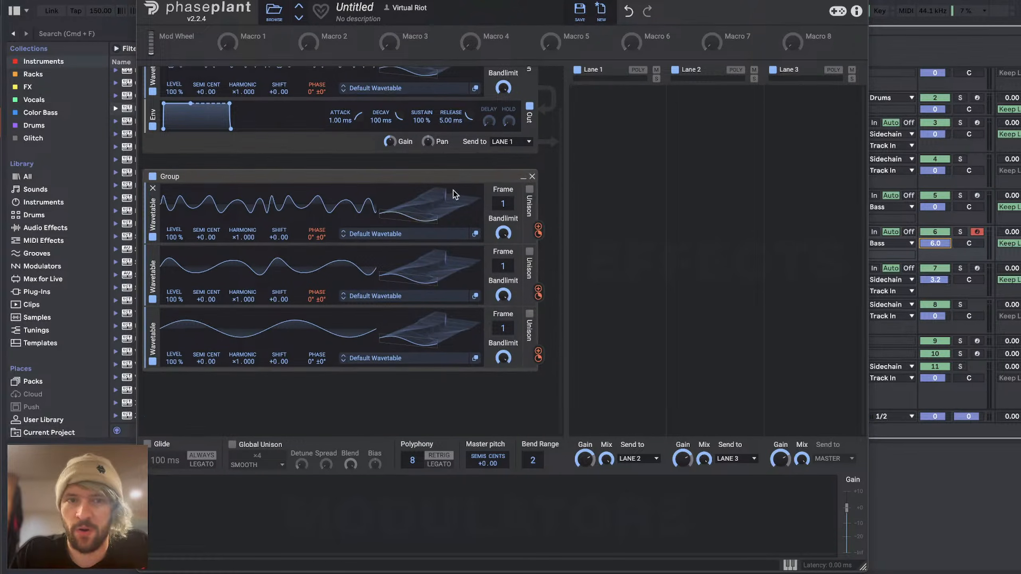
scroll(453, 190, up, 2)
scroll(453, 190, up, 1)
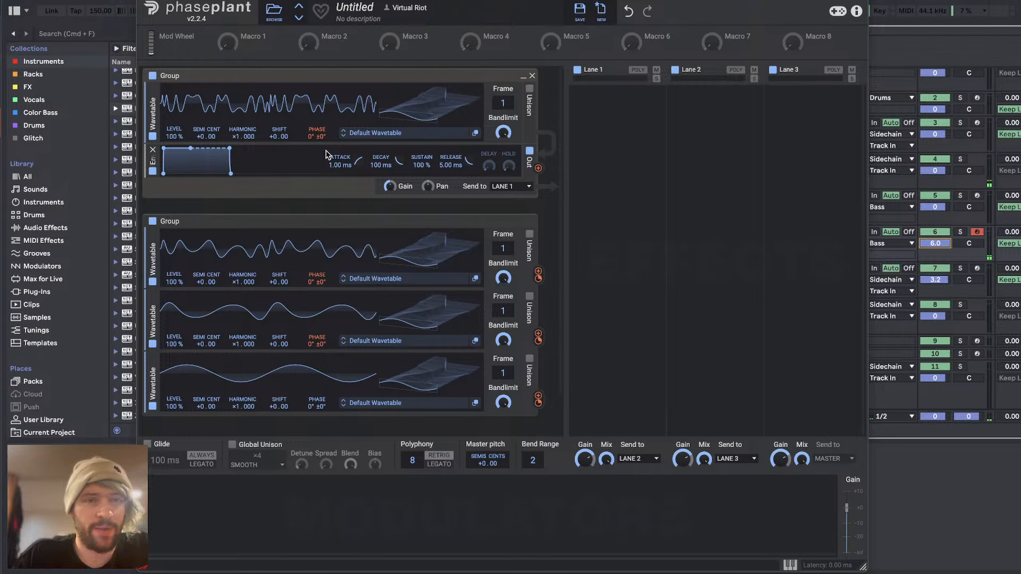
mouse_move(317, 144)
mouse_down()
mouse_move(318, 154)
mouse_move(318, 129)
mouse_move(317, 158)
mouse_up()
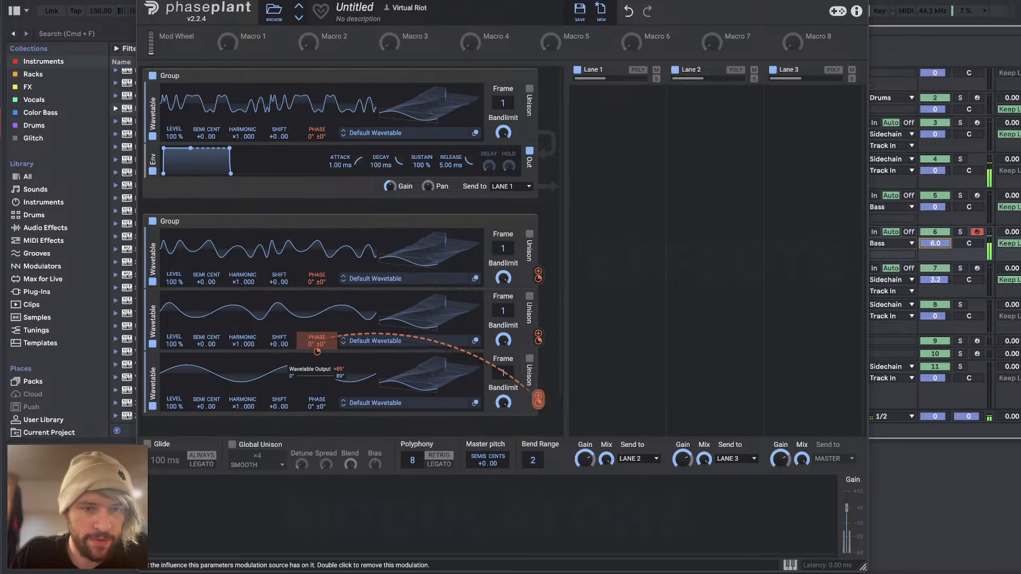
drag(317, 352, 317, 338)
mouse_move(317, 144)
mouse_down()
mouse_move(317, 163)
mouse_move(318, 147)
mouse_up()
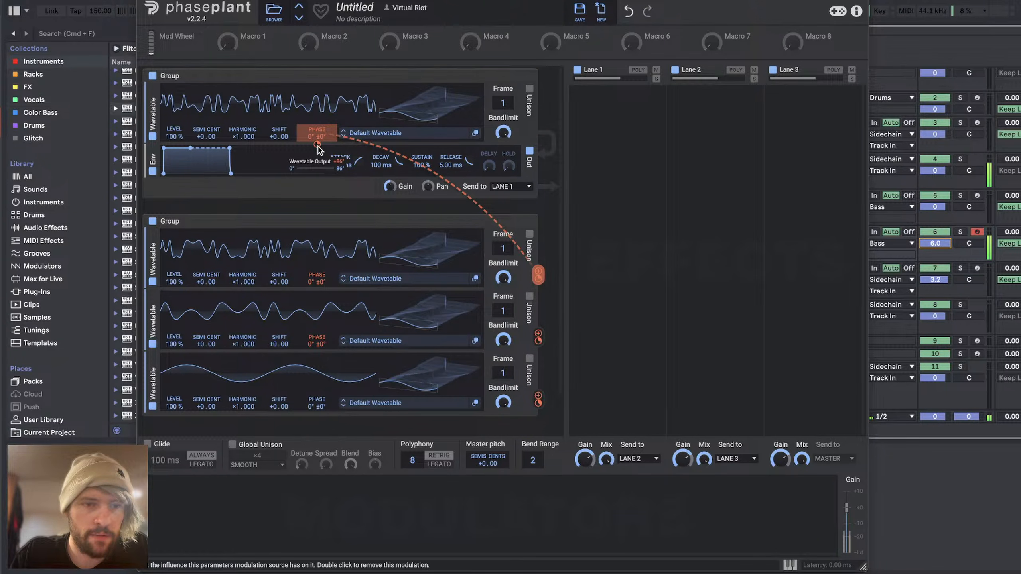
drag(317, 352, 317, 359)
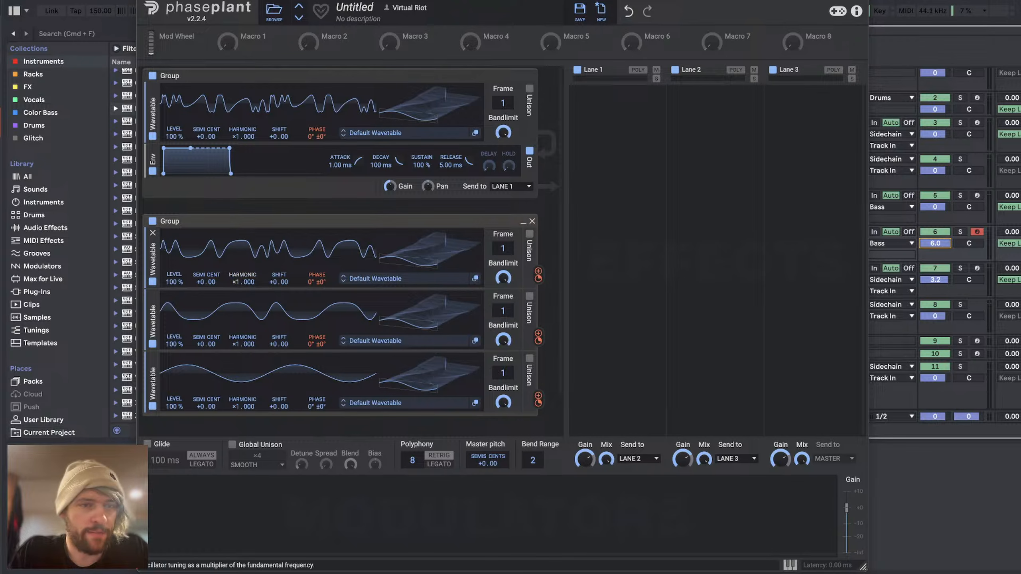
Step: Set the harmonics of the second group's wavetables to ×8 for the first and ×7 for the other two
drag(243, 282, 239, 282)
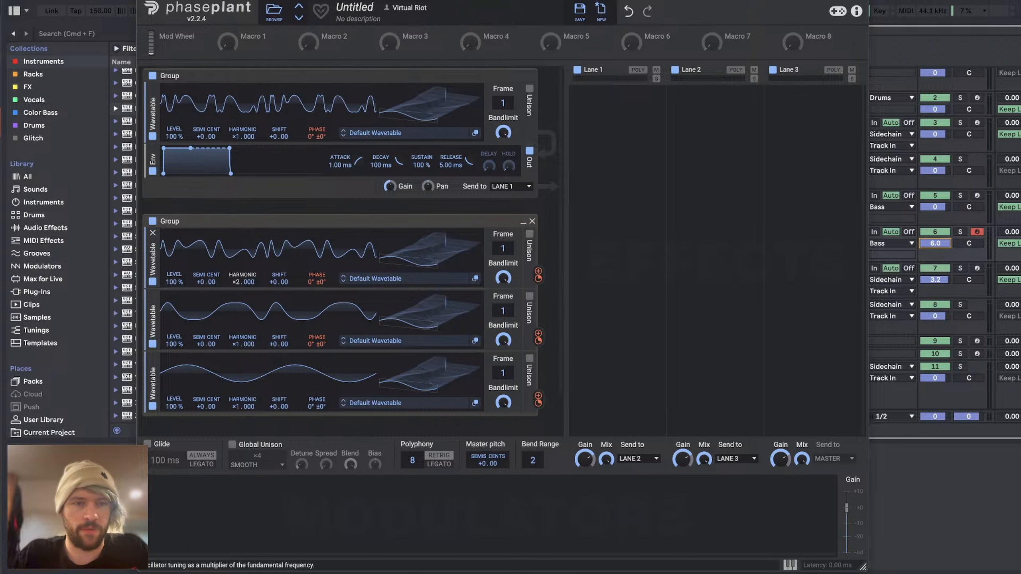
drag(240, 281, 240, 269)
drag(241, 345, 241, 328)
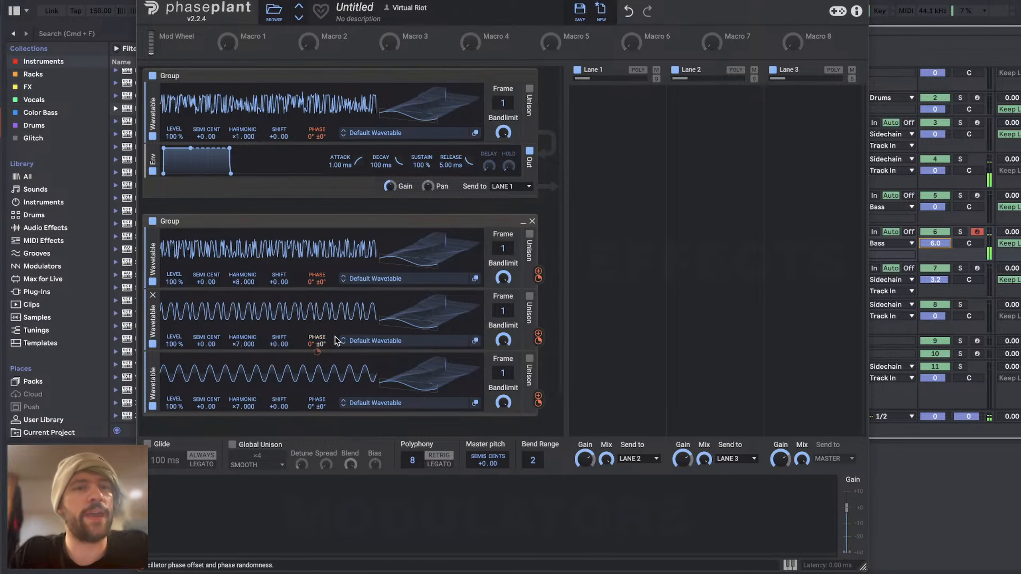
Step: Reduce the phase modulation on the second group's first wavetable and set the harmonic of the two wavetables below it to ×6
mouse_move(317, 351)
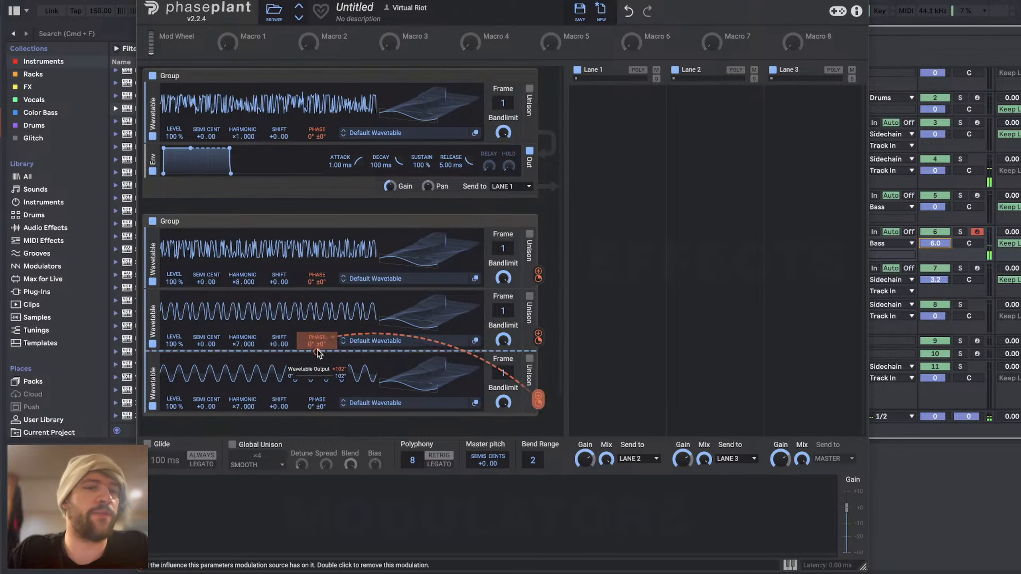
mouse_move(318, 290)
drag(317, 289, 317, 314)
double_click(318, 289)
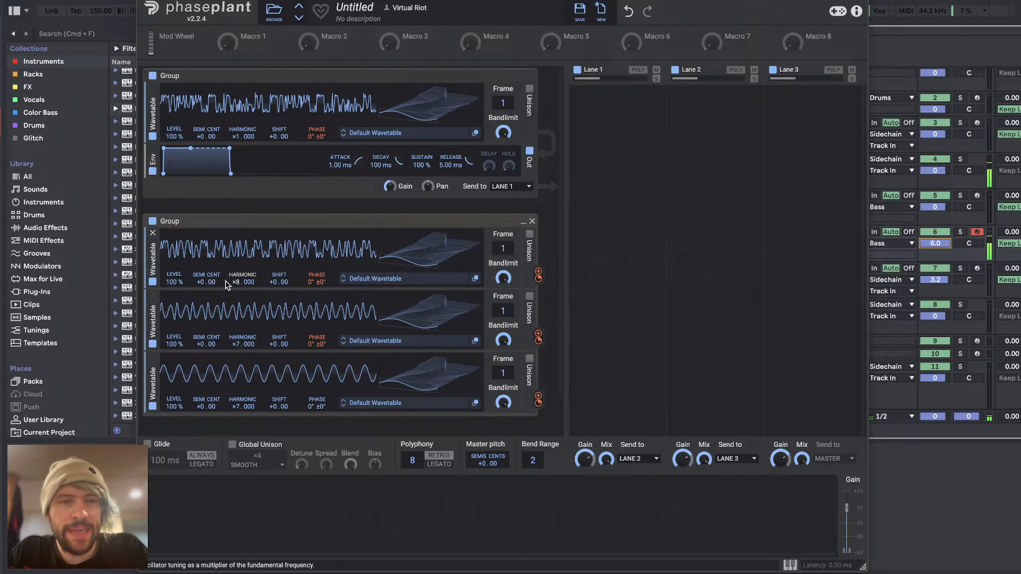
drag(240, 345, 240, 354)
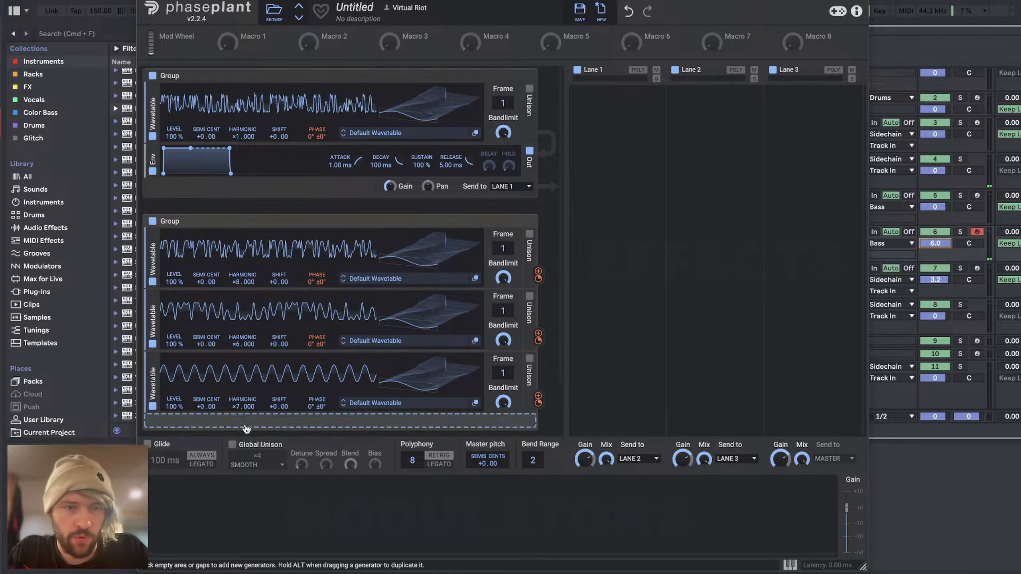
drag(236, 408, 236, 416)
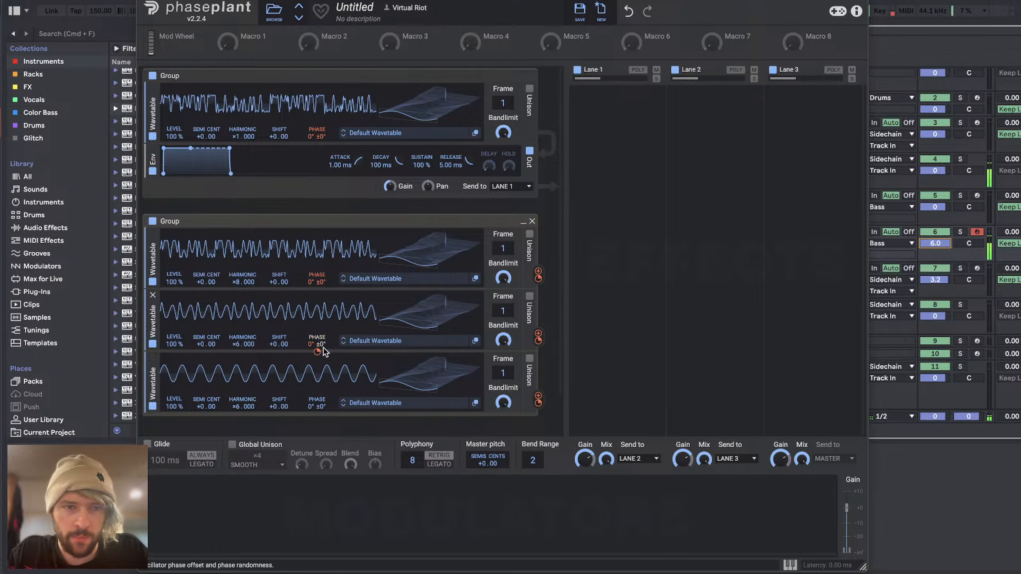
Step: Set the second group's middle wavetable phase modulation to about 67° and increase the modulation depth on the first group's phase
mouse_move(317, 352)
mouse_down()
mouse_move(317, 321)
mouse_move(317, 351)
mouse_up()
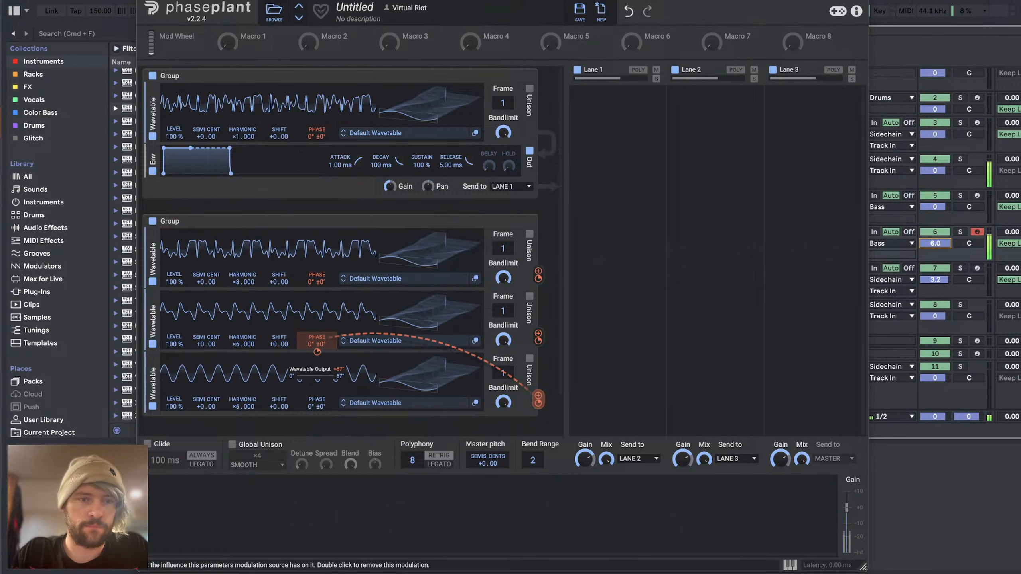
mouse_move(317, 145)
drag(317, 144, 317, 123)
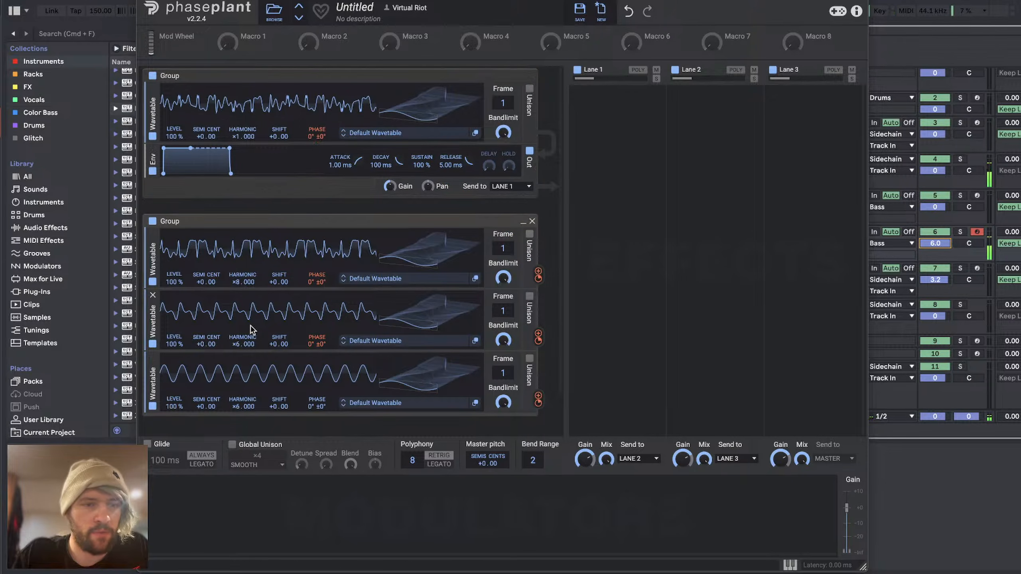
drag(243, 344, 234, 348)
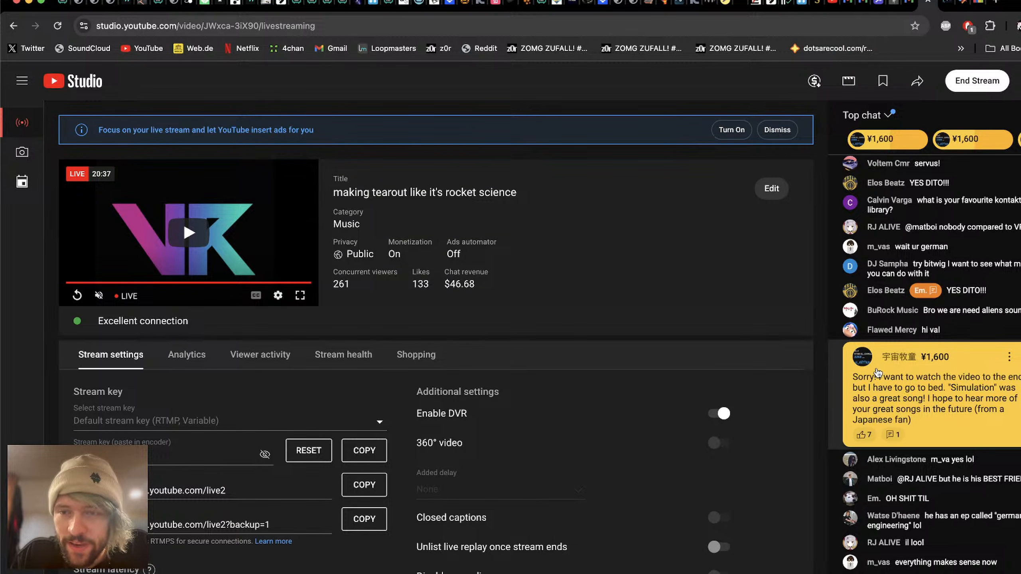
Step: Read through the viewers' chat and paid messages on the YouTube Studio stream page
scroll(942, 383, up, 5)
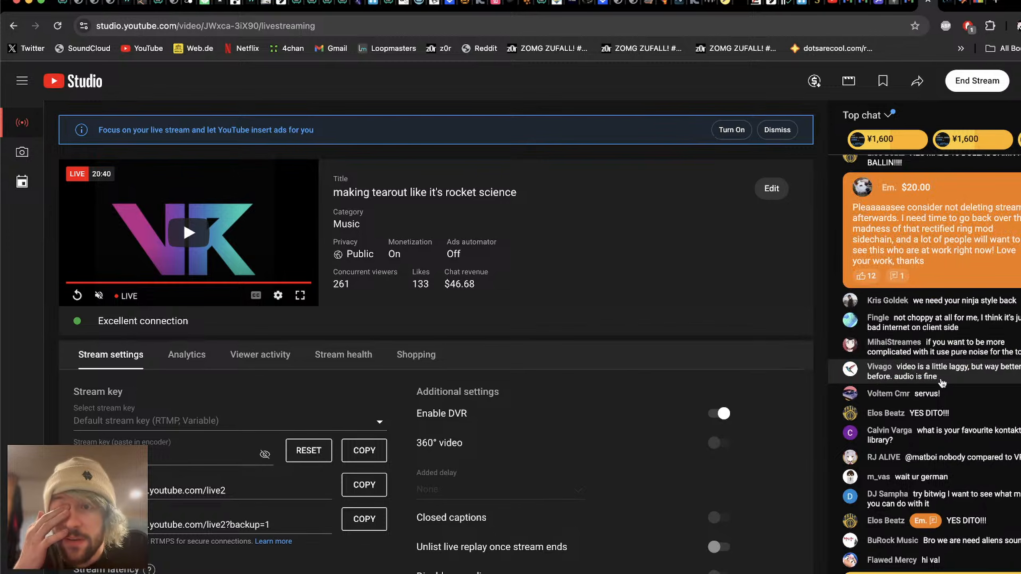
scroll(941, 383, down, 5)
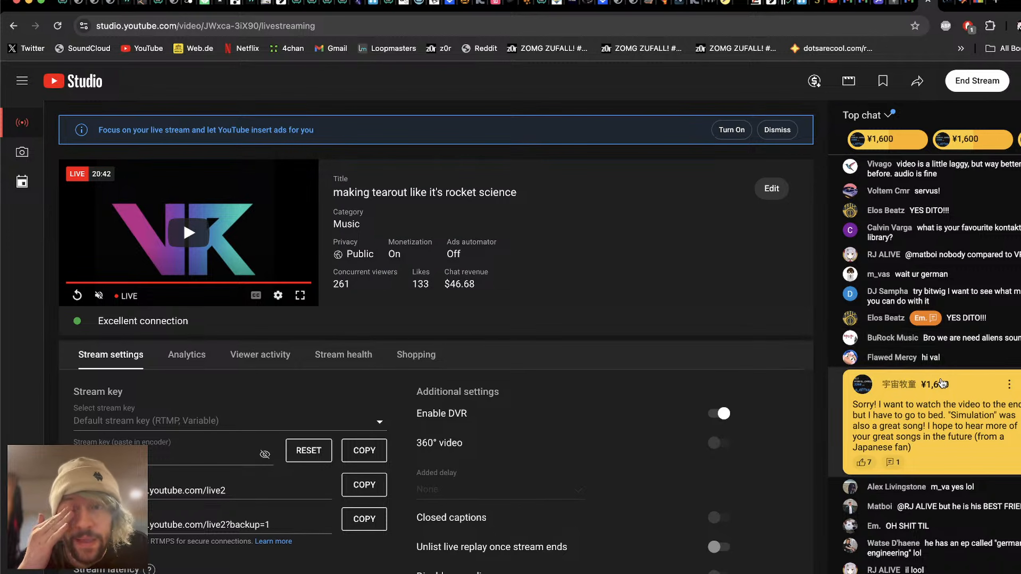
scroll(942, 383, down, 5)
scroll(942, 383, down, 5)
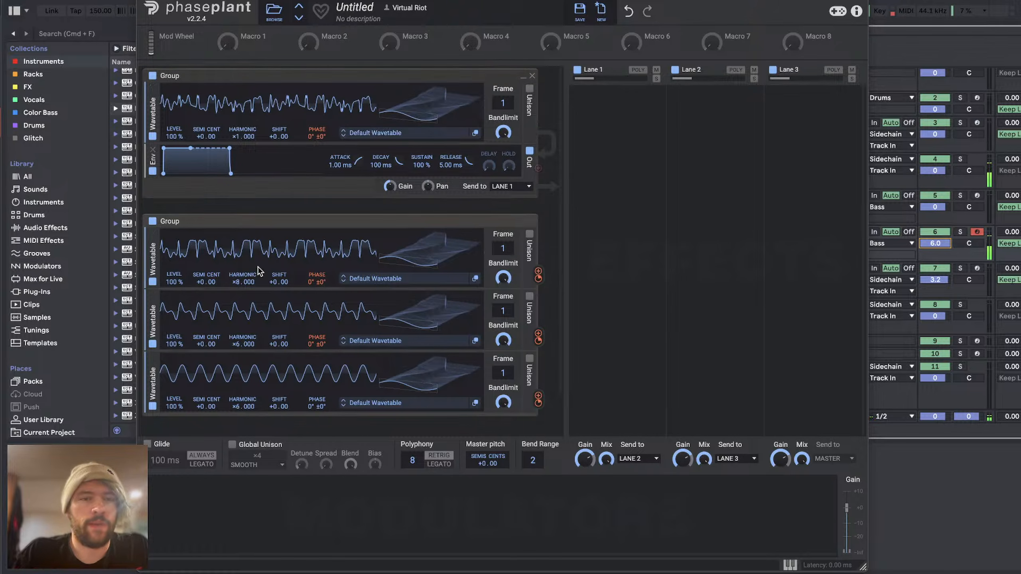
Step: Switch to the YouTube Studio stream page, view the pinned ¥1,600 paid messages, read the chat and return to Ableton Live
key(super+Tab)
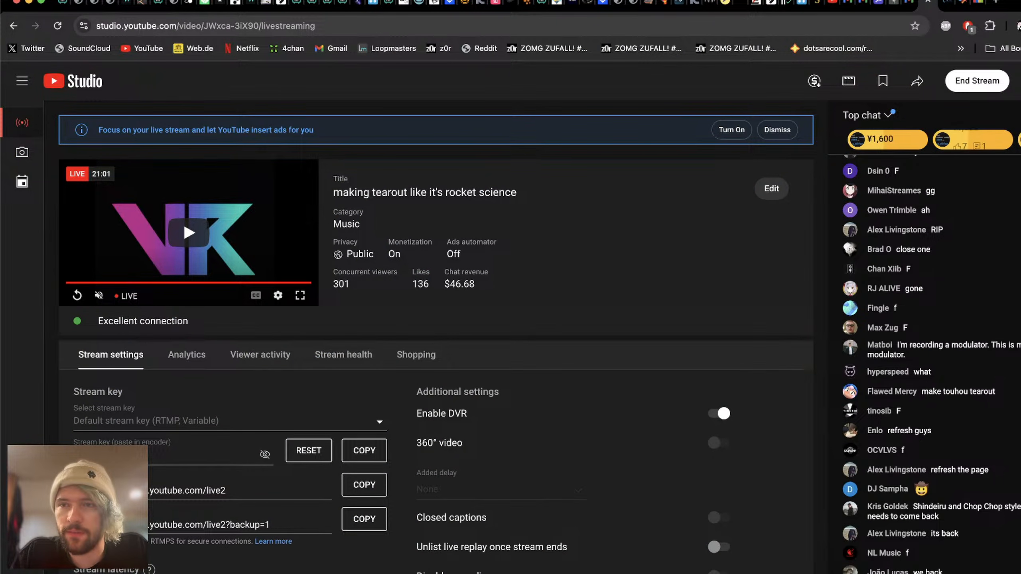
scroll(961, 140, right, 2)
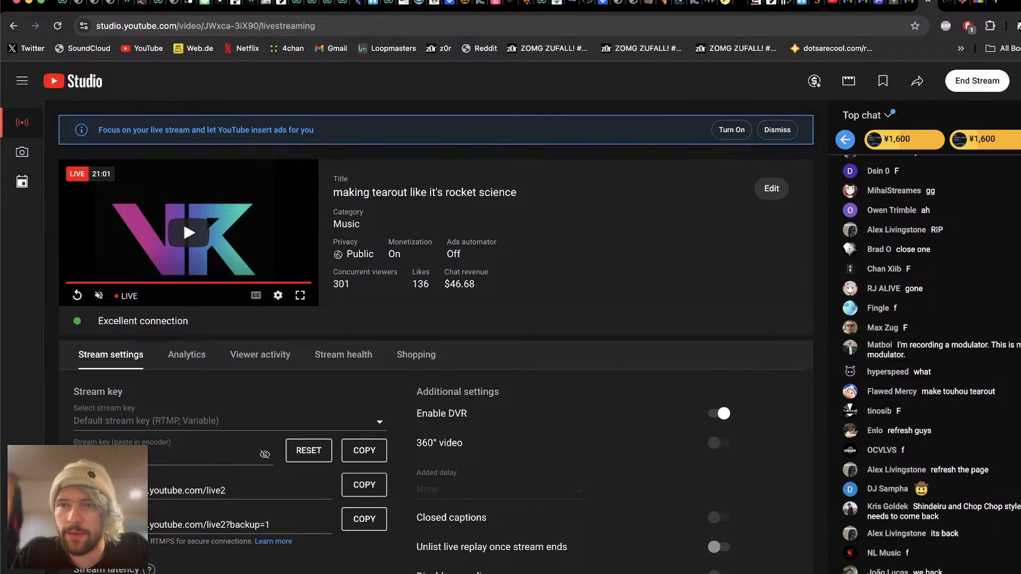
click(914, 144)
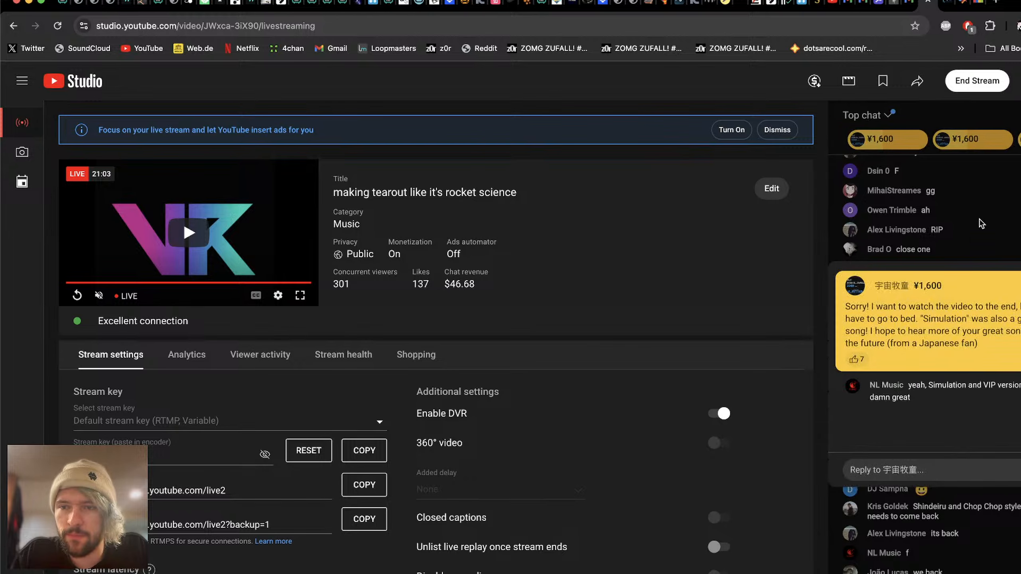
click(960, 189)
click(912, 142)
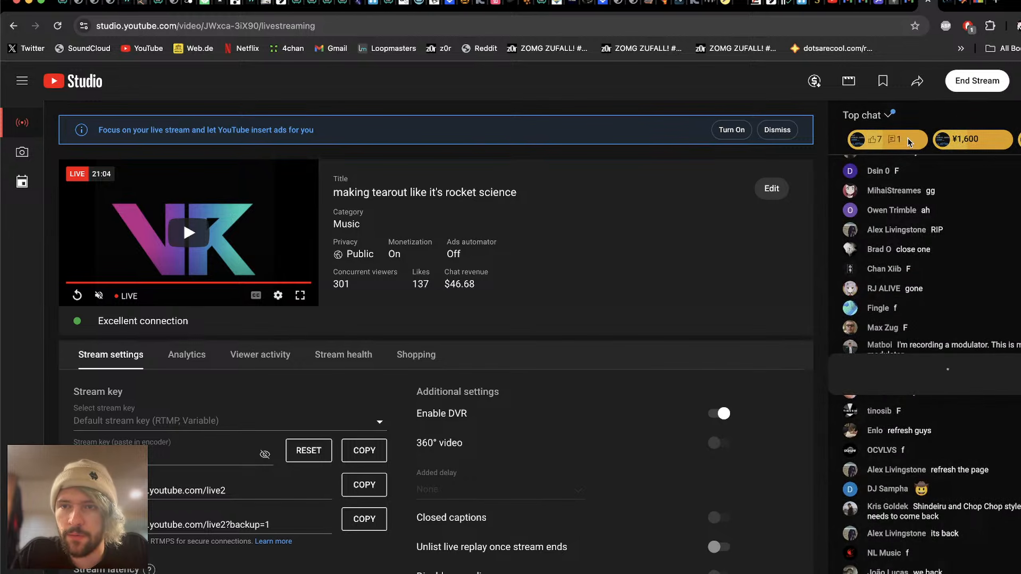
click(986, 207)
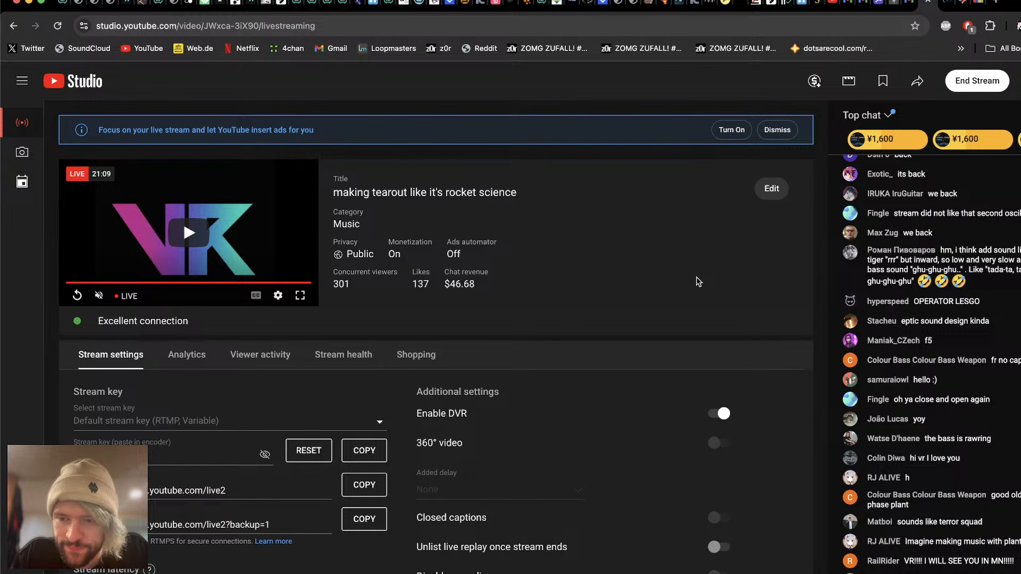
key(super+Tab)
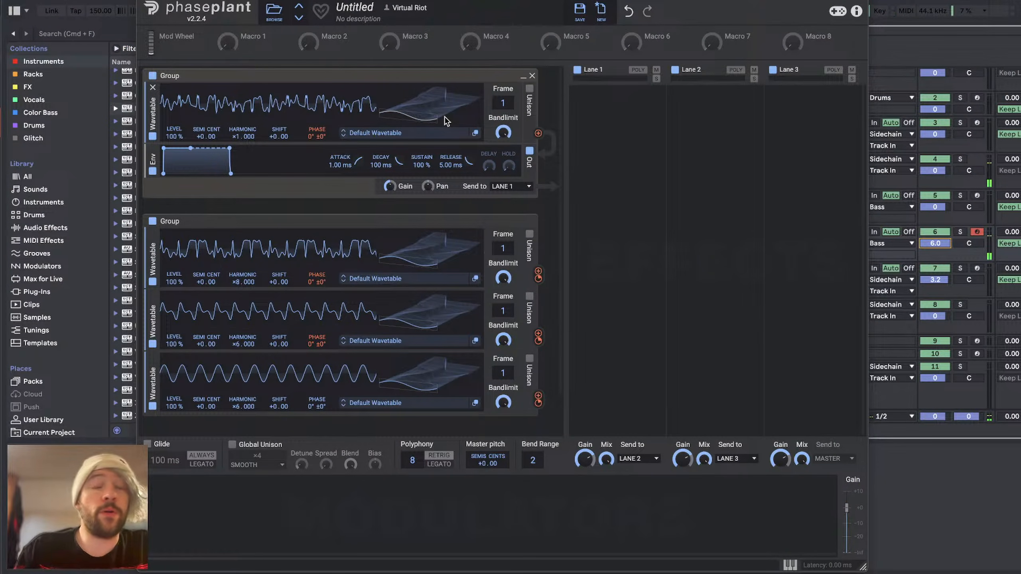
Step: Set the four wavetables' frames to 65, 68, 66 and 51 in order, and the last one's harmonic to ×2
drag(414, 112, 414, 110)
drag(418, 259, 418, 259)
drag(418, 337, 418, 334)
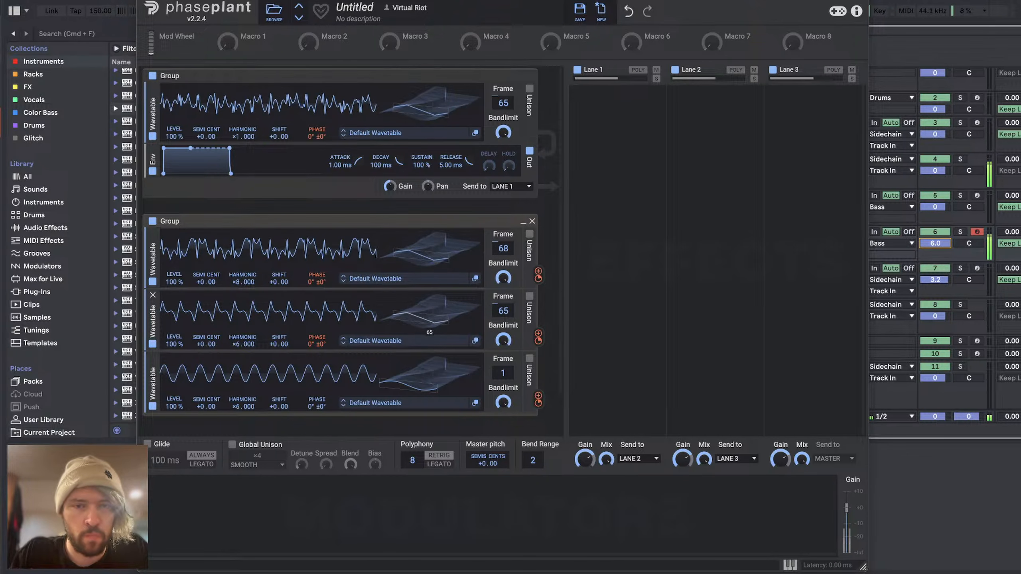
drag(418, 382, 386, 359)
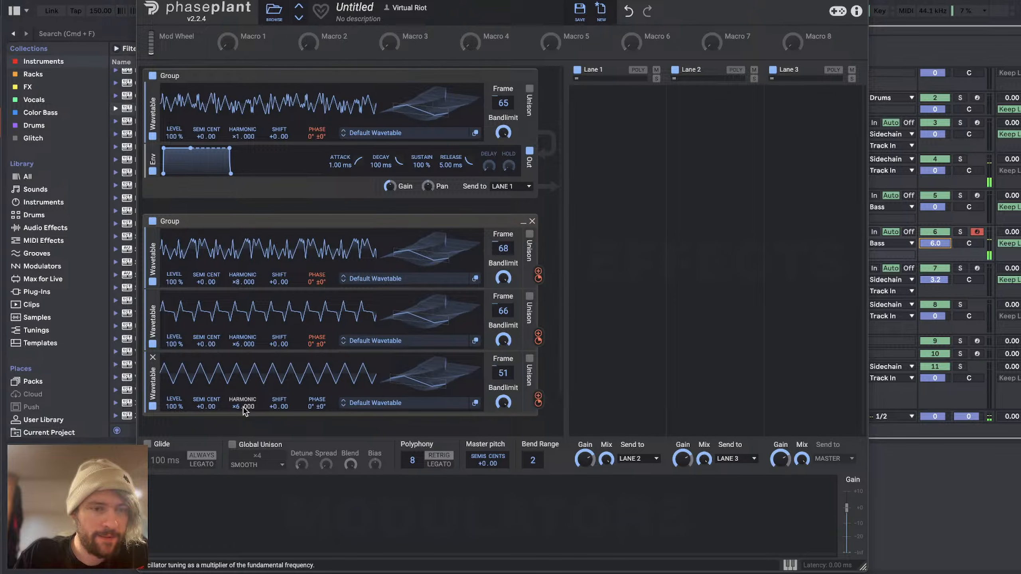
drag(242, 407, 242, 421)
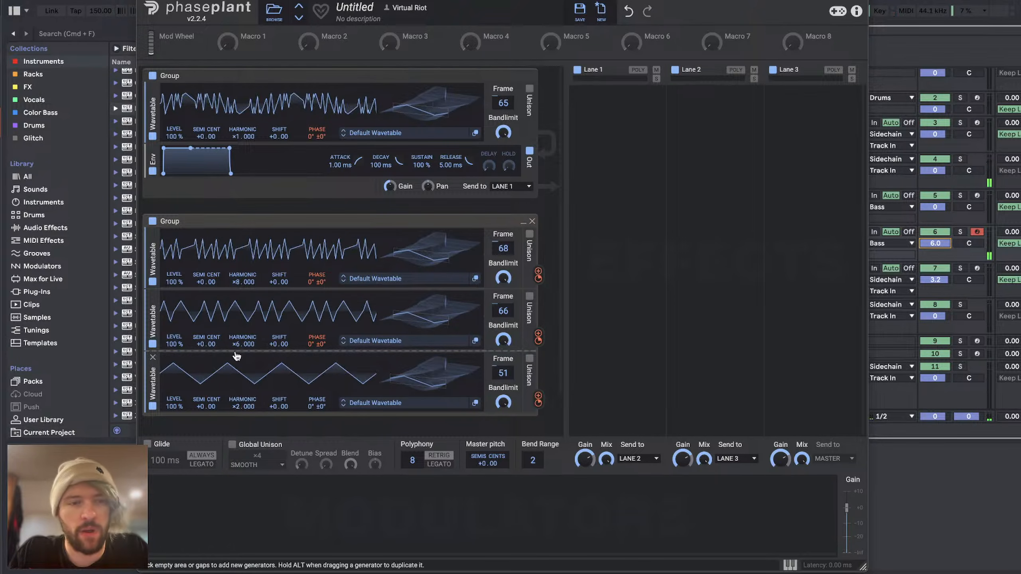
Step: Try harmonic ×4 on the second group's middle wavetable and ×10 on its top wavetable
drag(236, 342, 236, 354)
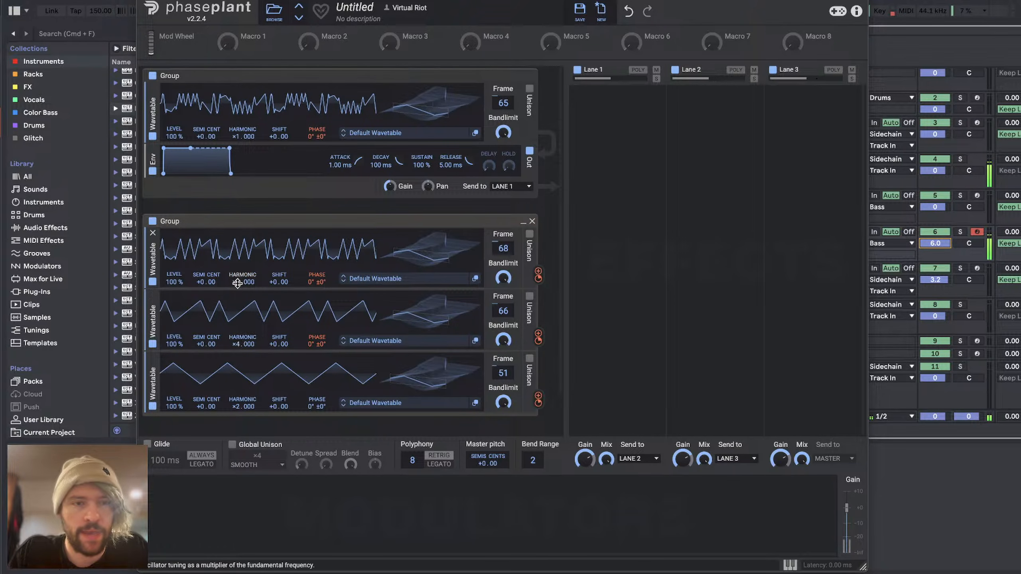
mouse_move(243, 281)
mouse_down()
mouse_move(242, 301)
mouse_move(243, 275)
mouse_up()
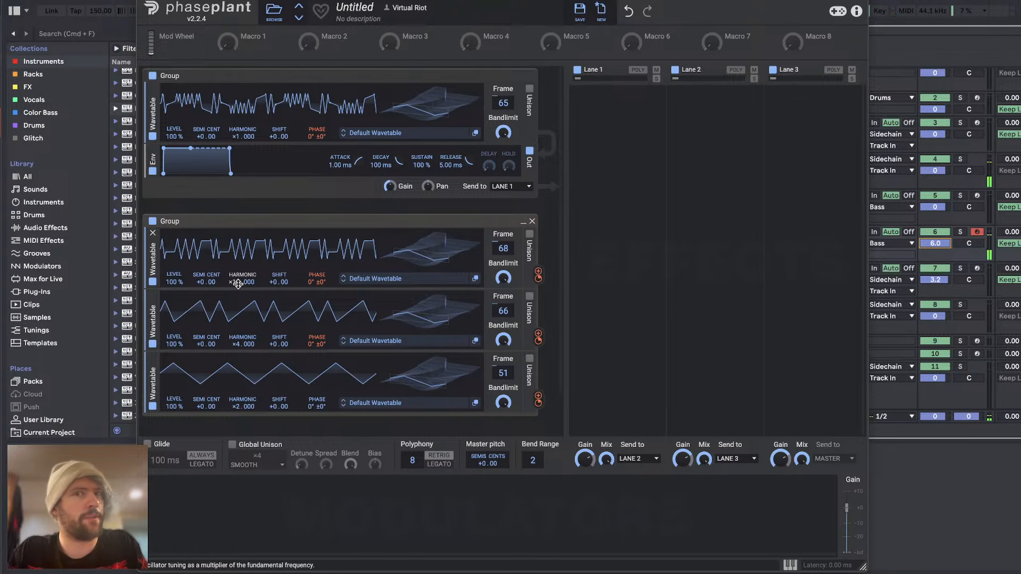
drag(538, 339, 317, 290)
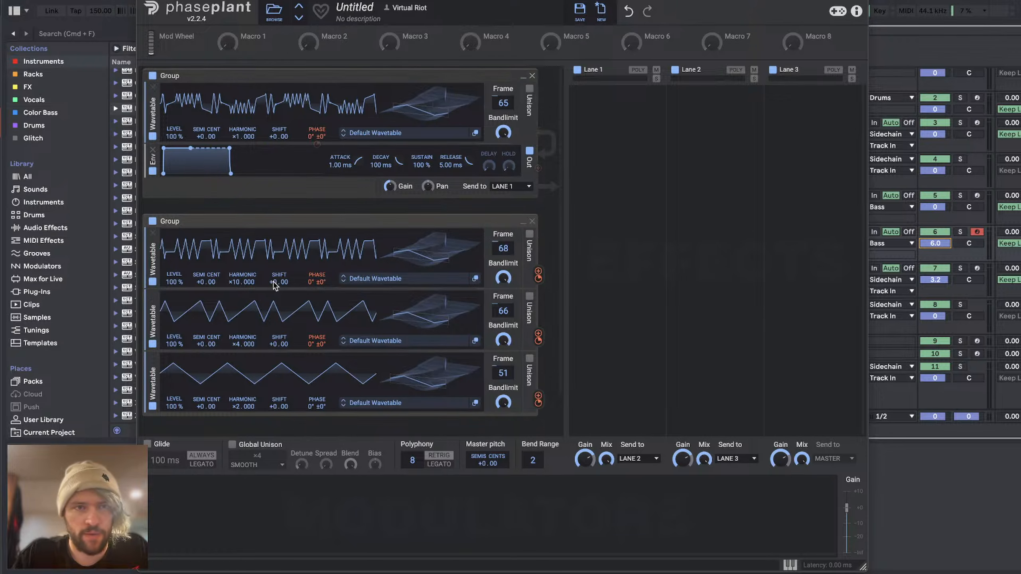
Step: Try lower levels on the second group's wavetables and reset them to 100%
mouse_move(179, 282)
mouse_down()
mouse_move(179, 322)
mouse_move(179, 281)
mouse_up()
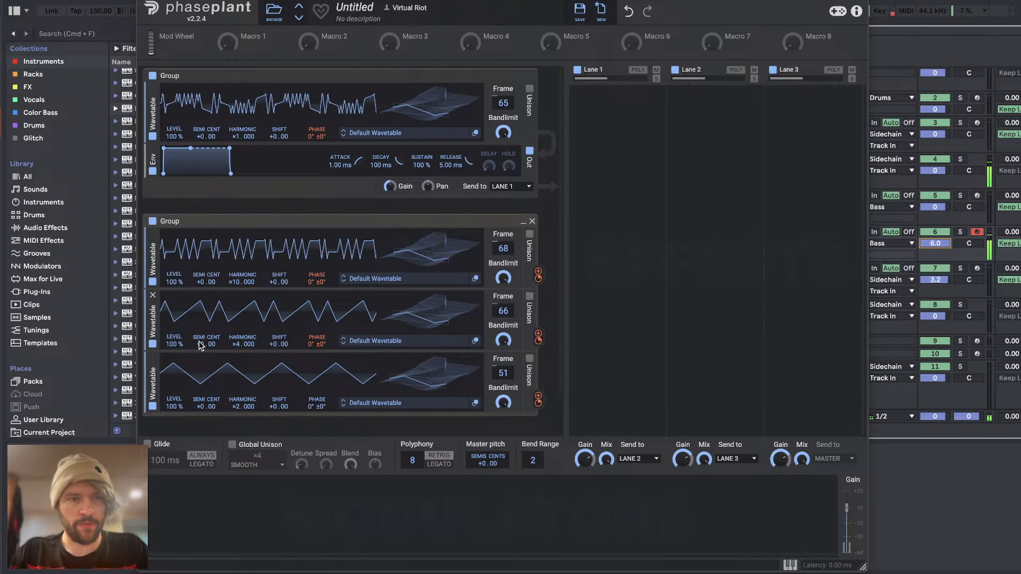
drag(177, 343, 174, 408)
double_click(176, 345)
double_click(174, 406)
mouse_move(317, 342)
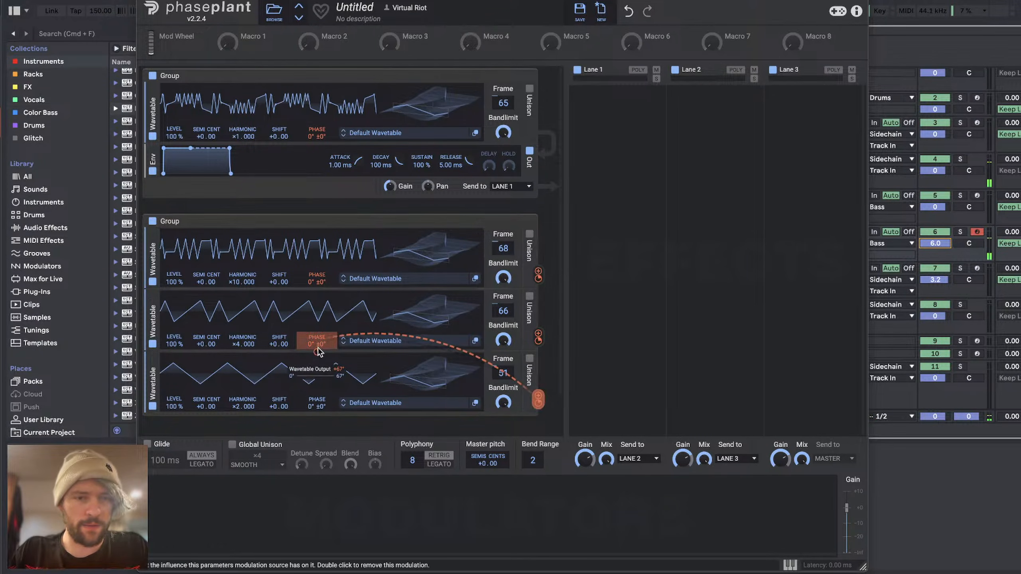
drag(174, 406, 174, 417)
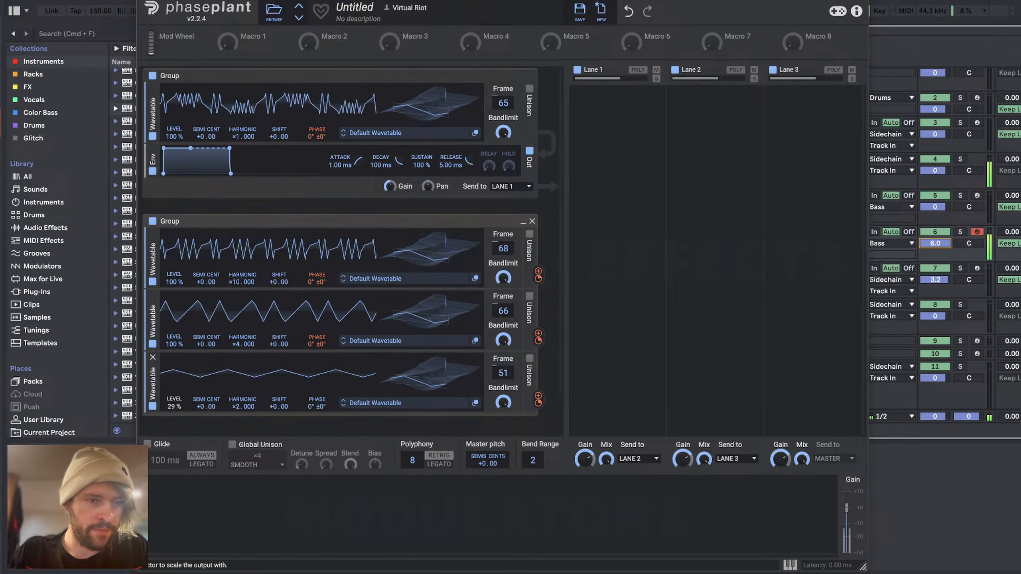
double_click(174, 406)
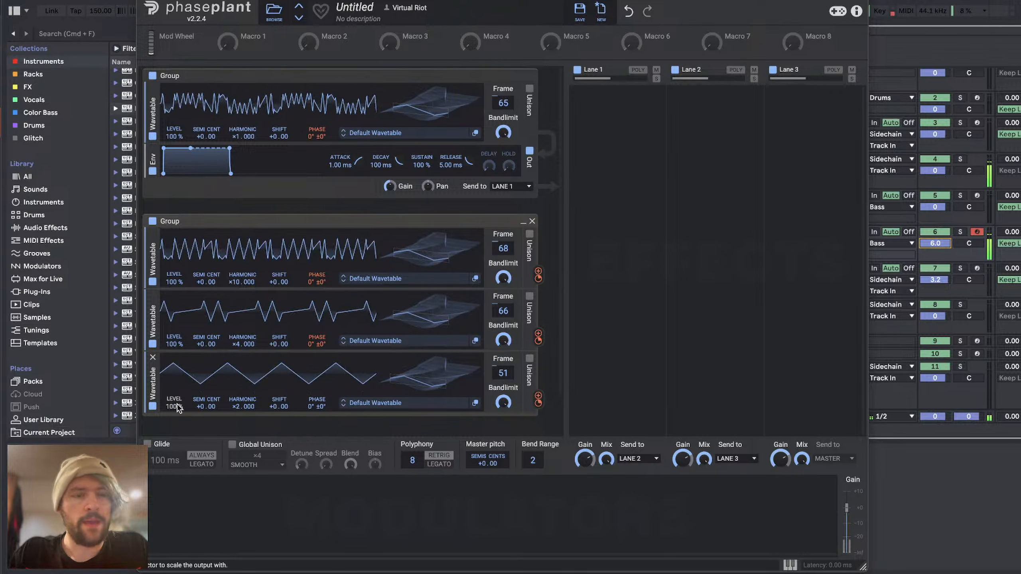
Step: Play the arrangement to hear the bass in context and move the Phase Plant window down to expose its title bar
click(957, 476)
key(space)
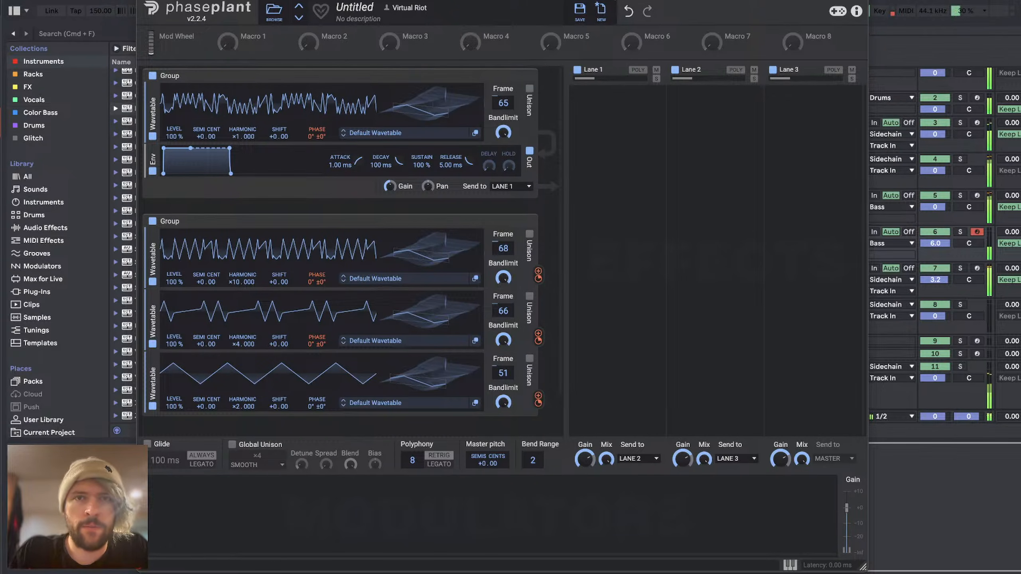
drag(614, 0, 600, 26)
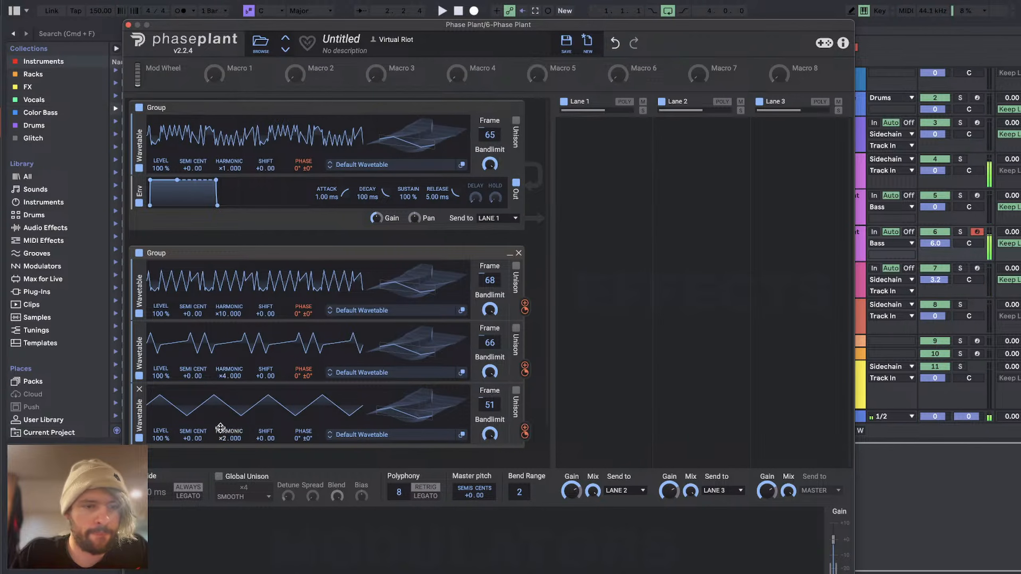
Step: Set the harmonic of the second group's middle wavetable to ×10 and of its top wavetable to ×8
drag(525, 304, 306, 181)
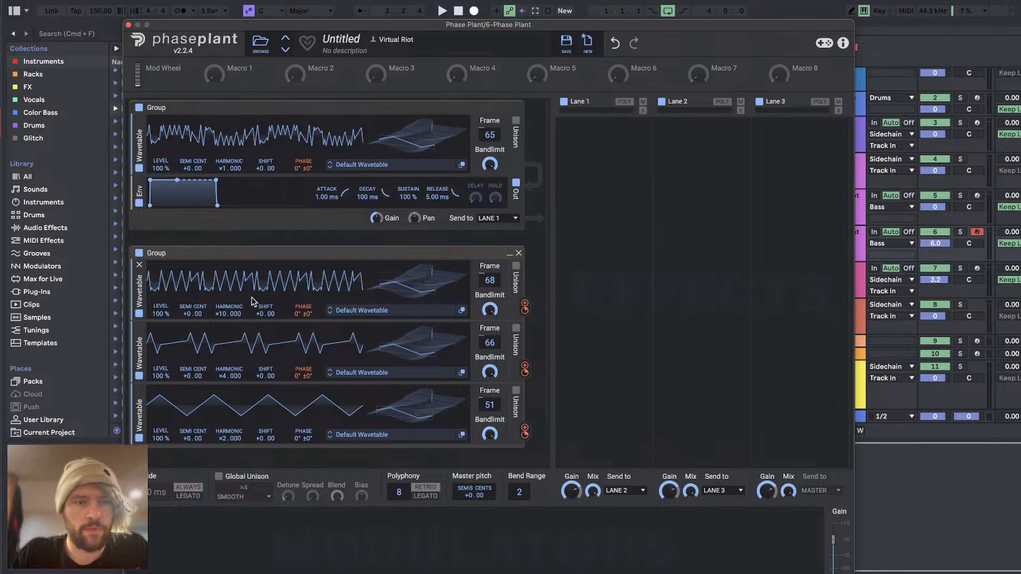
drag(225, 314, 225, 329)
drag(223, 375, 223, 351)
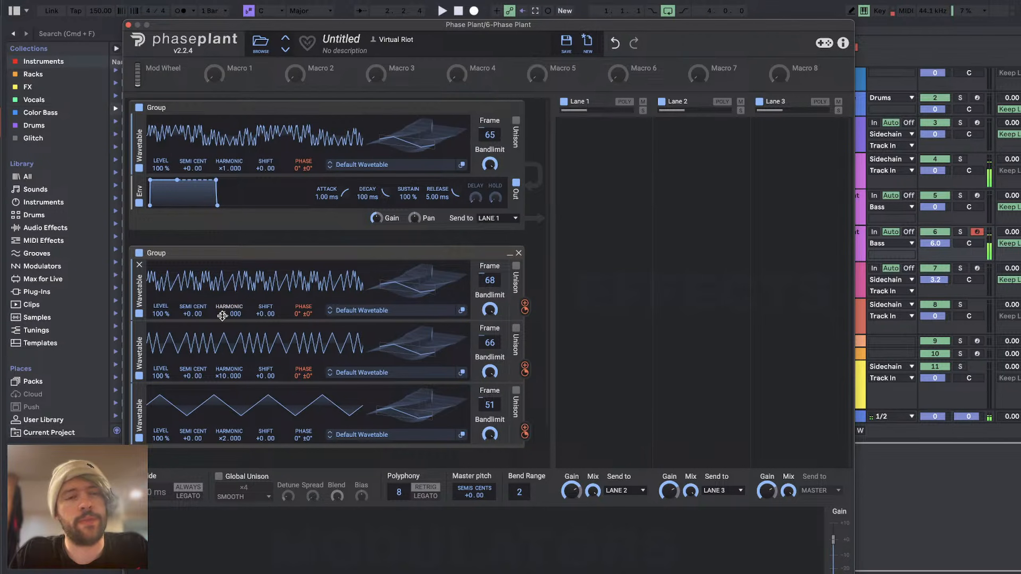
drag(222, 316, 222, 307)
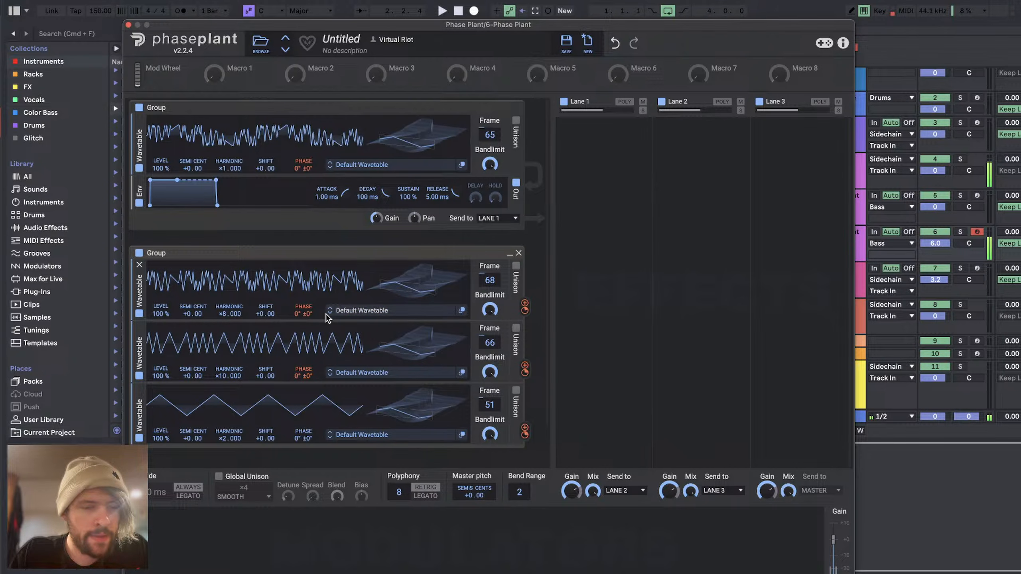
drag(230, 314, 229, 322)
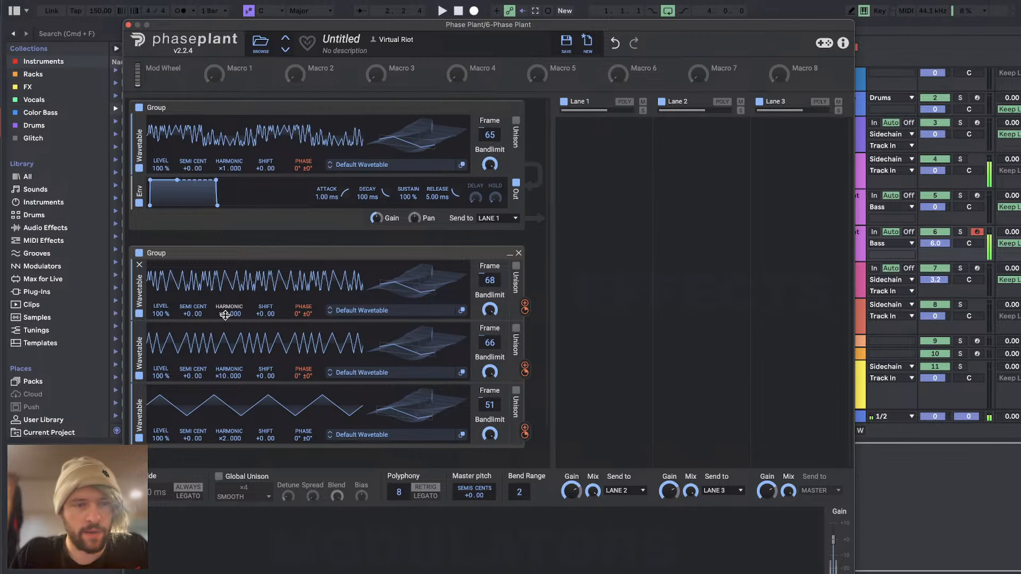
drag(225, 315, 229, 310)
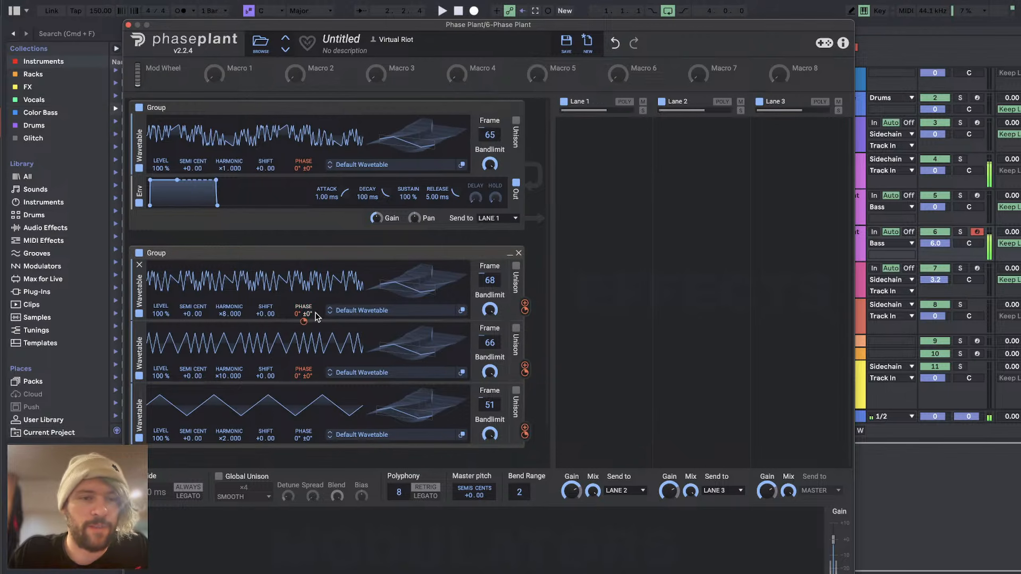
Step: Adjust the phase modulation depths on the first group and second group's top wavetable, and set the middle wavetable's to about 66°
mouse_move(302, 314)
mouse_down()
mouse_move(302, 330)
mouse_move(303, 276)
mouse_move(304, 322)
mouse_up()
double_click(298, 313)
drag(302, 169, 304, 177)
double_click(303, 173)
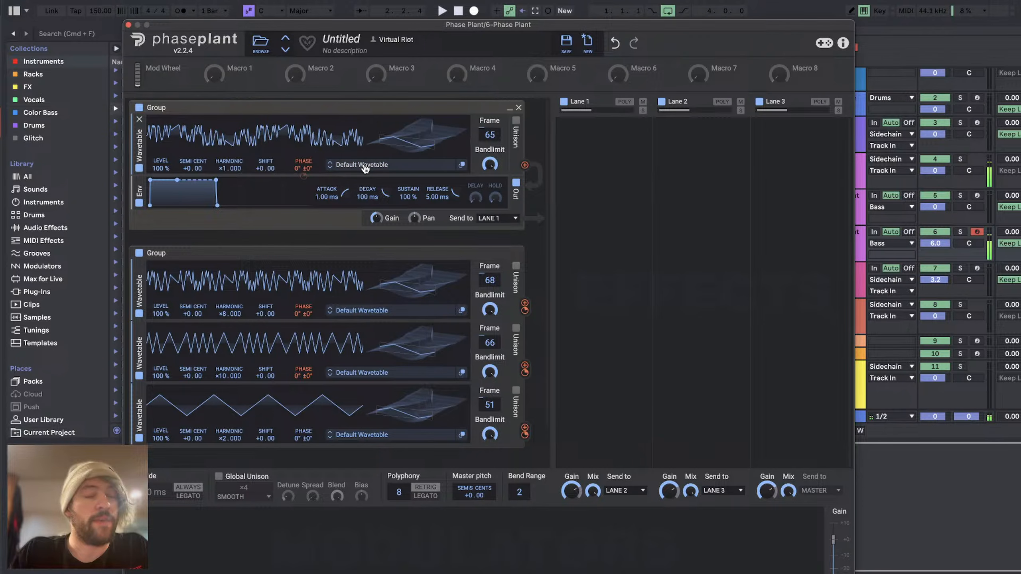
drag(300, 310, 525, 370)
drag(305, 384, 304, 392)
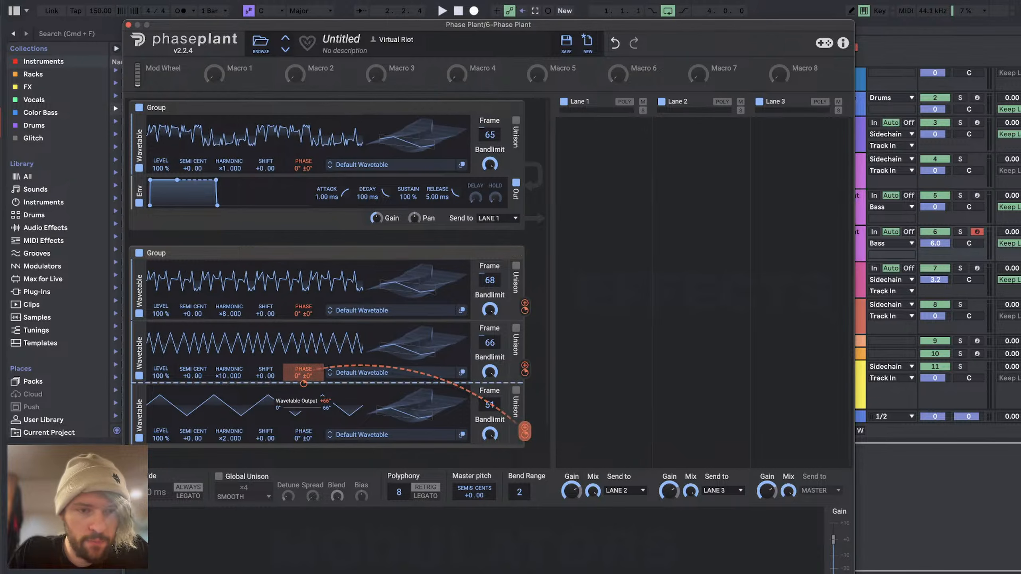
Step: Add an LFO with the Classic Dome shape and assign it to the first group's output gain
click(192, 533)
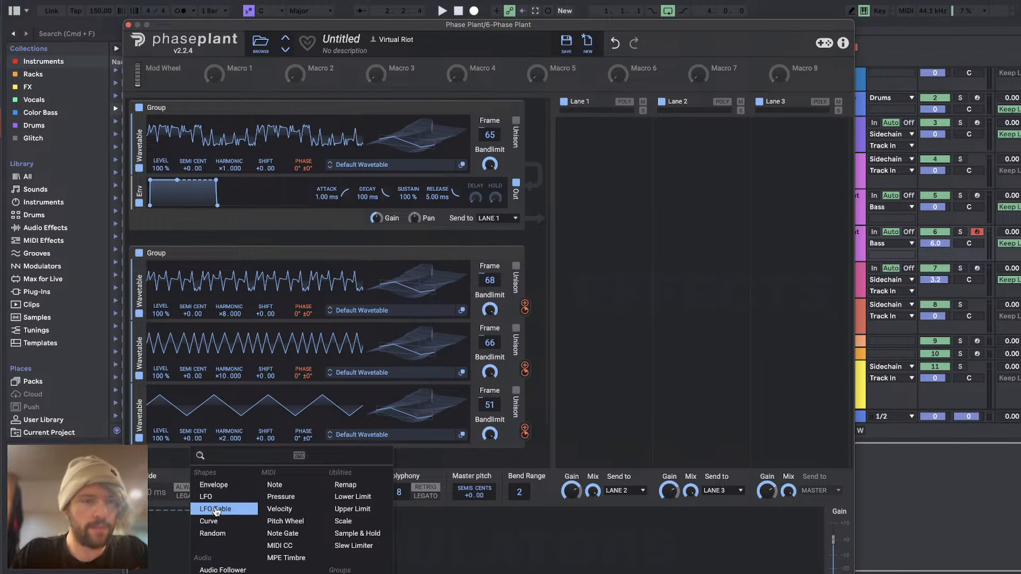
click(238, 509)
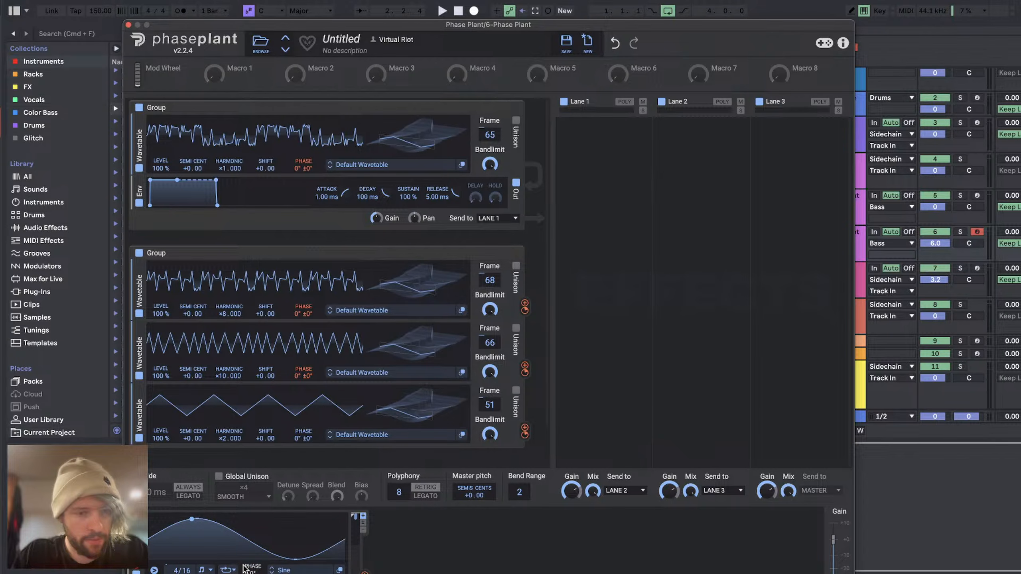
click(283, 570)
click(615, 402)
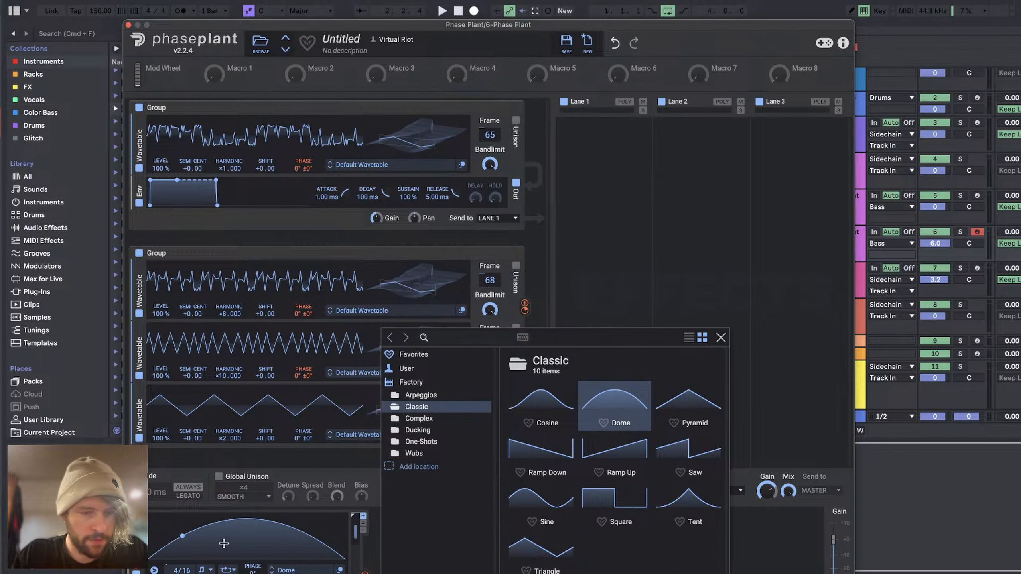
click(361, 570)
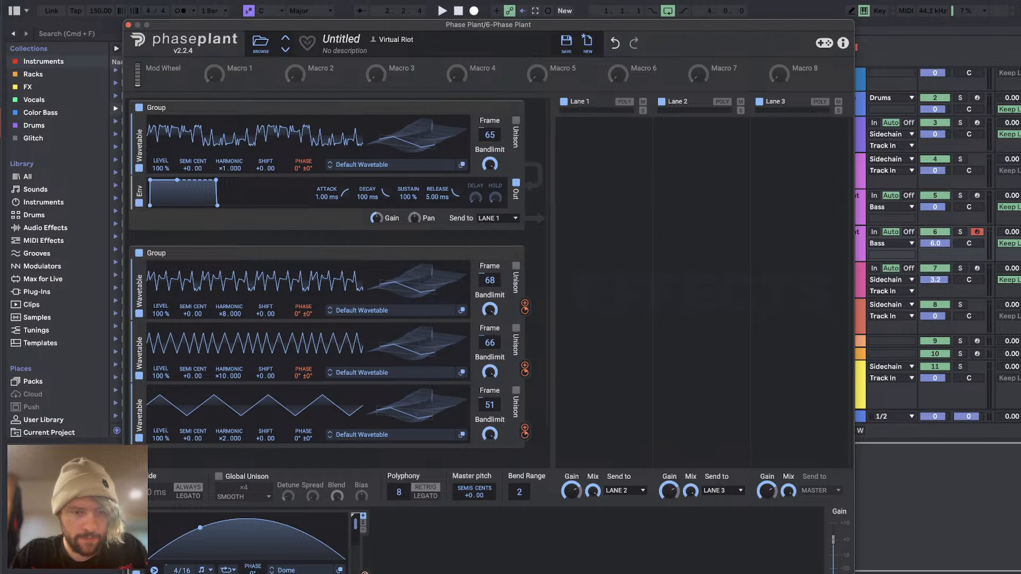
drag(364, 570, 385, 228)
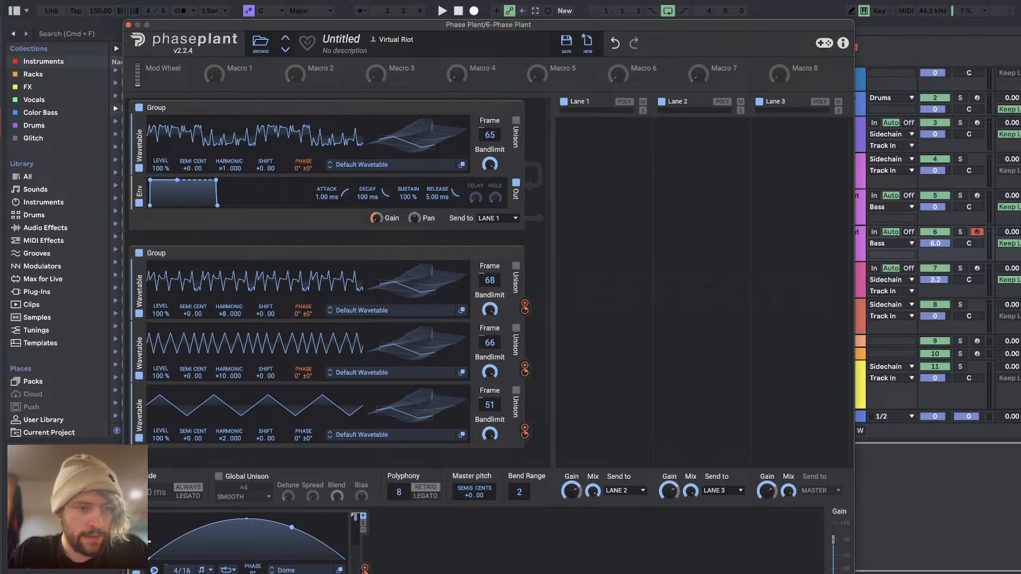
Step: Duplicate the Dome LFO and change the copy's shape to Ramp Down
drag(137, 543, 440, 545)
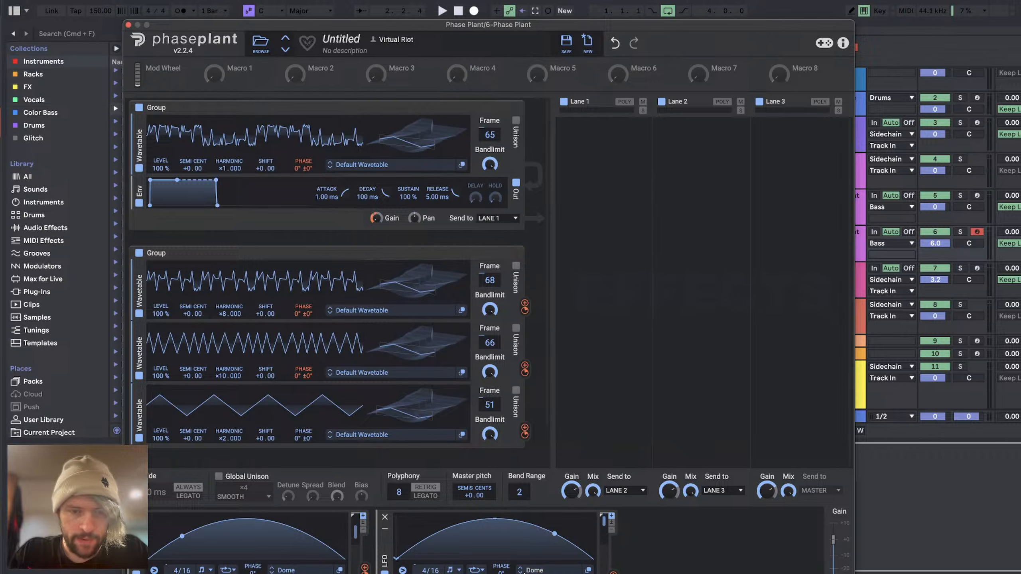
click(549, 570)
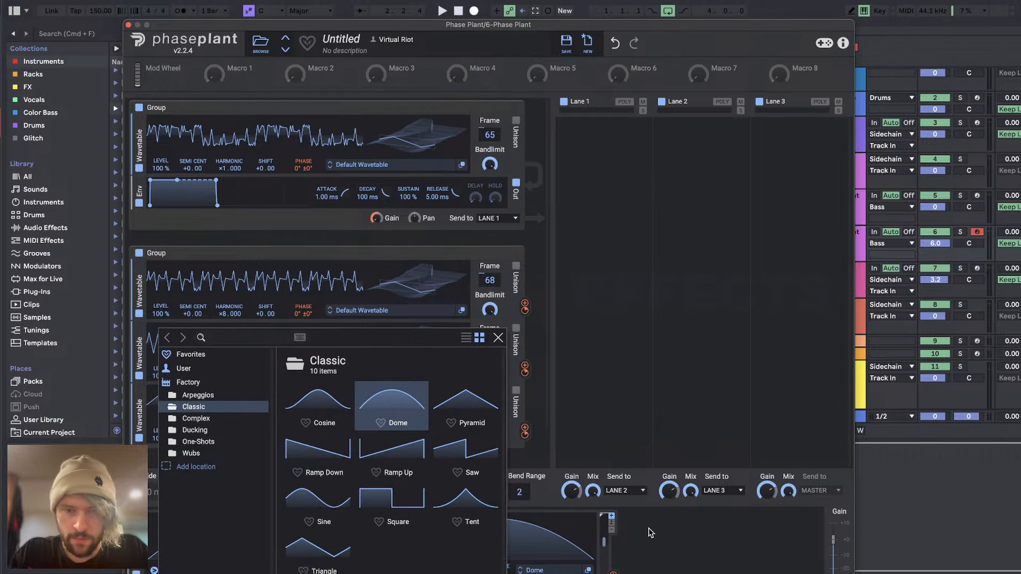
double_click(351, 453)
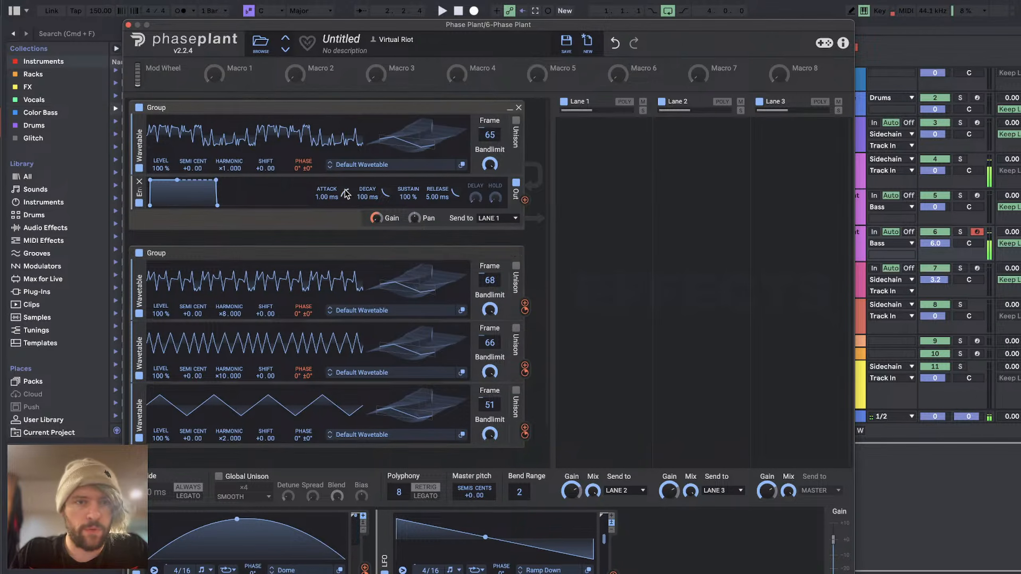
Step: Add a sine Analog oscillator to the first group and modulate that group's wavetable phase by about 94° with the Ramp Down LFO
drag(344, 191, 336, 179)
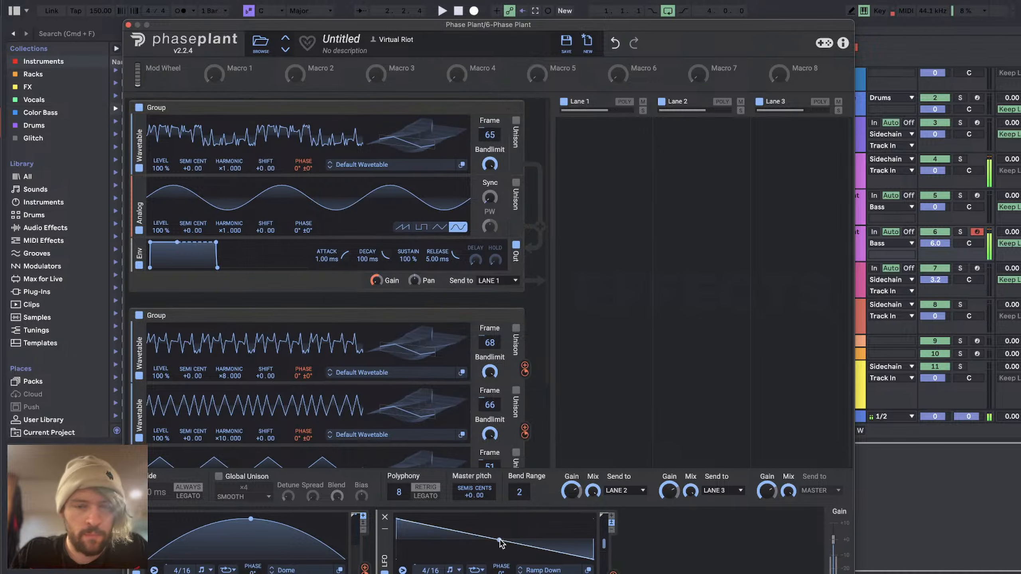
drag(613, 572, 304, 365)
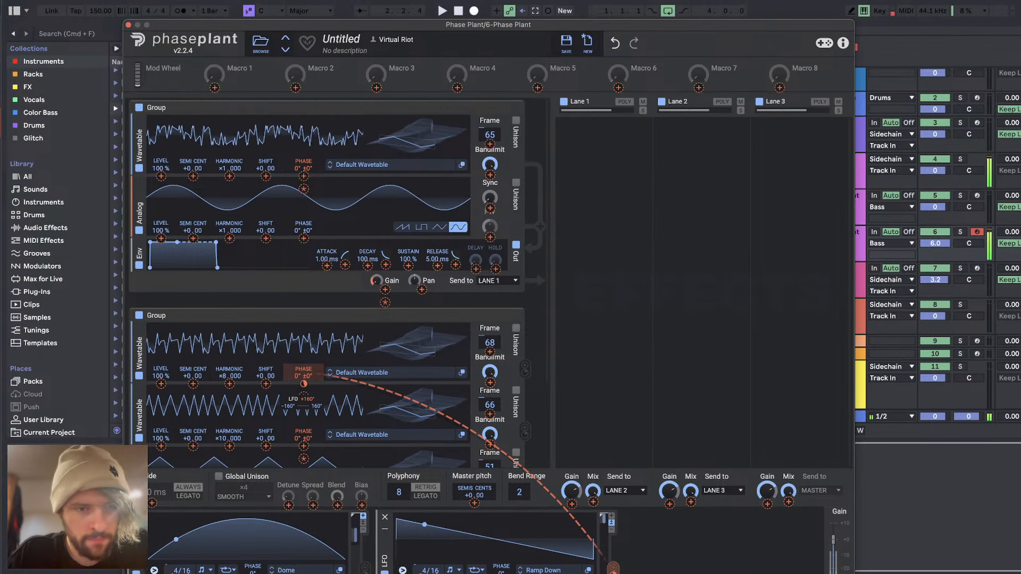
click(633, 554)
click(614, 573)
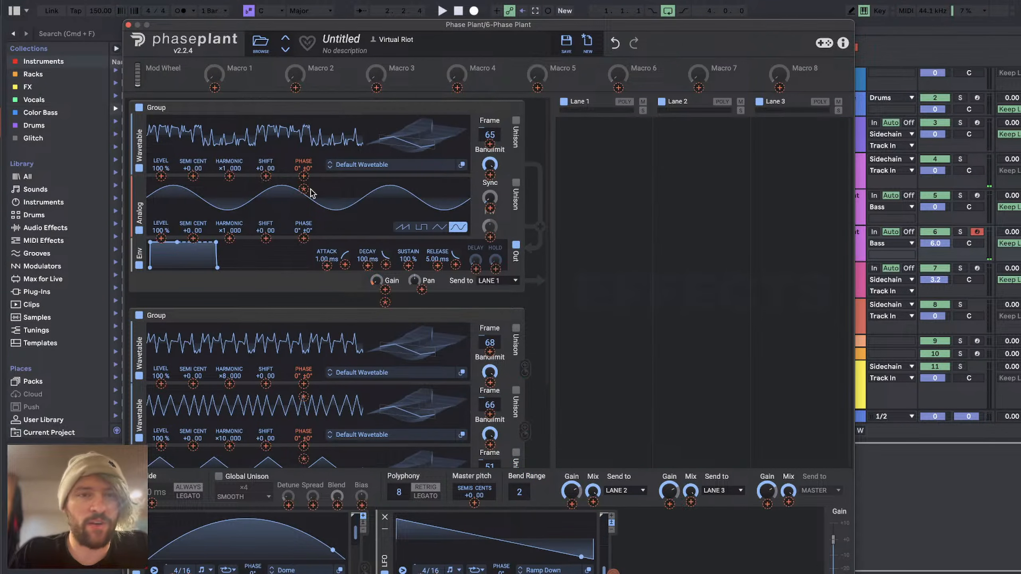
click(304, 176)
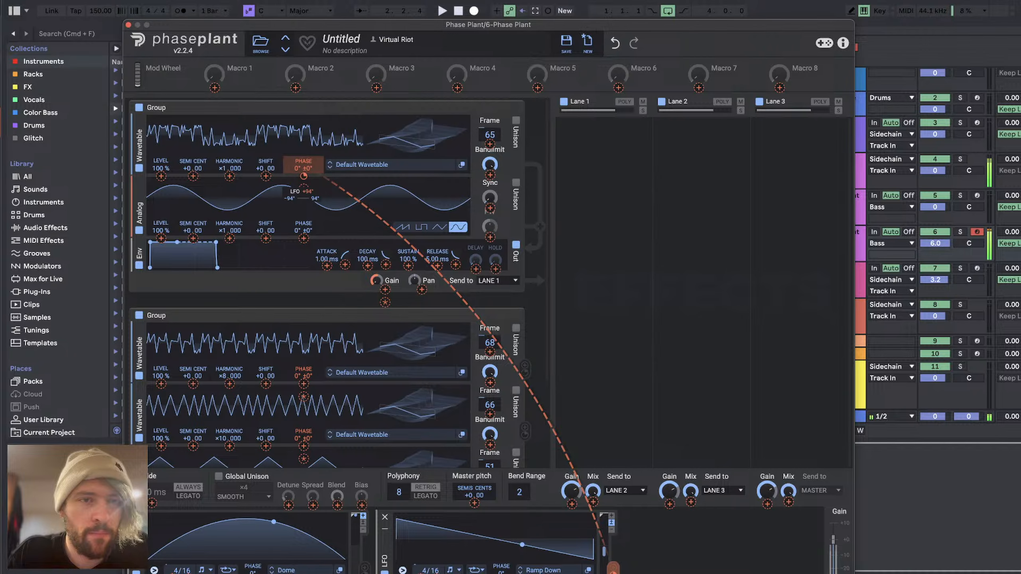
Step: Modulate the phases of the second group's middle and bottom wavetables with the Ramp Down LFO
click(303, 446)
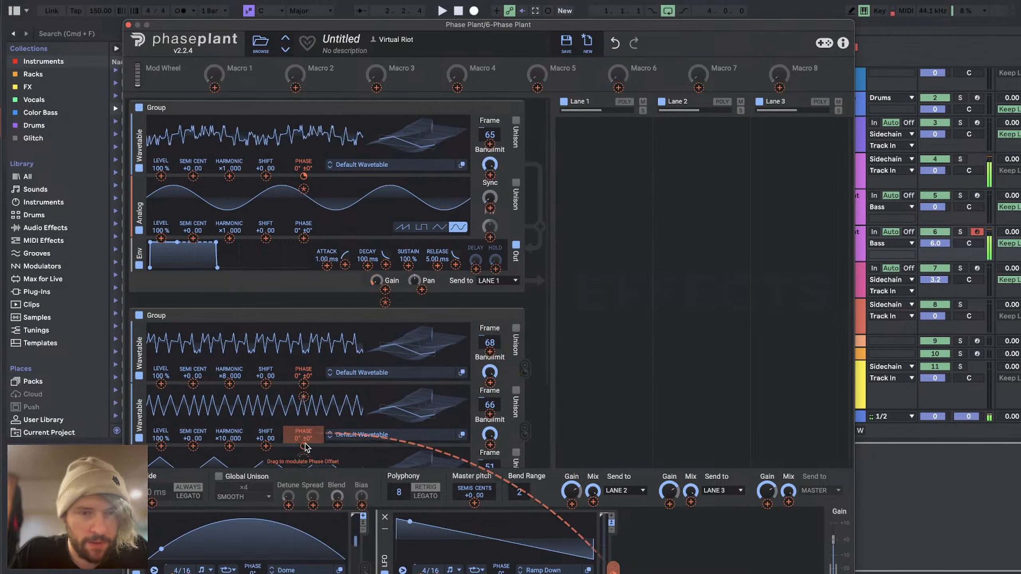
click(304, 383)
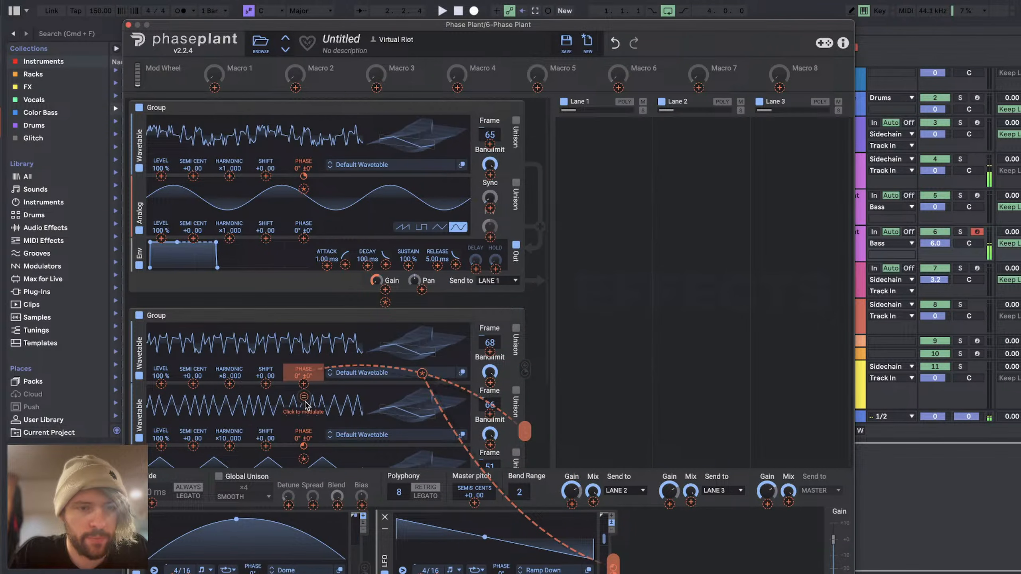
scroll(306, 405, down, 3)
click(305, 402)
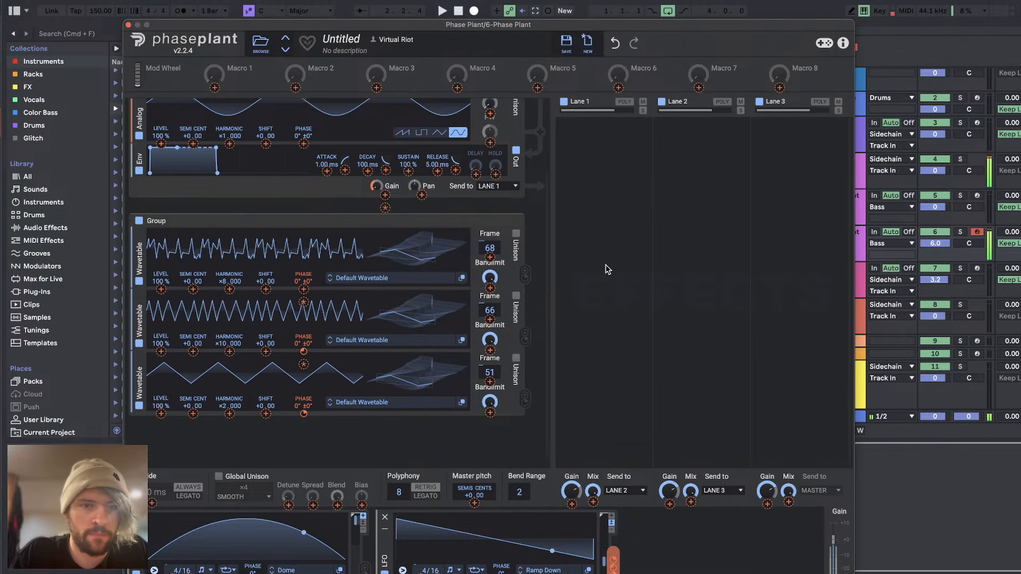
Step: Adjust the modulation depth on the second group's top wavetable phase and set the first group's wavetable phase modulation to about 84°
scroll(328, 156, up, 3)
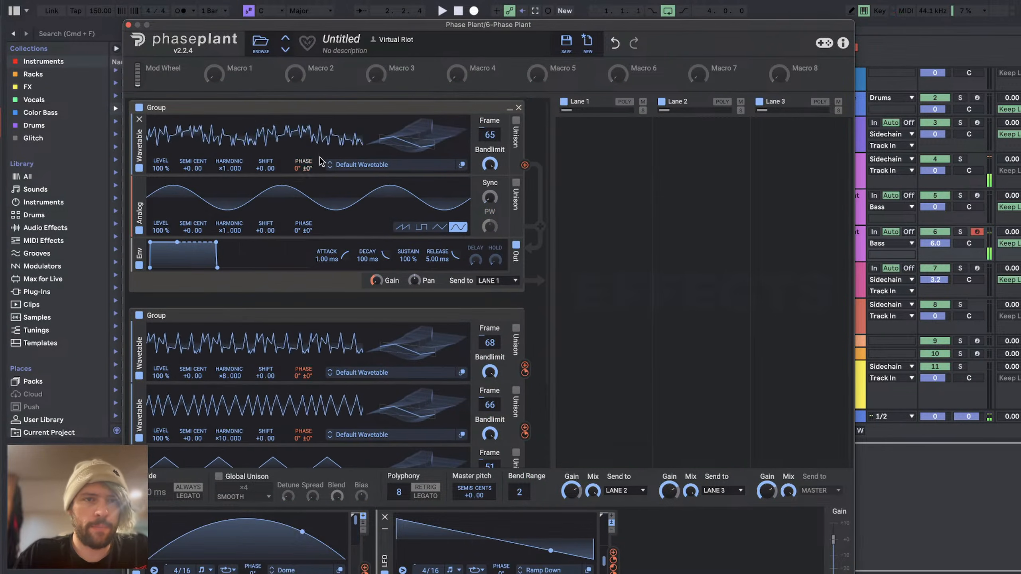
mouse_move(307, 175)
mouse_move(307, 177)
mouse_down()
mouse_move(299, 197)
mouse_move(299, 176)
mouse_up()
mouse_move(304, 383)
mouse_down()
mouse_move(303, 405)
mouse_move(303, 384)
mouse_up()
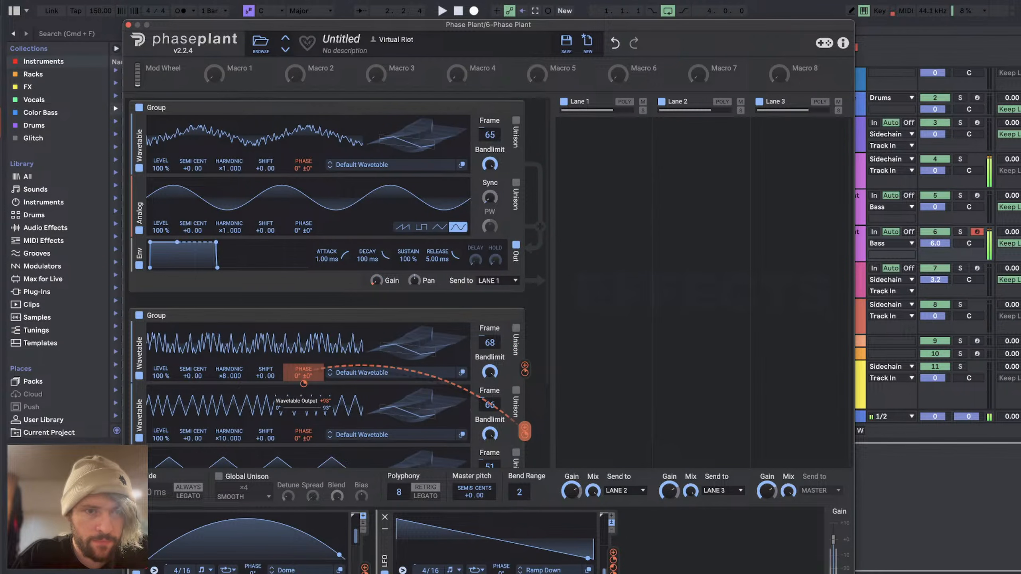
drag(300, 176, 300, 166)
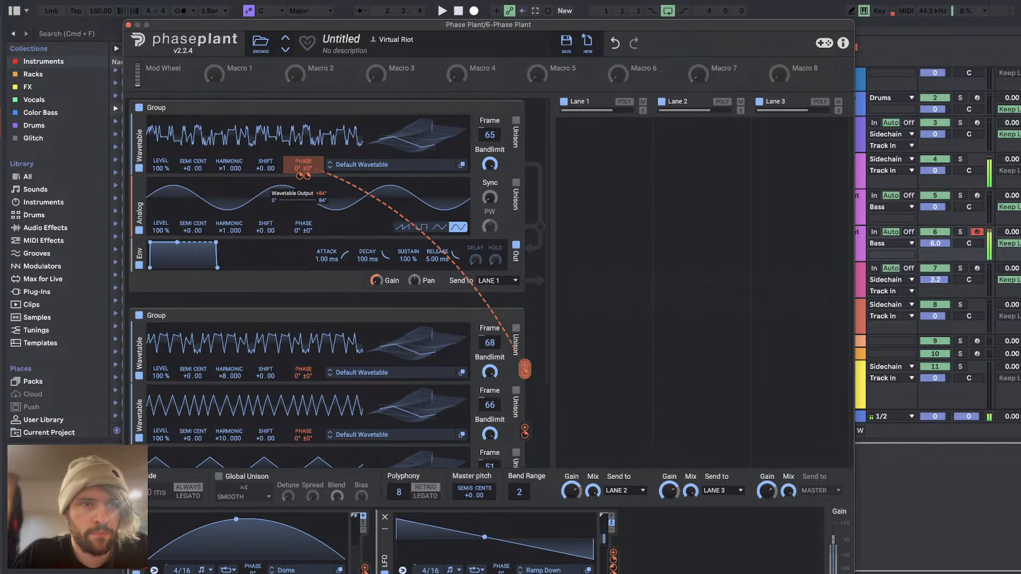
scroll(323, 418, down, 5)
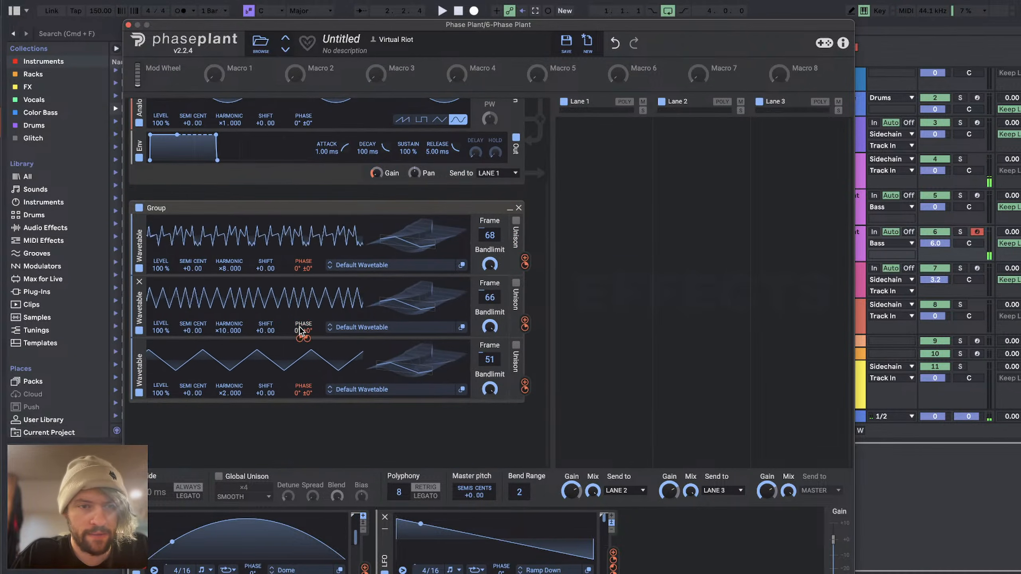
Step: Adjust the Ramp Down LFO depth on the second group's middle wavetable phase and set the bottom wavetable's to about 81°
drag(300, 339, 300, 346)
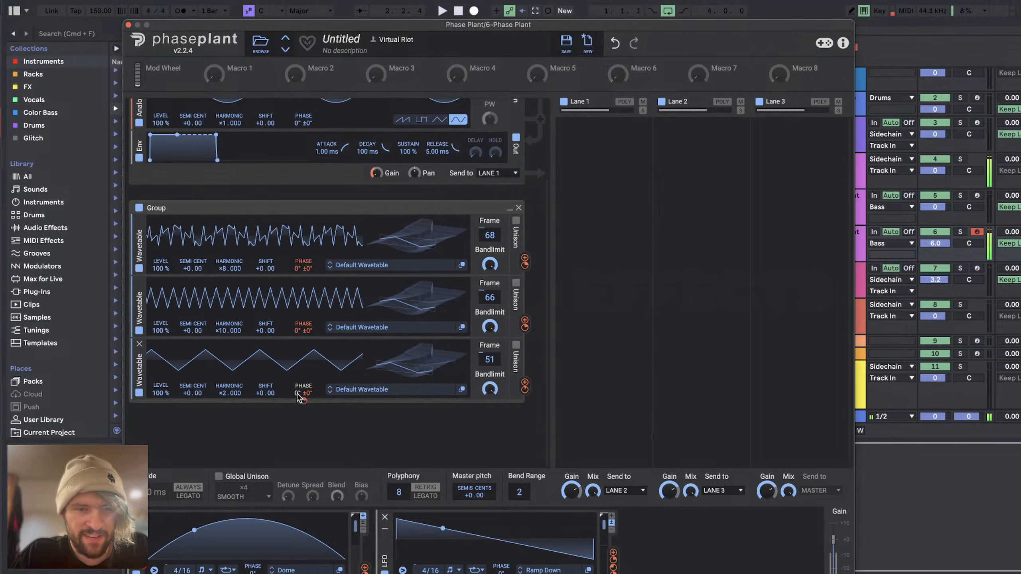
drag(302, 403, 302, 400)
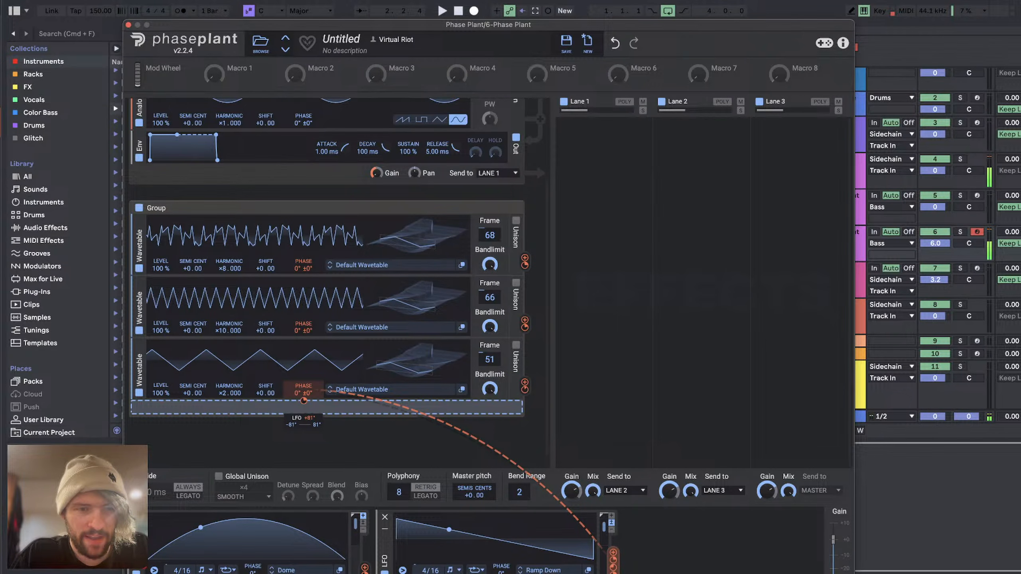
scroll(340, 297, up, 5)
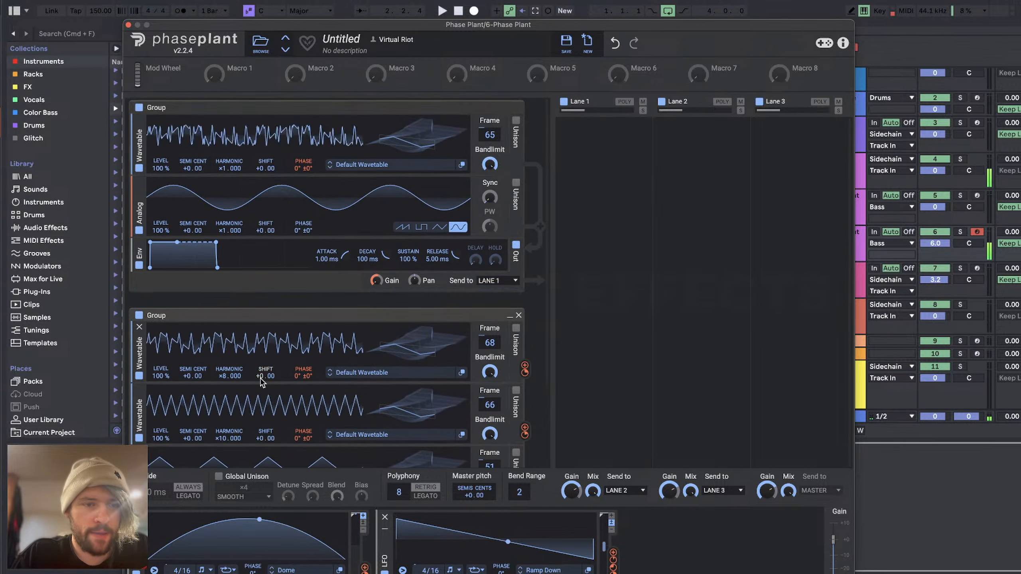
Step: Set the harmonics of the second group's top and middle wavetables to ×2
scroll(259, 376, down, 5)
drag(225, 267, 225, 277)
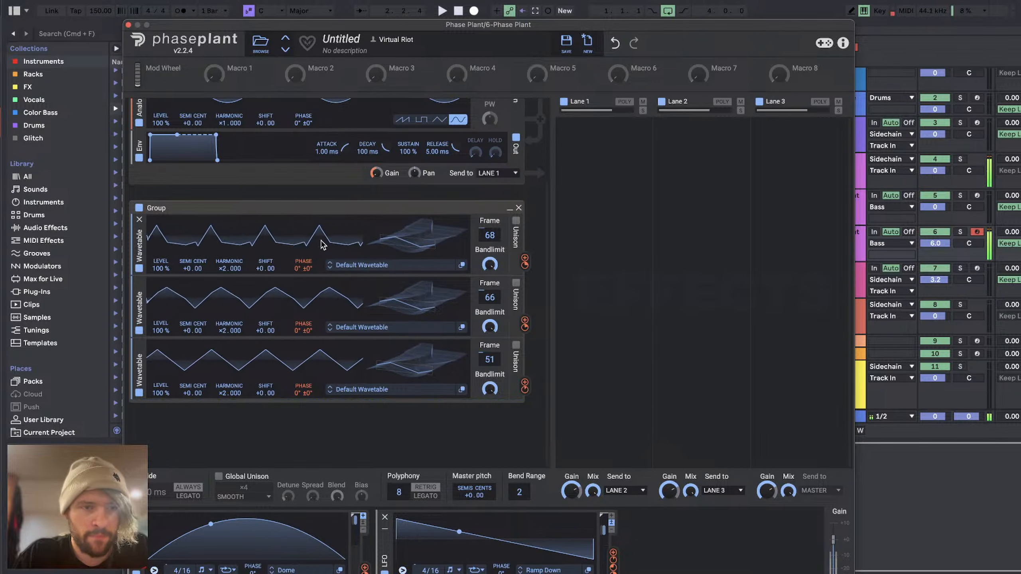
scroll(343, 263, up, 2)
scroll(343, 264, up, 2)
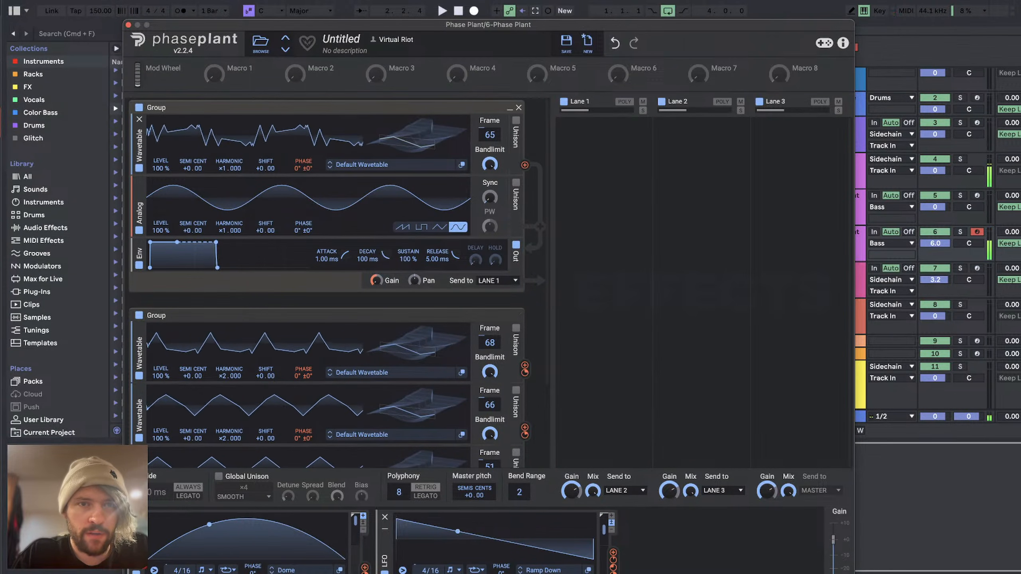
Step: Disable the second group's bottom and middle wavetables and set the first group's wavetable frame to 187
scroll(262, 358, down, 3)
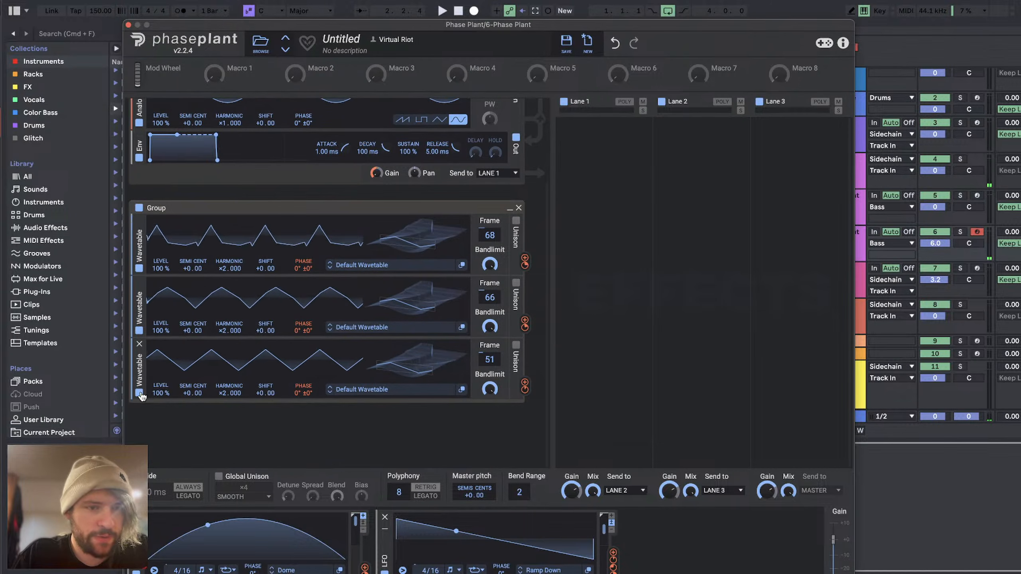
drag(139, 364, 140, 342)
click(139, 331)
scroll(411, 272, up, 3)
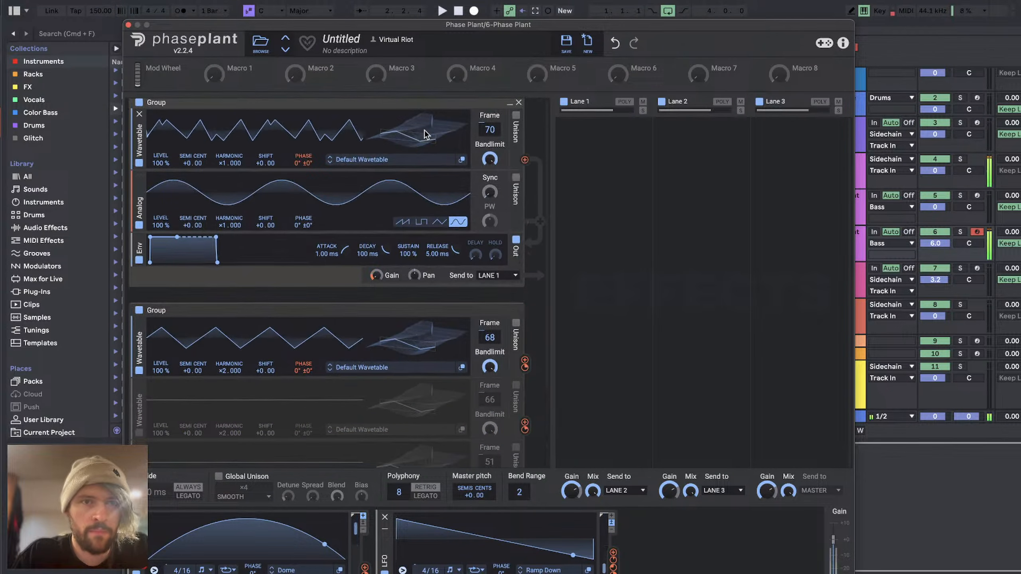
drag(425, 131, 425, 91)
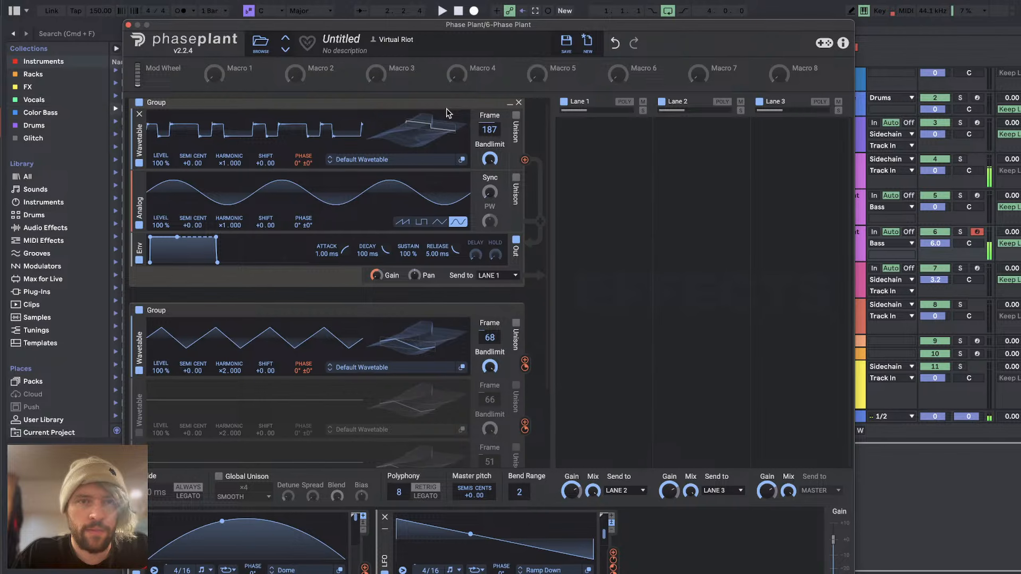
Step: Rework the phase modulation of the first group's wavetable, setting the Ramp Down LFO depth to about −185°
drag(525, 362, 303, 172)
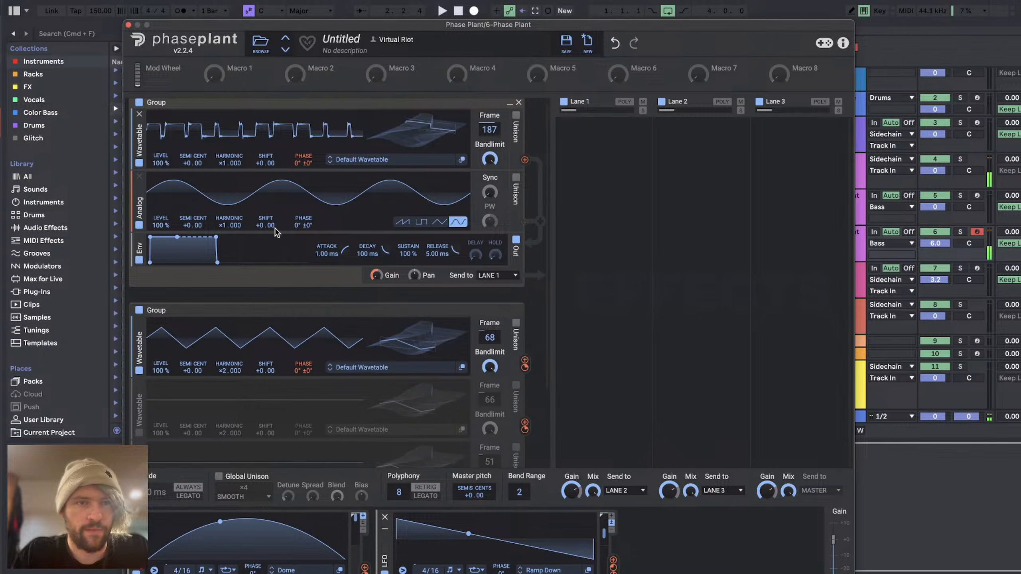
drag(612, 560, 613, 560)
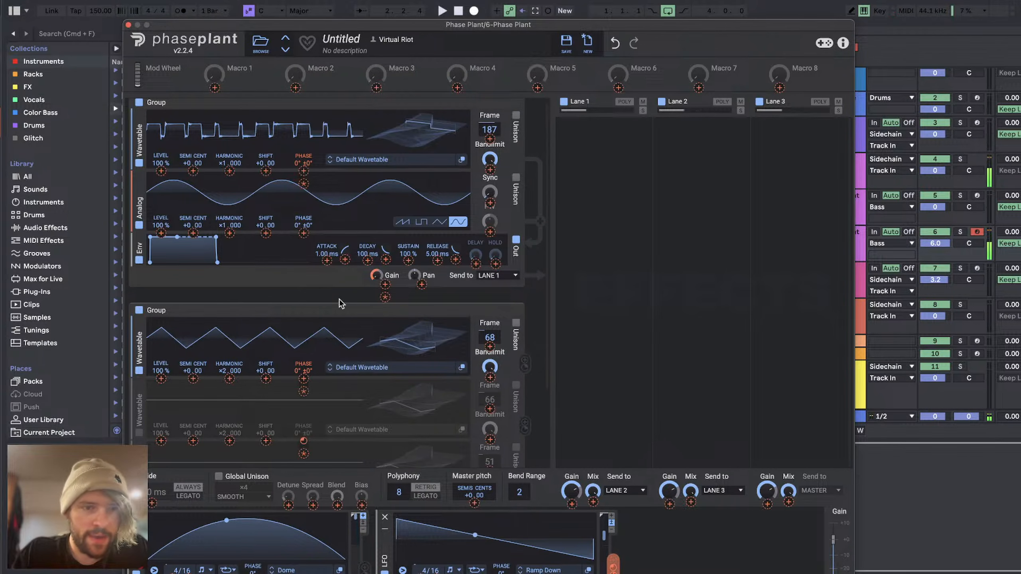
drag(313, 383, 304, 406)
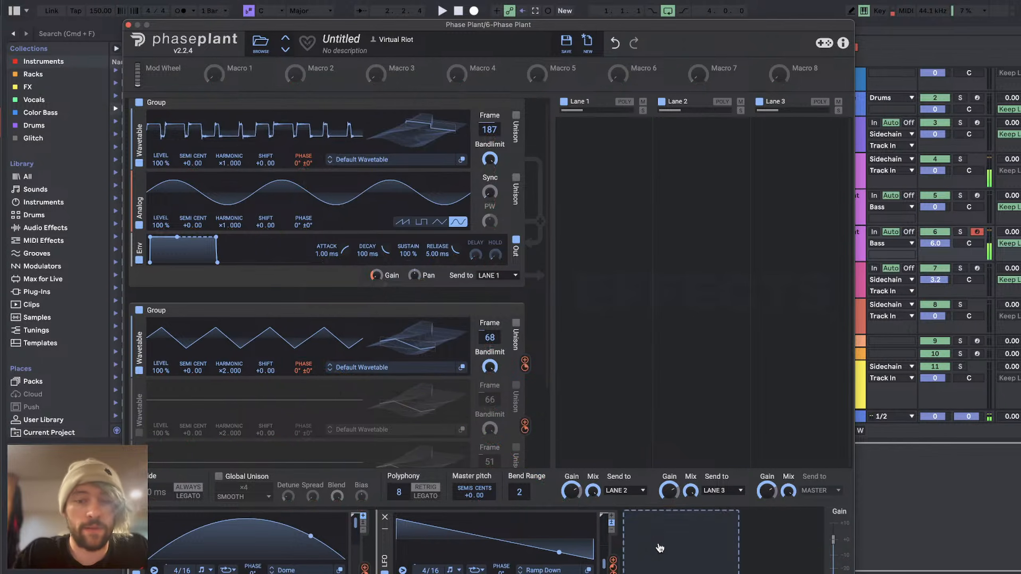
drag(613, 560, 614, 562)
drag(305, 172, 303, 185)
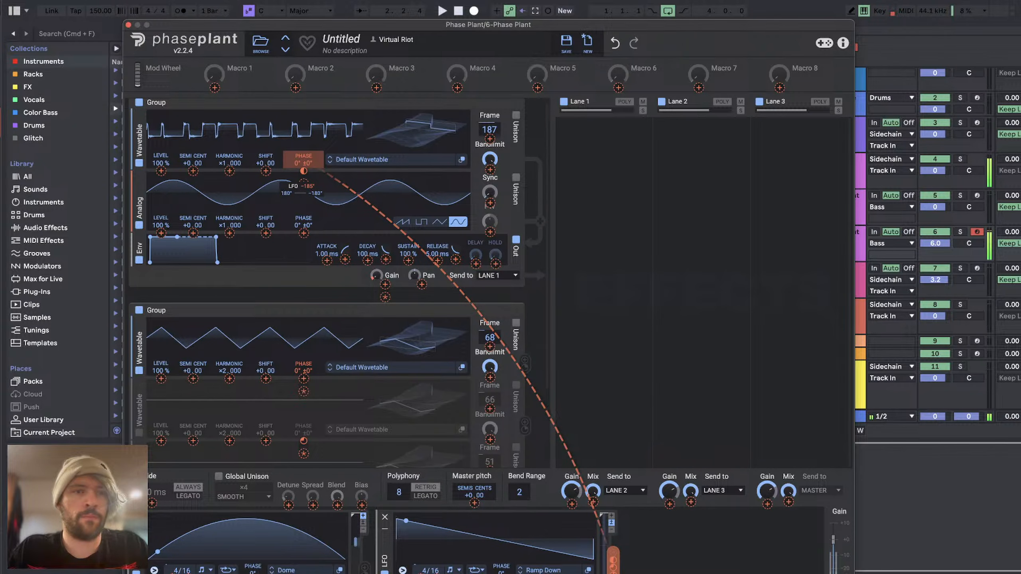
drag(303, 185, 304, 187)
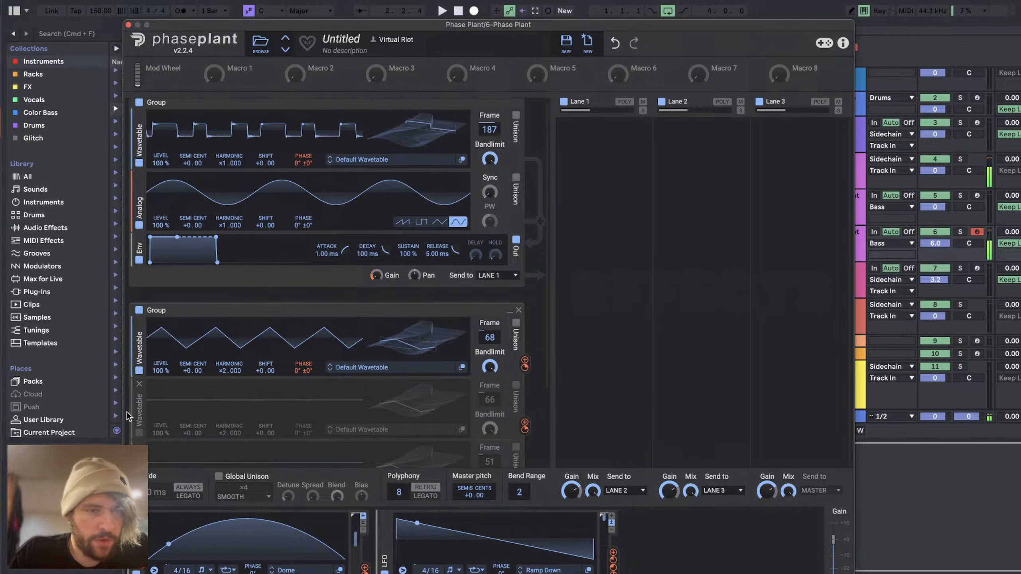
Step: Re-enable the second group's middle wavetable and adjust its phase modulation, with the Ramp Down LFO depth at about −120°
click(139, 433)
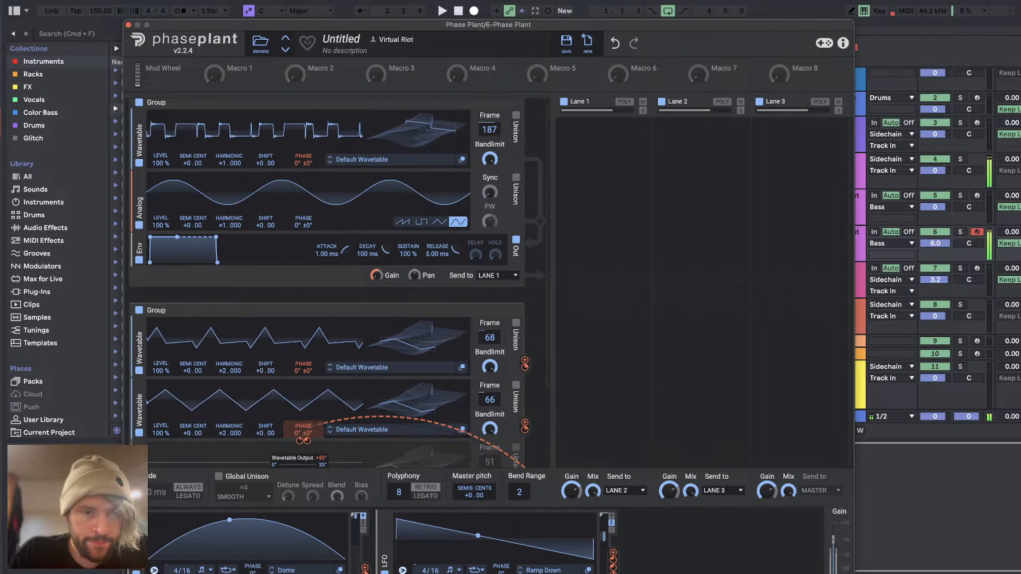
mouse_move(300, 441)
mouse_down()
mouse_move(300, 478)
mouse_move(316, 440)
mouse_up()
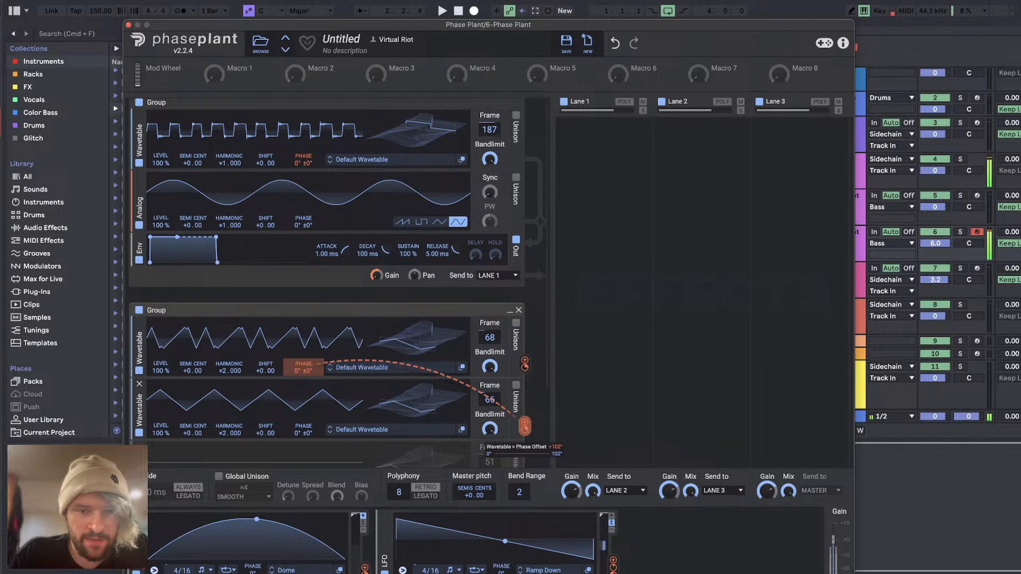
drag(613, 562, 304, 483)
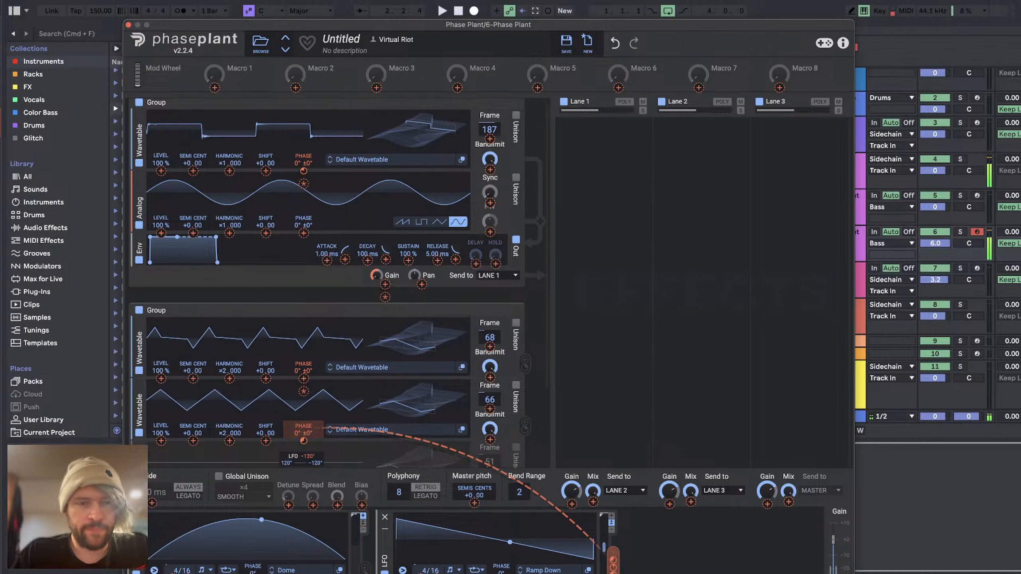
click(538, 293)
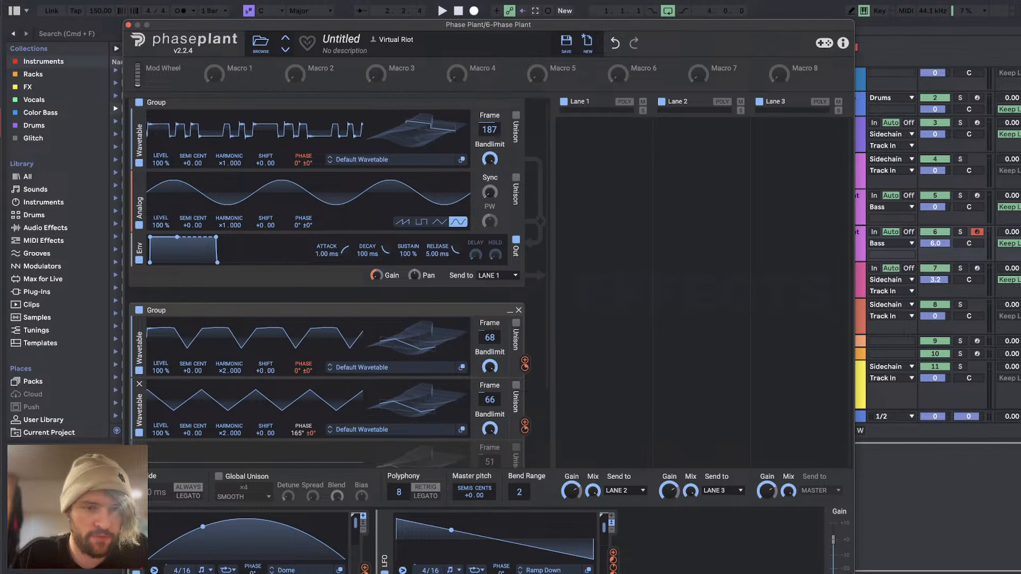
Step: Try phase offsets of −85° and 55° on the second group's middle and top wavetables, and reset all wavetable phases to 0°
drag(303, 433, 295, 436)
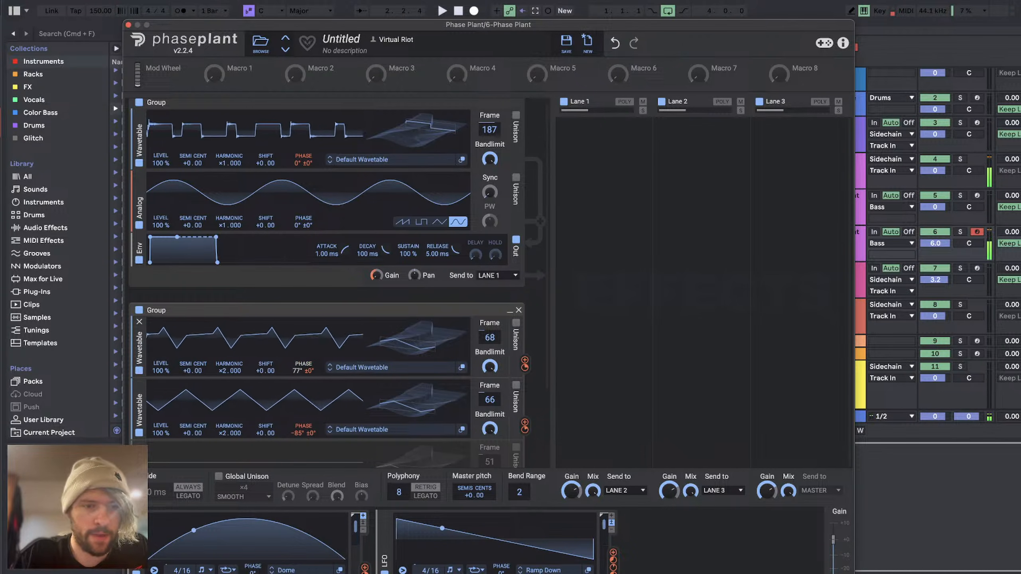
drag(303, 370, 298, 375)
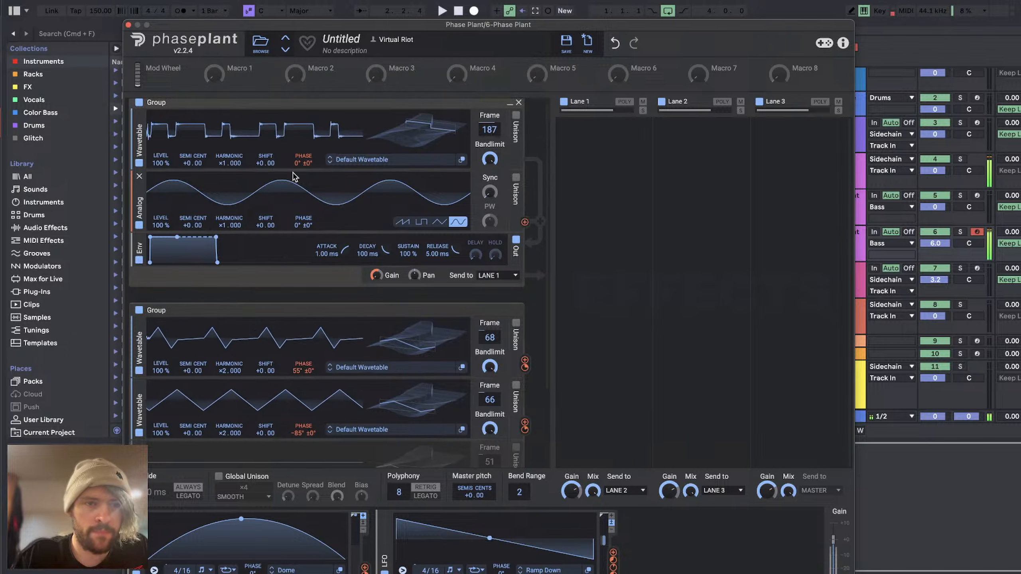
drag(295, 164, 300, 167)
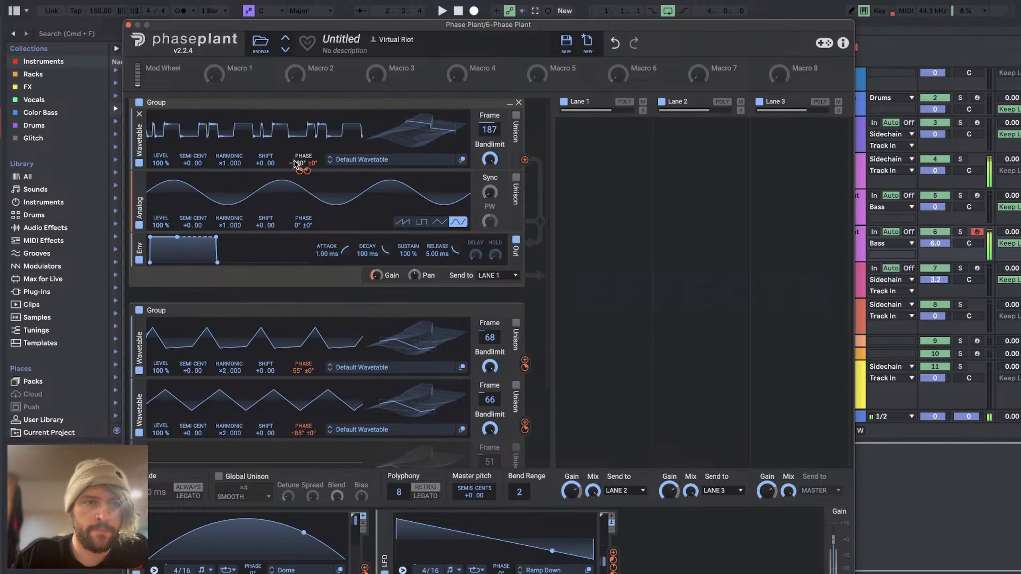
double_click(300, 162)
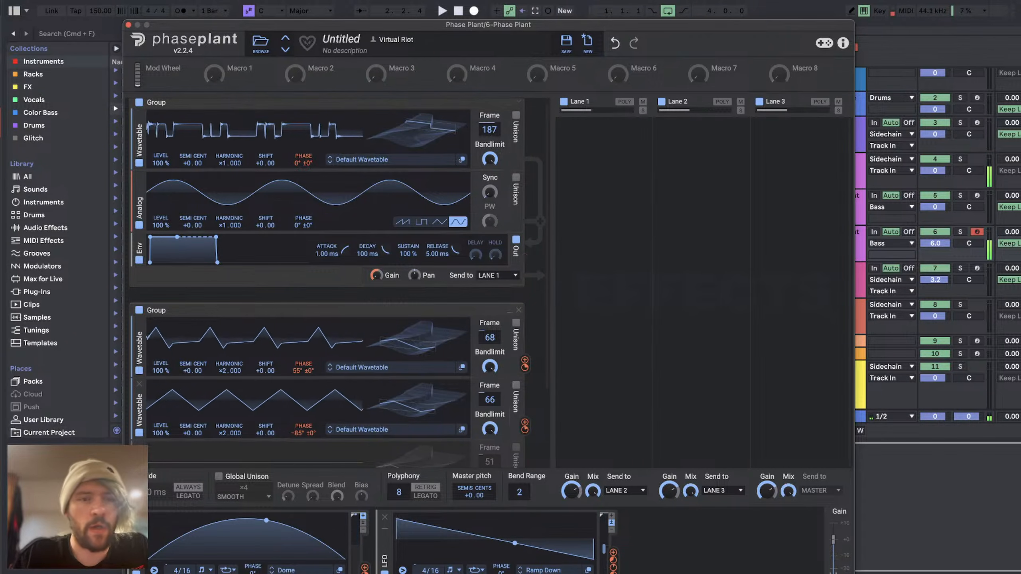
double_click(302, 434)
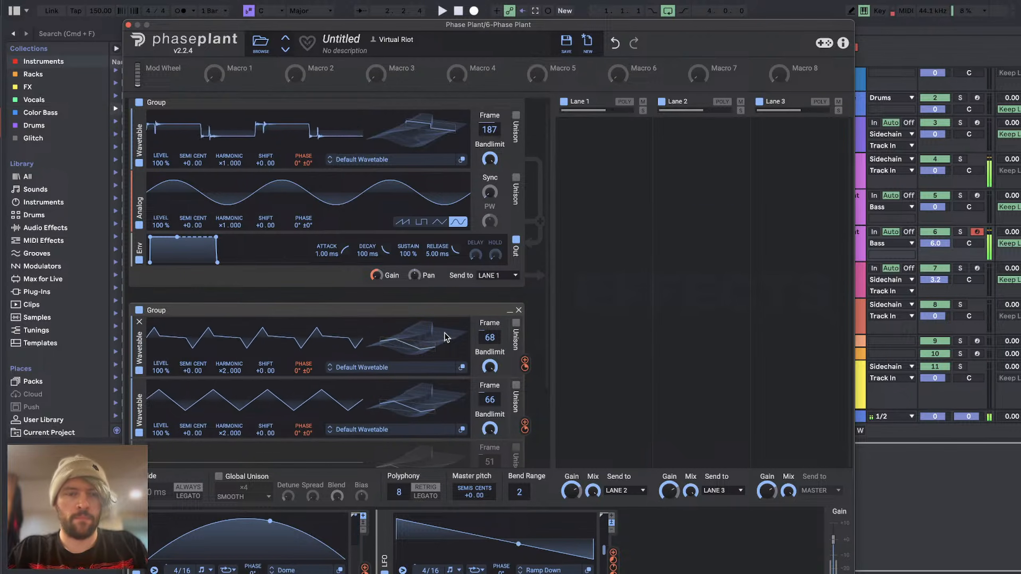
Step: Switch to YouTube Studio in the browser and read through the livestream chat
key(super+Tab)
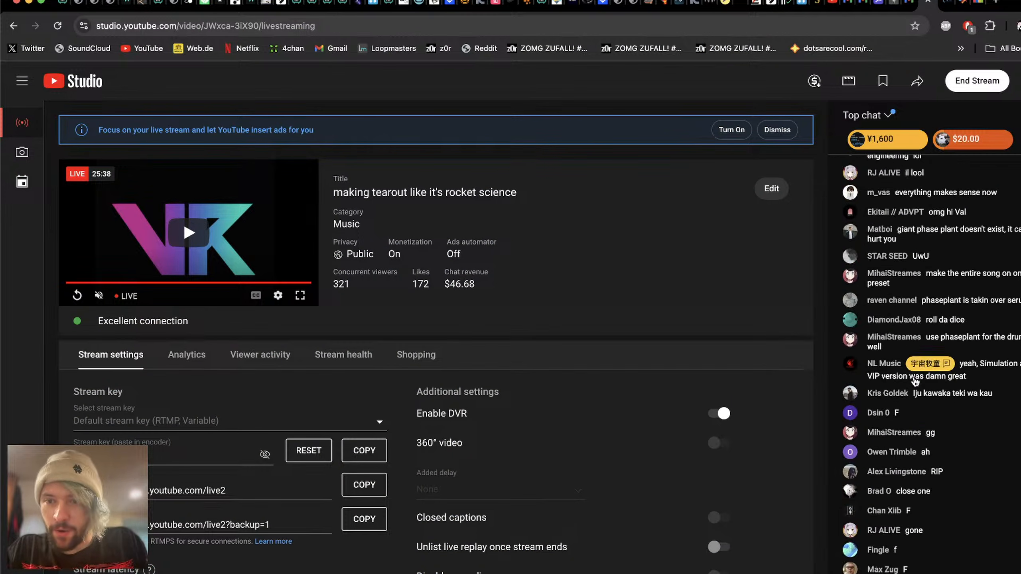
scroll(914, 381, up, 3)
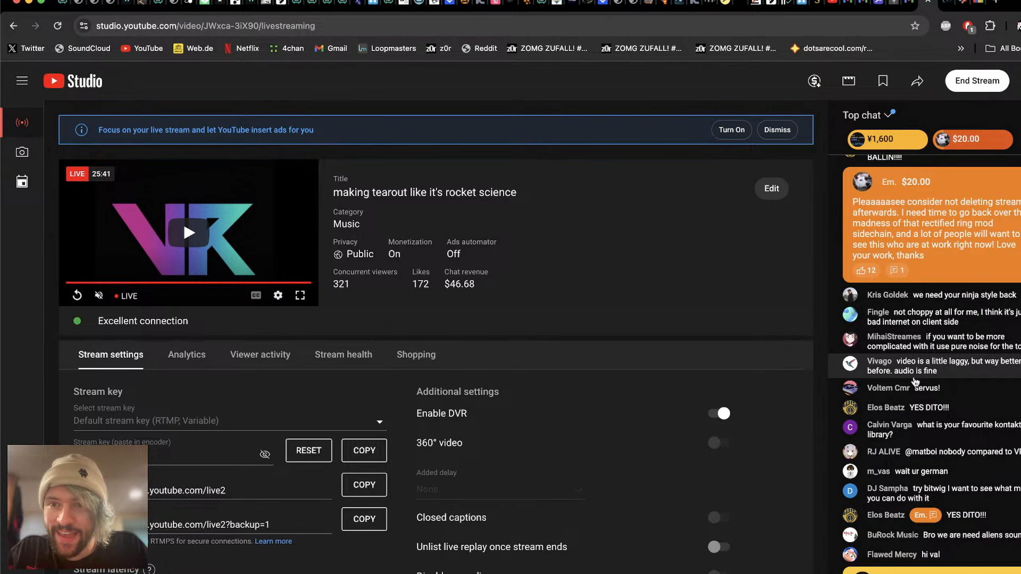
scroll(918, 419, down, 10)
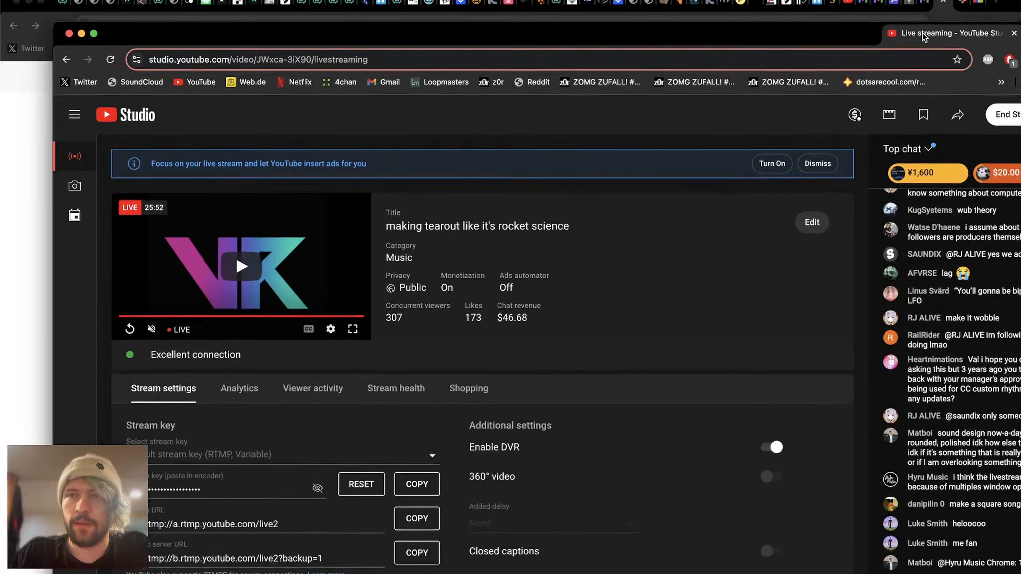
Step: Move the YouTube Studio live streaming tab into its own window and close the other browser window
drag(923, 6, 868, 53)
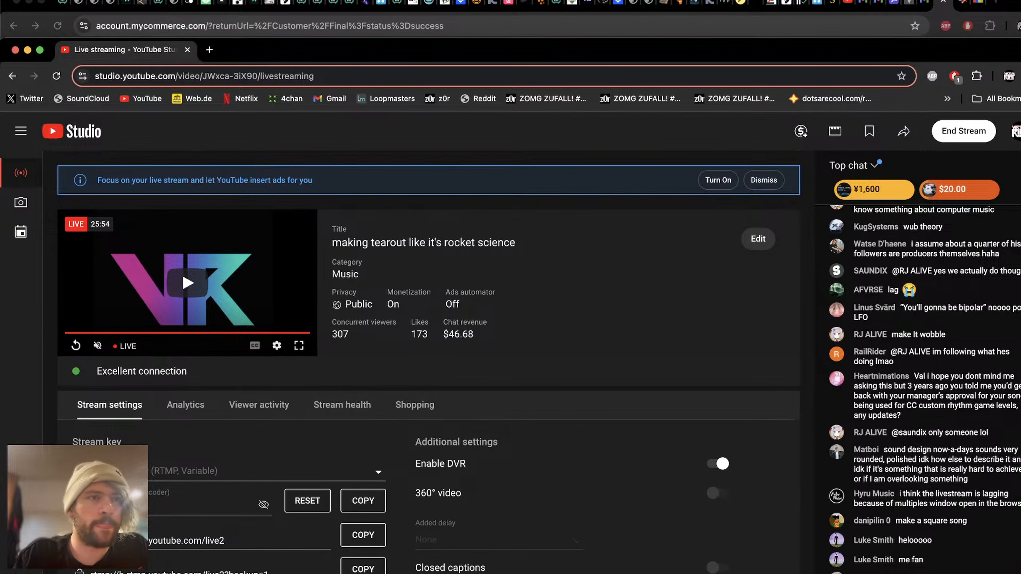
click(16, 4)
drag(395, 51, 393, 1)
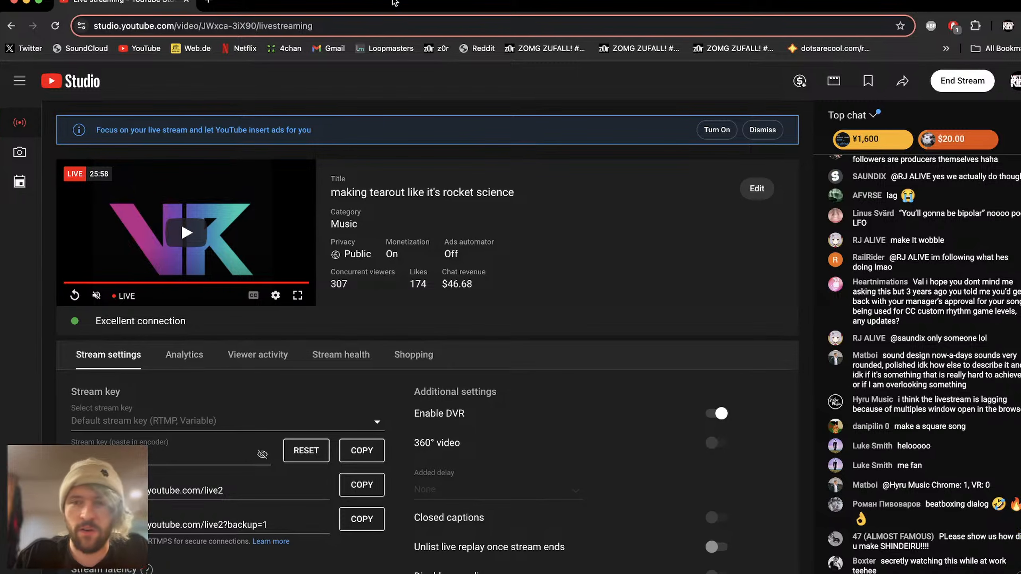
drag(755, 0, 757, 1)
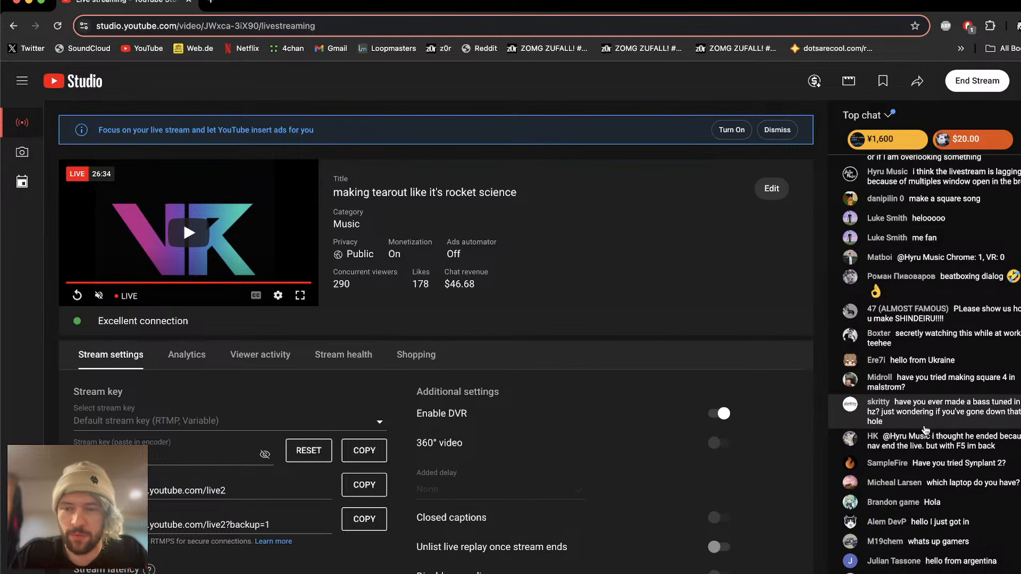
Step: Switch back to Phase Plant, check the wavetable phase modulation amounts, and re-enable the second group's bottom wavetable
key(super+Tab)
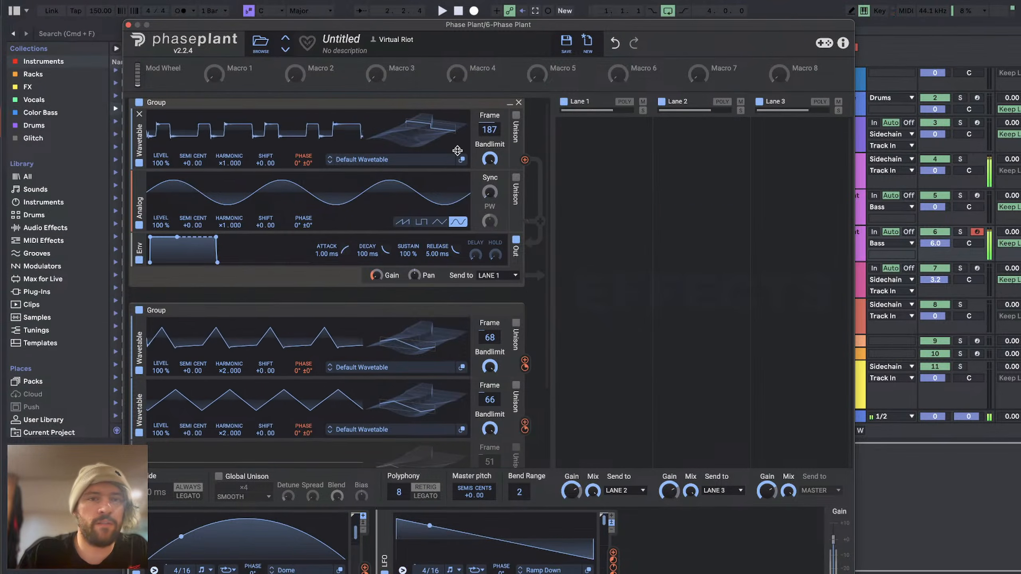
drag(525, 361, 306, 174)
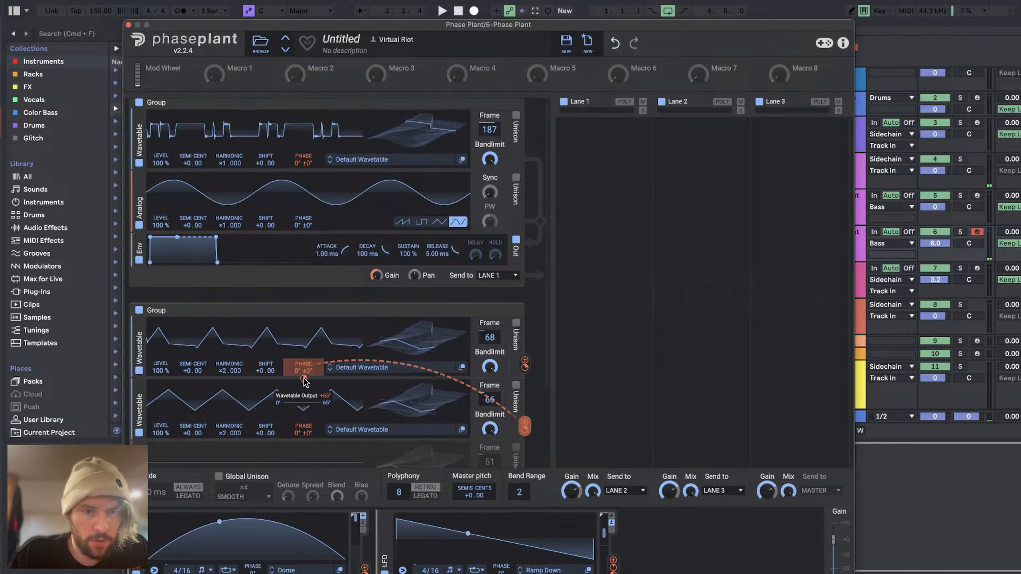
drag(308, 444, 305, 444)
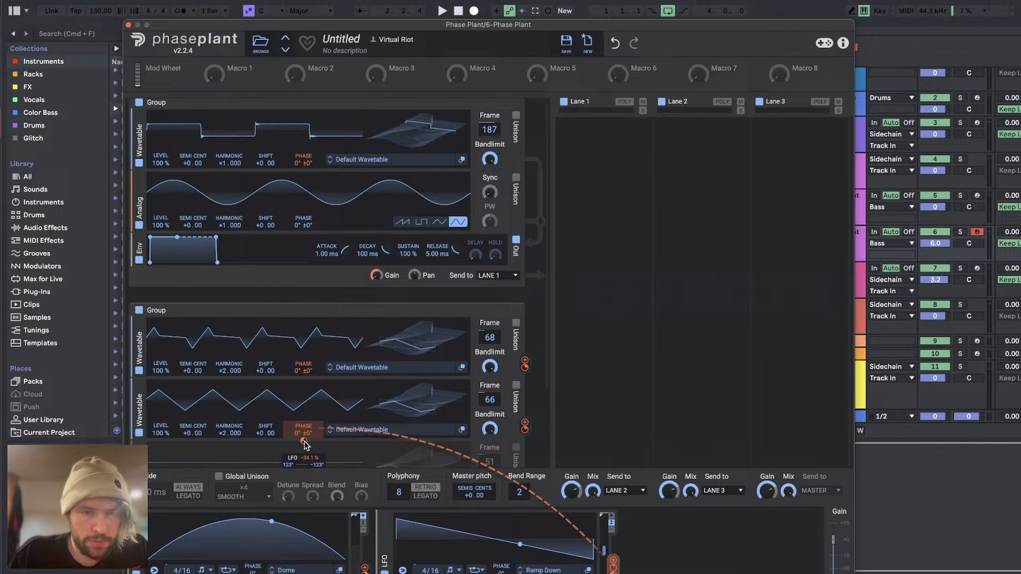
scroll(210, 349, down, 3)
scroll(210, 339, up, 4)
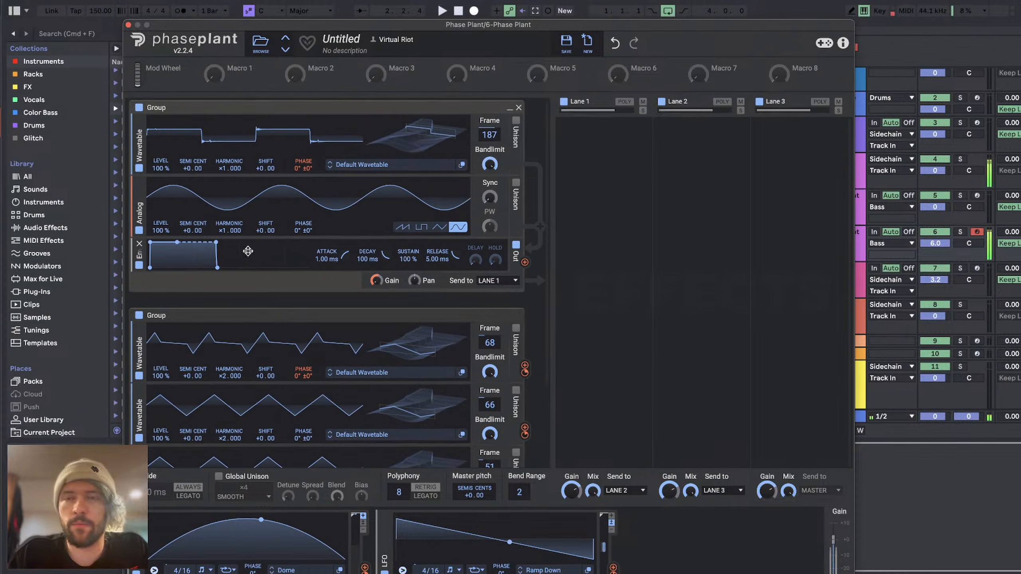
Step: Set the first group's wavetable frame to 80 and remove the group's sine Analog oscillator
drag(417, 132, 416, 173)
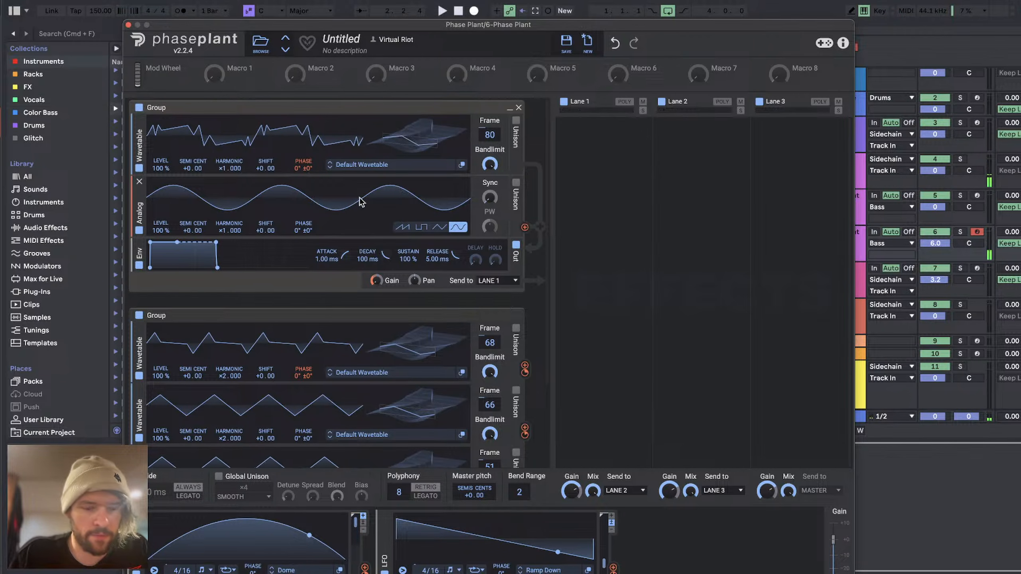
click(139, 184)
Step: Set the harmonics of the second group's top and middle wavetables to ×8 and the bottom wavetable's to ×6
scroll(292, 358, down, 2)
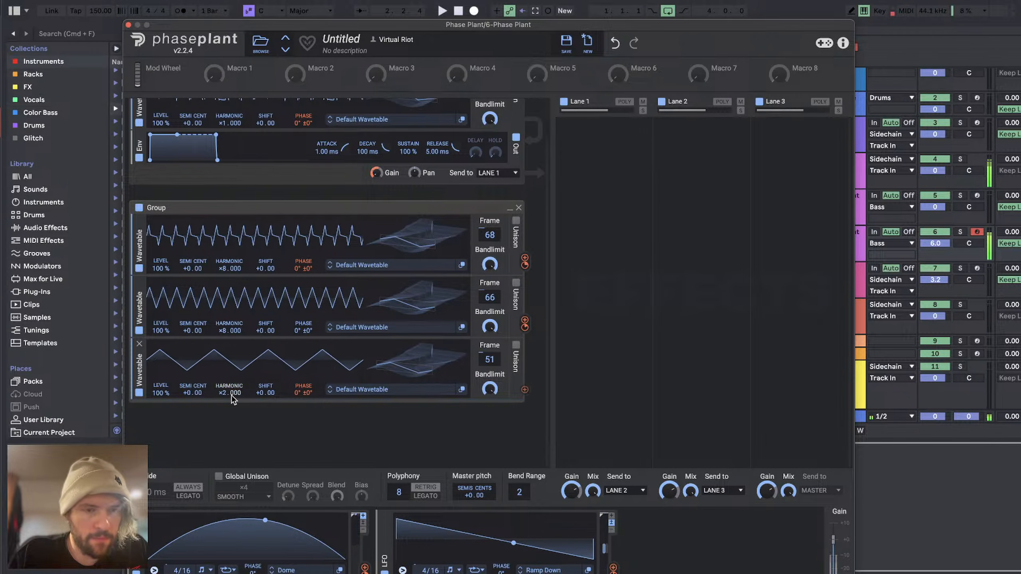
drag(231, 393, 230, 378)
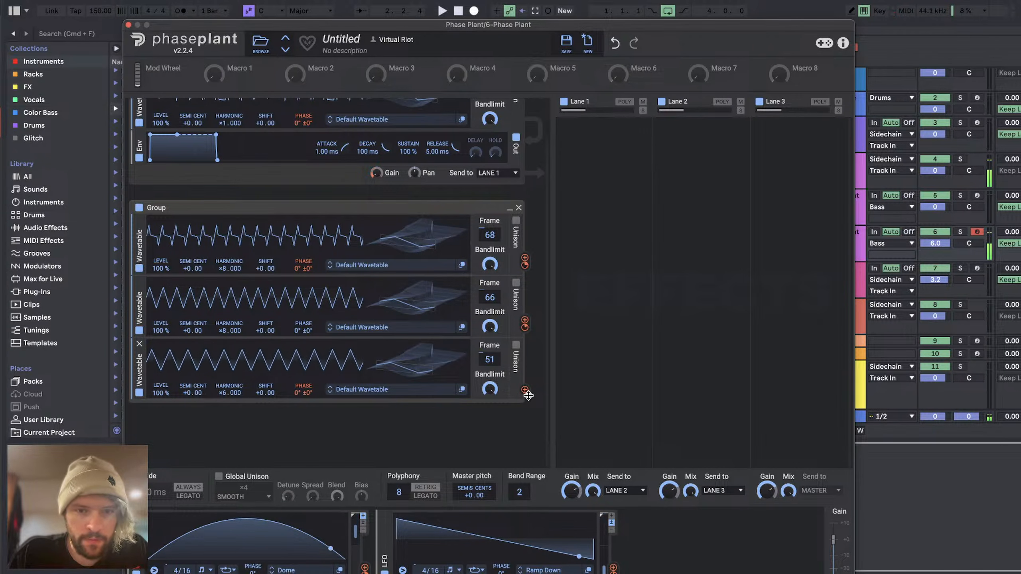
Step: Adjust the phase modulation amounts feeding the second group's top and middle wavetables, and remove the Ramp Down LFO
drag(525, 390, 304, 337)
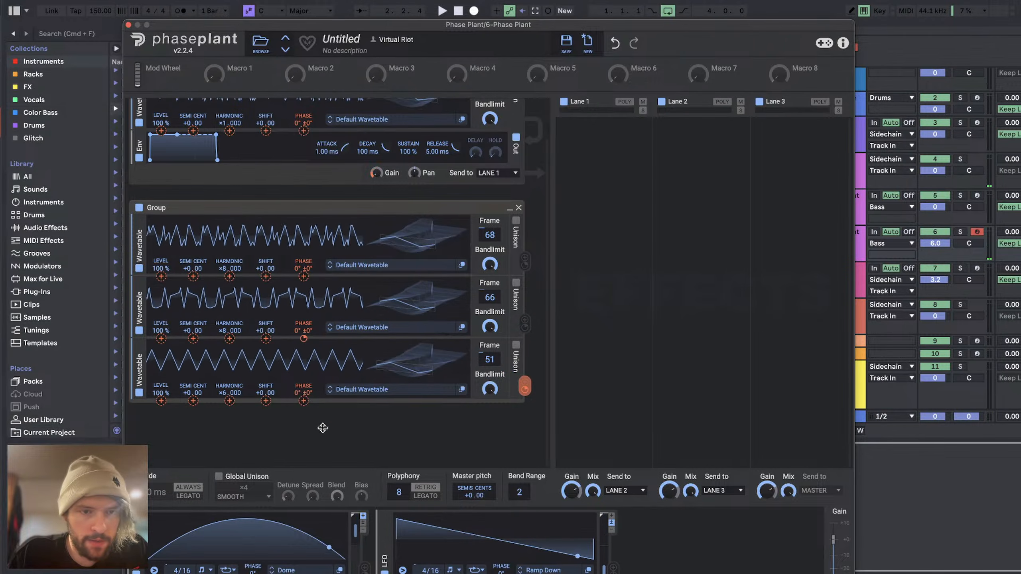
click(385, 520)
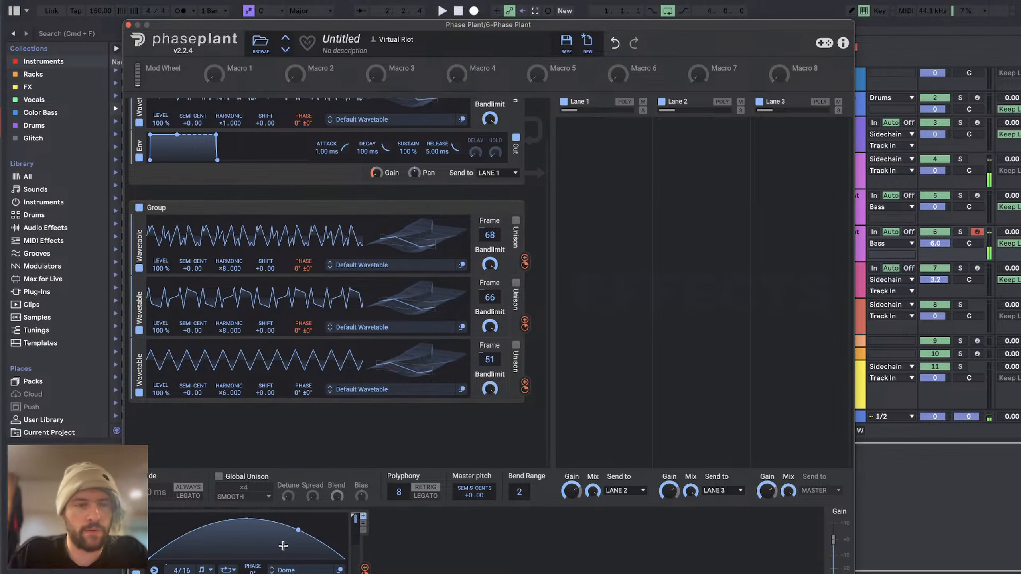
click(874, 227)
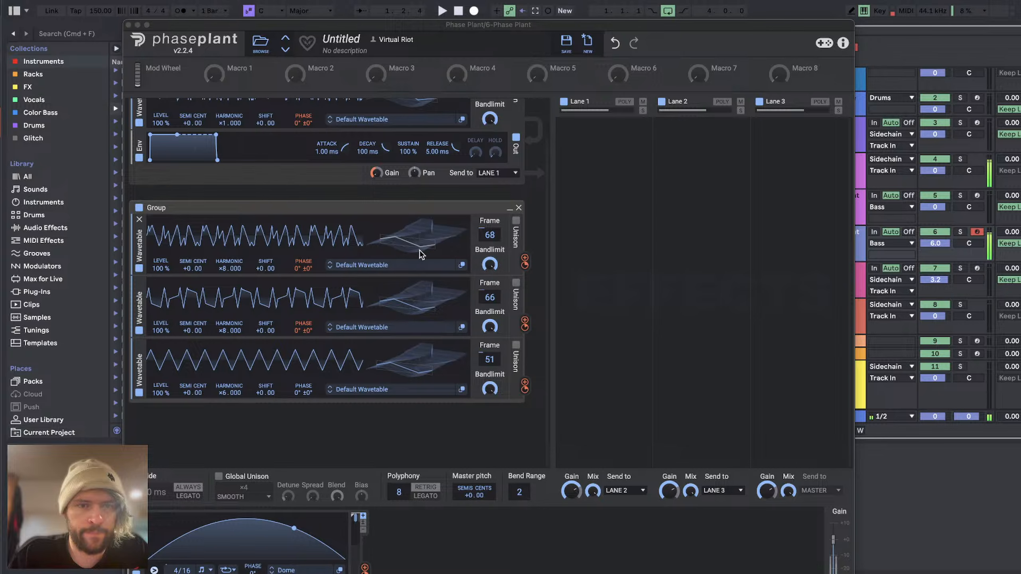
scroll(419, 250, up, 1)
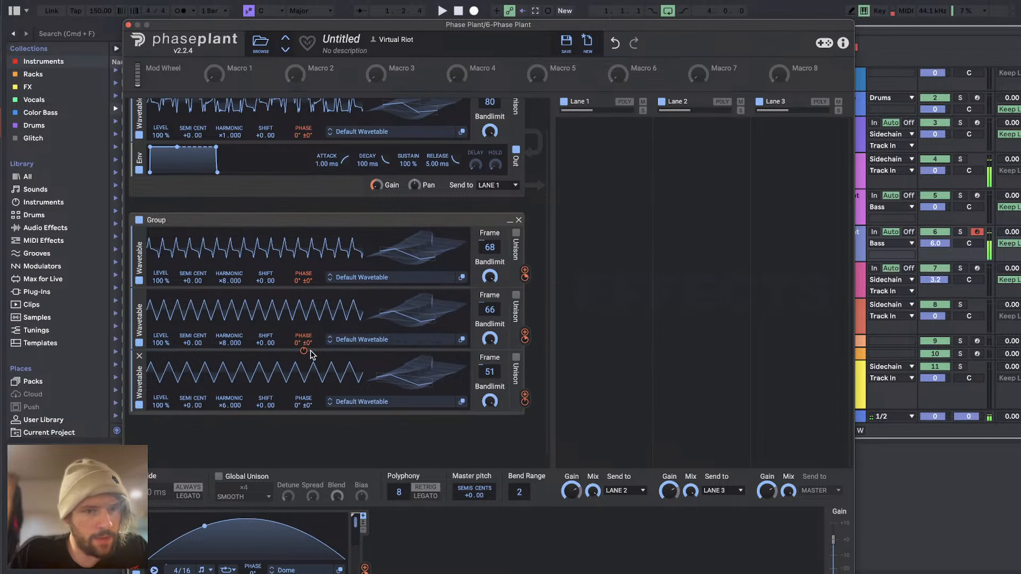
drag(525, 398, 306, 354)
drag(304, 288, 304, 266)
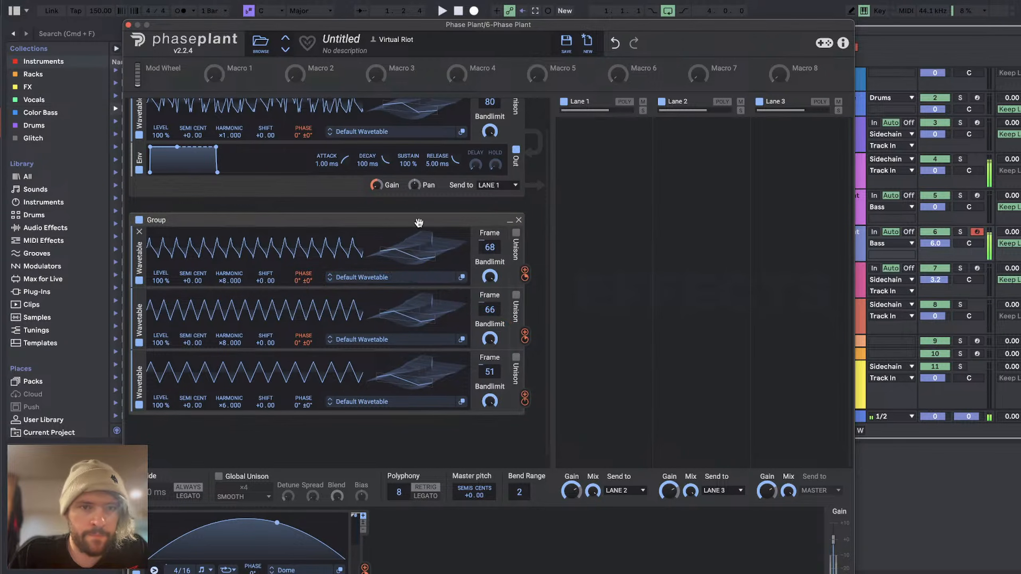
Step: Set the first group's wavetable frame to 62, and the second group's top wavetable to harmonic ×6 and frame 123 without detune
drag(416, 255, 416, 234)
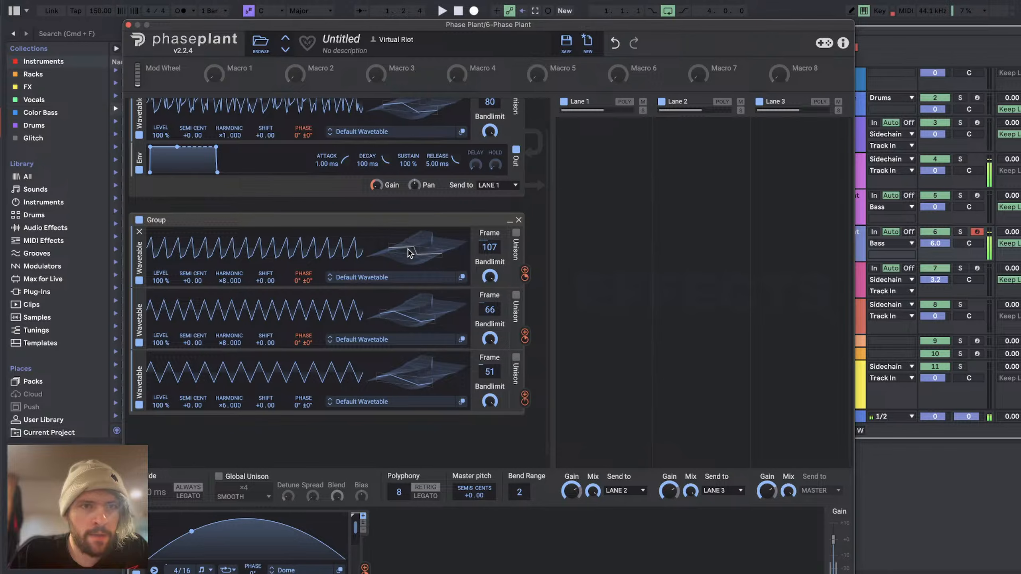
scroll(408, 249, up, 2)
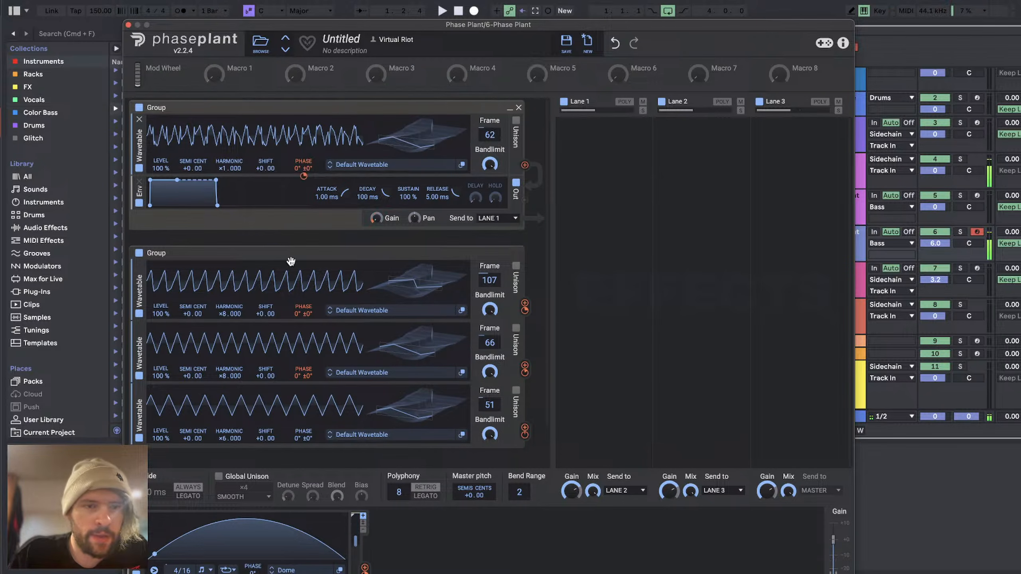
drag(227, 314, 226, 326)
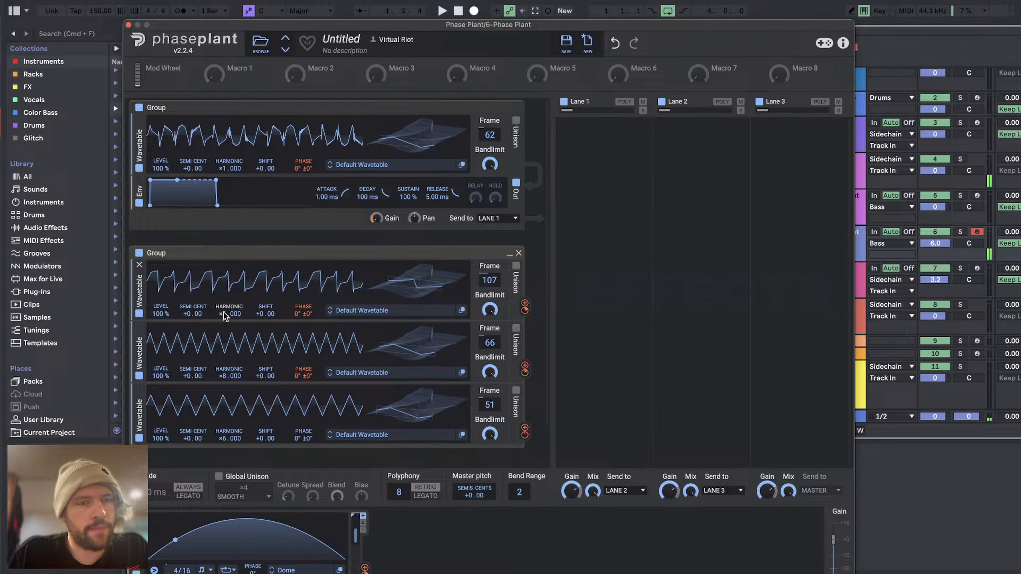
mouse_move(391, 287)
mouse_down()
mouse_move(392, 298)
mouse_move(392, 281)
mouse_up()
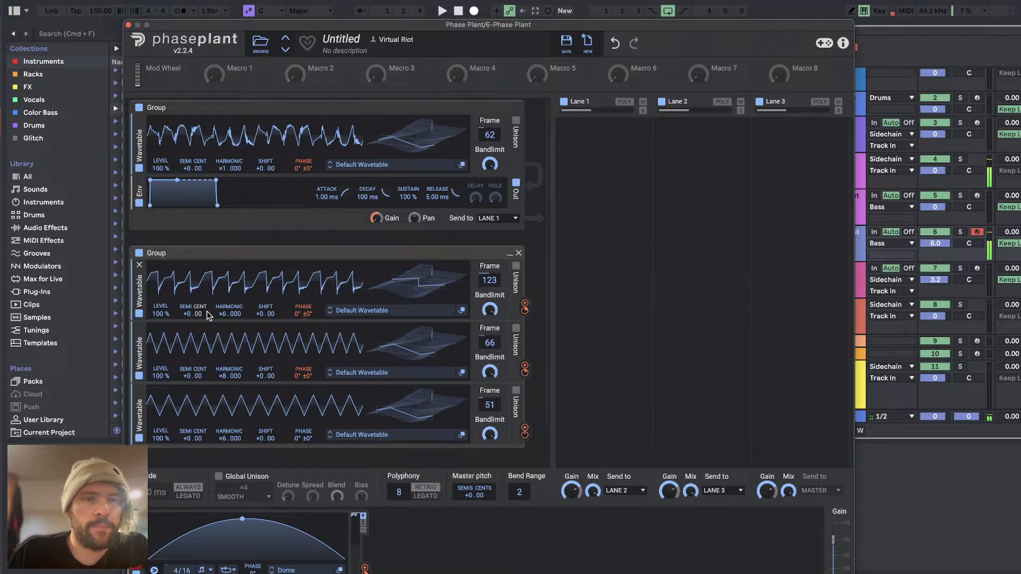
drag(201, 314, 200, 326)
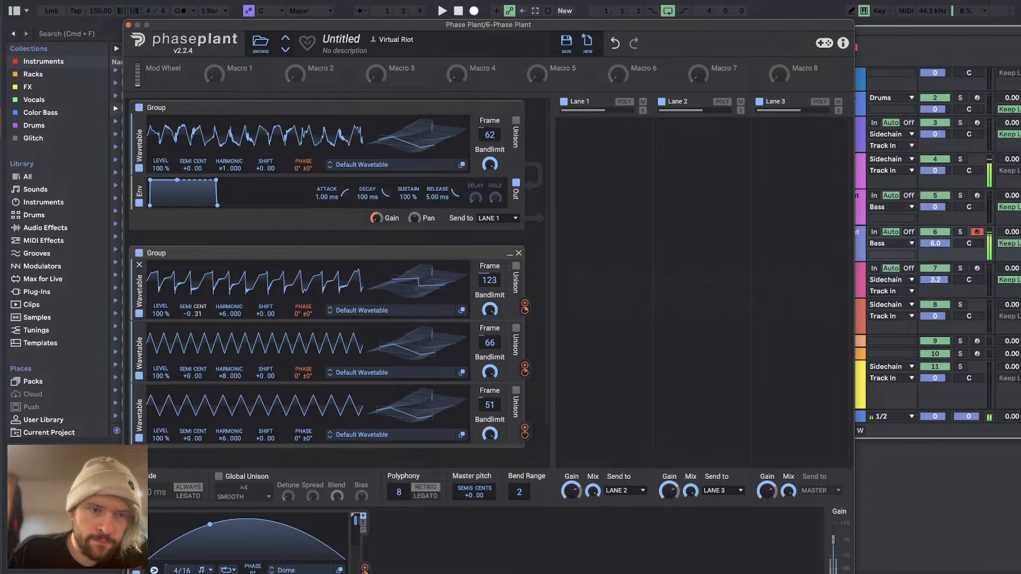
double_click(200, 314)
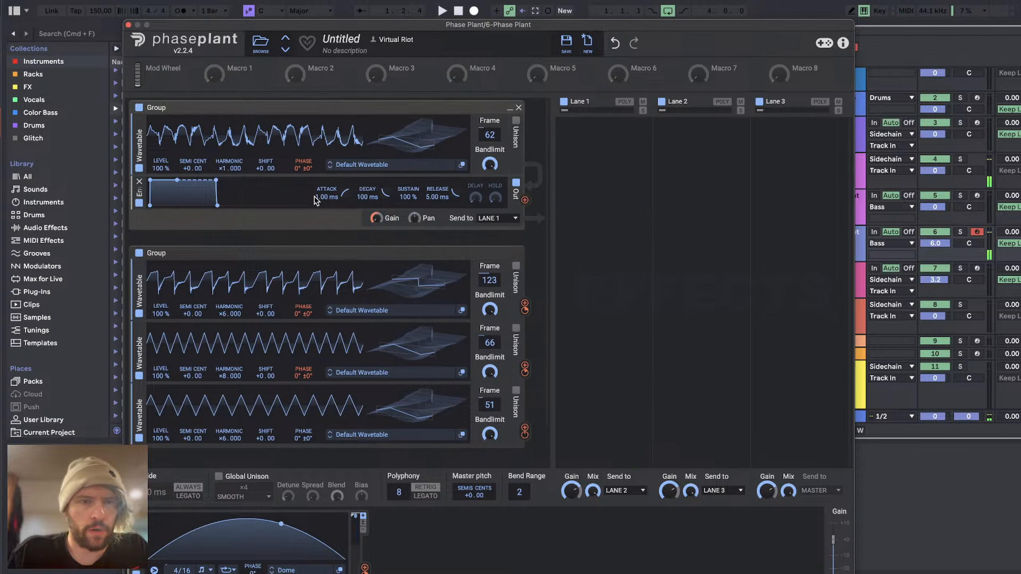
Step: Insert a peak Filter after the first group's wavetable with about 9.3 dB of gain, a narrower Q and a slightly lower cutoff
click(324, 176)
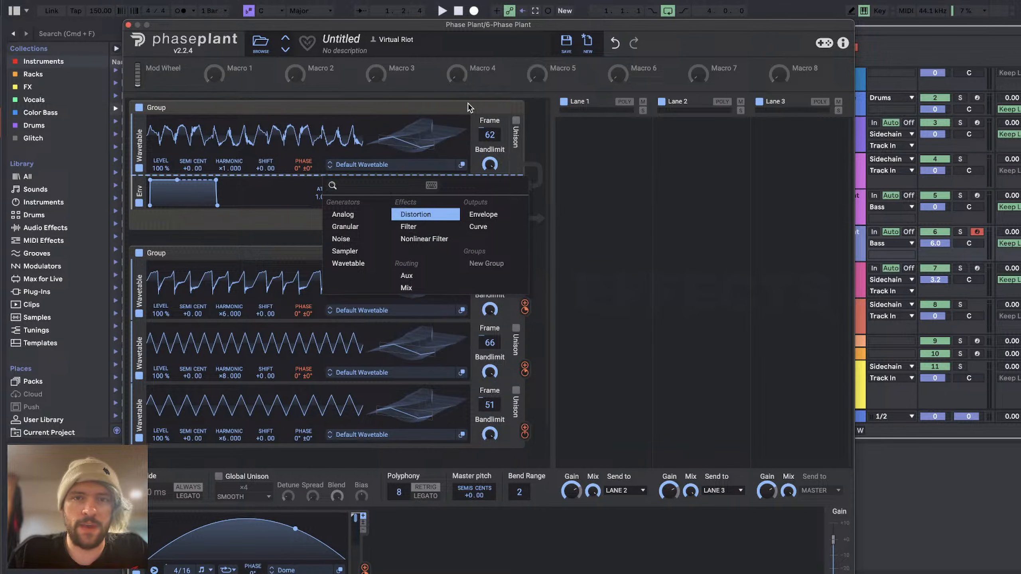
click(626, 179)
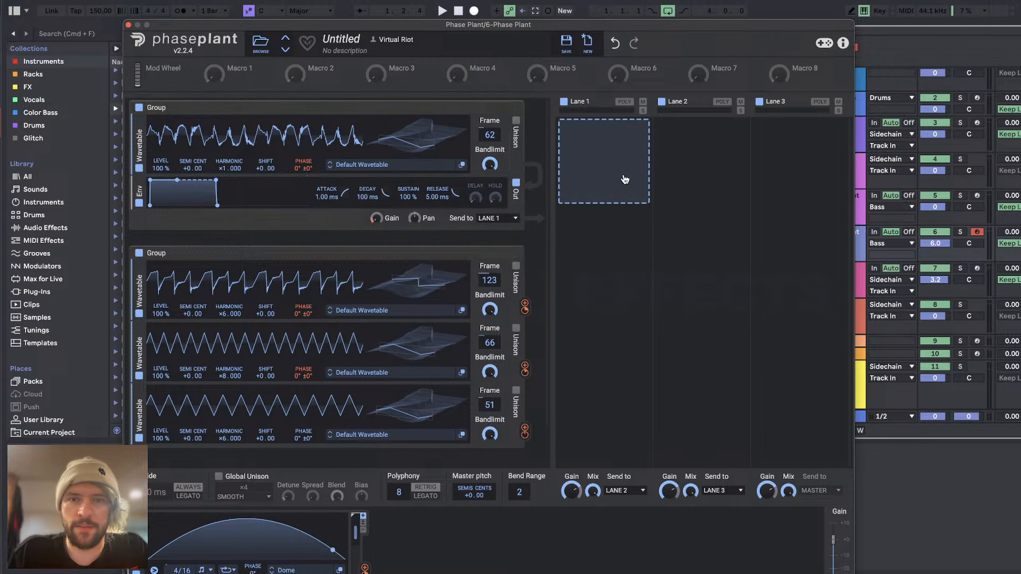
click(349, 176)
click(420, 230)
click(391, 208)
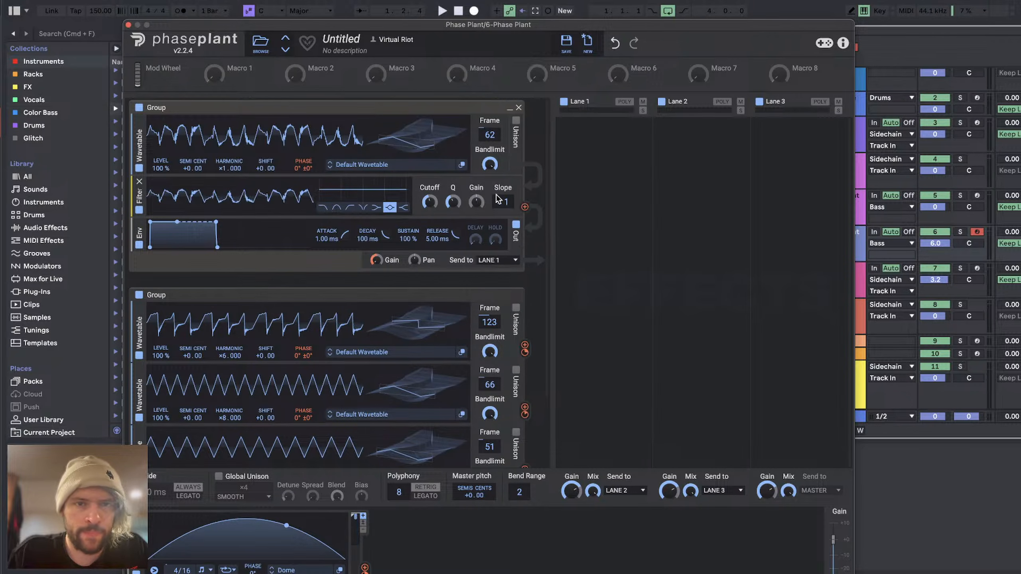
drag(476, 202, 476, 206)
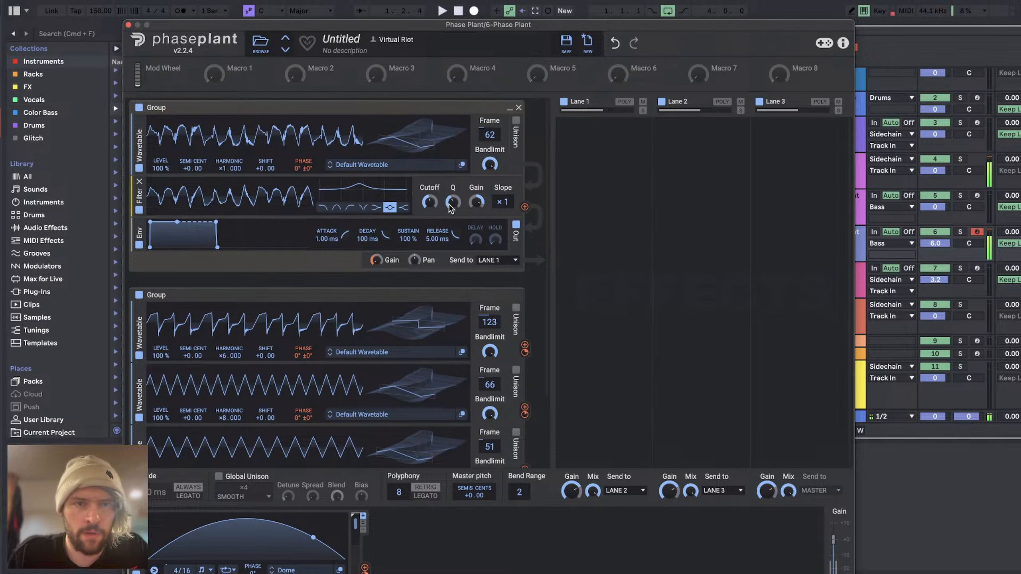
scroll(450, 204, up, 3)
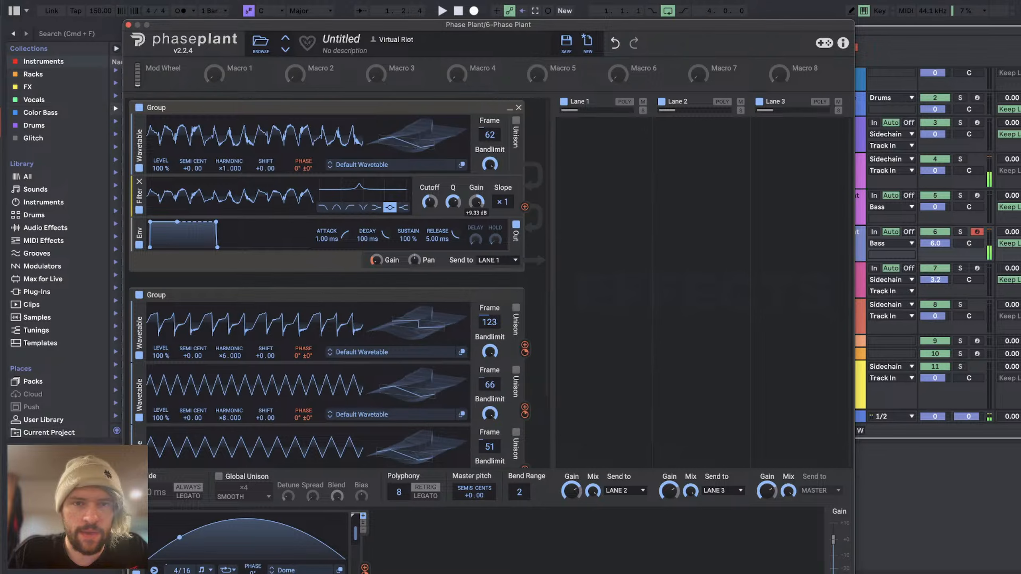
drag(430, 202, 430, 207)
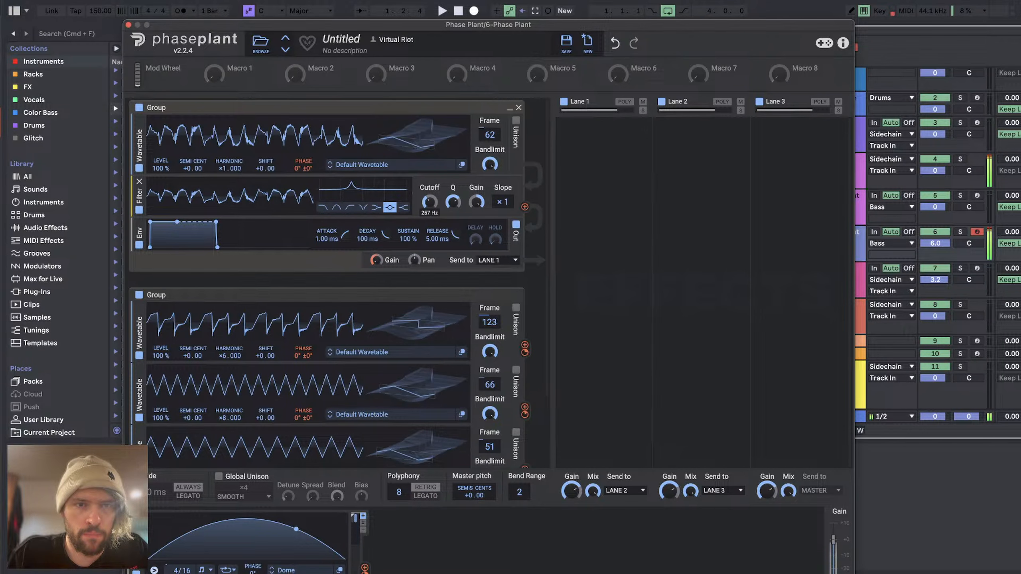
Step: Insert an Overdrive Distortion between the first group's filter and envelope, and reduce its drive
click(327, 218)
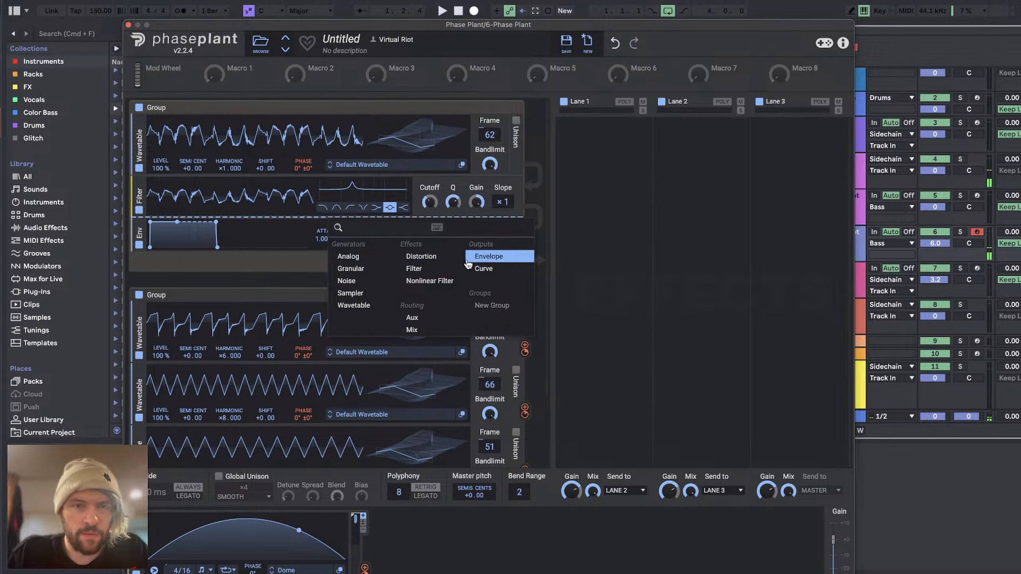
click(422, 256)
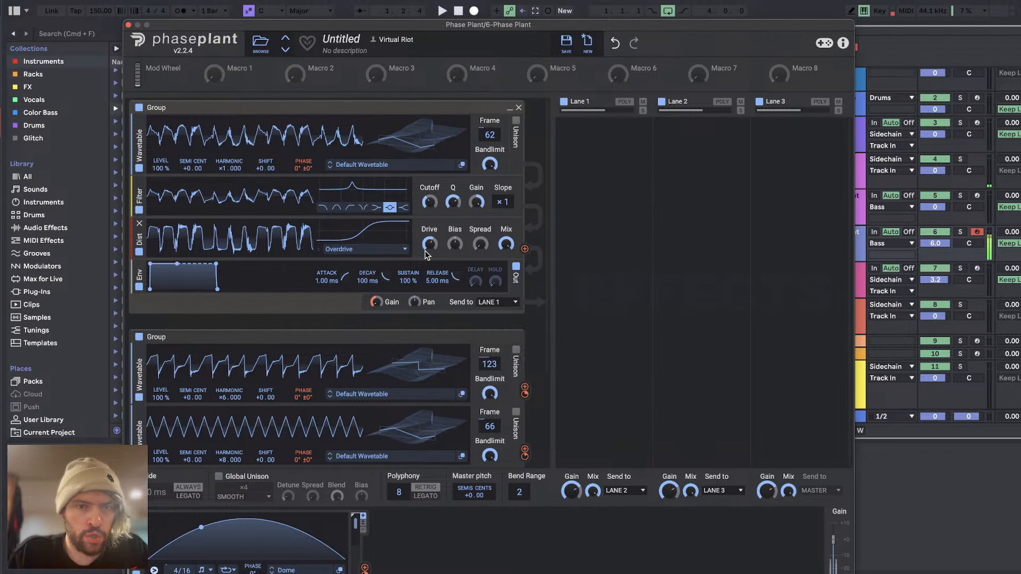
drag(425, 251, 424, 275)
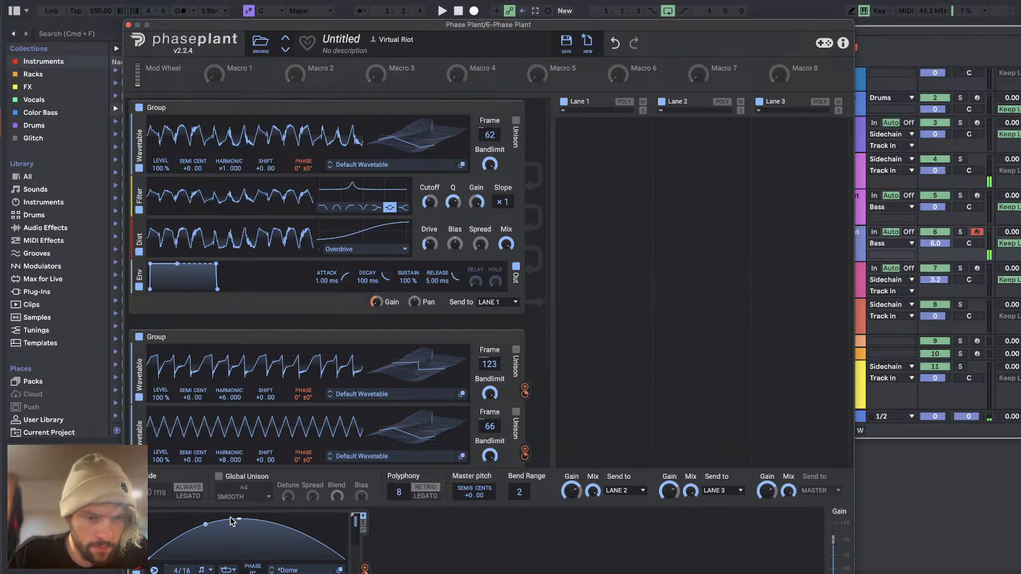
Step: Reshape the Dome LFO into an early peak with a long downward slope and turn its looping off
drag(232, 519, 172, 503)
drag(266, 537, 265, 552)
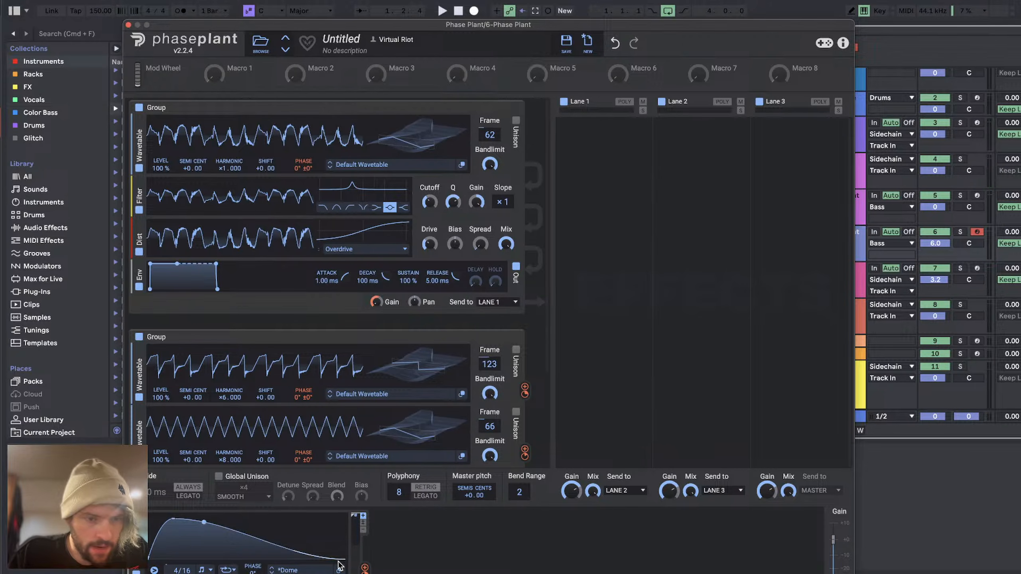
click(228, 571)
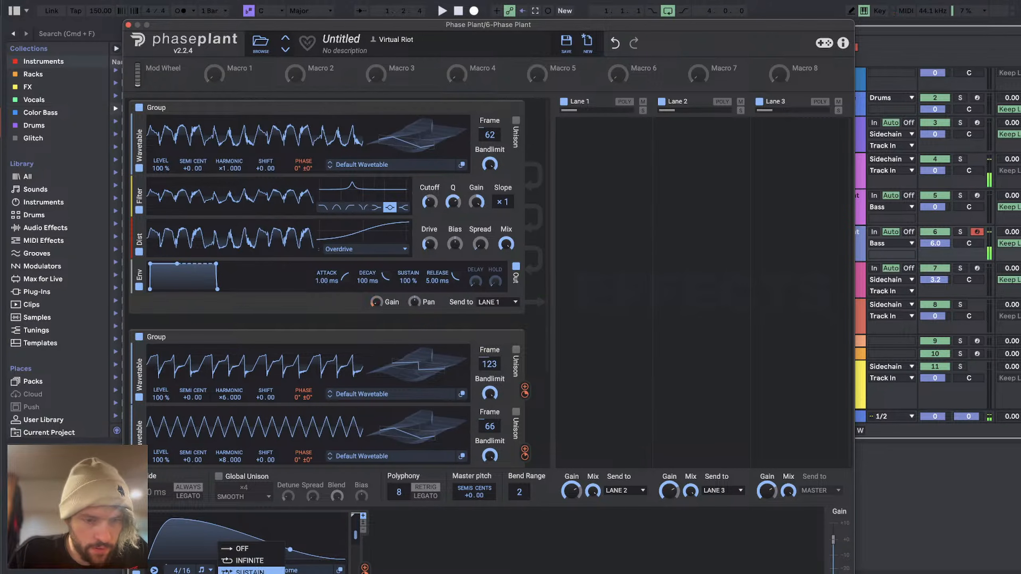
click(246, 552)
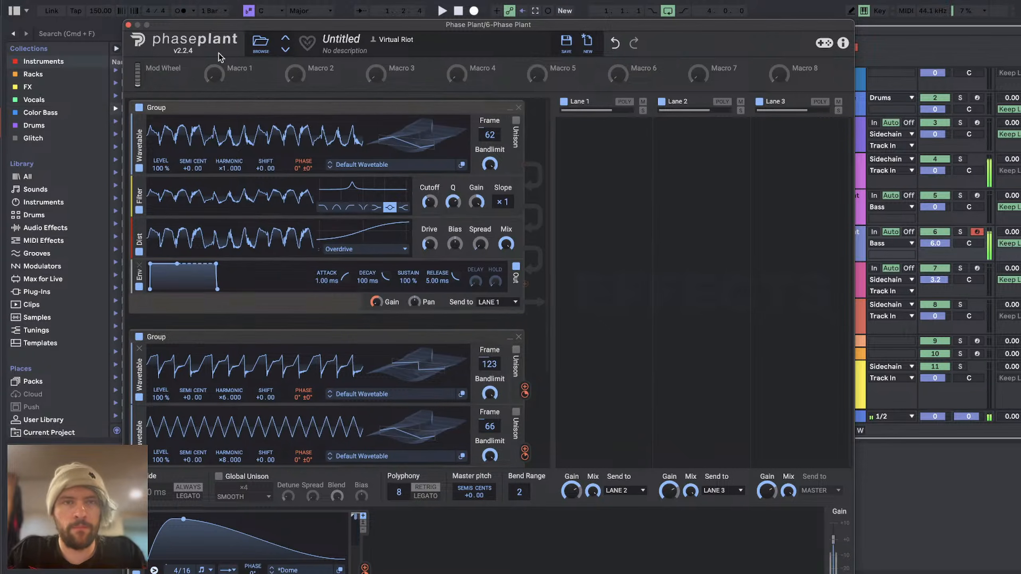
Step: Copy the 5 Phase Plant clip onto the 6 Phase Plant track, reset that track's volume to 0 and solo it
click(137, 25)
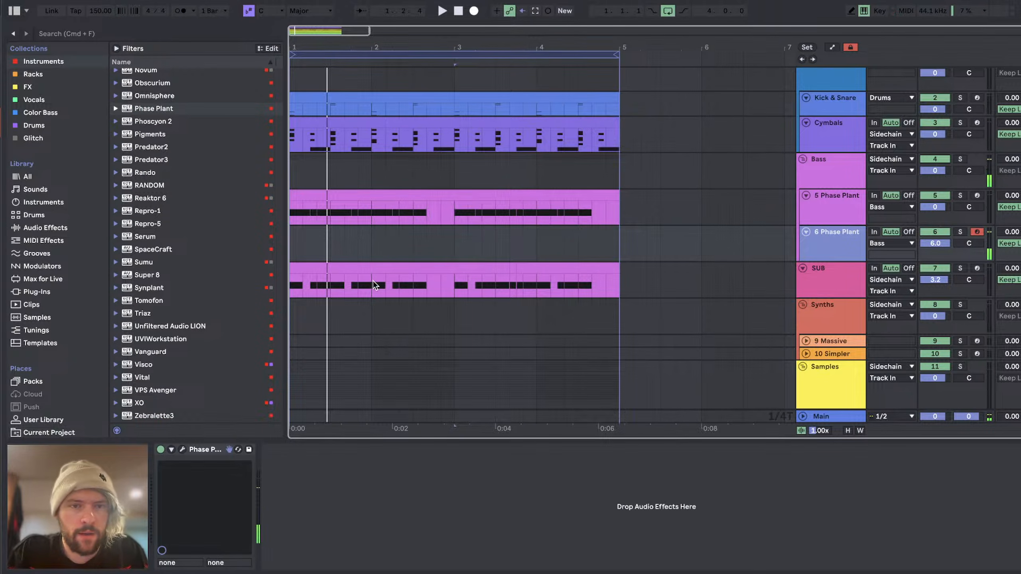
drag(411, 196, 279, 240)
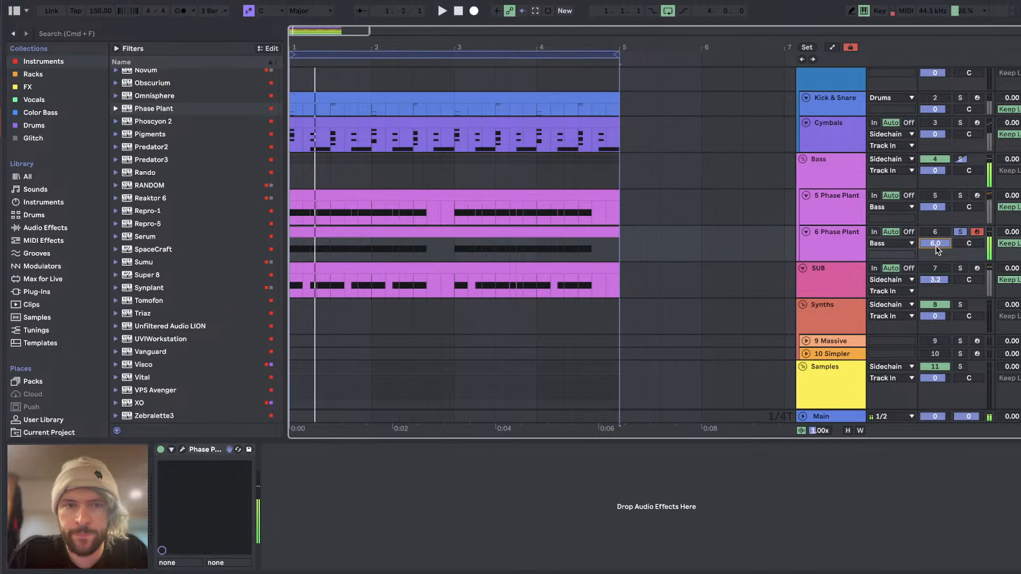
double_click(936, 244)
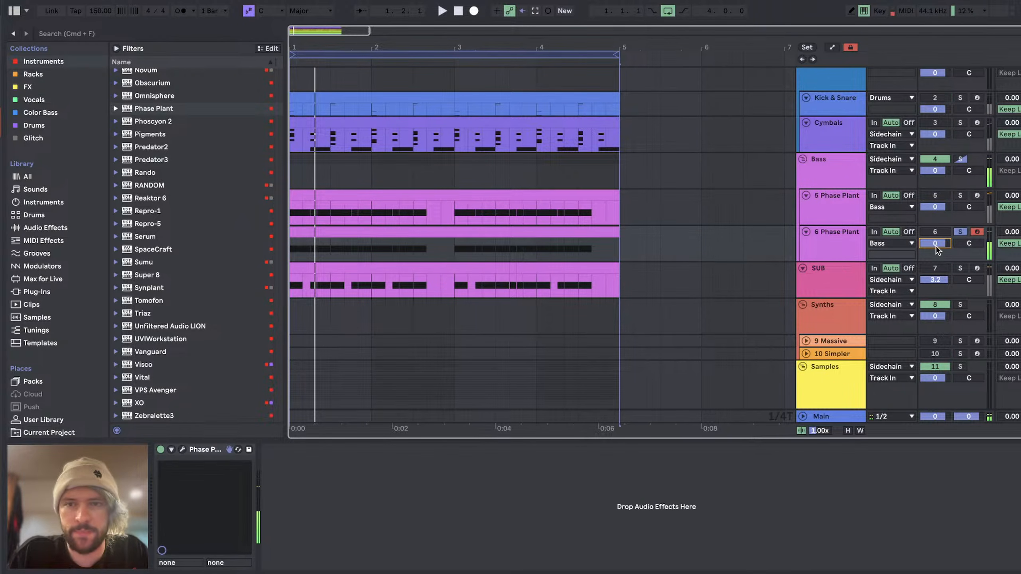
Step: Transpose all notes in the 6 Phase Plant clip down by octaves to D#0 or lower and play back the soloed track
double_click(483, 235)
key(super+a)
key(shift+Down)
key(shift+Down)
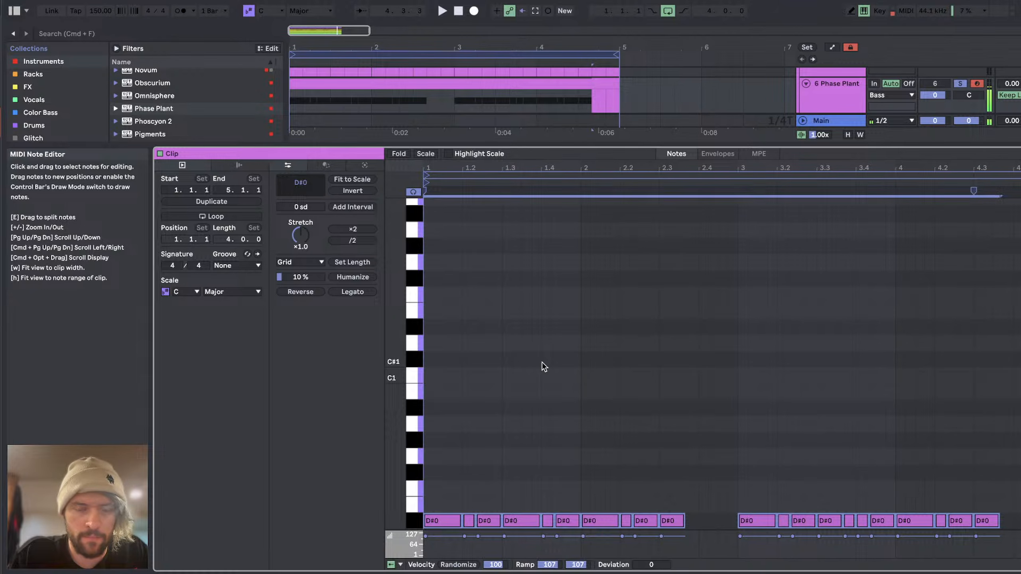
key(shift+Down)
key(space)
key(shift+Tab)
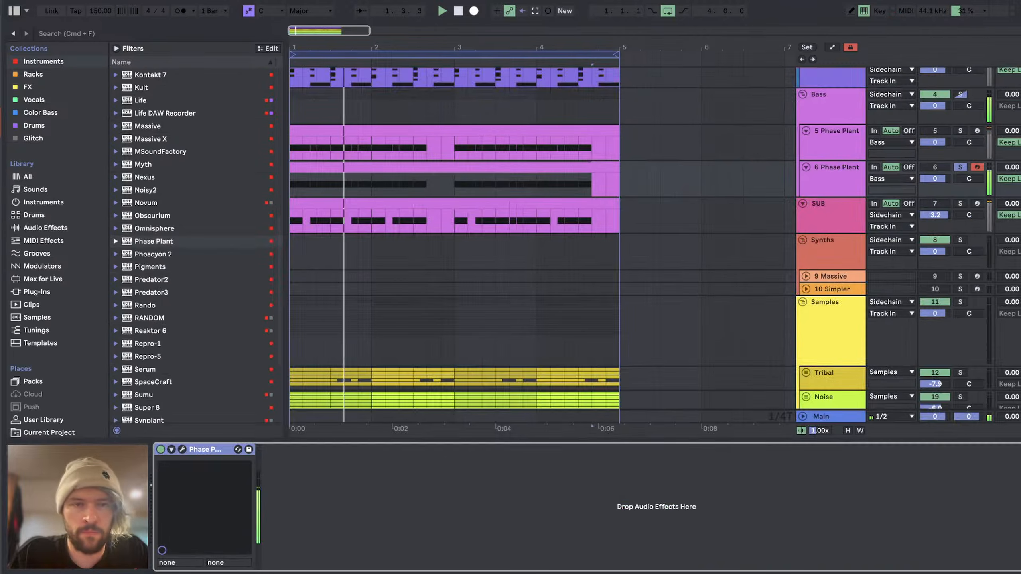
Step: Listen to the soloed second bass while looking over the arrangement, stop playback, and switch between the open applications
scroll(466, 243, down, 1)
scroll(466, 243, down, 2)
scroll(465, 243, up, 4)
key(space)
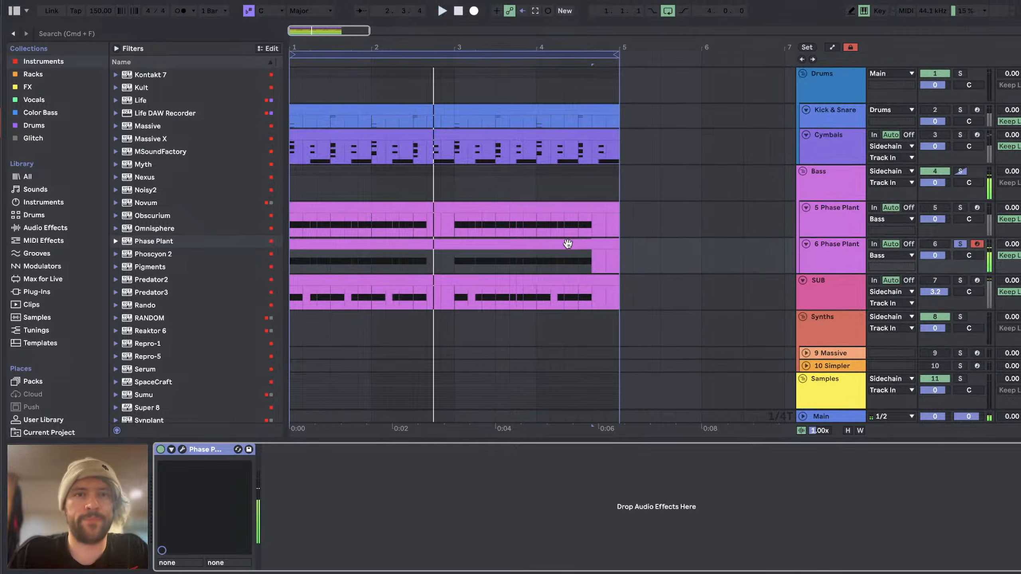
key(super+Tab)
key(super+Tab)
key(super+Tab)
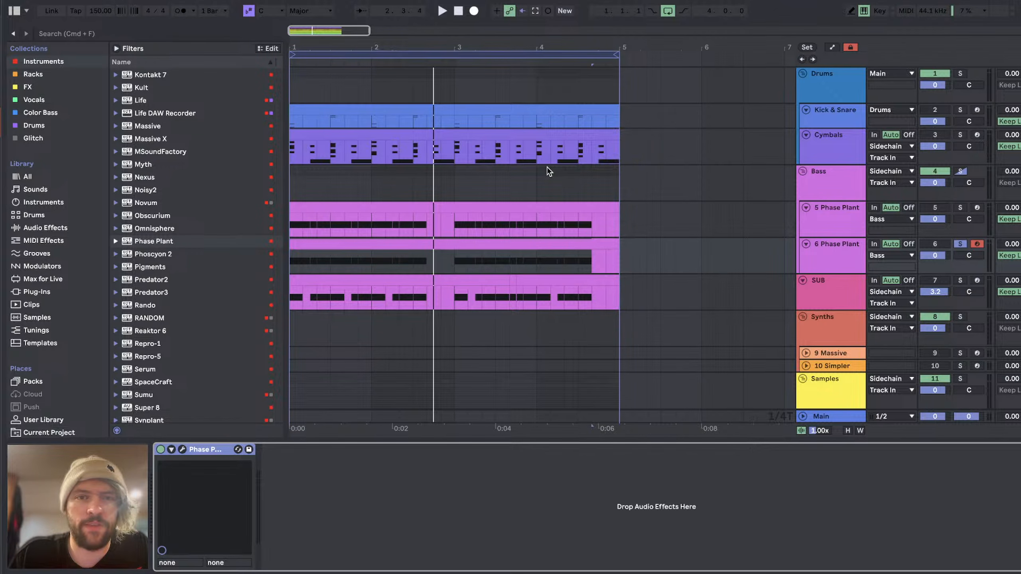
Step: Clear the second bass's solo by soloing and unsoloing the Samples group, and play the full loop
scroll(547, 166, down, 5)
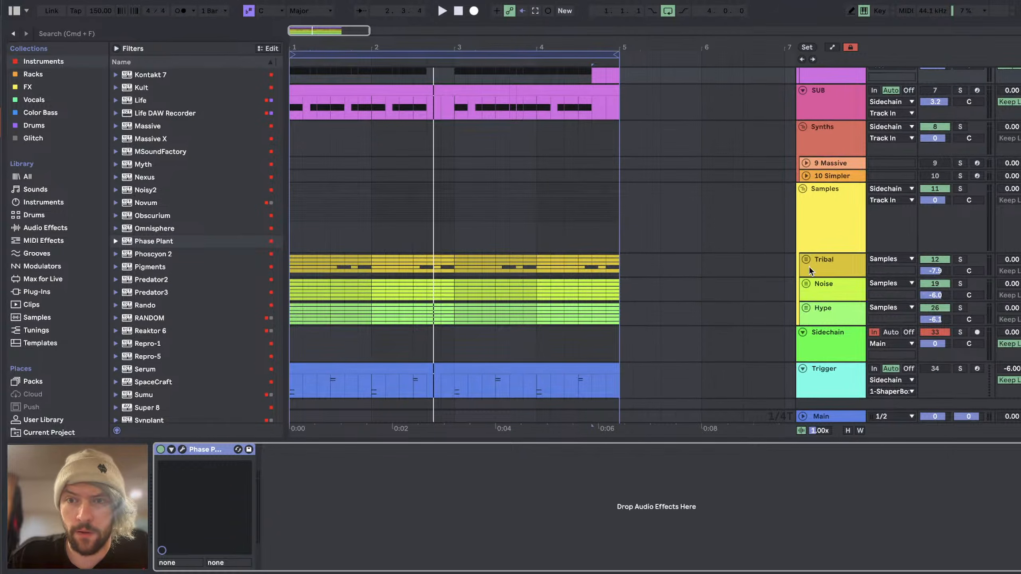
click(831, 219)
click(964, 190)
key(space)
click(964, 190)
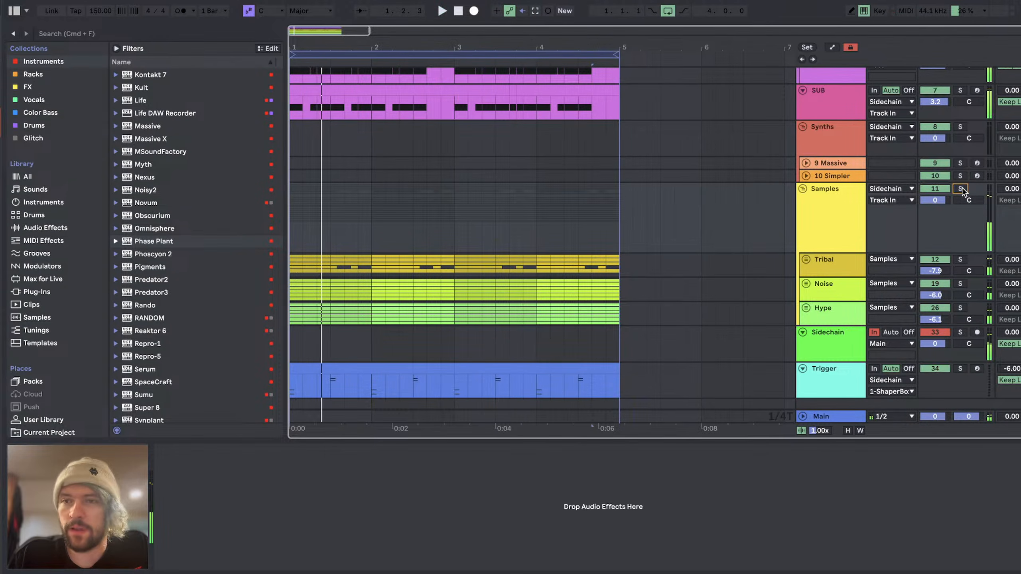
Step: Play the loop and compare it with the 6 Phase Plant track muted and unmuted, checking the Main track's Utility gain
scroll(520, 201, up, 5)
scroll(521, 201, up, 2)
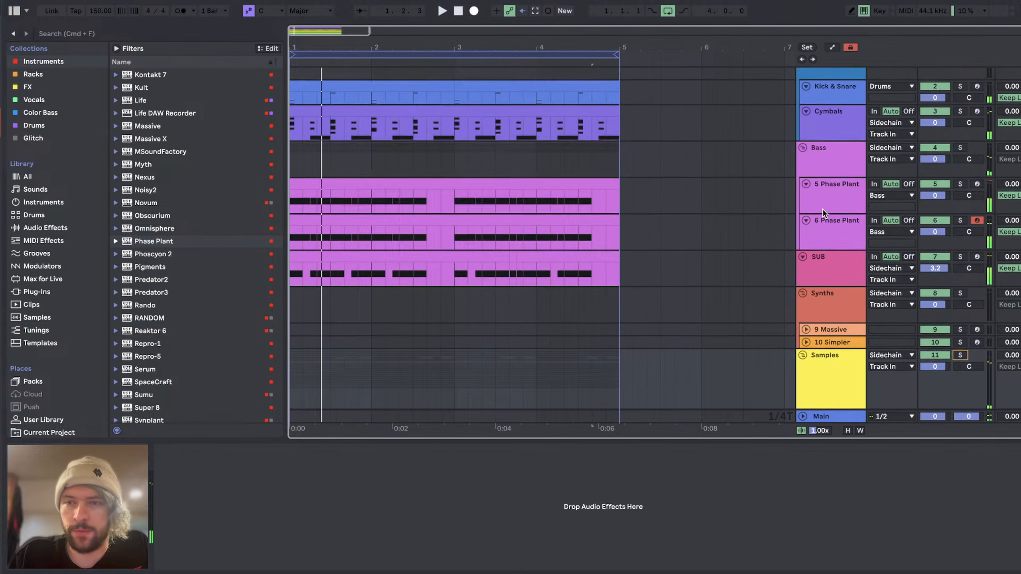
click(872, 253)
click(849, 417)
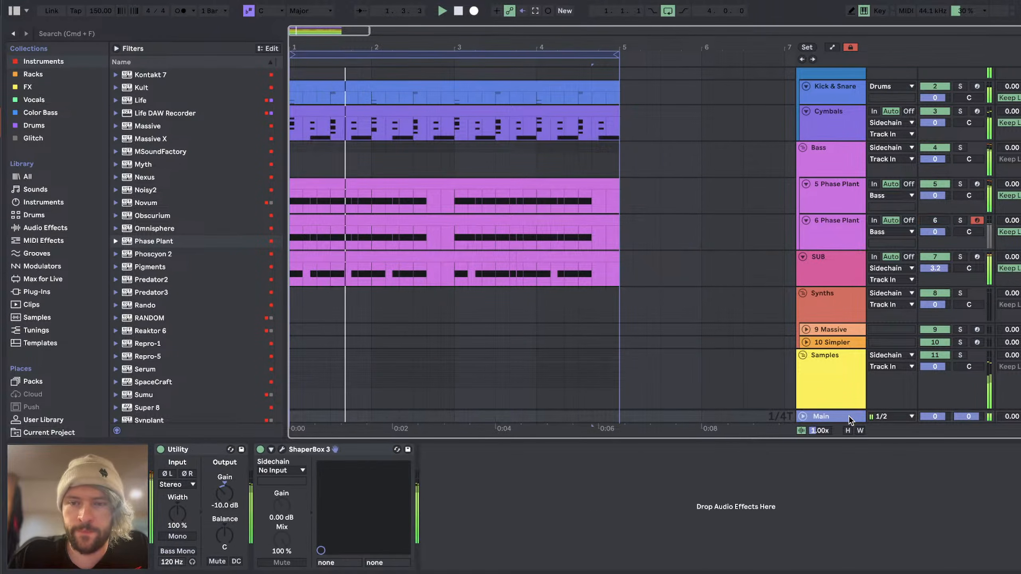
click(225, 494)
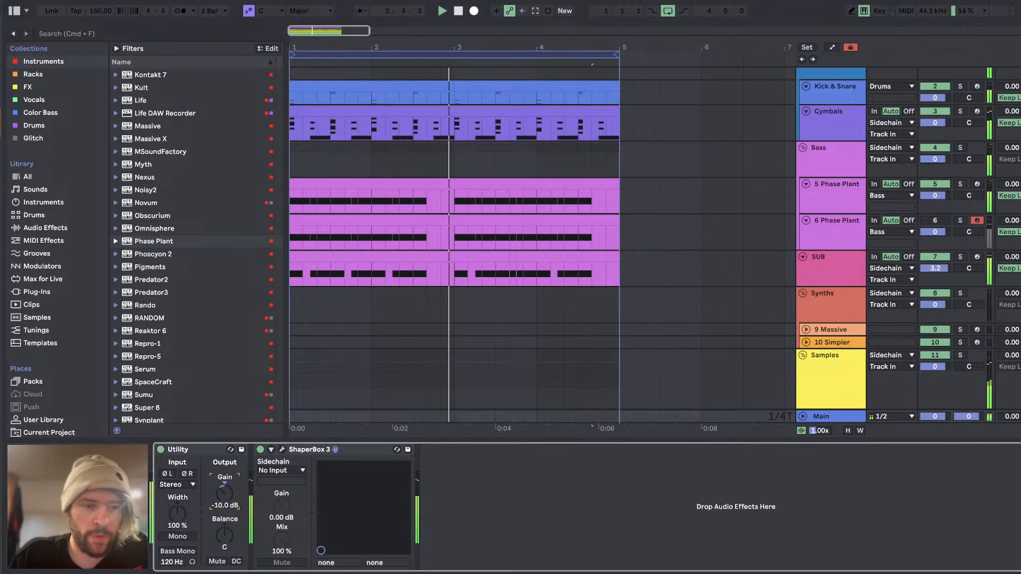
click(927, 222)
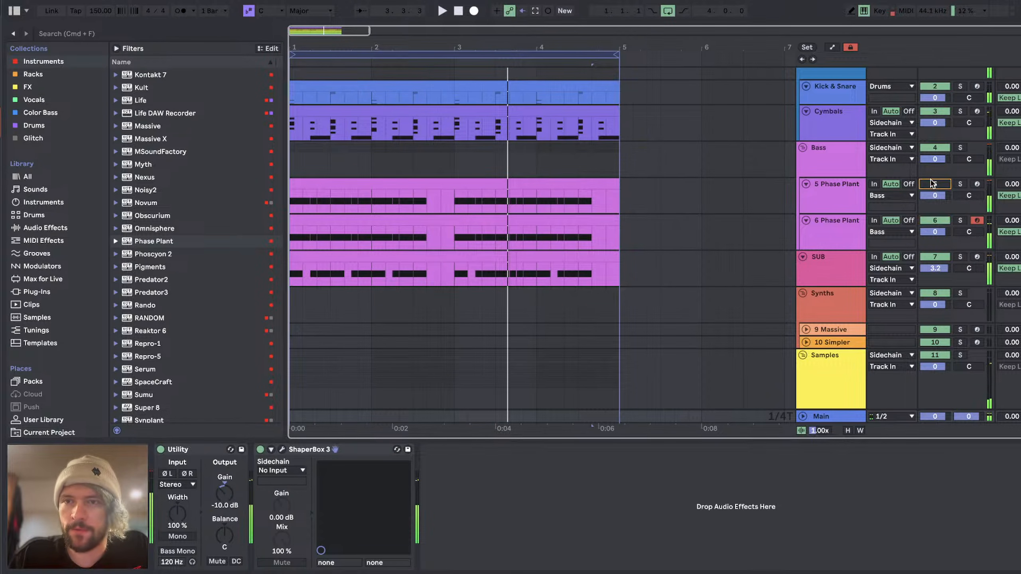
Step: Solo the 6 Phase Plant track, open its Phase Plant and set the first group's wavetable frame to 88
click(836, 227)
click(960, 220)
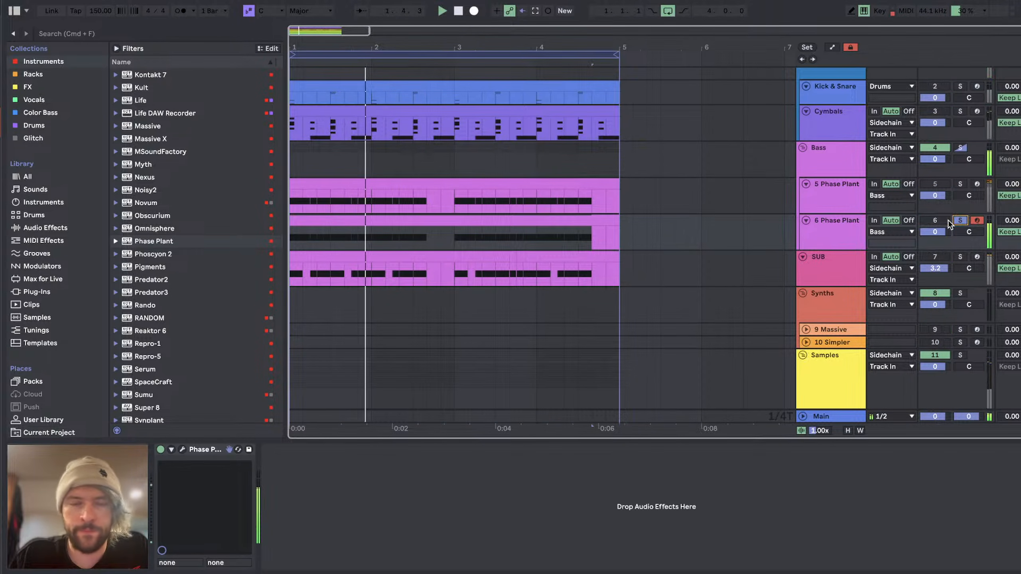
click(183, 449)
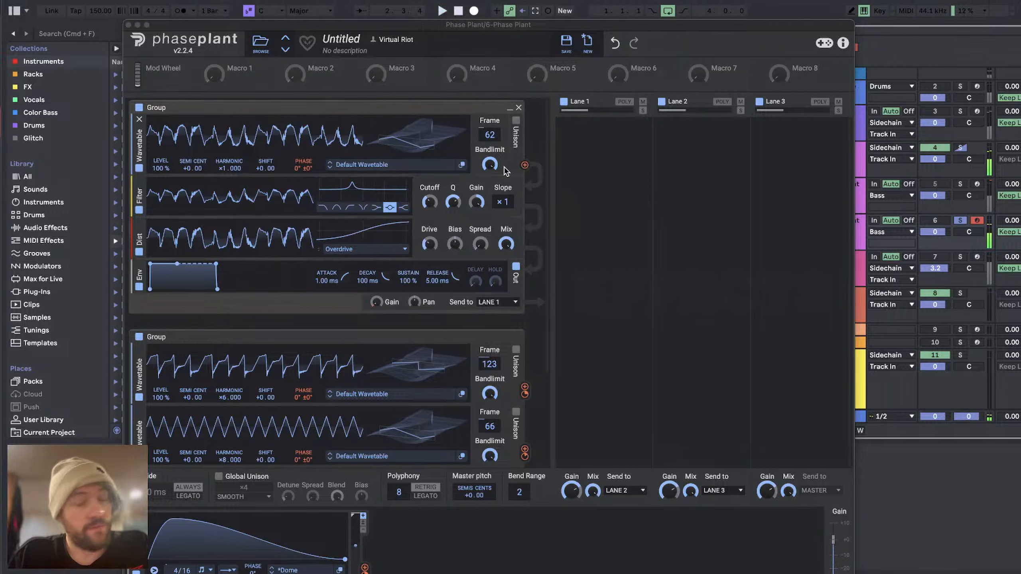
click(375, 173)
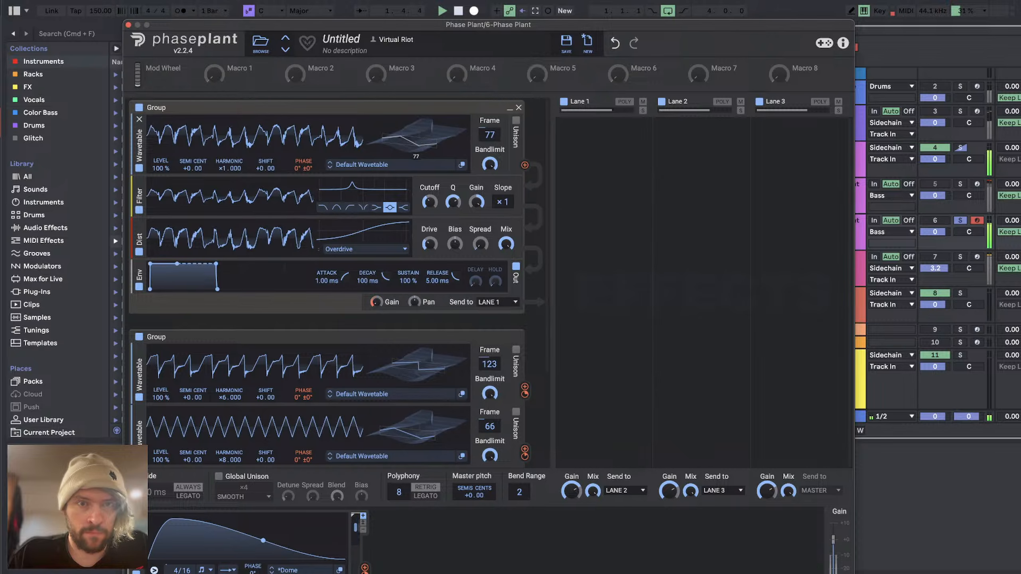
drag(416, 137, 416, 133)
key(space)
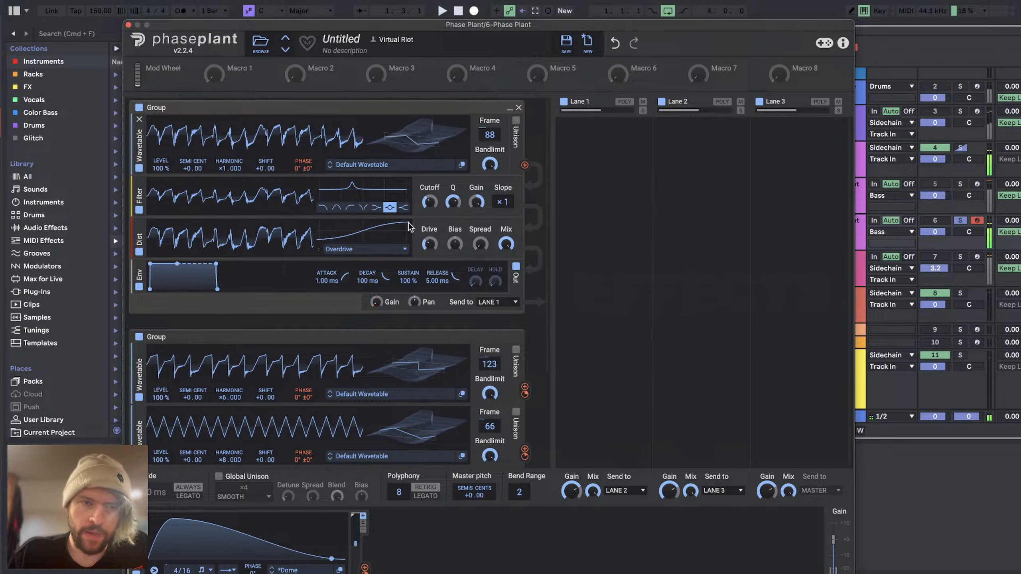
Step: Lower the third wavetable's level to 0% in the second group and modulate that level with the LFO
scroll(407, 303, down, 5)
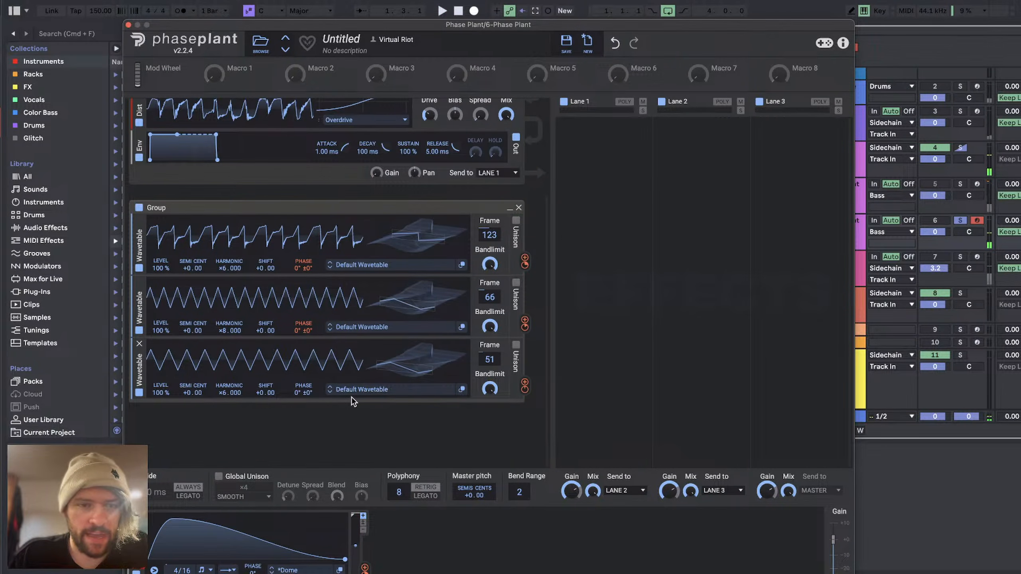
key(space)
drag(525, 389, 525, 365)
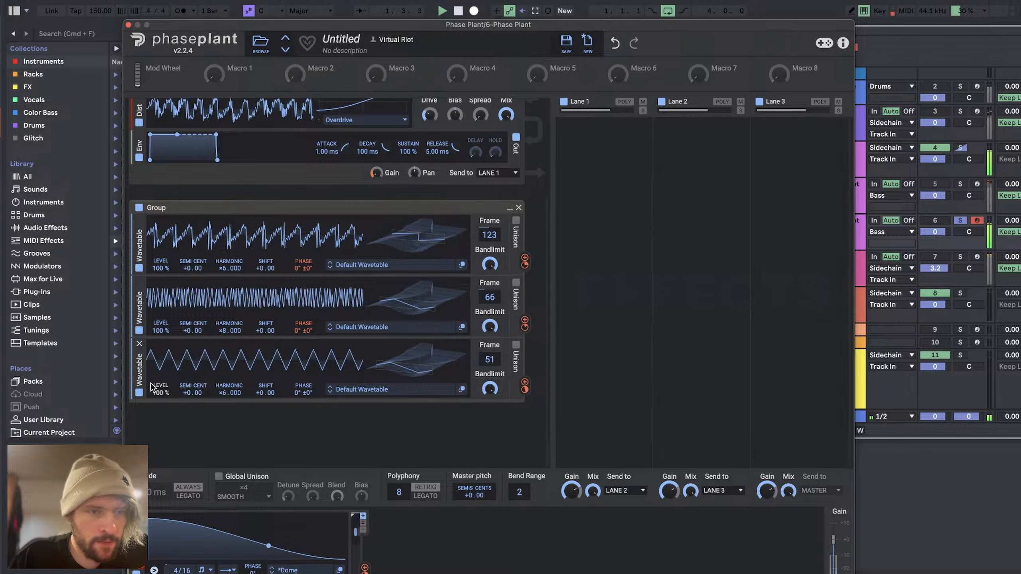
drag(161, 393, 161, 429)
key(space)
drag(161, 393, 161, 395)
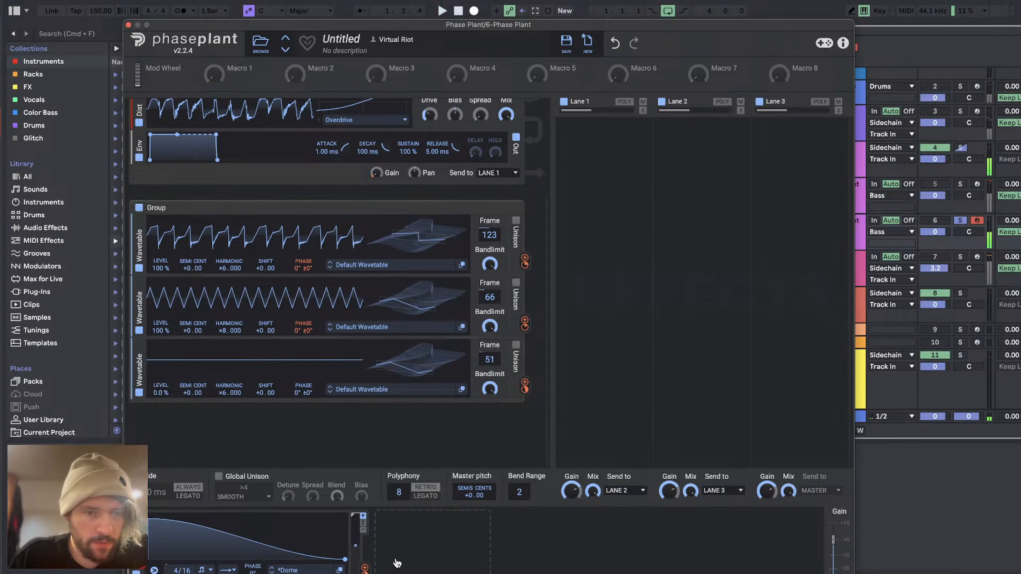
drag(364, 568, 163, 405)
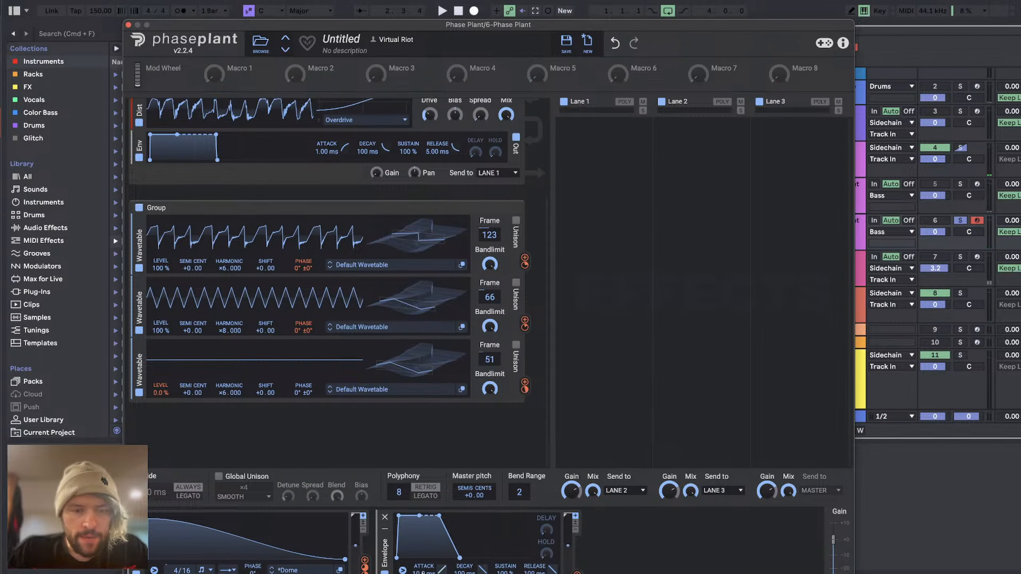
Step: Add an envelope modulator with 0 ms attack, 19.4 ms decay and 0% sustain, and route it to the master pitch
drag(424, 572, 424, 573)
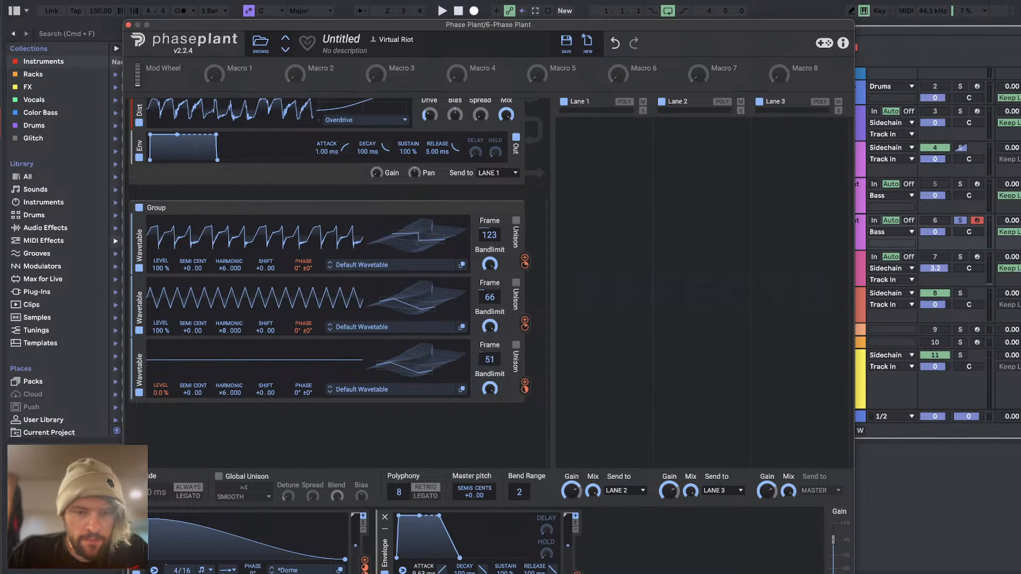
drag(507, 571, 483, 573)
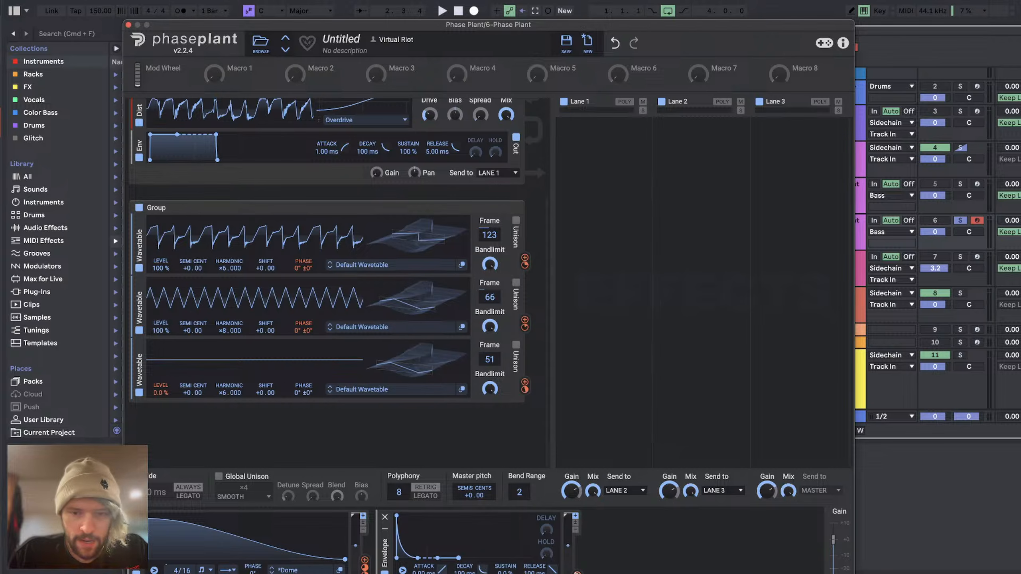
drag(577, 572, 475, 503)
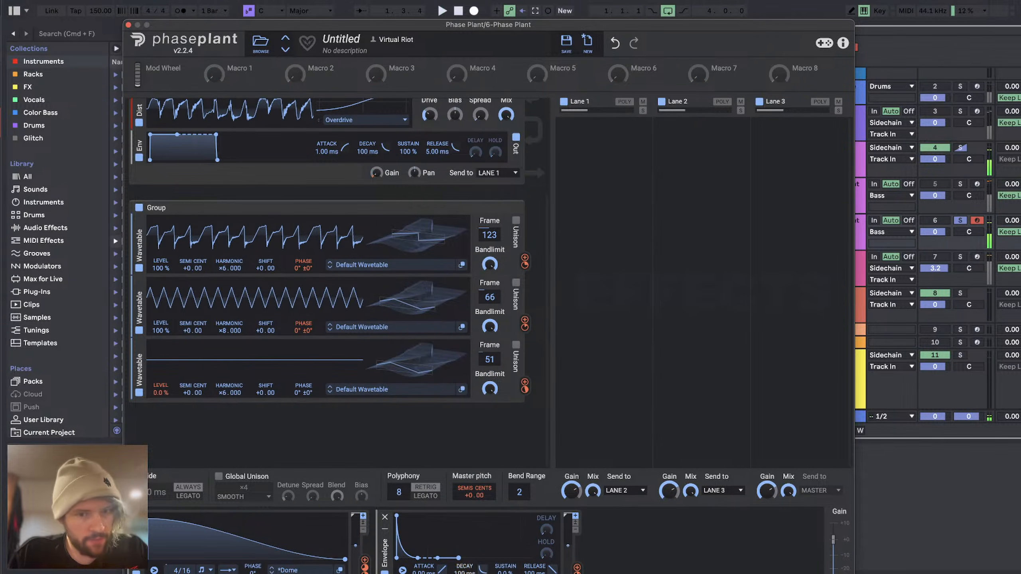
key(space)
drag(464, 570, 465, 570)
key(space)
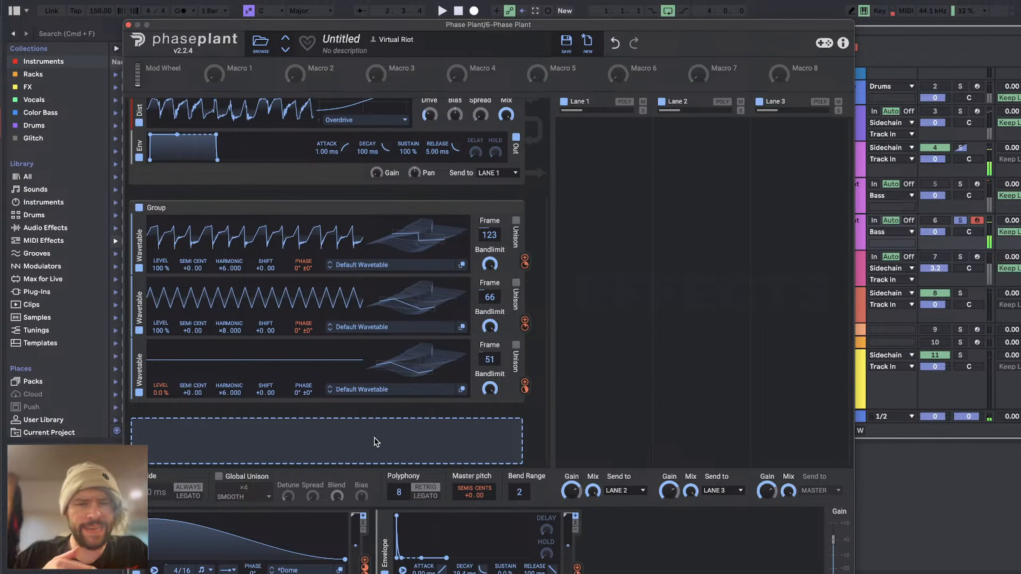
Step: Insert a high-pass filter after the first group's distortion, lower its cutoff and set its slope to ×3
click(374, 437)
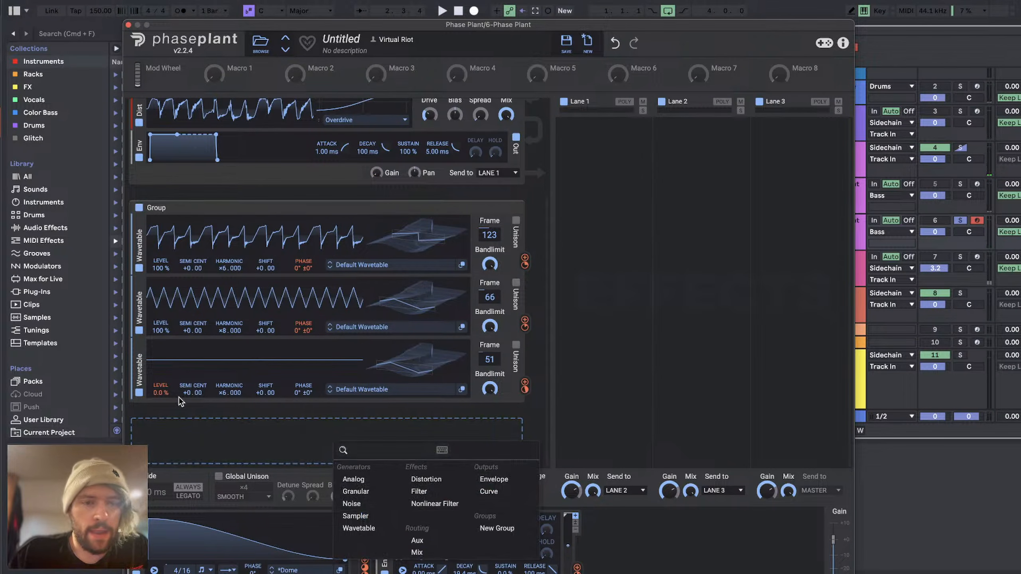
scroll(384, 131, up, 5)
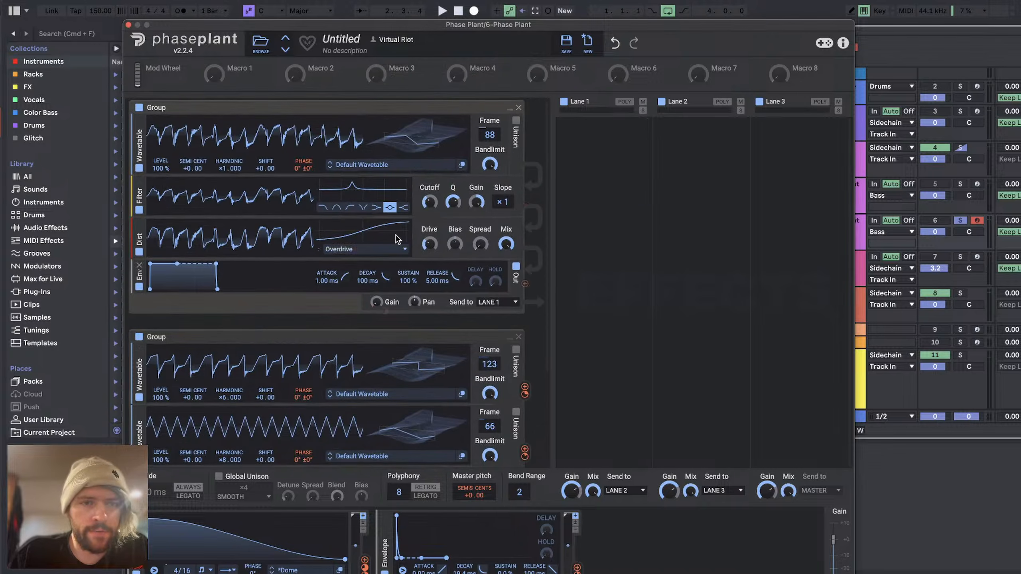
click(297, 262)
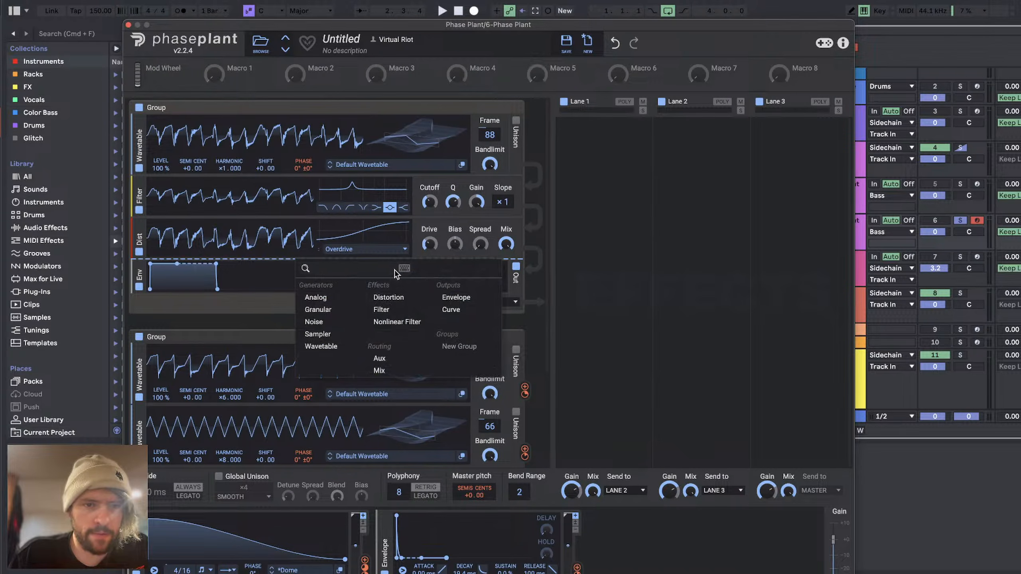
click(384, 310)
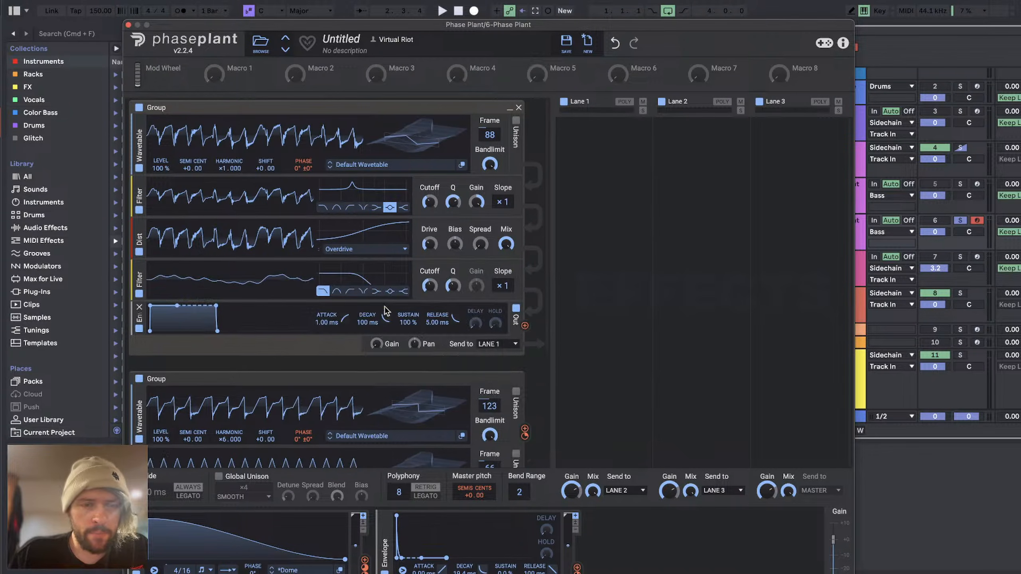
click(348, 292)
drag(432, 288, 429, 300)
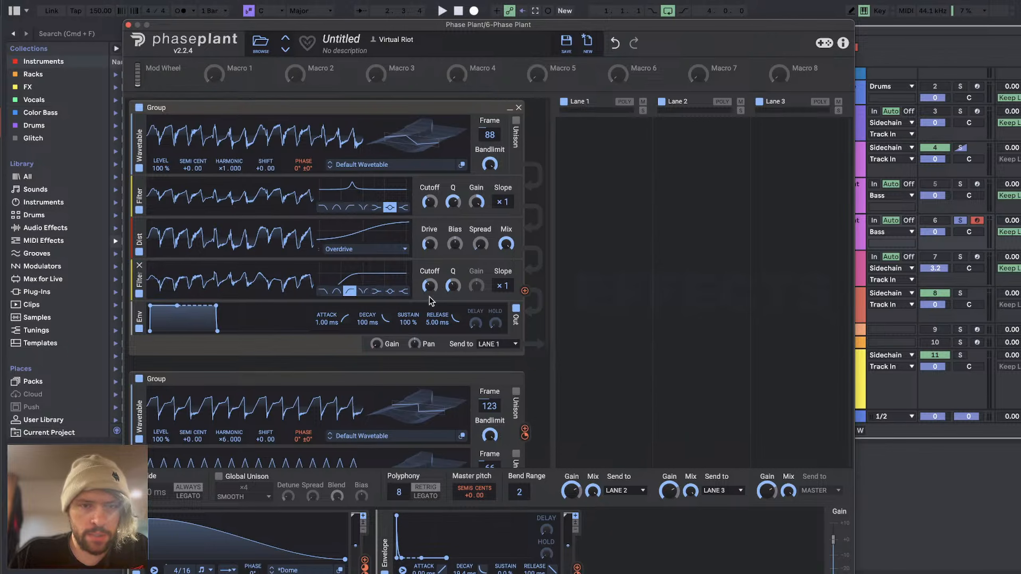
drag(504, 287, 504, 274)
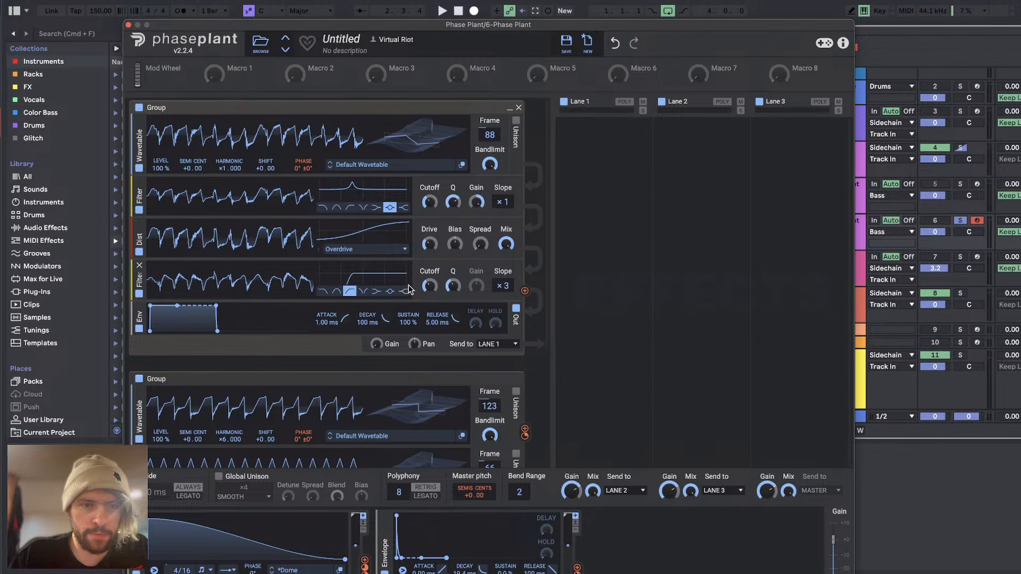
Step: Add an Analog oscillator in a new group, switch it to a sine wave and modulate the group's gain with the LFO
scroll(420, 320, down, 5)
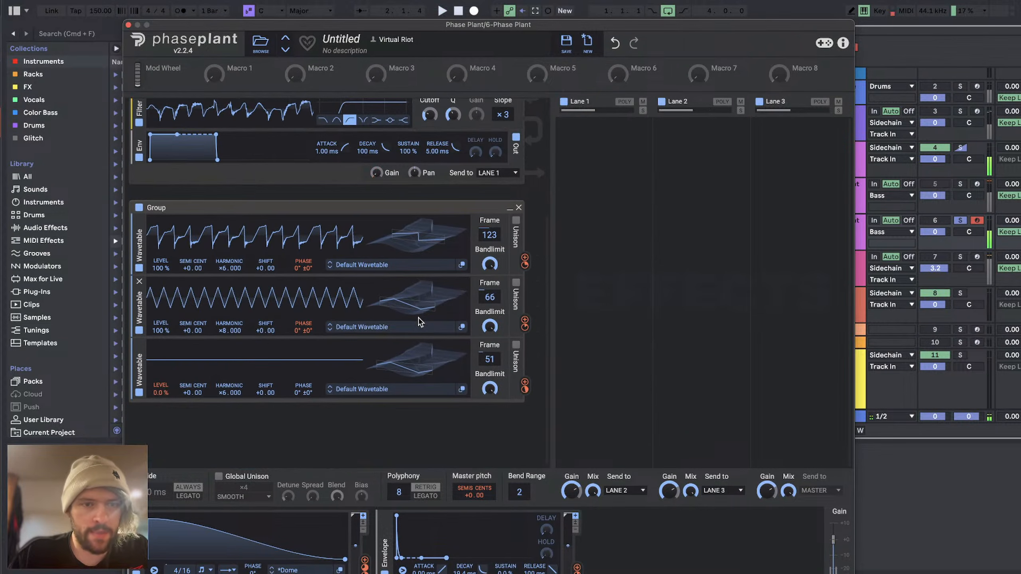
click(212, 417)
click(244, 469)
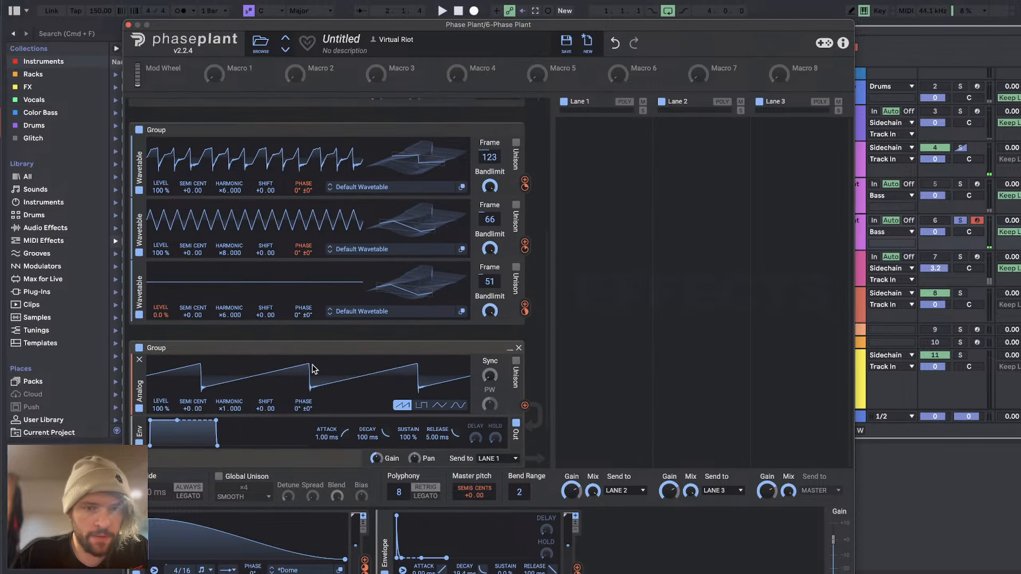
click(458, 338)
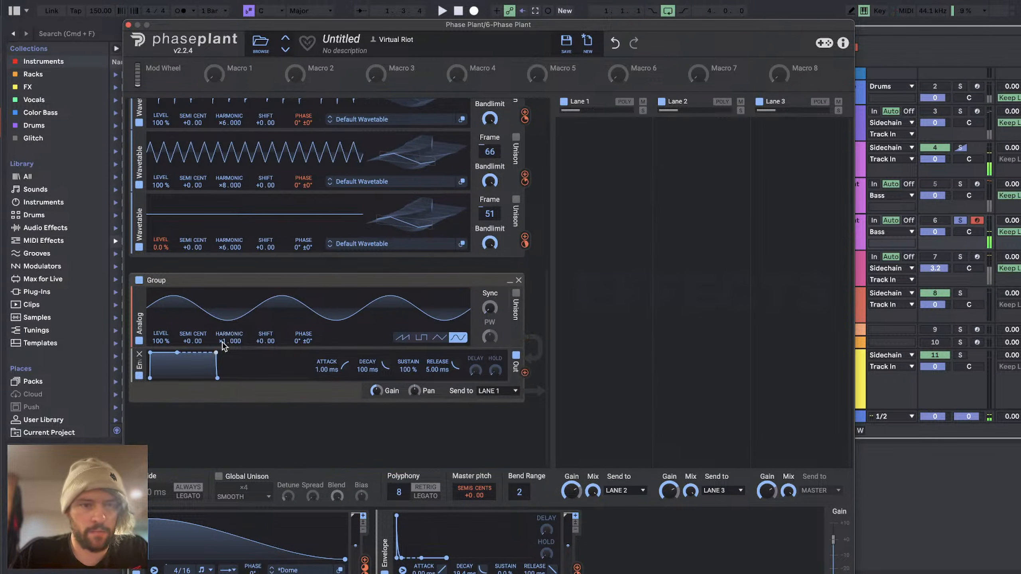
scroll(475, 366, up, 8)
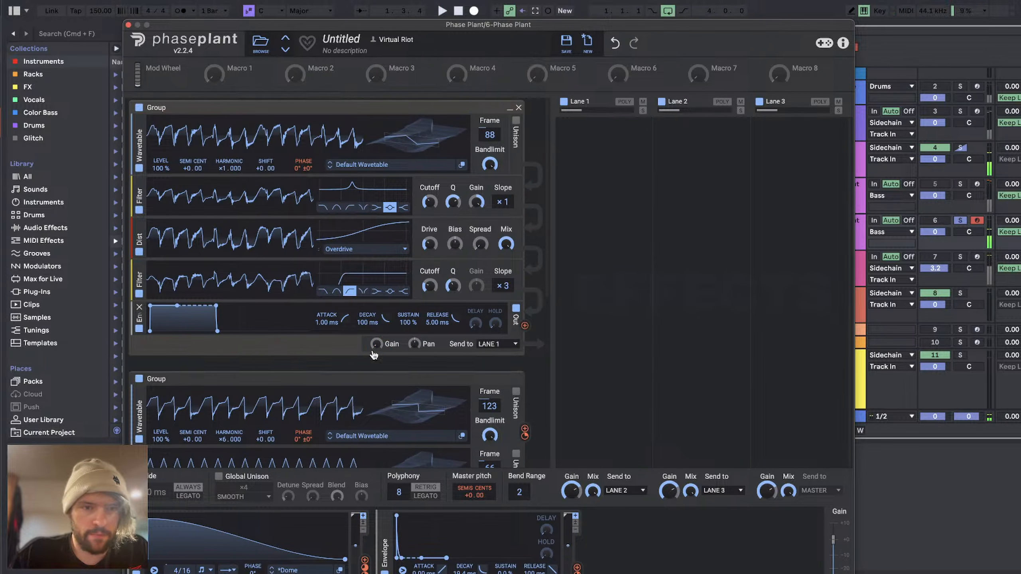
scroll(374, 355, down, 8)
click(365, 561)
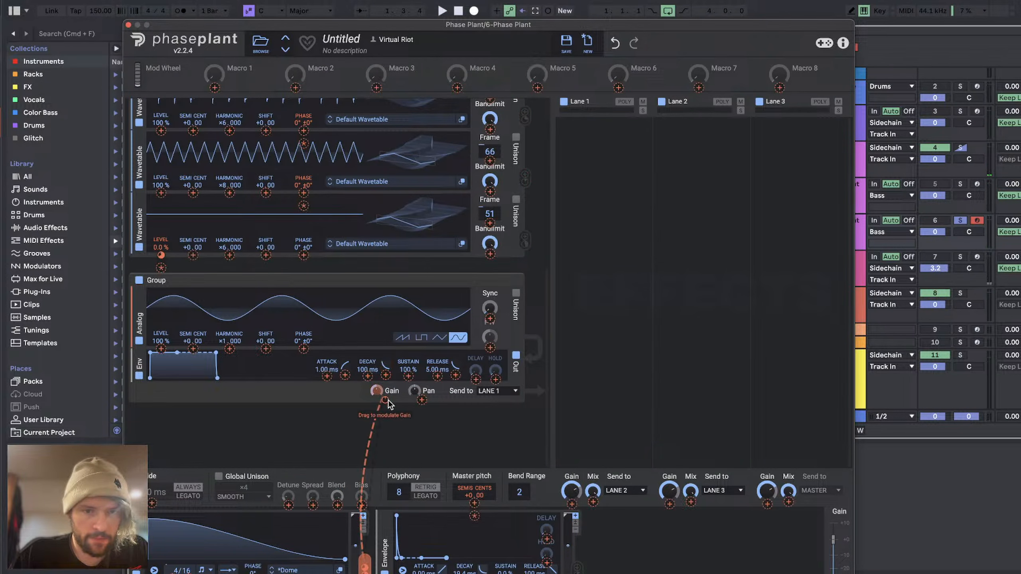
drag(388, 401, 719, 131)
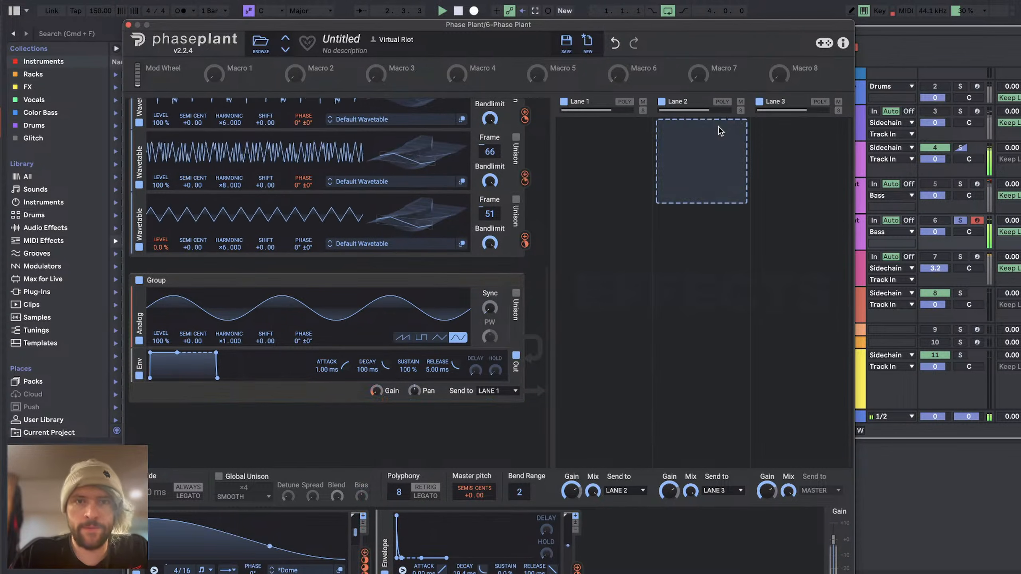
Step: Add an Overdrive Distortion effect to Lane 1, adjust its drive and turn off its DC filter
key(space)
click(623, 130)
click(578, 254)
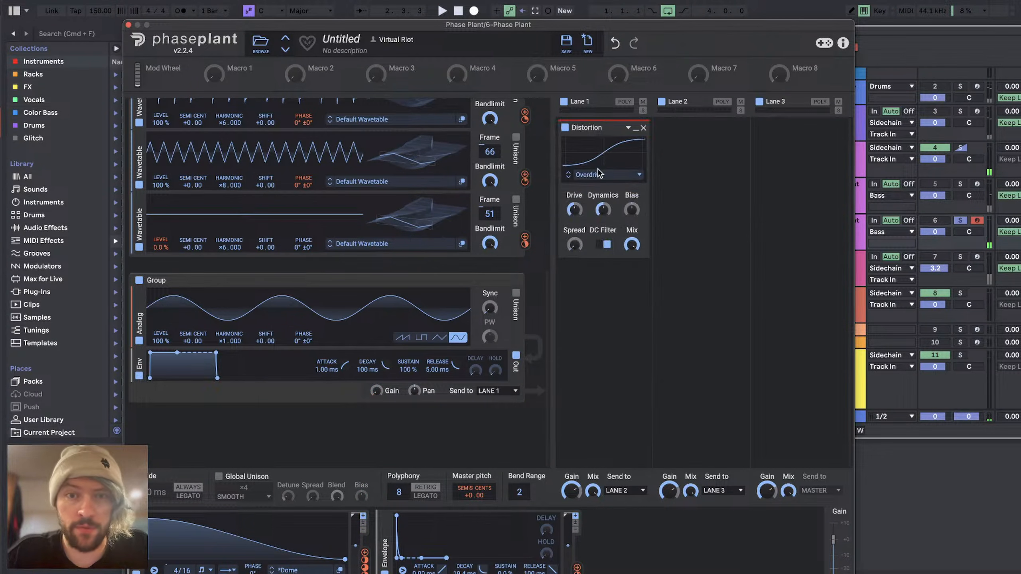
mouse_move(575, 208)
mouse_down()
mouse_move(575, 194)
mouse_move(575, 210)
mouse_up()
key(space)
Step: Modulate the distortion's drive with the LFO and add a Limiter to Lane 3 with raised input gain
mouse_move(366, 556)
mouse_down()
mouse_move(670, 394)
mouse_move(734, 155)
mouse_move(790, 155)
mouse_up()
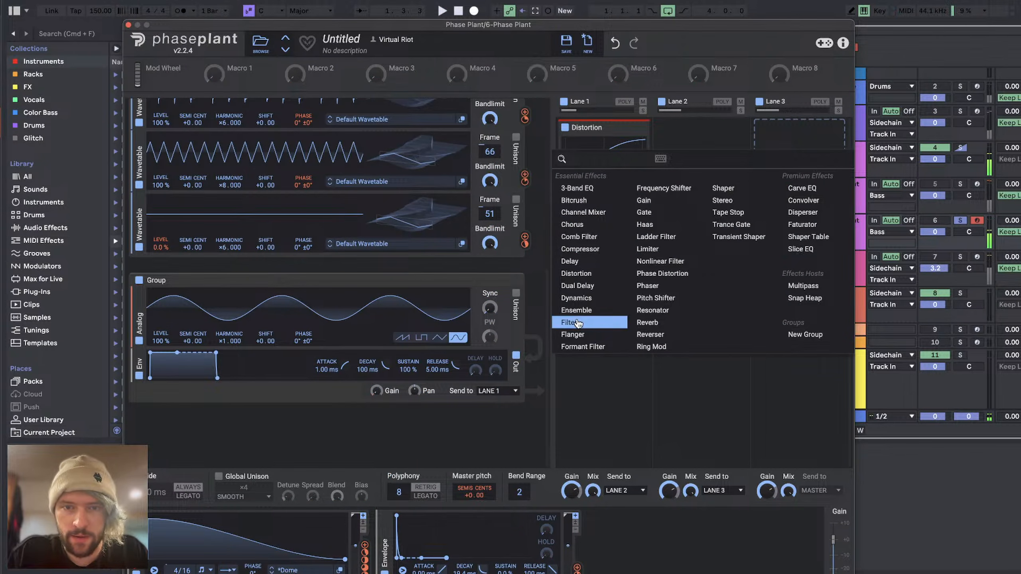
click(657, 250)
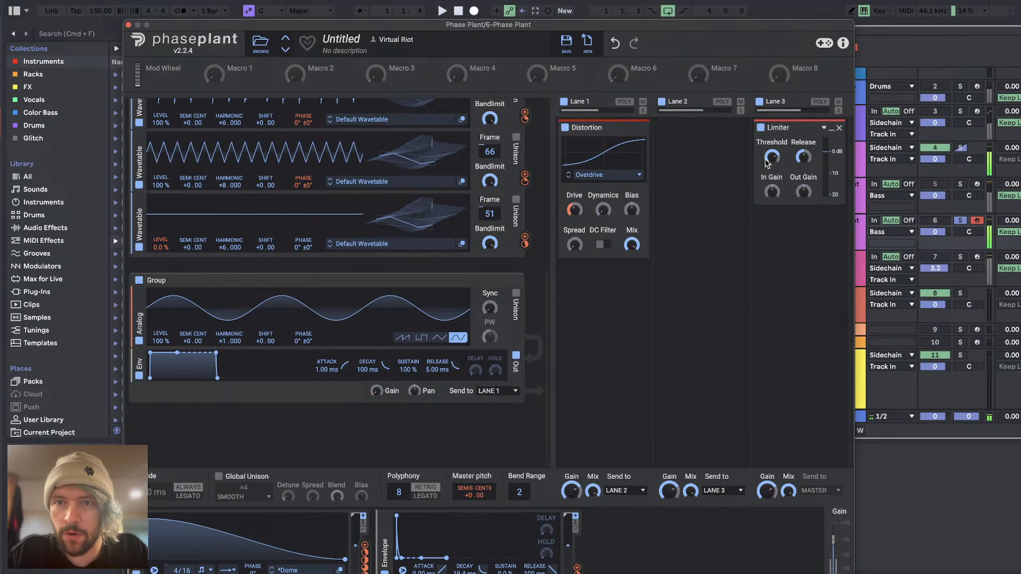
drag(772, 193, 772, 195)
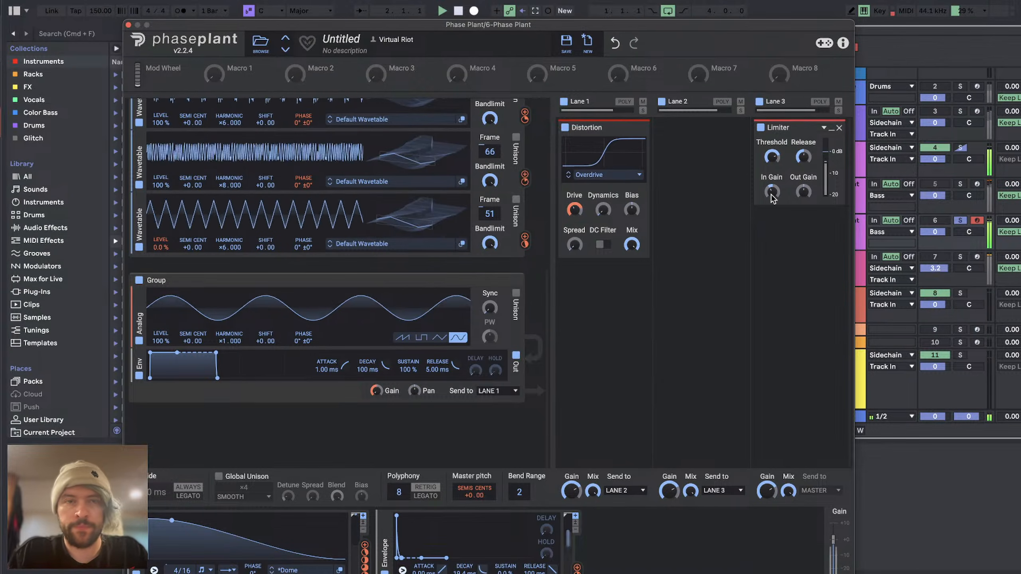
Step: Switch to the YouTube Studio livestream page to check the live chat, and return to the first oscillator group in Phase Plant
key(super+Tab)
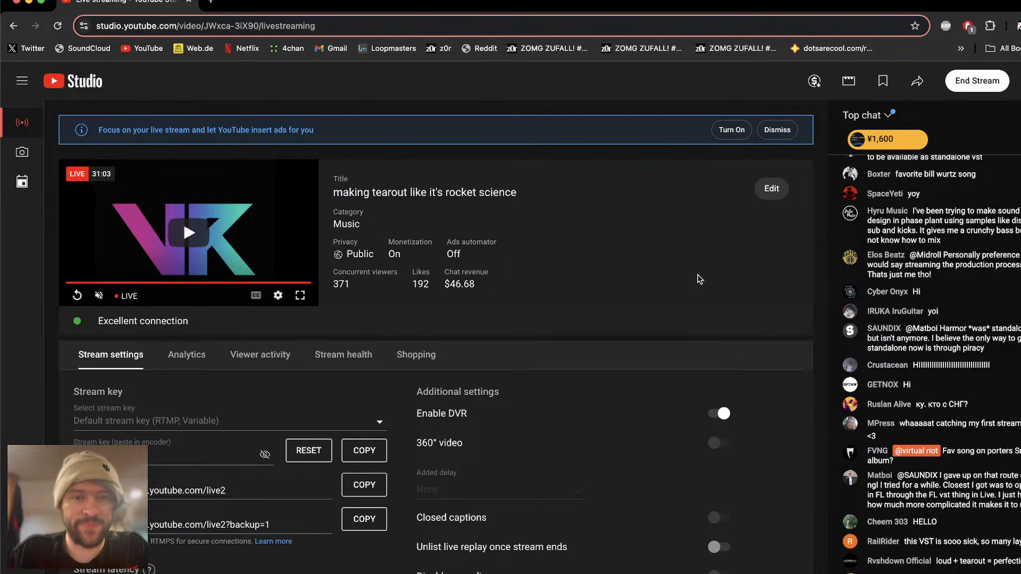
key(super+Tab)
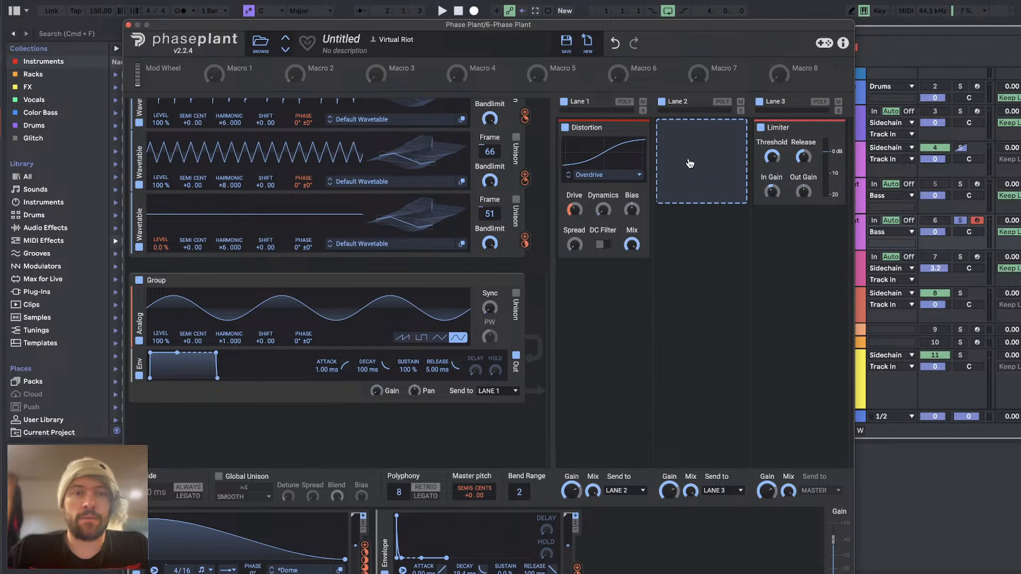
scroll(309, 251, up, 5)
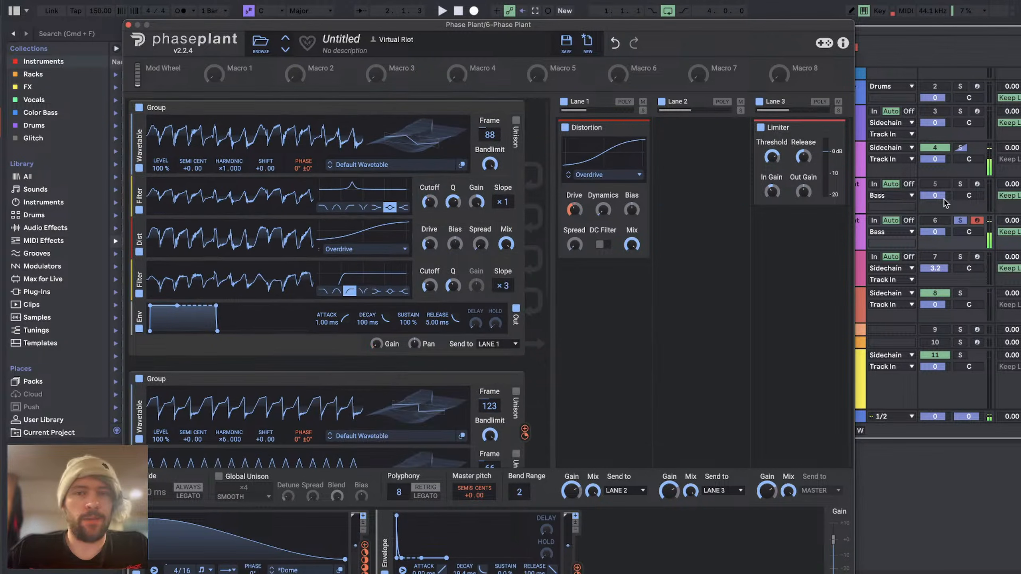
Step: Add a Convolver effect to Lane 2 and move the Phase Plant window clear of the sample browser
click(702, 129)
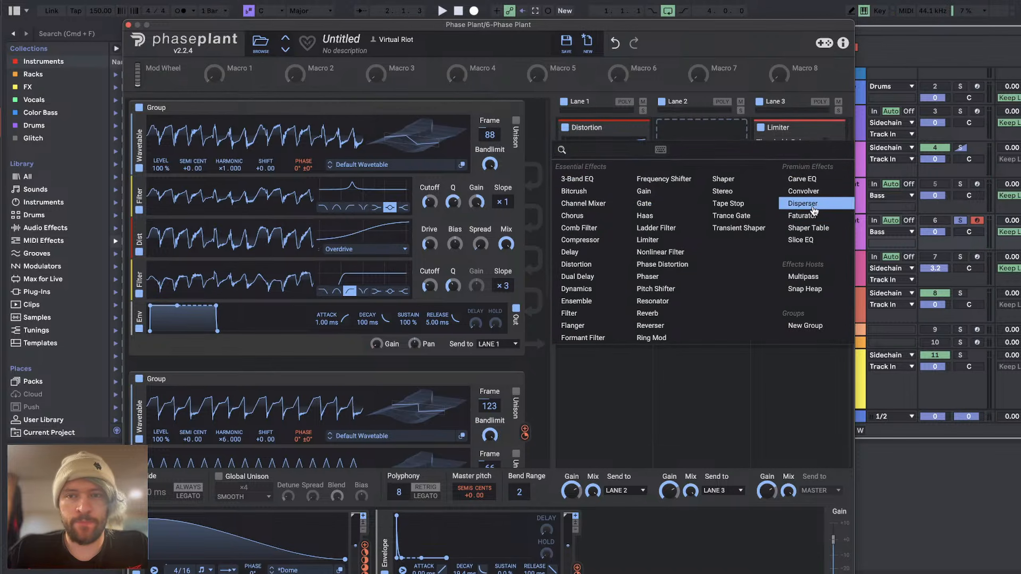
click(808, 195)
drag(461, 26, 562, 8)
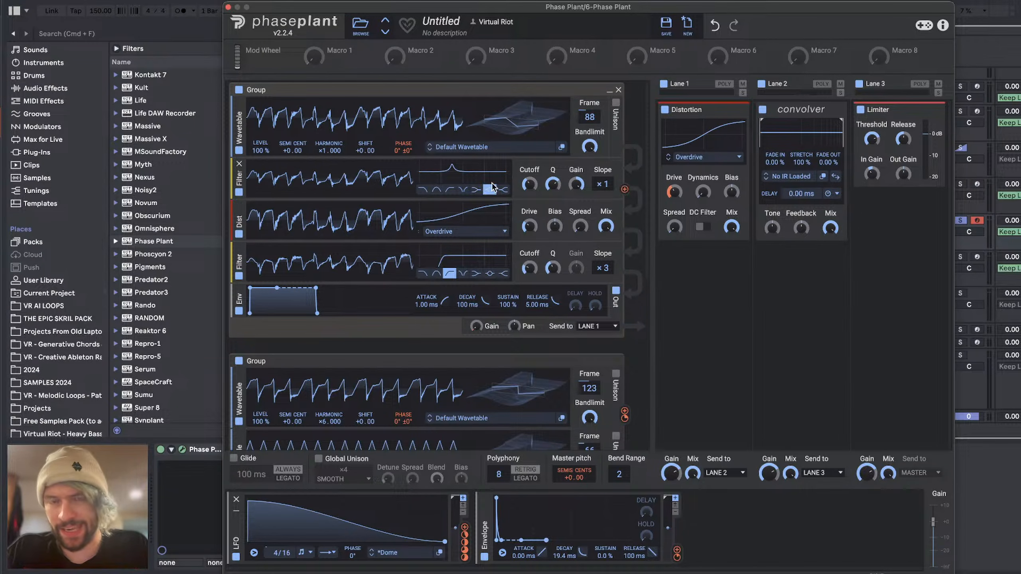
Step: Open the resonant folder under drums - percussion in the SAMPLES 2024 one-shots
scroll(39, 352, down, 3)
scroll(73, 286, down, 3)
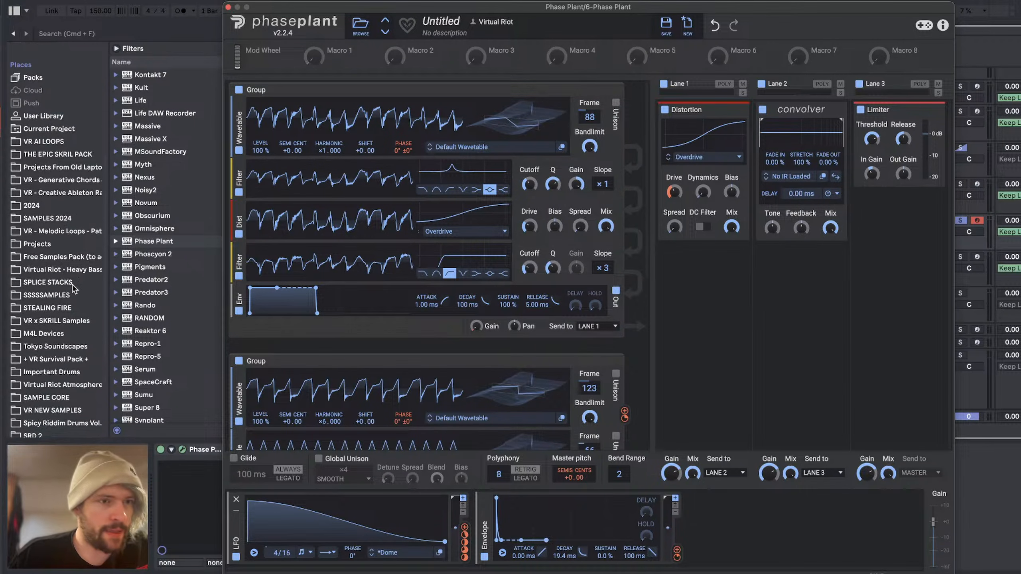
click(33, 218)
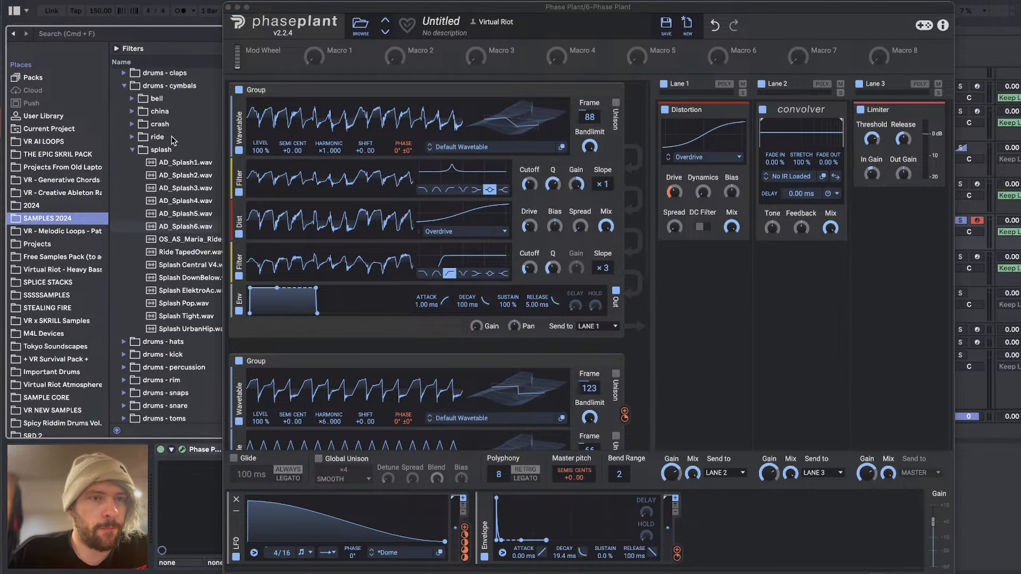
scroll(171, 136, down, 5)
click(170, 191)
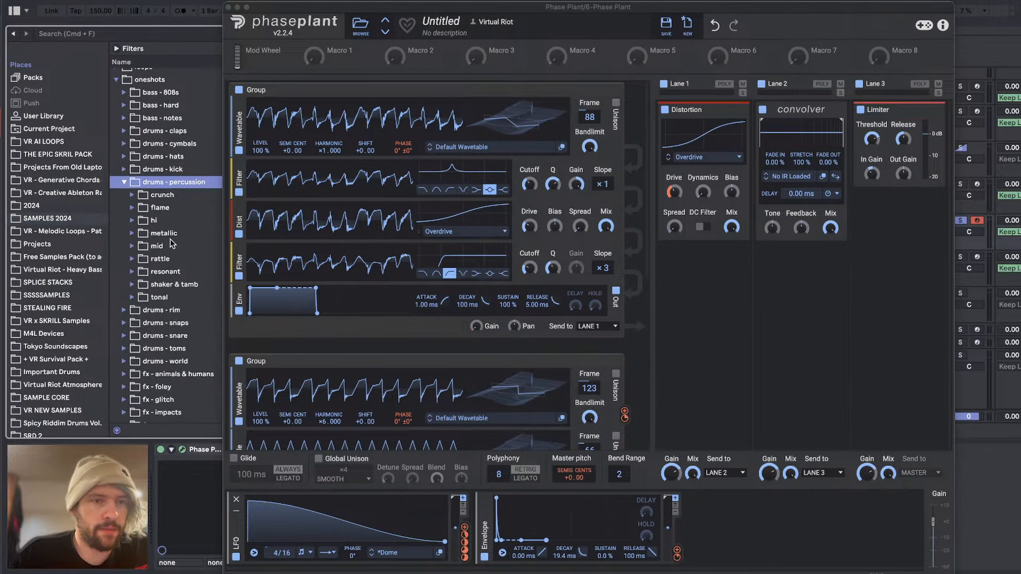
click(154, 263)
click(155, 270)
Step: Audition the resonant percussion one-shots one after another, ending with Perc_Cowbell.wav
key(Down)
scroll(154, 270, down, 4)
click(171, 281)
key(Down)
key(Down)
key(Down)
key(Down)
key(Down)
key(Down)
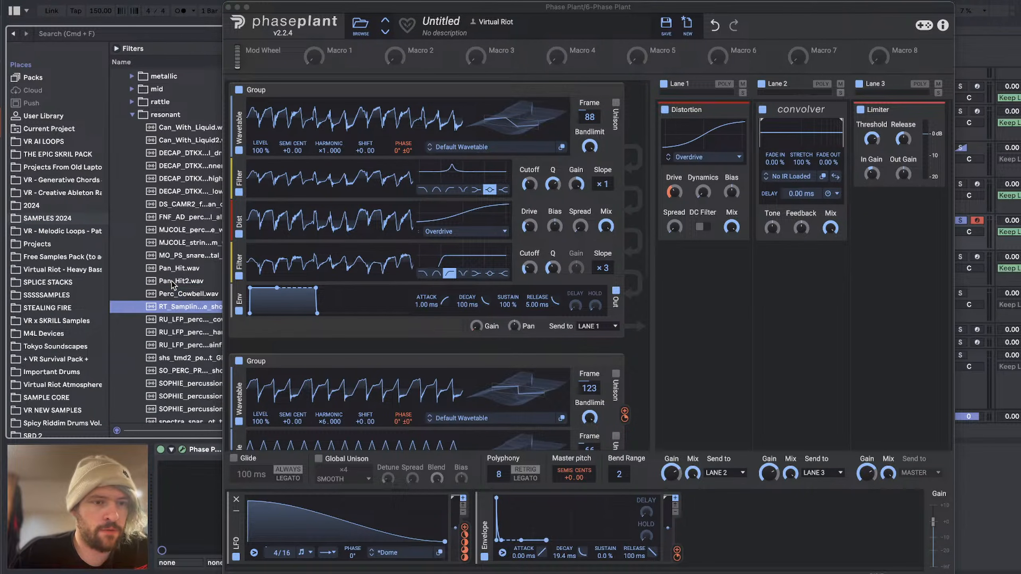
key(Down)
key(Down)
key(Down)
key(Down)
key(Down)
key(Down)
key(Down)
key(Down)
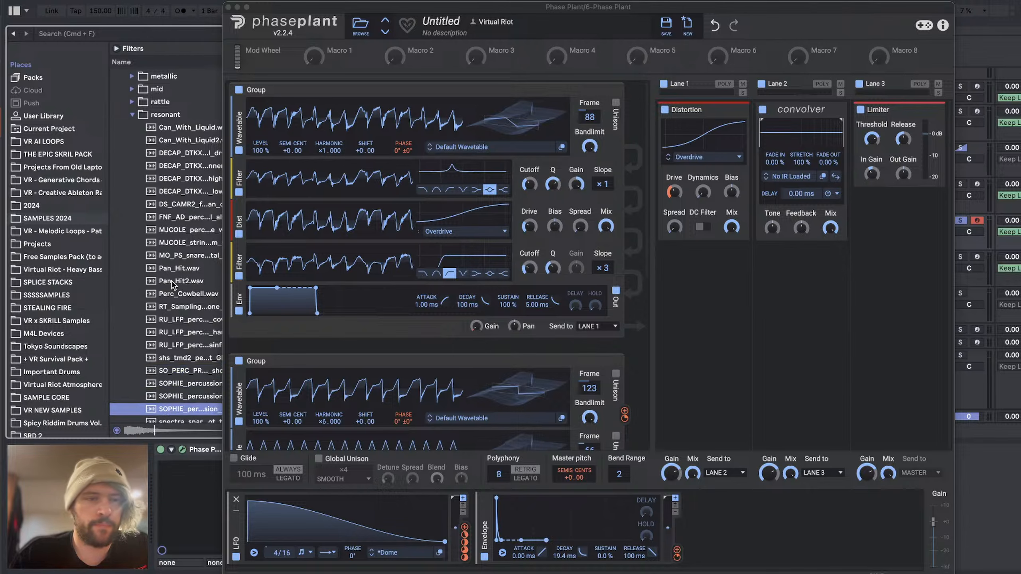
key(Down)
key(Down)
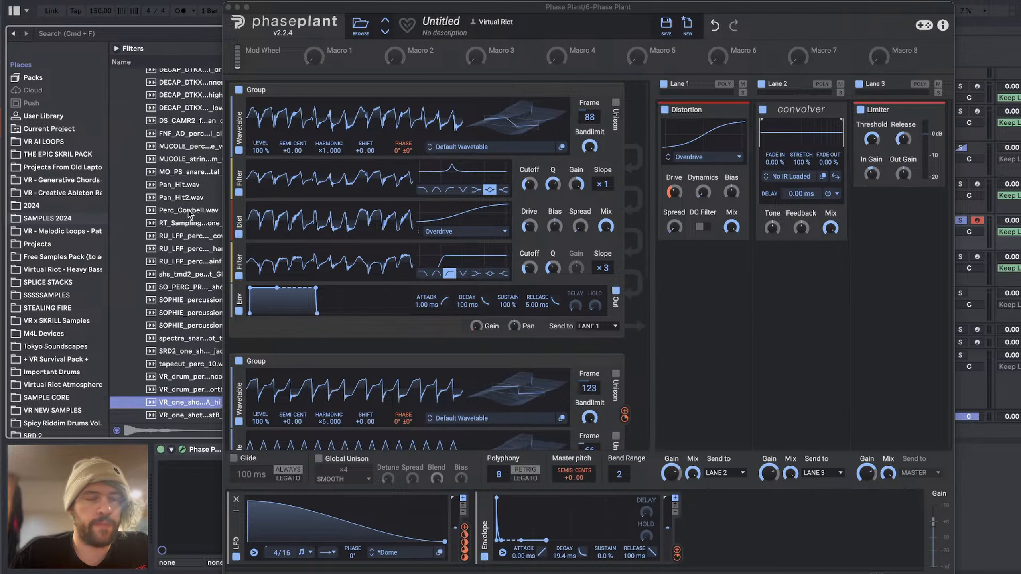
click(188, 211)
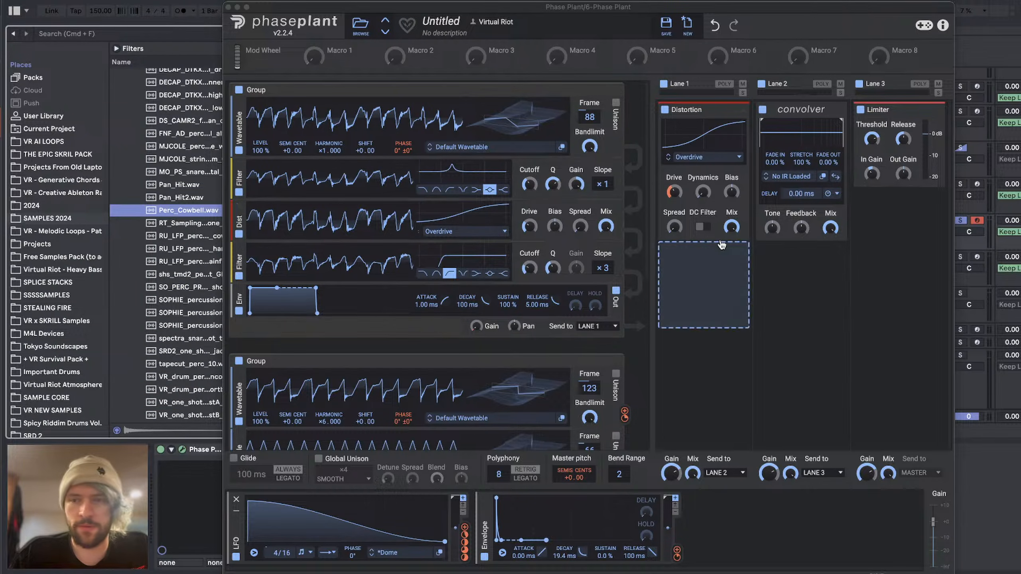
Step: Lower the Main track's cue volume to -8.6 dB to quieten the sample previews
click(967, 389)
click(847, 417)
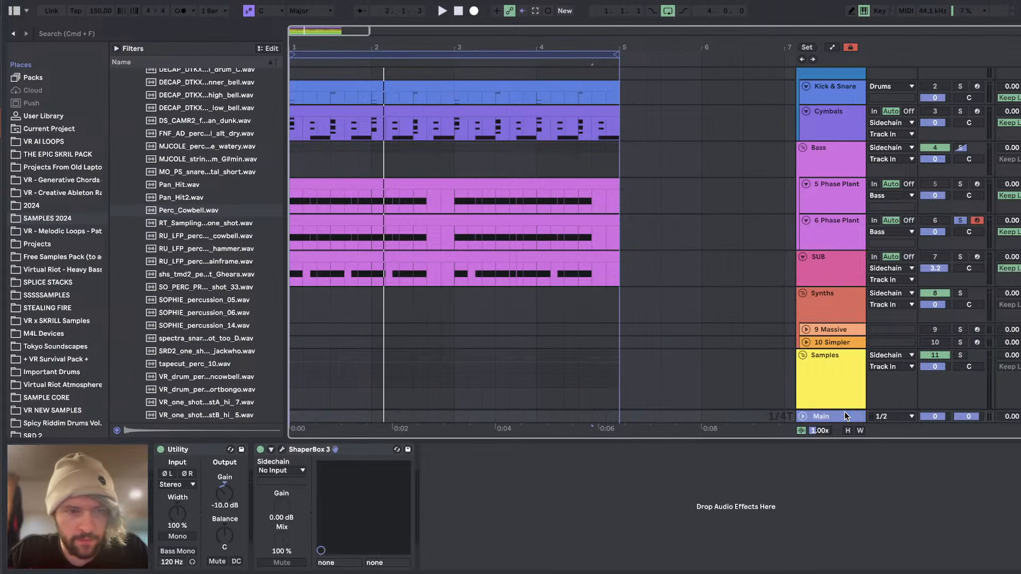
drag(967, 417, 967, 420)
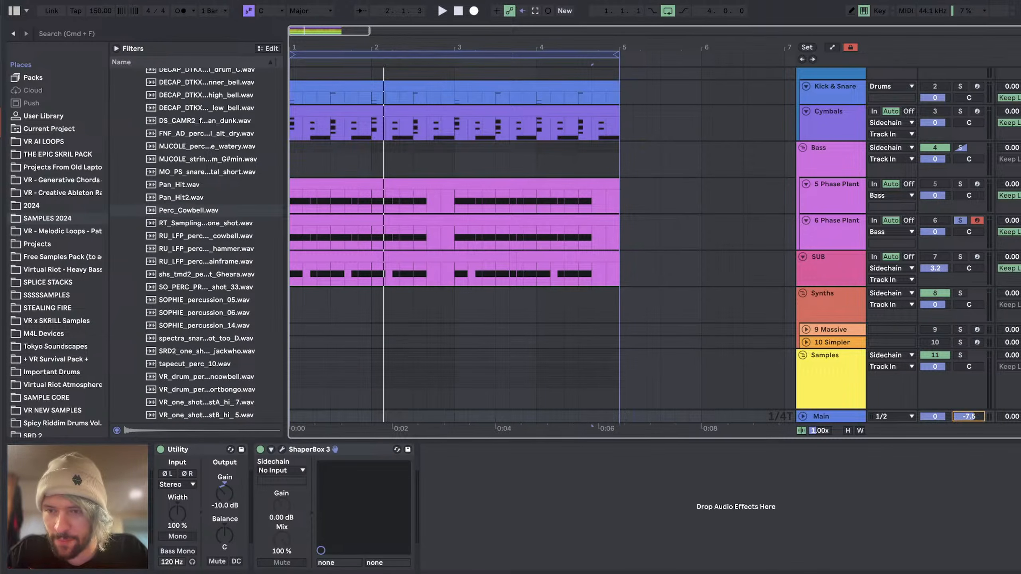
Step: Preview more resonant one-shots, including Pan_Hit2.wav and the RT_Sampling one, and bring back the 6 Phase Plant window
click(172, 238)
key(Up)
key(Up)
key(Up)
key(Up)
key(Up)
key(Up)
key(Up)
scroll(174, 240, up, 2)
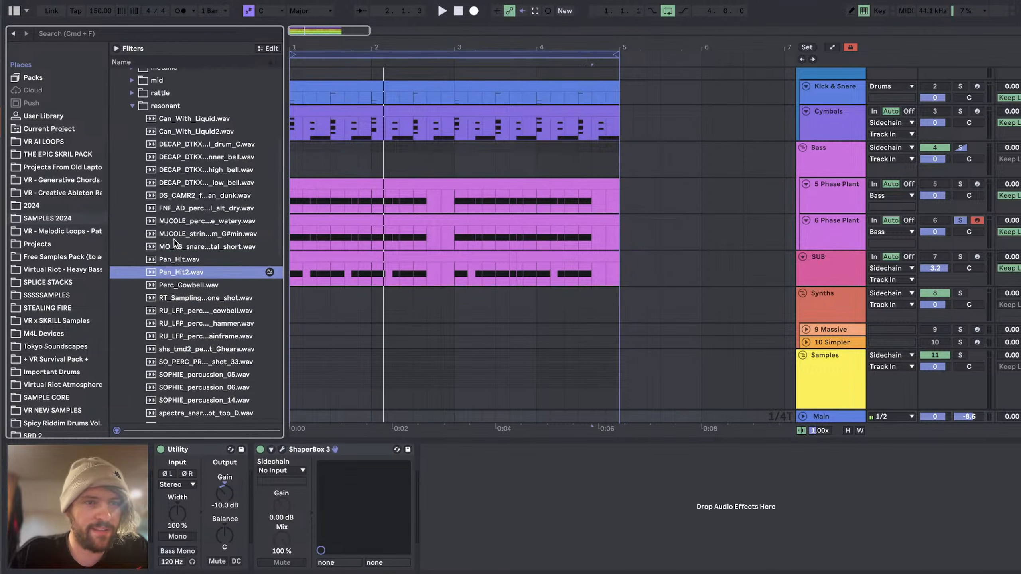
click(841, 230)
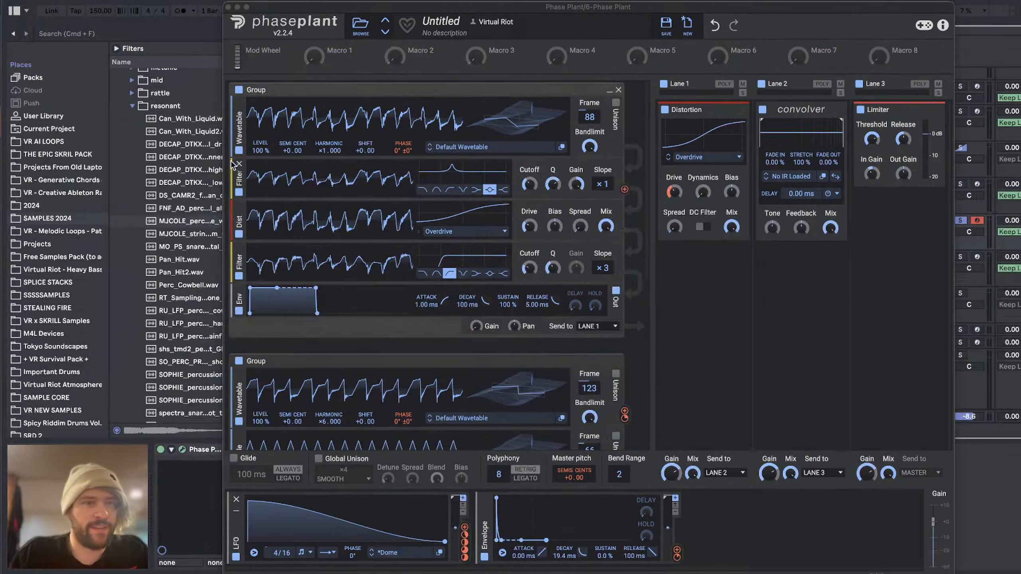
click(181, 298)
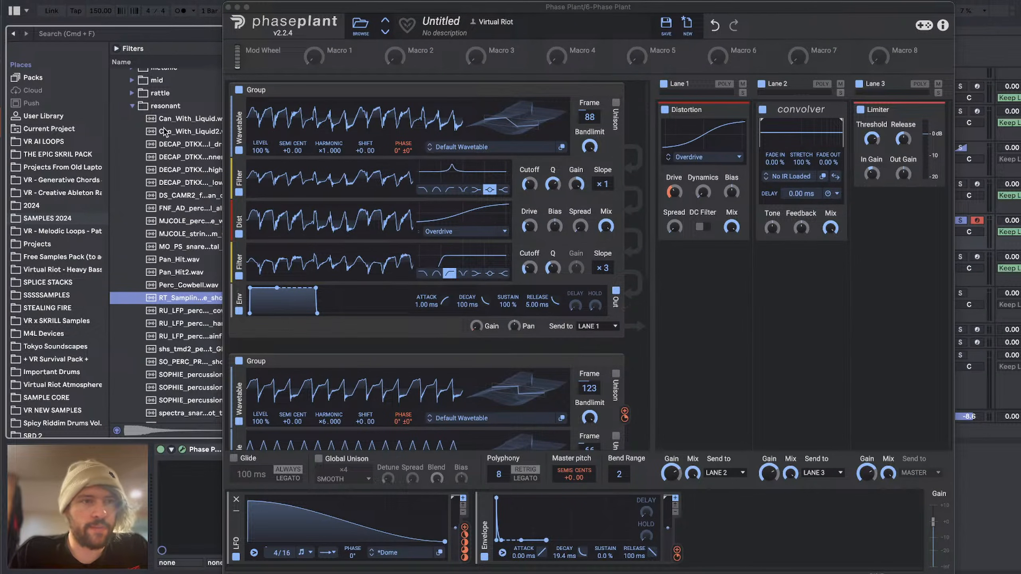
Step: Load the DECAP_DTKX melodic impulse response from the user's Resonant Splice folder into the Convolver
click(780, 177)
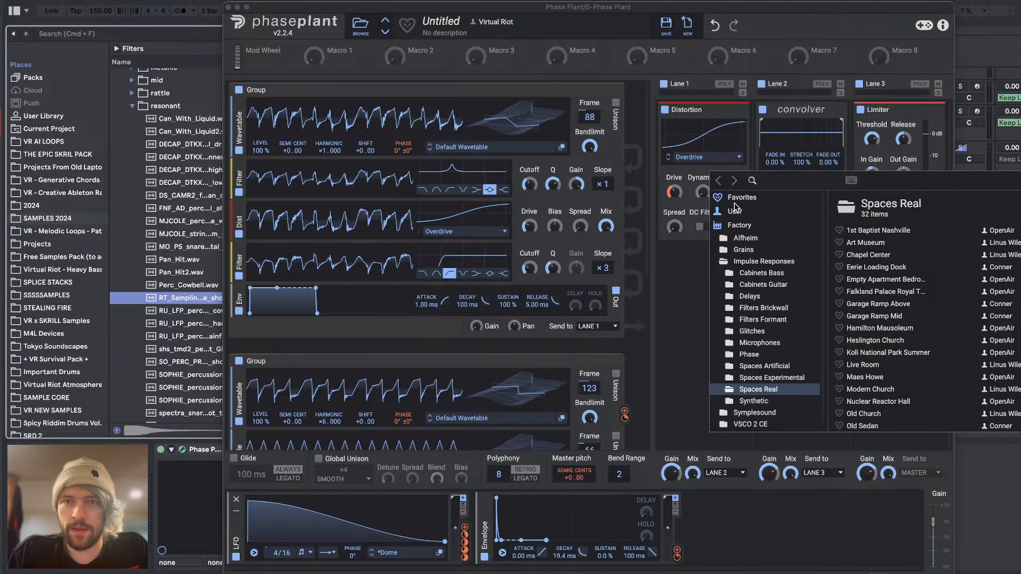
click(739, 212)
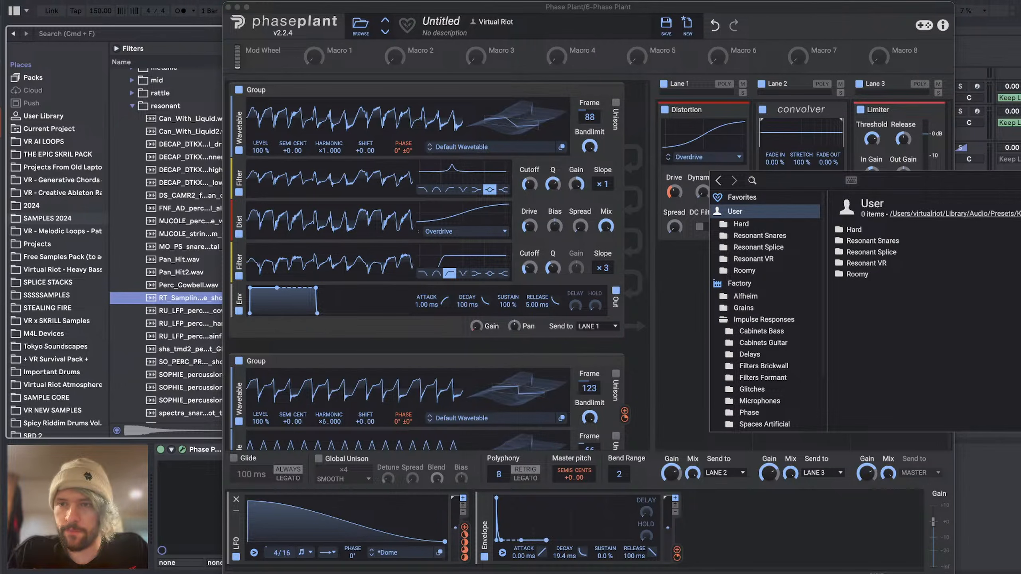
double_click(903, 252)
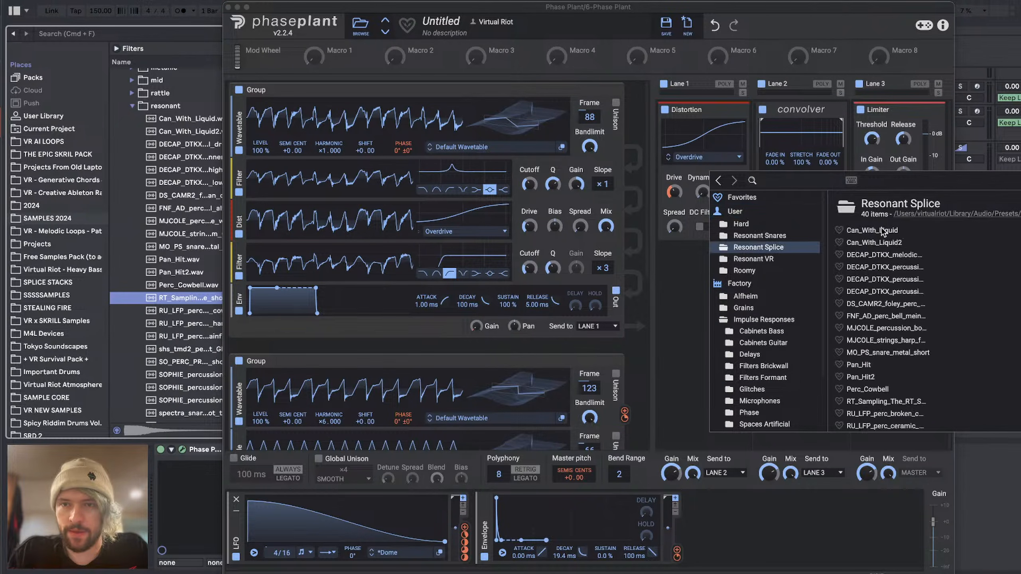
click(873, 256)
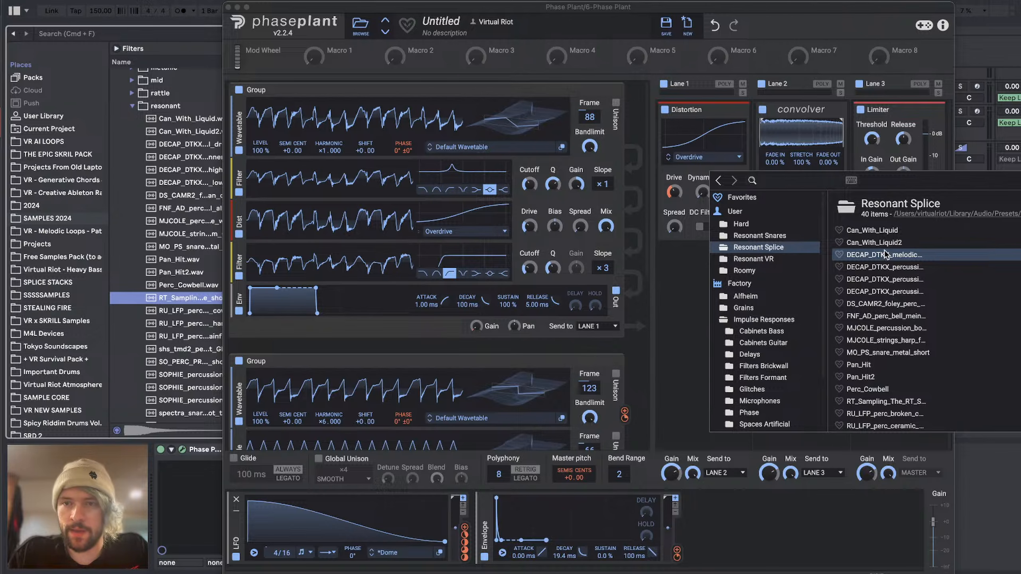
Step: Try the neighbouring impulse responses in the Convolver and settle on a DECAP_DTKX one
click(766, 180)
click(767, 180)
click(767, 180)
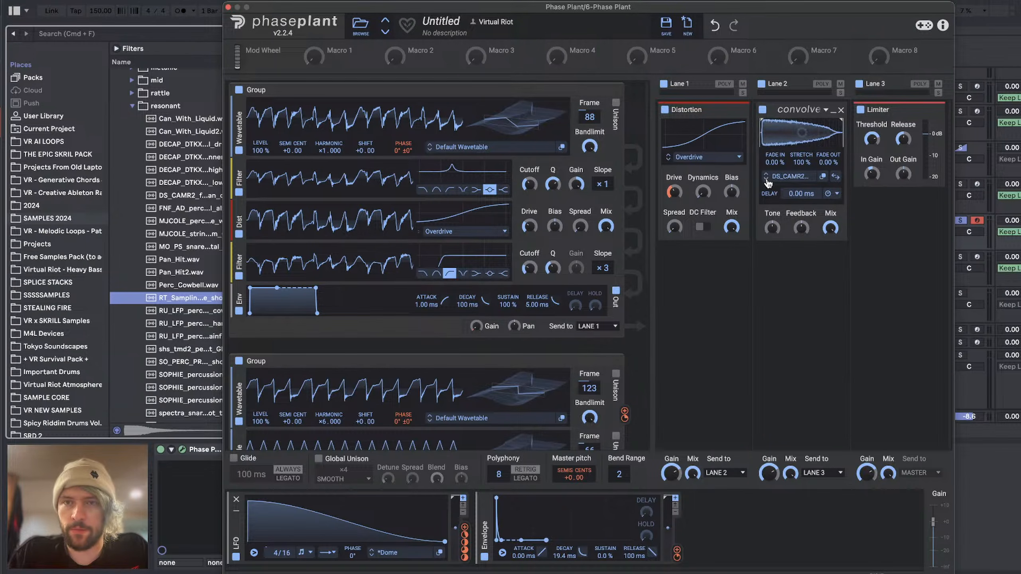
click(767, 179)
click(767, 179)
click(767, 174)
click(767, 174)
click(767, 174)
click(766, 174)
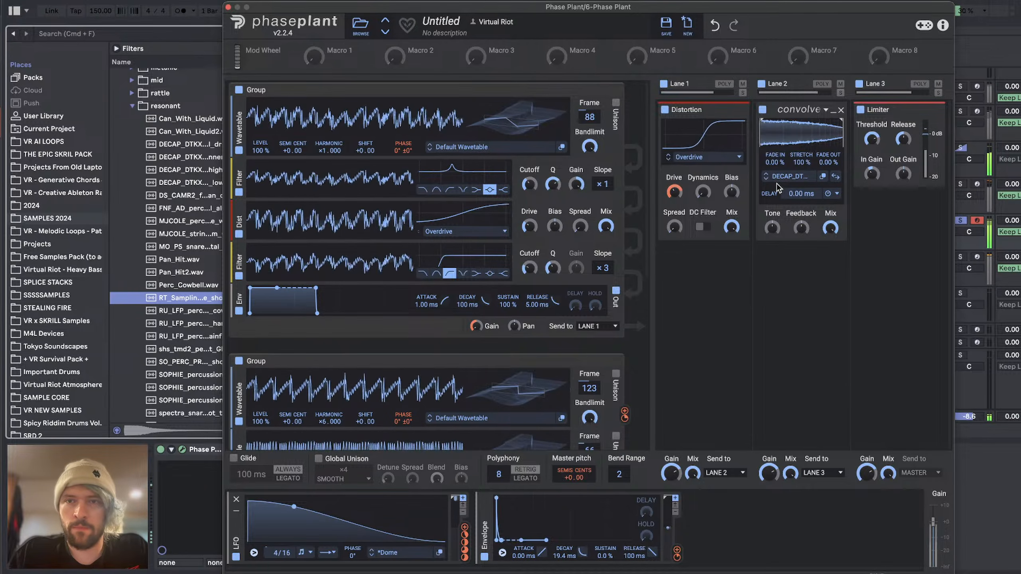
Step: Lower the Convolver's mix and shorten its impulse response stretch to 54%
drag(830, 228, 831, 266)
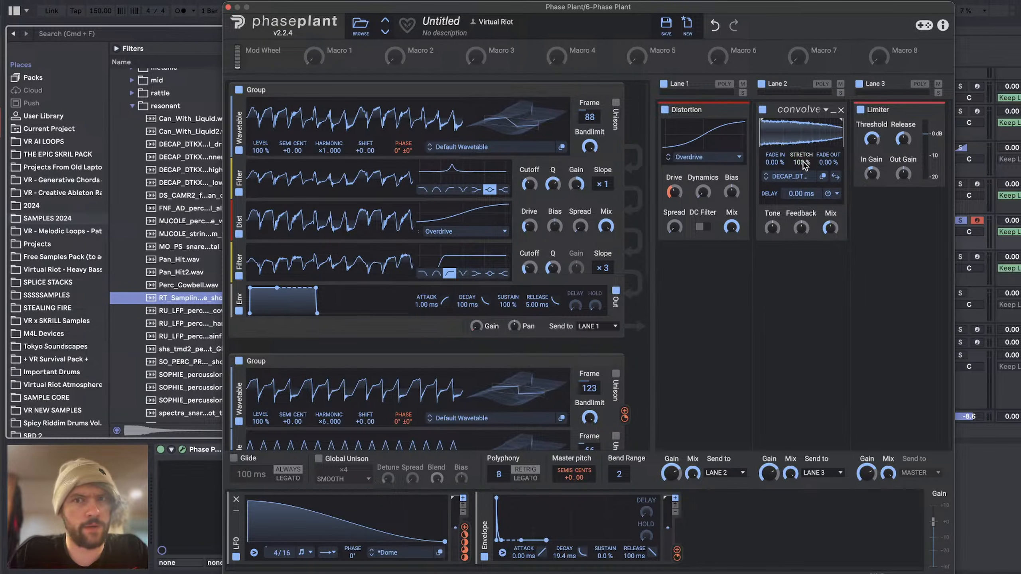
mouse_move(802, 162)
mouse_down()
mouse_move(802, 176)
mouse_move(799, 168)
mouse_up()
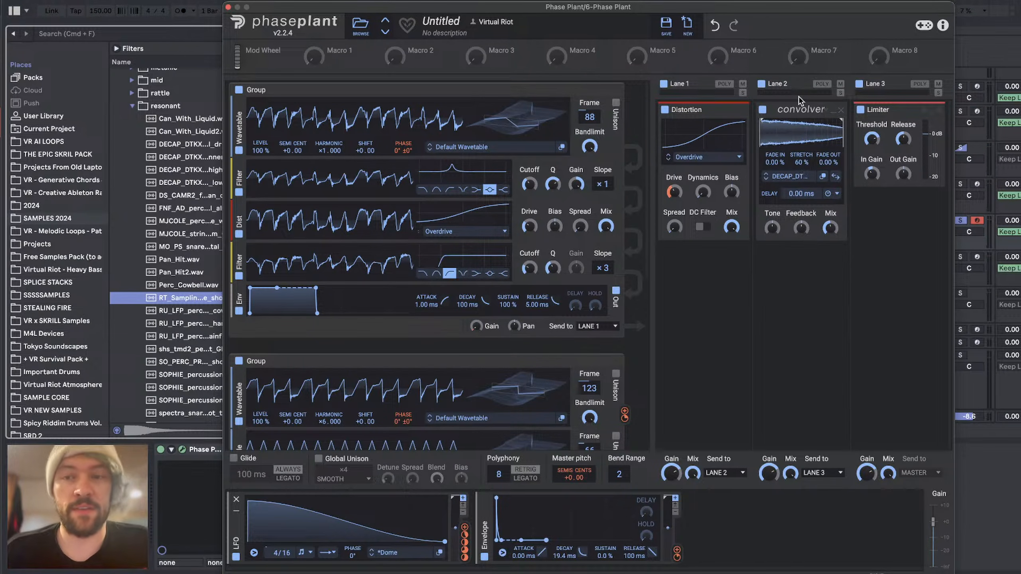
Step: Switch to the YouTube Studio livestream page, read the recent chat messages and return to Phase Plant
key(super+Tab)
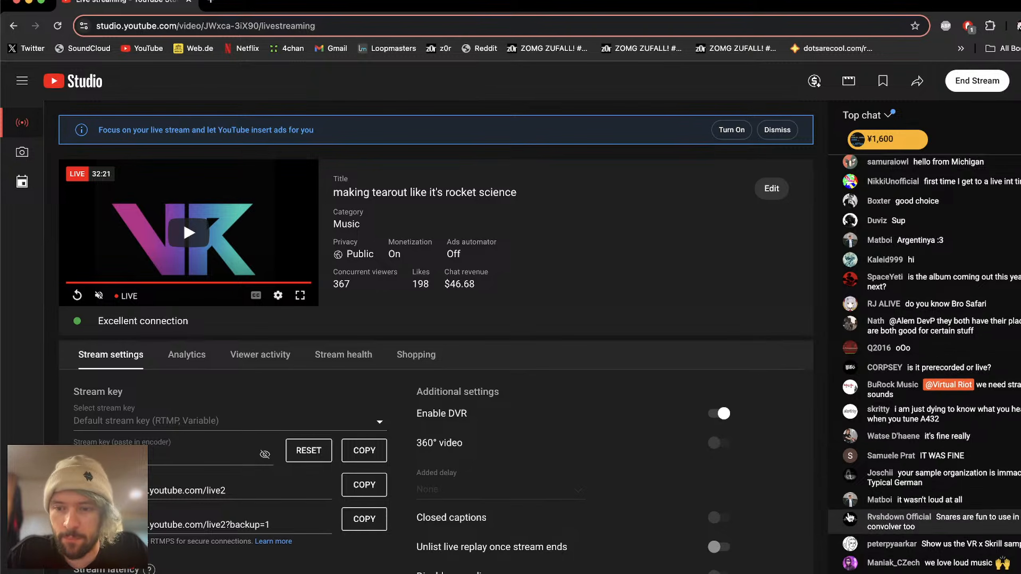
scroll(952, 288, up, 4)
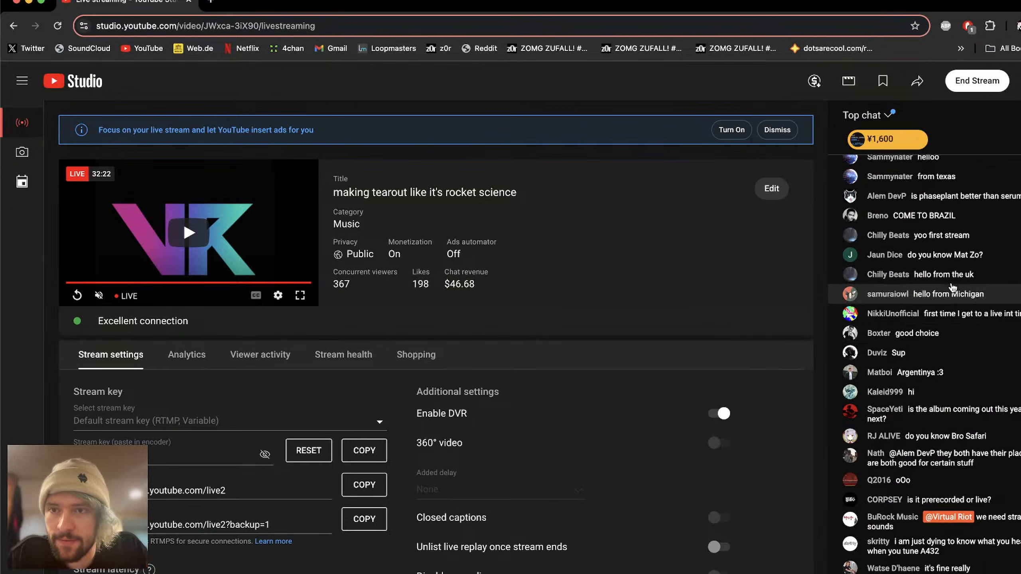
scroll(957, 301, down, 4)
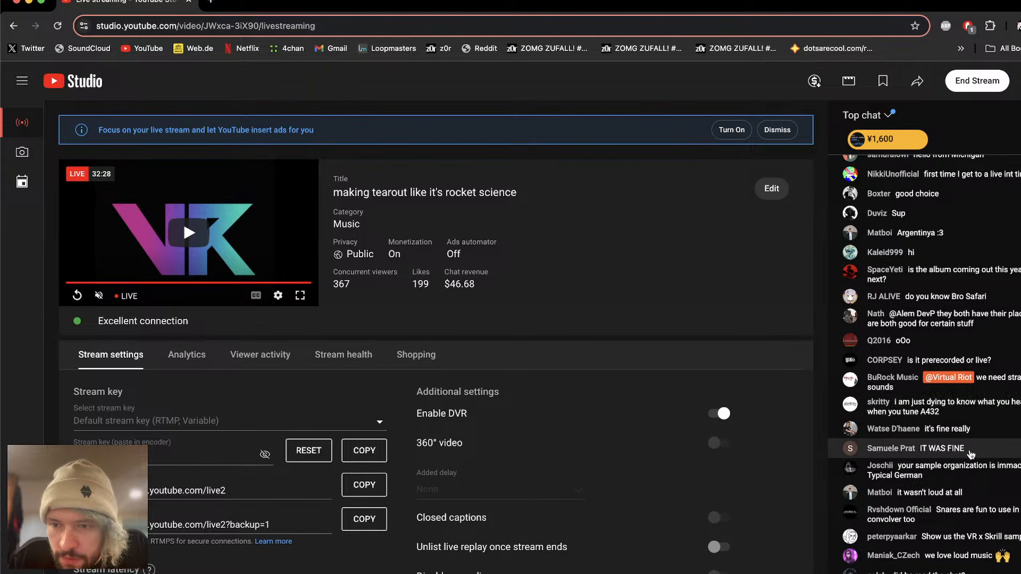
key(super+Tab)
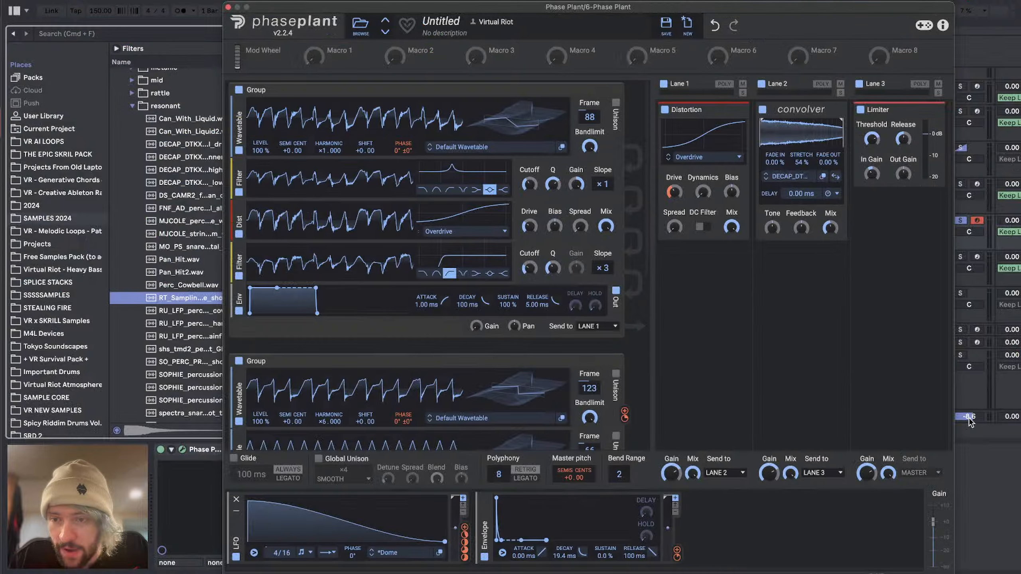
Step: Set the Main track's cue volume to -0.2 dB and fine-tune the Lane 3 Limiter's input gain
key(super+Tab)
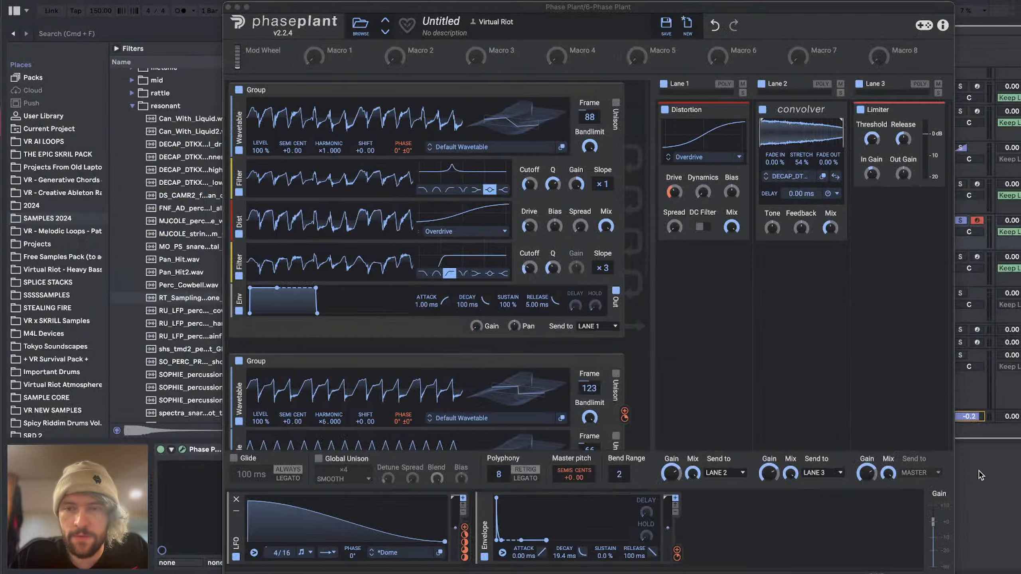
click(983, 468)
drag(871, 173, 872, 176)
Step: Check the YouTube Studio live chat for new viewer questions and return to Phase Plant
key(super+Tab)
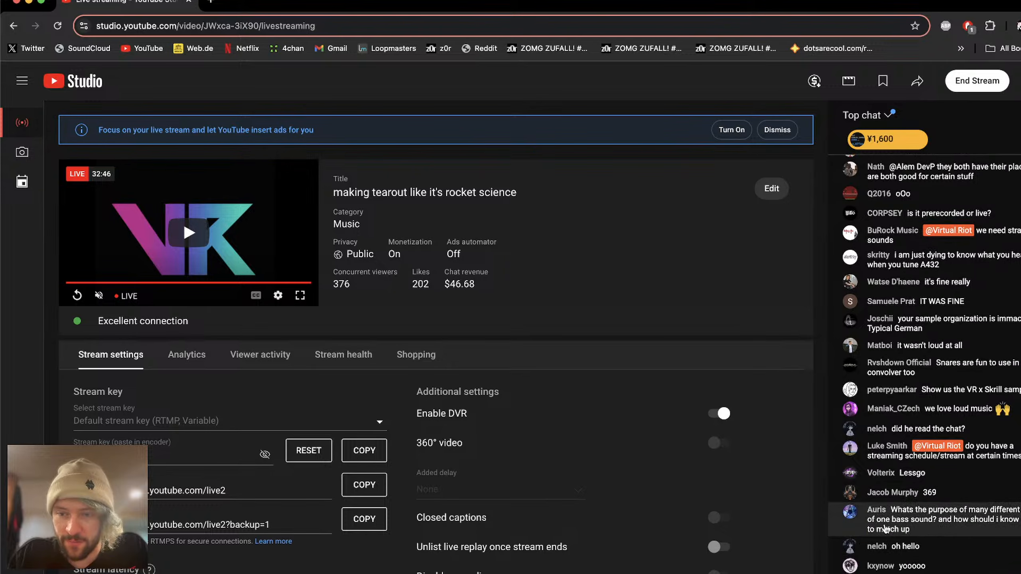
key(super+Tab)
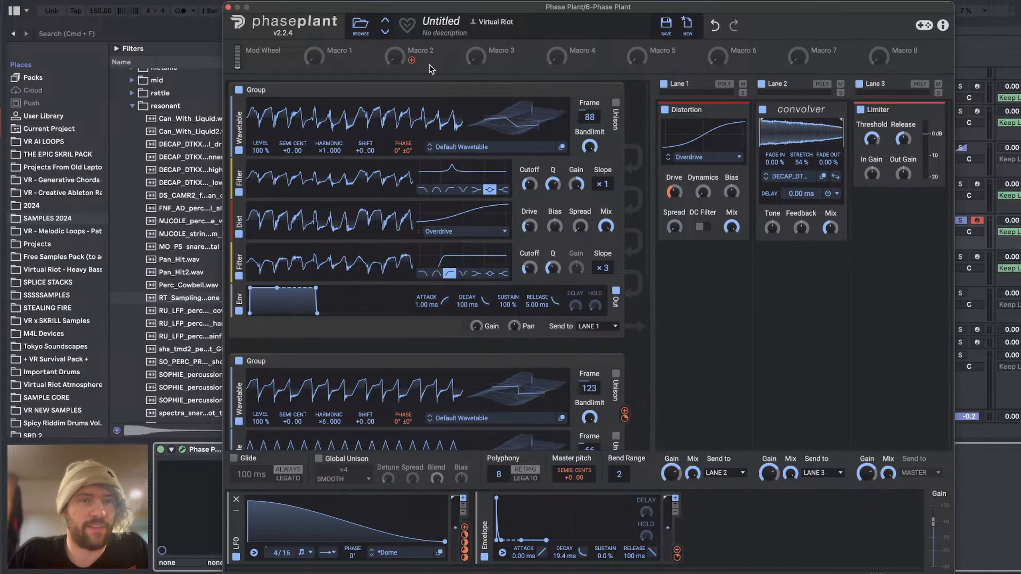
key(super+Tab)
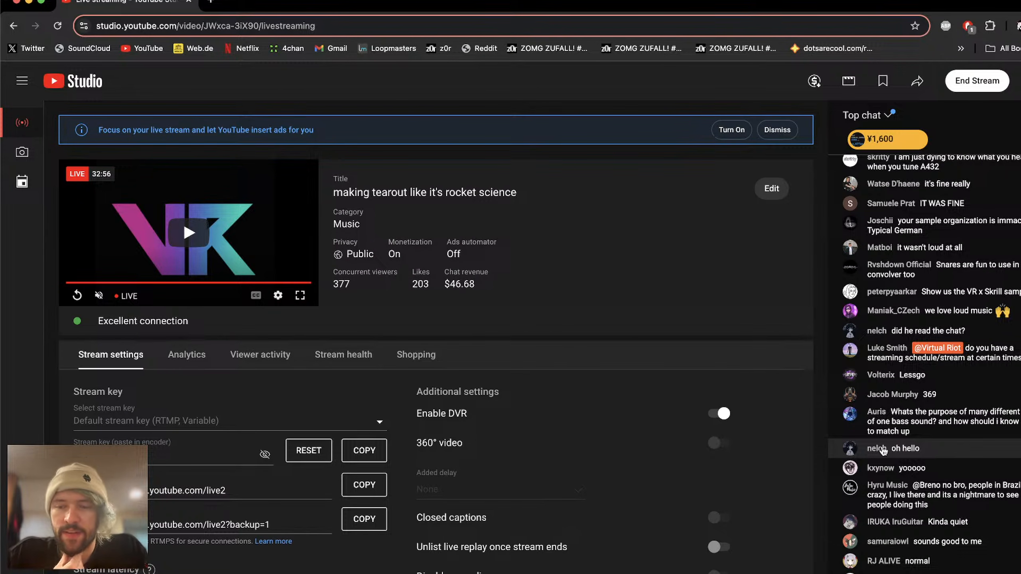
key(super+Tab)
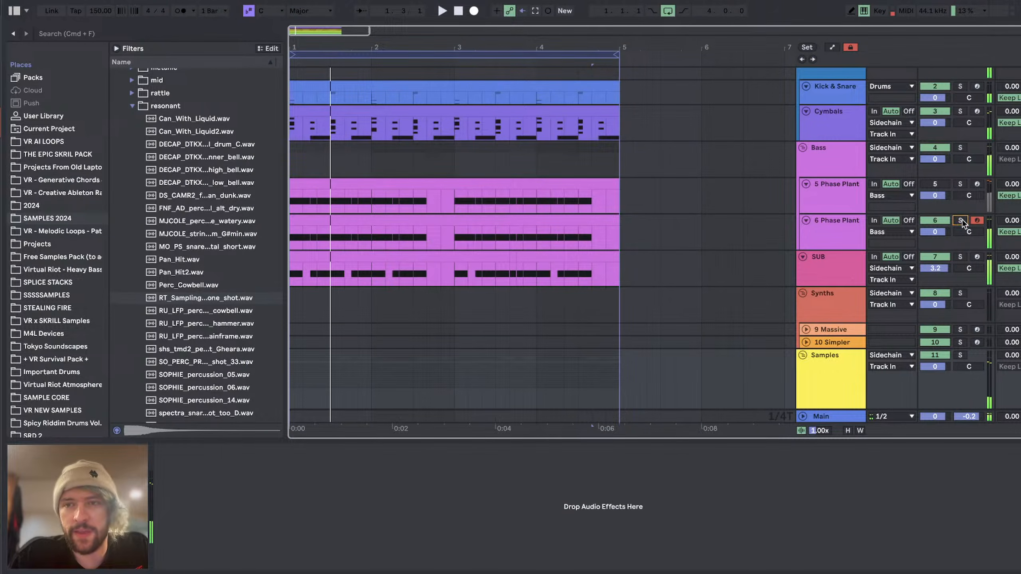
Step: Play back the soloed 6 Phase Plant track, review its oscillator groups and close the plugin window
click(962, 220)
key(space)
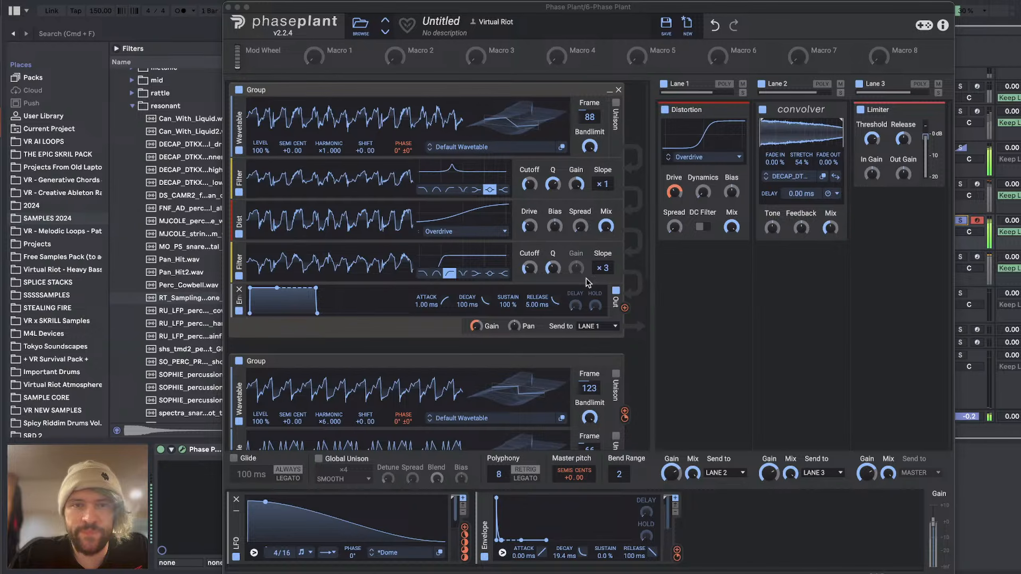
key(space)
scroll(349, 257, down, 4)
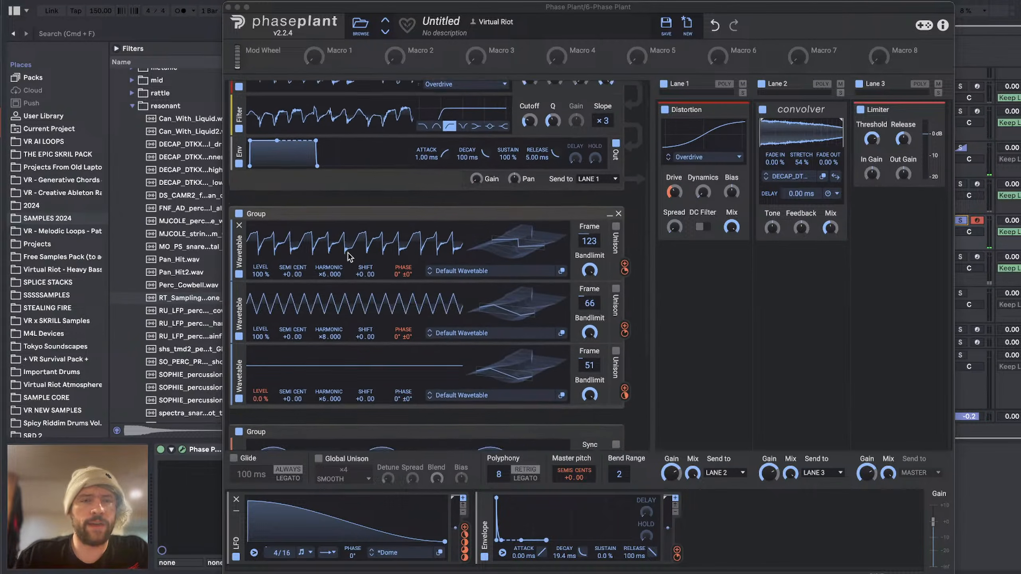
scroll(349, 257, up, 4)
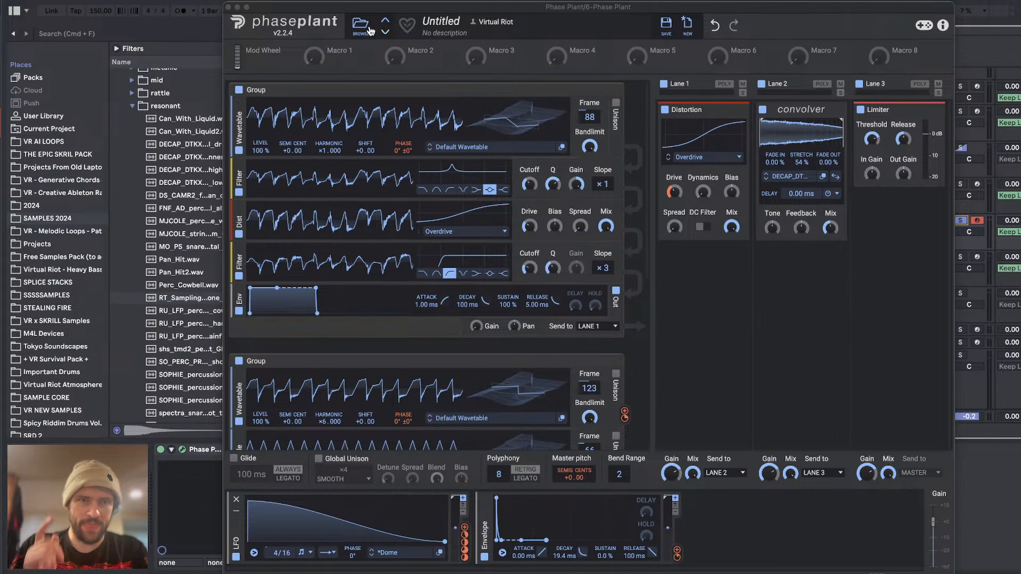
click(227, 7)
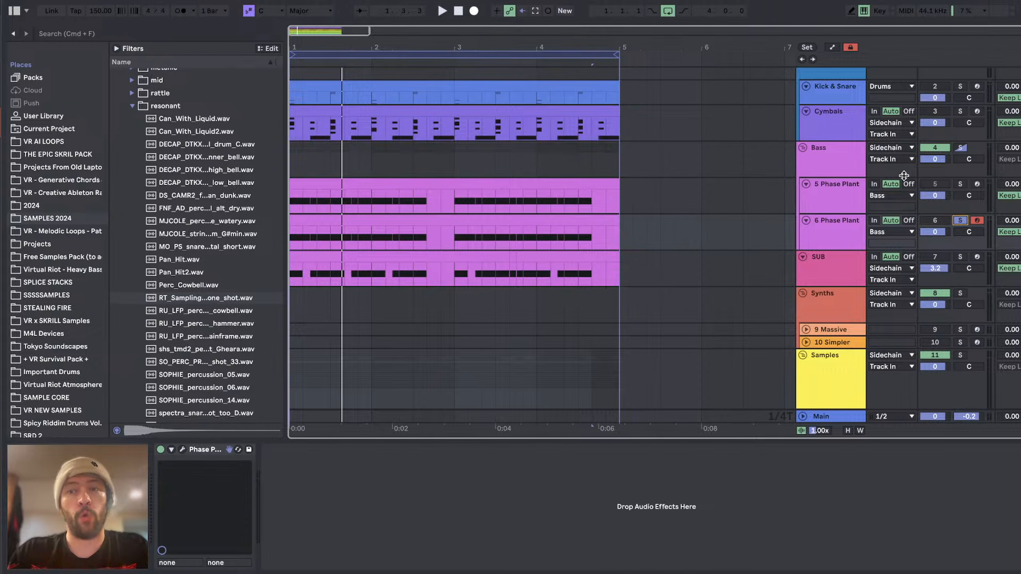
Step: Solo and play the 5 Phase Plant track, review the oscillator groups in its Phase Plant instrument and close the plugin window
click(845, 207)
click(960, 184)
key(space)
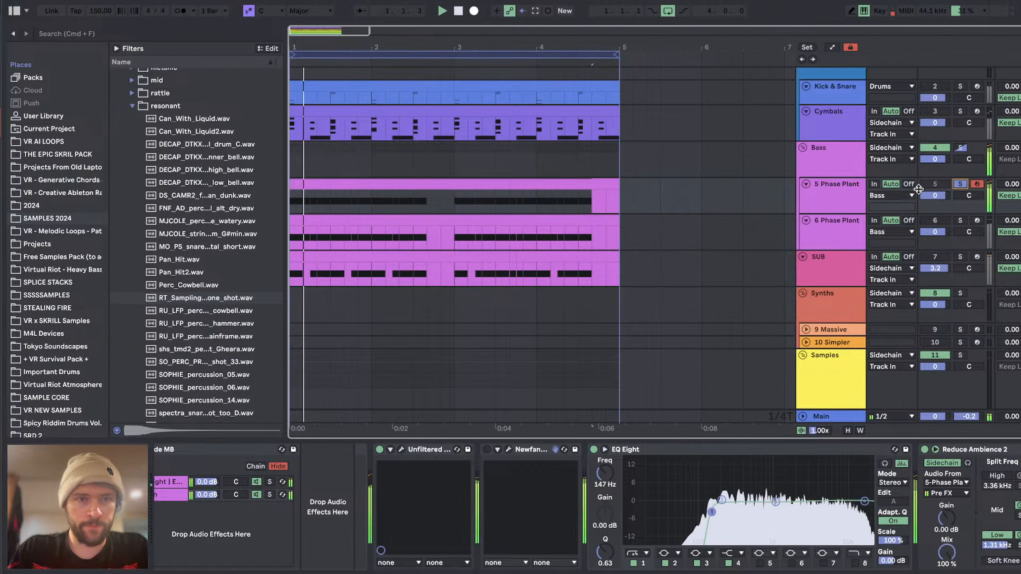
scroll(325, 471, left, 5)
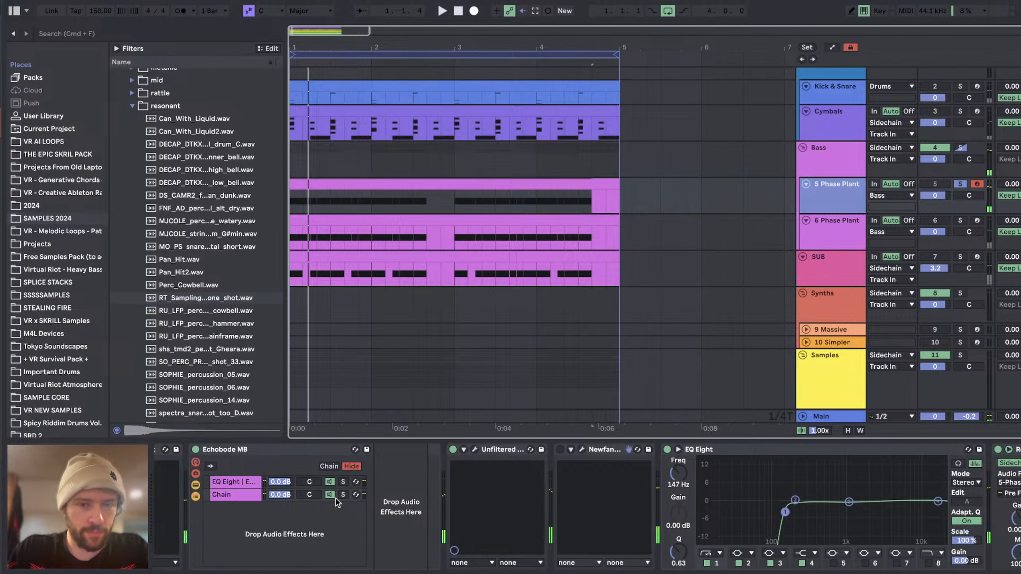
click(180, 449)
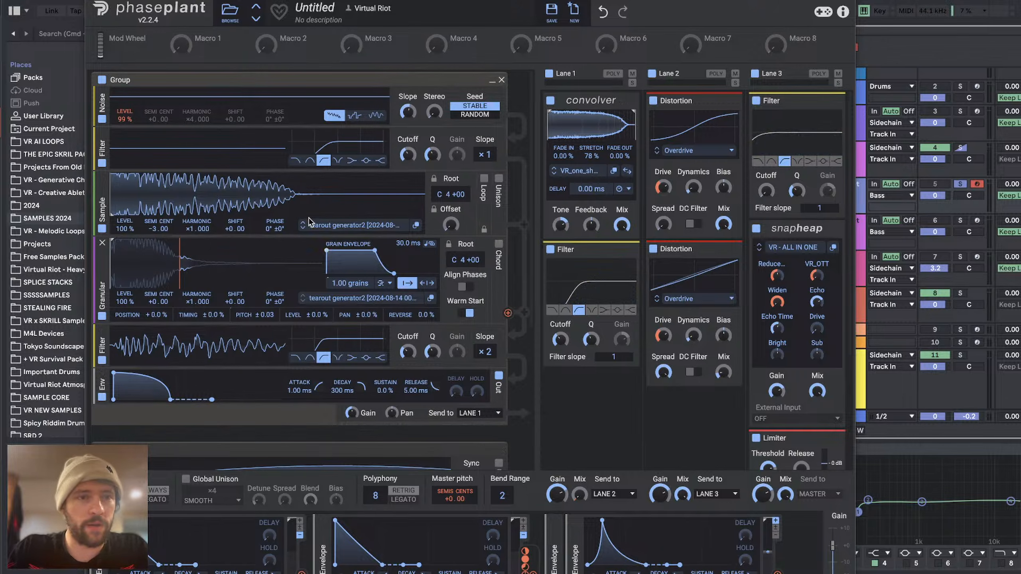
scroll(268, 205, down, 5)
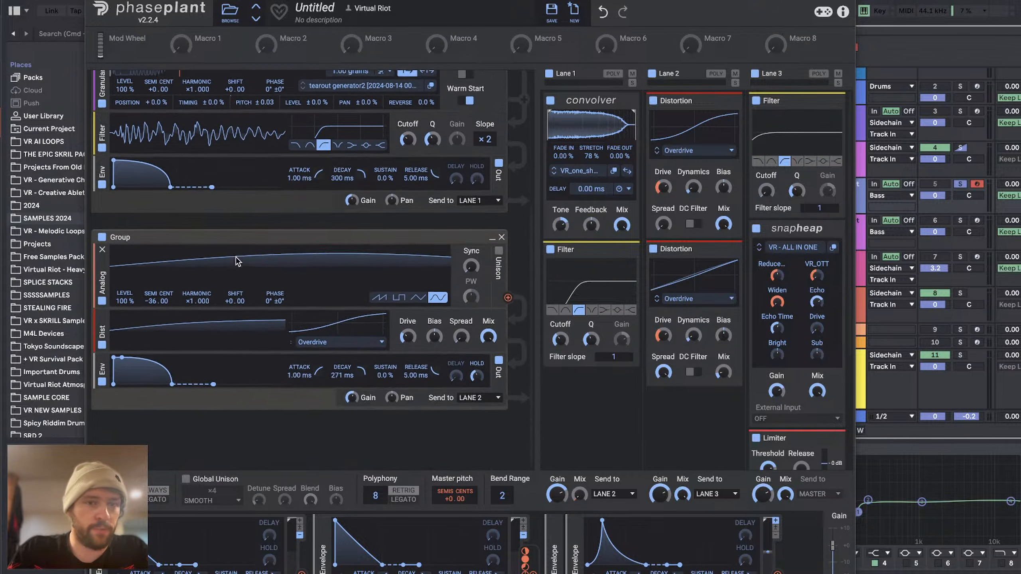
scroll(236, 257, up, 5)
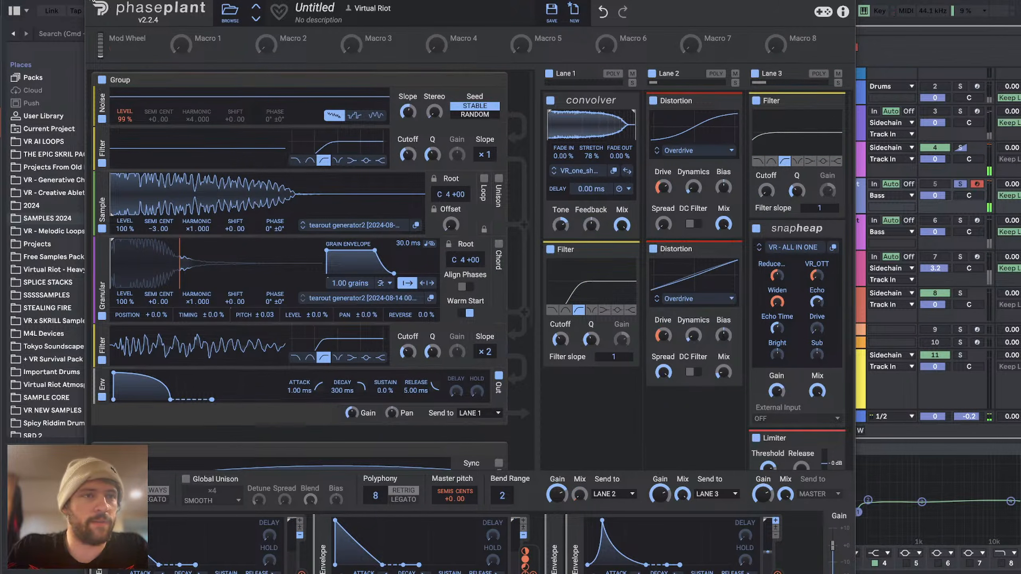
click(91, 0)
Step: Solo and play back the 6 Phase Plant track and open its Phase Plant instrument
click(839, 229)
click(960, 220)
key(space)
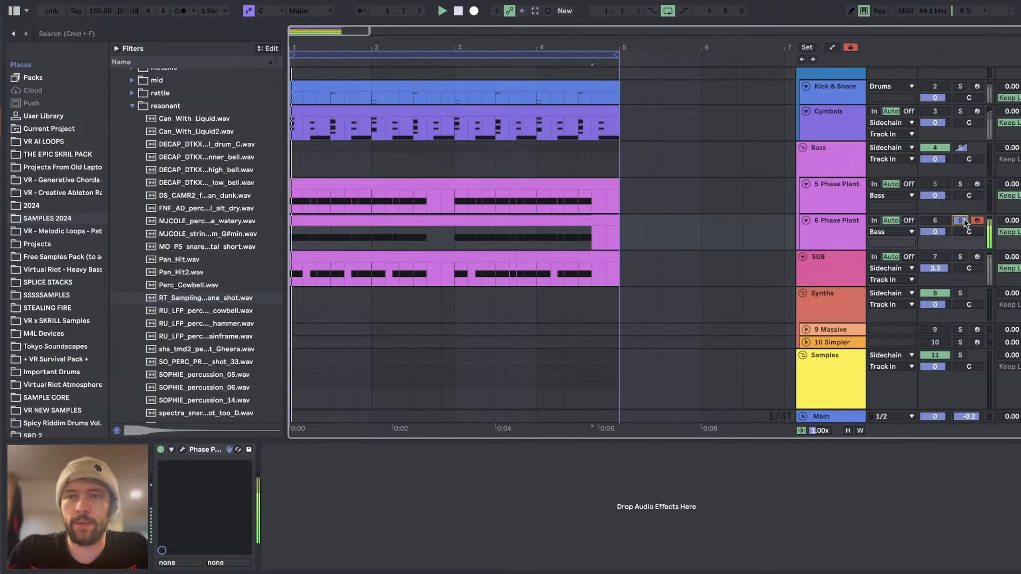
click(183, 450)
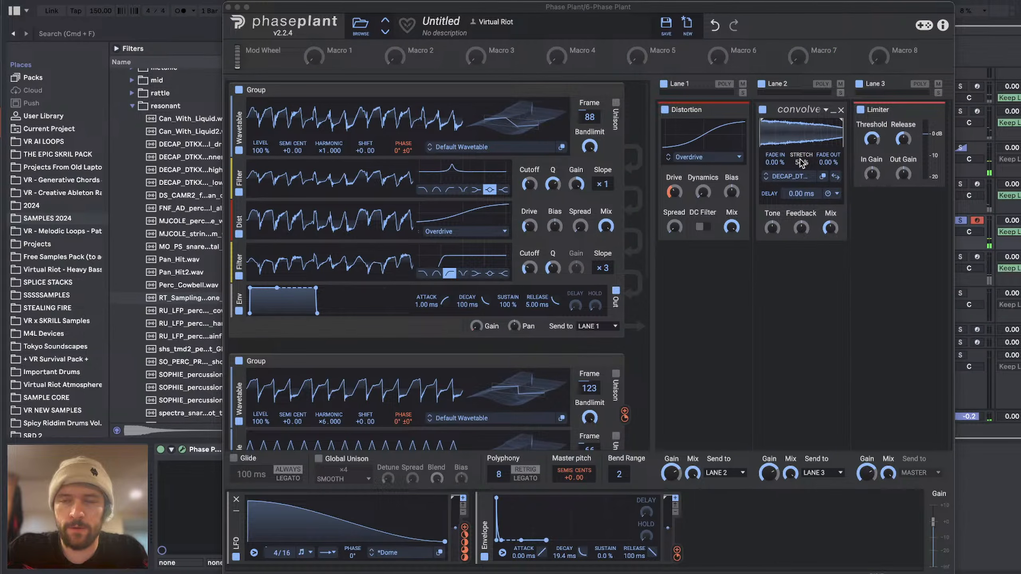
Step: Set the Lane 2 Convolver's stretch to 67%, switch its impulse to the DS_CAMR2 sample and raise its tone
drag(806, 165, 806, 164)
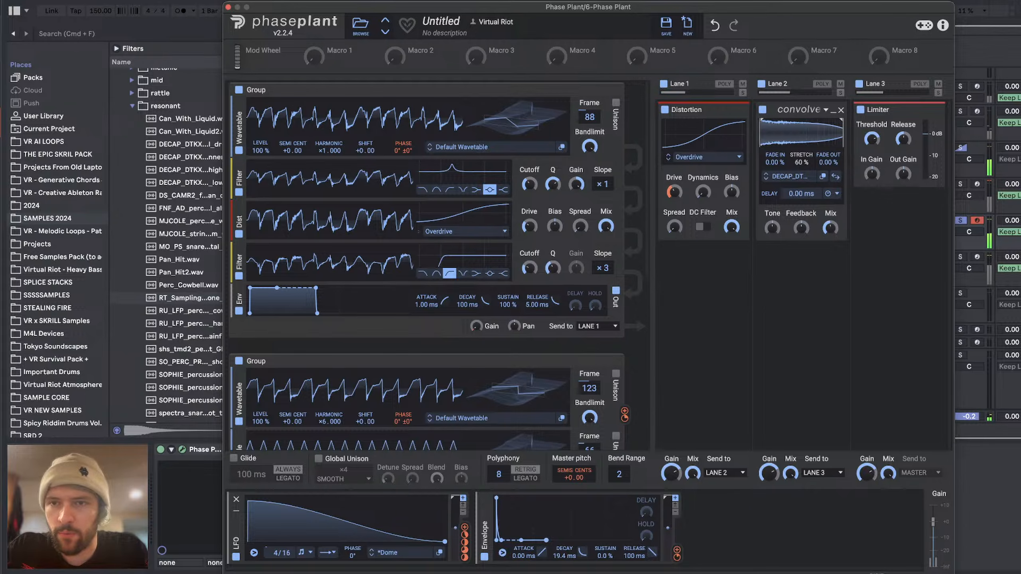
click(767, 178)
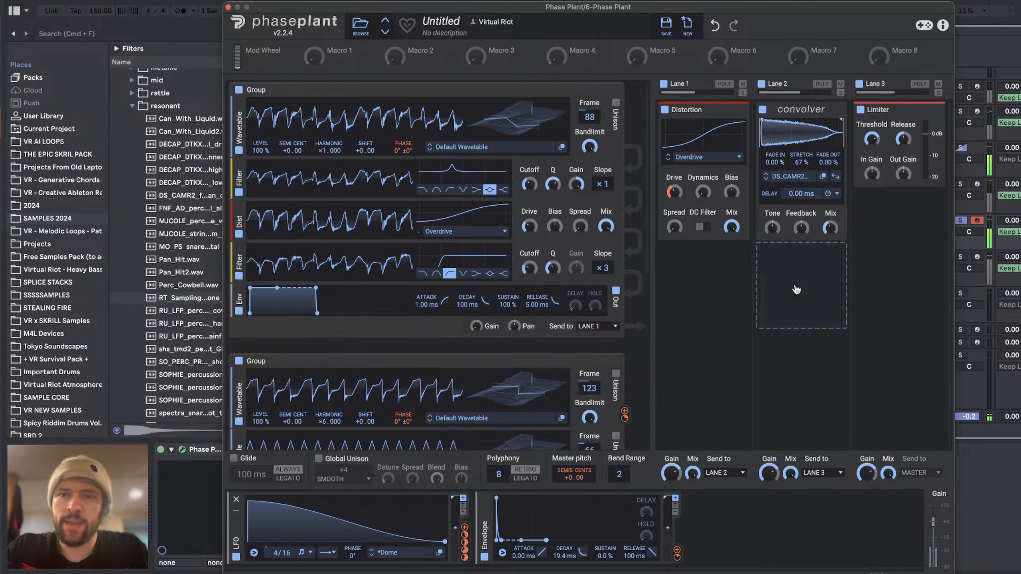
drag(774, 229, 774, 201)
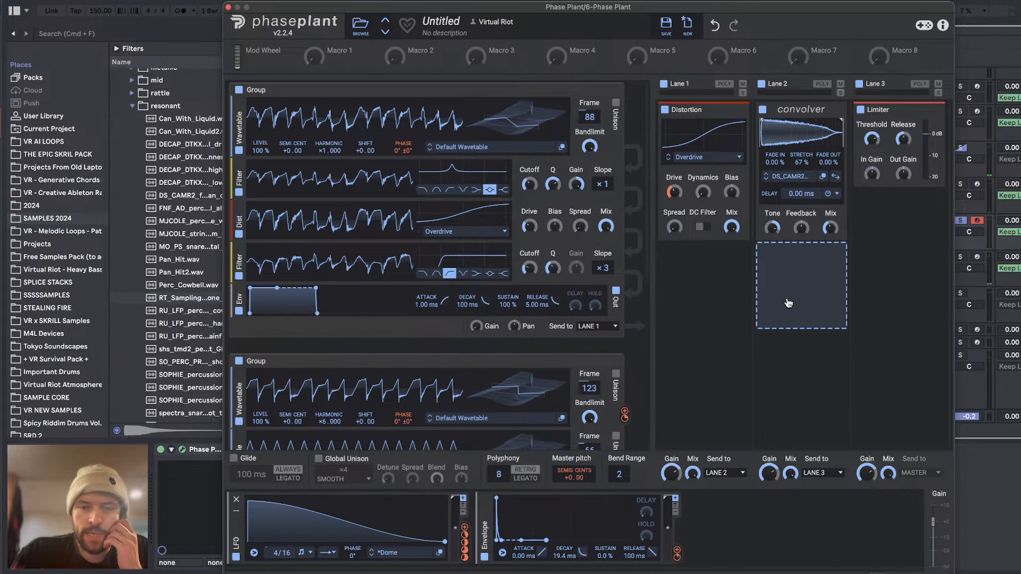
Step: Add another Envelope modulator and place a high-pass Filter with slope 2 below the Lane 2 Convolver, adjusting the filter's cutoff
click(736, 515)
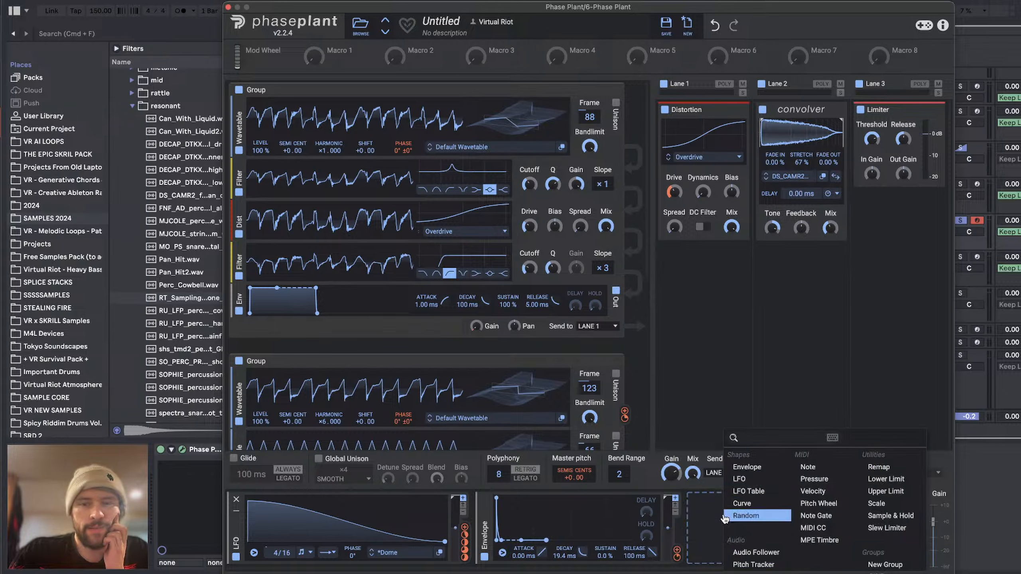
click(756, 467)
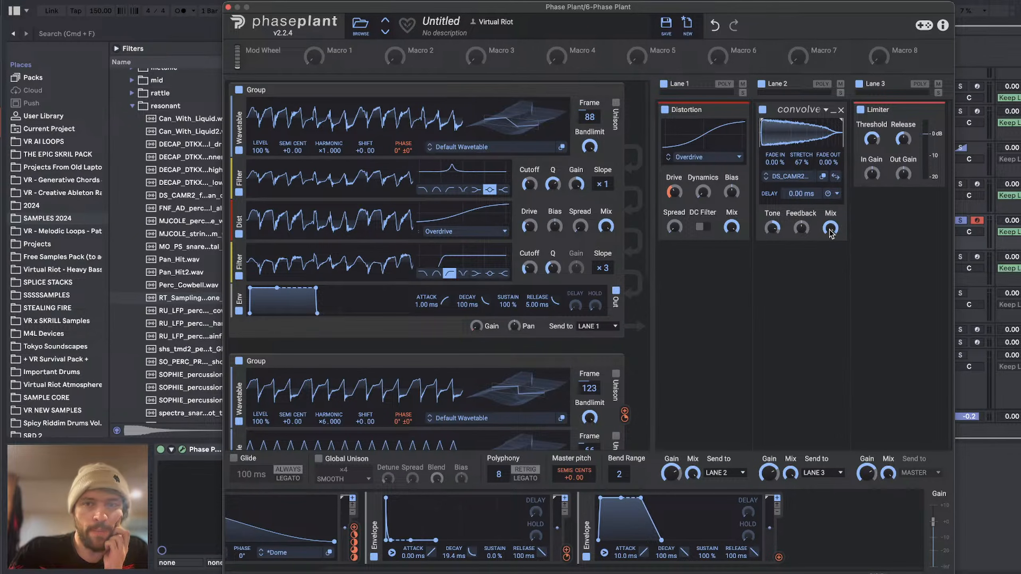
click(782, 251)
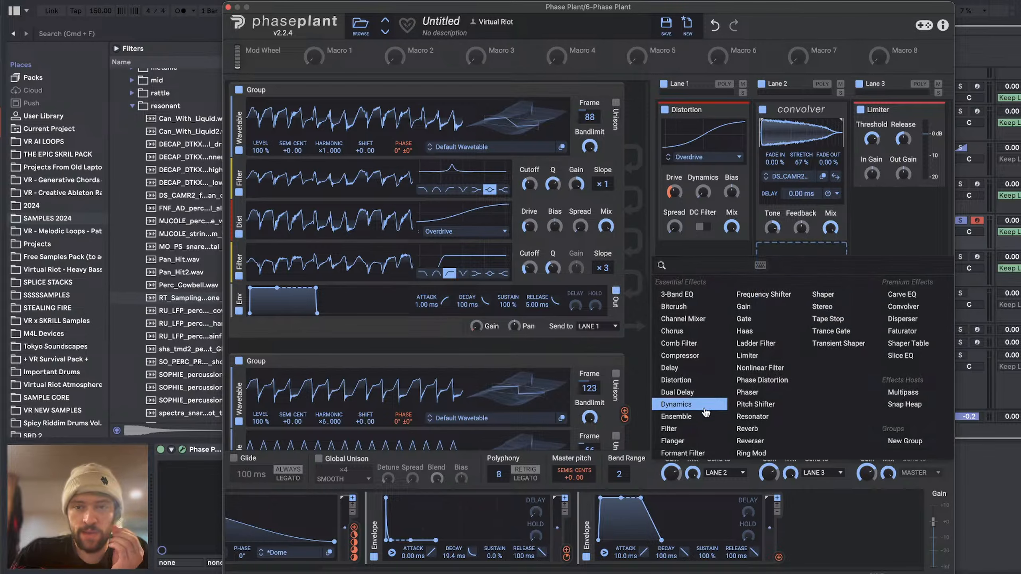
click(697, 429)
click(789, 308)
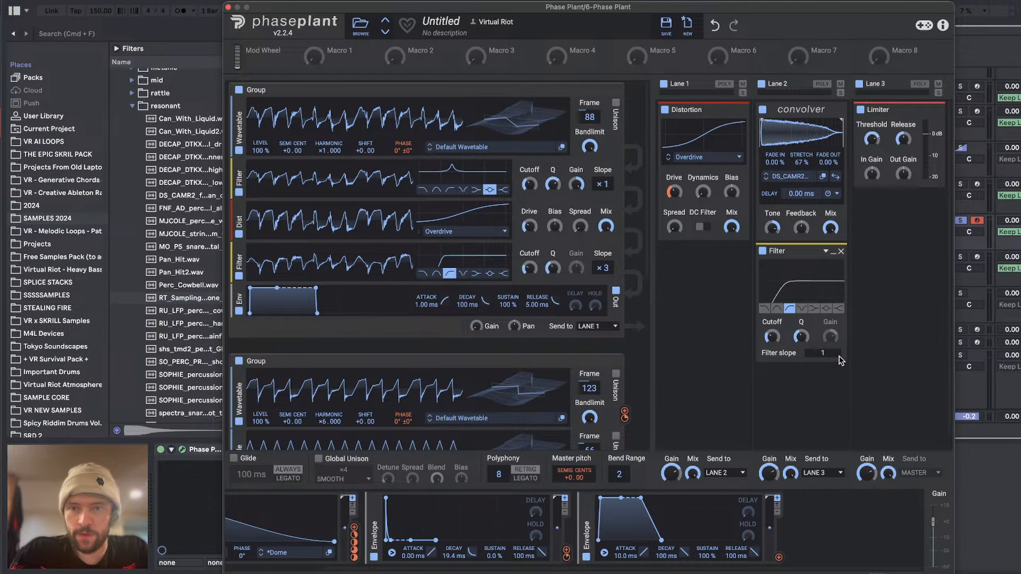
drag(772, 336, 771, 341)
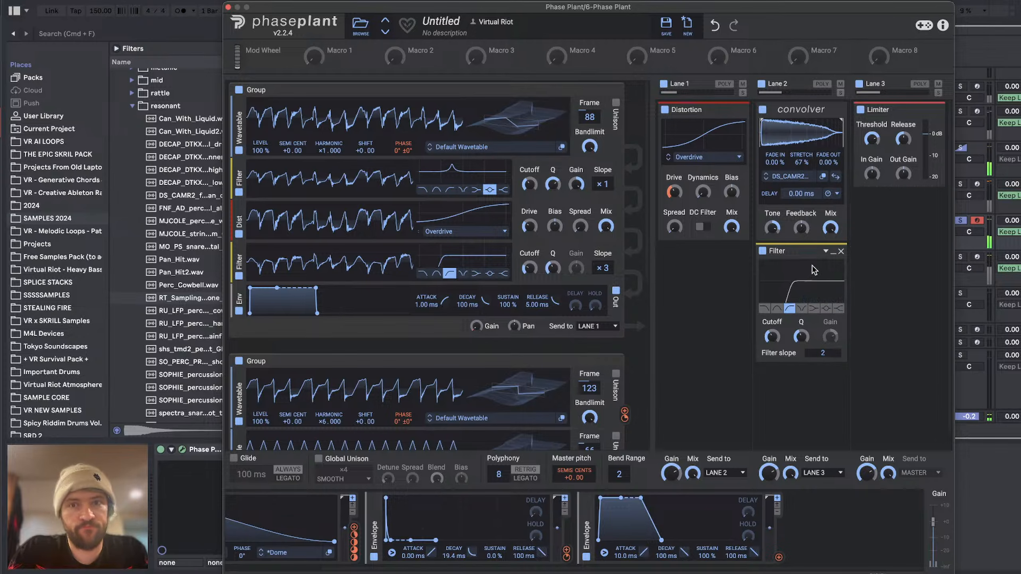
Step: Insert a 3-Band EQ between the Lane 2 Convolver and Filter, adjust its high band gain and crossover, and collapse both the EQ and Filter
click(806, 246)
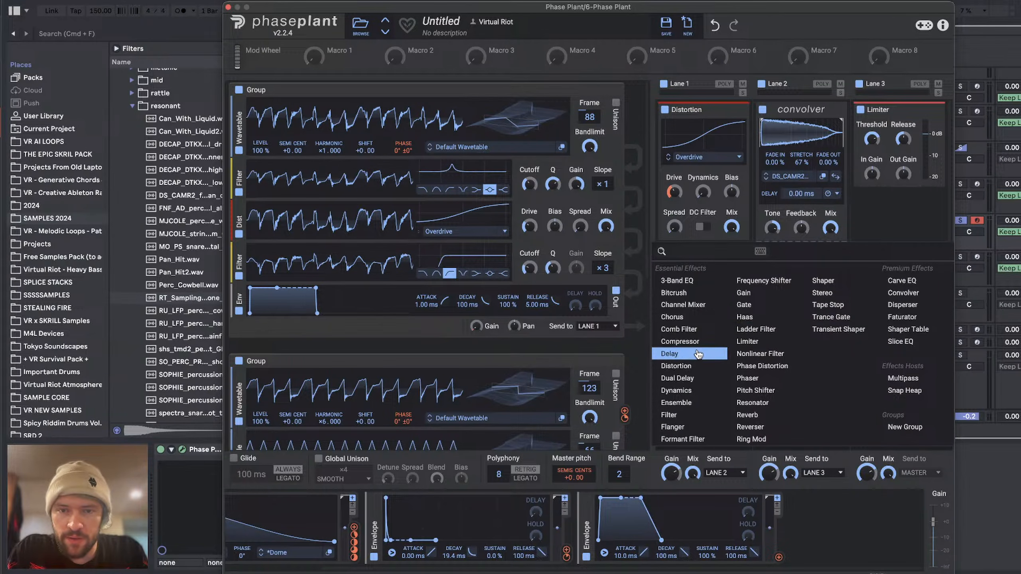
click(688, 281)
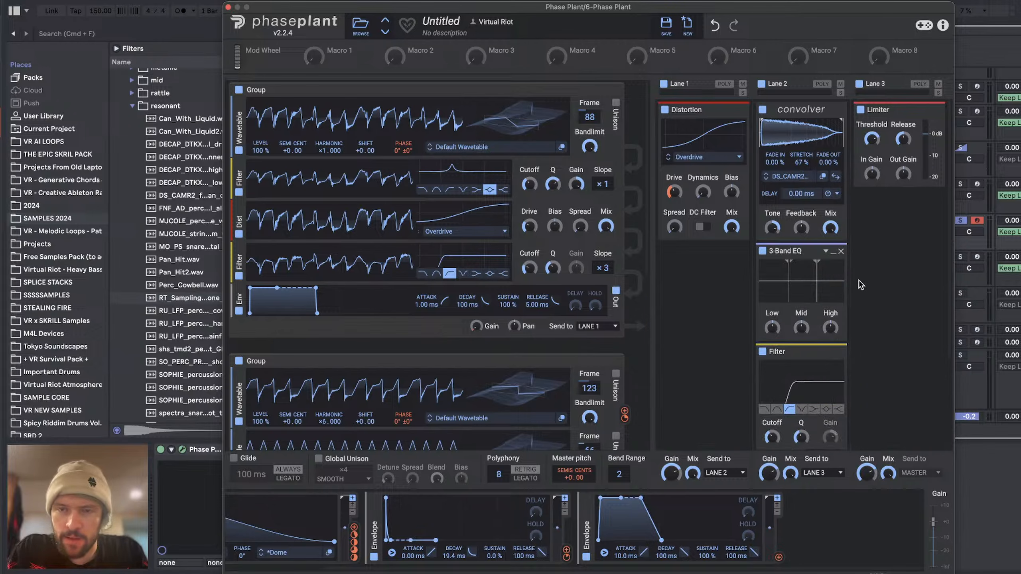
drag(816, 263, 828, 266)
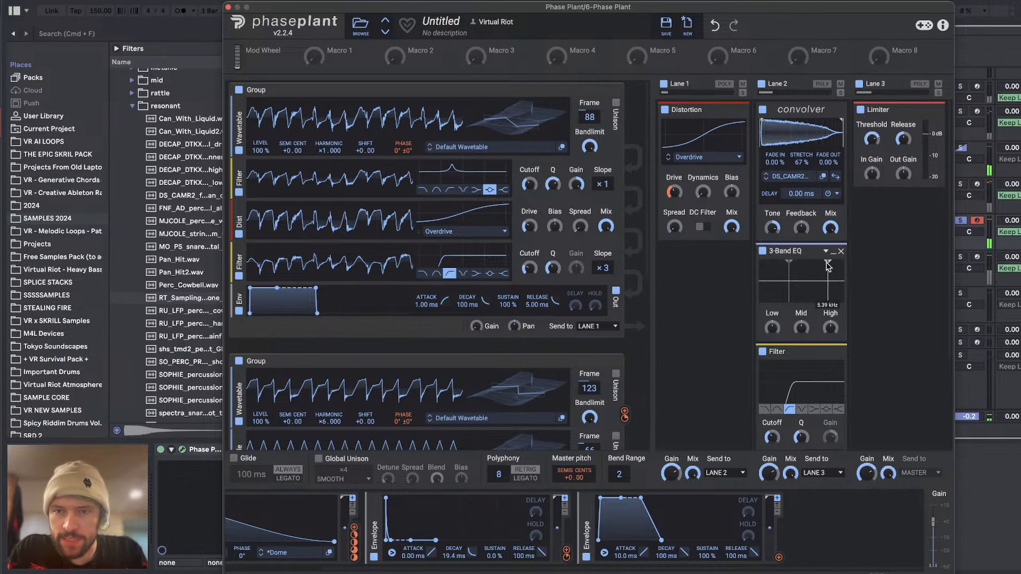
drag(831, 331, 831, 316)
drag(828, 263, 823, 265)
click(831, 254)
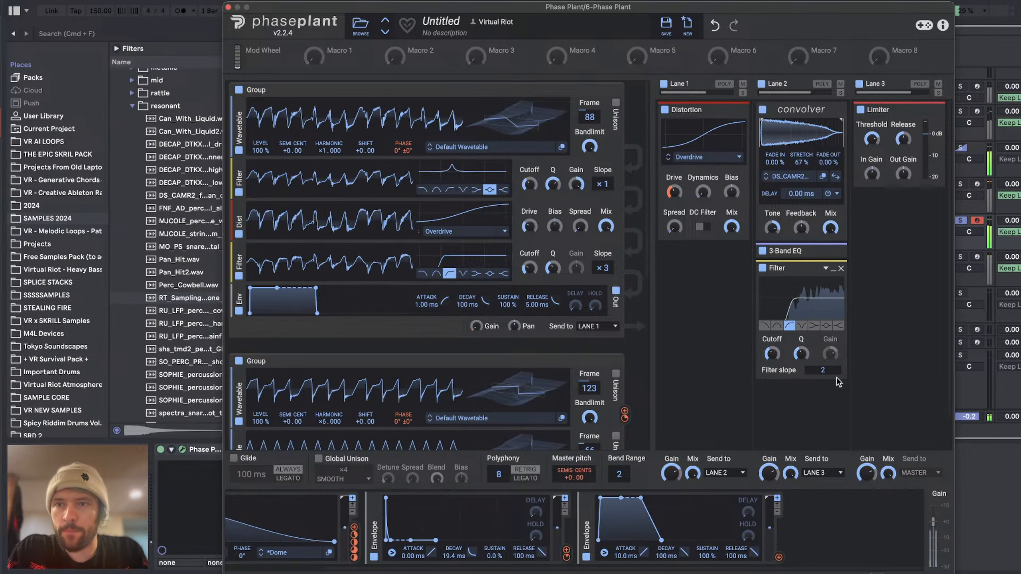
click(835, 270)
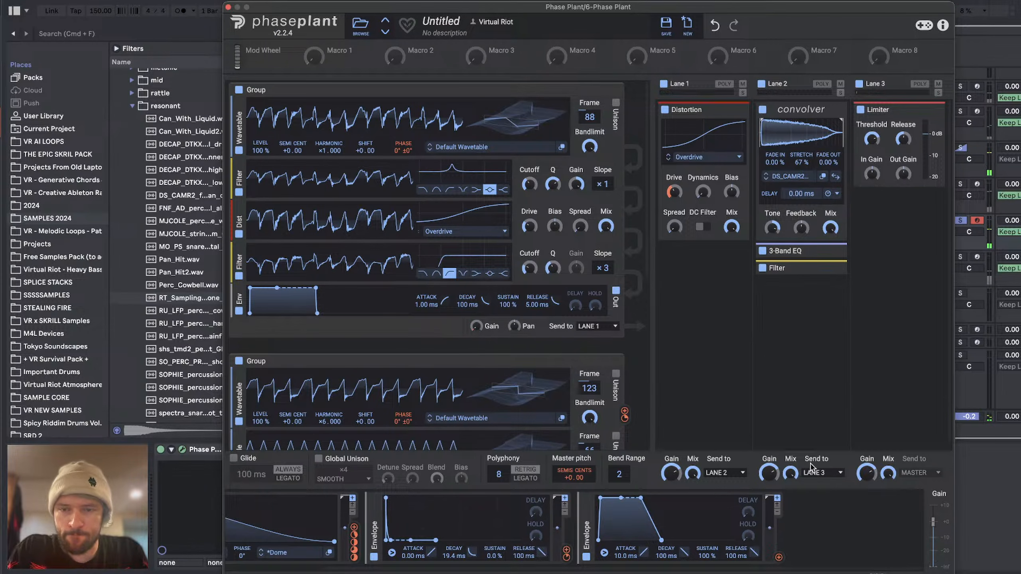
Step: Lower Lane 2's mix and modulate it with the newest envelope, shaped to 68.3 ms attack, 151 ms decay and 0% sustain
drag(791, 474, 790, 497)
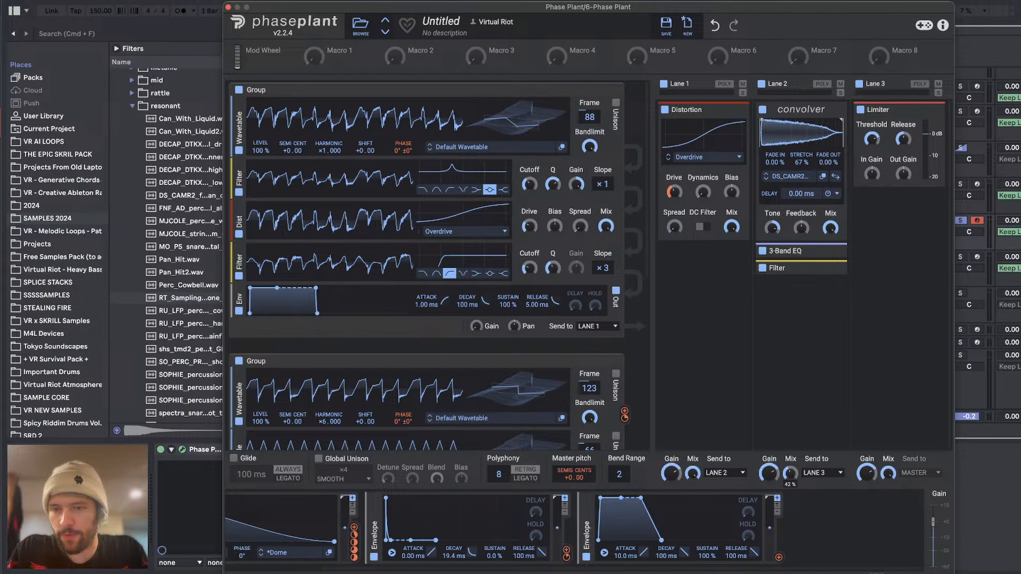
drag(601, 498, 623, 497)
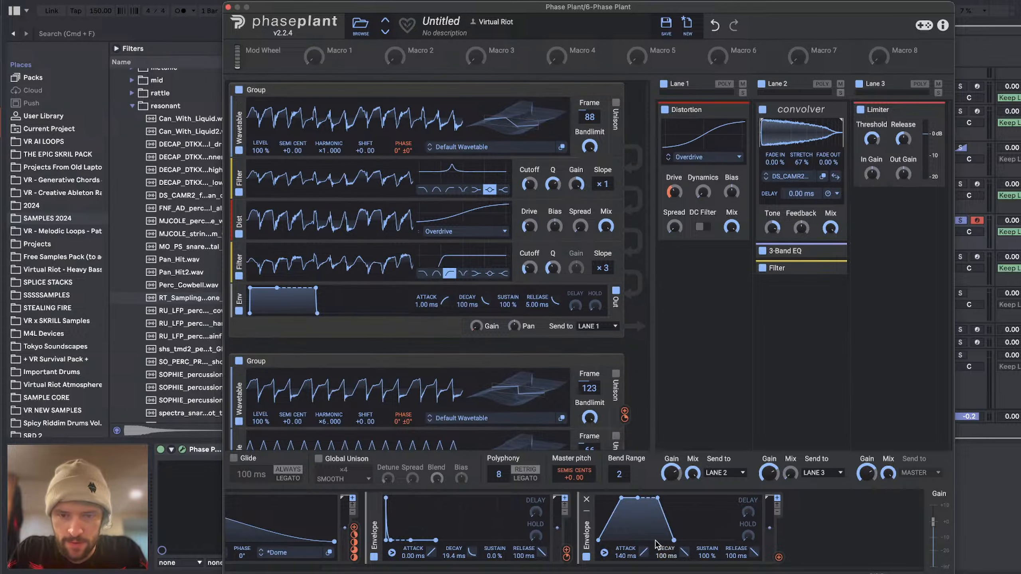
drag(634, 552, 634, 546)
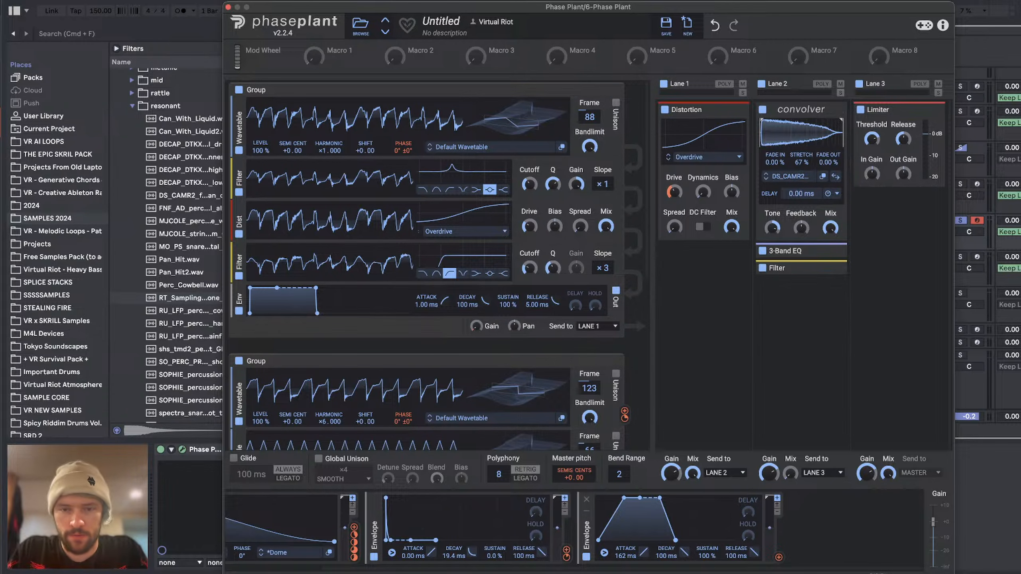
drag(704, 557, 684, 545)
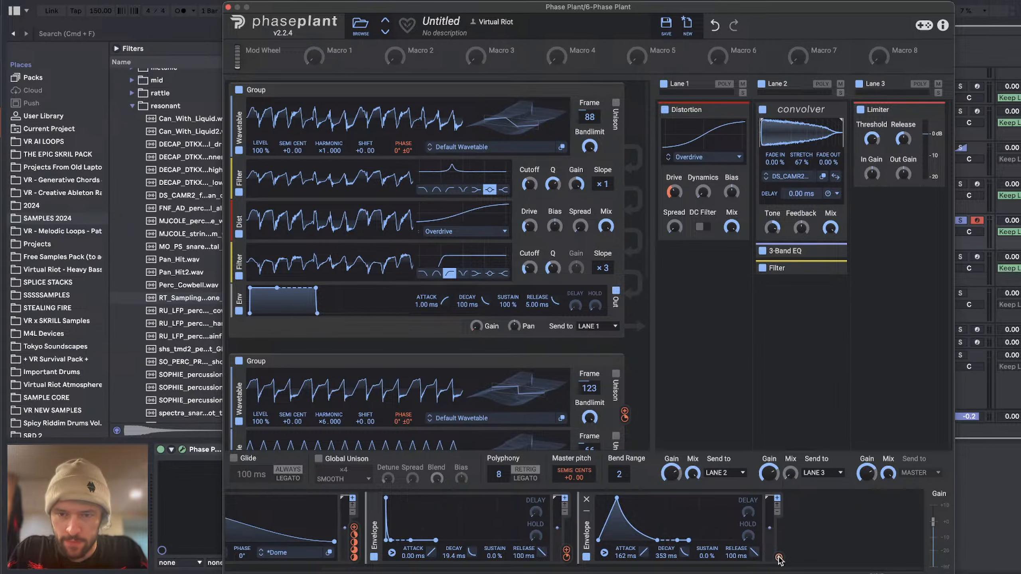
drag(779, 559, 791, 505)
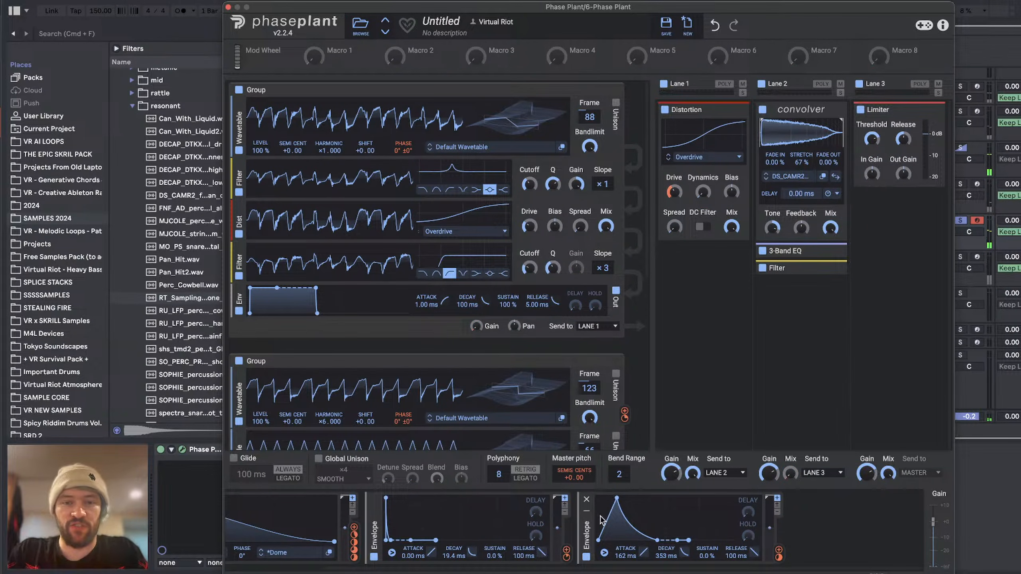
drag(667, 556, 680, 536)
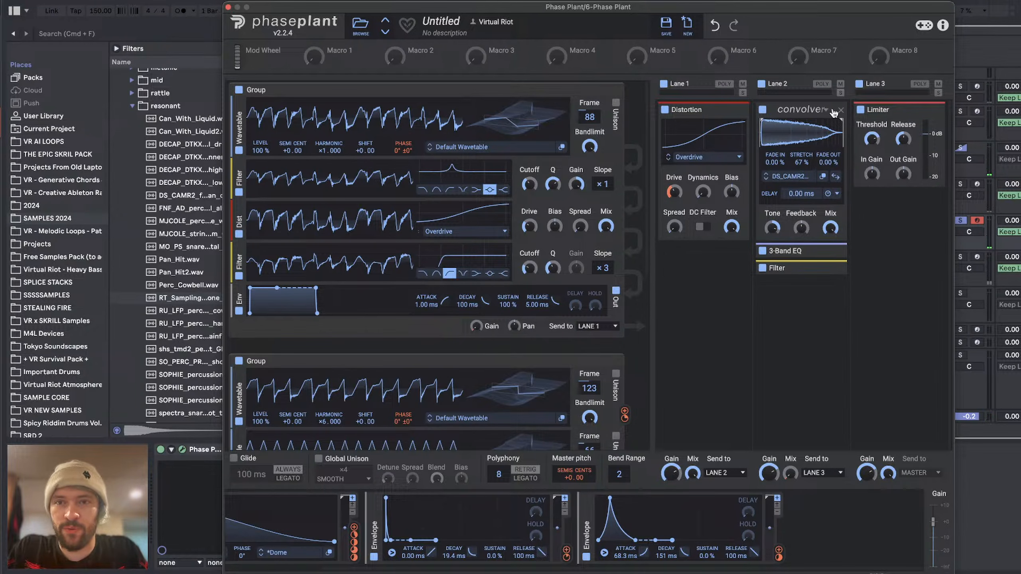
Step: Add a Chorus effect below the Filter in Lane 2
drag(759, 113, 833, 321)
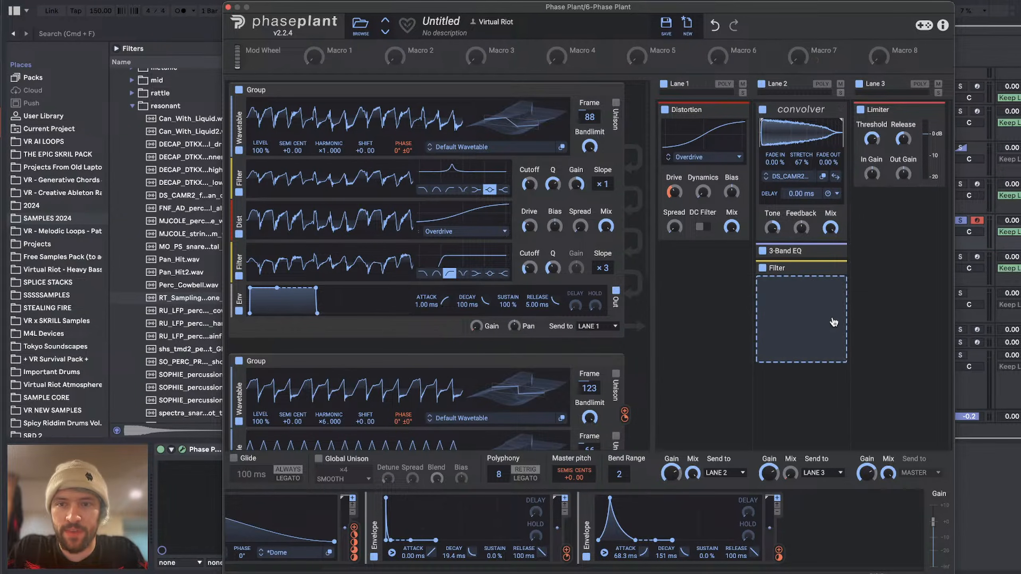
click(804, 298)
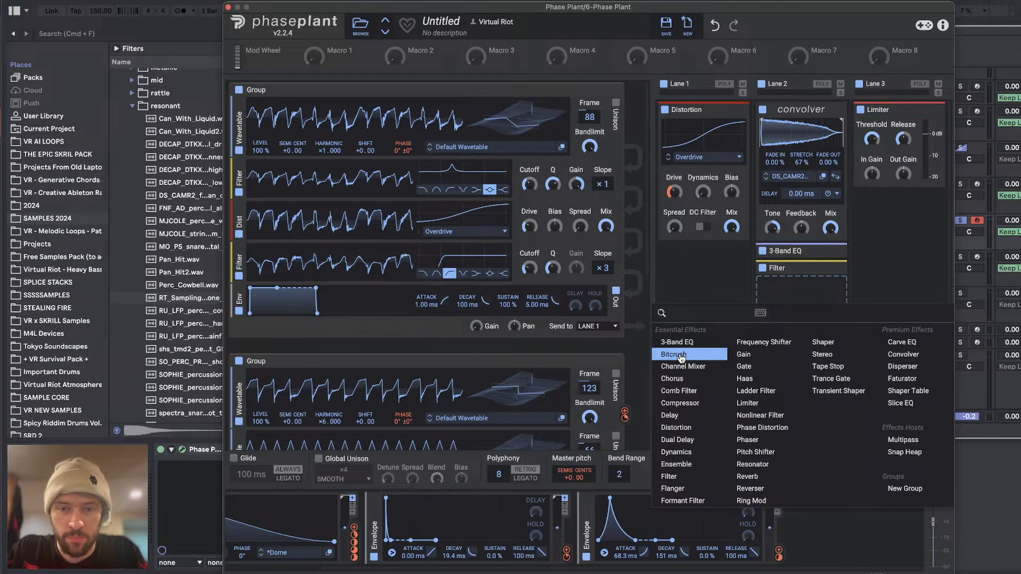
click(685, 378)
Step: Add a Frequency Shifter below the Lane 2 Chorus and set its shift to 1.06 kHz
click(803, 400)
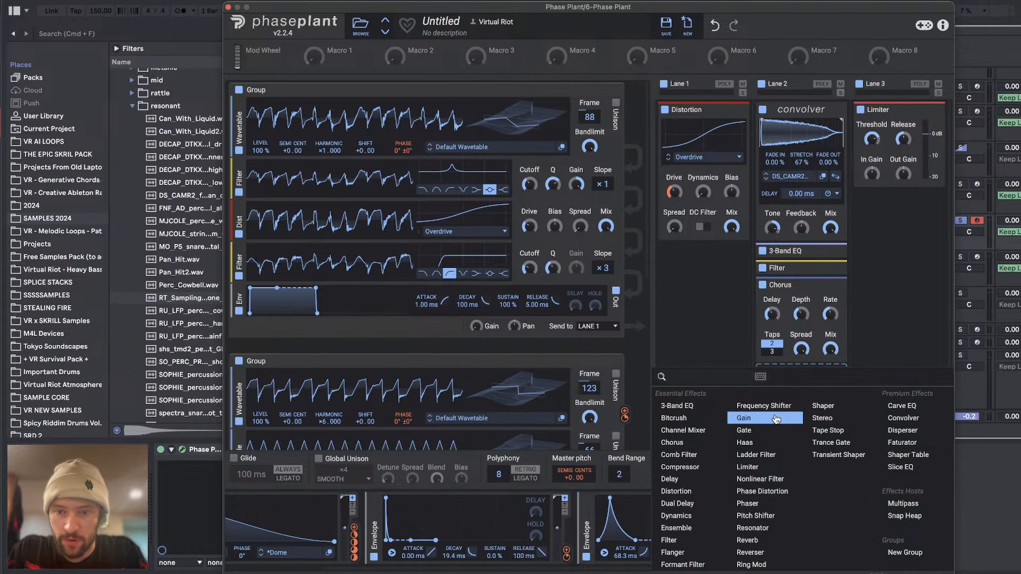
click(767, 402)
drag(792, 395, 793, 376)
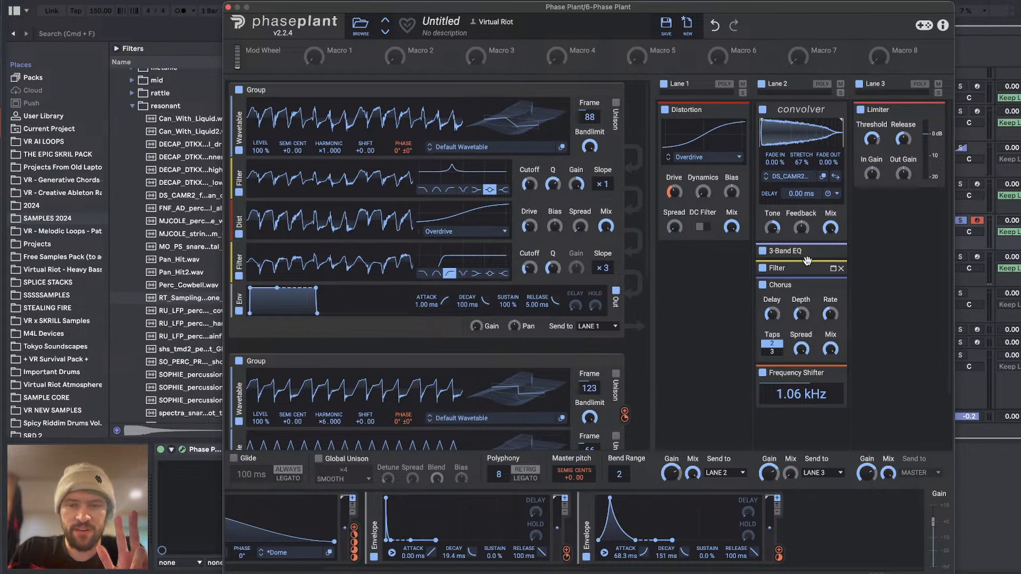
Step: Fine-tune the envelope modulating Lane 2's mix to 76.5 ms attack and 243 ms decay, checking its modulation on the mix
drag(626, 556, 665, 528)
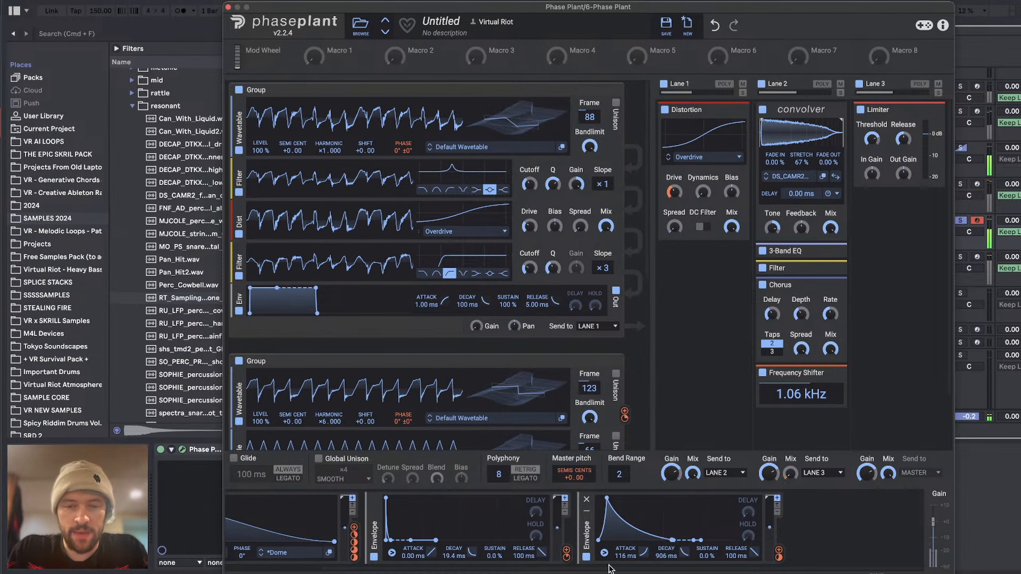
drag(626, 556, 626, 540)
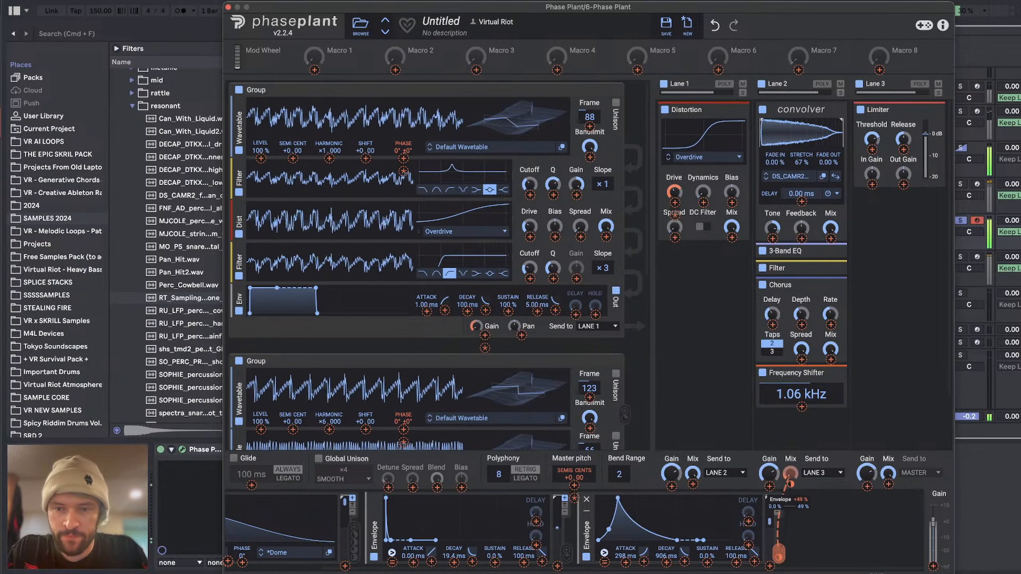
drag(790, 473, 790, 489)
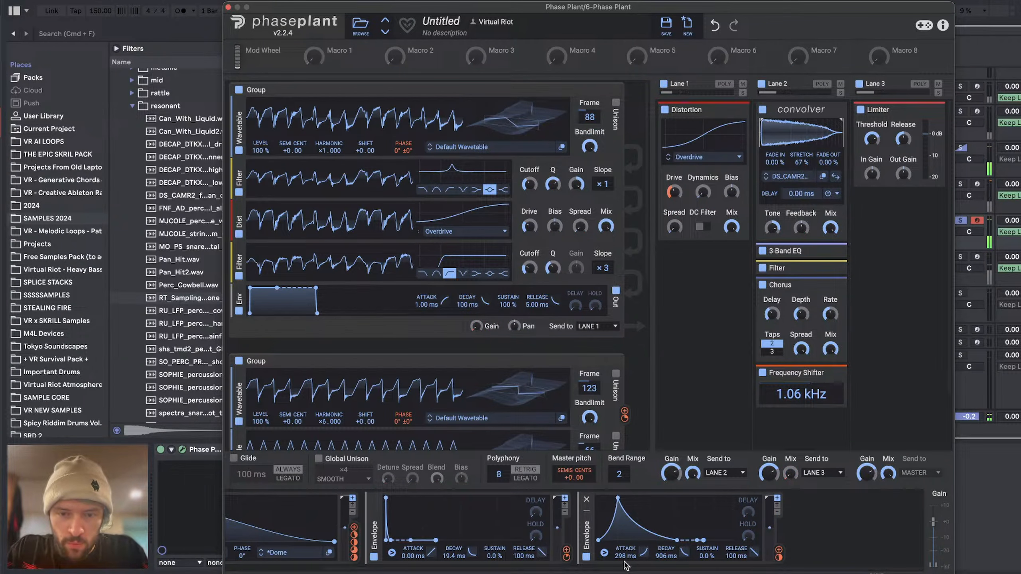
drag(625, 565, 674, 567)
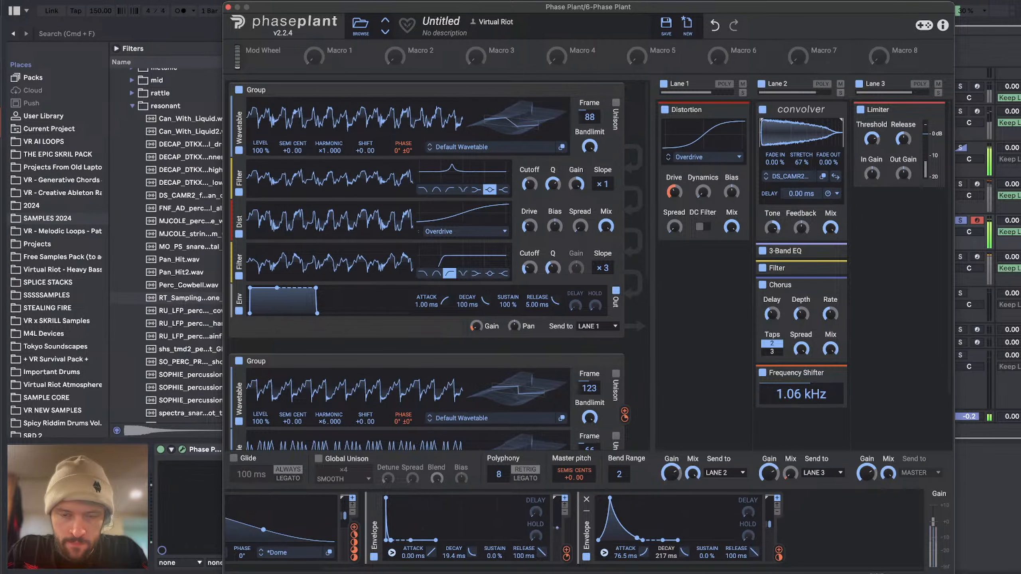
drag(675, 568, 674, 563)
Step: Remove the Frequency Shifter from Lane 2
click(840, 374)
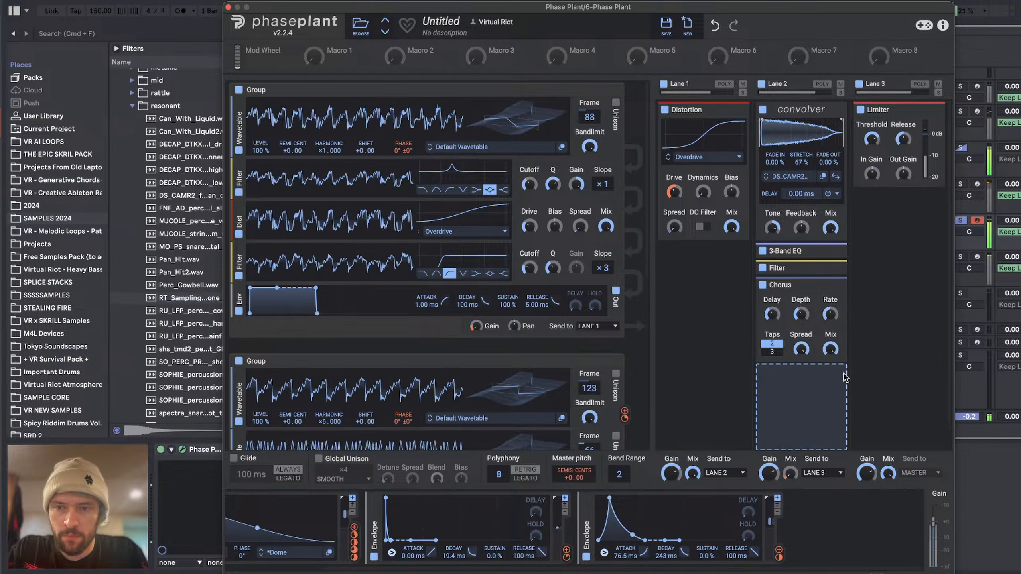
Step: Switch to the YouTube Studio livestream page, like the ARS 100.00 Super Chat, and read back through the recent viewer messages
key(super+Tab)
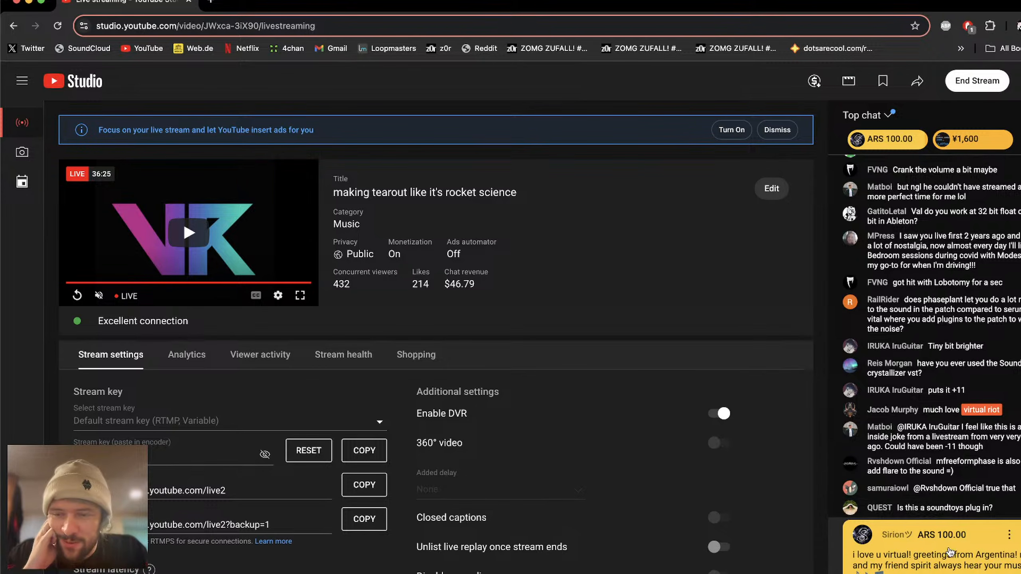
scroll(926, 365, up, 3)
scroll(926, 365, down, 3)
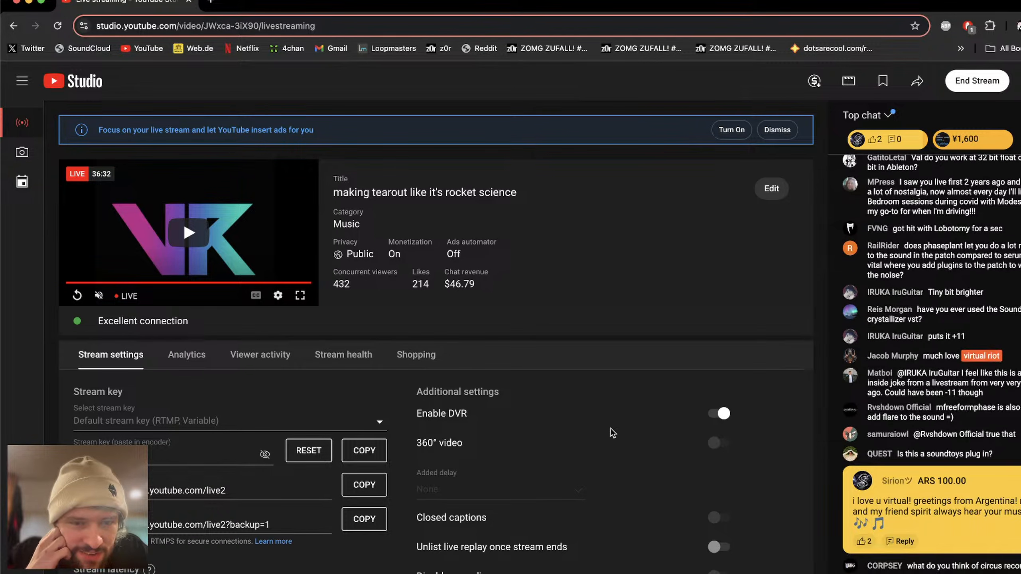
click(863, 540)
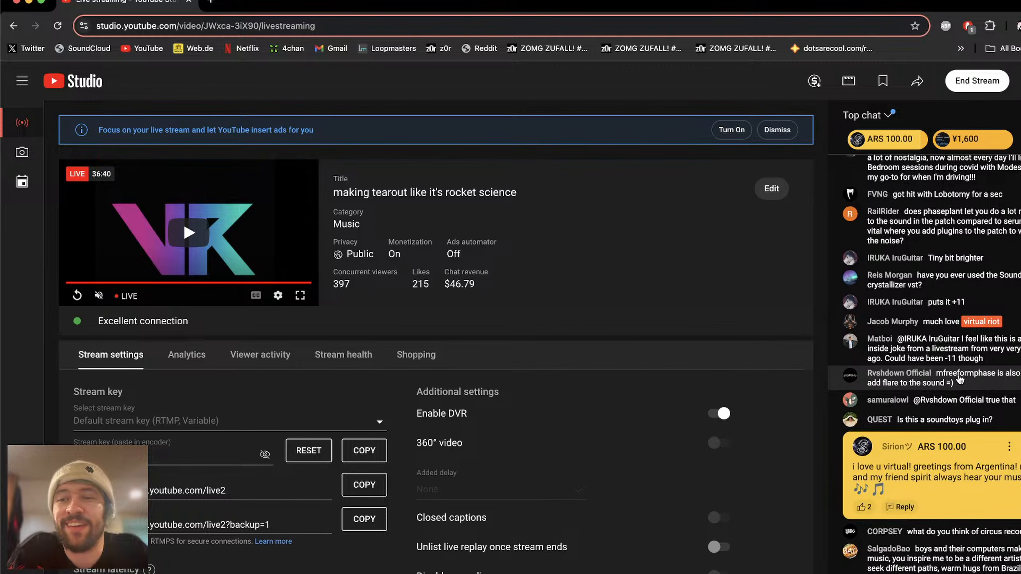
scroll(960, 378, up, 5)
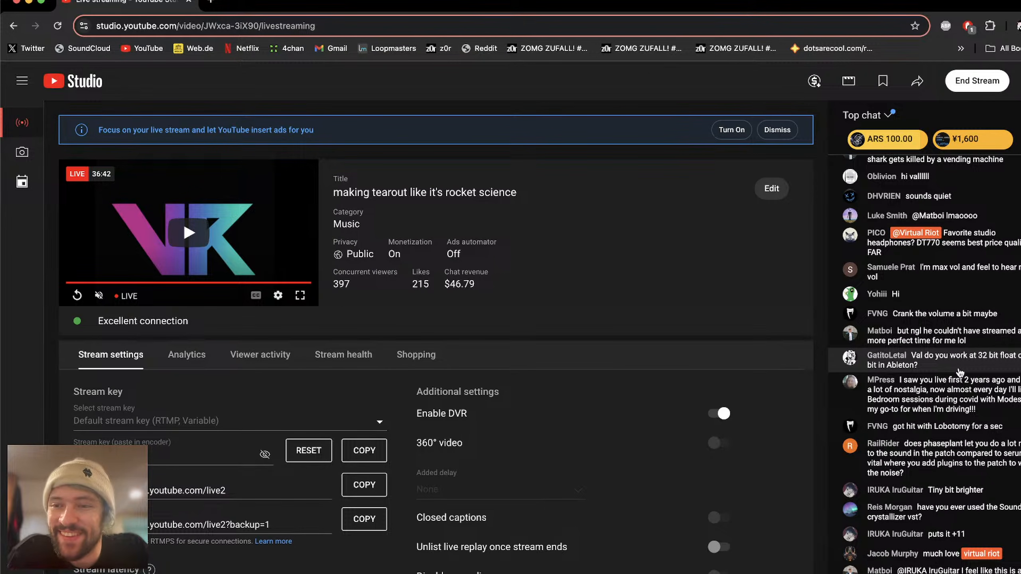
scroll(960, 373, down, 1)
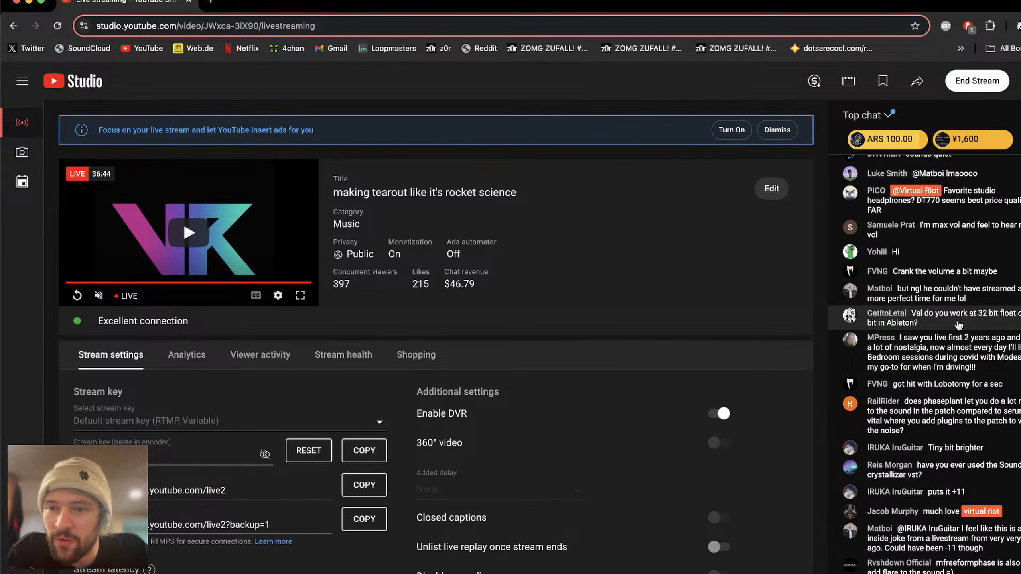
scroll(958, 309, down, 4)
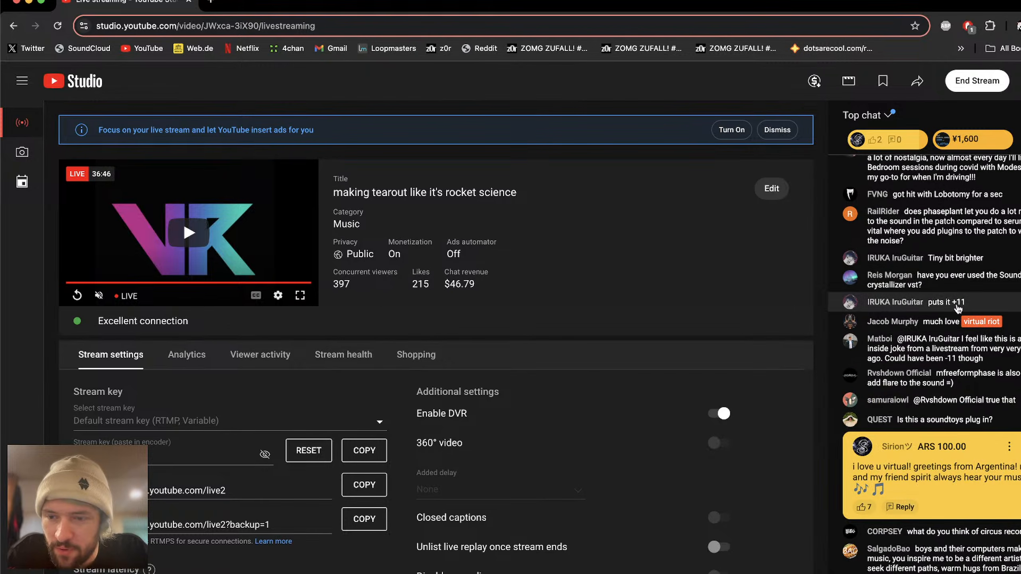
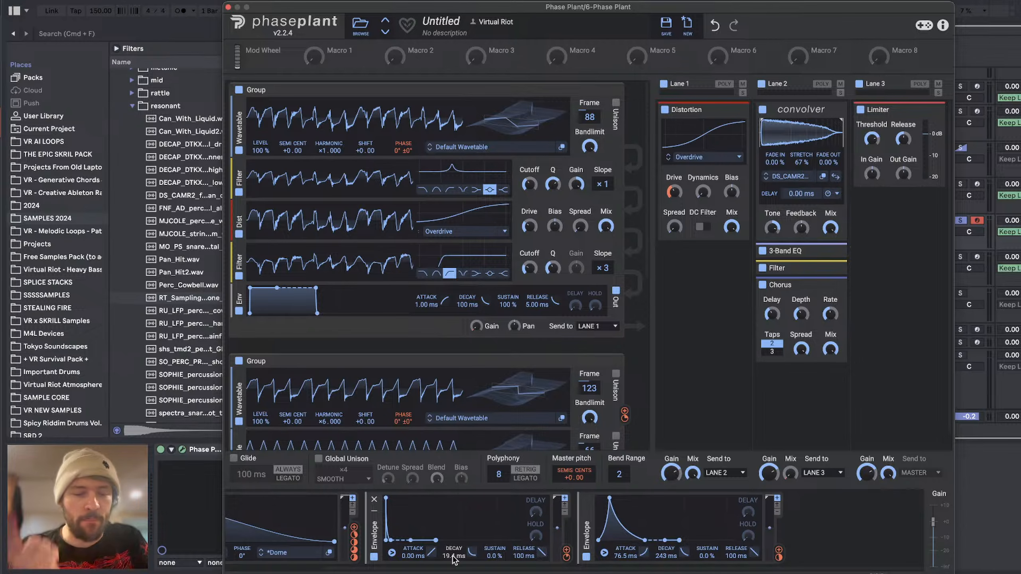
Step: Check the latest YouTube Studio live chat messages, return to Phase Plant in Ableton Live, and reposition the plugin window
key(super+Tab)
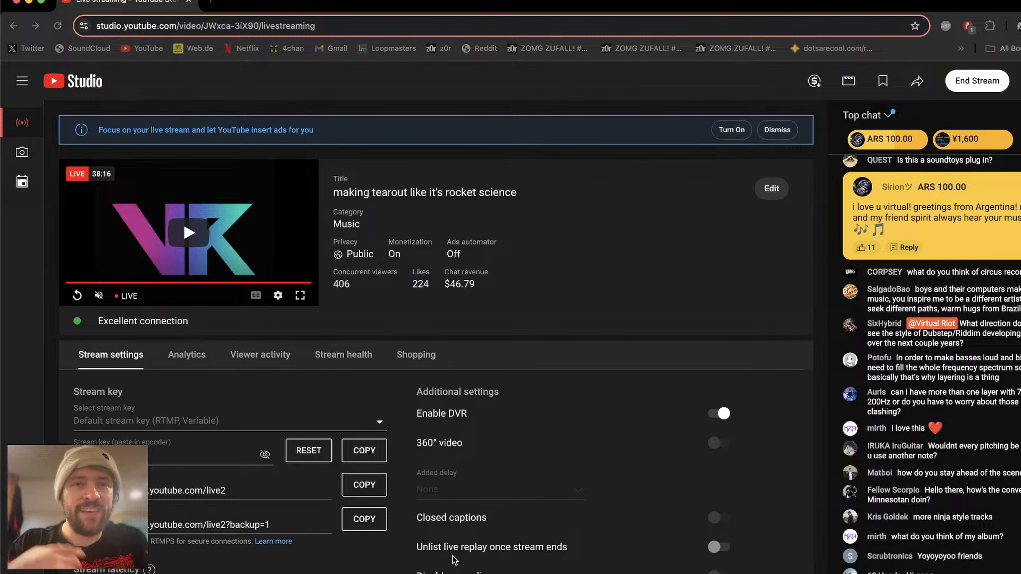
key(super+Tab)
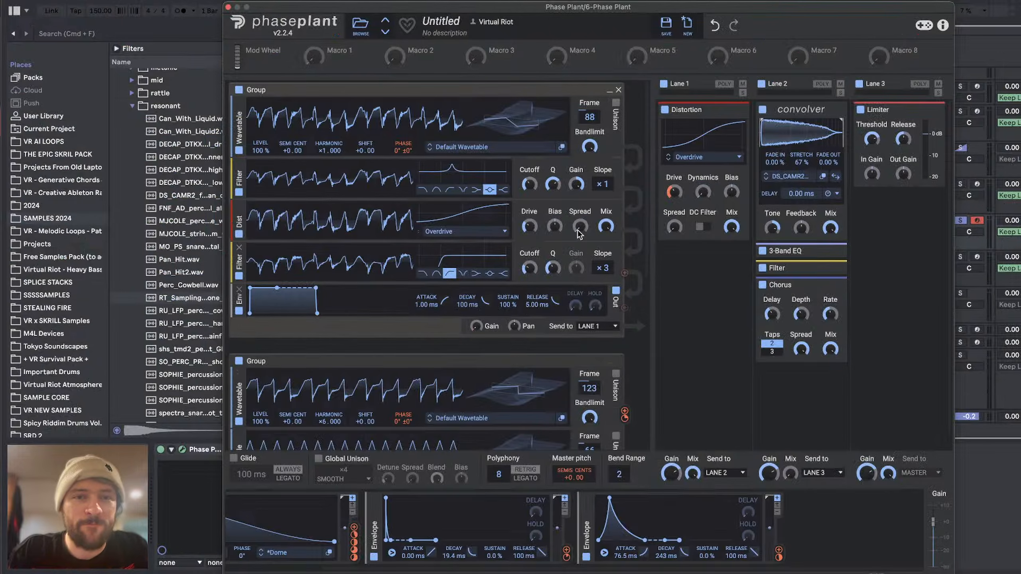
drag(512, 10, 428, 2)
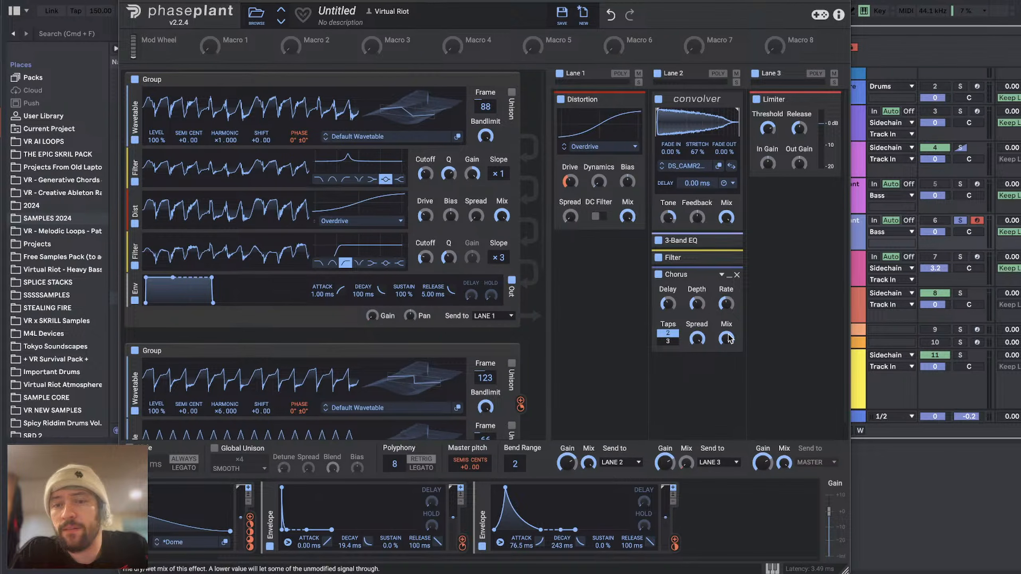
Step: Expand Lane 2's Filter and fine-tune its cutoff, and adjust the LFO modulation on the Lane 1 Distortion drive
click(673, 257)
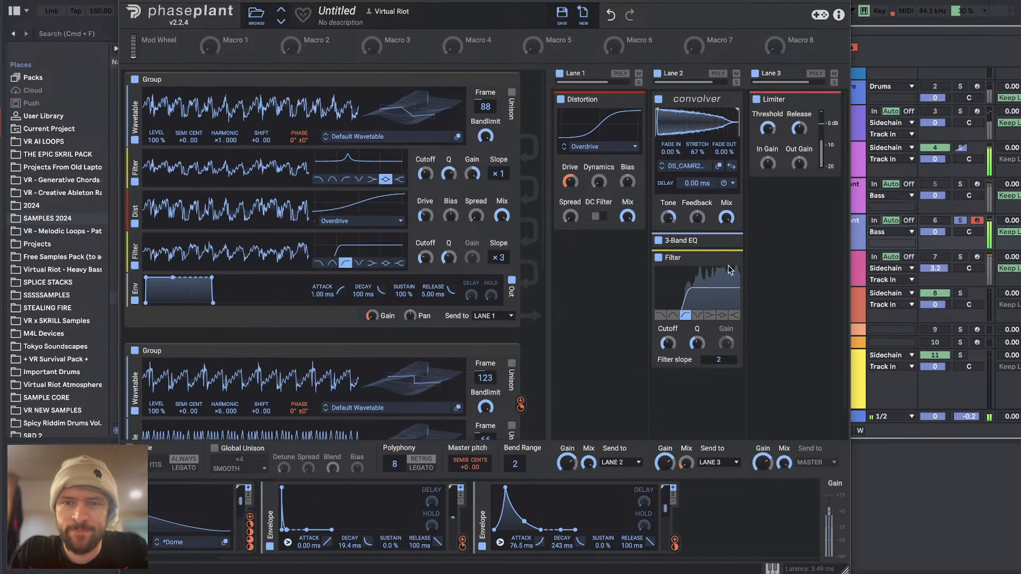
mouse_move(667, 342)
mouse_down()
mouse_move(668, 333)
mouse_move(668, 348)
mouse_up()
drag(674, 547, 674, 541)
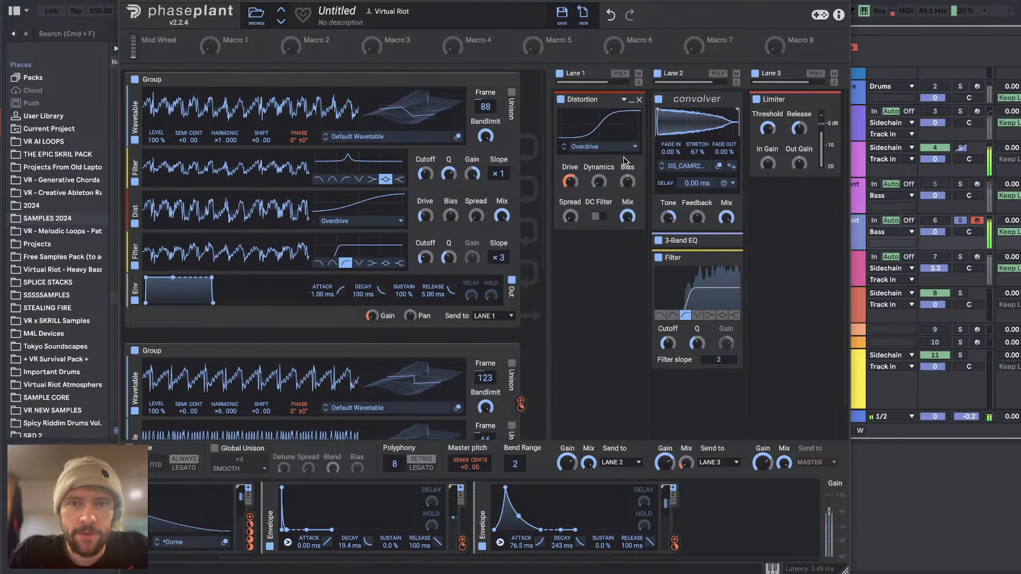
drag(250, 517, 565, 193)
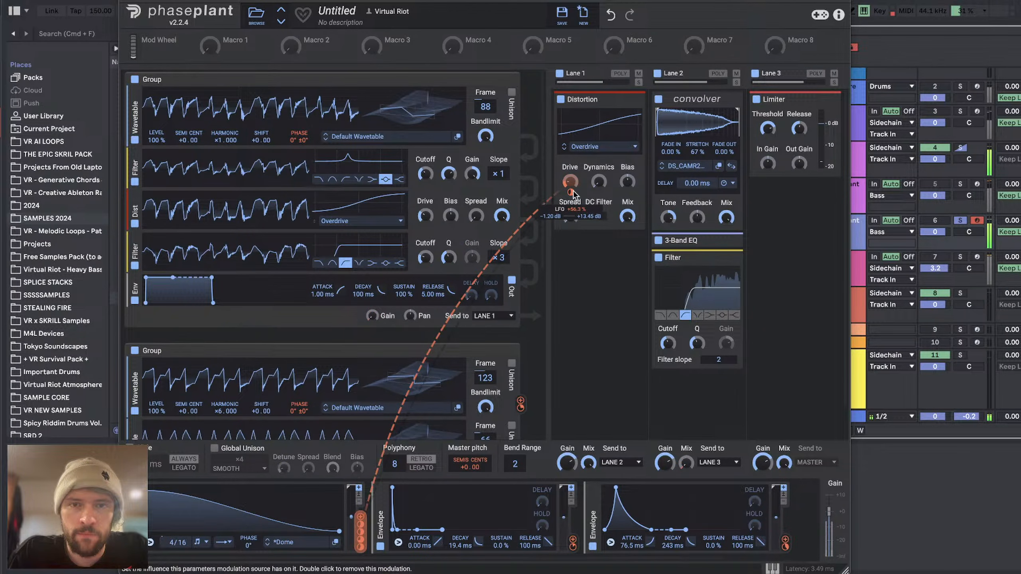
Step: Add a new Envelope modulator after the existing ones and set its decay to 135 ms
scroll(375, 322, down, 4)
scroll(373, 346, down, 2)
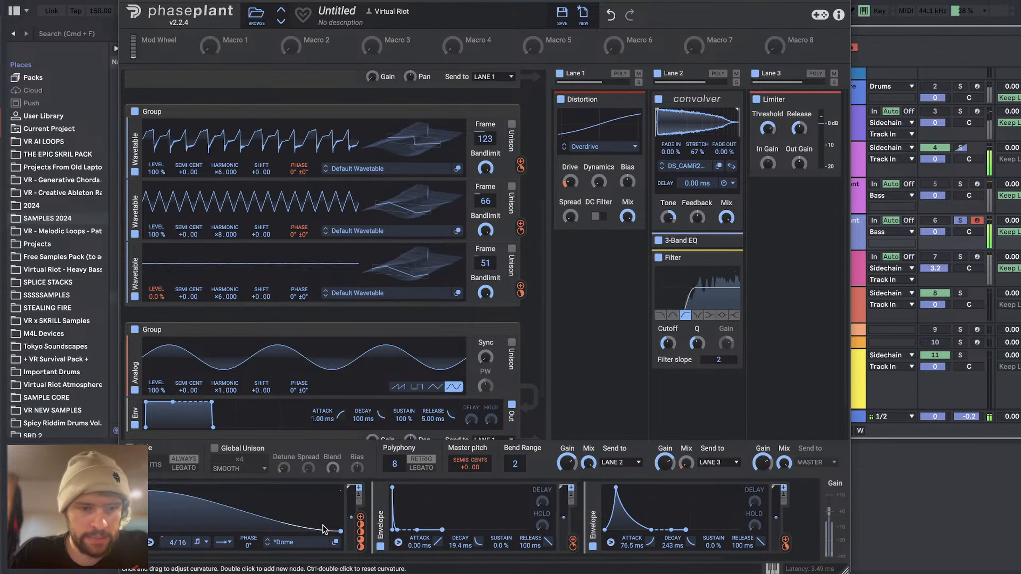
scroll(253, 498, right, 3)
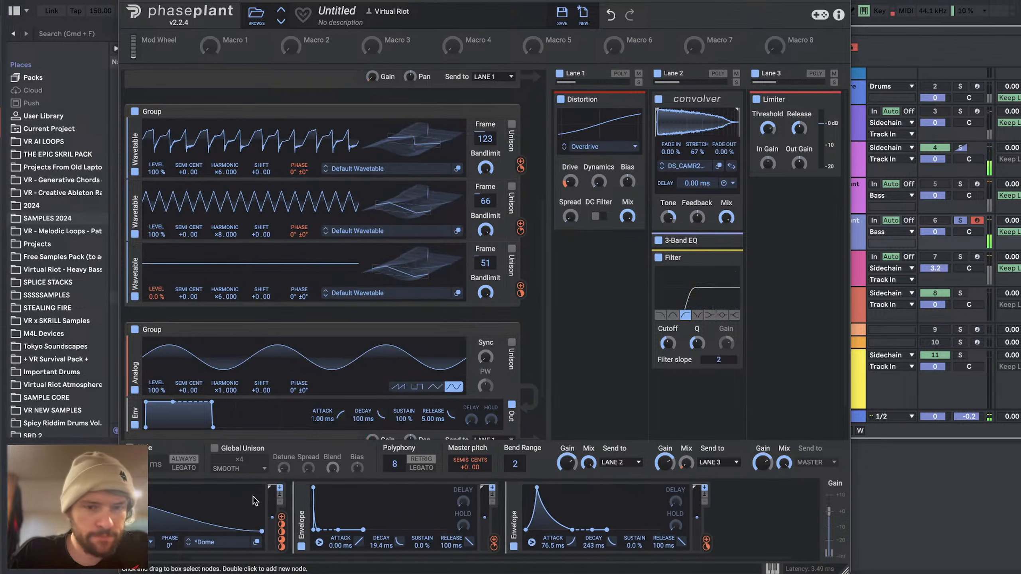
click(762, 525)
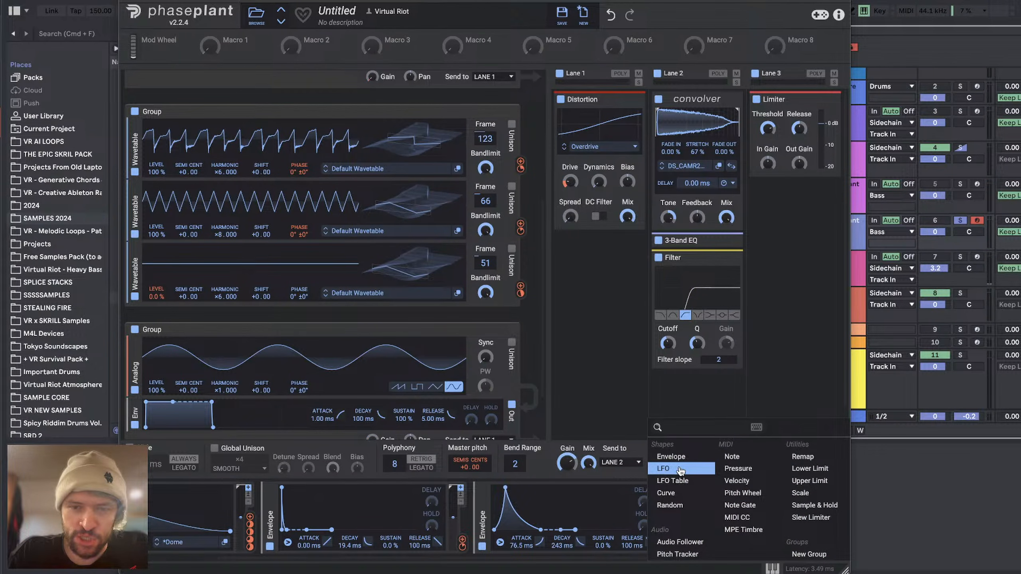
click(671, 458)
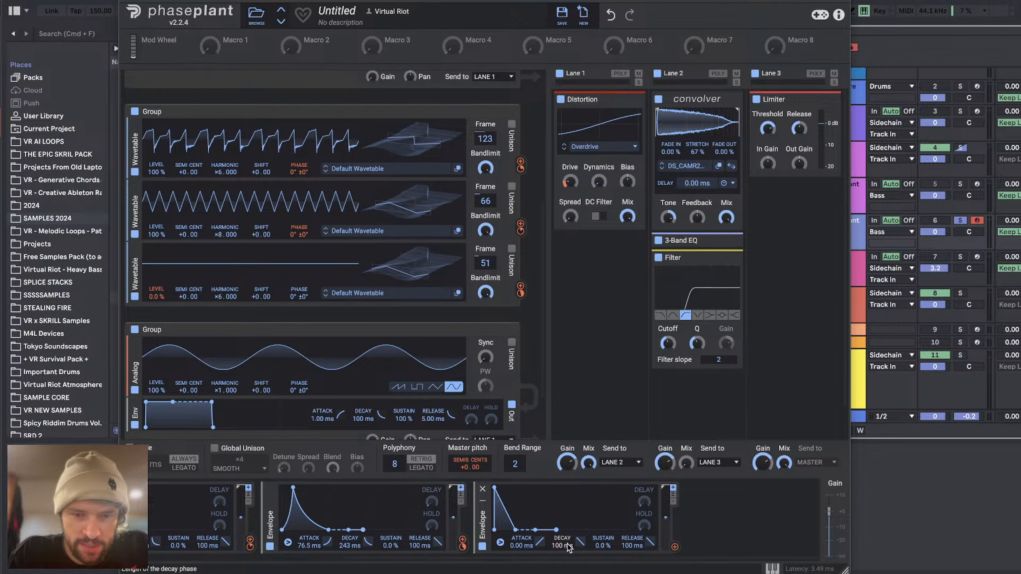
drag(569, 548, 568, 539)
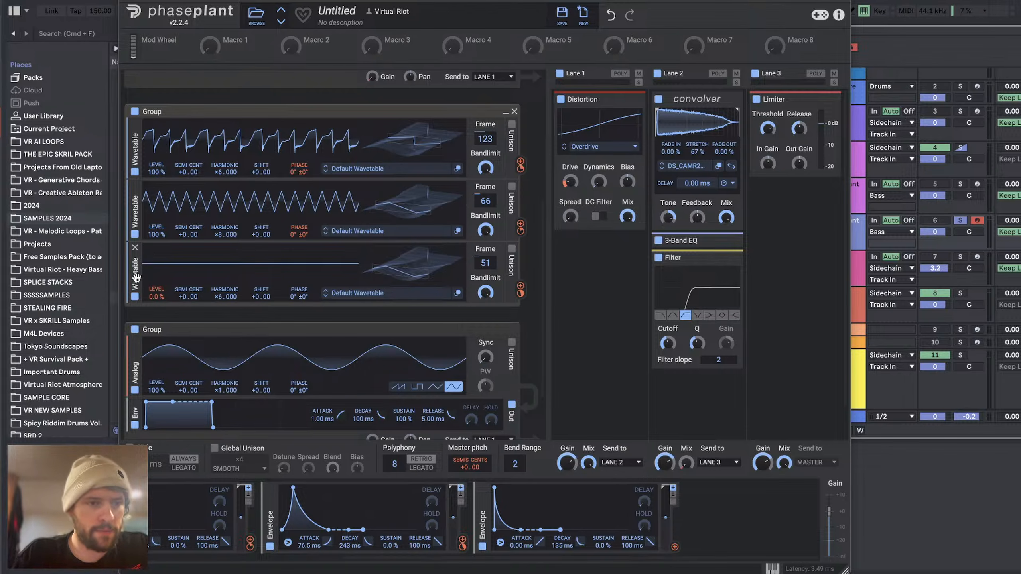
Step: Duplicate the second group's third wavetable oscillator and route its output to the first group's wavetable phase at about +84°
drag(136, 276, 139, 309)
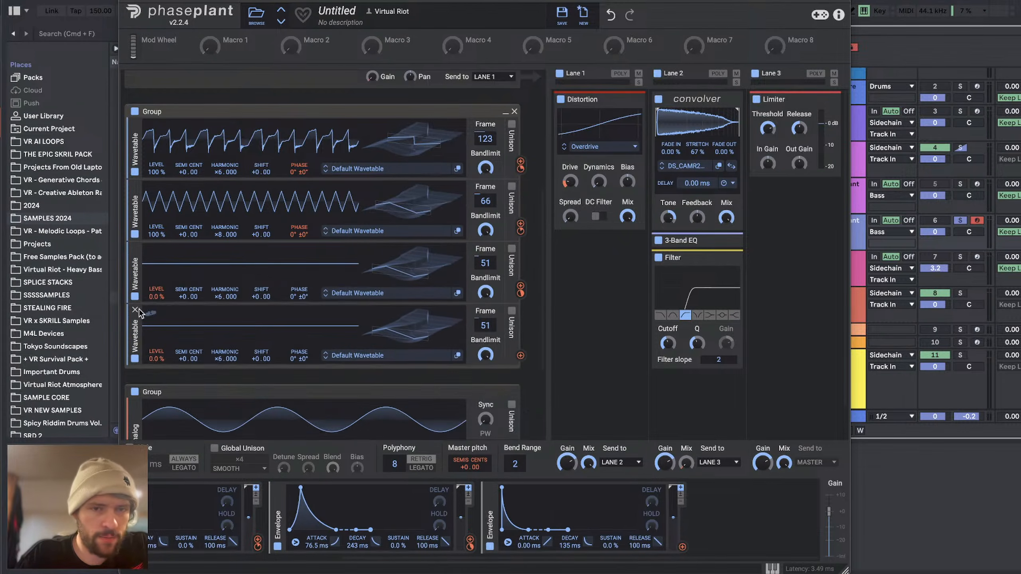
click(520, 356)
scroll(264, 242, up, 3)
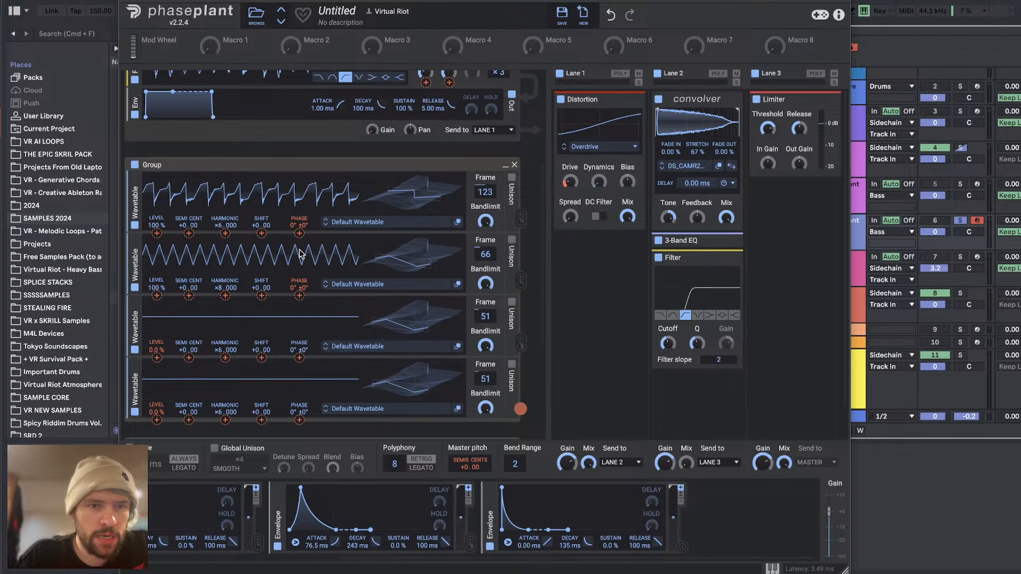
scroll(302, 253, up, 5)
click(300, 148)
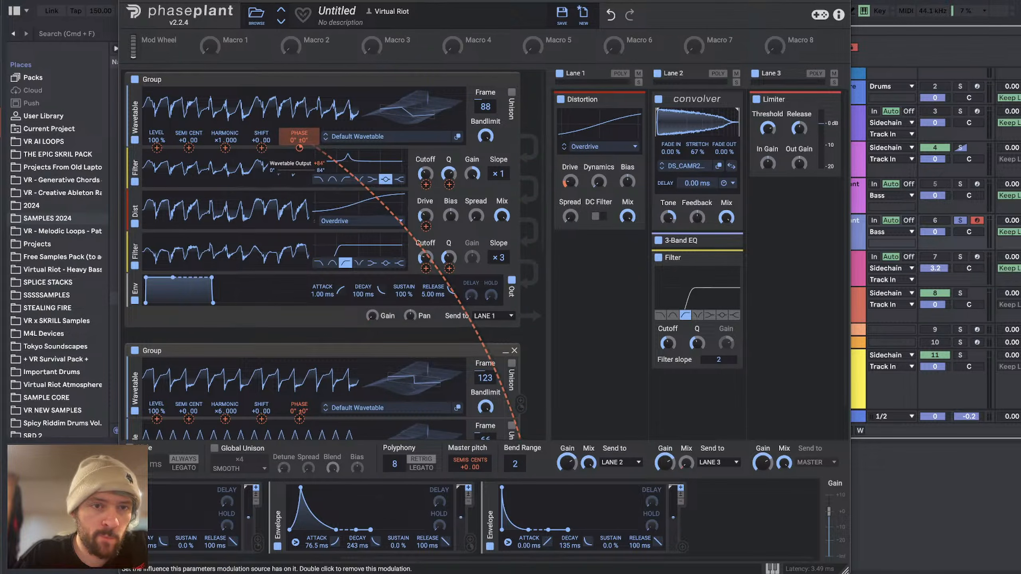
scroll(429, 240, down, 10)
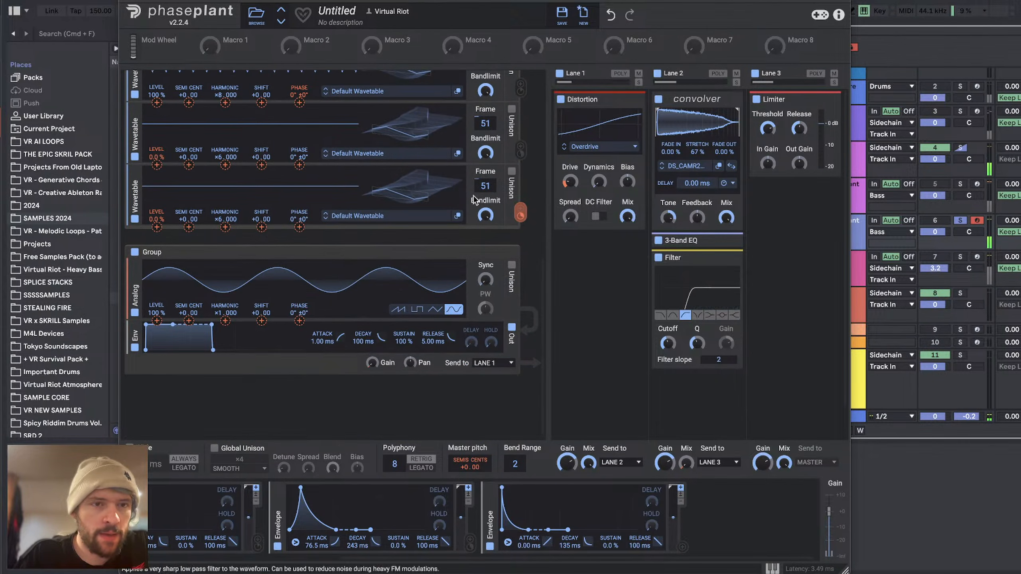
click(429, 241)
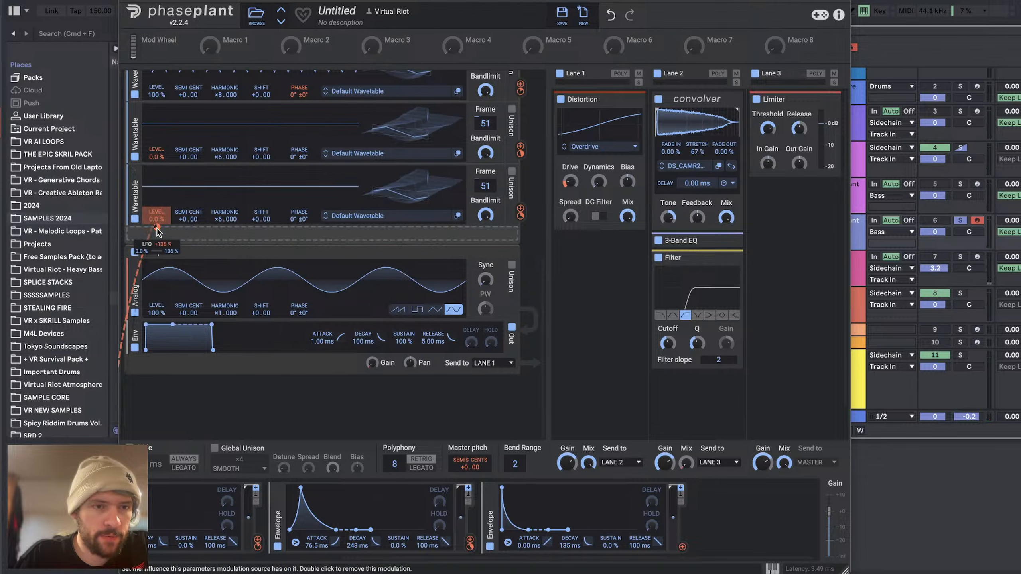
Step: Replace the LFO modulation on the duplicated wavetable's level with the new envelope at +78 %
double_click(156, 228)
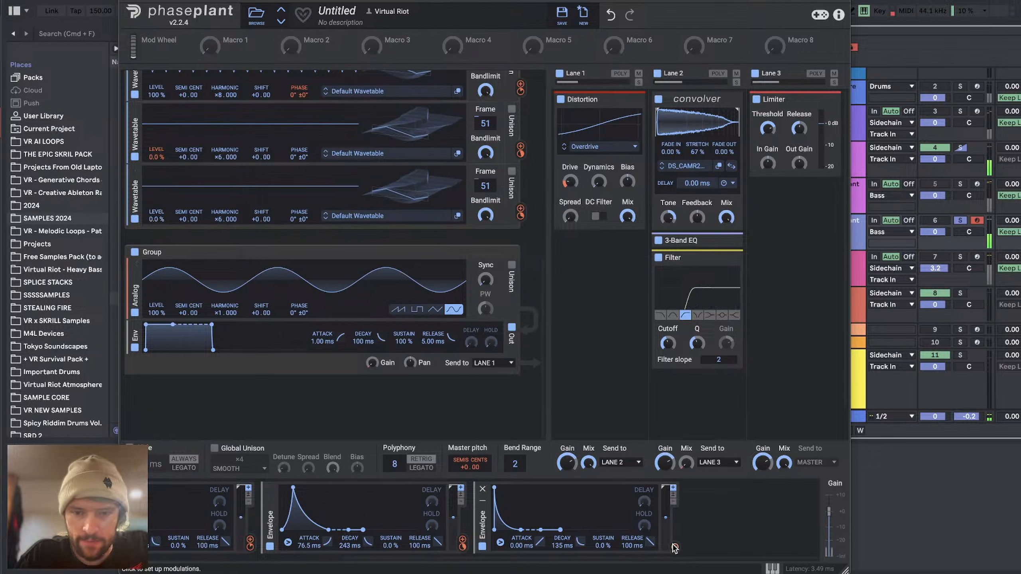
click(675, 547)
click(157, 228)
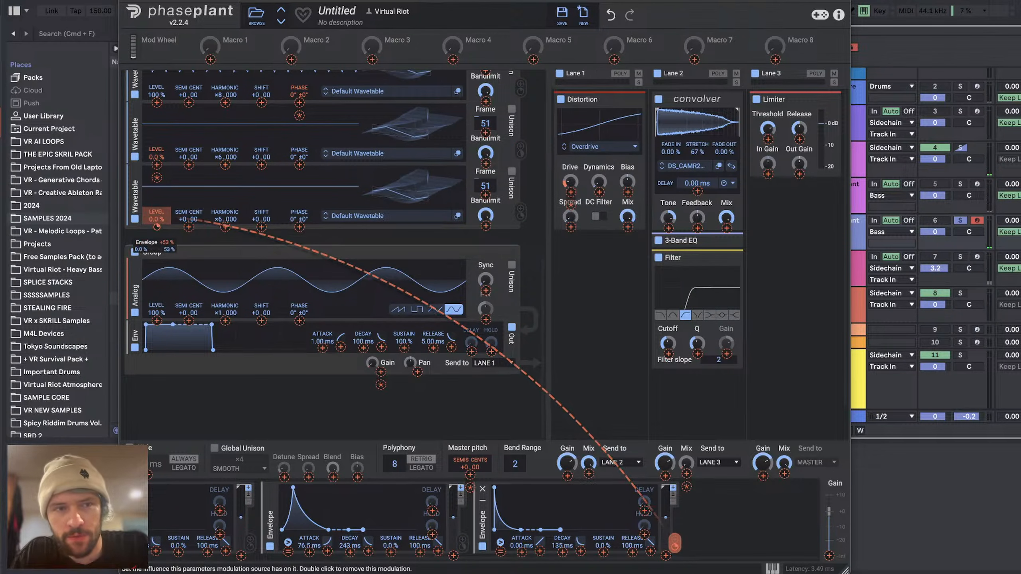
drag(157, 228, 157, 230)
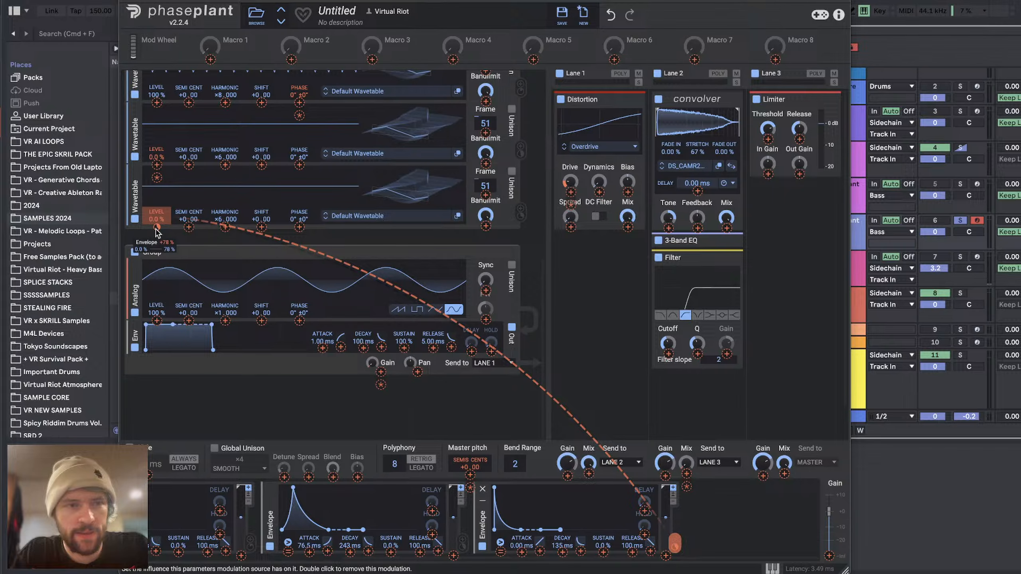
click(362, 402)
Step: Adjust the envelope's influence on the duplicated wavetable's level and set that oscillator to harmonic ×12 and frame 95
drag(217, 220, 217, 211)
drag(417, 193, 416, 178)
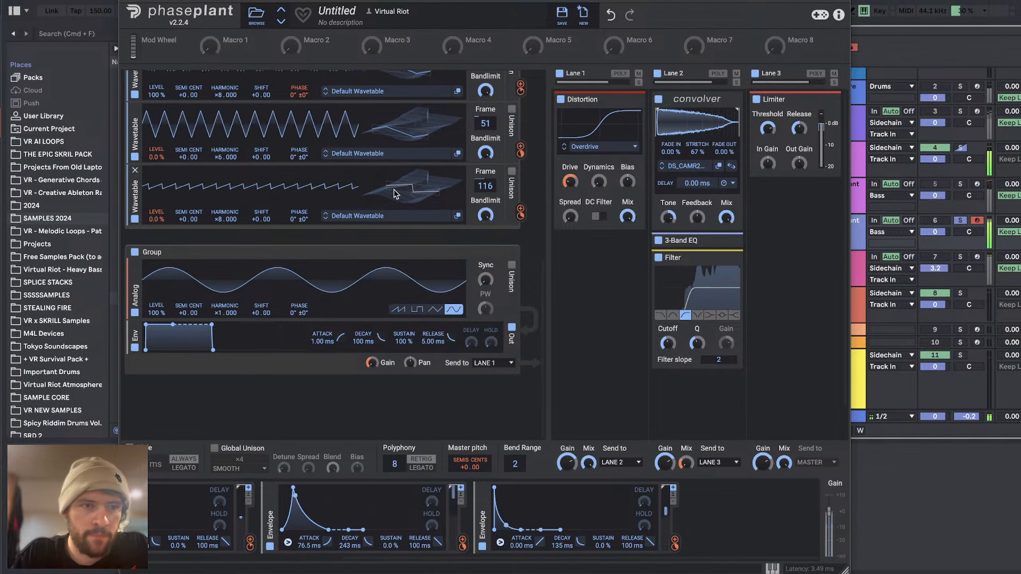
drag(157, 228, 156, 208)
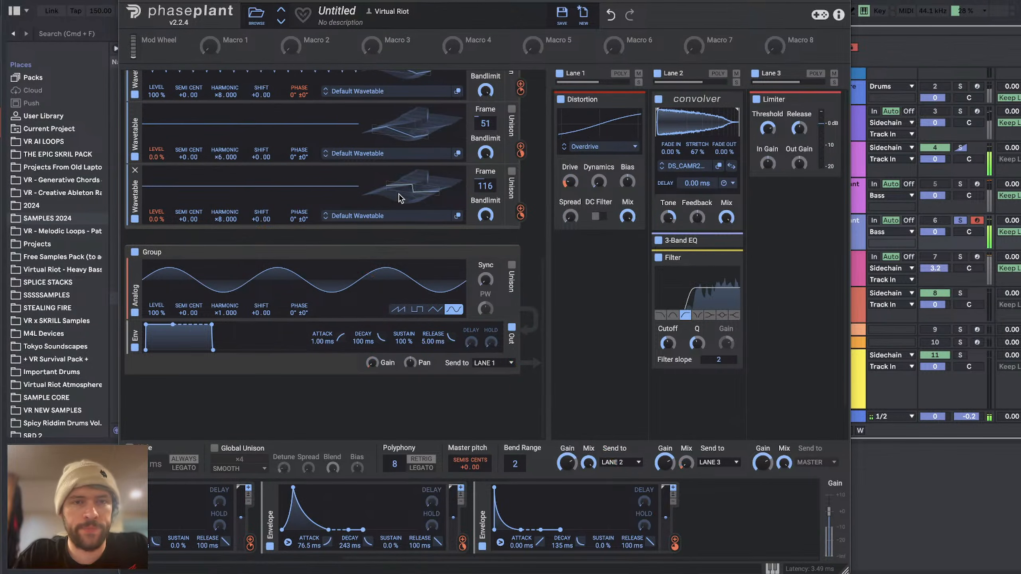
drag(402, 196, 436, 192)
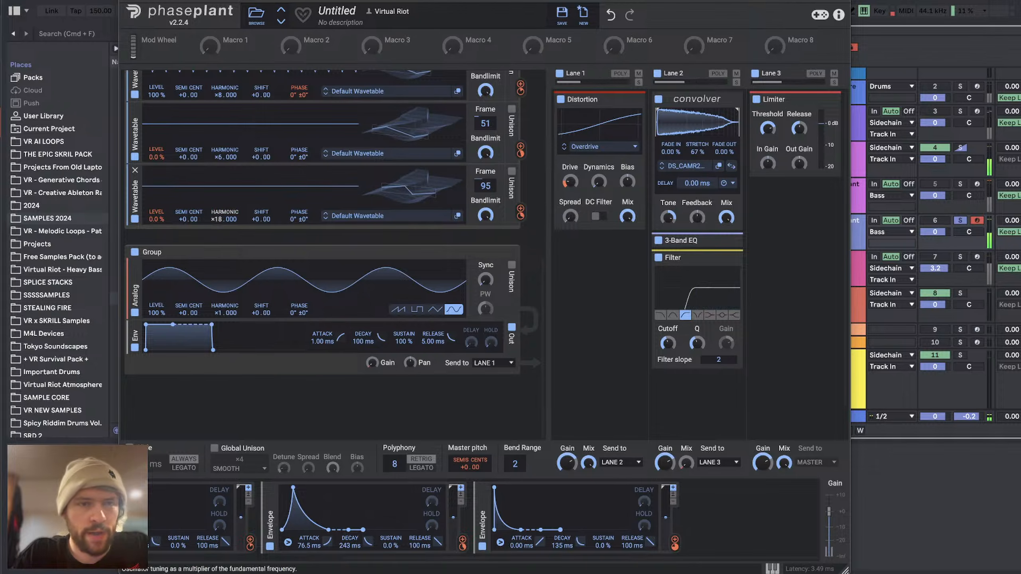
drag(225, 220, 225, 214)
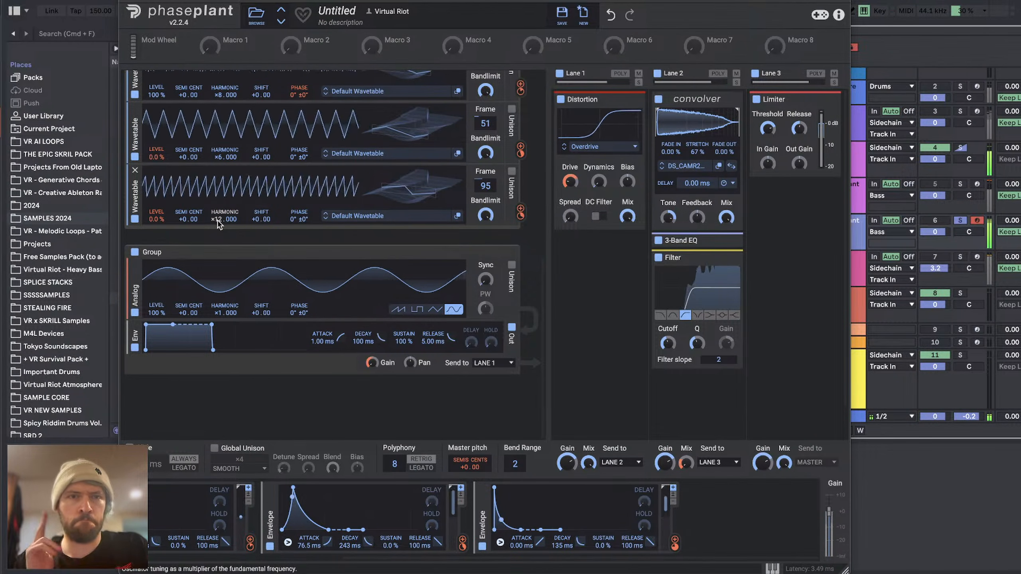
Step: Add a Snap Heap below the Limiter in Lane 3 and load the favorite preset VR - ALL IN ONE
scroll(262, 266, up, 3)
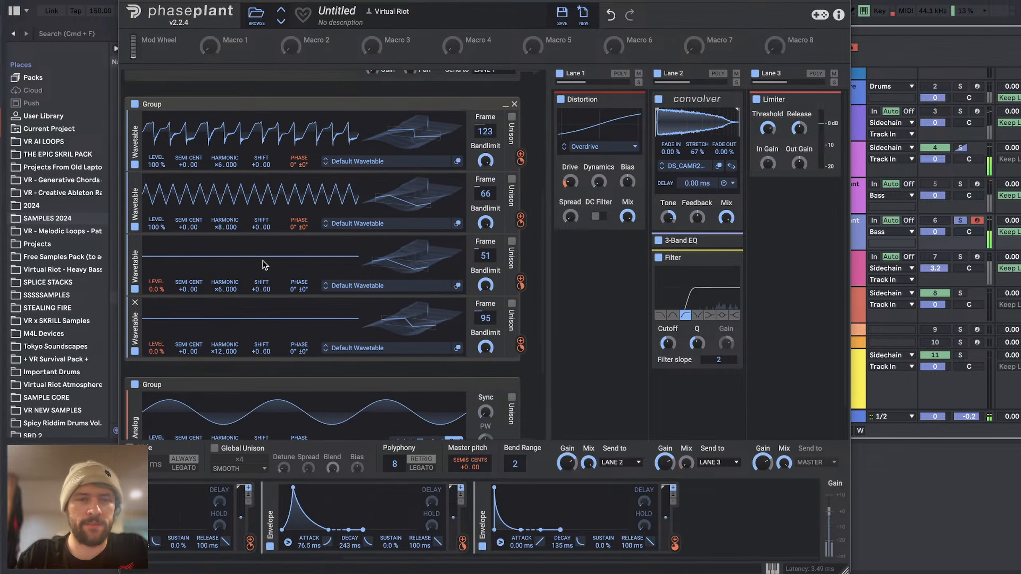
scroll(262, 266, up, 5)
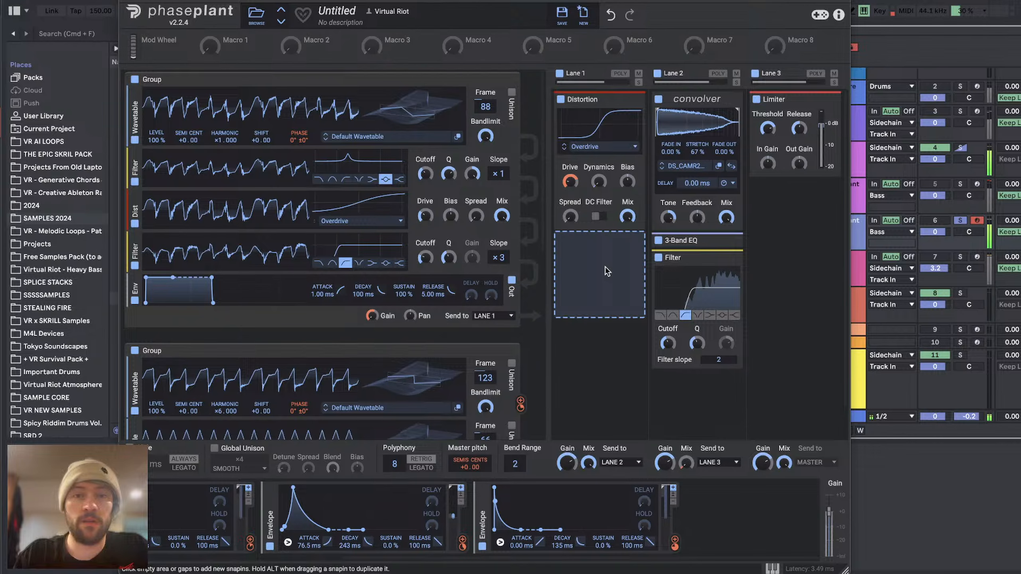
click(794, 227)
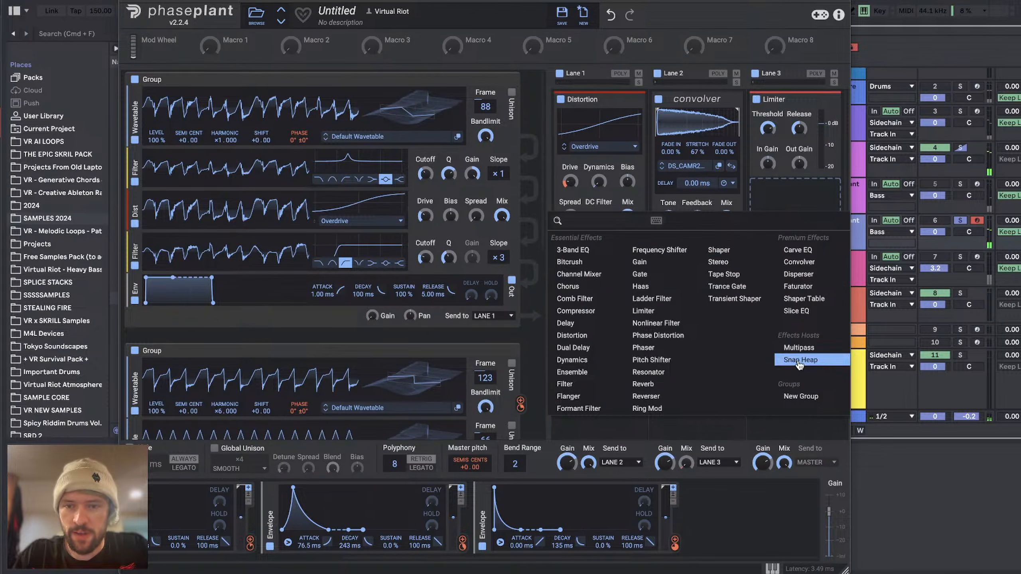
click(818, 363)
click(789, 205)
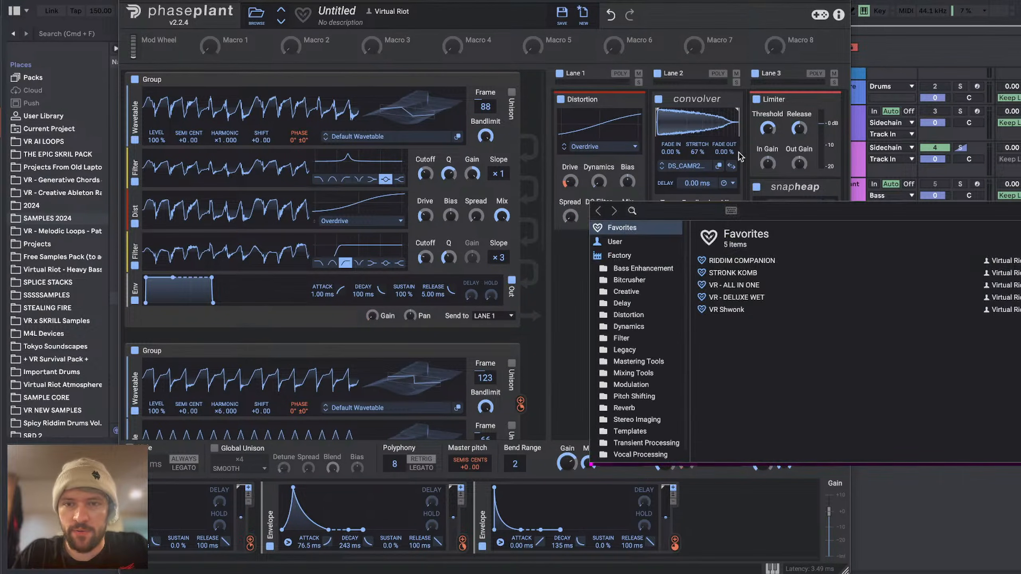
double_click(734, 286)
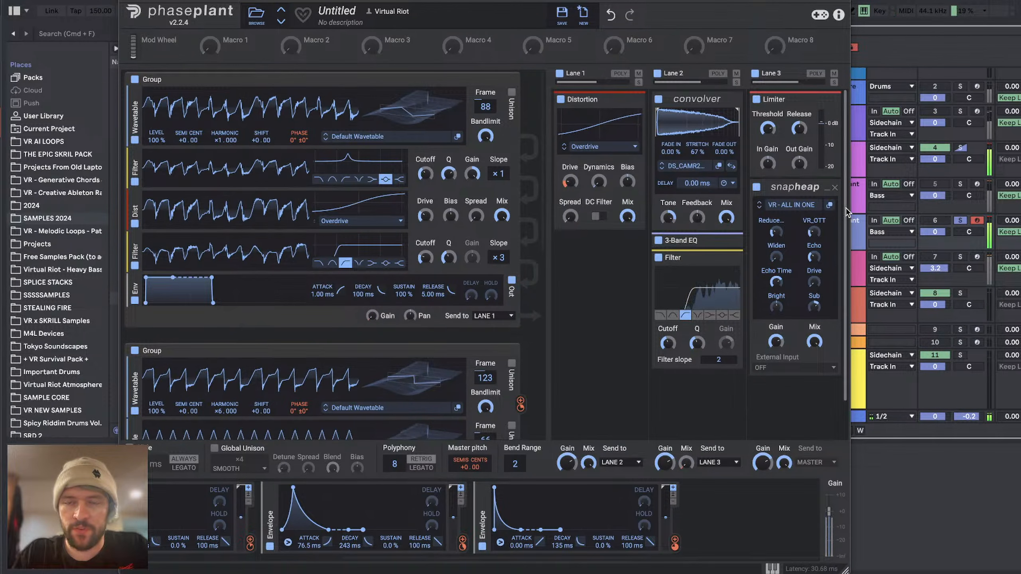
Step: Raise the Snap Heap's Echo amount, tweak its Echo Time, and turn its Sub all the way down
mouse_move(775, 232)
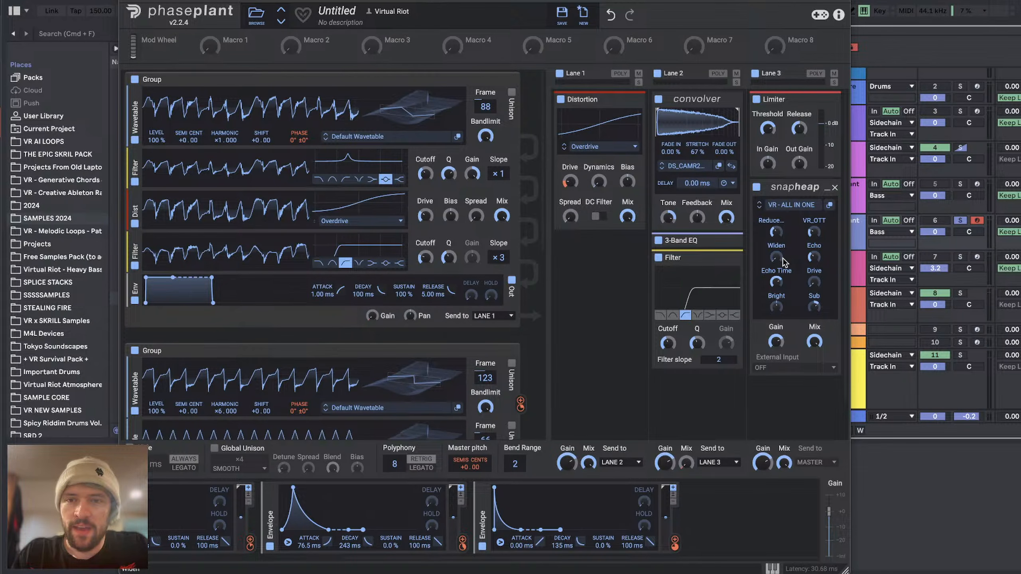
drag(815, 258, 815, 240)
drag(776, 282, 815, 279)
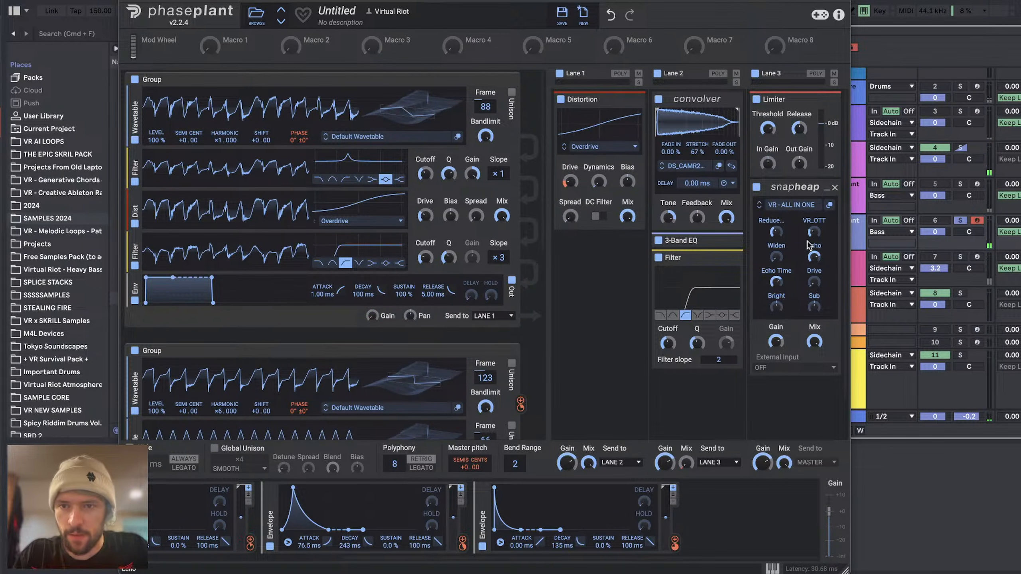
Step: Move the Limiter below the Snap Heap in Lane 3 and lower its In Gain
drag(801, 99, 774, 380)
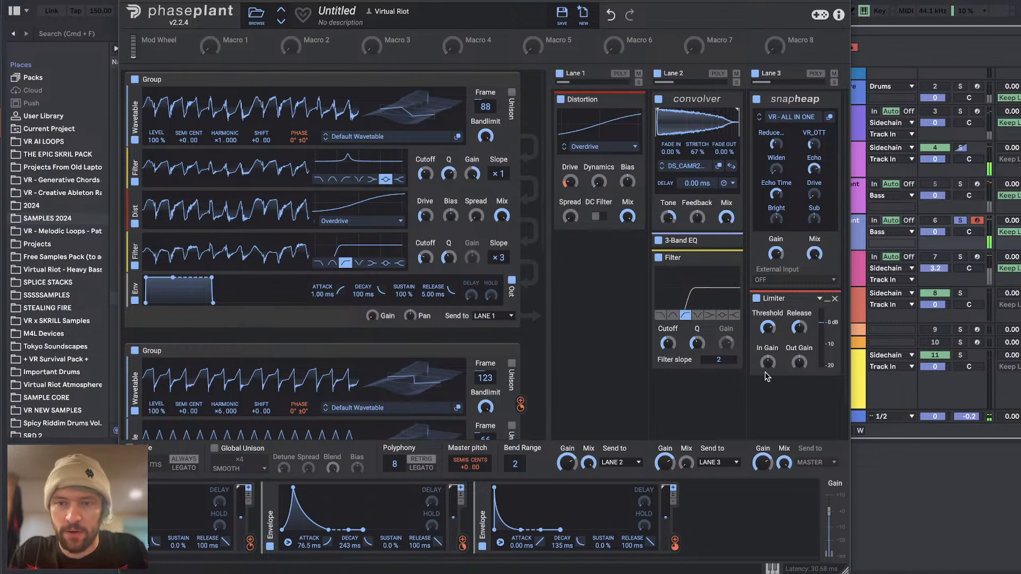
drag(768, 362, 768, 375)
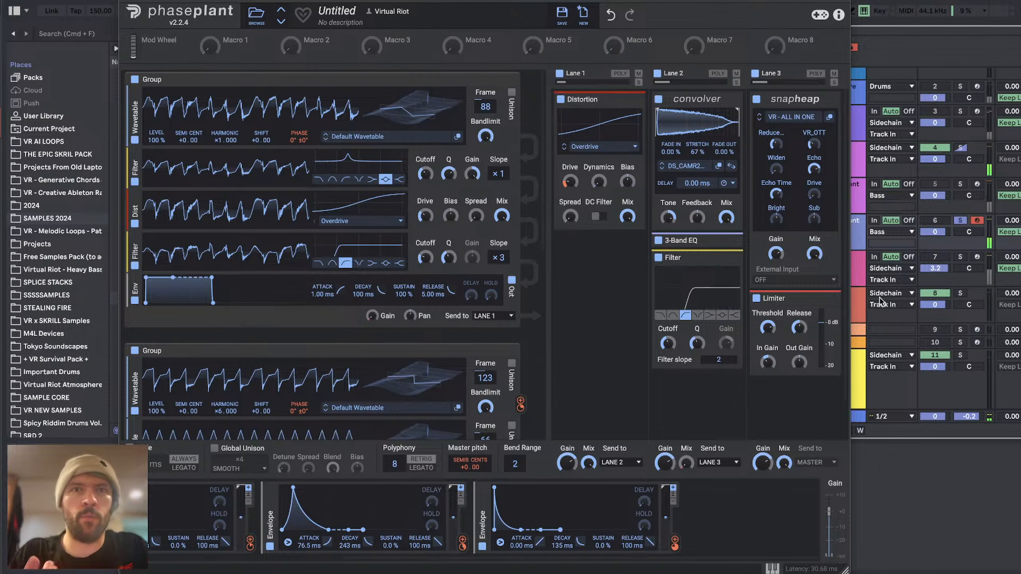
Step: Read the new viewer questions in the YouTube Studio live chat, then return to Phase Plant and look over the oscillator groups
key(super+Tab)
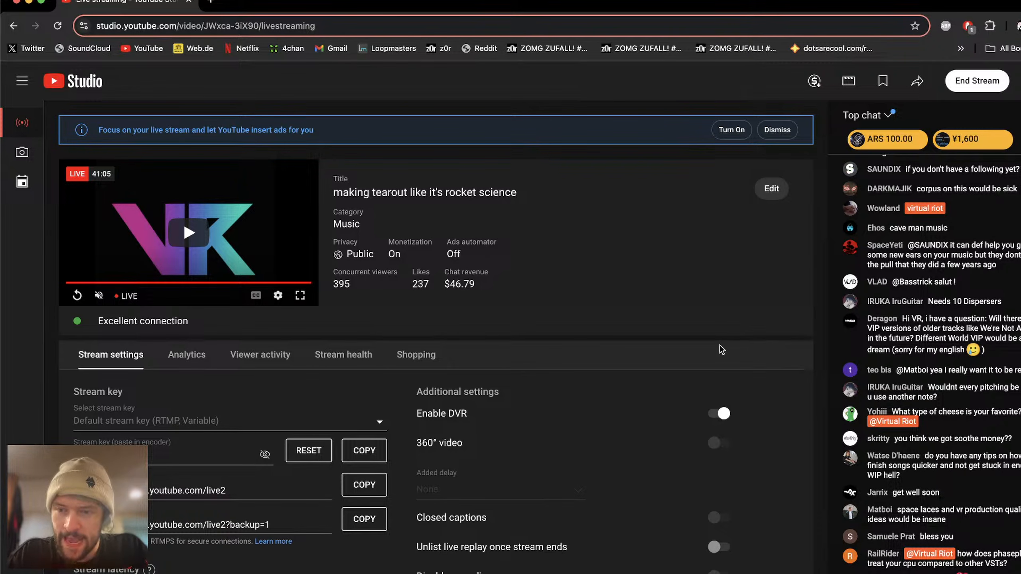
key(super+Tab)
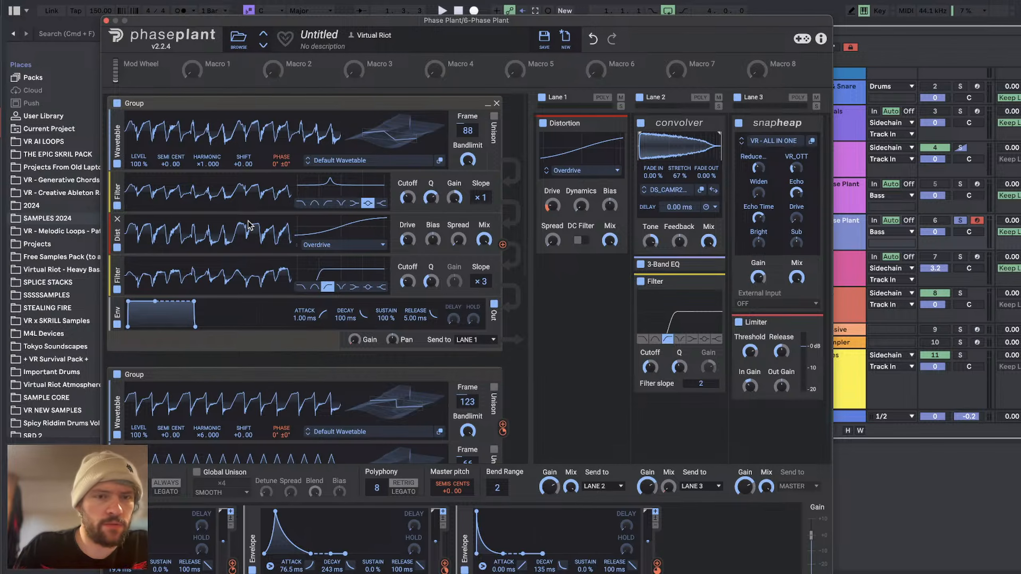
scroll(217, 302, down, 10)
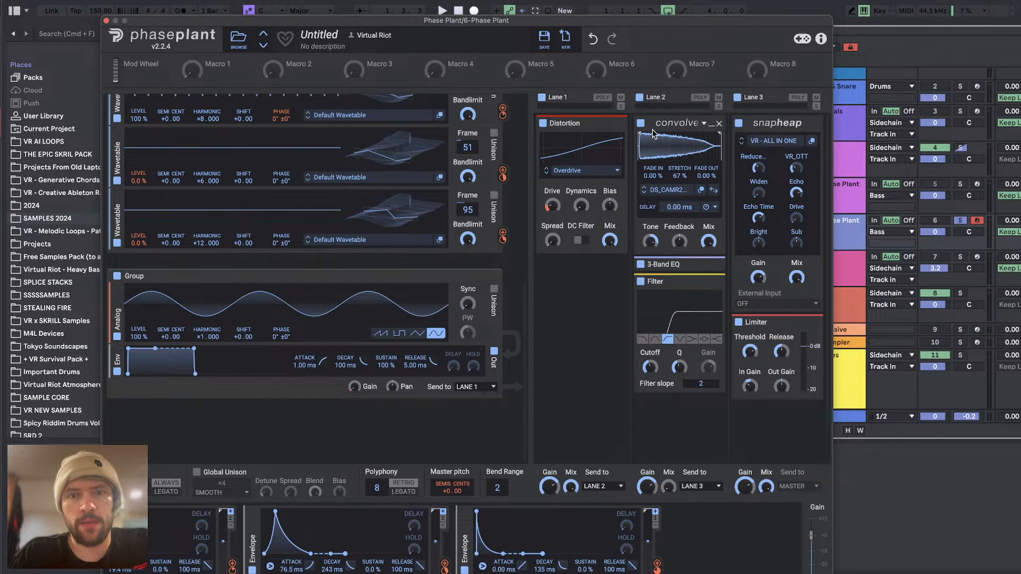
Step: Look over the oscillator groups of the Phase Plant on track 6 and check the device chain of the 5 Phase Plant track
scroll(250, 192, up, 5)
scroll(366, 170, up, 7)
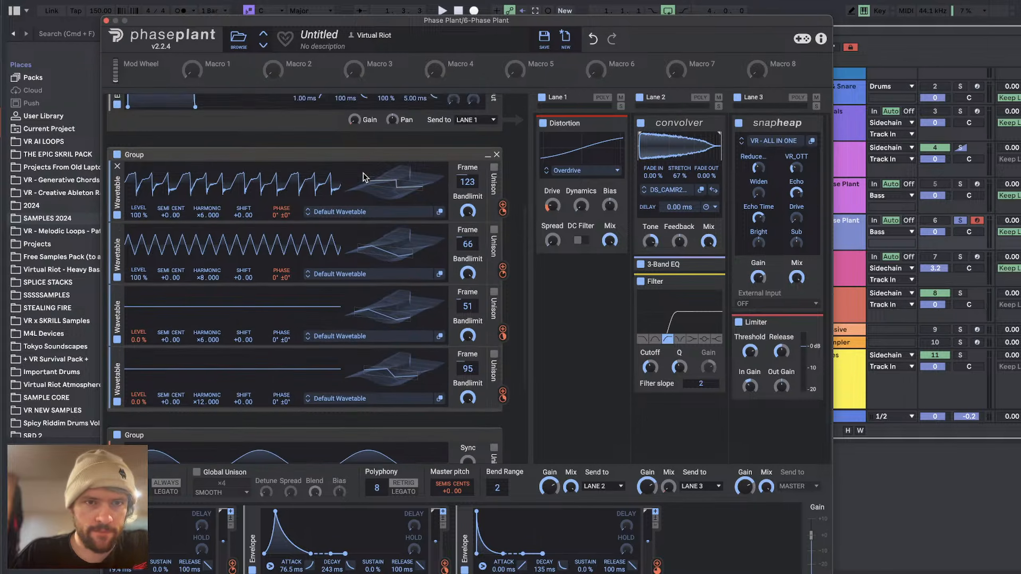
scroll(374, 151, down, 7)
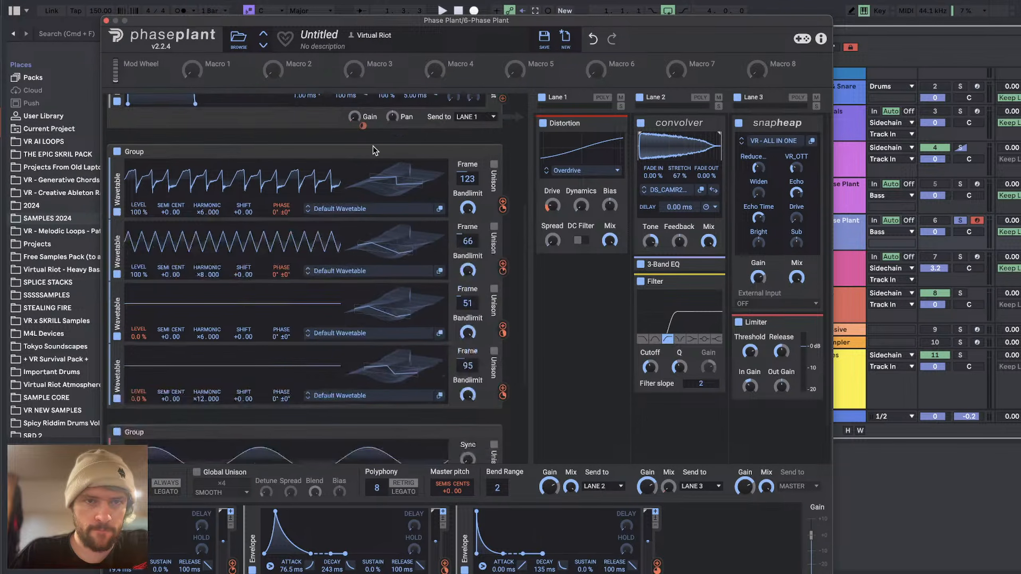
scroll(374, 150, down, 5)
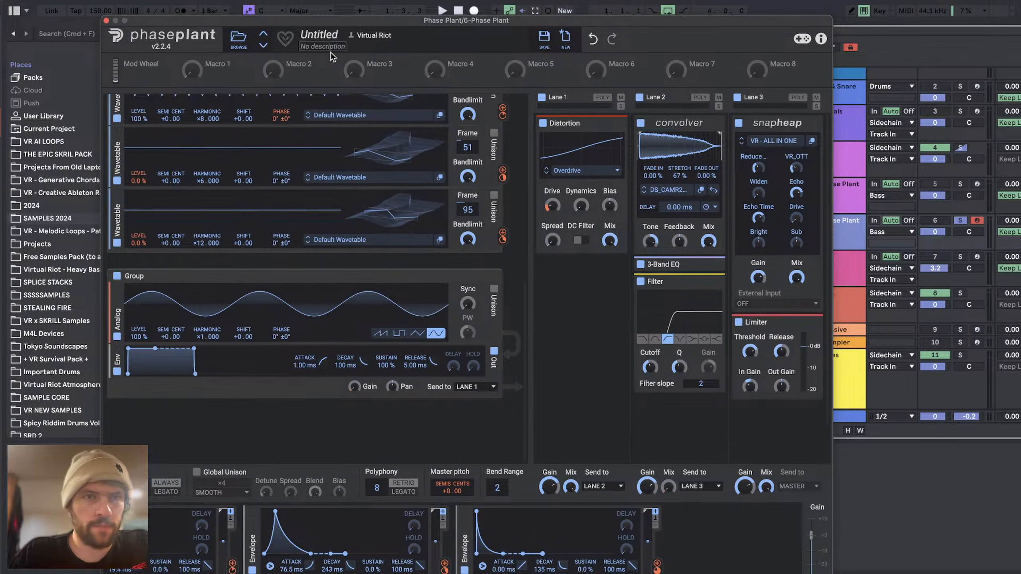
click(841, 200)
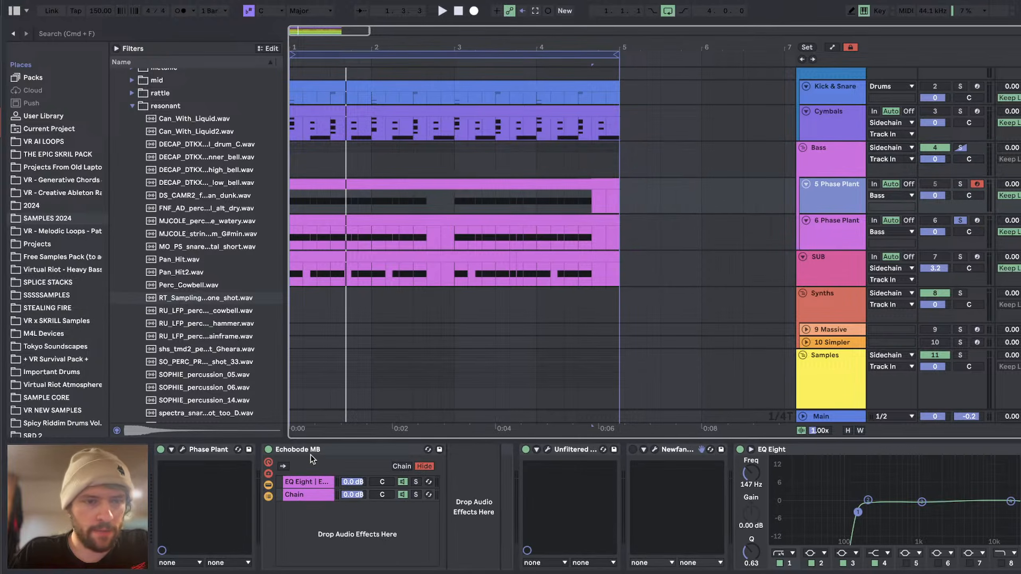
click(181, 450)
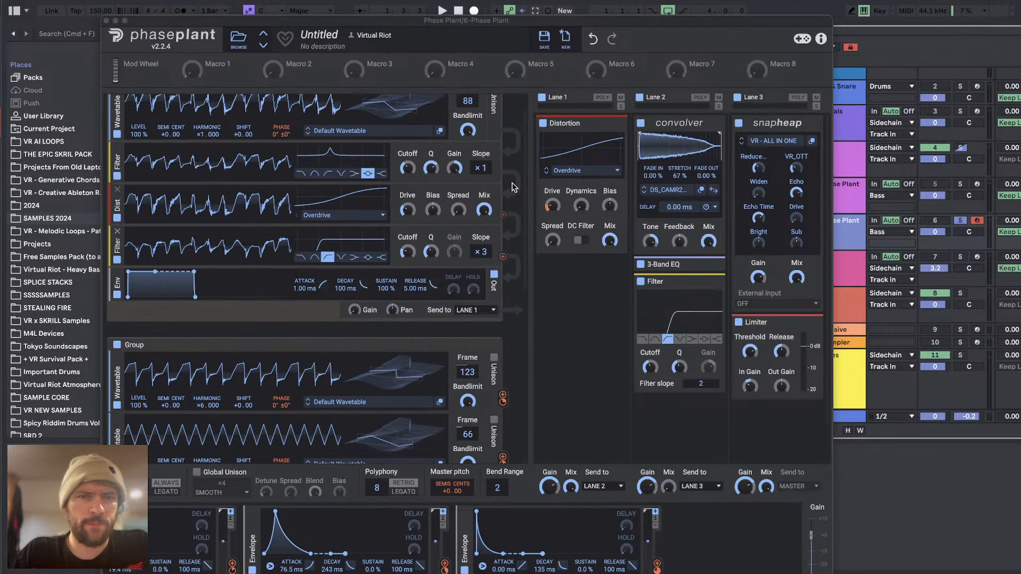
scroll(512, 182, down, 10)
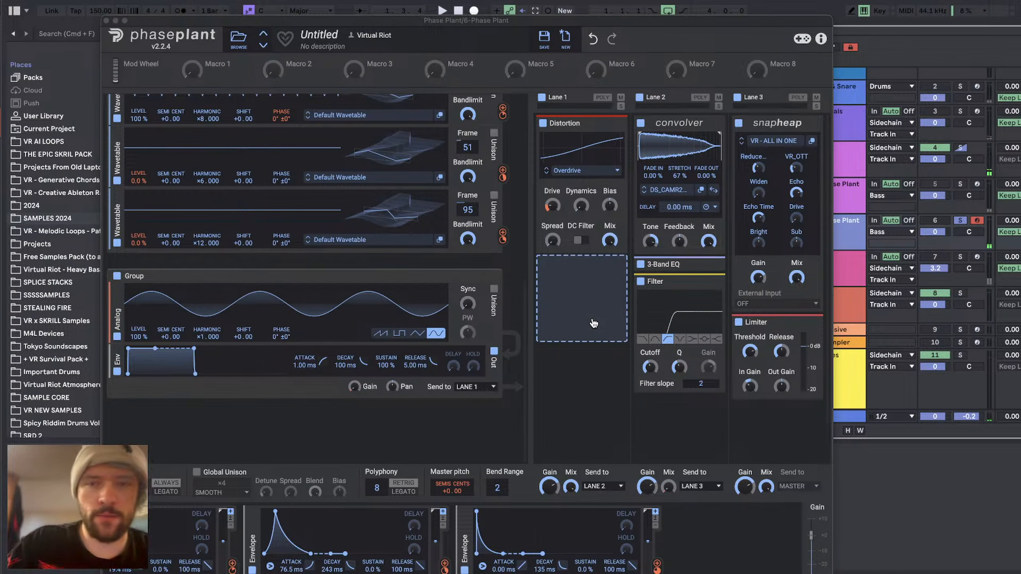
click(578, 298)
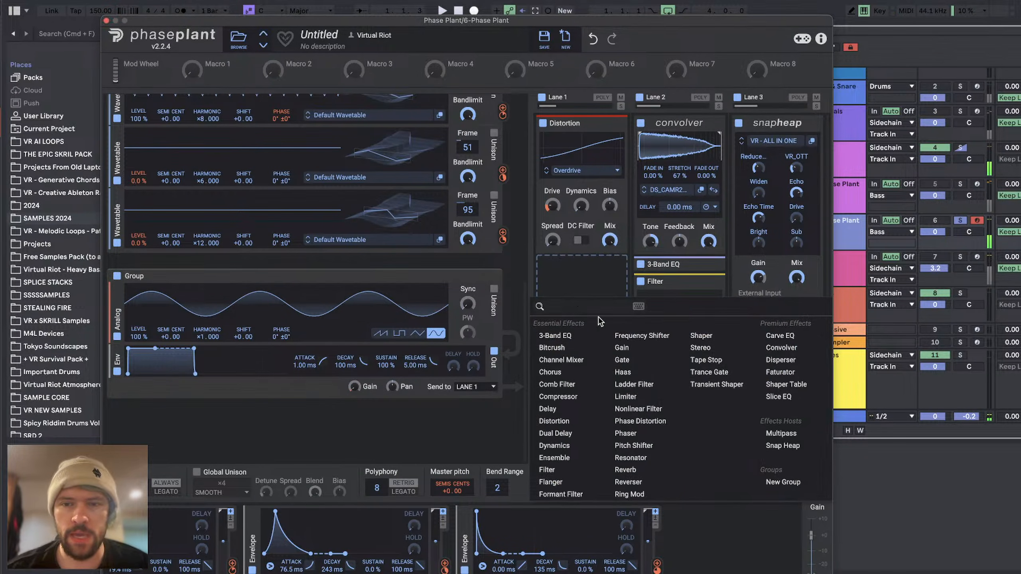
click(554, 277)
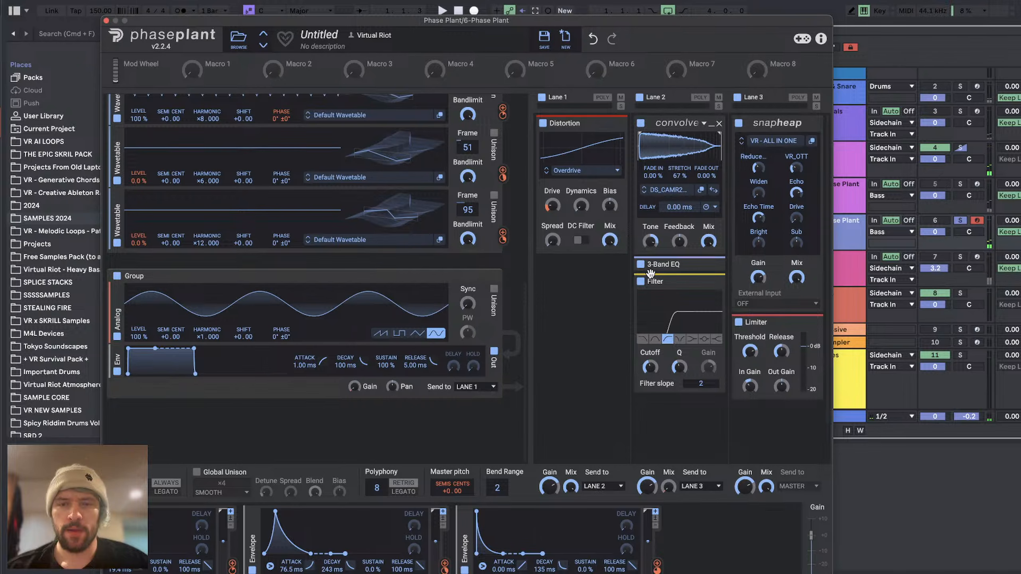
click(582, 277)
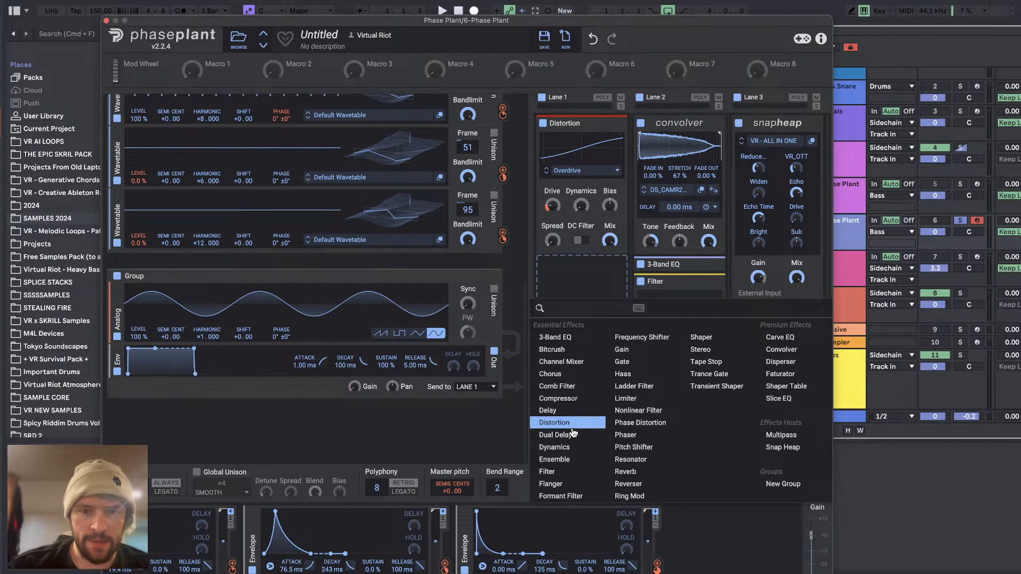
key(Escape)
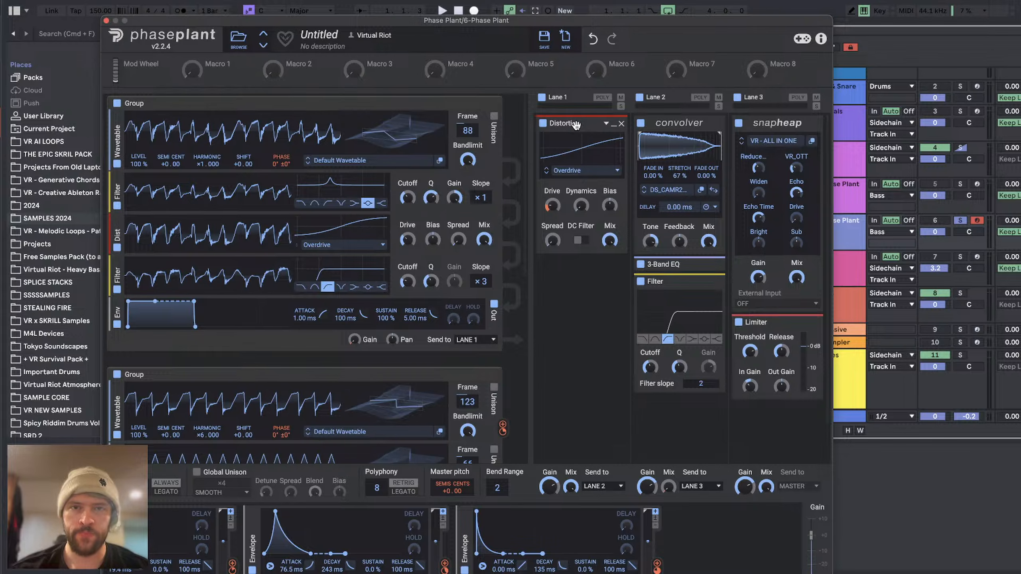
Step: Move the Distortion from Lane 1 to above the Snap Heap in Lane 3 and tweak its Drive
mouse_move(576, 125)
mouse_down()
mouse_move(643, 128)
mouse_move(588, 127)
mouse_up()
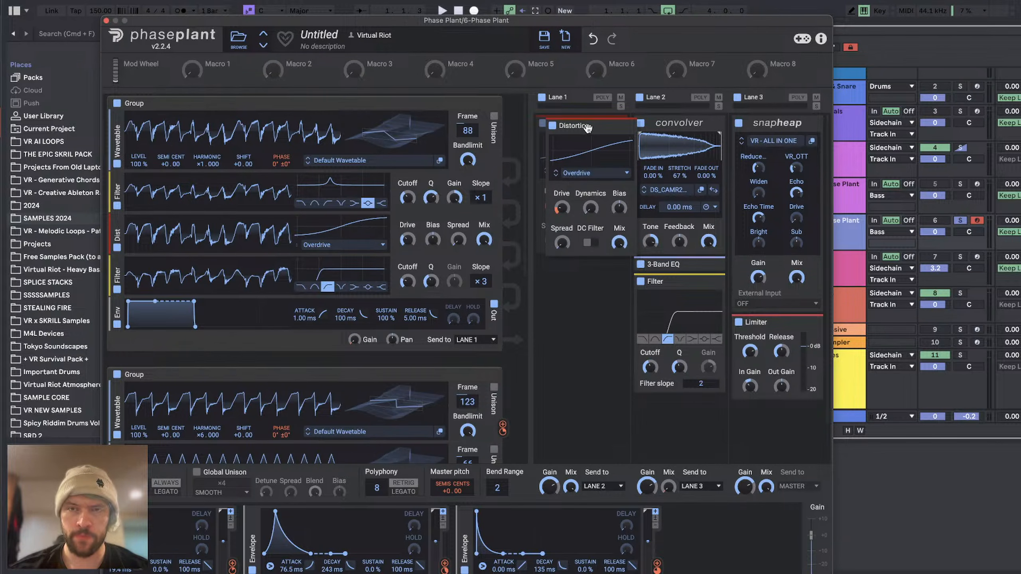
drag(587, 127, 760, 128)
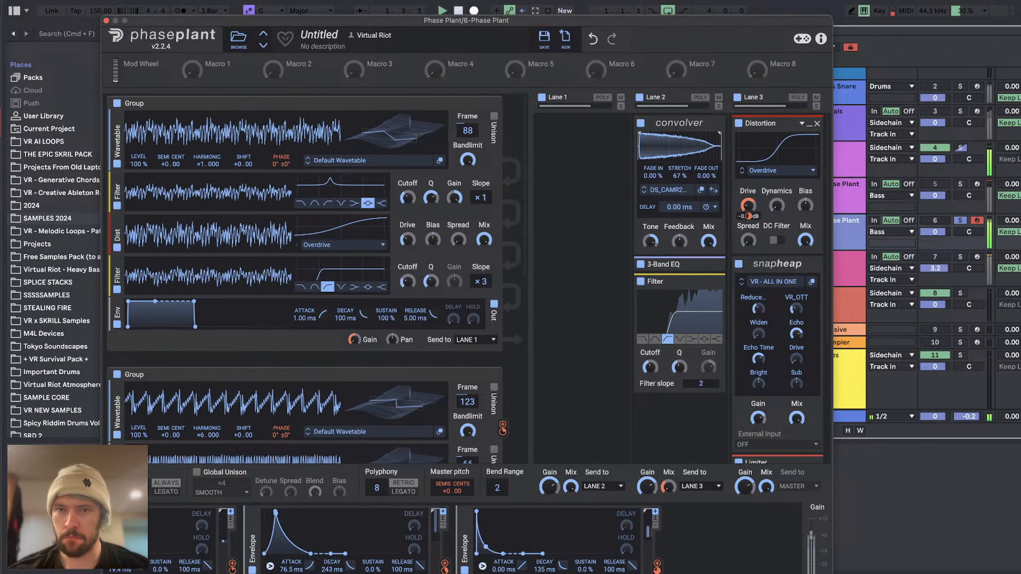
drag(749, 205, 748, 209)
Step: Add a Slice EQ to the empty Lane 1 and open its full editor
click(579, 133)
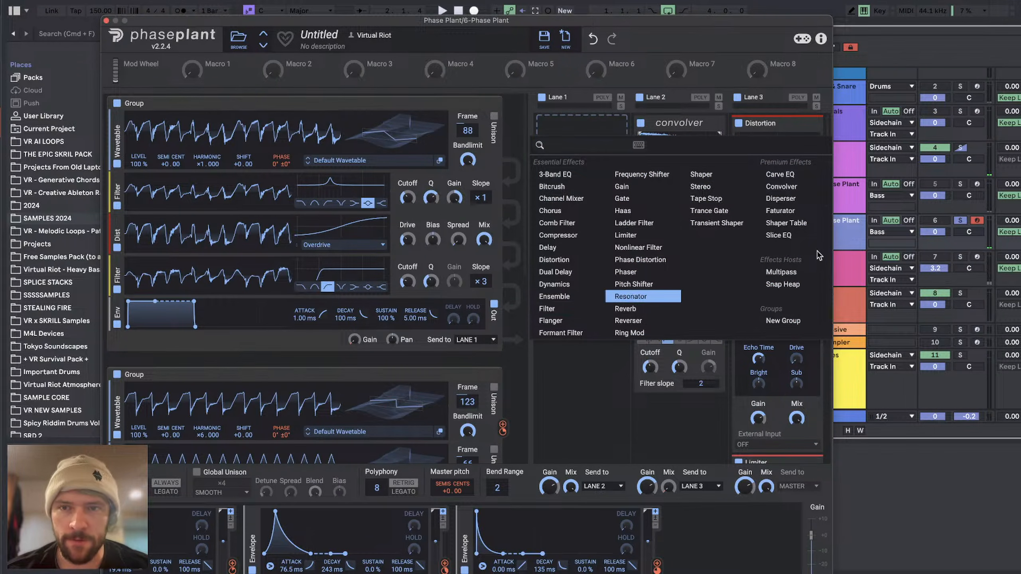
click(779, 236)
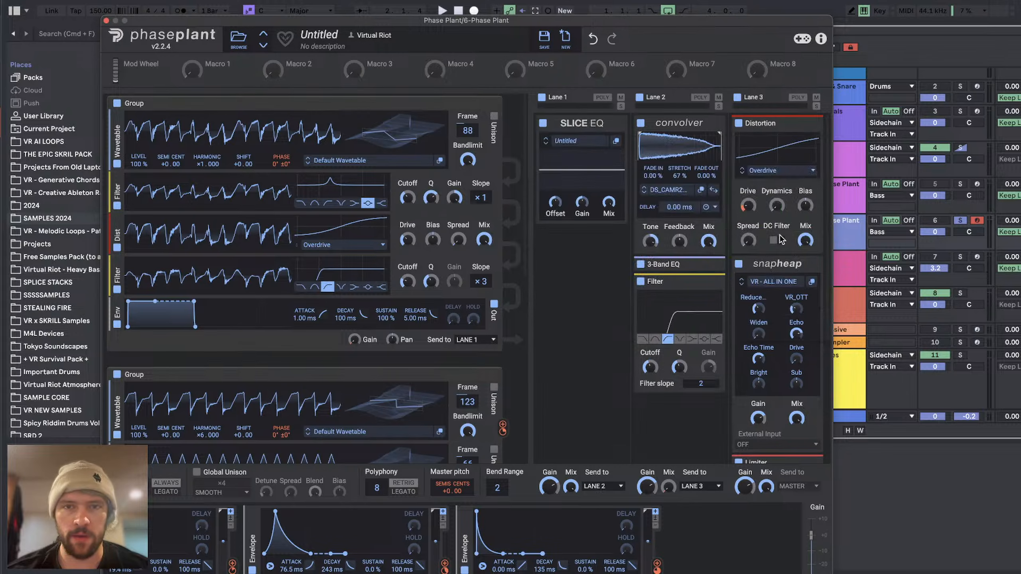
click(616, 141)
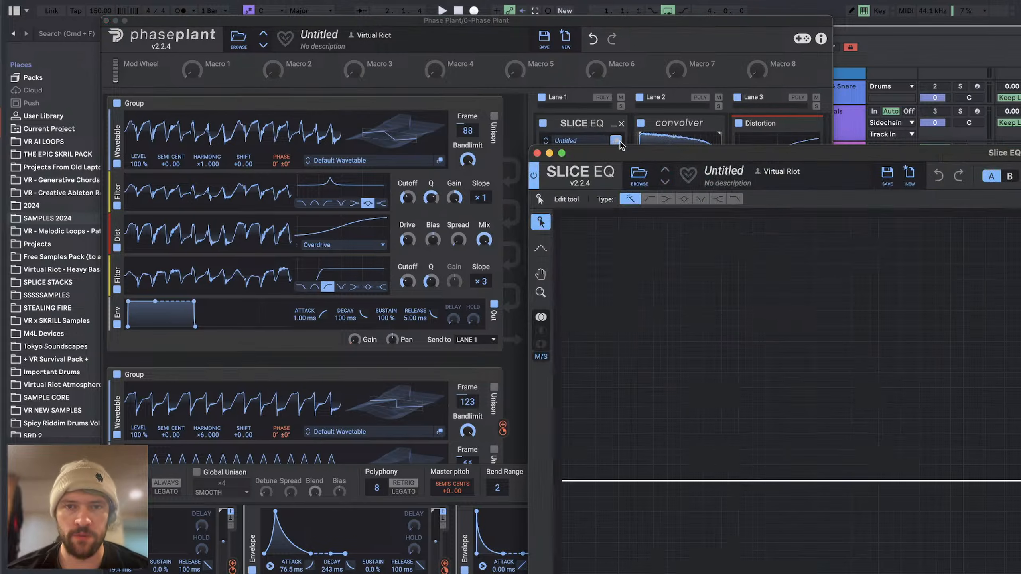
double_click(929, 162)
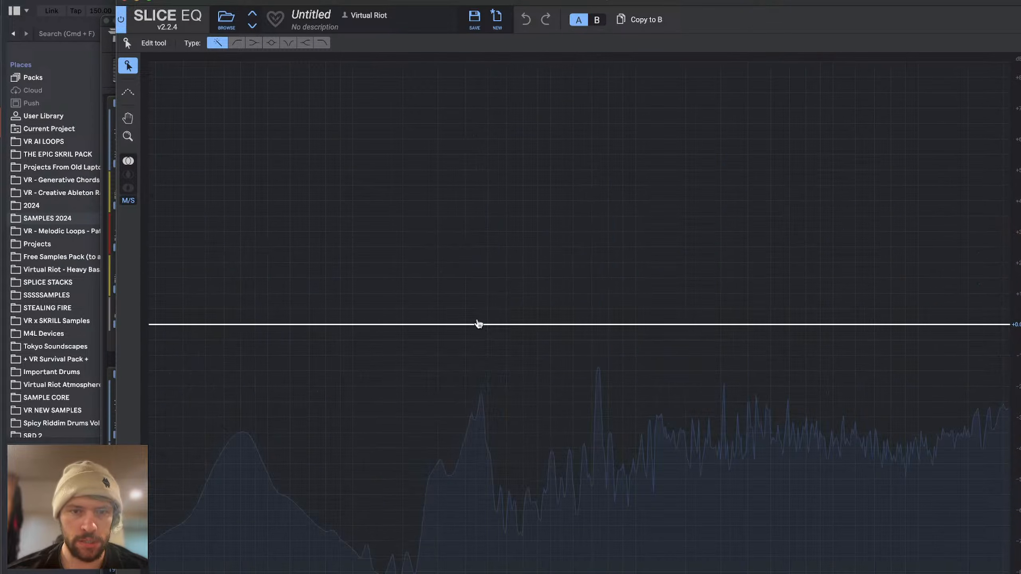
Step: Shape the Slice EQ with a tall bell boost on the strong low spectrum peak and a low cut just below it, and close the editor
drag(479, 324, 477, 64)
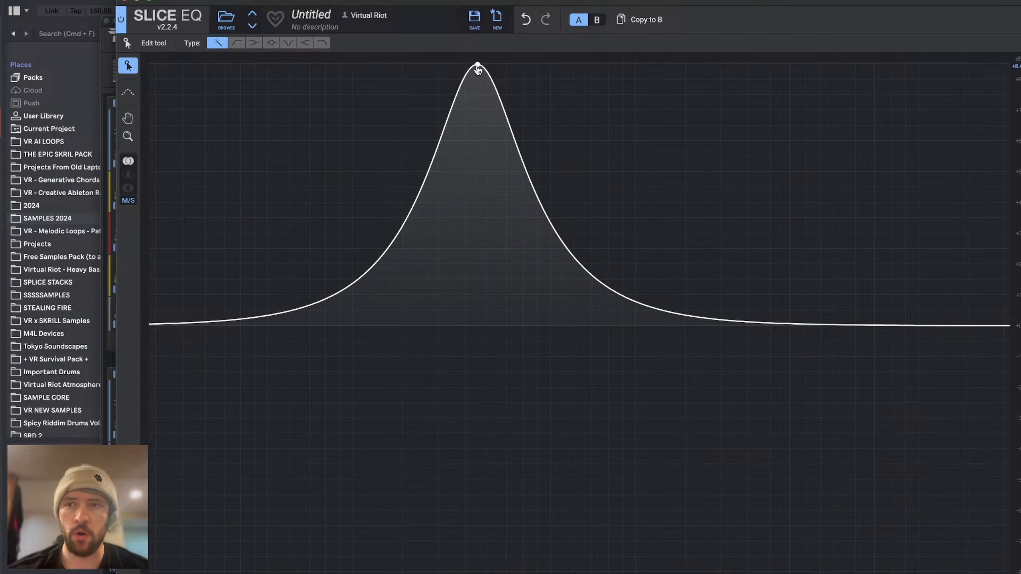
drag(478, 65, 481, 3)
mouse_move(482, 65)
mouse_down()
mouse_move(471, 2)
mouse_move(477, 64)
mouse_up()
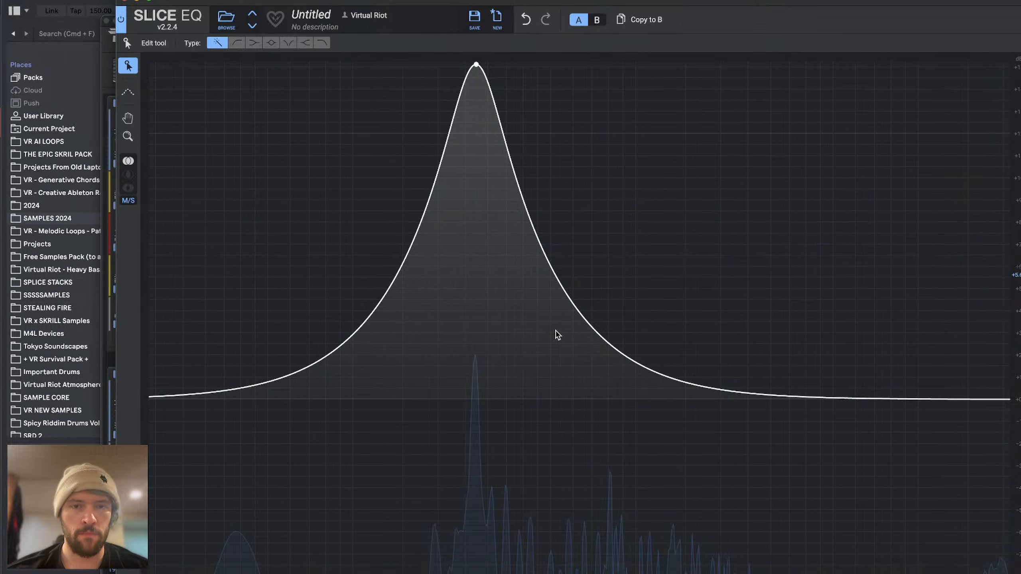
drag(149, 403, 426, 379)
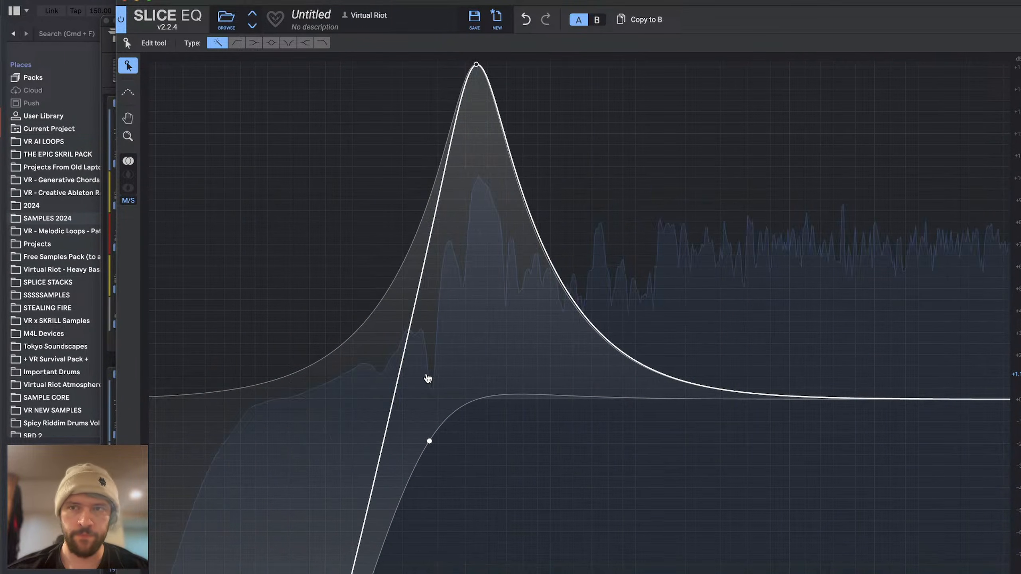
click(125, 1)
Step: Unsolo the 6 Phase Plant track to audition the bass in the full mix, and solo the track again
scroll(659, 342, down, 4)
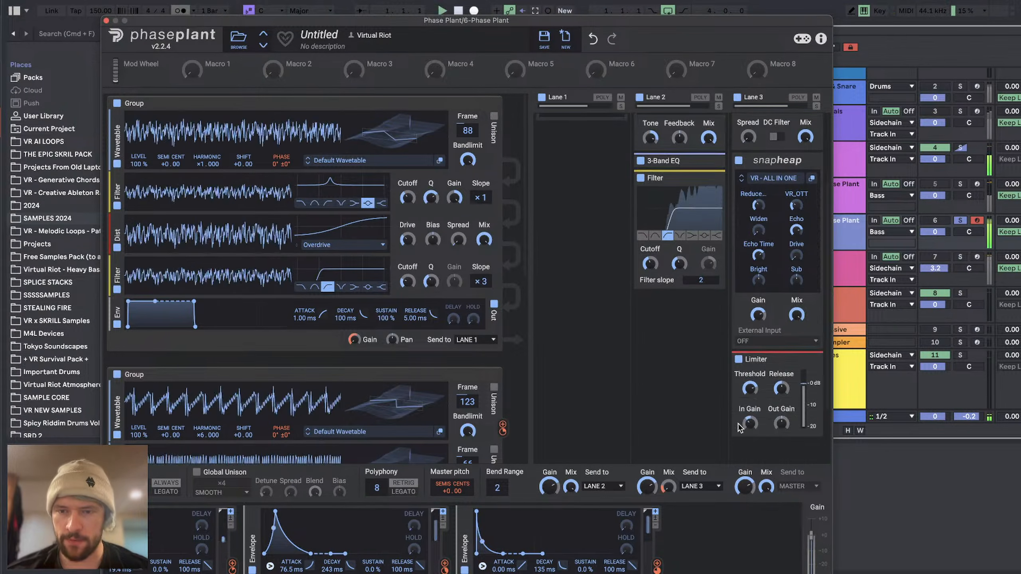
scroll(603, 379, up, 4)
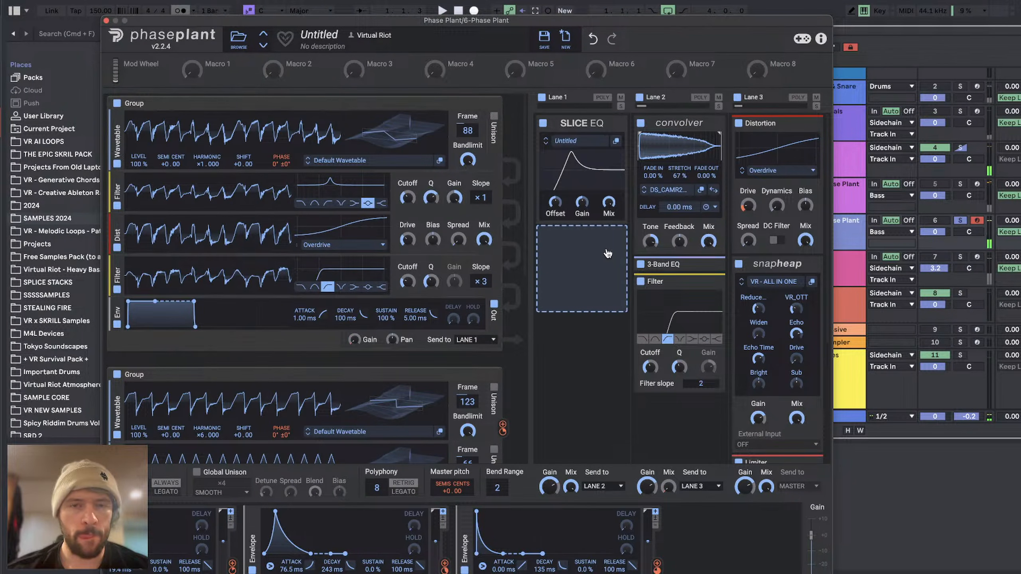
click(960, 221)
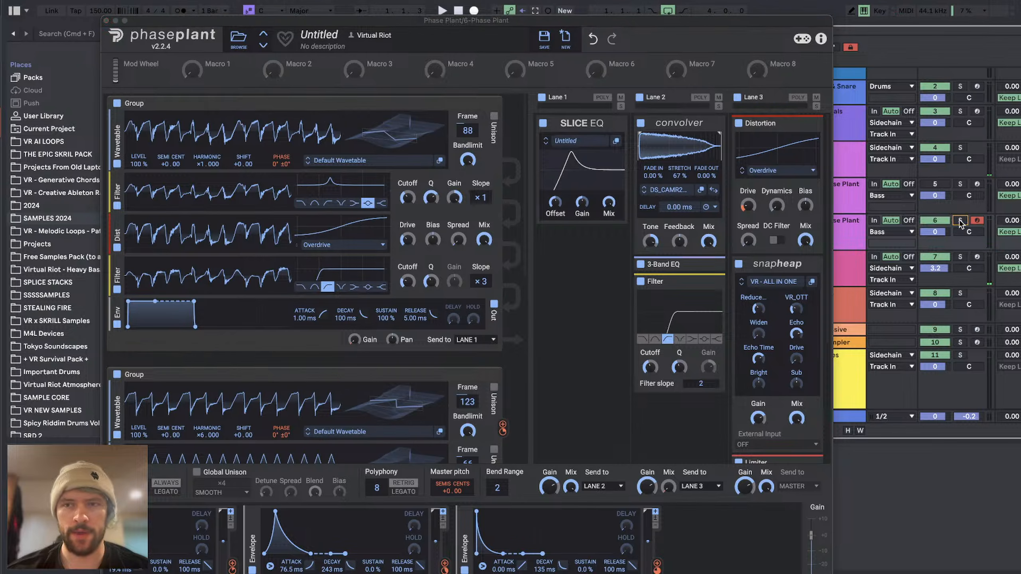
click(946, 188)
key(space)
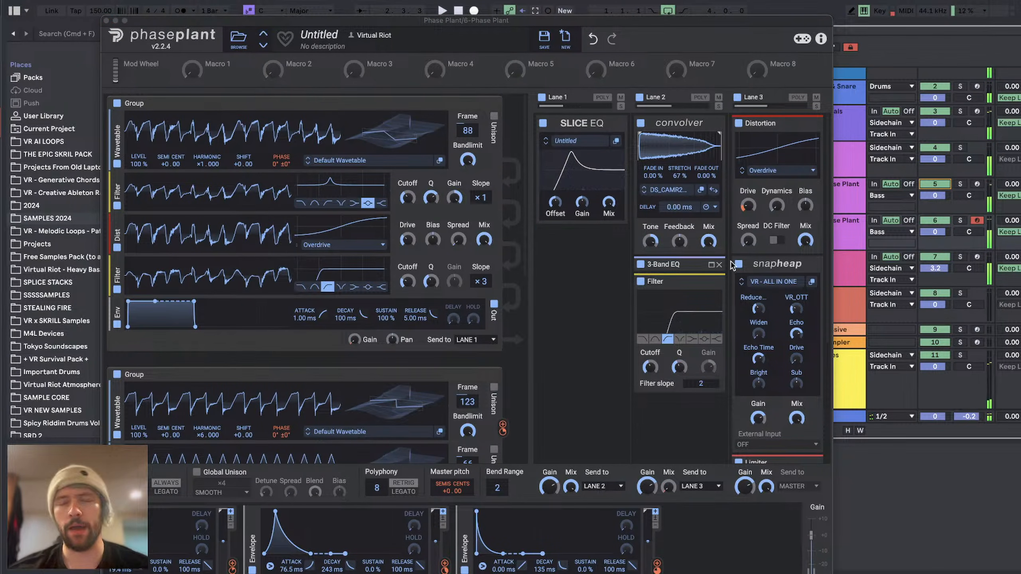
drag(357, 22, 414, 0)
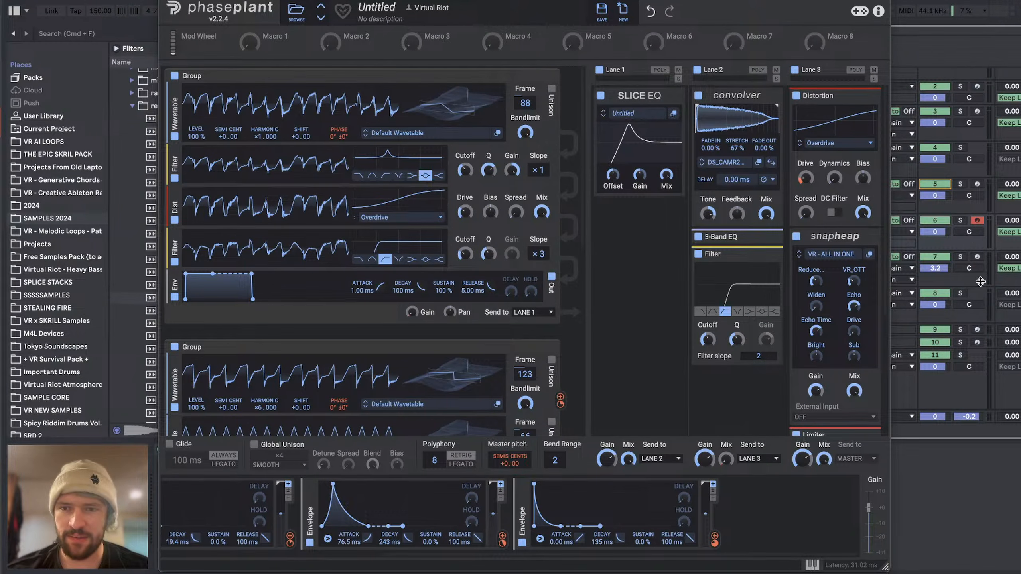
click(960, 220)
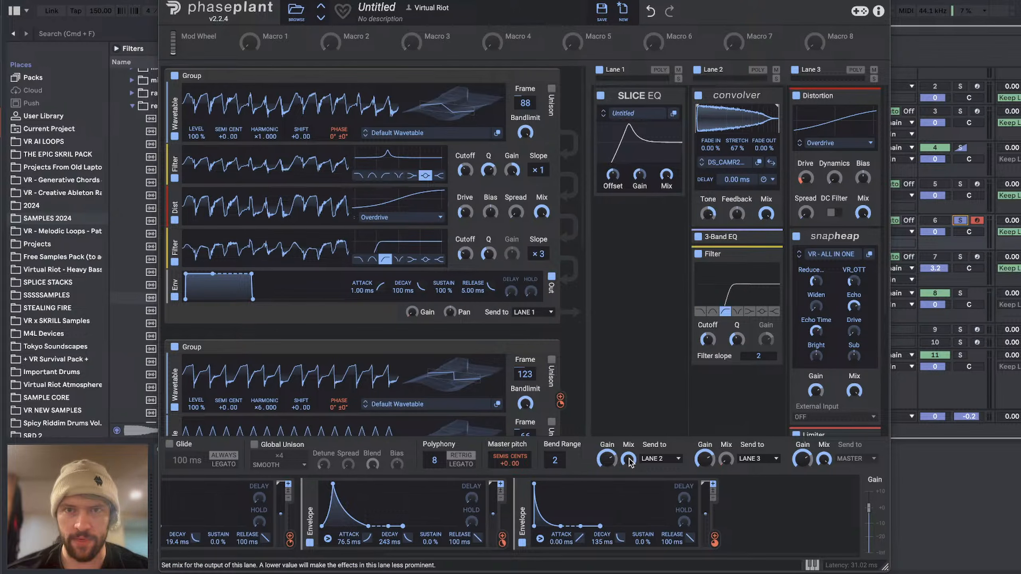
Step: Add an Overdrive Distortion below the Slice EQ in Lane 1, followed by a Filter set to high-pass
click(635, 229)
click(620, 353)
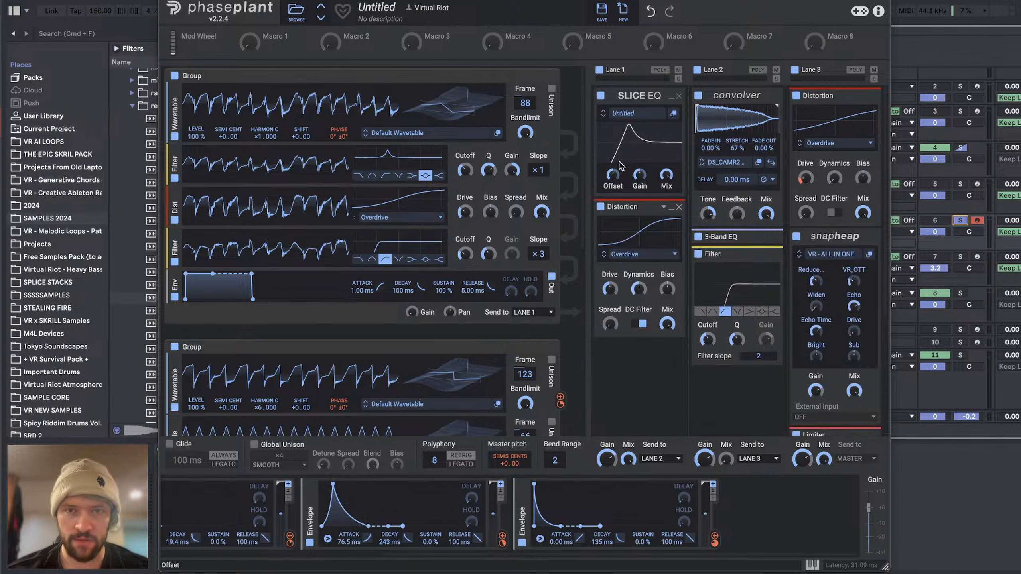
click(640, 345)
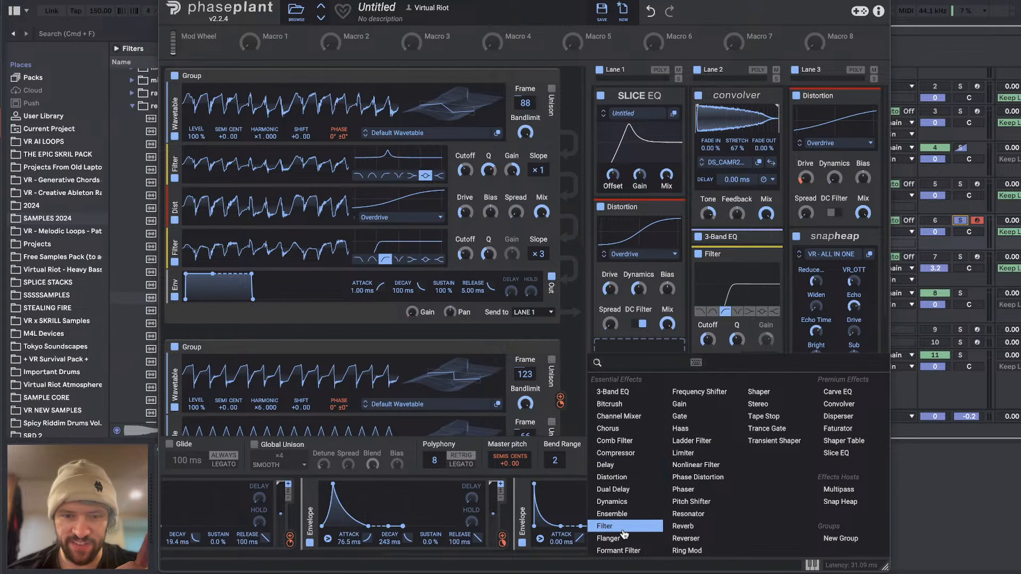
click(607, 526)
click(629, 406)
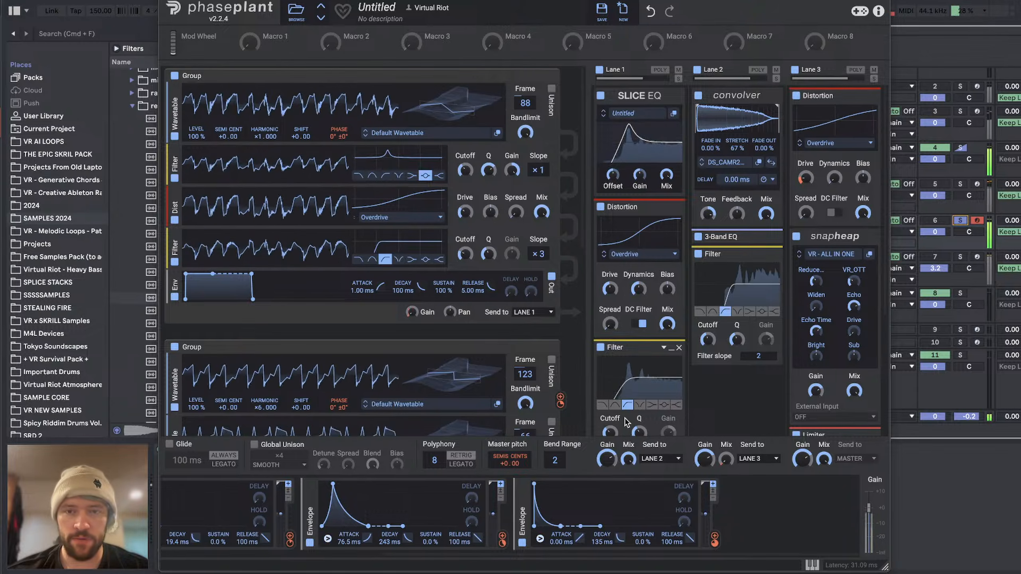
Step: Send the output of the group with the Analog sine oscillator to Lane 3
scroll(433, 342, down, 5)
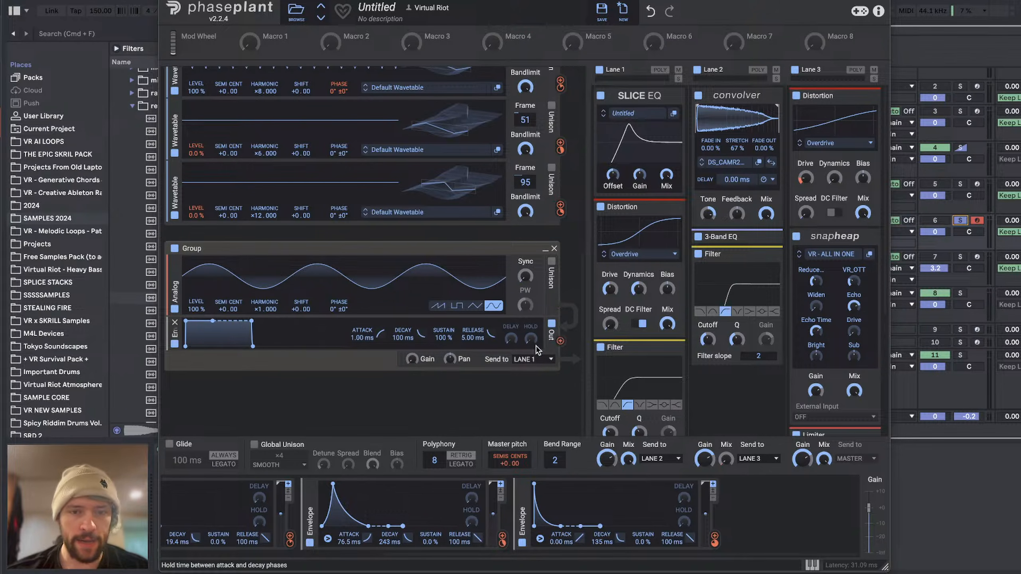
click(529, 364)
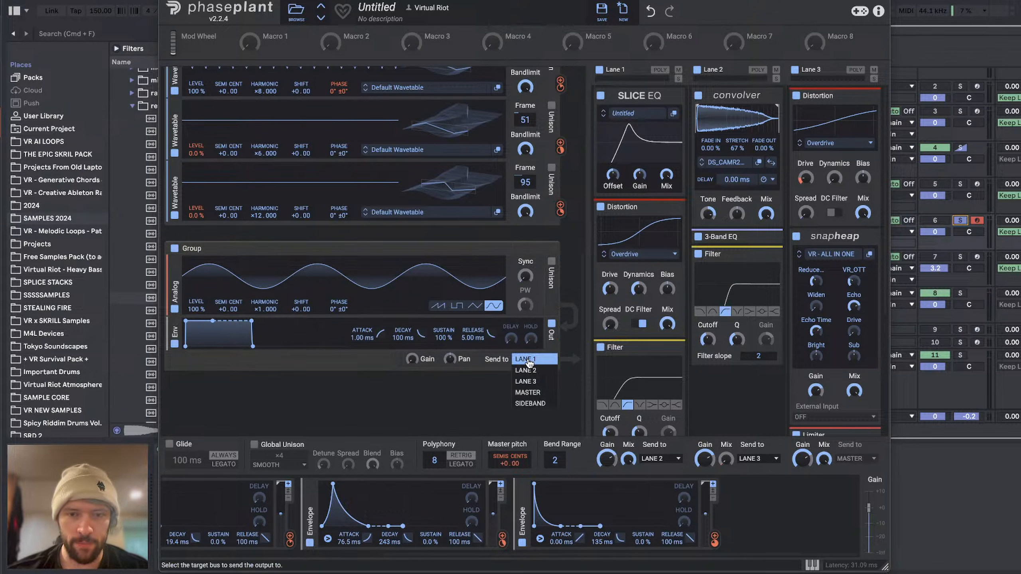
click(529, 385)
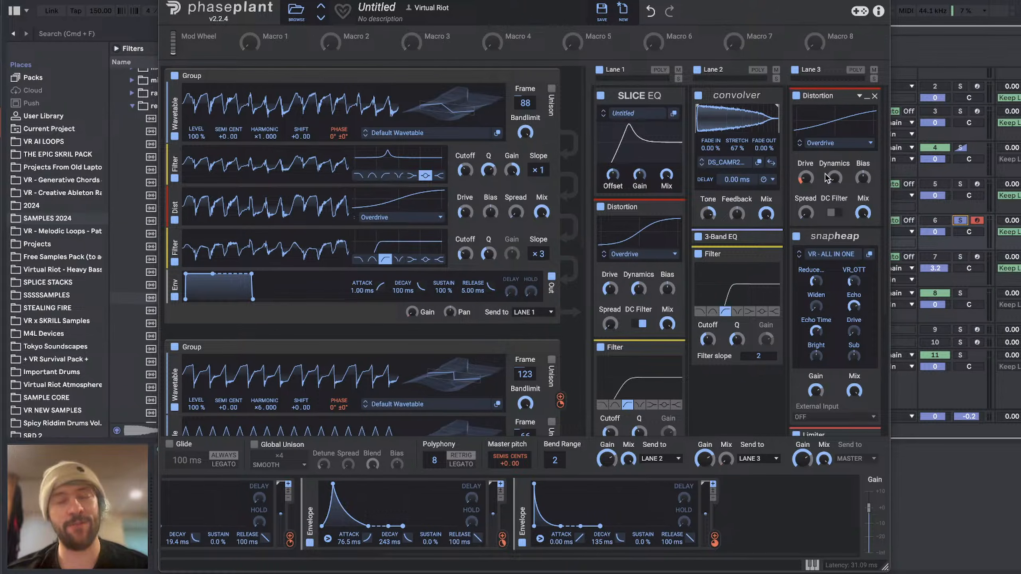
Step: Set the LFO modulation of the Lane 3 Distortion's Drive to about 50 % and tweak the Analog sine oscillator's level
drag(806, 187, 806, 209)
drag(806, 188, 807, 182)
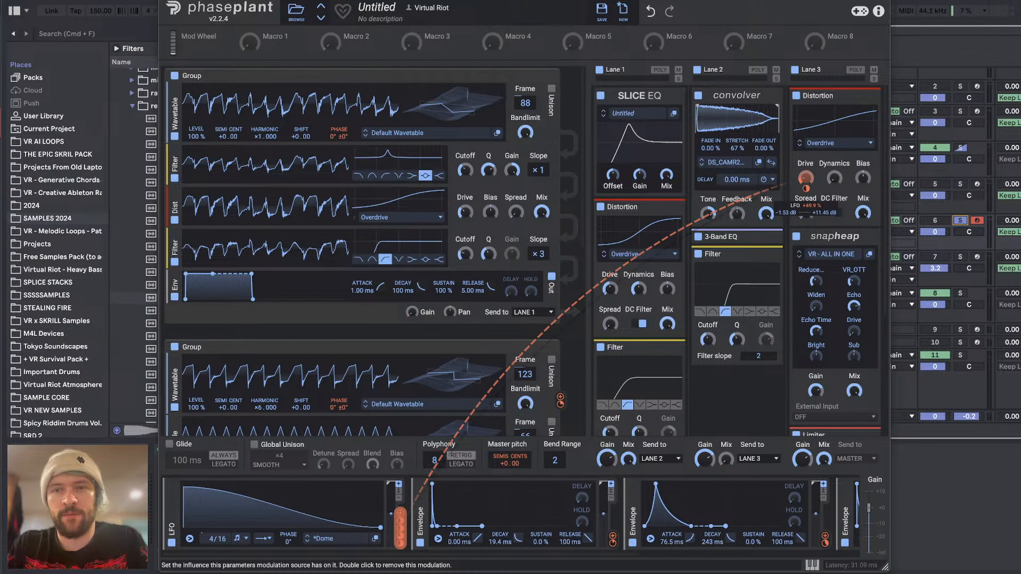
scroll(303, 183, down, 10)
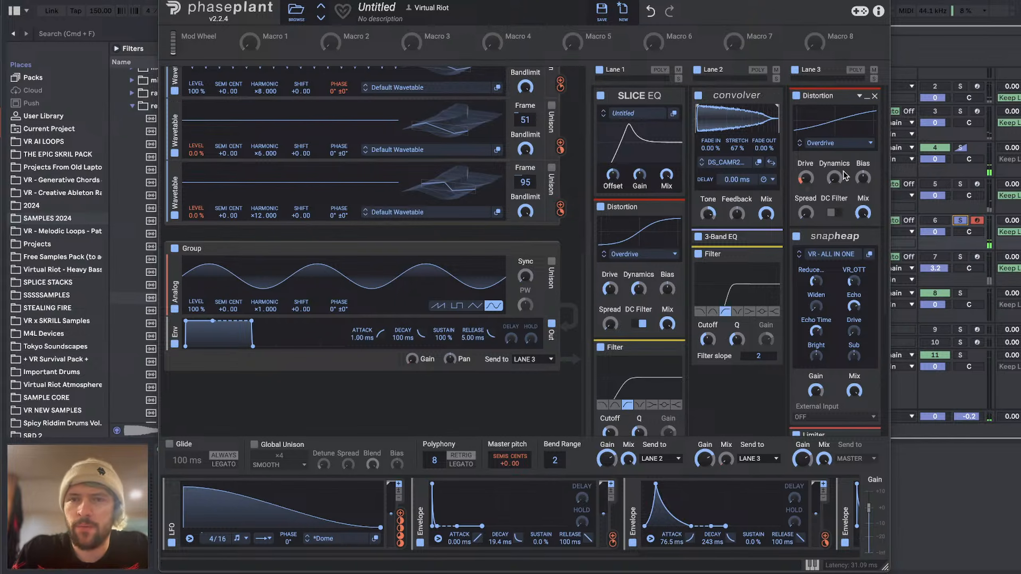
mouse_move(196, 309)
mouse_down()
mouse_move(196, 334)
mouse_move(197, 282)
mouse_move(194, 316)
mouse_up()
Step: Switch to YouTube Studio and read the recent viewer messages in the live chat
key(super+Tab)
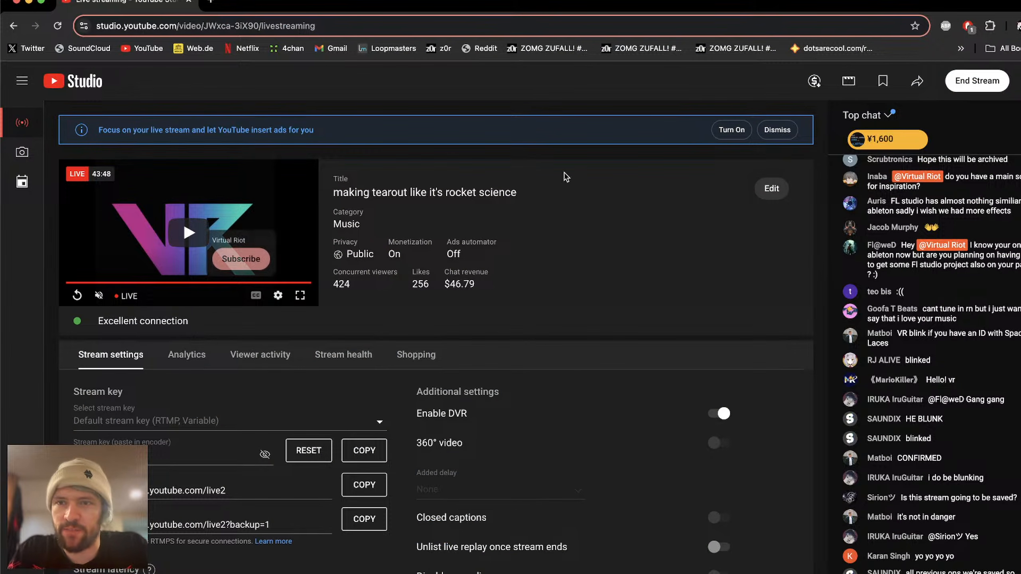
scroll(907, 257, up, 1)
scroll(925, 257, up, 5)
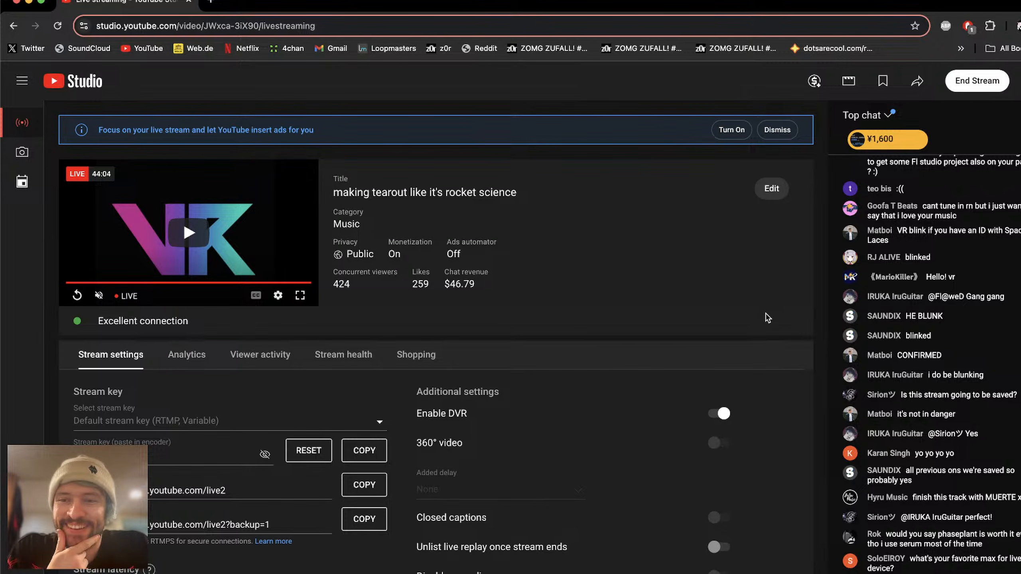
Step: In the YouTube Studio live chat, open the profile picture of the viewer asking about the album in a new tab
key(super+Tab)
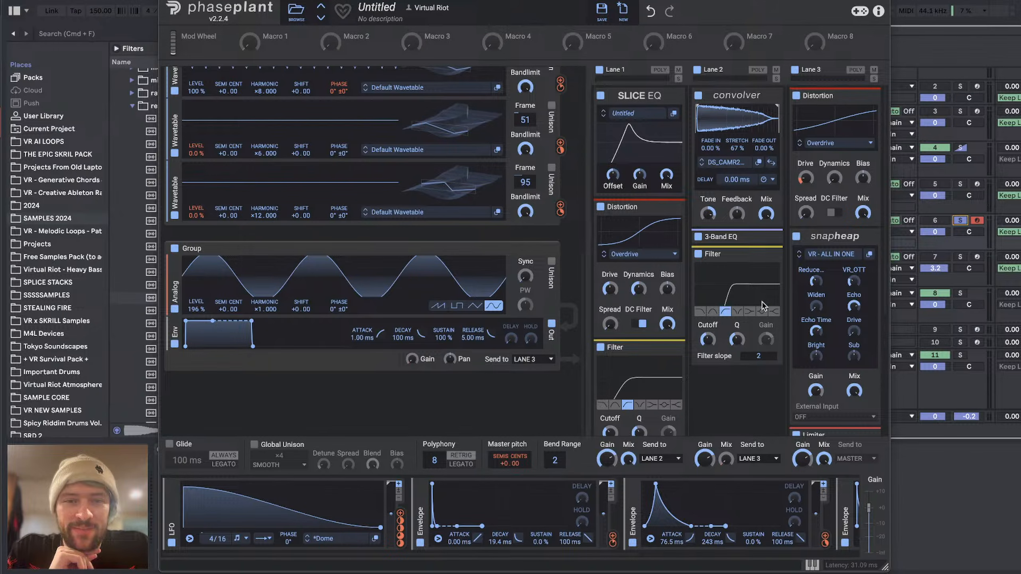
key(super+Tab)
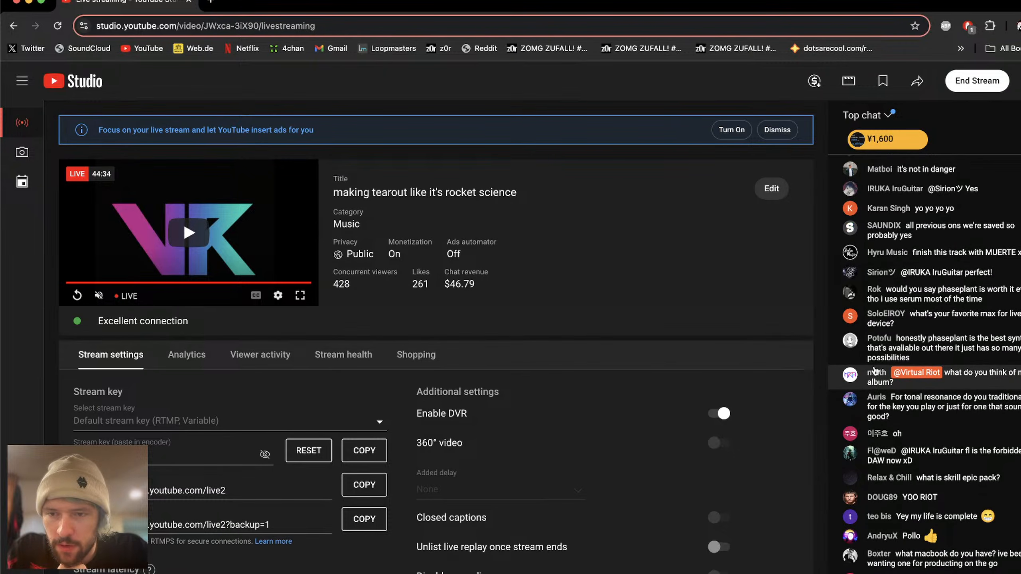
right_click(875, 367)
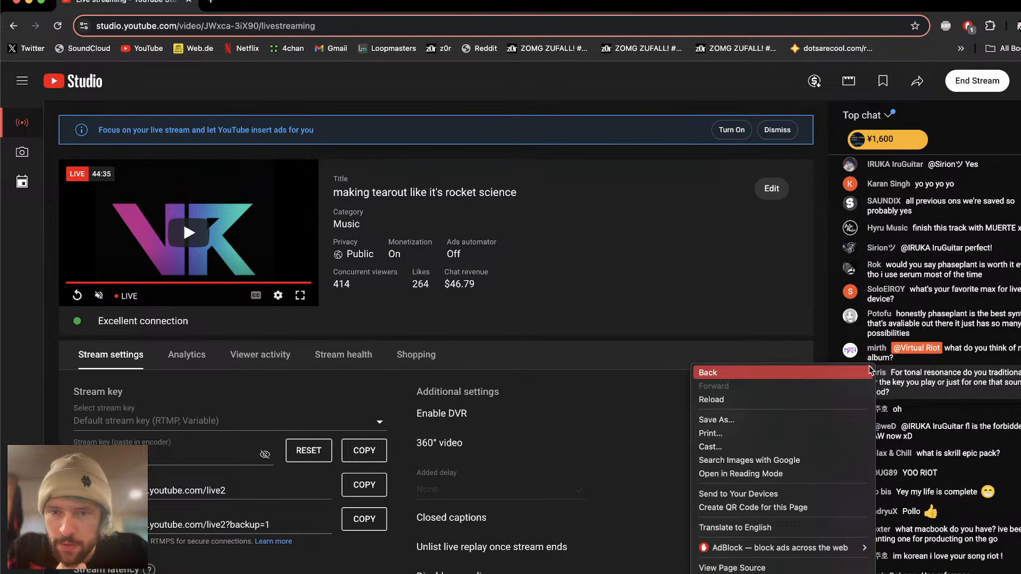
key(Escape)
right_click(844, 333)
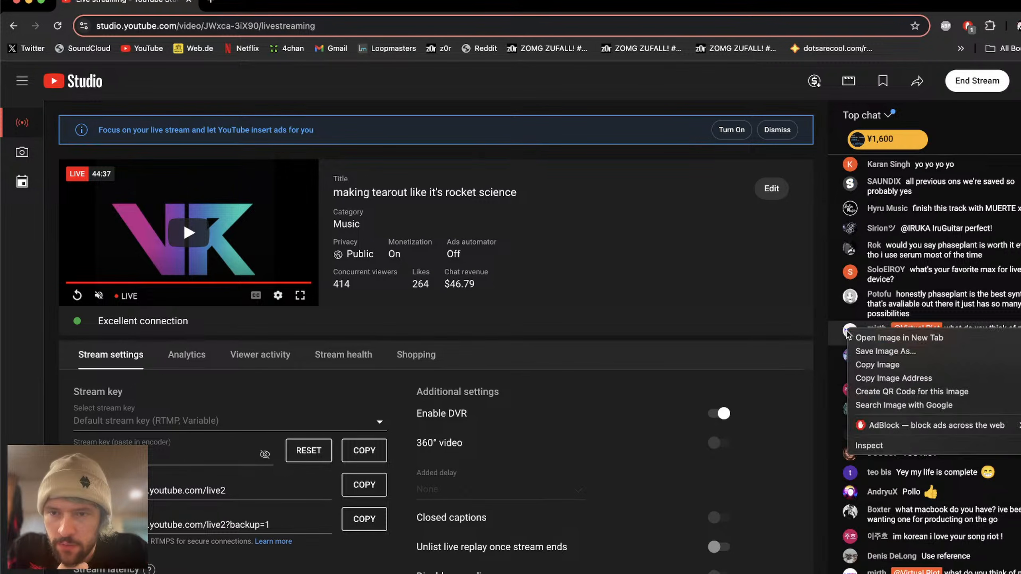
click(868, 339)
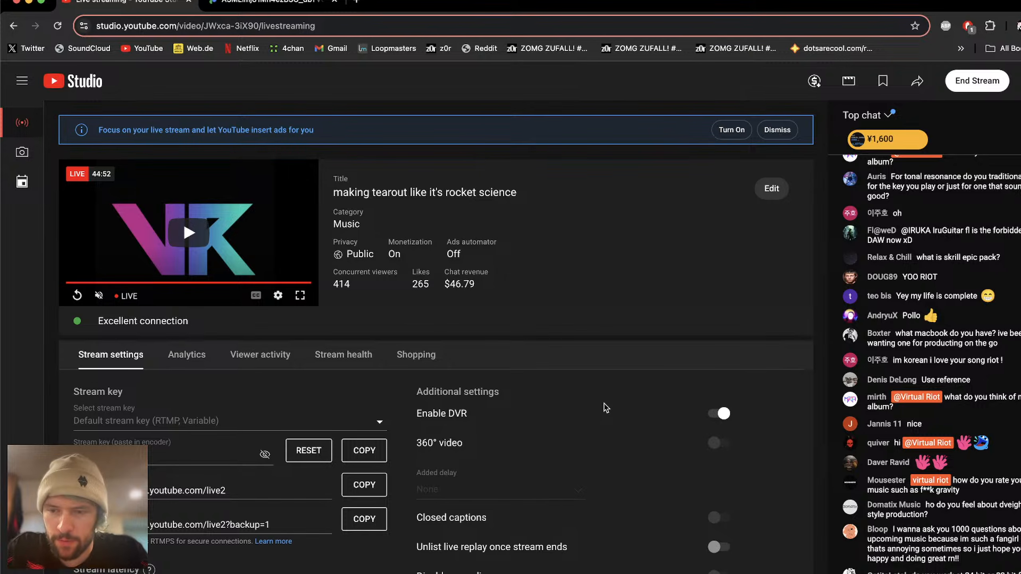
Step: Switch back to Ableton Live, close the Phase Plant window and fold the Samples group
key(super+Tab)
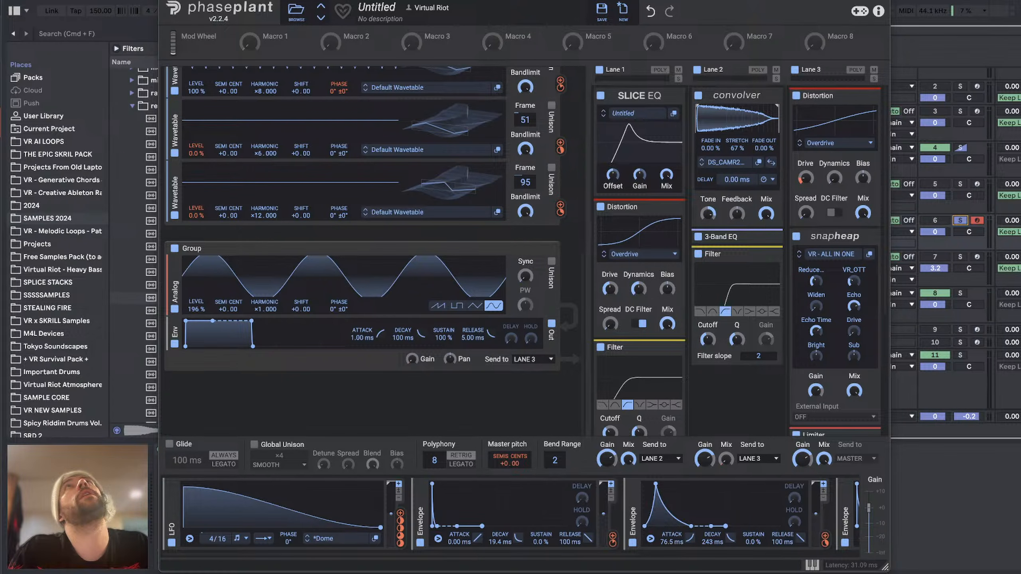
click(165, 1)
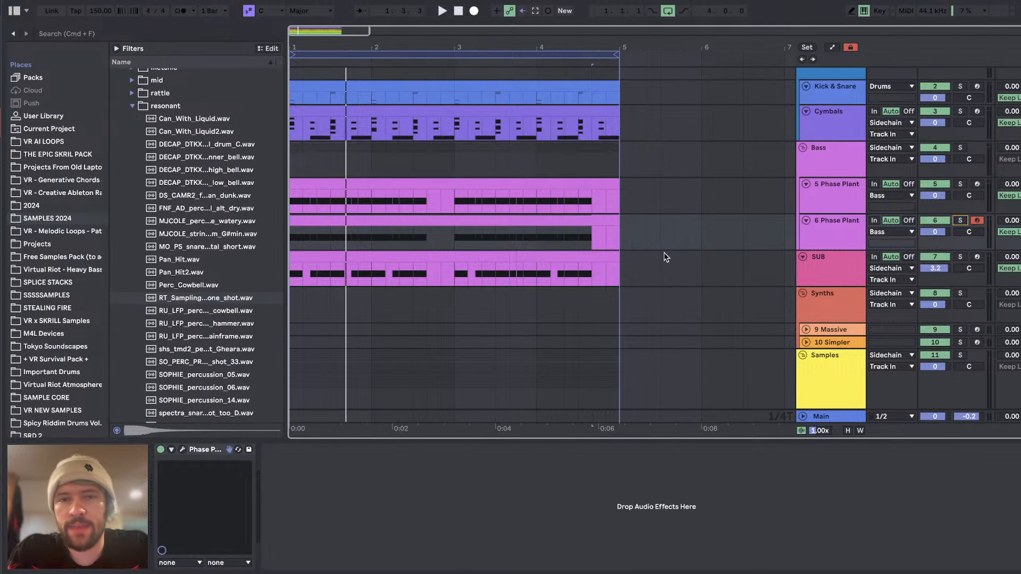
scroll(664, 256, down, 5)
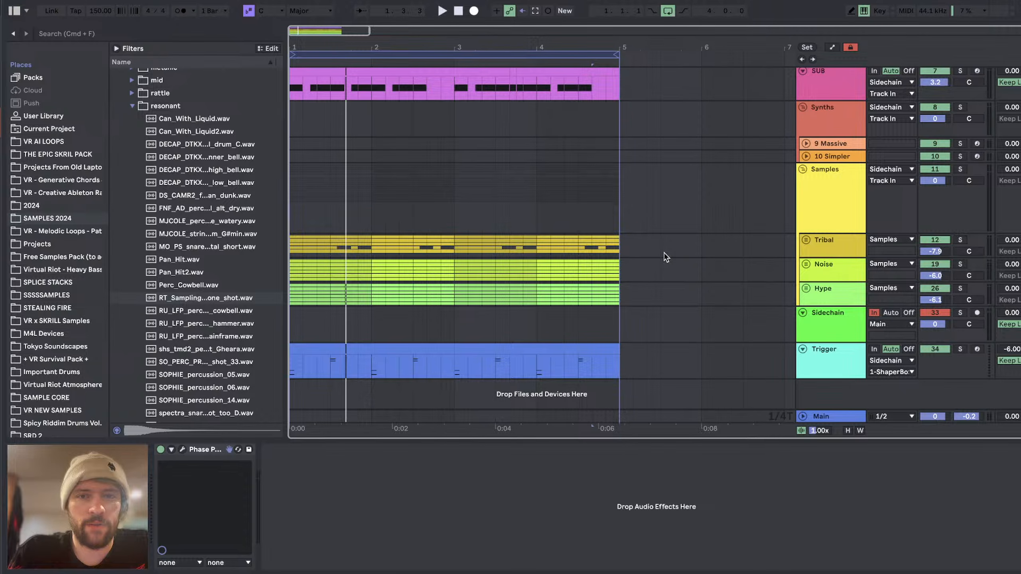
click(689, 164)
key(u)
scroll(689, 164, up, 6)
scroll(689, 164, down, 1)
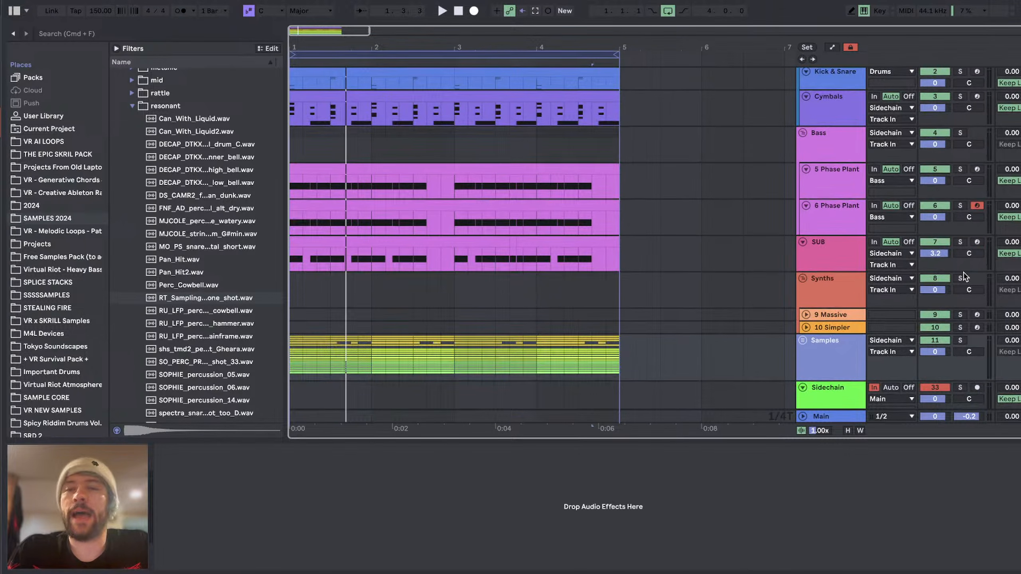
Step: Set the SUB track's volume to 3.0 dB
click(825, 256)
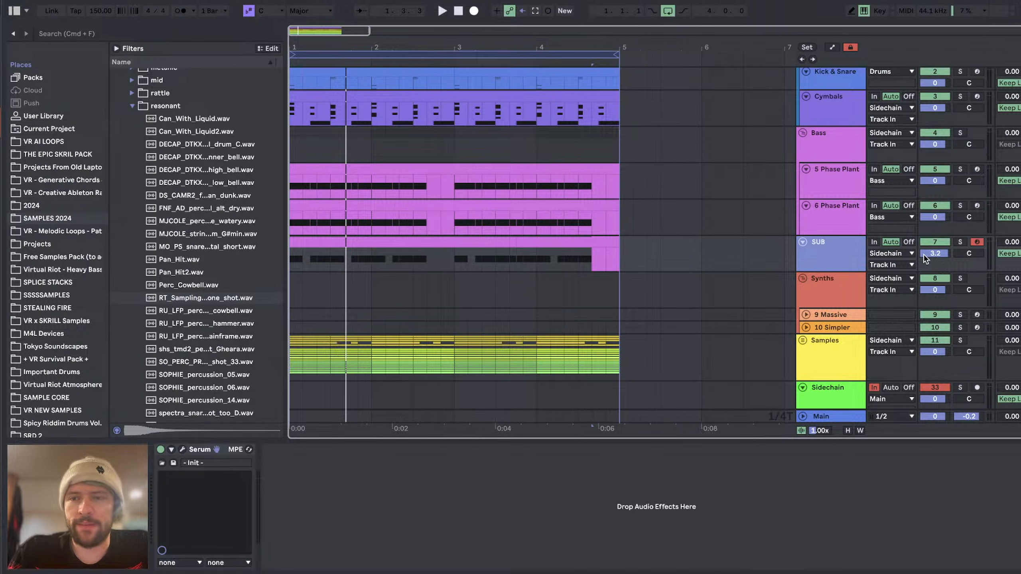
double_click(926, 255)
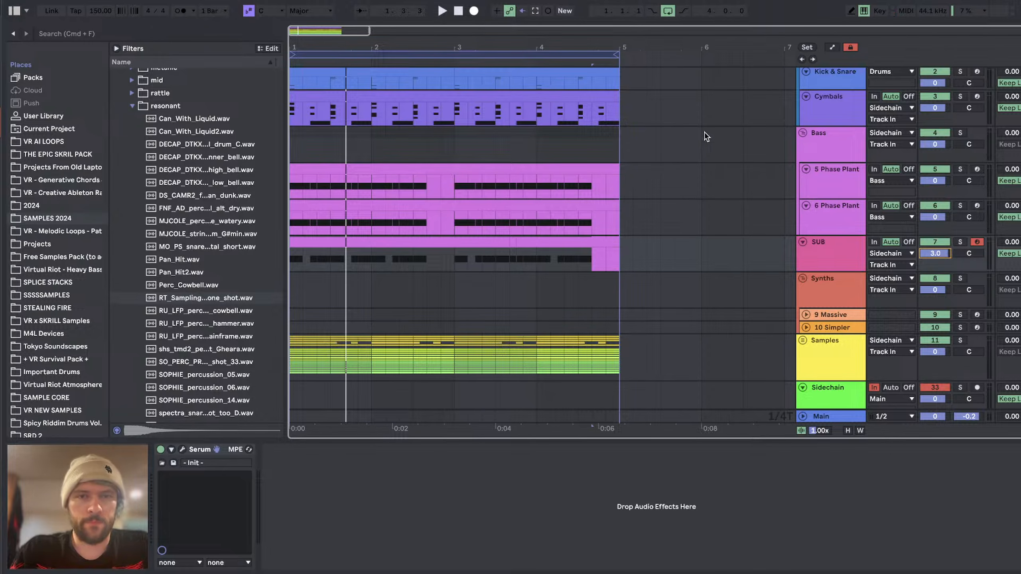
Step: Audition the two Phase Plant bass tracks by soloing them in turn during playback, ending with track 5 unsoloed
click(848, 192)
click(960, 169)
click(395, 169)
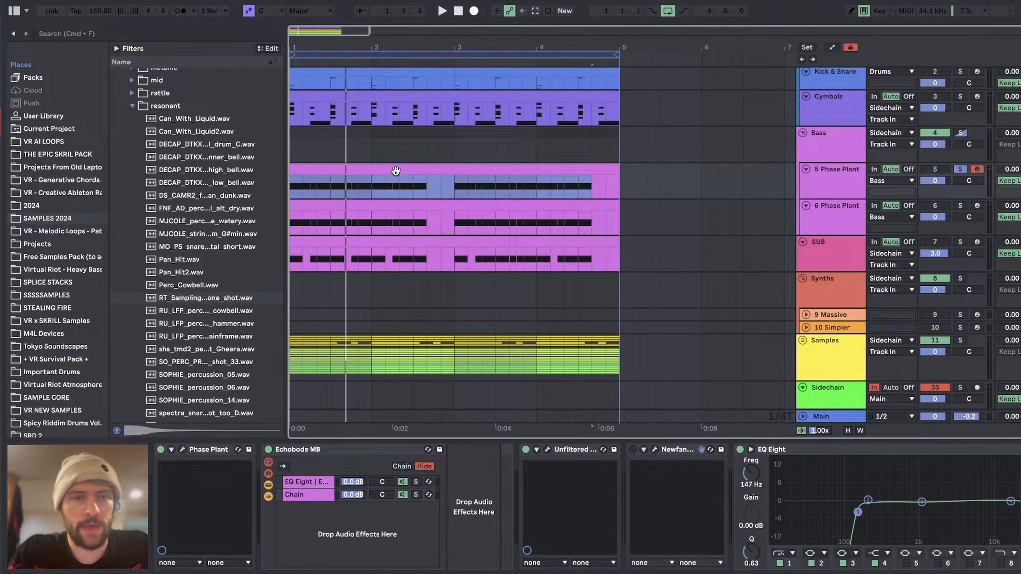
click(962, 207)
key(space)
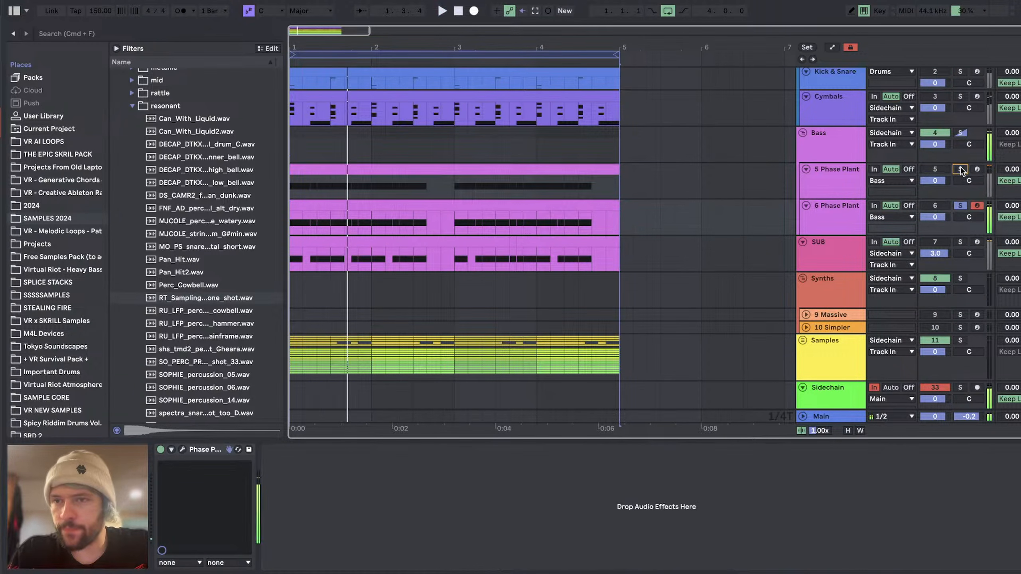
click(961, 170)
key(space)
key(space)
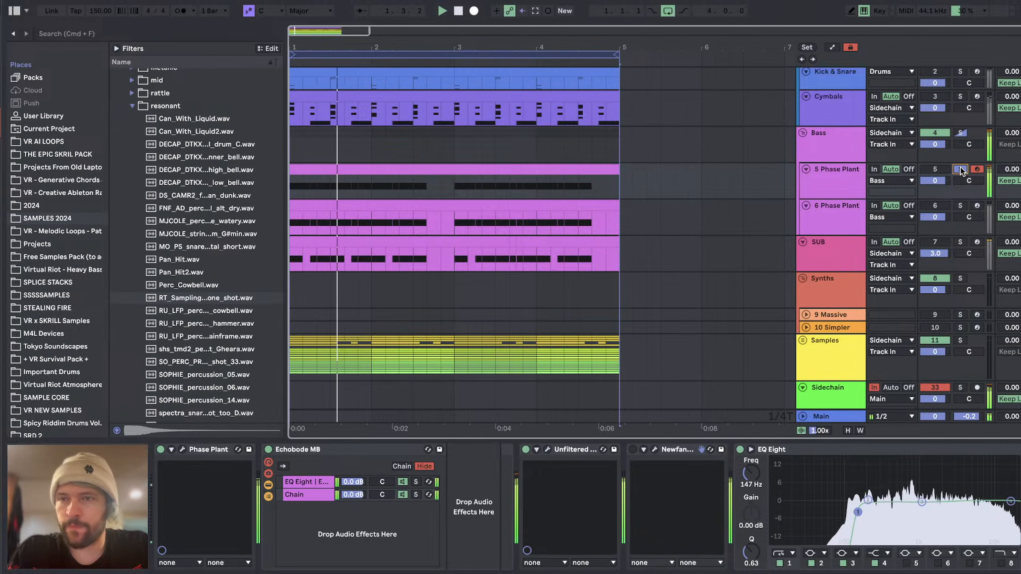
click(961, 170)
Step: Solo the 6 Phase Plant track and add an EQ Eight after its Phase Plant instrument
click(891, 217)
click(844, 222)
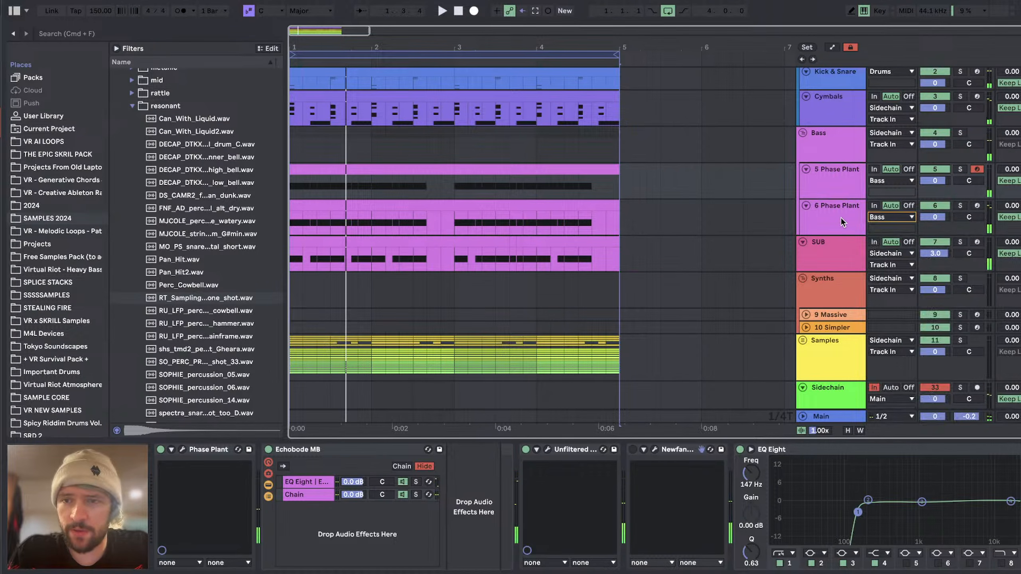
click(960, 206)
scroll(109, 181, up, 5)
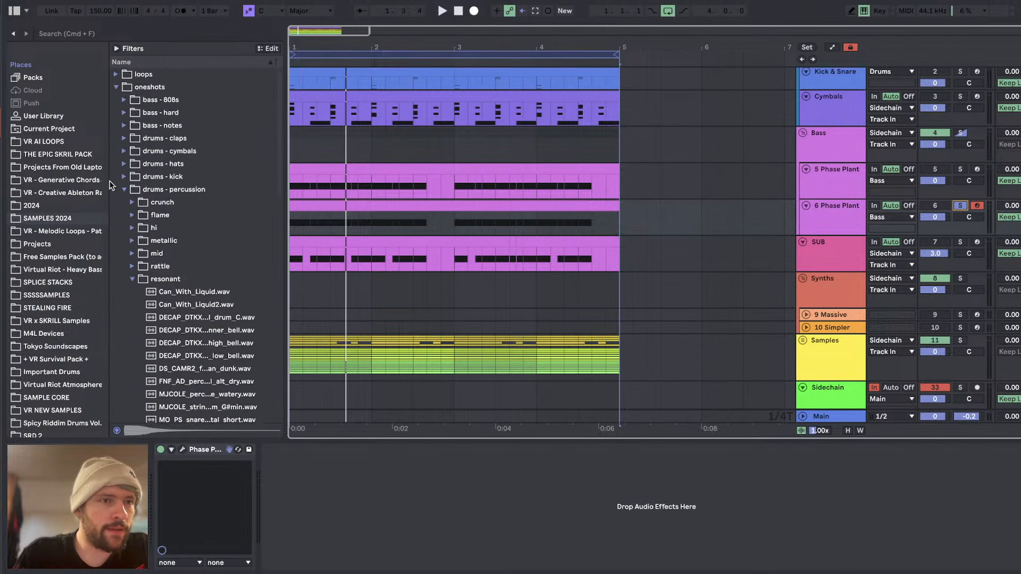
scroll(91, 182, up, 8)
click(52, 227)
scroll(137, 253, up, 15)
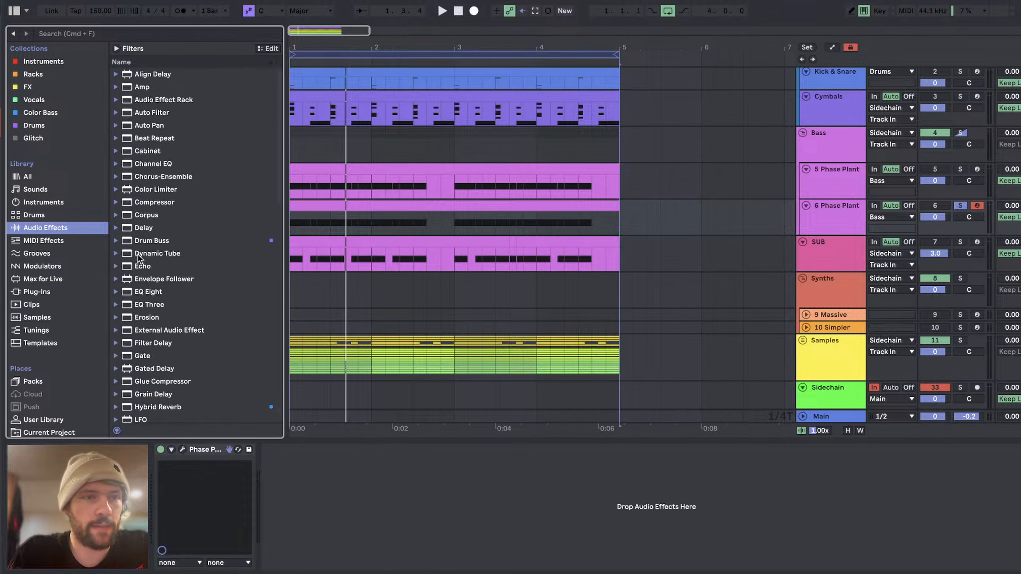
drag(148, 291, 397, 509)
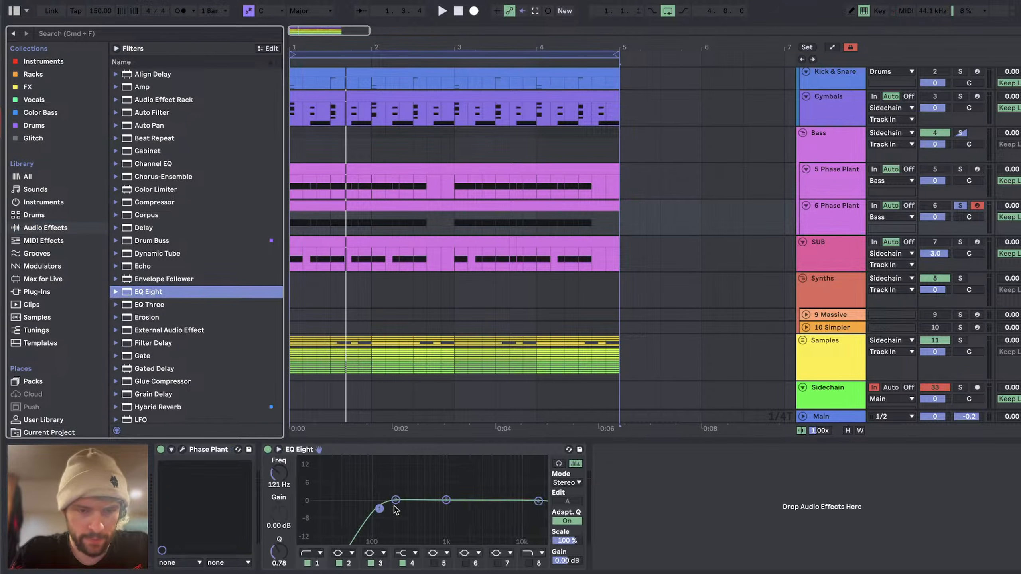
Step: Change band 1 of track 6's EQ Eight to the steeper low cut and set its frequency to about 186 Hz while auditioning
click(313, 554)
click(317, 552)
click(312, 563)
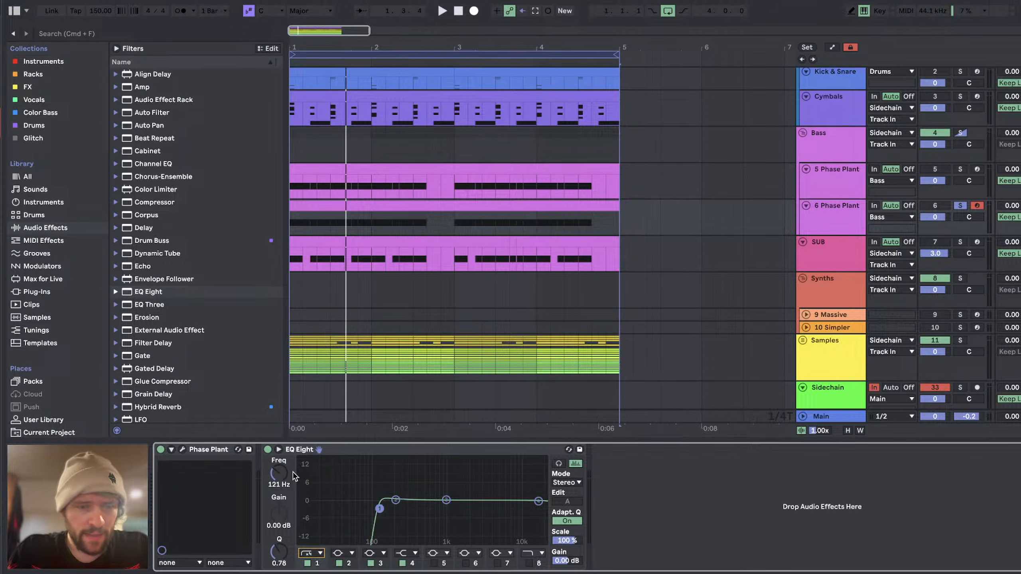
drag(279, 476, 353, 510)
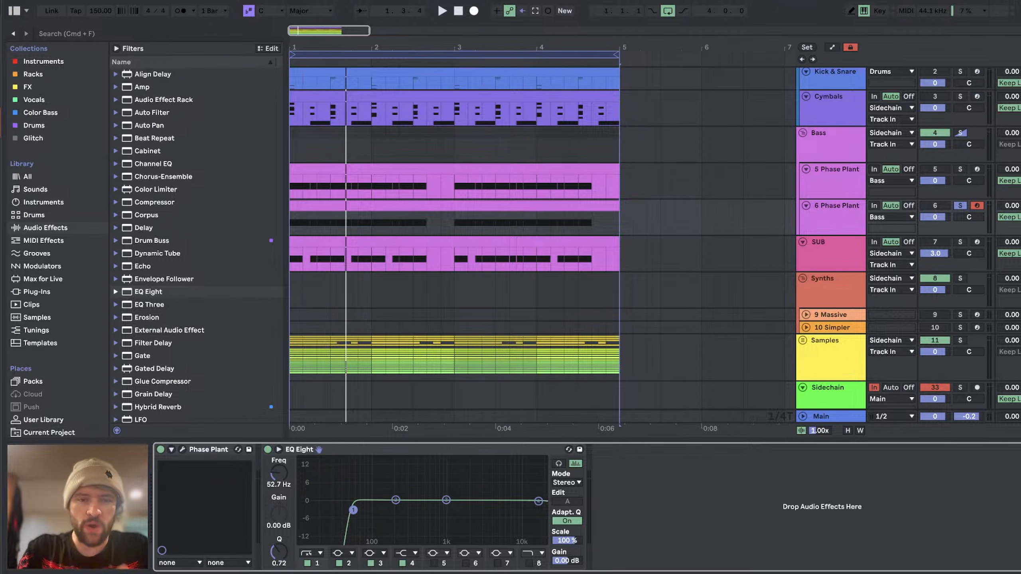
mouse_move(353, 510)
mouse_down()
mouse_move(374, 510)
mouse_move(362, 510)
mouse_up()
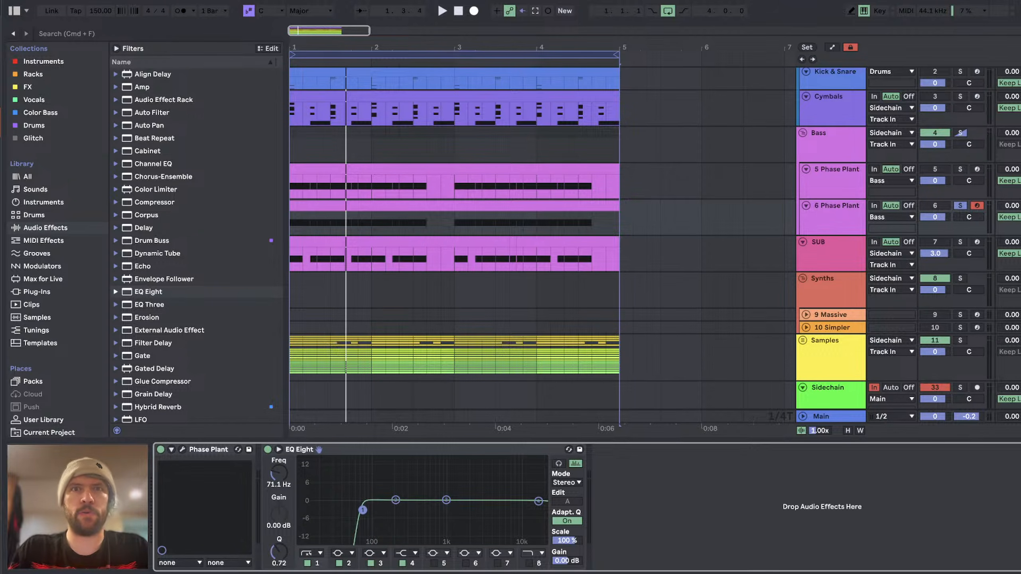
key(space)
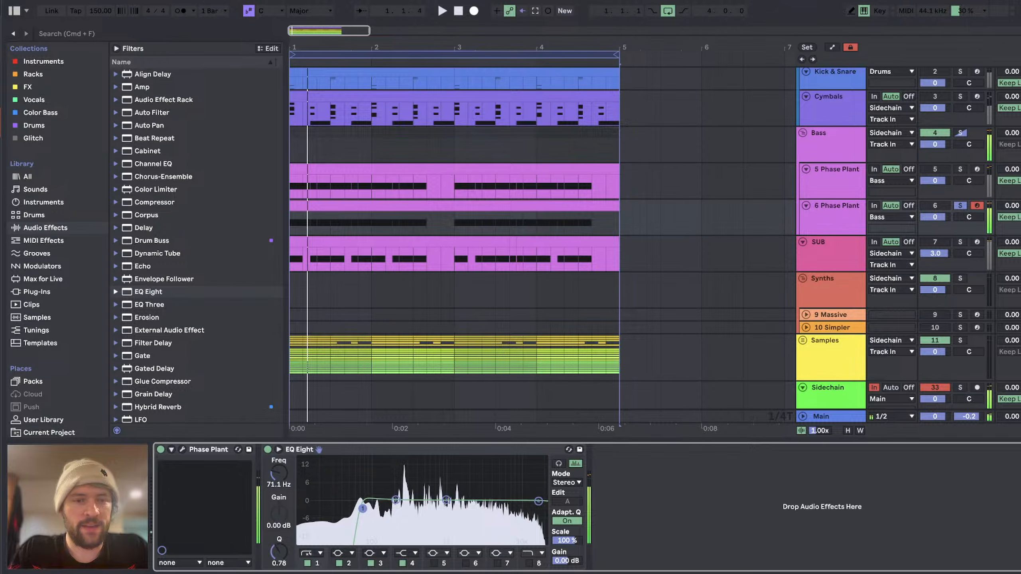
drag(363, 510, 393, 511)
key(space)
key(space)
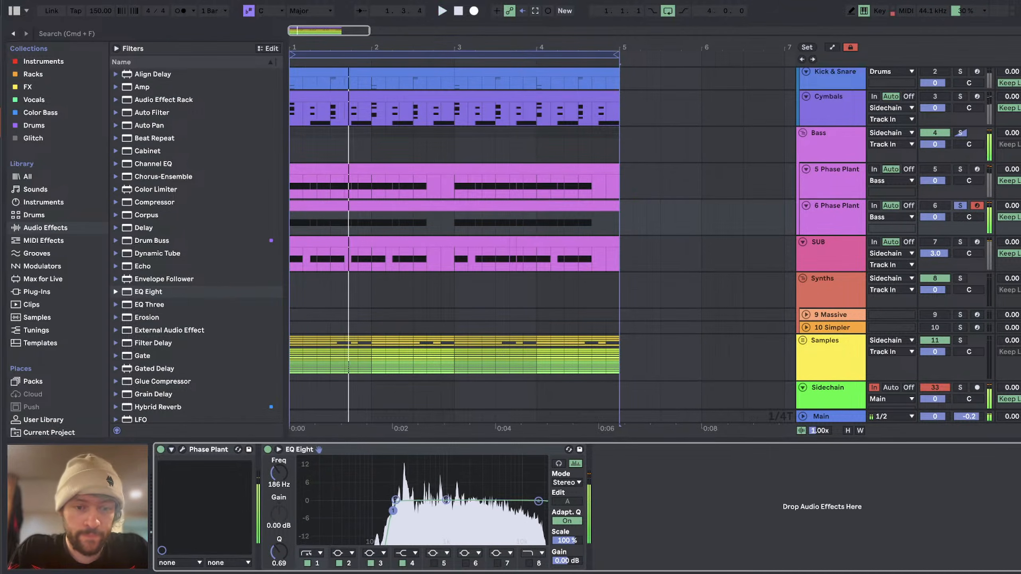
Step: Open track 6's Phase Plant, assign the LFO to the Widen control of Lane 3's Snap Heap at +100 %, and adjust Widen's base amount
click(184, 450)
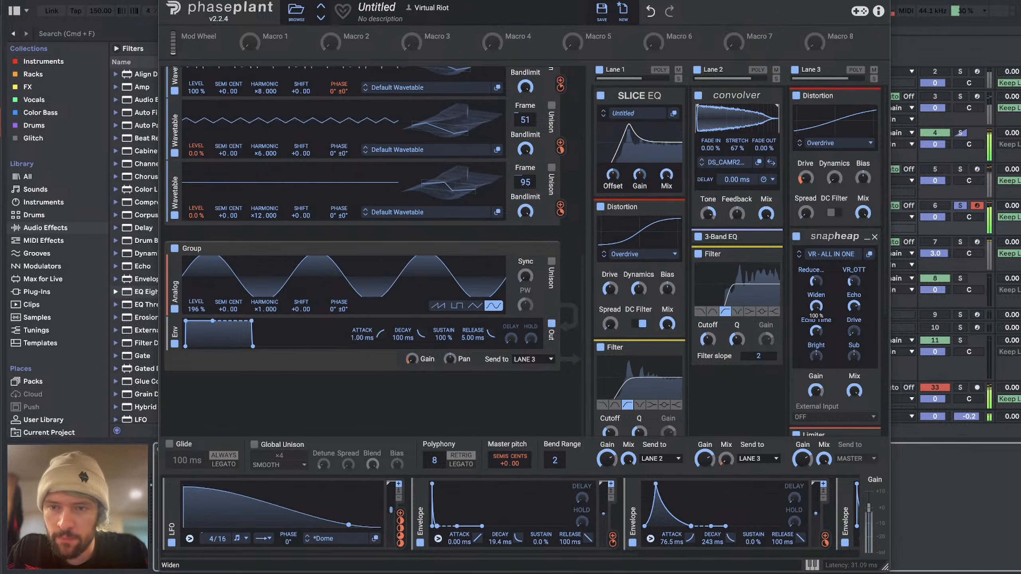
drag(816, 307, 816, 342)
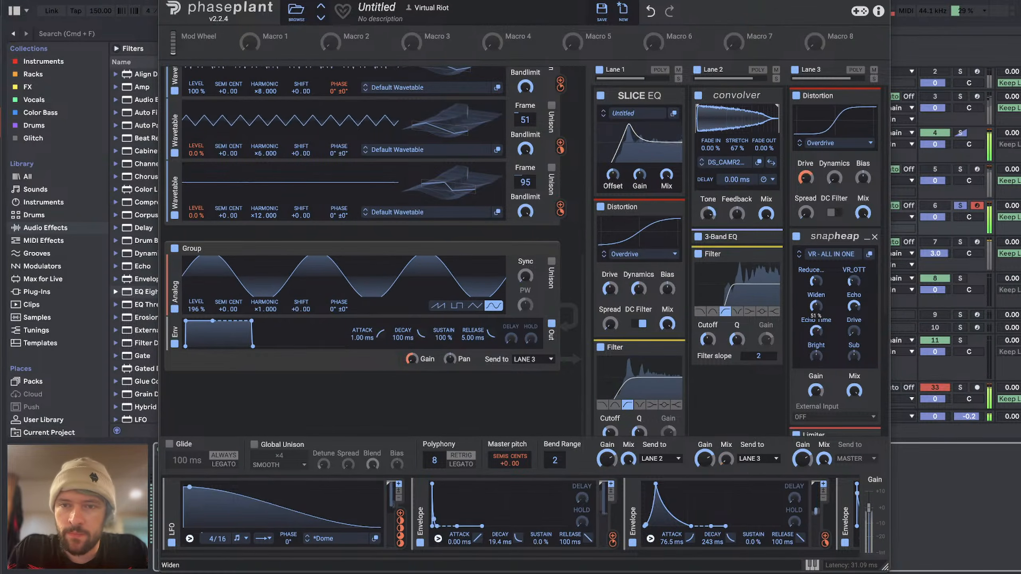
scroll(768, 493, right, 5)
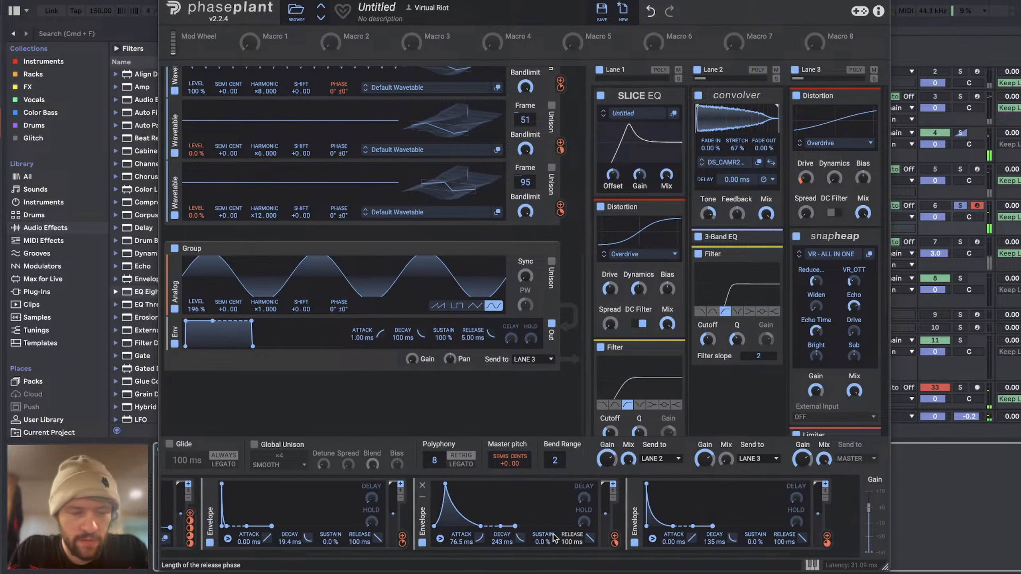
scroll(555, 538, left, 5)
click(400, 514)
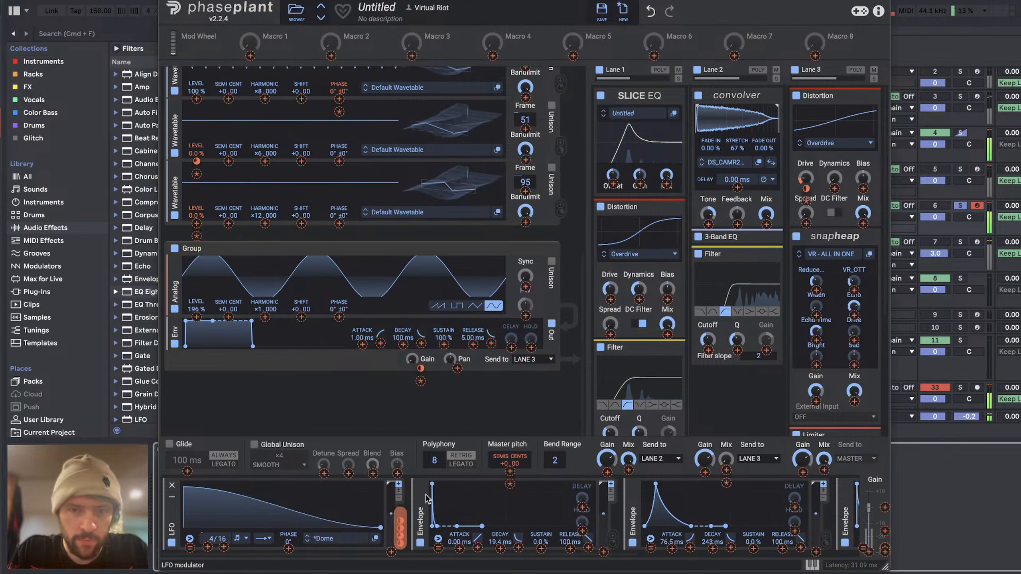
click(816, 316)
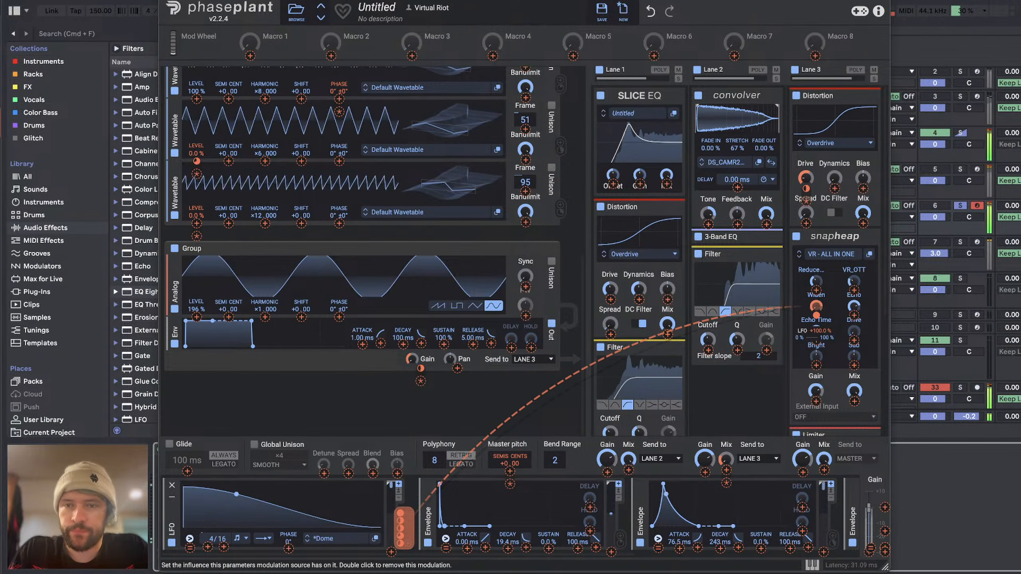
drag(817, 307, 817, 267)
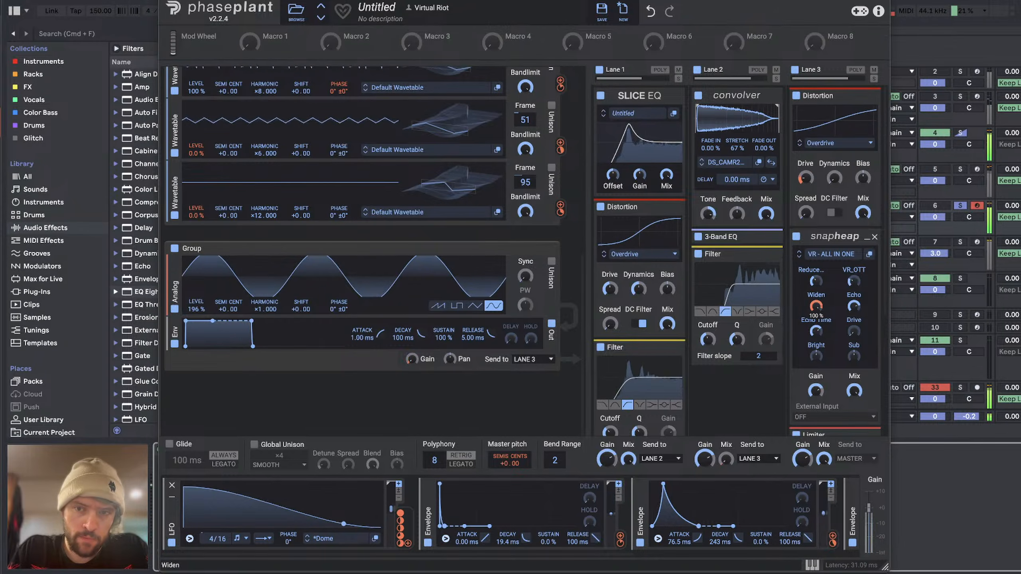
mouse_move(816, 306)
mouse_down()
mouse_move(817, 346)
mouse_move(817, 298)
mouse_up()
mouse_move(817, 318)
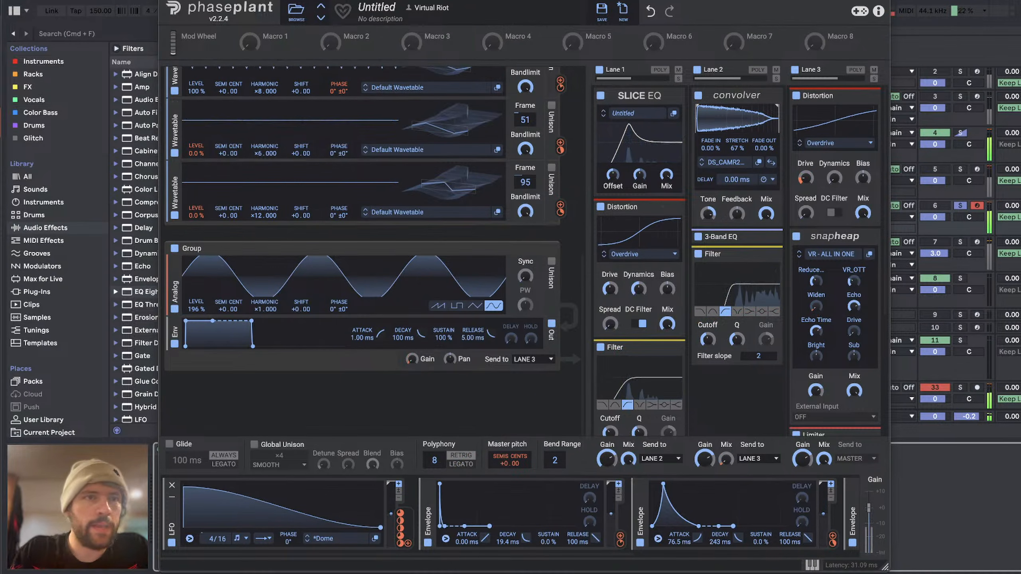
Step: Close the Phase Plant window and dip band 3 of track 6's EQ Eight to about -4.8 dB near 3 kHz during playback
key(space)
click(164, 2)
key(space)
key(space)
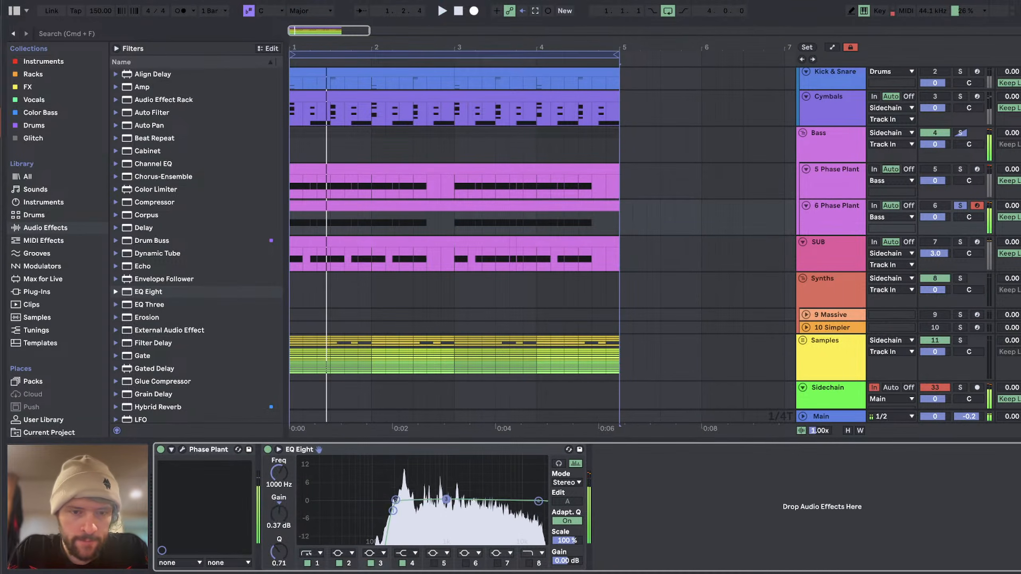
drag(446, 499, 487, 508)
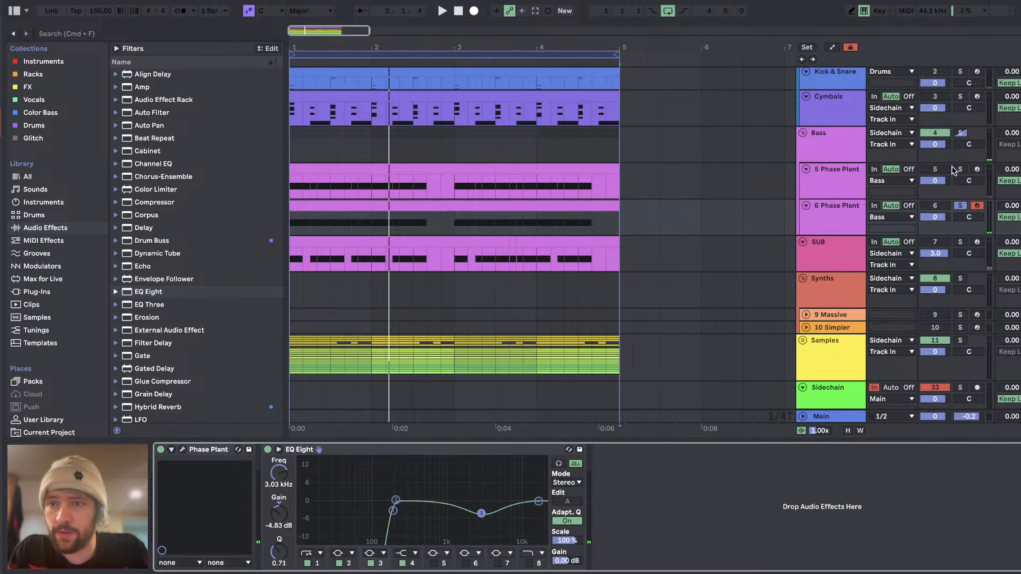
Step: Solo the 5 Phase Plant track and set band 3 of its EQ Eight to 825 Hz at 0.12 dB while listening
click(961, 170)
key(space)
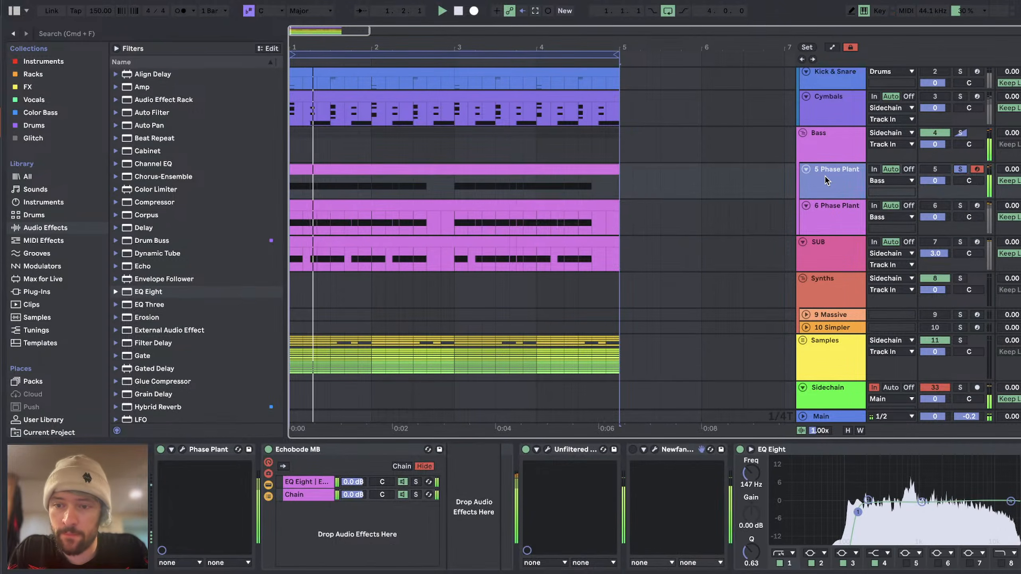
key(space)
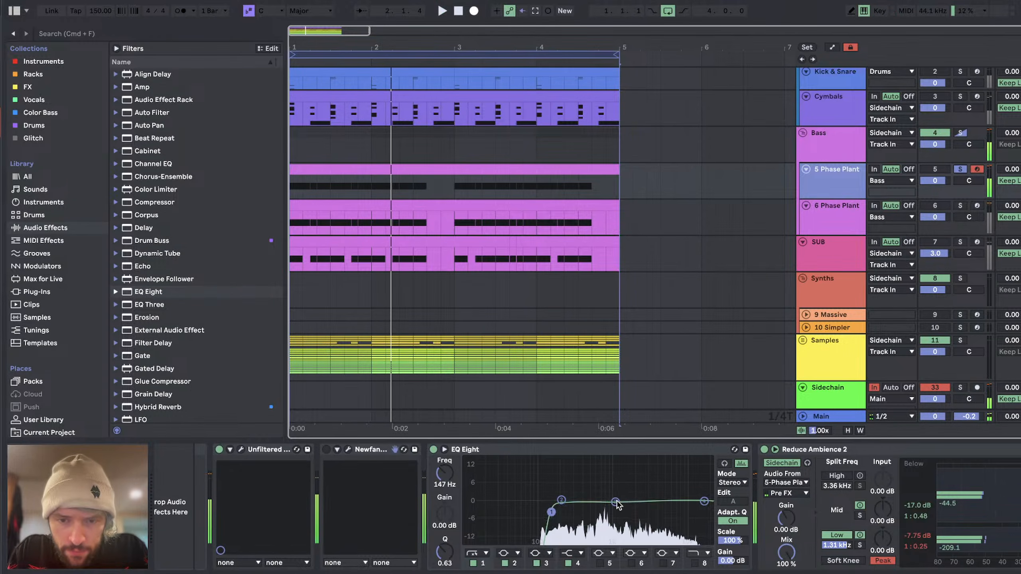
key(space)
mouse_move(616, 503)
mouse_down()
mouse_move(609, 466)
mouse_move(609, 510)
mouse_move(606, 500)
mouse_up()
key(space)
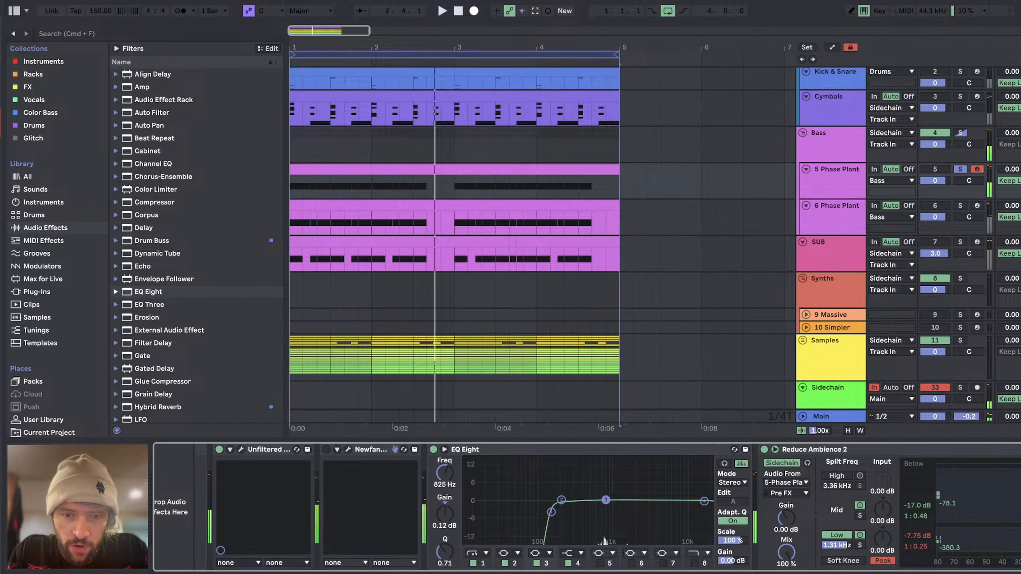
Step: Return to the 6 Phase Plant track and solo it
click(849, 216)
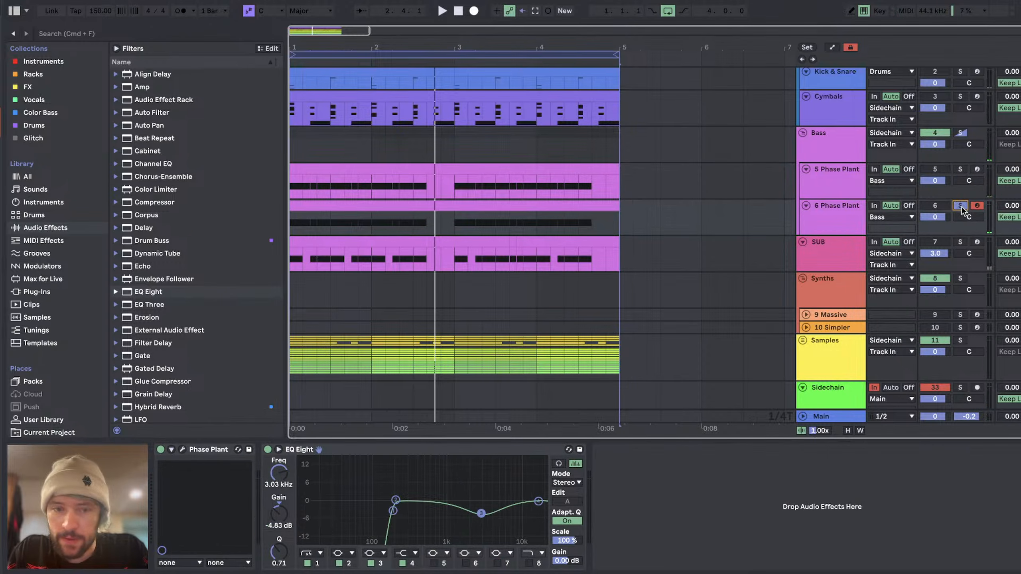
Step: Set band 3 of track 6's EQ Eight to about 808 Hz at -3.81 dB with Q 2.11 during playback
key(space)
drag(482, 514, 440, 510)
drag(277, 550, 277, 573)
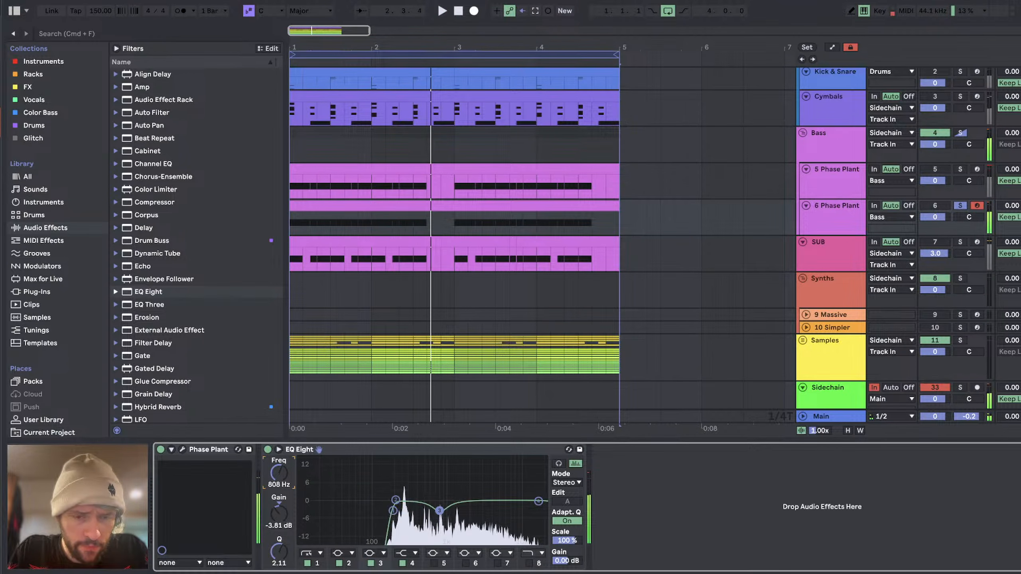
Step: Fine-tune band 3's frequency and raise band 4 of track 6's EQ Eight to 2.11 dB at 1.78 kHz
key(space)
drag(278, 473, 278, 471)
drag(538, 501, 474, 499)
key(space)
Step: Unsolo the 6 Phase Plant track and listen to the full mix with 5 Phase Plant selected
click(977, 169)
click(960, 207)
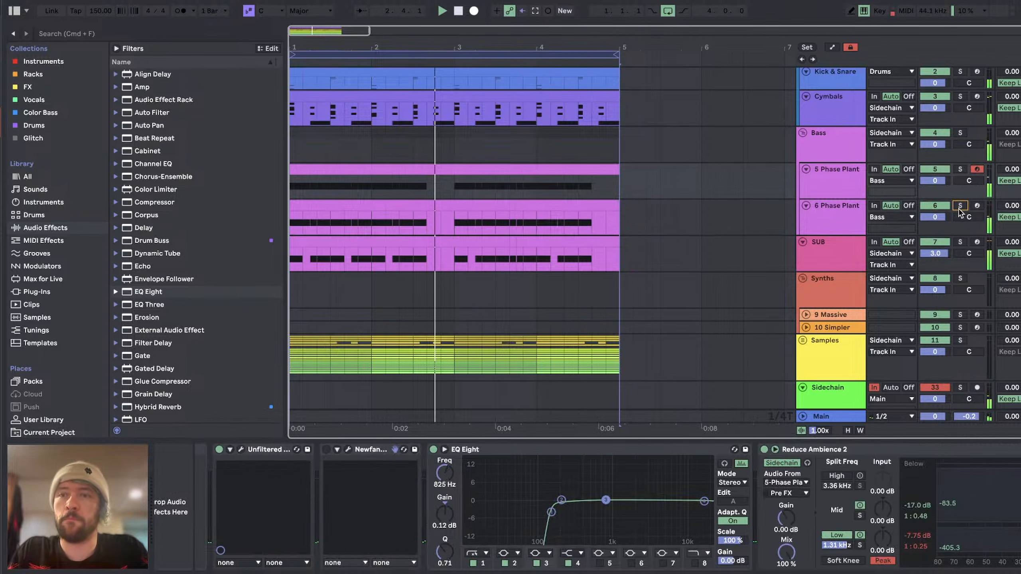
key(space)
click(832, 221)
click(850, 190)
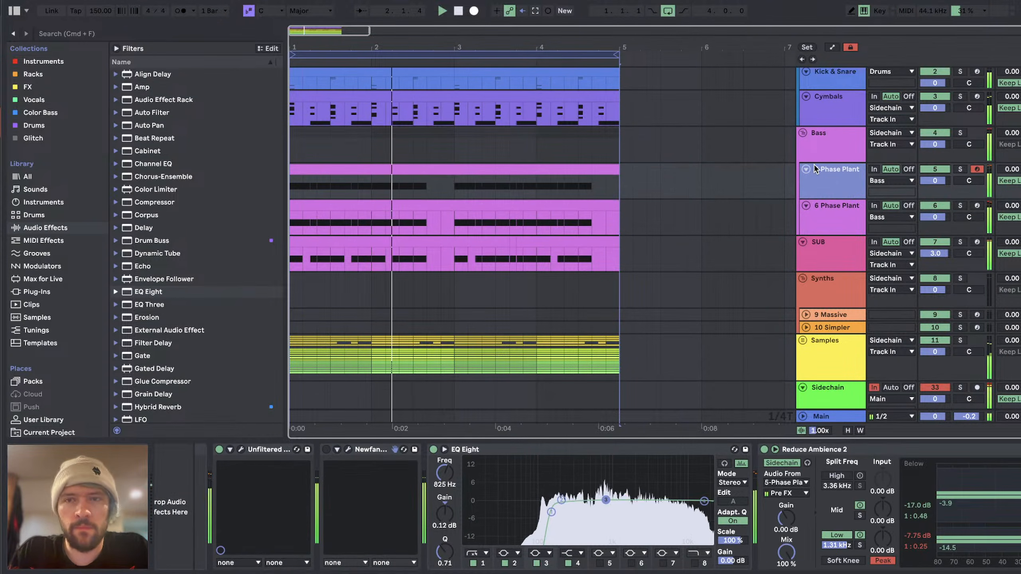
scroll(880, 261, up, 3)
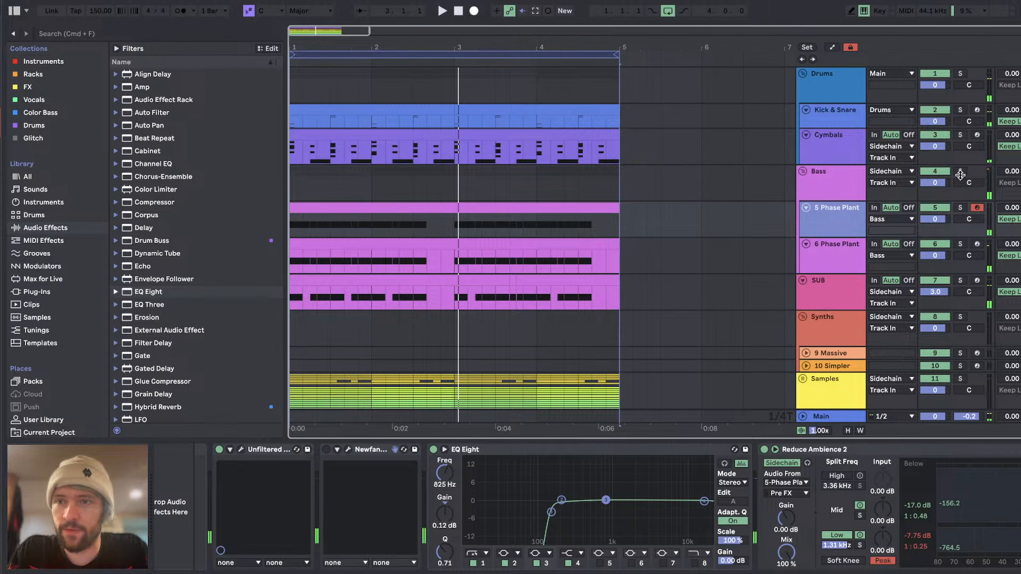
Step: Solo the Bass group and the SUB track, listen to them together, and select the 6 Phase Plant track
click(960, 172)
click(837, 245)
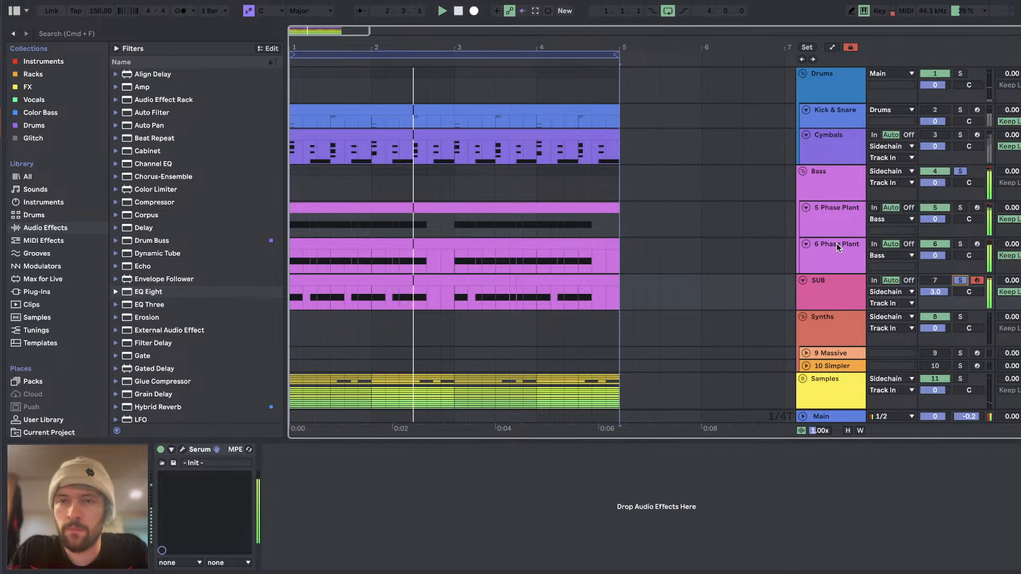
click(839, 250)
click(818, 288)
key(space)
click(834, 257)
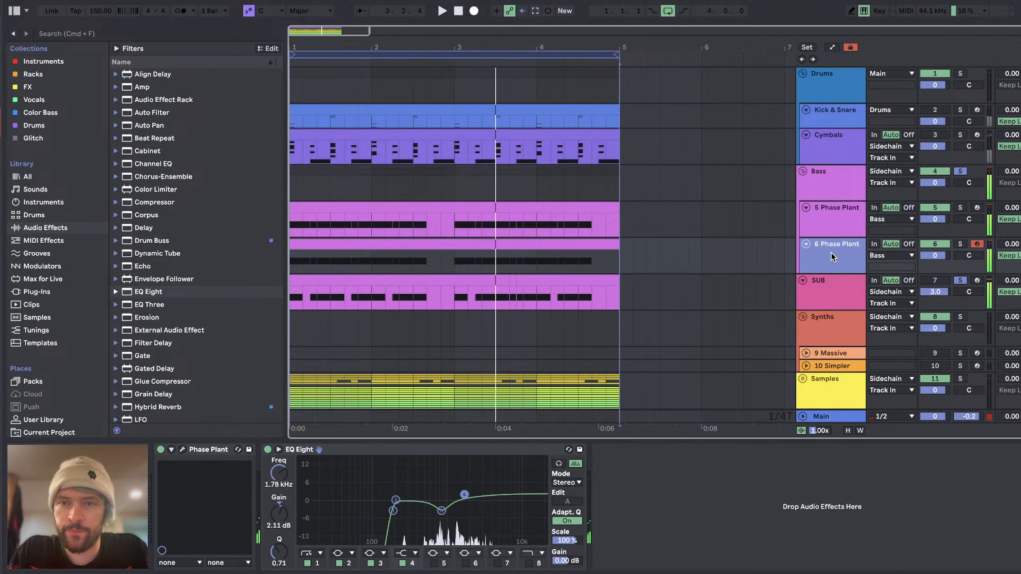
Step: Open track 6's Phase Plant, reset Snap Heap's Echo, and set Lane 3's Distortion Drive to about +1.19 dB during playback
click(184, 450)
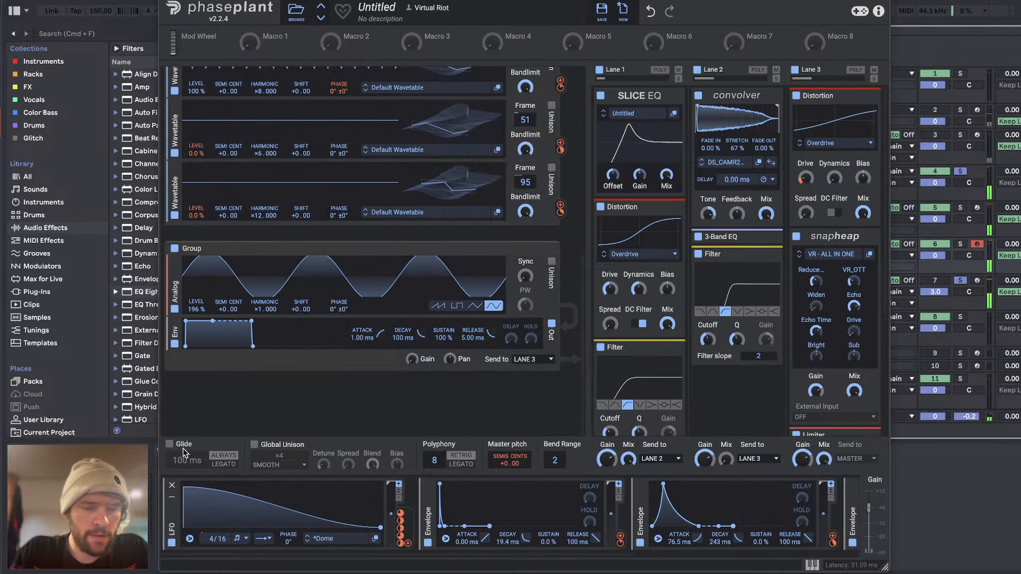
double_click(853, 307)
key(space)
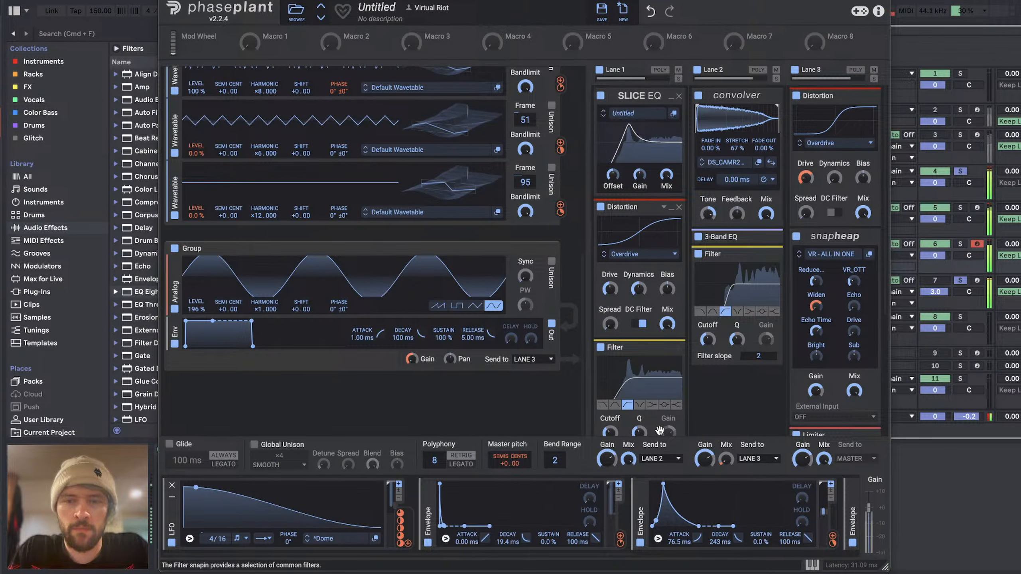
drag(806, 178, 806, 181)
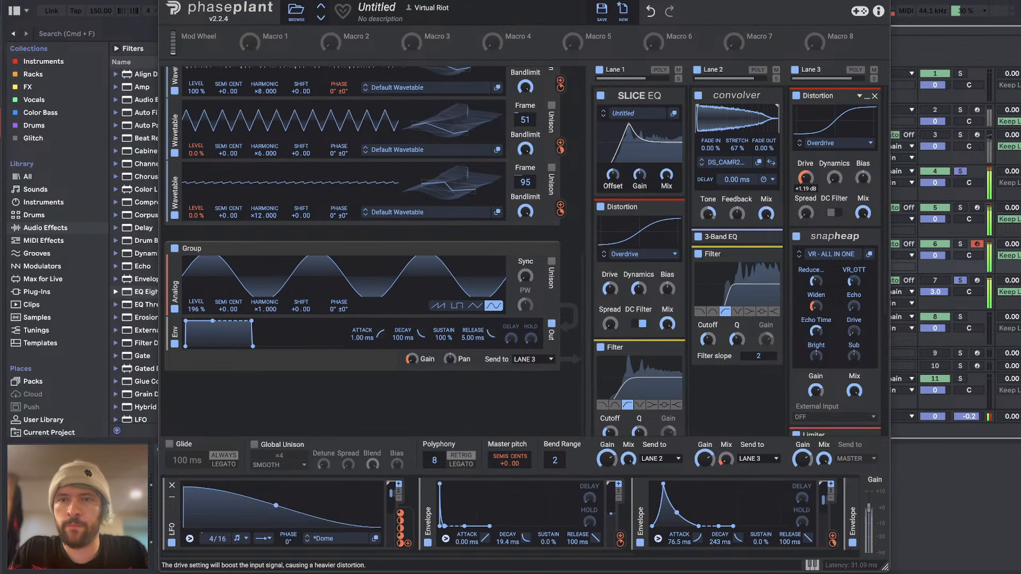
key(space)
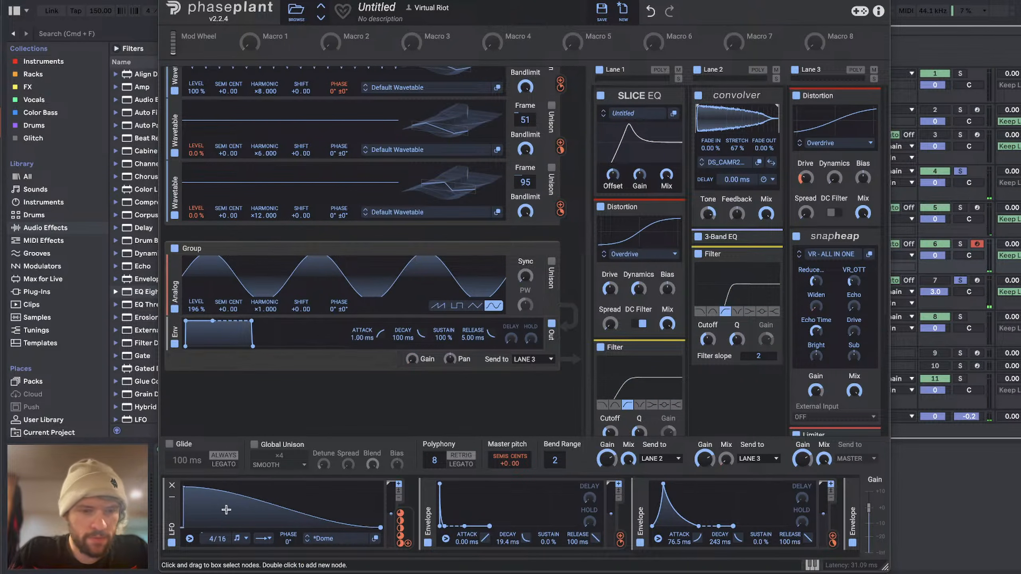
Step: Reshape the LFO with two new nodes so it holds at maximum, ramps down past the middle, and stays at zero; play it
double_click(236, 510)
drag(236, 510, 271, 465)
double_click(305, 508)
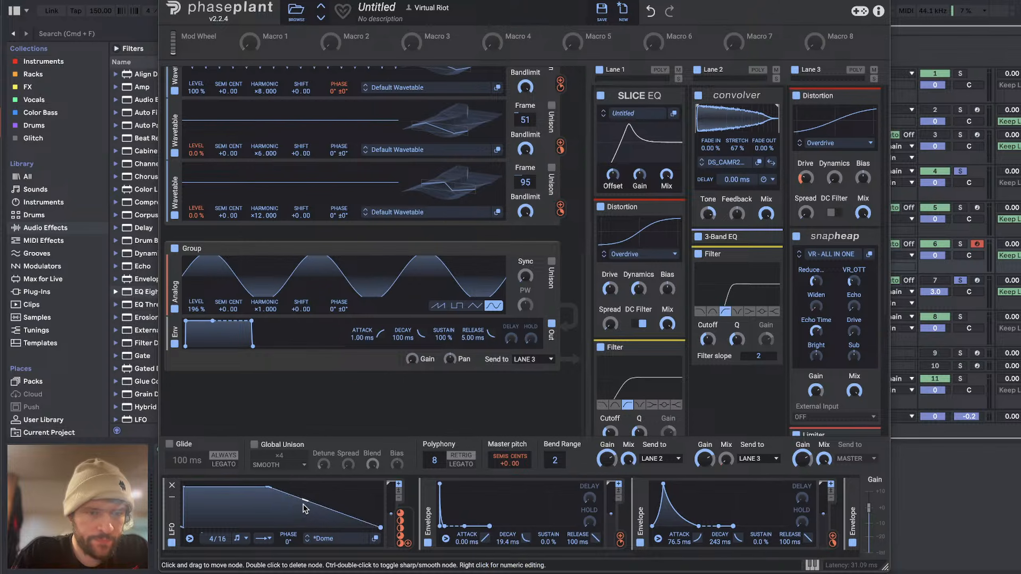
drag(305, 508, 304, 554)
key(space)
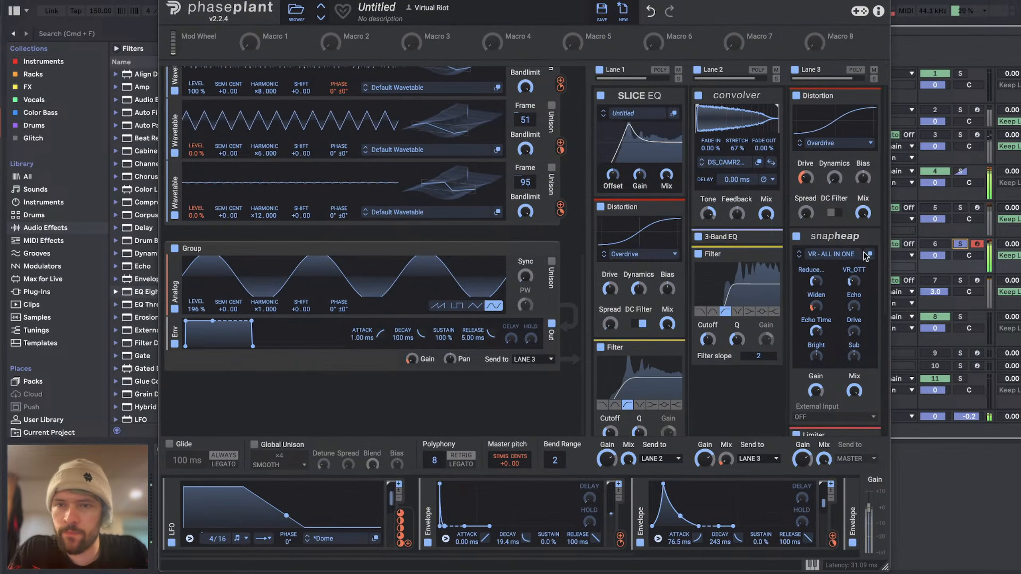
Step: Try modulating Lane 1's Slice EQ Offset with the LFO at -14.0 % from a base of +26.39 semis
drag(783, 2, 716, 2)
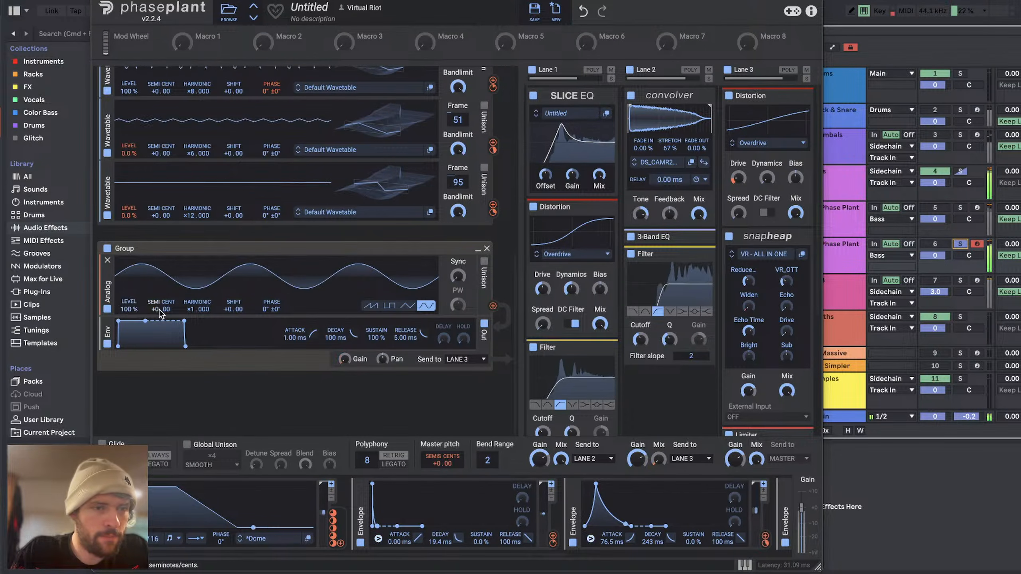
scroll(285, 309, down, 5)
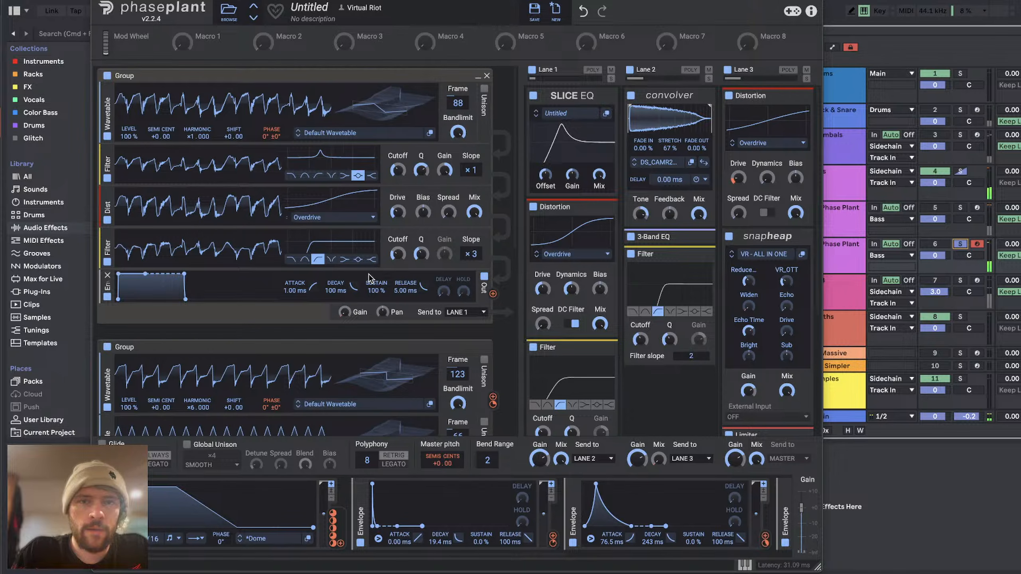
drag(336, 523, 546, 177)
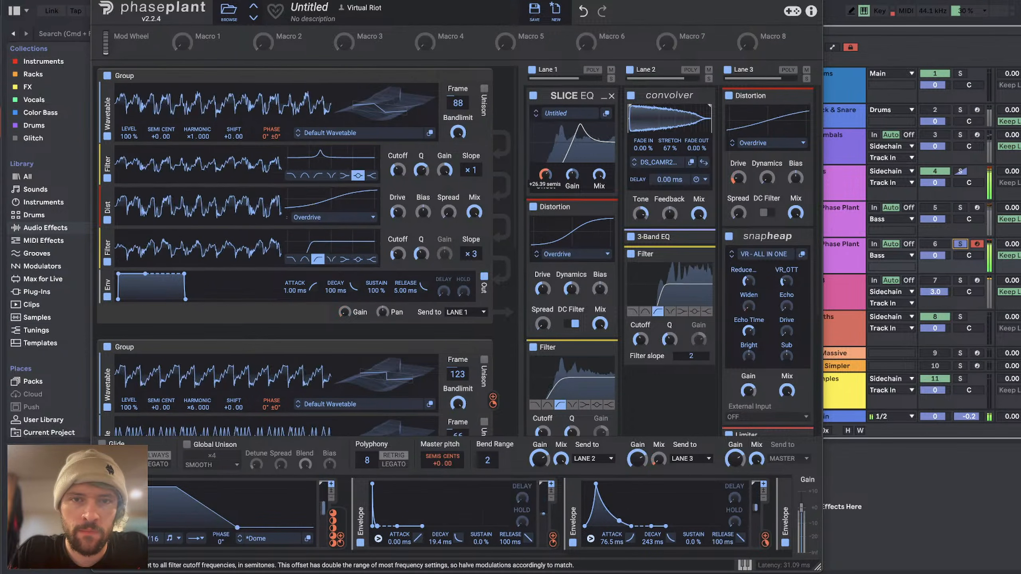
mouse_move(545, 184)
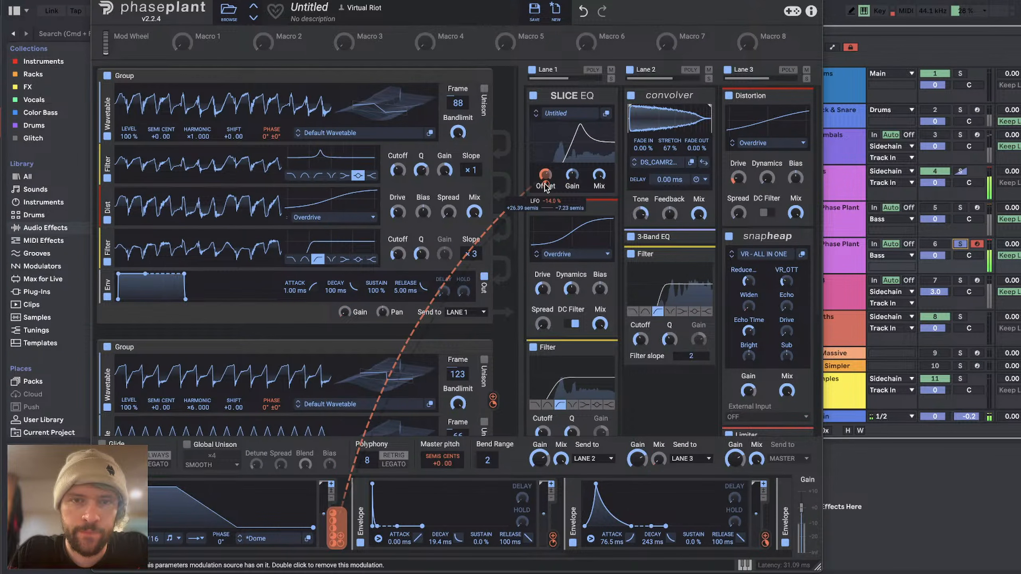
Step: Duplicate the last envelope, set 0 ms decay, 2.03 ms release and a short hold, and flip its output polarity
scroll(251, 249, down, 5)
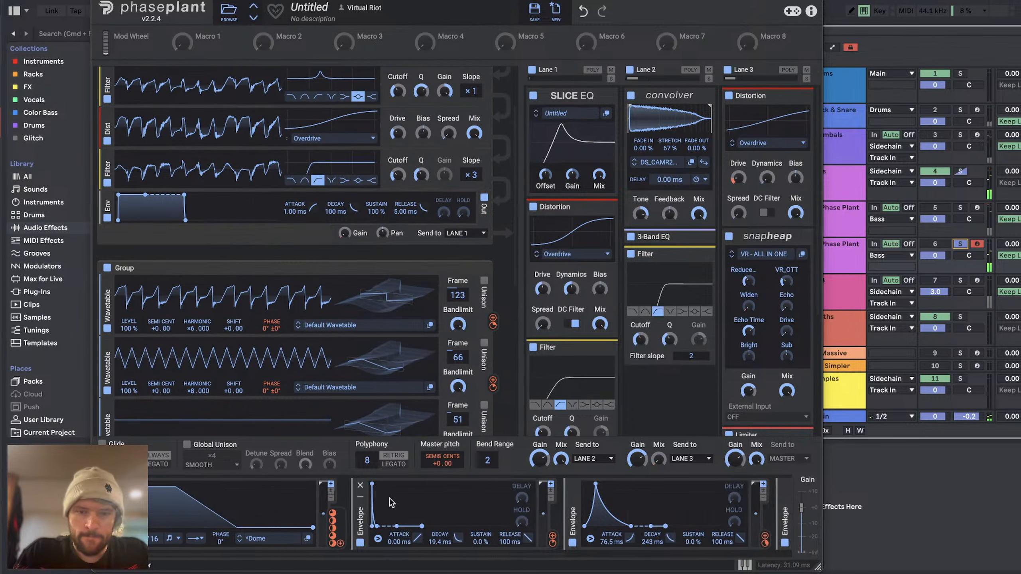
scroll(392, 503, right, 5)
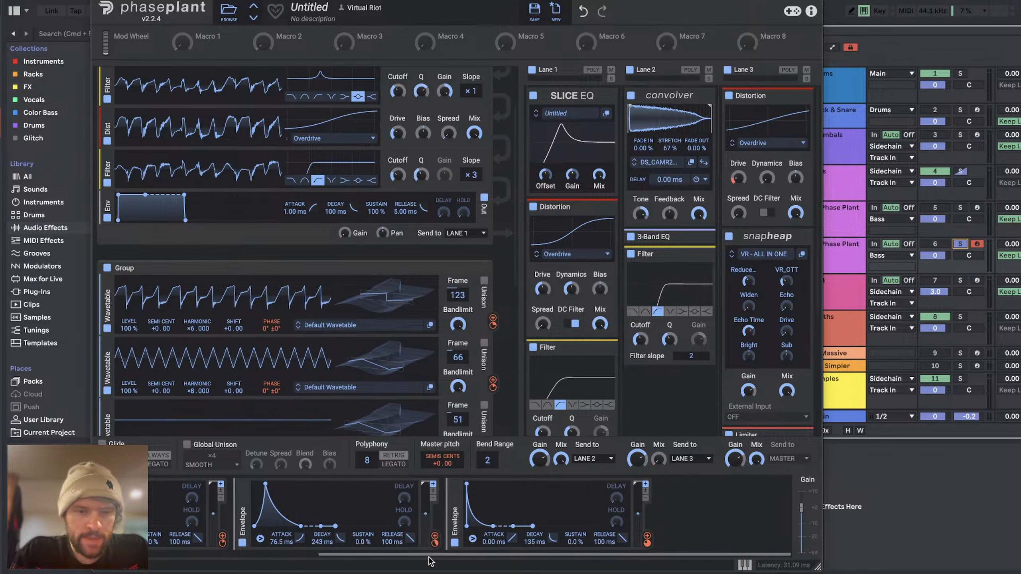
drag(453, 526, 669, 523)
scroll(668, 527, right, 3)
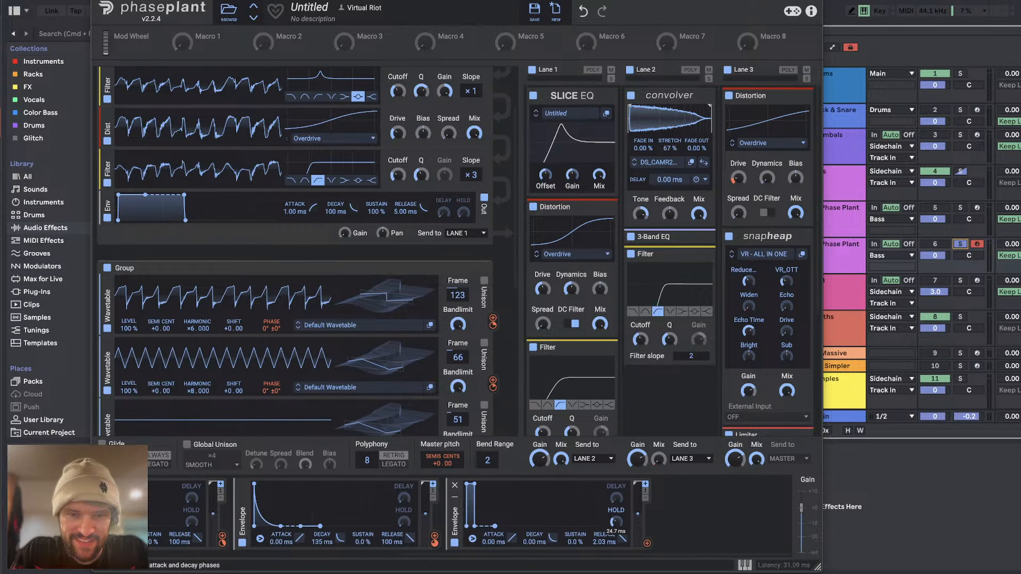
click(646, 498)
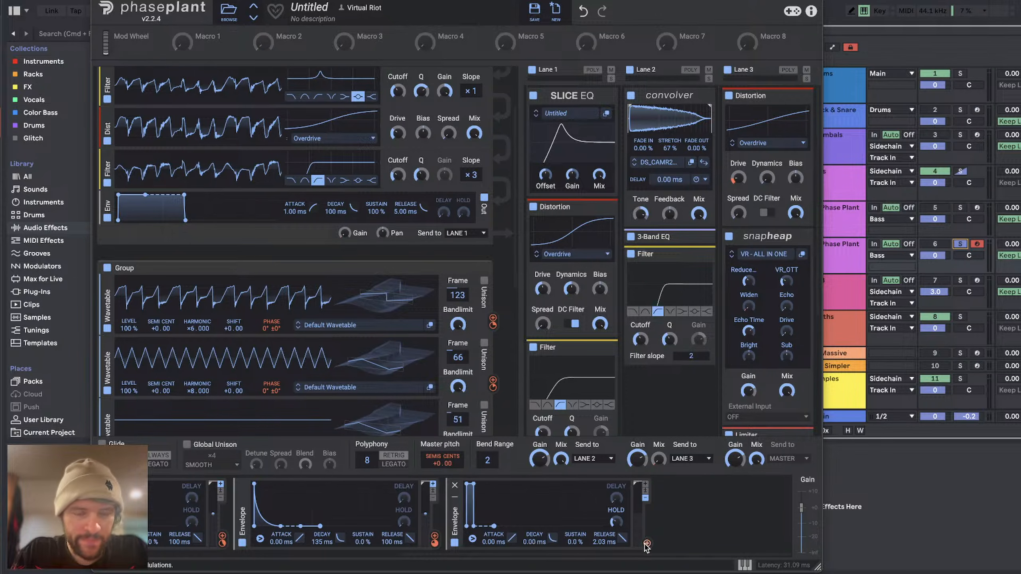
Step: Assign the new envelope to the Harmonic of the frame 123 wavetable at +11.467 and lengthen its Hold
click(647, 544)
scroll(247, 293, down, 3)
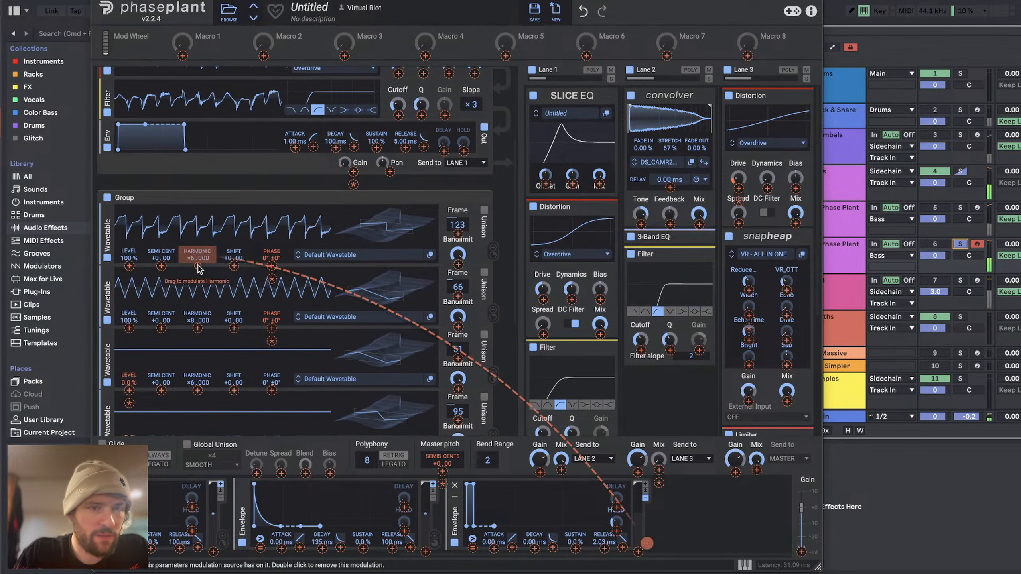
drag(198, 266, 198, 250)
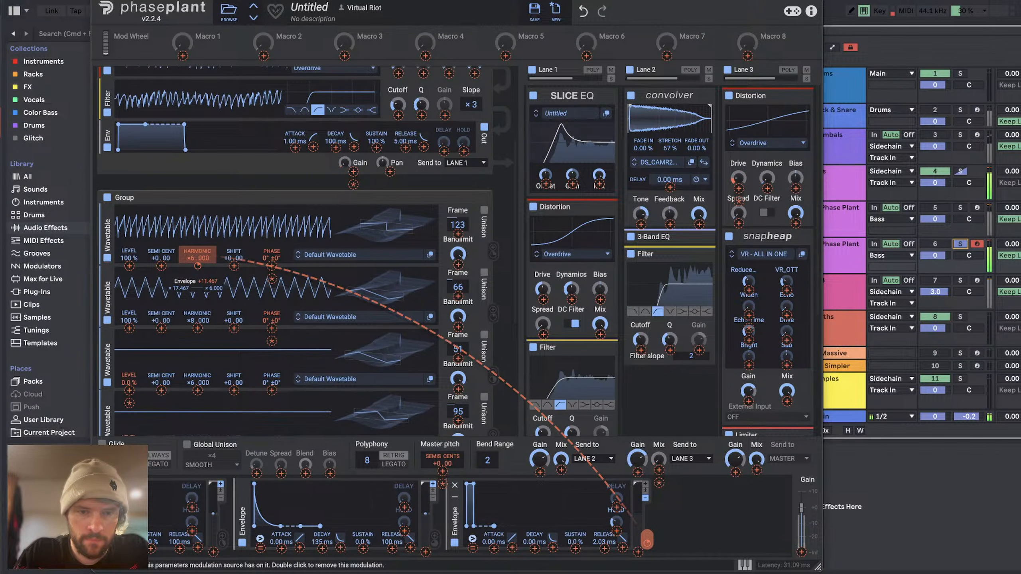
click(539, 539)
drag(614, 523, 615, 519)
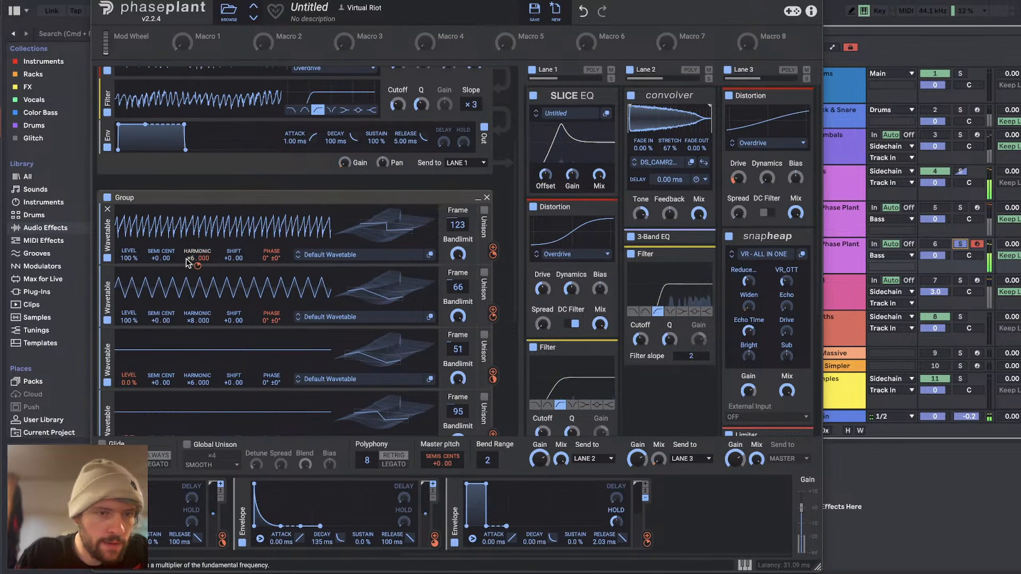
Step: Set the envelope's modulation of the frame 123 wavetable's Harmonic to +6.195 and readjust the envelope's Hold by ear
drag(647, 538, 198, 266)
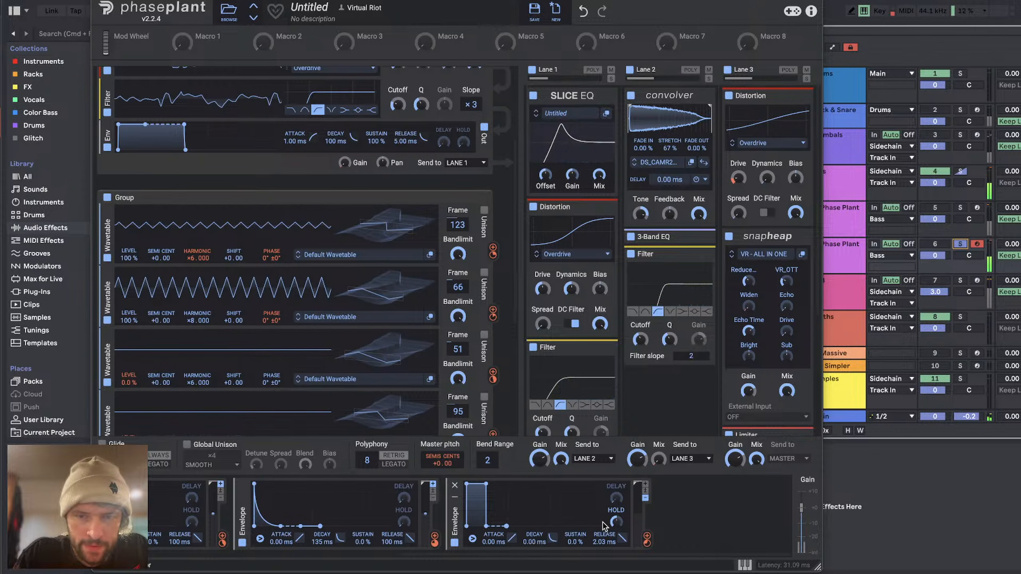
drag(615, 522, 615, 511)
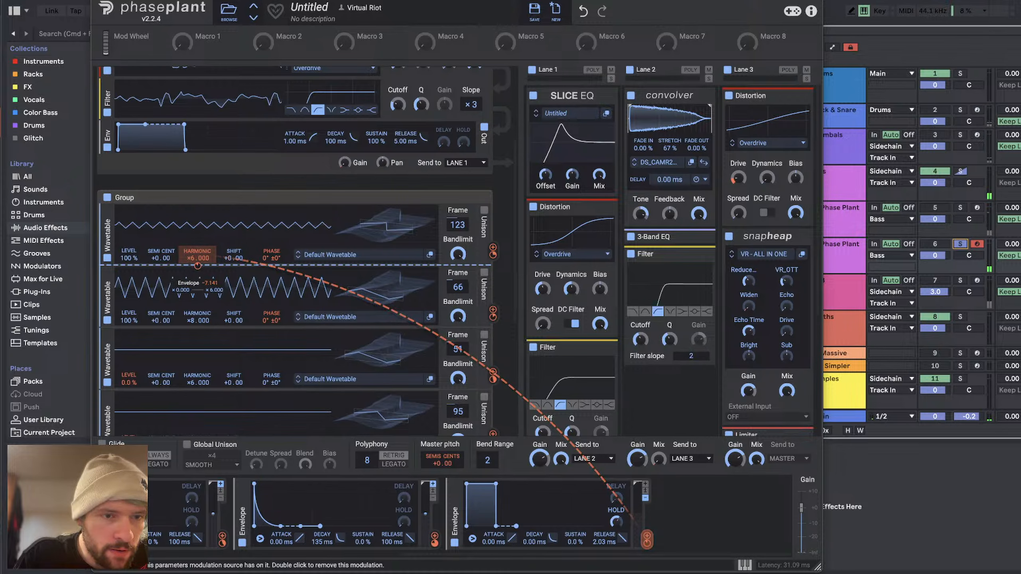
drag(197, 266, 197, 264)
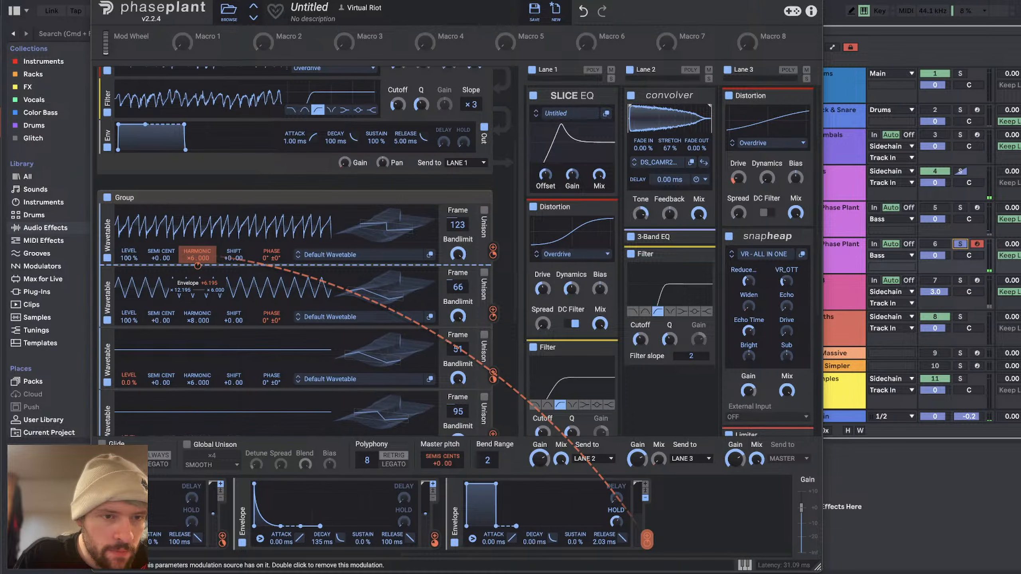
click(683, 508)
click(574, 520)
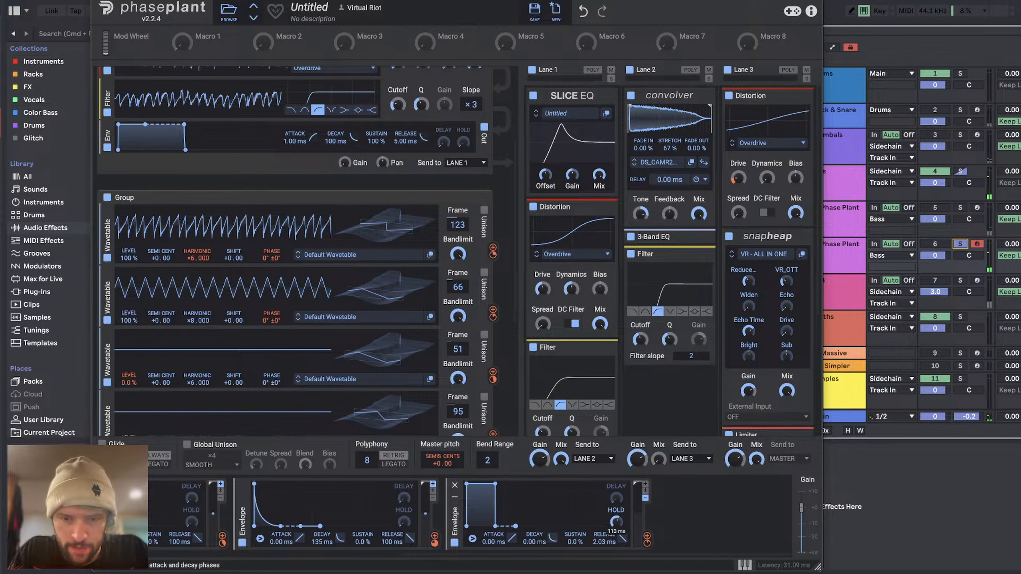
drag(615, 522, 616, 527)
Step: Assign the same envelope to the Harmonic of the frame 66 wavetable and bypass Lane 3's Distortion
click(647, 540)
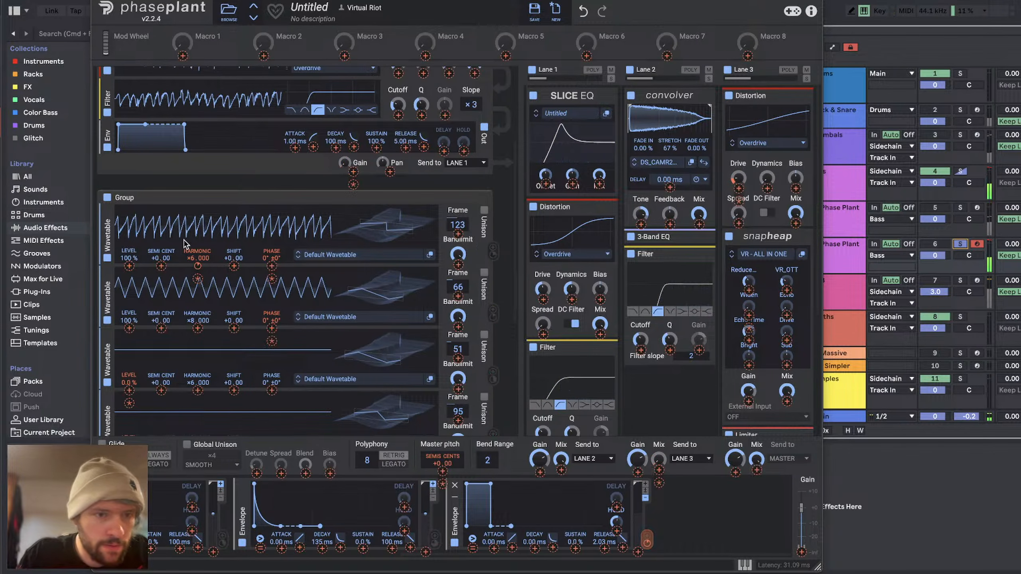
drag(185, 243, 199, 279)
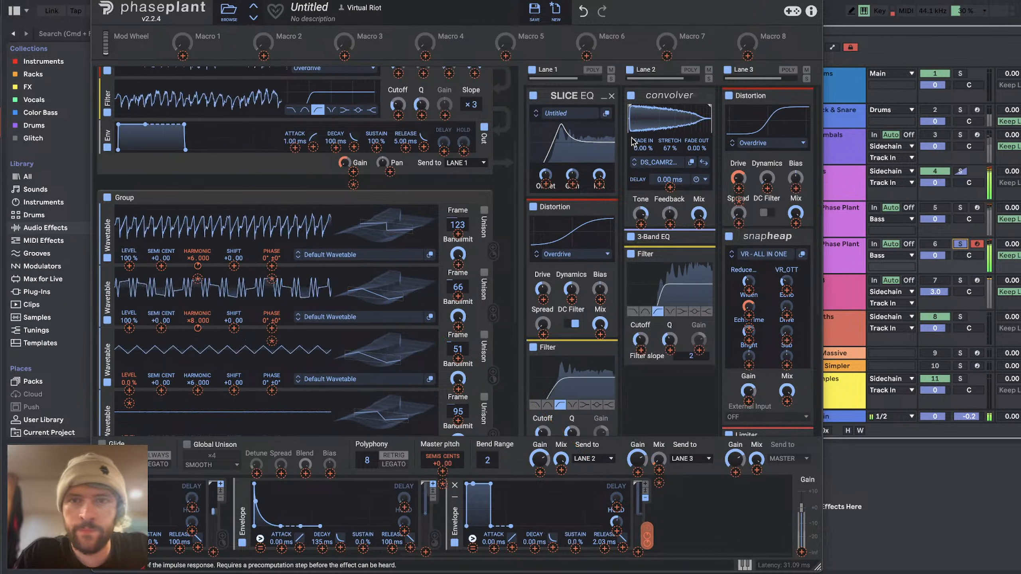
click(729, 96)
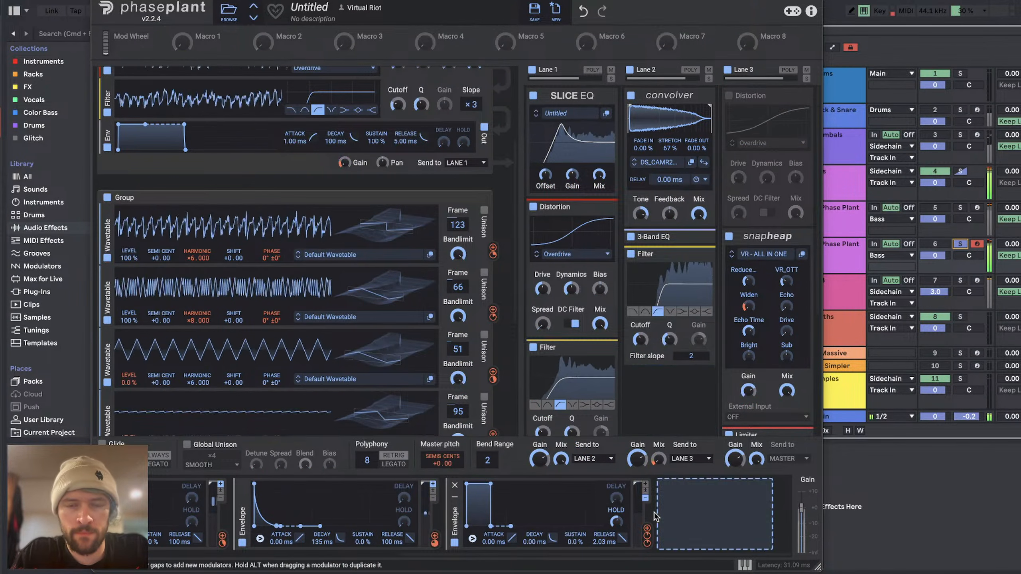
Step: Modulate Lane 1's Slice EQ Offset with the envelope, and set Lane 2's Convolver to 88 % stretch with the MJCOLE impulse response
drag(647, 536, 635, 105)
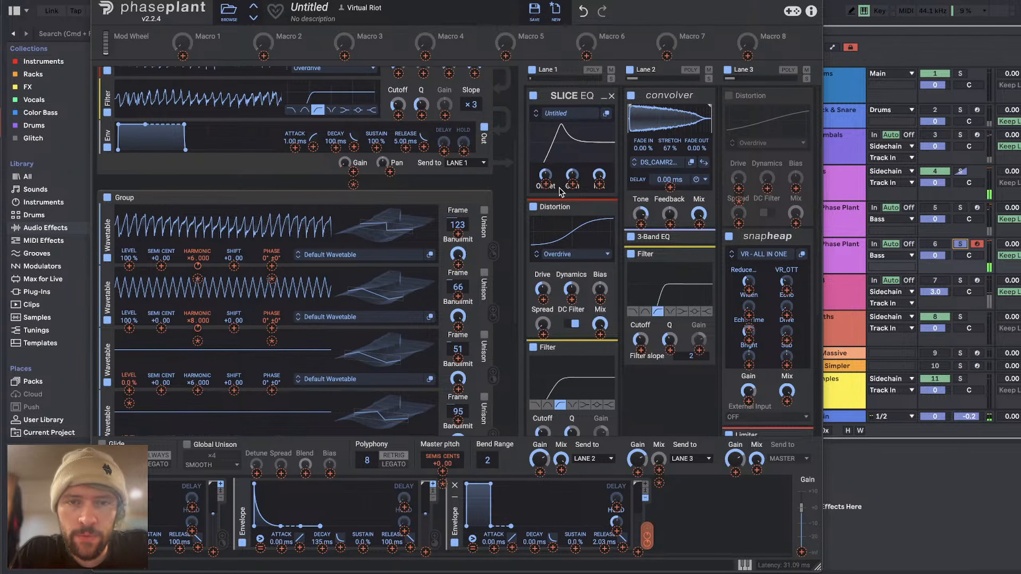
drag(560, 187, 546, 183)
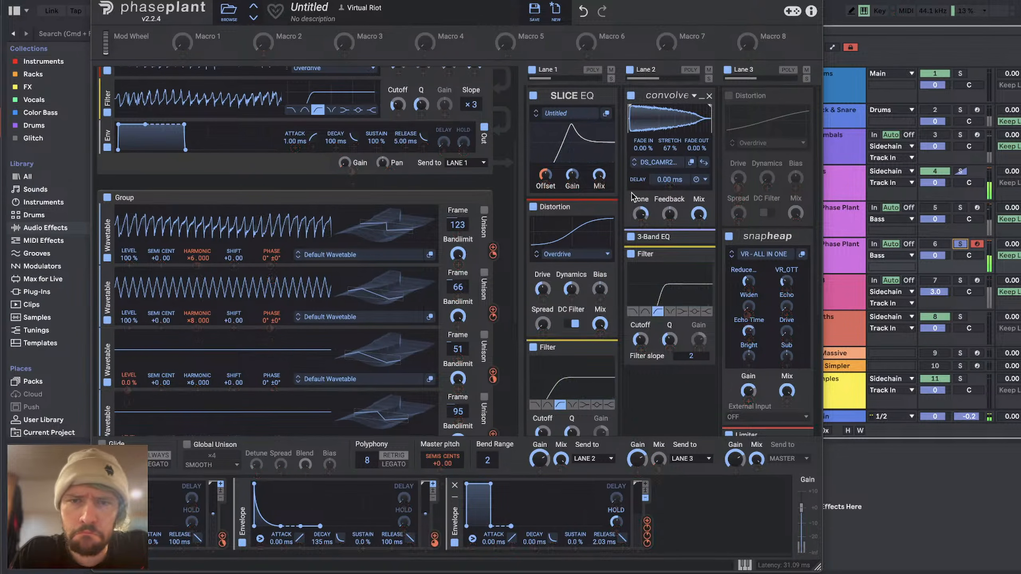
drag(669, 148, 669, 147)
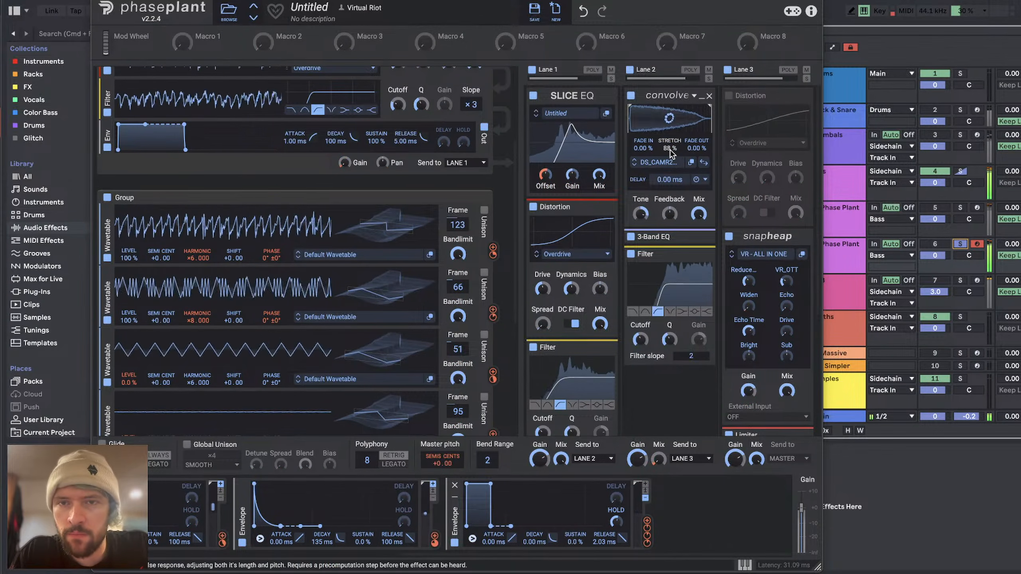
click(634, 164)
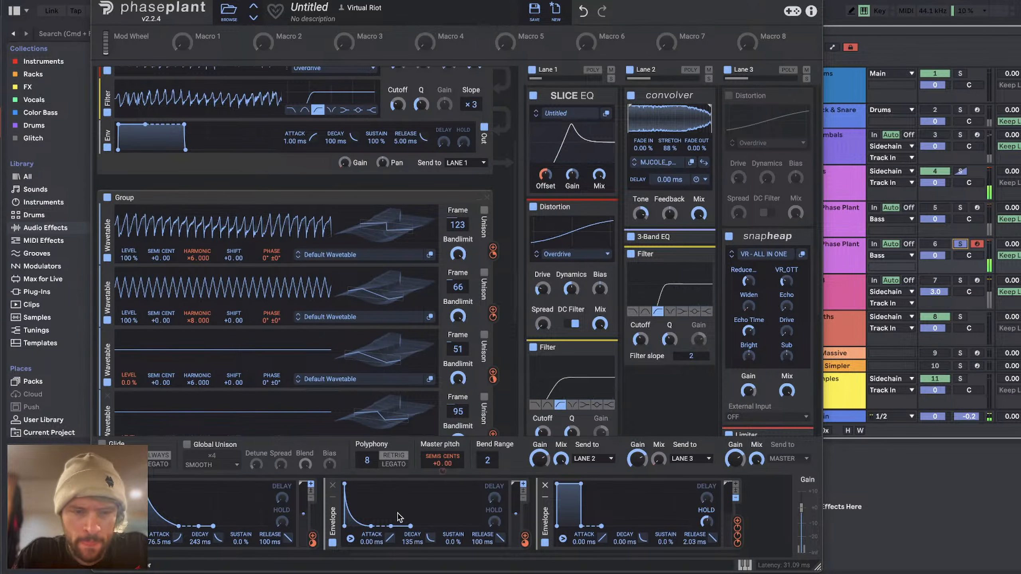
Step: Modulate the Drive of Lane 1's Distortion with the LFO, turn off its DC Filter and reset its Dynamics
scroll(395, 518, left, 10)
click(339, 543)
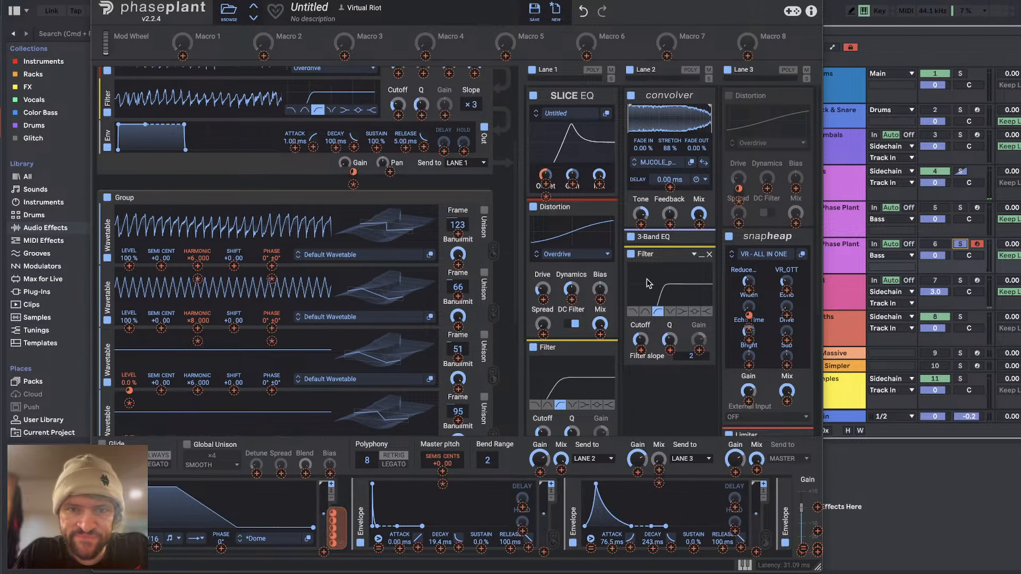
click(571, 324)
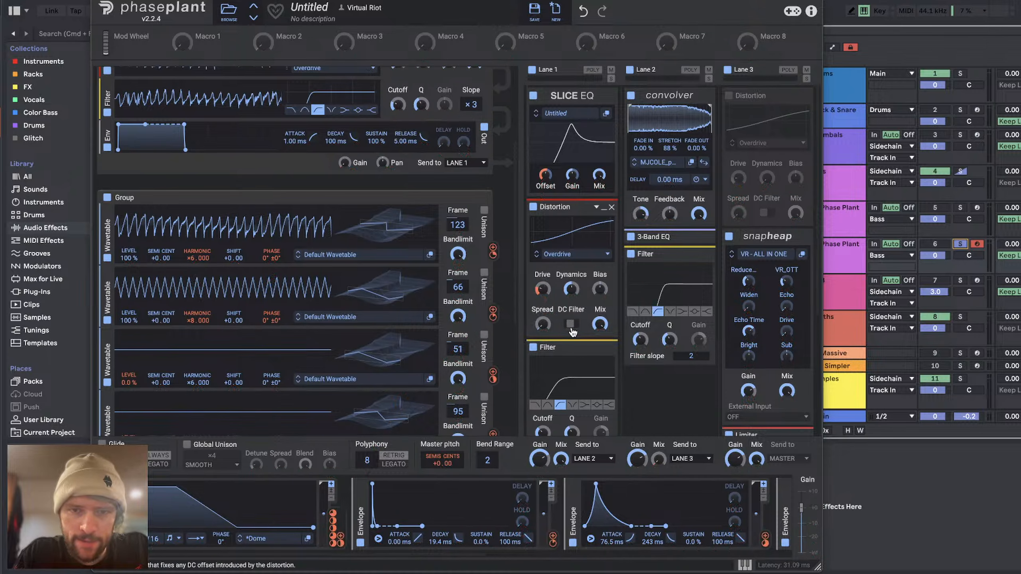
double_click(571, 289)
Step: Reshape the LFO's falling slope into a smooth curve that reaches zero earlier in the cycle
double_click(177, 487)
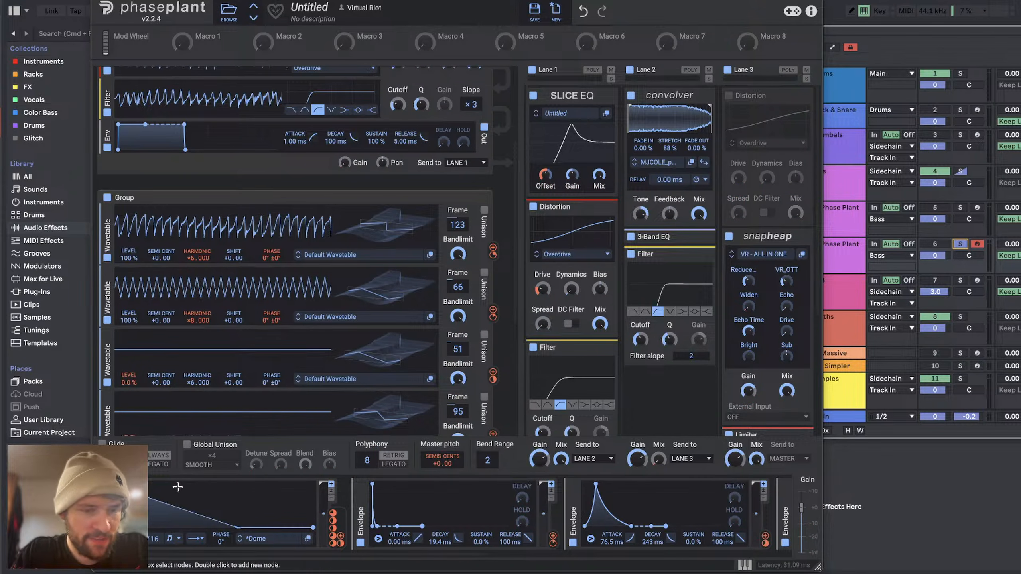
drag(238, 528, 271, 531)
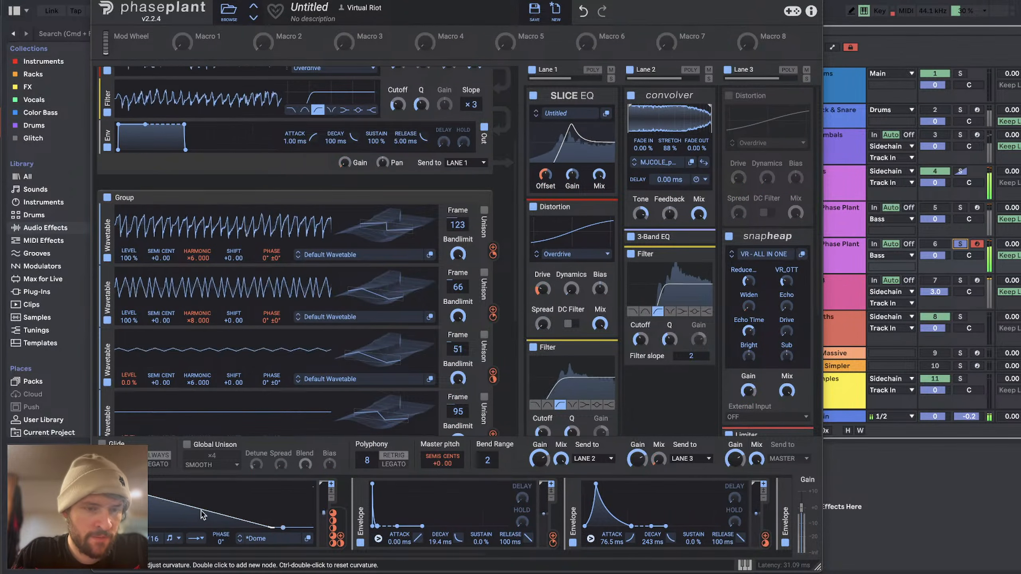
drag(201, 511, 182, 546)
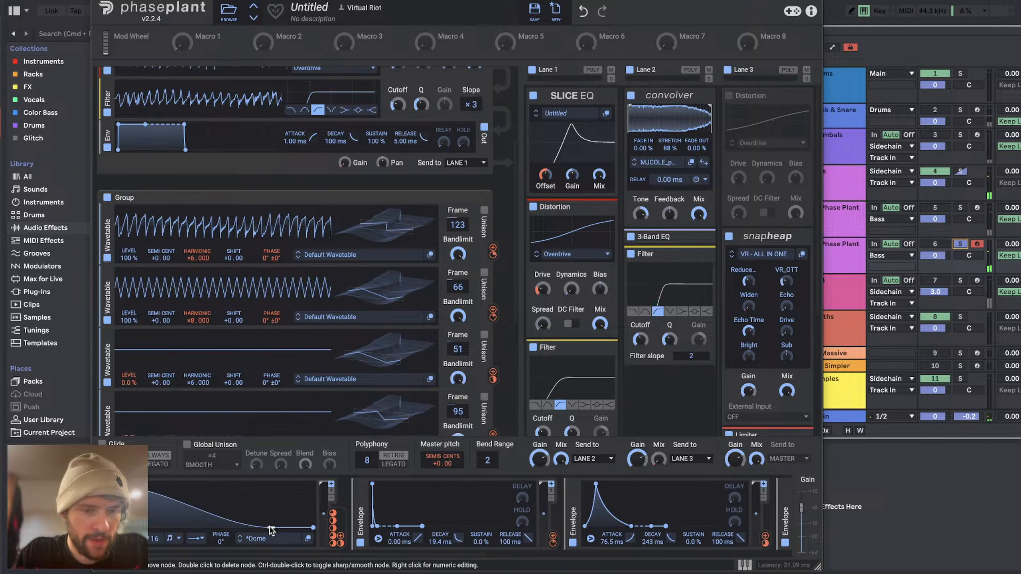
drag(270, 529, 226, 541)
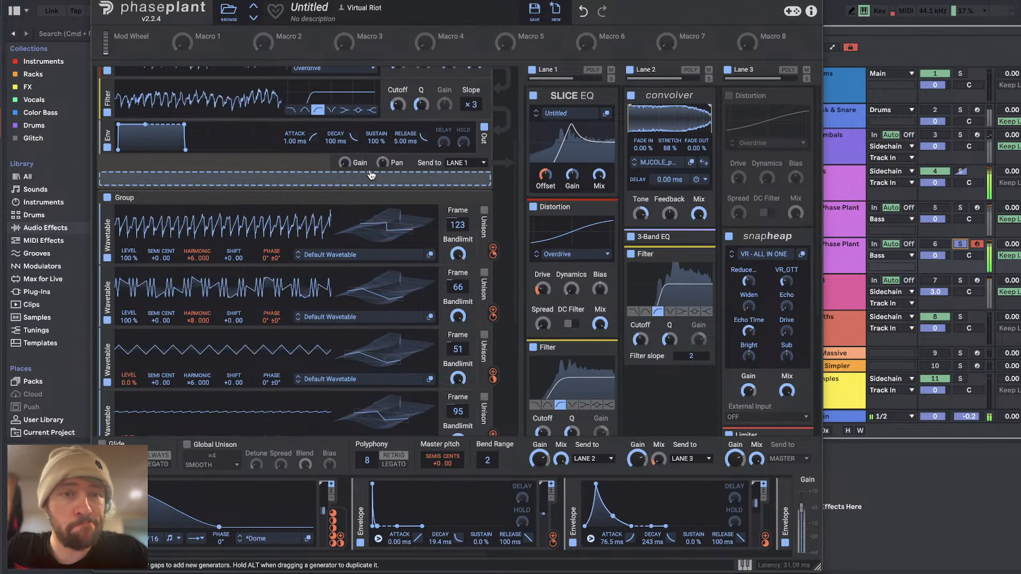
Step: Adjust the frame 88 group's output Gain and its LFO modulation, and set its envelope to 206 ms Decay and 0 % Sustain
drag(345, 162, 346, 156)
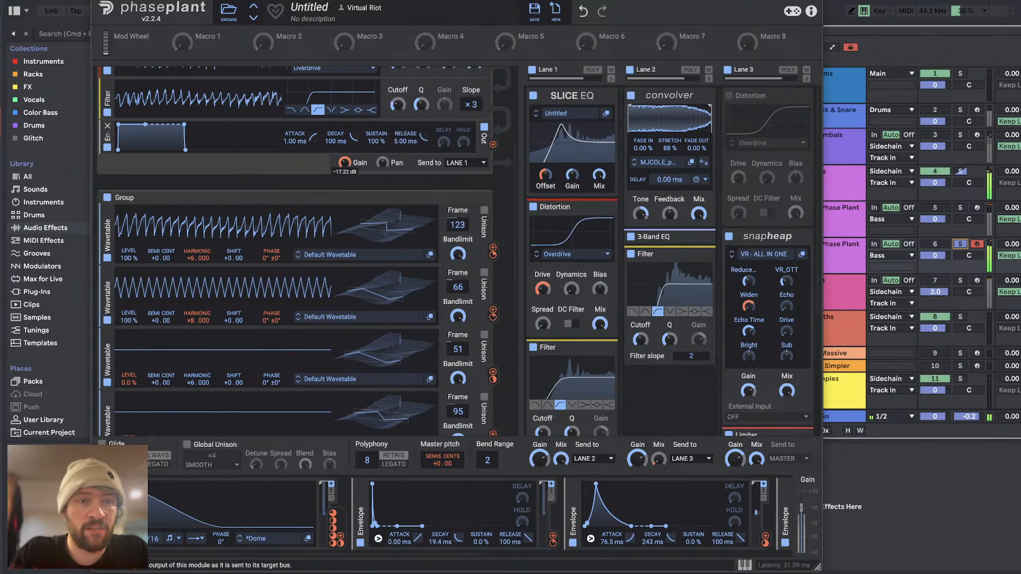
drag(333, 519, 377, 182)
mouse_move(354, 138)
mouse_down()
mouse_move(354, 126)
mouse_move(341, 133)
mouse_move(354, 141)
mouse_move(339, 139)
mouse_up()
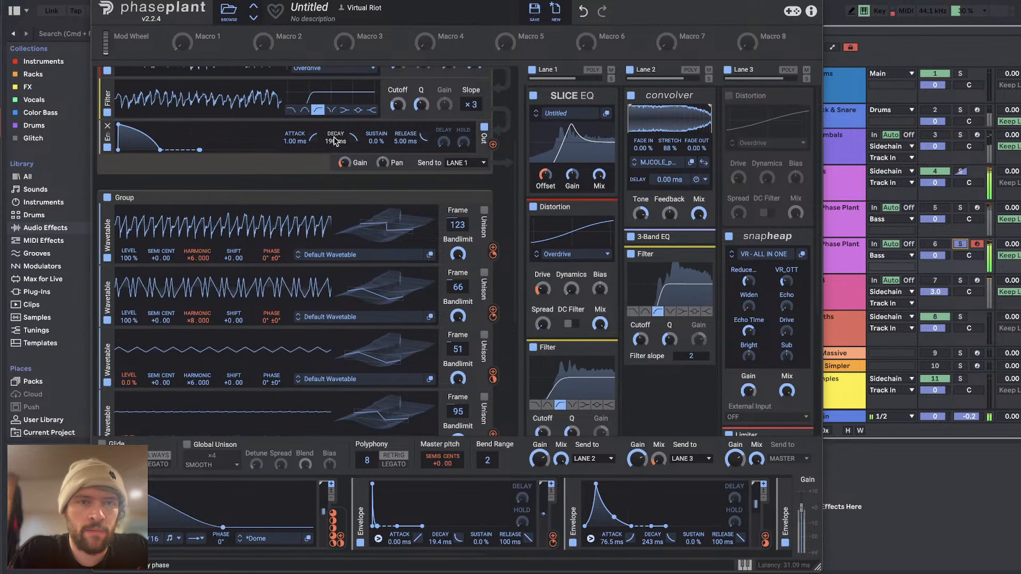
Step: Re-enable Lane 3's Distortion and set its Drive to about -1.86 dB
click(728, 95)
scroll(262, 322, down, 1)
scroll(263, 323, up, 5)
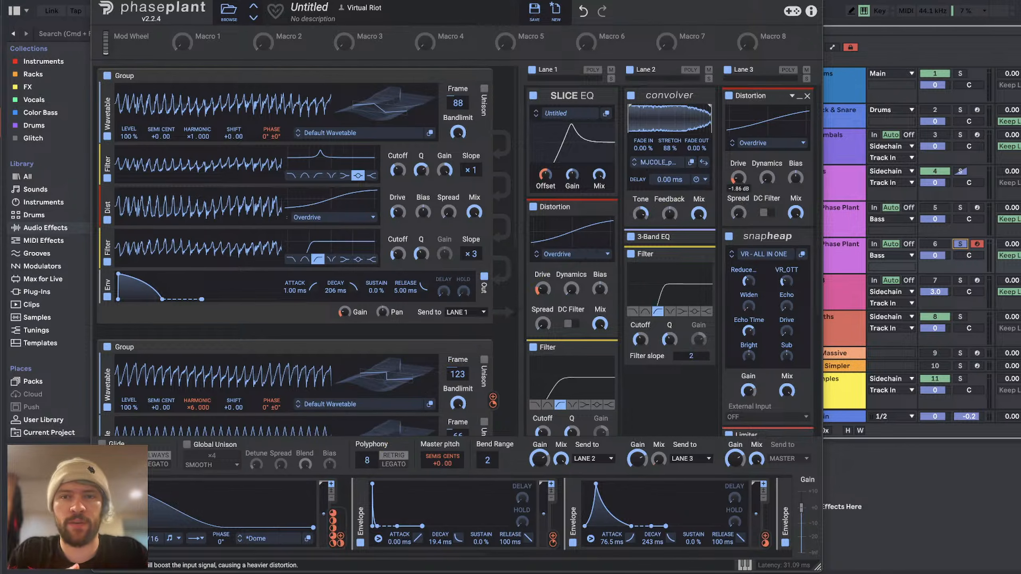
drag(738, 188, 739, 176)
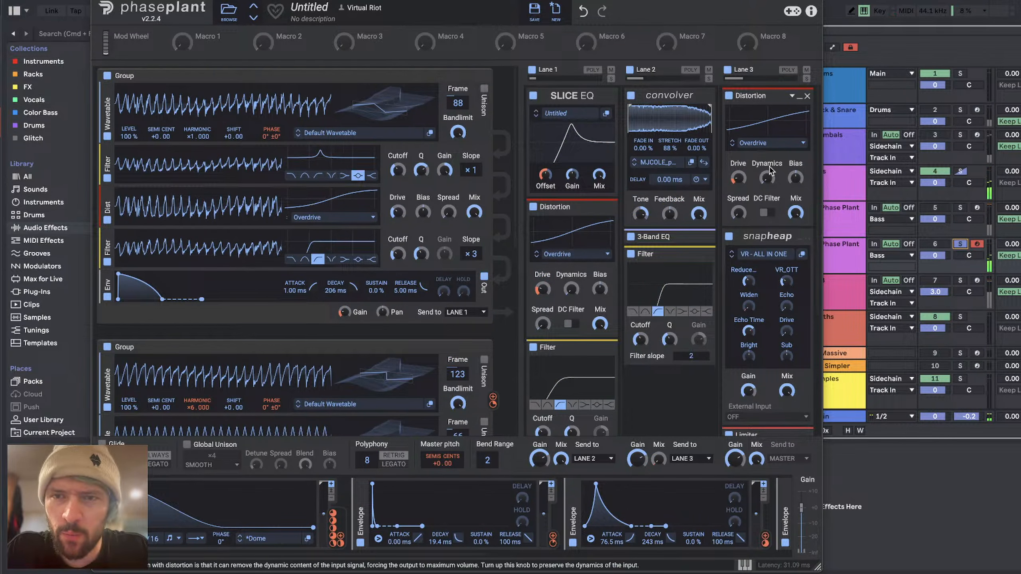
Step: Read the livestream's chat in YouTube Studio and return to Phase Plant
key(super+Tab)
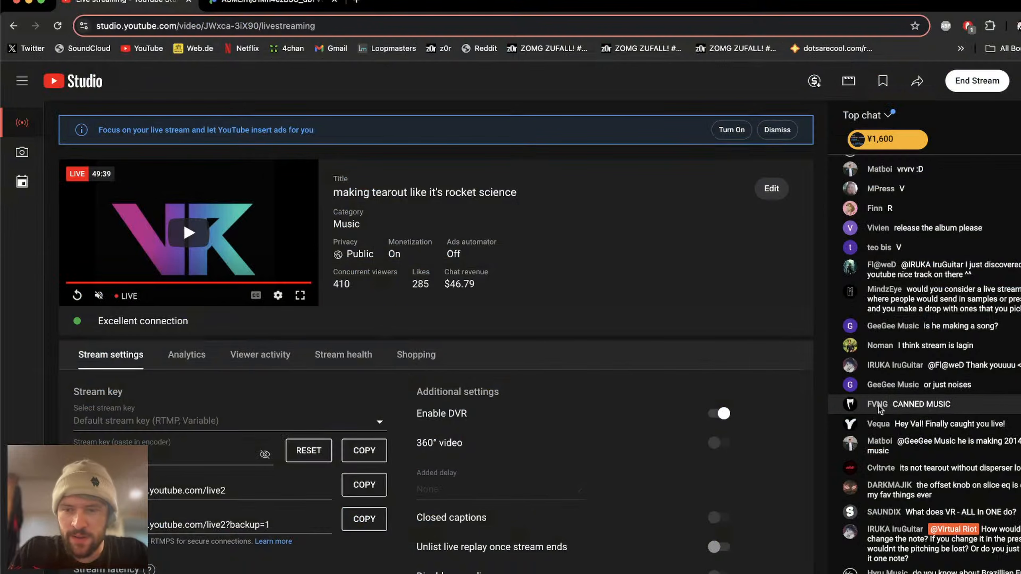
scroll(911, 278, up, 10)
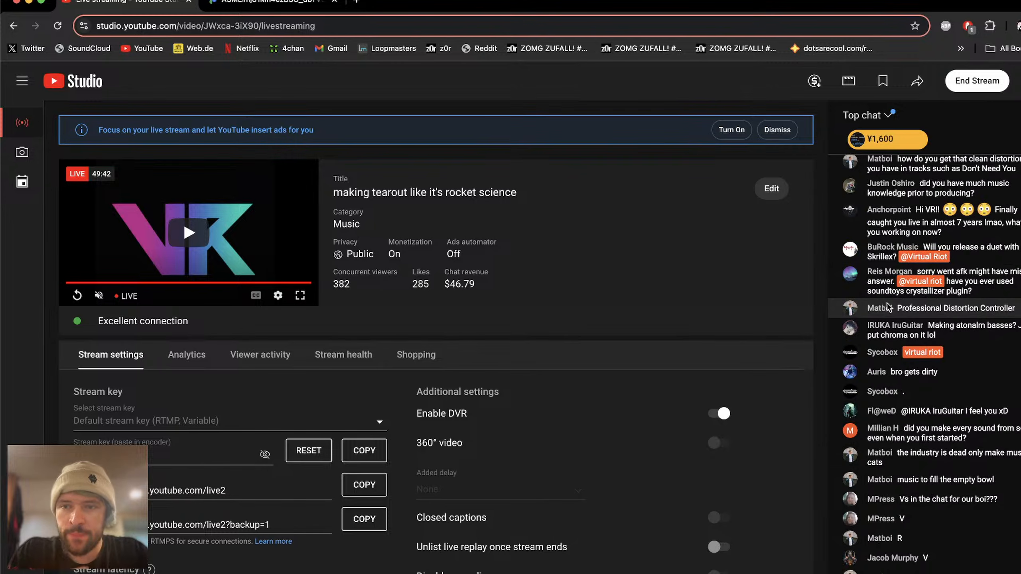
key(super+Tab)
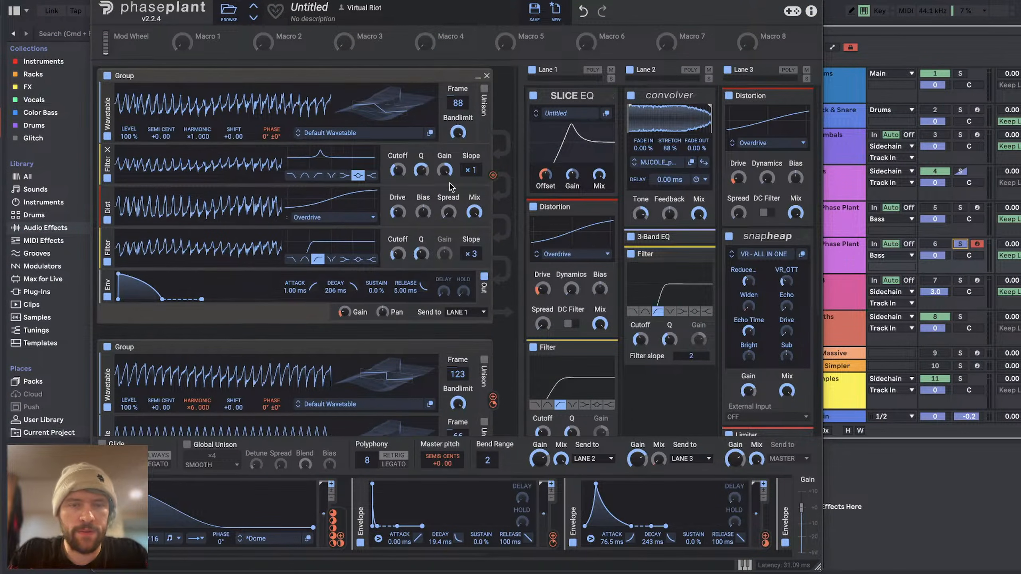
scroll(444, 184, down, 5)
scroll(446, 189, up, 4)
key(super+Tab)
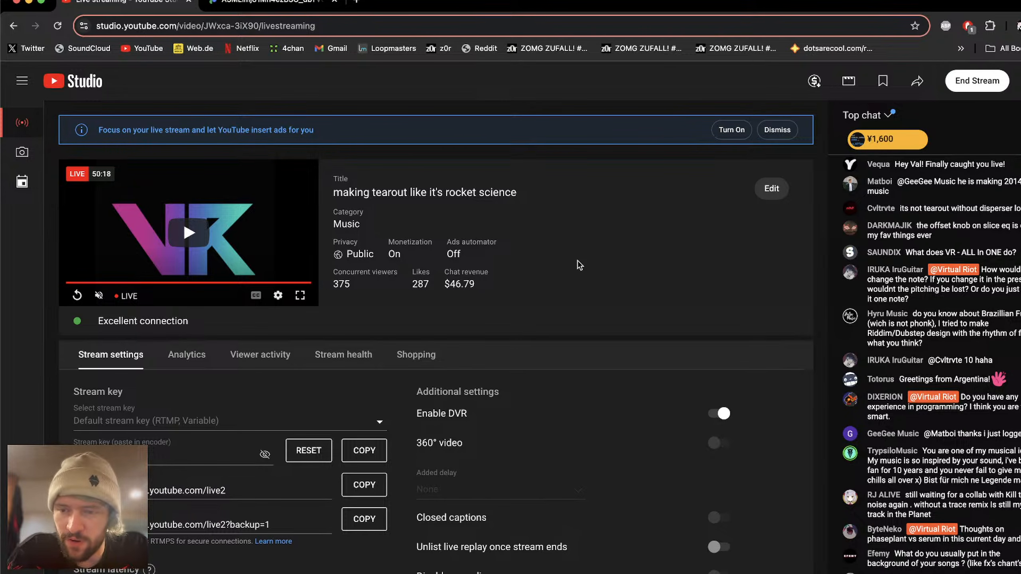
key(super+Tab)
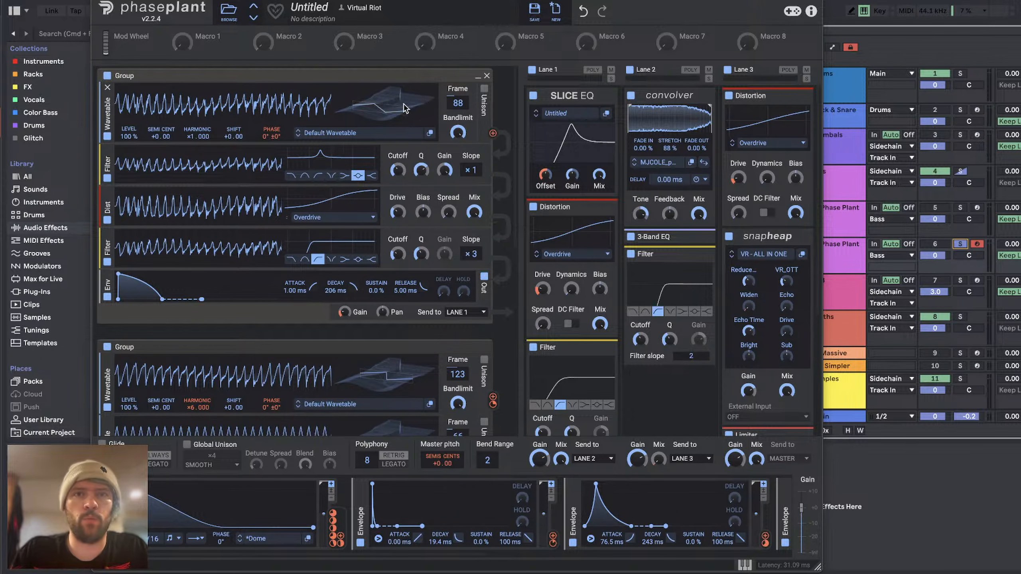
Step: Set the first group's wavetable to frame 121 and the LFO modulation of Lane 3's Distortion Drive to about +59 %
mouse_move(399, 104)
mouse_down()
mouse_move(400, 123)
mouse_move(400, 91)
mouse_up()
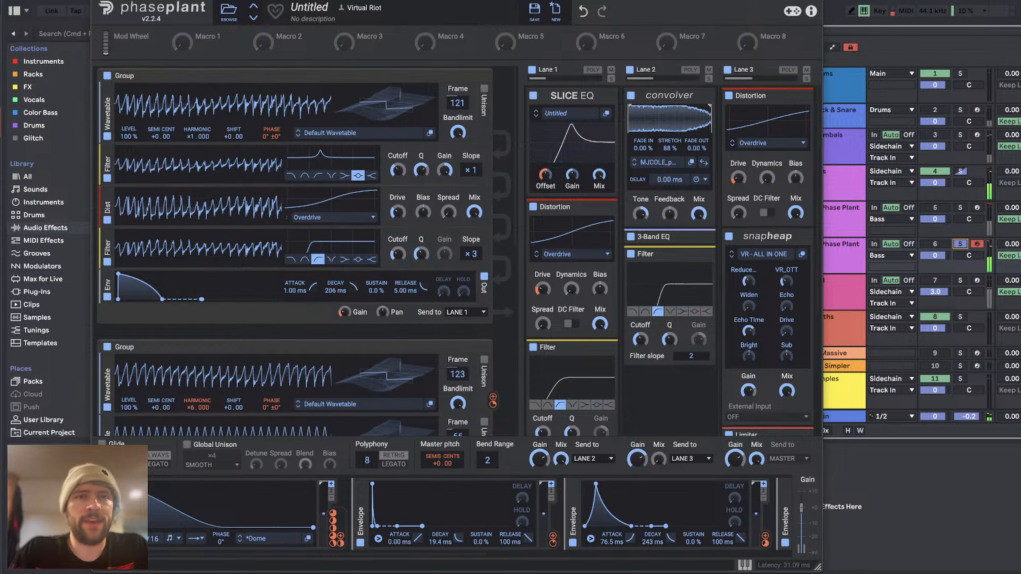
mouse_move(385, 0)
mouse_down()
mouse_move(366, 2)
mouse_move(377, 1)
mouse_up()
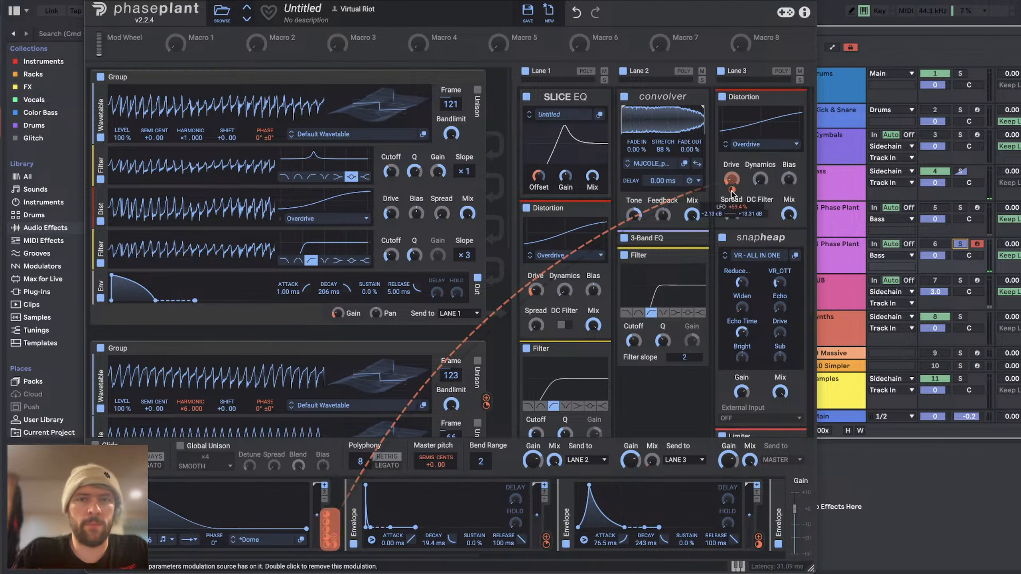
drag(732, 181, 732, 180)
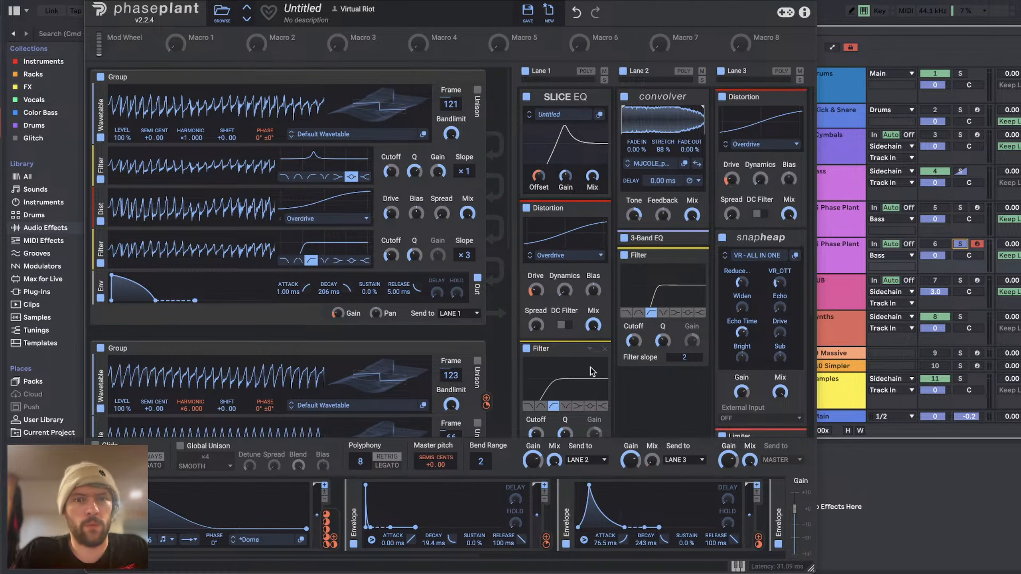
Step: Readjust the Cutoff of Lane 1's Filter and reshape the LFO curve with a steeper initial fall
scroll(592, 372, down, 5)
drag(536, 251, 536, 242)
drag(220, 530, 135, 486)
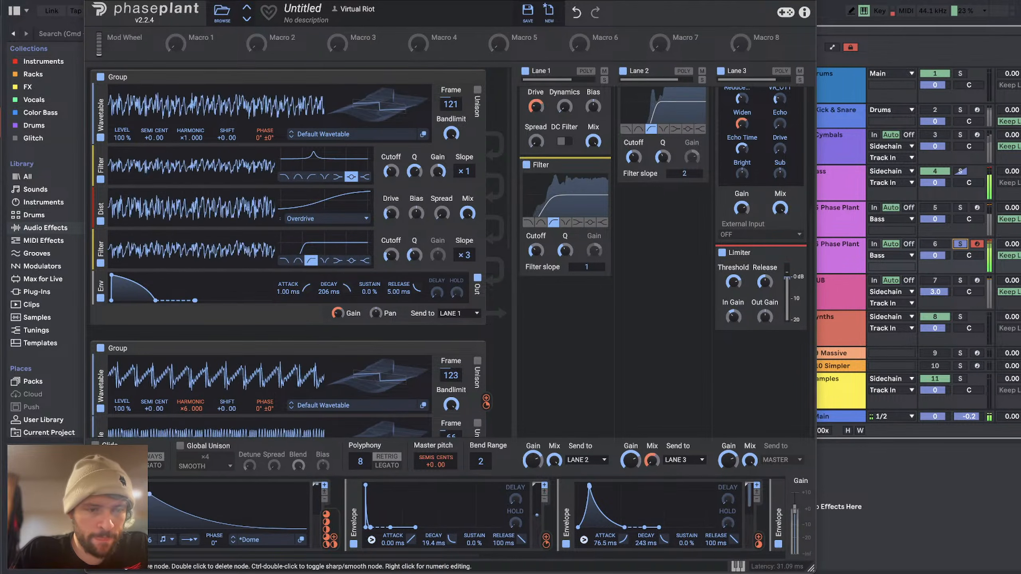
Step: Set Lane 2's Convolver to 51 % stretch with another MJCOLE impulse response, and its Filter Cutoff to about 912 Hz
scroll(421, 494, right, 10)
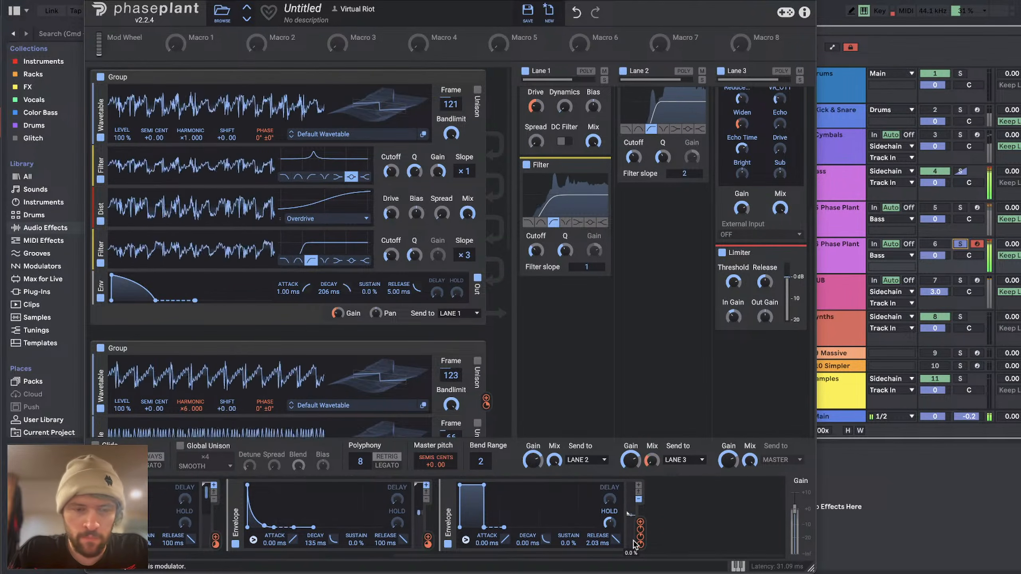
scroll(623, 200, up, 5)
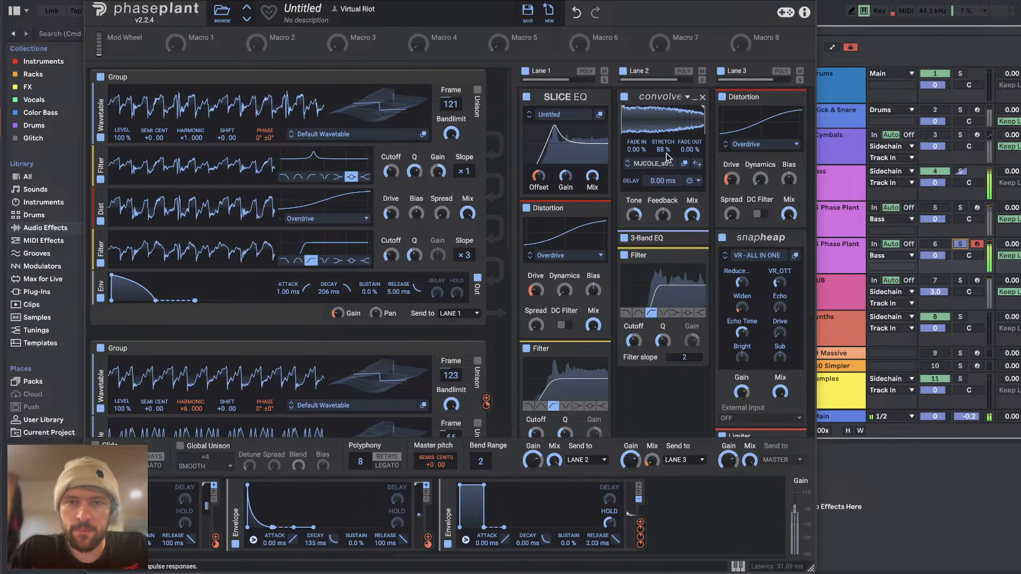
drag(666, 150, 666, 165)
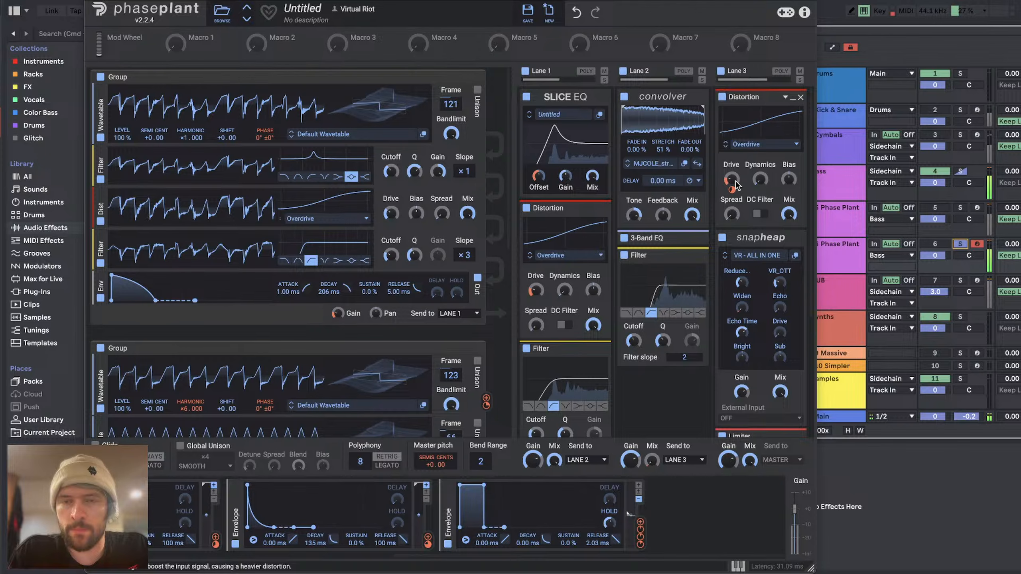
scroll(632, 337, down, 1)
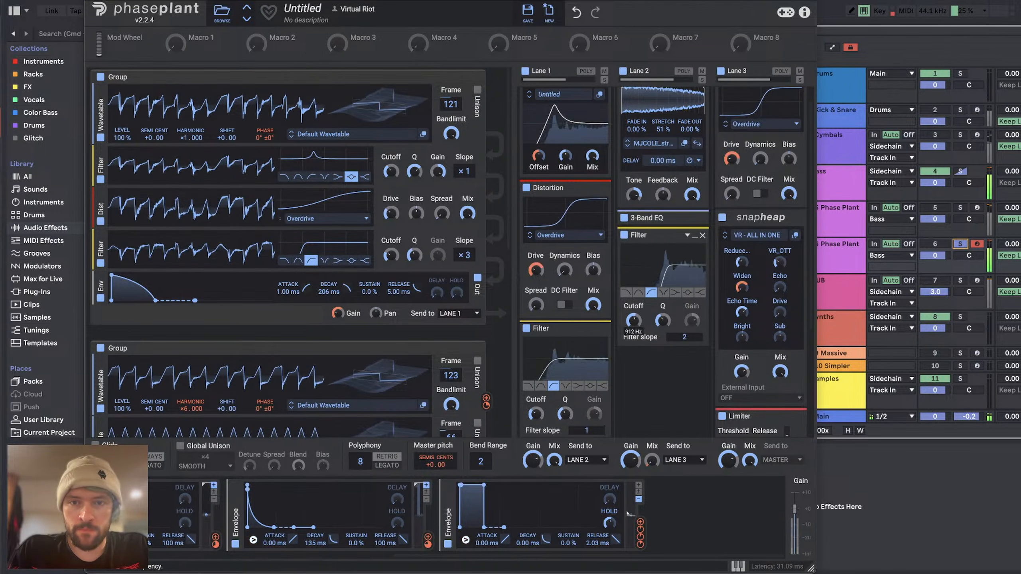
drag(633, 321, 633, 314)
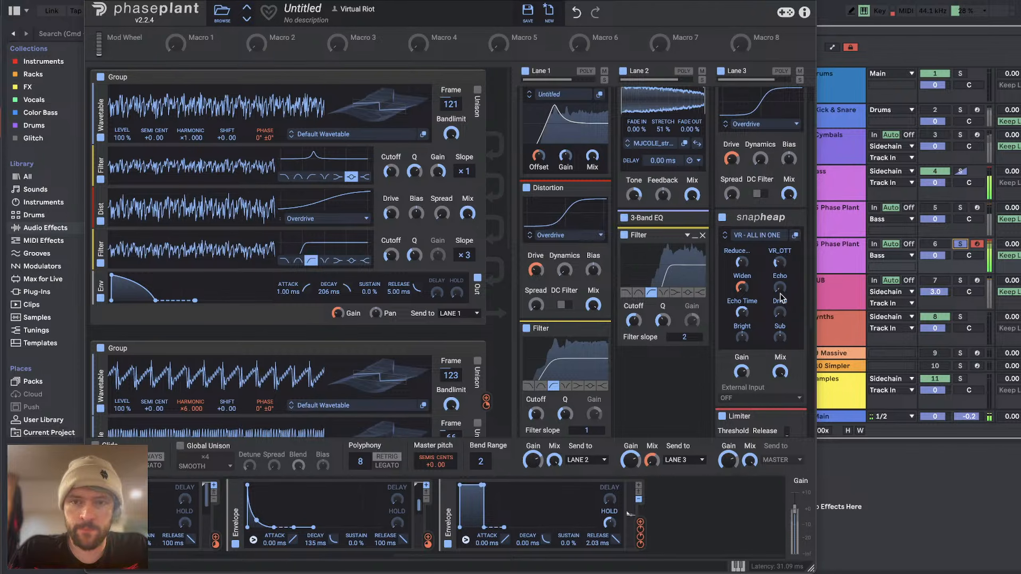
Step: Raise Lane 3's Snap Heap Echo, modulate it with the Hold envelope, and set Echo Time to about 82 %
drag(780, 293, 780, 261)
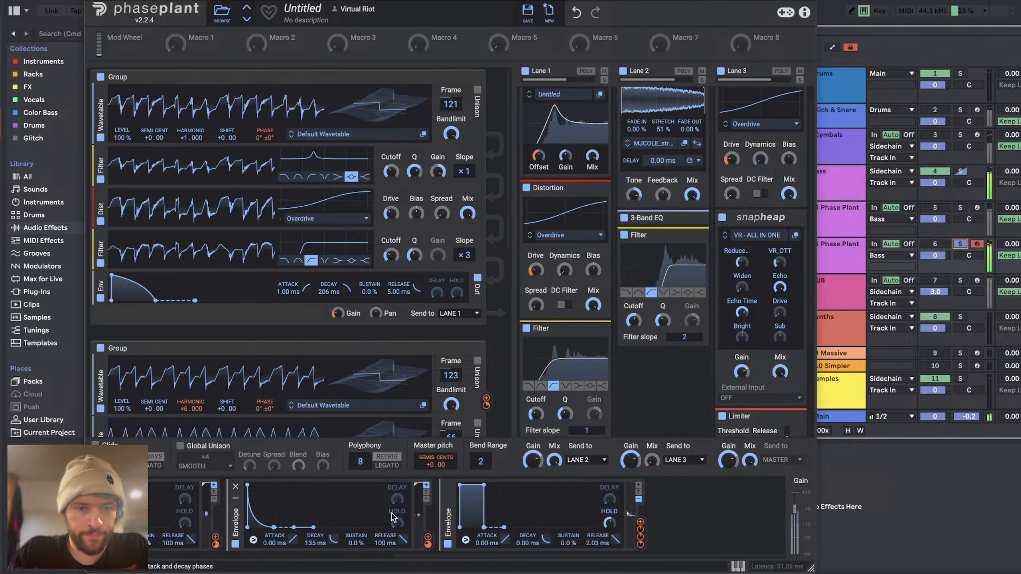
drag(641, 535, 781, 298)
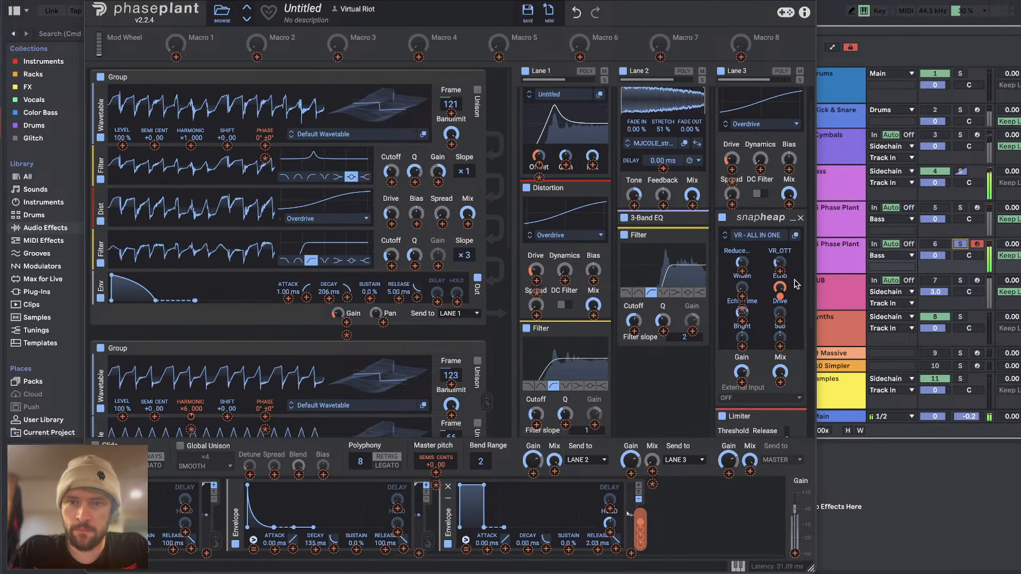
click(694, 545)
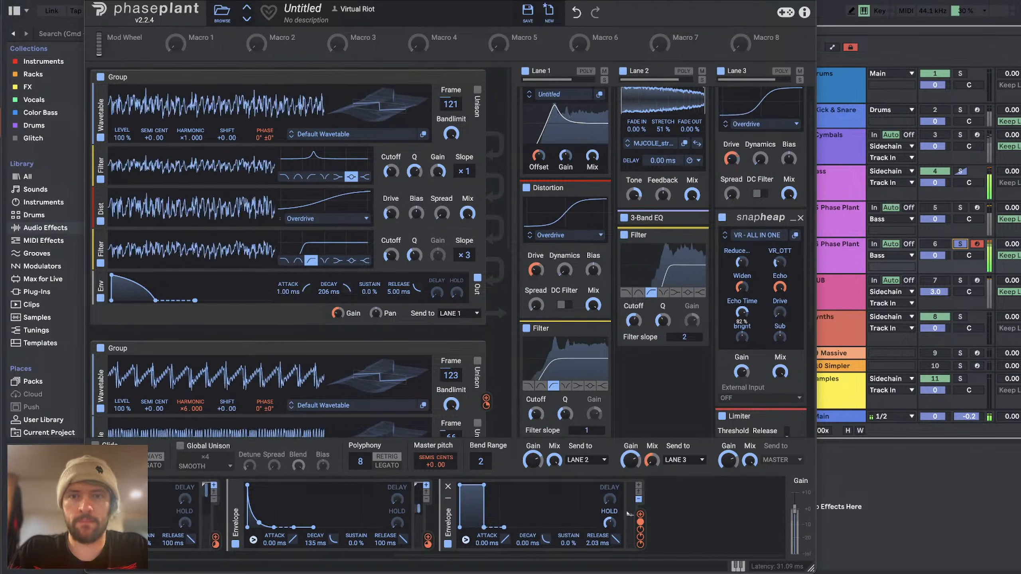
drag(742, 312, 742, 308)
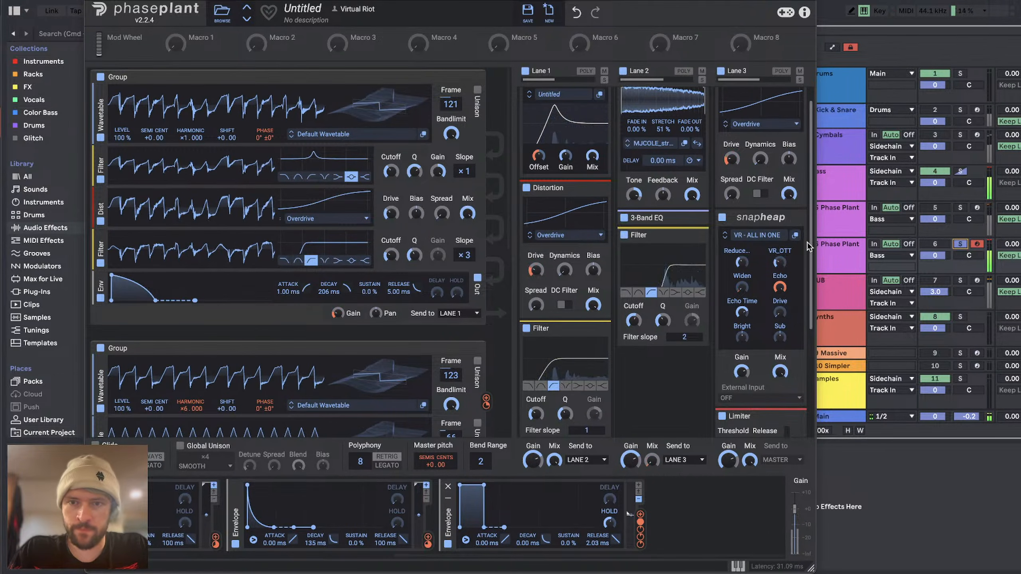
Step: Open the VR - ALL IN ONE Snap Heap patch and adjust the Size of the Reverb in Parallel Bus 3b
click(795, 236)
drag(612, 253, 438, 47)
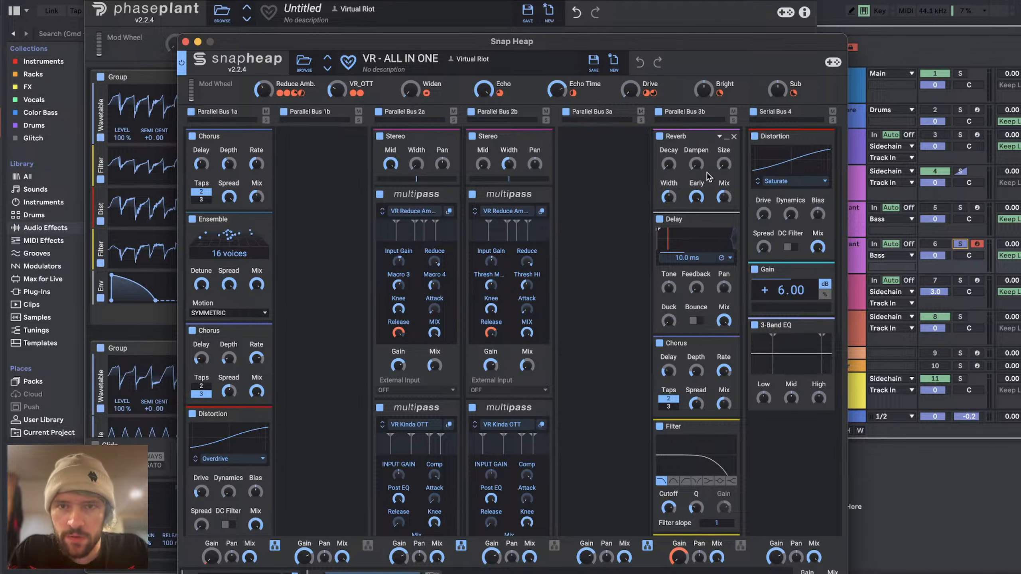
drag(724, 164, 724, 152)
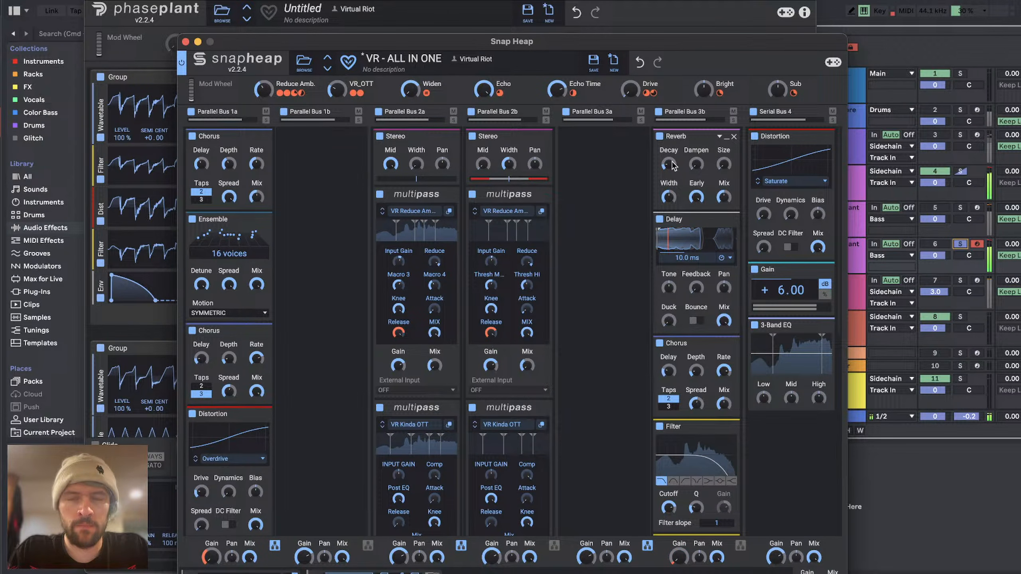
Step: Set the Q of Parallel Bus 3b's high-pass Filter to about 0.847, and close the Snap Heap and Phase Plant windows
scroll(670, 459, down, 4)
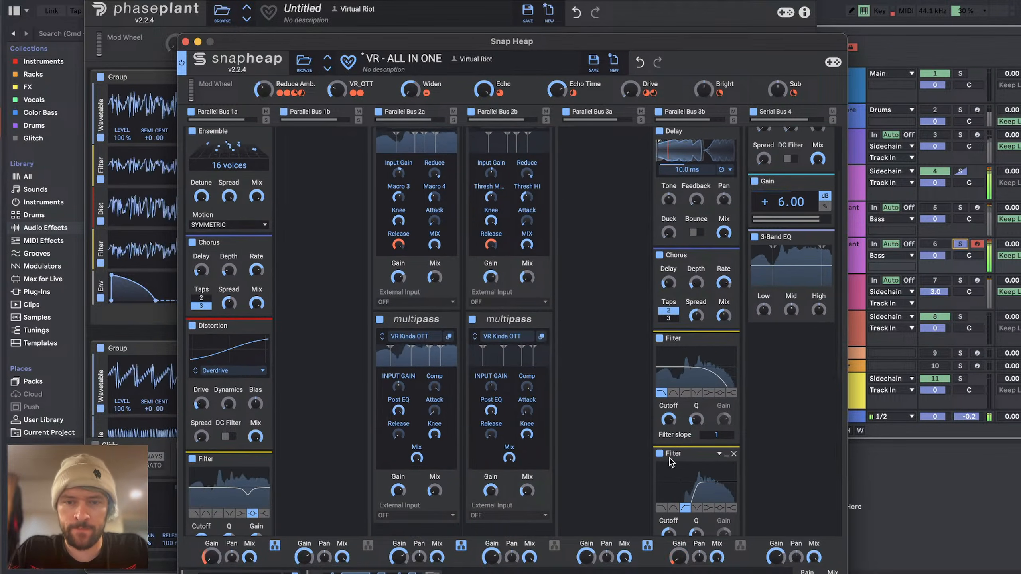
scroll(698, 492, down, 1)
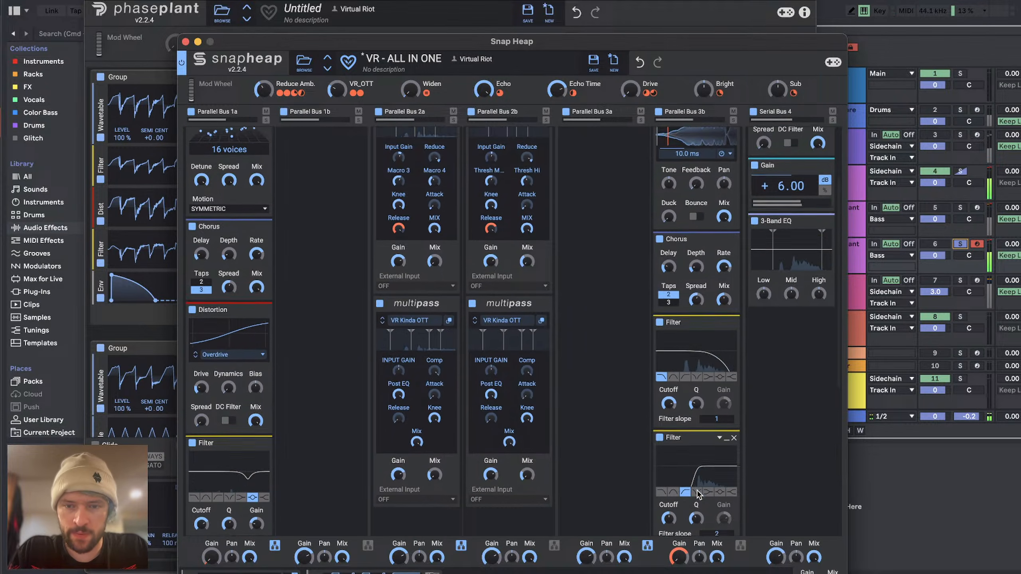
scroll(699, 495, down, 3)
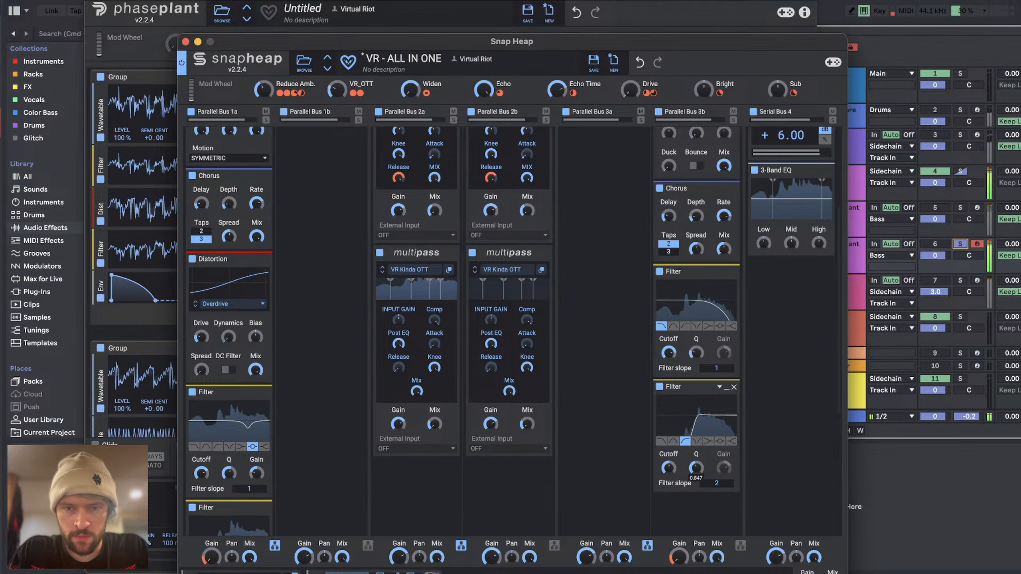
click(186, 42)
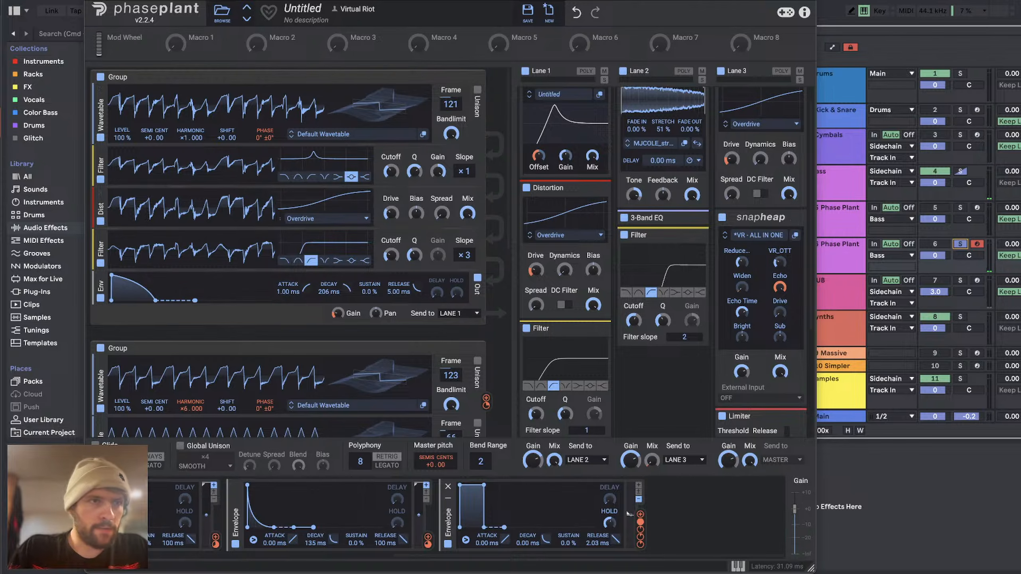
click(93, 0)
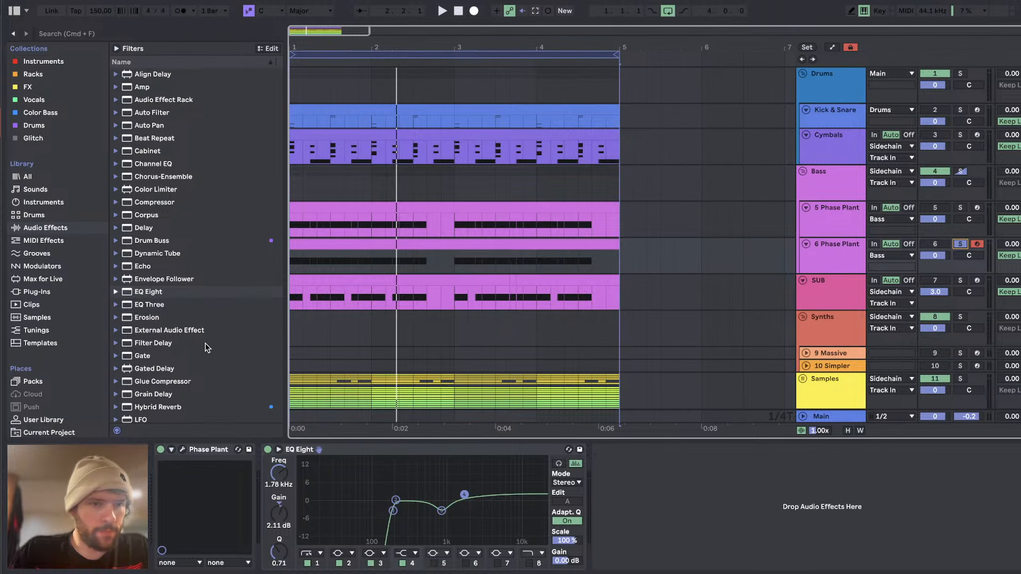
Step: Insert a Multiband Compression preset between Phase Plant and EQ Eight on the second bass, and reduce EQ Eight's mid dip during playback
scroll(207, 349, down, 10)
drag(188, 243, 278, 499)
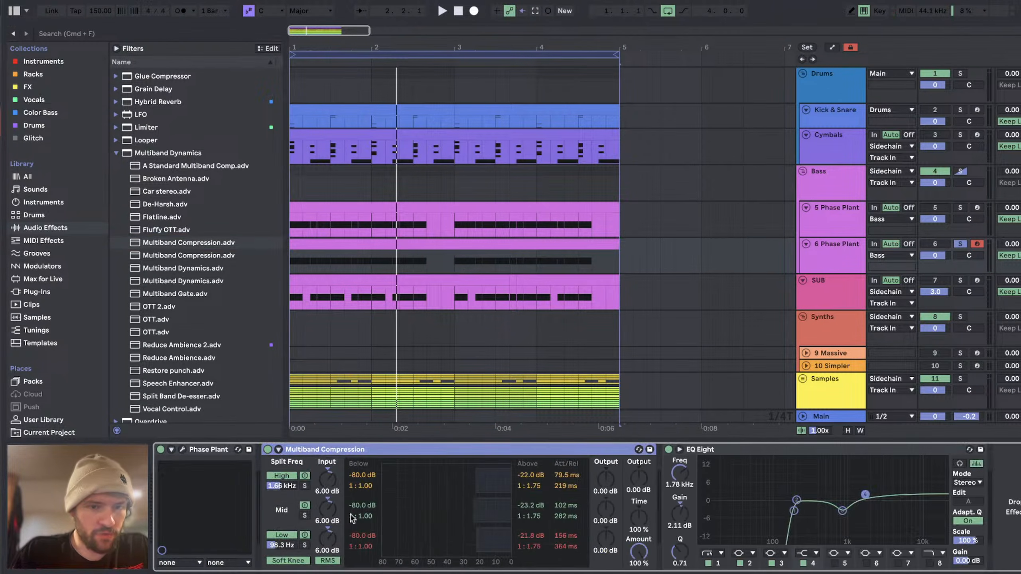
key(space)
scroll(642, 565, right, 1)
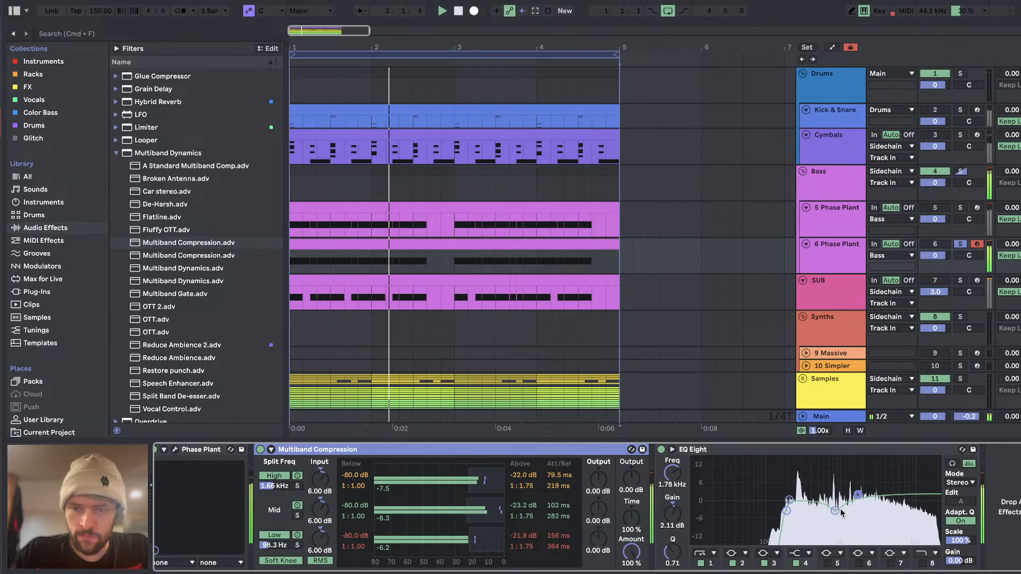
drag(835, 511, 833, 501)
Step: Reopen the second bass's Phase Plant and set the Decay of the 0.00 ms attack envelope beside the LFO to 34.9 ms
click(170, 449)
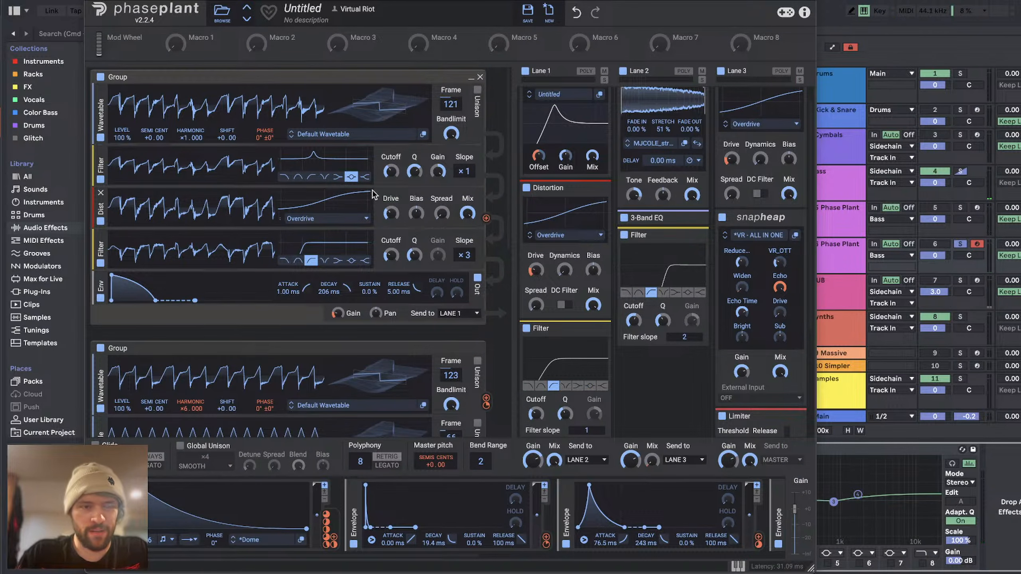
drag(547, 539, 437, 471)
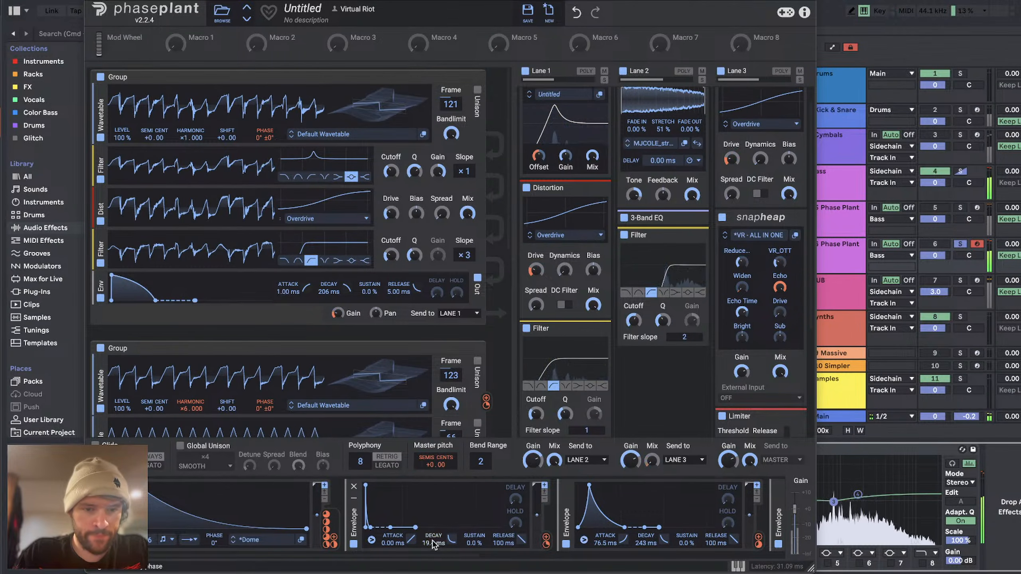
drag(433, 542, 451, 546)
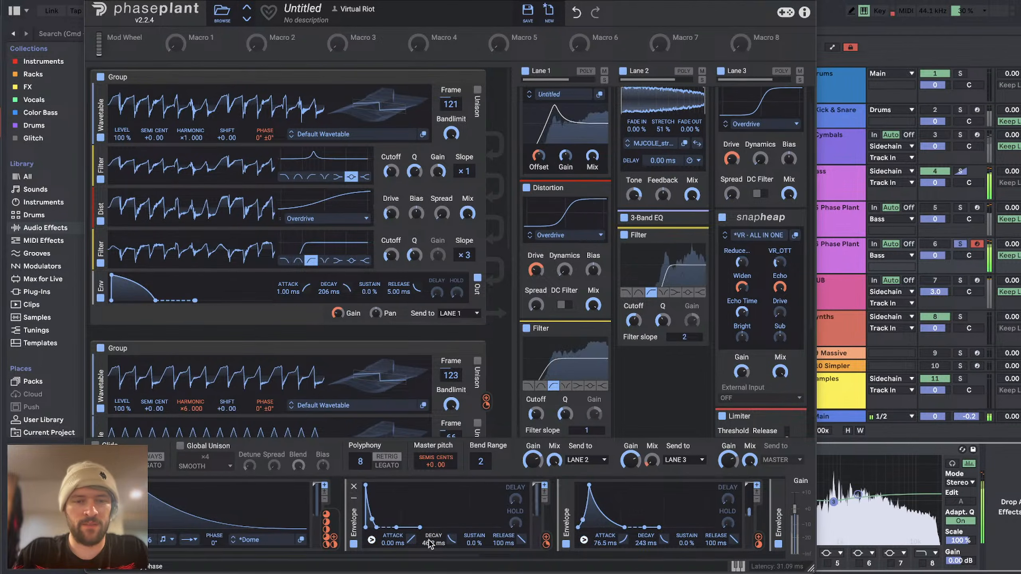
drag(430, 544, 430, 546)
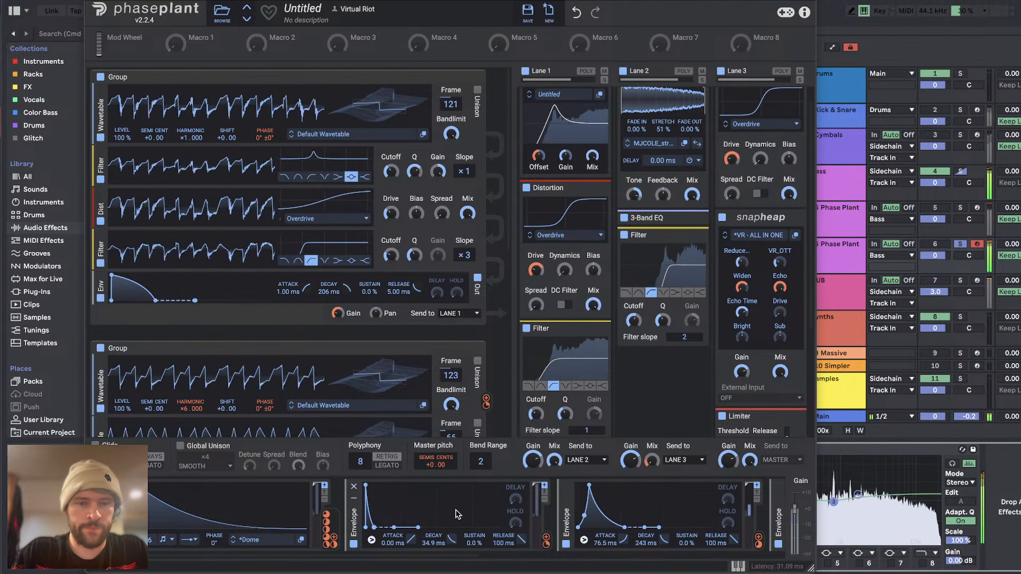
Step: Bypass the last Hold envelope with the 2.03 ms release, and delete it from the modulators
scroll(458, 515, right, 10)
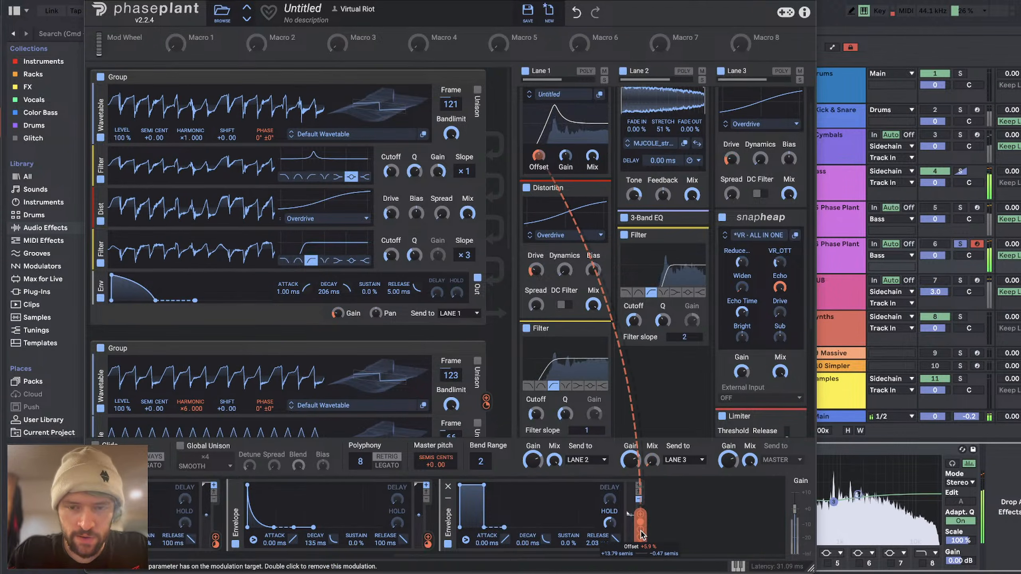
scroll(632, 310, up, 2)
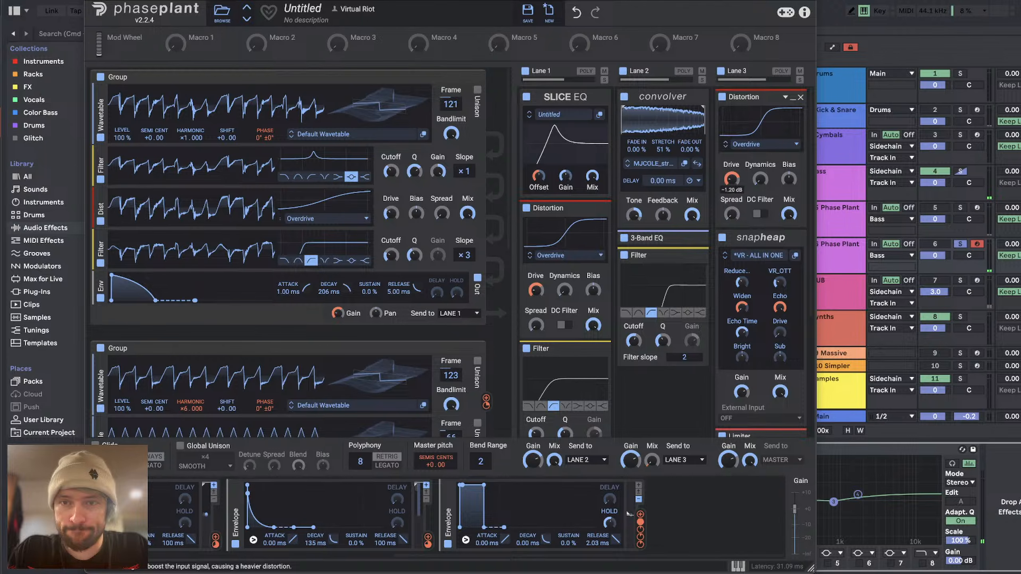
scroll(743, 396, down, 5)
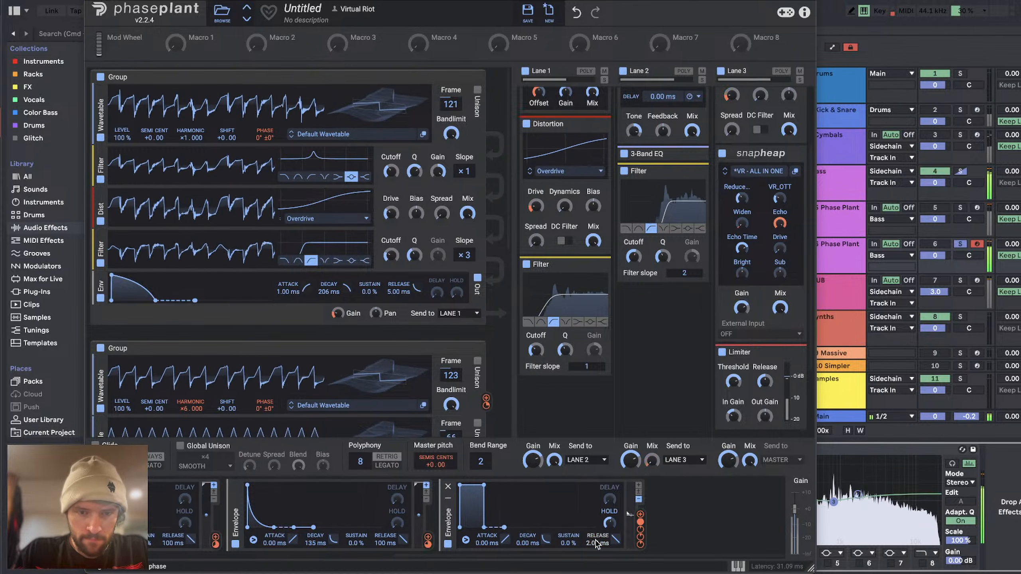
click(448, 544)
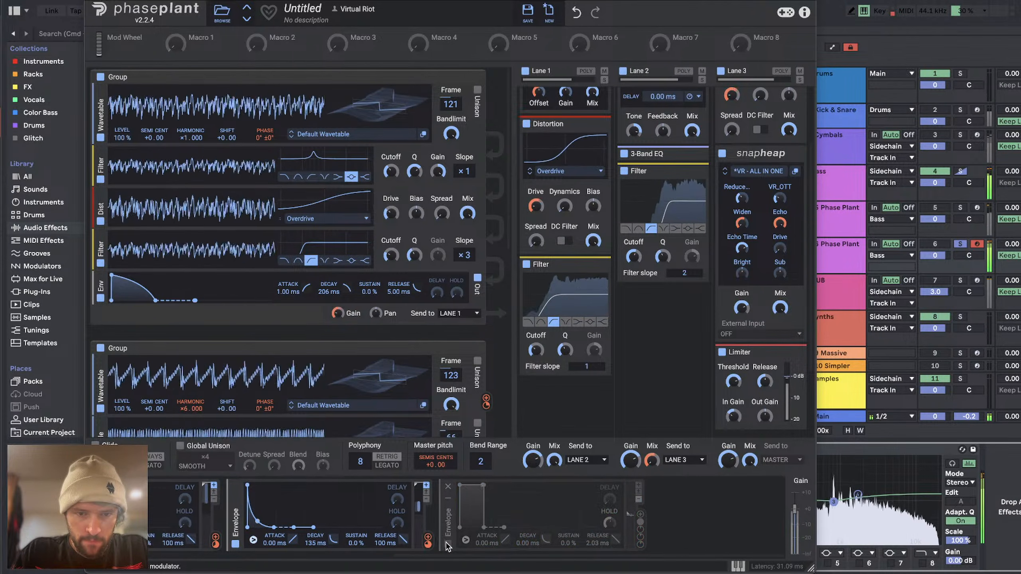
click(448, 487)
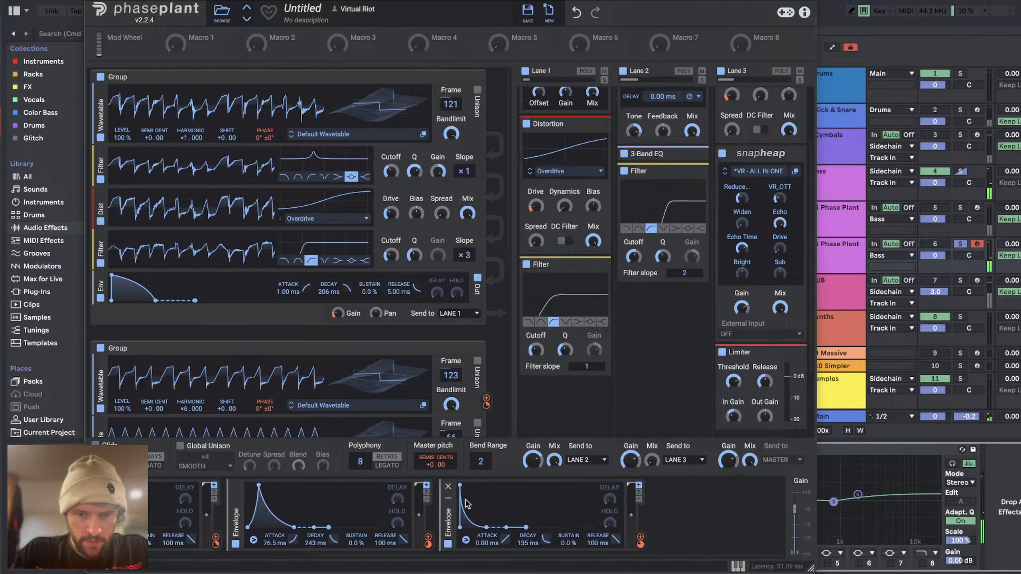
Step: Modulate the Level of the second group's first two wavetables with the 76.5 ms attack envelope
scroll(583, 523, left, 5)
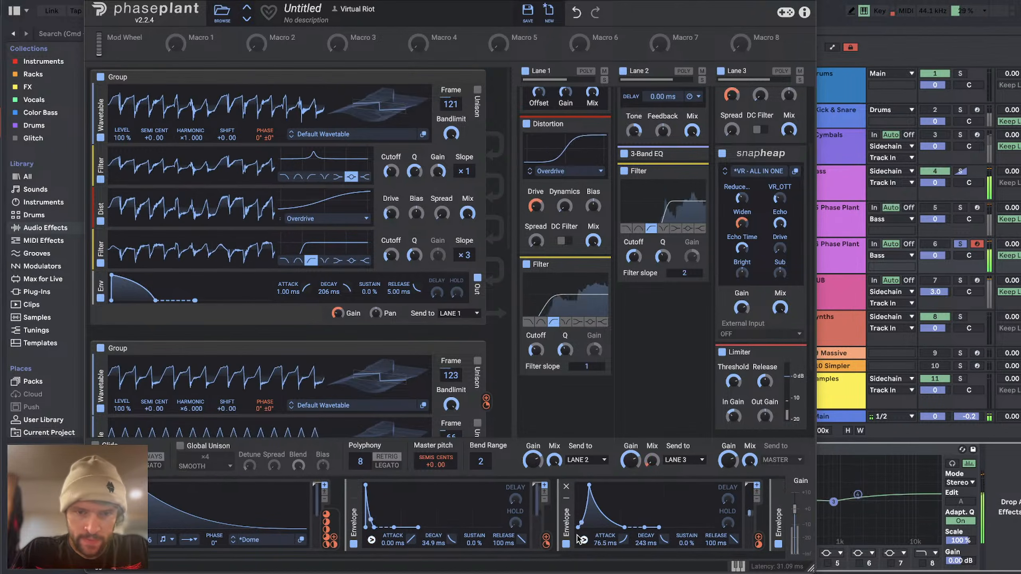
scroll(592, 551, right, 5)
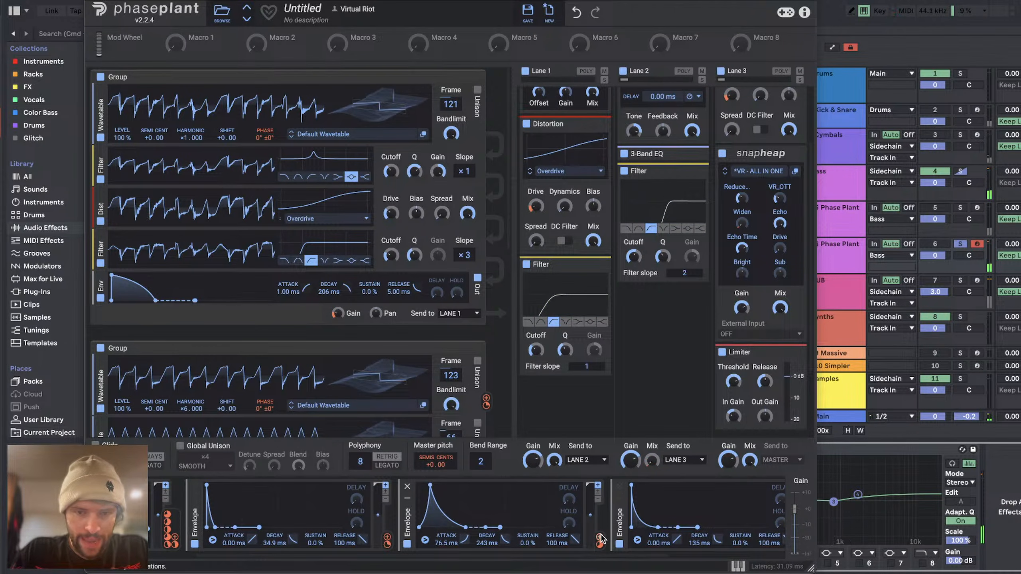
drag(601, 539, 601, 541)
scroll(294, 202, down, 5)
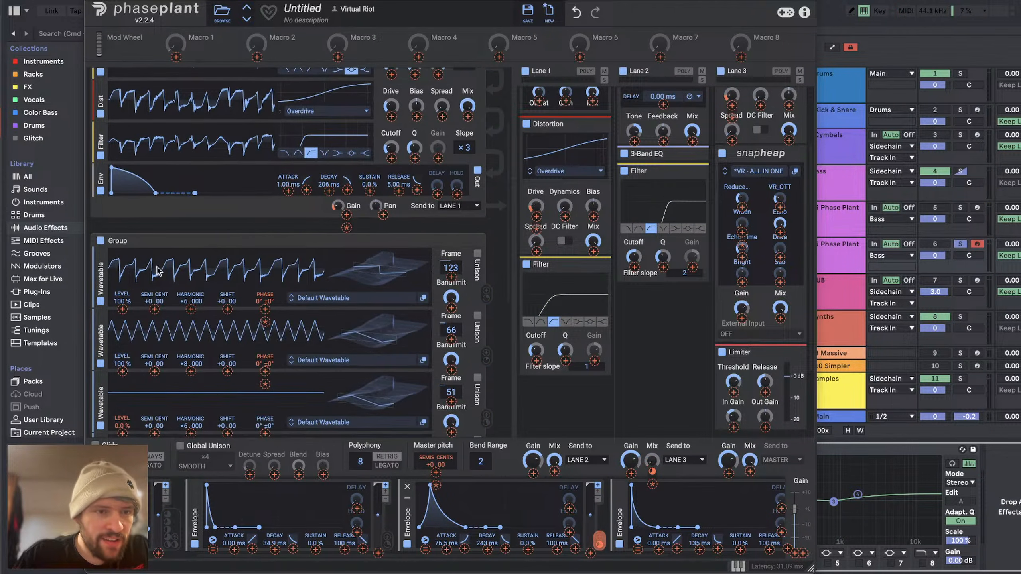
click(122, 309)
drag(122, 308, 123, 266)
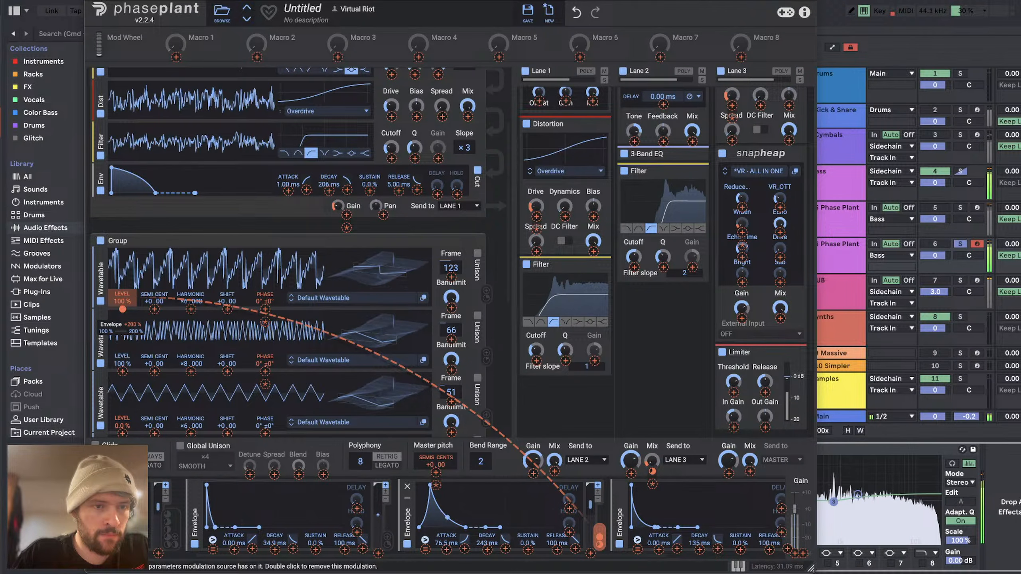
drag(122, 266, 122, 293)
drag(122, 371, 122, 346)
scroll(143, 383, down, 3)
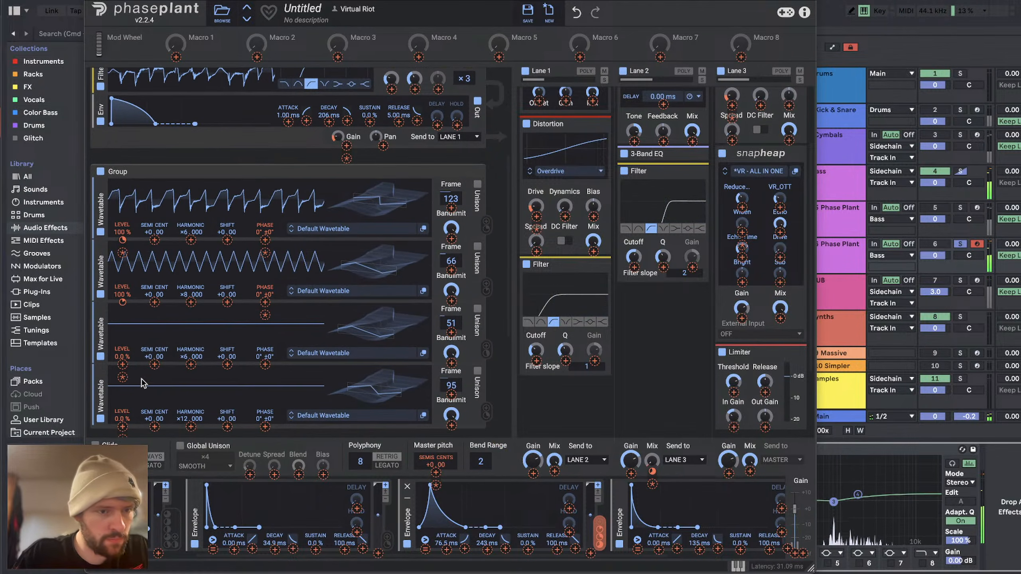
Step: Disable the second group's fourth wavetable and adjust the envelope depth on the first two wavetables' Level
click(101, 419)
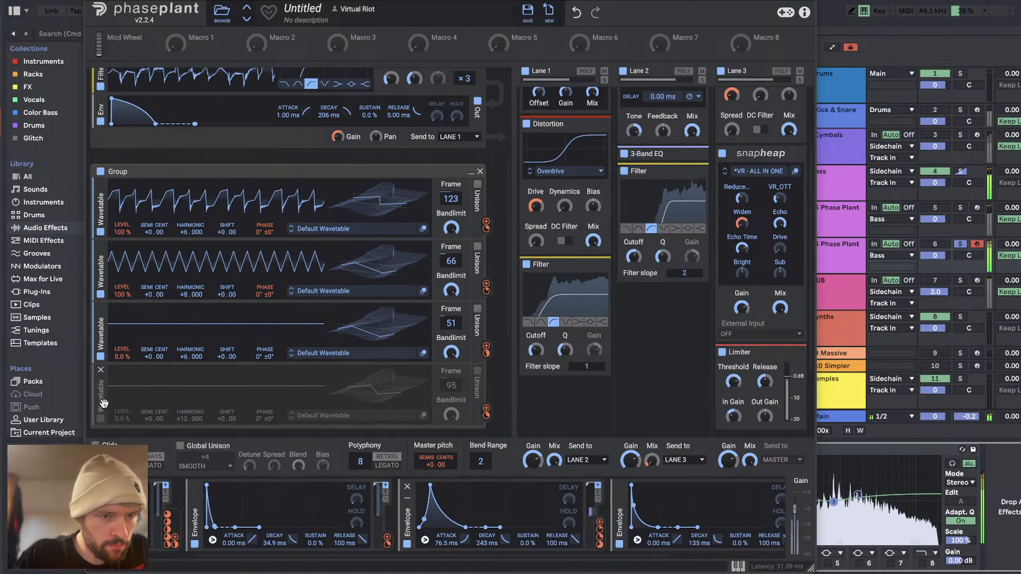
drag(122, 240, 122, 231)
drag(122, 302, 122, 291)
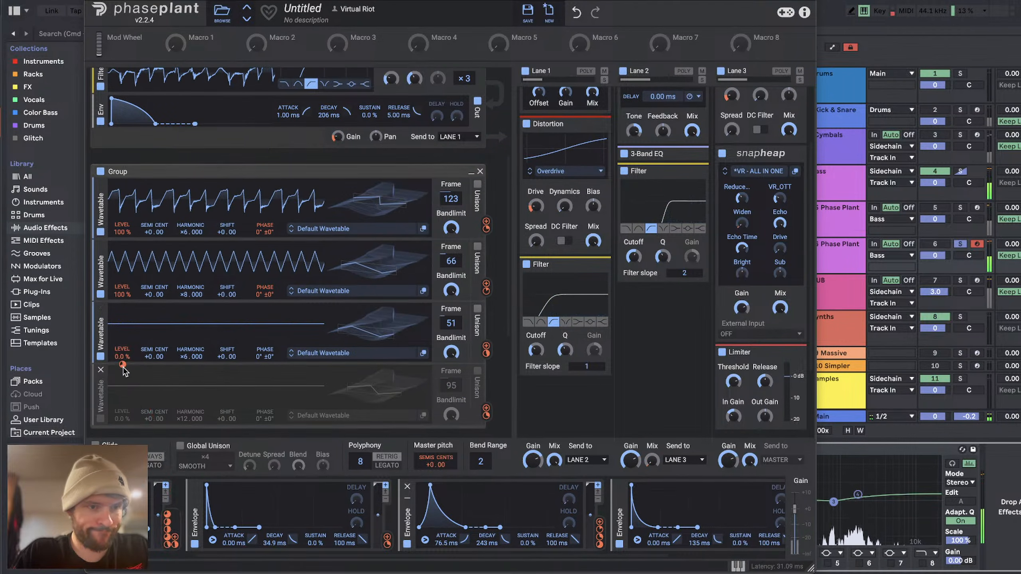
Step: Remove the modulation from the third wavetable's Level and reset the Level to 100 %
mouse_move(123, 365)
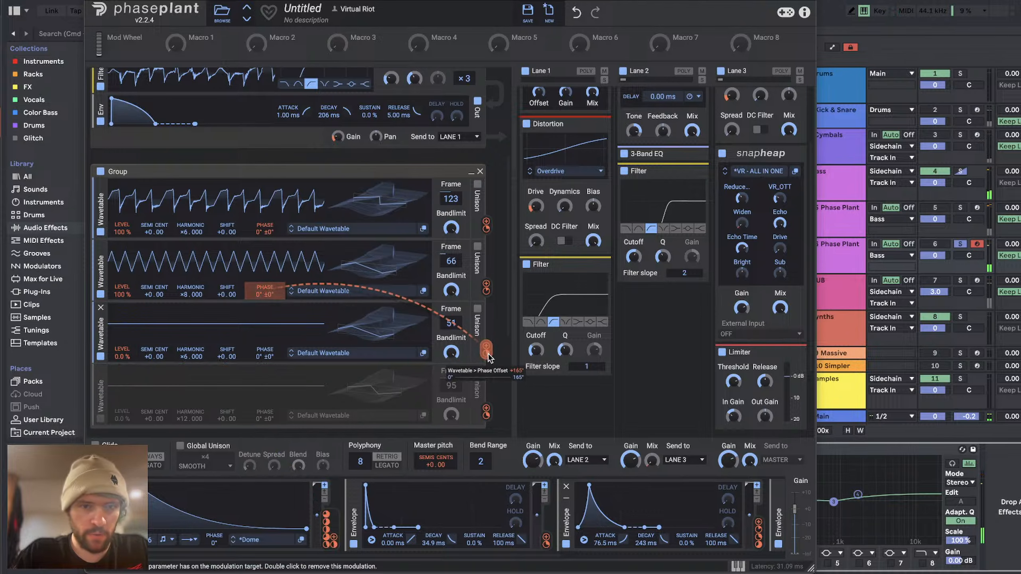
double_click(123, 365)
double_click(121, 355)
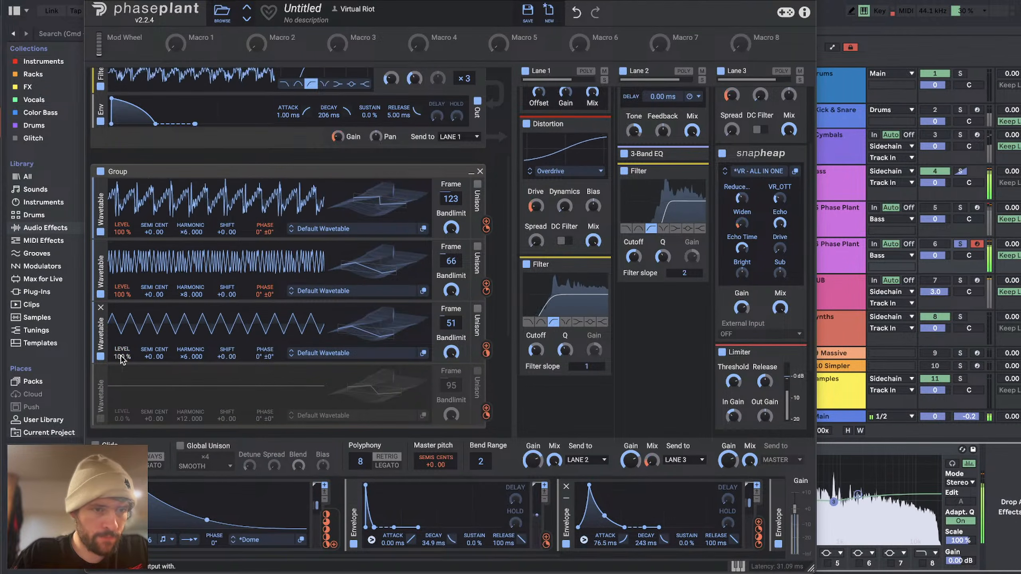
Step: Modulate the third wavetable's Level with the 76.5 ms attack envelope, keeping Level at 100 % and Harmonic at ×6.000
scroll(625, 539, right, 2)
scroll(625, 539, right, 1)
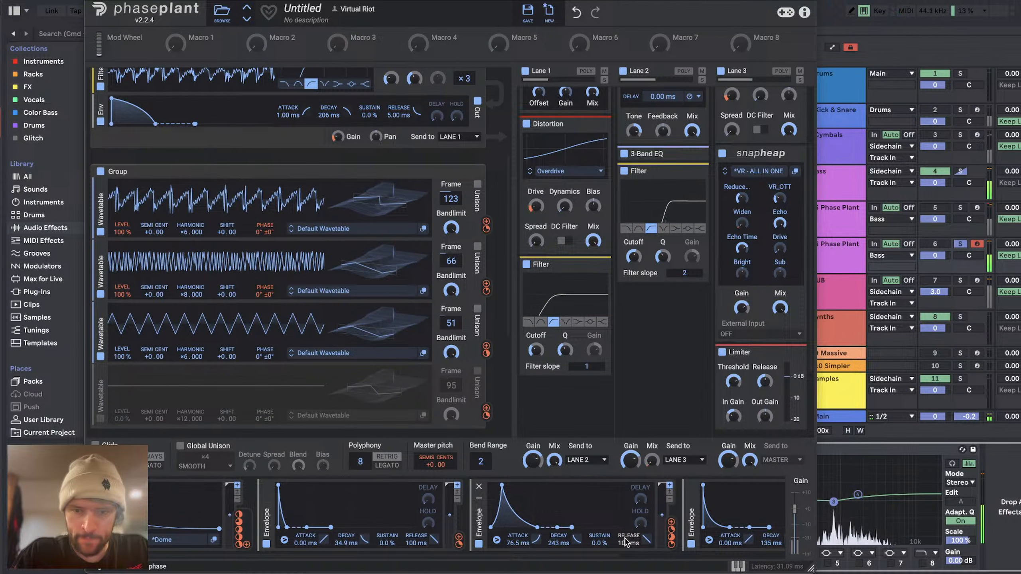
drag(671, 531, 122, 354)
click(170, 362)
mouse_move(189, 357)
mouse_down()
mouse_move(188, 320)
mouse_move(188, 350)
mouse_up()
drag(123, 358, 123, 402)
mouse_move(196, 357)
mouse_down()
mouse_move(196, 340)
mouse_move(196, 357)
mouse_up()
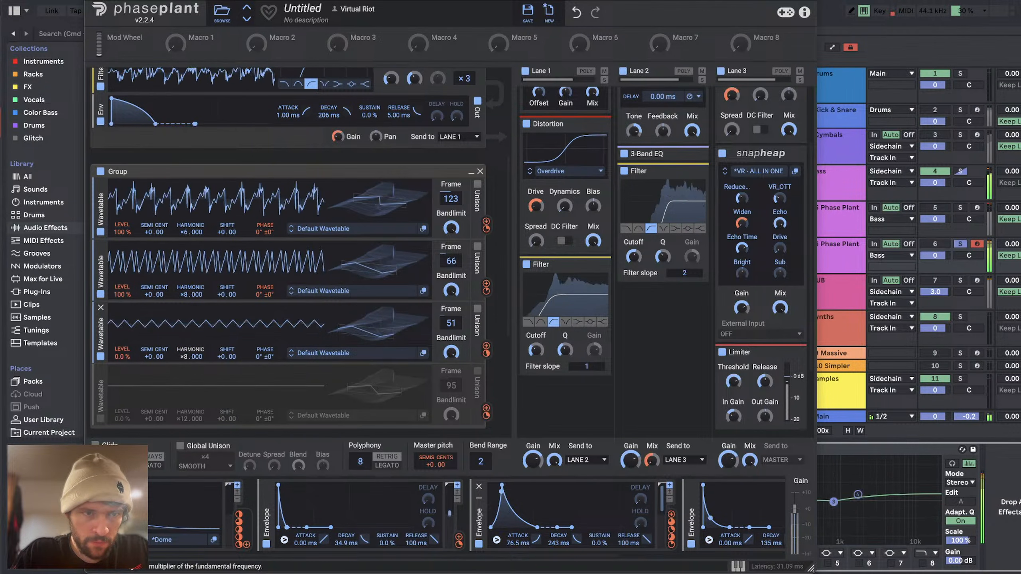
double_click(120, 355)
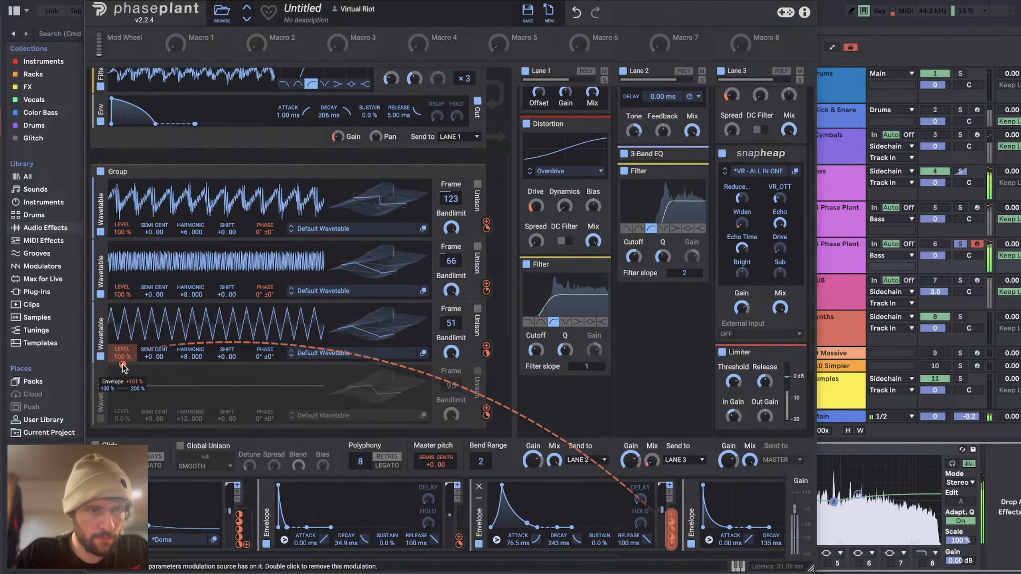
drag(123, 365, 122, 368)
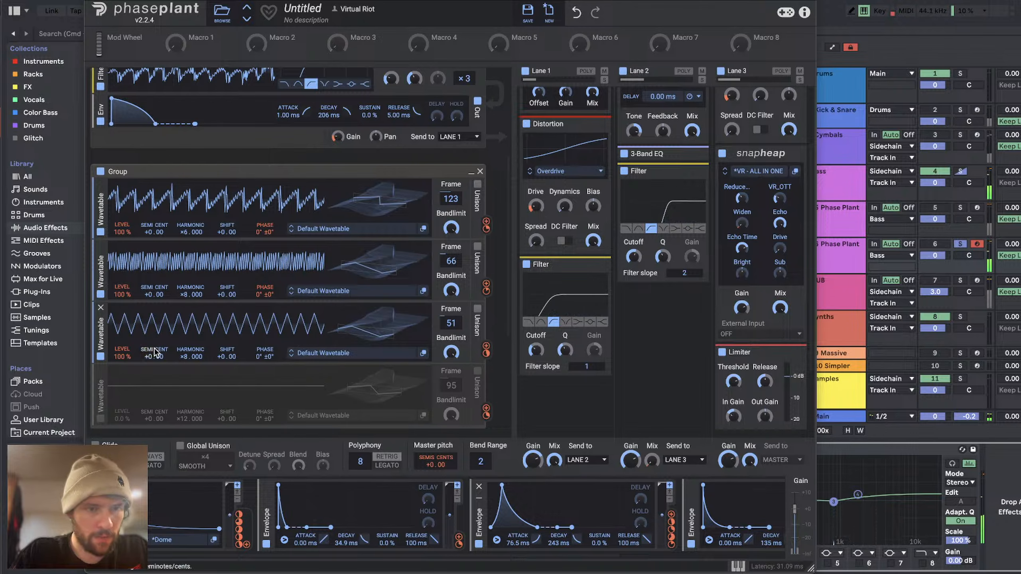
drag(191, 357, 190, 364)
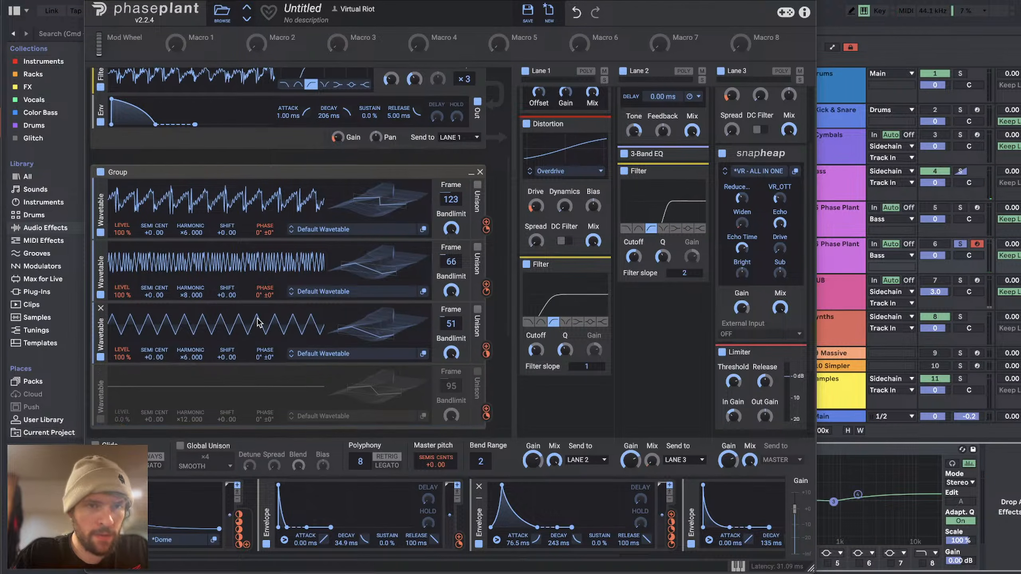
Step: Add a Noise generator above the wavetable in the first group
scroll(259, 322, up, 5)
scroll(380, 545, left, 3)
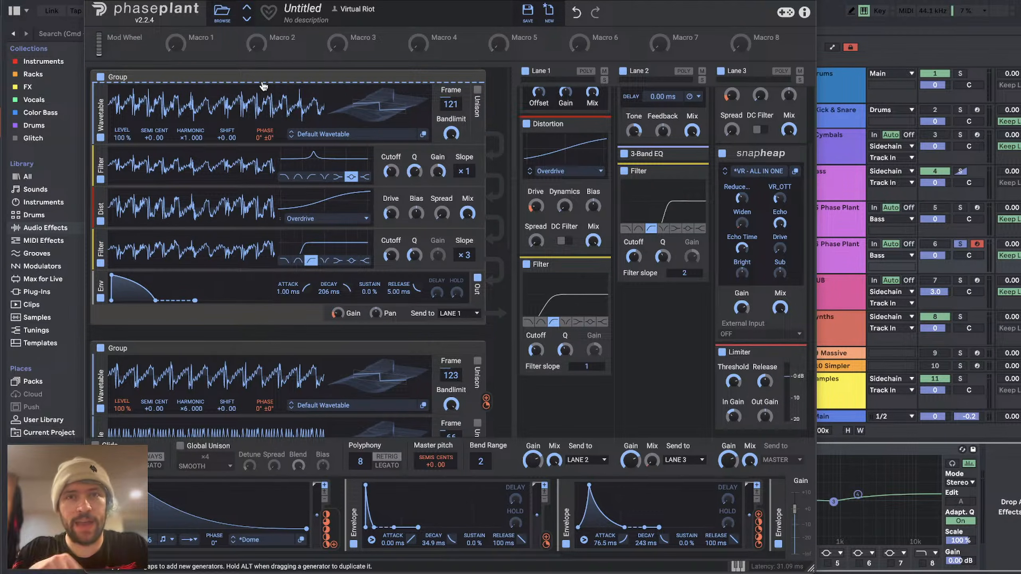
scroll(308, 224, down, 8)
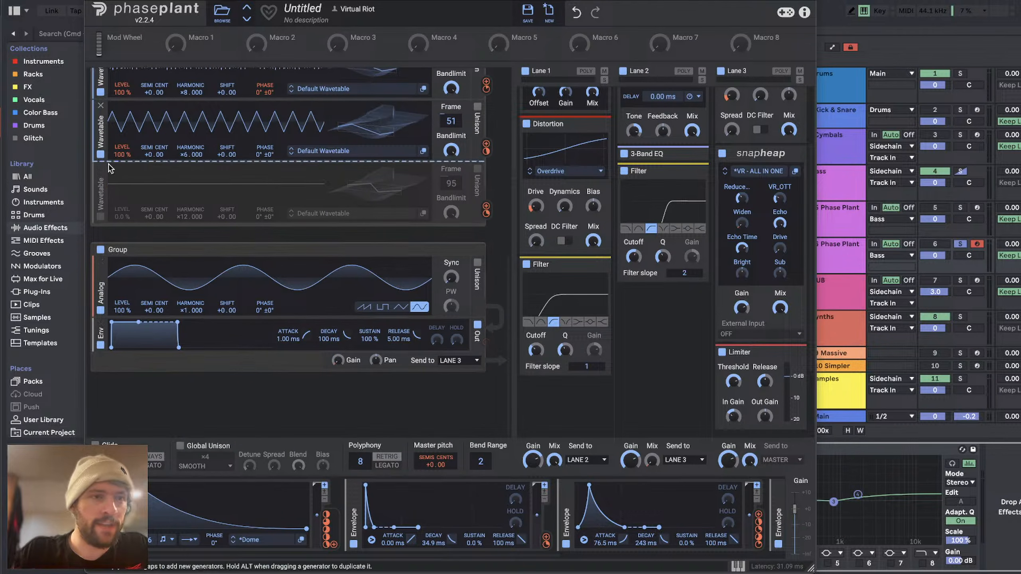
scroll(322, 146, up, 8)
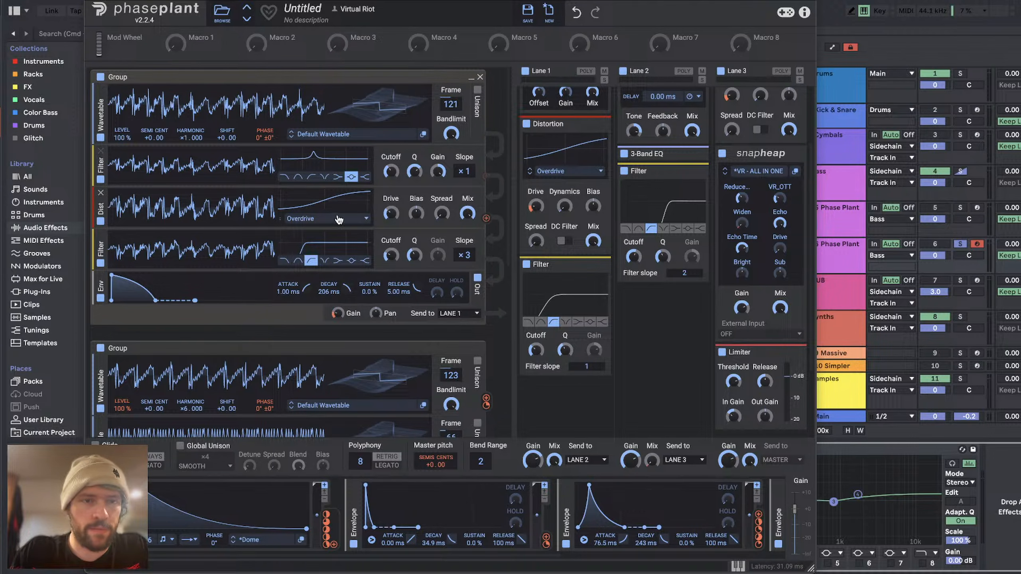
click(270, 86)
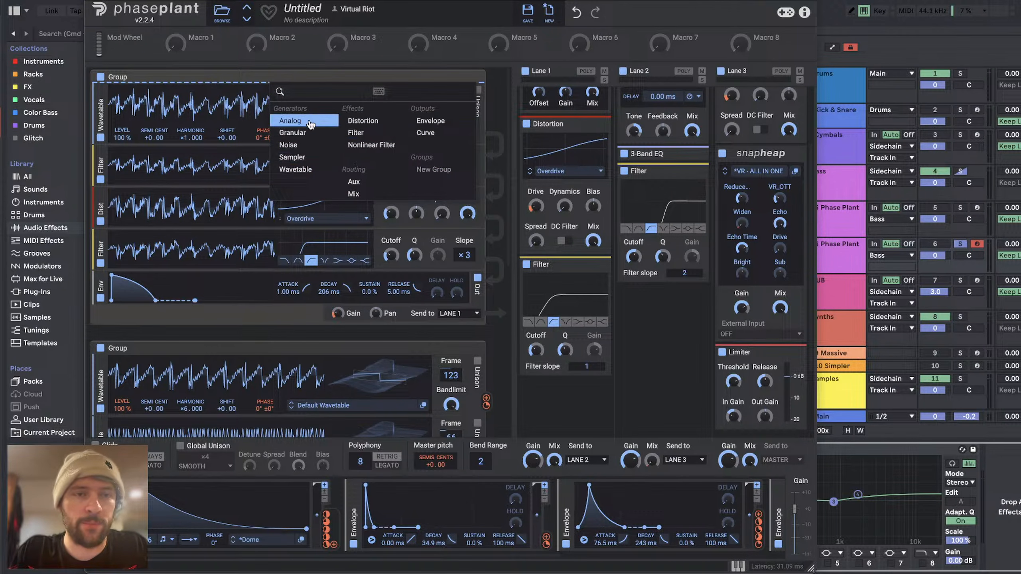
click(302, 147)
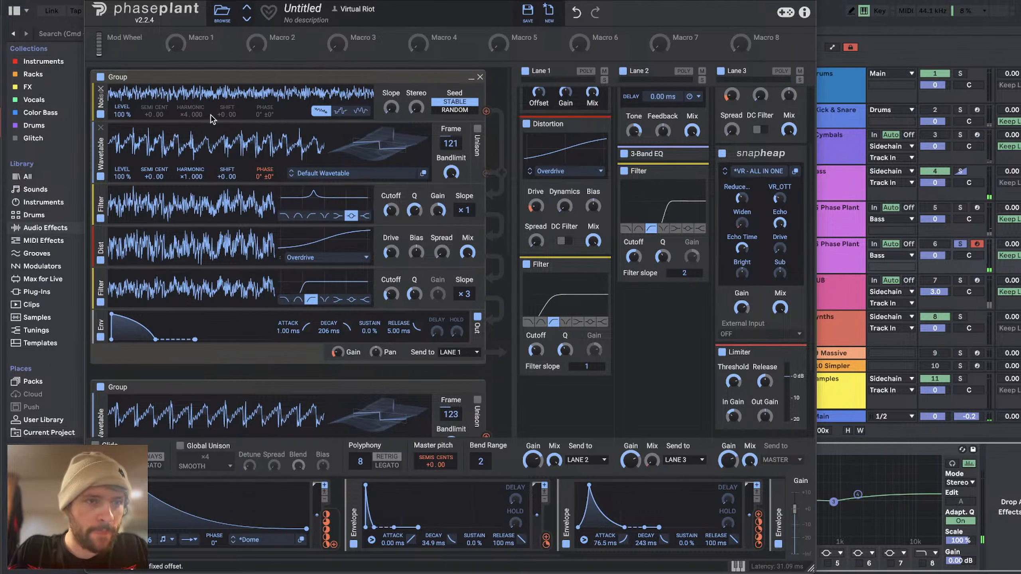
Step: Add a Filter directly after the Noise generator, switch it to high-pass, and adjust its Cutoff
click(209, 125)
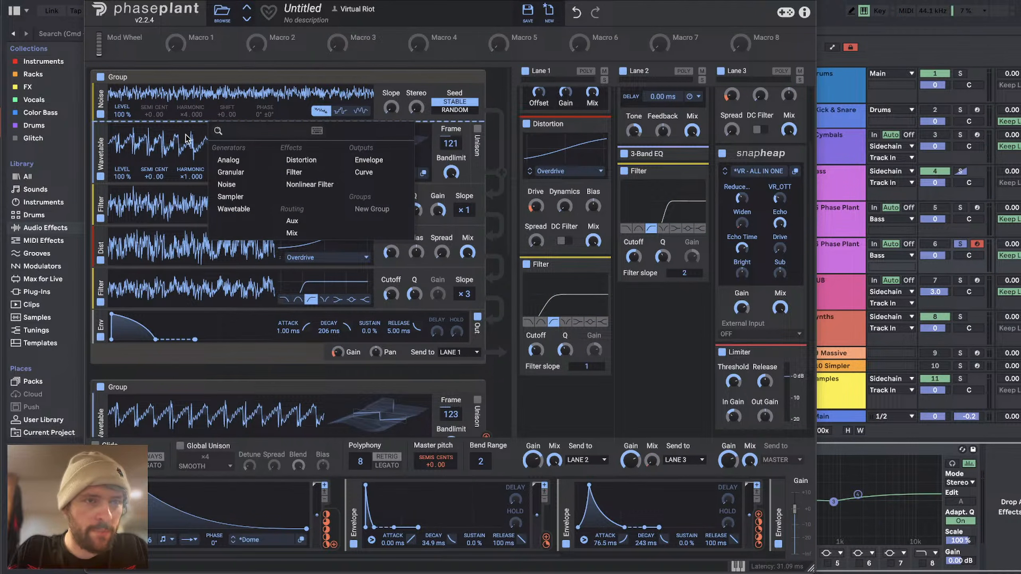
click(294, 172)
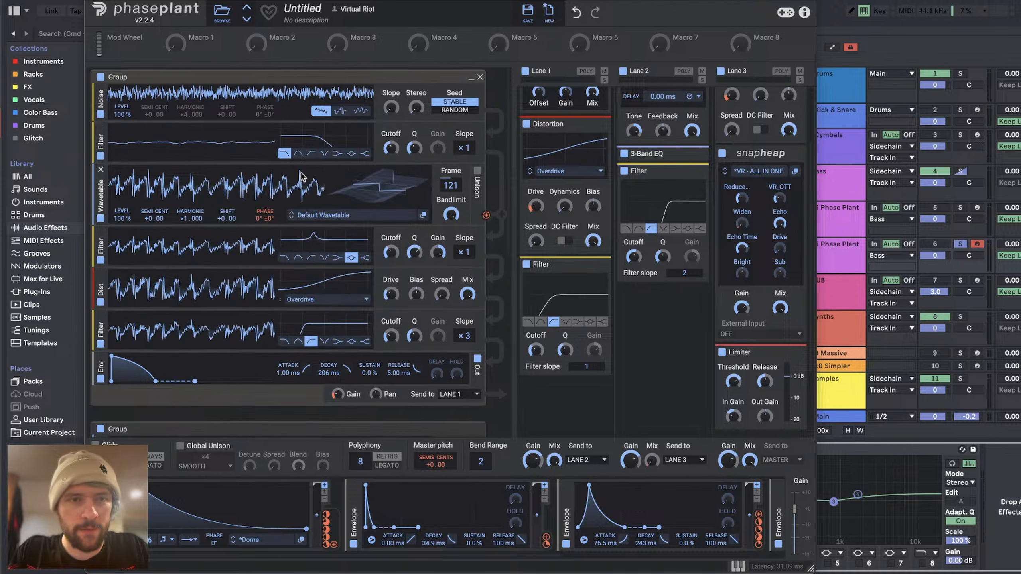
click(311, 153)
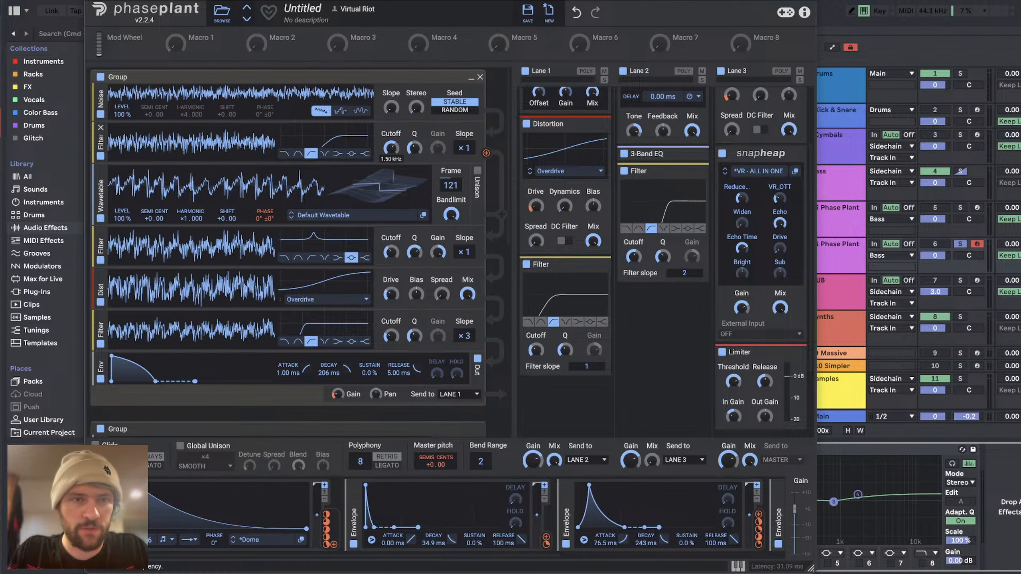
drag(414, 148, 391, 148)
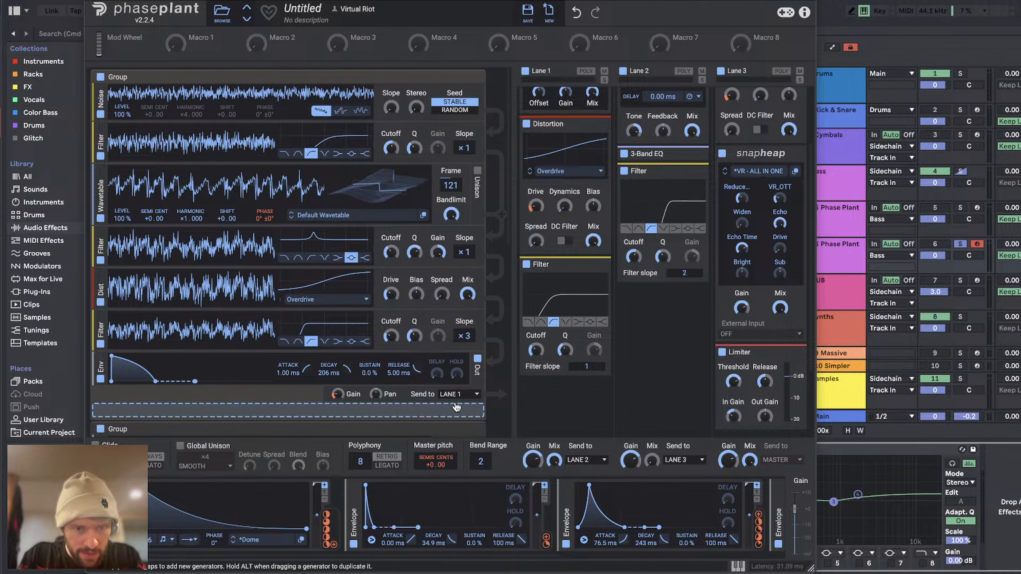
Step: Switch to the livestream page in YouTube Studio to read the viewer chat
key(super+Tab)
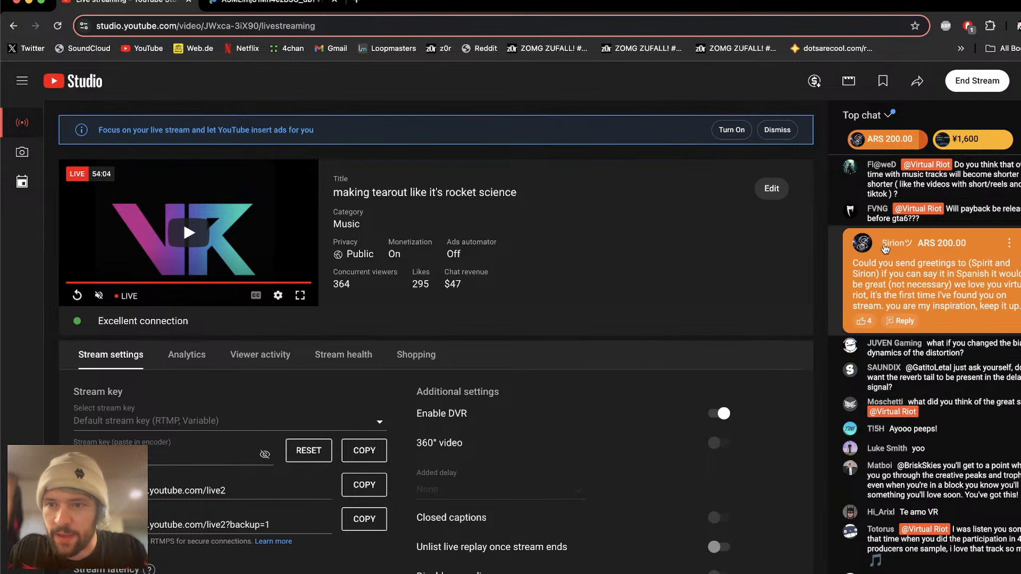
Step: Read through the earlier and recent viewer chat messages and return to the Phase Plant window
scroll(894, 280, up, 3)
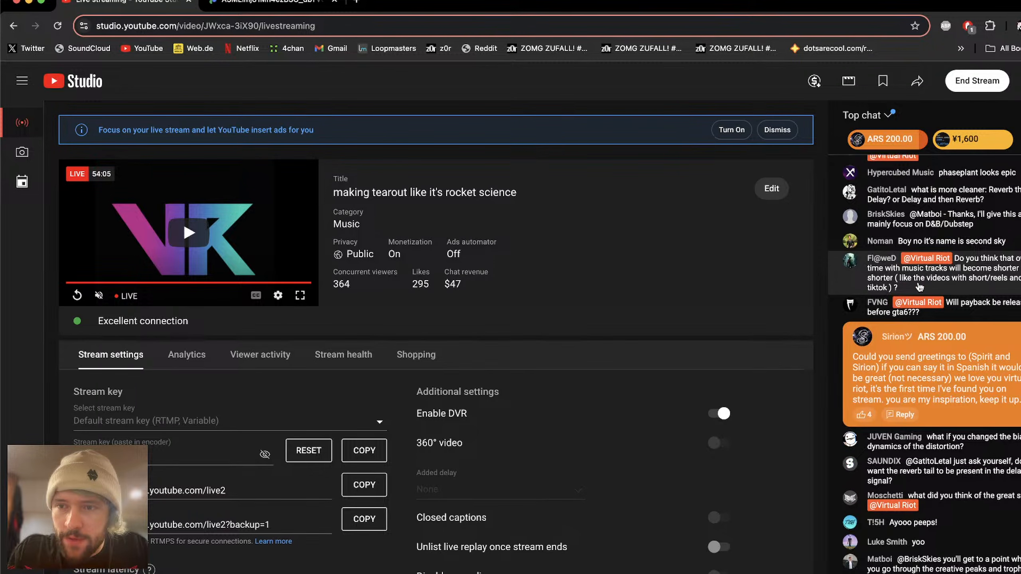
scroll(920, 286, up, 2)
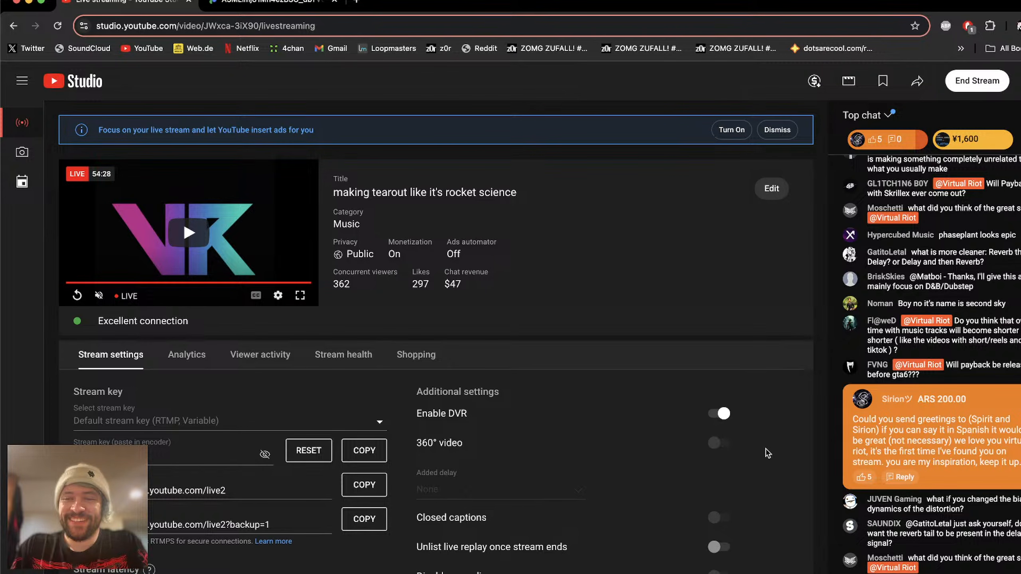
scroll(982, 492, up, 3)
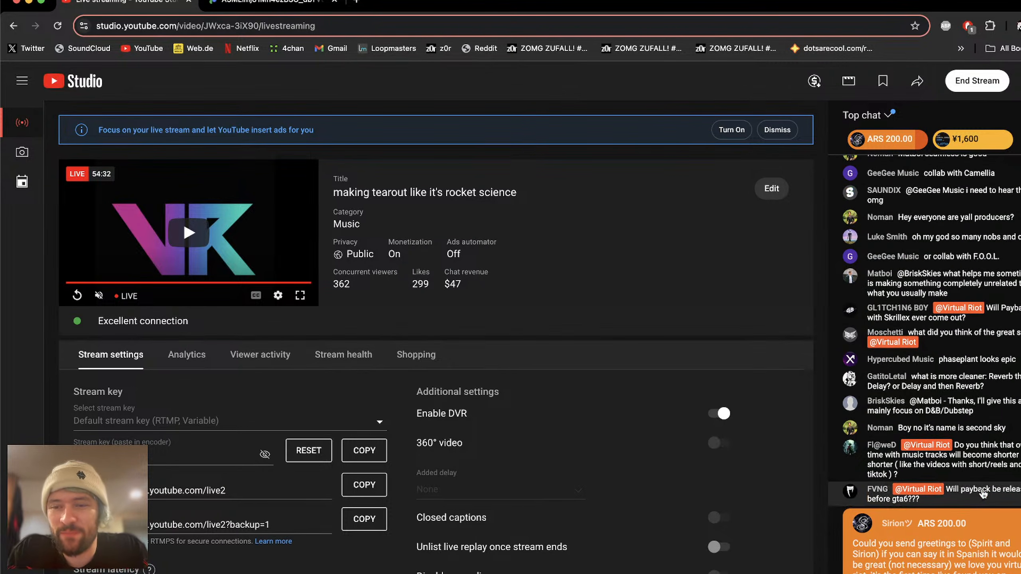
scroll(977, 450, down, 1)
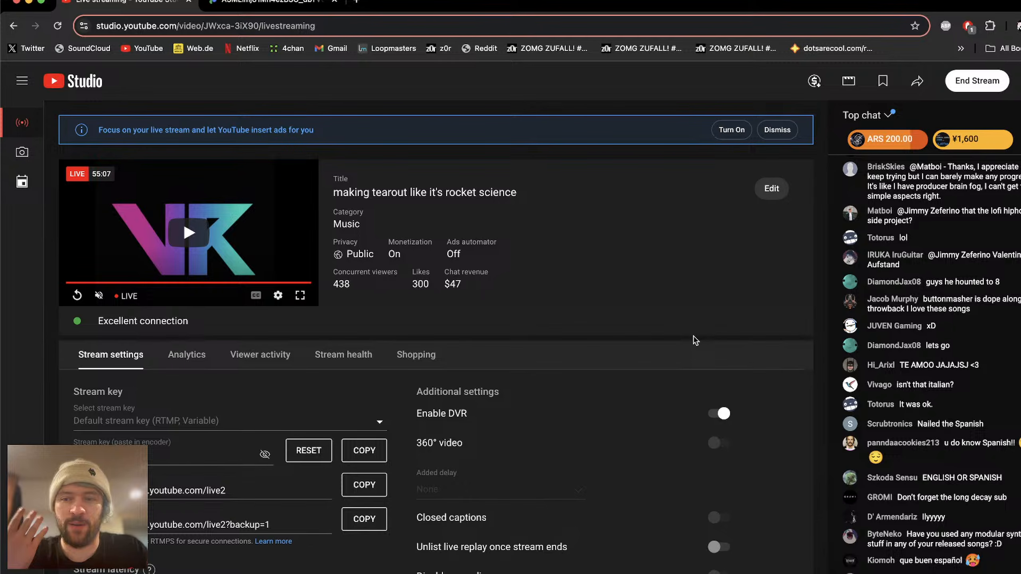
key(super+Tab)
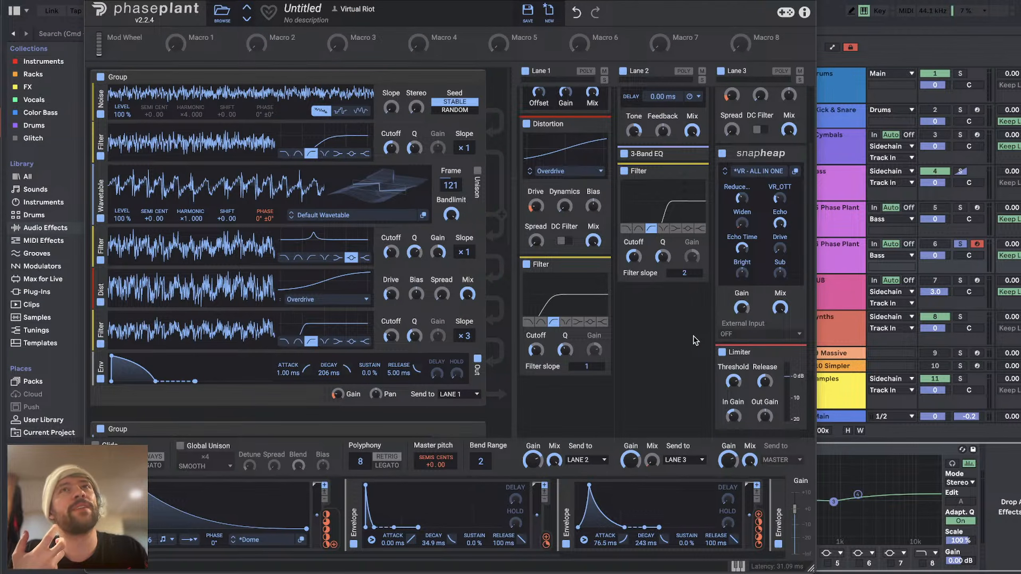
key(super+Tab)
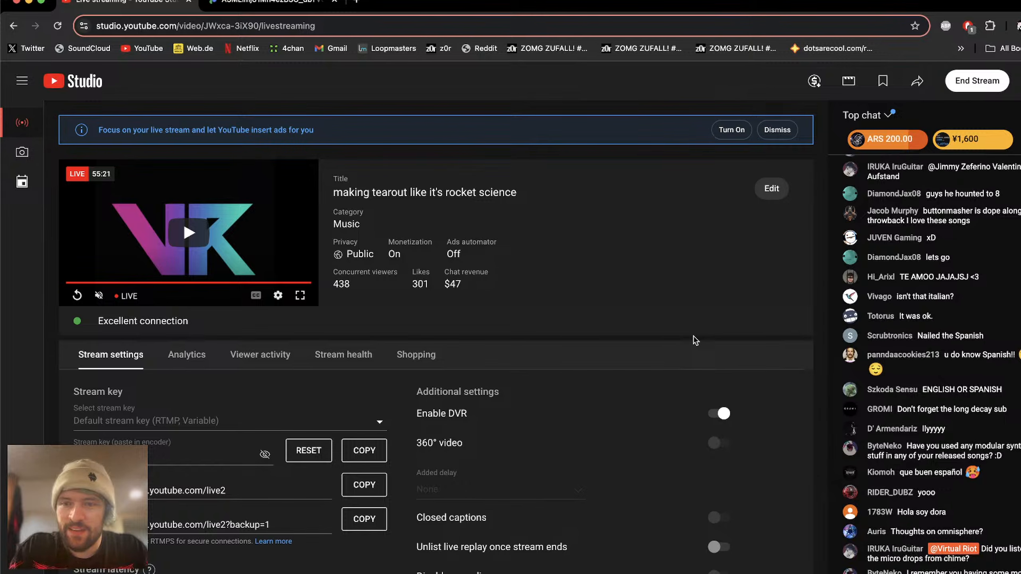
key(super+Tab)
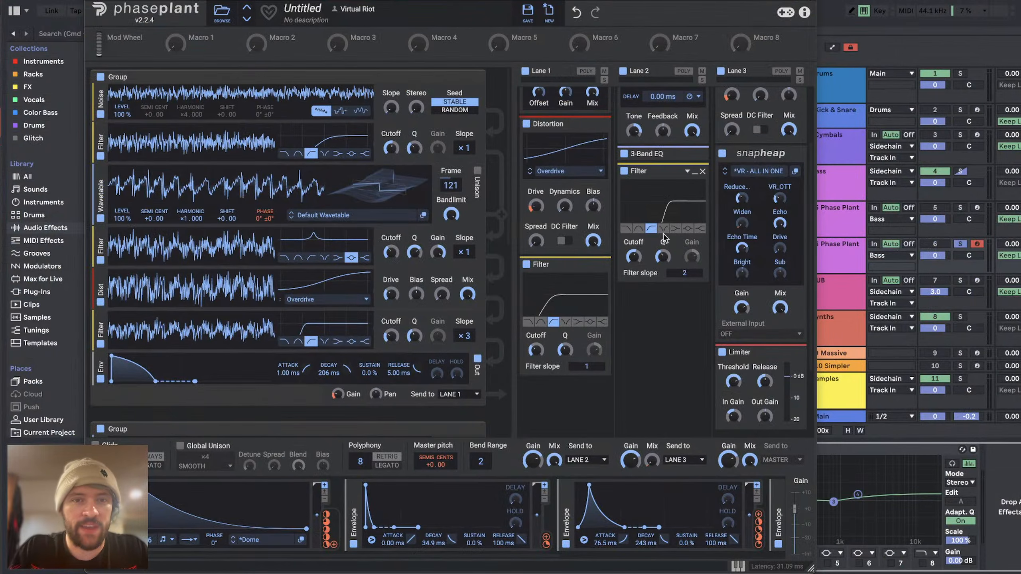
Step: Replace the first group's Noise generator and its high-pass Filter with a Noise generator in a new group after the sine, sent to Lane 3
key(space)
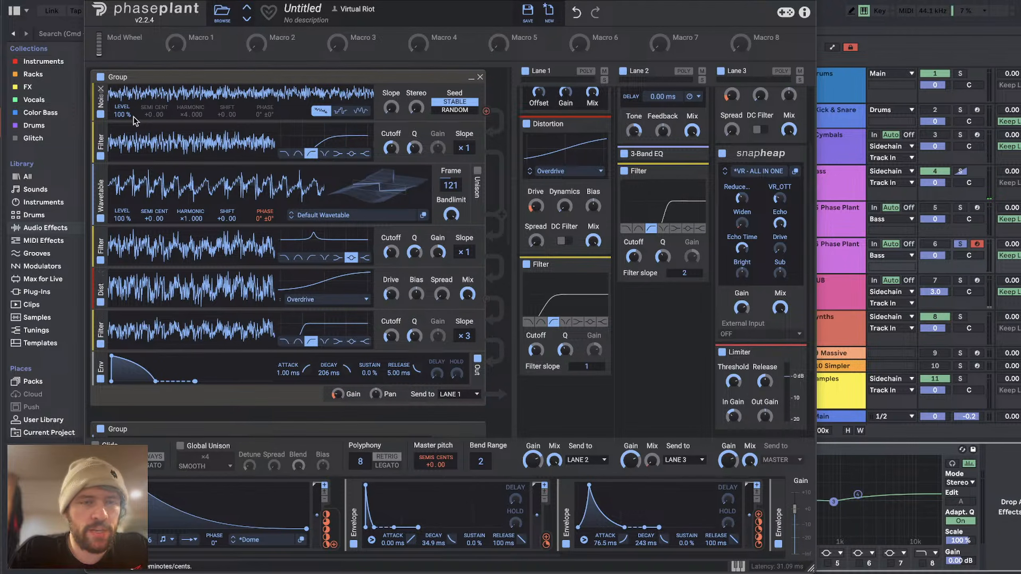
click(101, 126)
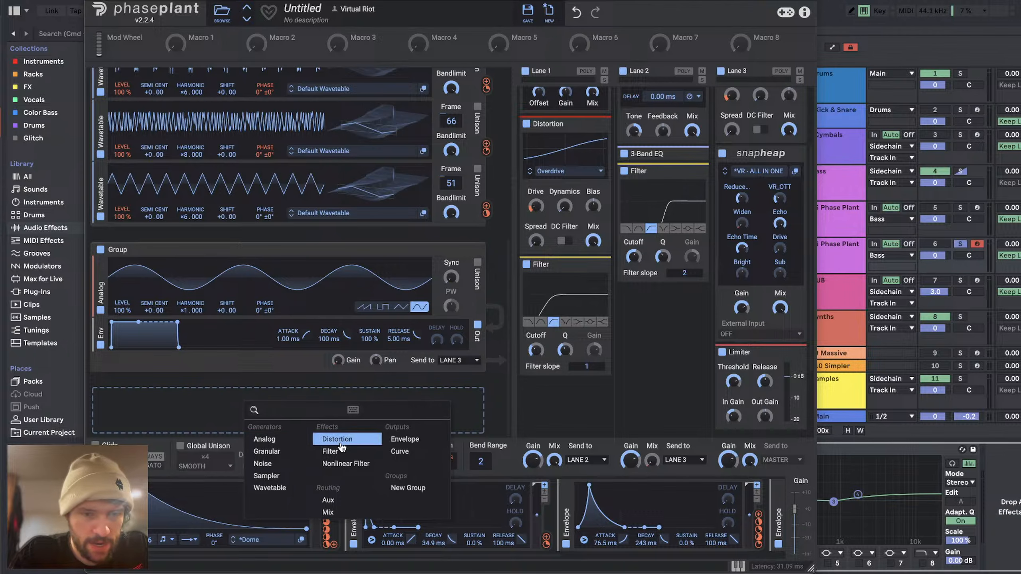
click(274, 467)
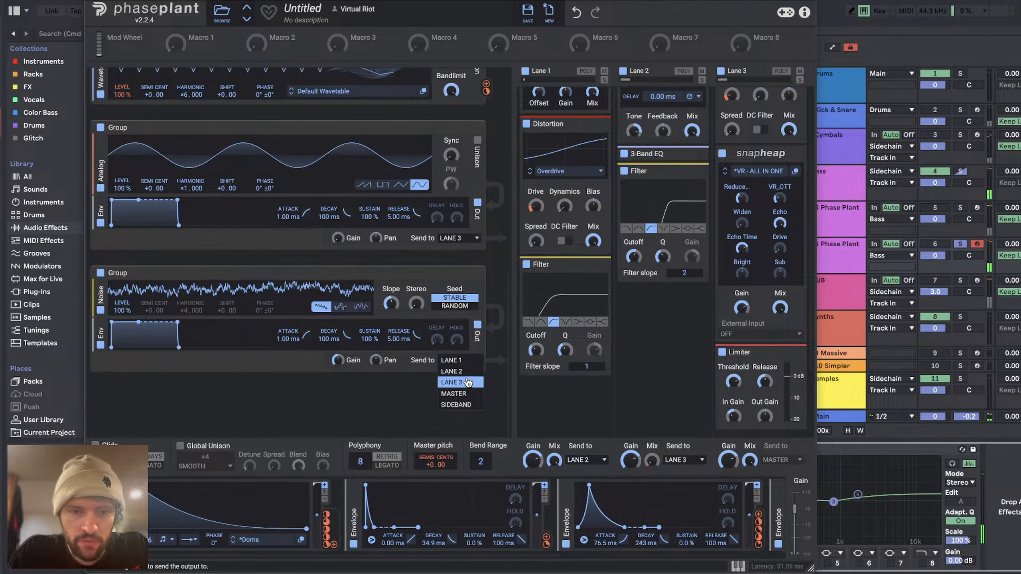
click(465, 383)
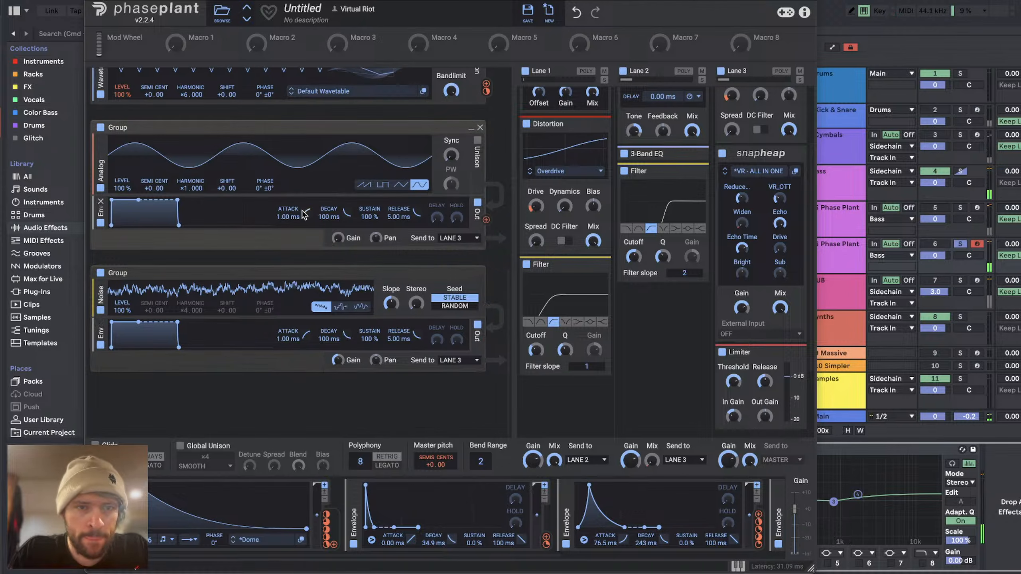
Step: Lower the sine Analog oscillator's Level to 70 % and adjust the new Noise generator's Slope
drag(126, 188, 126, 201)
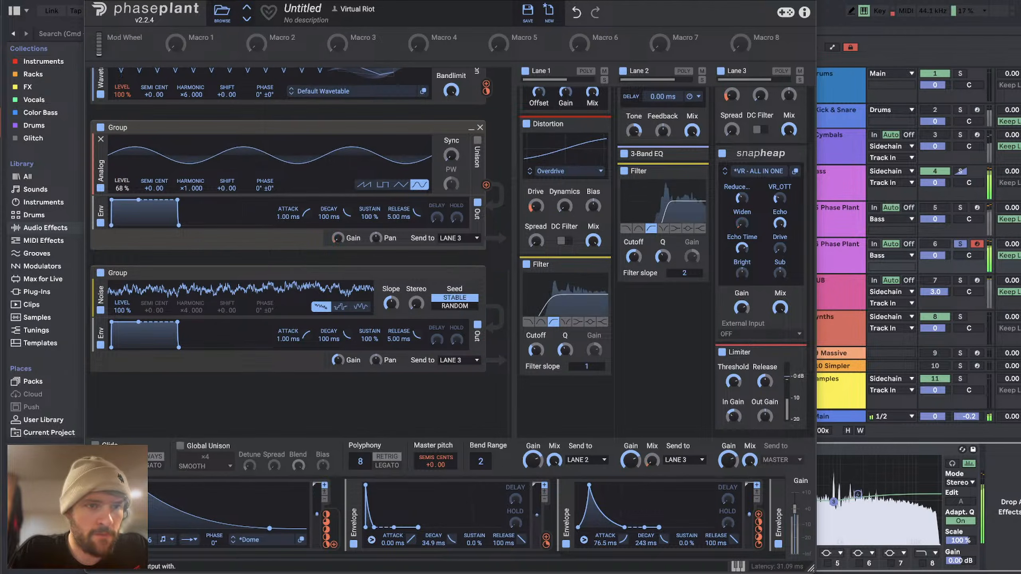
drag(391, 303, 391, 332)
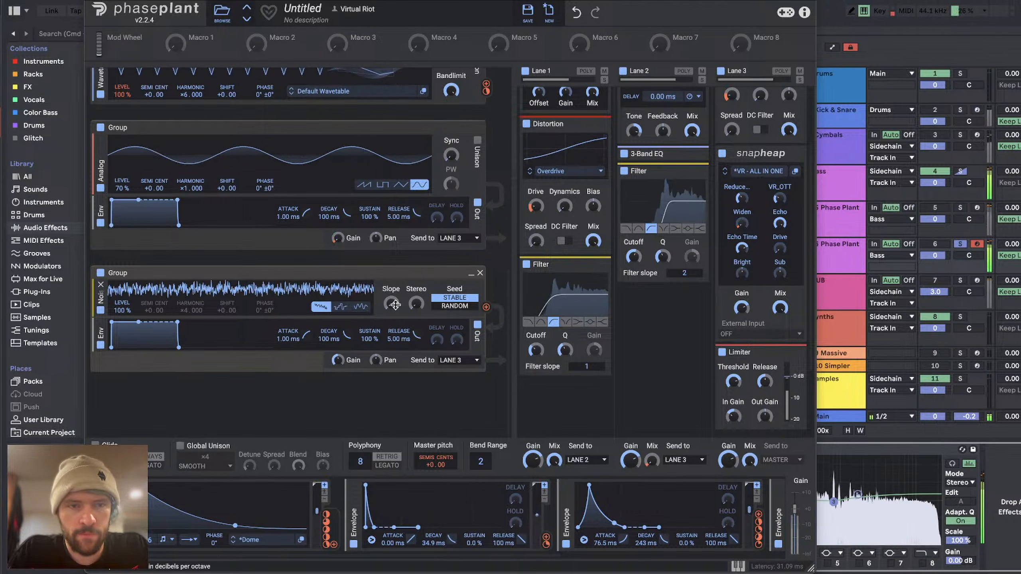
Step: Insert a Filter after the new Noise generator, switch it to high-pass, and set its Q to 0.496
click(284, 318)
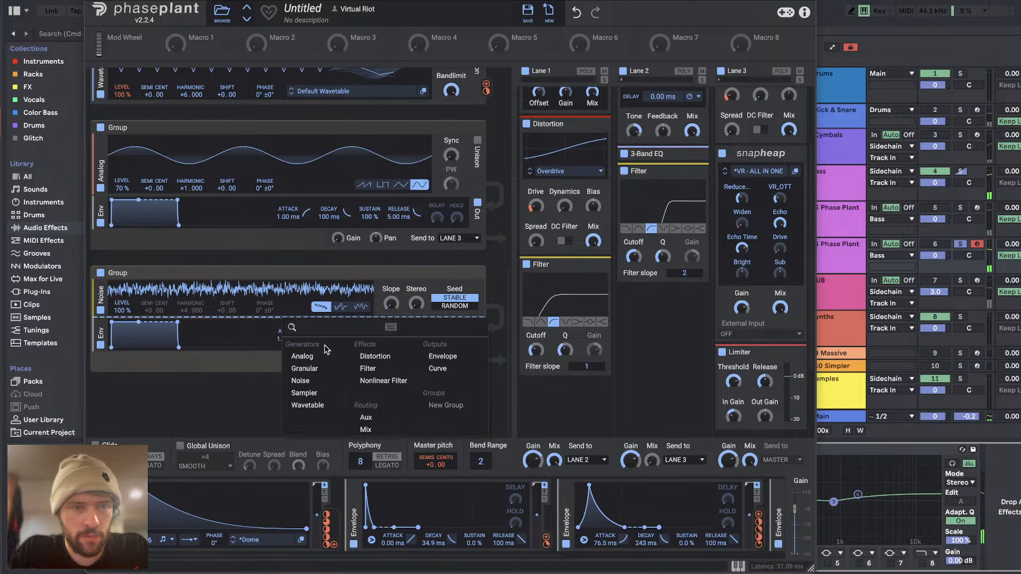
click(377, 369)
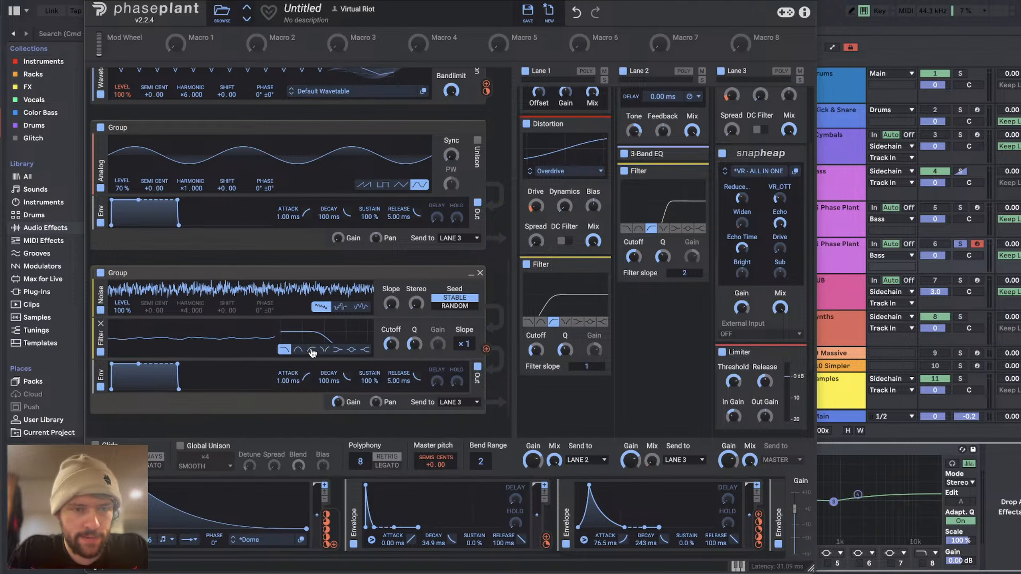
click(312, 350)
mouse_move(414, 344)
mouse_down()
mouse_move(391, 340)
mouse_move(414, 349)
mouse_up()
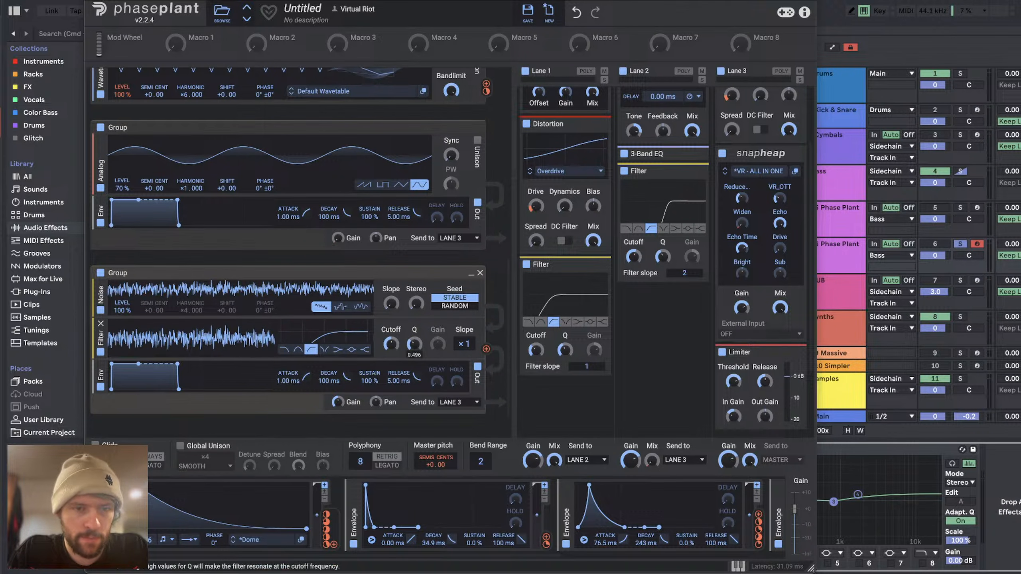
Step: Shape the noise group's envelope with 21.3 ms attack, 43.0 ms decay and 0 % sustain
drag(306, 377, 307, 379)
drag(370, 380, 339, 388)
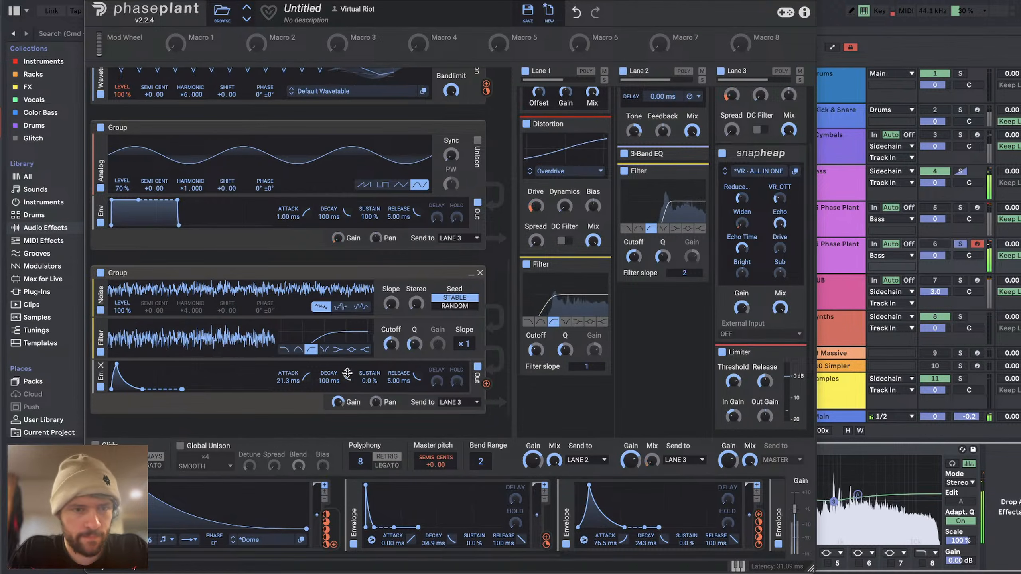
drag(347, 377, 347, 384)
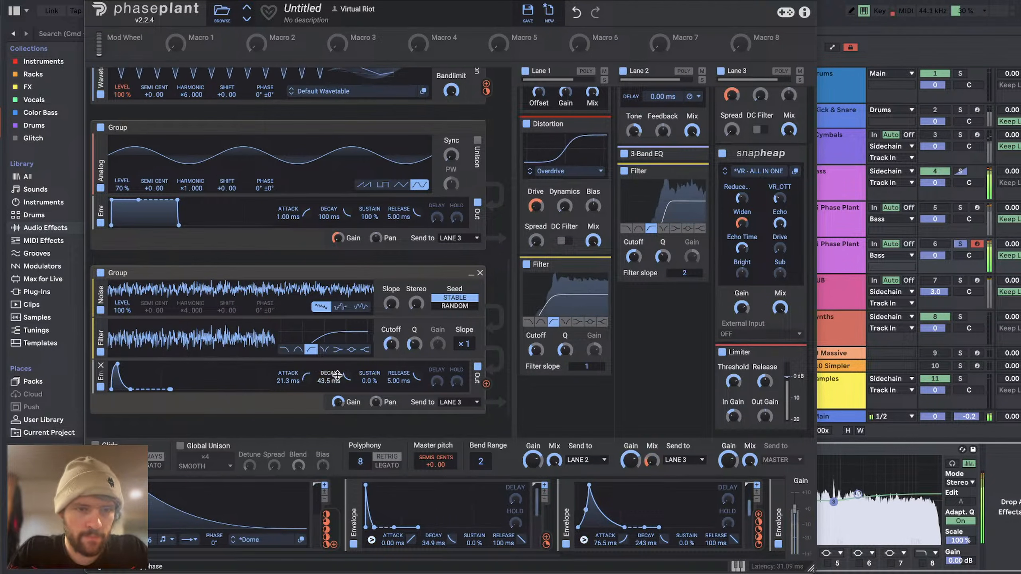
mouse_move(347, 377)
mouse_down()
mouse_move(347, 387)
mouse_move(347, 377)
mouse_move(329, 379)
mouse_up()
key(space)
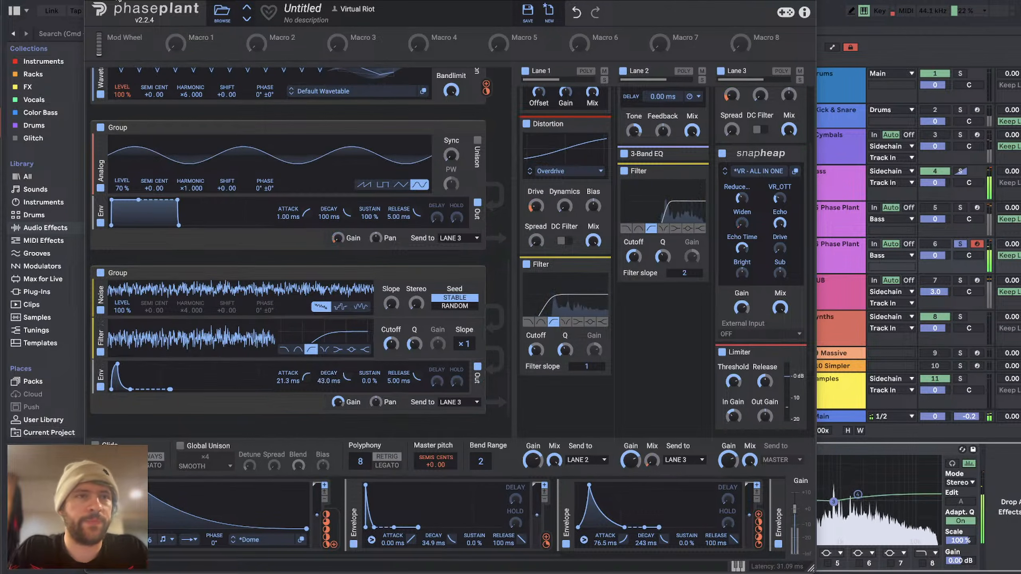
Step: Unsolo the second Phase Plant track and move the EQ Eight bell beside the low cut to 861 Hz at -0.12 dB
key(super+w)
click(961, 245)
key(space)
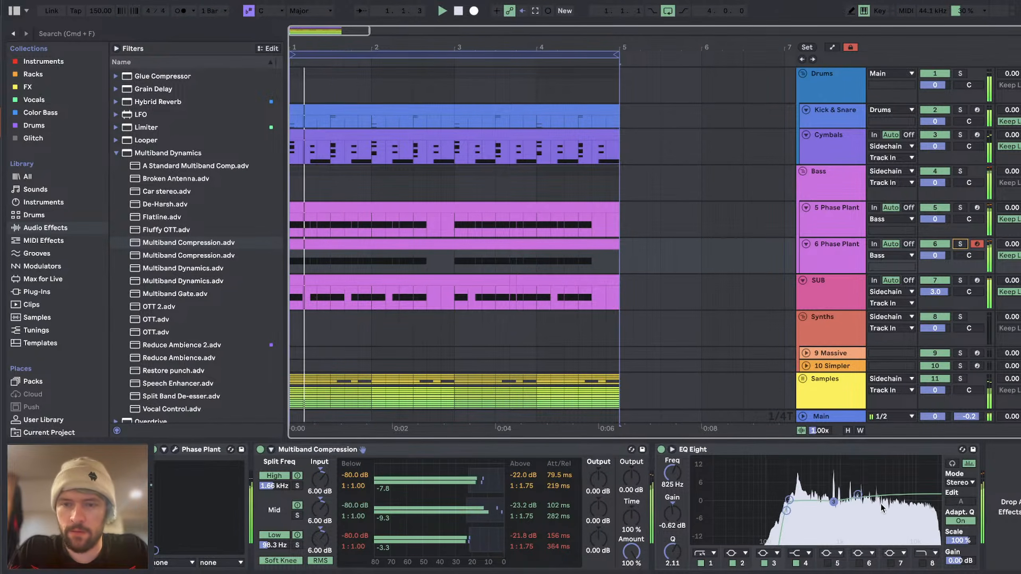
drag(789, 500, 835, 504)
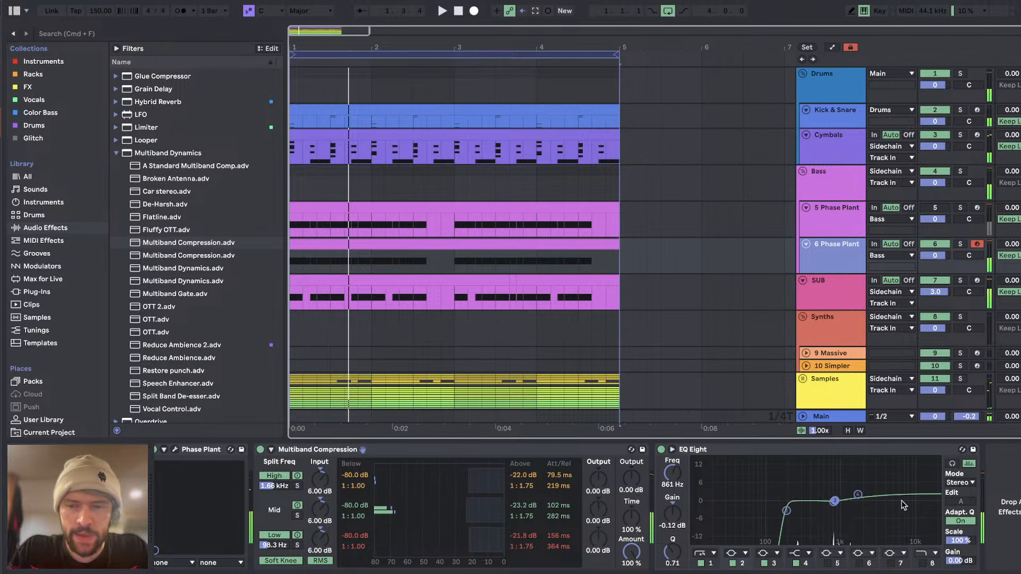
Step: Reopen Phase Plant on the second bass and remove the modulation from the Widen control of Lane 3's Snap Heap
click(175, 450)
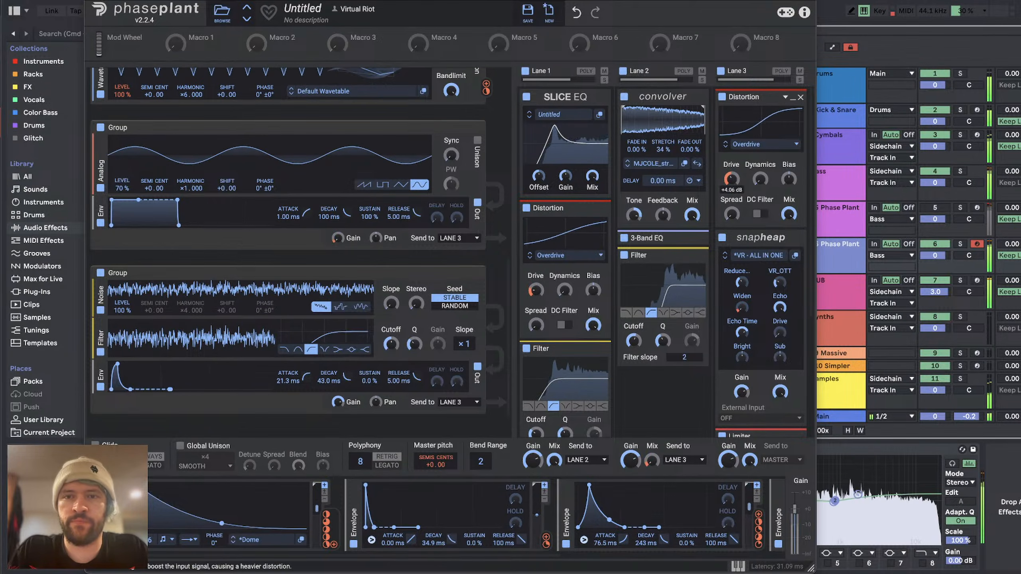
double_click(742, 318)
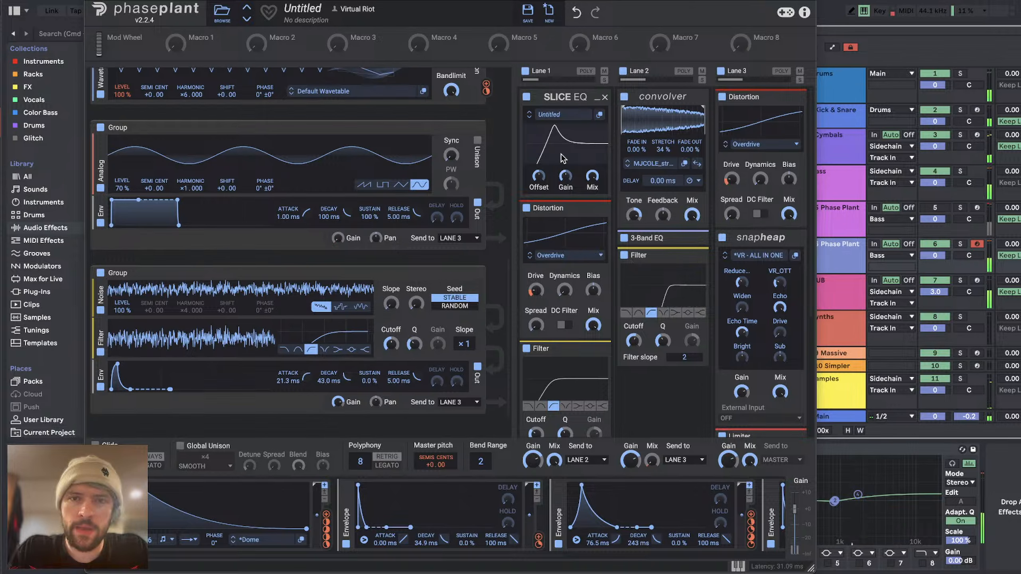
Step: Adjust Lane 2's Mix and increase the Drive modulation on Lane 1's Overdrive distortion
drag(653, 471, 652, 463)
drag(536, 290, 535, 284)
scroll(539, 298, down, 3)
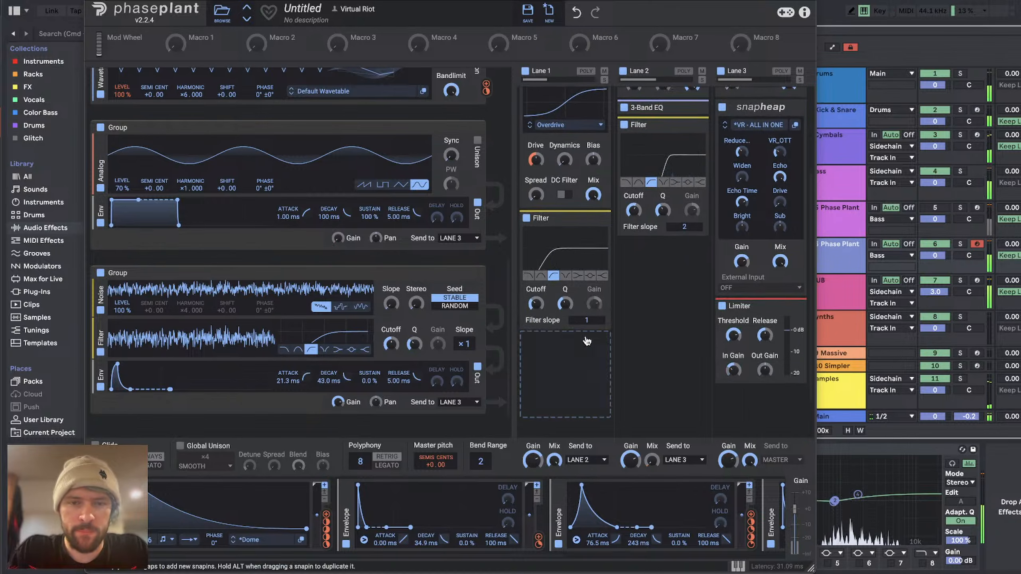
Step: Rework the first group by setting the wavetable Frame to 57, widening the peak Filter's Q and lowering the distortion Drive
scroll(539, 300, up, 3)
scroll(354, 257, up, 7)
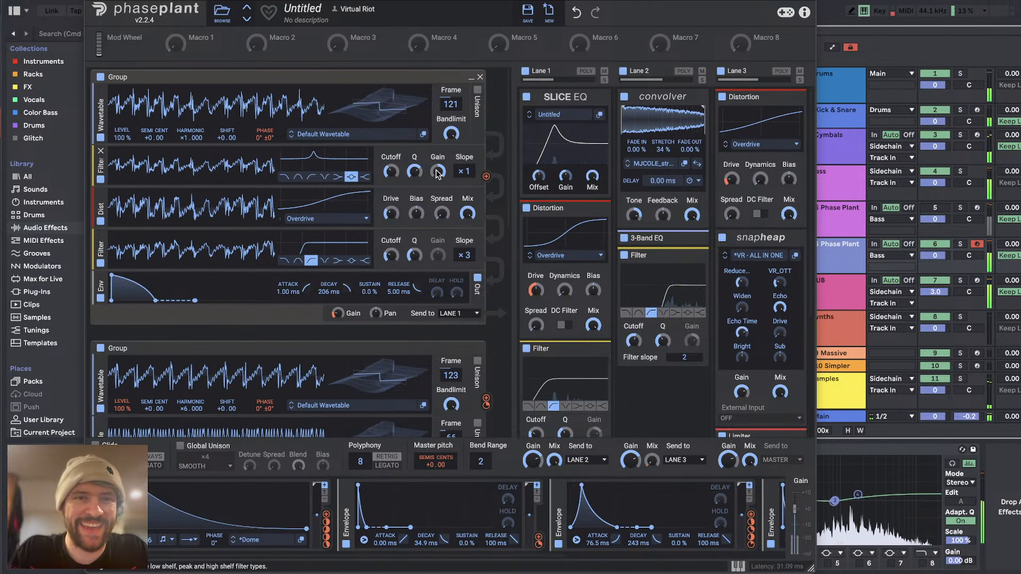
drag(415, 172, 412, 167)
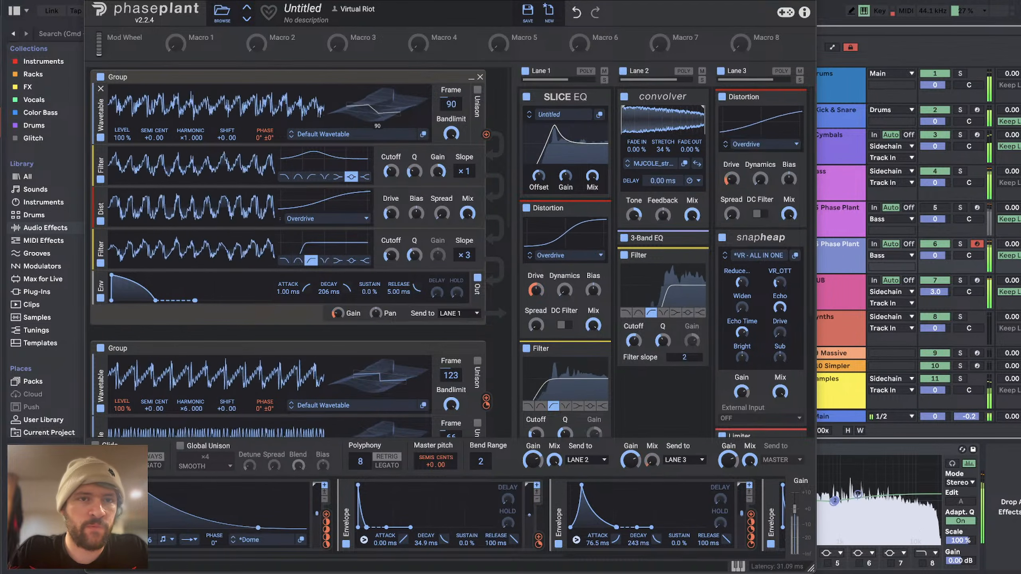
drag(391, 213, 391, 225)
Step: Modulate the Phase of the second group's first wavetable with the output of its second wavetable
scroll(391, 225, down, 5)
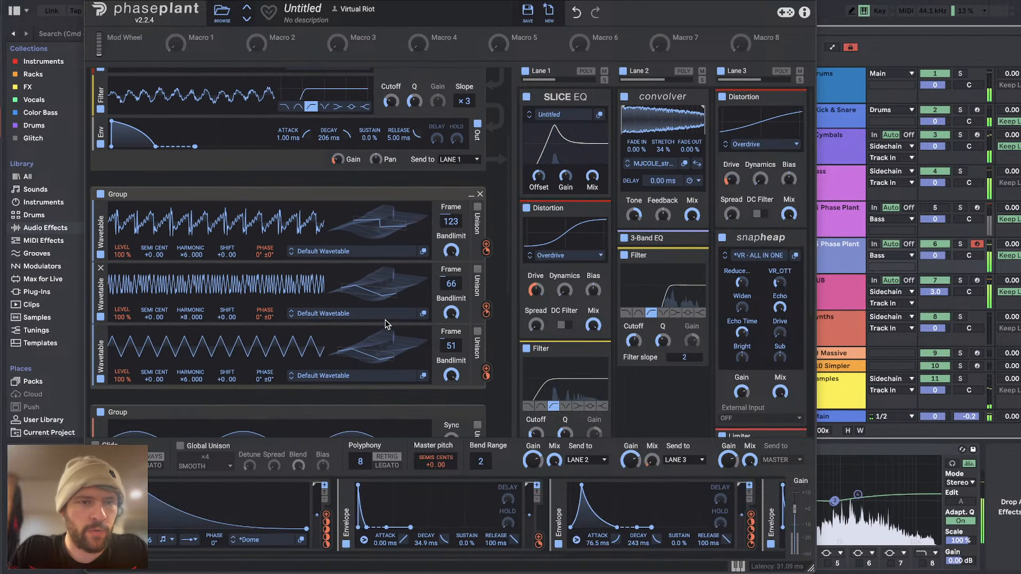
drag(486, 310, 264, 281)
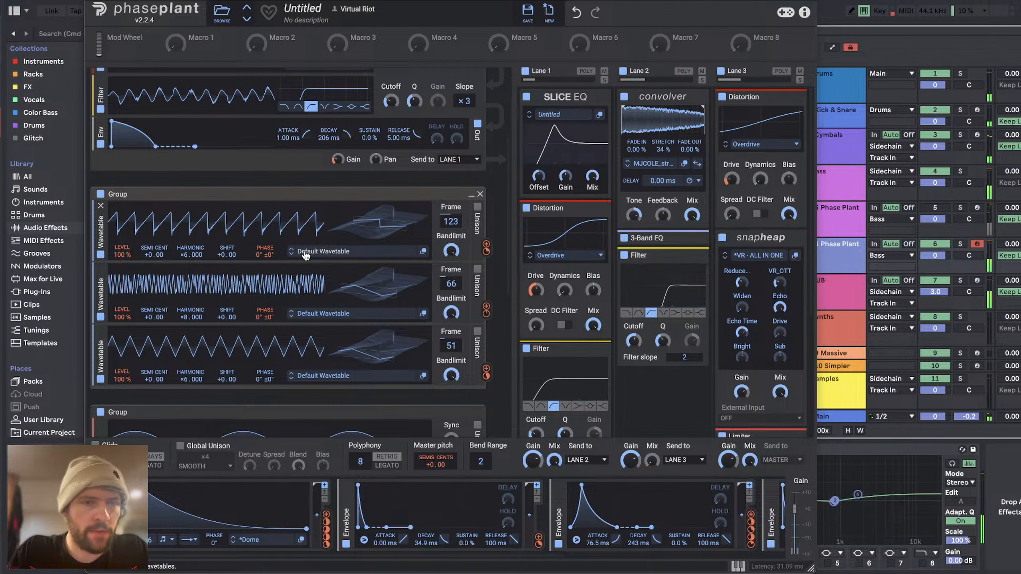
drag(487, 310, 265, 271)
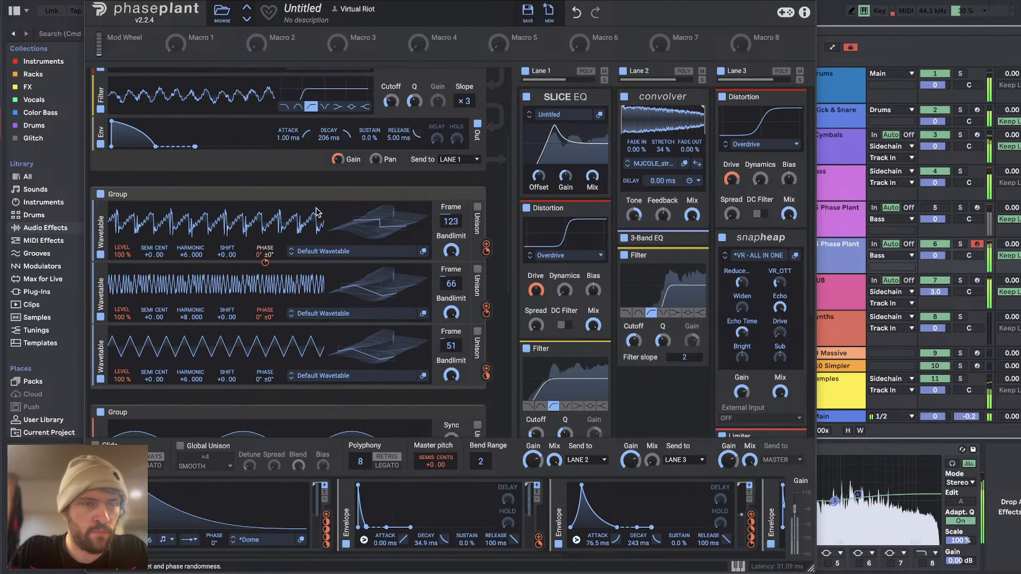
Step: Set the Harmonic of the second group's first wavetable to ×13.000 and of its second wavetable to ×12.000
scroll(206, 361, up, 4)
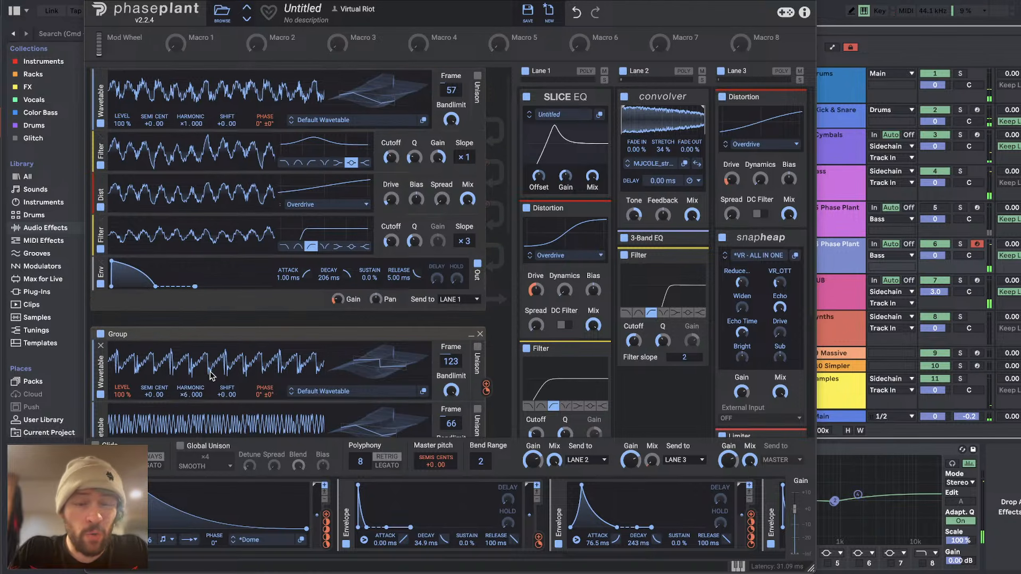
drag(193, 398, 197, 322)
scroll(255, 319, down, 3)
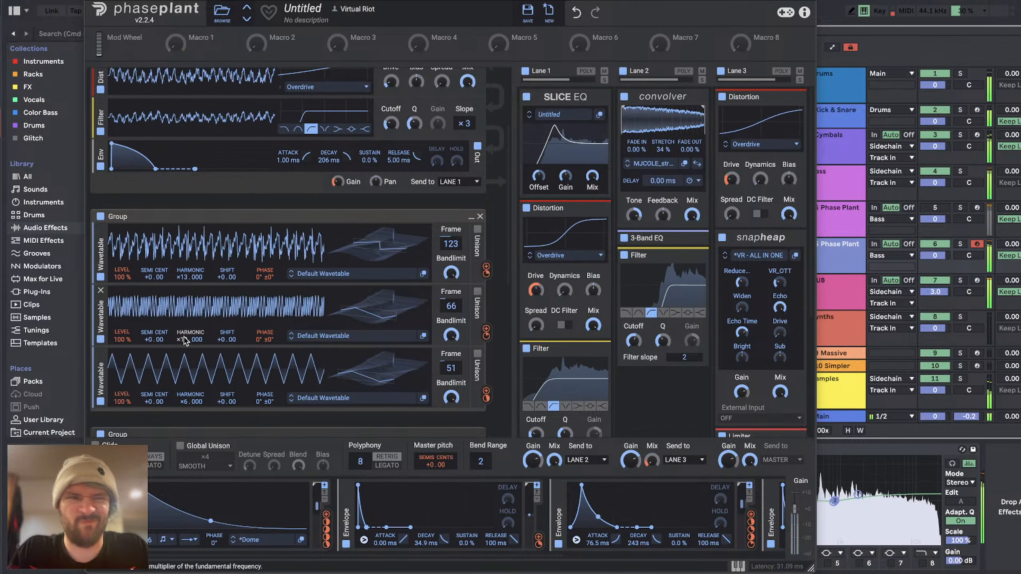
scroll(257, 262, down, 2)
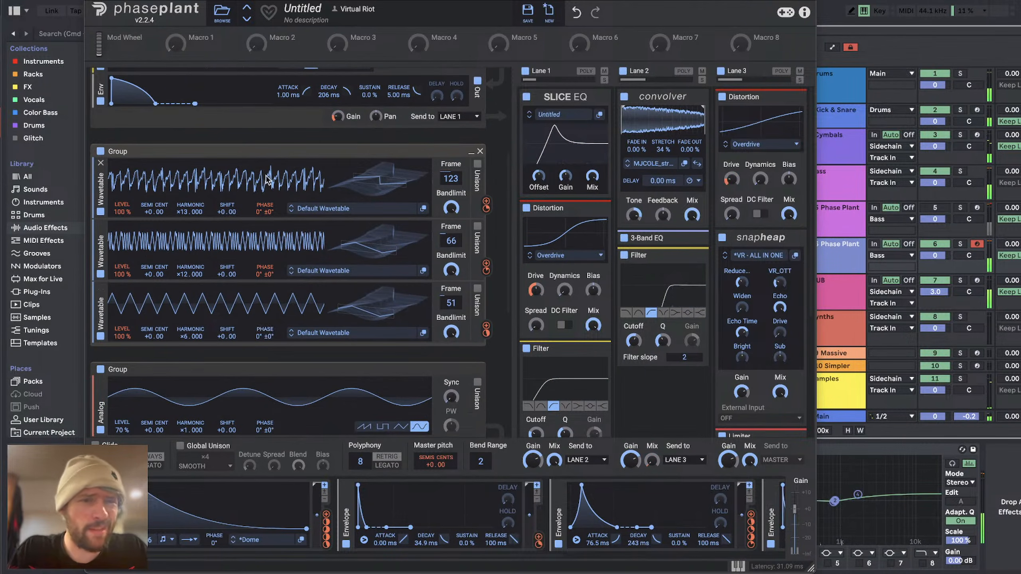
Step: Check the second group's phase modulation routings and set its first wavetable's Harmonic to ×4.000
mouse_move(486, 209)
key(space)
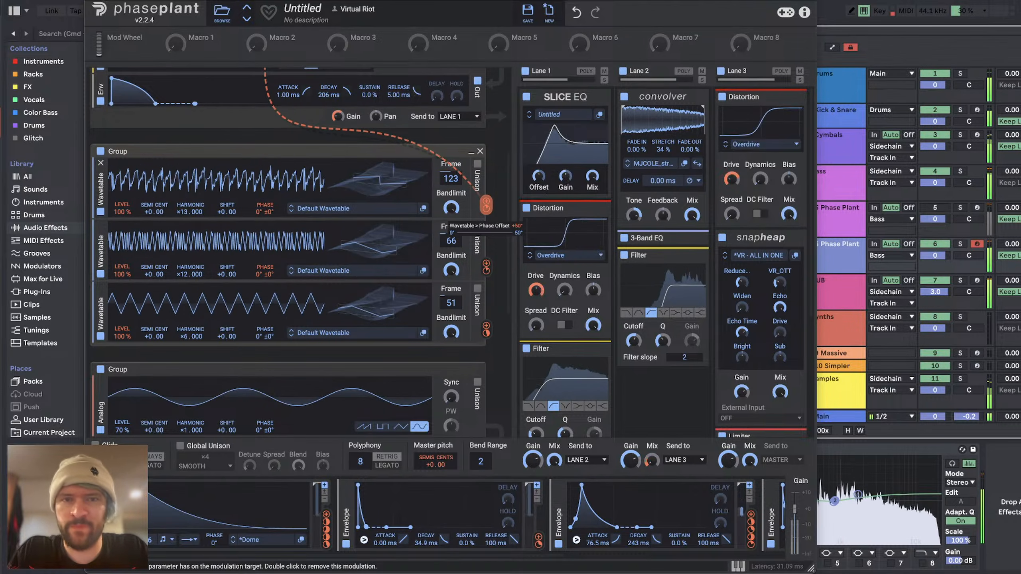
mouse_move(488, 269)
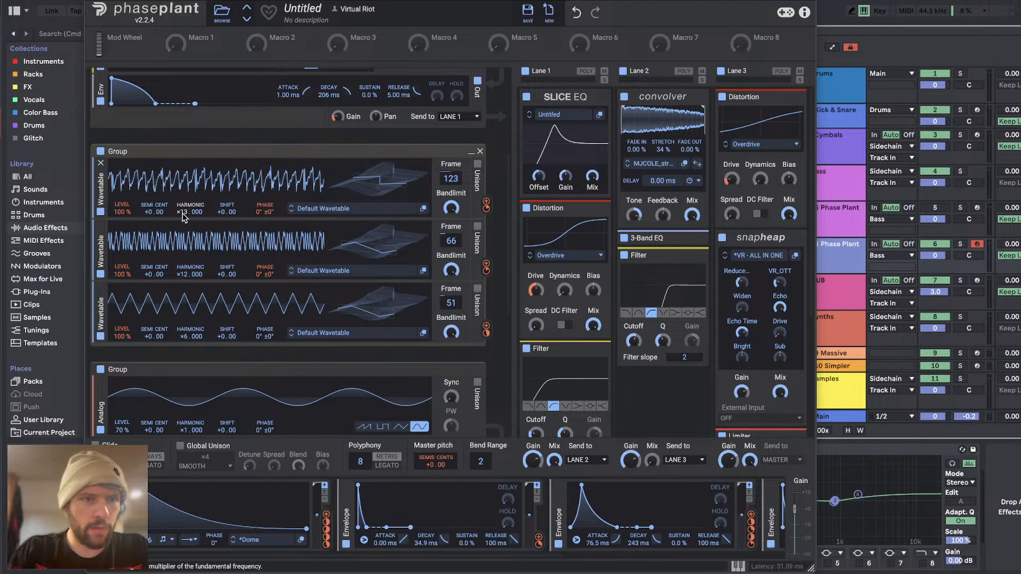
drag(191, 211, 190, 237)
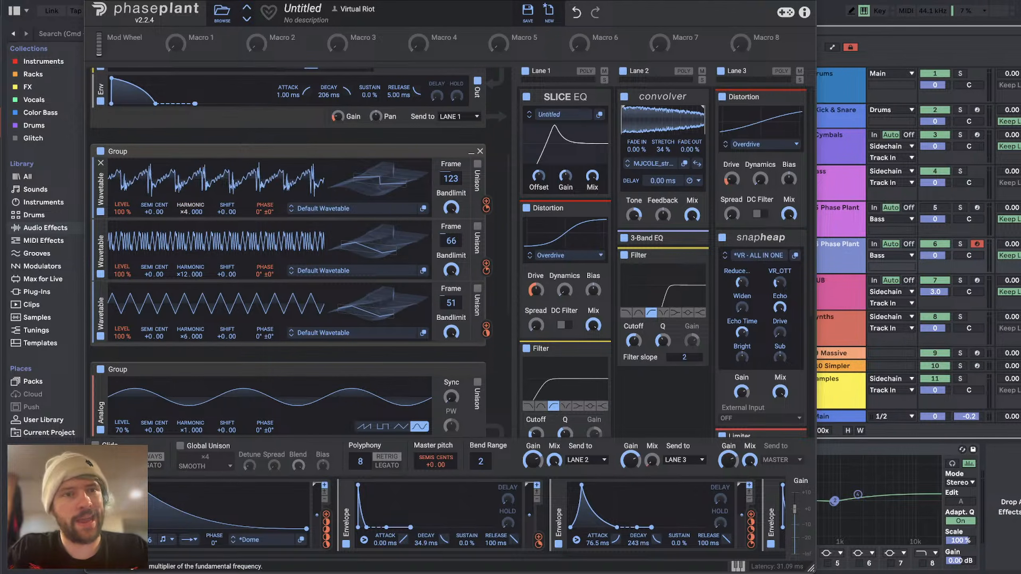
Step: Set the Harmonic of the second group's first wavetable to ×6.000 and lower the phase modulation of its second wavetable
key(space)
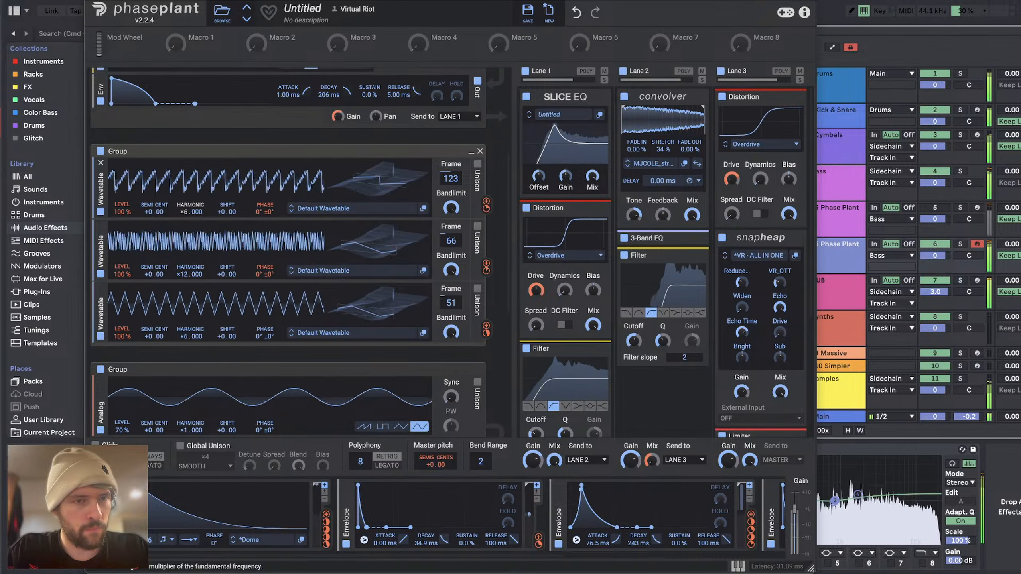
scroll(546, 333, down, 5)
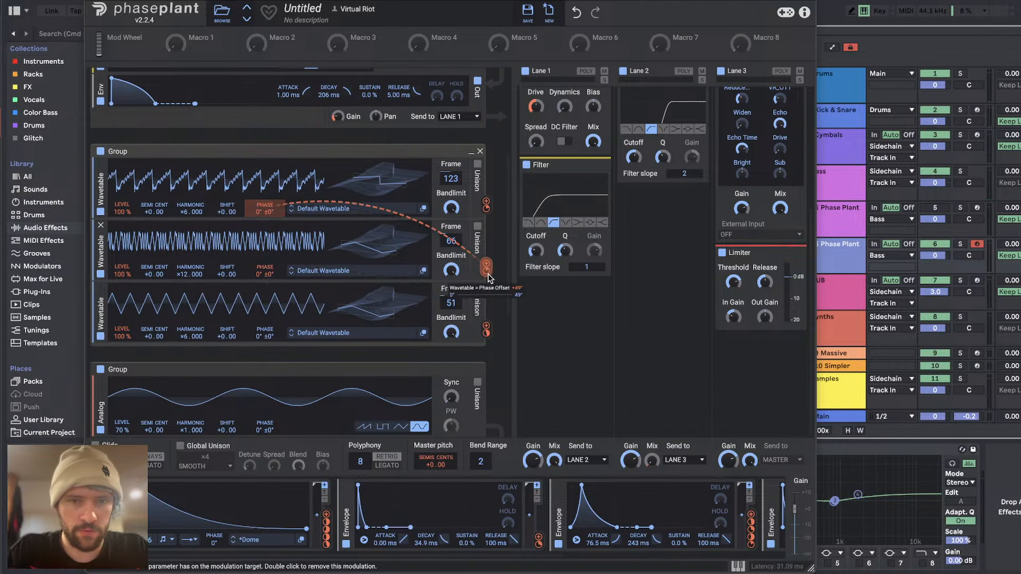
drag(265, 282, 265, 301)
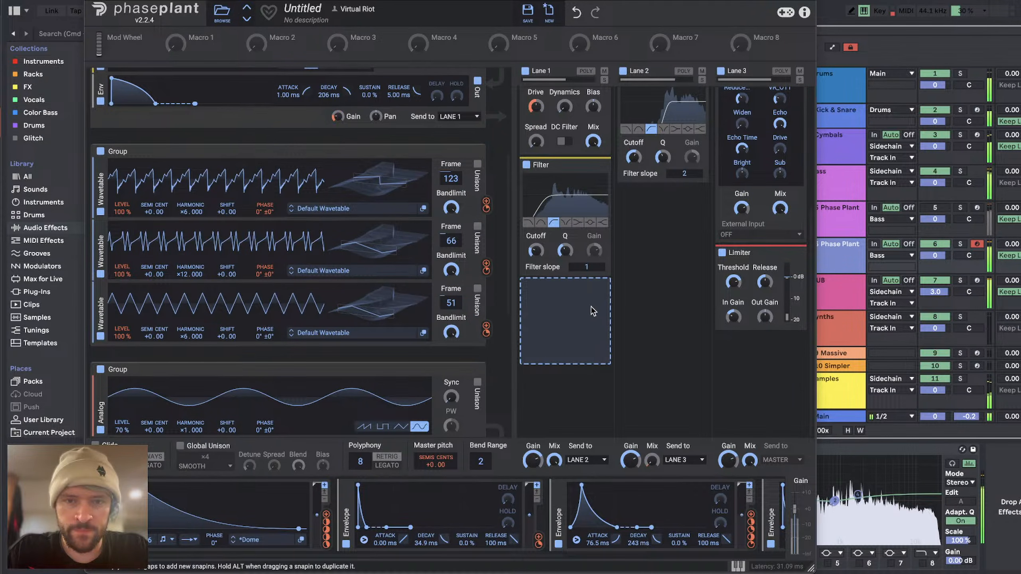
Step: Add a Frequency Shifter at the end of Lane 1 and modulate its Shift with Macro 1
mouse_move(571, 308)
mouse_down()
mouse_move(571, 285)
mouse_move(571, 308)
mouse_up()
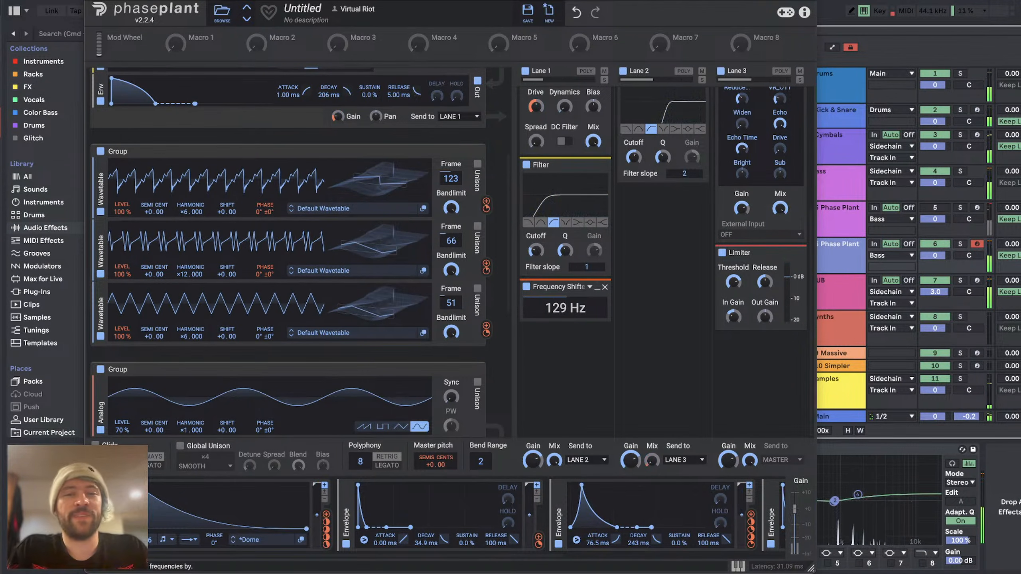
click(192, 48)
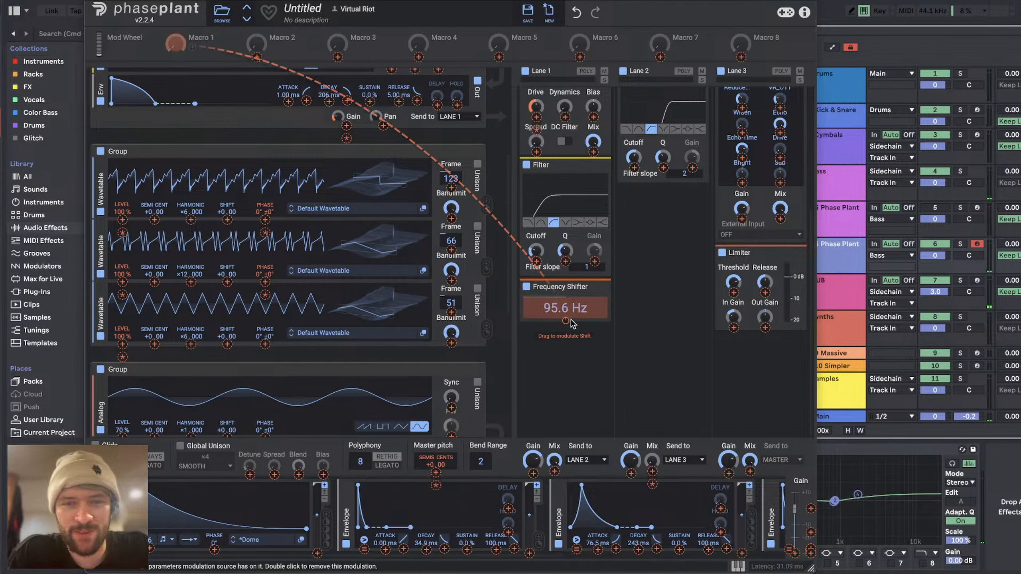
drag(571, 319, 571, 315)
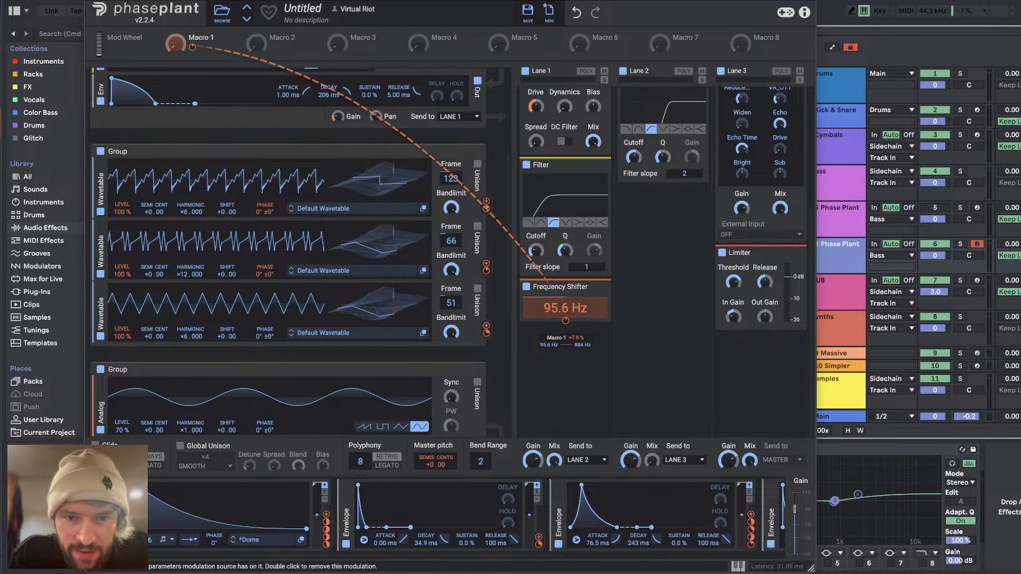
key(space)
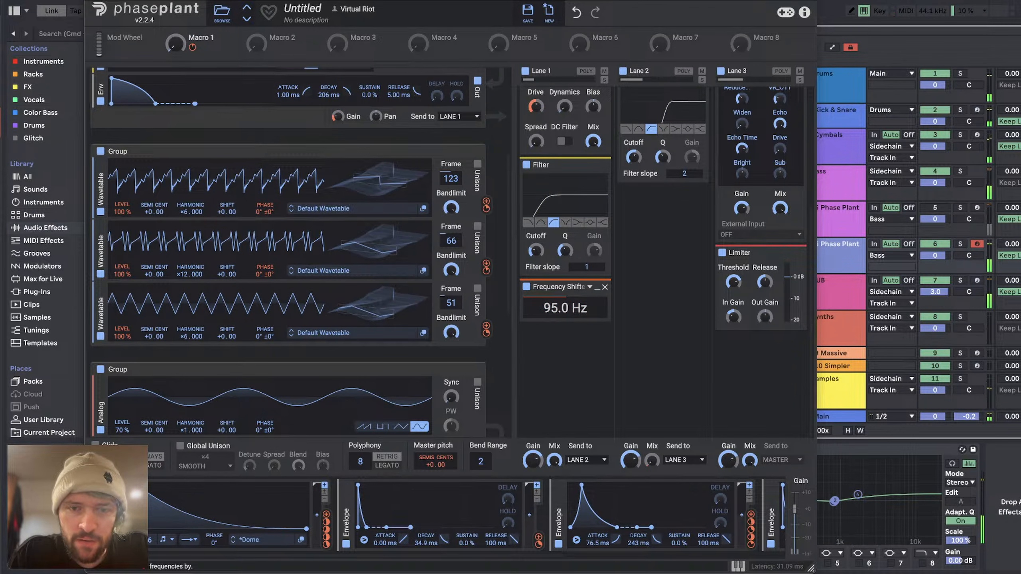
Step: Turn Macro 1 up to about 100% and tune the Frequency Shifter's modulated Shift to 110 Hz while auditioning the bass
drag(559, 309, 560, 304)
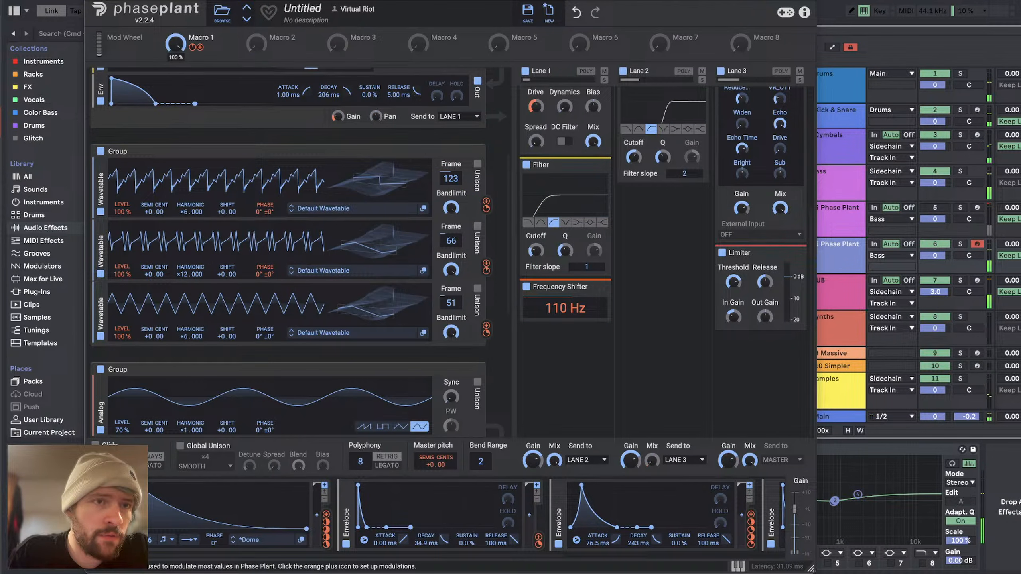
drag(196, 47, 563, 310)
key(space)
click(563, 359)
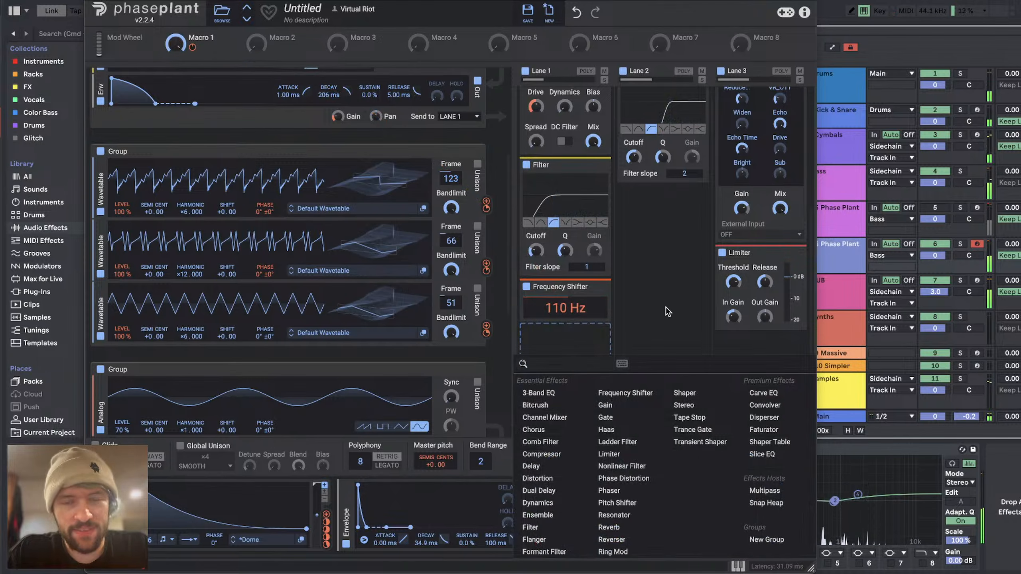
click(664, 307)
scroll(669, 296, up, 5)
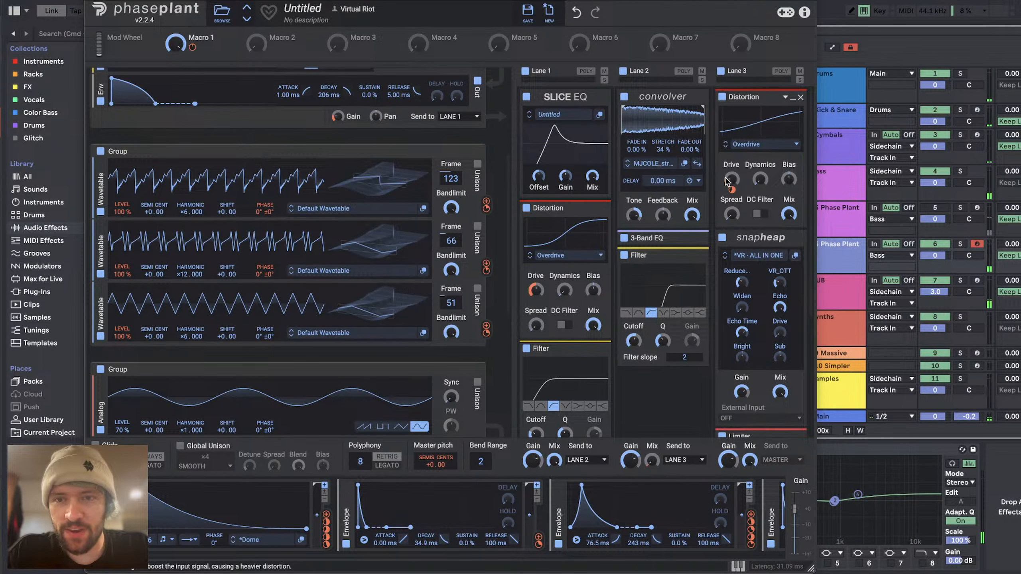
key(space)
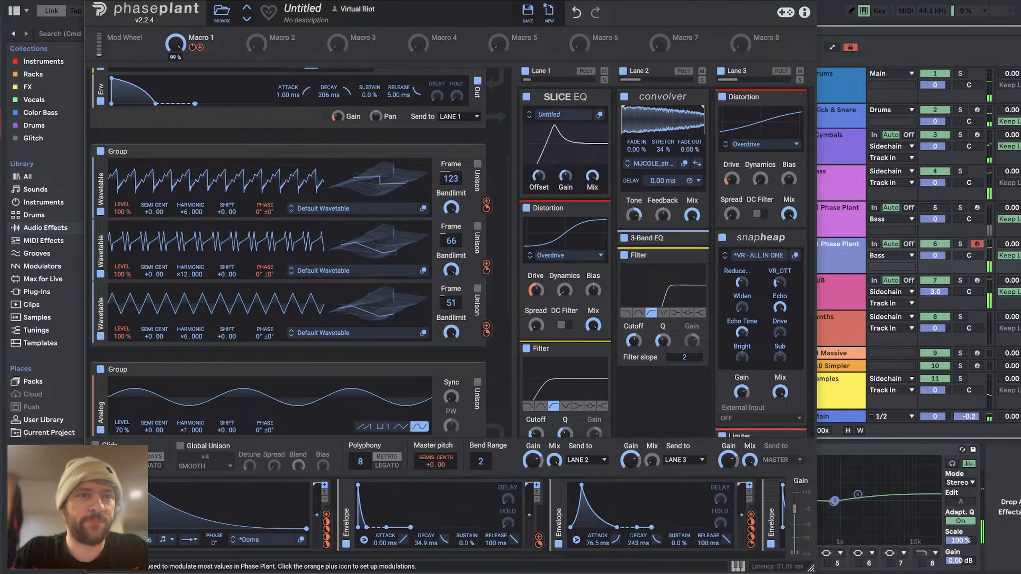
Step: Show automation in the arrangement and enlarge the 6 Phase Plant track's Macro 1 lane over the first two bars
click(88, 0)
key(a)
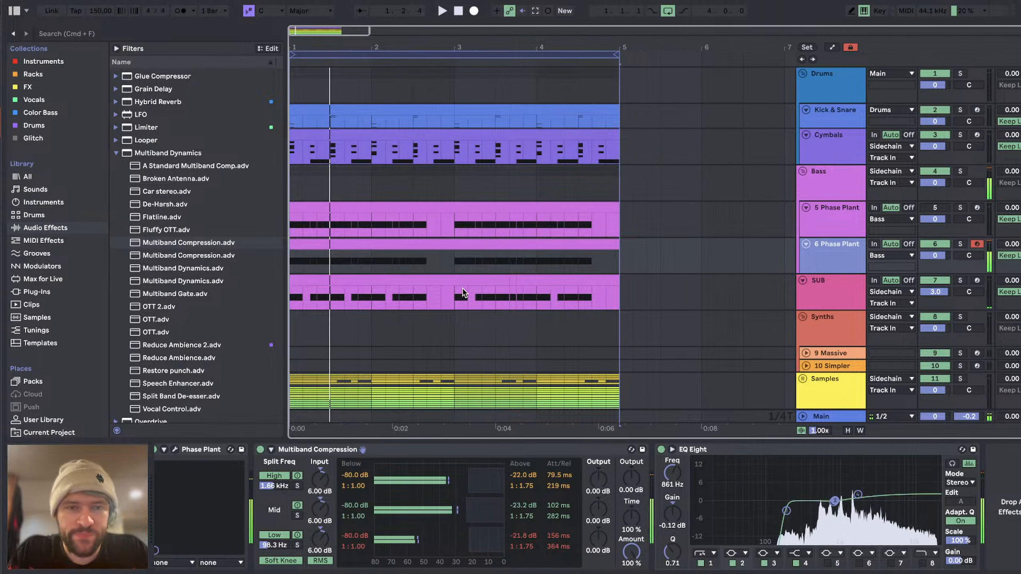
key(m)
key(a)
drag(836, 273, 837, 376)
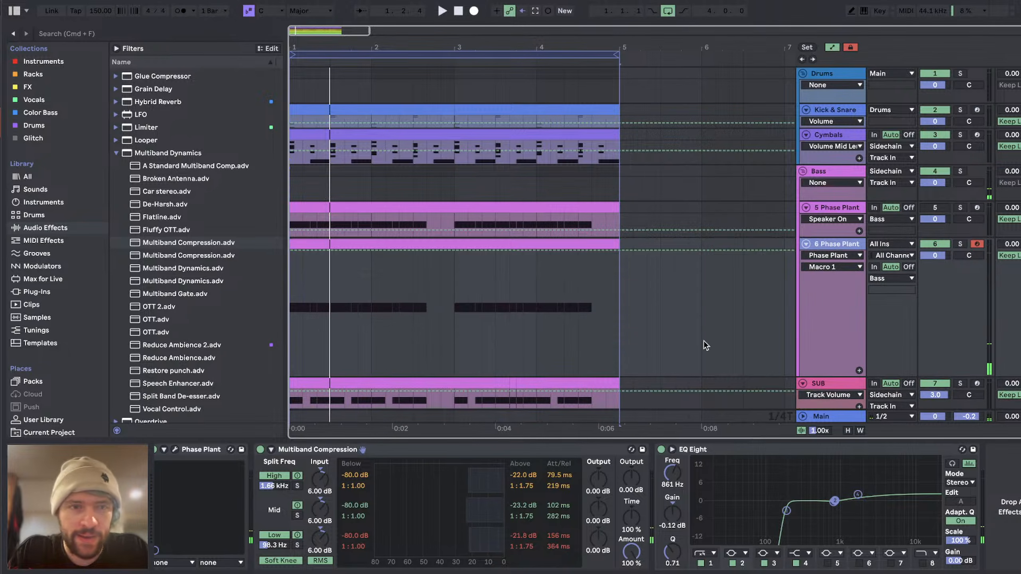
scroll(343, 319, up, 5)
scroll(342, 320, down, 1)
key(space)
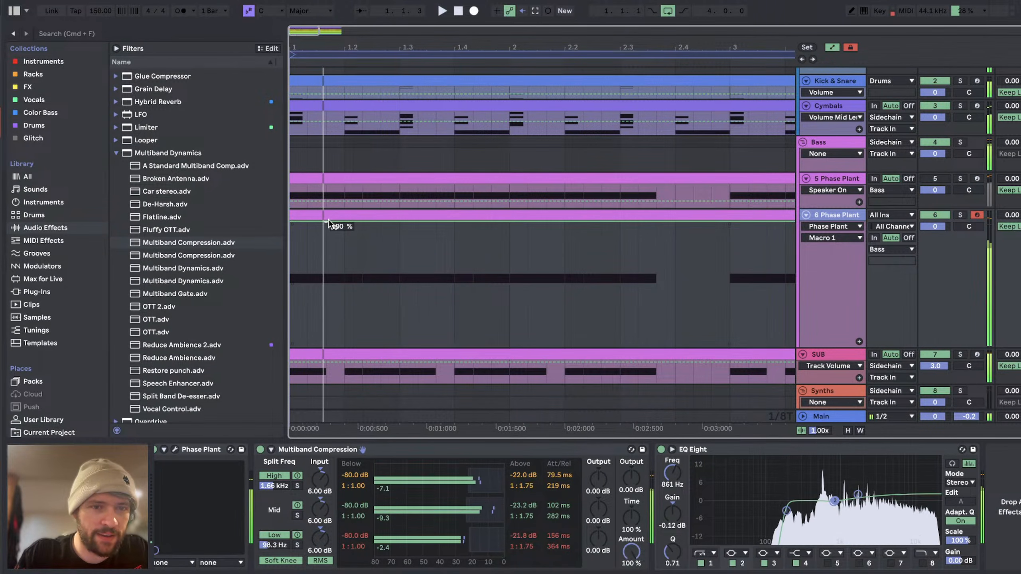
Step: Draw Macro 1 automation on 6 Phase Plant rising from 0% to 89% at 1.3, then falling to 76% at bar 2 and 41% at 2.3
click(340, 225)
key(space)
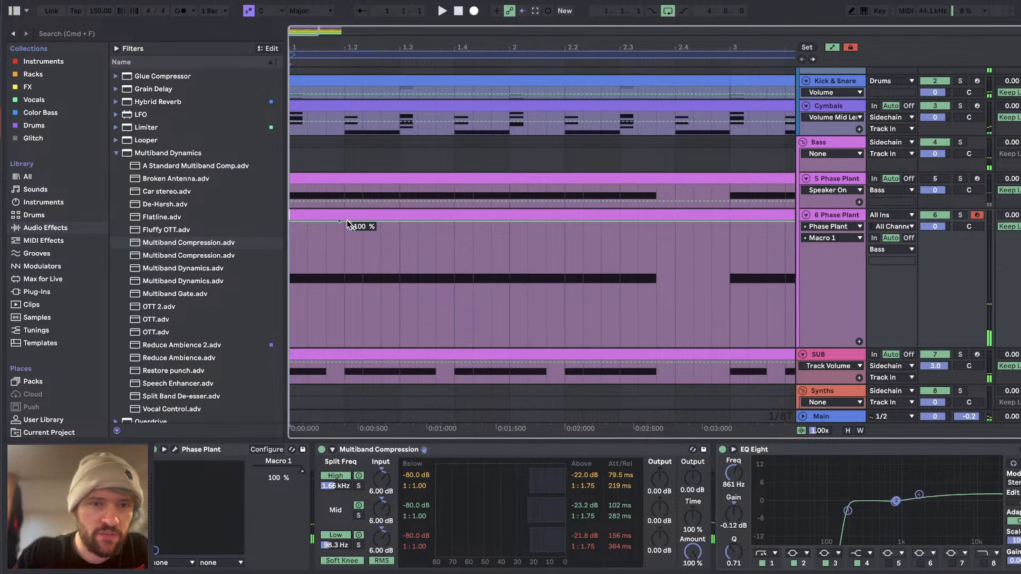
drag(349, 224, 403, 236)
key(space)
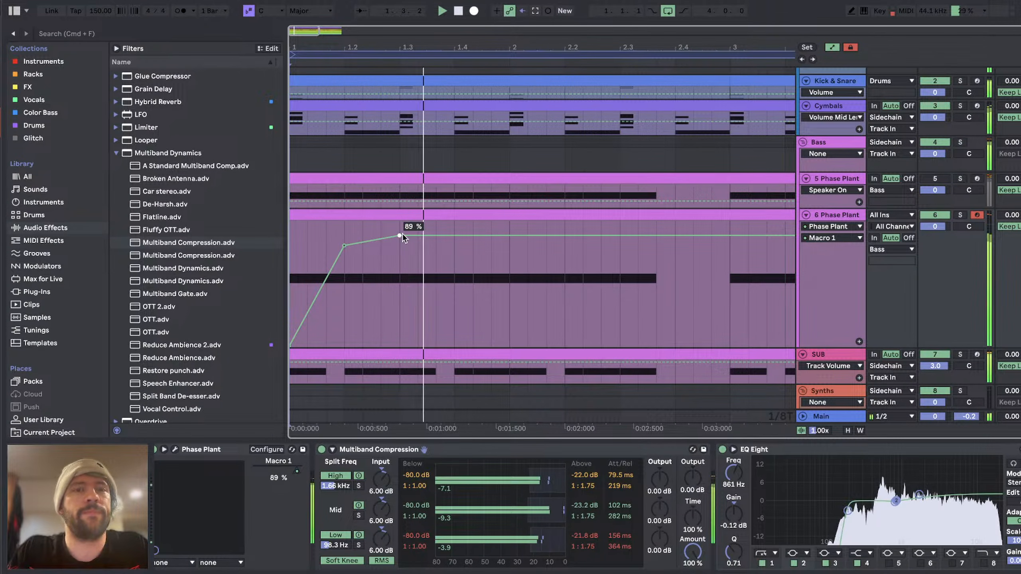
drag(510, 235, 510, 251)
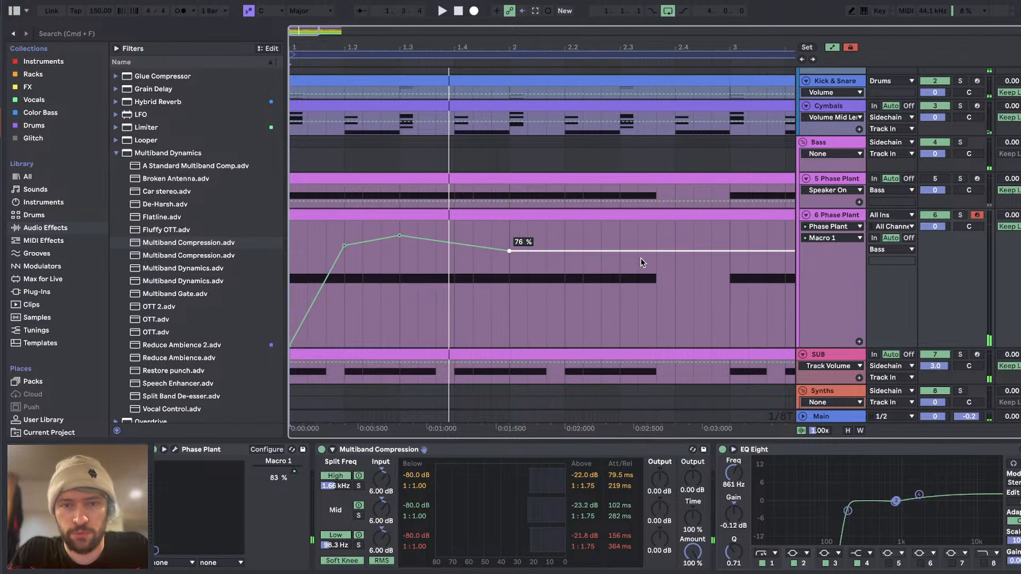
drag(619, 251, 621, 290)
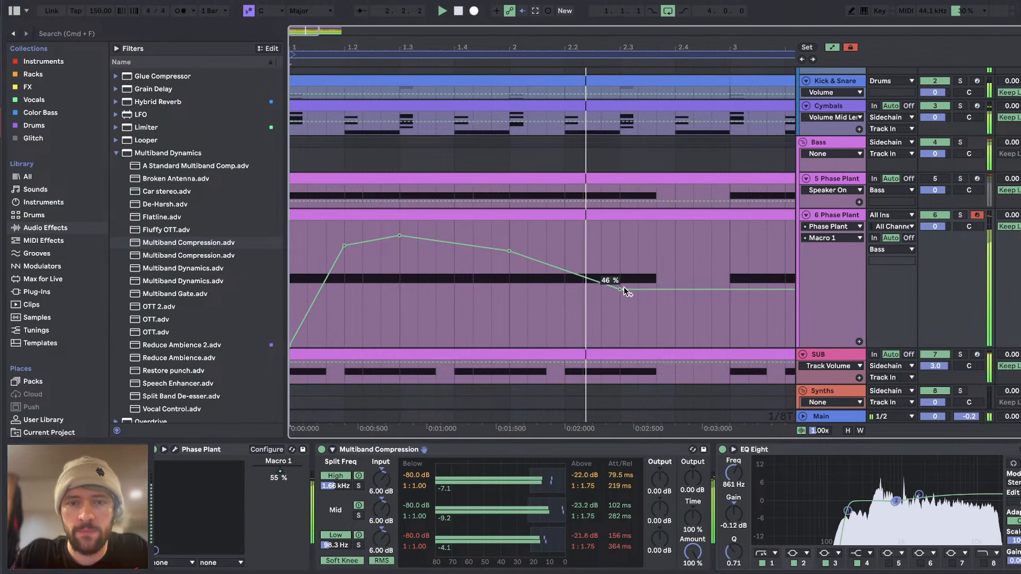
drag(621, 290, 620, 296)
key(space)
key(space)
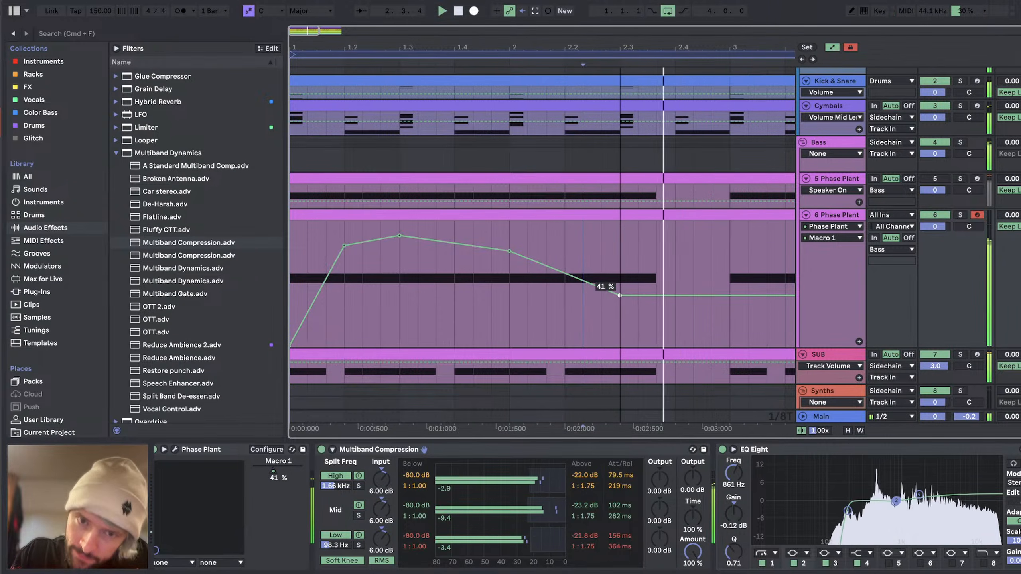
key(space)
Step: Bend the opening rise of the Macro 1 automation into a fast curve and delay its 0% start slightly after bar 1
drag(343, 249, 340, 281)
key(space)
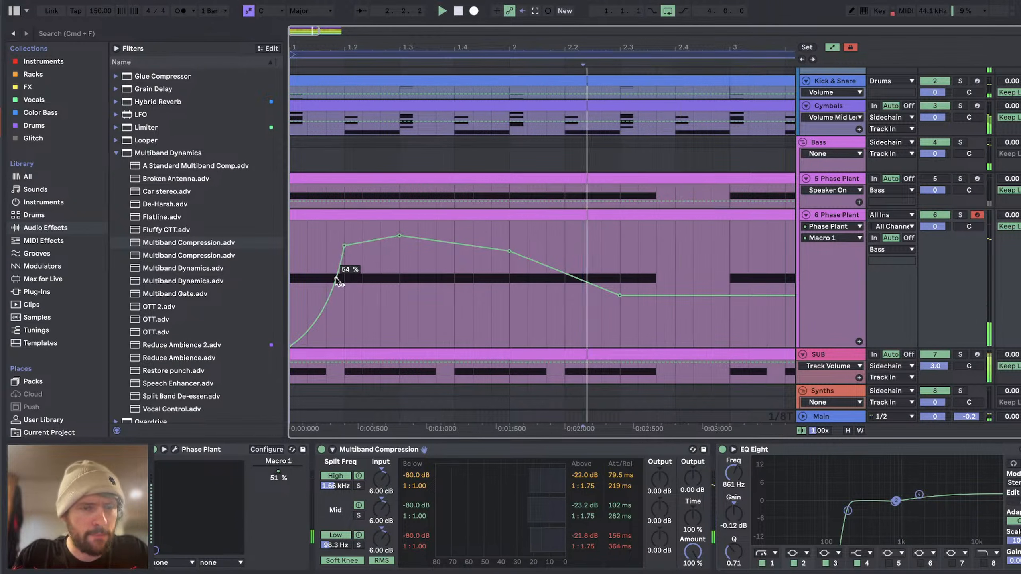
key(space)
click(307, 202)
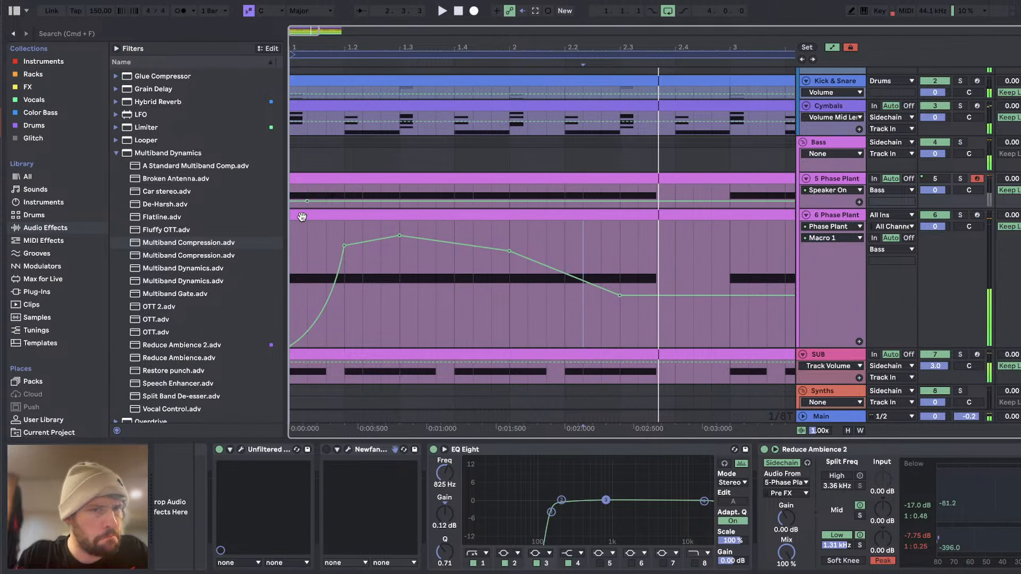
click(302, 217)
key(space)
key(space)
drag(337, 276, 328, 264)
key(space)
drag(291, 345, 298, 346)
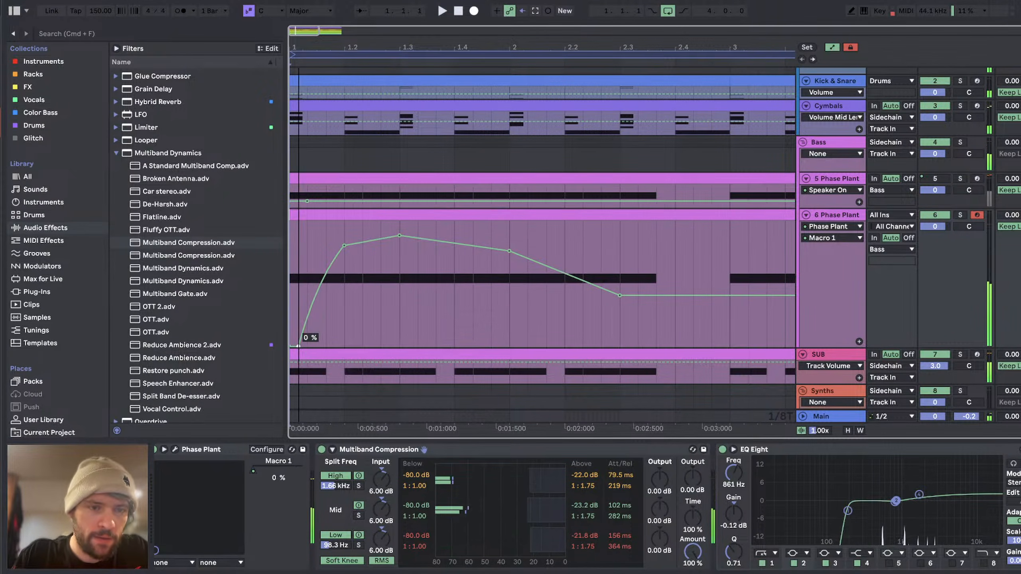
key(space)
Step: Add an abrupt drop to 26% at 1.2 in the Macro 1 automation and curve the rise back to 89%
key(space)
drag(329, 267, 345, 313)
key(space)
key(space)
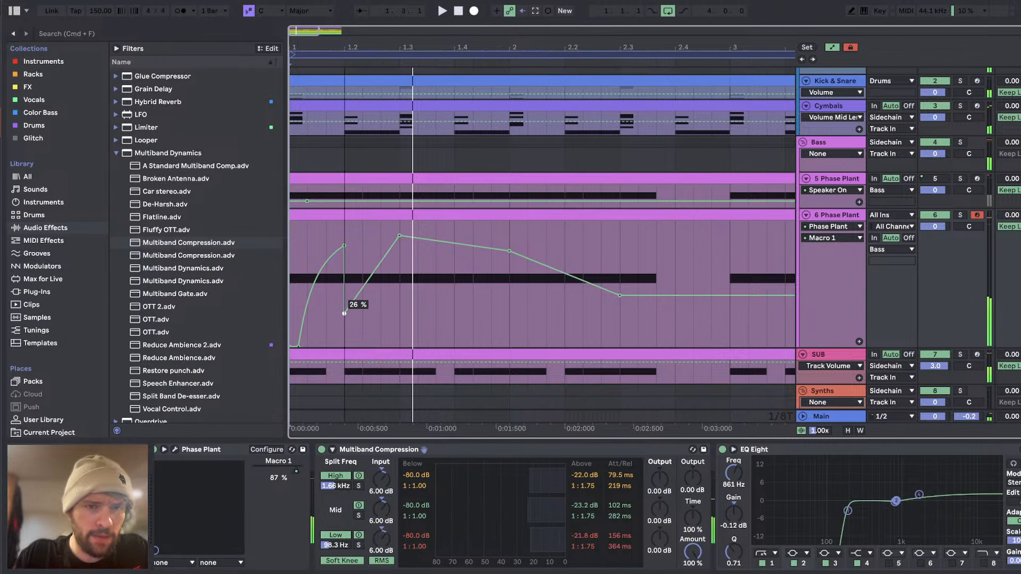
key(space)
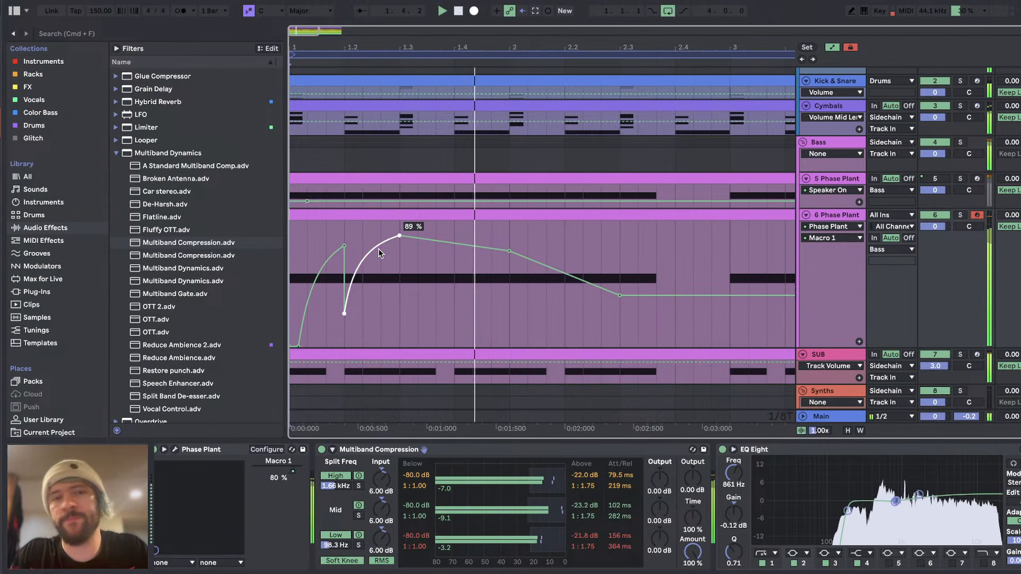
key(space)
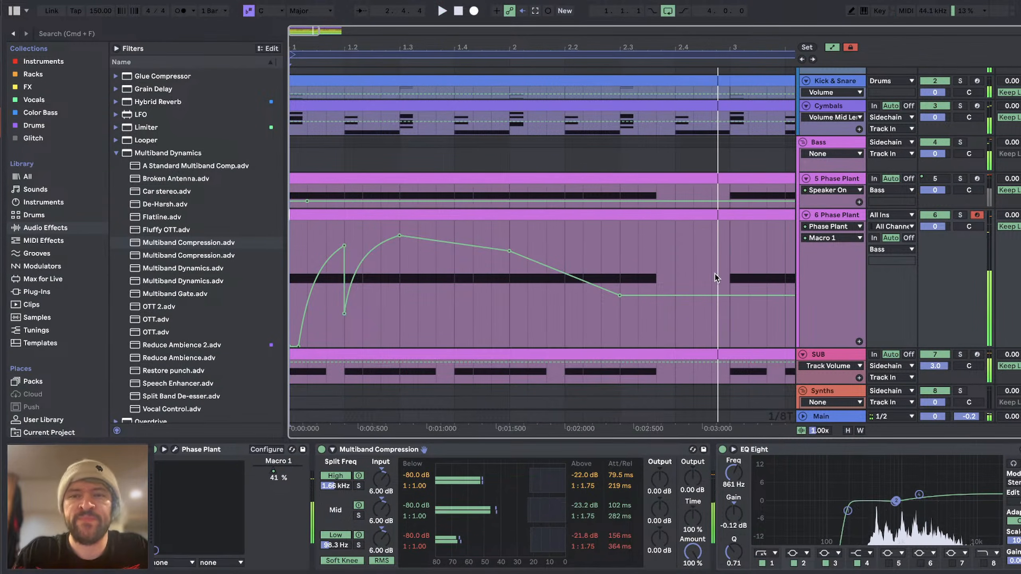
Step: Duplicate the first two bars of the 6 Phase Plant track, including the Macro 1 automation, onto bars 3 and 4
scroll(718, 279, down, 5)
drag(434, 232, 291, 242)
key(ctrl+d)
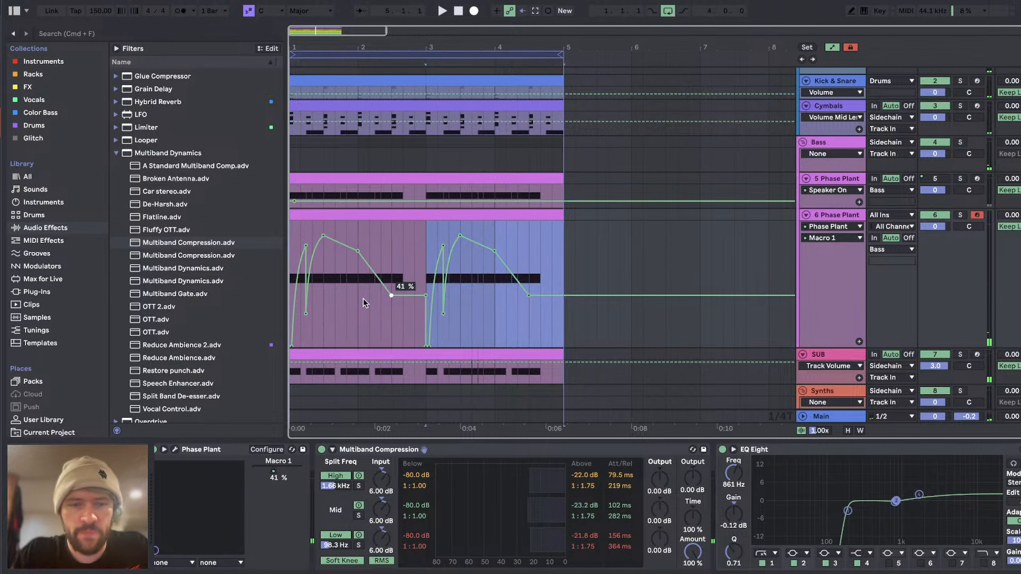
Step: Reopen the second Phase Plant during playback and set the Mix of Lane 1's Slice EQ to 57%
key(space)
click(174, 450)
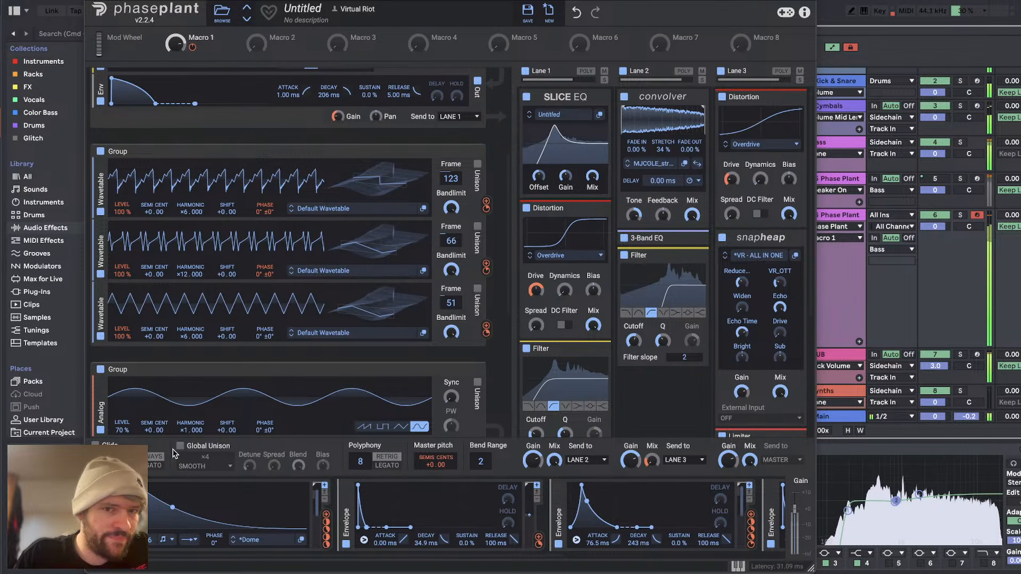
drag(566, 176, 592, 179)
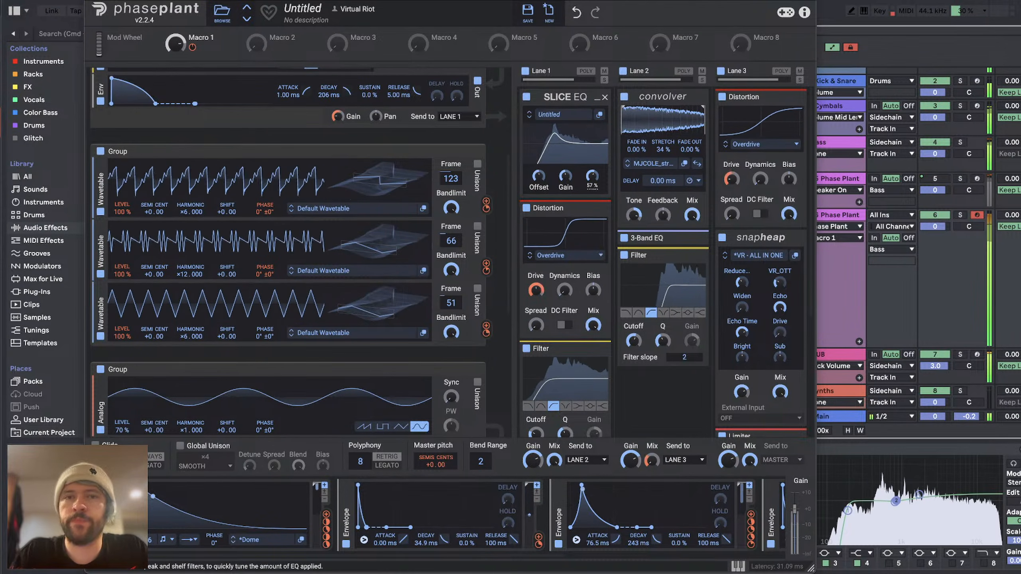
Step: Detune the second group's second wavetable to +1.00 semitone, and try −1.00 on its first wavetable before resetting that to +0.00
scroll(229, 238, up, 5)
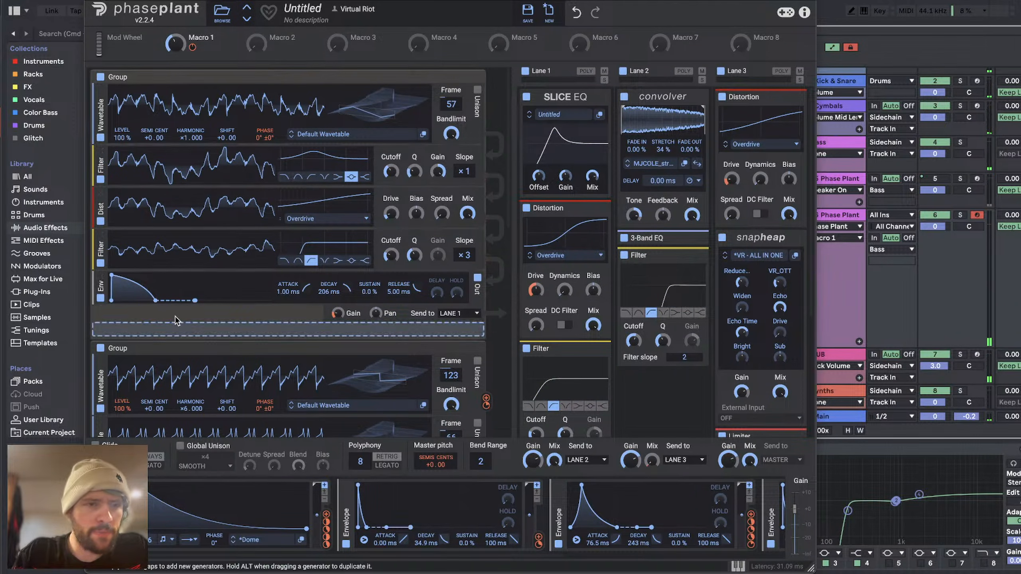
drag(309, 0, 423, 10)
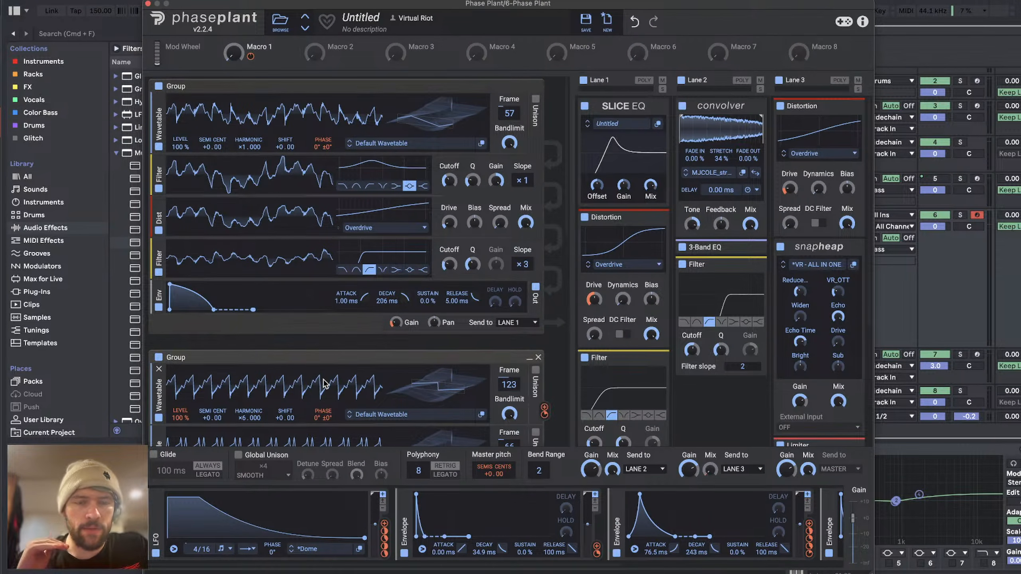
scroll(325, 385, down, 4)
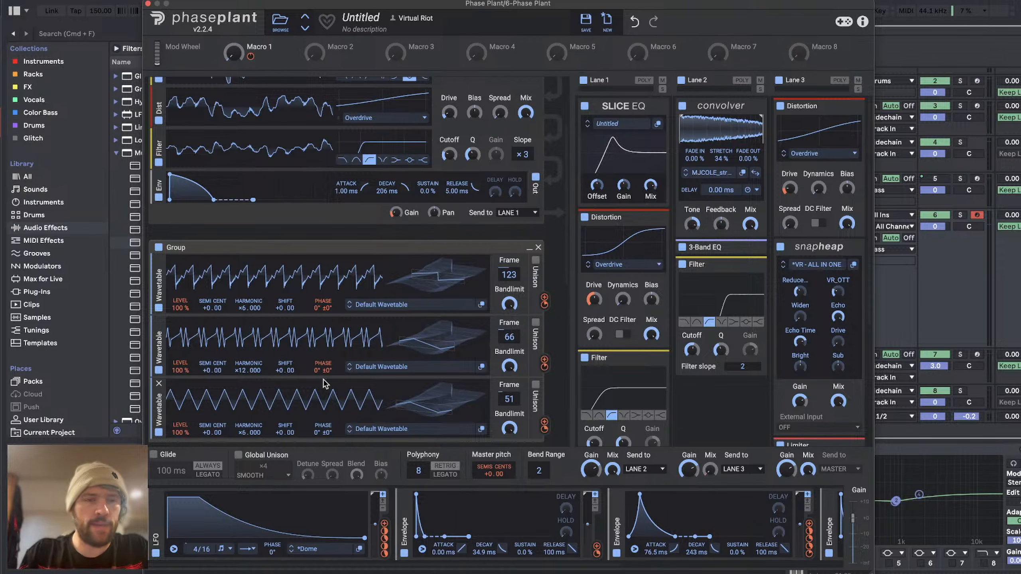
scroll(305, 243, up, 3)
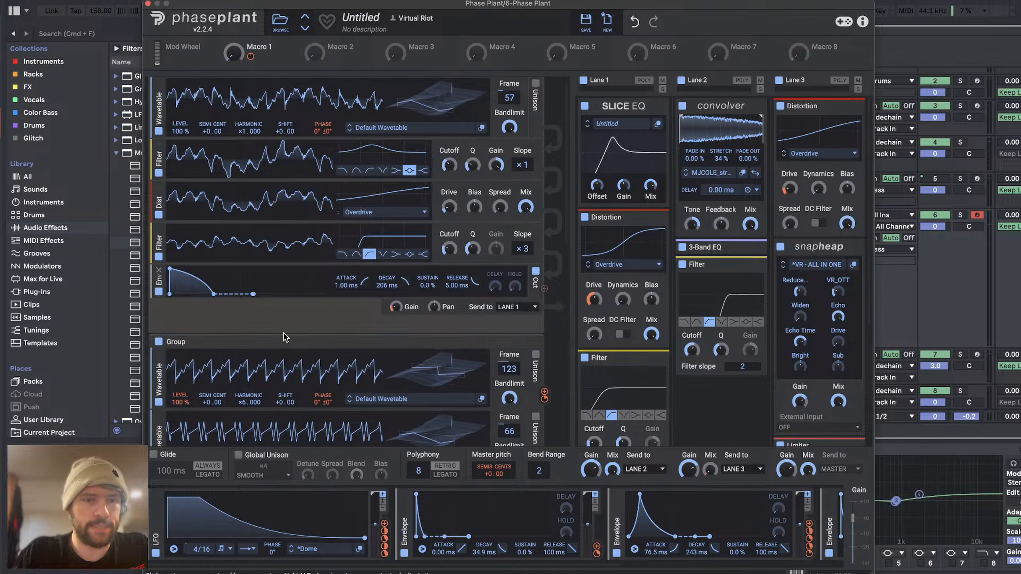
scroll(284, 337, down, 5)
drag(207, 286, 207, 290)
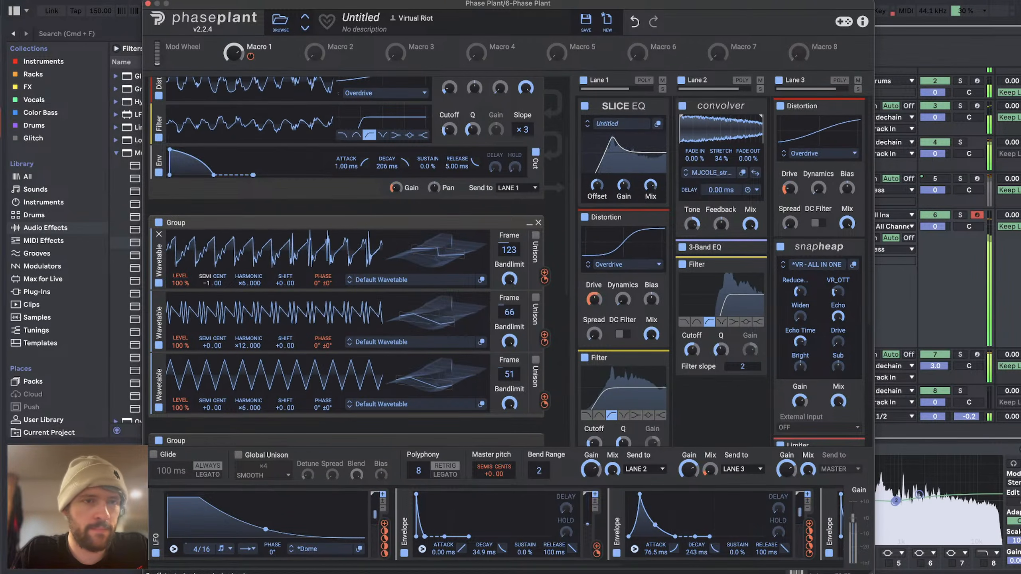
drag(209, 345, 209, 341)
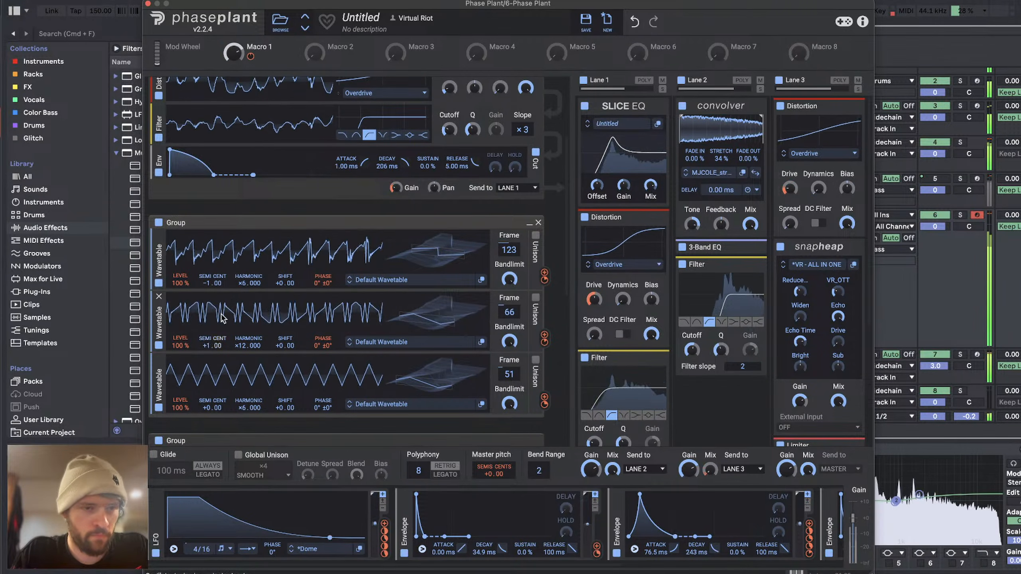
double_click(211, 283)
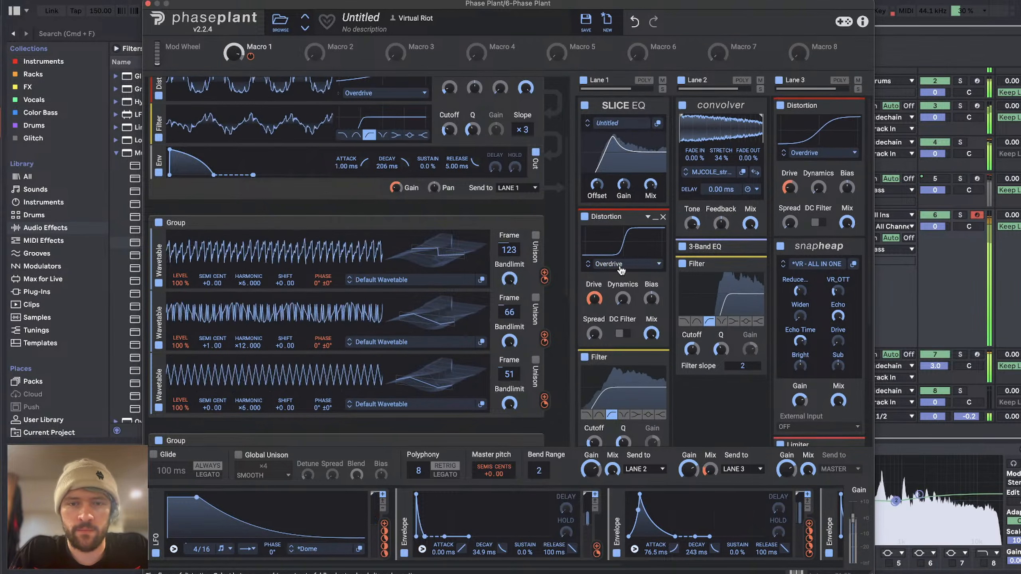
Step: Try +3.00 semitones on the second group's second wavetable, reset it to +0.00, and set that wavetable's harmonic to ×6.000
scroll(562, 334, down, 4)
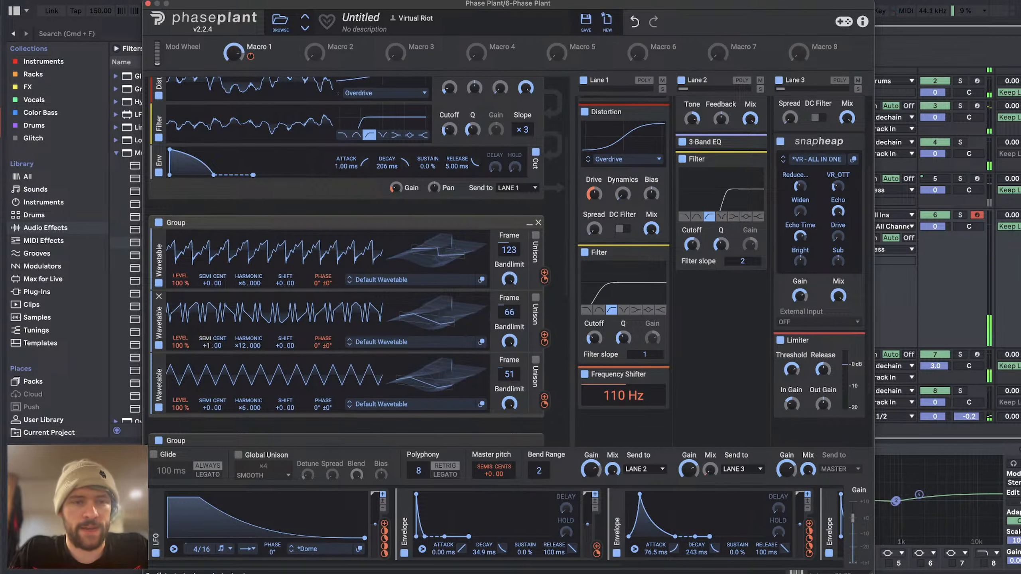
drag(208, 345, 207, 316)
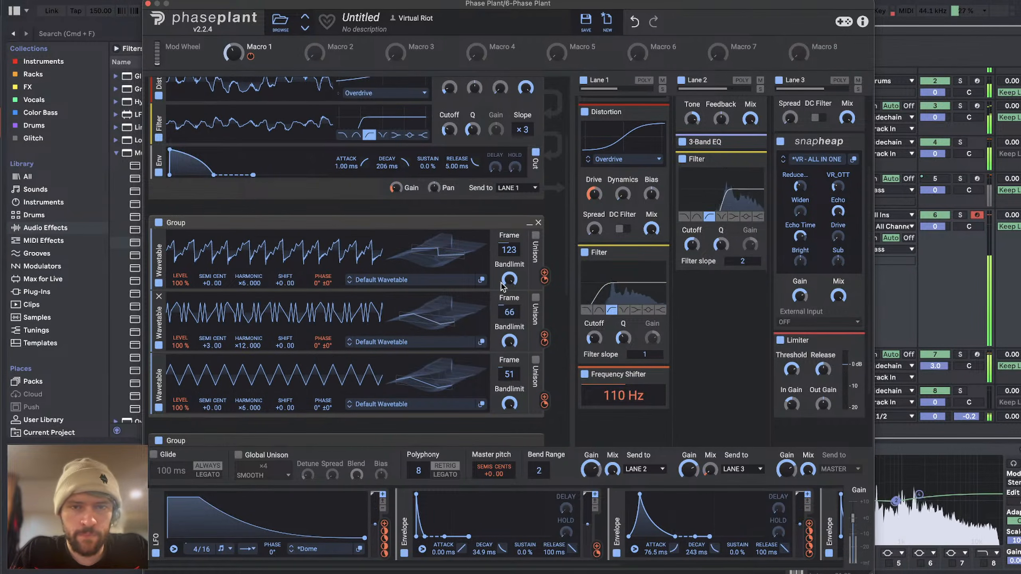
drag(544, 341, 323, 280)
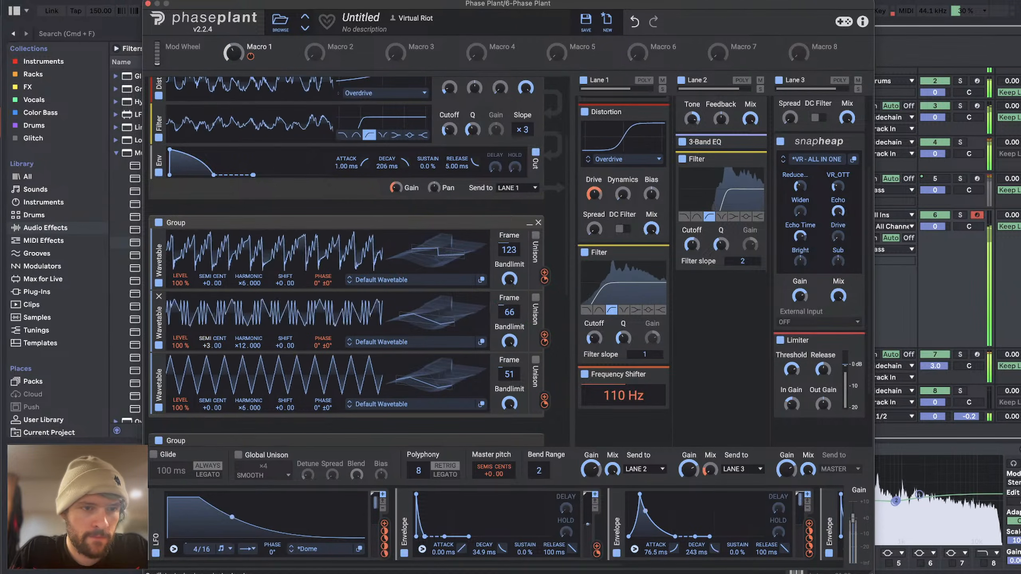
drag(545, 343, 545, 341)
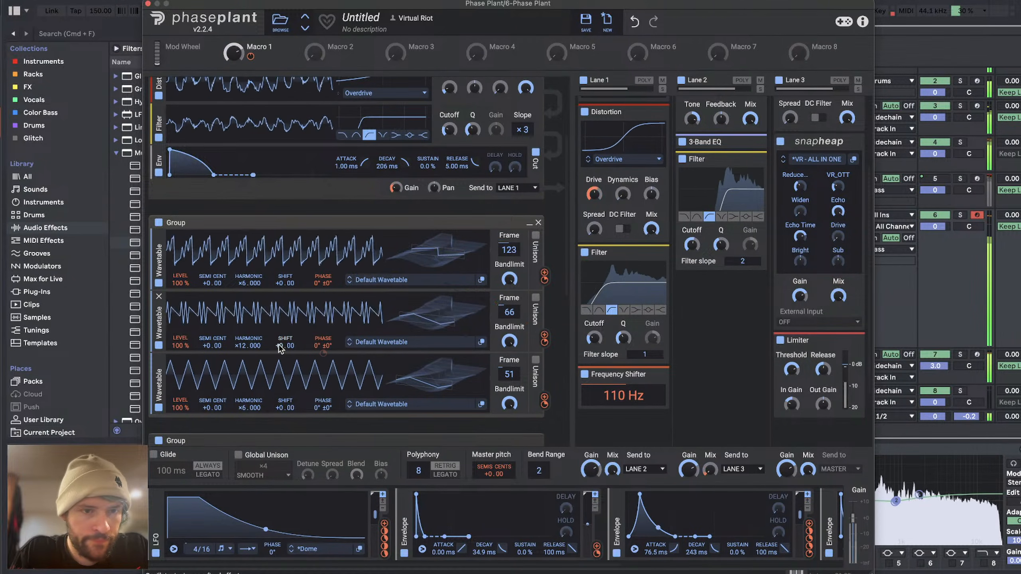
drag(249, 345, 249, 336)
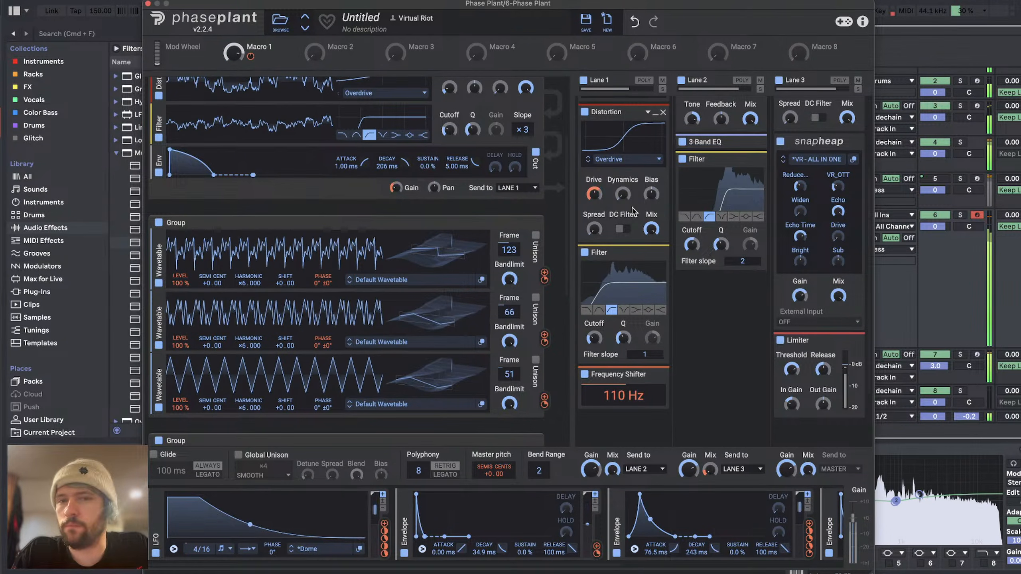
Step: Add a Snap Heap at the end of Lane 1 and load the favorite preset STRONK KOMB into it
scroll(632, 211, down, 3)
click(623, 342)
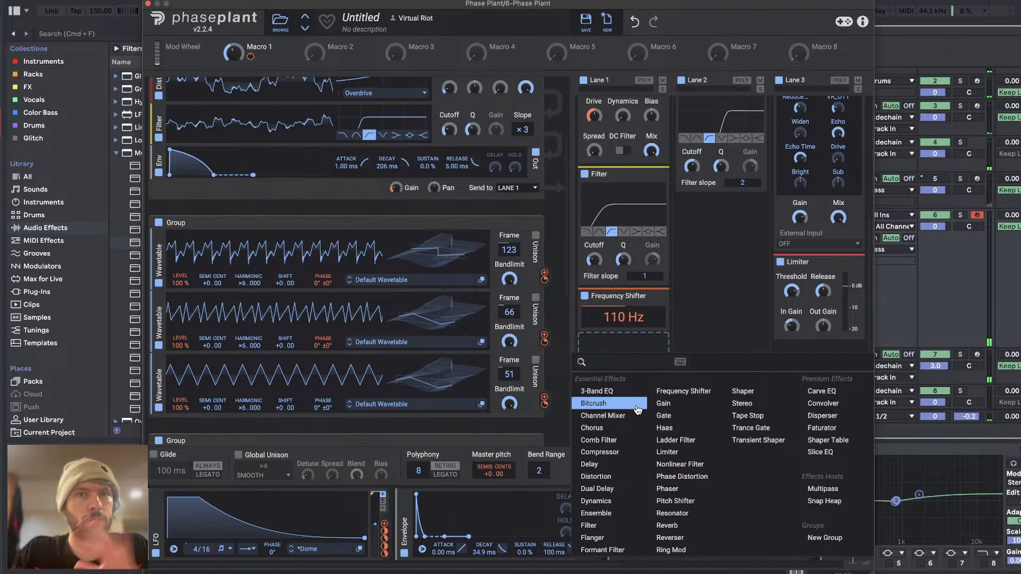
click(826, 503)
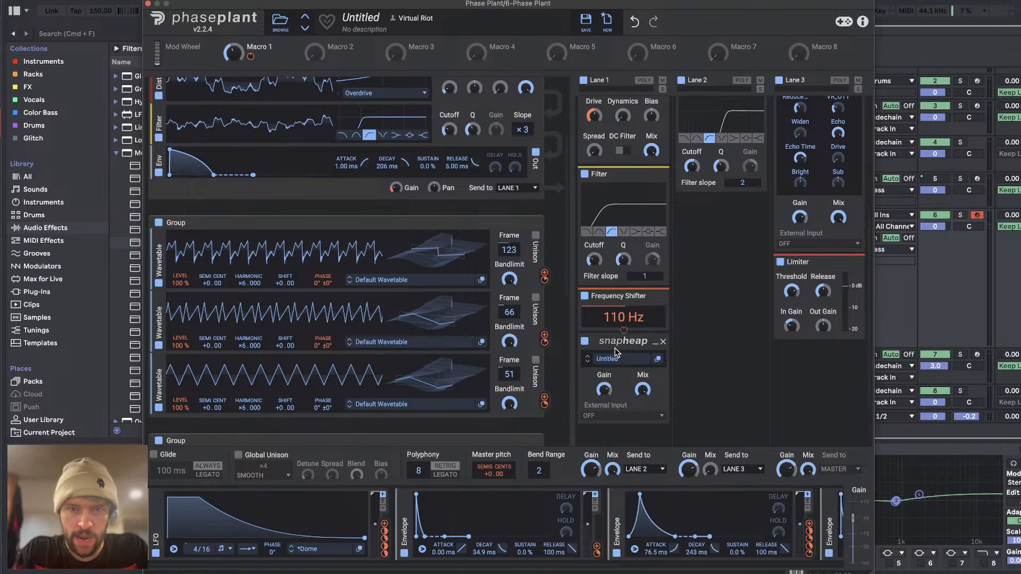
click(610, 359)
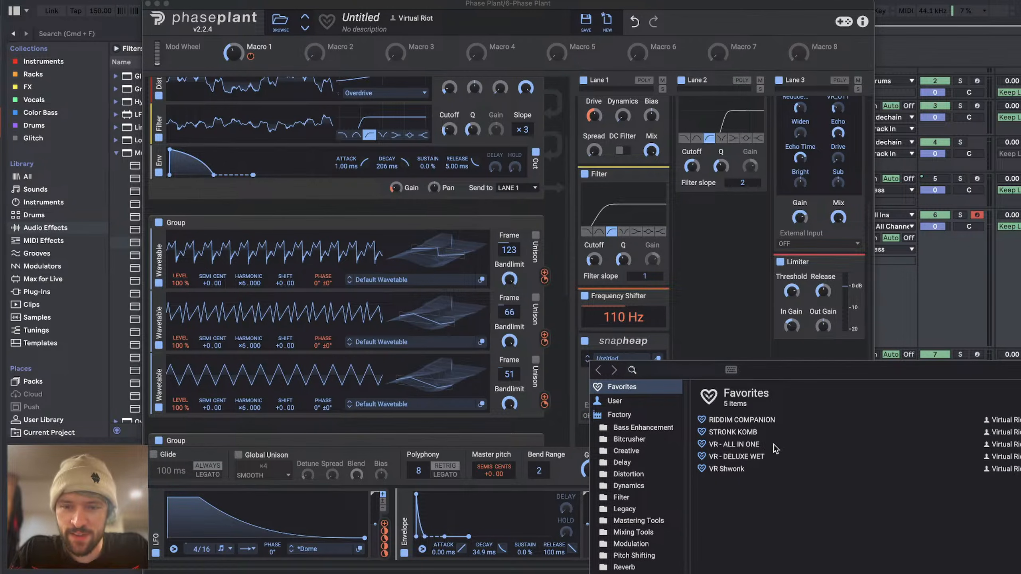
double_click(719, 433)
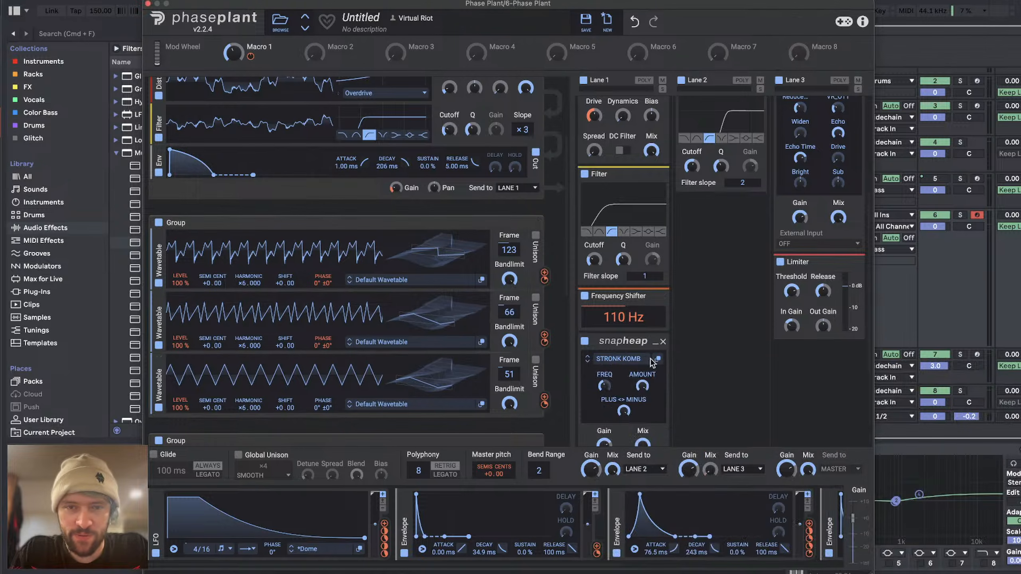
Step: Inspect the comb filter buses inside the STRONK KOMB Snap Heap and sweep its AMOUNT macro fully down and partway up
click(657, 358)
drag(567, 375, 559, 78)
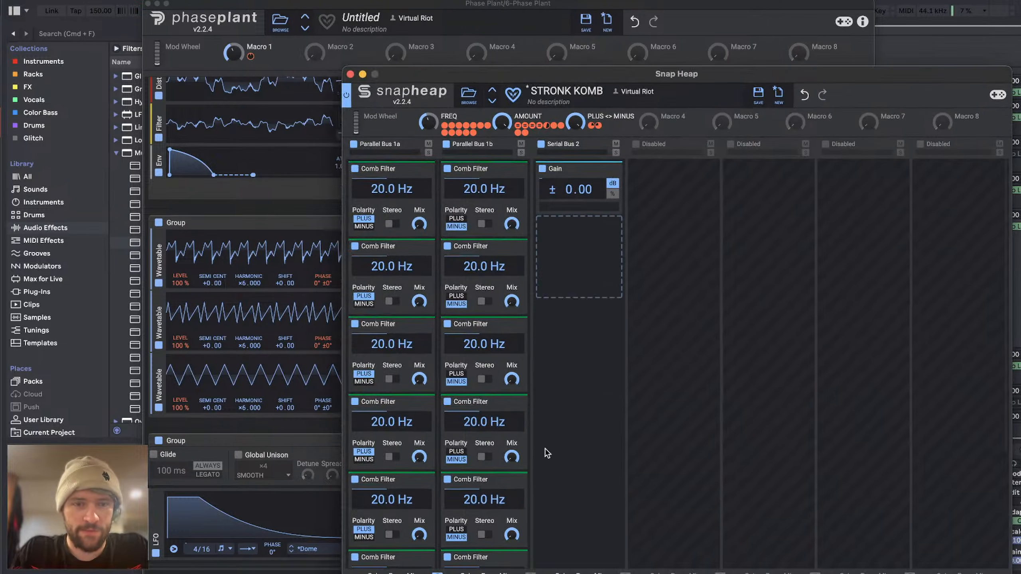
scroll(440, 451, down, 3)
scroll(440, 450, down, 3)
scroll(441, 451, up, 5)
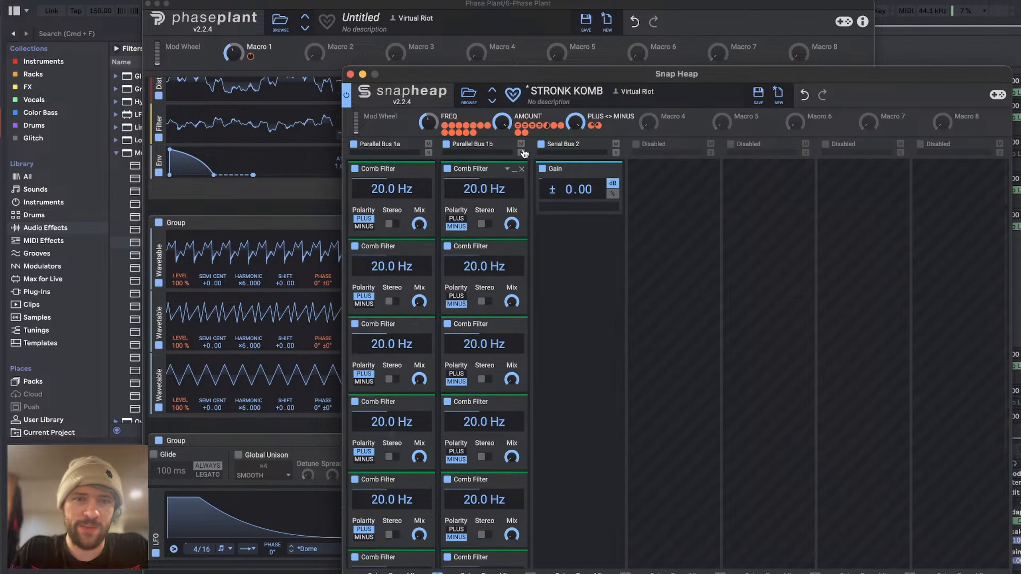
drag(505, 125, 505, 193)
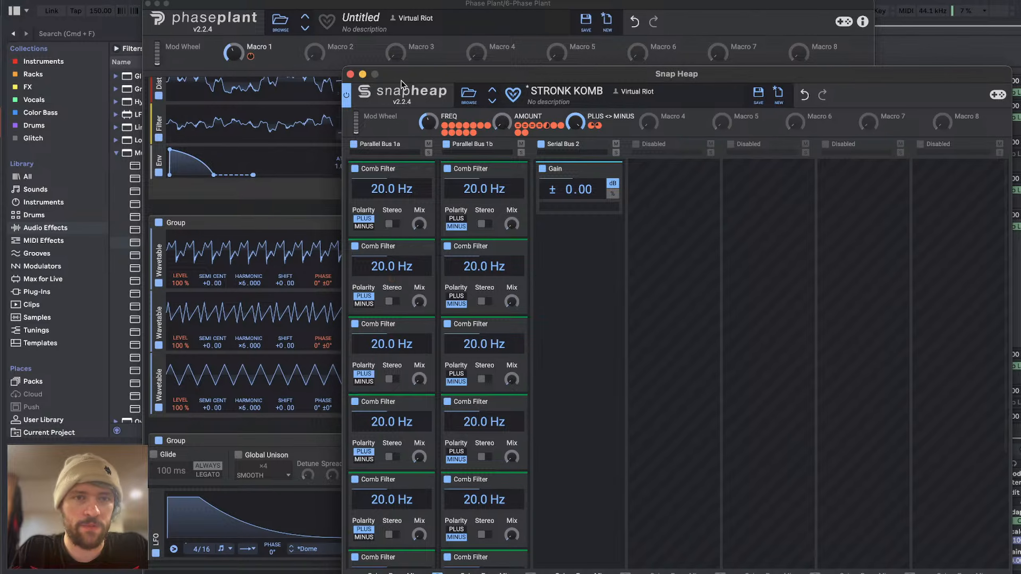
drag(502, 123, 502, 89)
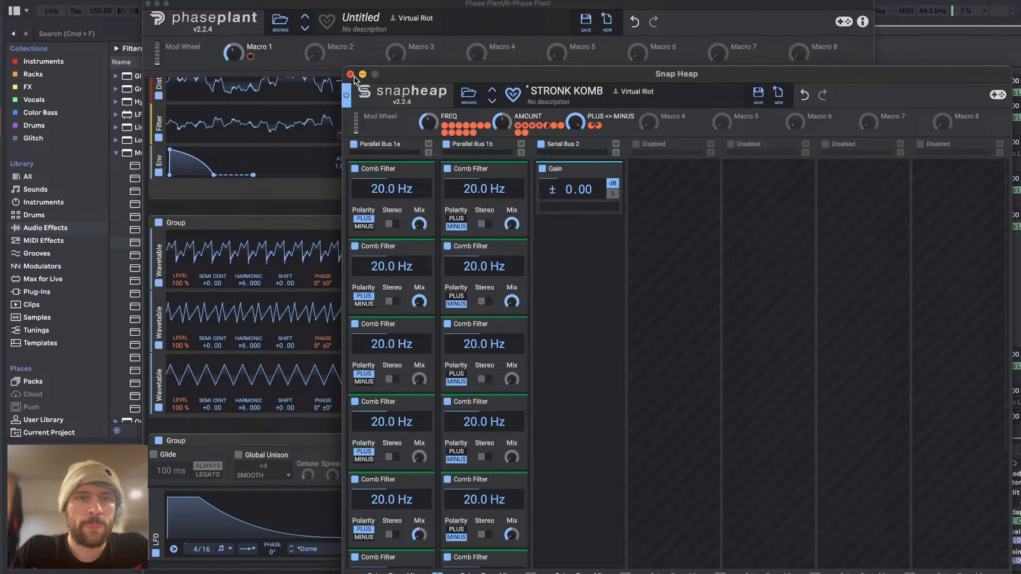
click(350, 75)
Step: Raise the Snap Heap's AMOUNT during playback and place the Snap Heap before the Frequency Shifter in Lane 1
drag(642, 385, 643, 370)
scroll(619, 332, down, 3)
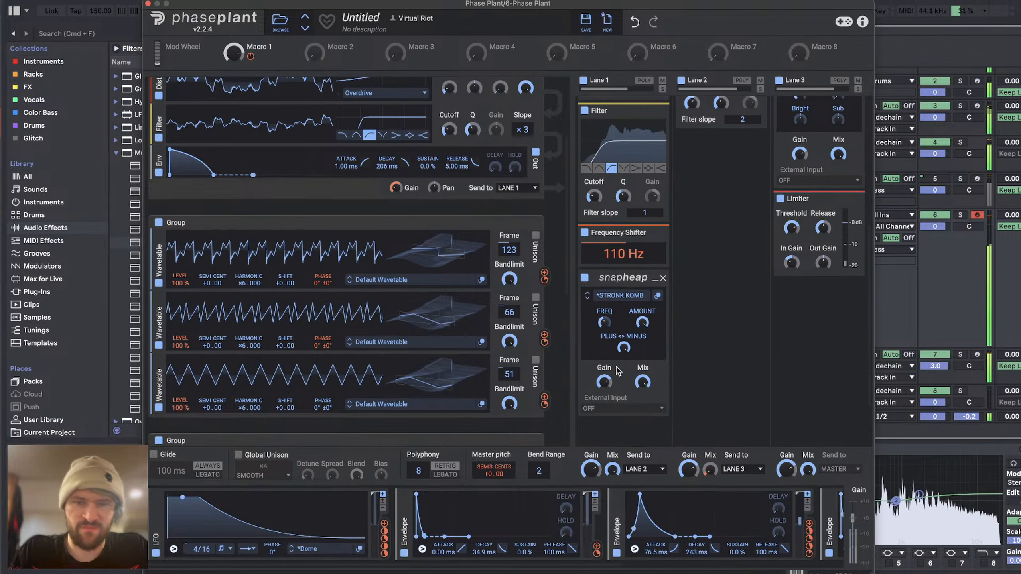
drag(642, 323, 642, 318)
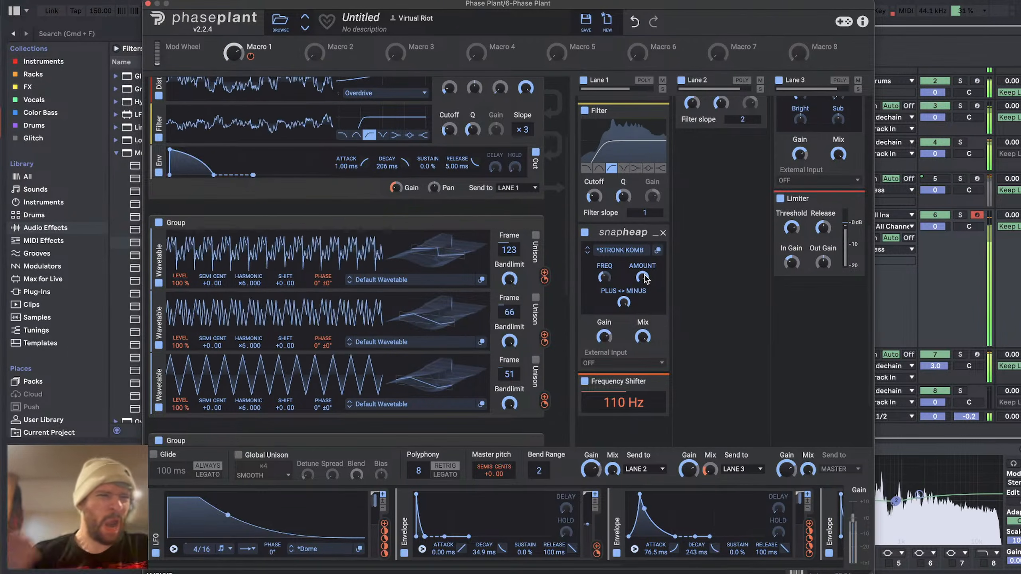
Step: Close Phase Plant and switch to YouTube Studio in the browser to read the live chat
click(147, 4)
key(super+Tab)
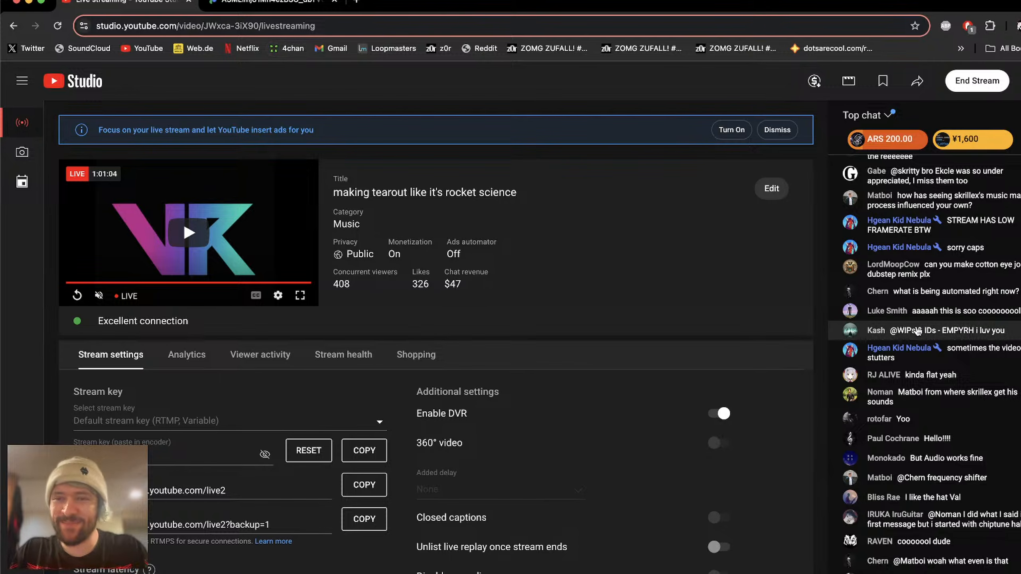
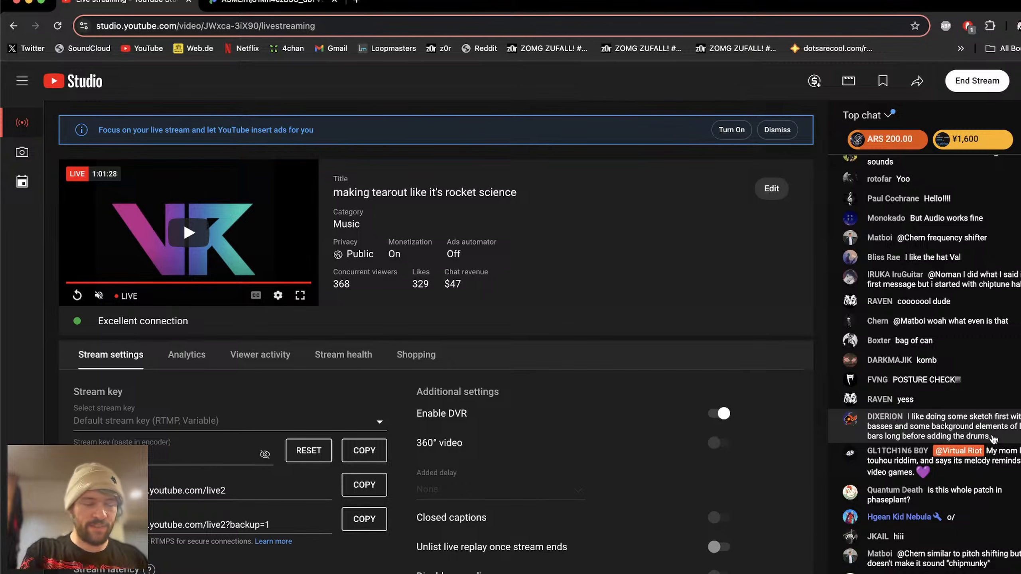
Step: Switch to Ableton Live and solo the 6 Phase Plant track
key(super+Tab)
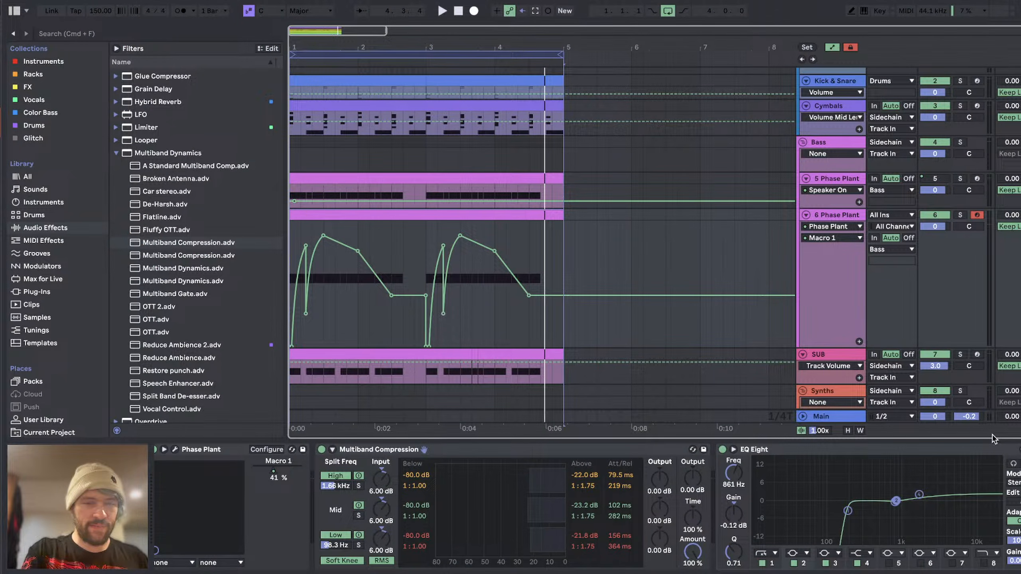
click(439, 451)
click(789, 449)
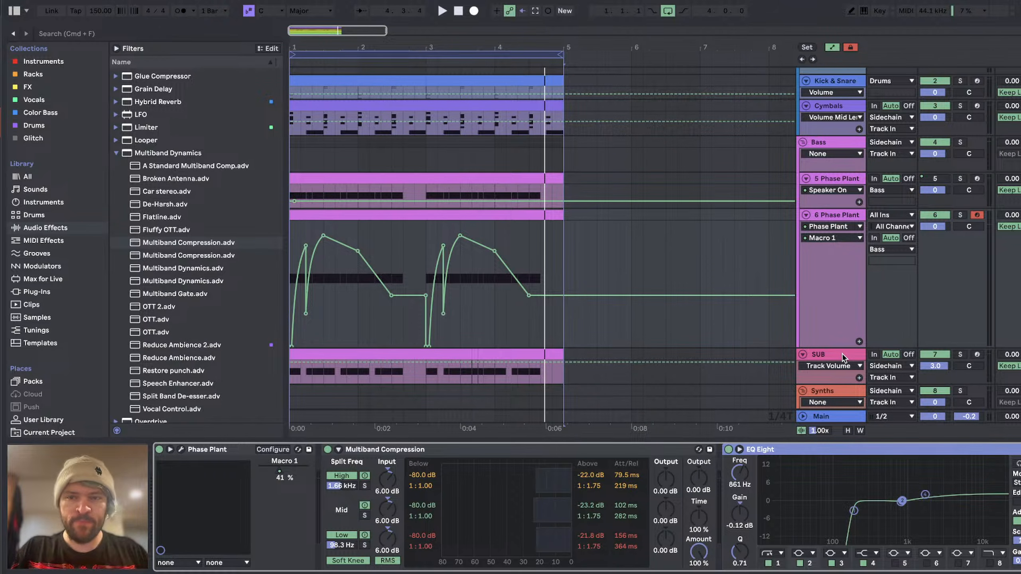
click(960, 215)
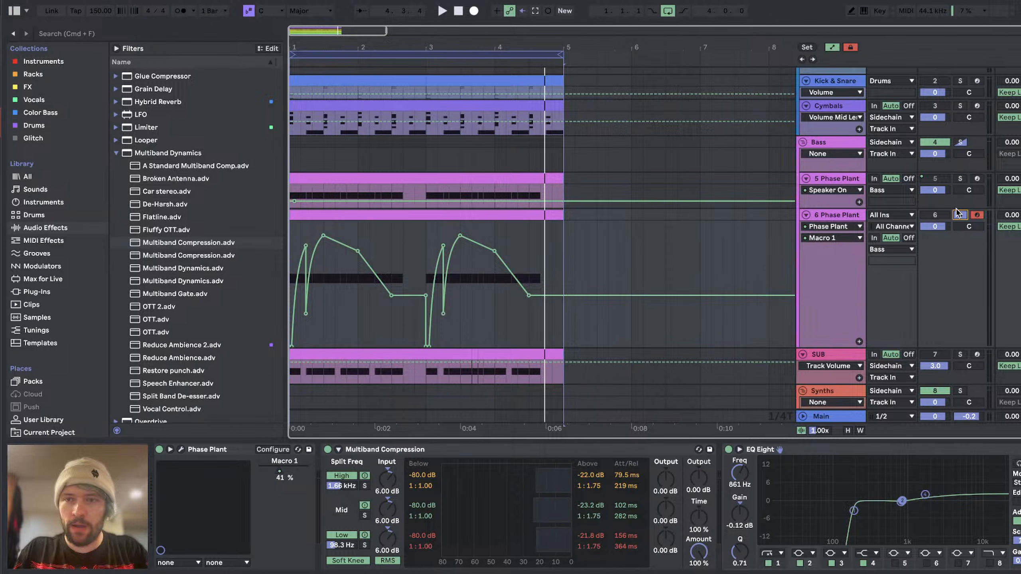
Step: Bypass the EQ Eight and Multiband Compression devices on the 6 Phase Plant track and play the loop
click(728, 449)
click(328, 450)
key(space)
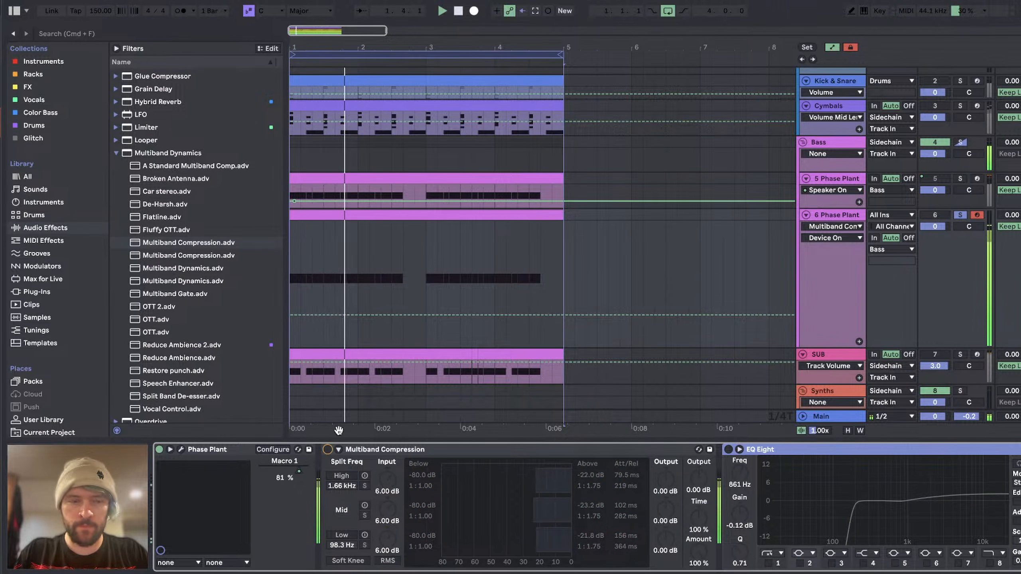
Step: Open the Phase Plant instrument on track 6, look through its generator groups and effect lanes during playback, and close it
click(181, 449)
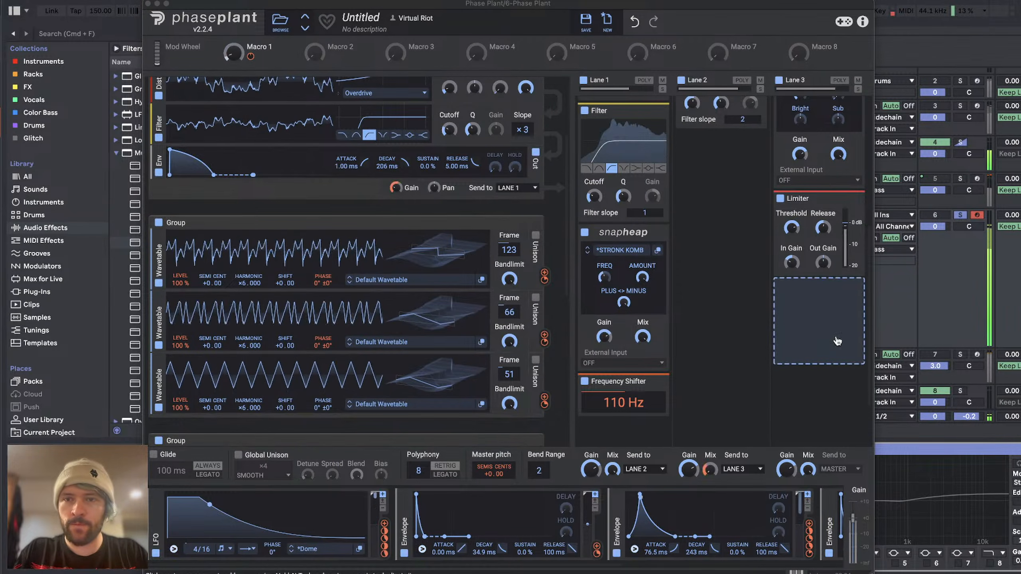
scroll(837, 341, up, 6)
scroll(392, 384, down, 2)
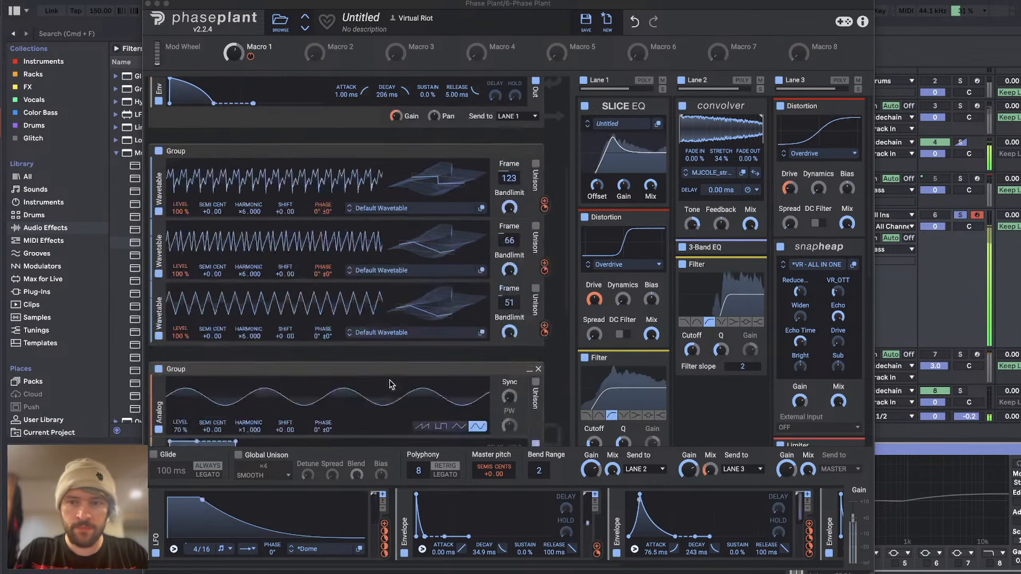
scroll(392, 384, down, 4)
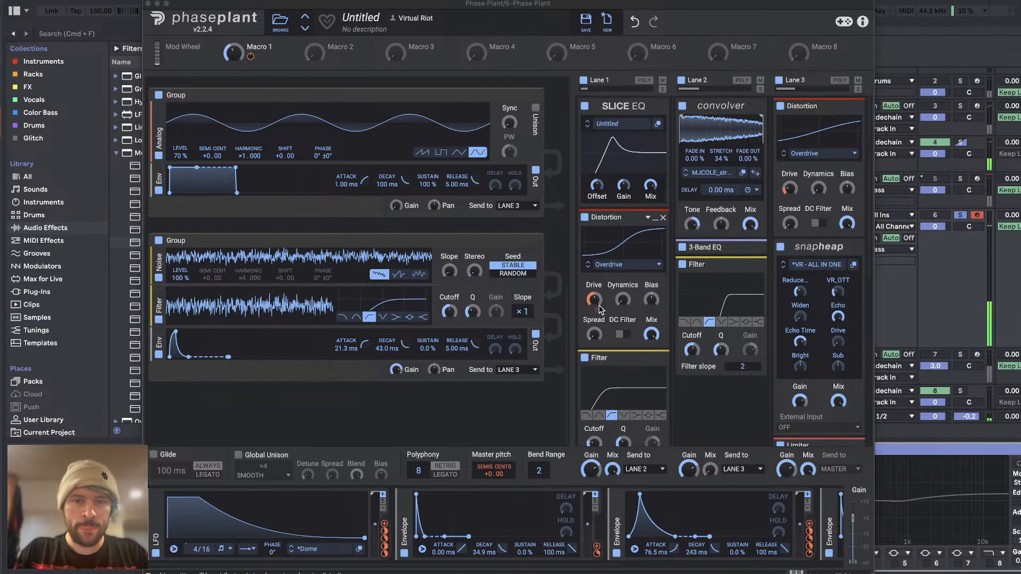
click(148, 4)
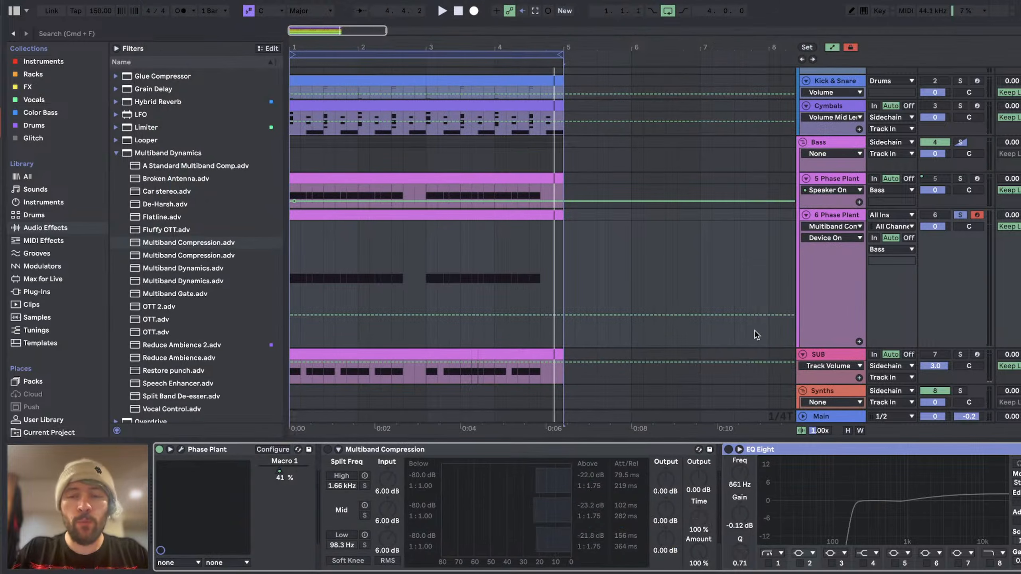
Step: Turn the Multiband Compression and EQ Eight devices back on for the 6 Phase Plant track
click(327, 450)
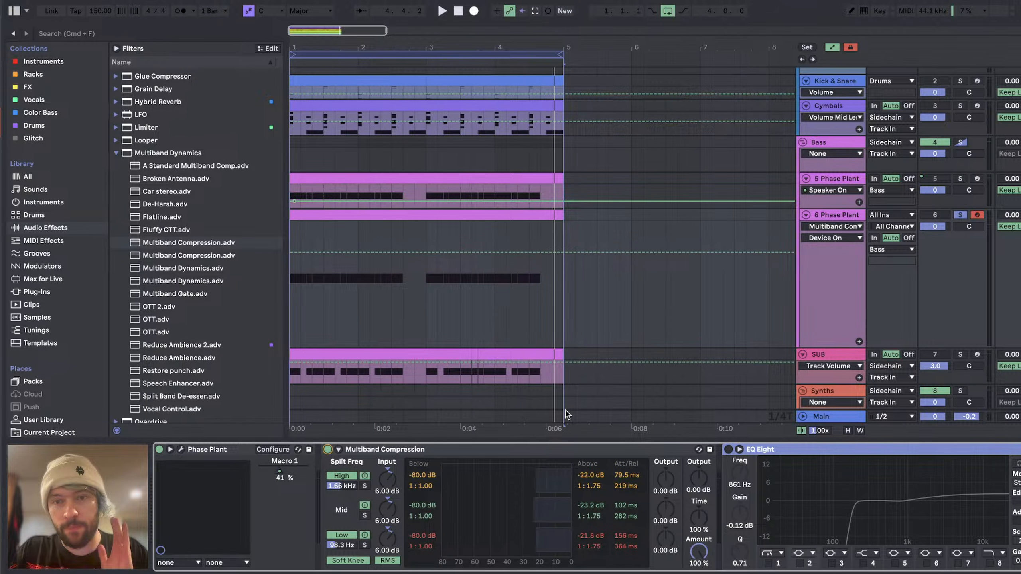
click(729, 449)
Step: Switch to YouTube Studio, check the live stream's health, and return to Ableton Live
key(super+Tab)
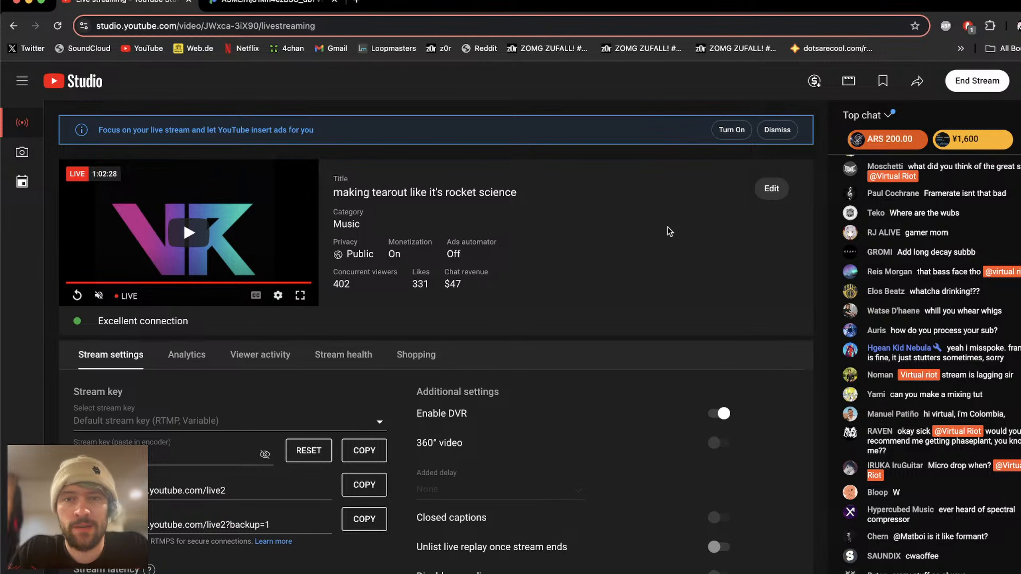
click(343, 354)
click(105, 361)
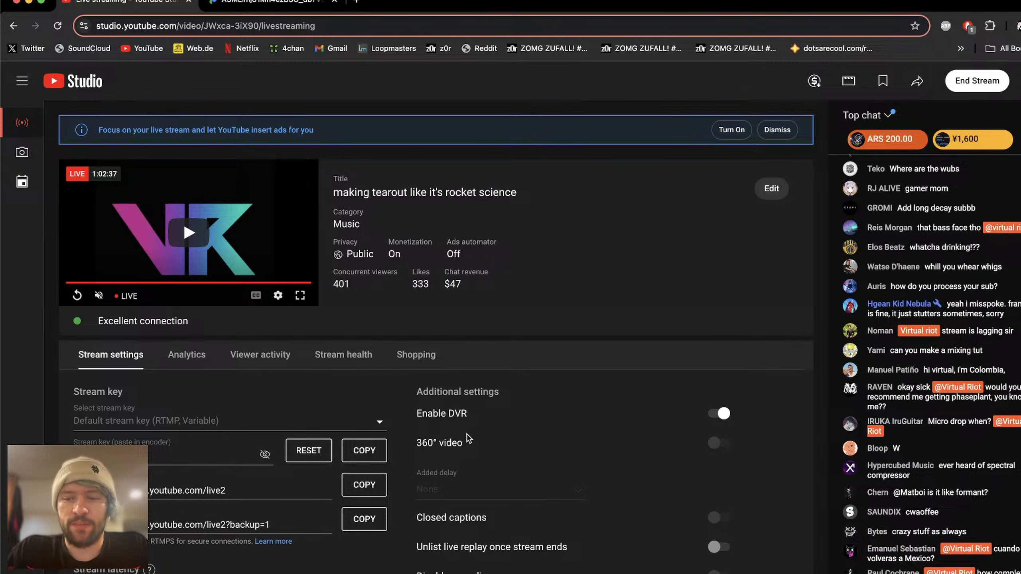
key(super+Tab)
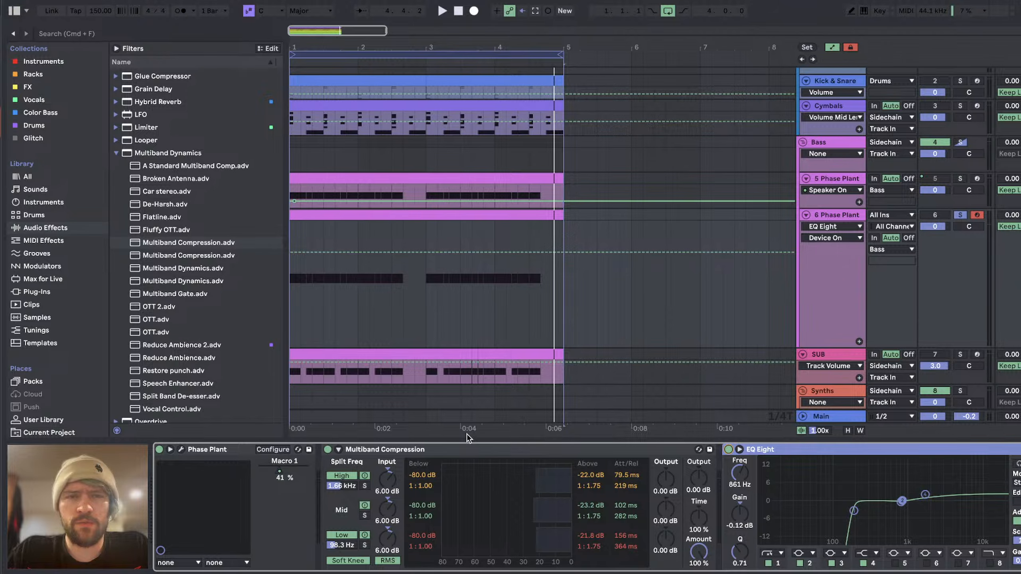
Step: Hide the automation in the arrangement and reduce the height of the 6 Phase Plant track
key(a)
scroll(366, 304, down, 1)
click(396, 206)
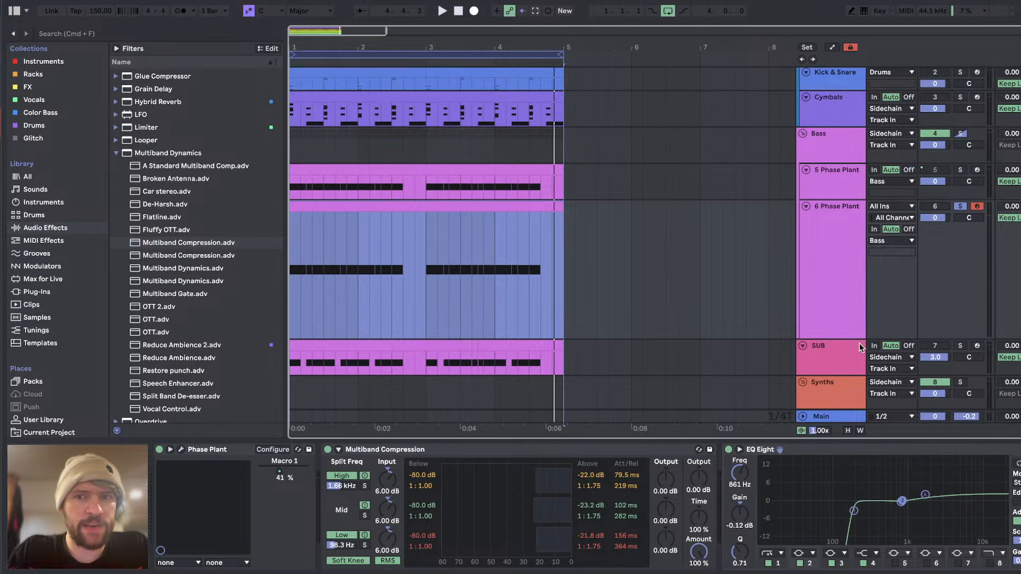
drag(859, 340, 840, 265)
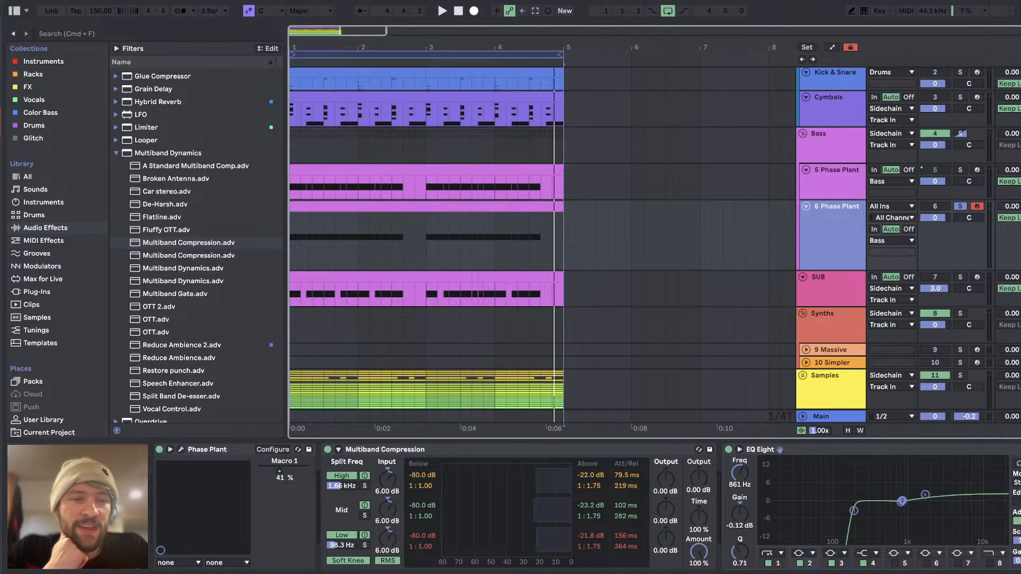
Step: Open the Phase Plant instrument on track 6 and examine its envelopes, noise and sine groups, and wavetable group
click(183, 450)
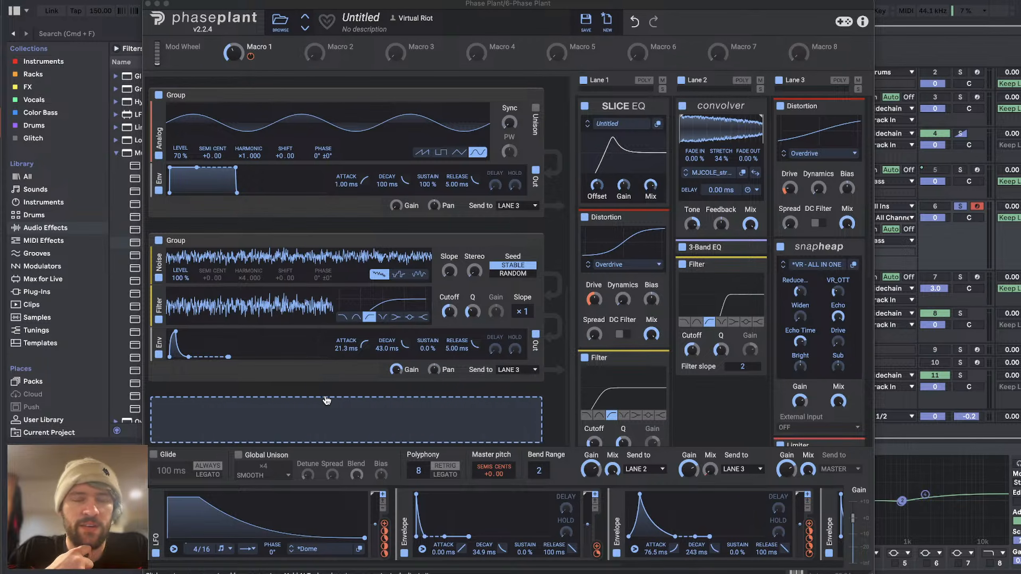
scroll(316, 531, right, 8)
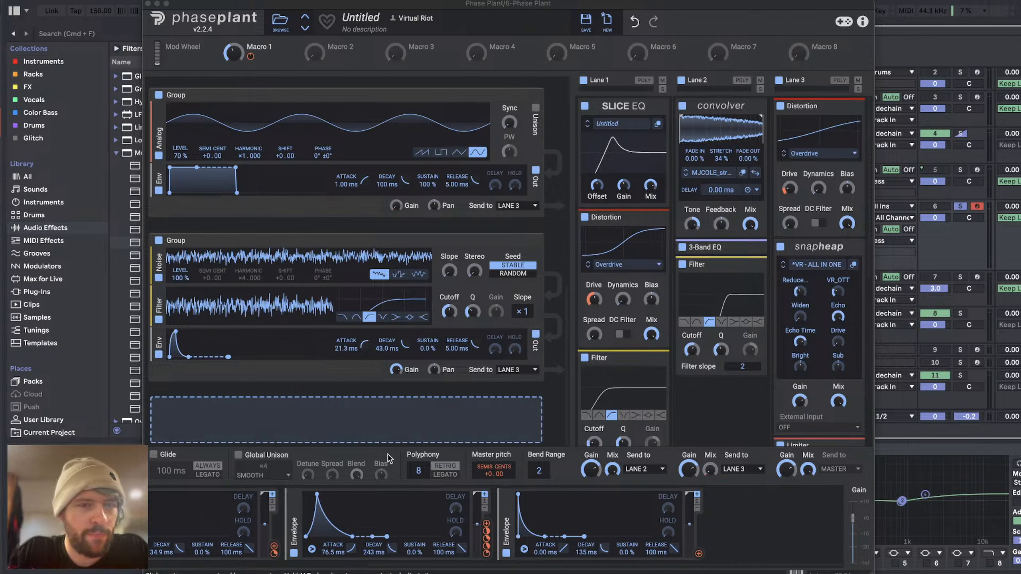
scroll(342, 199, up, 1)
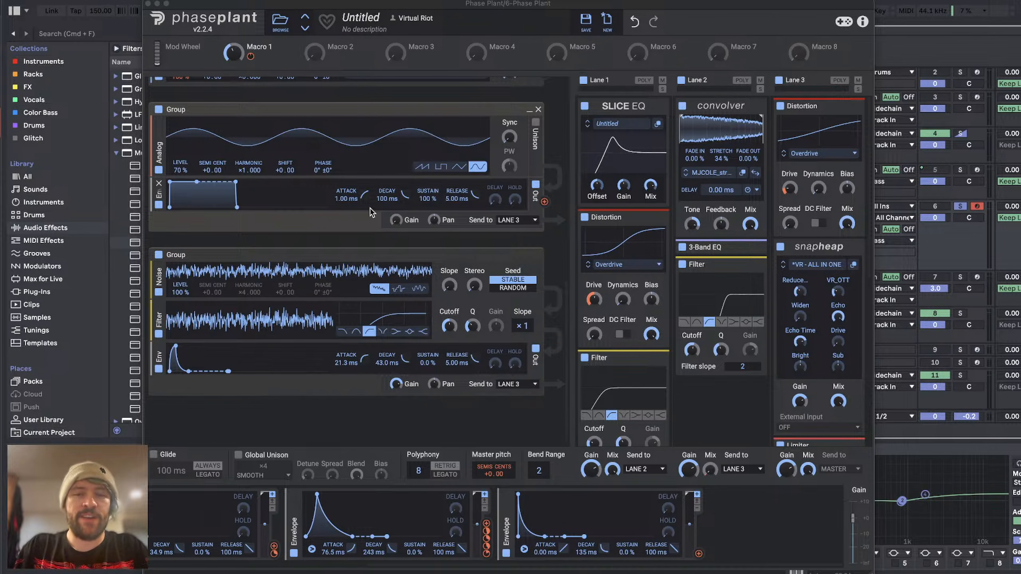
scroll(443, 219, up, 10)
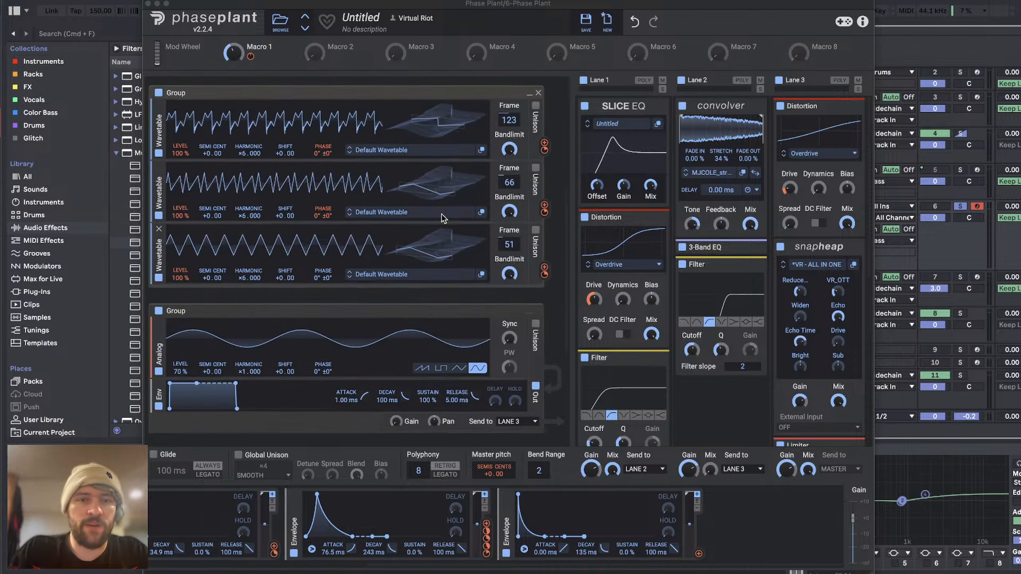
scroll(443, 219, up, 12)
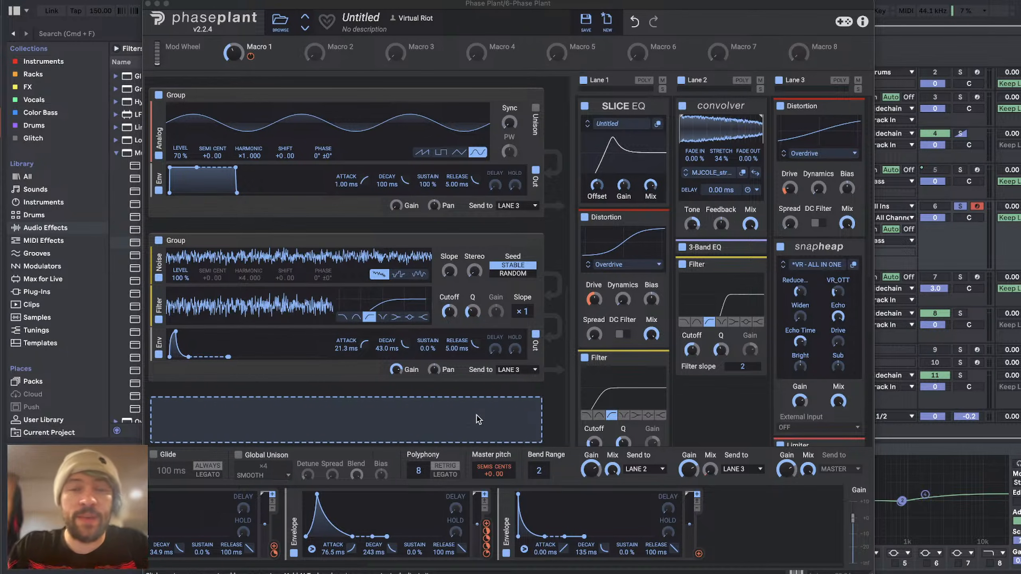
Step: Switch to YouTube Studio to read the live chat and return to the Phase Plant patch in Ableton Live
key(super+Tab)
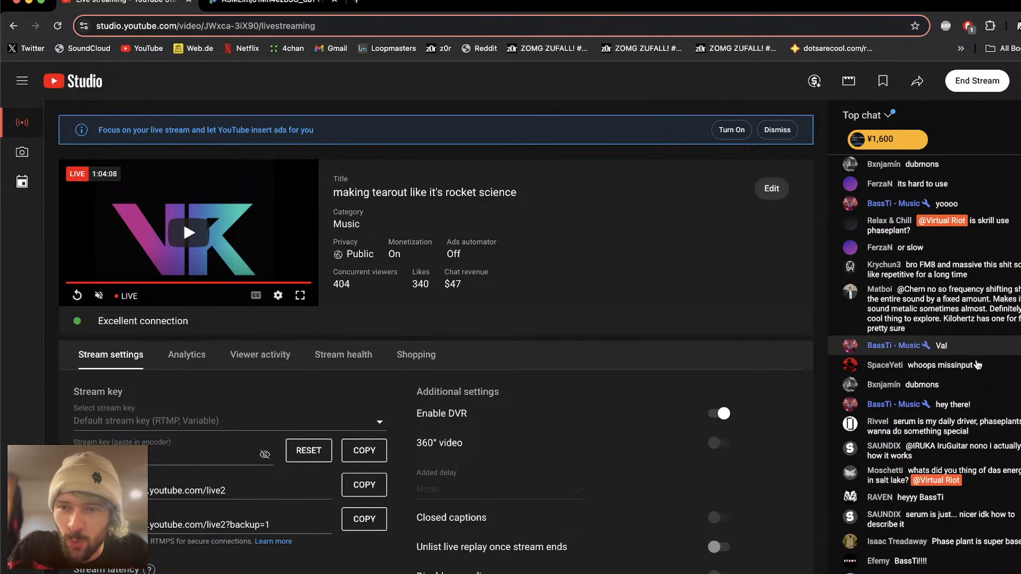
key(super+Tab)
key(super+Tab)
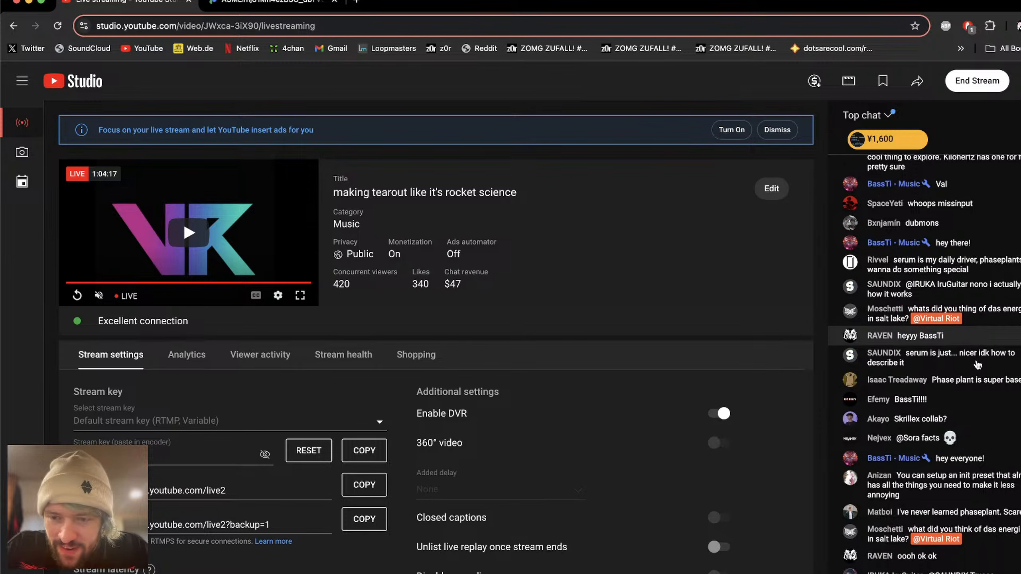
key(super+Tab)
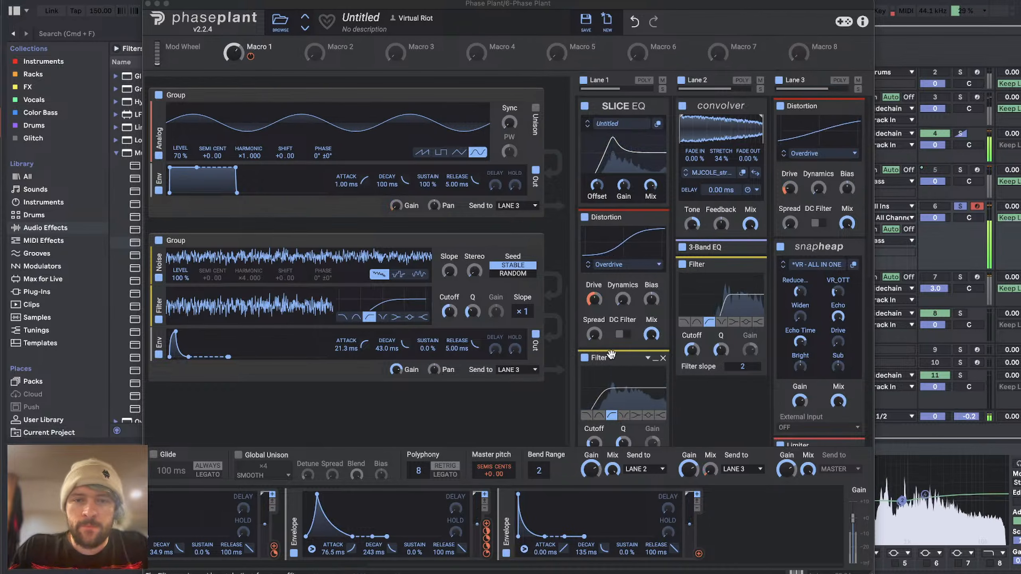
Step: Review the effects in the Phase Plant lanes and fine-tune the Drive of the Distortion in Lane 3
scroll(613, 359, down, 10)
scroll(612, 359, up, 5)
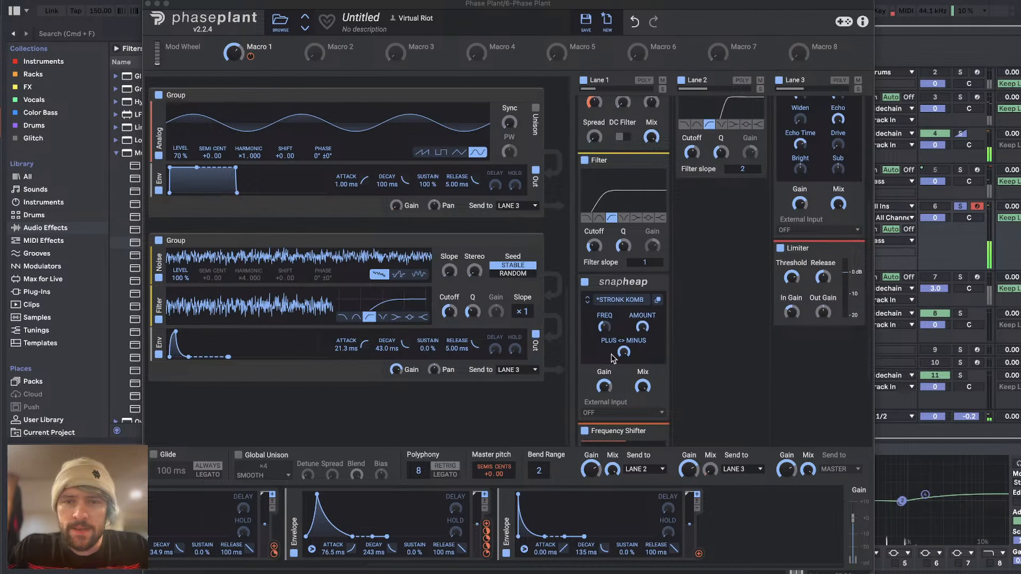
scroll(613, 360, up, 8)
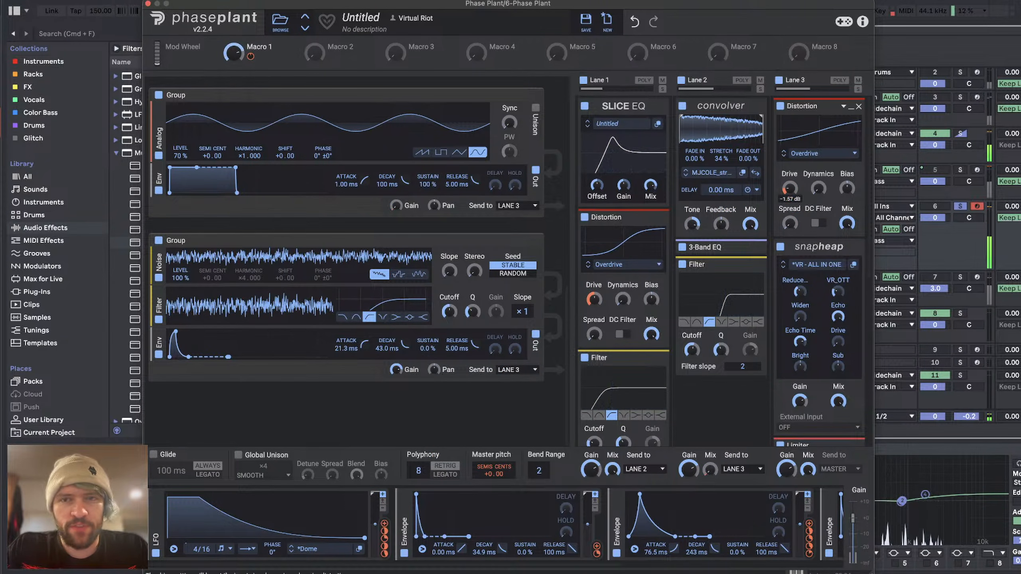
mouse_move(792, 198)
mouse_down()
mouse_move(792, 169)
mouse_move(790, 230)
mouse_move(791, 198)
mouse_up()
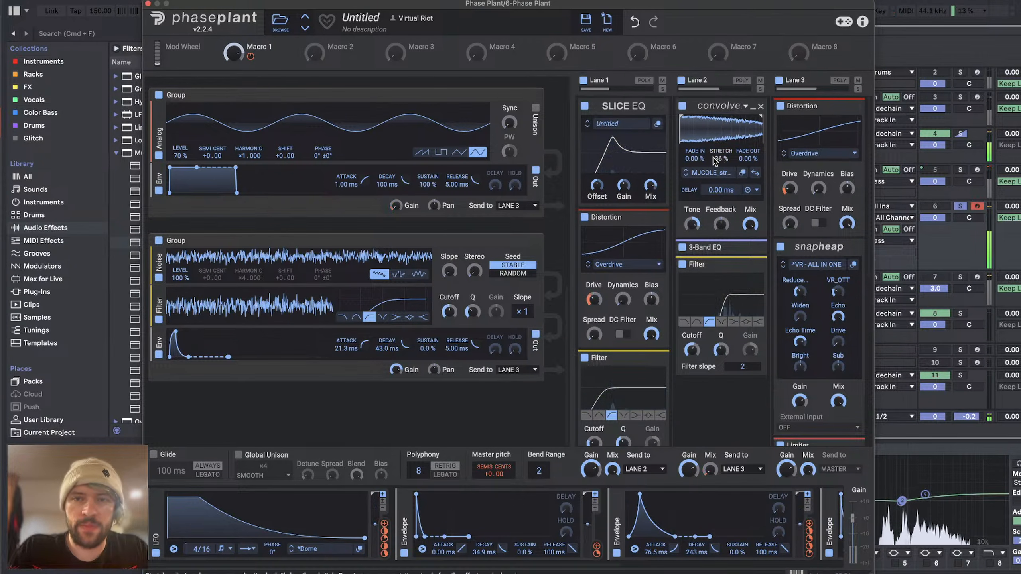
Step: Save the Phase Plant patch in the User folder as "Tearout Resonance"
click(585, 22)
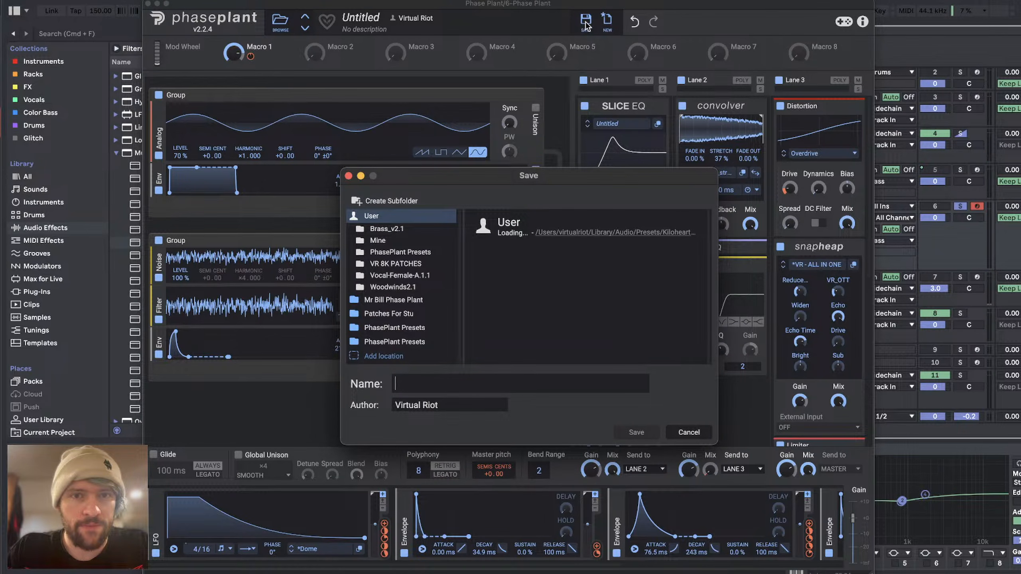
text(Terou)
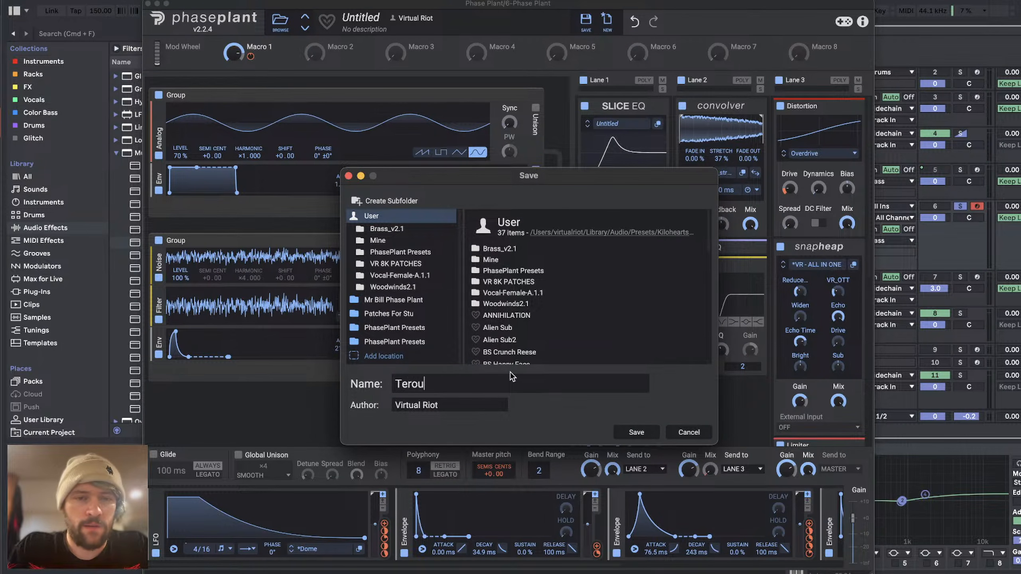
key(BackSpace)
key(BackSpace)
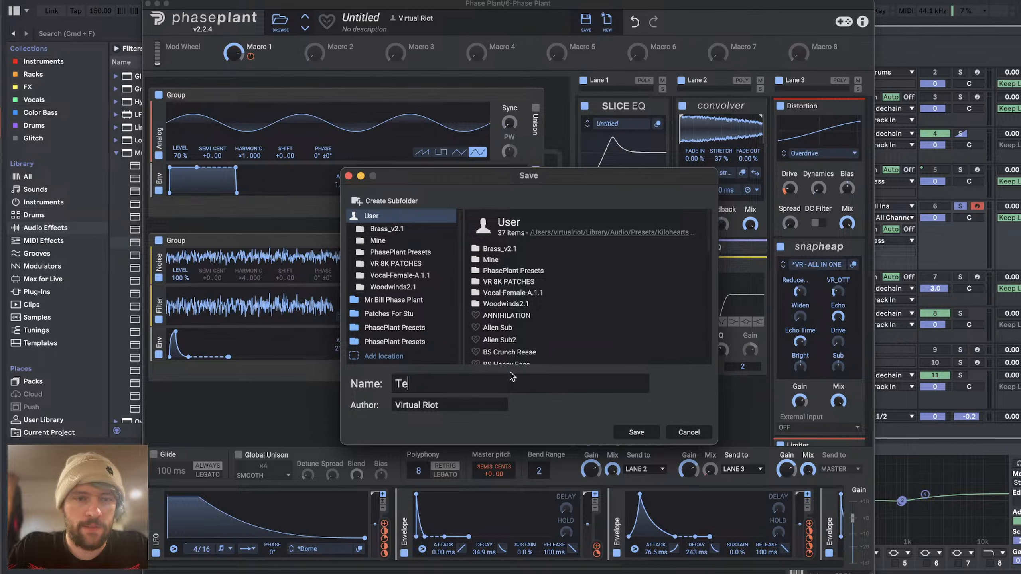
text(arout R)
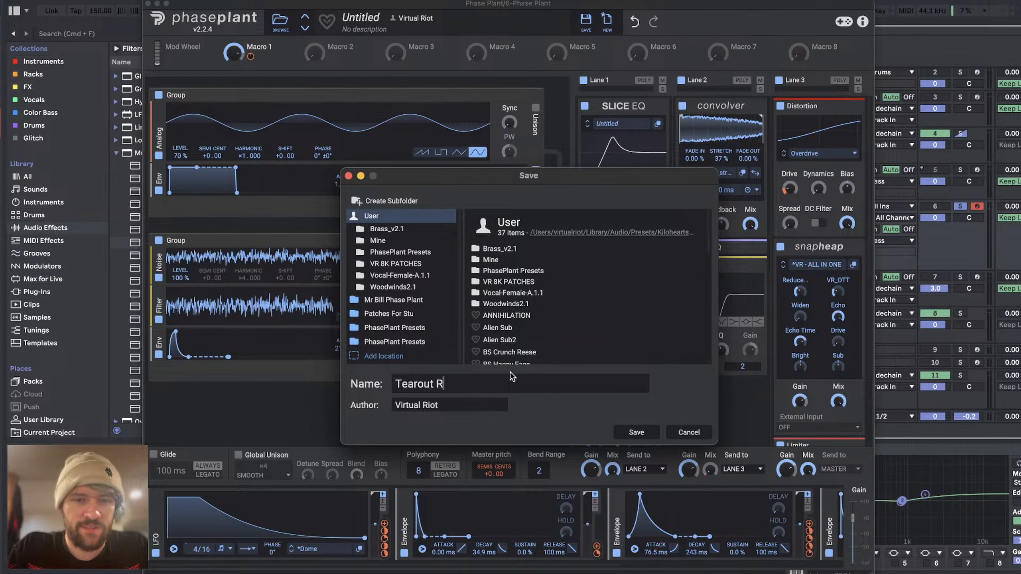
text(esonance)
key(Return)
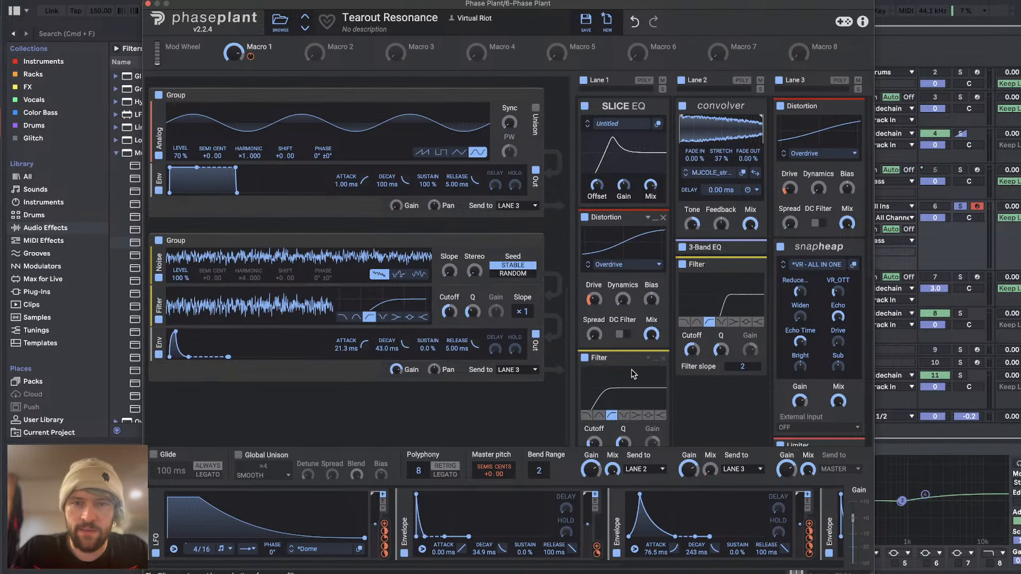
Step: Load the Pan_Hit impulse in Lane 2's Convolver and set its Stretch to about 73%
click(686, 176)
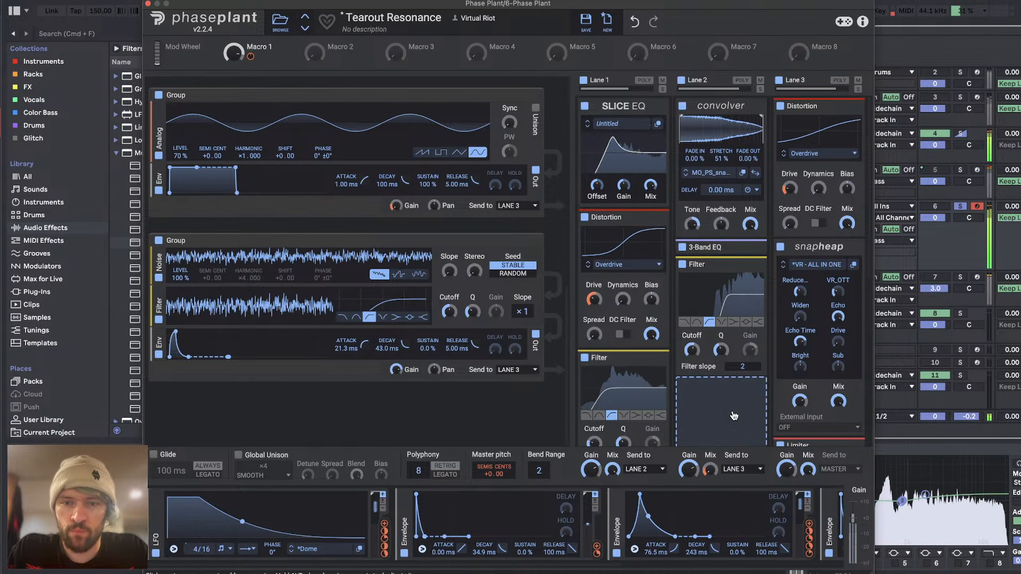
click(687, 176)
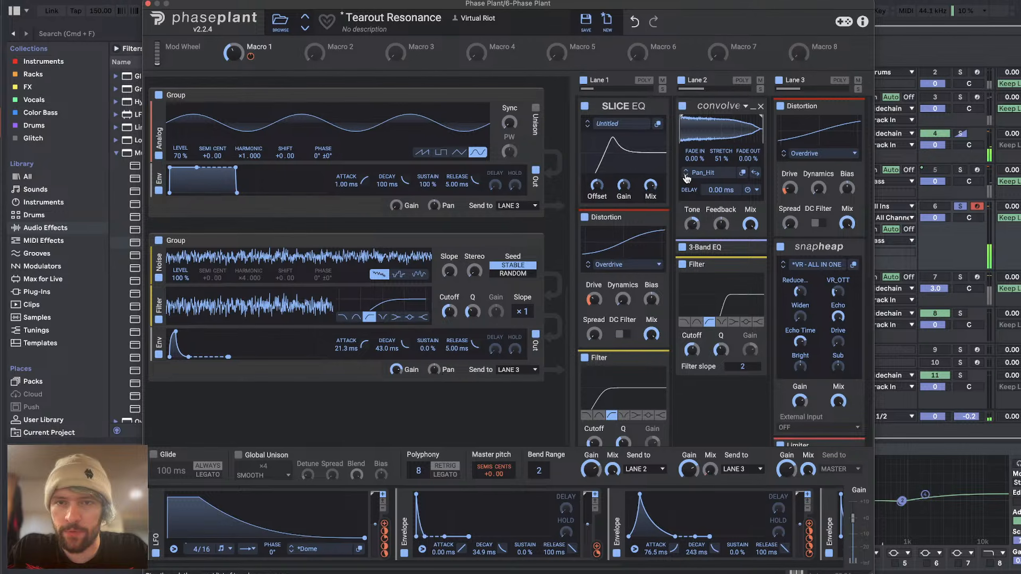
drag(722, 159, 721, 173)
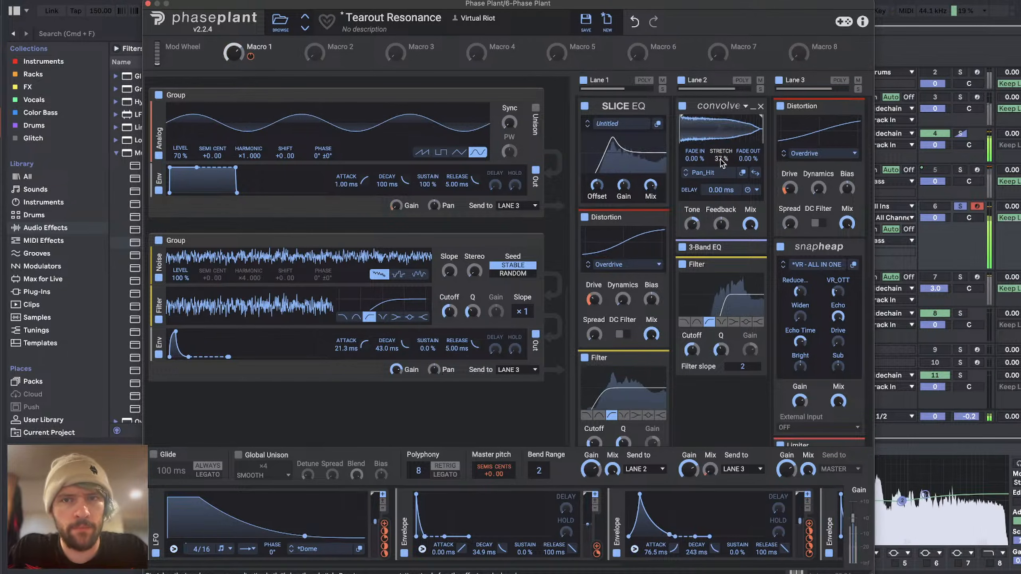
double_click(722, 160)
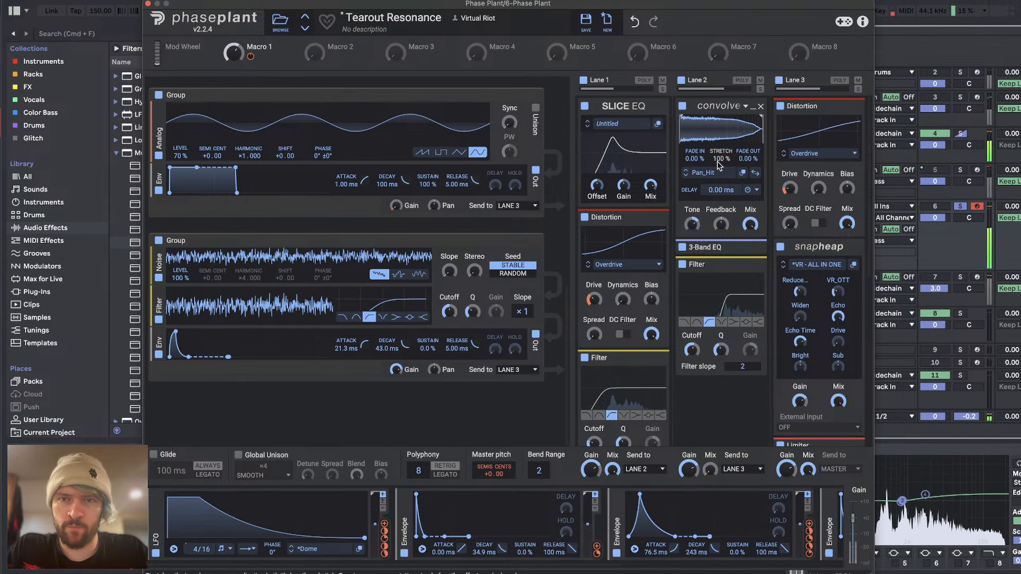
drag(720, 161, 721, 186)
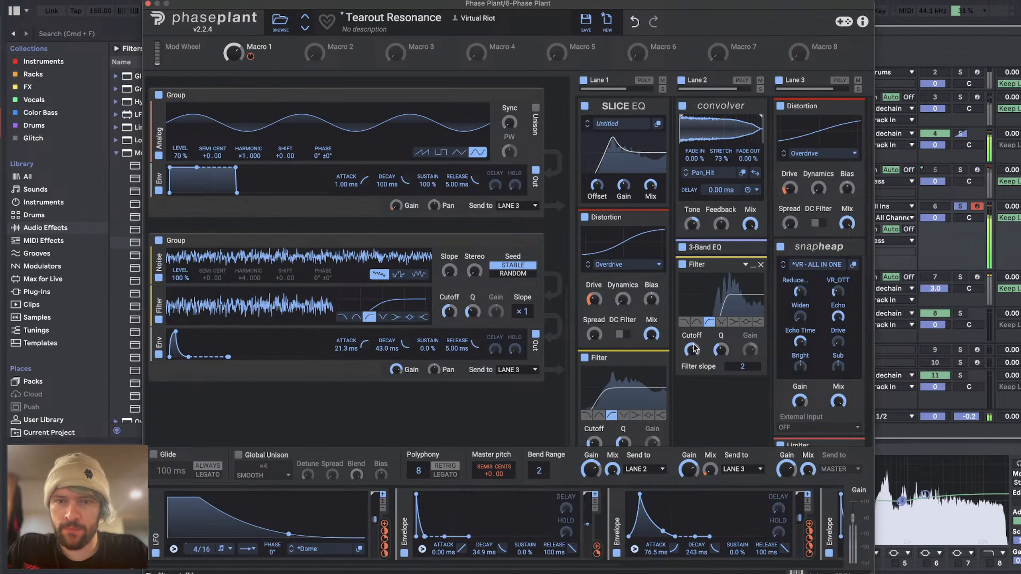
Step: Set the Filter cutoff in Lane 2 to about 171 Hz and expand the 3-Band EQ above it
drag(695, 349, 694, 360)
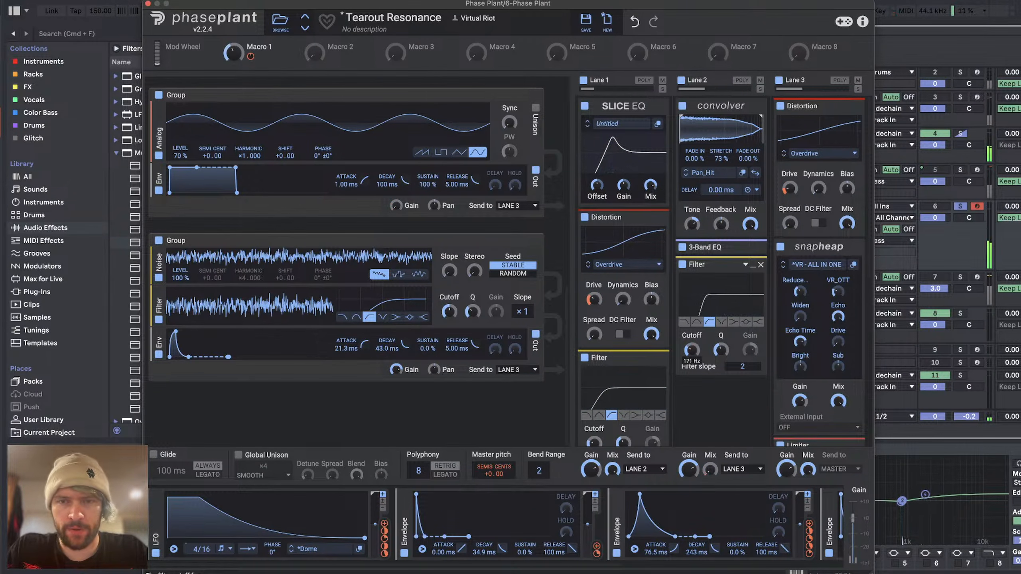
click(746, 244)
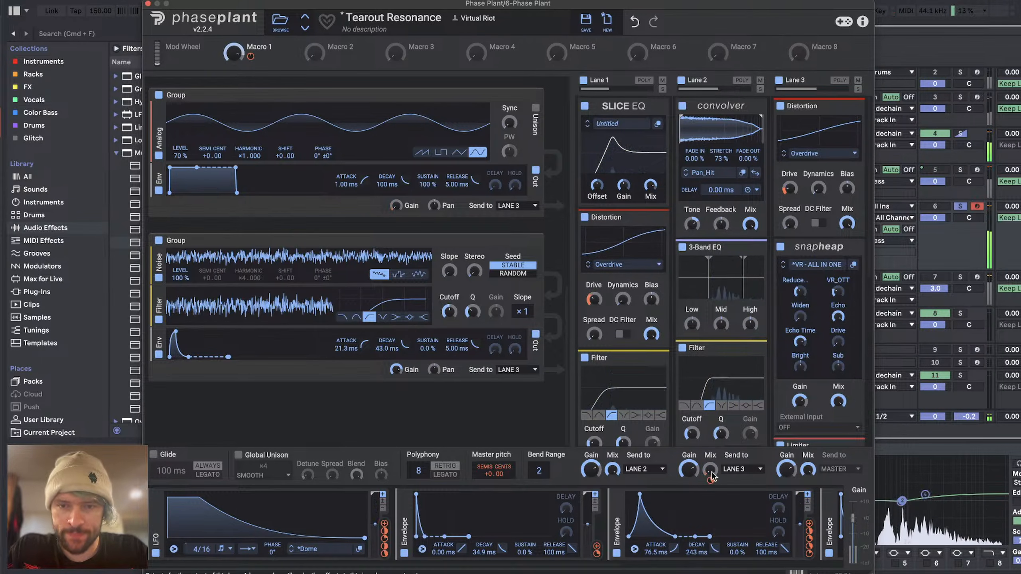
Step: Set the envelope modulation of Lane 2's Mix to about 28% and that envelope's decay to 145 ms
drag(711, 481, 710, 475)
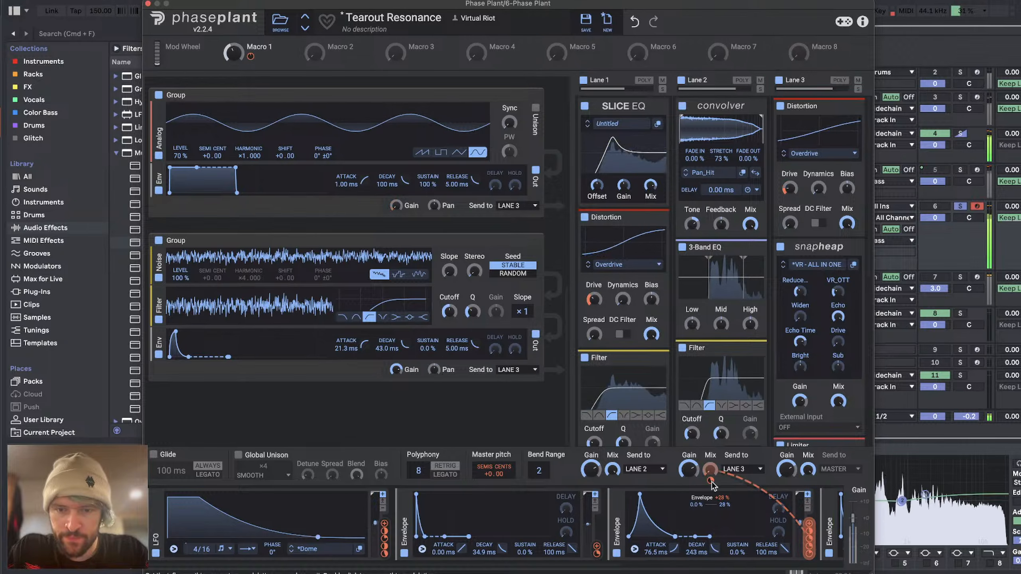
mouse_move(697, 553)
mouse_down()
mouse_move(697, 533)
mouse_move(697, 567)
mouse_up()
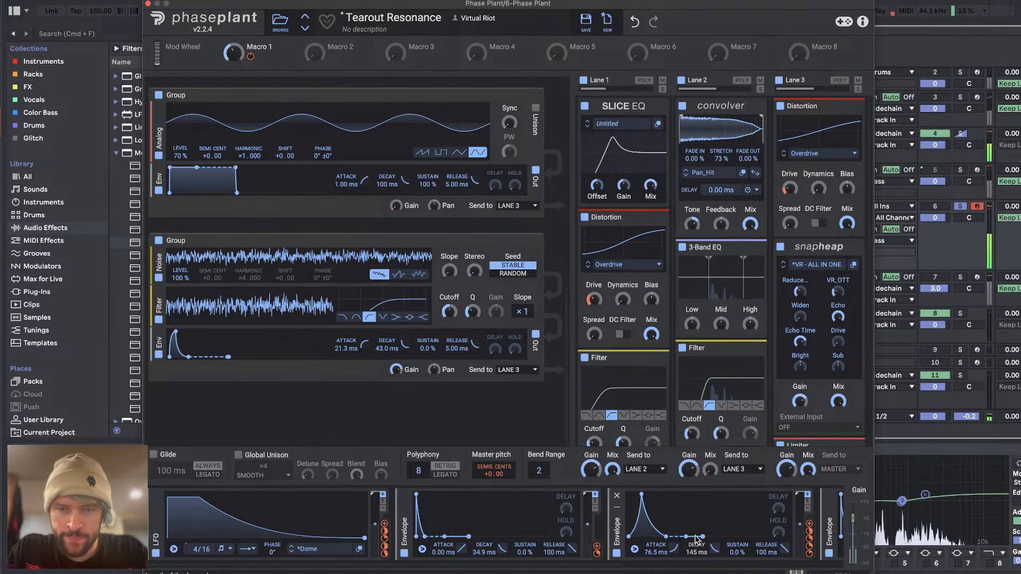
scroll(721, 345, down, 10)
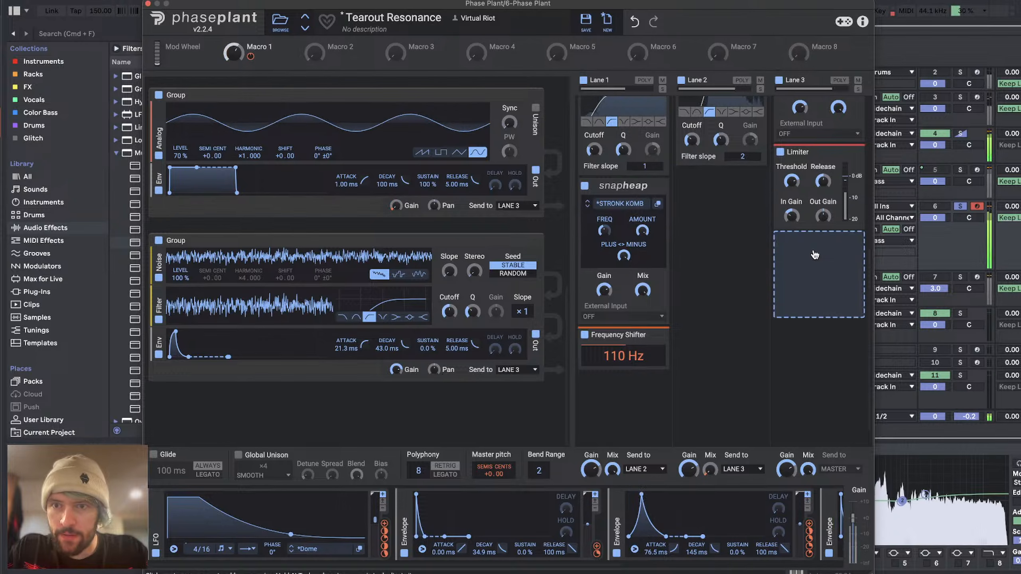
scroll(816, 256, up, 10)
drag(838, 294, 838, 322)
mouse_move(801, 293)
mouse_down()
mouse_move(800, 241)
mouse_move(818, 295)
mouse_up()
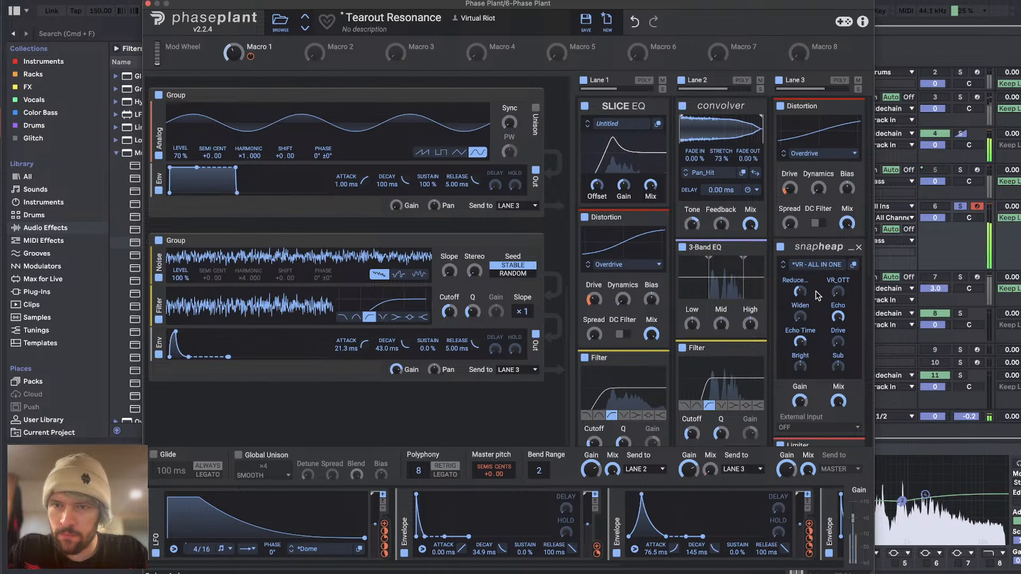
Step: Fine-tune the Stretch of Lane 2's Convolver and the FREQ of the STRONK KOMB Snap Heap in Lane 1
drag(720, 156, 723, 162)
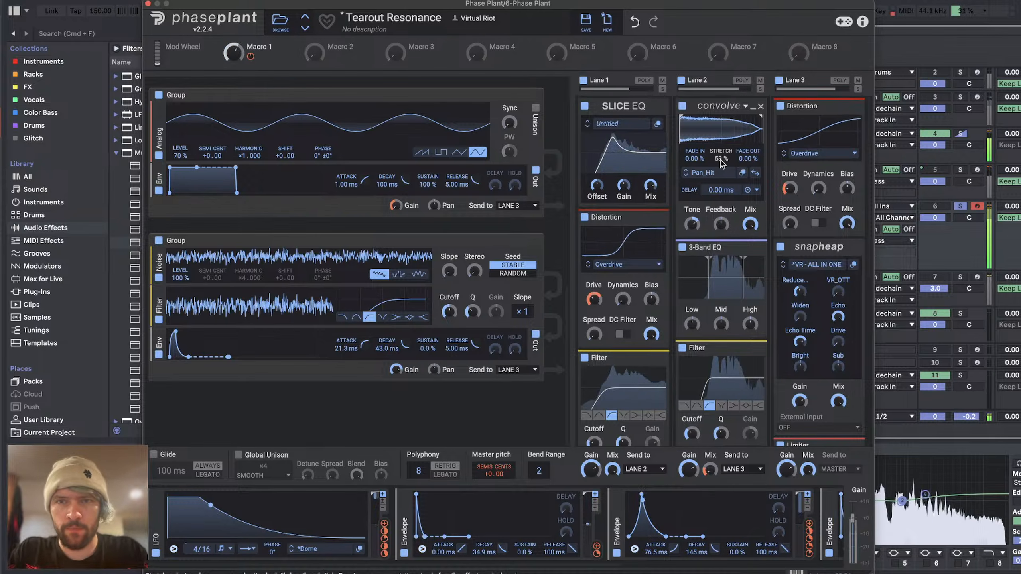
drag(721, 163, 723, 160)
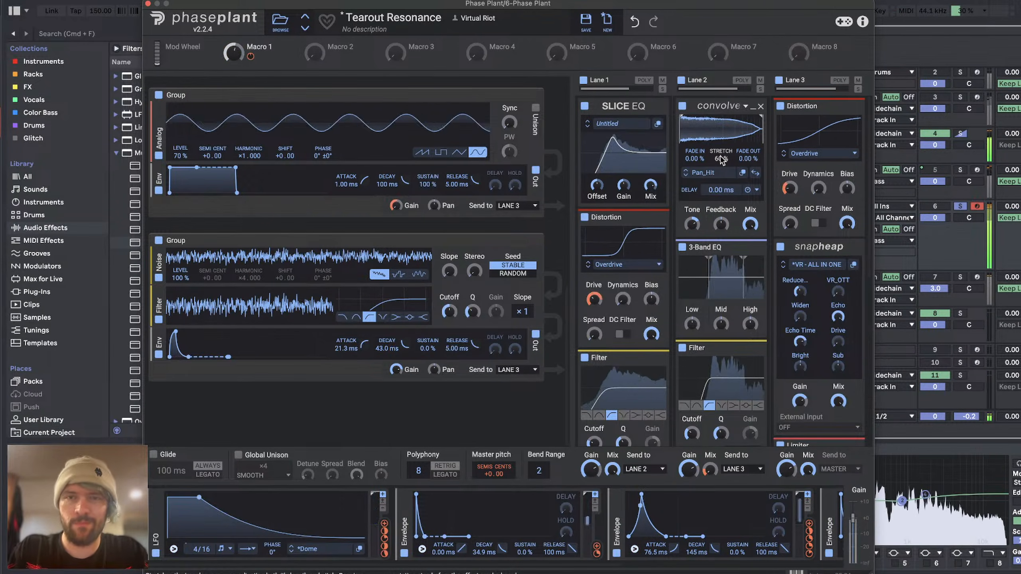
scroll(582, 267, down, 8)
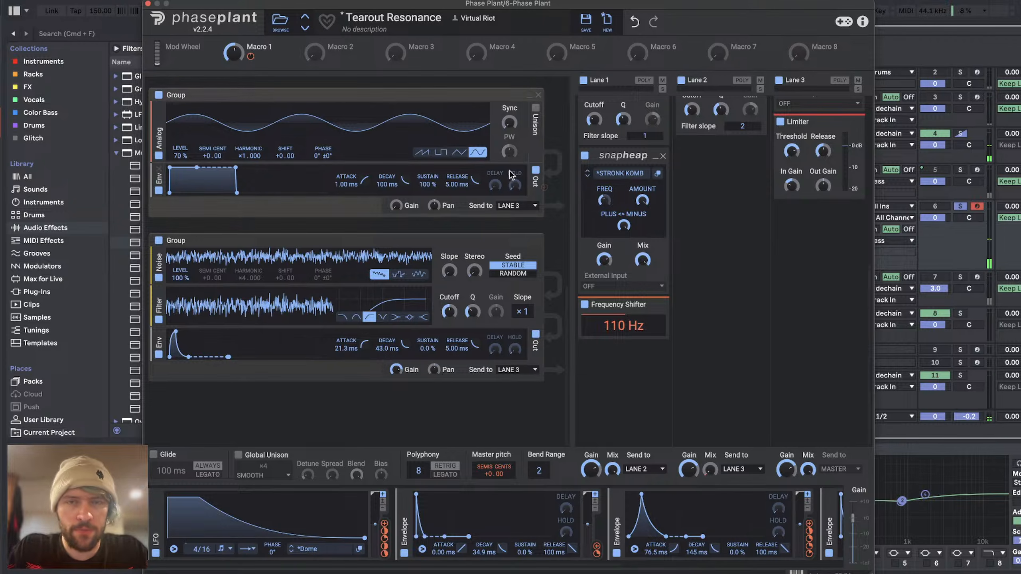
scroll(513, 174, up, 1)
drag(606, 192, 605, 201)
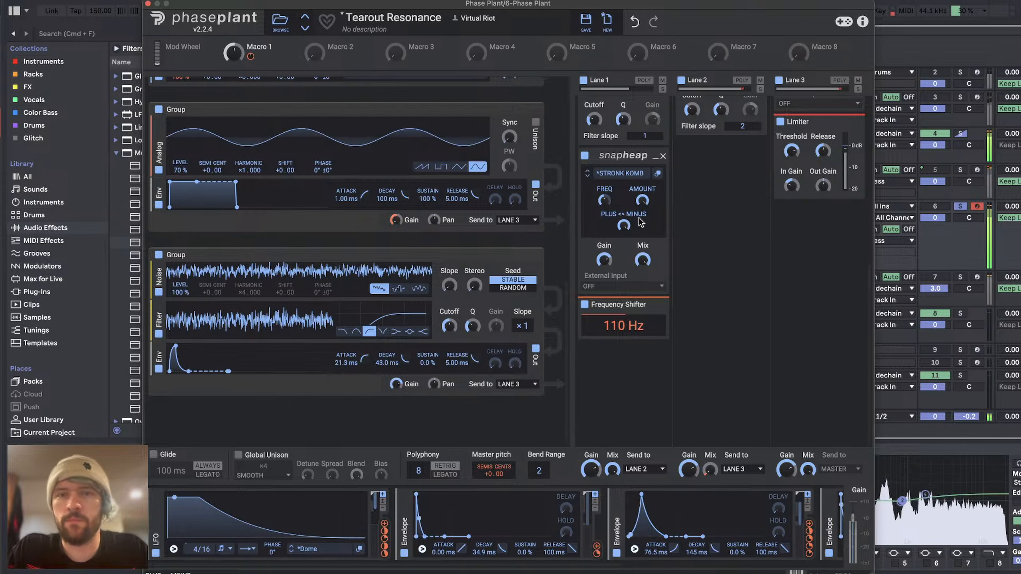
Step: Take track 6 Phase Plant out of solo and reactivate track 5 Phase Plant
click(961, 206)
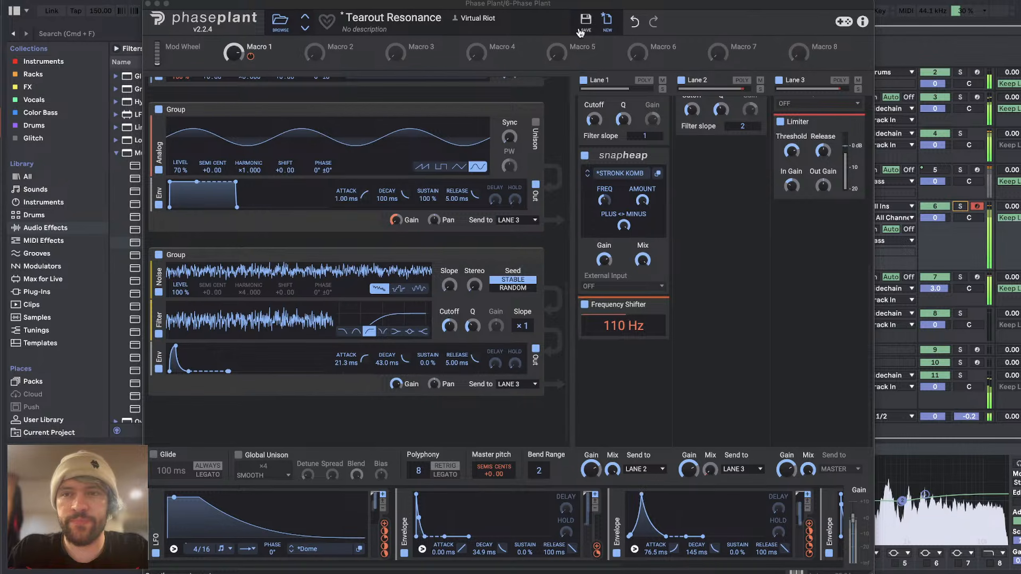
right_click(942, 167)
click(955, 197)
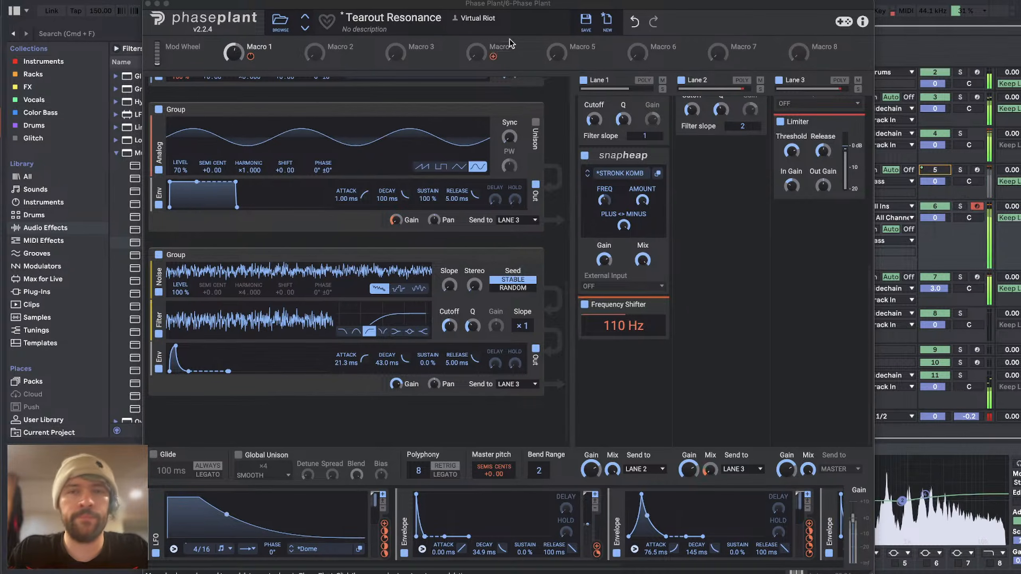
right_click(942, 161)
click(956, 197)
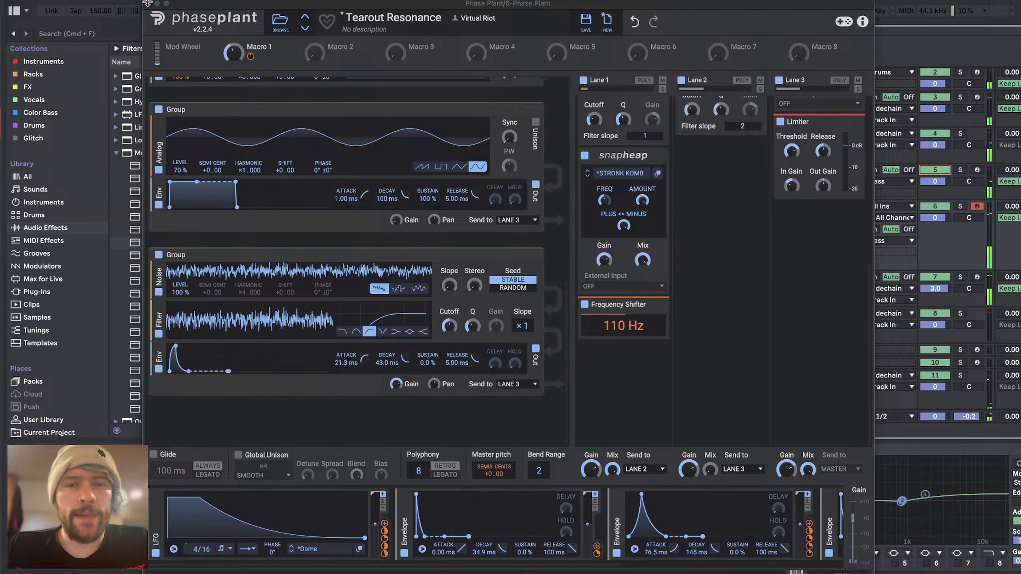
Step: Set the FREQ of the STRONK KOMB Snap Heap in Lane 1 to about 39%
click(604, 200)
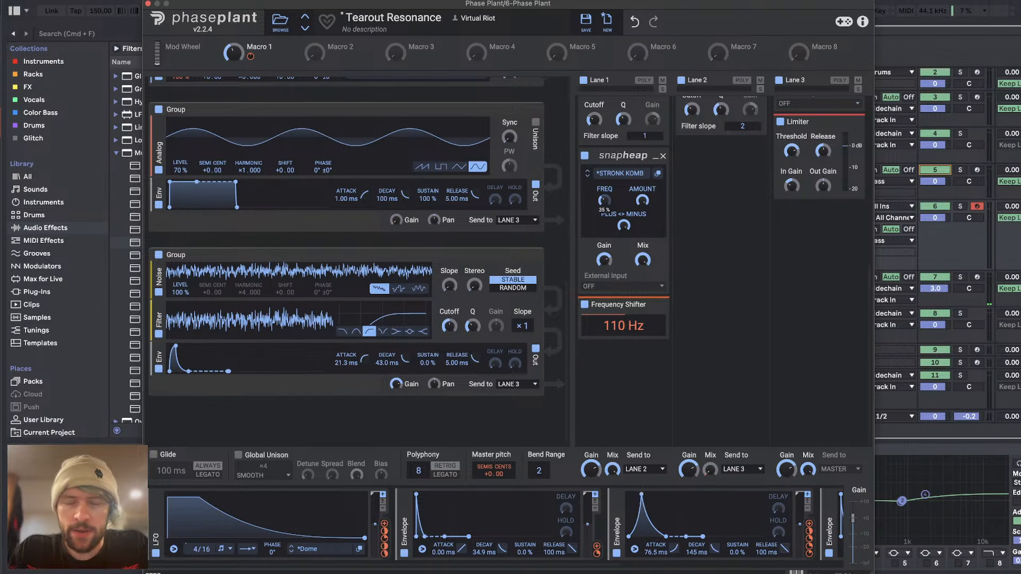
drag(604, 201, 604, 213)
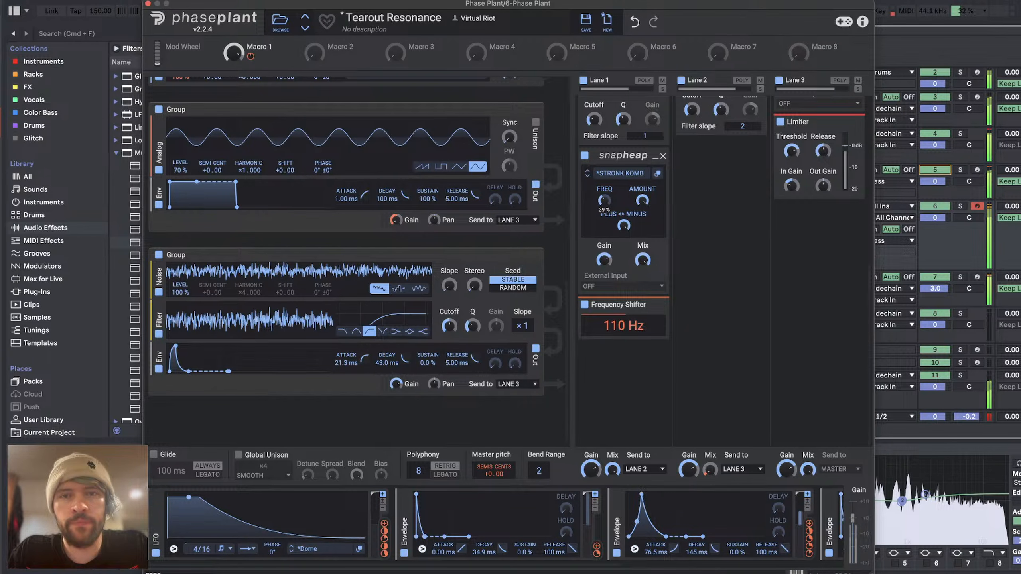
Step: Shape track 6's EQ Eight with a cut of about -3.84 dB at 505 Hz and a 1.12 dB boost at 2.02 kHz
click(148, 3)
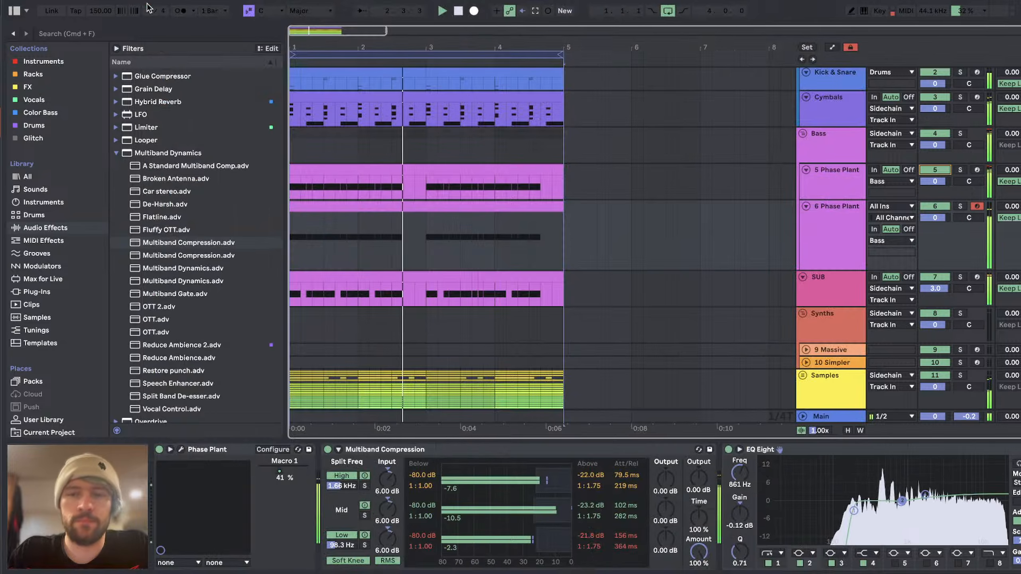
drag(901, 501, 887, 514)
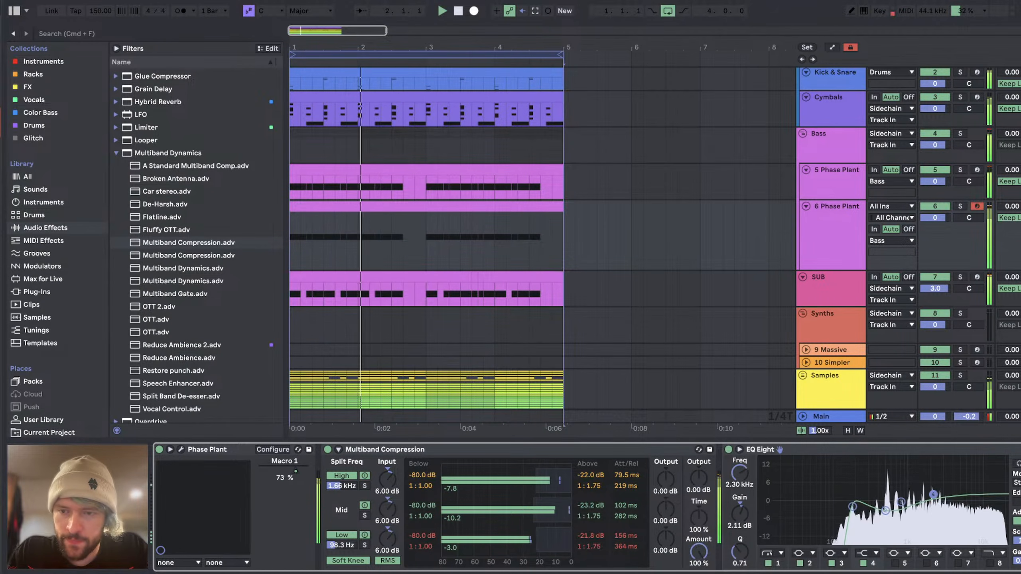
key(space)
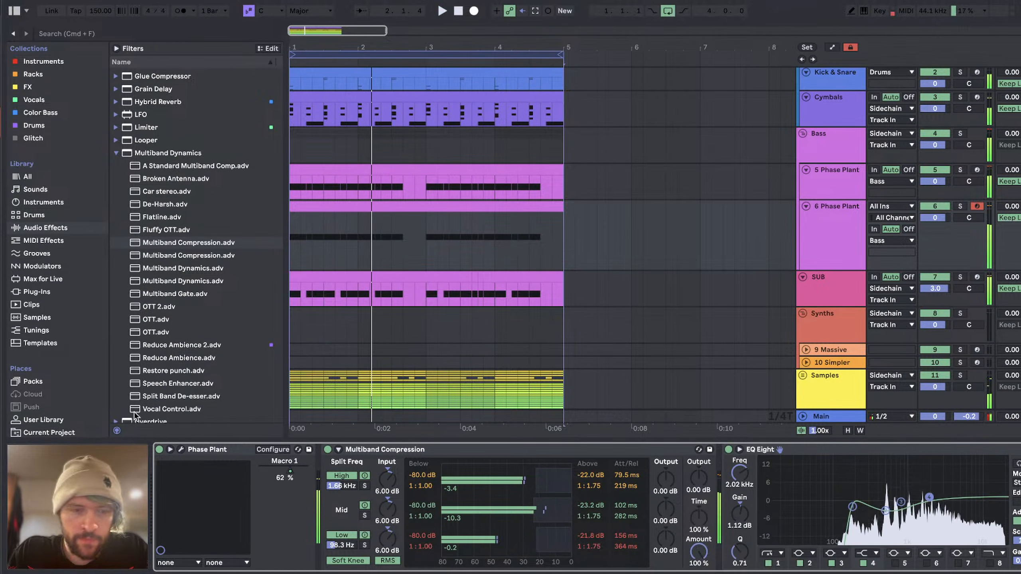
Step: Reopen the Phase Plant patch and readjust the STRONK KOMB FREQ in Lane 1 during playback
click(182, 450)
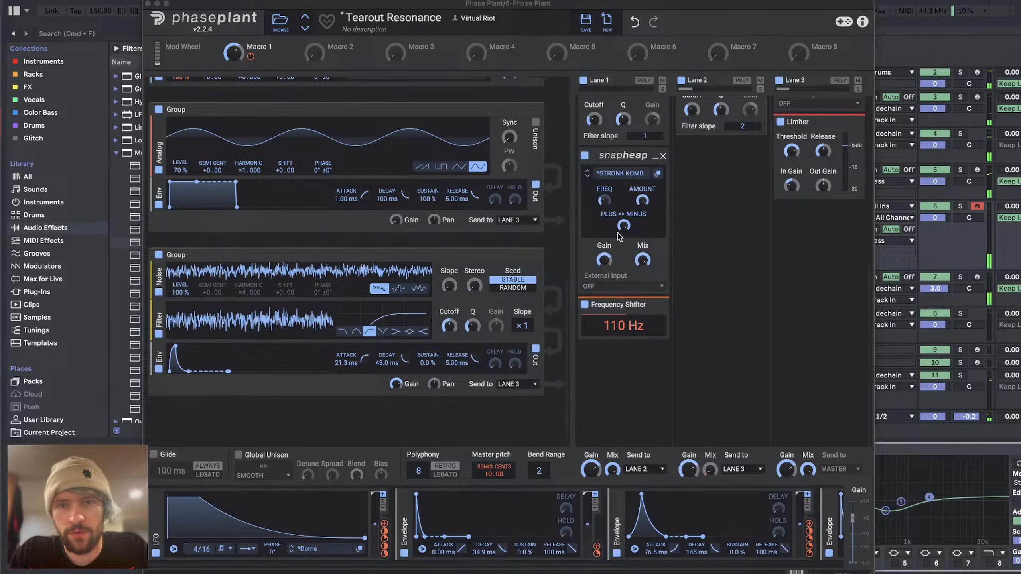
key(space)
drag(604, 201, 604, 191)
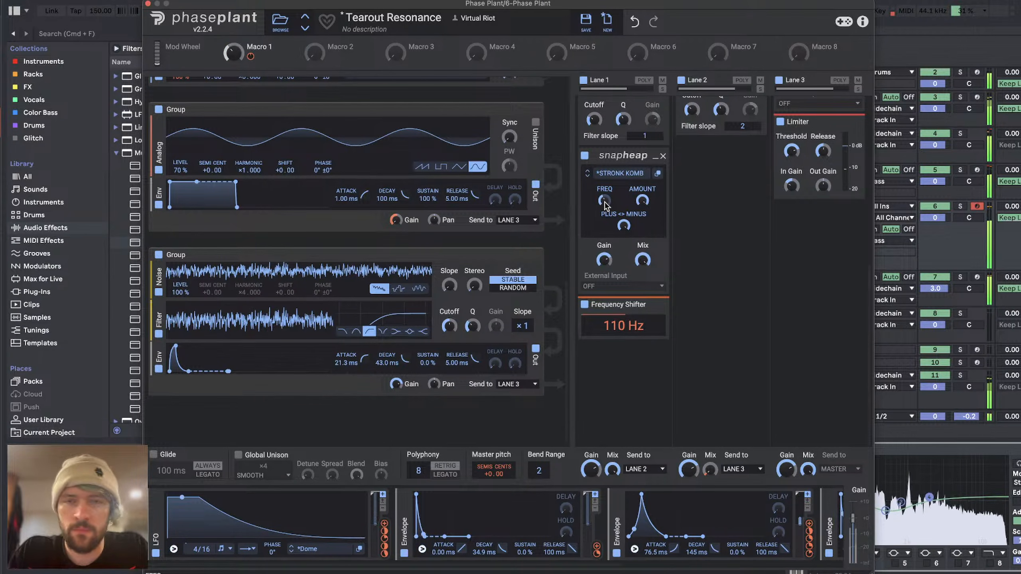
drag(606, 206, 605, 207)
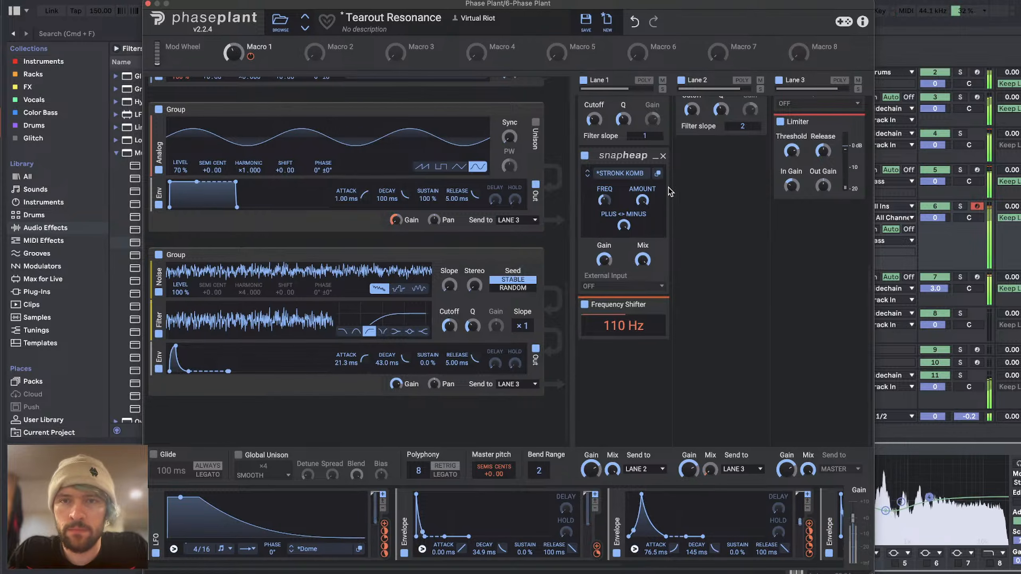
Step: Set Lane 2's Convolver to a Stretch of 48% with the Perc_Cowbell impulse and adjust its Tone
scroll(708, 174, up, 8)
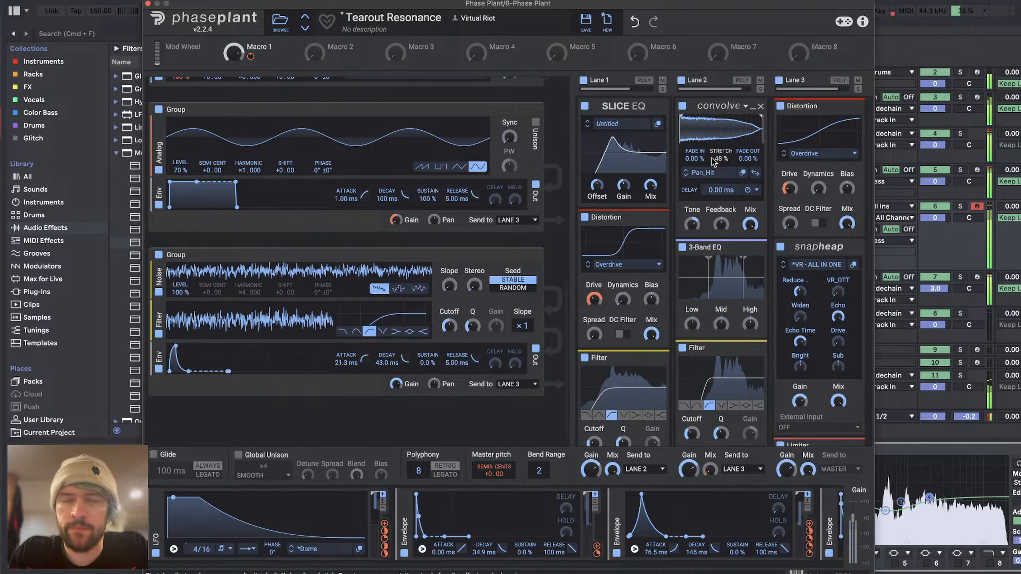
click(685, 176)
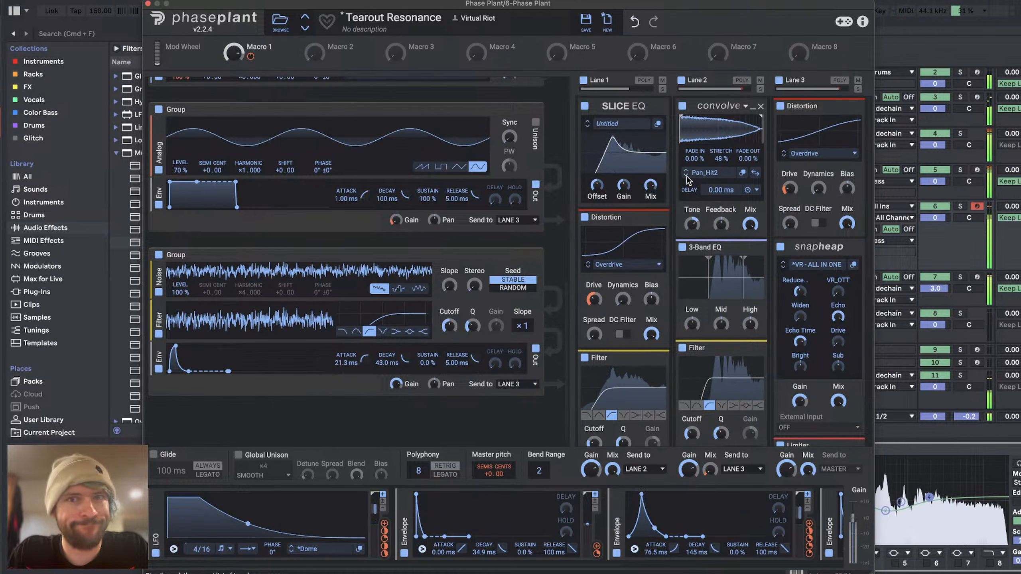
click(686, 176)
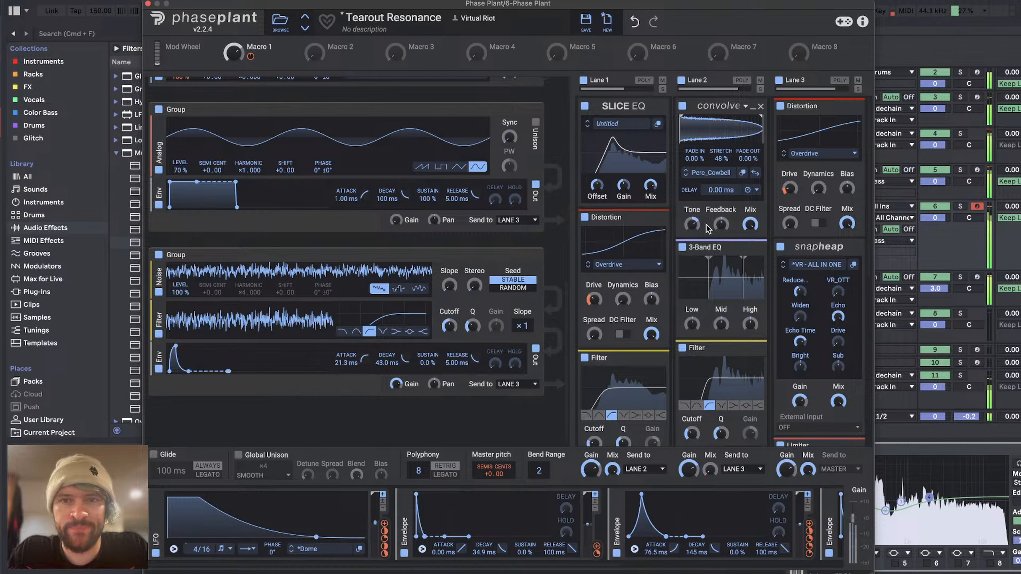
drag(693, 224, 693, 210)
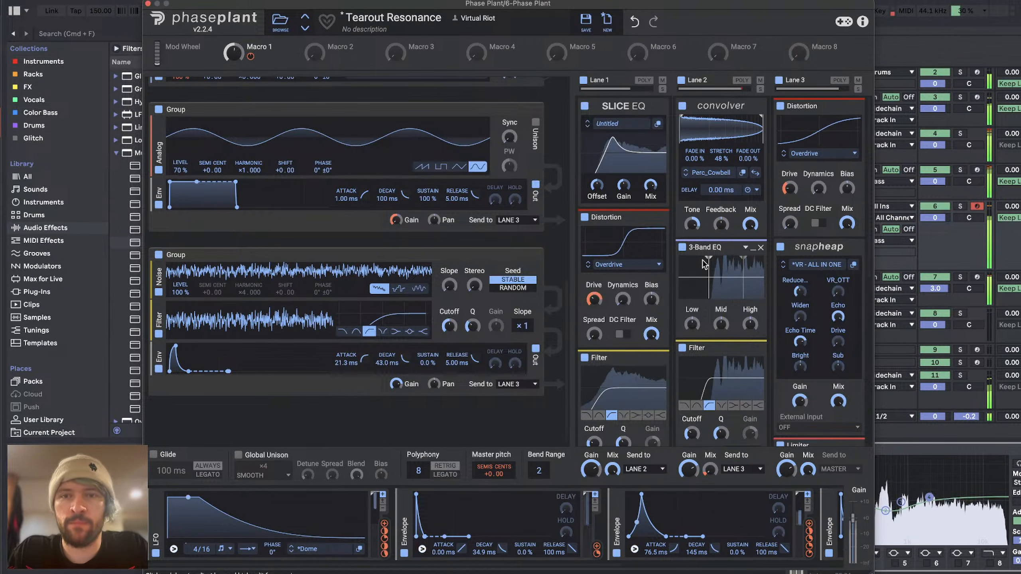
Step: Route the third modulator's envelope to the Mix of Lane 2's Convolver and remove the 3-Band EQ from that lane
scroll(705, 264, down, 8)
scroll(705, 265, up, 8)
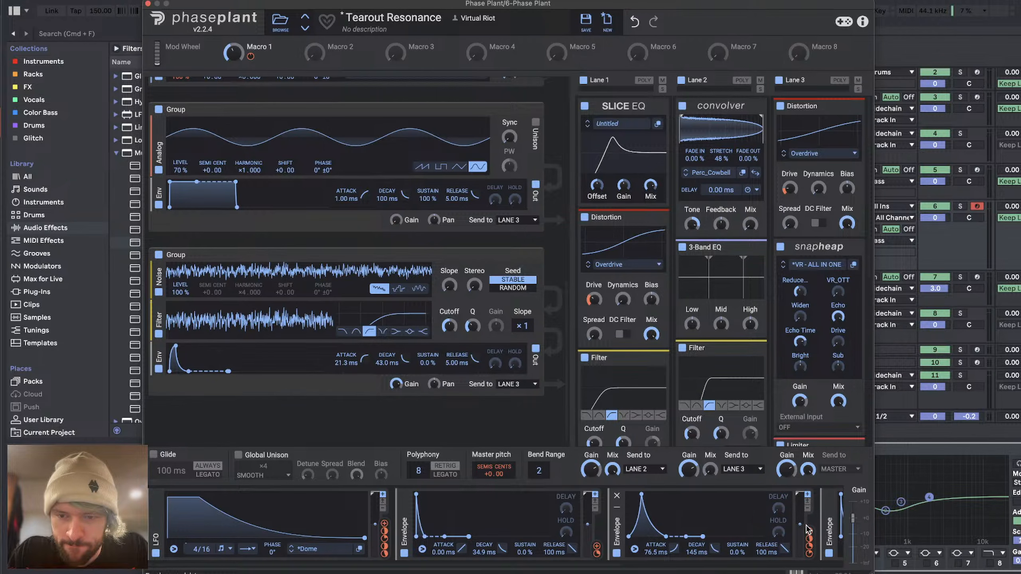
drag(809, 529, 739, 209)
scroll(738, 209, down, 3)
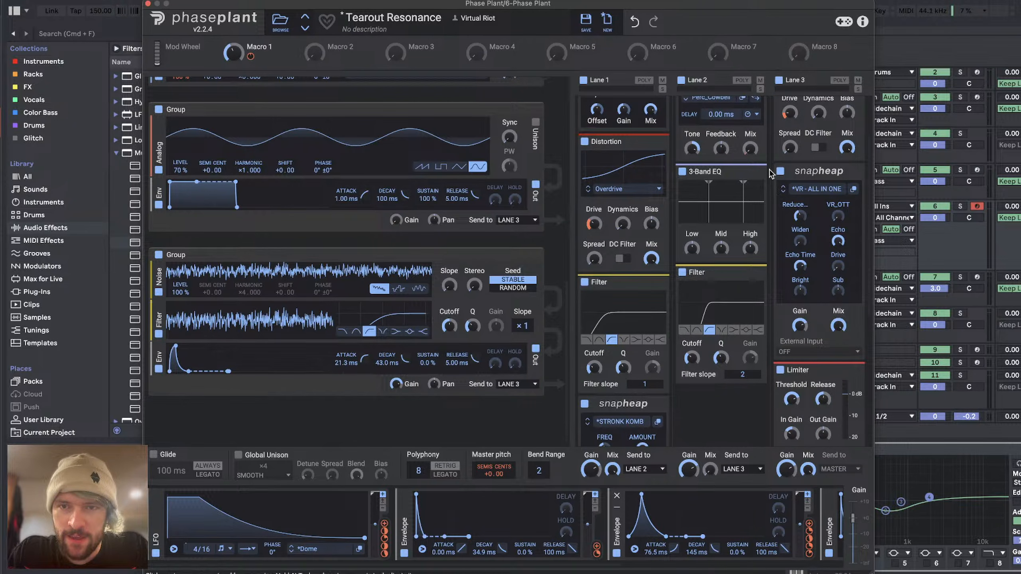
click(761, 172)
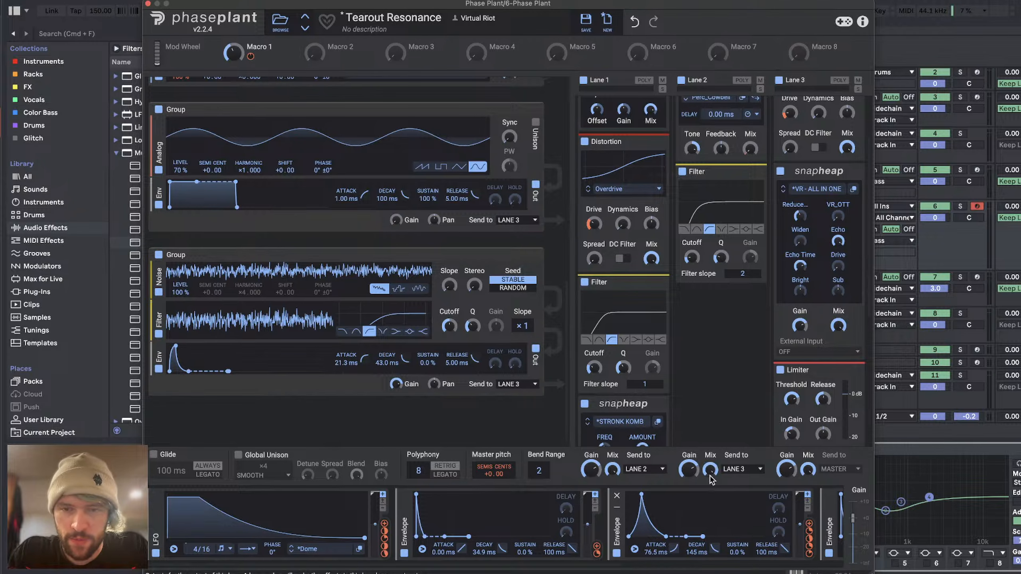
Step: Place a Frequency Shifter at 110 Hz after the Filter in Lane 2 and audition the patch
scroll(717, 439, down, 5)
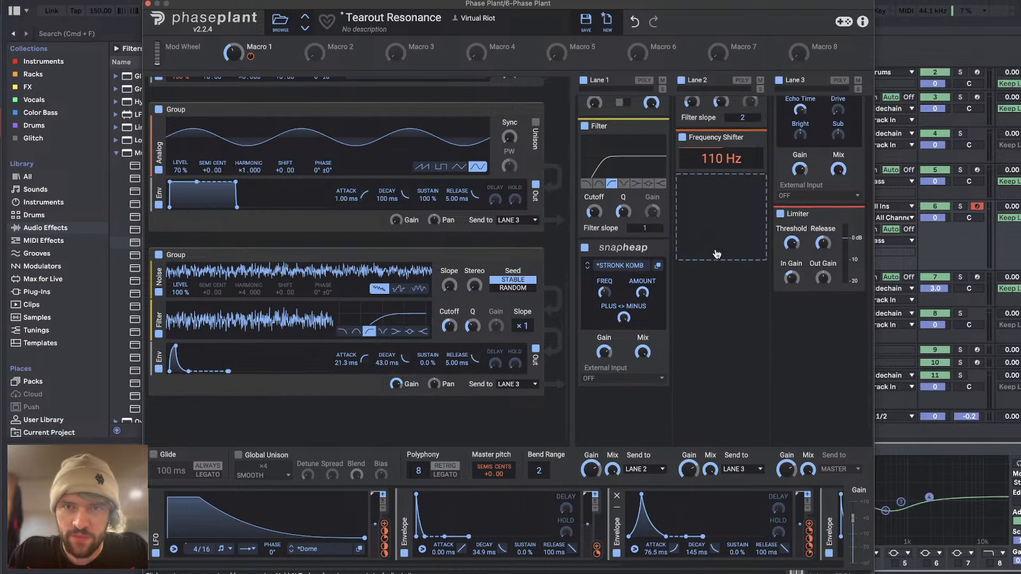
scroll(715, 249, up, 9)
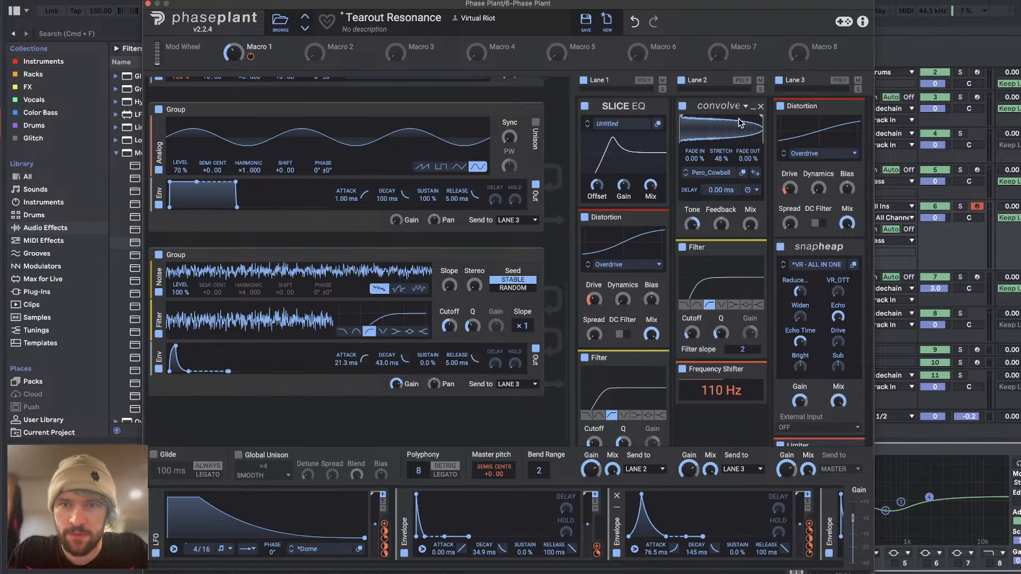
key(space)
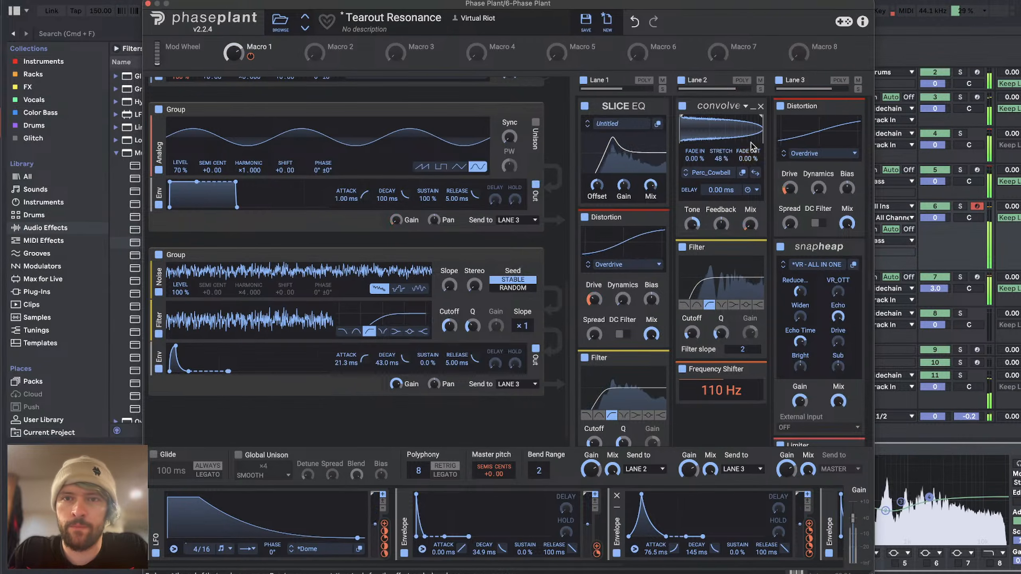
key(space)
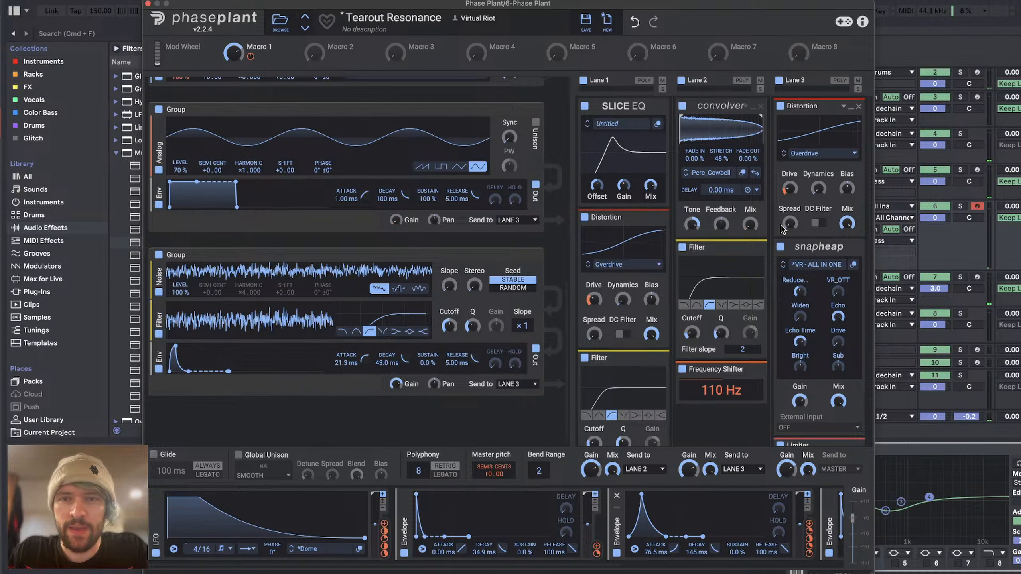
Step: During playback, set the Stretch of Lane 2's Convolver to 146% and switch it to another impulse
key(space)
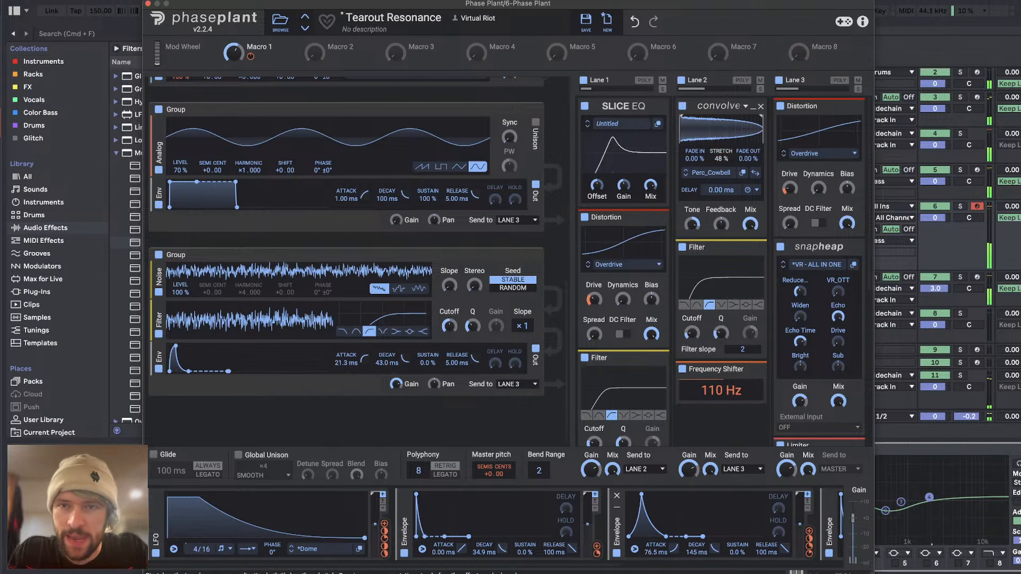
drag(721, 158, 722, 118)
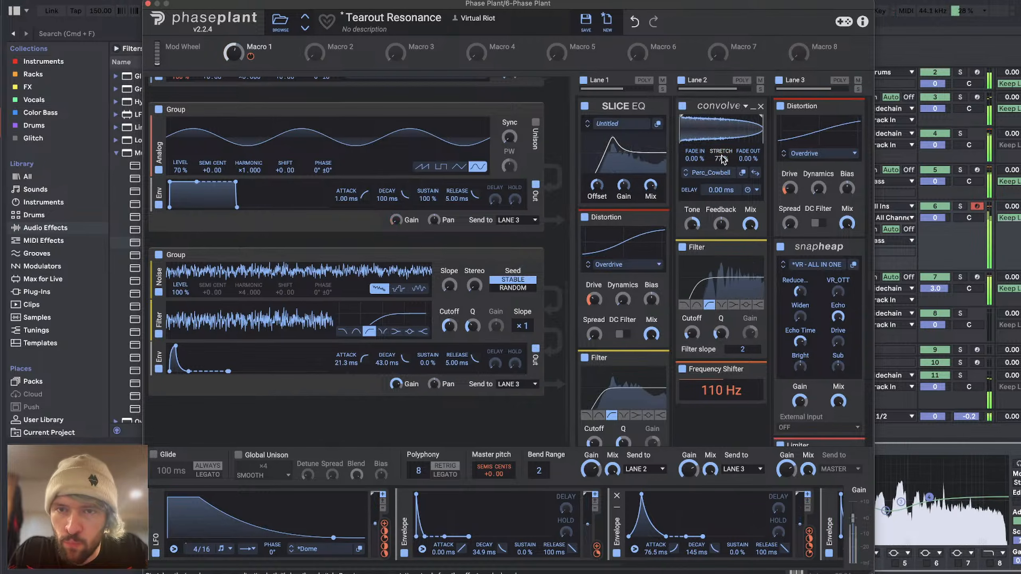
click(686, 176)
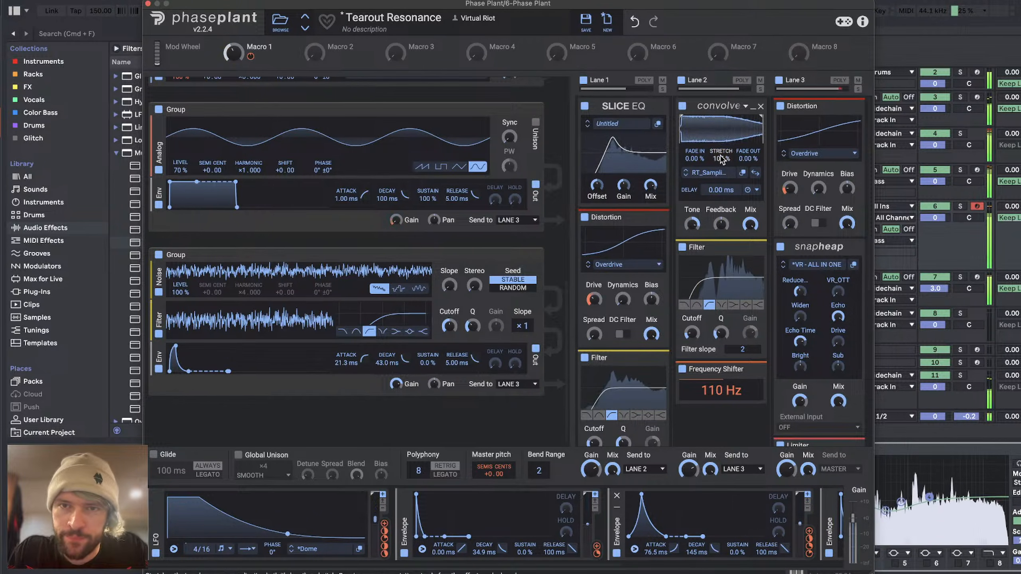
Step: Bypass the Frequency Shifter, try it enabled after STRONK KOMB in Lane 1, and return it to the end of Lane 2
click(682, 369)
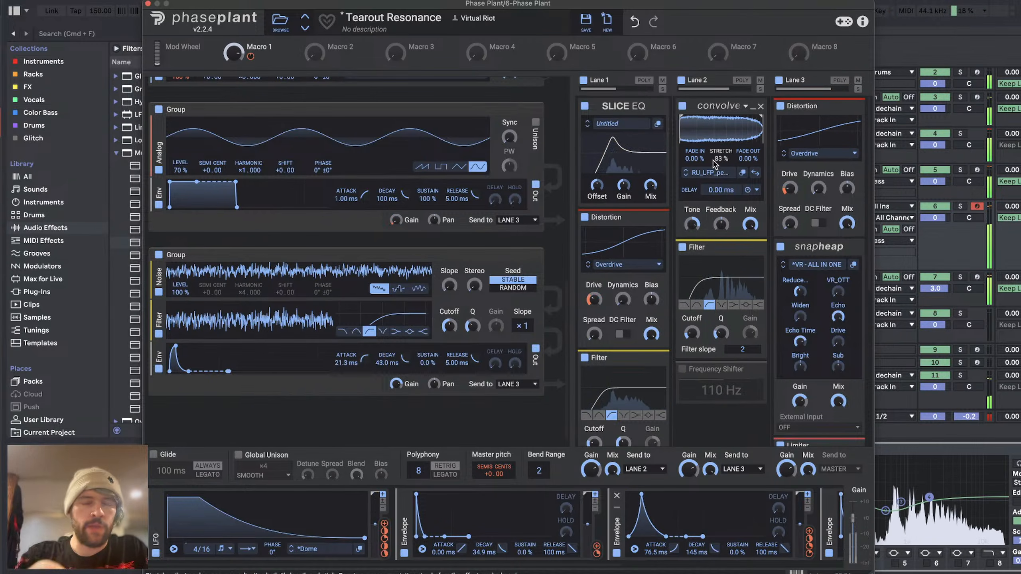
scroll(710, 201, down, 5)
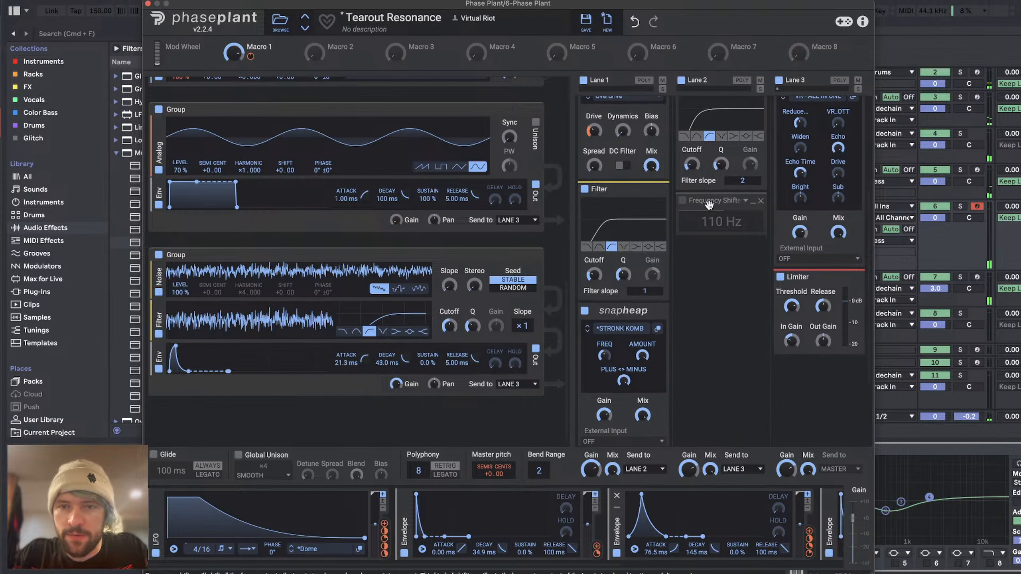
drag(710, 201, 615, 382)
click(584, 350)
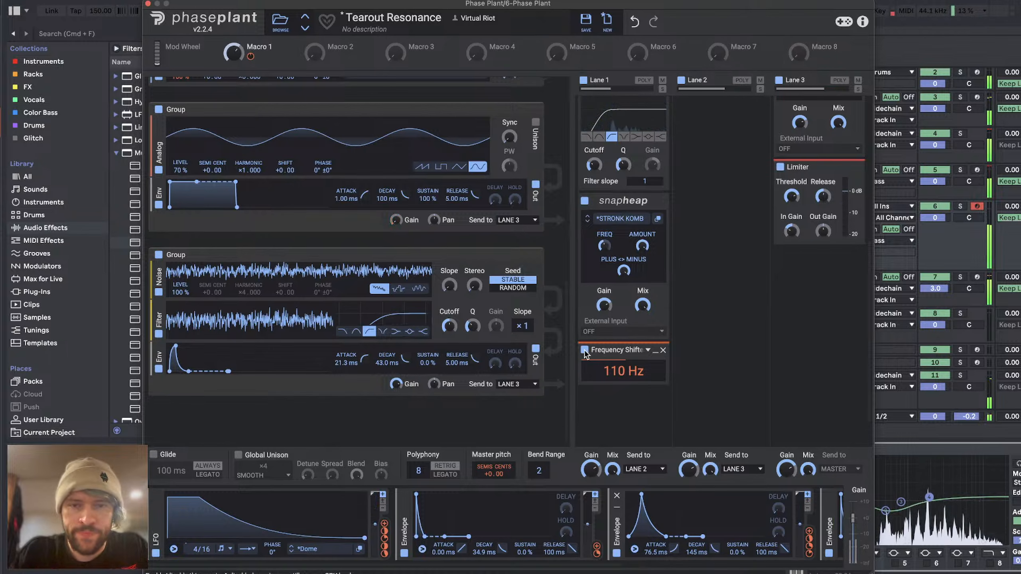
drag(626, 347, 718, 266)
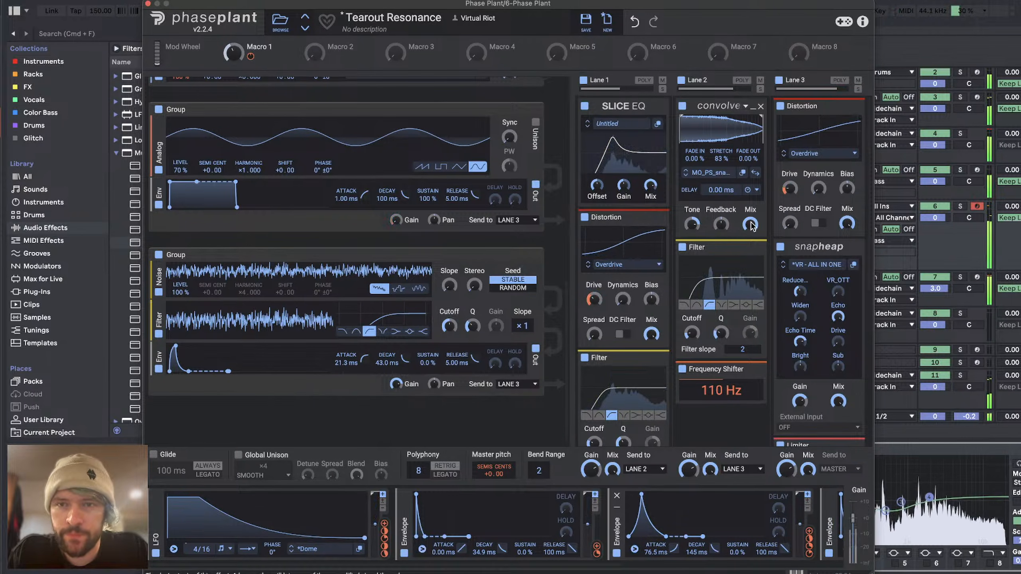
Step: Route the third modulator's envelope to the Mix of Lane 2's Convolver with a 238 ms decay and close the patch window
drag(811, 535, 753, 240)
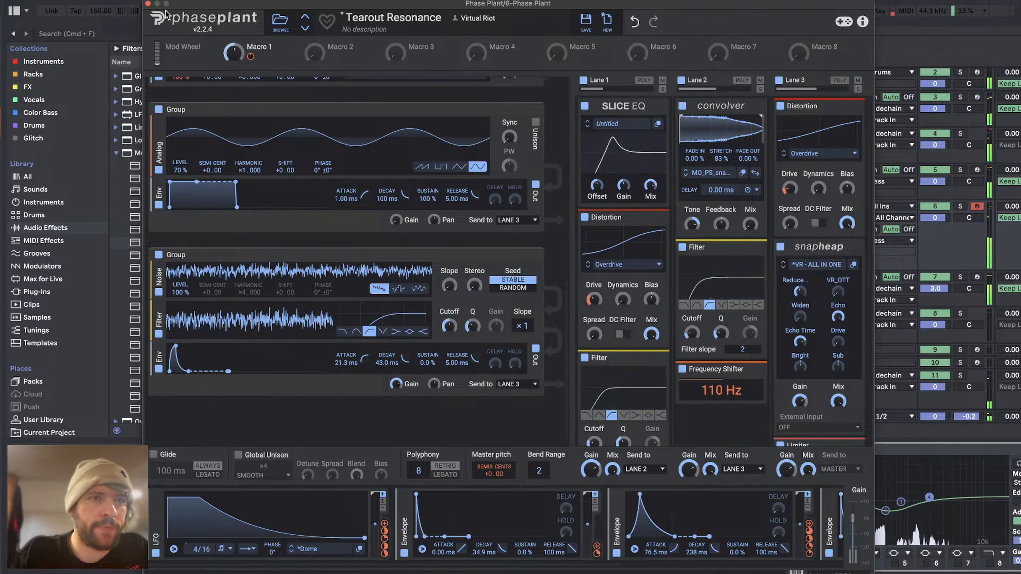
click(148, 4)
Step: Lower the 6 Phase Plant track to -3.4 dB and insert a new MIDI track below it
drag(938, 218, 937, 227)
click(820, 231)
key(super+shift+t)
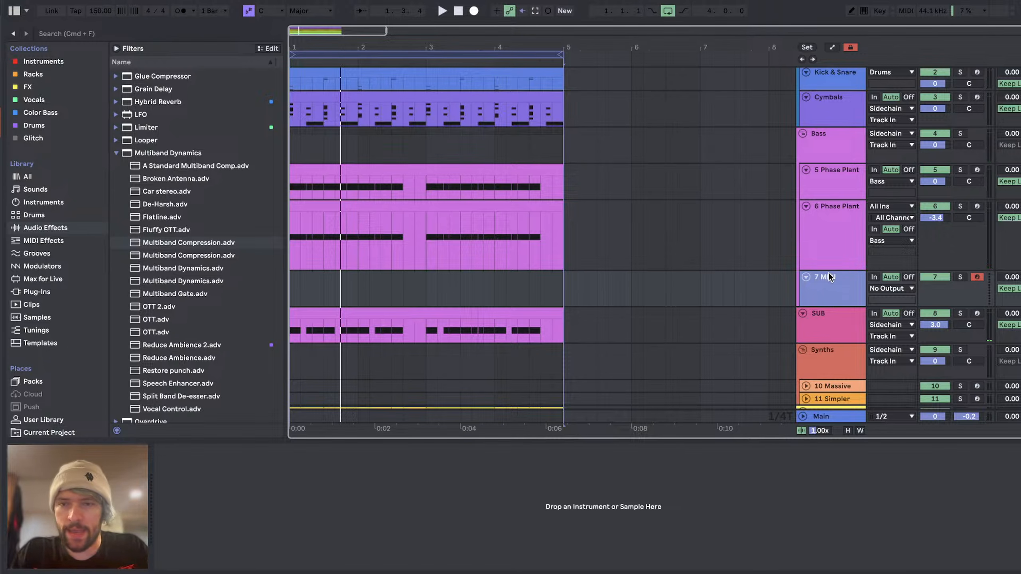
Step: Open the "+ tearout generator 2" folder inside the 2024 place and audition its samples
scroll(51, 336, down, 5)
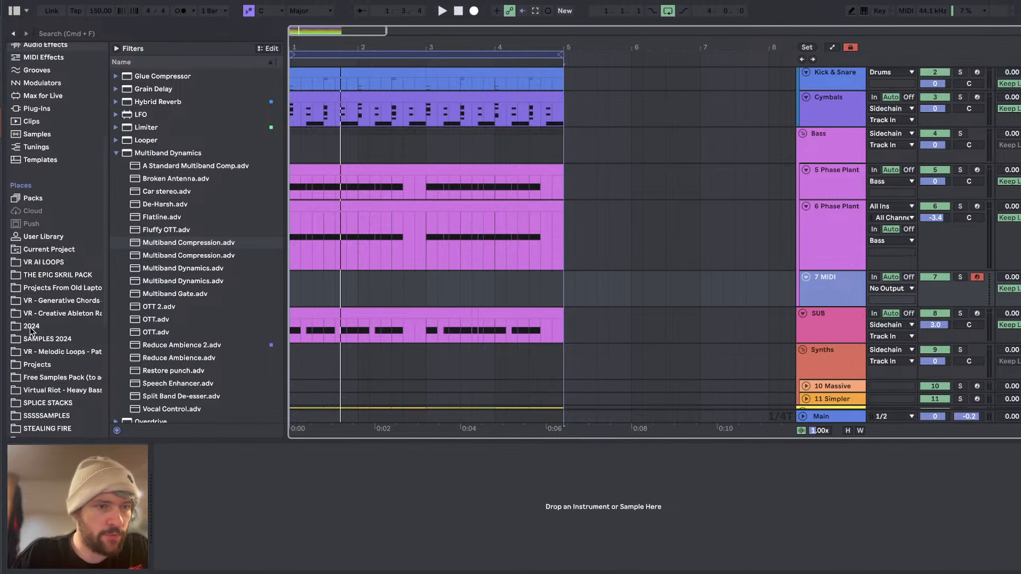
click(30, 328)
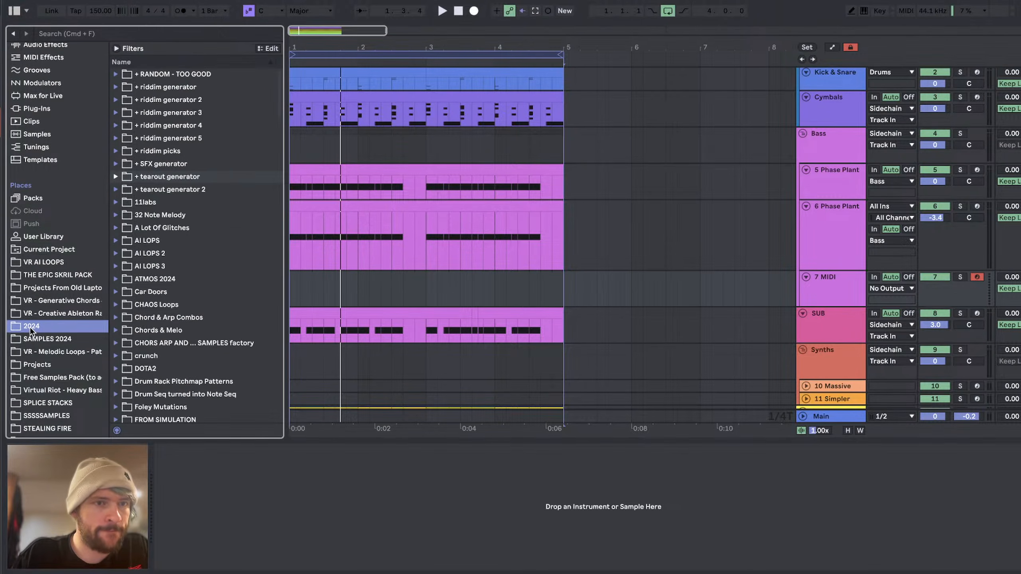
click(182, 188)
key(Down)
key(Down)
key(Down)
key(Down)
key(Down)
key(Down)
key(Down)
key(Down)
key(Down)
key(Down)
key(Down)
key(Down)
key(Down)
key(Down)
key(Down)
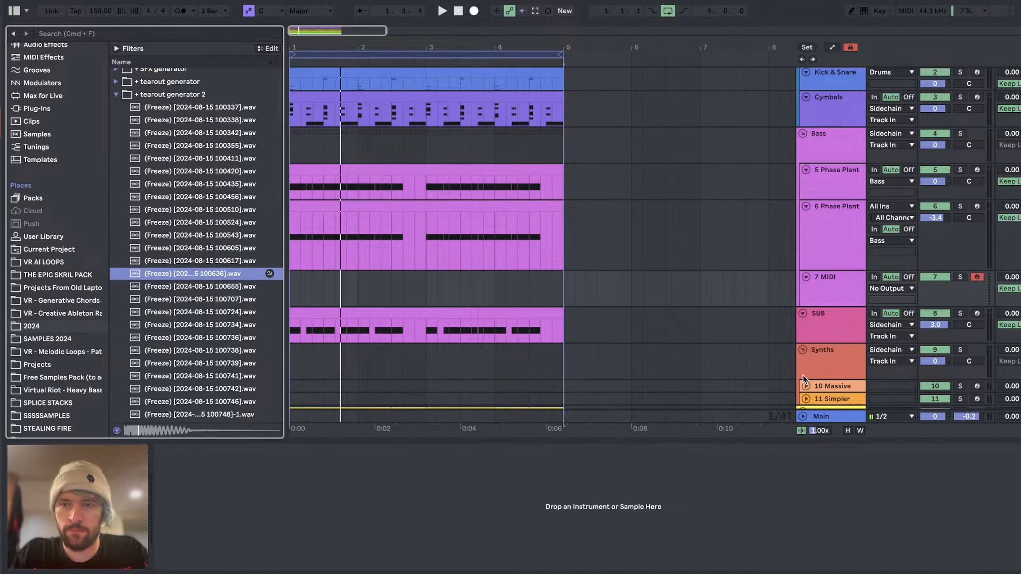
drag(979, 418, 980, 434)
click(182, 285)
key(Up)
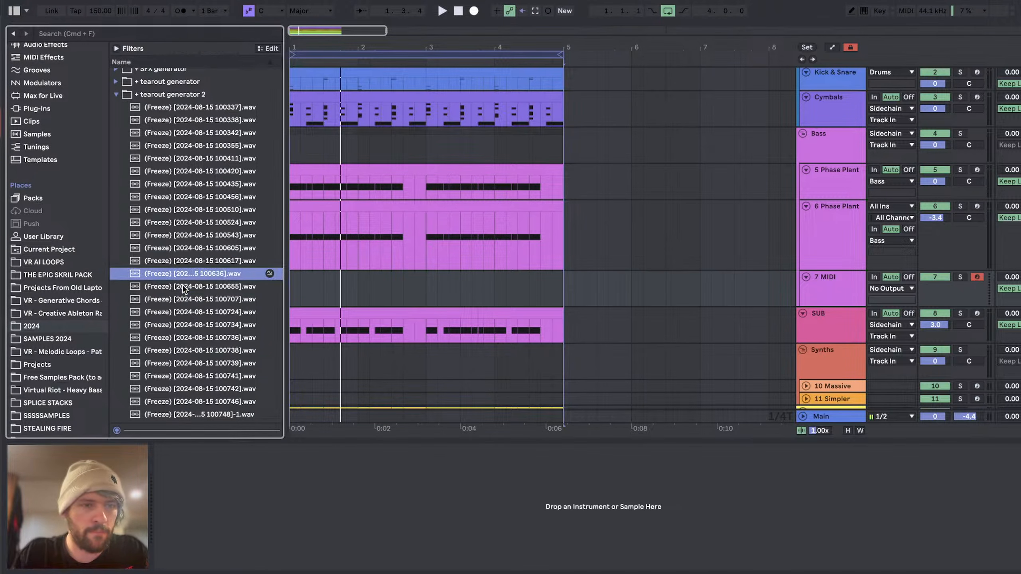
key(Up)
click(193, 308)
key(Down)
key(Down)
key(Down)
key(Down)
key(Down)
key(Down)
key(Down)
key(Down)
key(Down)
key(Down)
key(Down)
key(Down)
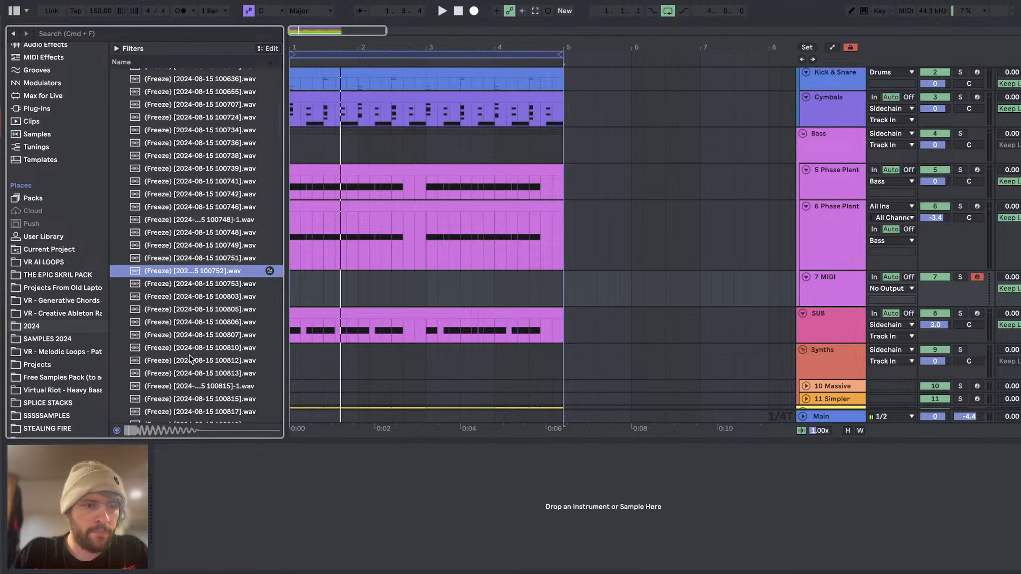
click(834, 287)
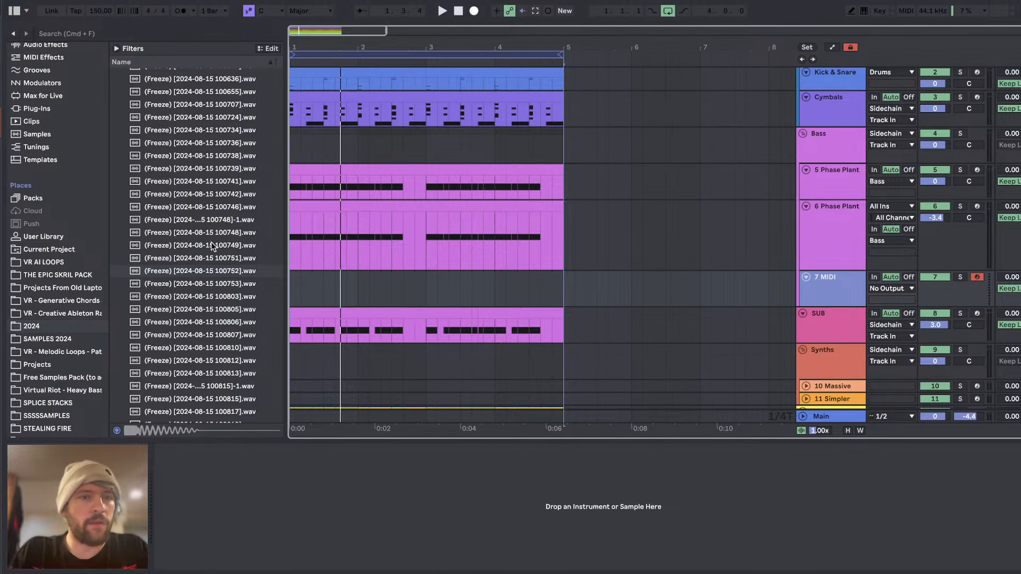
drag(200, 277, 314, 545)
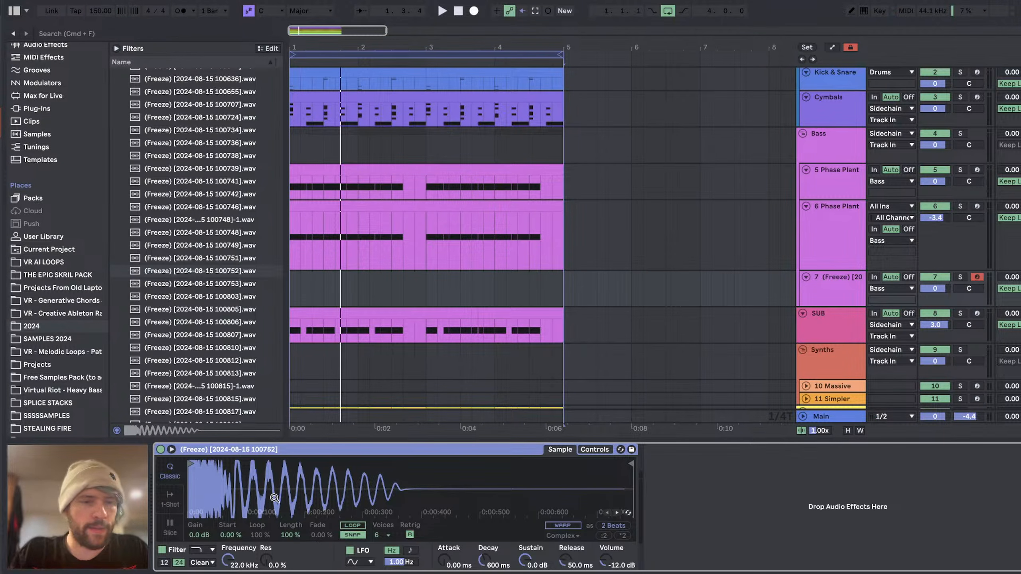
click(172, 500)
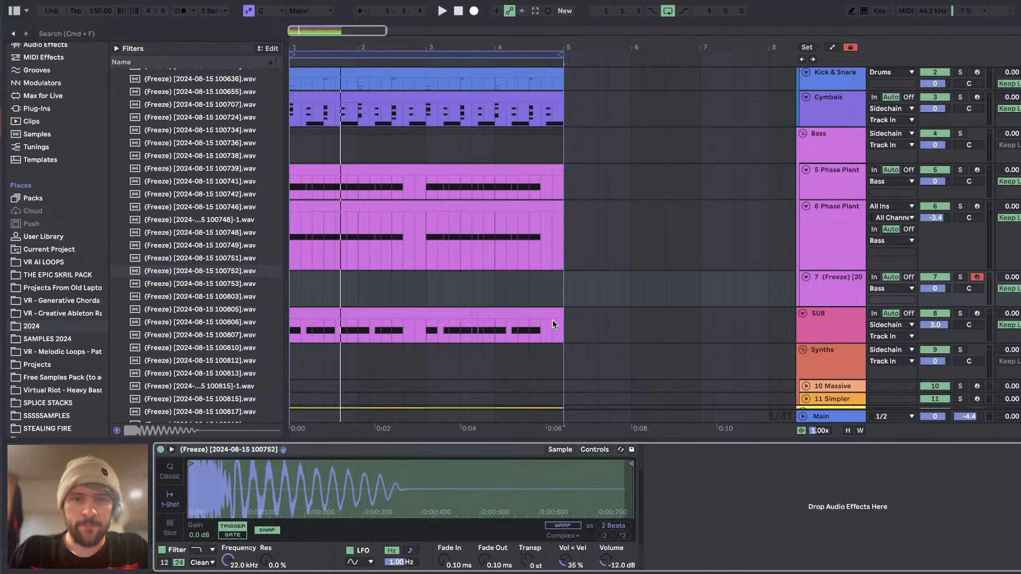
Step: Create a four-bar MIDI clip on track 7 and fill it with the notes copied from the 6 Phase Plant clip
drag(565, 279, 226, 289)
key(super+shift+m)
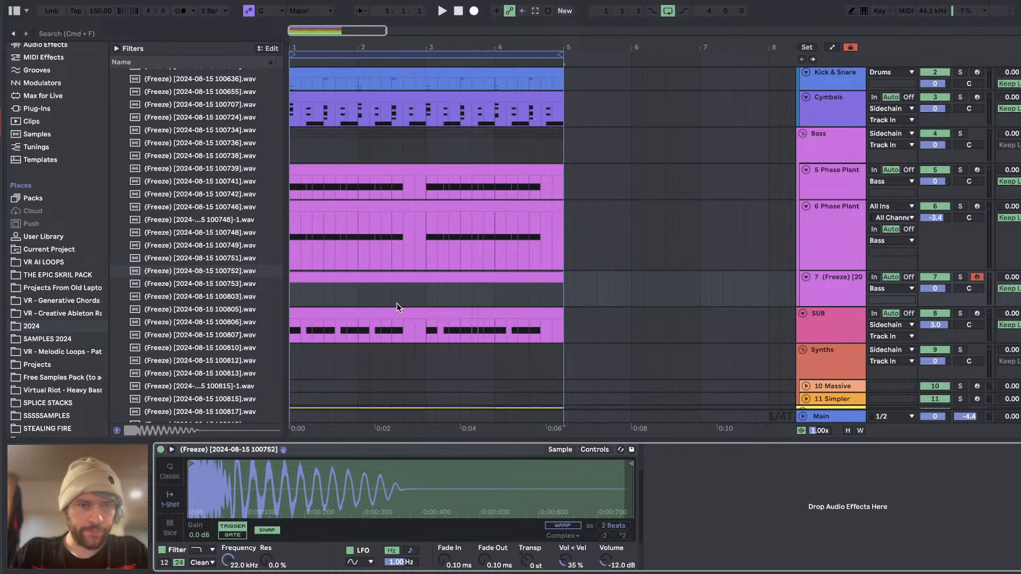
click(397, 309)
click(388, 208)
drag(374, 207, 382, 281)
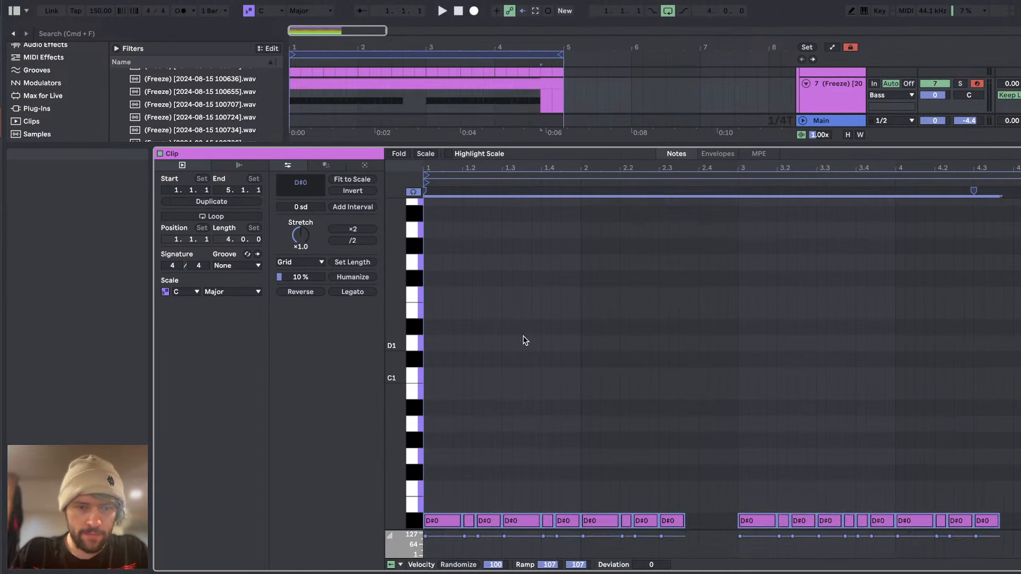
Step: Transpose the copied notes in track 7's clip upward by octaves and solo that track for playback
scroll(524, 335, down, 2)
key(Down)
key(shift+Up)
key(shift+Up)
key(shift+Up)
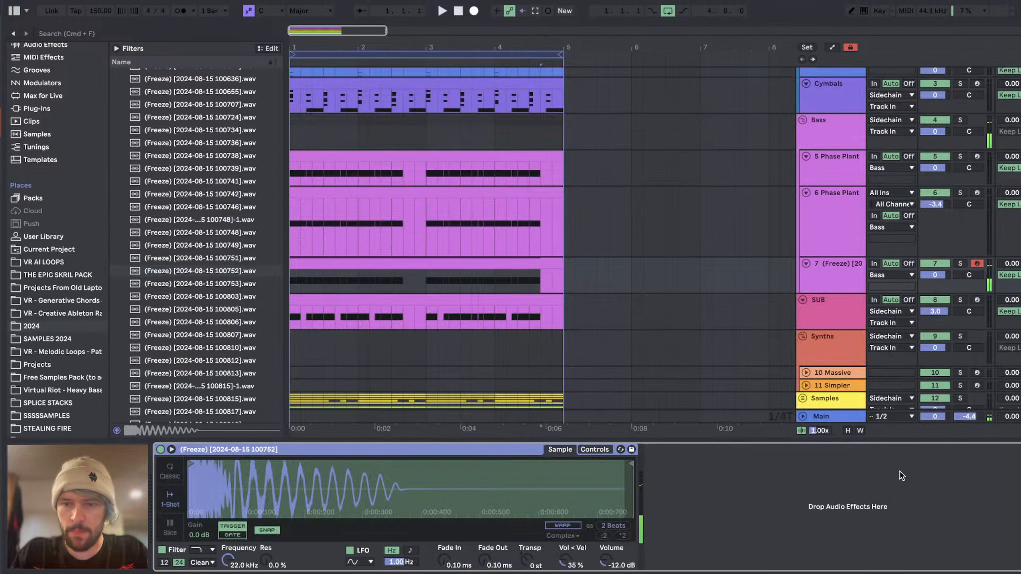
click(961, 264)
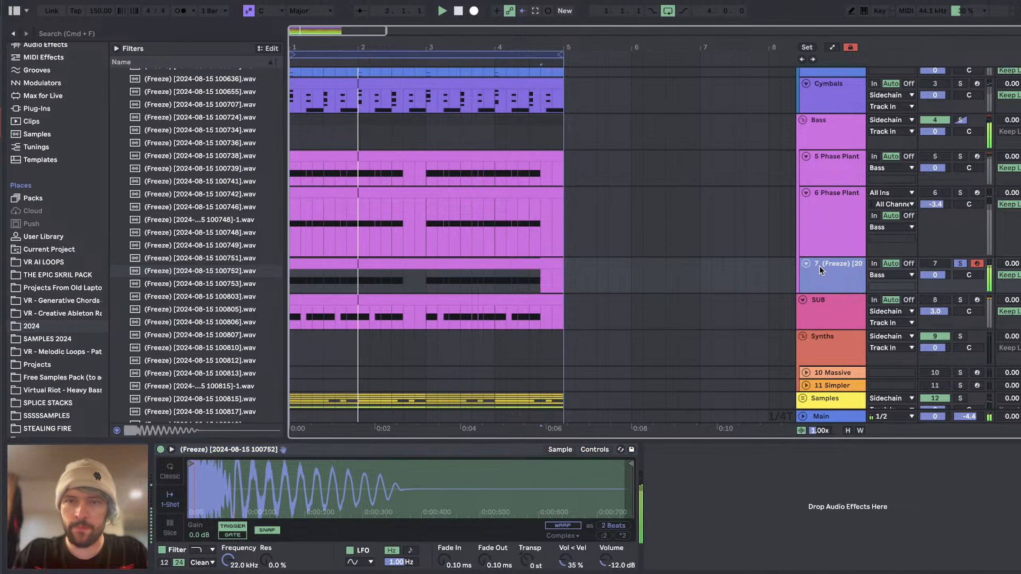
Step: Add an EQ Eight from the audio effects after the sampler on track 7
scroll(34, 120, up, 5)
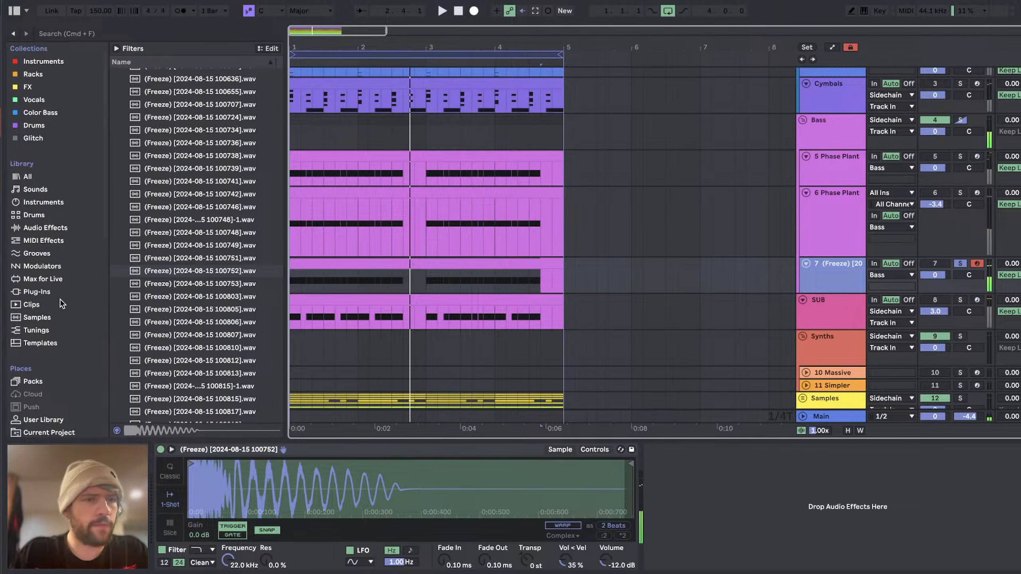
click(40, 229)
click(116, 153)
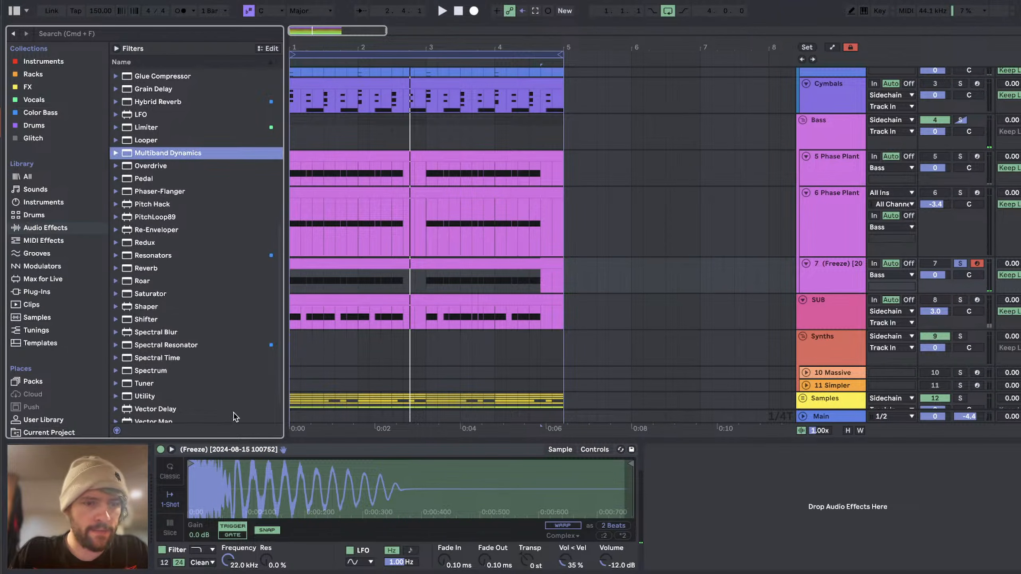
scroll(192, 298, down, 2)
scroll(191, 294, up, 8)
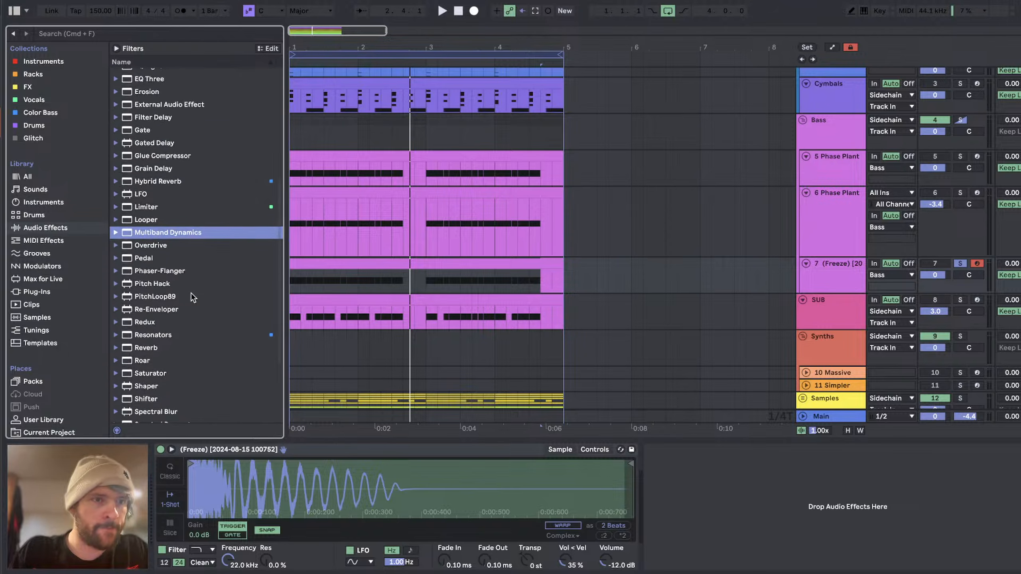
drag(156, 154, 687, 472)
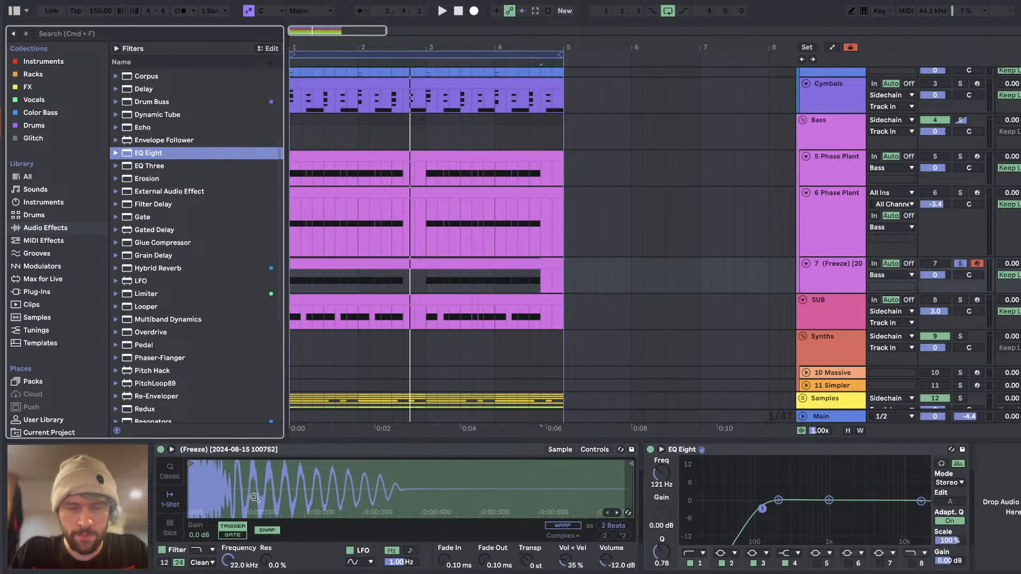
Step: Group the sampler on track 7 into an Instrument Rack and show its chain list
click(254, 498)
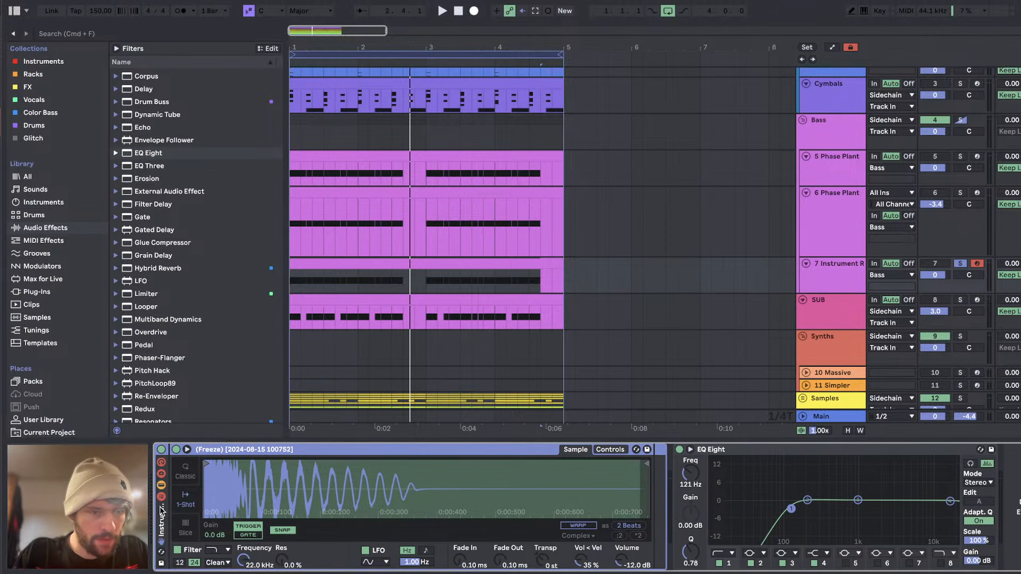
key(super+g)
scroll(60, 254, down, 5)
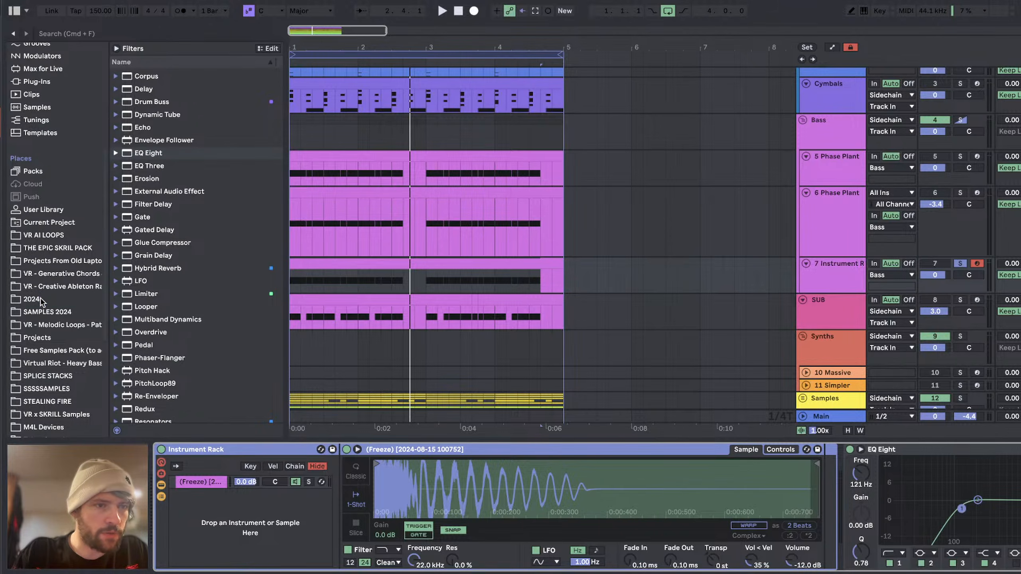
click(41, 300)
click(200, 318)
scroll(200, 318, down, 7)
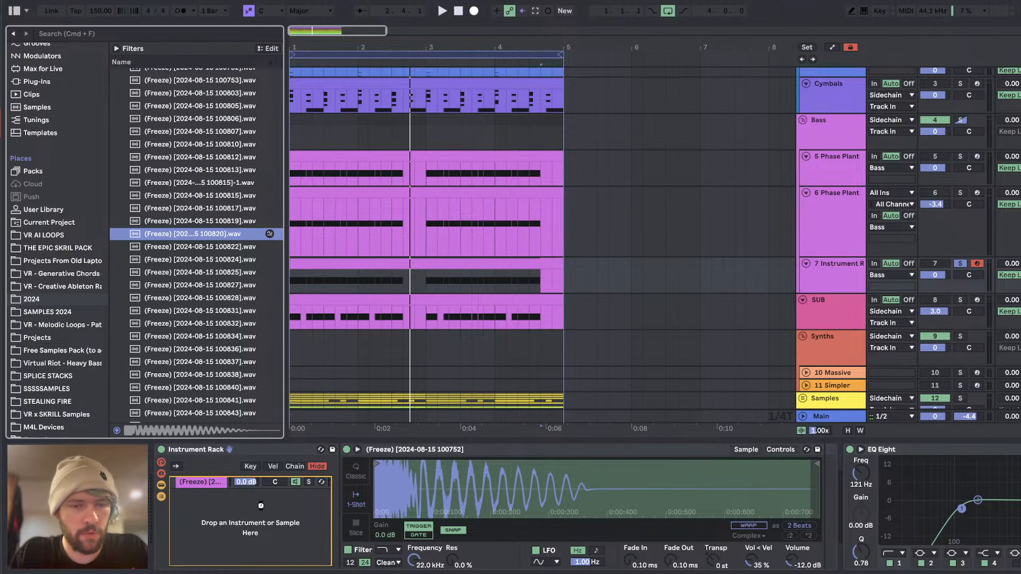
drag(260, 506, 265, 498)
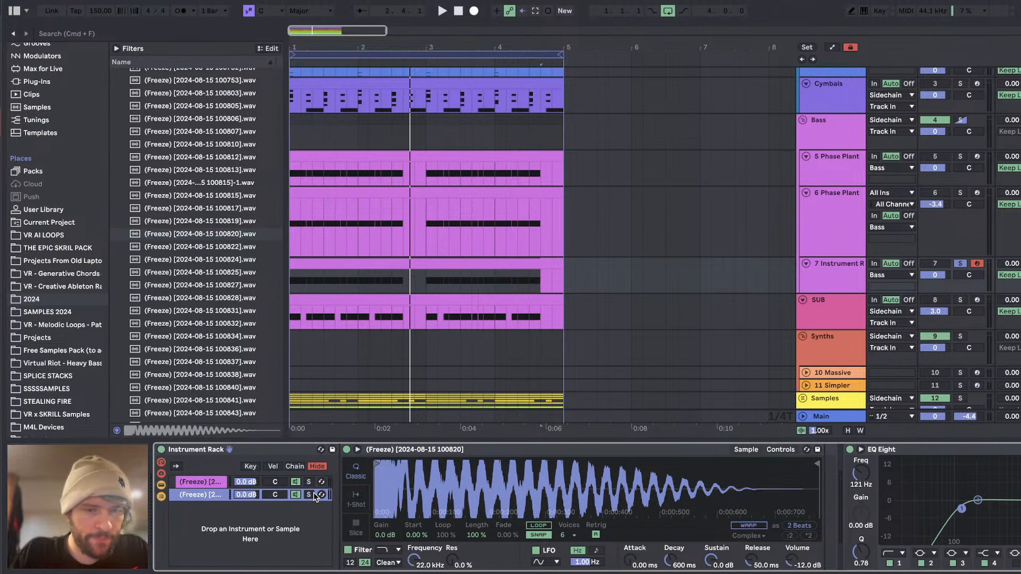
Step: Set the second chain's sampler to 1-Shot, +1 st transposition, Warp on and -8.57 dB volume while playing it back
click(355, 497)
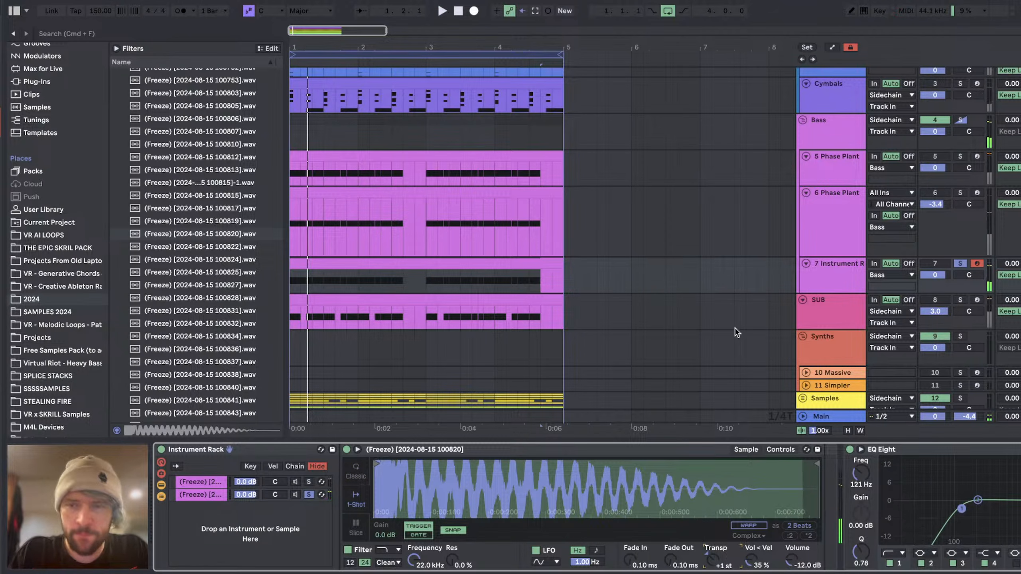
click(830, 268)
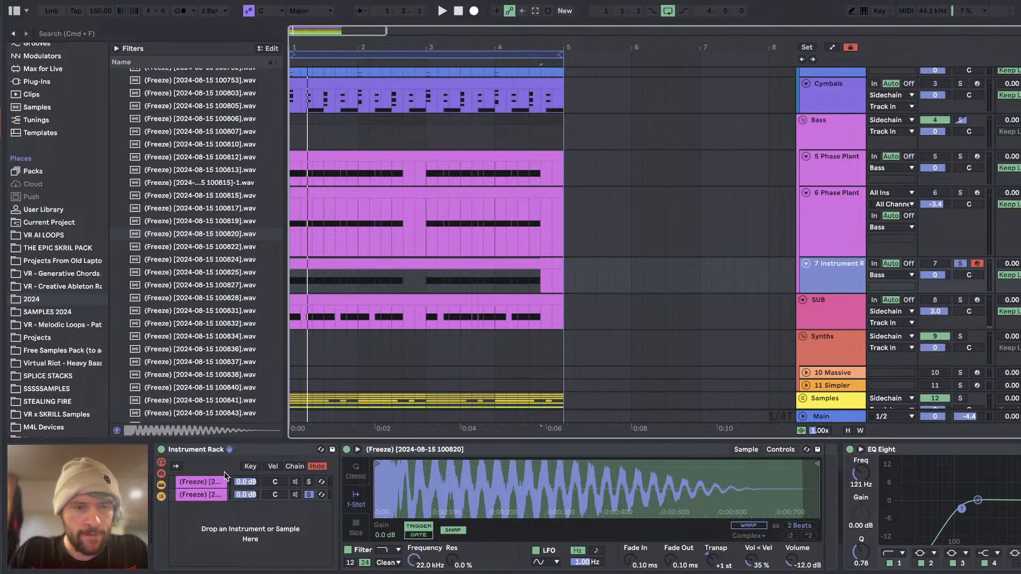
click(749, 526)
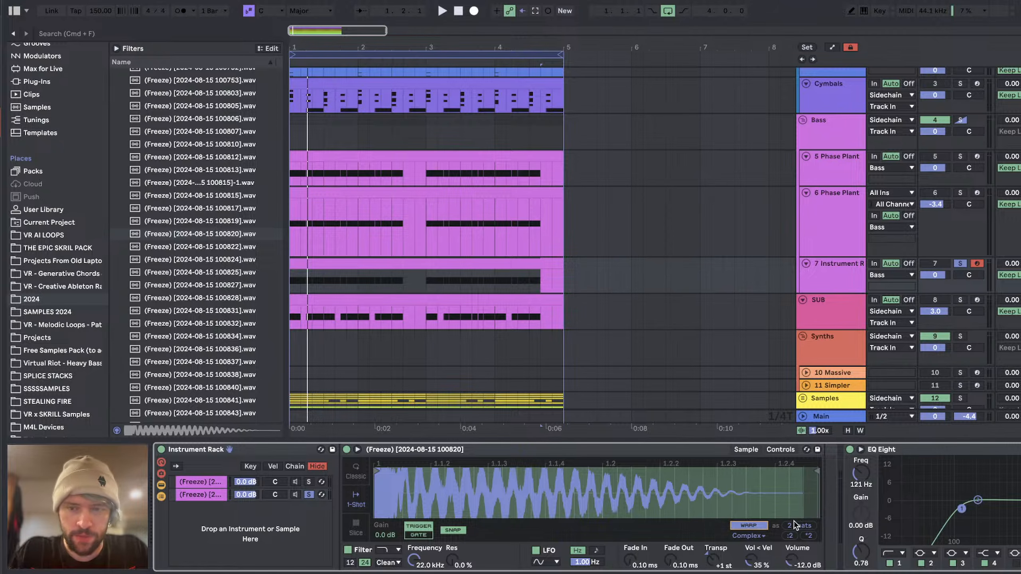
key(space)
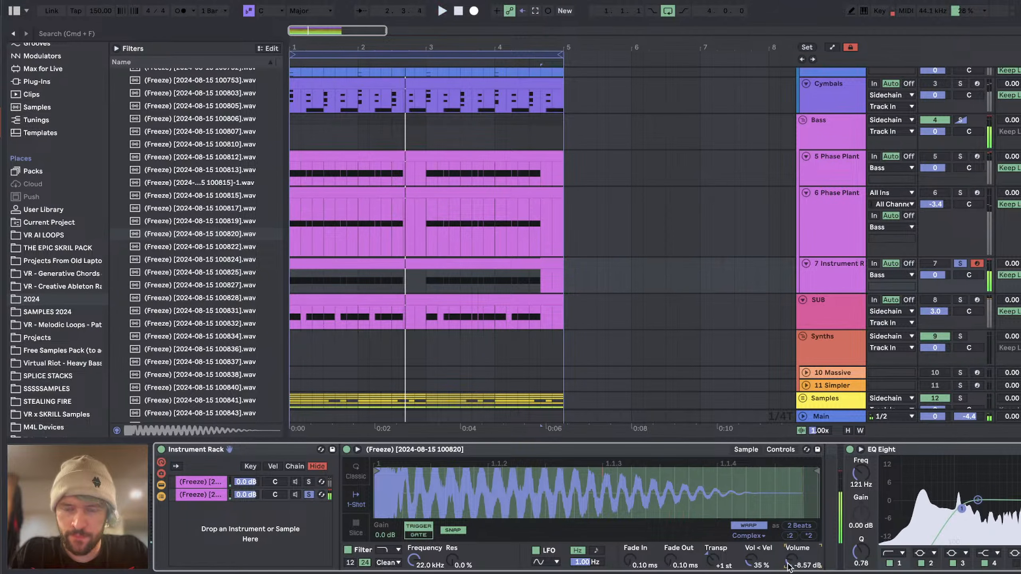
Step: Add Unfiltered Audio SpecOps from the FX collection between the second chain's sampler and the EQ Eight on track 7
scroll(44, 136, up, 5)
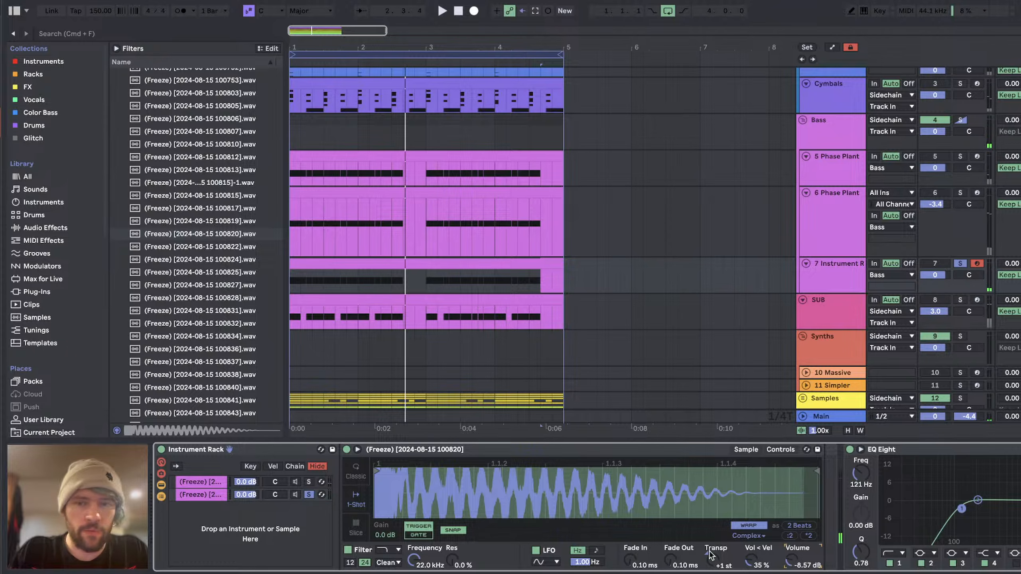
scroll(711, 553, right, 5)
click(35, 75)
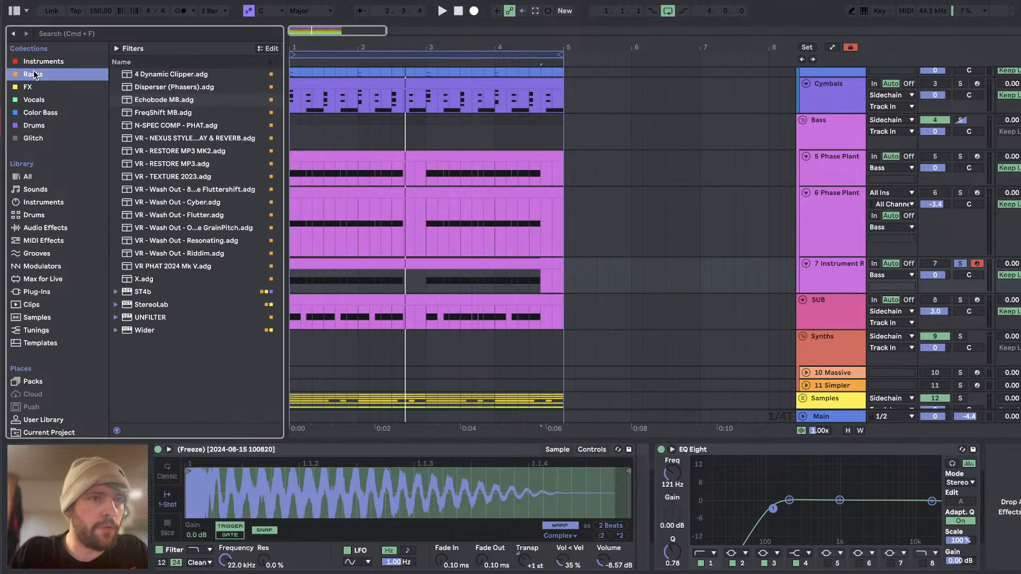
click(37, 88)
drag(236, 320, 744, 528)
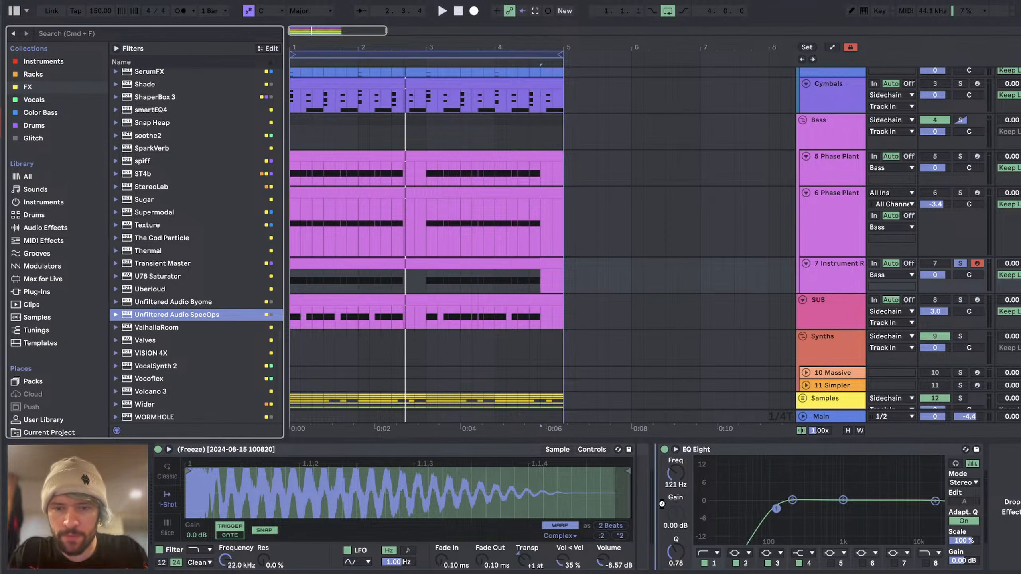
Step: Set the SpecOps FFT size to 2048 and the Spectral Compander threshold to -44 dB while playing the loop
drag(386, 229, 386, 287)
key(space)
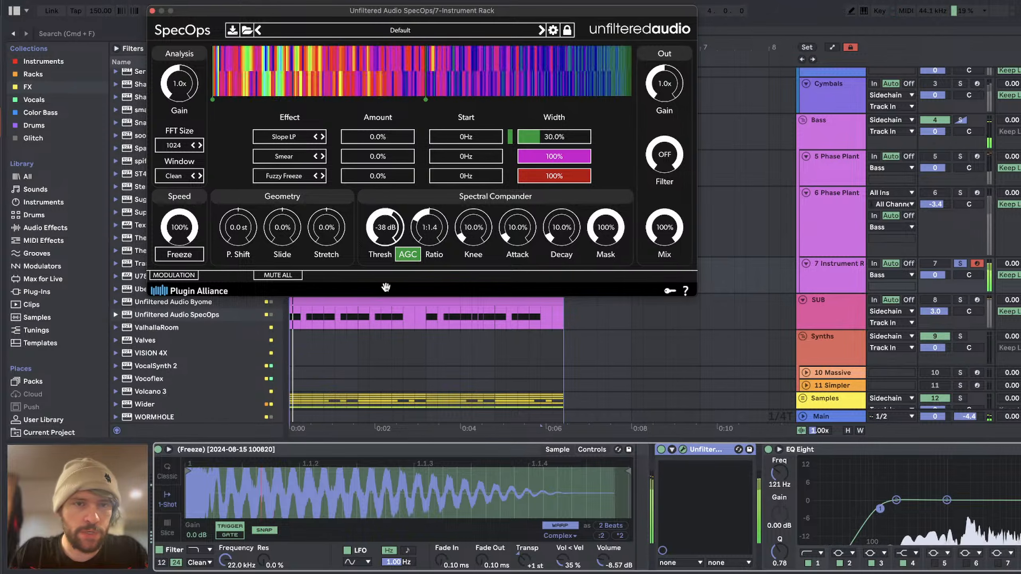
click(200, 145)
drag(380, 238, 381, 246)
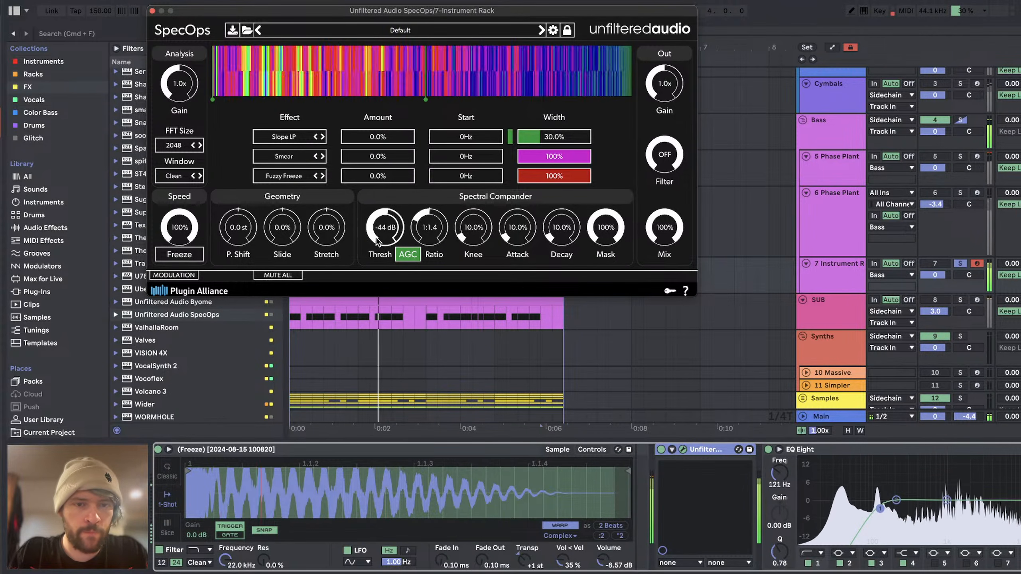
scroll(335, 538, left, 5)
key(space)
scroll(526, 495, right, 5)
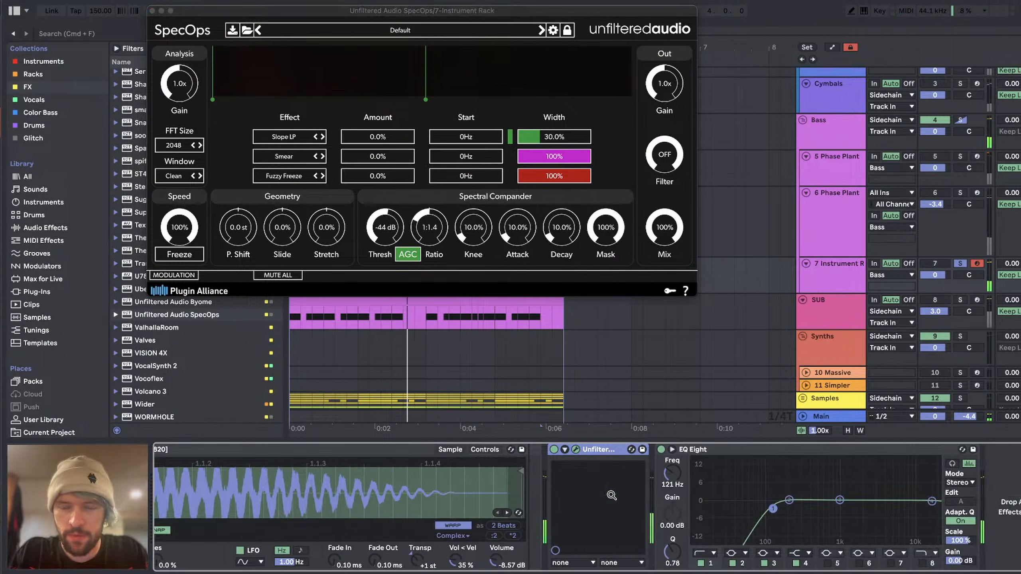
key(space)
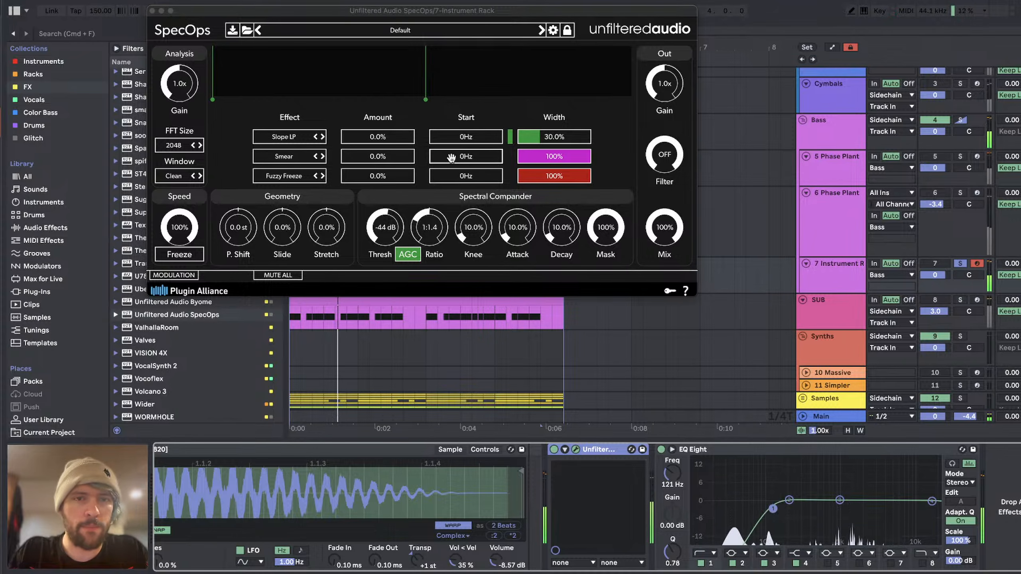
Step: Set SpecOps to 25.3% Smear starting at 366 Hz and 42.4% Compress starting at 312 Hz with 14.6% width
drag(378, 165, 365, 160)
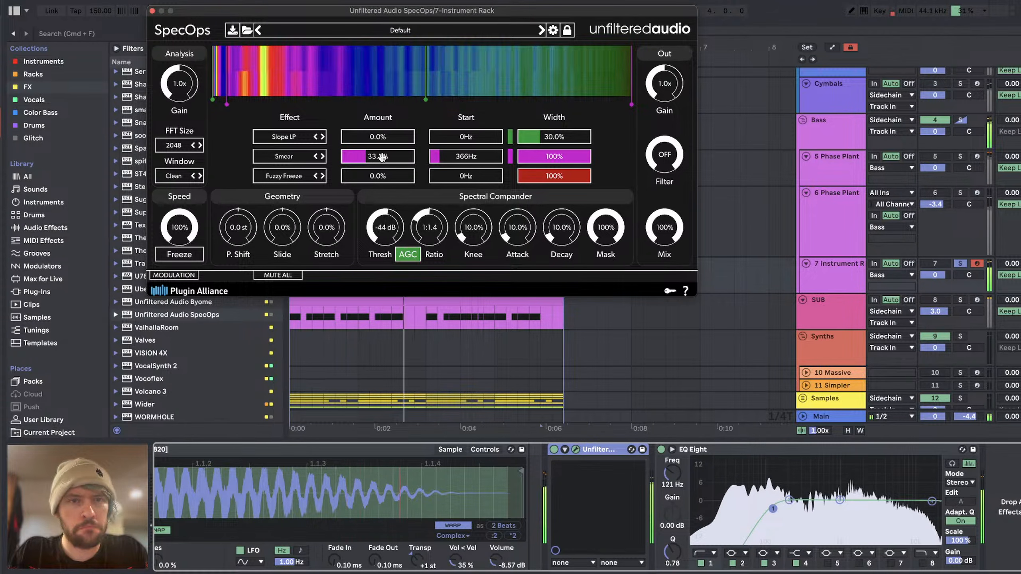
drag(382, 157, 425, 150)
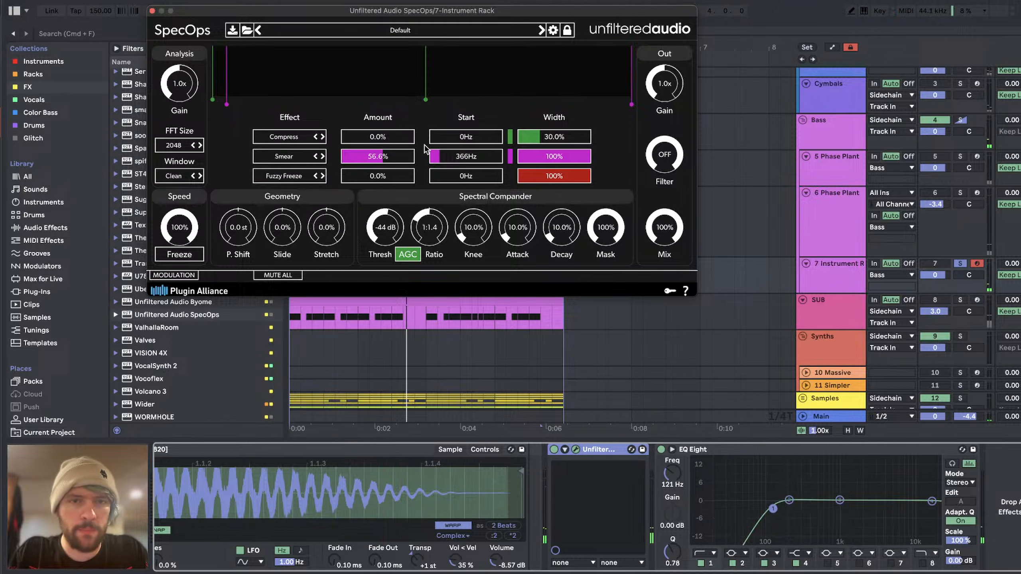
drag(343, 138, 372, 137)
key(space)
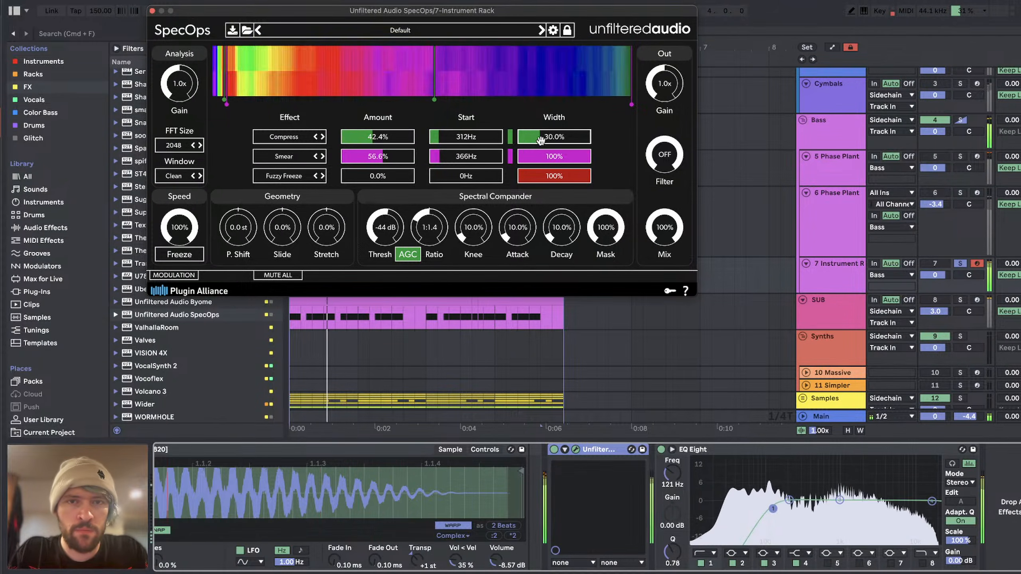
drag(541, 137, 529, 137)
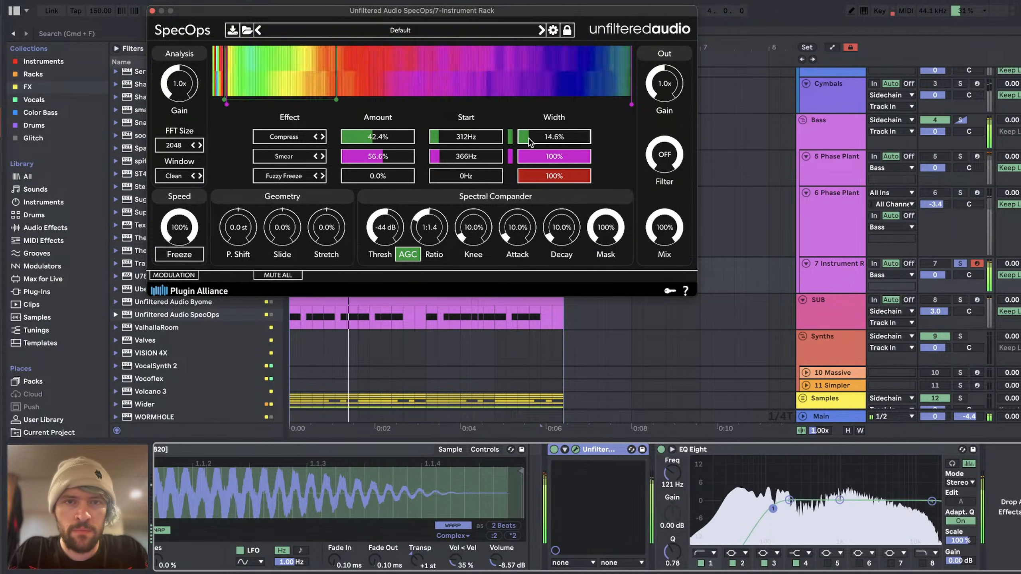
click(363, 157)
Step: Set the SpecOps Spectral Compander to a 1:1.6 ratio and -47 dB threshold, and close the plugin window
drag(418, 234, 427, 247)
drag(385, 222, 385, 226)
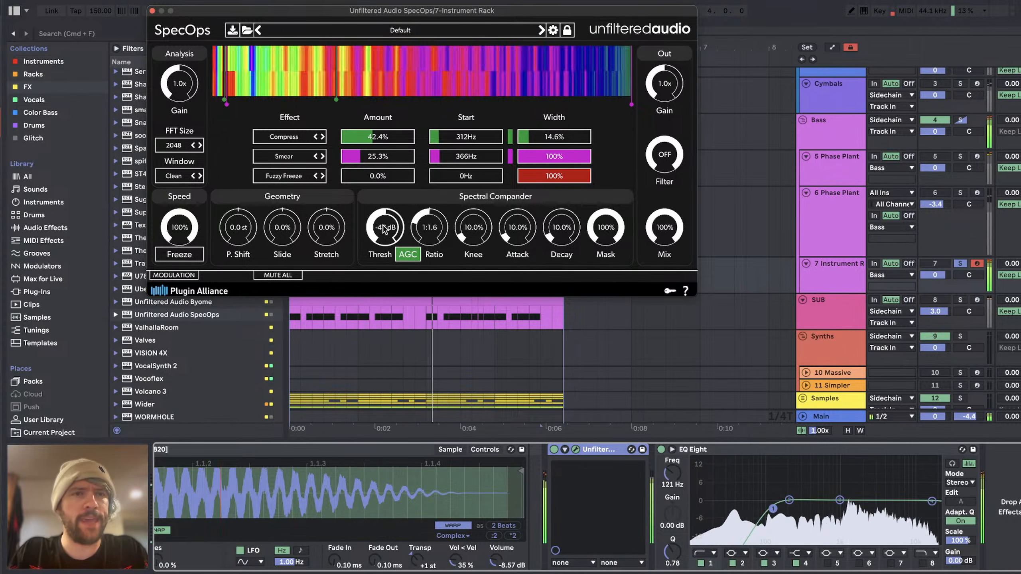
click(153, 11)
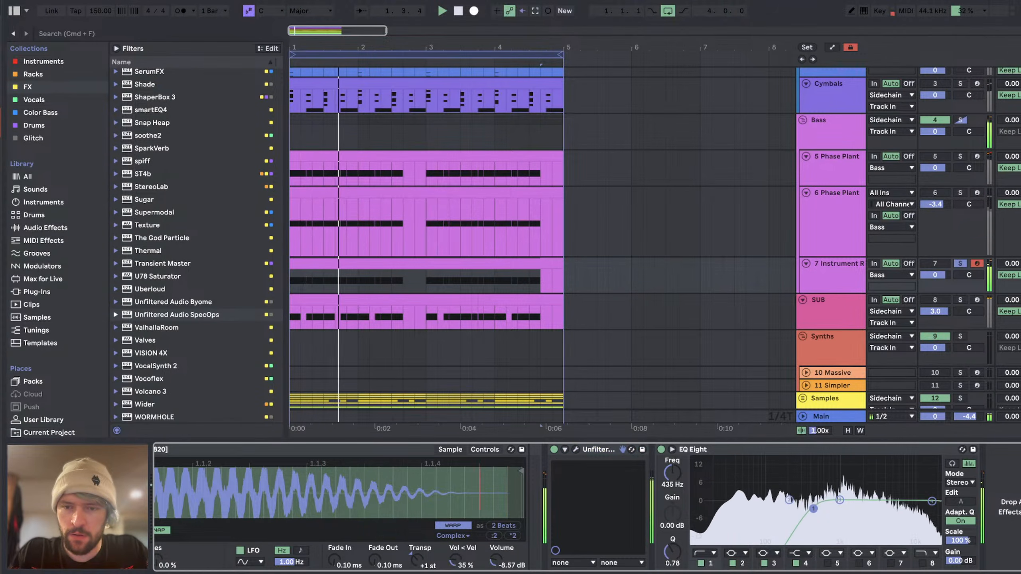
Step: Change the first EQ Eight band on track 7 to a steeper low cut and set its frequency to 153 Hz
drag(811, 511, 793, 509)
key(space)
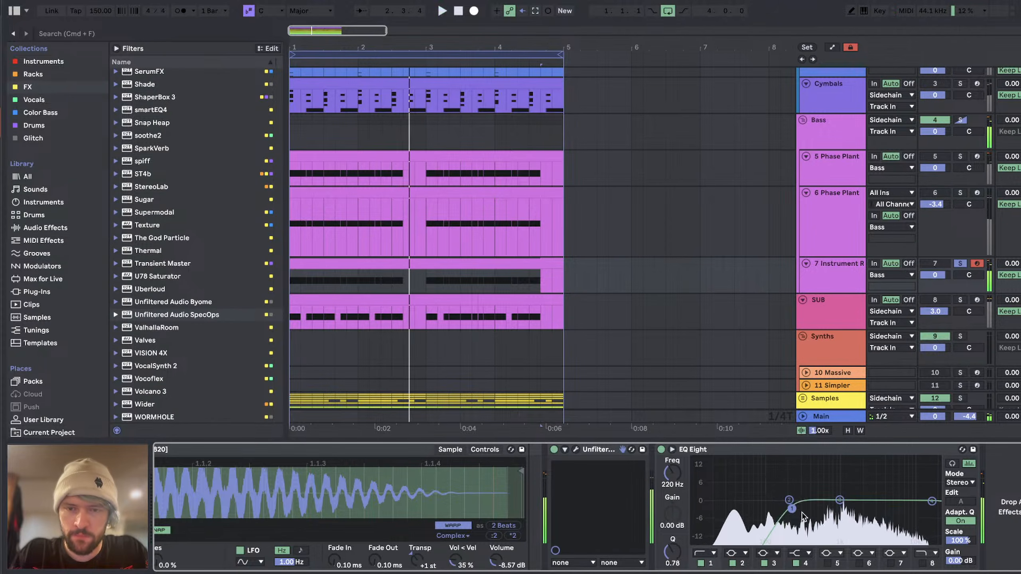
click(701, 565)
key(space)
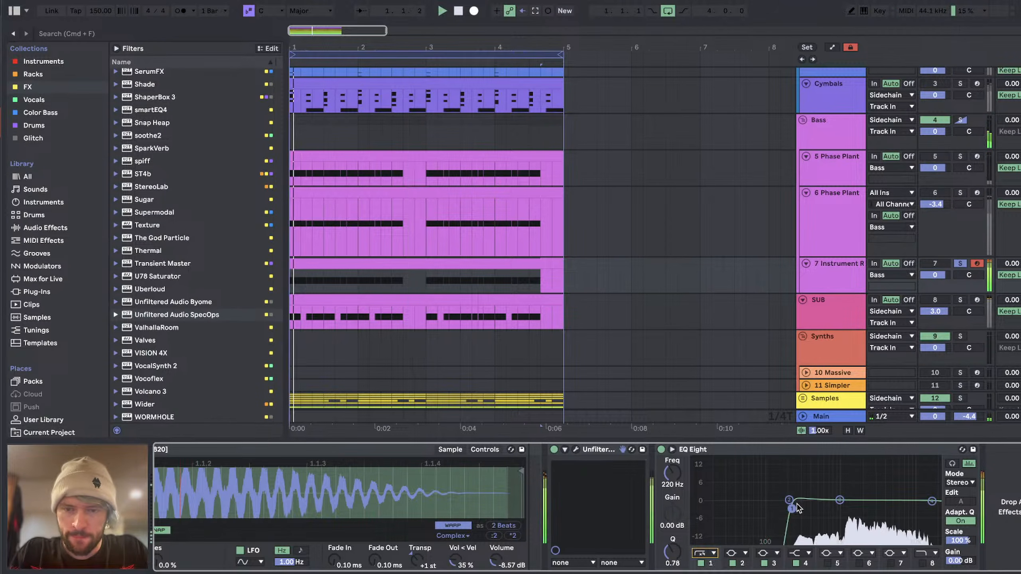
drag(792, 509, 780, 510)
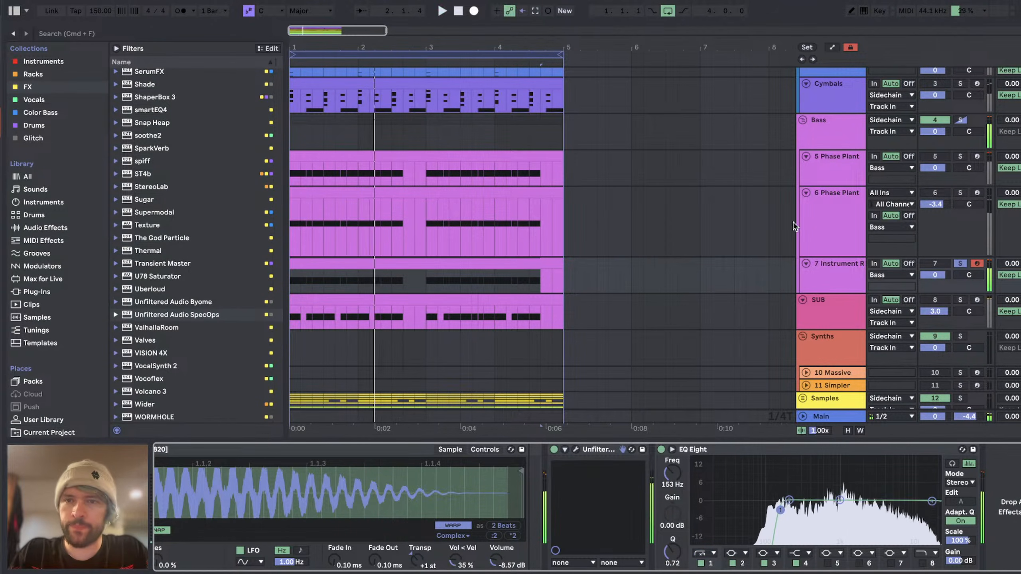
Step: Solo track 6, open its Phase Plant and flatten the resonant peak of the Slice EQ in Lane 1
click(946, 191)
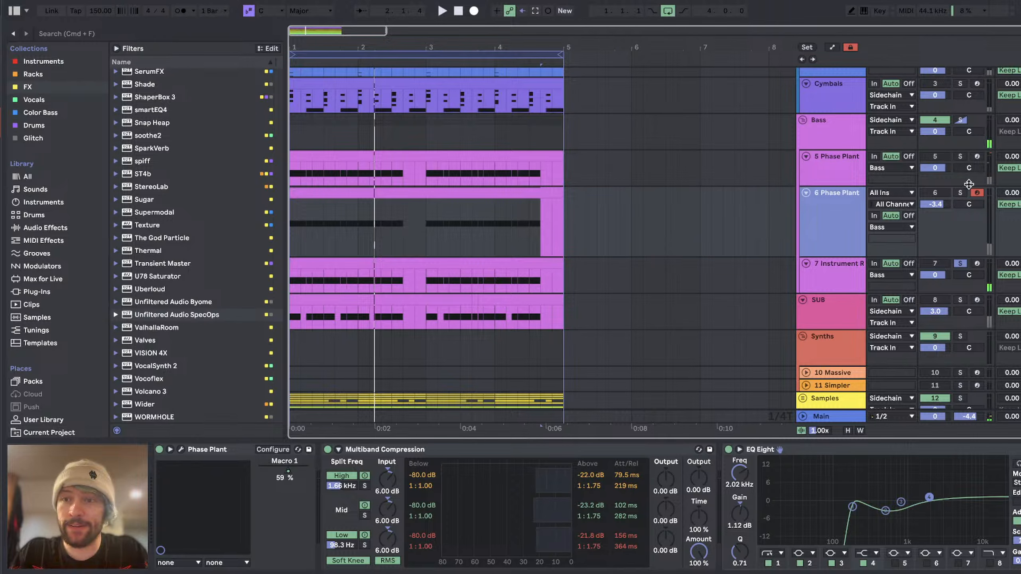
click(960, 193)
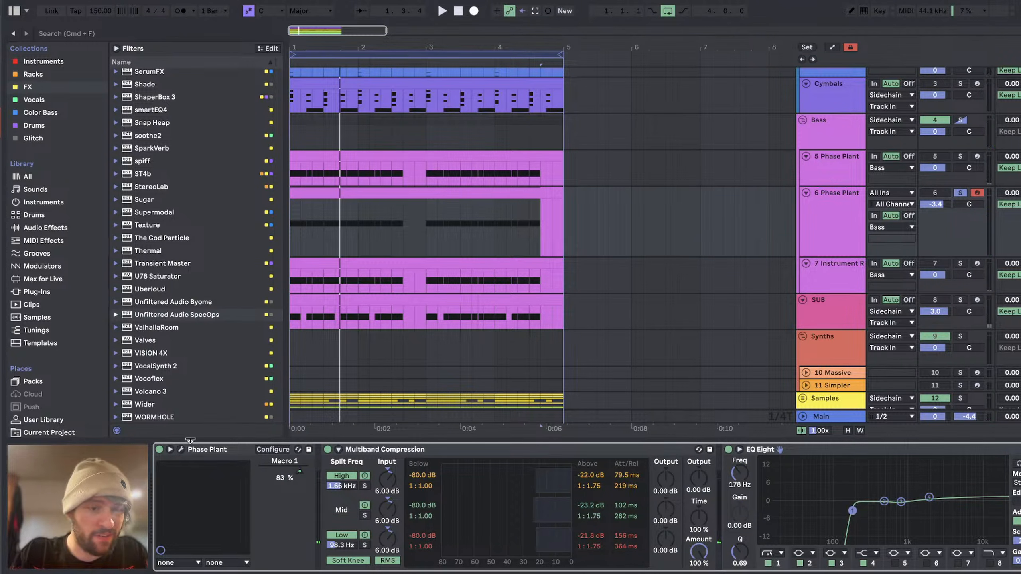
click(181, 449)
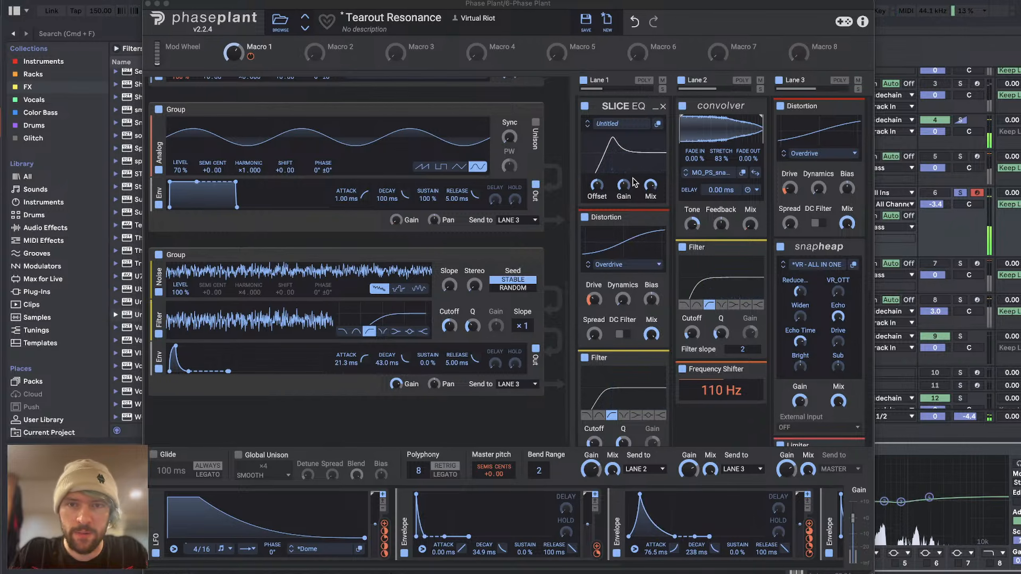
mouse_move(598, 185)
mouse_down()
mouse_move(597, 213)
mouse_move(598, 181)
mouse_up()
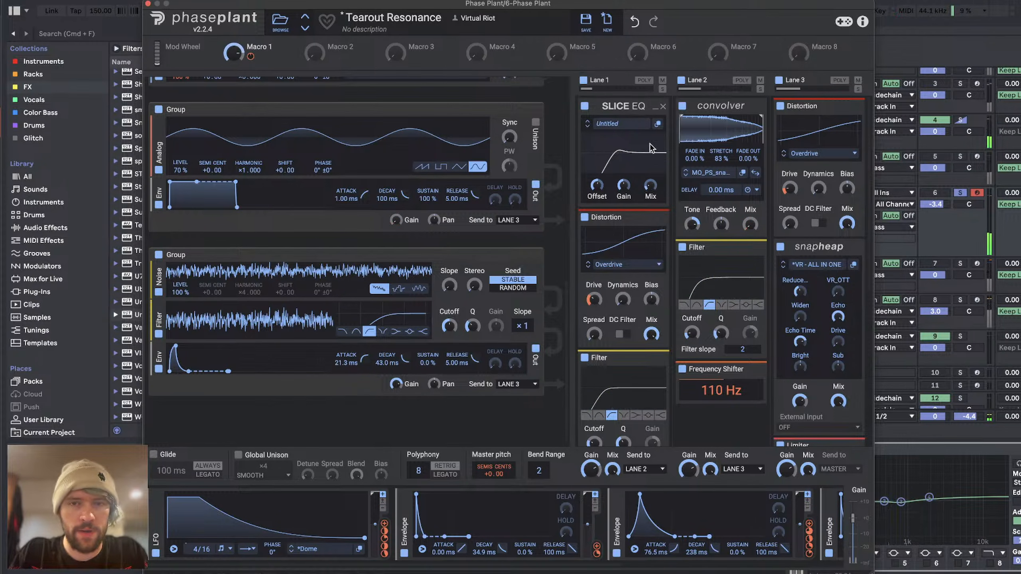
click(585, 106)
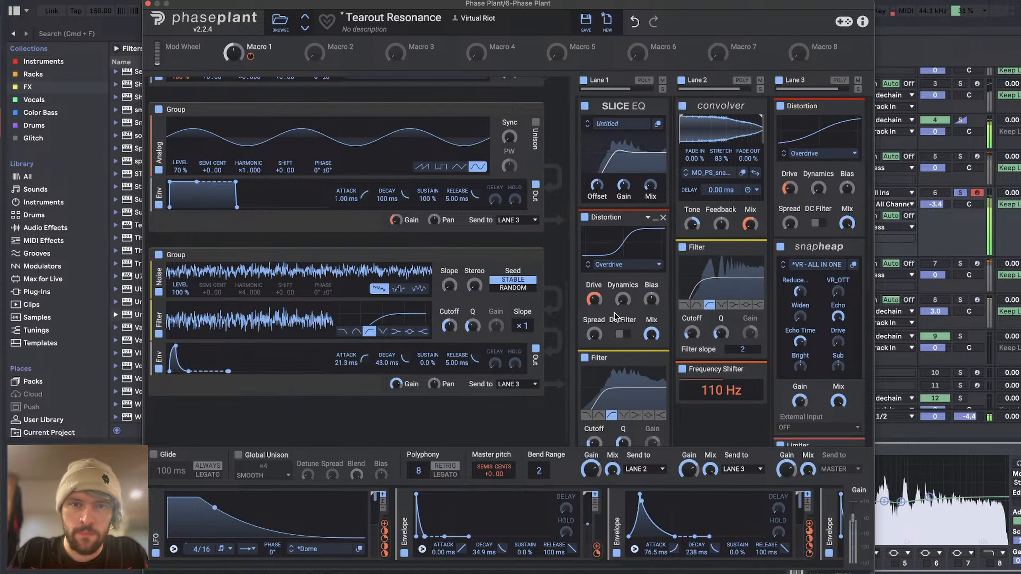
Step: Adjust the echo time and modulate the Echo control of Lane 3's VR - ALL IN ONE Snap Heap, and close Phase Plant
scroll(616, 302, down, 3)
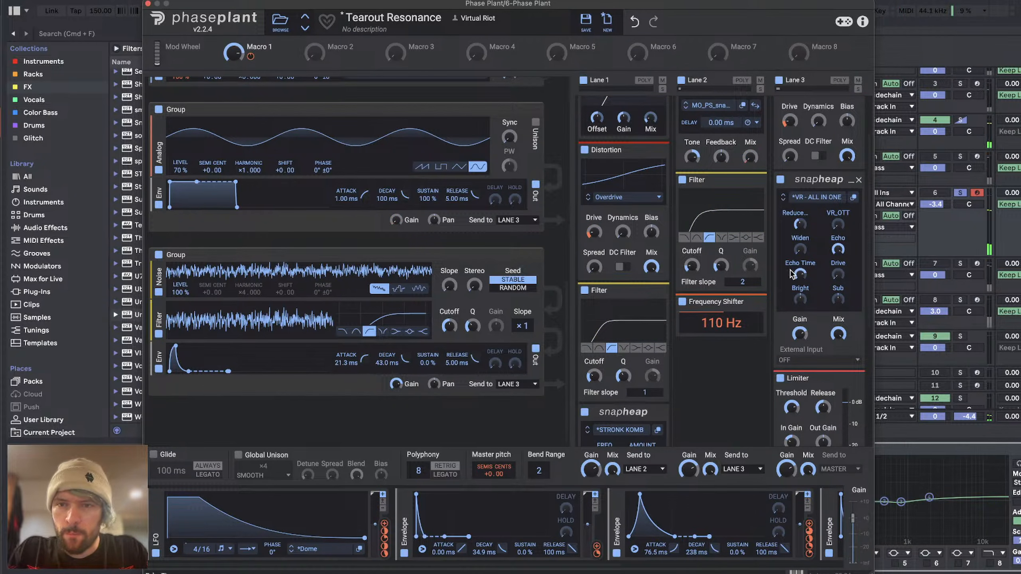
mouse_move(793, 277)
mouse_down()
mouse_move(793, 293)
mouse_move(795, 280)
mouse_up()
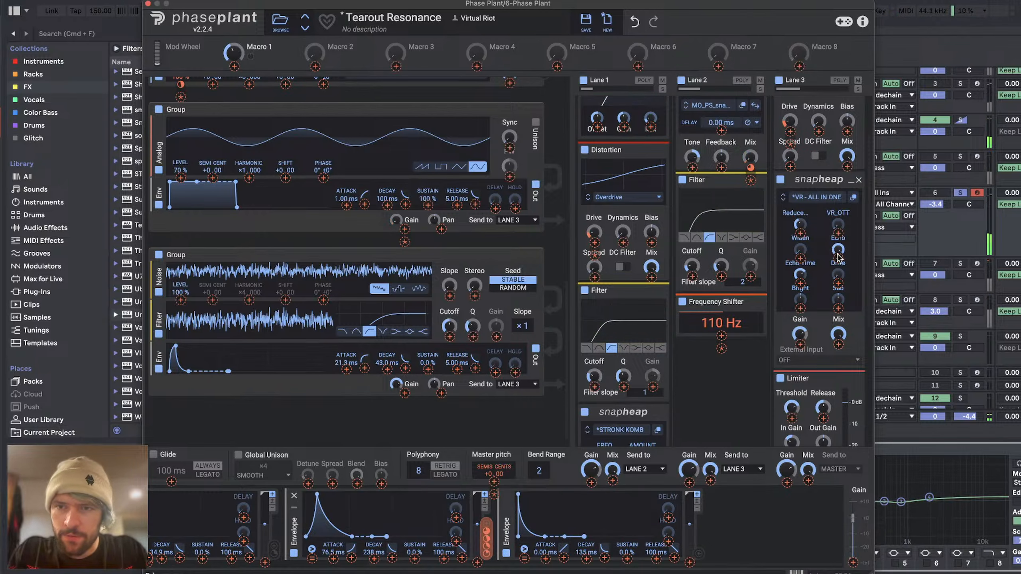
drag(839, 258, 838, 225)
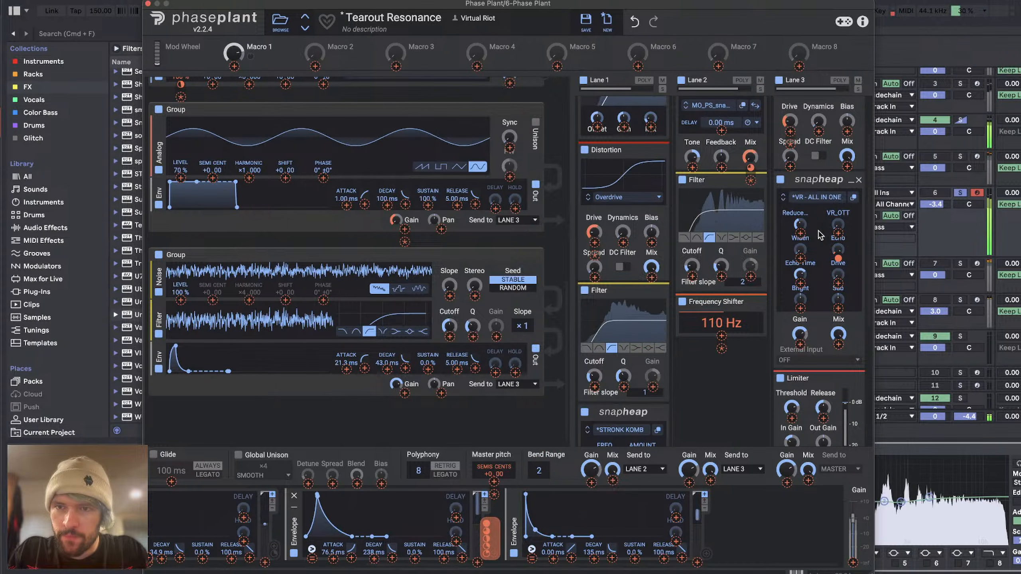
click(148, 3)
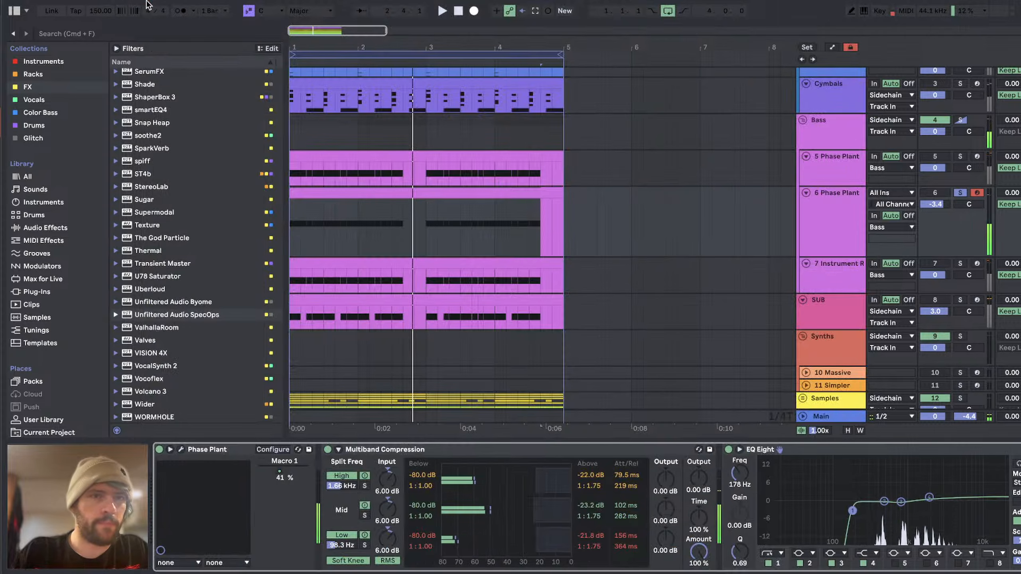
Step: Solo tracks 5, 6 and 7 together and balance them, with track 5 at -6.7 dB and track 7 at -7.0 dB
click(838, 218)
key(space)
super+click(961, 157)
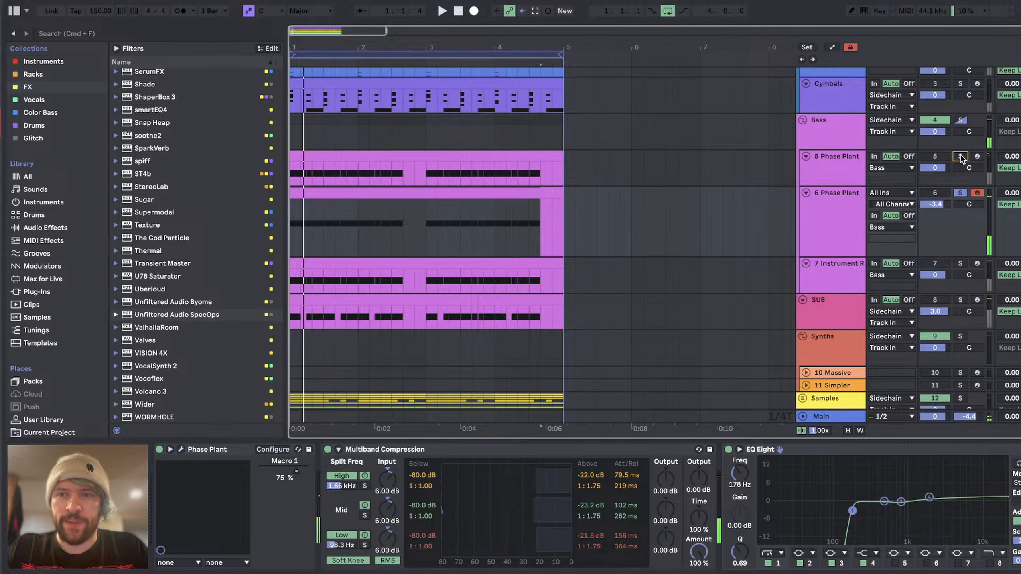
click(961, 264)
key(space)
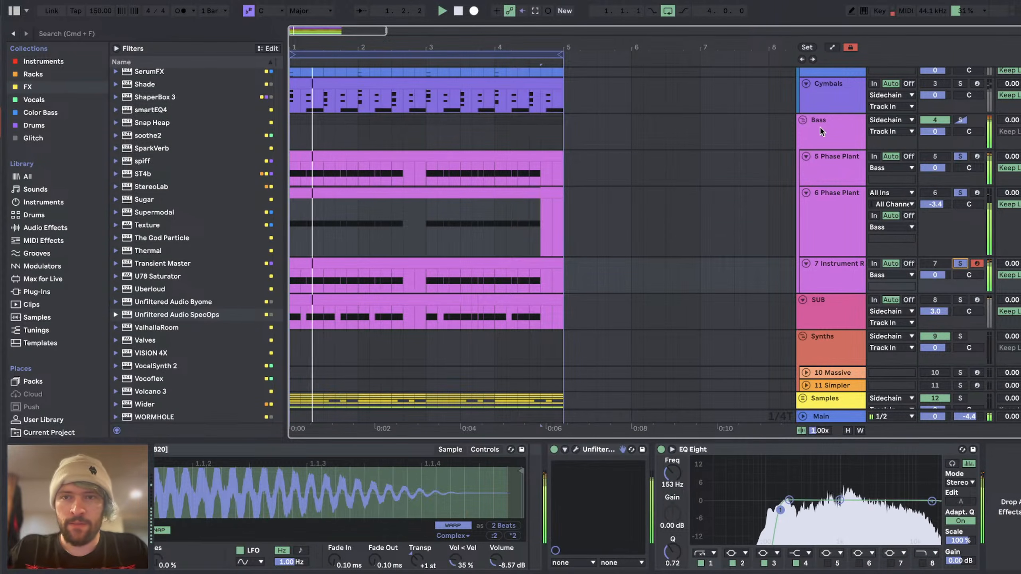
click(850, 288)
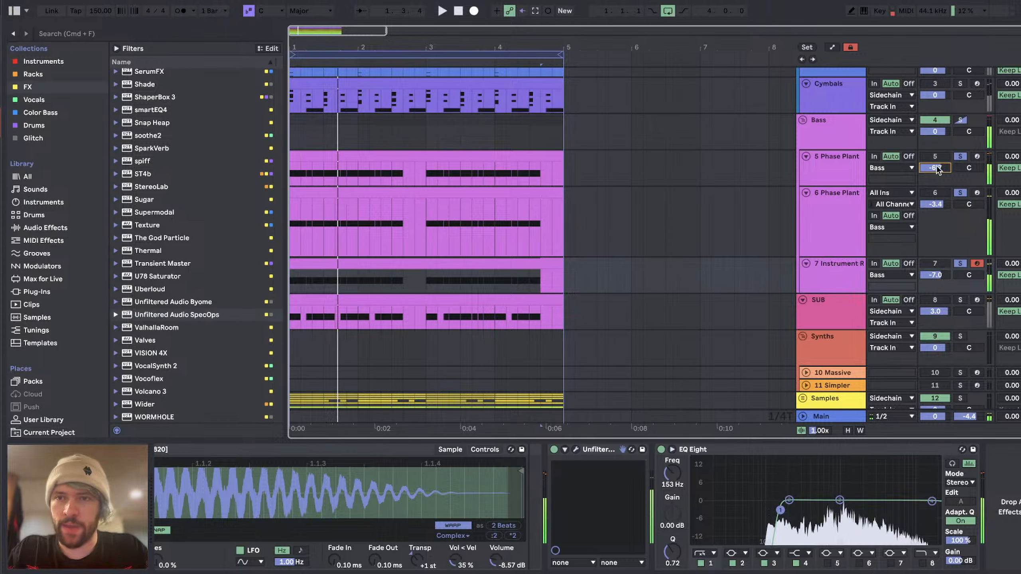
click(850, 215)
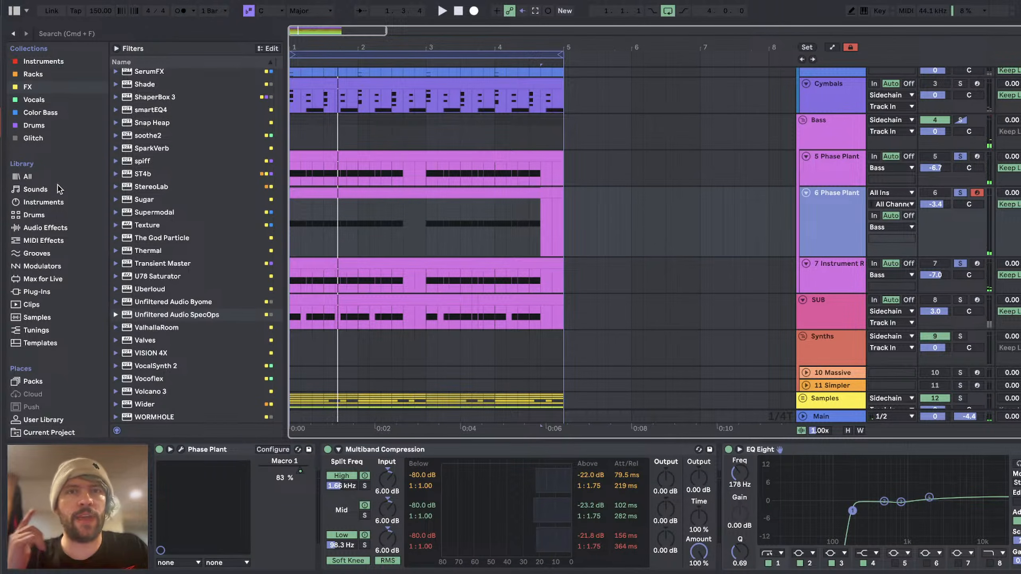
Step: Add ST4b from the Drums collection to the end of track 5's device chain and play the track soloed
click(39, 130)
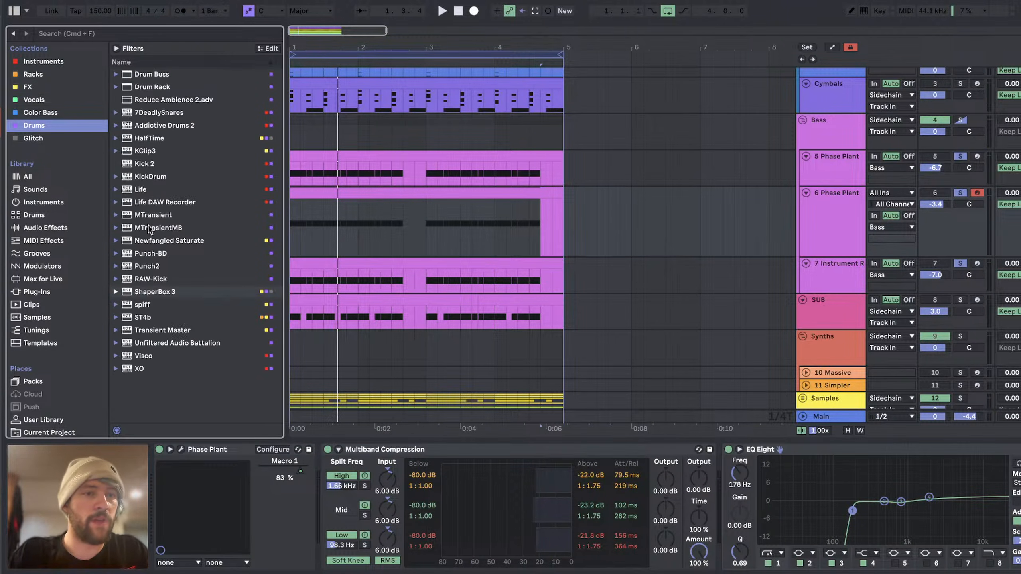
click(138, 320)
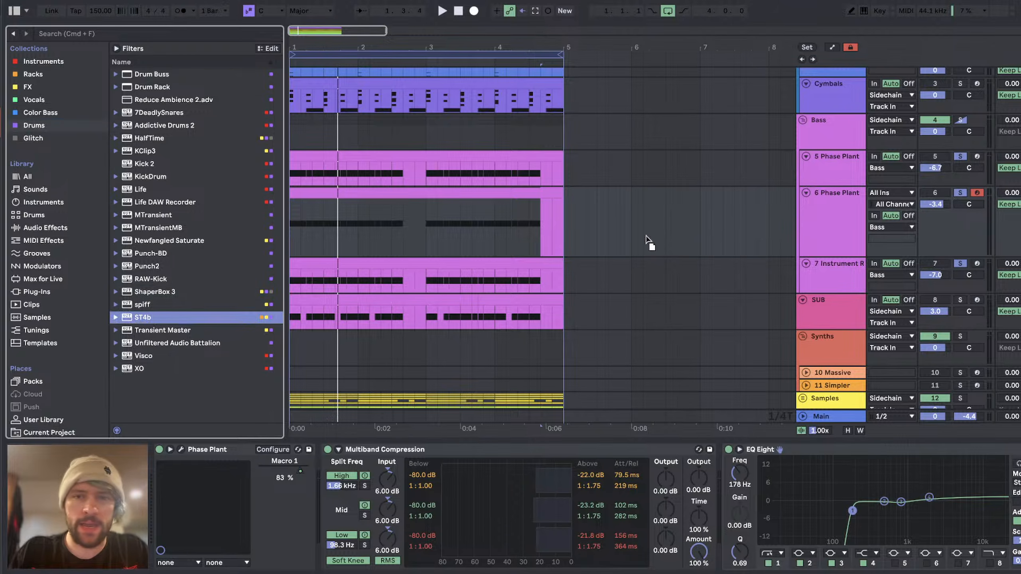
drag(843, 175, 827, 169)
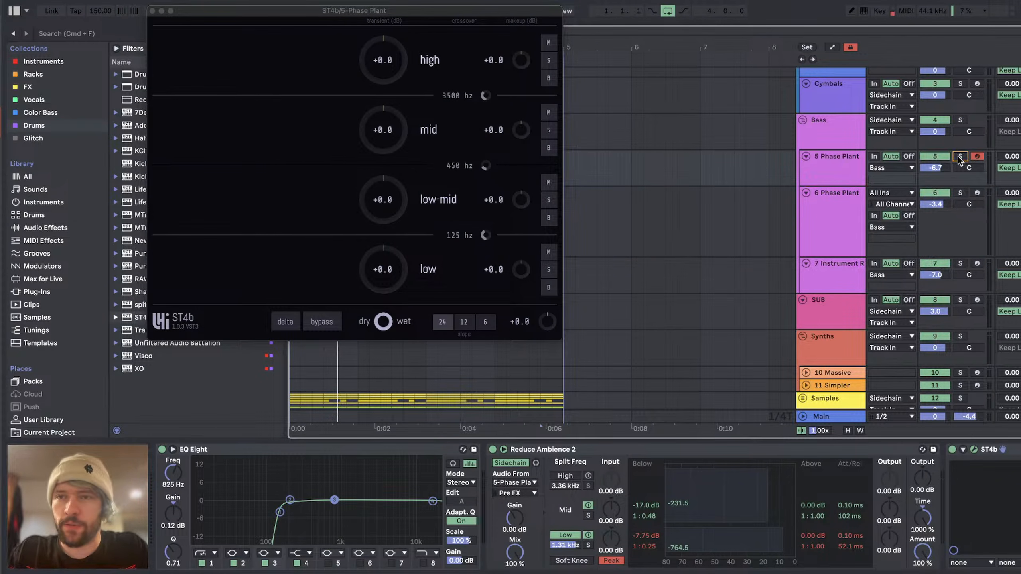
drag(318, 16, 435, 63)
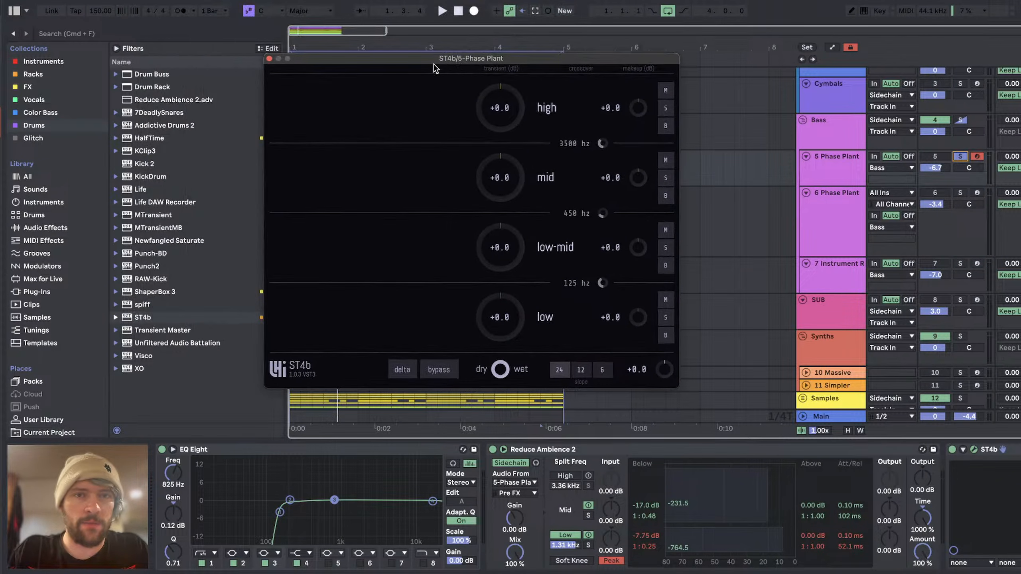
key(space)
scroll(876, 476, left, 5)
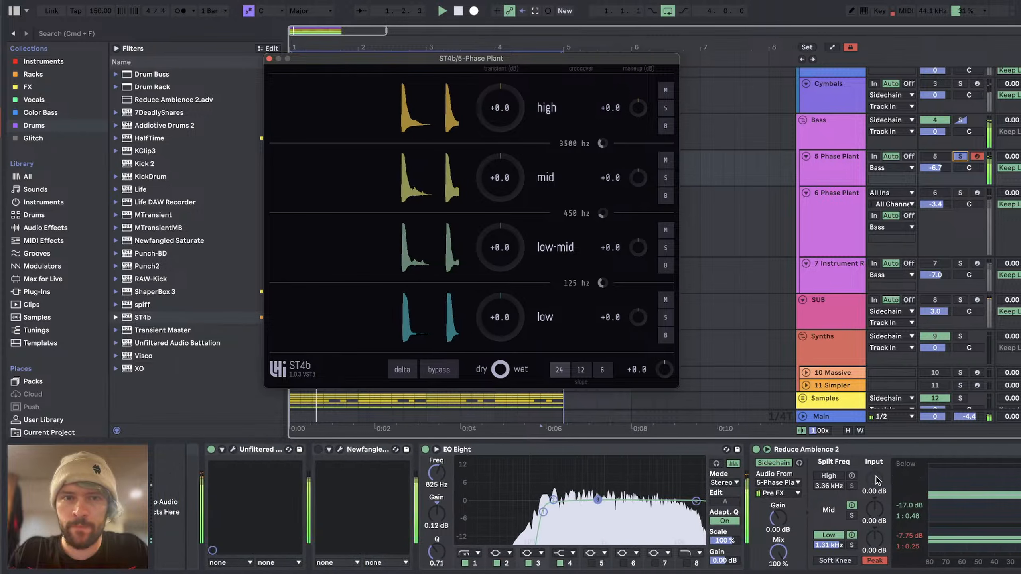
scroll(876, 476, right, 5)
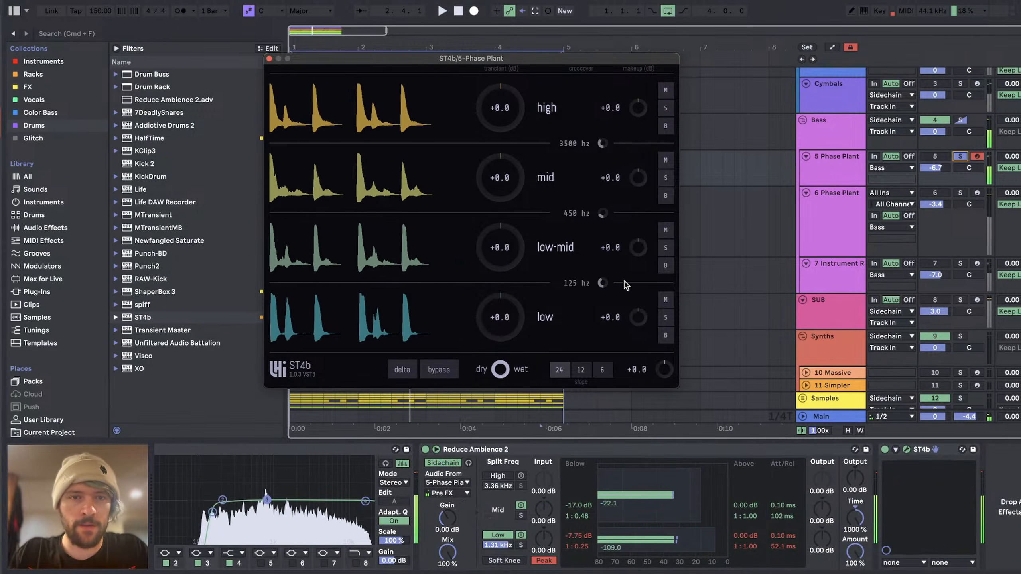
Step: Set all four ST4b transient bands on track 5 to +45.0 dB and switch off Reduce Ambience 2
drag(520, 260, 495, 96)
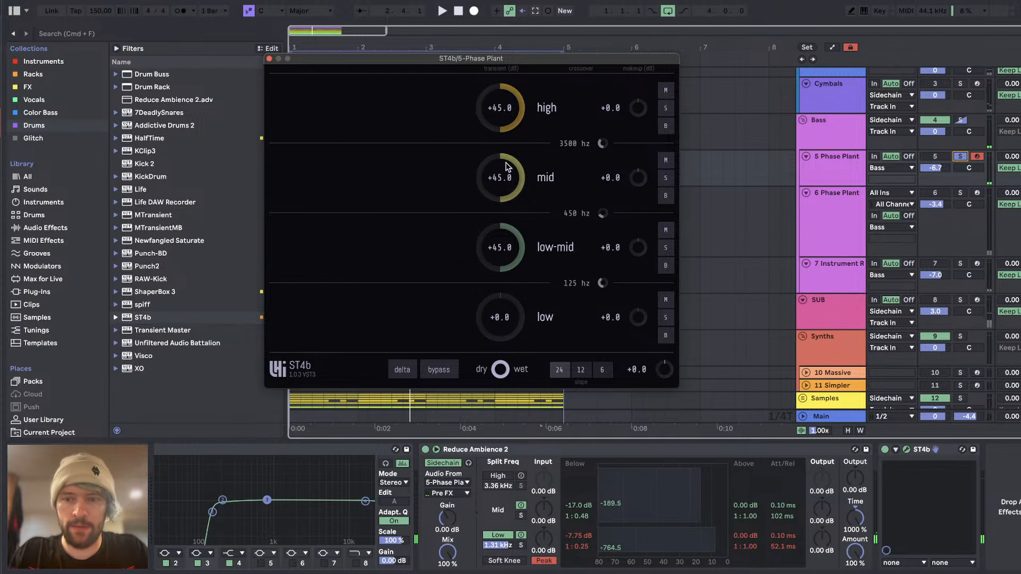
drag(502, 334, 515, 320)
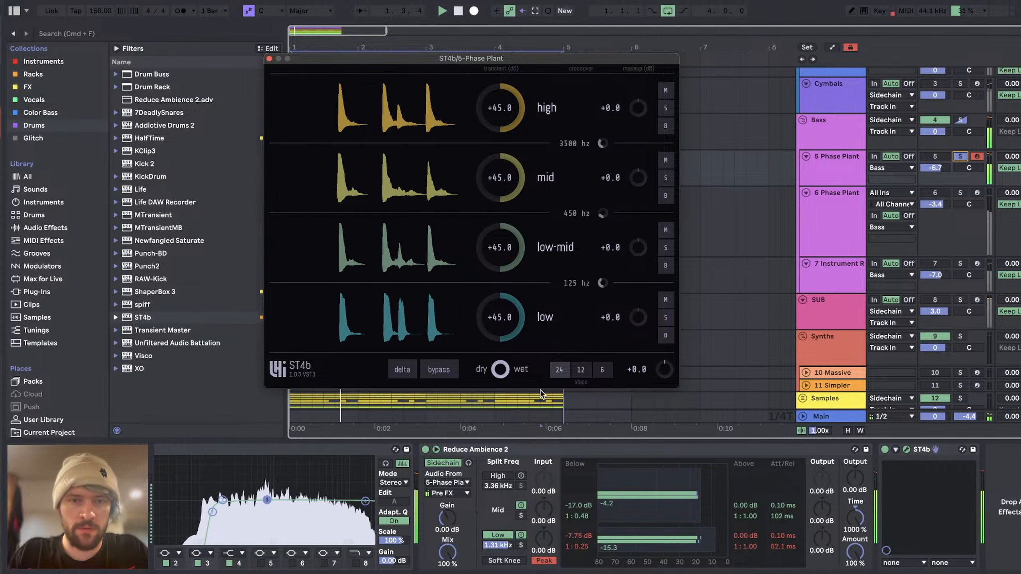
click(424, 449)
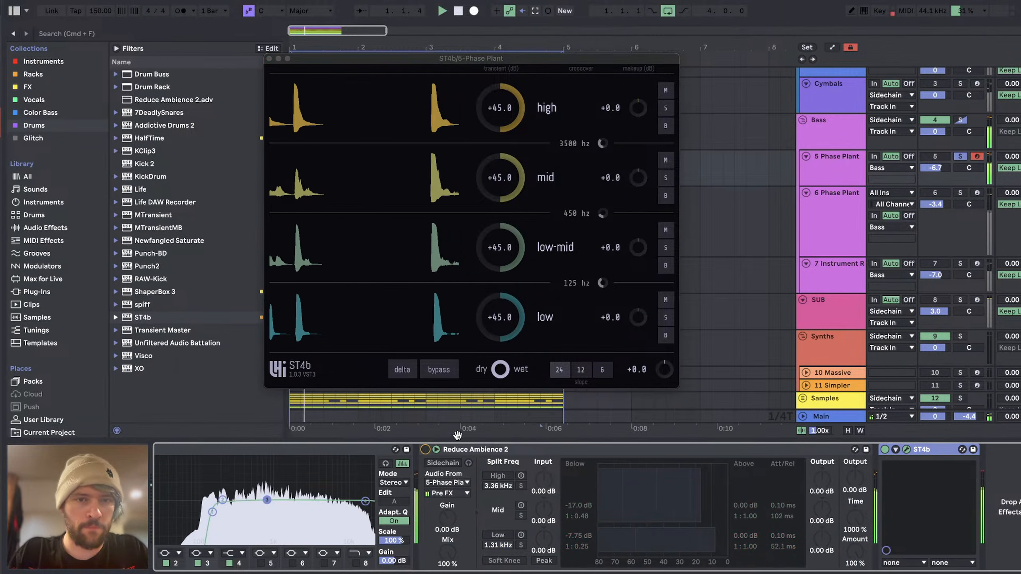
Step: Reduce the dry/wet mix of track 5's ST4b while auditioning the soloed track
key(space)
drag(503, 368, 504, 330)
key(space)
key(space)
key(space)
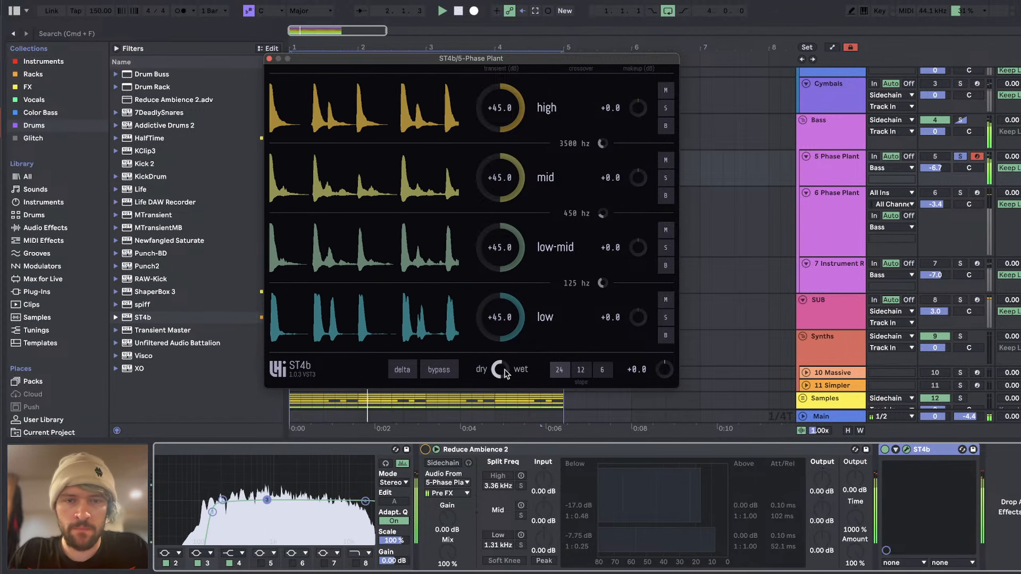
key(space)
Step: Copy track 5's ST4b to track 6 and try its dry/wet mix while playing track 6 soloed
mouse_move(928, 450)
mouse_down()
mouse_move(847, 188)
mouse_move(835, 204)
mouse_up()
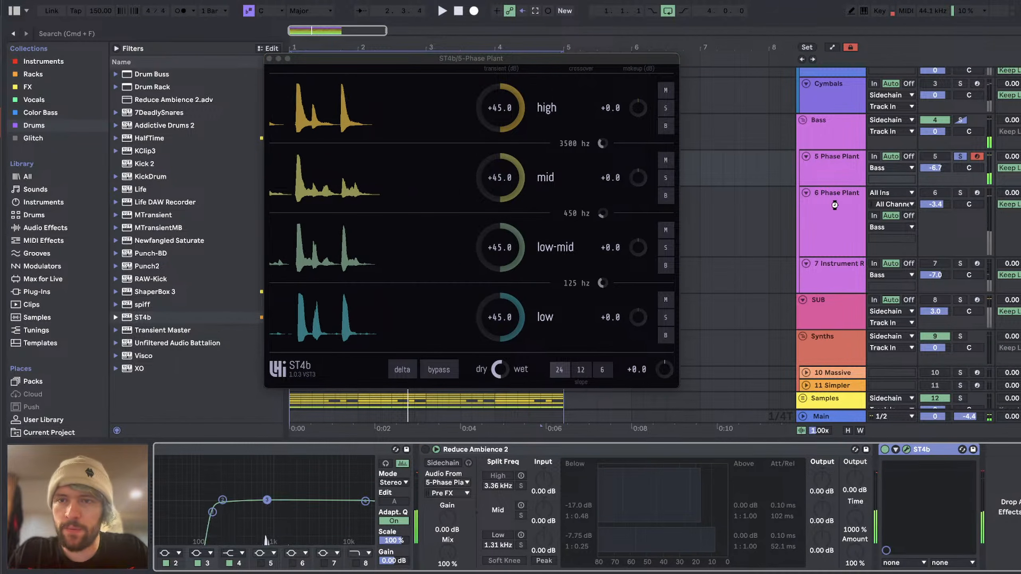
key(space)
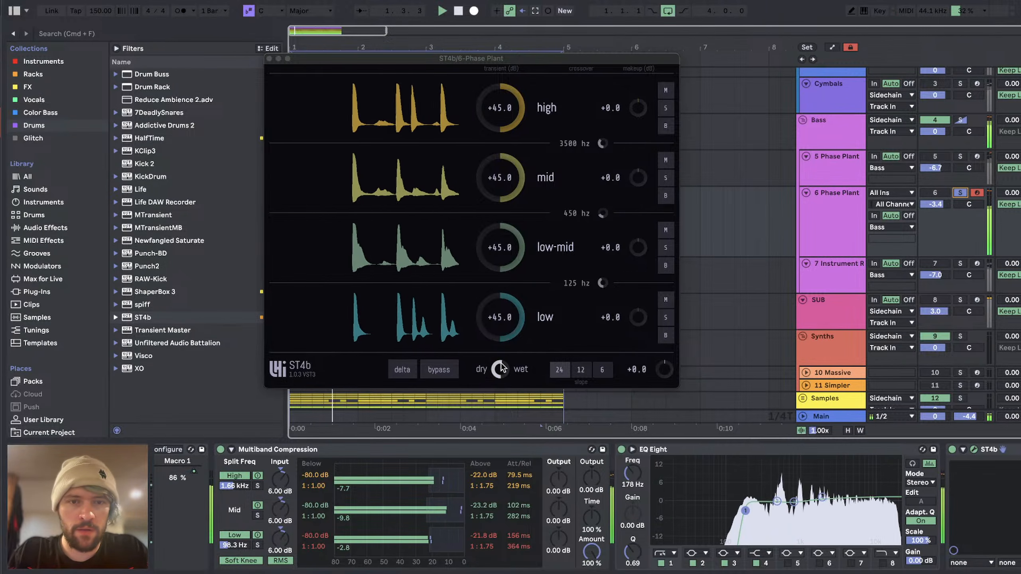
drag(502, 364, 502, 322)
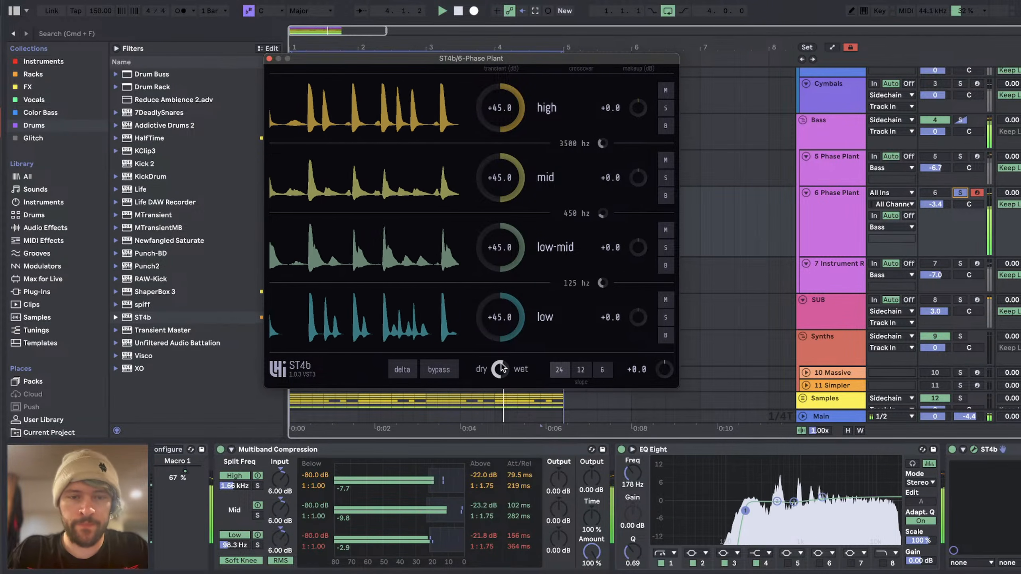
key(space)
Step: Copy the ST4b from track 6 to track 7's Instrument Rack and play that track soloed
click(992, 450)
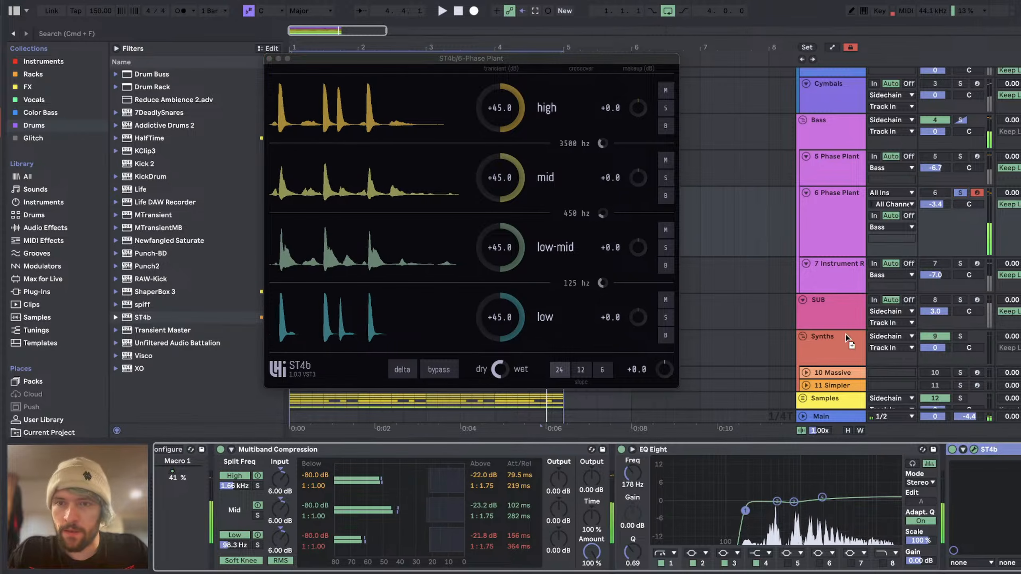
click(831, 265)
key(space)
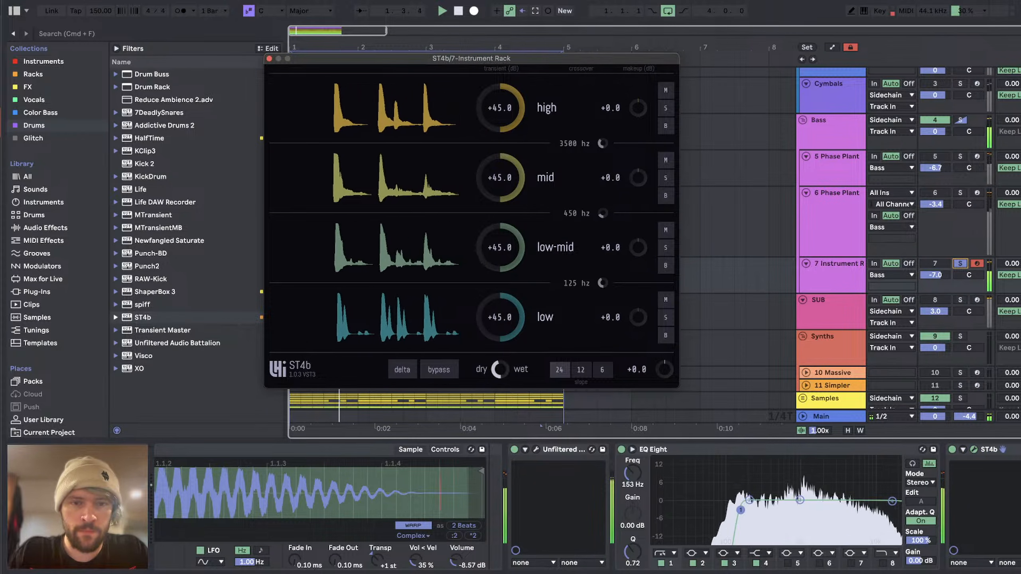
Step: Unsolo track 7 and raise the Bass group's volume to 3.0 dB while playing the whole project
click(961, 264)
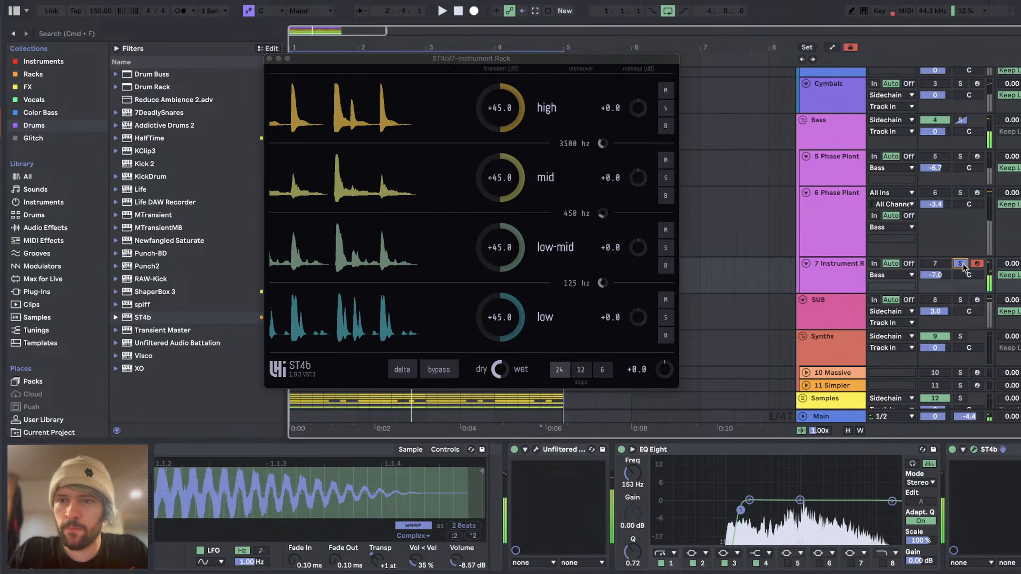
click(840, 134)
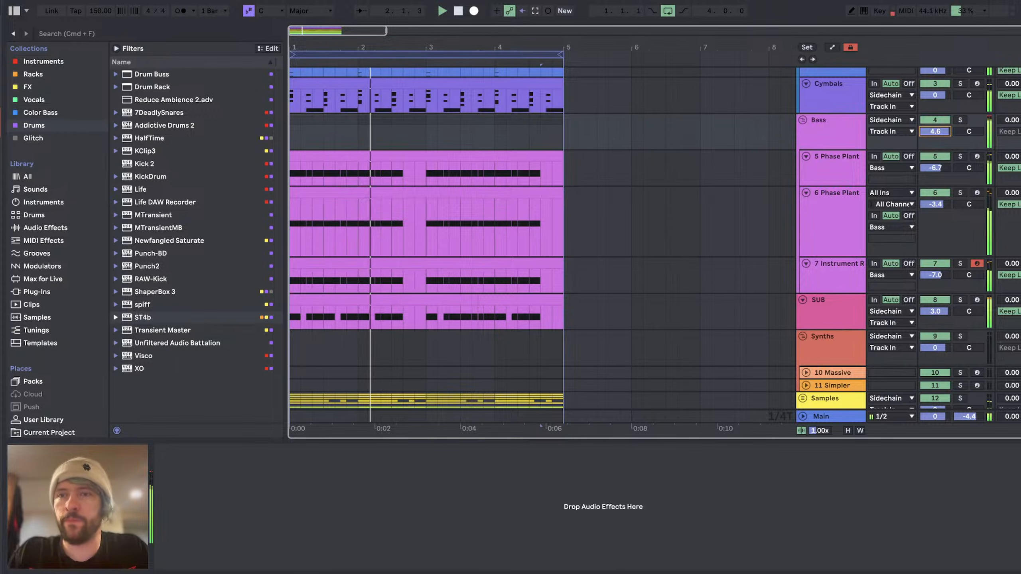
click(859, 267)
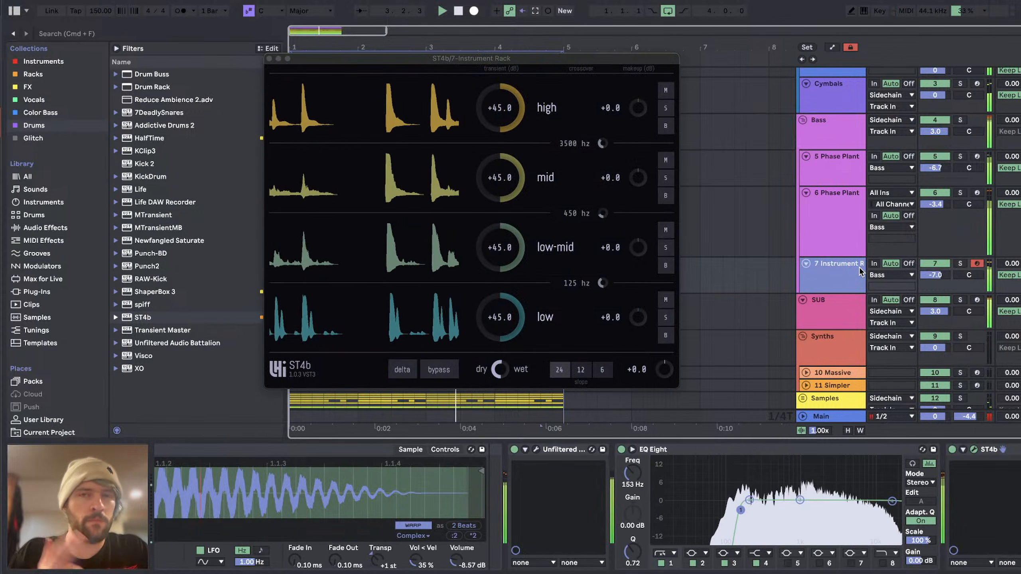
key(space)
click(270, 59)
Step: Switch to the YouTube Studio livestream page to check the live chat, and return to Ableton Live
key(super+Tab)
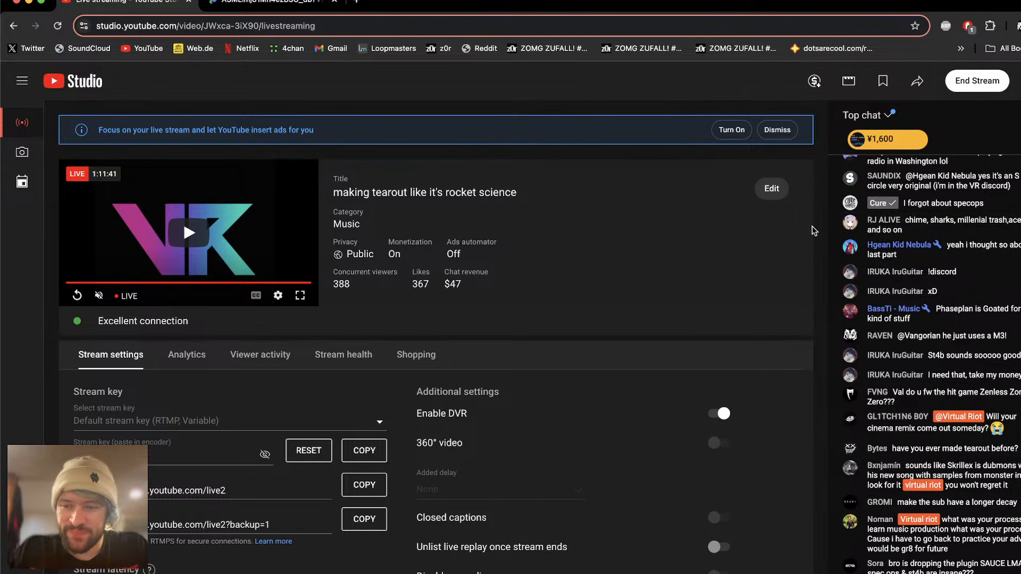
key(super+Tab)
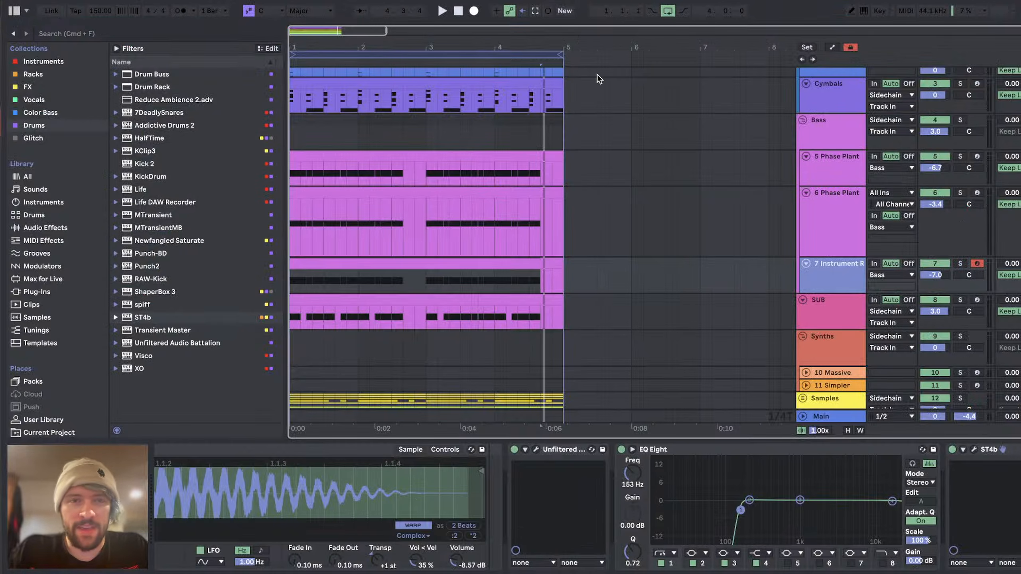
Step: Open SpecOps on track 7, set its Smear amount to 16.7% during playback and close the plugin
click(538, 450)
key(space)
mouse_move(352, 158)
mouse_down()
mouse_move(415, 156)
mouse_move(354, 160)
mouse_up()
key(space)
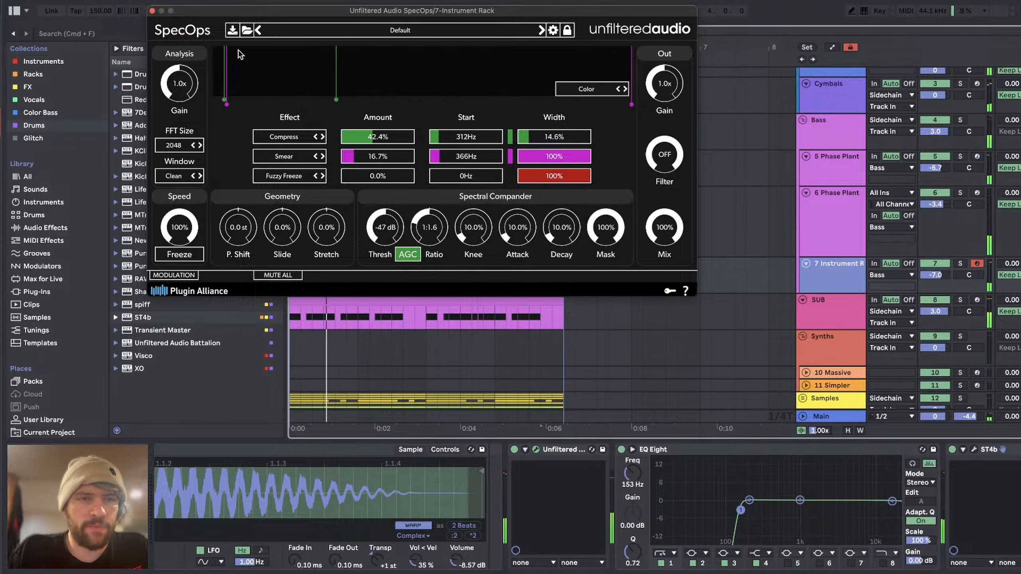
click(152, 11)
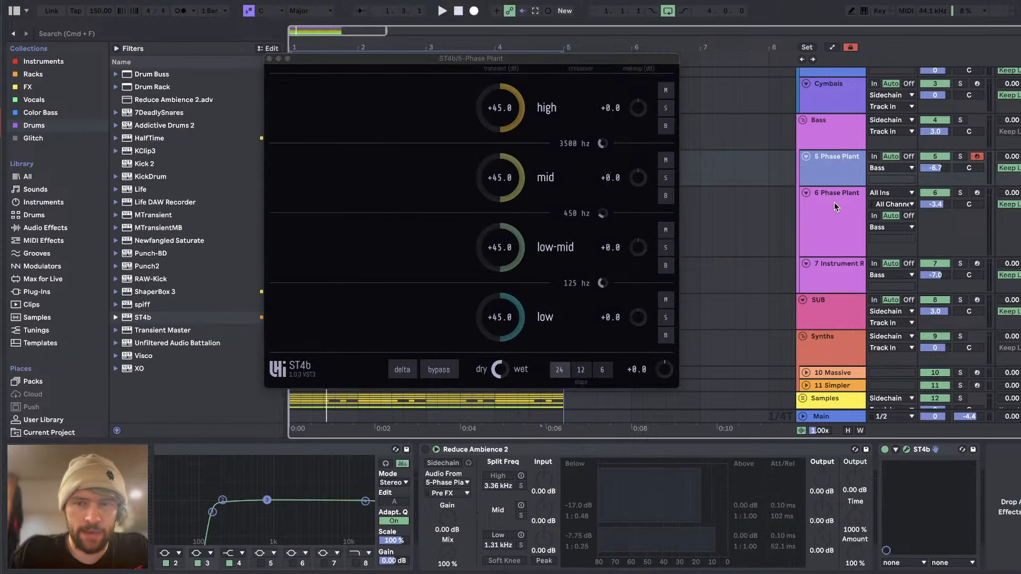
Step: Solo the Bass group and reset its volume to 0 dB
click(835, 201)
click(834, 270)
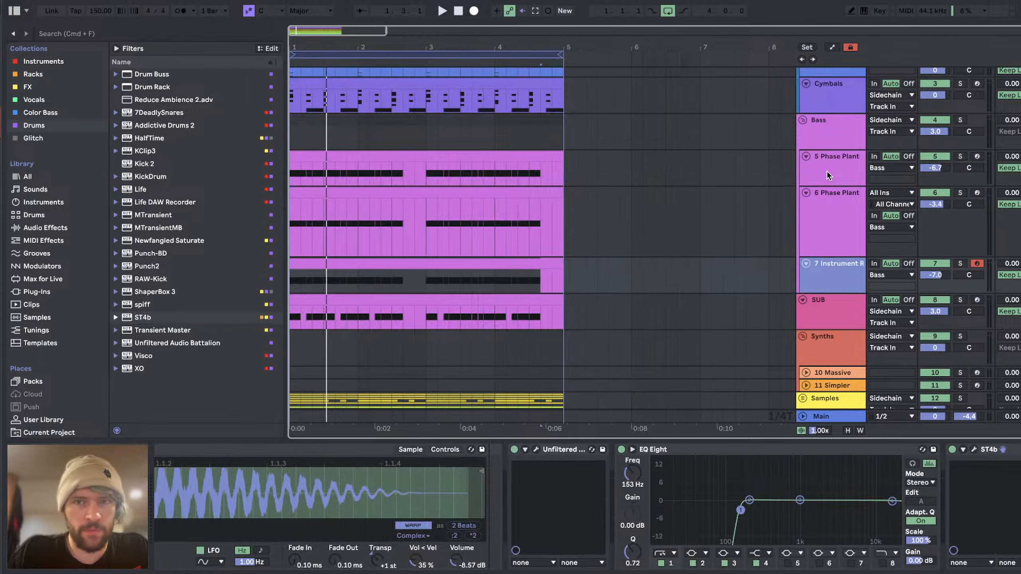
click(829, 168)
click(834, 141)
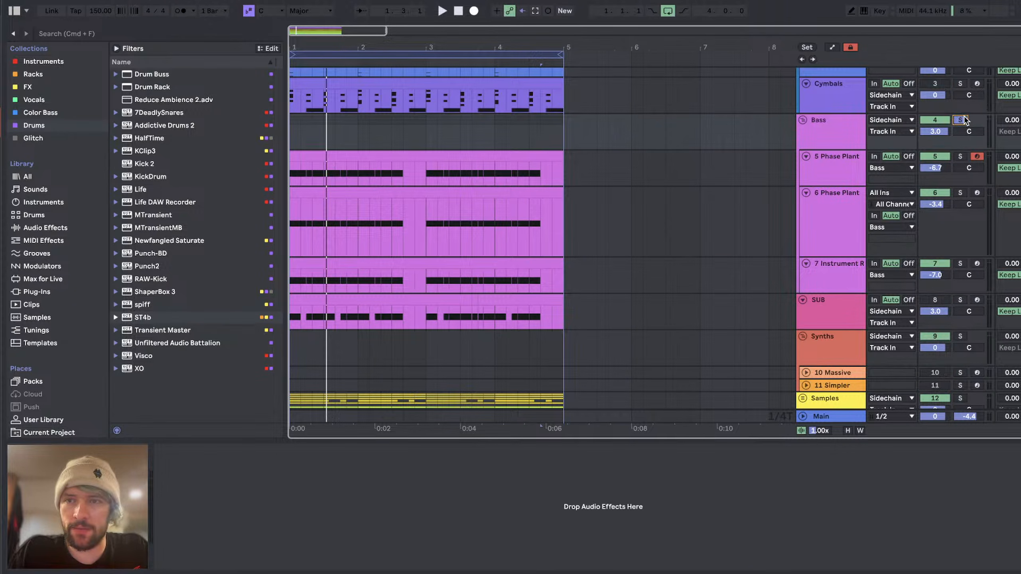
key(space)
click(777, 121)
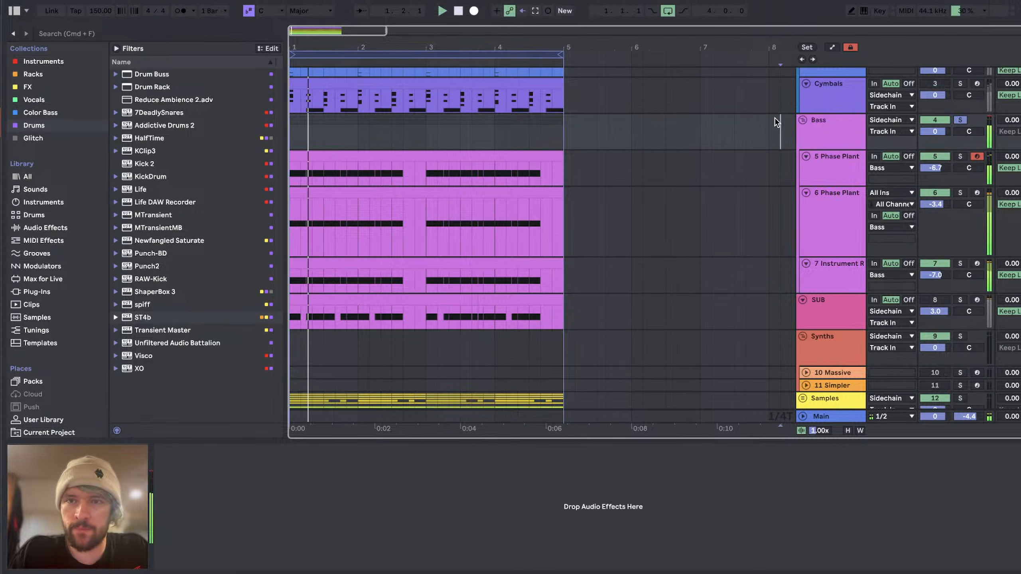
Step: Group the Bass group together with the SUB track and route the new group's output to Sidechain
click(829, 128)
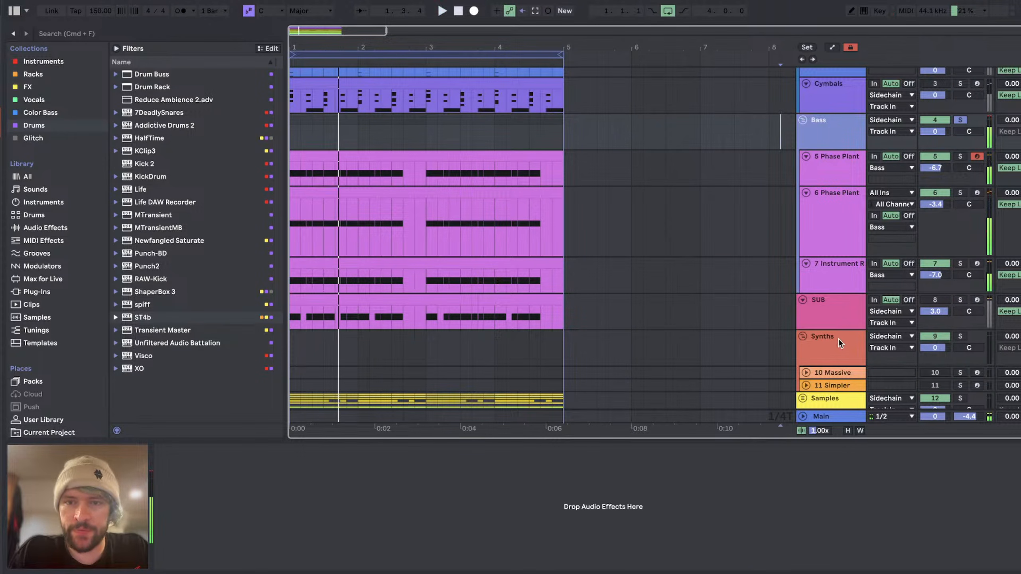
click(838, 321)
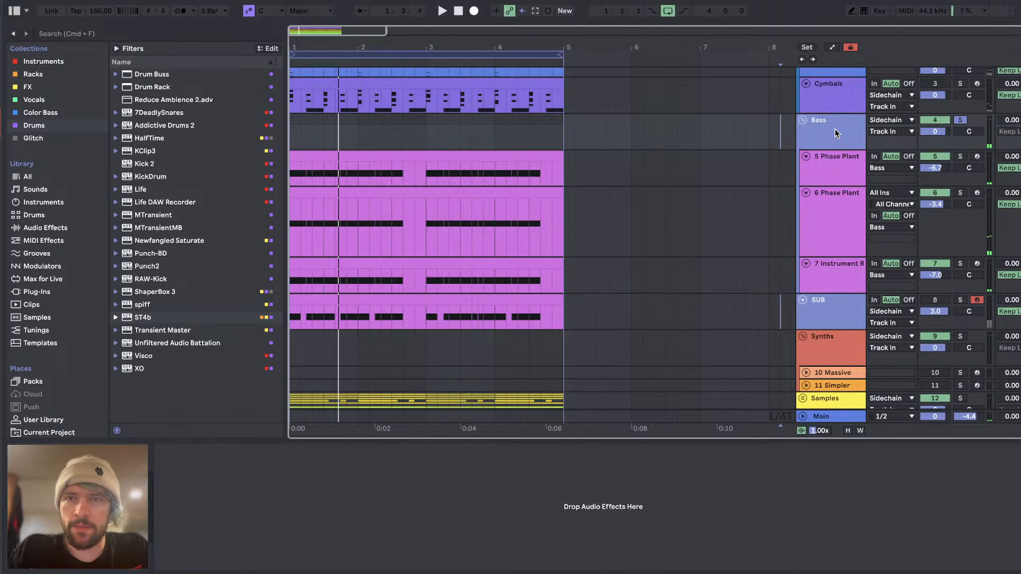
key(super+g)
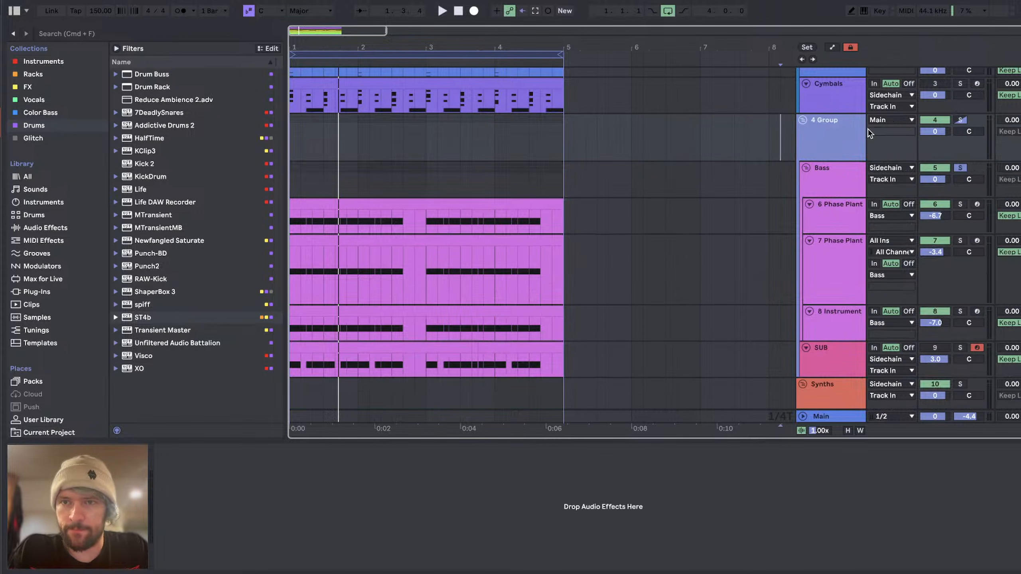
click(888, 121)
click(889, 297)
Step: Route the outputs of the SUB track and the Bass group into 4-Group
click(834, 361)
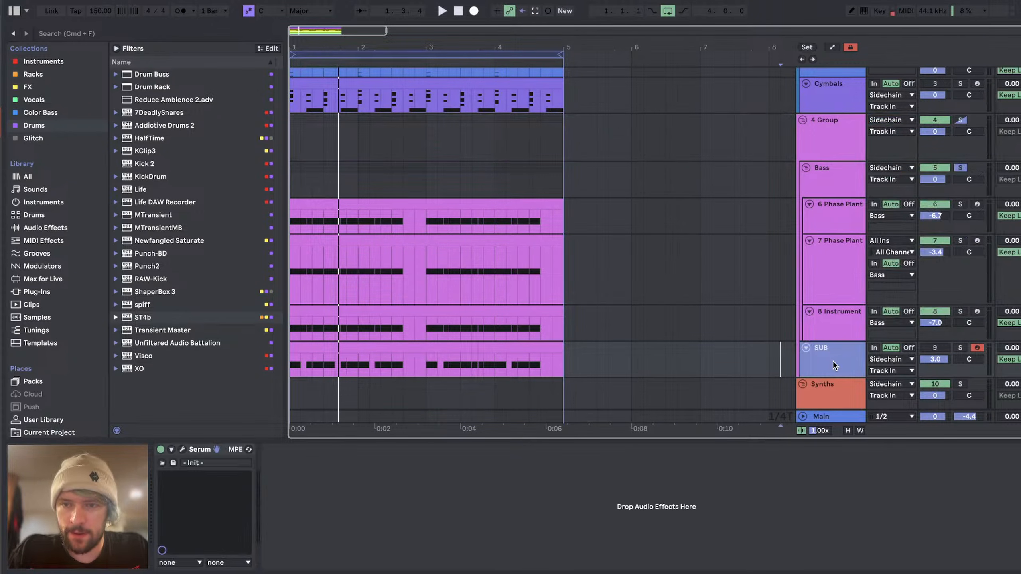
click(899, 360)
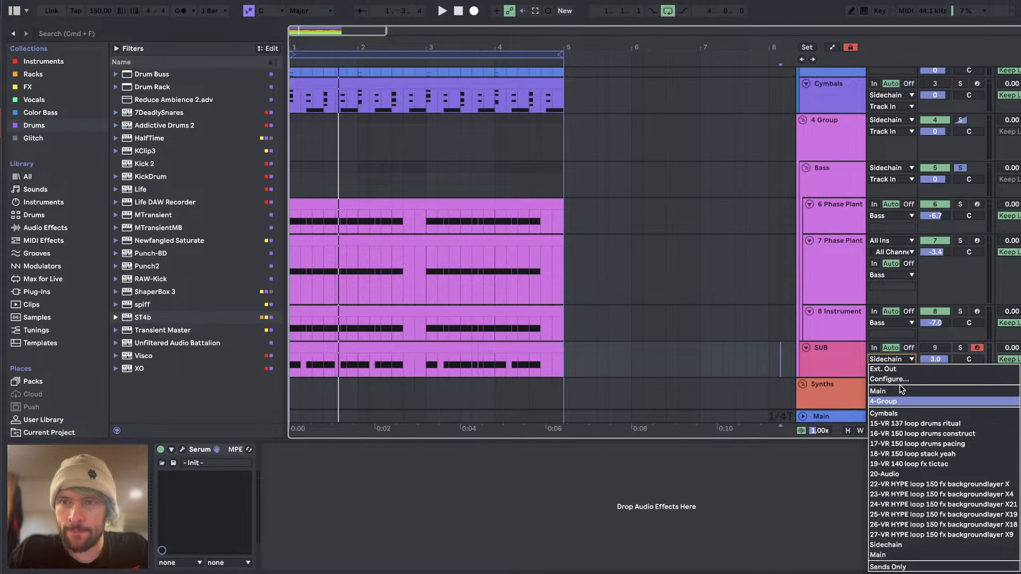
click(900, 388)
click(878, 168)
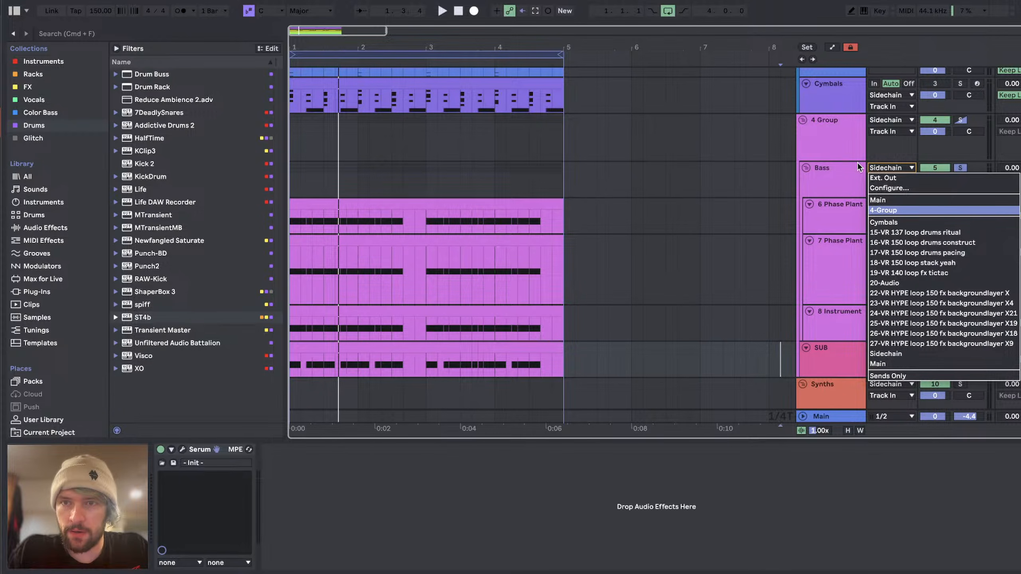
click(883, 210)
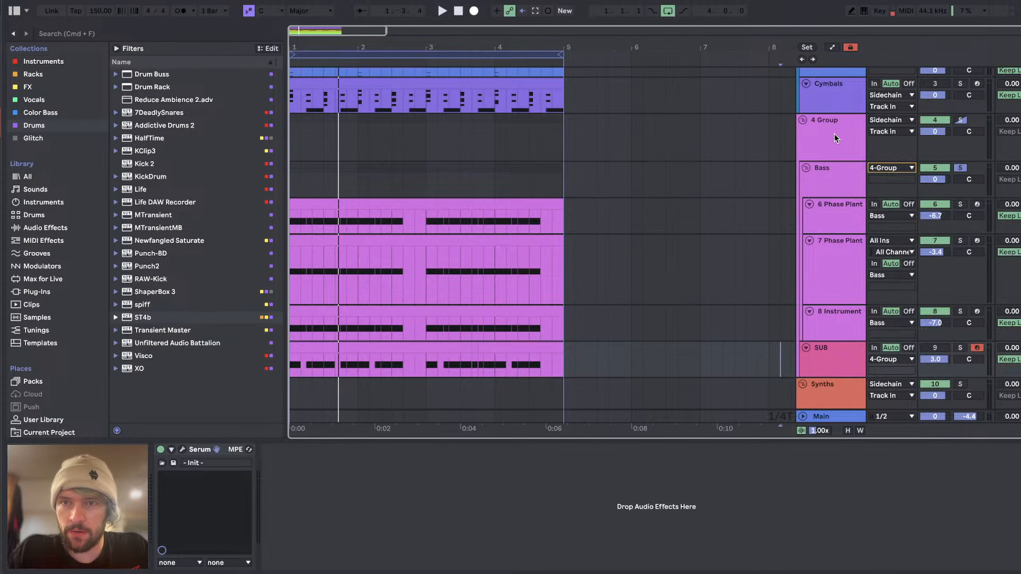
Step: Solo 4 Group instead of the Bass group and play it from the beginning
click(962, 121)
click(293, 134)
key(space)
Step: Stop playback and add EQ Eight from the audio effects to the Bass group inside 4 Group
click(852, 171)
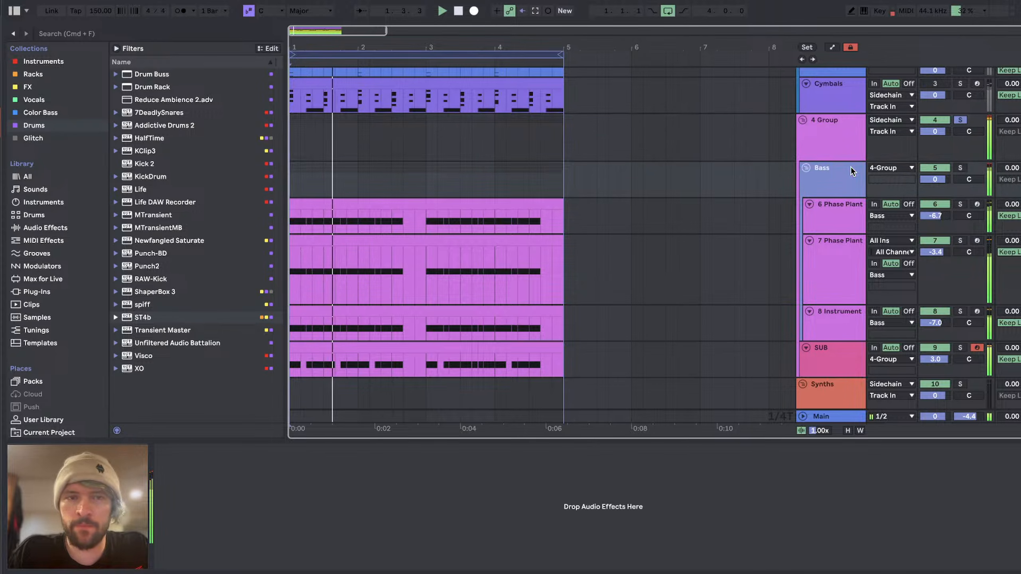
key(space)
click(43, 227)
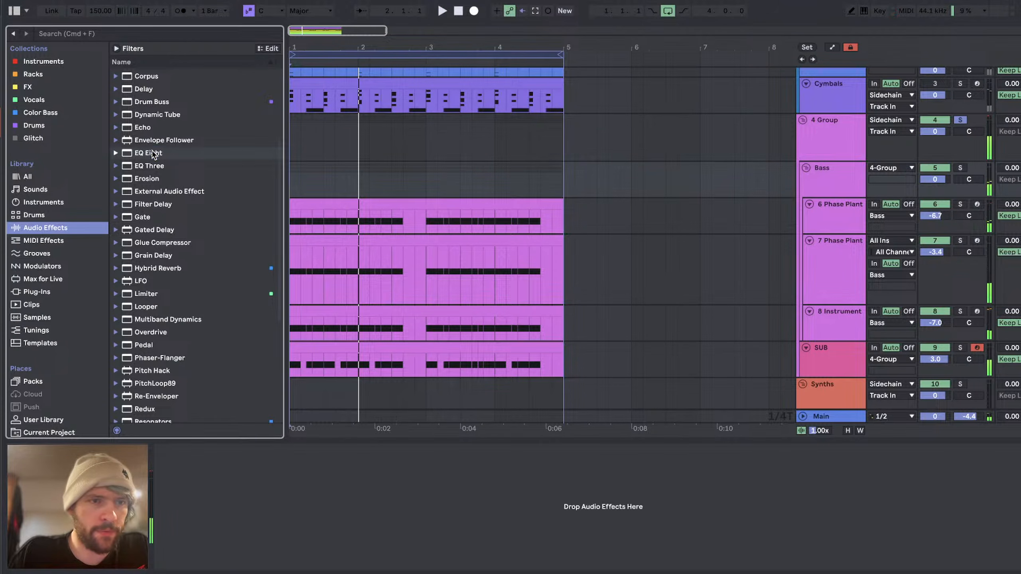
drag(154, 153, 841, 186)
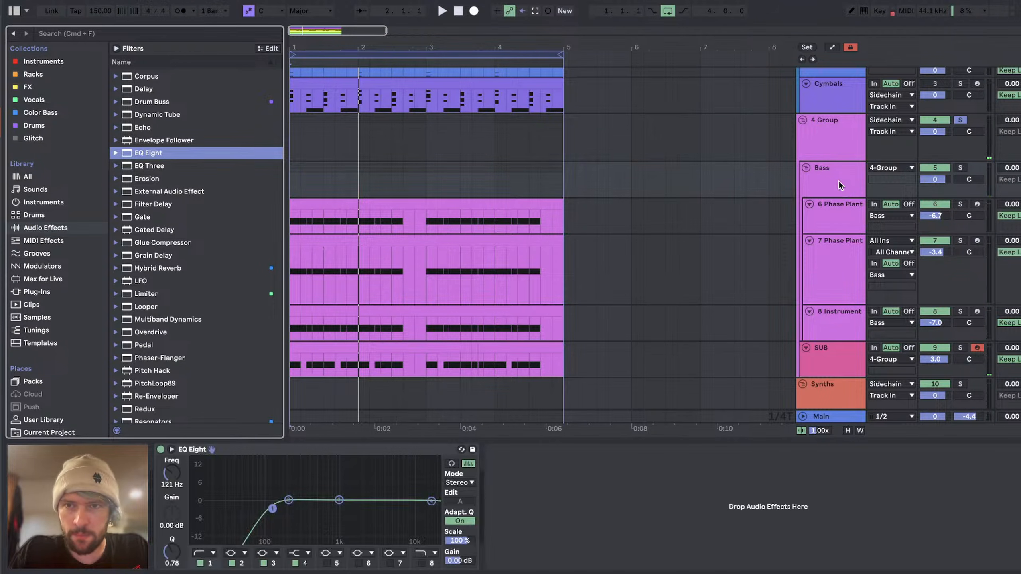
Step: Set the low cut of the Bass group's EQ Eight to 126 Hz and boost its high shelf 3.10 dB at 1.98 kHz
drag(273, 509, 274, 508)
key(space)
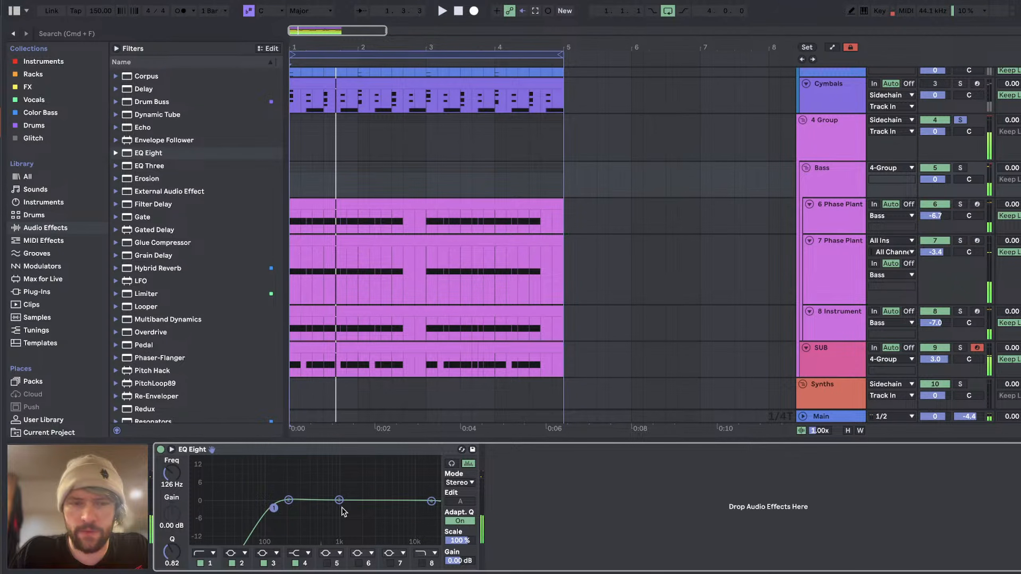
key(space)
drag(431, 501, 361, 492)
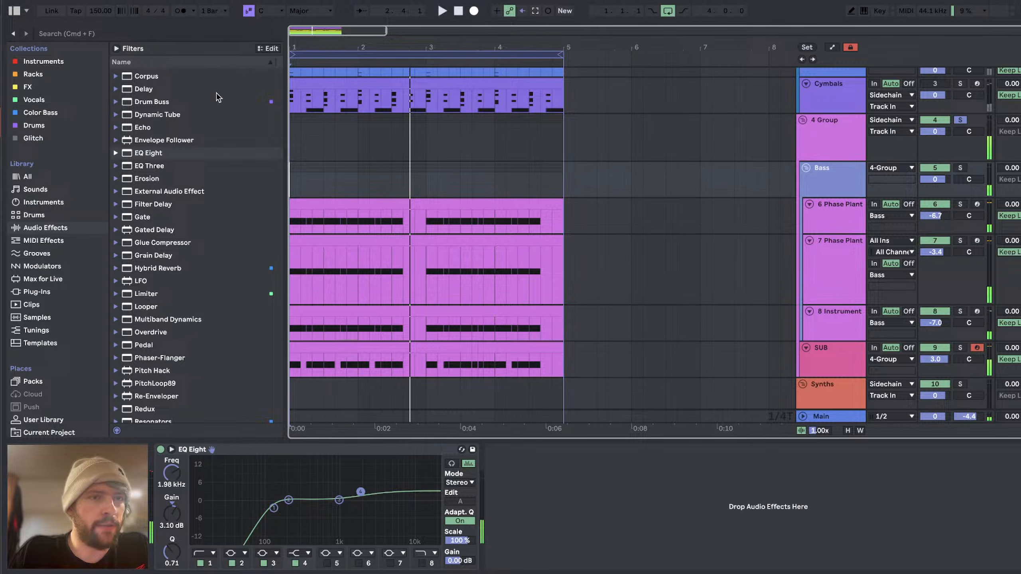
Step: Add Unfiltered Audio SpecOps from the FX collection to 4 Group
key(Delete)
click(34, 86)
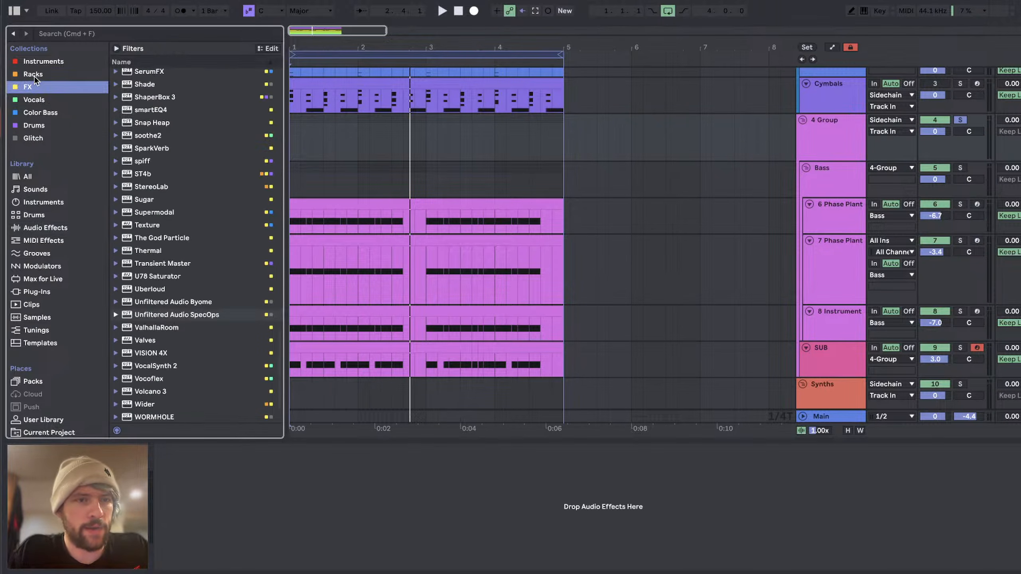
drag(224, 315, 830, 144)
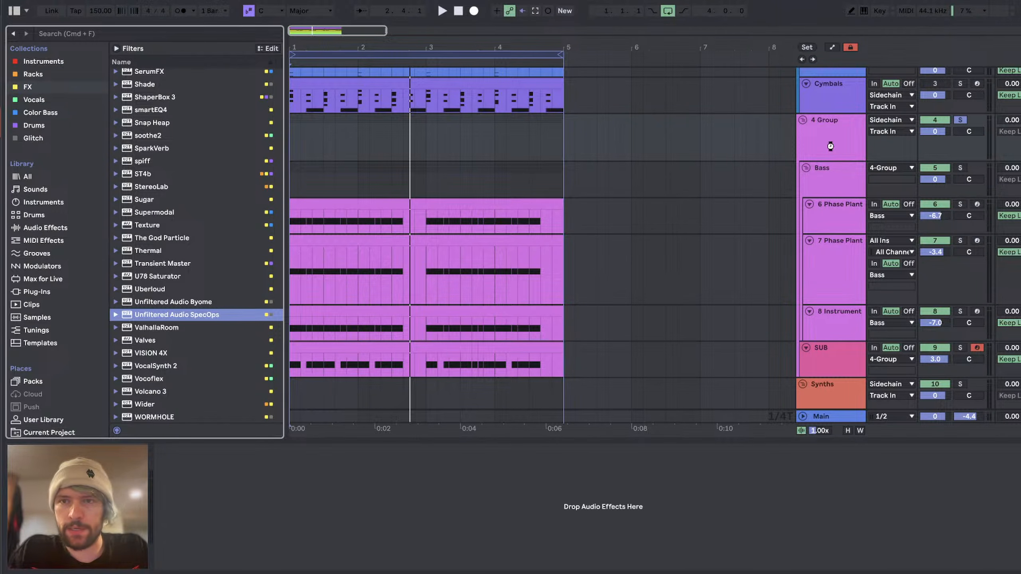
Step: Set 4 Group's SpecOps to a 1:1.8 ratio, -27 dB threshold and 0.5x analysis gain while auditioning
key(space)
drag(435, 233, 421, 270)
key(space)
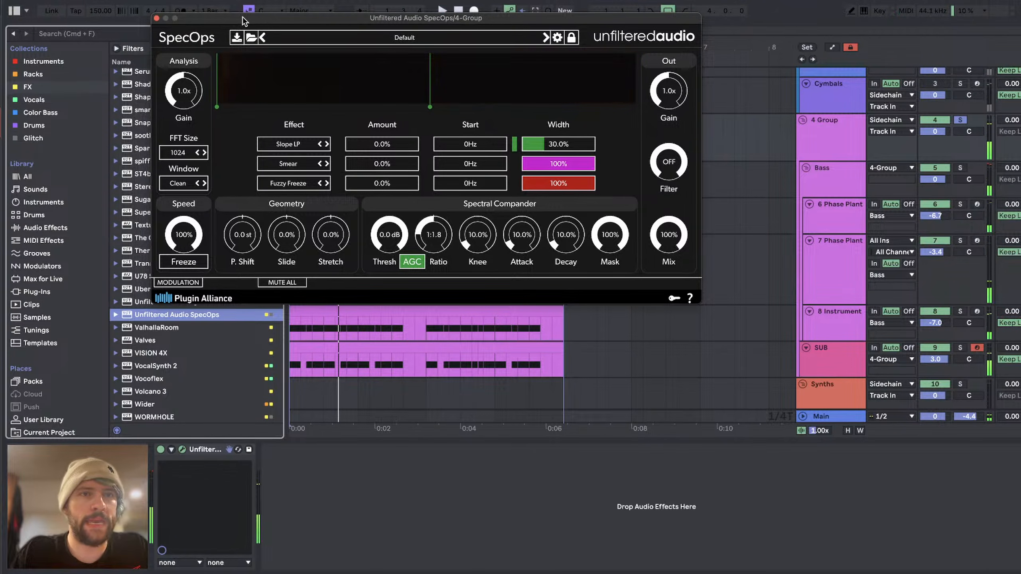
drag(242, 17, 399, 18)
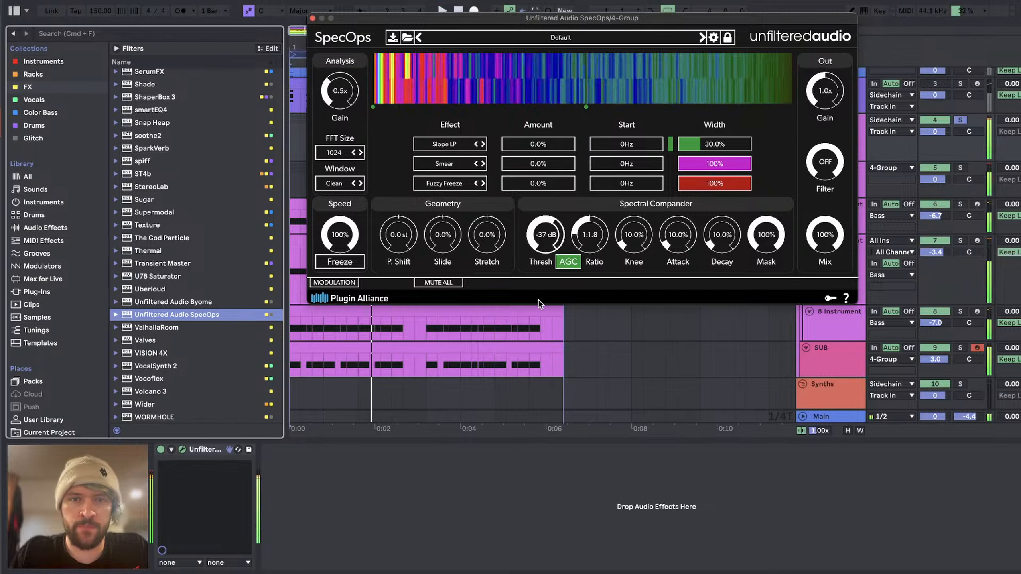
key(space)
Step: Reset the SUB track's volume to its default and stop playback
key(space)
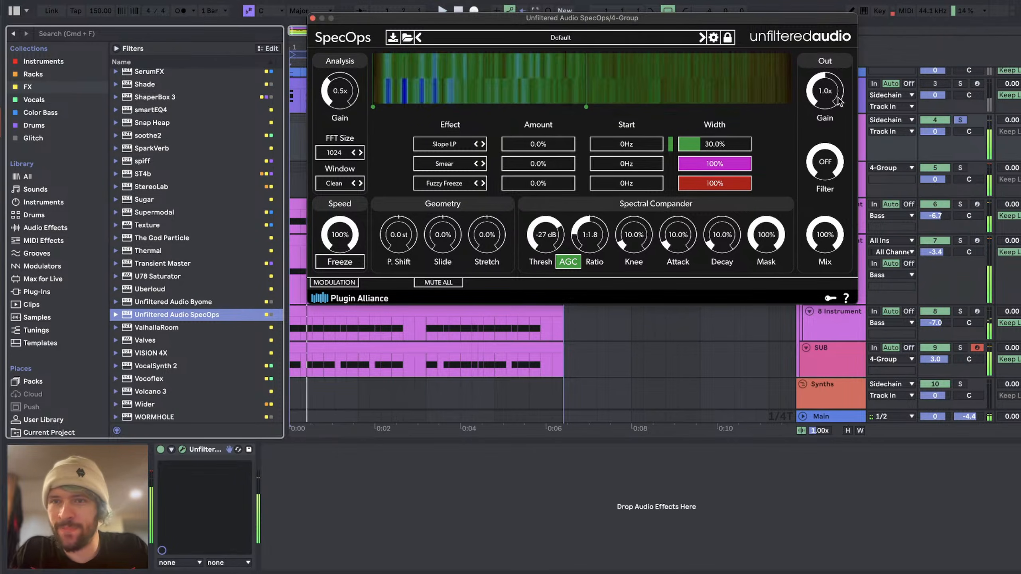
double_click(941, 360)
key(space)
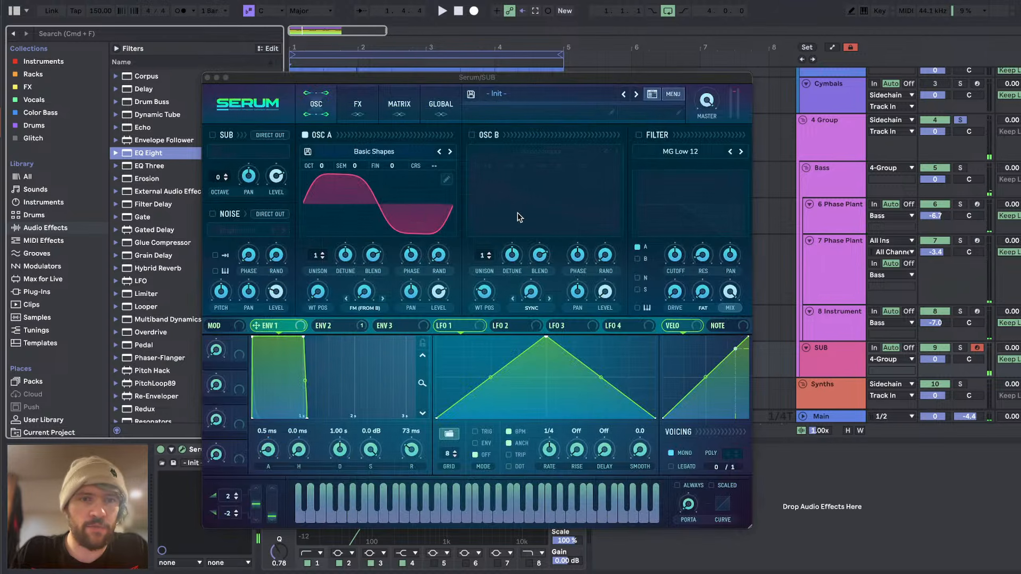
Step: Review the oscillator A wavetable and the Tube distortion in the SUB track's Serum while auditioning, and close its window
click(446, 178)
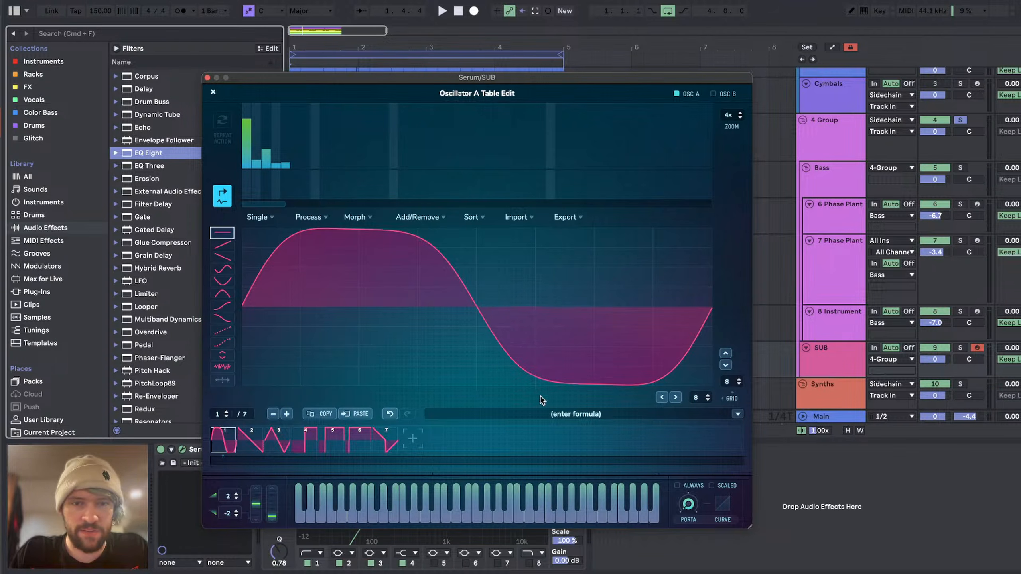
click(214, 93)
click(357, 105)
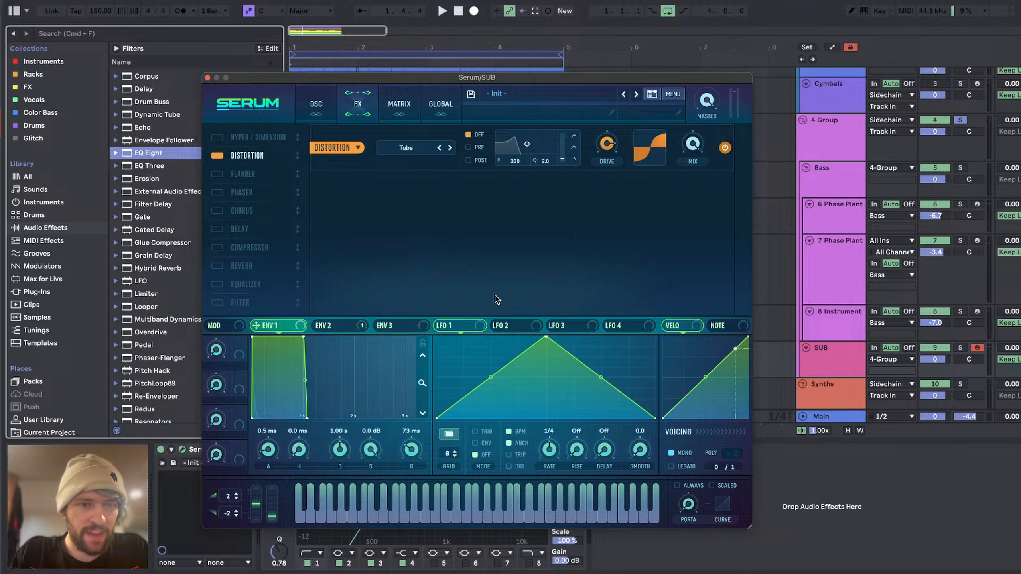
drag(607, 144, 608, 155)
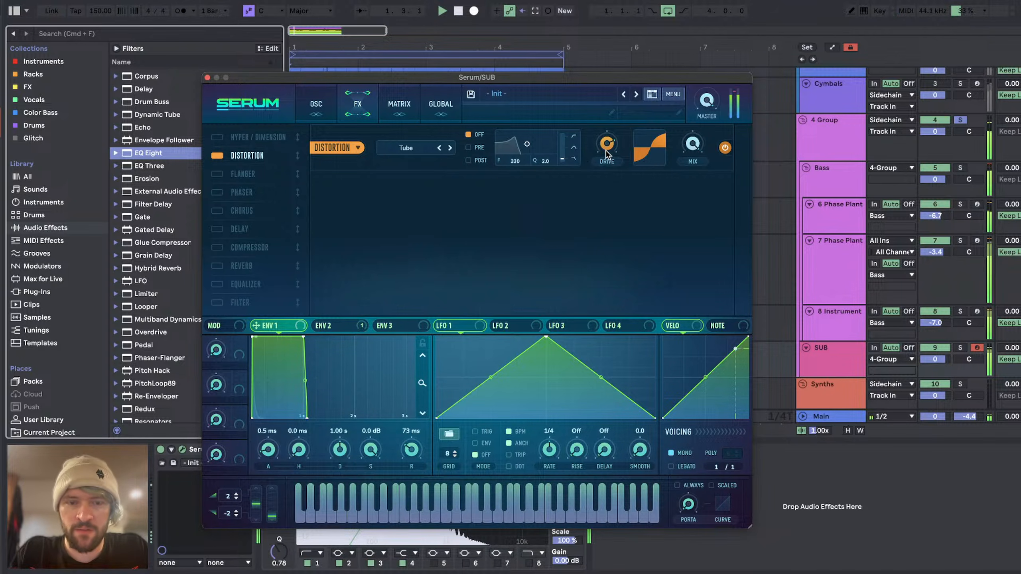
click(207, 78)
Step: Set the high cut of the SUB track's EQ Eight to 102 Hz with a Q of 0.69
click(304, 557)
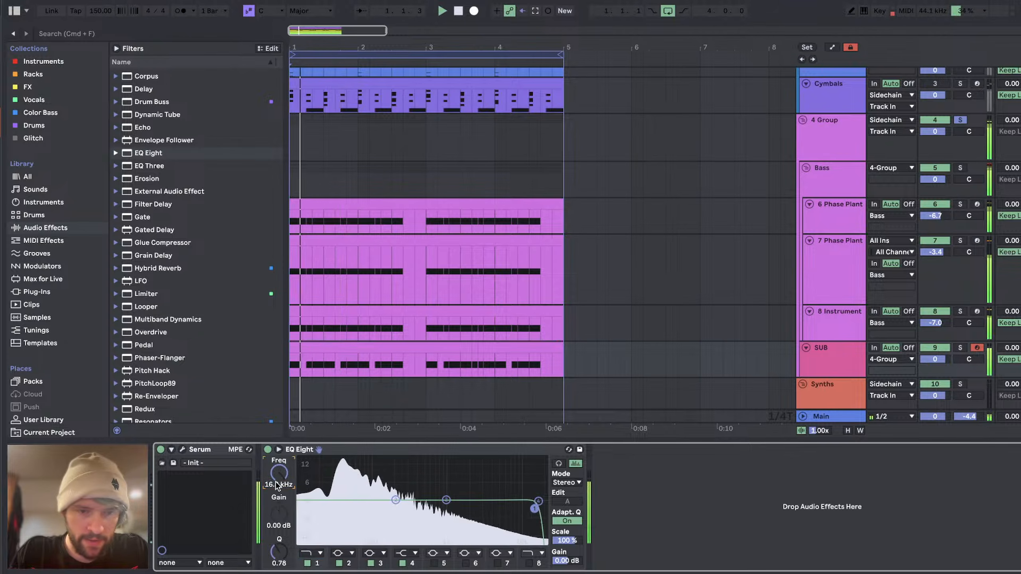
drag(279, 474, 279, 477)
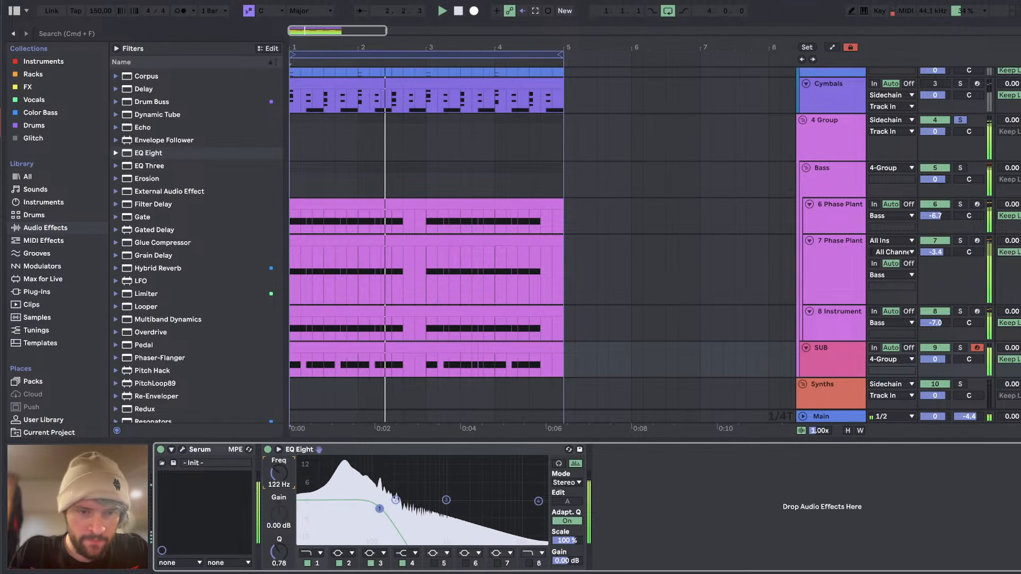
drag(286, 550, 285, 553)
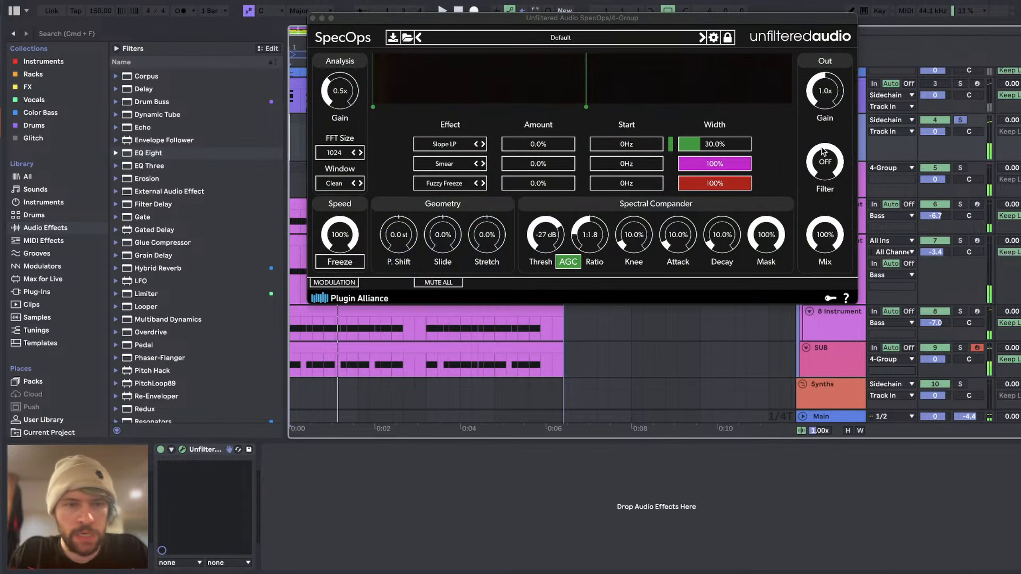
Step: Set 4 Group's SpecOps threshold to -39 dB at a 1:1.8 ratio while auditioning the bass
key(space)
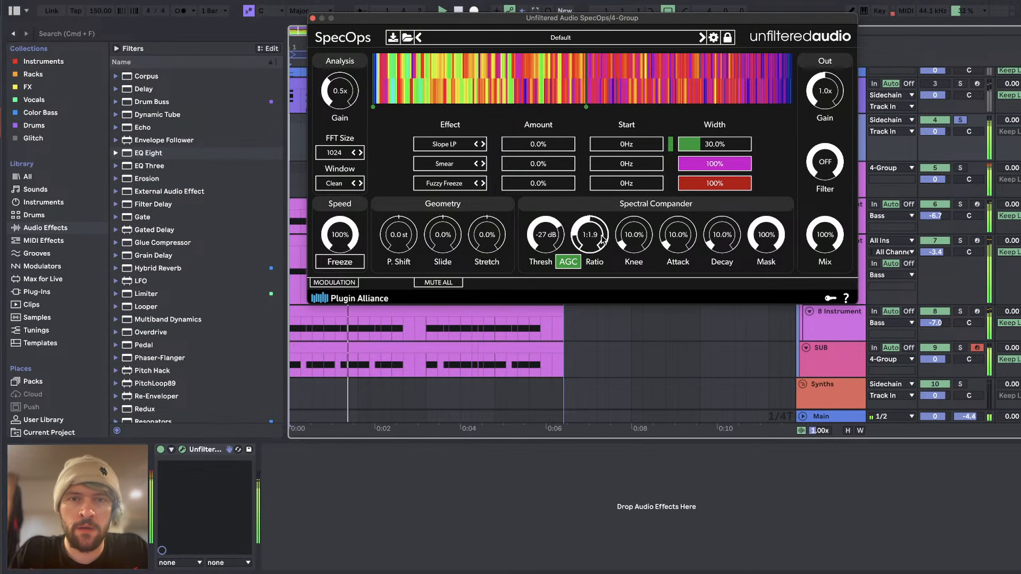
drag(546, 241, 542, 258)
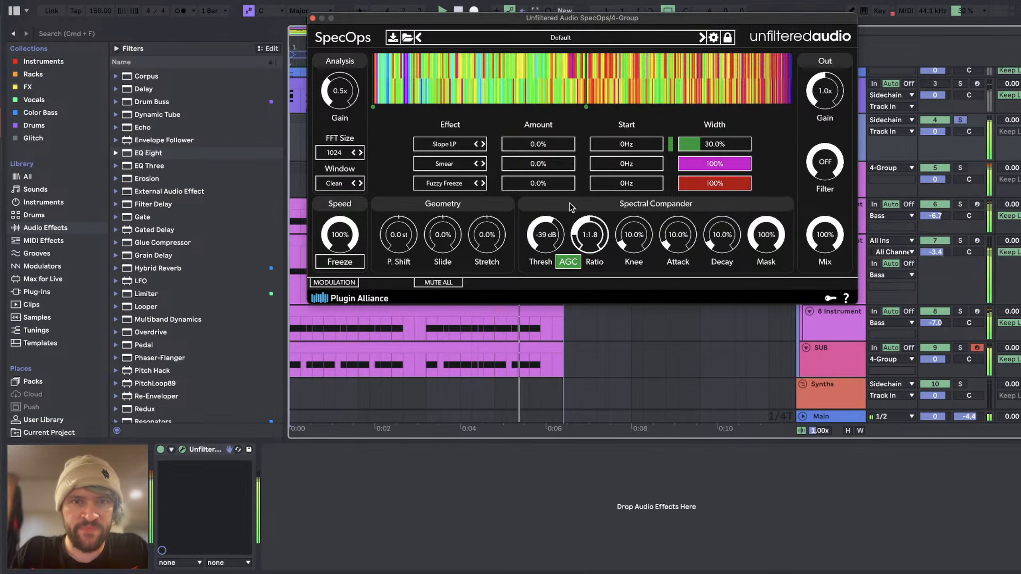
key(space)
Step: Try Topmost Solo as the first SpecOps effect in place of Slope LP
click(601, 165)
drag(602, 169, 596, 169)
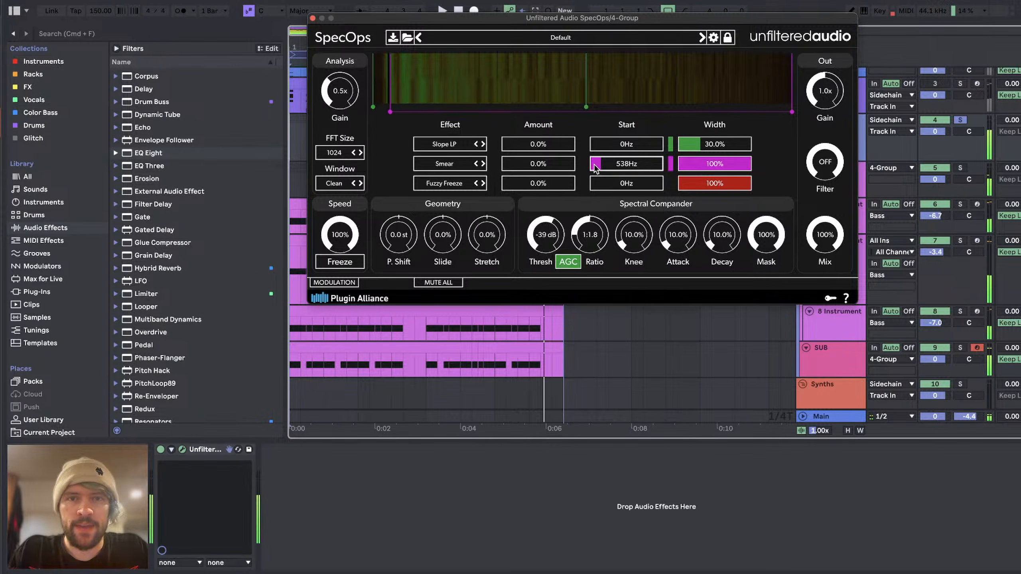
click(444, 163)
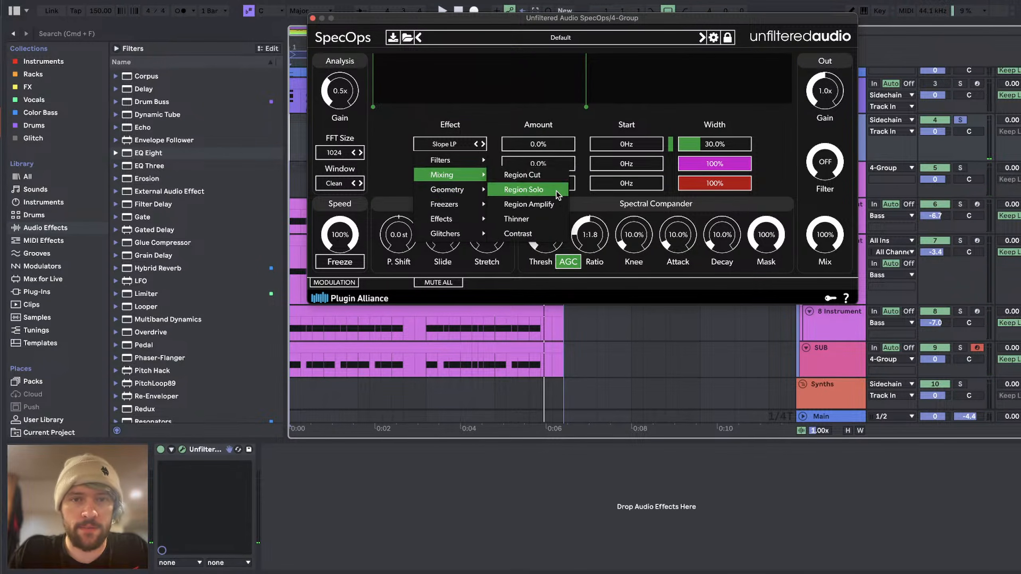
mouse_move(447, 234)
click(511, 222)
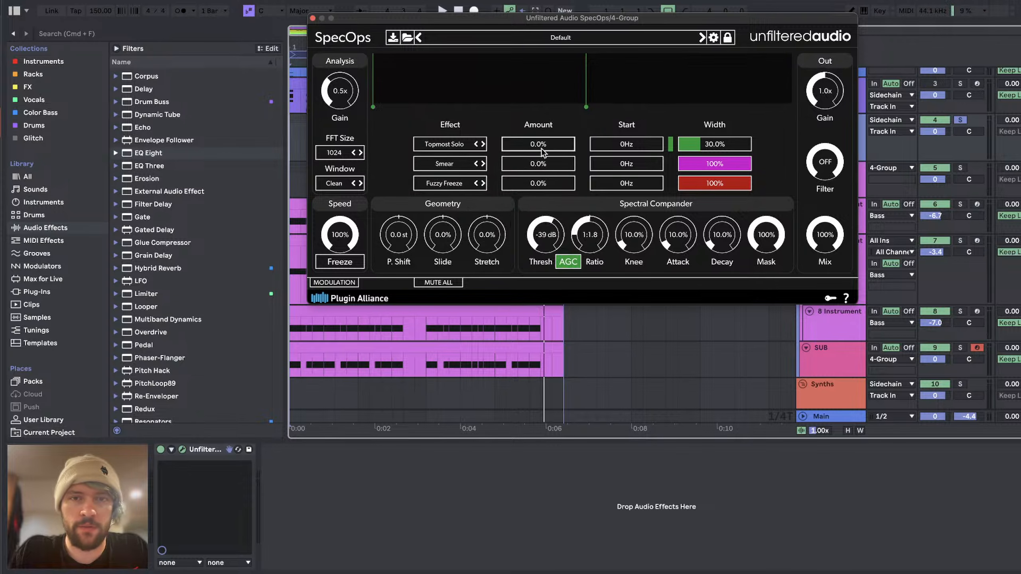
Step: Audition Topmost Solo at 98.1% amount, starting at 2.91 kHz with a 40.2% width
key(space)
drag(555, 146, 562, 144)
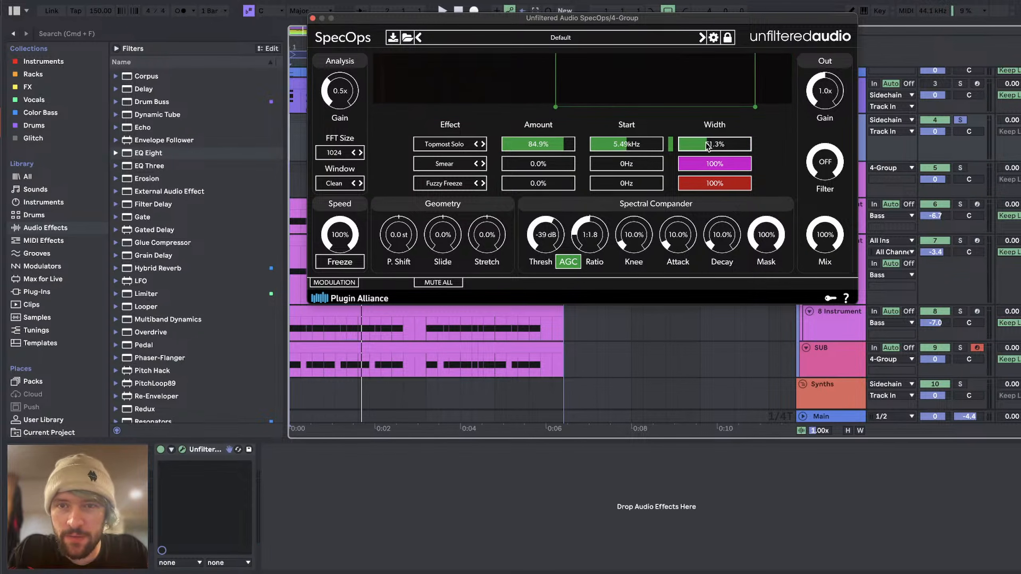
key(space)
drag(707, 144, 709, 145)
drag(572, 145, 617, 144)
click(573, 146)
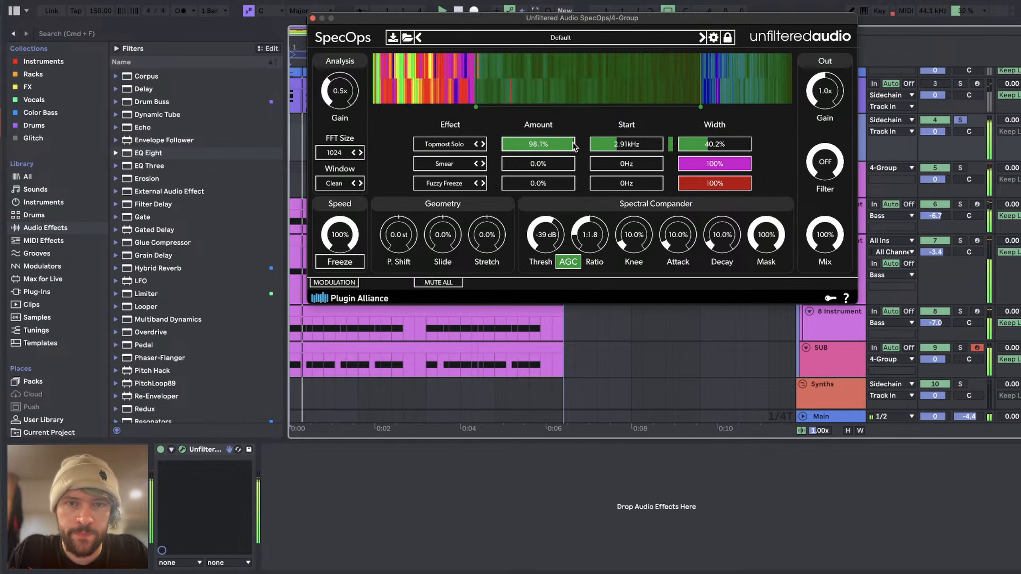
key(space)
Step: Try MP3ify as the first SpecOps effect at 75.9% amount across the full width
click(447, 183)
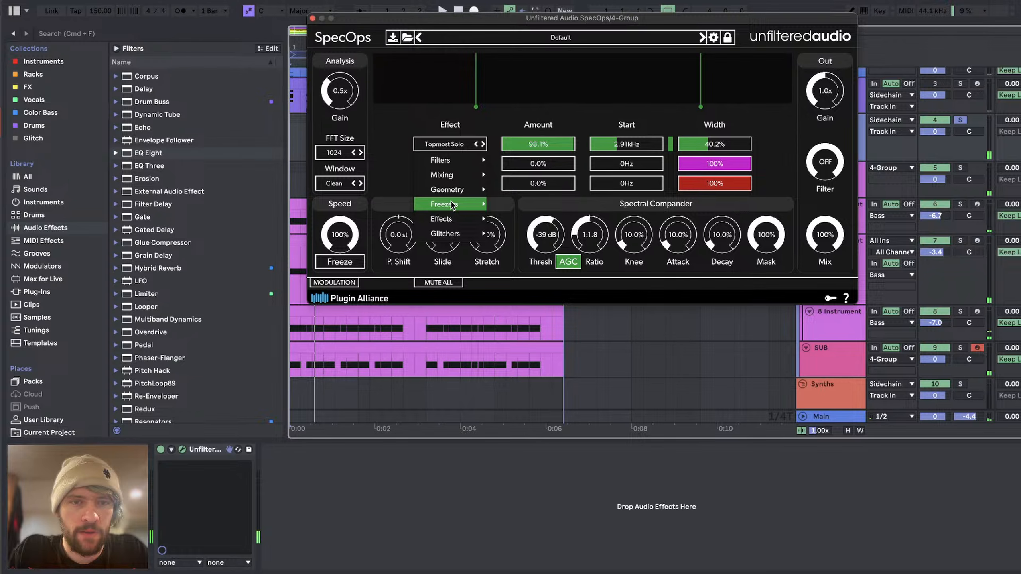
drag(597, 146, 559, 144)
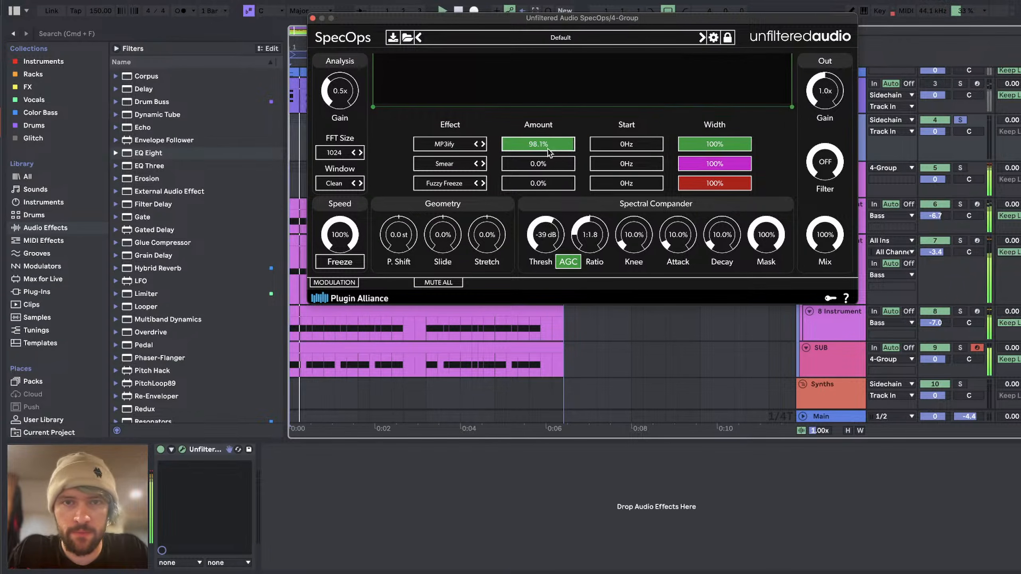
key(space)
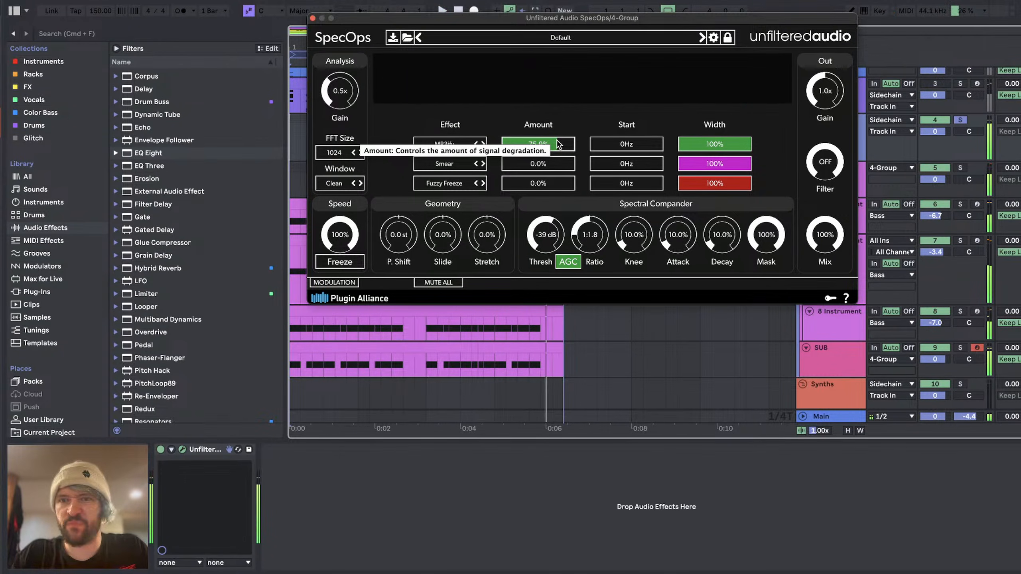
Step: Audition SpecOps at 18.1% mix, set the threshold to -41 dB and return the mix to 100%
drag(824, 235, 816, 371)
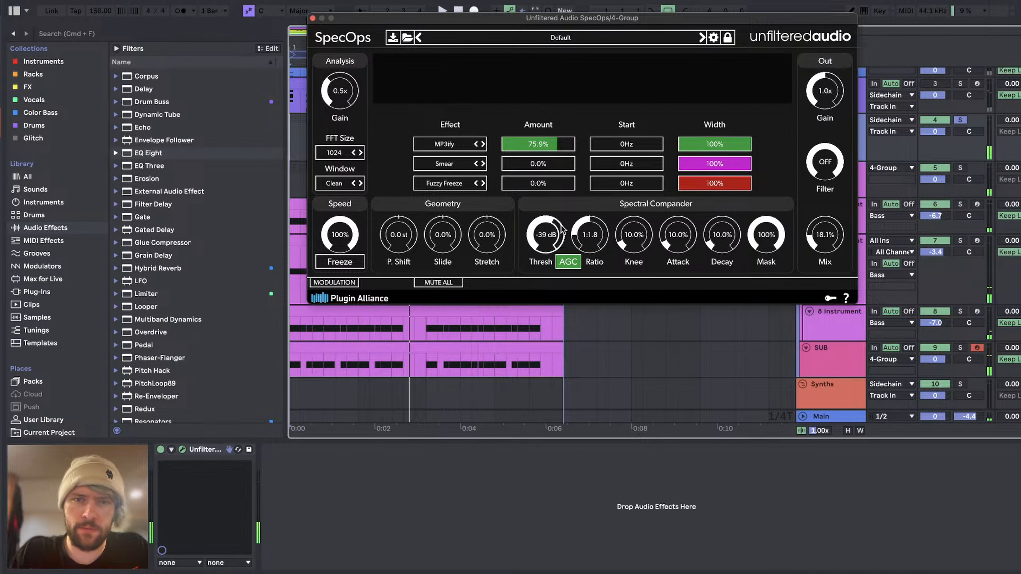
key(space)
Step: Reset the MP3ify amount to 0% and audition SpecOps with the second slot's Smear amount also at 0%
key(space)
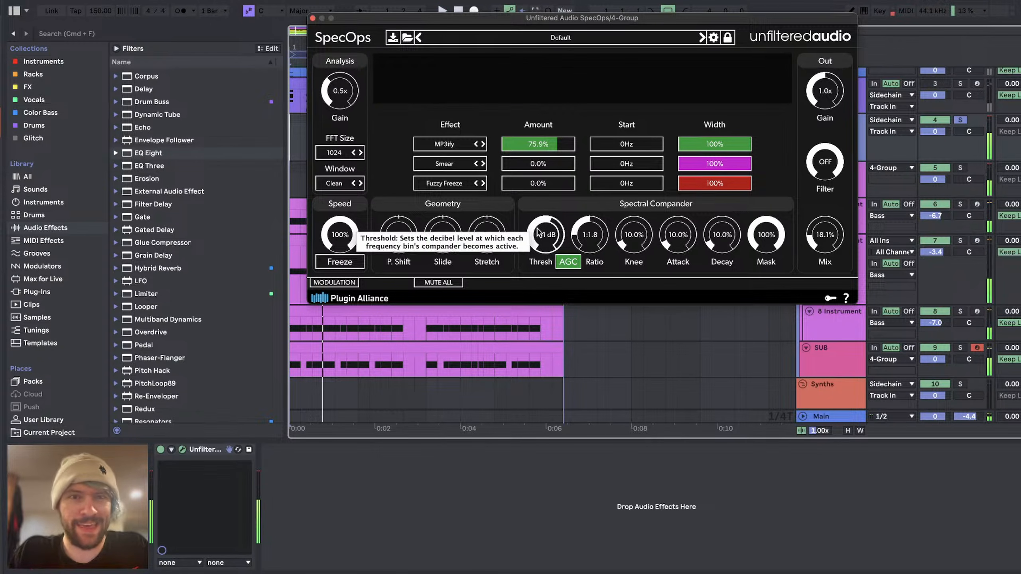
drag(823, 229, 824, 135)
key(space)
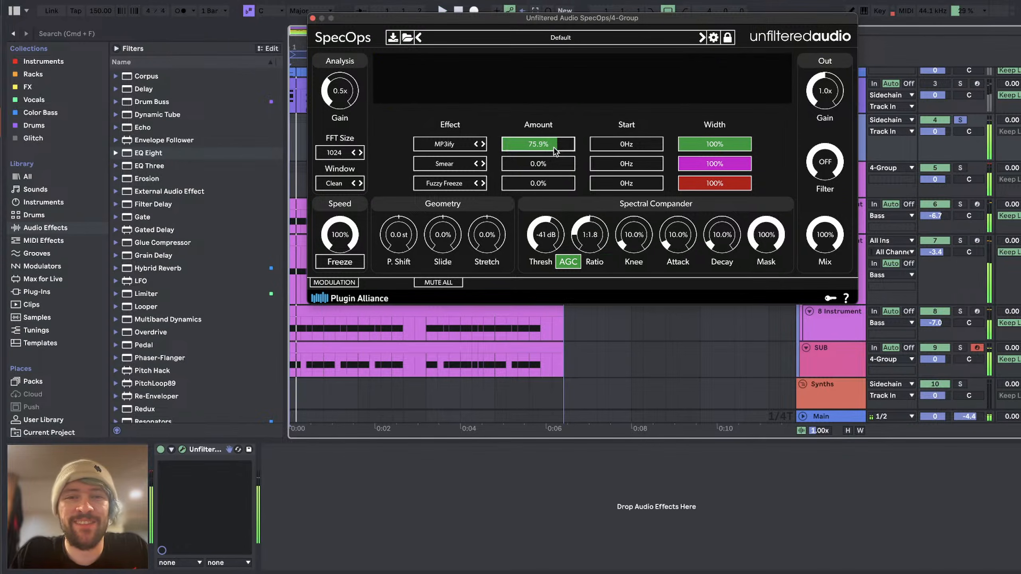
drag(552, 145, 399, 146)
key(space)
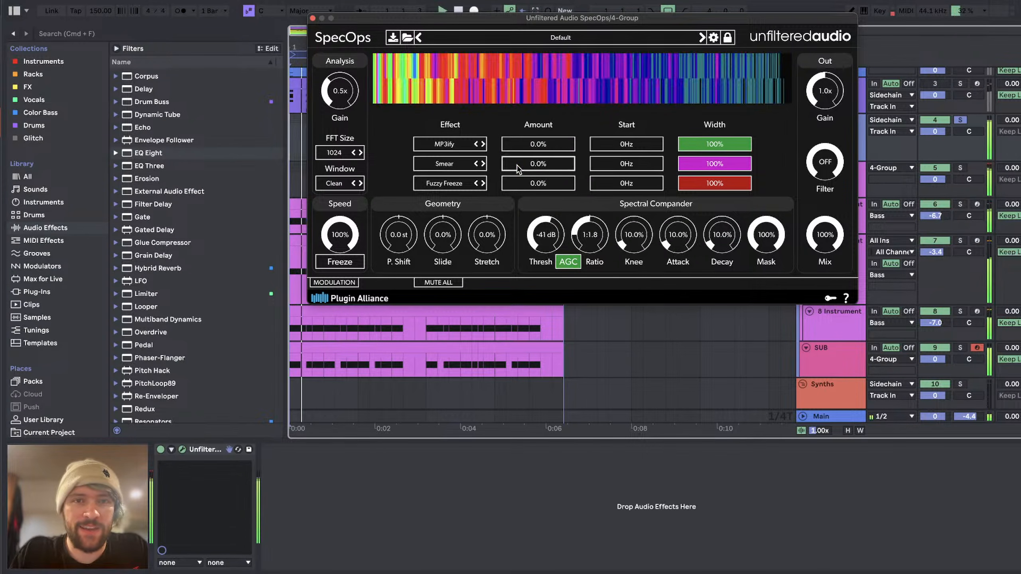
mouse_move(516, 165)
mouse_down()
mouse_move(537, 163)
mouse_move(478, 164)
mouse_up()
key(space)
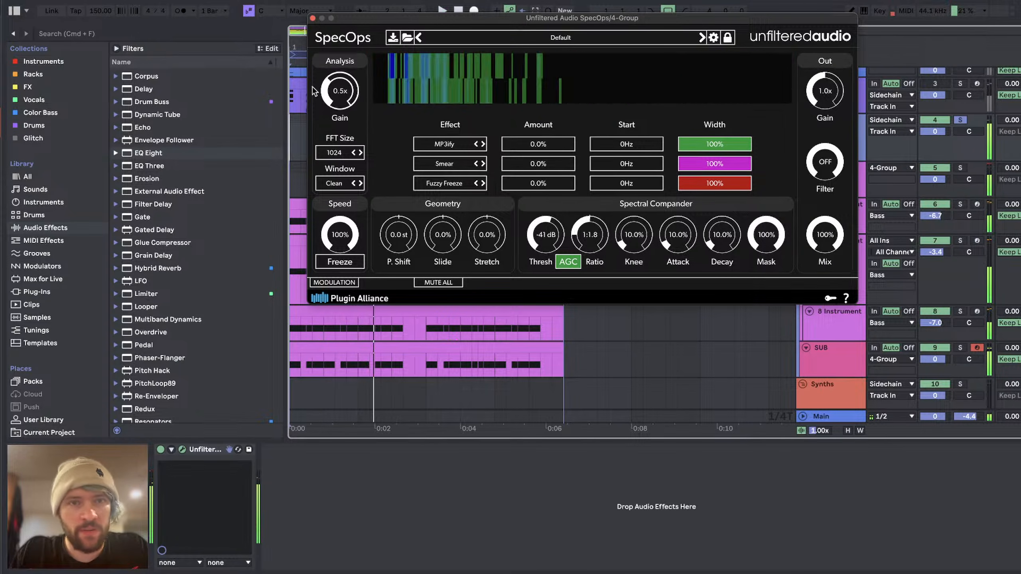
Step: Change the first SpecOps effect to Smear with a 710 Hz start, 56.3% width and 49.3% amount
click(446, 145)
click(454, 125)
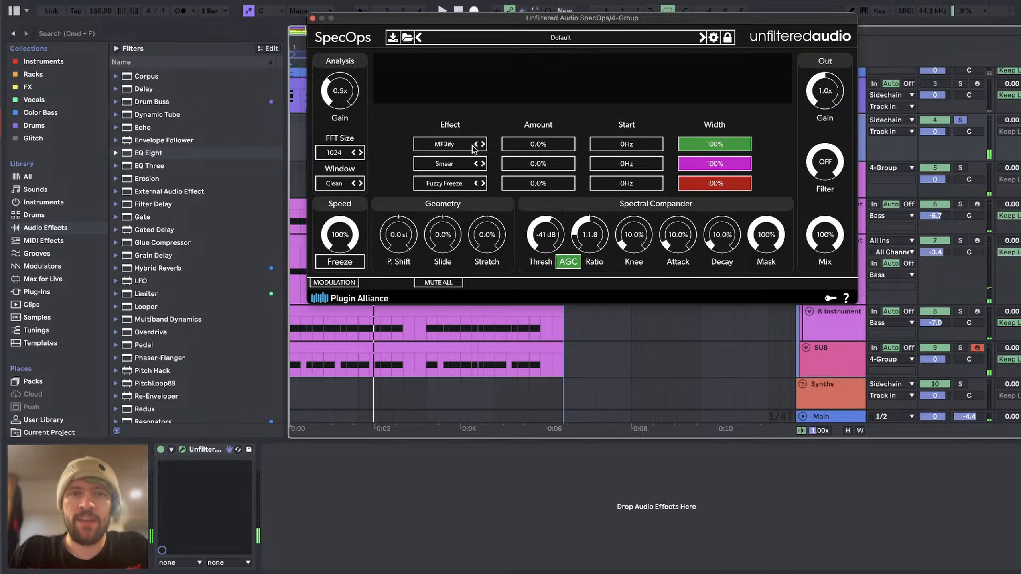
key(space)
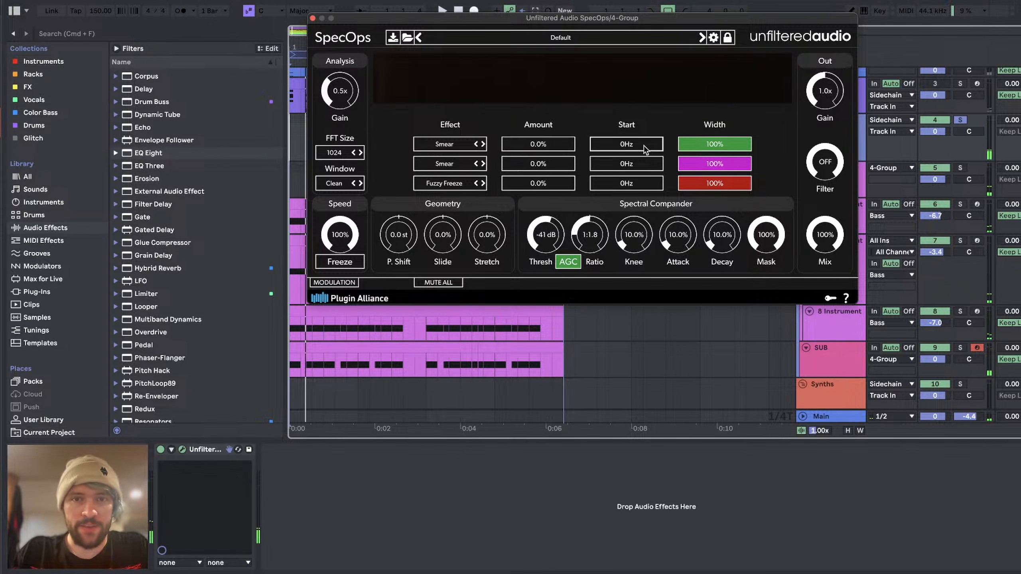
click(610, 150)
click(708, 148)
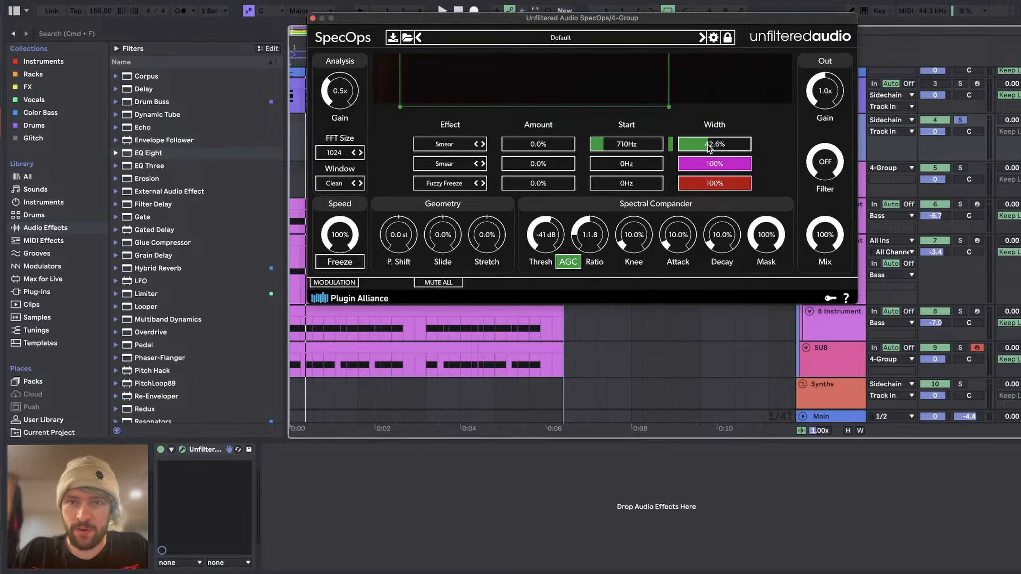
key(space)
click(549, 144)
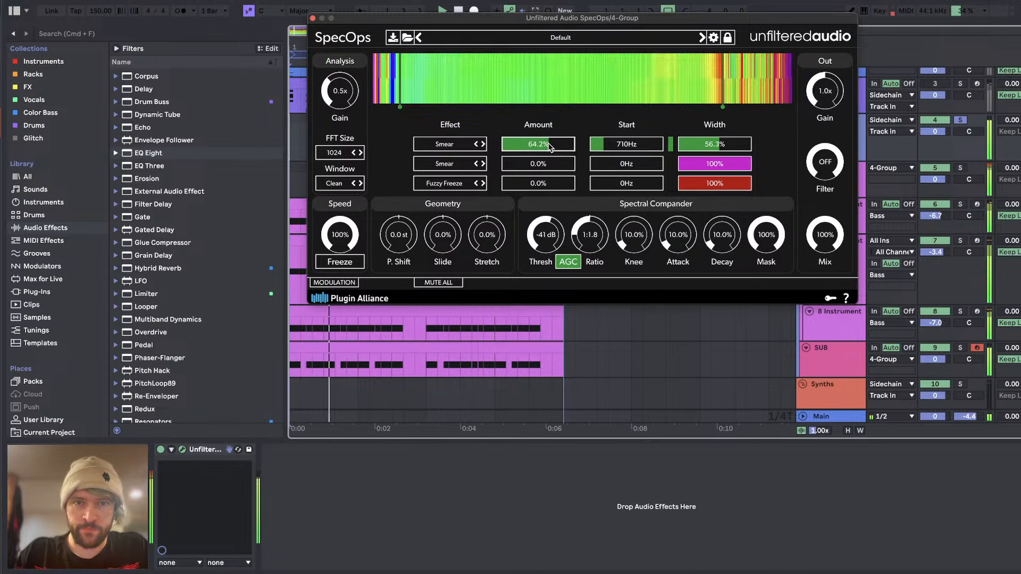
click(538, 145)
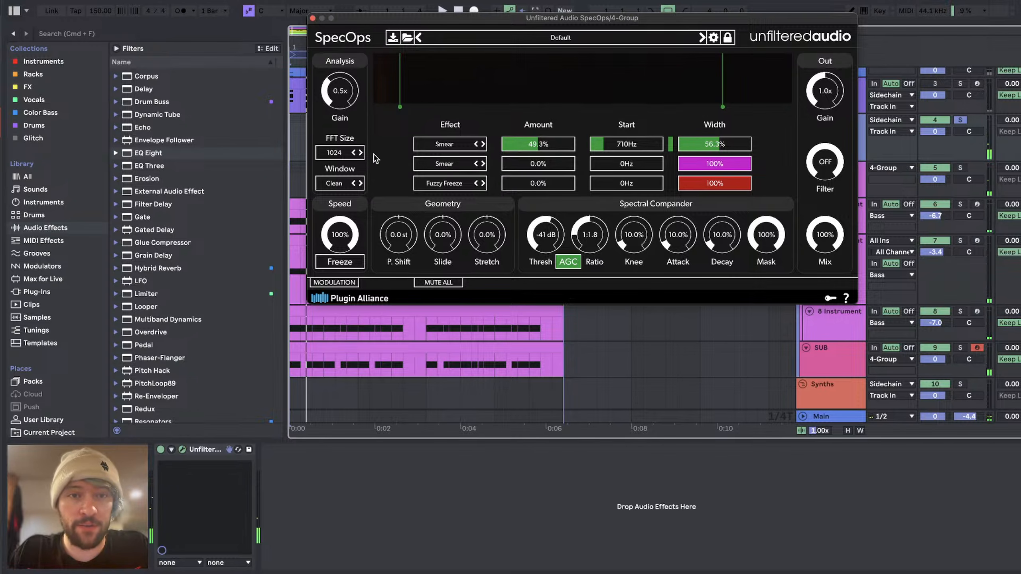
Step: Try an FFT size of 128 with the first slot's Smear at 98.2% width and 44.4% amount
click(340, 152)
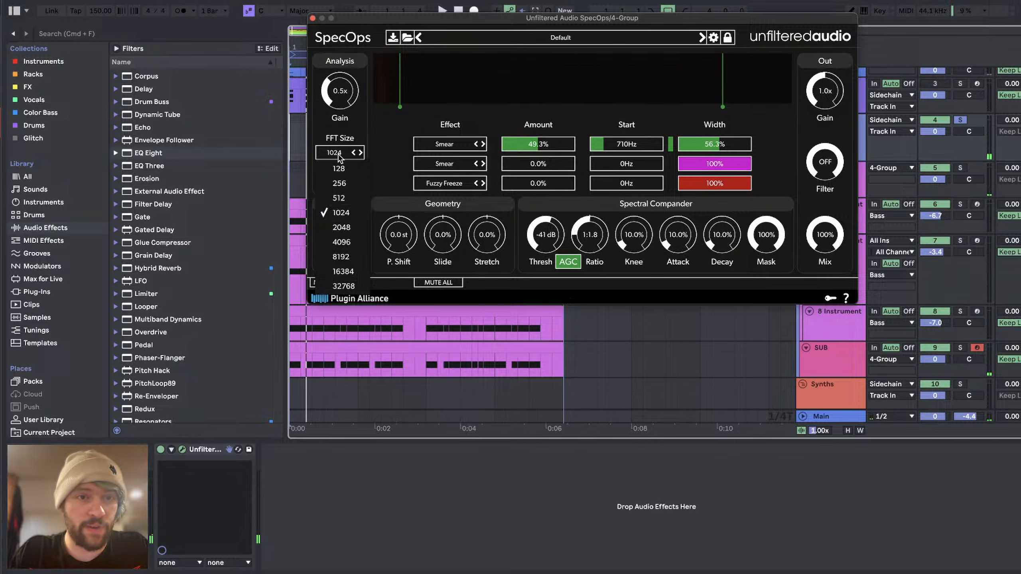
click(340, 169)
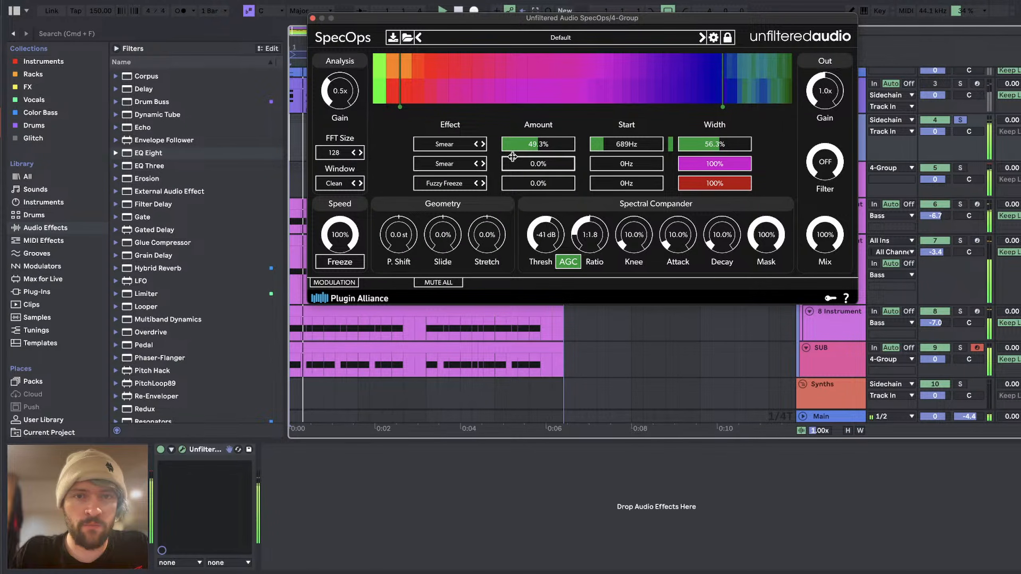
key(space)
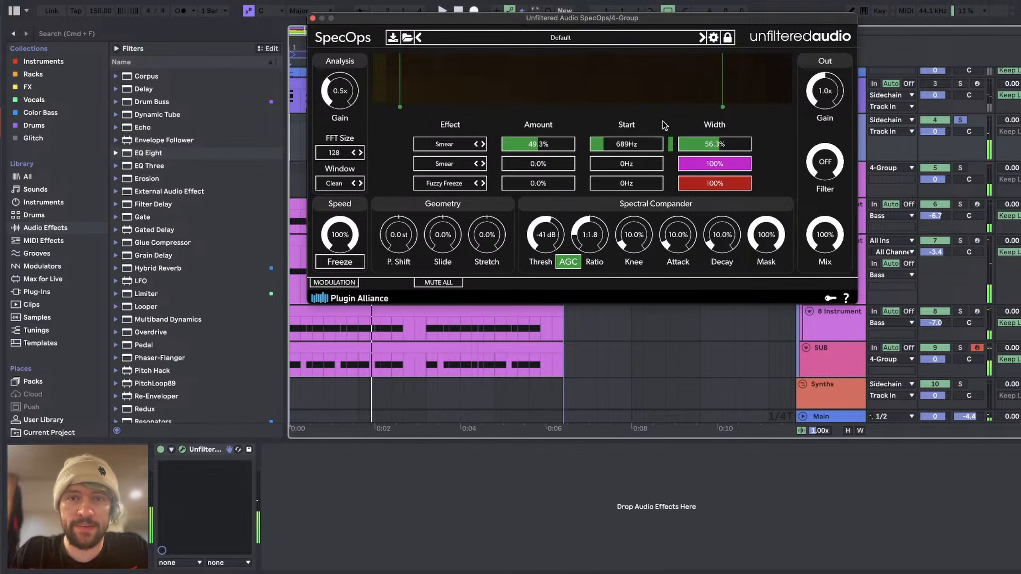
key(space)
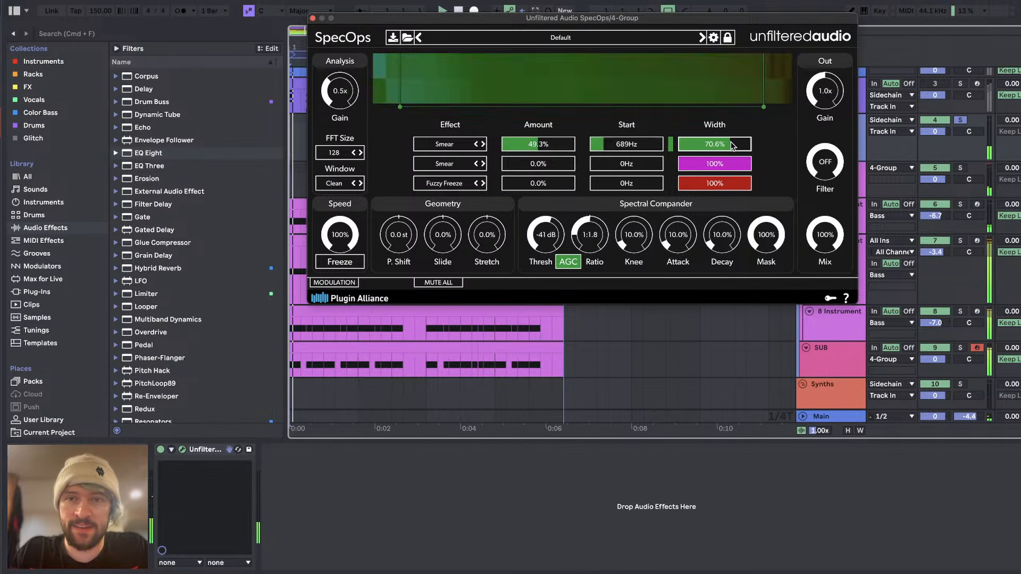
drag(714, 144, 750, 145)
drag(522, 144, 569, 144)
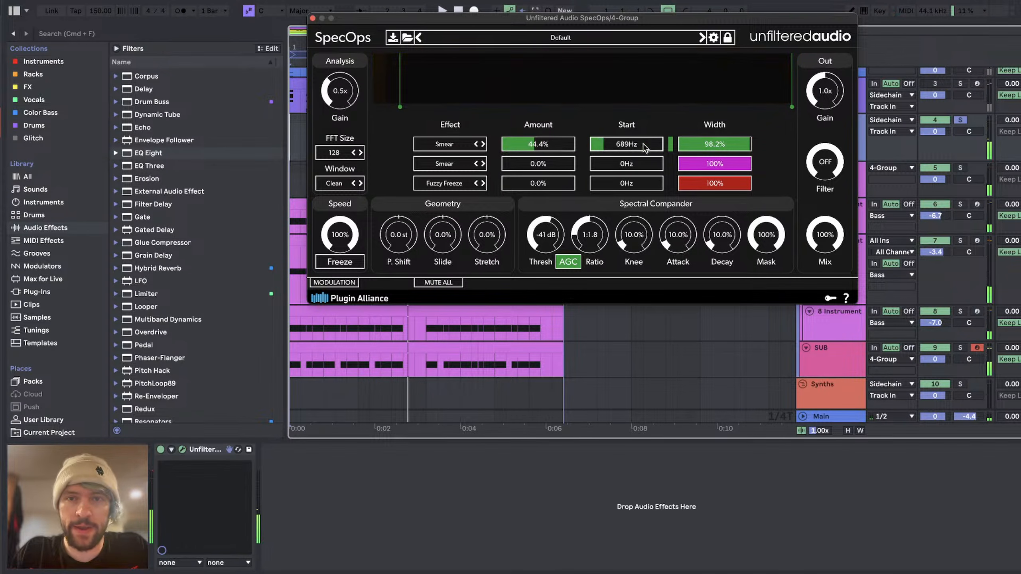
key(space)
Step: Set the FFT size to 2048 and the first slot's Smear to 76.9% amount starting at 1.04 kHz
drag(645, 147, 612, 145)
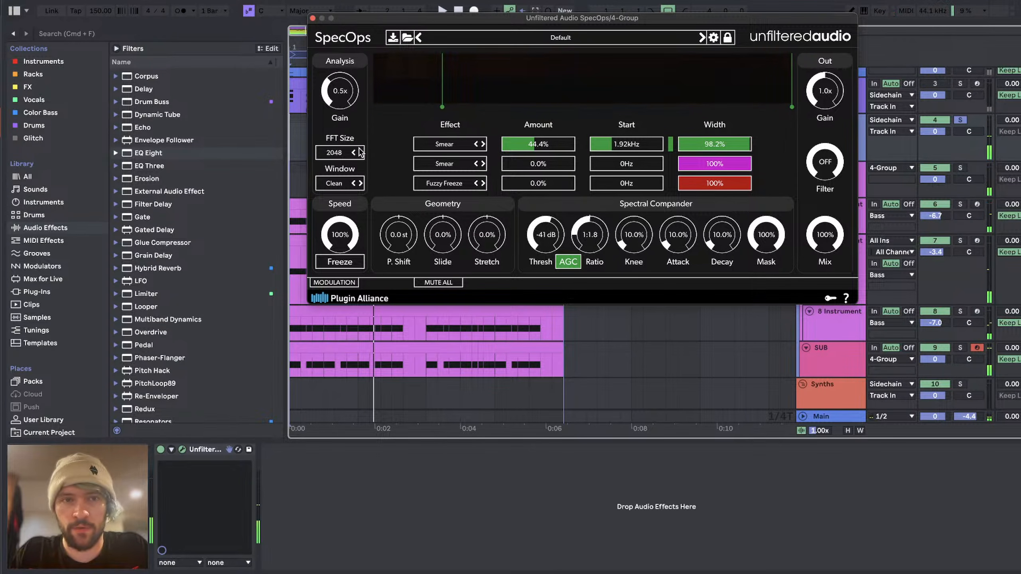
key(space)
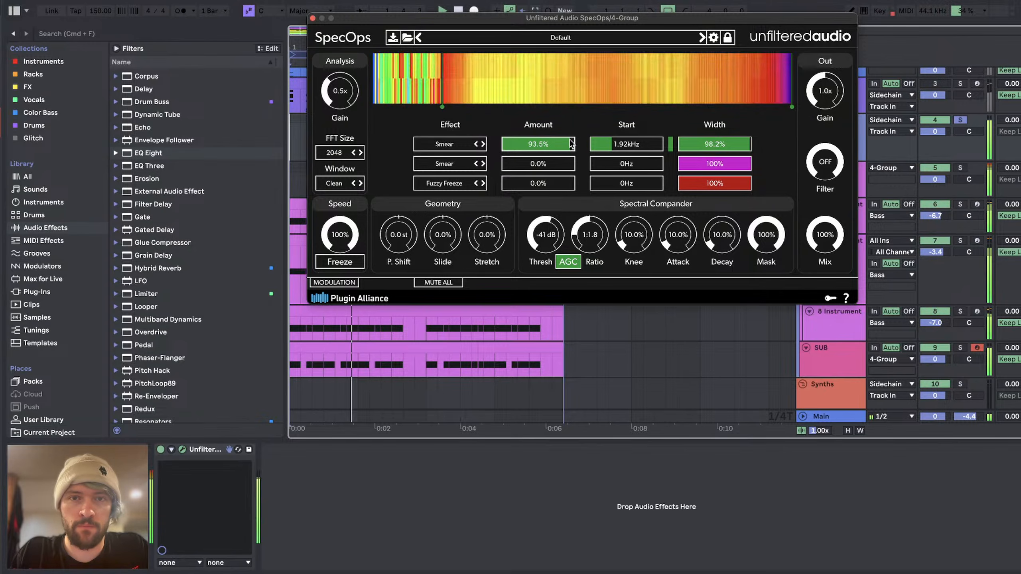
drag(605, 144, 607, 145)
key(space)
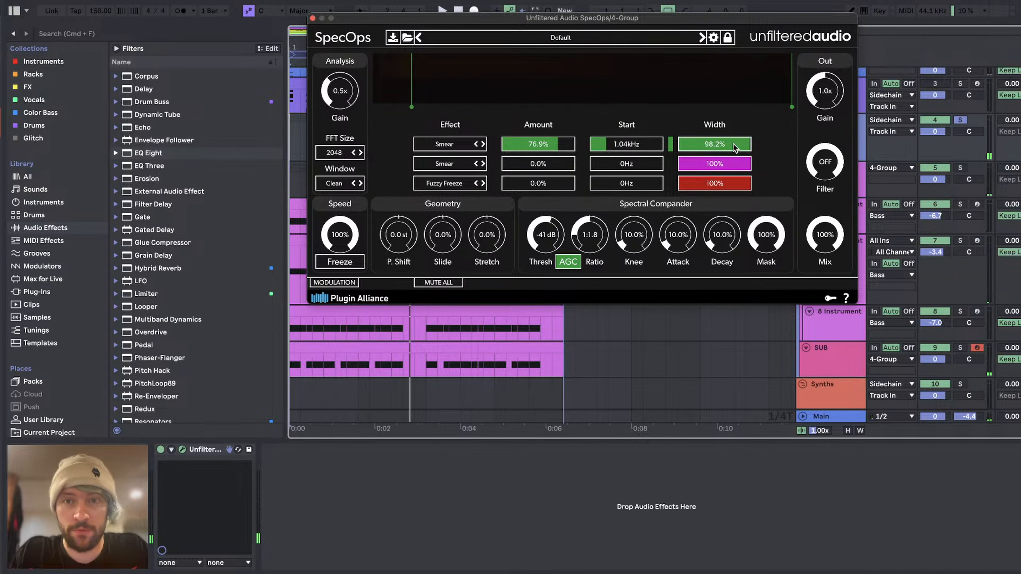
Step: Refine the first slot's Smear to 93.1% width, 35.7% amount and a 1.14 kHz start while auditioning
key(space)
drag(734, 146, 706, 147)
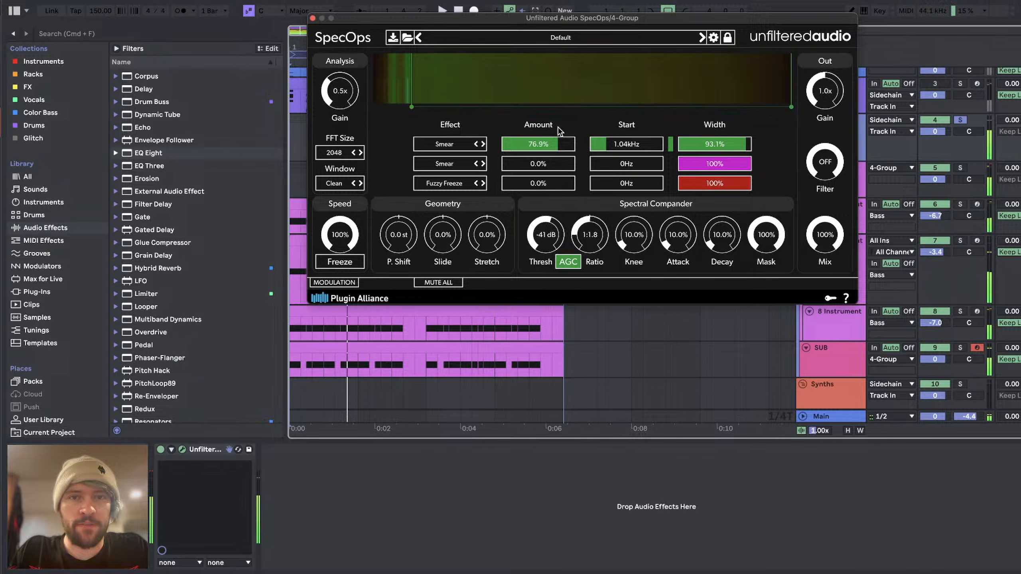
key(space)
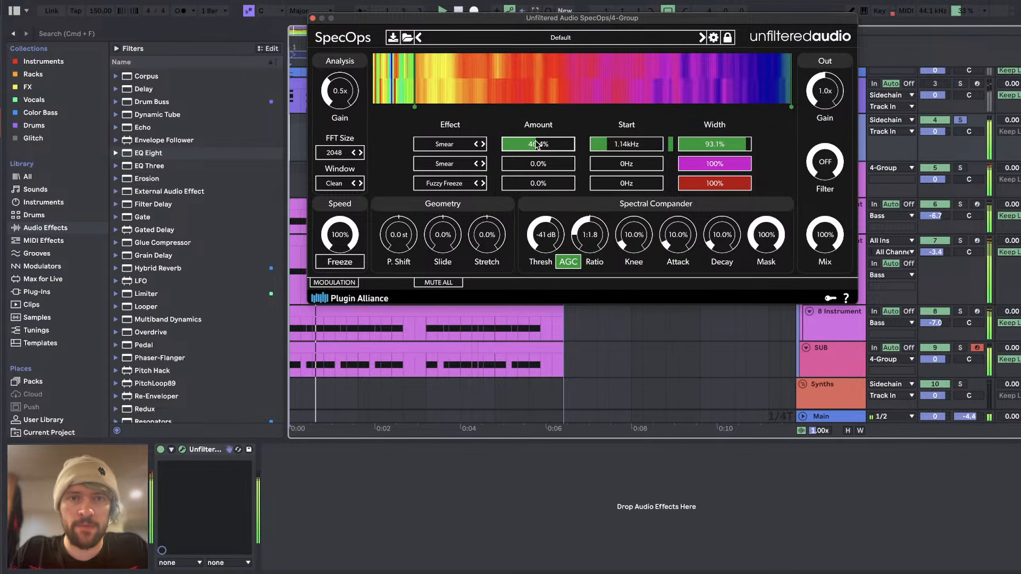
drag(537, 141, 529, 140)
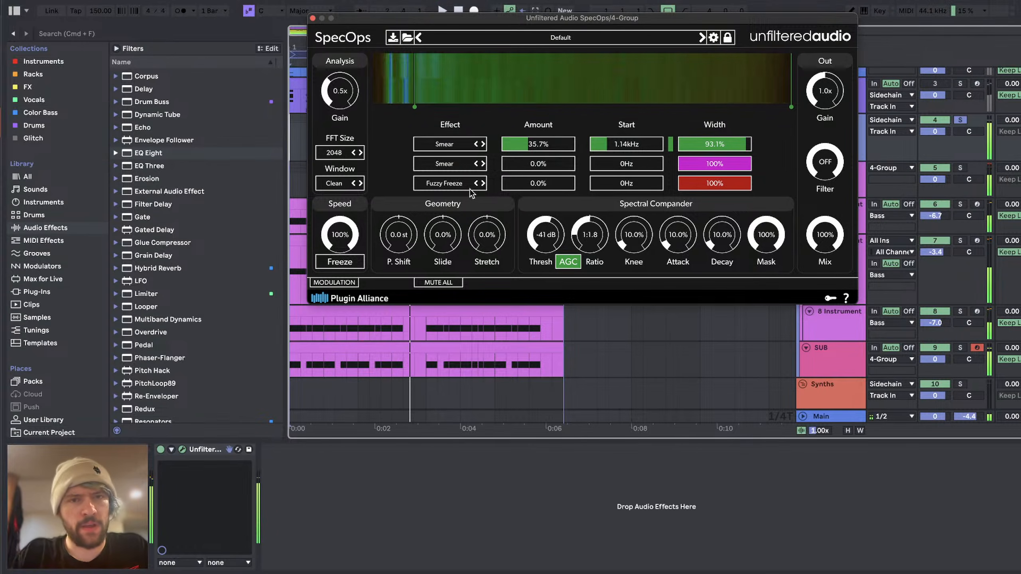
Step: Change the first SpecOps effect to Compress with 0% amount, a 549 Hz start and 14.4% width
click(459, 151)
mouse_move(468, 190)
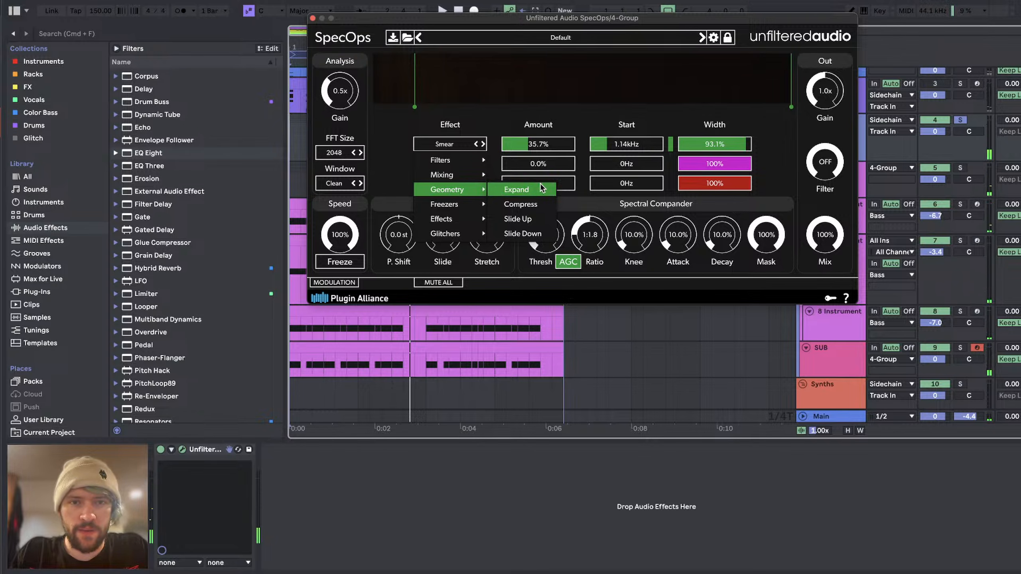
click(524, 205)
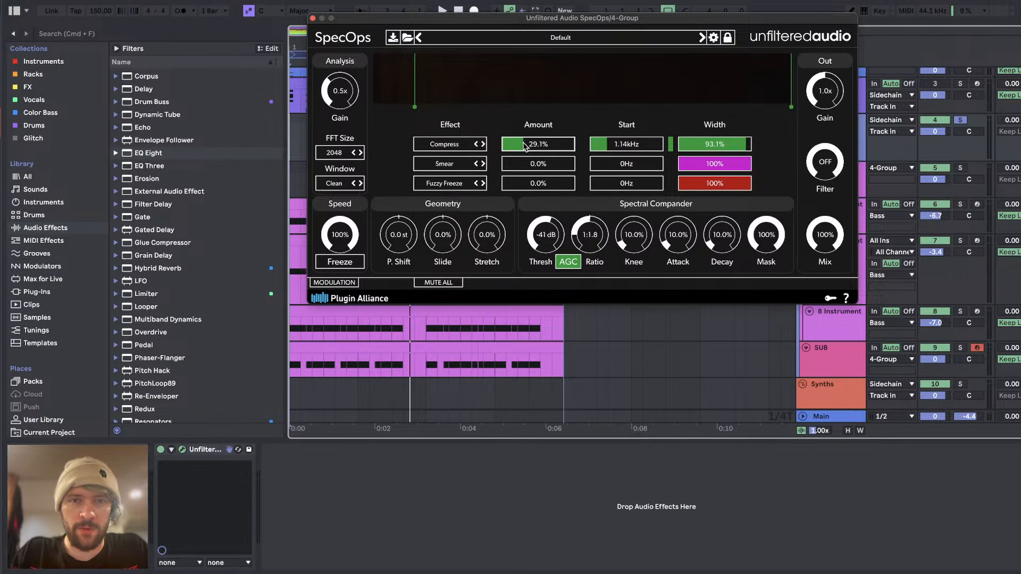
mouse_move(599, 146)
mouse_down()
mouse_move(574, 146)
mouse_move(602, 149)
mouse_up()
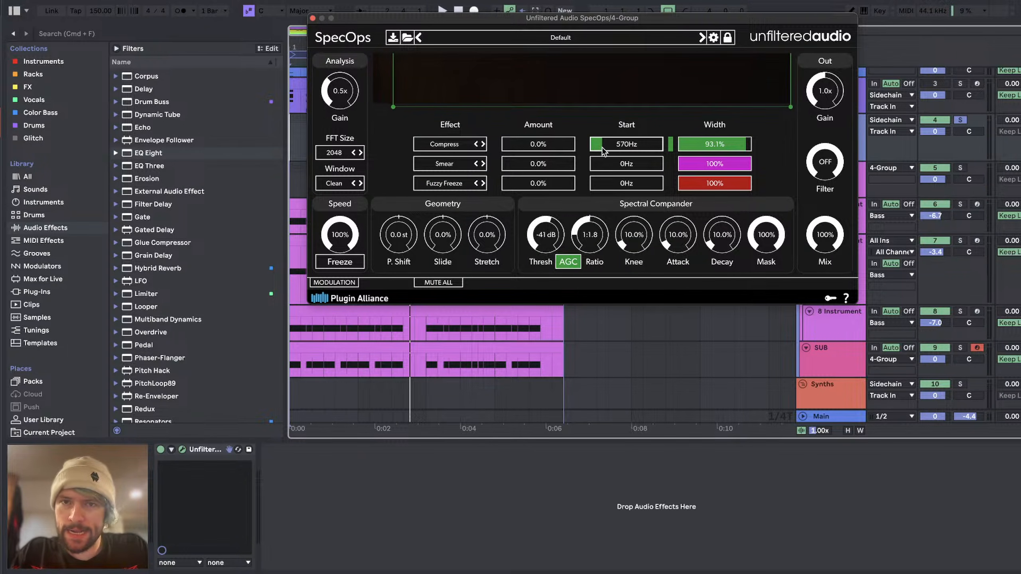
click(695, 145)
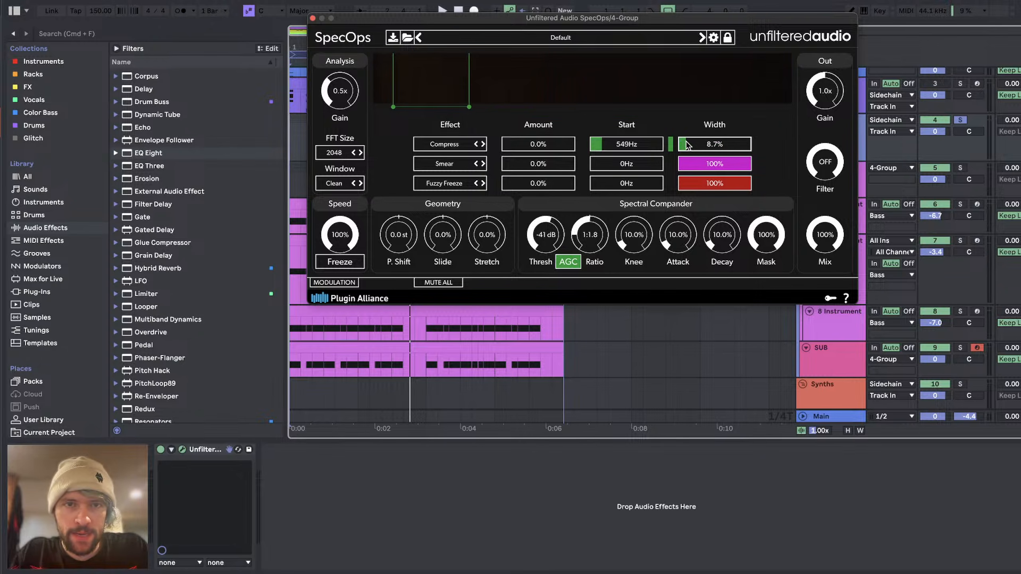
click(691, 145)
key(space)
click(515, 146)
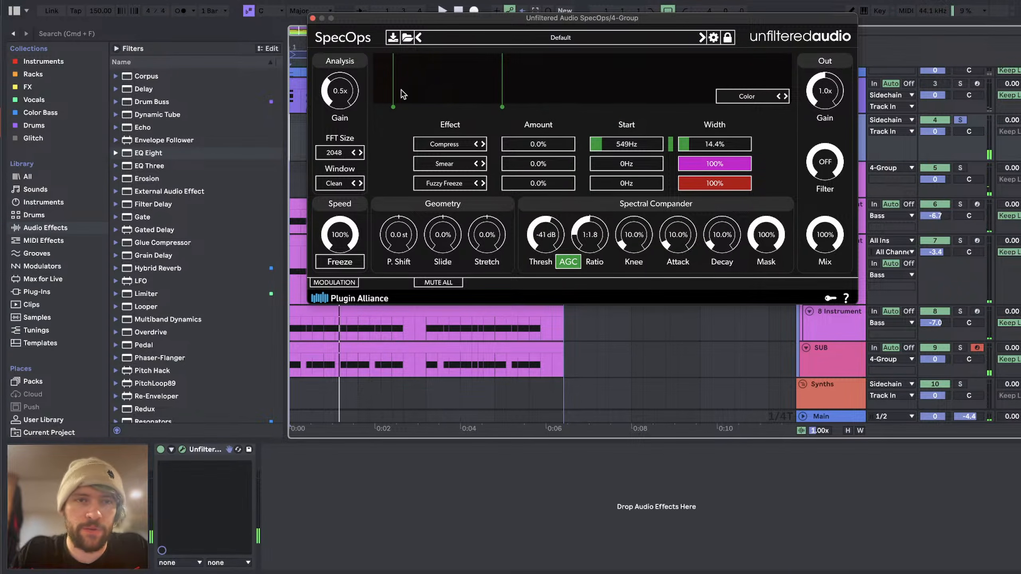
Step: Audition the first slot's Compress at 100% and 49.0% amount
key(space)
drag(509, 147, 585, 145)
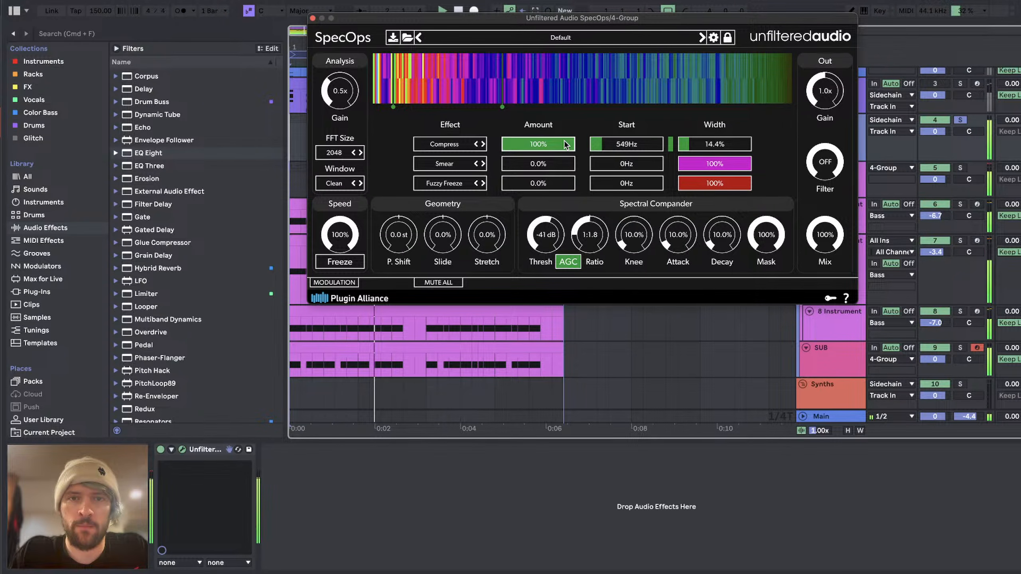
click(538, 145)
key(space)
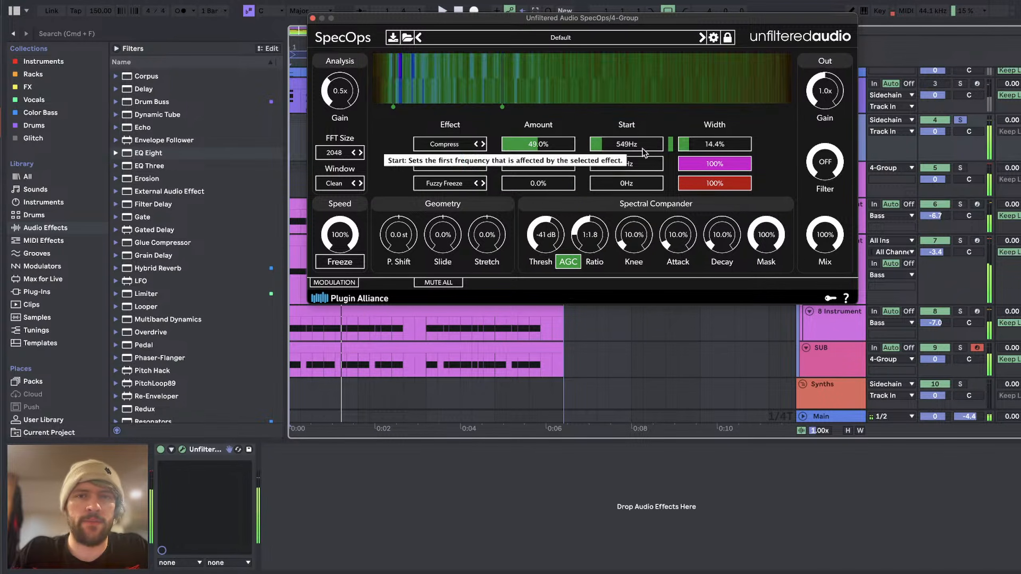
Step: Set the first slot's Compress to a 236 Hz start and 10.5% width, auditioning it at 67.5% amount before resetting the amount to 0%
click(686, 149)
key(space)
mouse_move(532, 148)
mouse_down()
mouse_move(492, 147)
mouse_move(538, 147)
mouse_move(529, 149)
mouse_up()
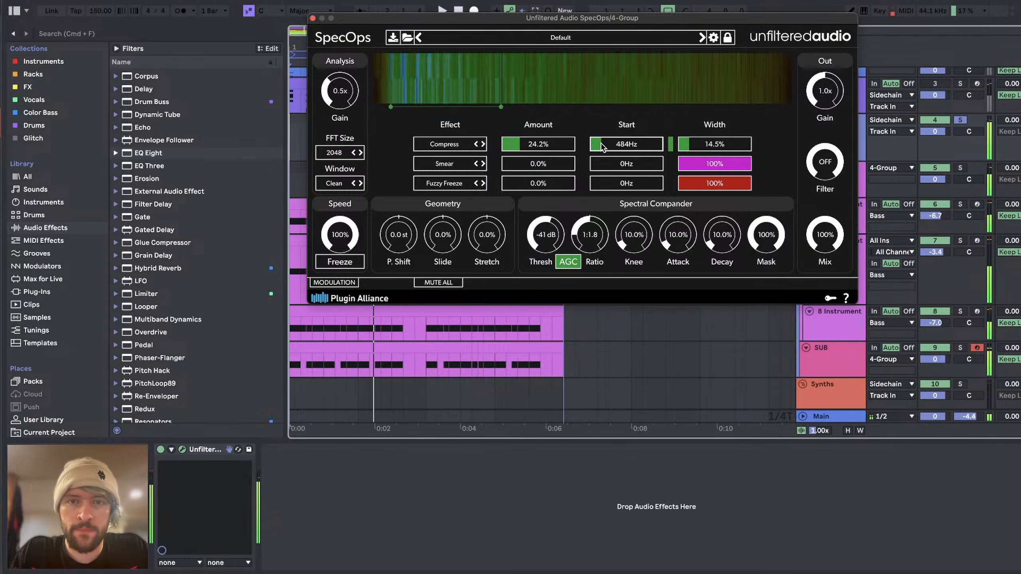
drag(603, 148, 600, 147)
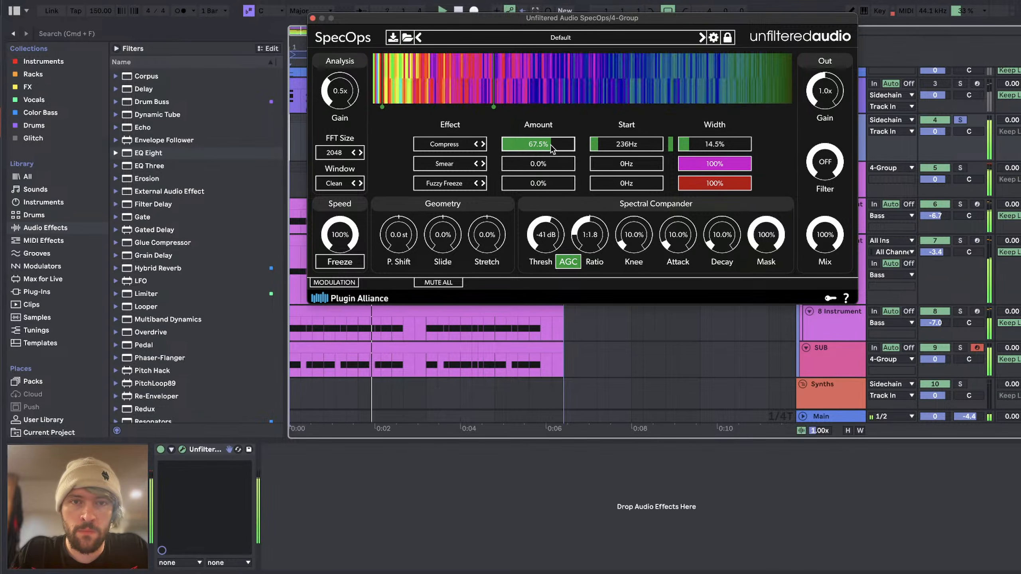
mouse_move(690, 147)
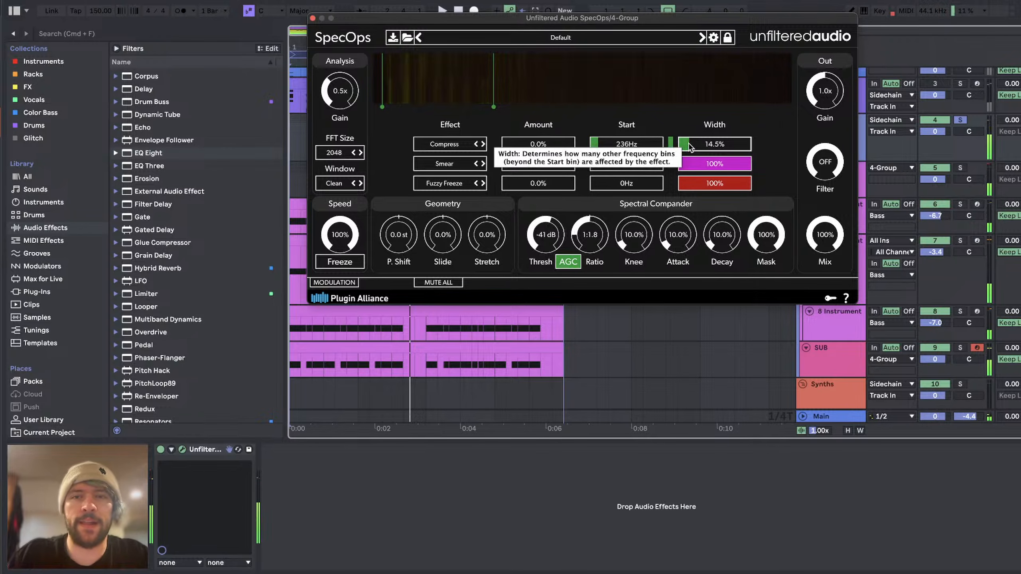
drag(690, 147, 687, 149)
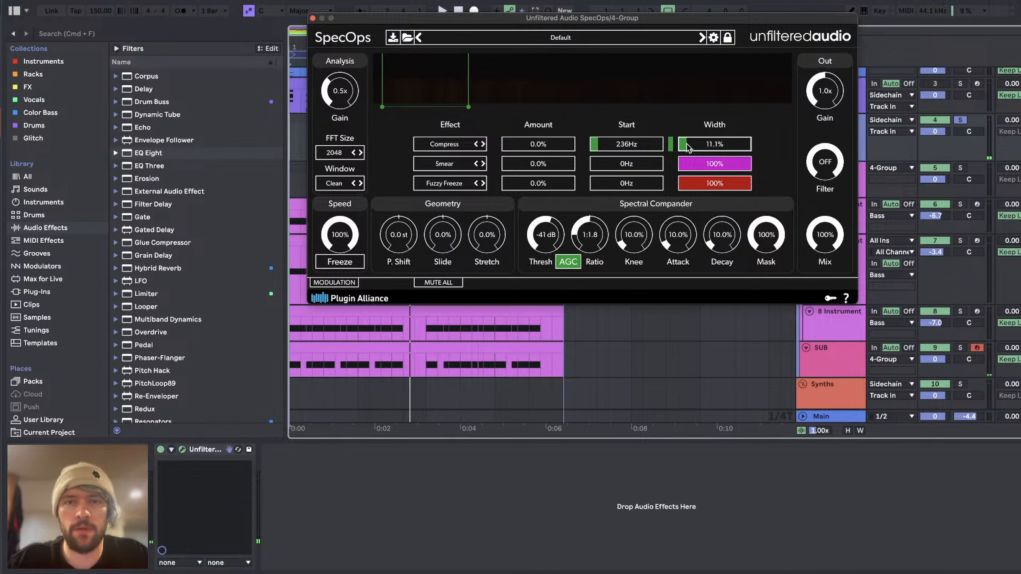
Step: Set the spectral compander ratio to 1:1.3 and SpecOps' output gain to 1.6x during playback
key(space)
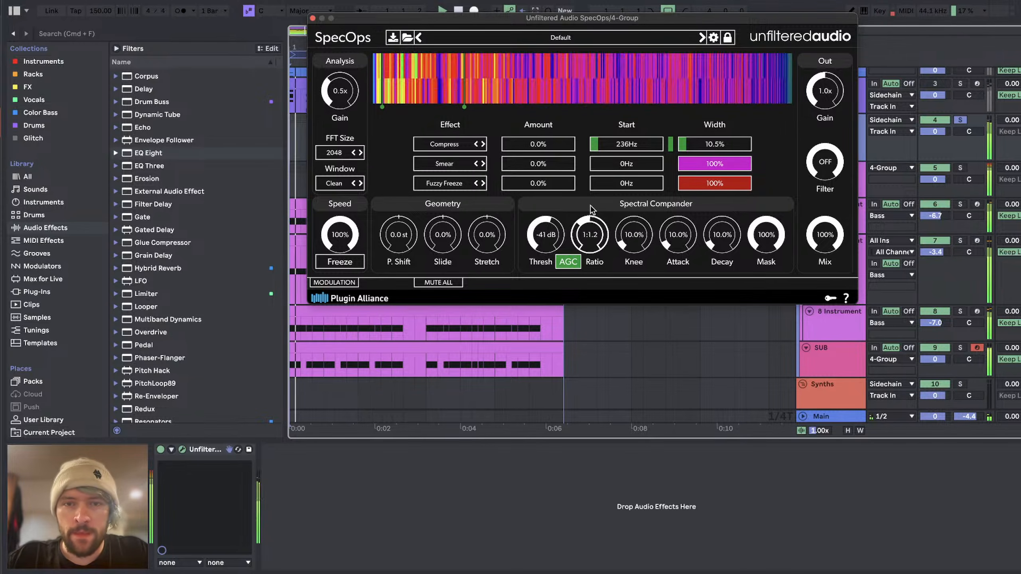
drag(590, 225, 589, 213)
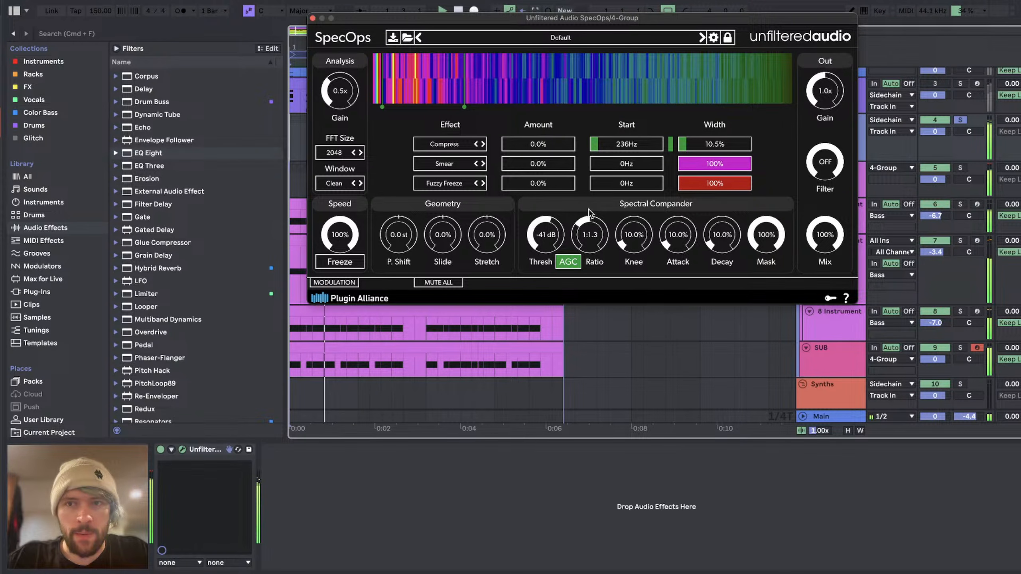
drag(829, 94, 832, 82)
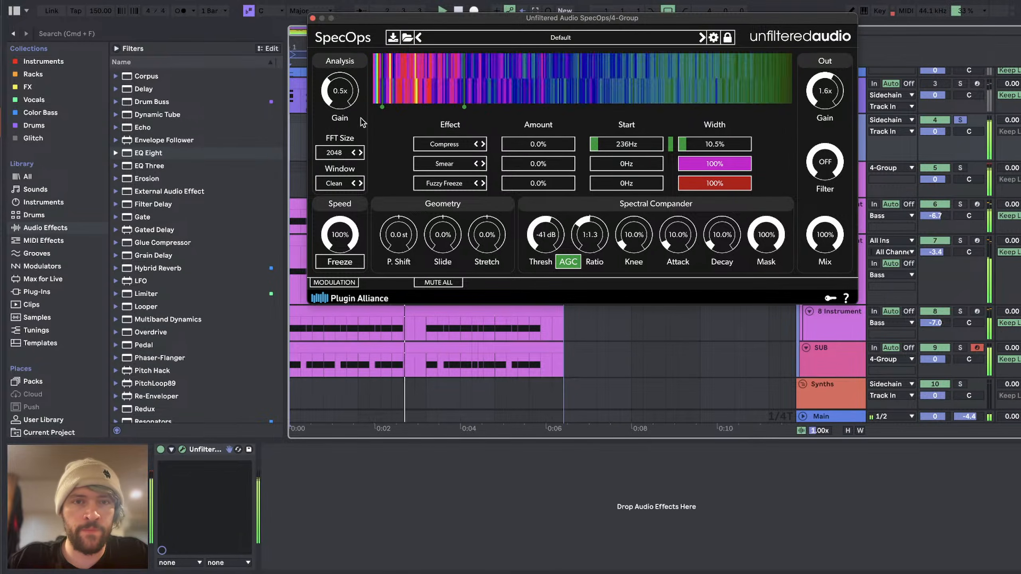
Step: Audition the first slot's Compress at amounts up to 54.2% and set the analysis gain to 1.0x, leaving the amount at 0%
click(540, 146)
key(space)
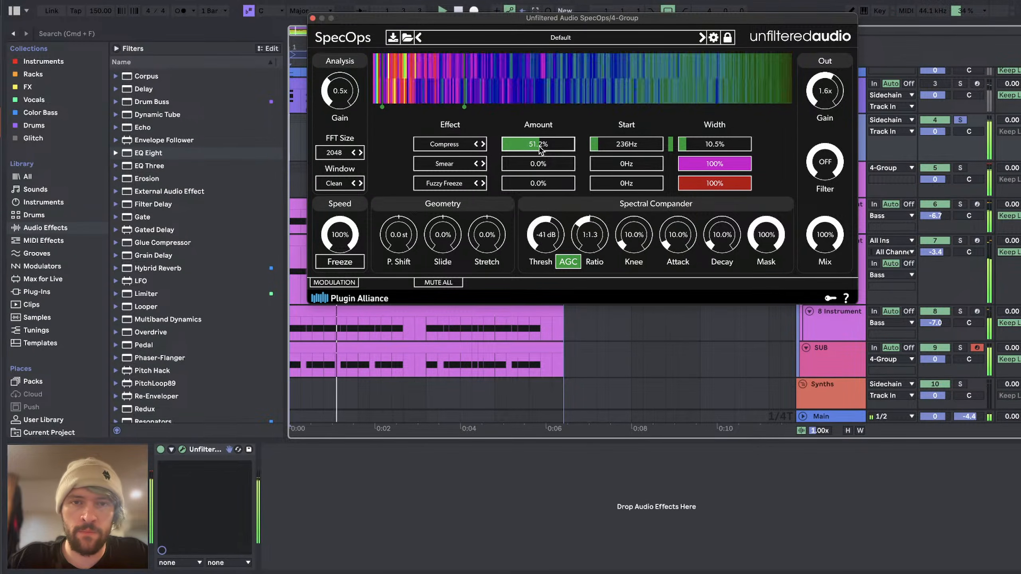
drag(528, 145, 520, 146)
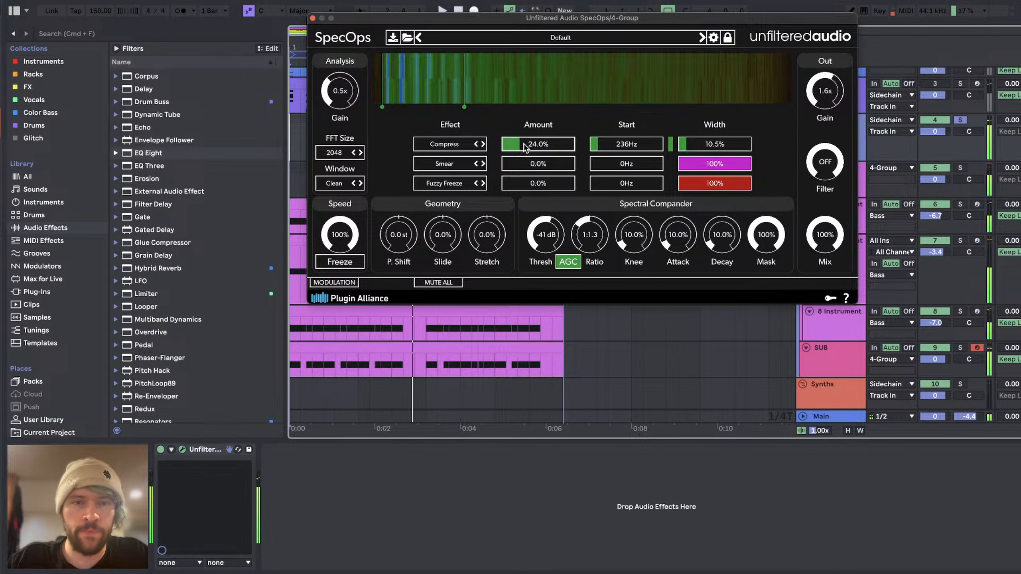
key(space)
click(565, 145)
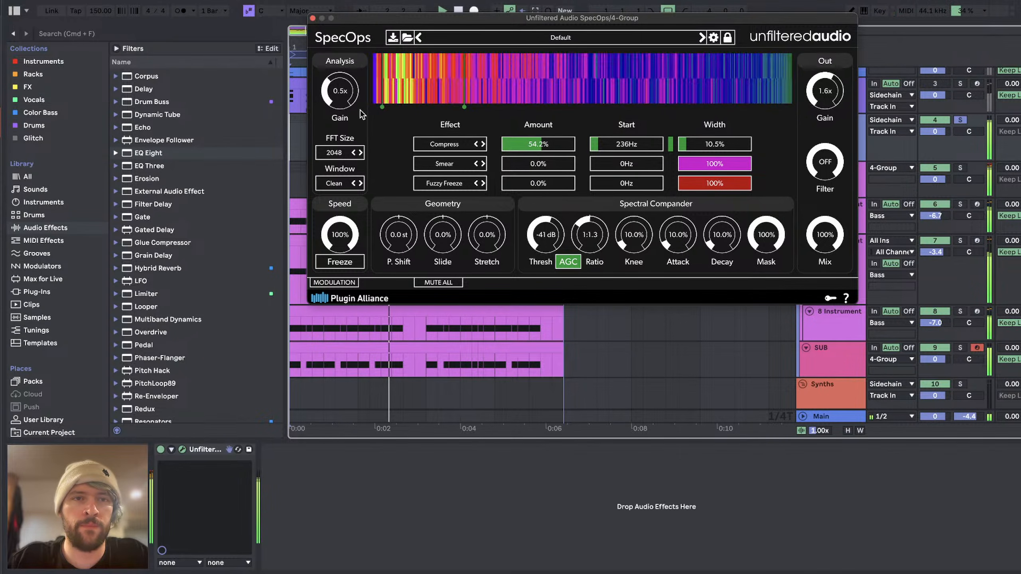
drag(361, 110, 364, 105)
key(space)
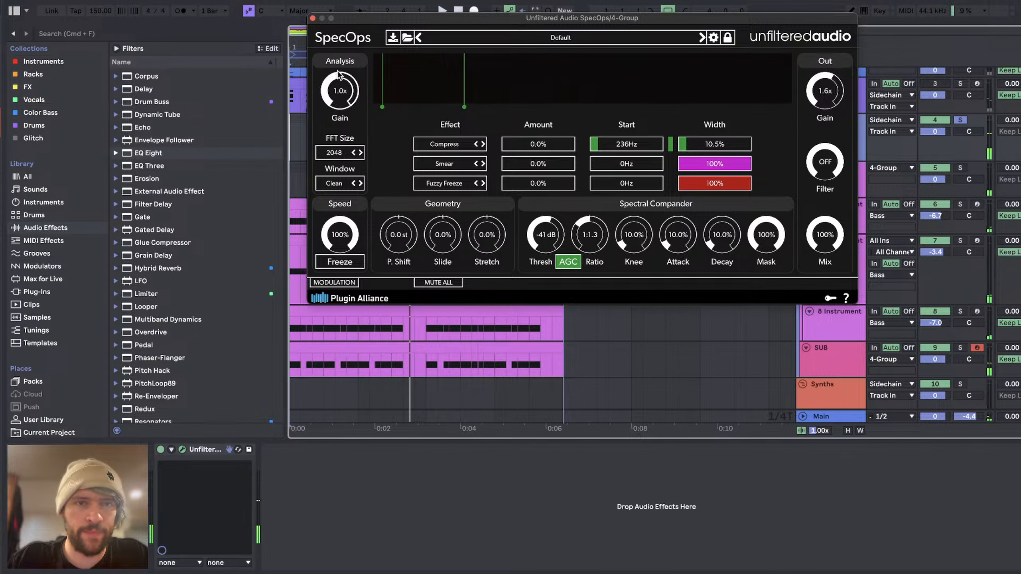
Step: Insert a Utility device before SpecOps and set its output gain to -6.11 dB
click(56, 225)
scroll(207, 330, down, 5)
click(143, 365)
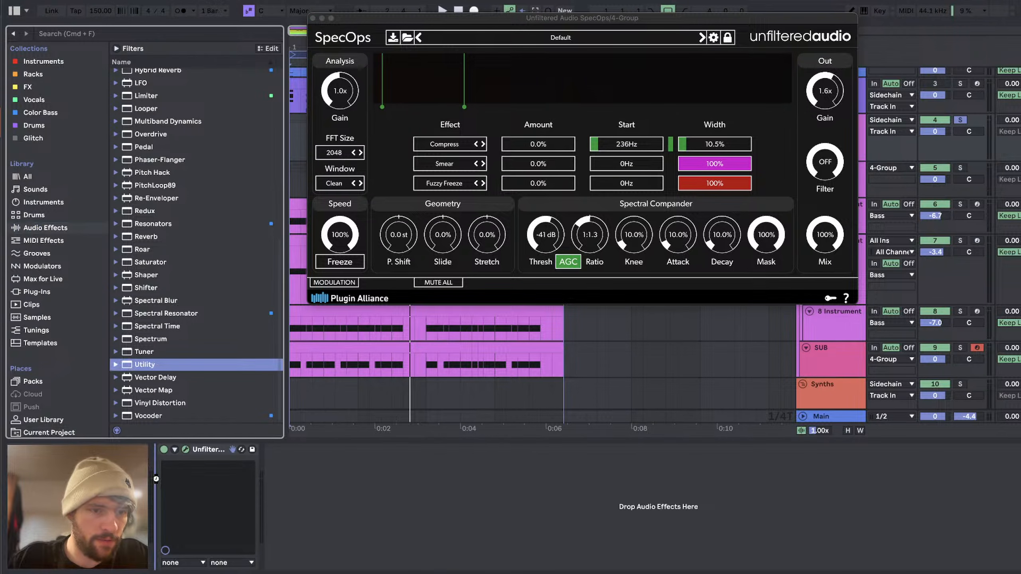
drag(143, 365, 156, 479)
click(213, 509)
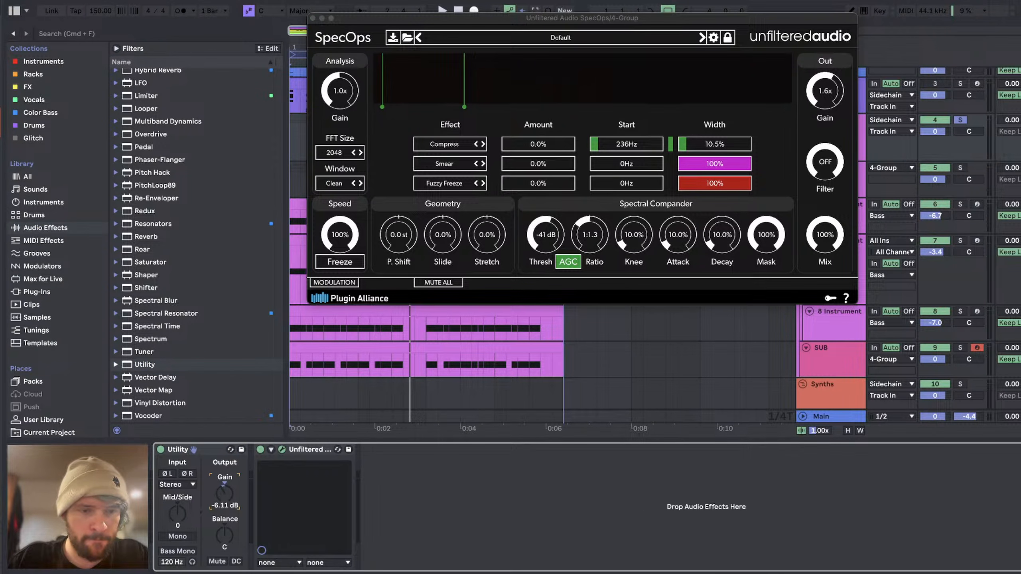
key(space)
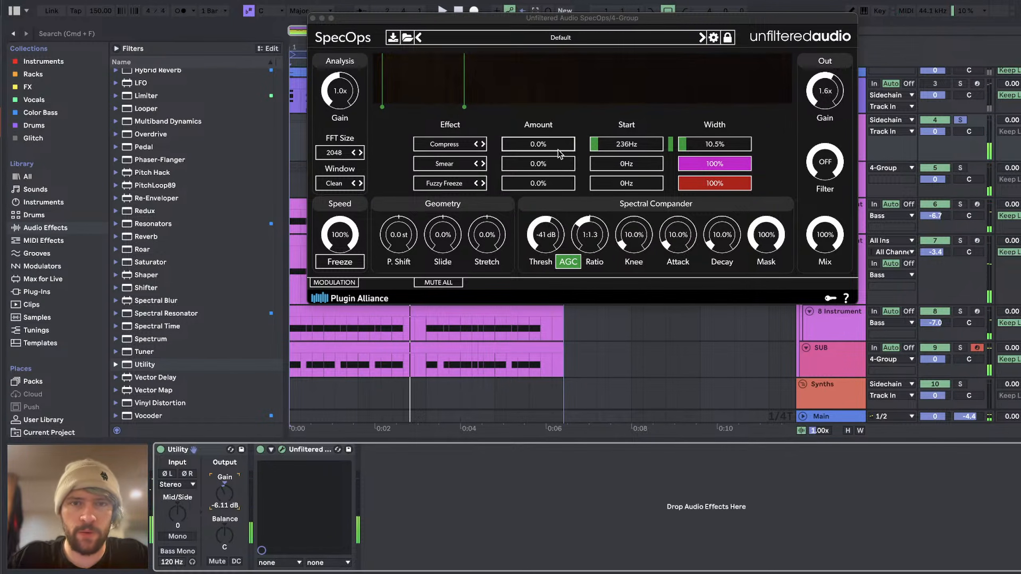
Step: Try an FFT size of 4096 with the first slot's Compress at 54.4% amount
click(535, 146)
drag(533, 145, 526, 143)
click(360, 152)
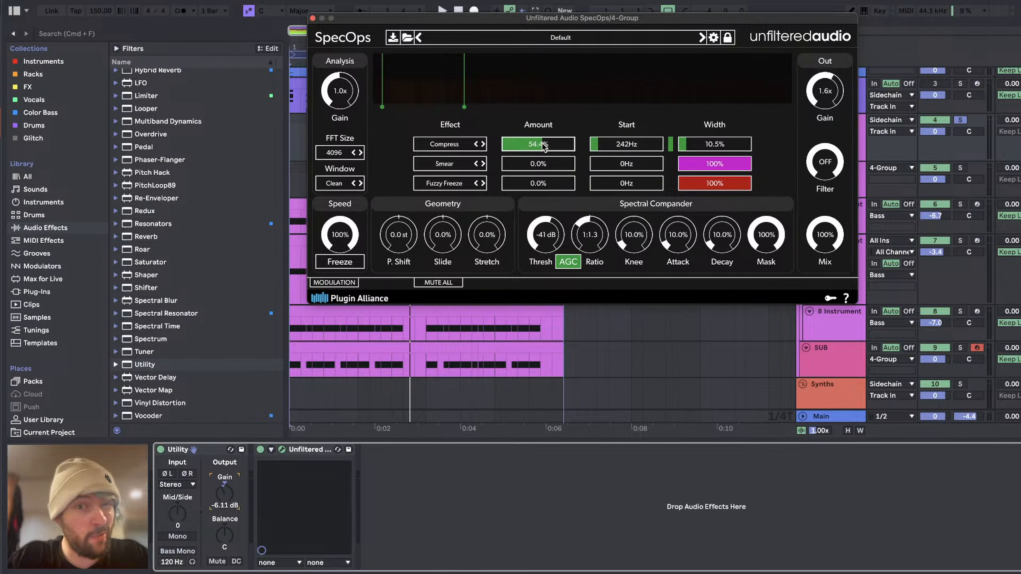
Step: Set the FFT size to 8192 and audition the first slot's Compress at 25.8% amount before resetting it to 0%
click(340, 152)
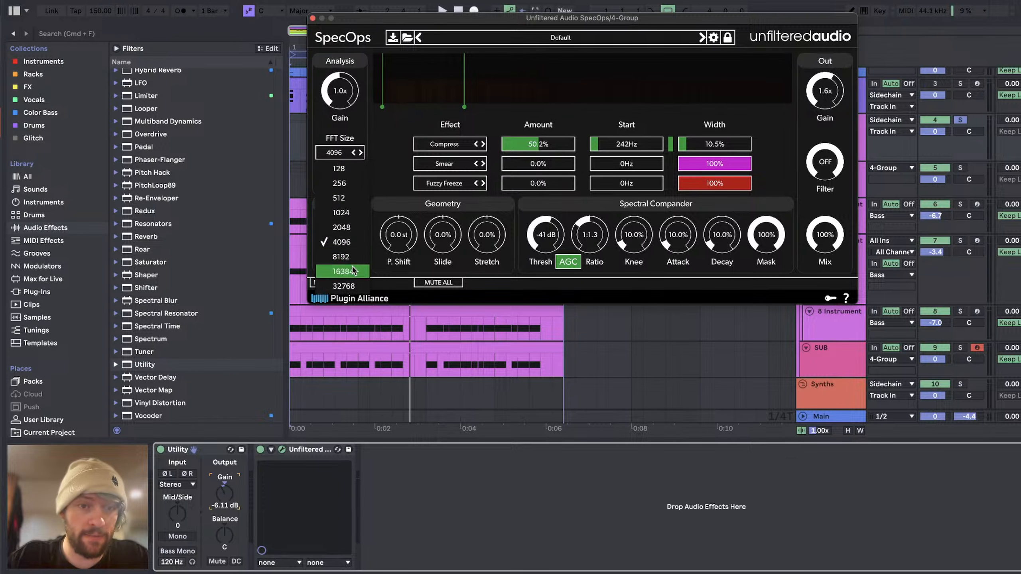
click(341, 272)
key(space)
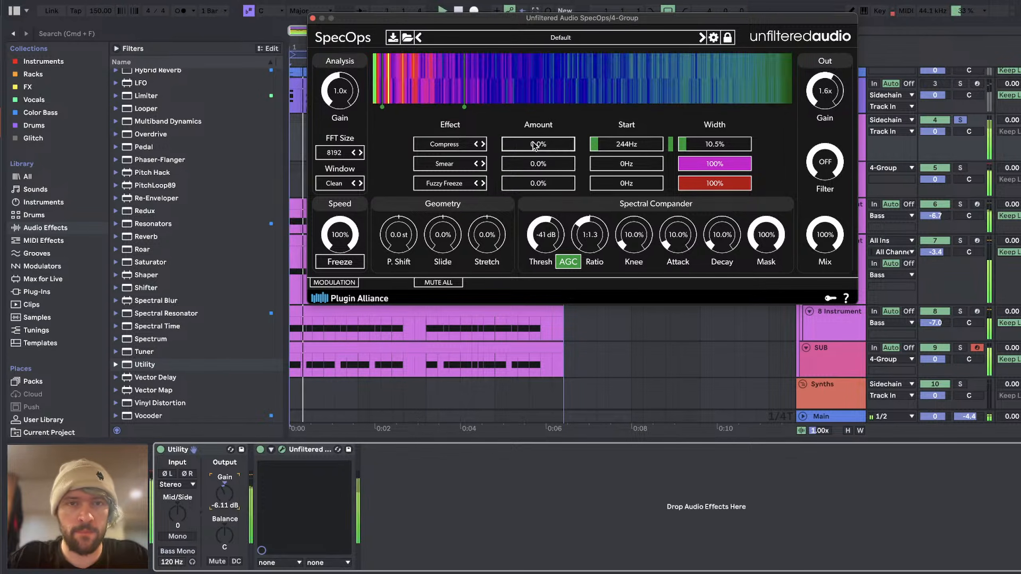
mouse_move(537, 144)
mouse_down()
mouse_move(512, 148)
mouse_move(521, 145)
mouse_up()
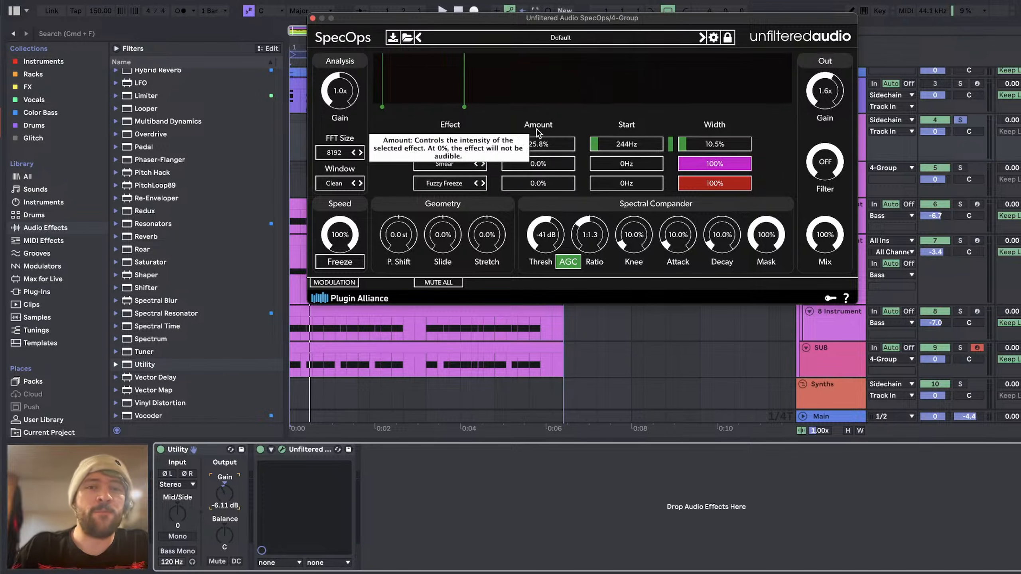
double_click(524, 147)
key(space)
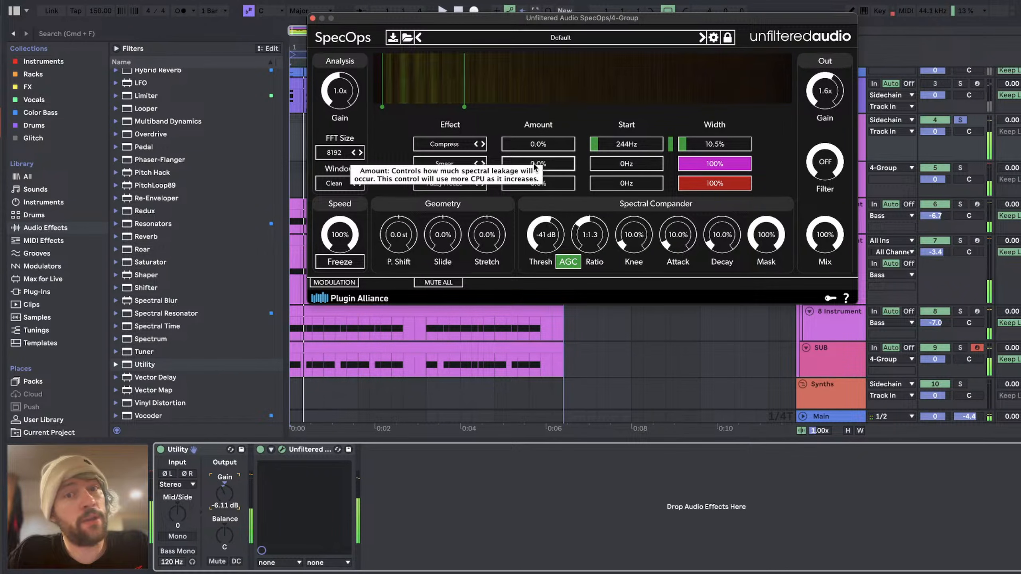
Step: Set the second slot's Smear to start at 1.10 kHz and audition it at 58.2% amount before resetting the amount to 0%
drag(535, 165, 518, 165)
key(space)
key(space)
drag(623, 167, 545, 164)
key(space)
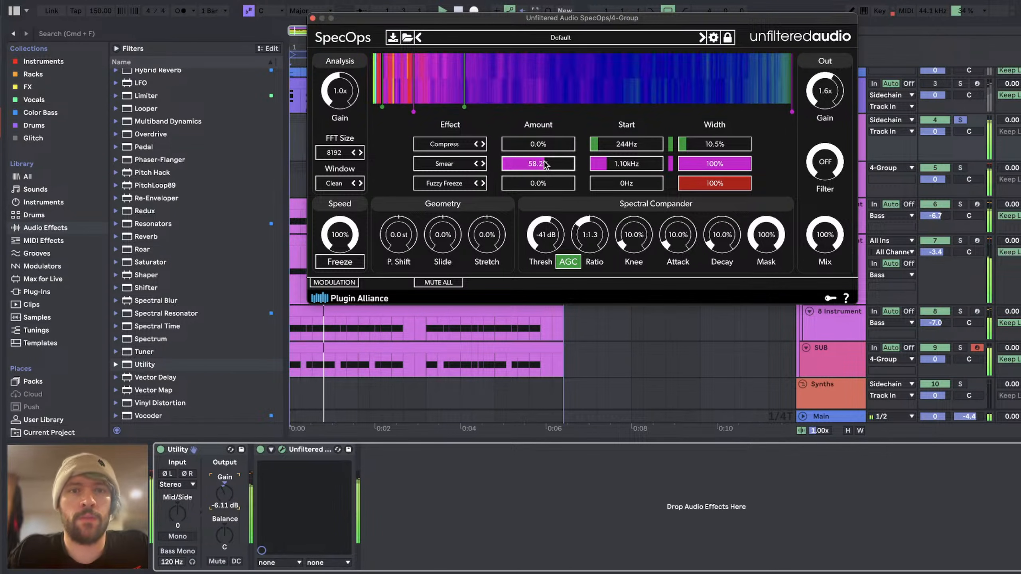
key(space)
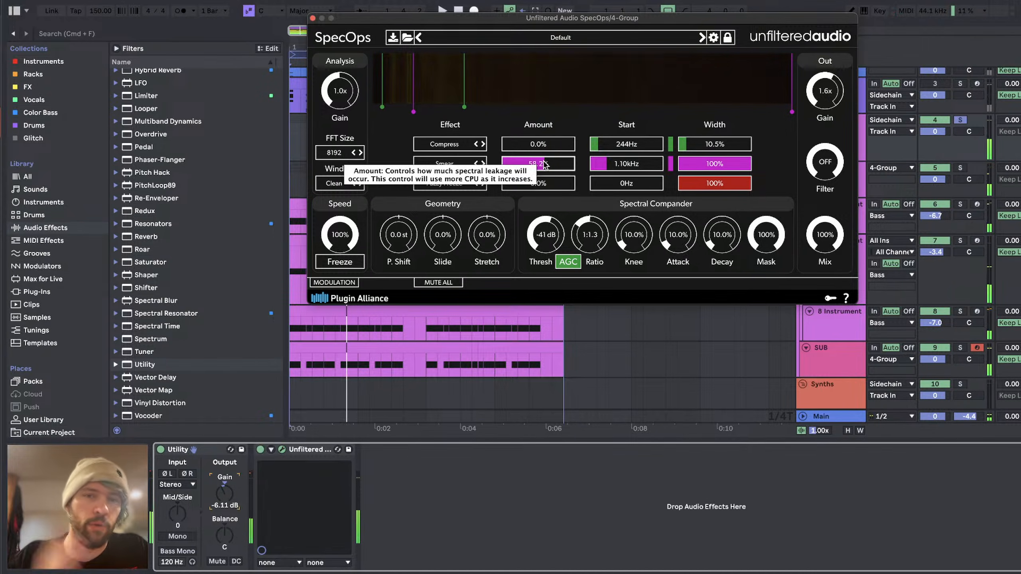
double_click(543, 163)
key(space)
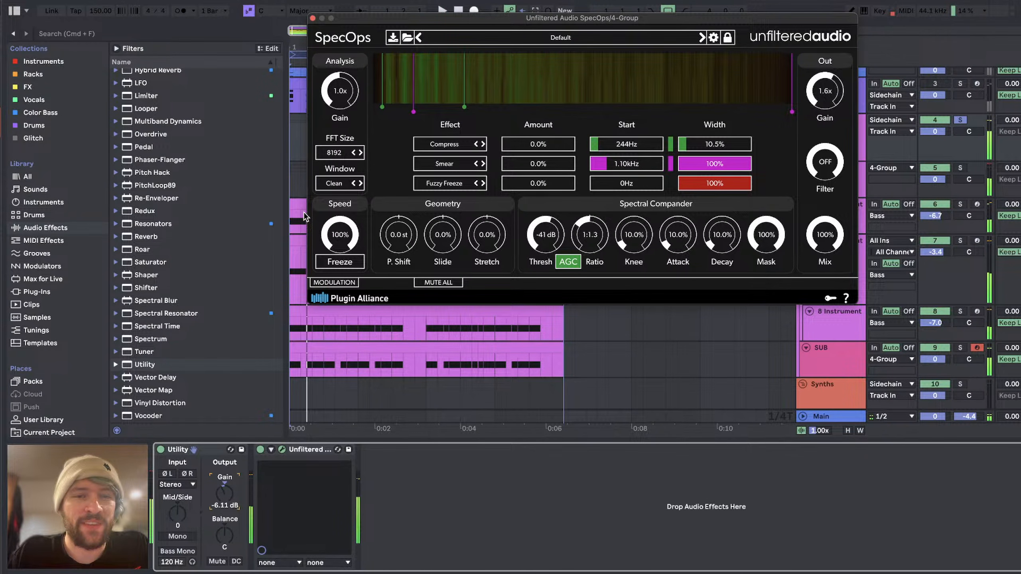
Step: Change the third SpecOps effect to MP3ify with 63.4% amount and a 689 Hz start while auditioning
key(space)
click(445, 183)
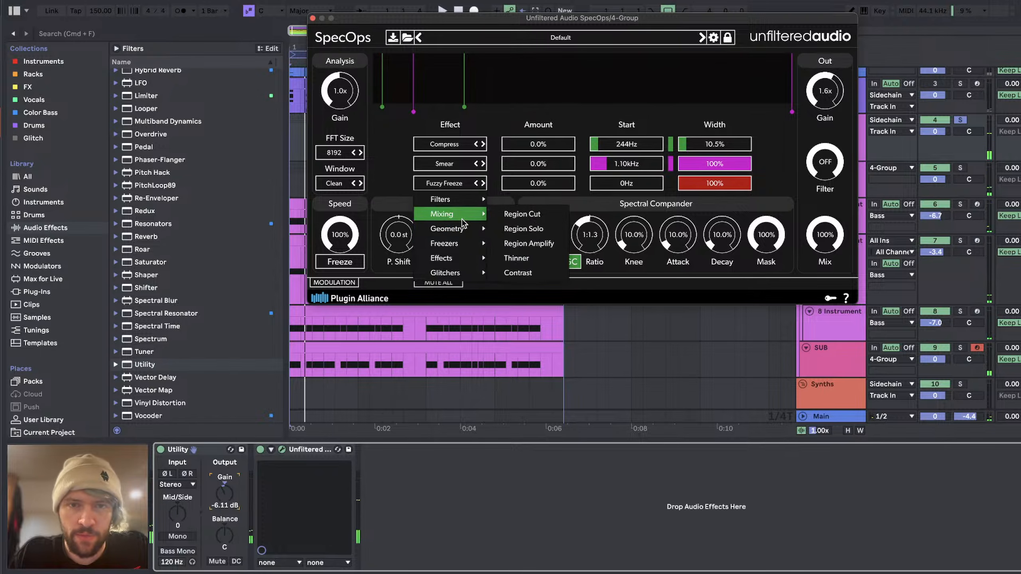
mouse_move(453, 244)
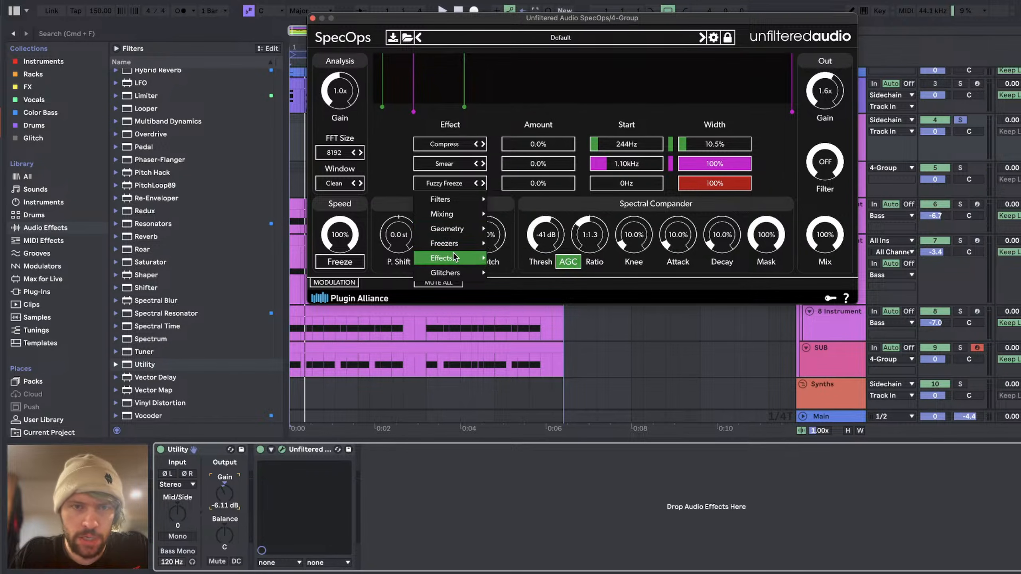
click(530, 288)
click(549, 184)
key(space)
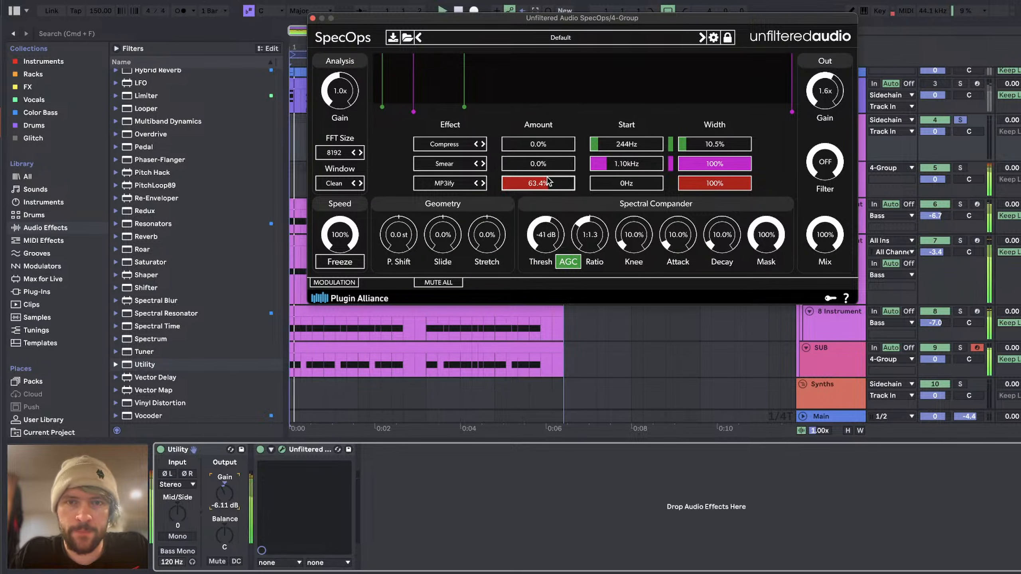
drag(607, 184, 603, 184)
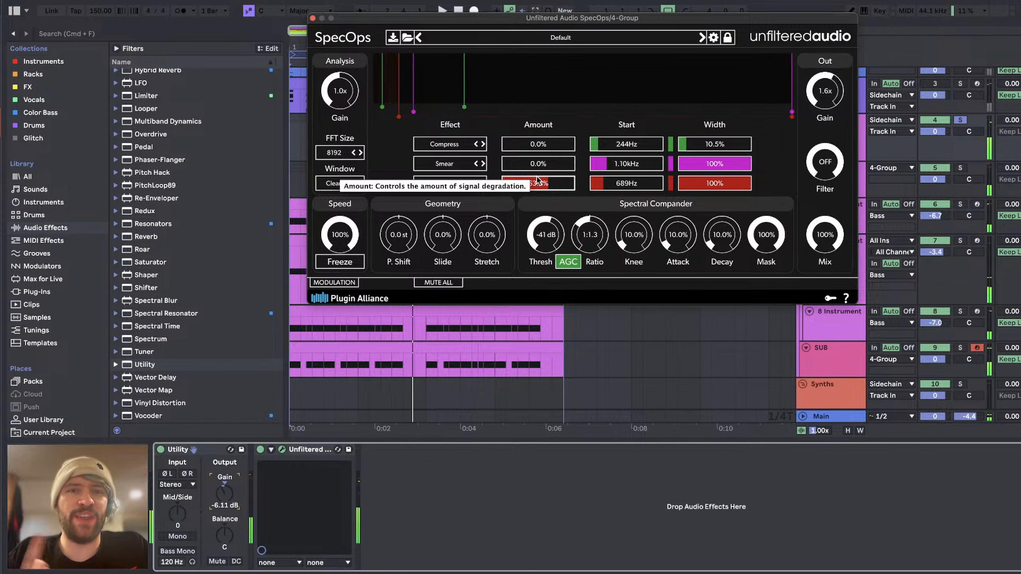
Step: Set the third slot's MP3ify to 68.8% amount with a 0 Hz start and audition it
mouse_move(537, 180)
mouse_down()
mouse_move(534, 189)
mouse_move(552, 186)
mouse_up()
key(space)
key(space)
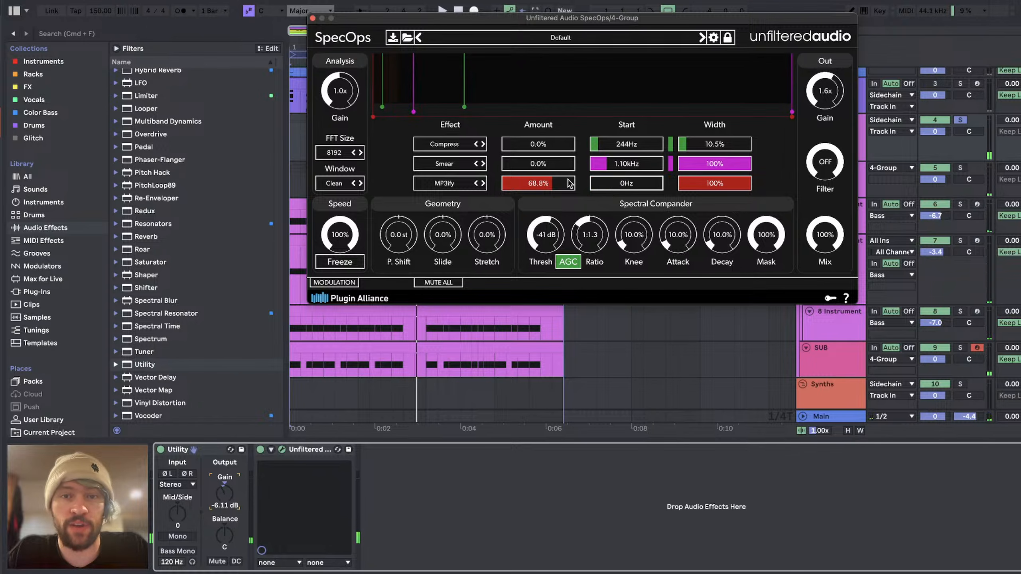
key(space)
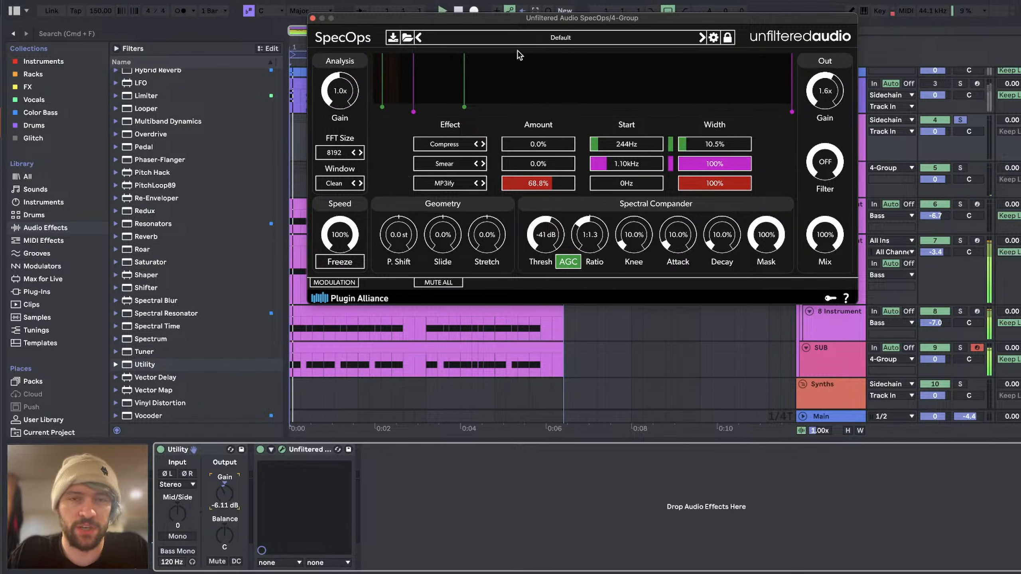
Step: Raise the third slot's MP3ify amount to 75.6% and step the FFT size down to 128 while auditioning the bass
click(355, 153)
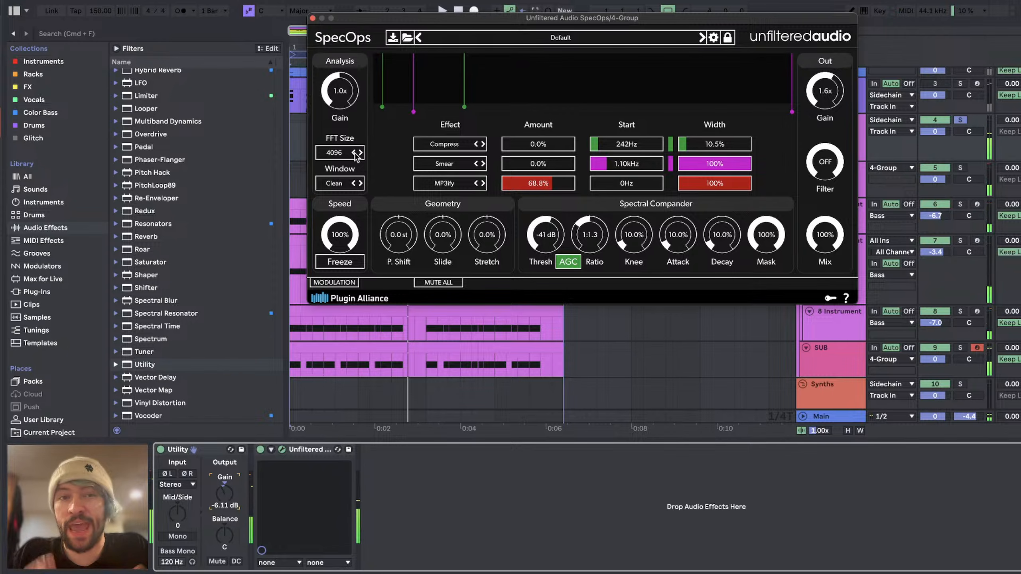
key(space)
drag(529, 184, 557, 185)
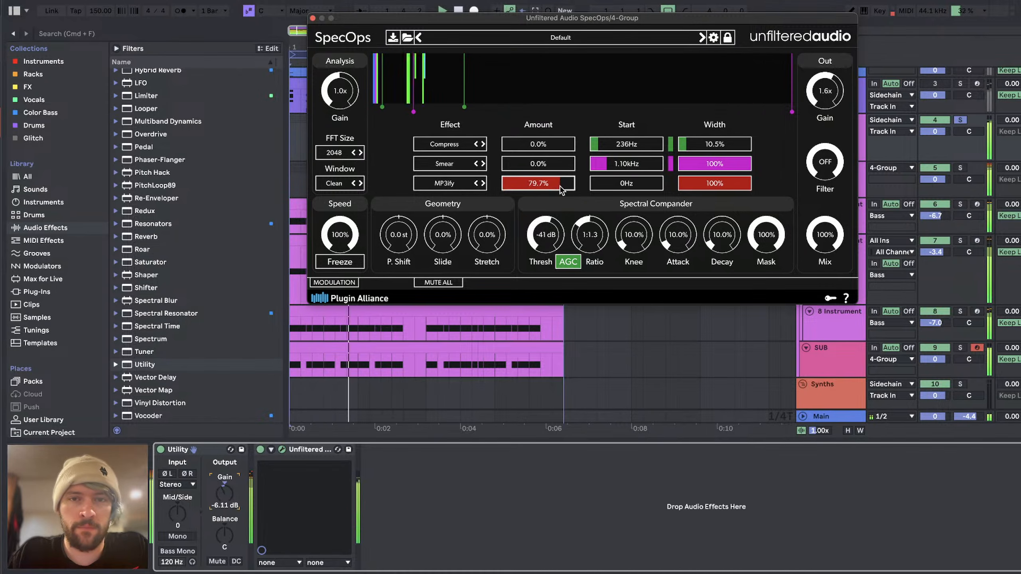
click(353, 153)
click(354, 153)
click(353, 153)
click(353, 153)
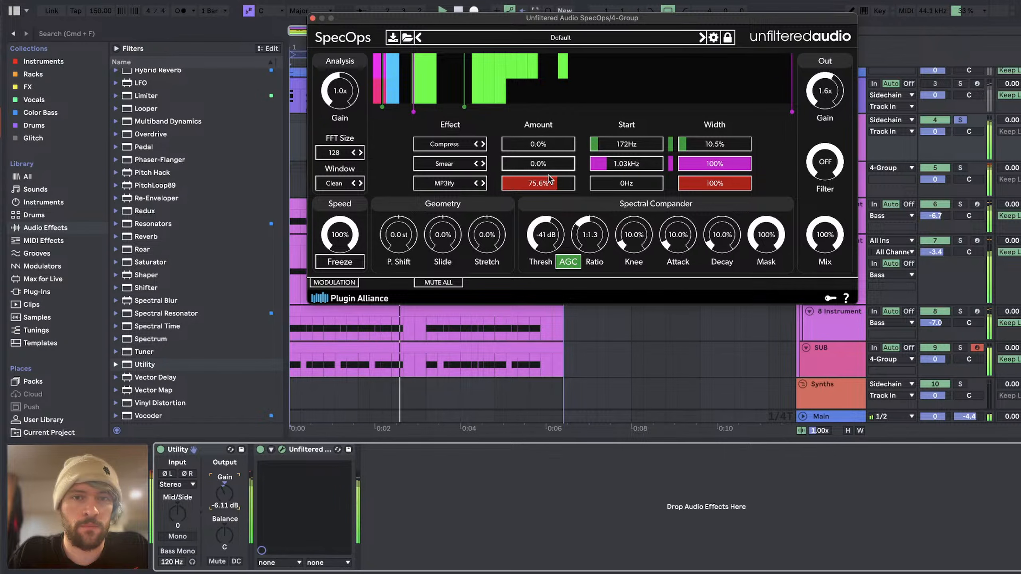
Step: Set the third slot's MP3ify amount to 81.0% and the FFT size to 4096 during playback
drag(549, 181, 561, 185)
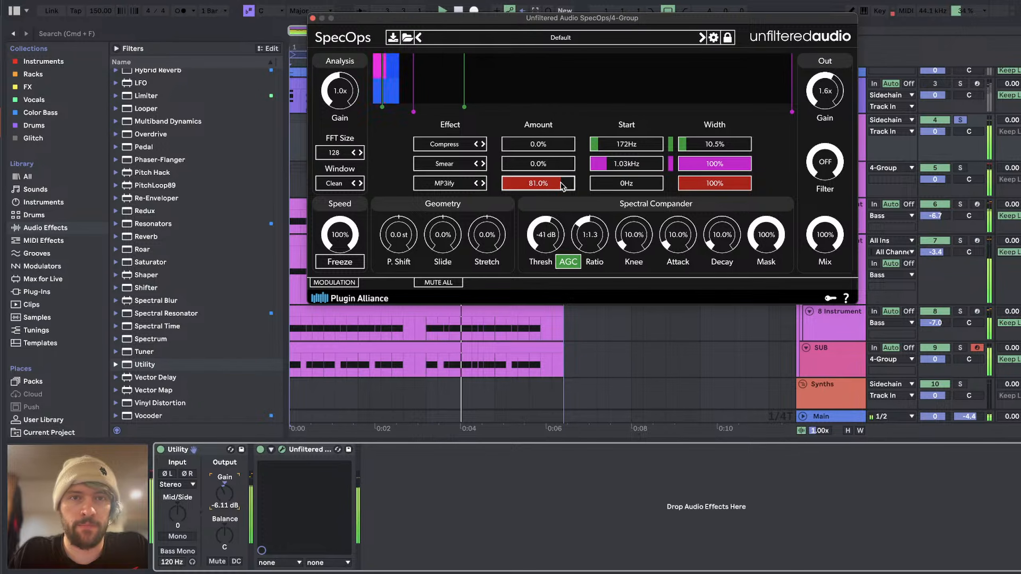
click(335, 156)
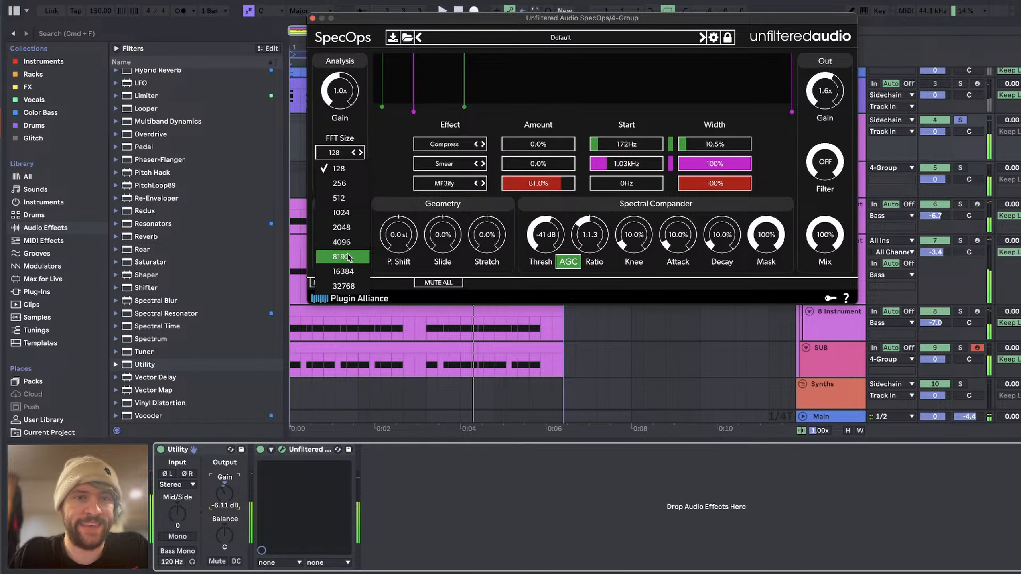
click(342, 241)
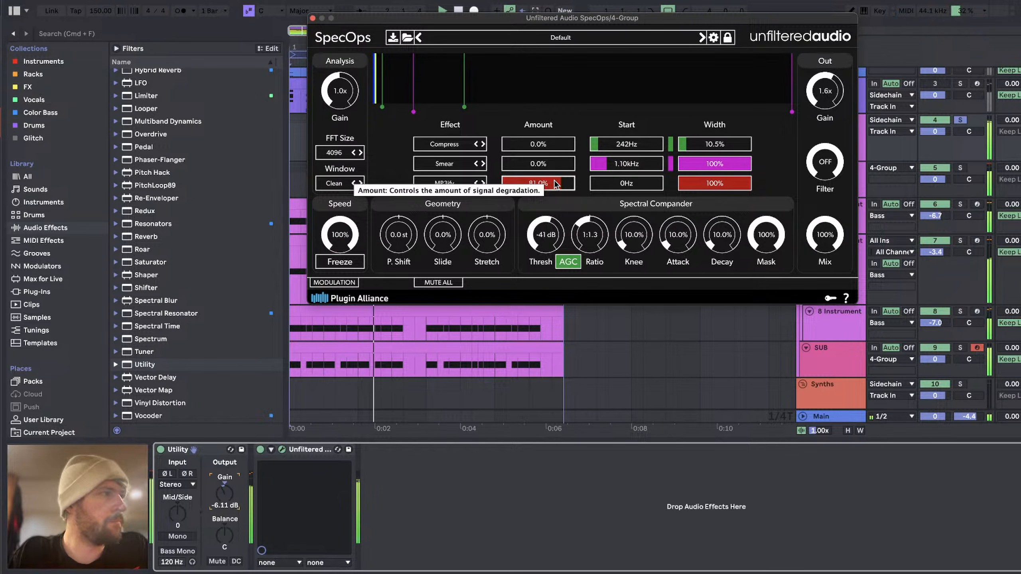
Step: Switch to YouTube Studio in Chrome and read back through the live stream's chat messages
key(super+Tab)
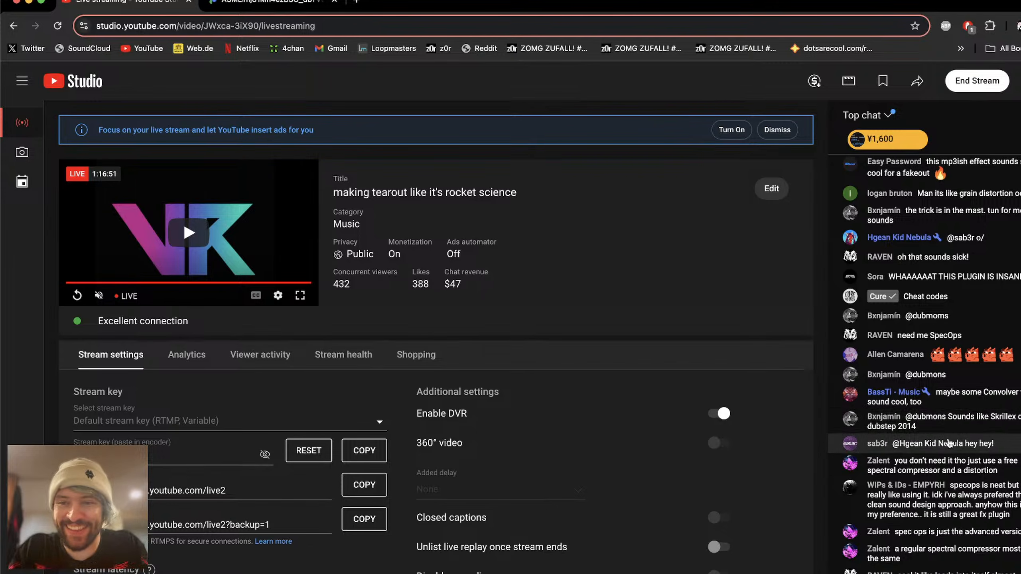
scroll(932, 318, up, 3)
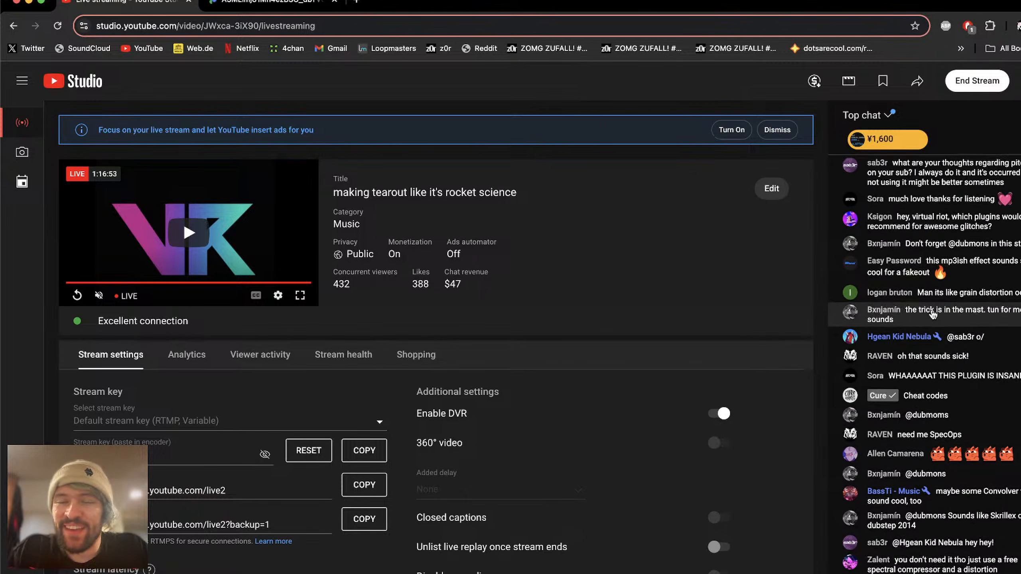
scroll(933, 320, up, 2)
scroll(934, 326, up, 5)
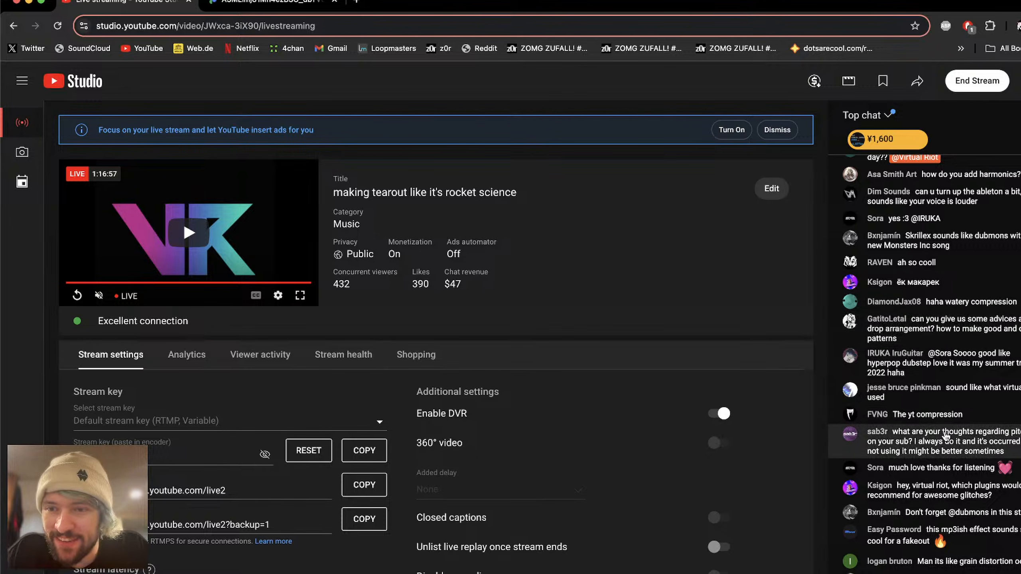
scroll(946, 436, up, 2)
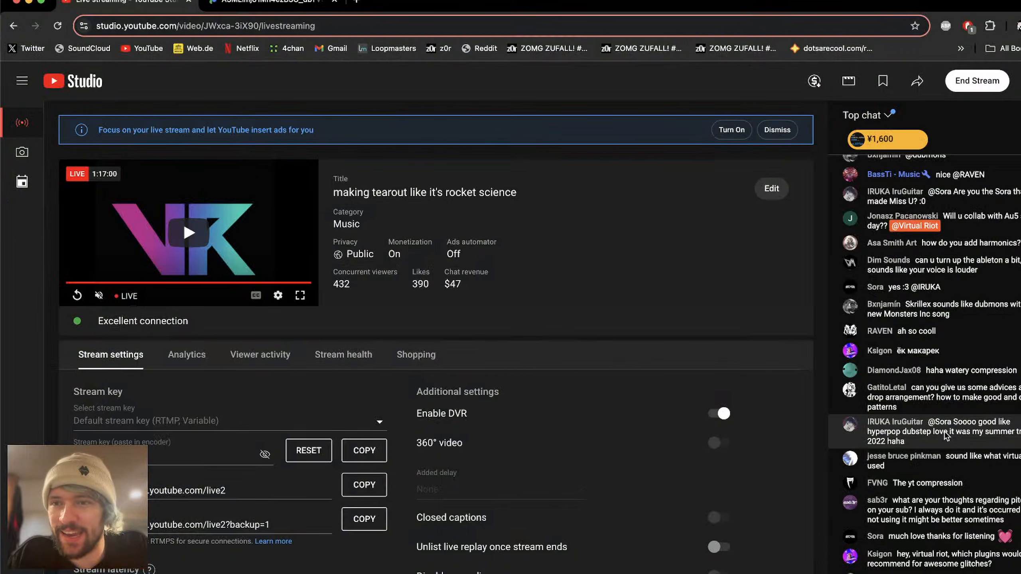
scroll(945, 431, down, 5)
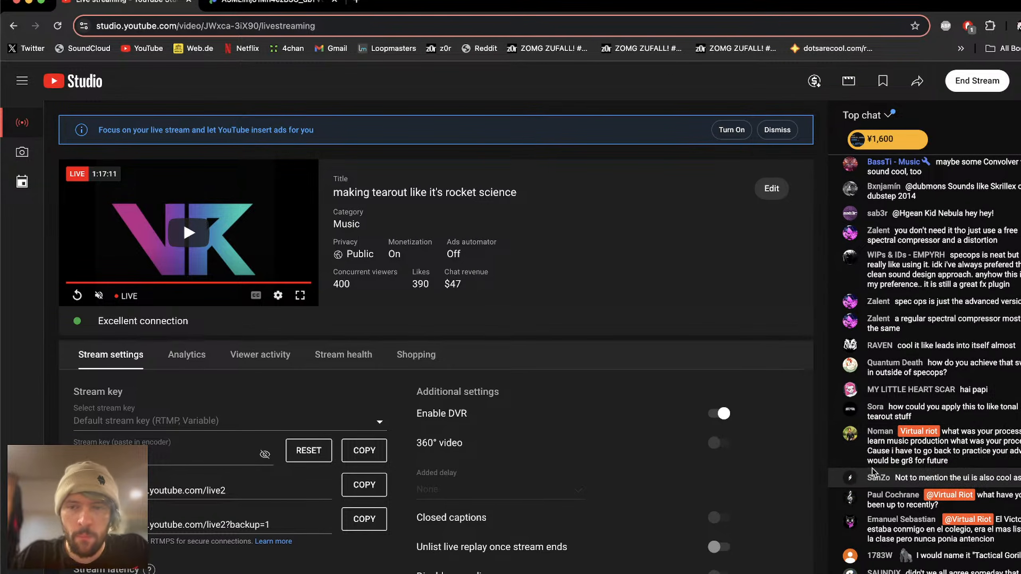
Step: Return to Ableton Live and reposition the SpecOps window lower over the arrangement, checking the stream chat in between
key(super+Tab)
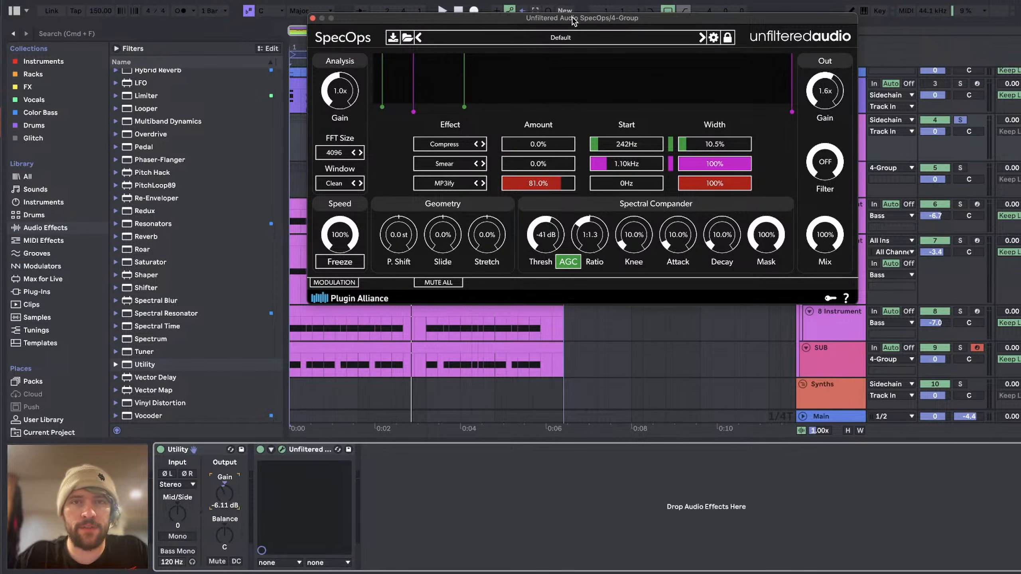
drag(574, 20, 624, 125)
key(super+Tab)
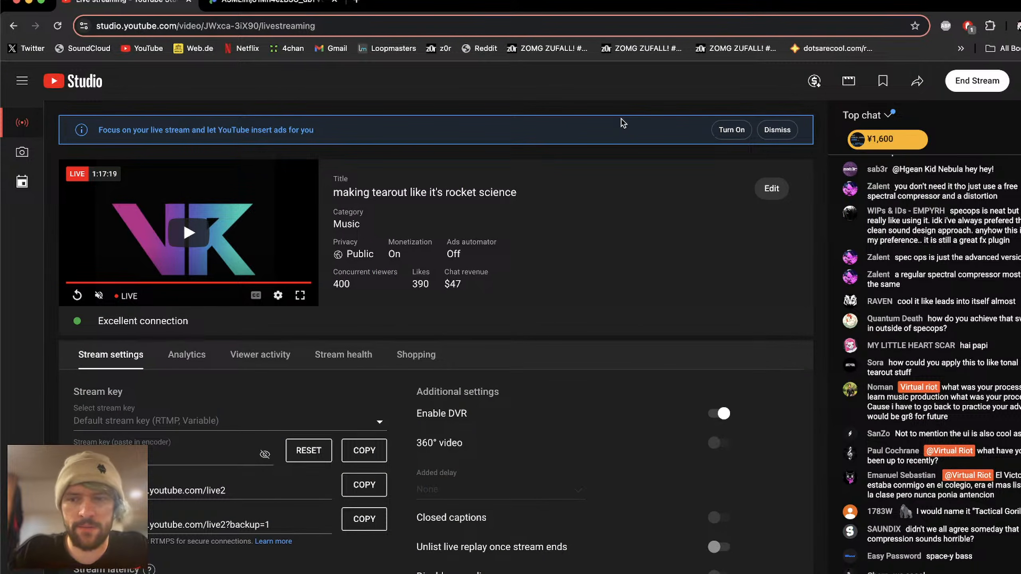
key(super+Tab)
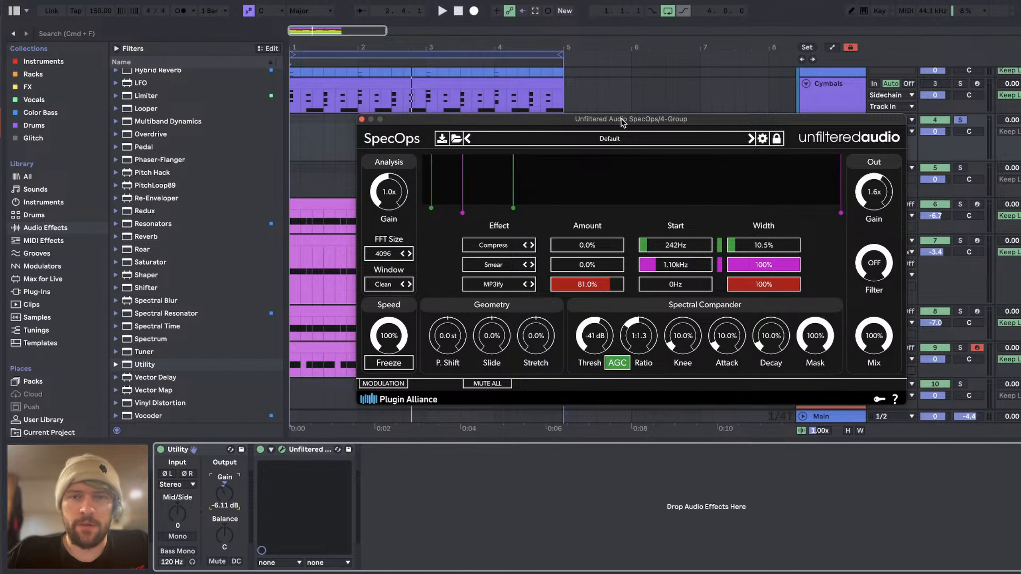
key(super+Tab)
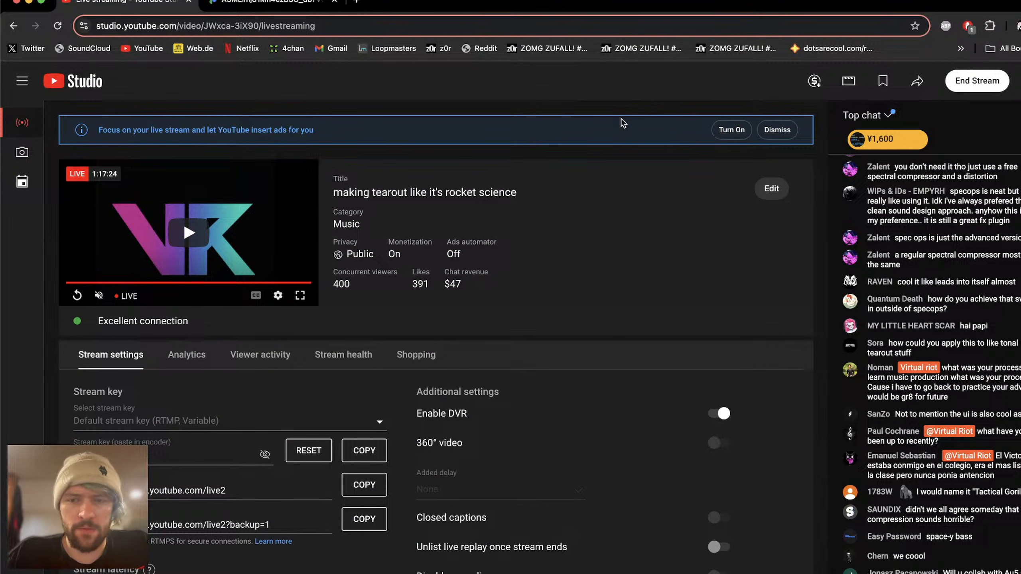
key(super+Tab)
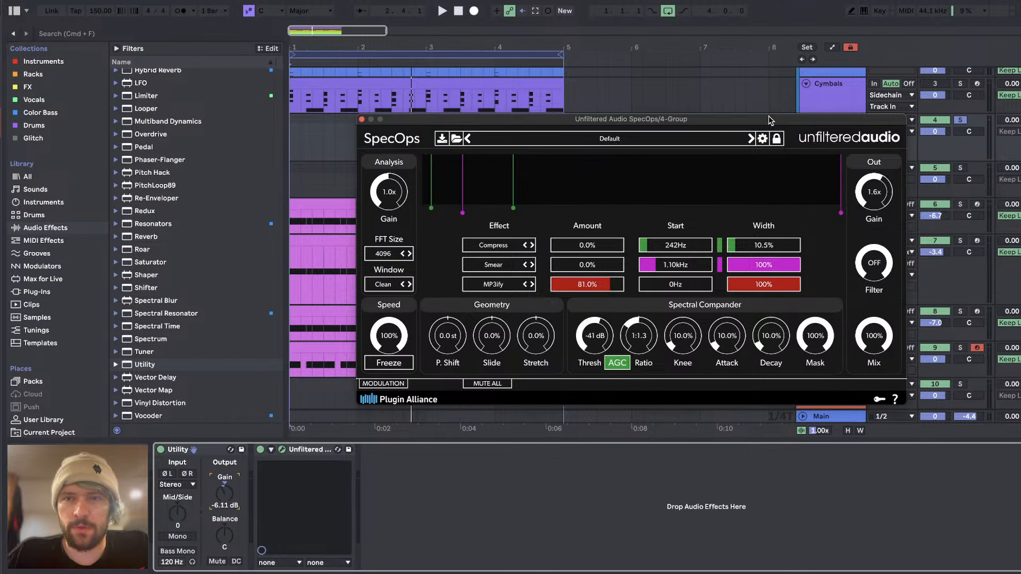
drag(769, 121, 742, 121)
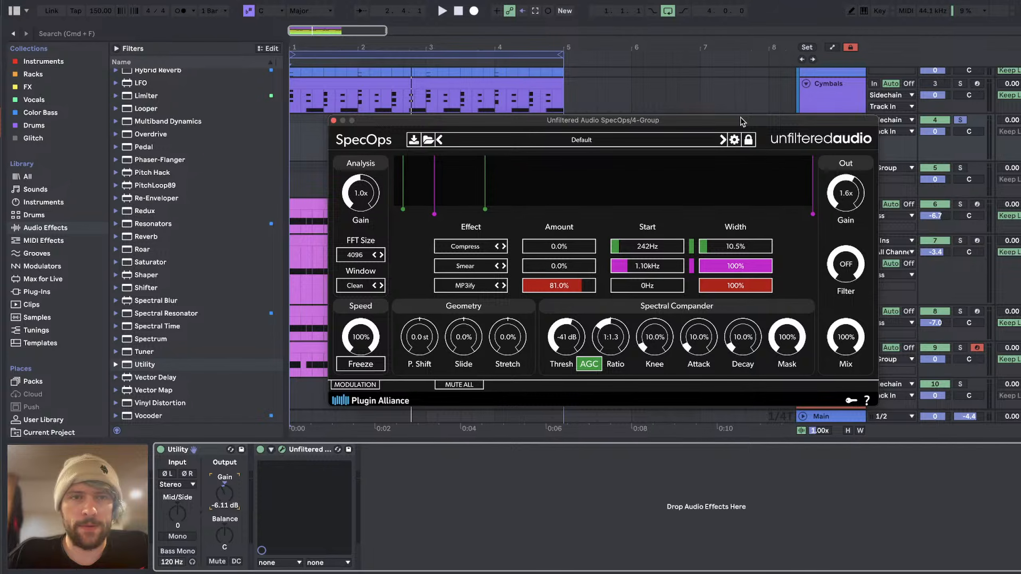
Step: Switch back to Chrome to read the newest live chat messages in YouTube Studio
key(super+Tab)
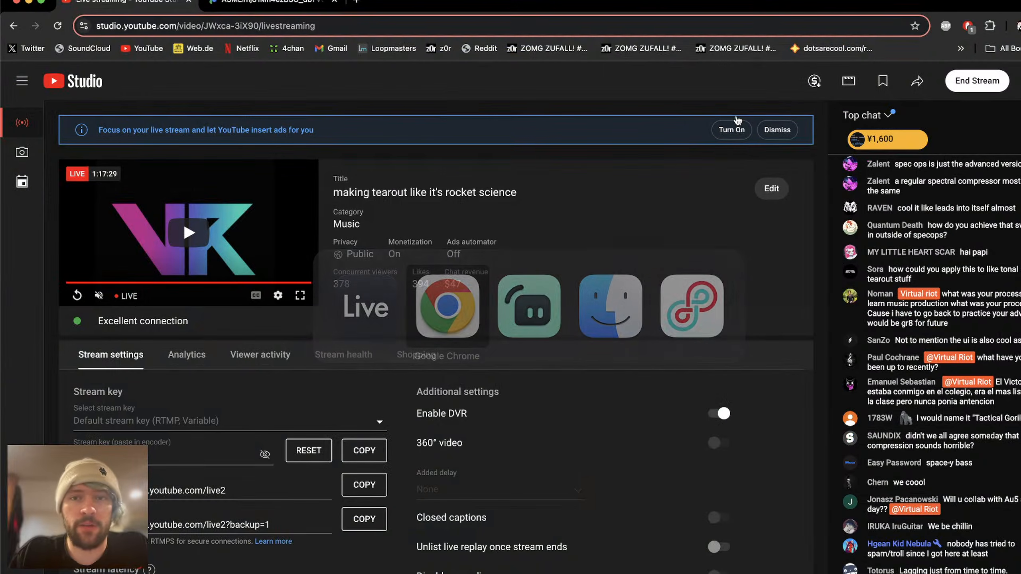
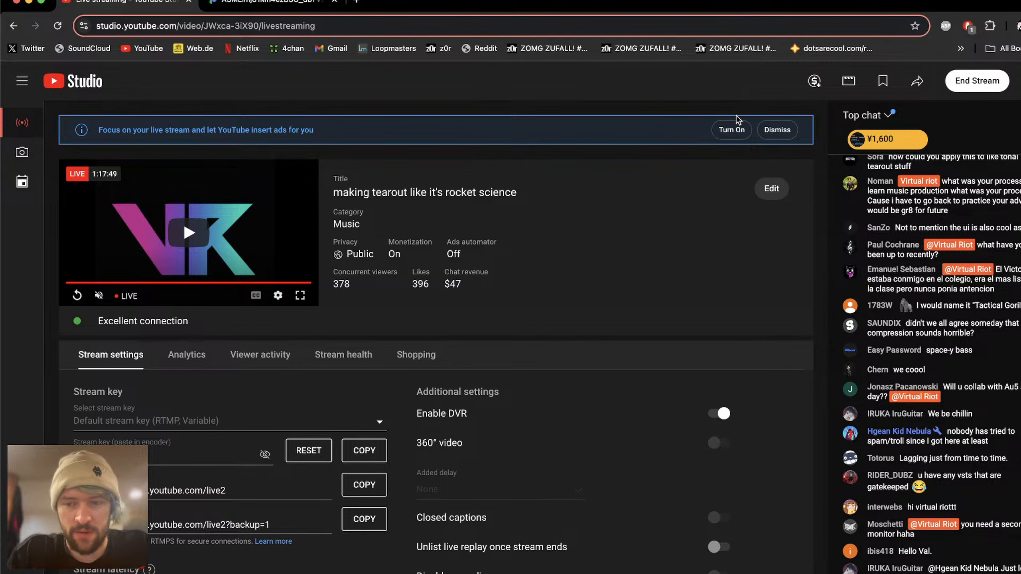
Step: Return to Ableton Live, reposition the SpecOps window higher, and set the third slot's MP3ify amount to 66.4% during playback
key(super+Tab)
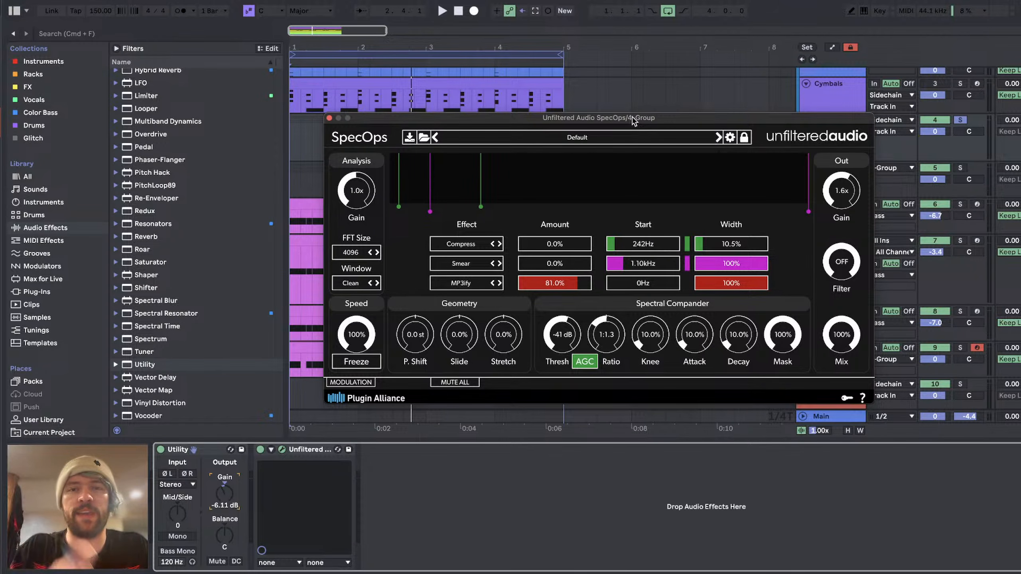
drag(632, 121, 577, 51)
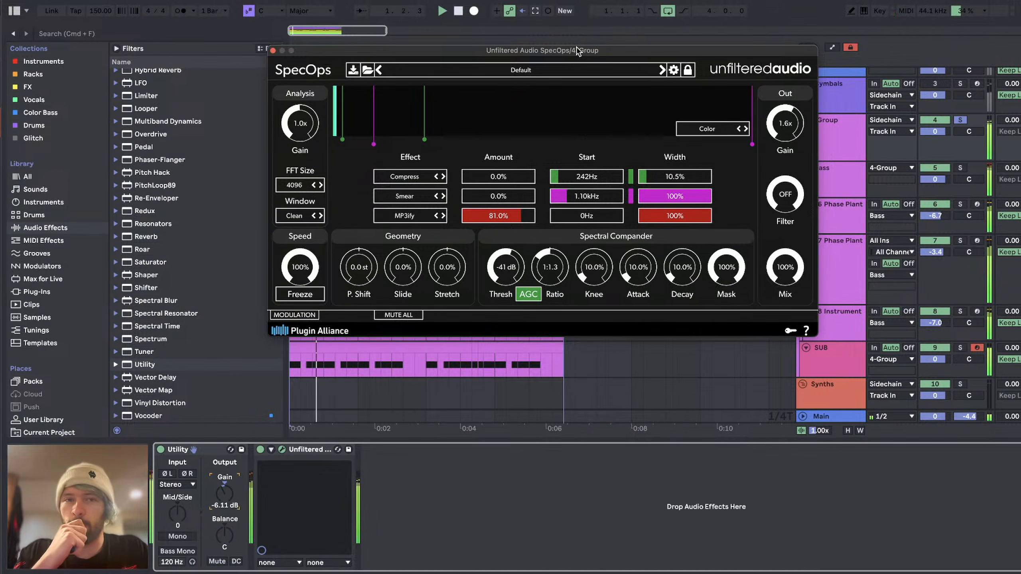
click(506, 217)
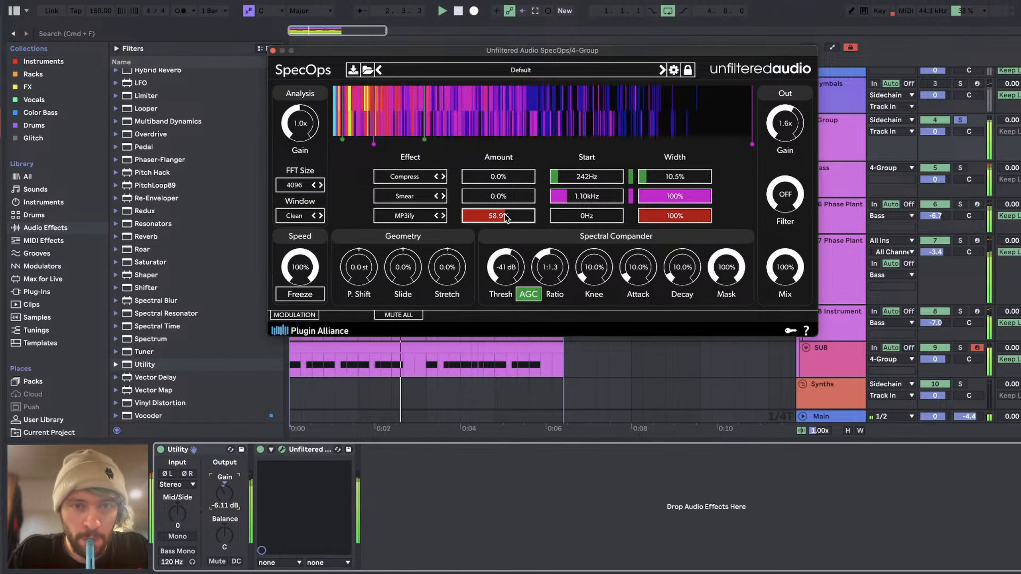
drag(505, 214, 510, 216)
key(space)
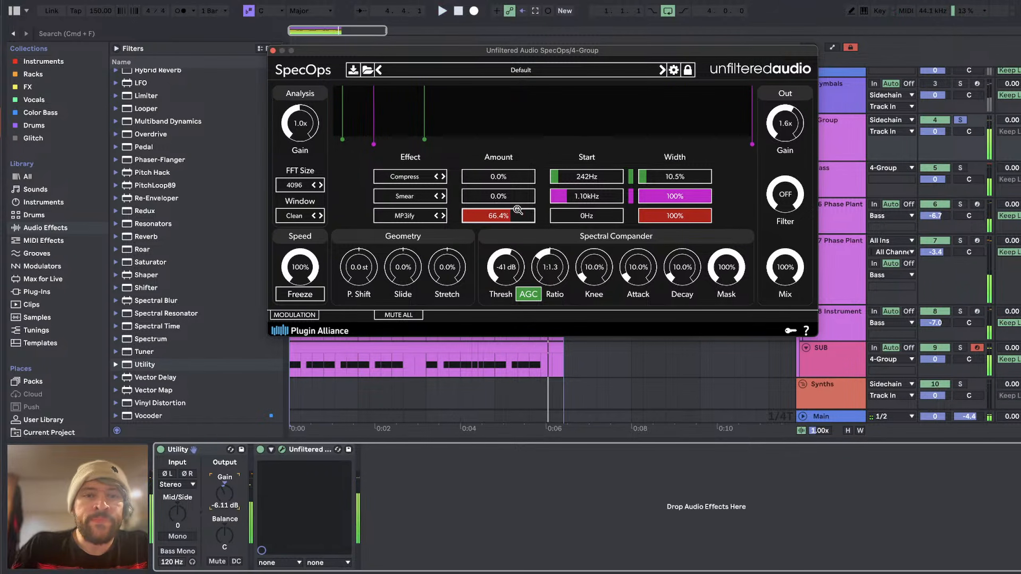
Step: Set the FFT size to 2048 and lower the third slot's MP3ify amount to 0.0% while auditioning
click(314, 185)
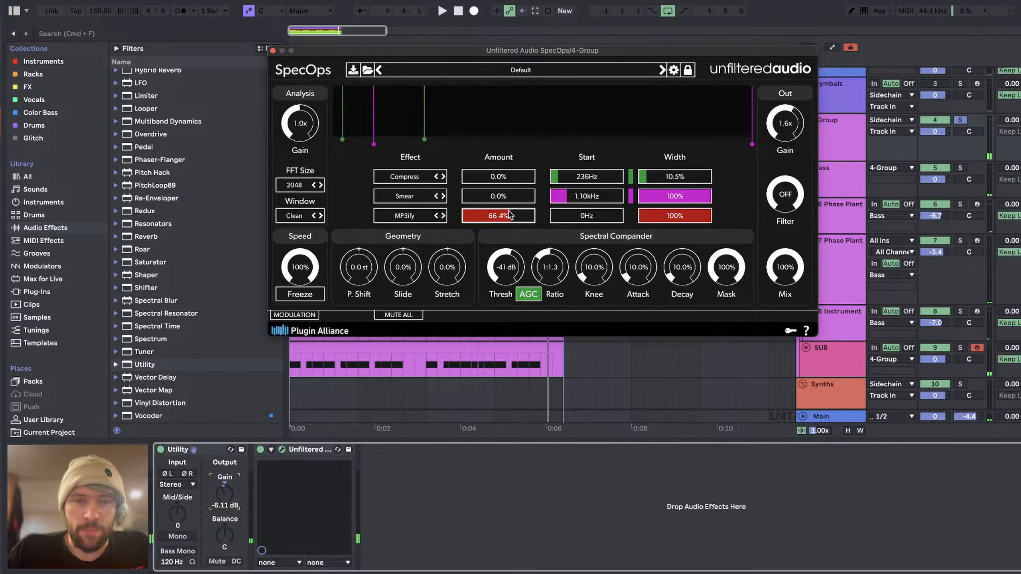
key(space)
drag(509, 215, 517, 213)
drag(557, 216, 378, 220)
key(space)
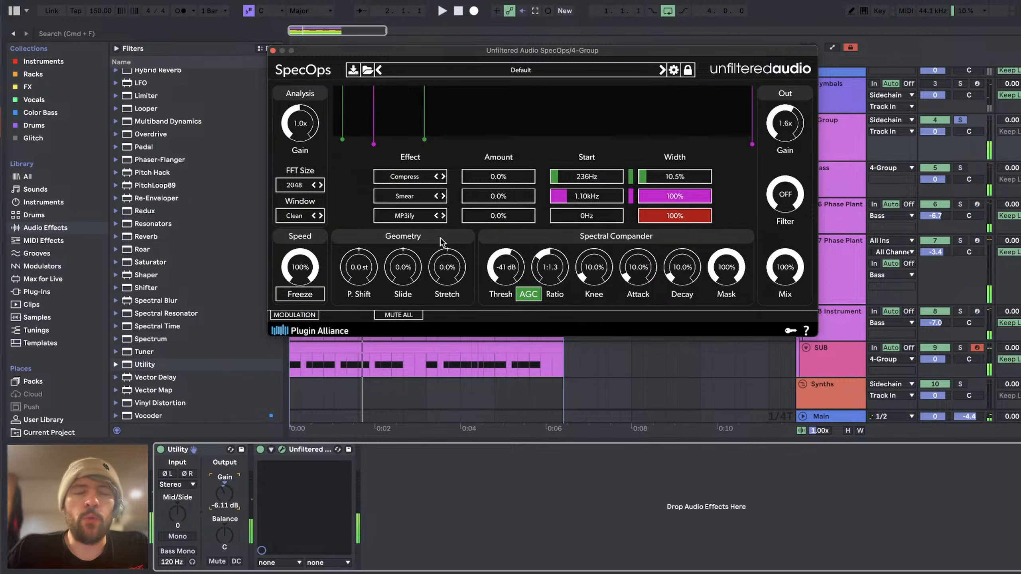
Step: Change the first slot's effect to MP3ify and the third slot's effect to Slope LP
click(400, 179)
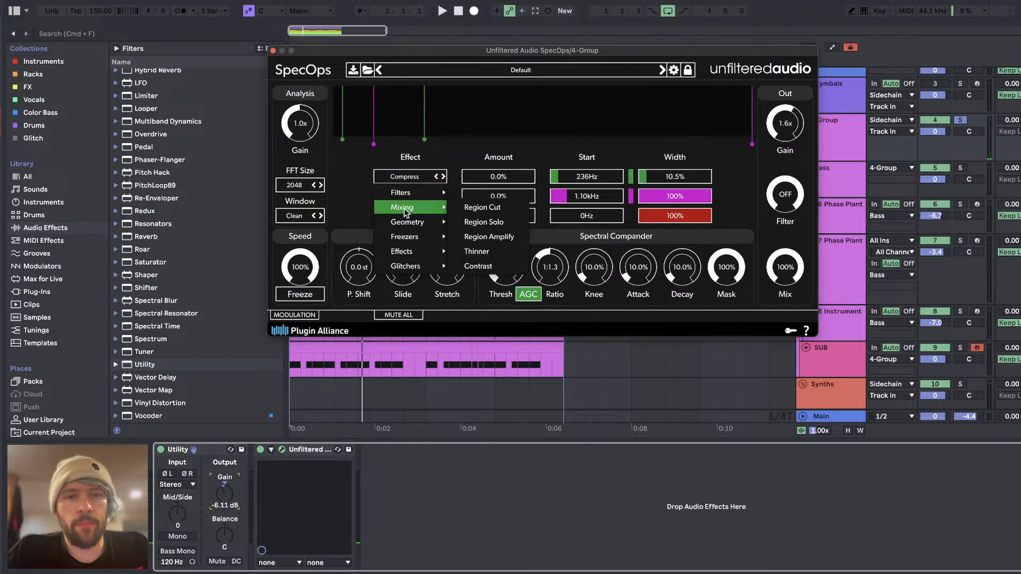
mouse_move(404, 240)
click(484, 281)
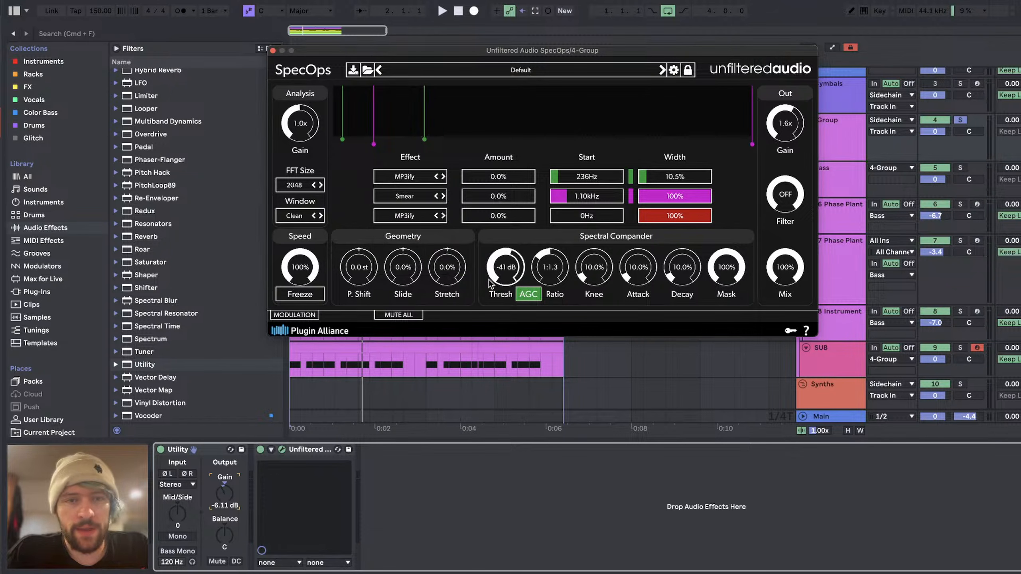
click(404, 216)
mouse_move(406, 229)
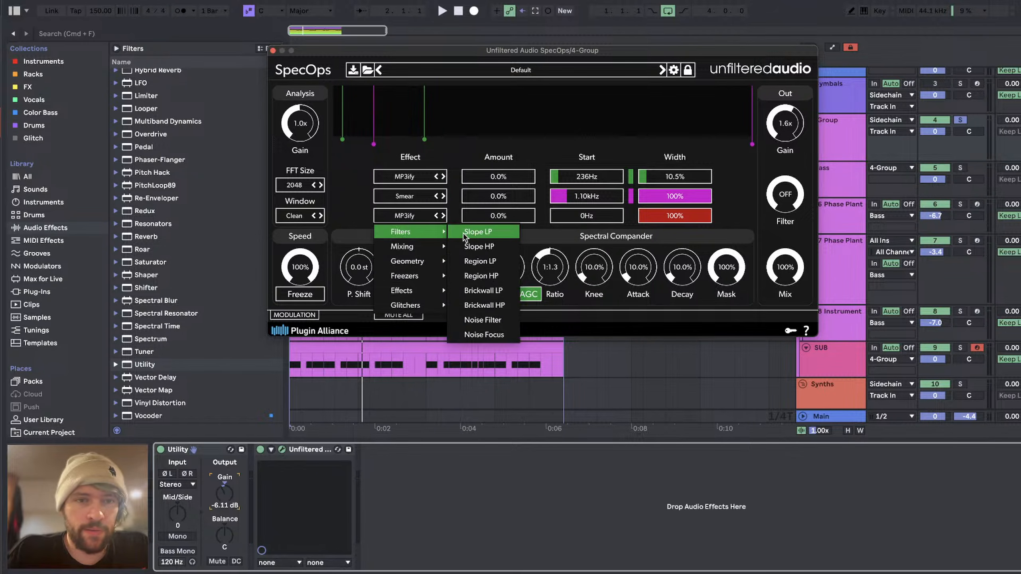
click(489, 239)
Step: Reset the first two slots' start to 0Hz and the first slot's width to 100%, with its MP3ify amount at about 76%
key(space)
double_click(583, 199)
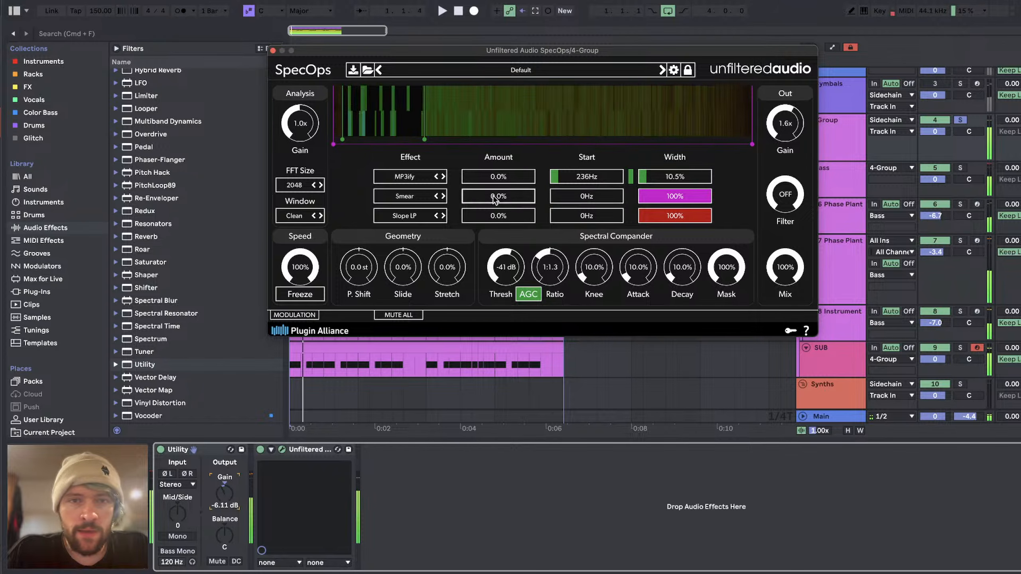
double_click(569, 181)
double_click(678, 180)
drag(499, 177, 519, 176)
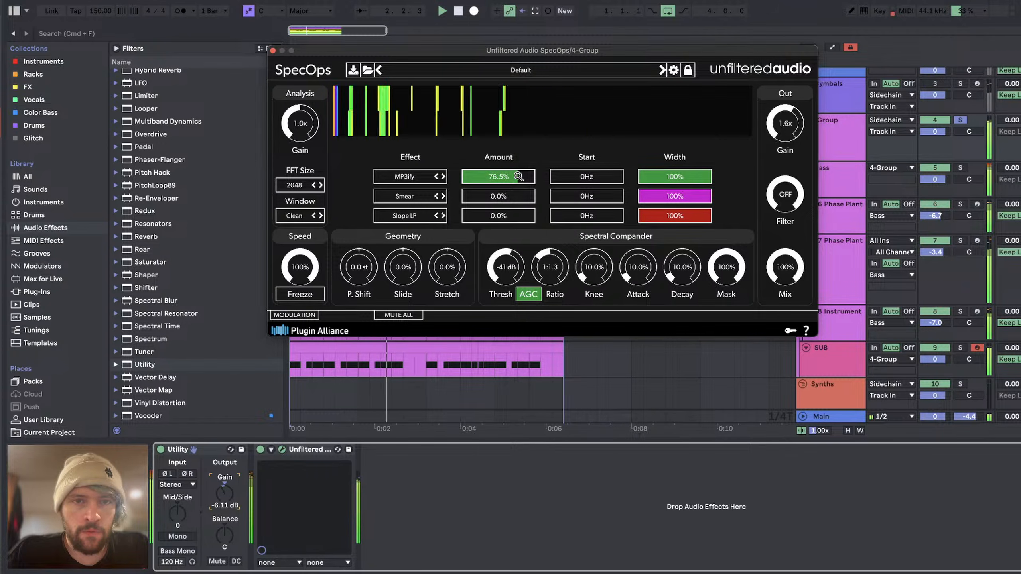
Step: Set the FFT size back to 2048 and raise the Smear amount to 32.8% during playback
mouse_move(557, 93)
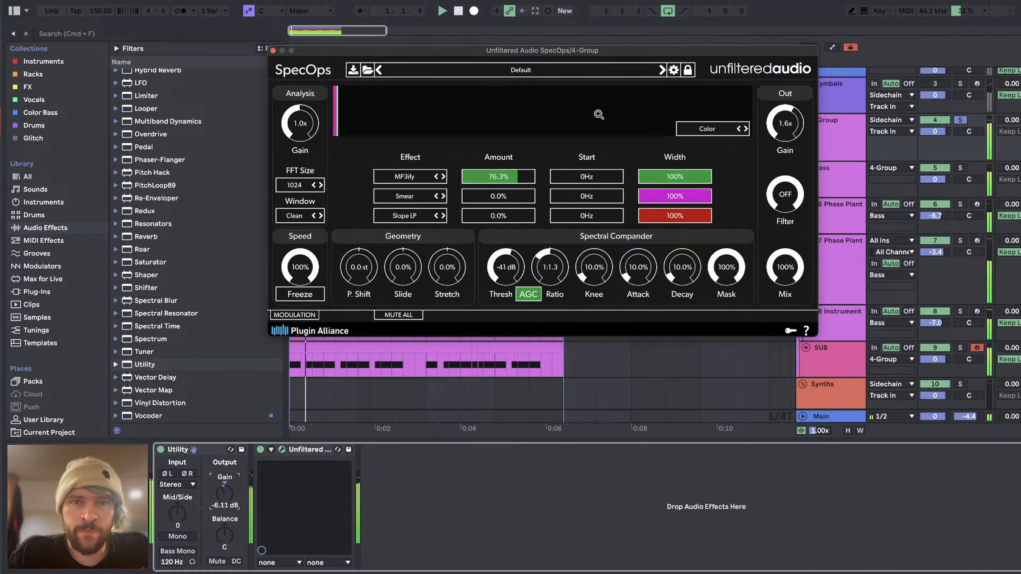
click(319, 183)
click(320, 183)
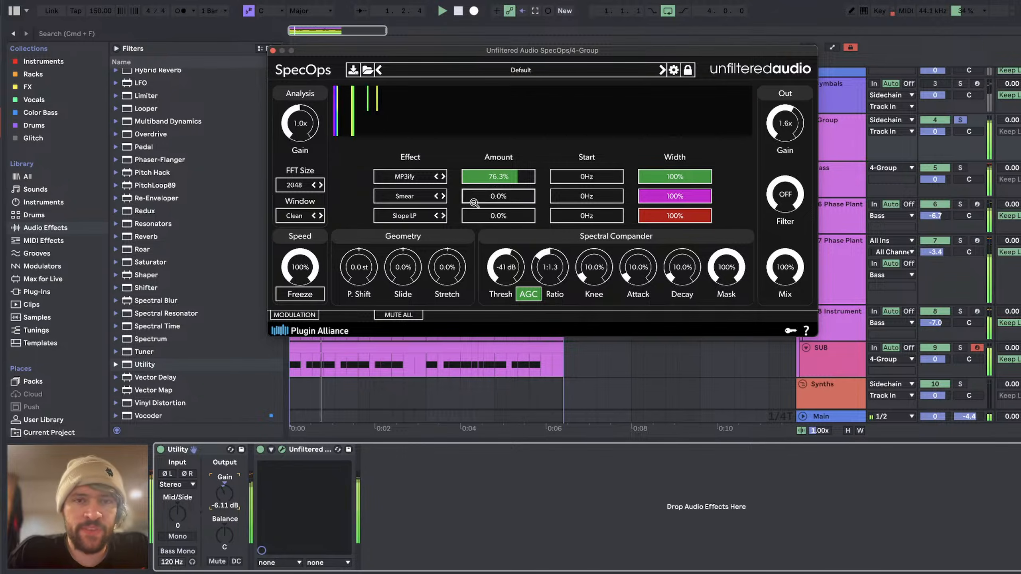
drag(475, 206, 490, 197)
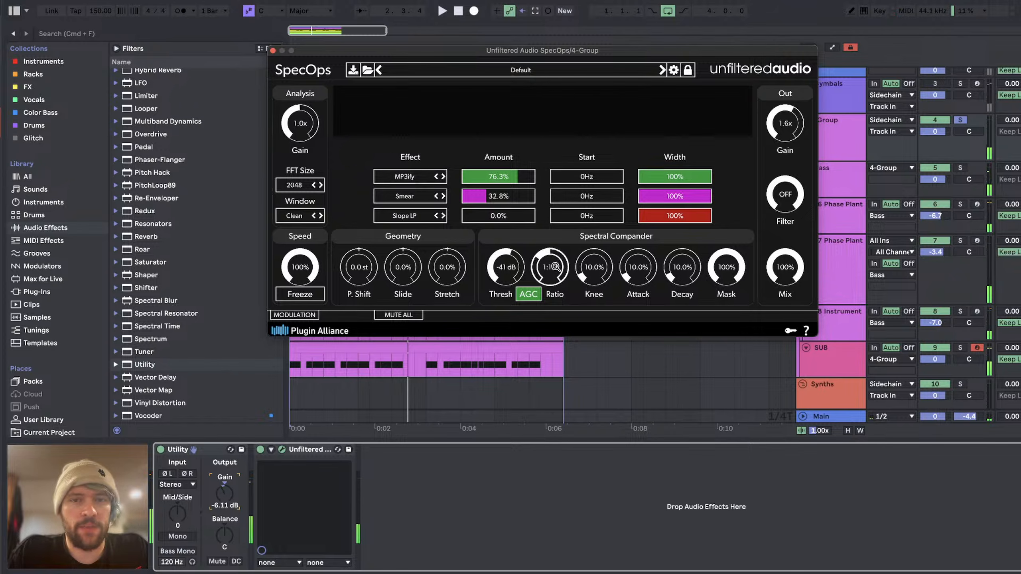
Step: Set the MP3ify and Smear start frequencies to 409Hz and raise the Smear amount to 55.7%
click(560, 178)
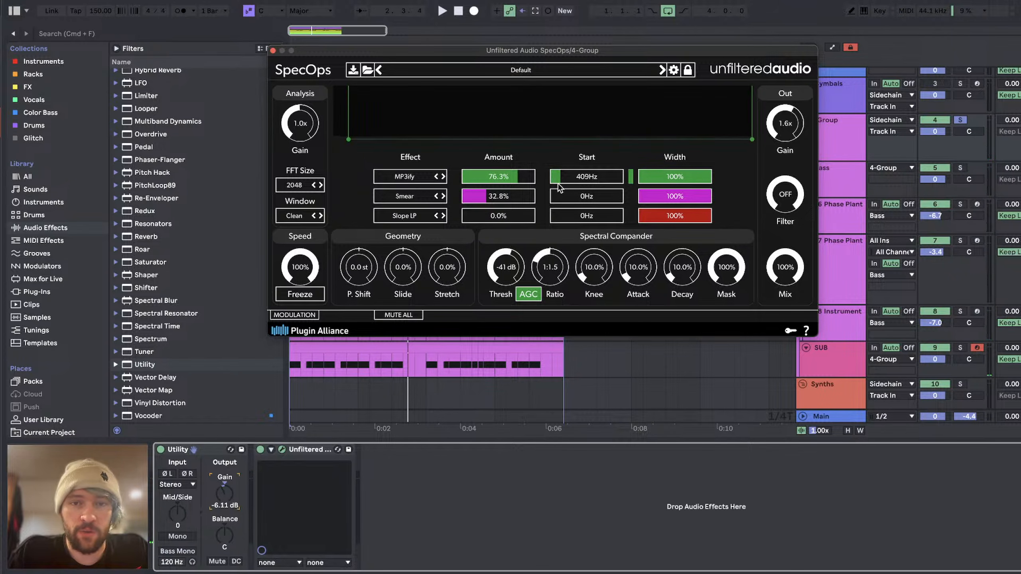
click(559, 199)
drag(559, 198, 560, 199)
key(space)
drag(487, 197, 507, 197)
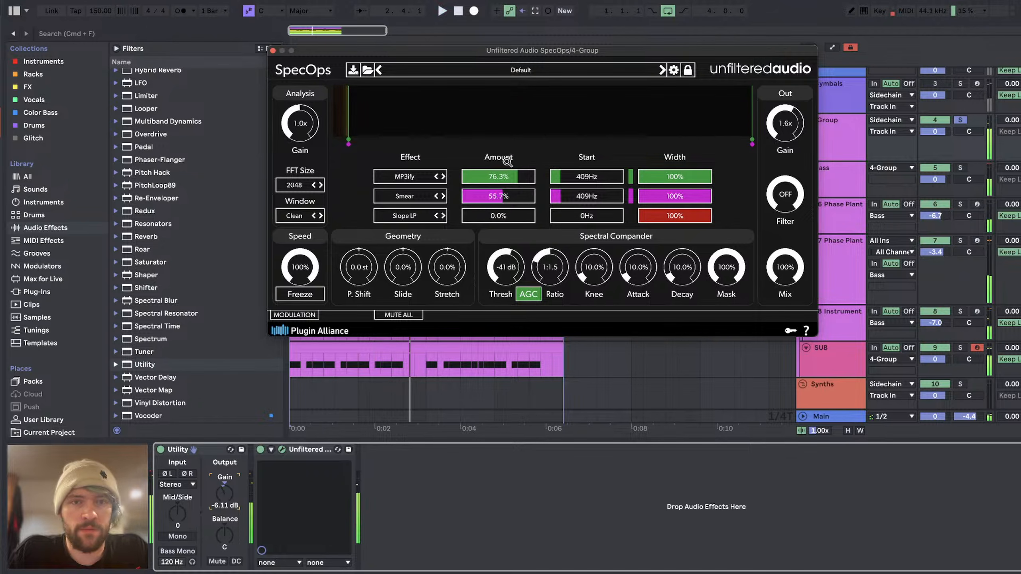
Step: Audition MP3ify and Smear separately by varying their amounts, settling on 74.8% MP3ify and 0.0% Smear
click(501, 177)
key(space)
key(space)
click(502, 198)
drag(503, 198, 425, 178)
key(space)
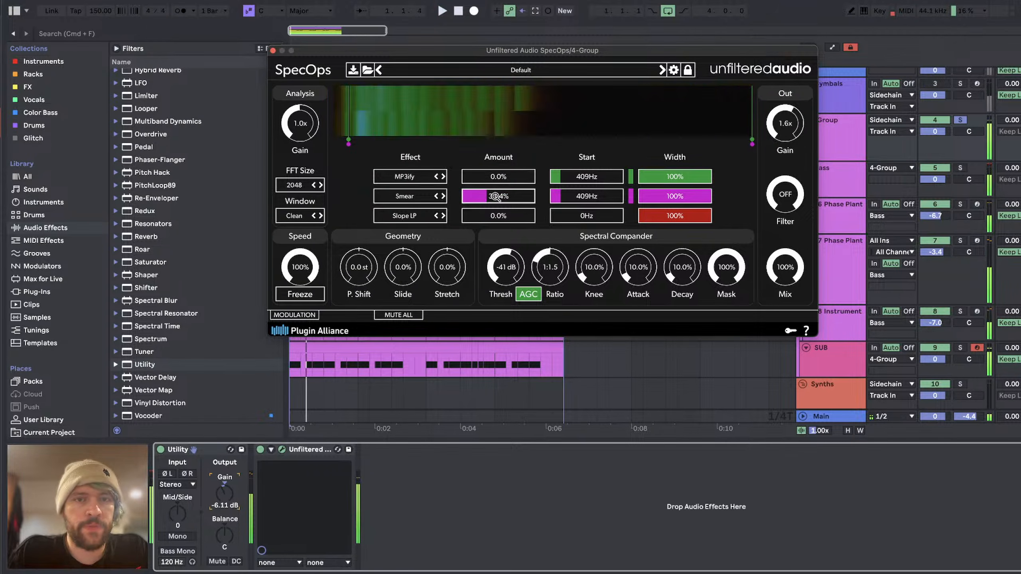
mouse_move(497, 196)
mouse_down()
mouse_move(456, 197)
mouse_move(551, 171)
mouse_move(503, 176)
mouse_move(516, 179)
mouse_up()
click(491, 177)
key(space)
key(space)
key(space)
Step: Group the SpecOps device into an audio effect rack and reopen its plugin window
click(274, 51)
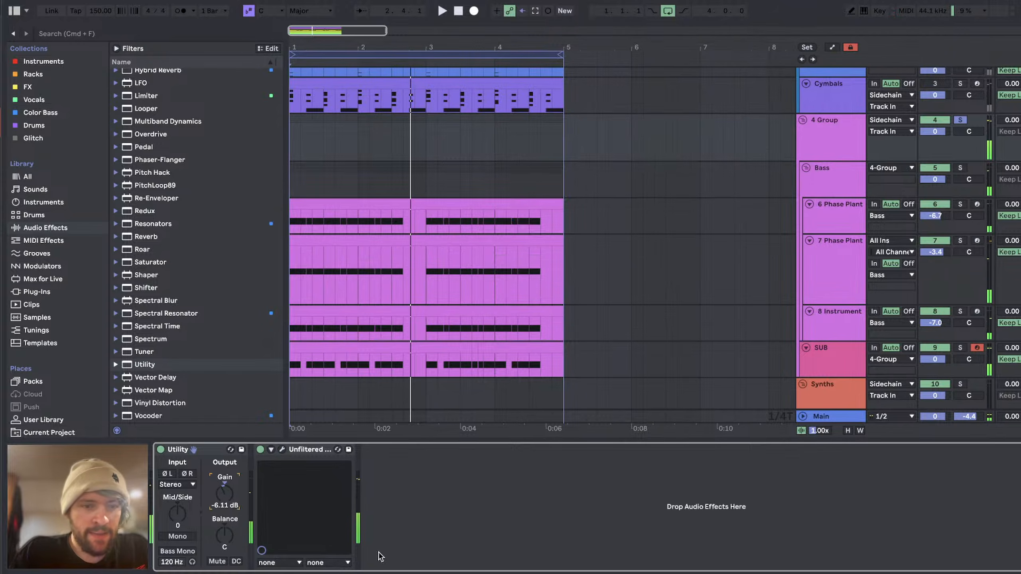
click(320, 451)
key(super+g)
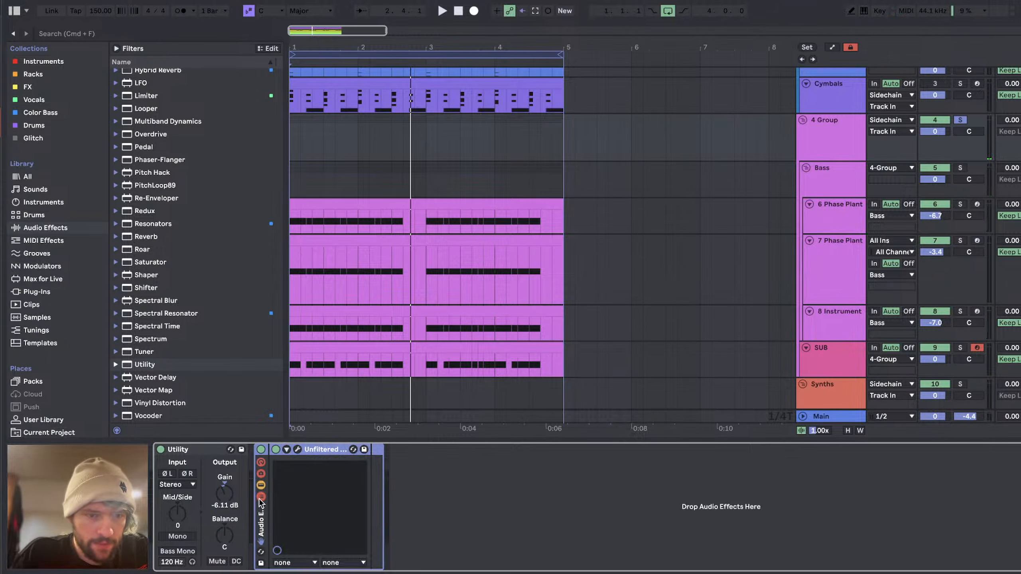
click(300, 449)
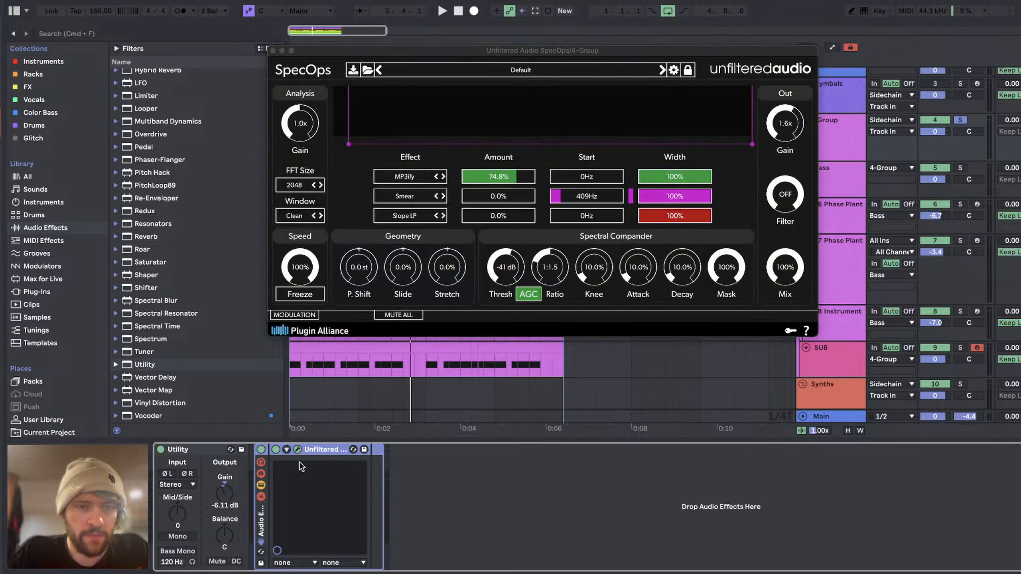
Step: Change the second slot's effect from Smear to Brickwall HP and set its amount to 18.4%
click(404, 216)
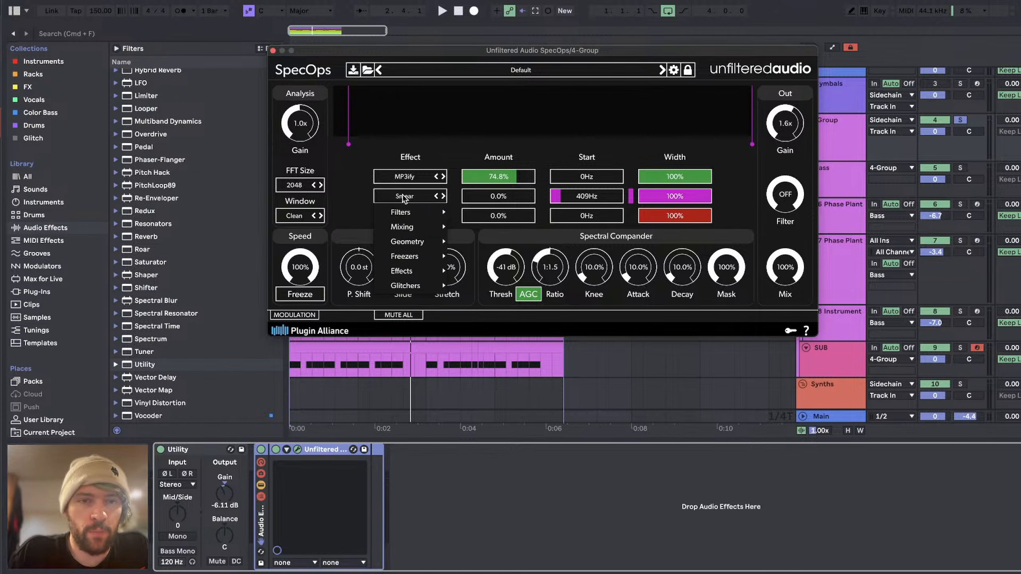
mouse_move(406, 211)
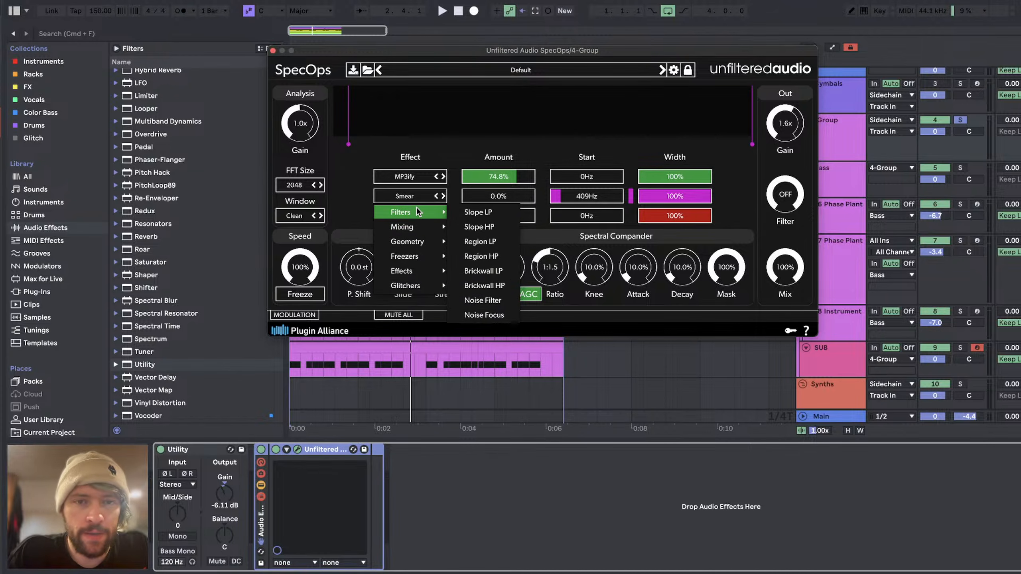
click(492, 286)
key(space)
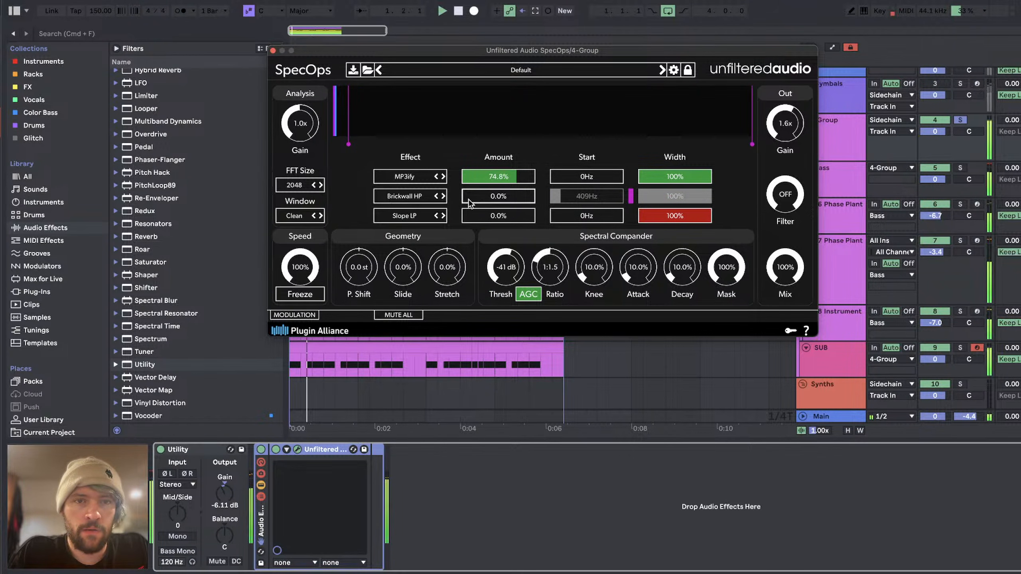
drag(469, 203, 478, 202)
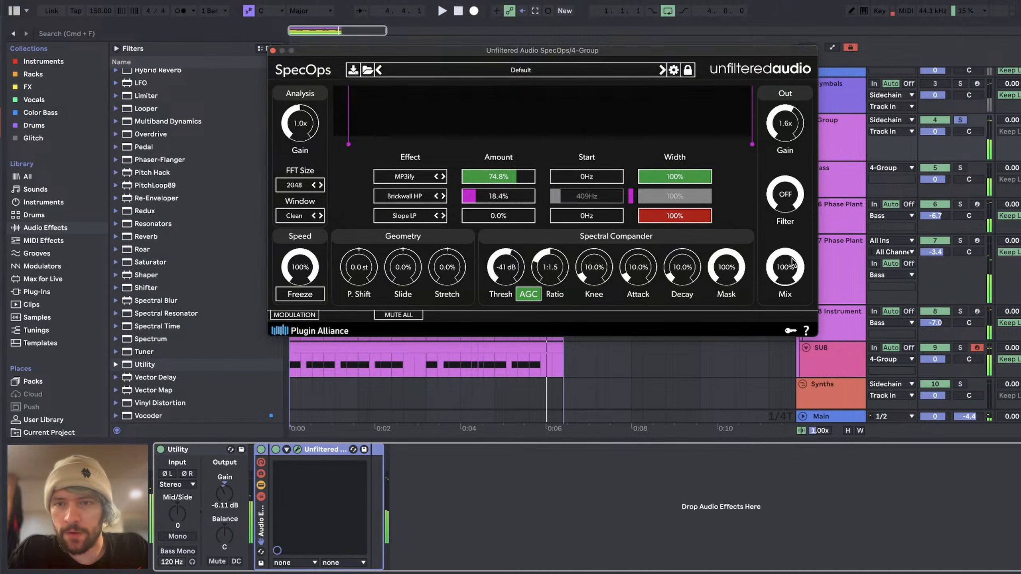
Step: Pull the SpecOps Mix down to 0.0% and blend it back in to 25.2% during playback
drag(783, 269, 761, 436)
key(space)
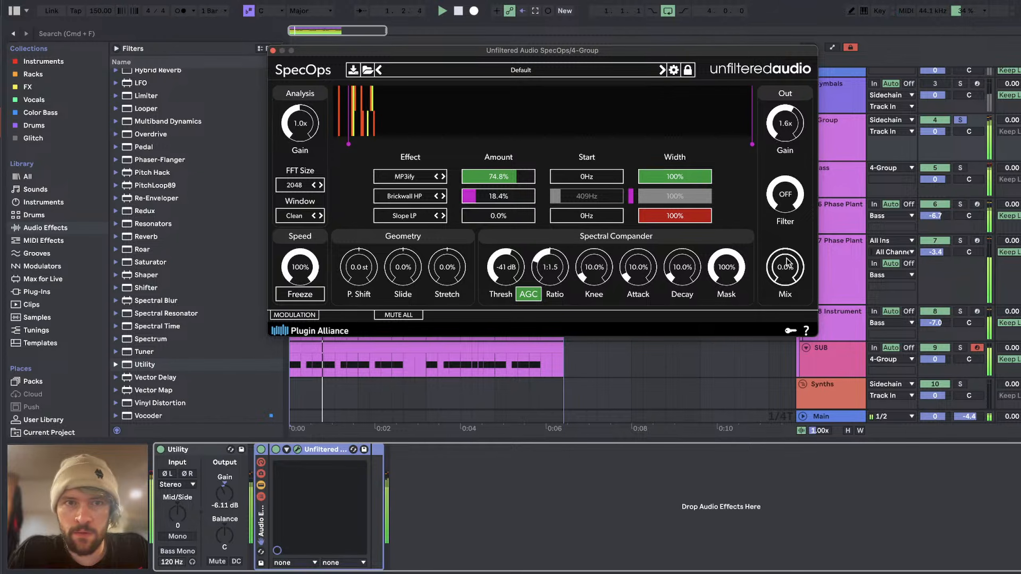
drag(787, 264, 785, 206)
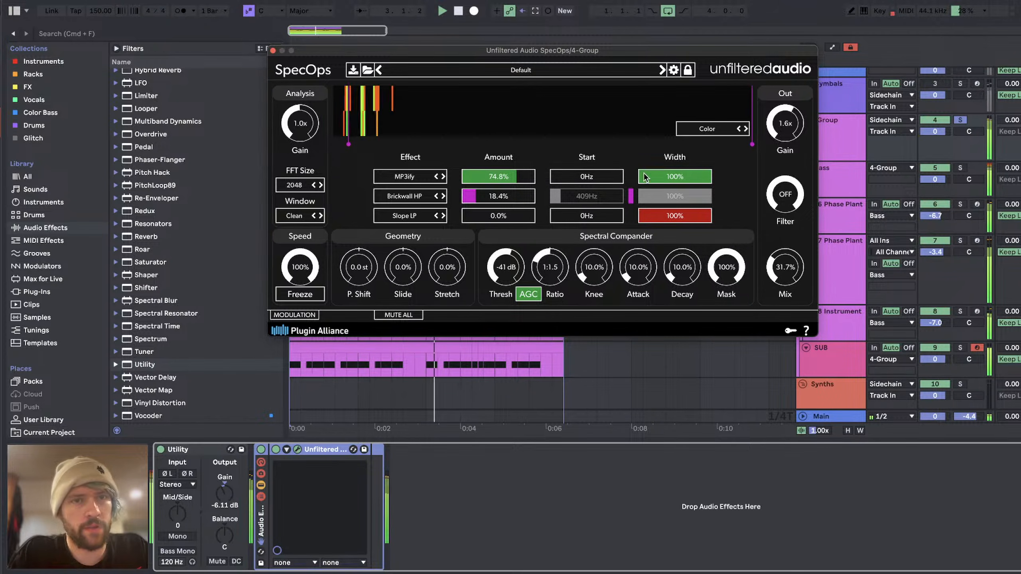
drag(785, 261, 753, 272)
Step: Fine-tune the first slot's MP3ify amount to 75.0% during playback
click(529, 177)
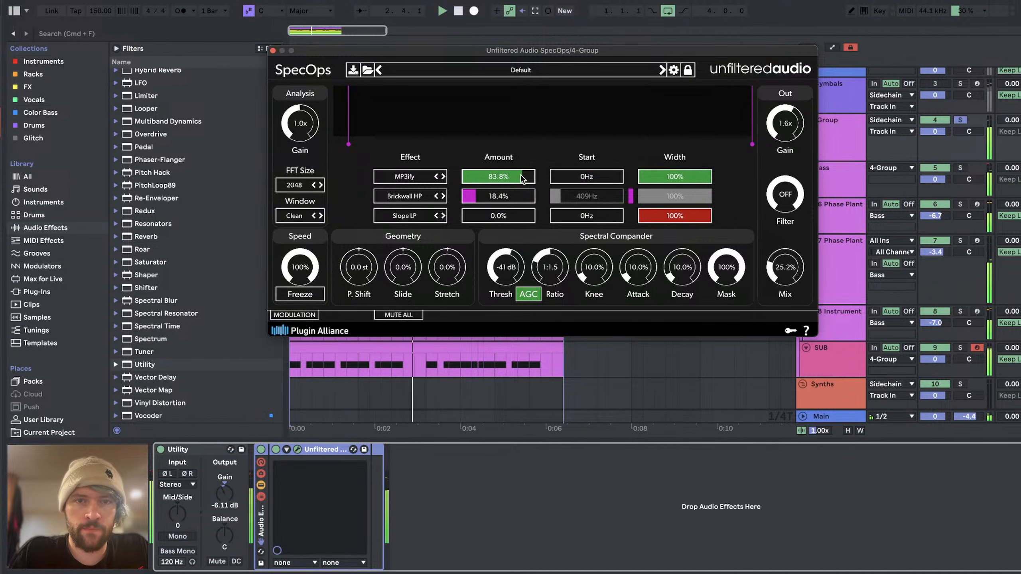
click(518, 180)
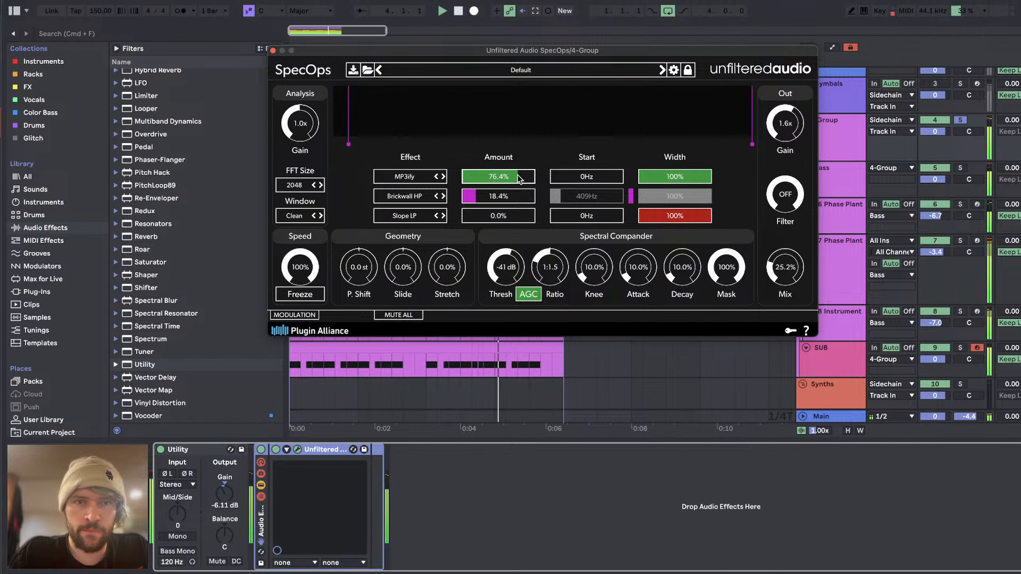
click(517, 177)
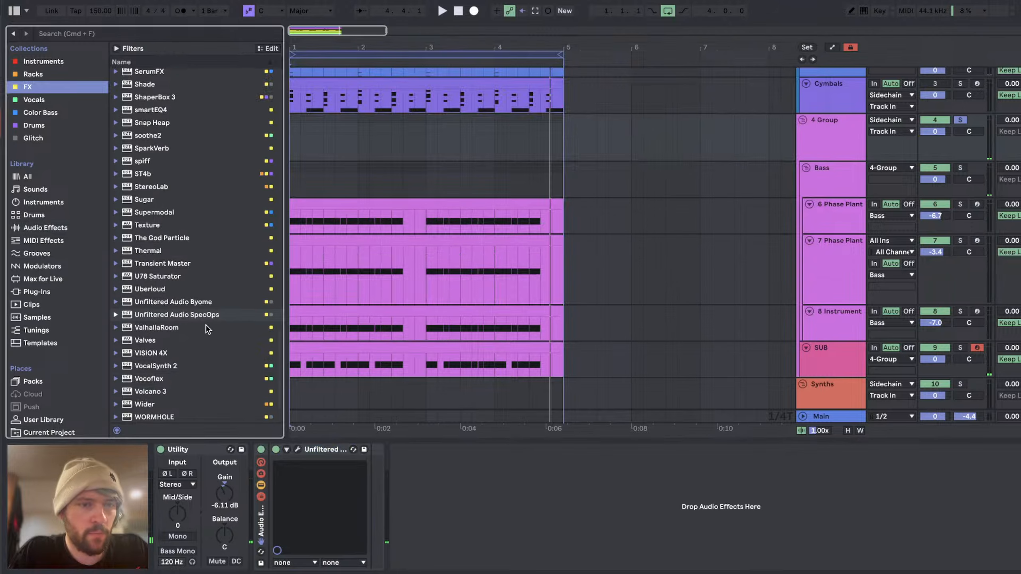
Step: Add a second SpecOps instance after the rack and raise the first instance's Mix to 45.6%
double_click(221, 314)
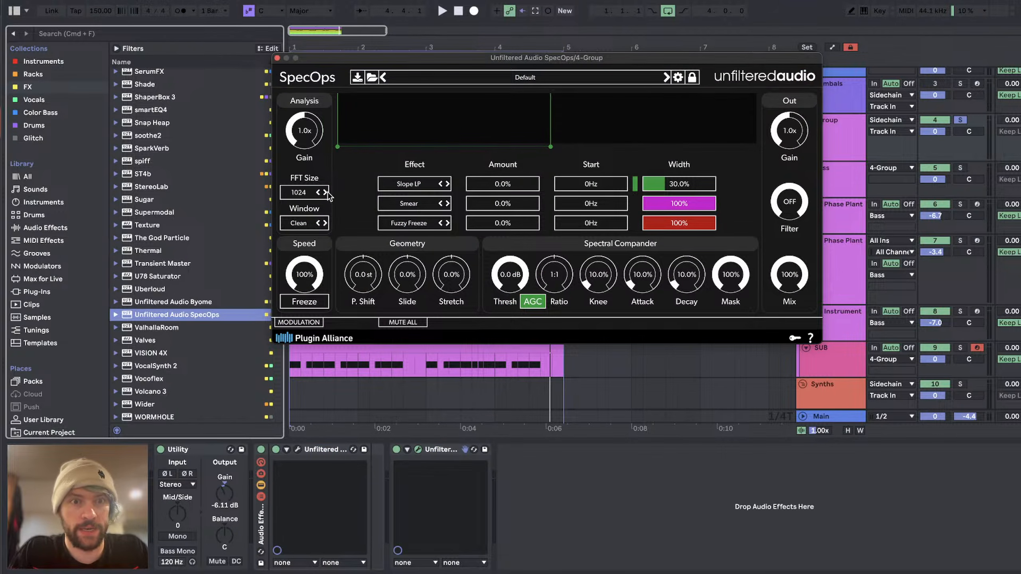
key(space)
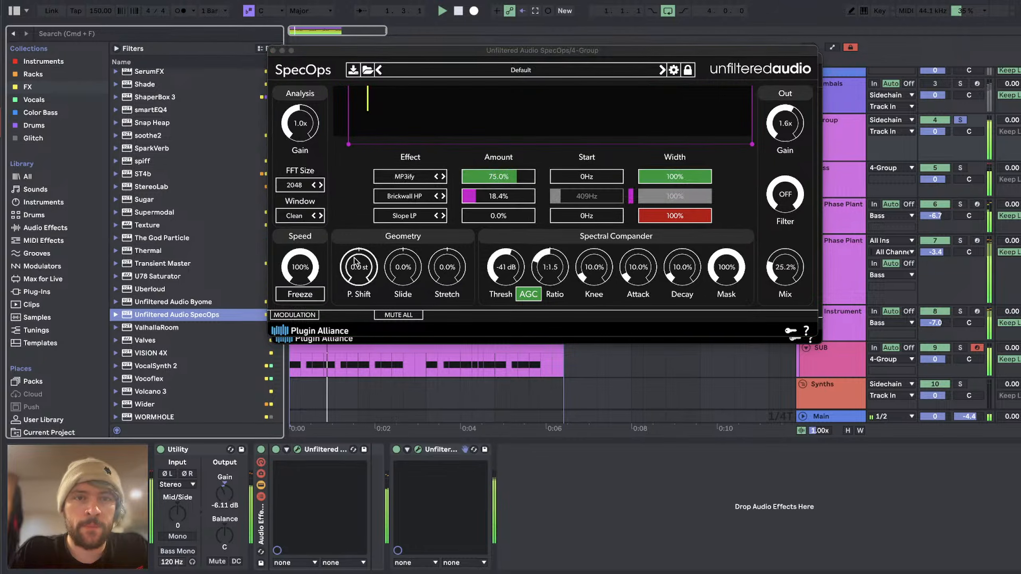
drag(786, 271, 786, 241)
Step: Change the third slot's effect to Expand and set its amount to 80.2%, auditioning the result
click(404, 216)
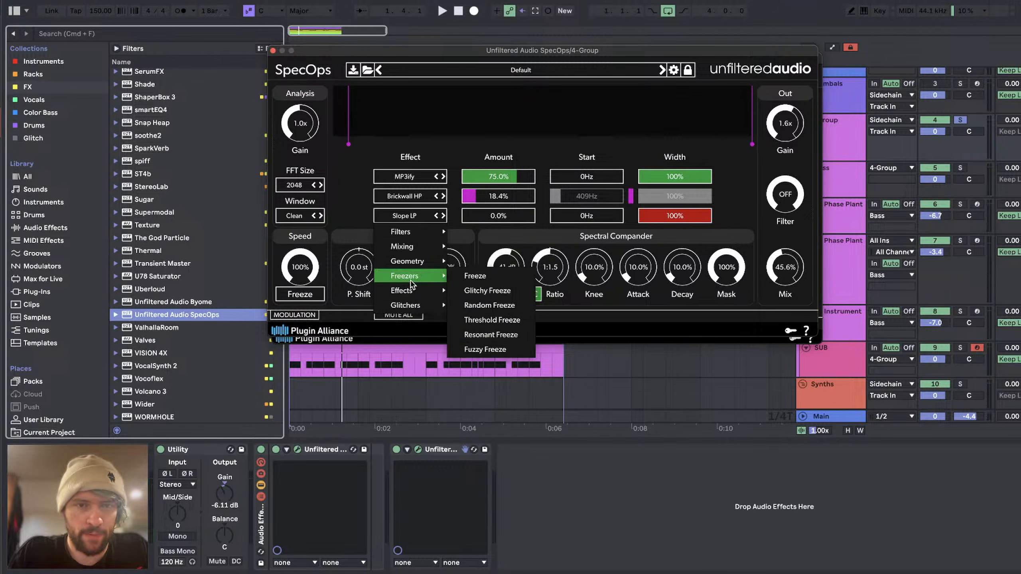
mouse_move(407, 262)
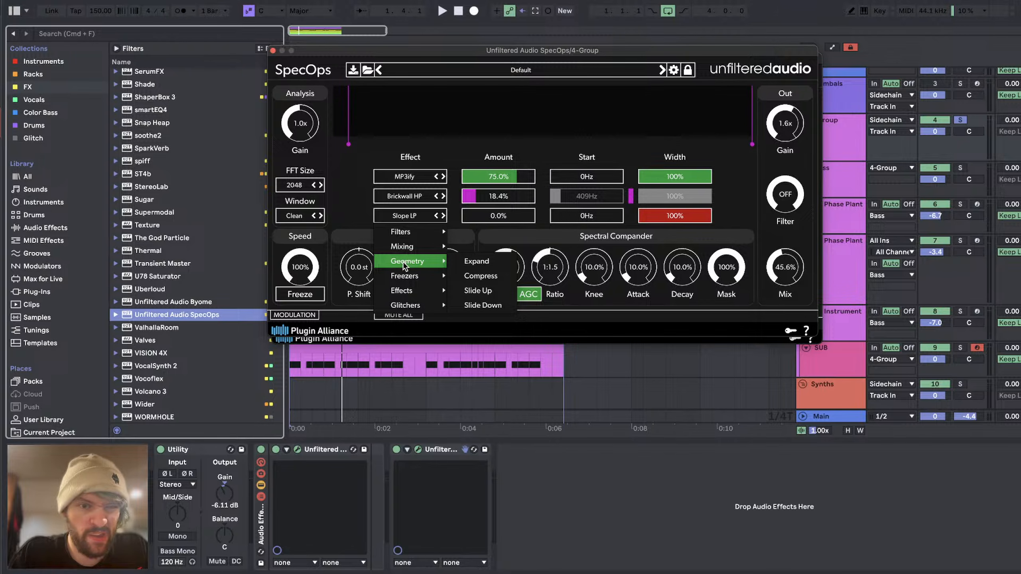
click(487, 262)
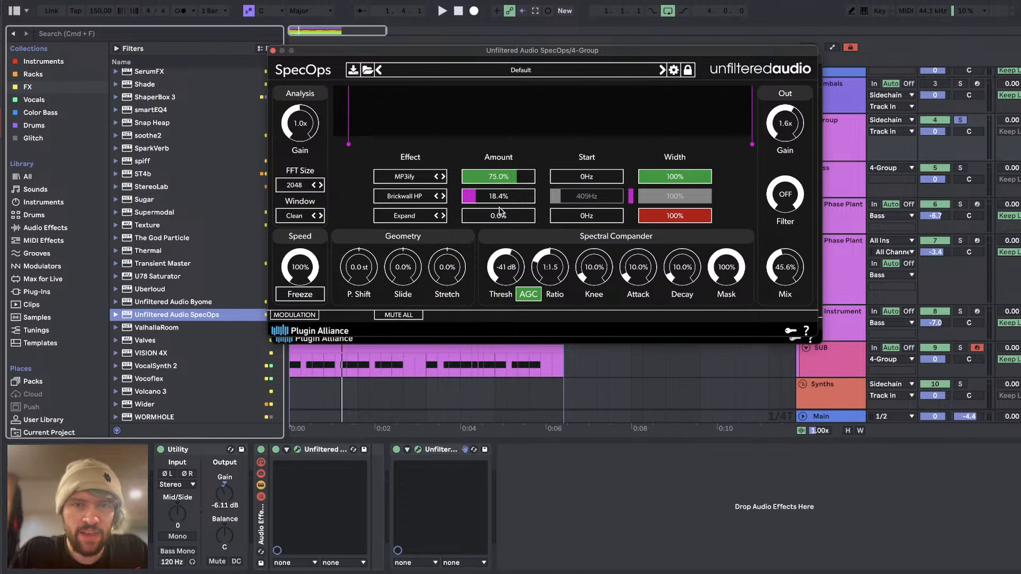
drag(509, 217, 521, 216)
key(space)
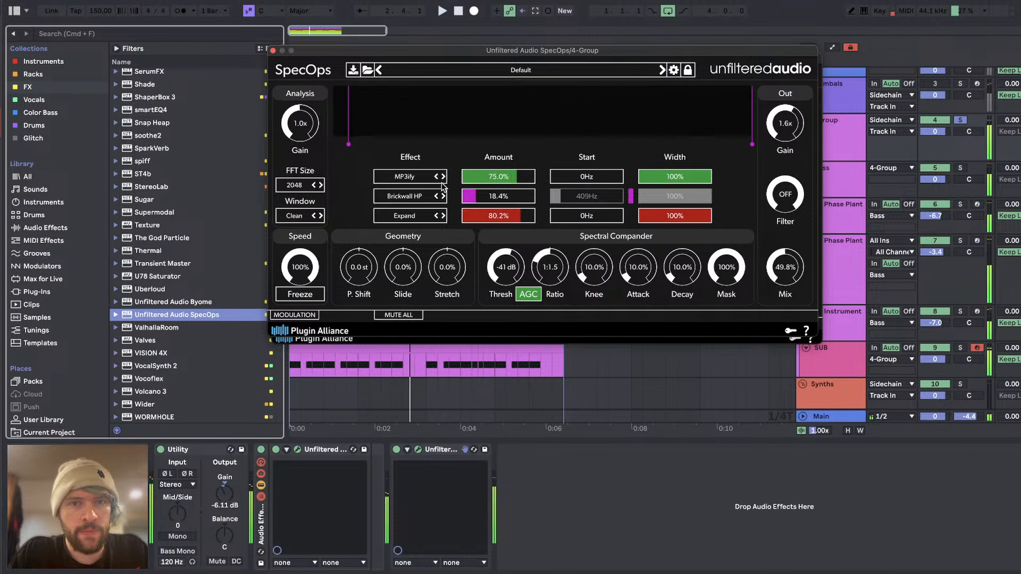
click(517, 177)
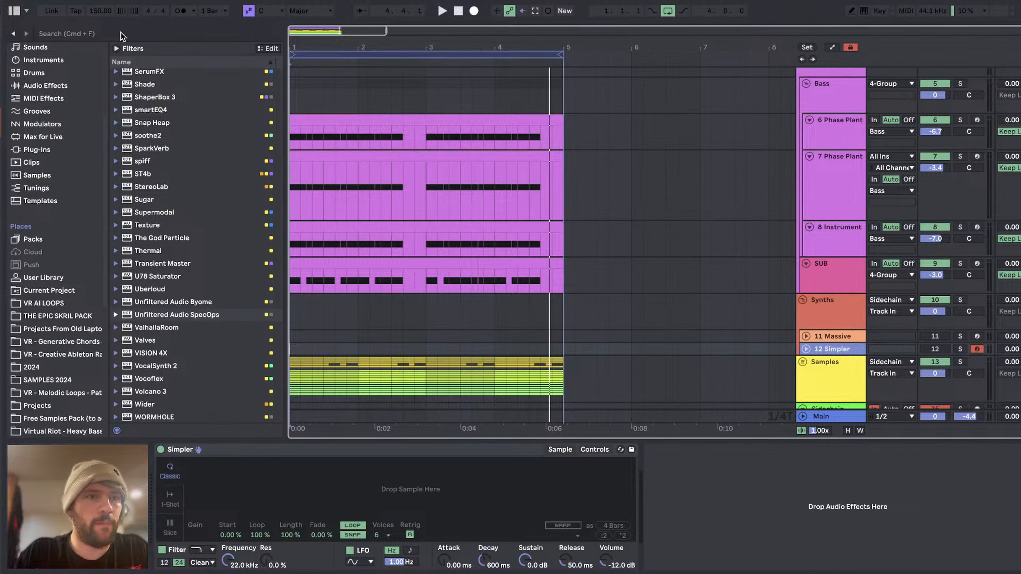
Step: Search the entire browser library for "dog bark"
click(118, 34)
text(dog)
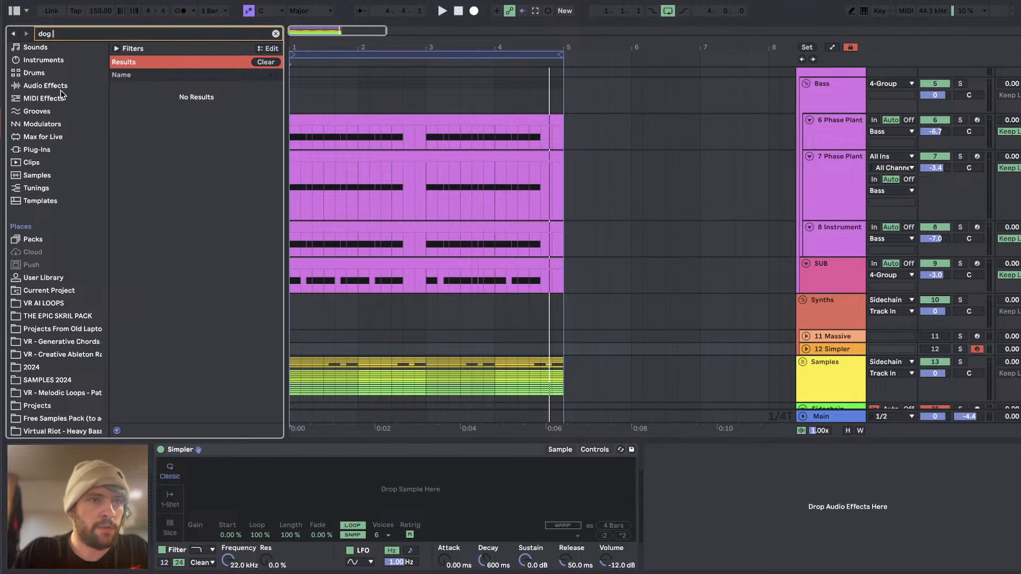
text( bark)
scroll(28, 180, up, 4)
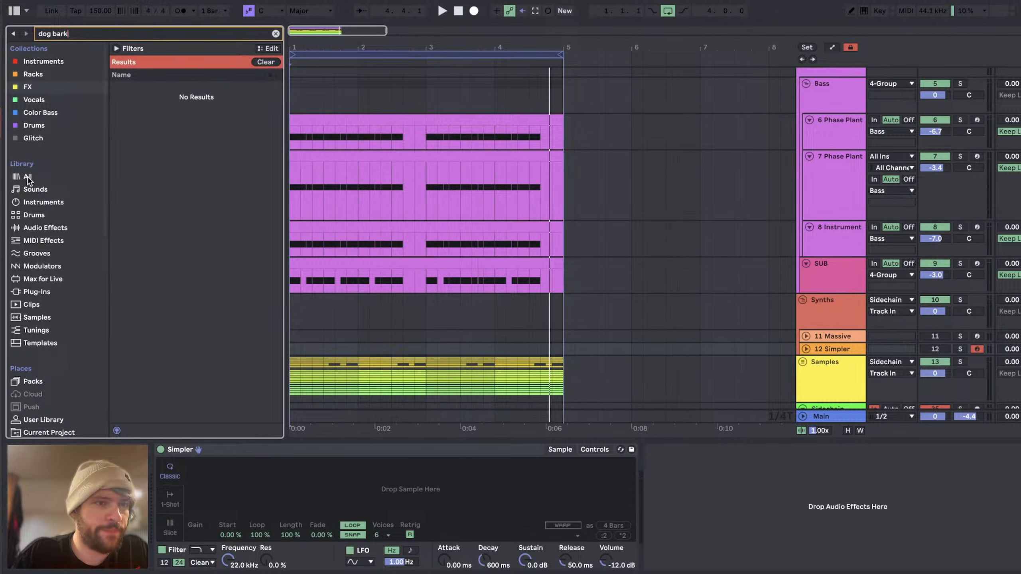
click(29, 177)
Step: Preview several dog bark samples and load DogBark_BW.62869.wav into the Simpler on track 12
click(172, 100)
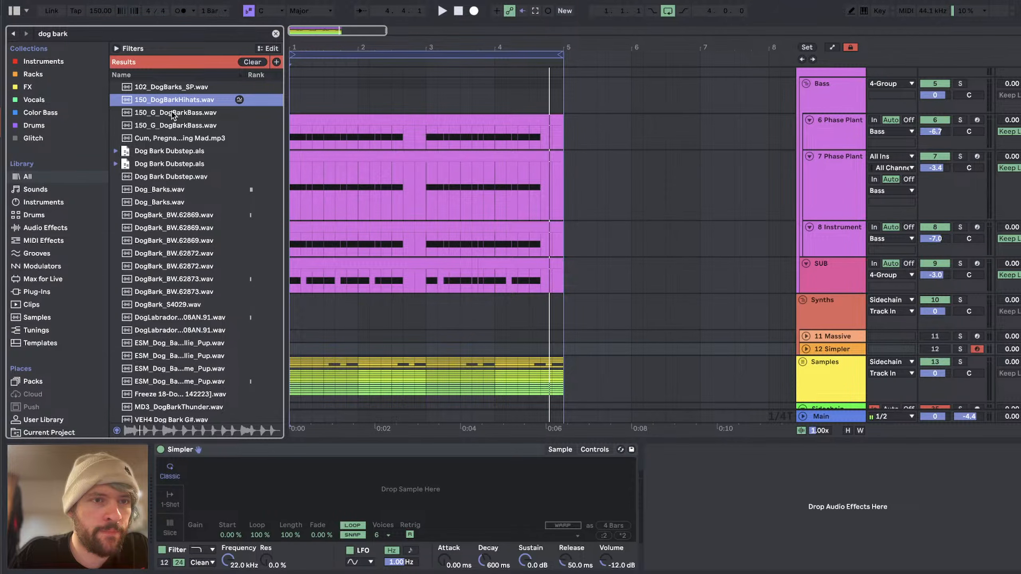
click(154, 202)
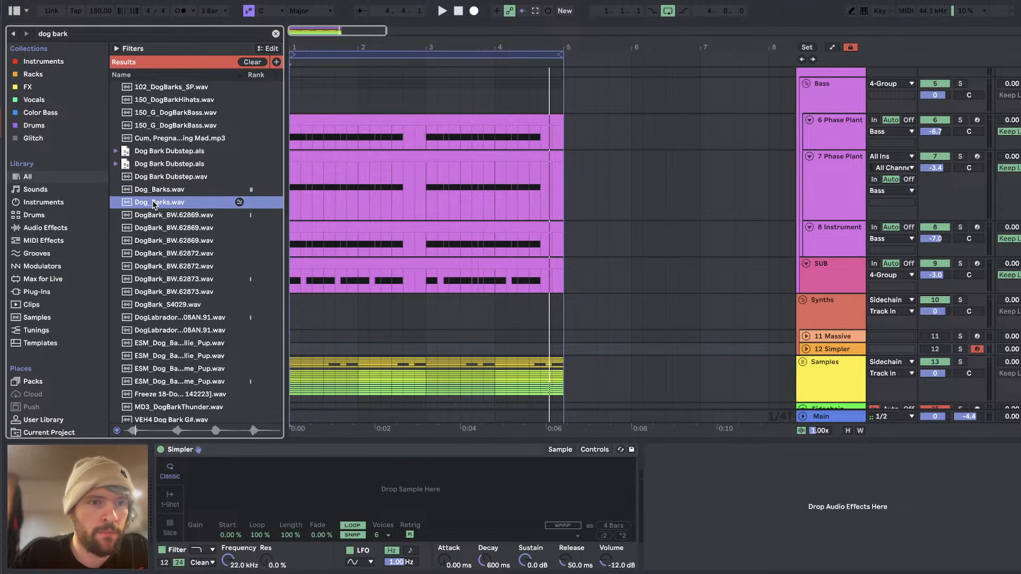
click(154, 216)
key(Down)
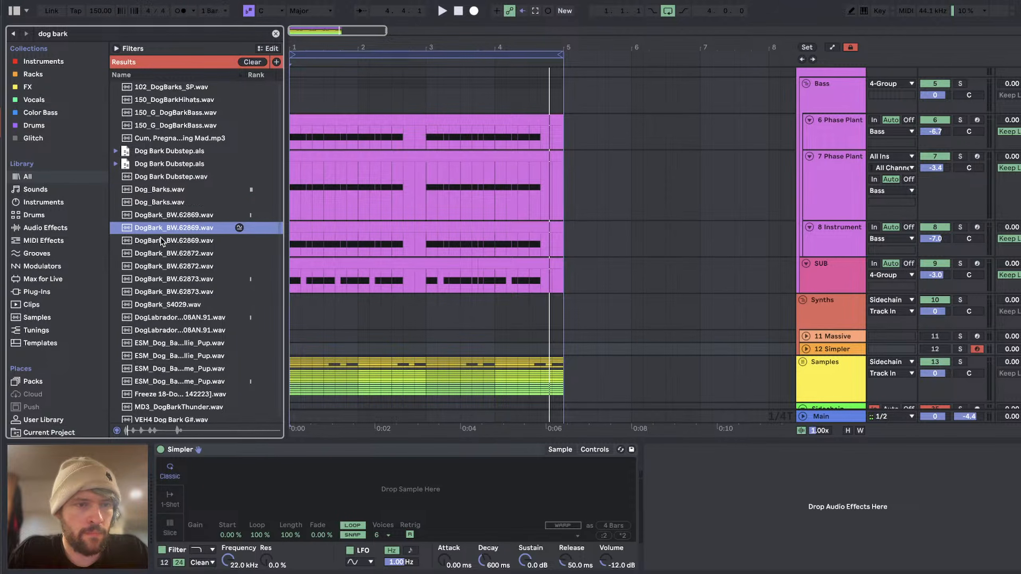
key(Up)
key(Return)
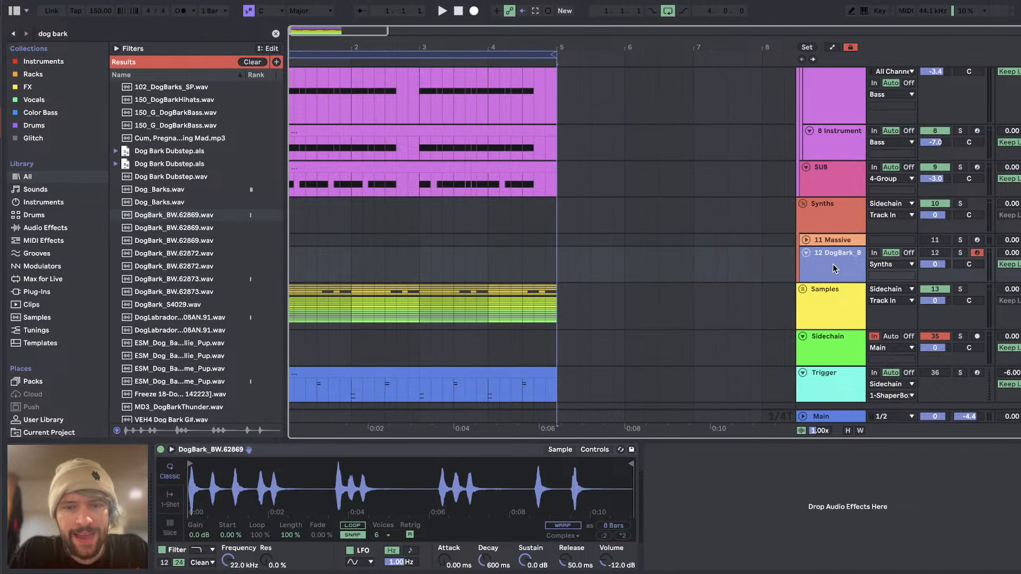
Step: Insert an audio track below the dog bark track and write C#1, D1, D#1 and E1 notes up to beat 1.3 of its MIDI clip
key(ctrl+t)
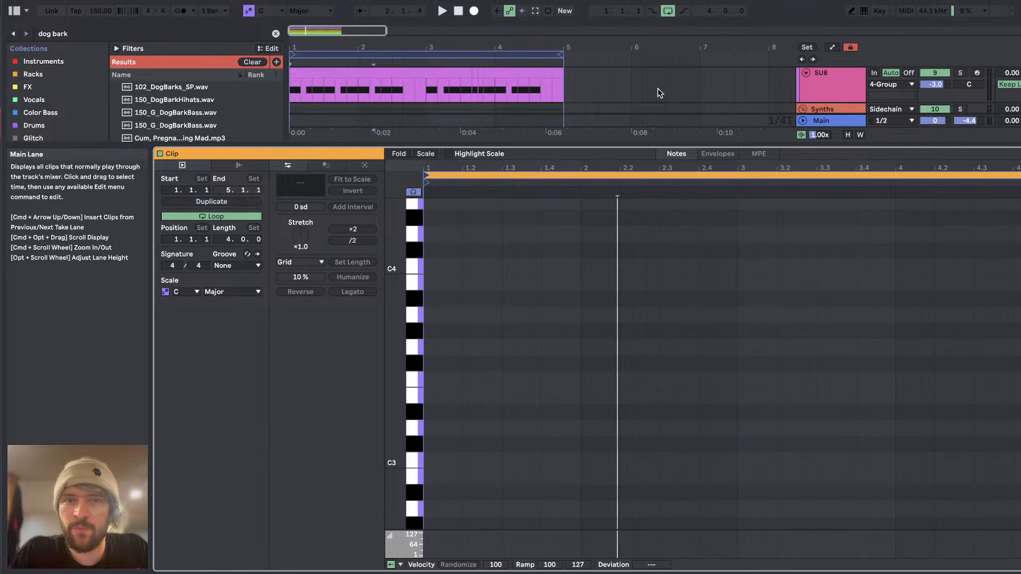
scroll(657, 88, down, 3)
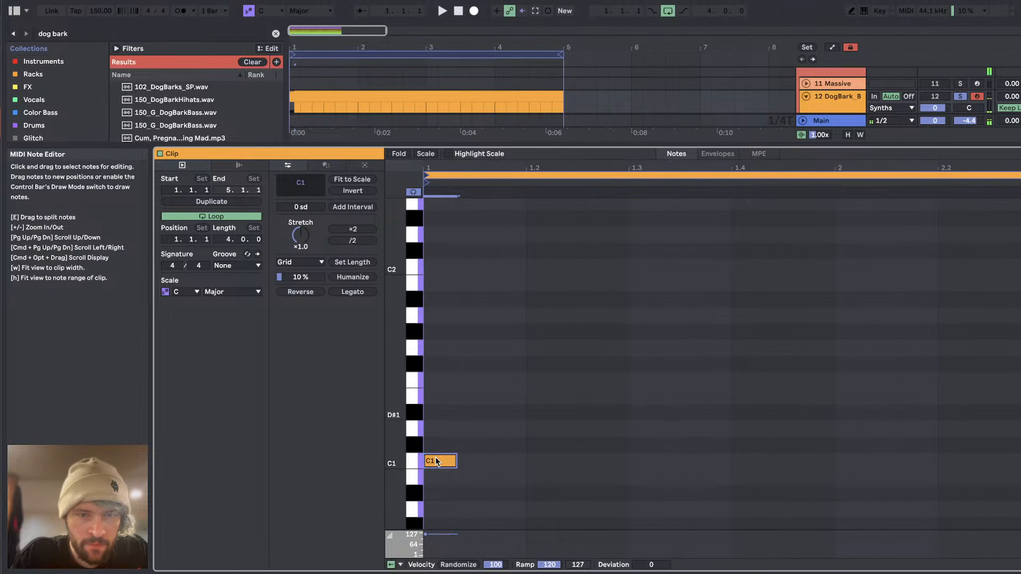
drag(436, 458, 485, 440)
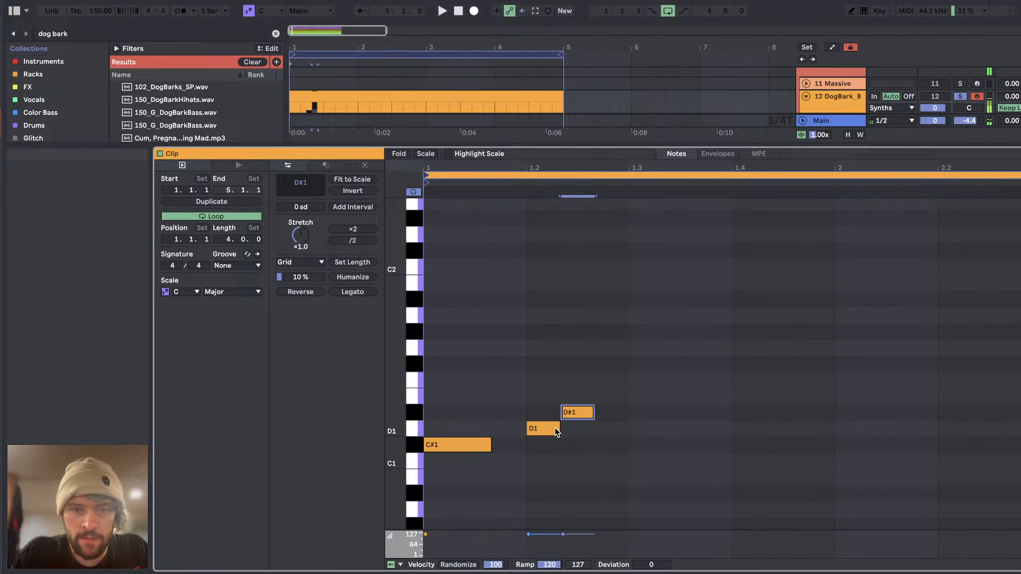
double_click(646, 397)
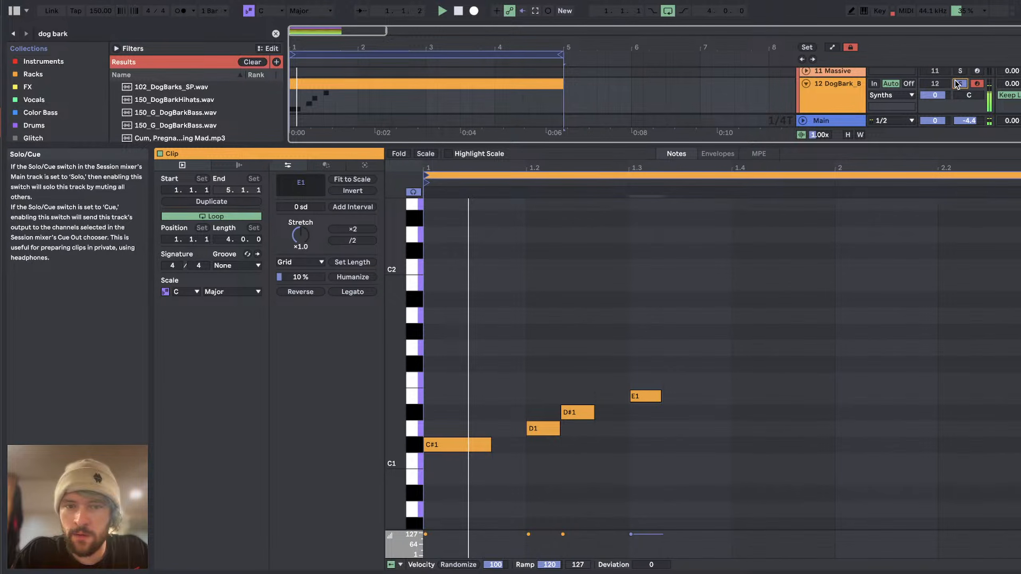
Step: Add an F1 note at beat 1.4, duplicate it directly after as G1, and audition the pattern
double_click(747, 380)
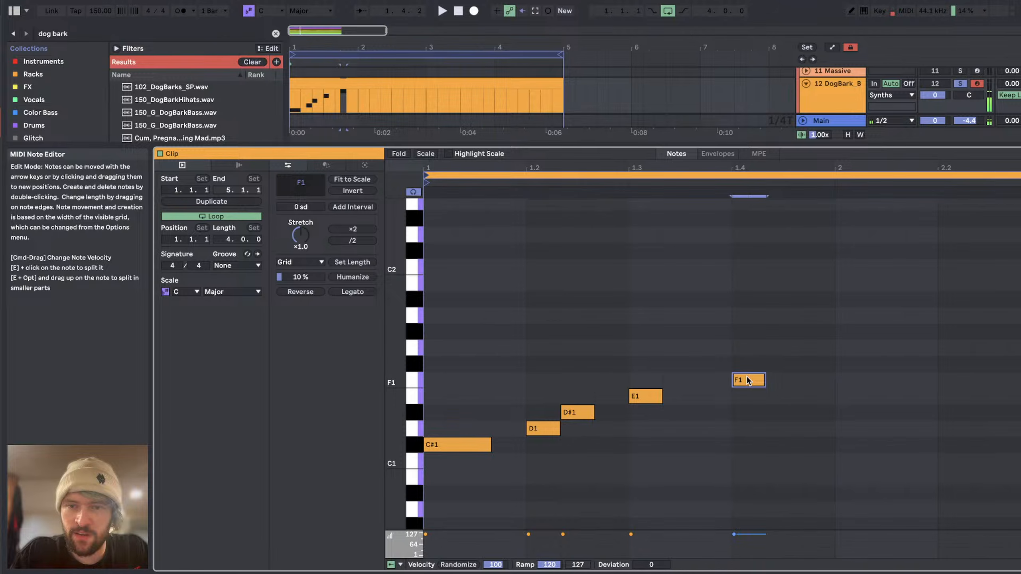
key(super+d)
key(Up)
key(Up)
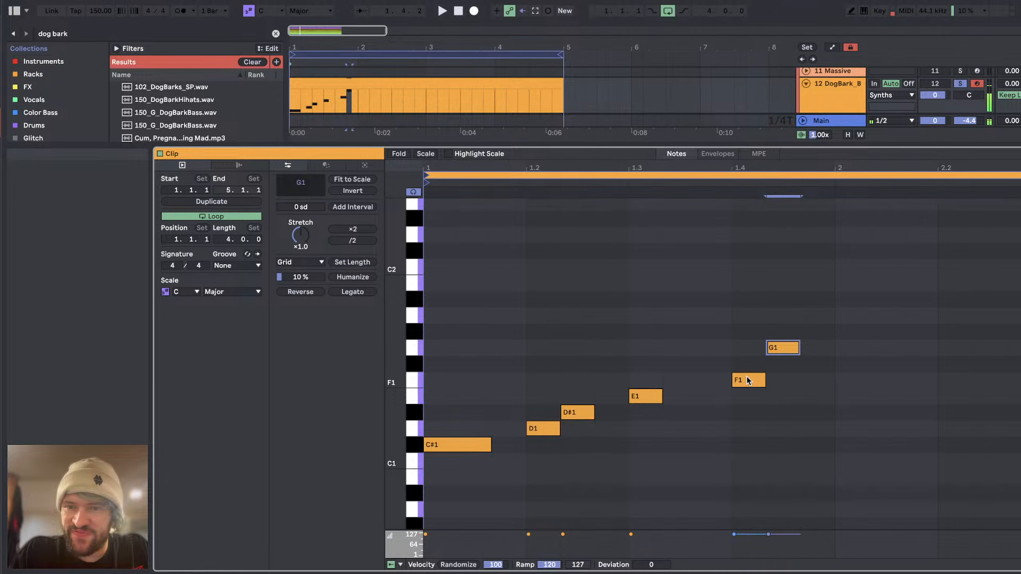
key(space)
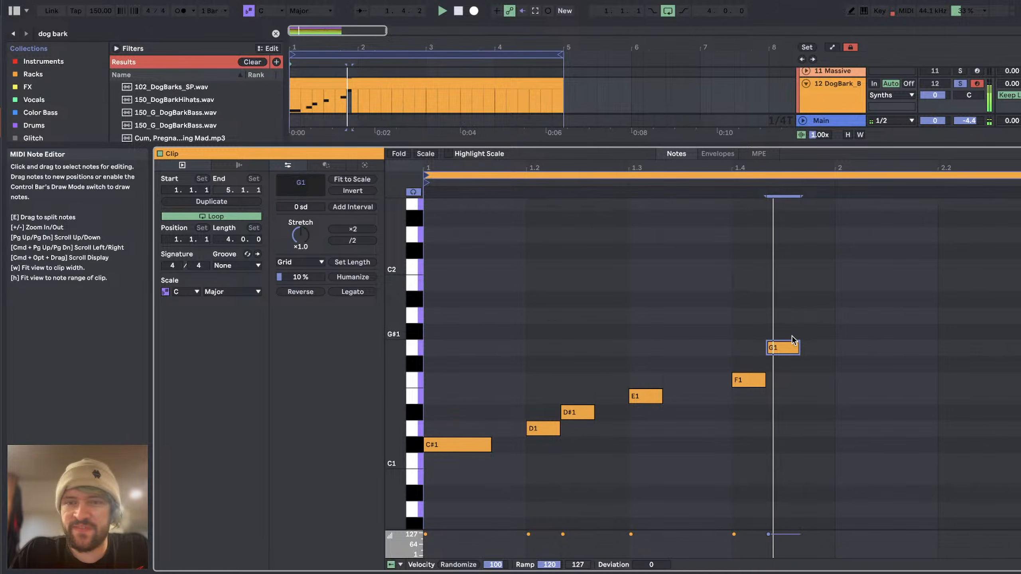
Step: Continue the rising dog bark line through bar 2 with G#1, A1, A#1 and B1 notes, placing B1 at beat 2.3
click(849, 324)
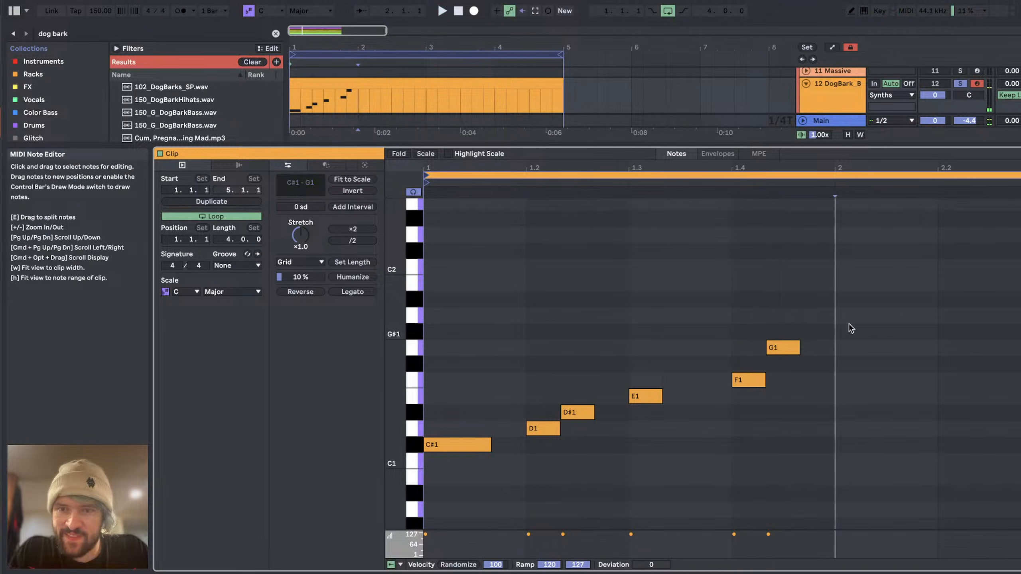
double_click(849, 324)
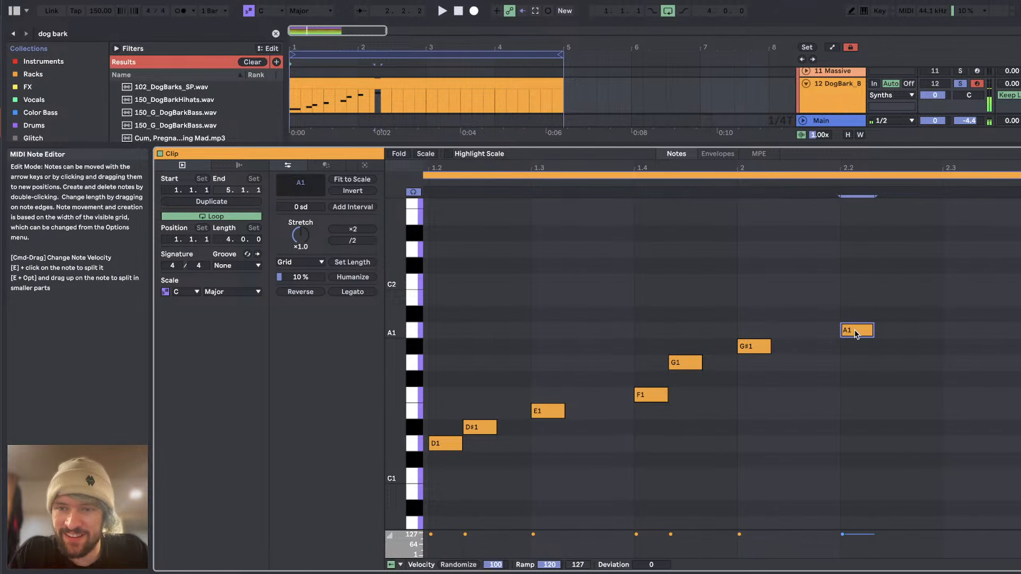
key(super+d)
key(Up)
key(super+d)
key(Up)
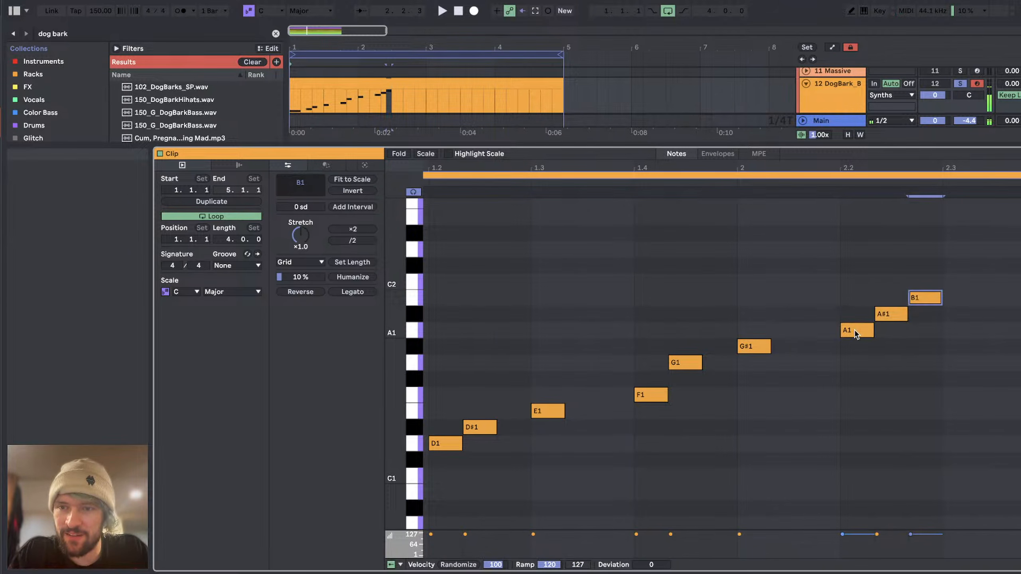
key(Right)
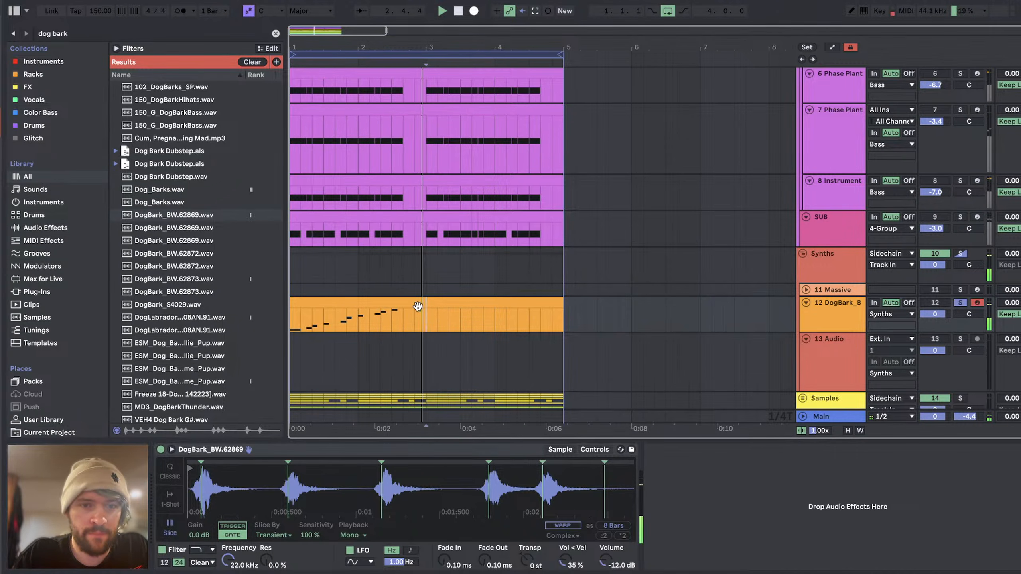
Step: Copy the two-bar dog bark phrase to bar 3
key(super+v)
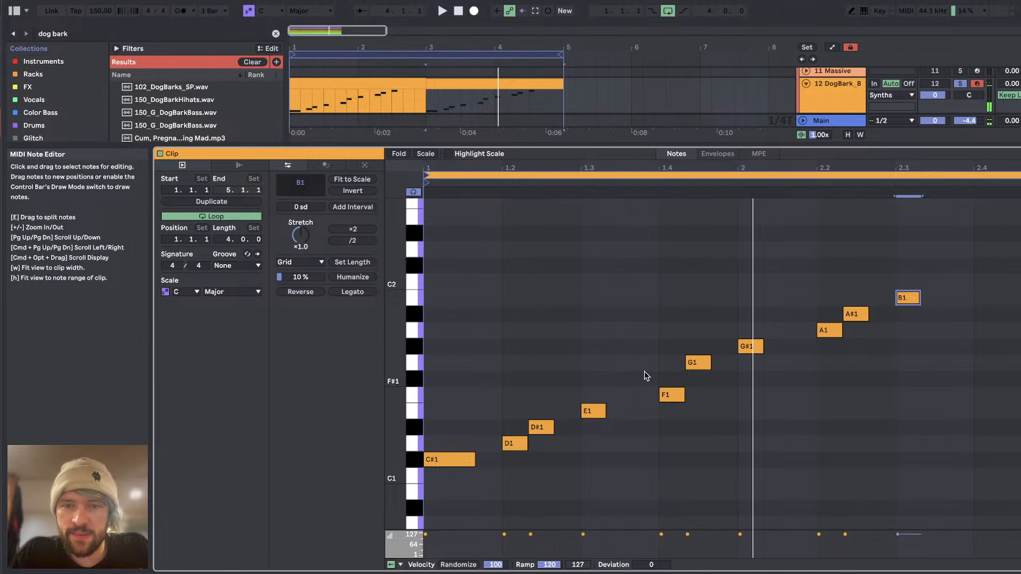
click(643, 297)
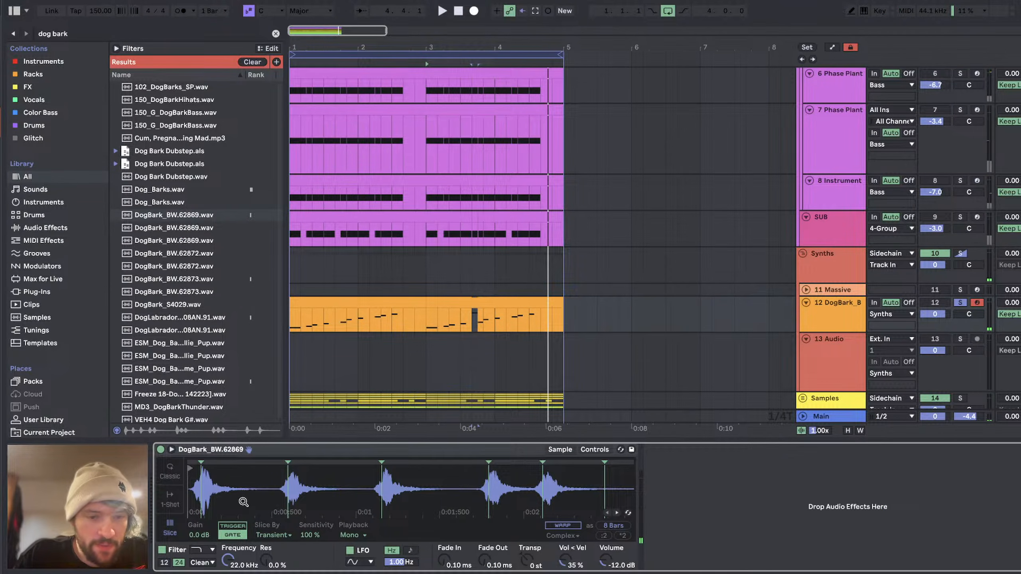
Step: Move the Simpler slice markers slightly earlier to line up with the start of each dog bark
drag(244, 500, 243, 500)
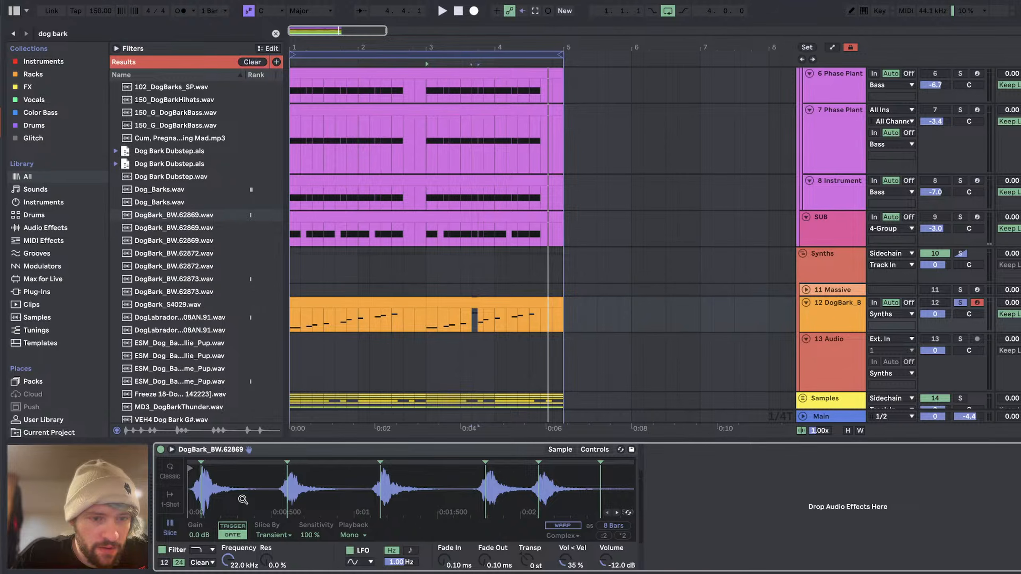
drag(201, 463, 195, 463)
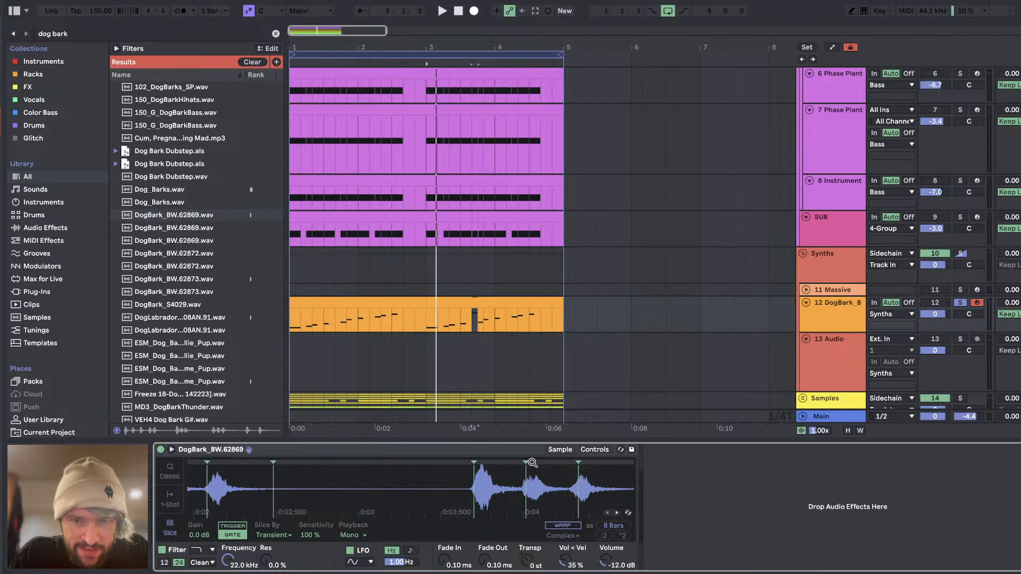
drag(526, 463, 522, 463)
drag(579, 464, 529, 464)
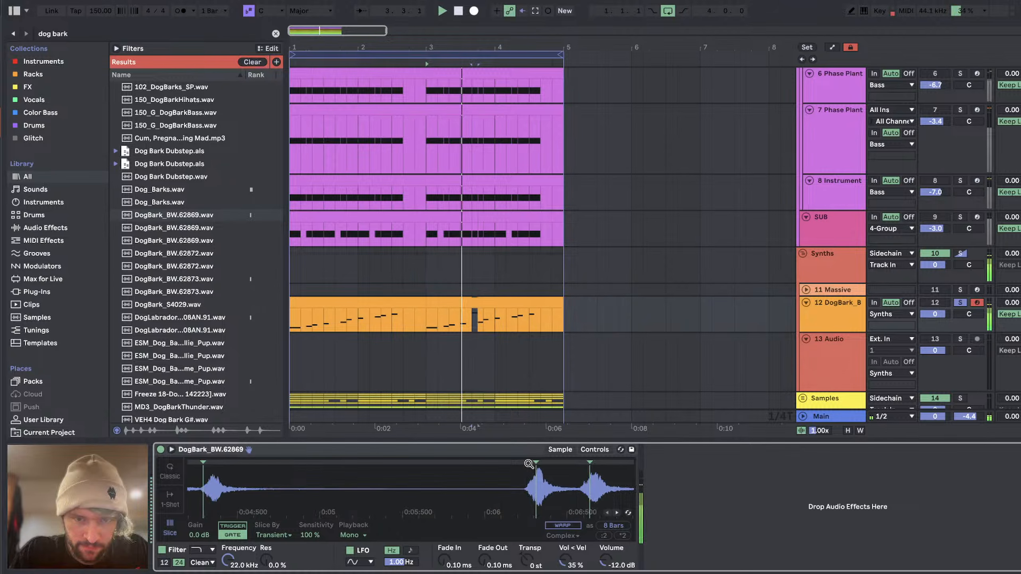
drag(536, 463, 530, 463)
drag(590, 463, 387, 463)
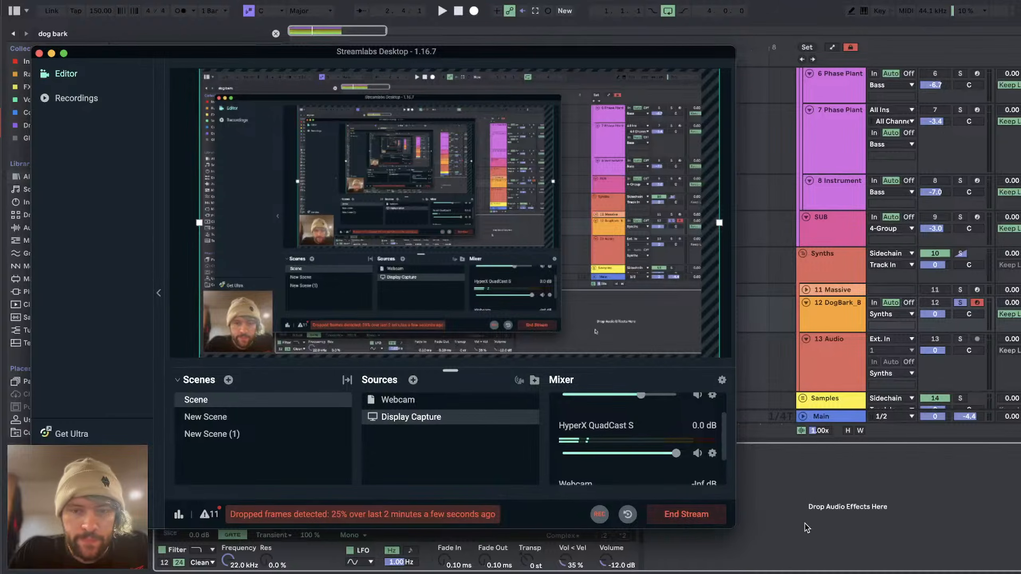
Step: Check the livestream's status and chat, switching between Streamlabs Desktop, YouTube Studio and Ableton Live
click(804, 524)
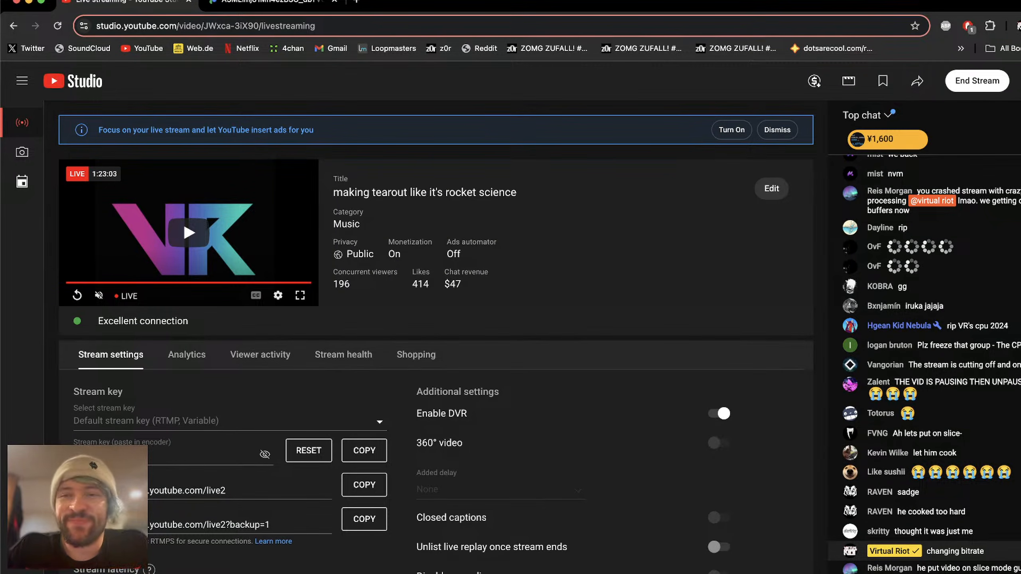
key(super+Tab)
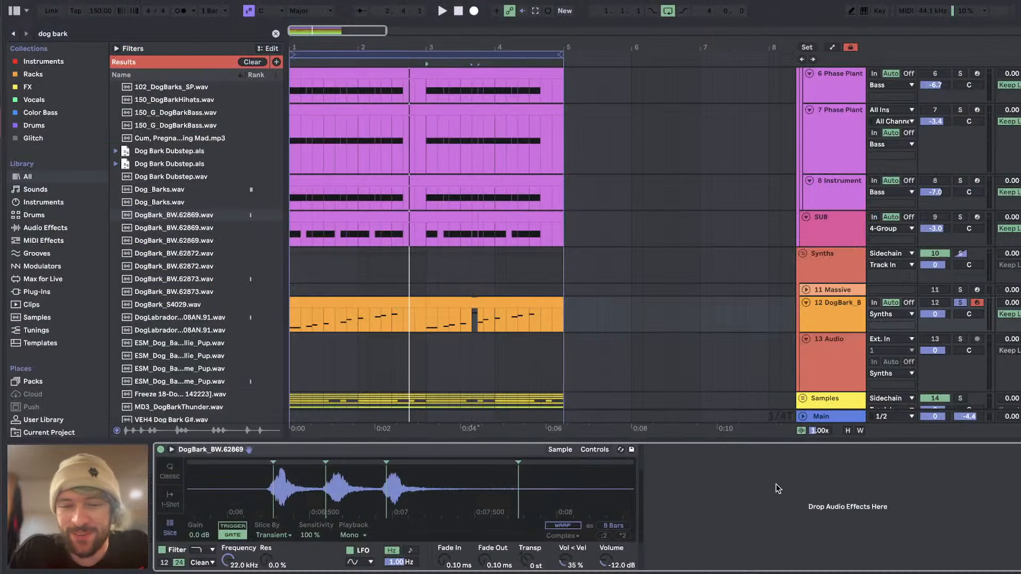
key(super+Tab)
key(super+Tab)
key(super+Tab)
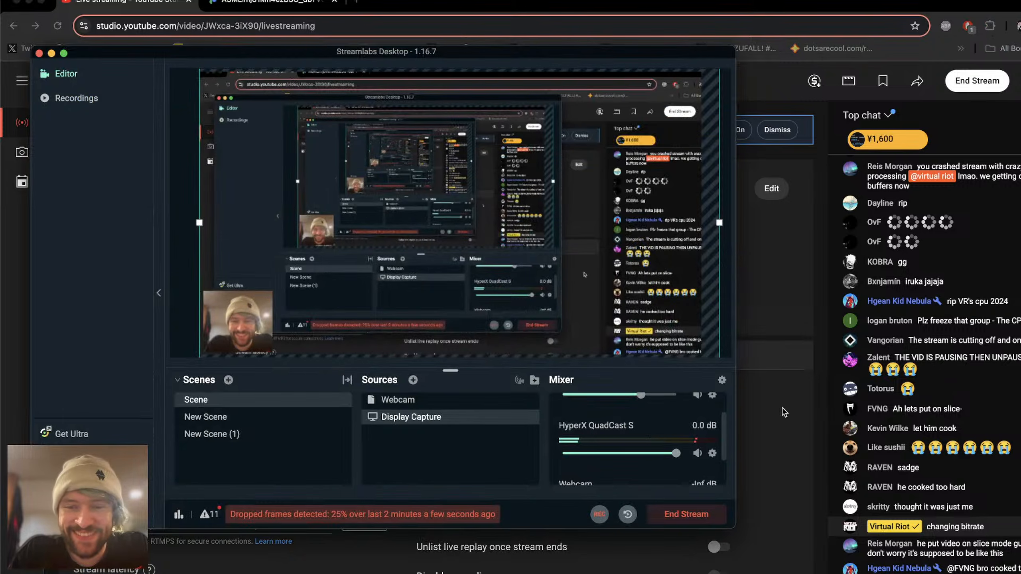
key(super+Tab)
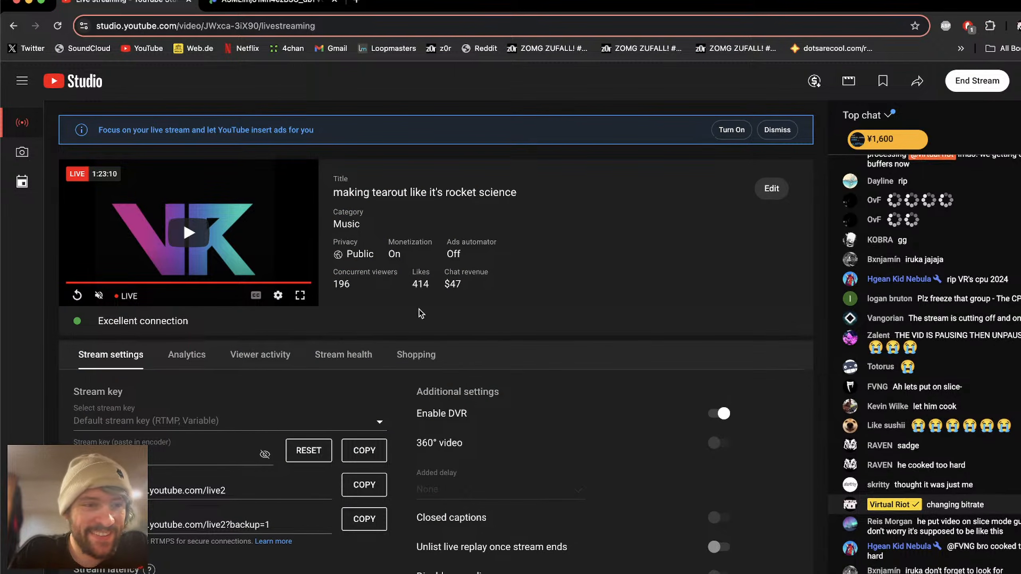
Step: Review the stream health messages and stream settings in YouTube Studio, and return to Ableton Live
click(337, 356)
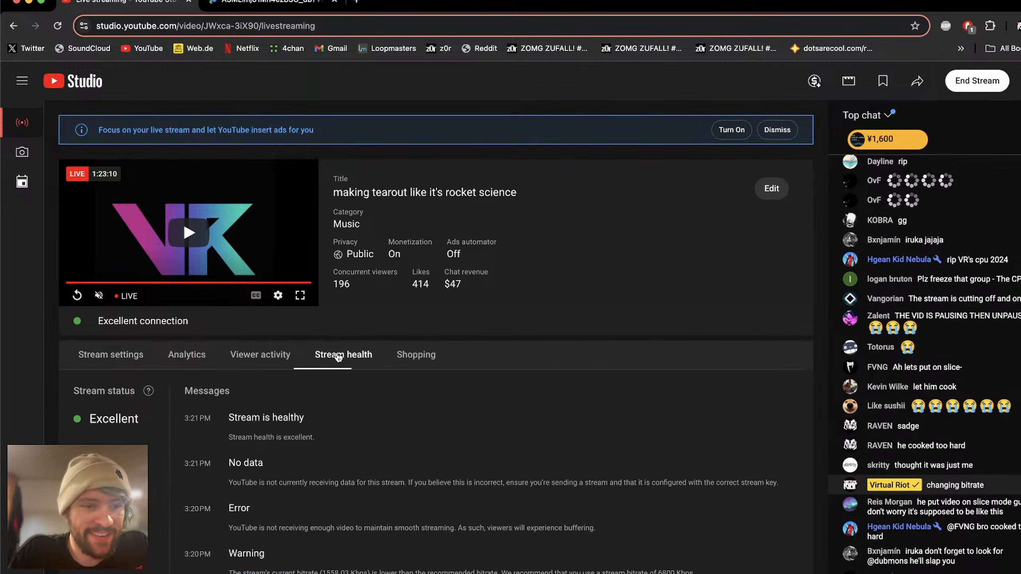
click(113, 355)
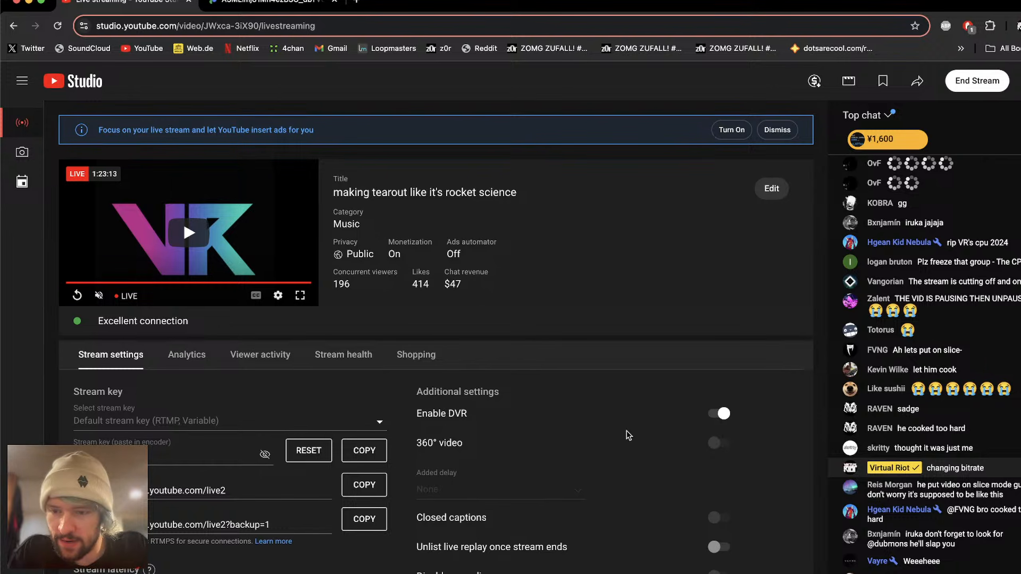
key(super+Tab)
key(super+Tab)
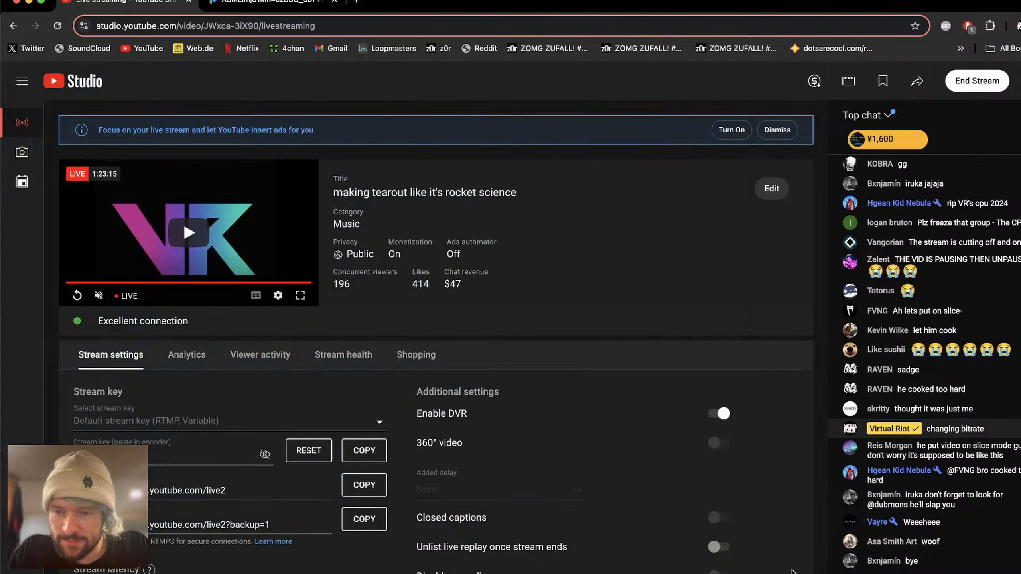
key(super+Tab)
key(super+Tab)
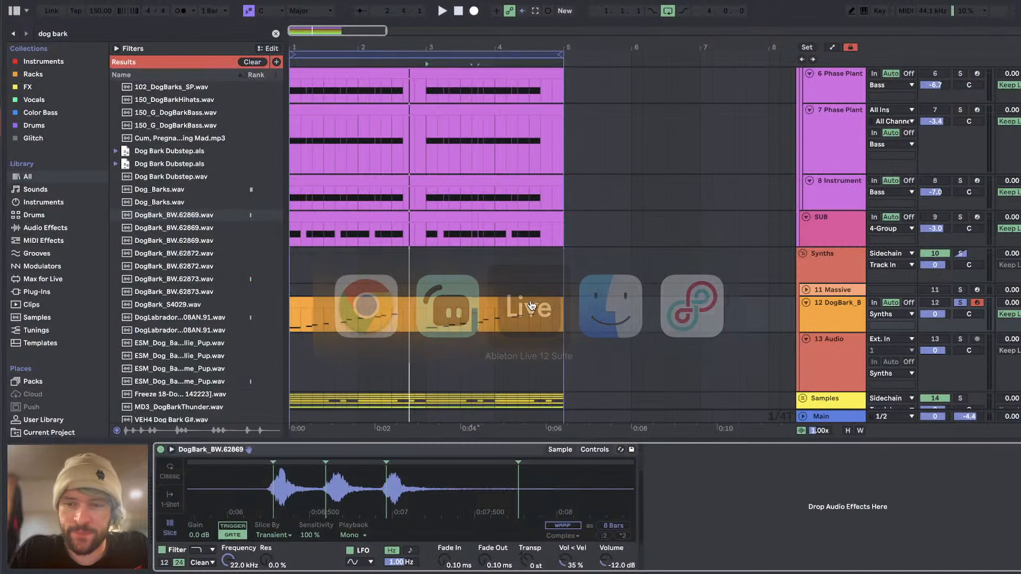
Step: Audition the soloed dog bark pattern, restarting playback from the first clip at bar 1
key(space)
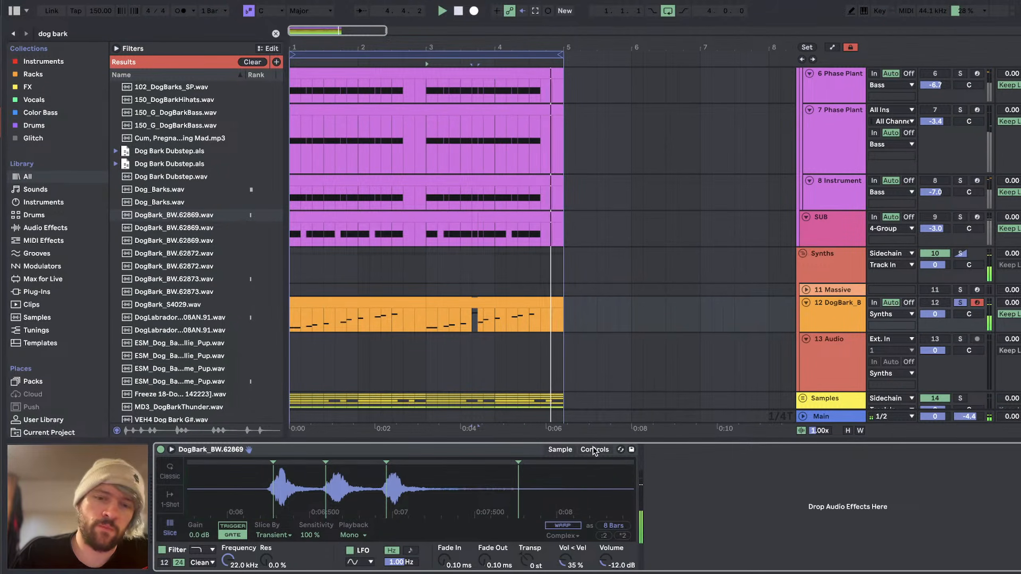
key(space)
click(352, 302)
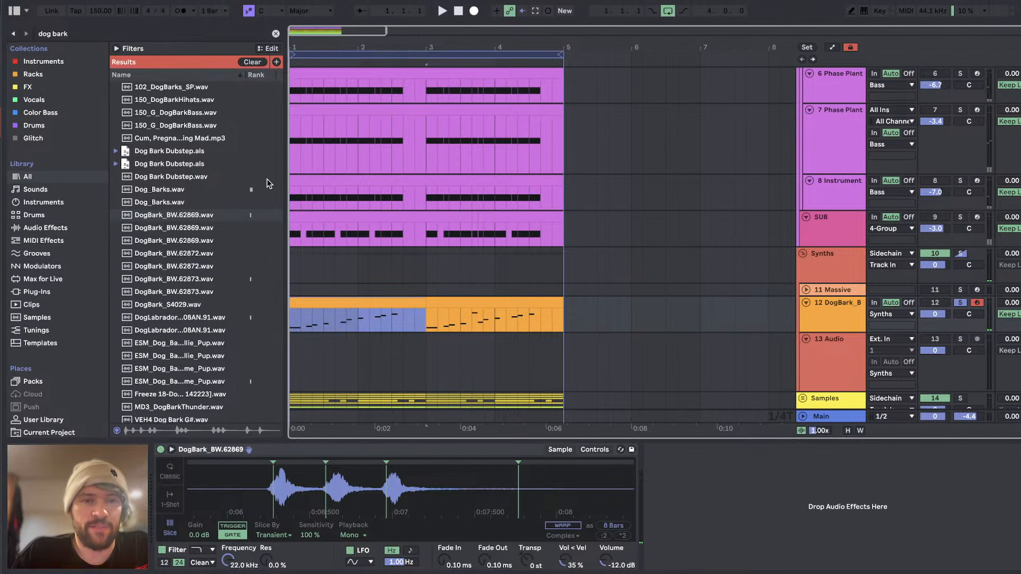
key(space)
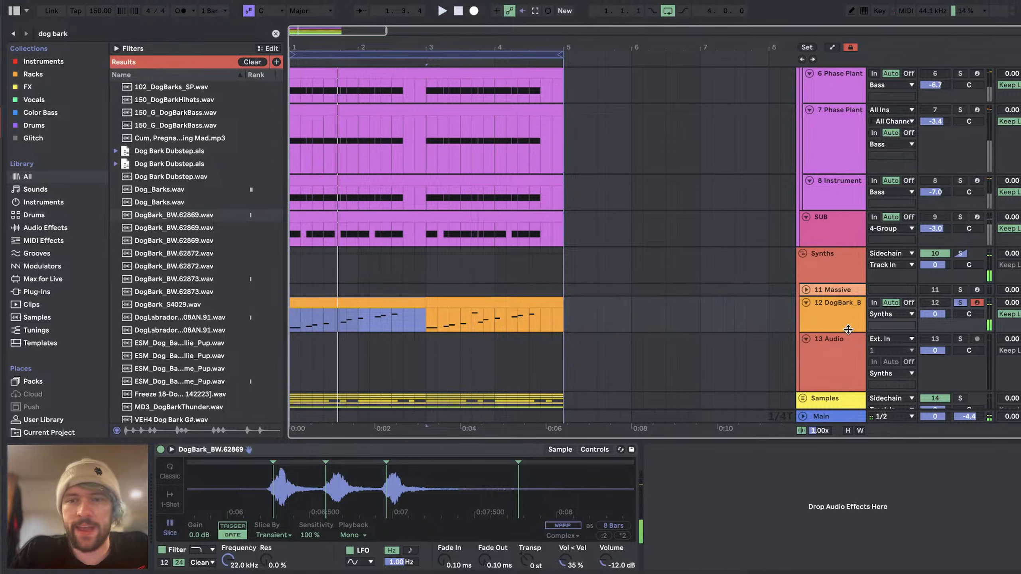
Step: Open the first dog bark clip's MPE pitch envelopes, bend the C#1 note to about -3.34 st and play it
drag(849, 330, 850, 354)
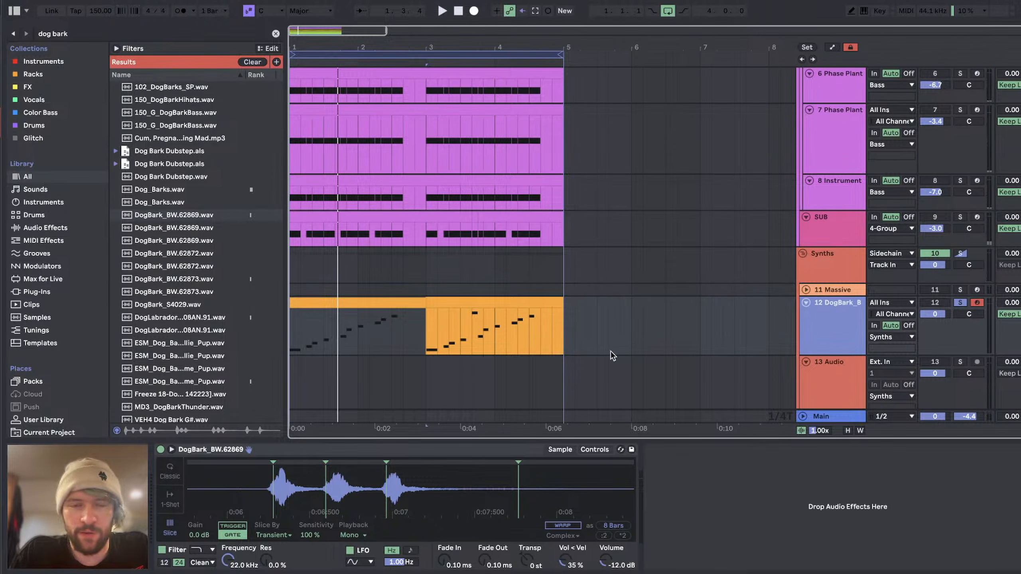
double_click(340, 307)
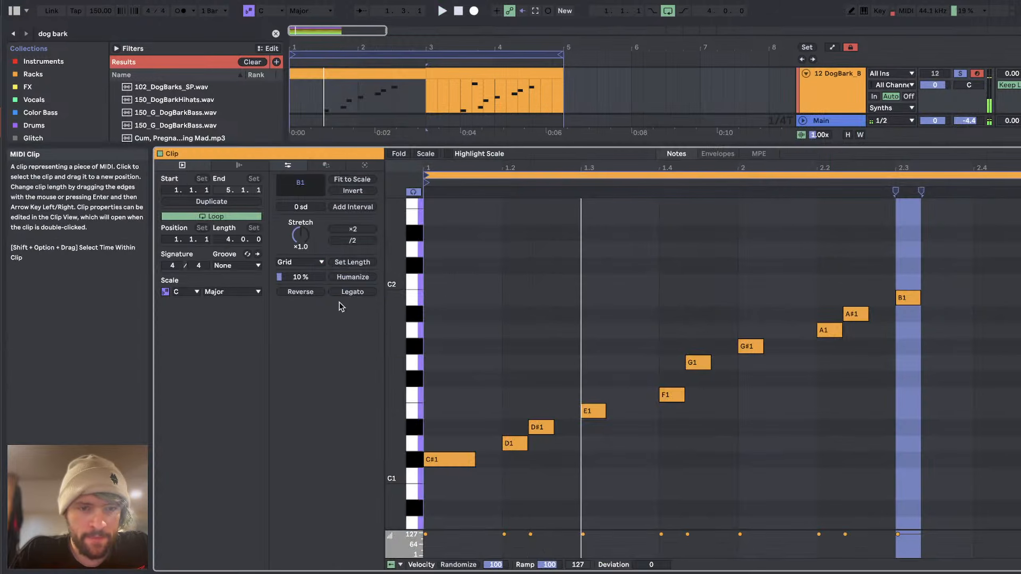
click(760, 155)
scroll(611, 265, down, 3)
click(459, 382)
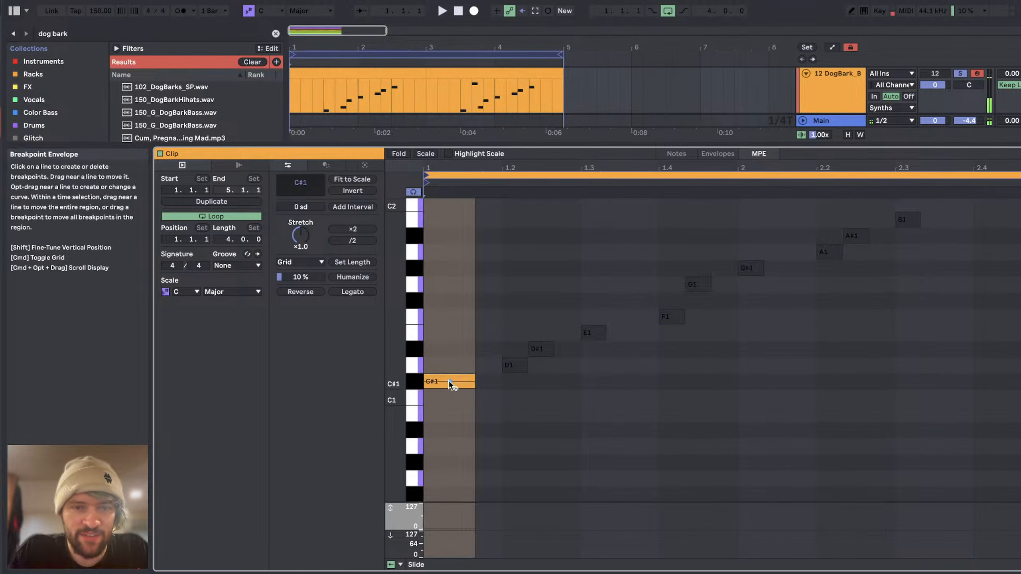
drag(449, 382, 449, 436)
key(space)
key(space)
key(space)
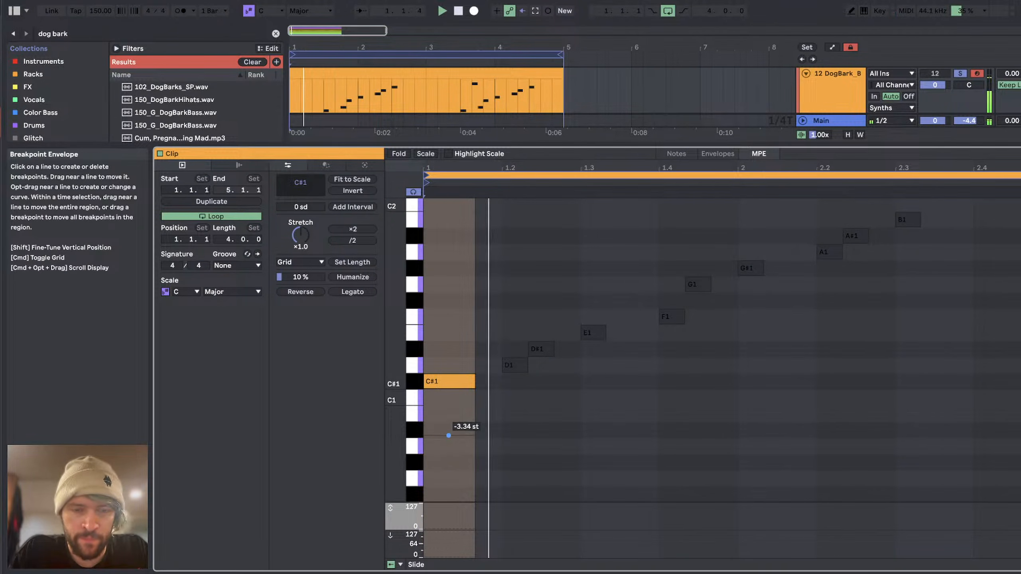
Step: Bend the D1 note down about two semitones, E1 up about one semitone, and F1 slightly up
click(516, 367)
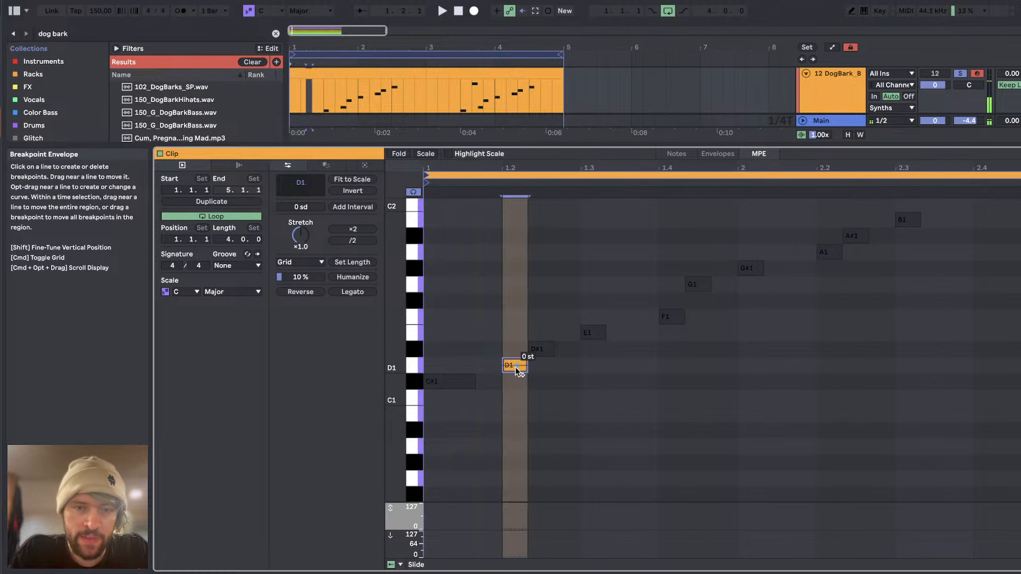
click(542, 348)
drag(593, 333, 592, 318)
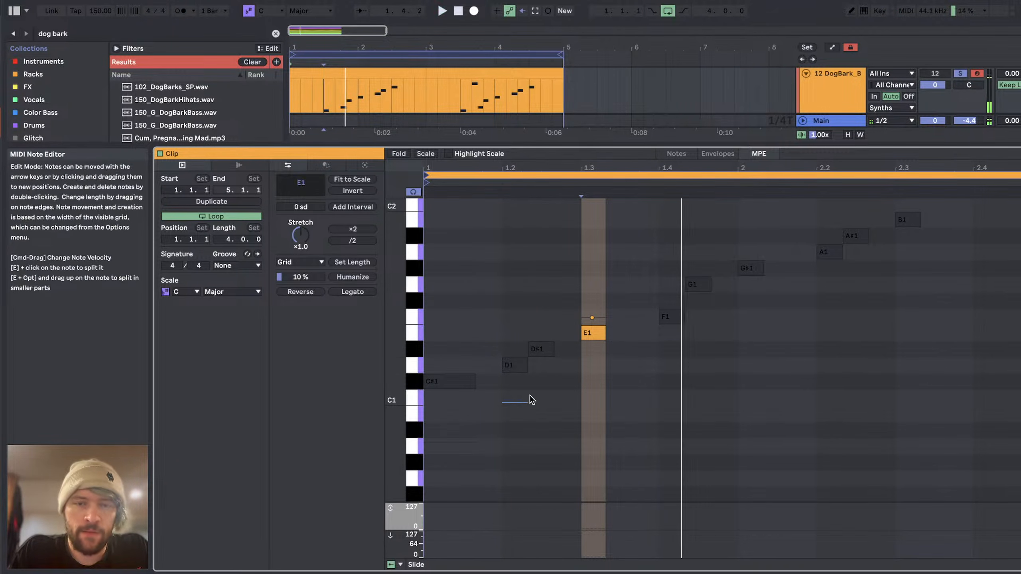
click(672, 318)
drag(671, 317, 672, 307)
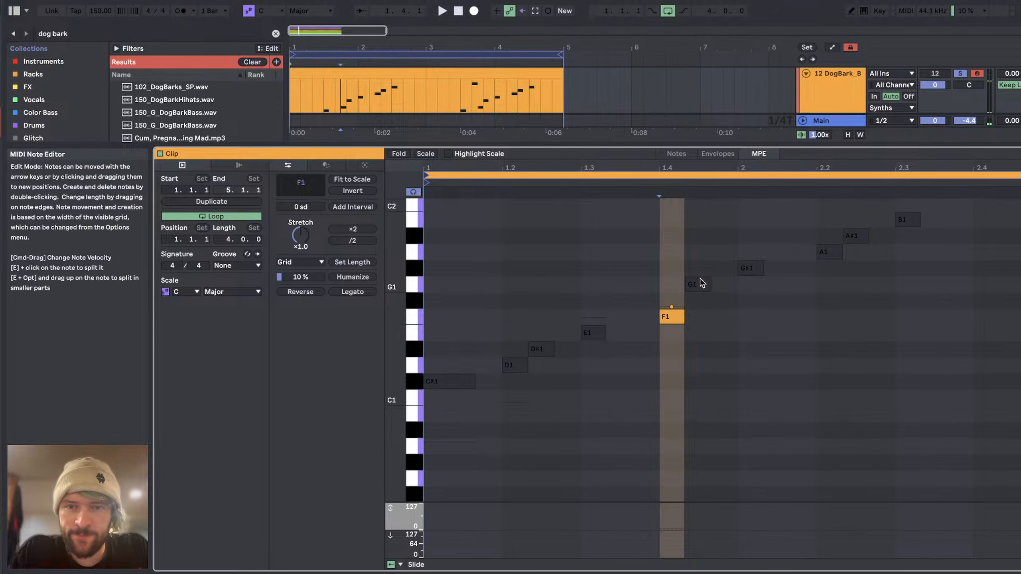
Step: Bend A1 down about one semitone, A#1 down about three, and B1 to about -3.88 st
click(701, 284)
click(750, 269)
click(827, 252)
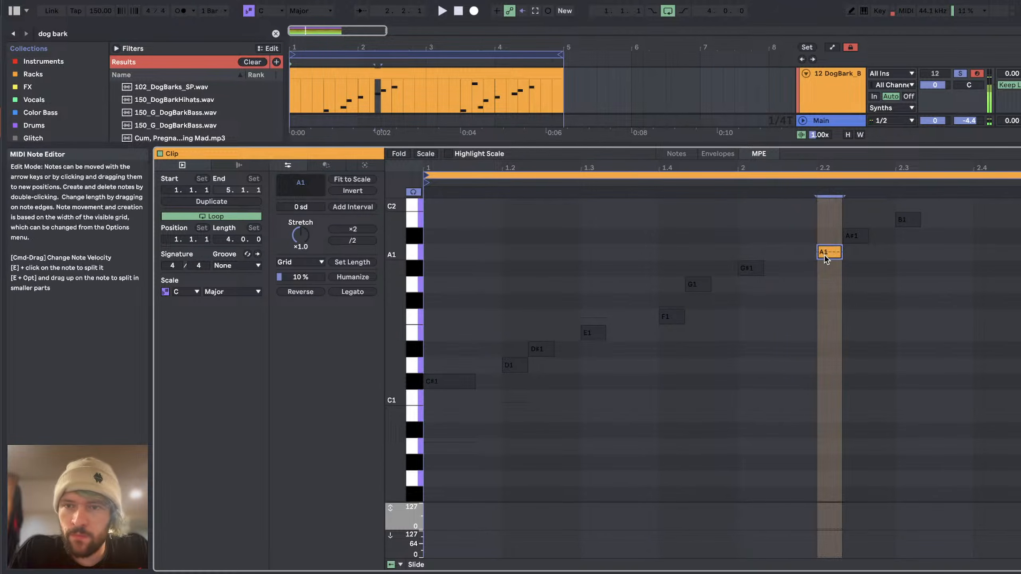
drag(829, 252, 828, 270)
click(856, 236)
drag(858, 236, 855, 285)
click(907, 220)
drag(908, 221, 910, 283)
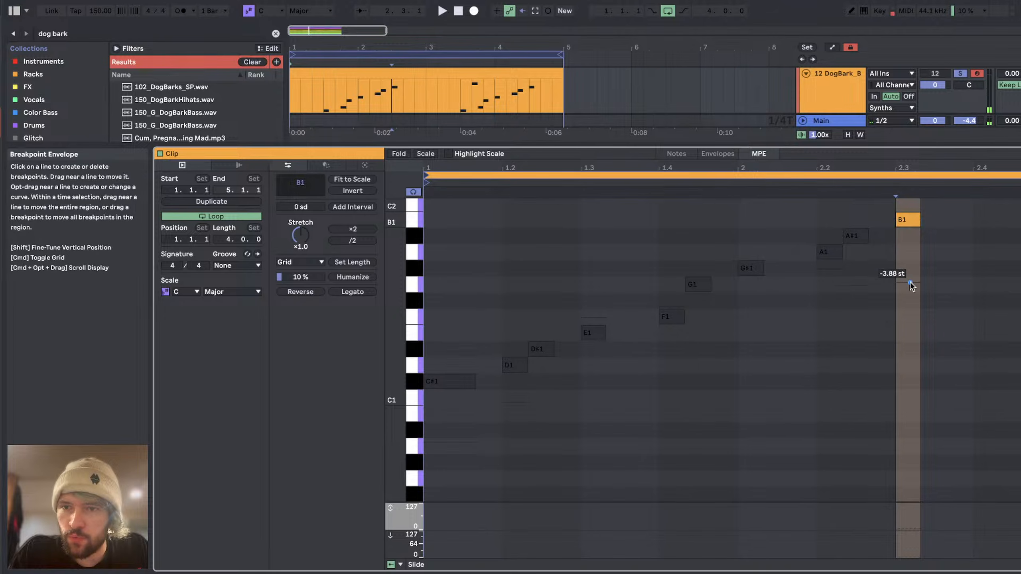
Step: Audition the dog bark pattern with its per-note pitch bends
scroll(911, 286, right, 3)
scroll(911, 287, up, 2)
scroll(898, 270, up, 2)
scroll(898, 269, left, 3)
scroll(898, 269, down, 3)
key(space)
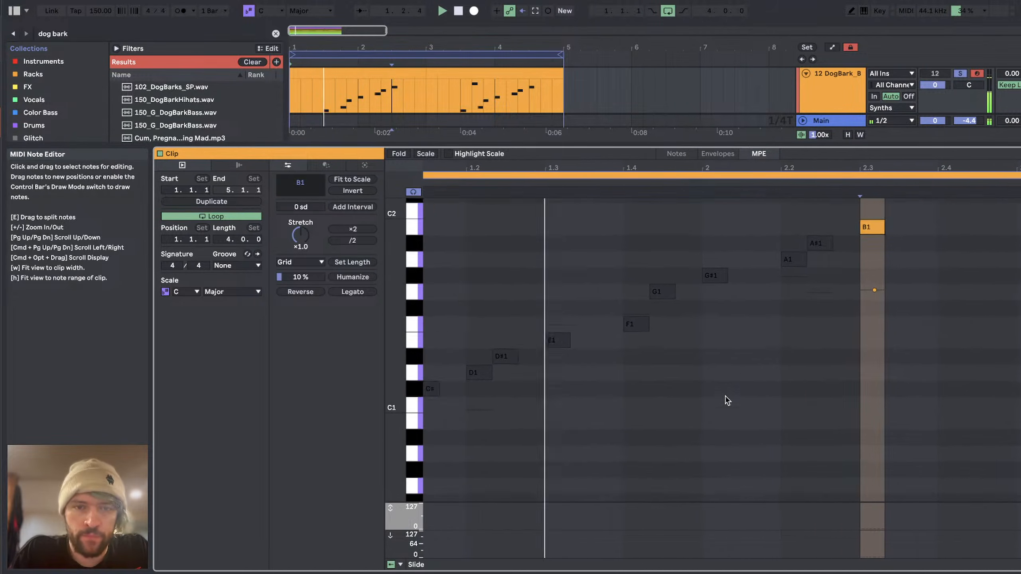
scroll(733, 367, up, 1)
scroll(734, 368, right, 1)
key(super+a)
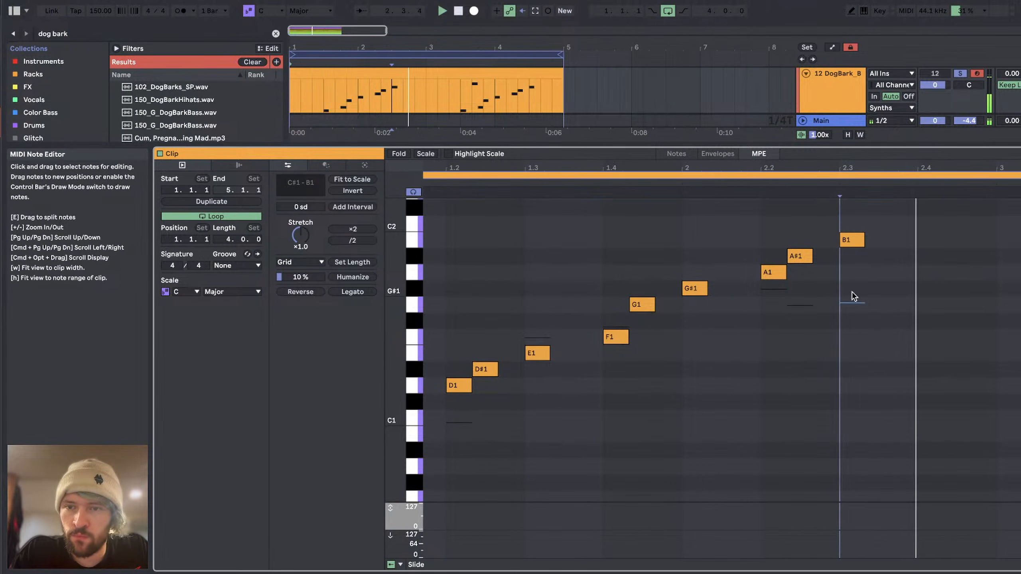
Step: Reduce the downward pitch bends on A#1 to about two semitones and on B1 to about three, and replay the pattern
click(779, 270)
click(801, 256)
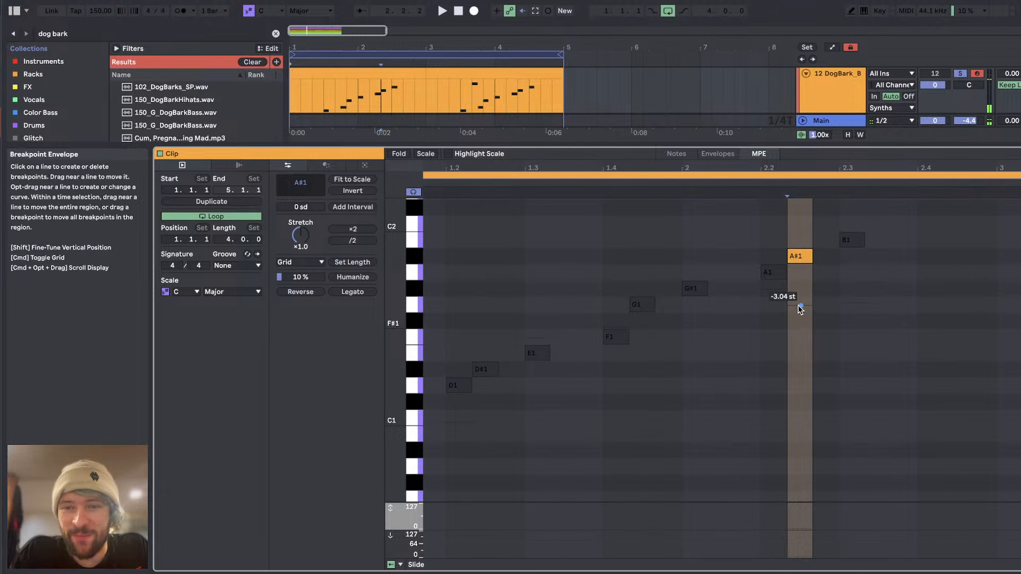
click(851, 242)
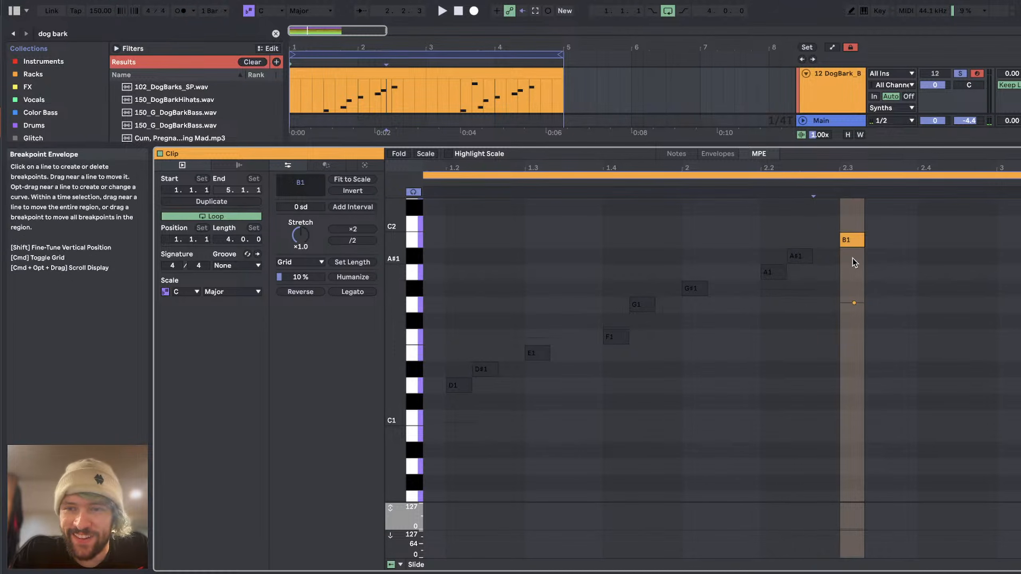
key(space)
drag(856, 301, 855, 289)
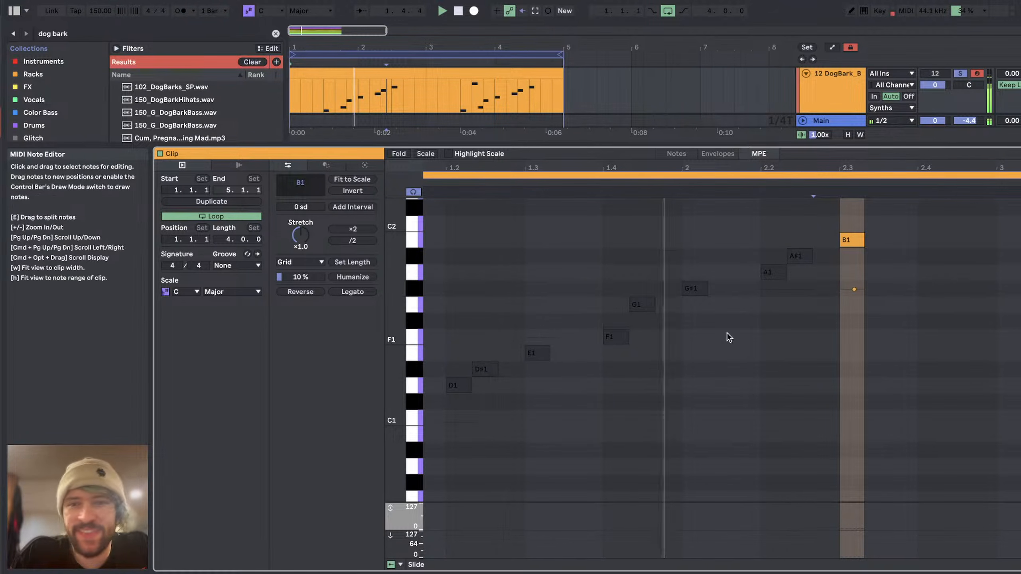
scroll(728, 334, down, 3)
scroll(728, 334, left, 2)
key(space)
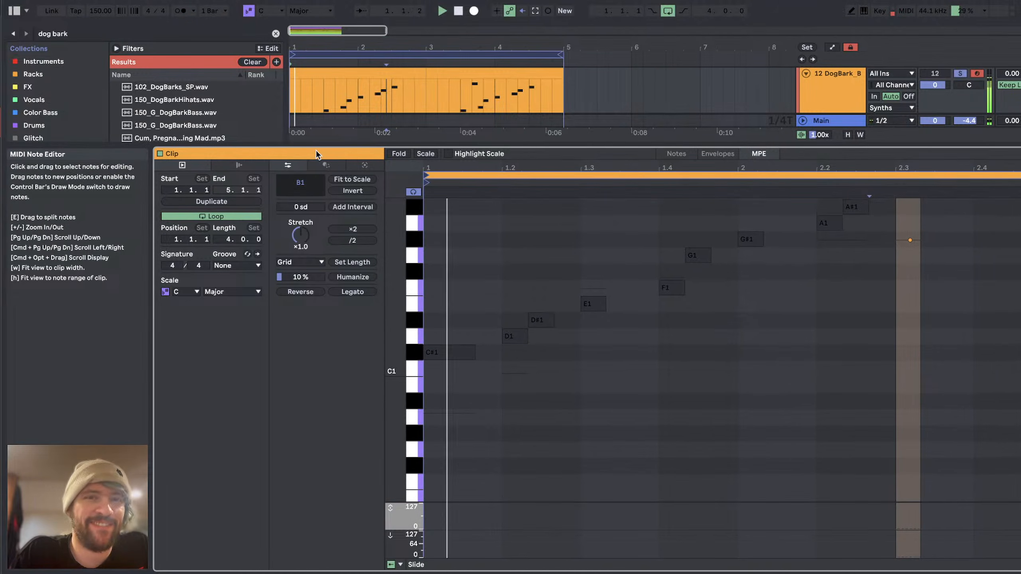
Step: Replace the second dog bark clip at bar 3 with a copy of the pitch-bent first clip and open it
key(space)
drag(425, 90, 563, 96)
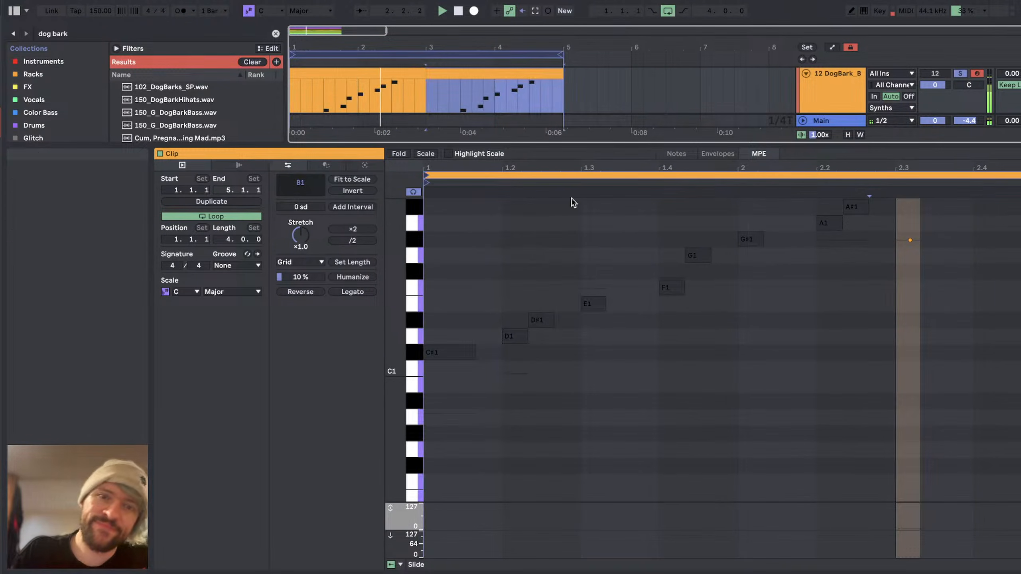
click(633, 375)
scroll(634, 375, up, 4)
scroll(633, 374, right, 2)
scroll(634, 375, left, 2)
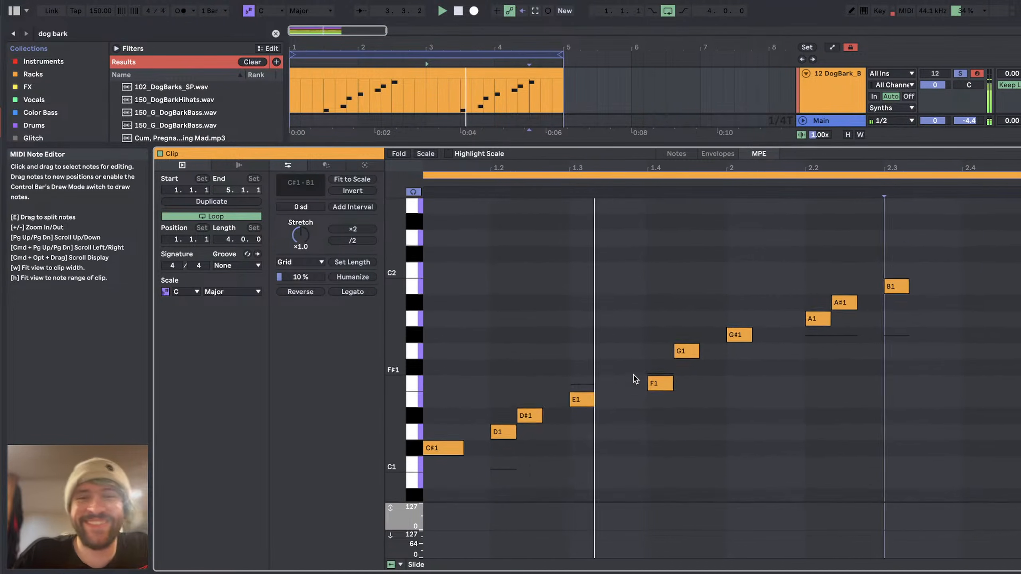
Step: Add a short E1 note just before beat 1.4 in the second clip, bend it +0.88 st and play the clip
key(space)
click(619, 419)
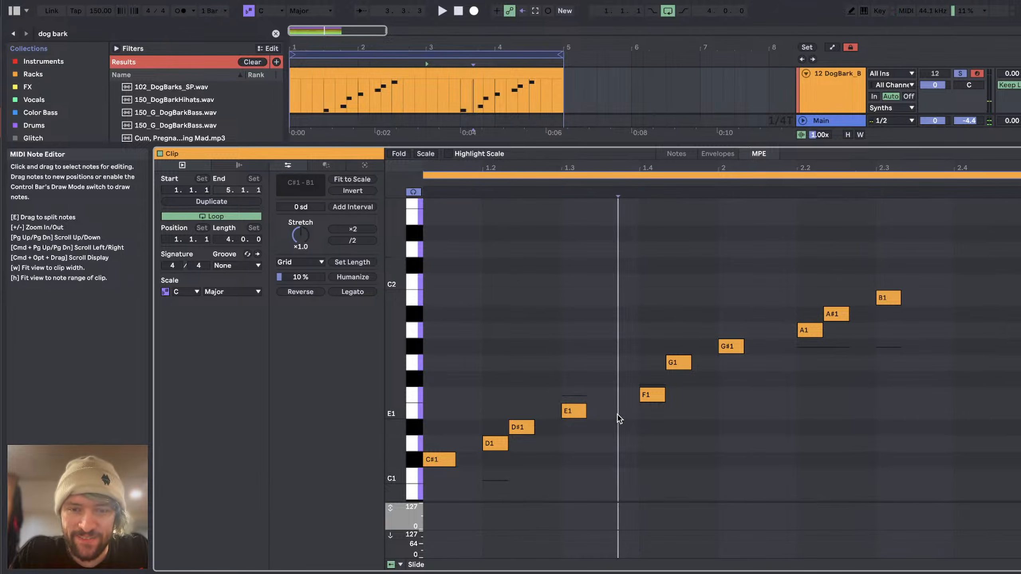
double_click(619, 415)
key(space)
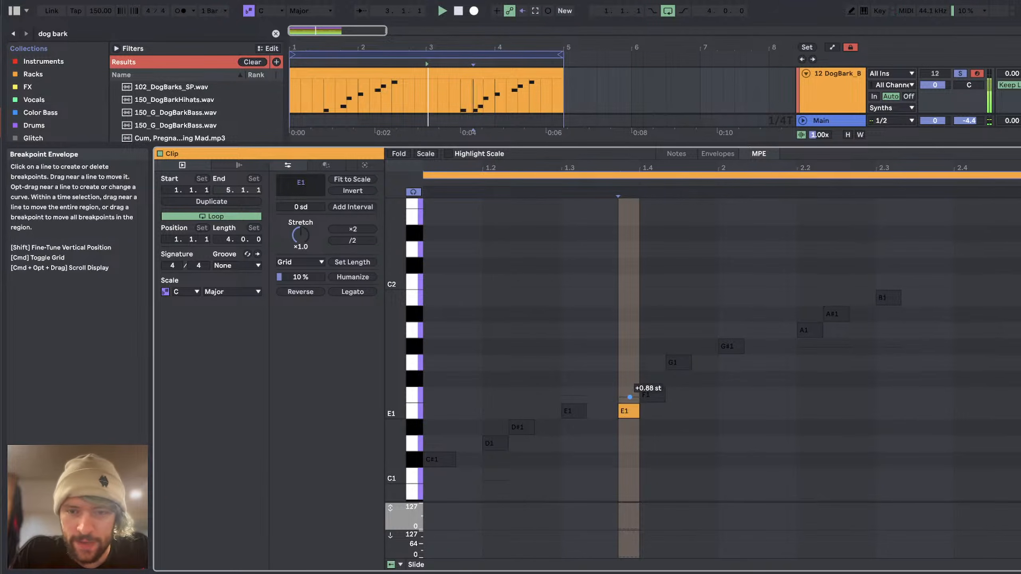
key(super+a)
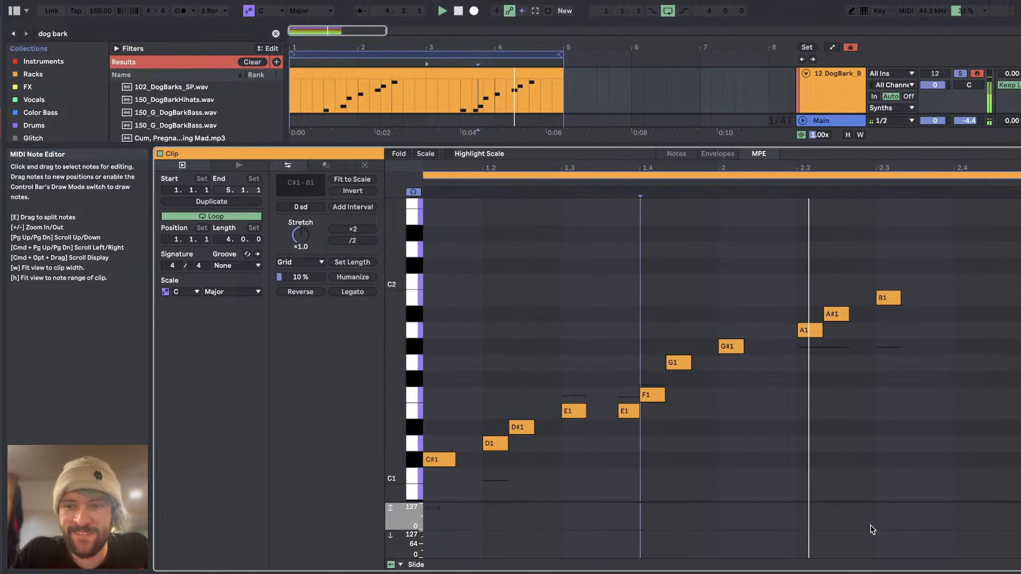
Step: Return to the dog bark track's Simpler and set its volume to -9.14 dB
click(847, 572)
key(space)
scroll(503, 318, down, 2)
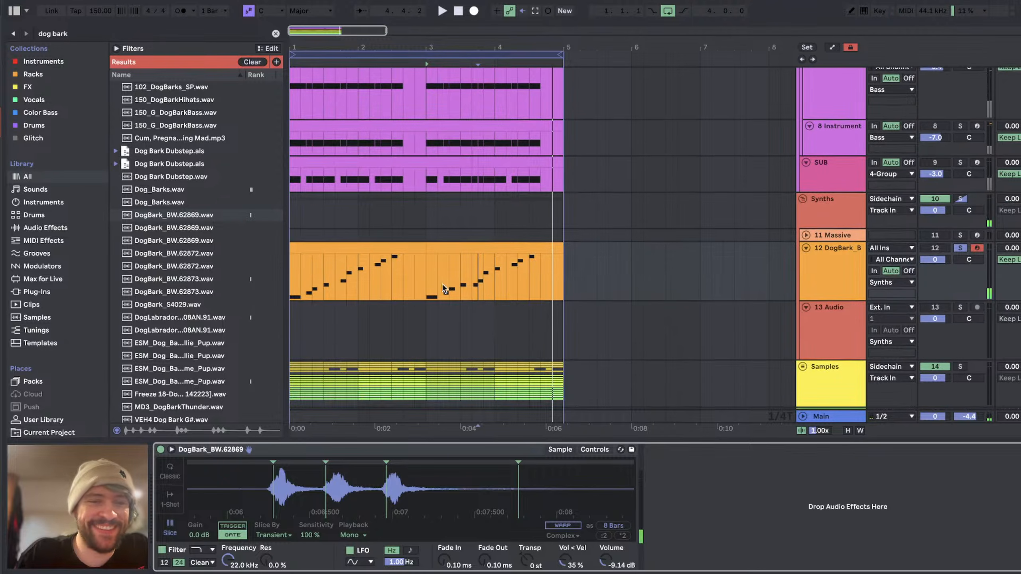
Step: Clear the dog bark search and load the Reduce Ambience 2 and Multiband Compression presets onto the dog bark track
click(46, 228)
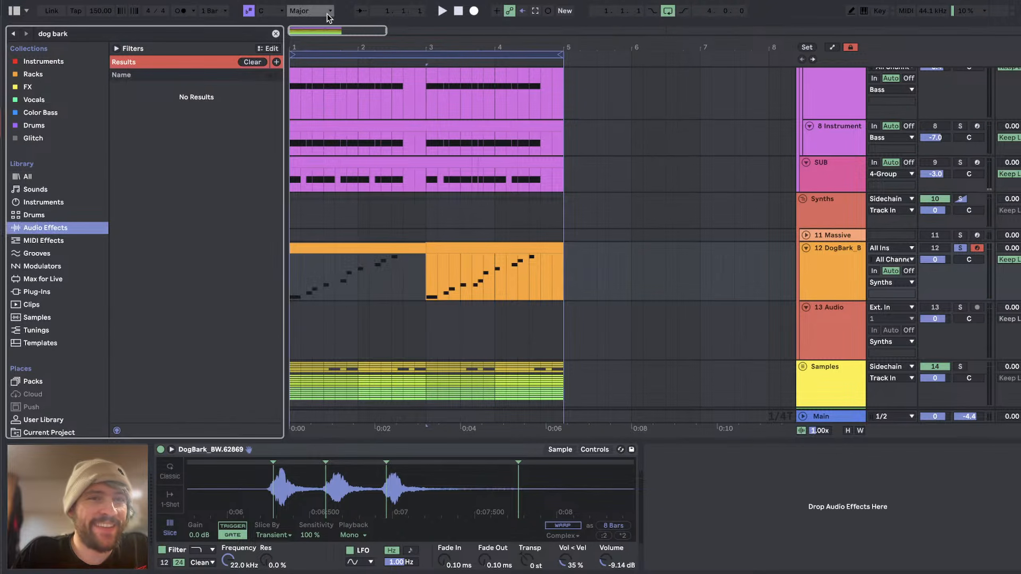
click(276, 33)
click(124, 124)
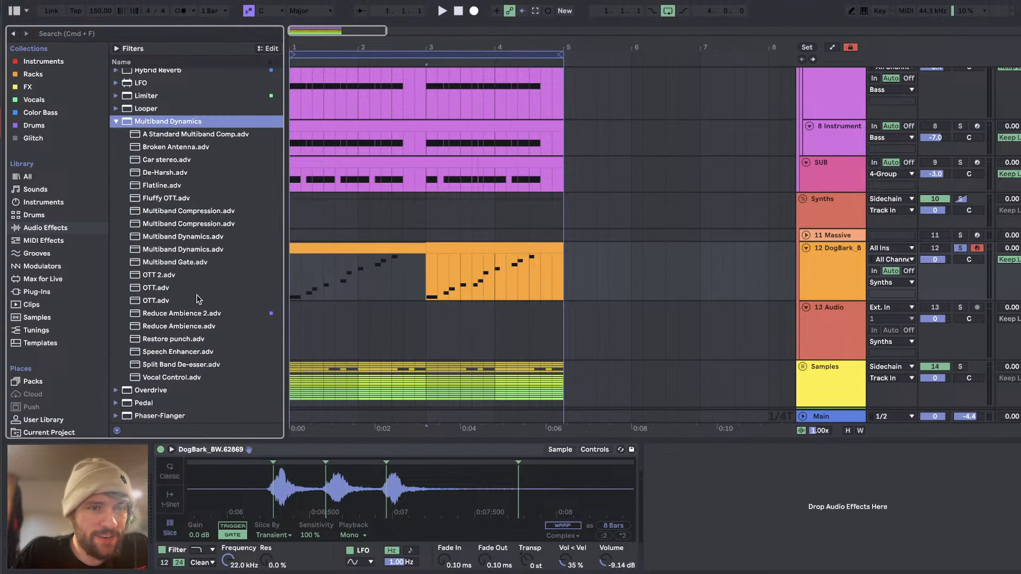
double_click(199, 313)
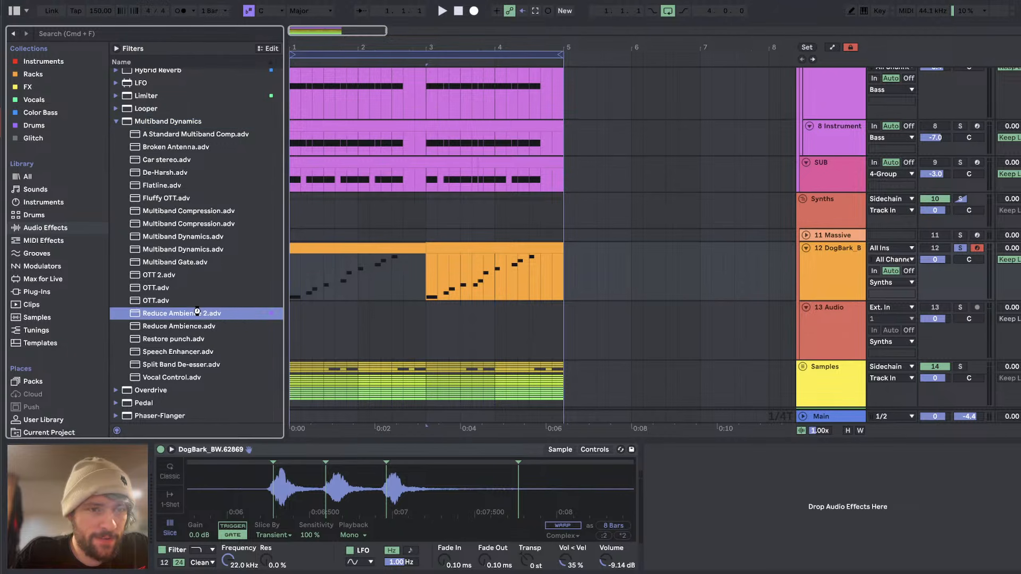
double_click(189, 210)
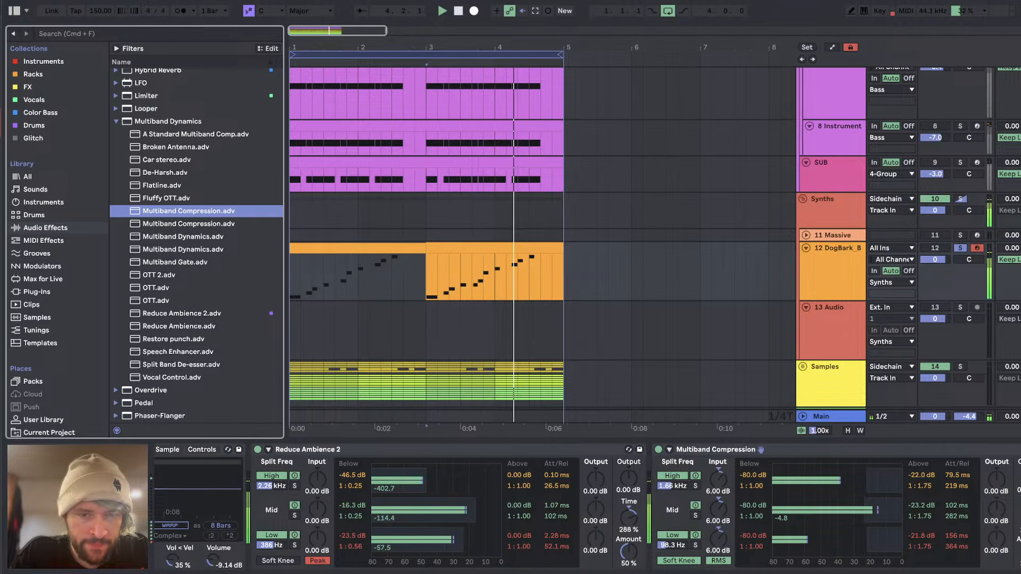
Step: Set the Reduce Ambience 2 amount to 100 % and duplicate Multiband Compression, with both compressors collapsed
drag(627, 552, 626, 553)
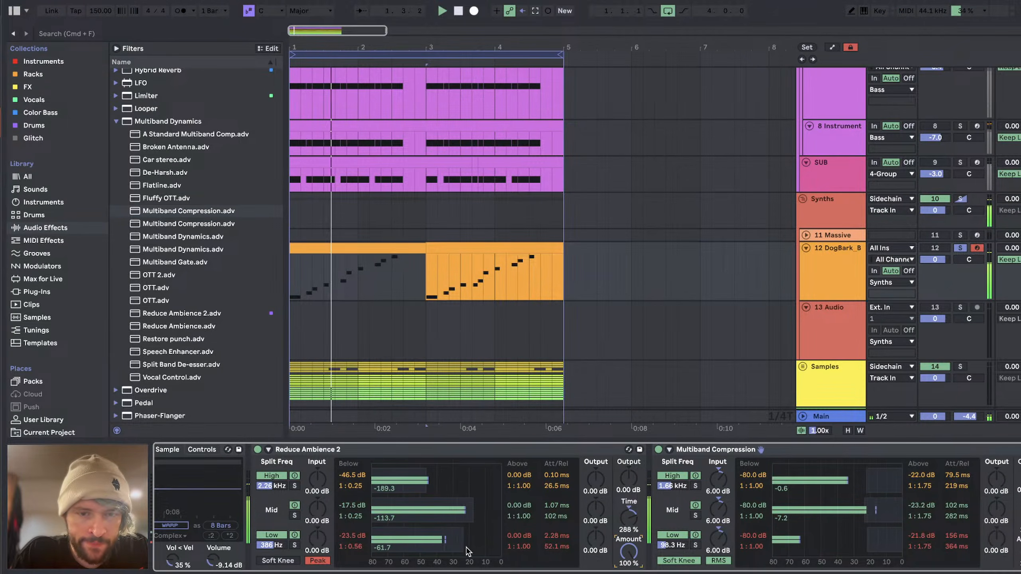
scroll(467, 549, right, 3)
click(714, 450)
key(Delete)
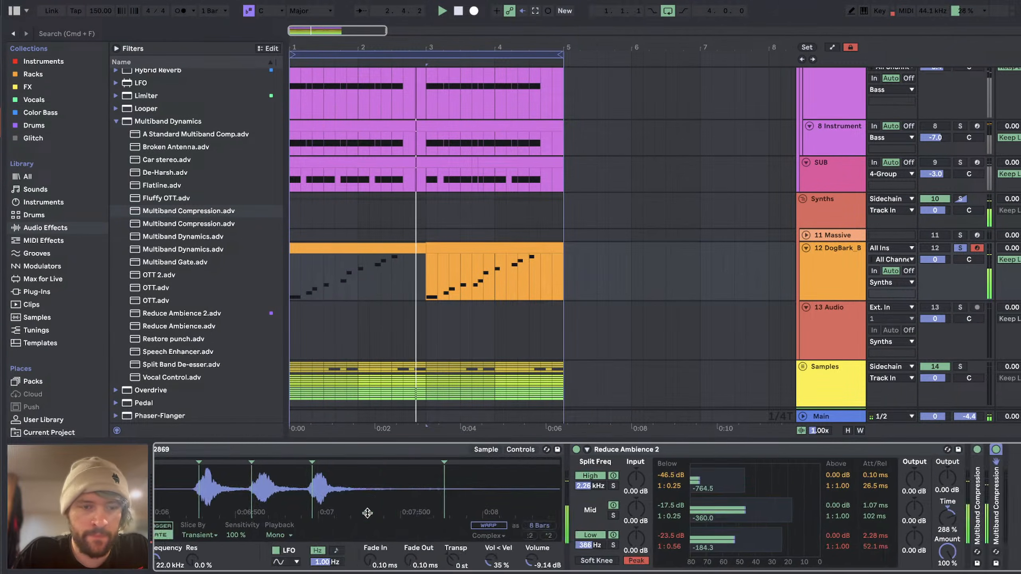
Step: Nudge the Simpler slice marker at the bark just after 0:03:500 slightly, to line up with its start
scroll(714, 449, left, 3)
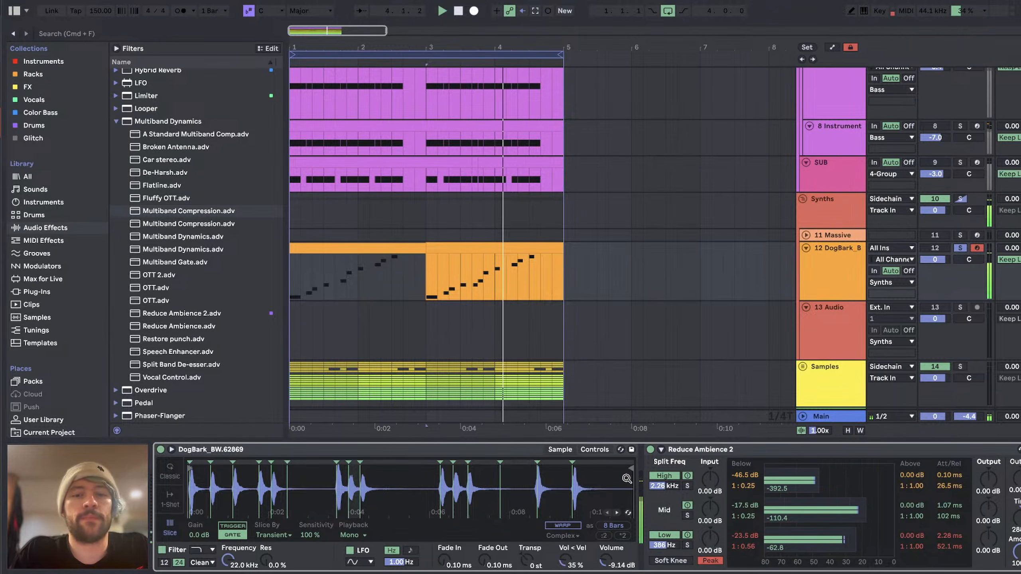
drag(335, 469, 334, 506)
key(space)
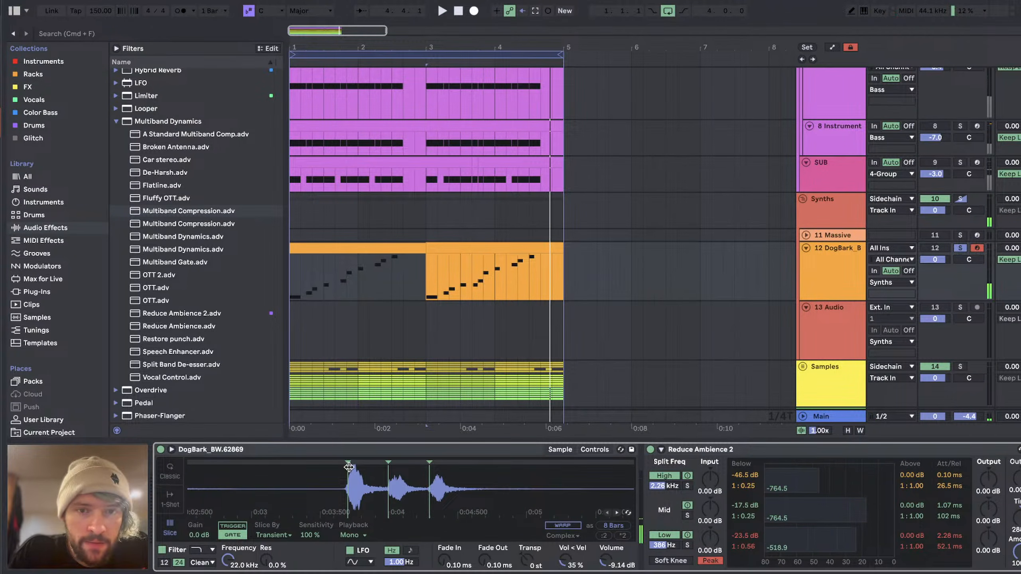
drag(347, 463, 350, 463)
Step: Audition the processed dog bark pattern from within the second clip and again from bar 1
click(449, 275)
key(space)
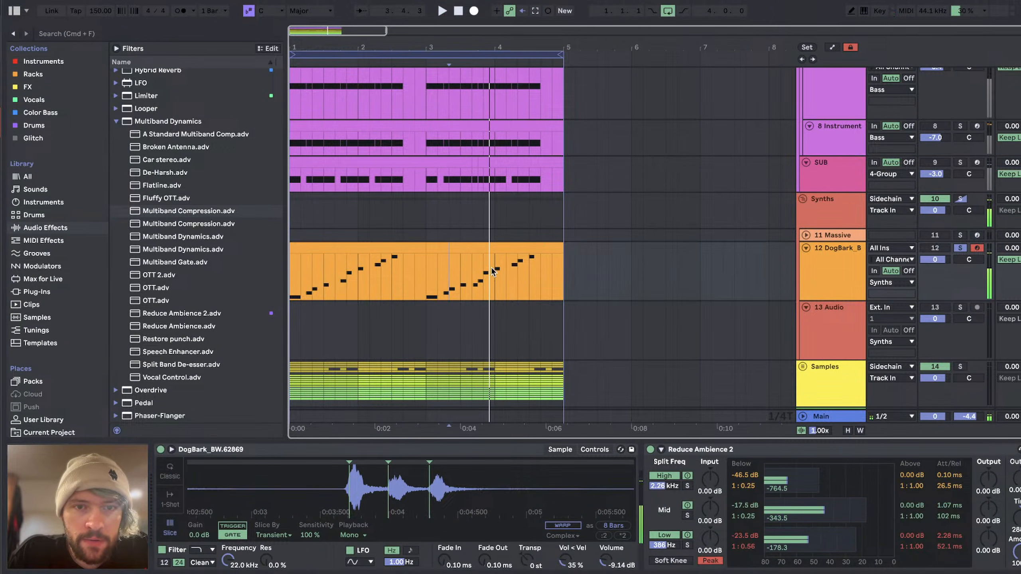
scroll(482, 266, up, 1)
key(space)
key(space)
click(345, 253)
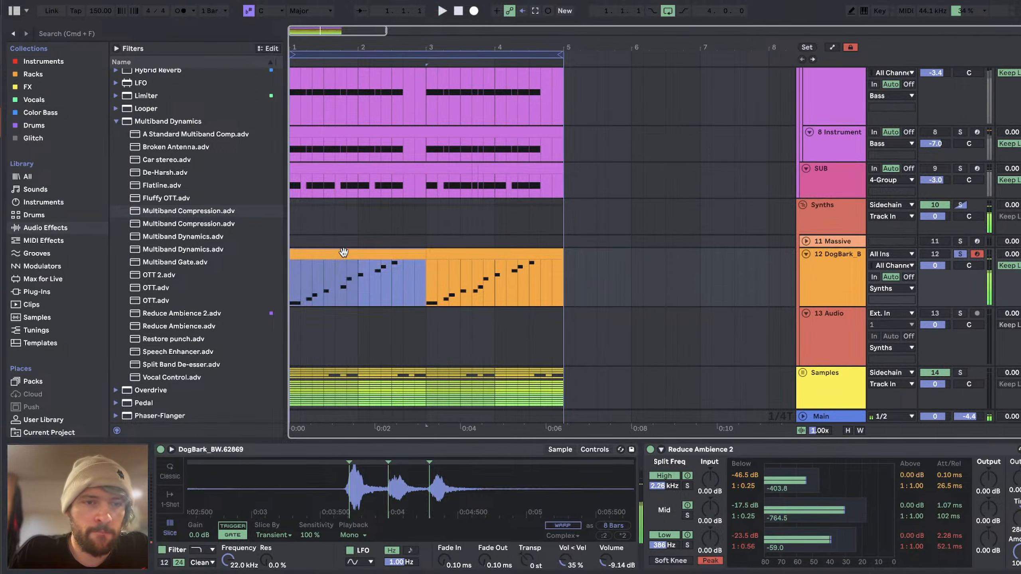
key(space)
Step: Add EQ Eight and Reverb after the two Multiband Compression devices on the dog bark track
scroll(384, 483, right, 10)
scroll(152, 265, up, 9)
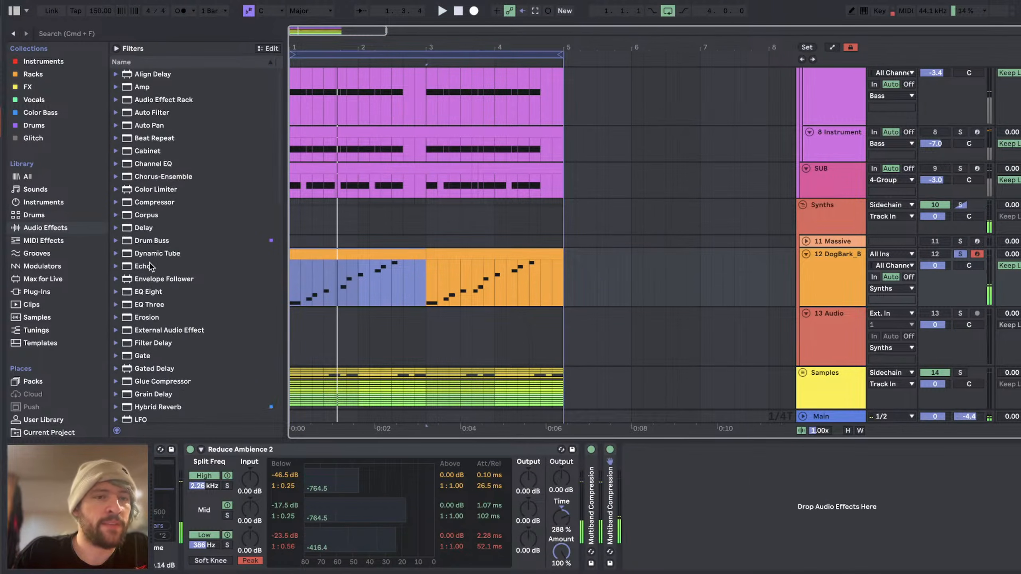
double_click(145, 292)
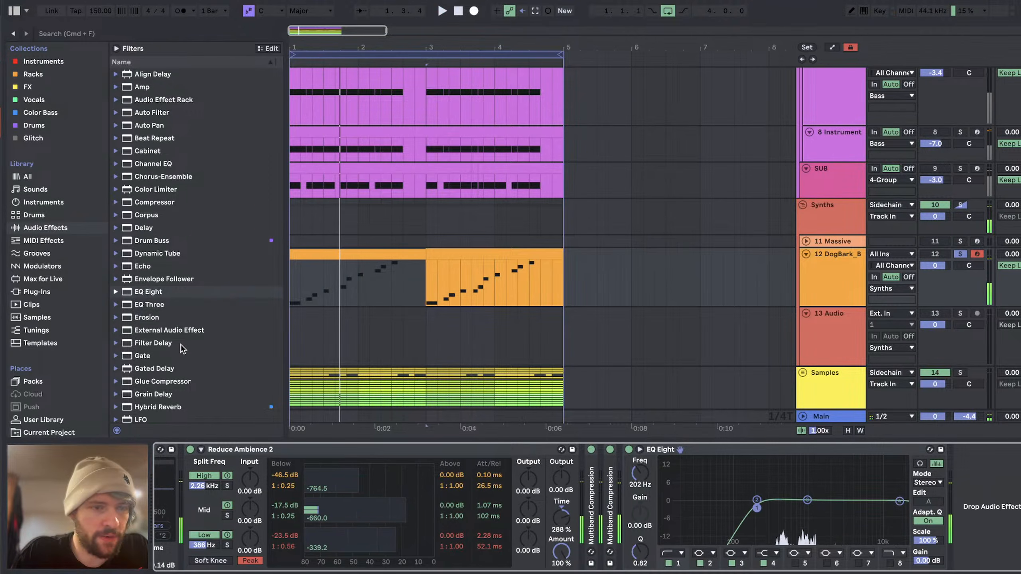
scroll(183, 297, down, 13)
double_click(143, 237)
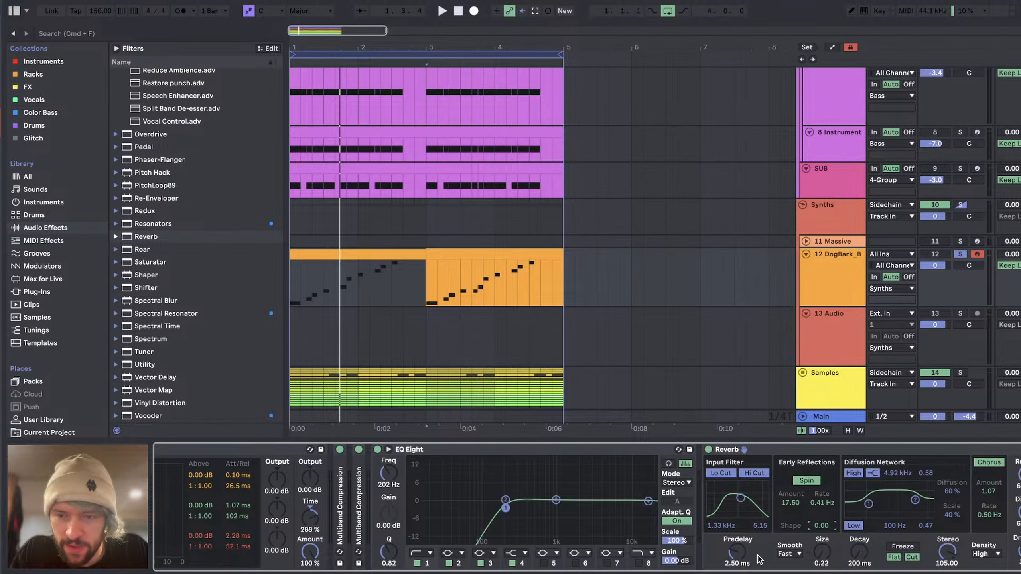
Step: Switch to YouTube Studio and read the livestream chat
key(super+Tab)
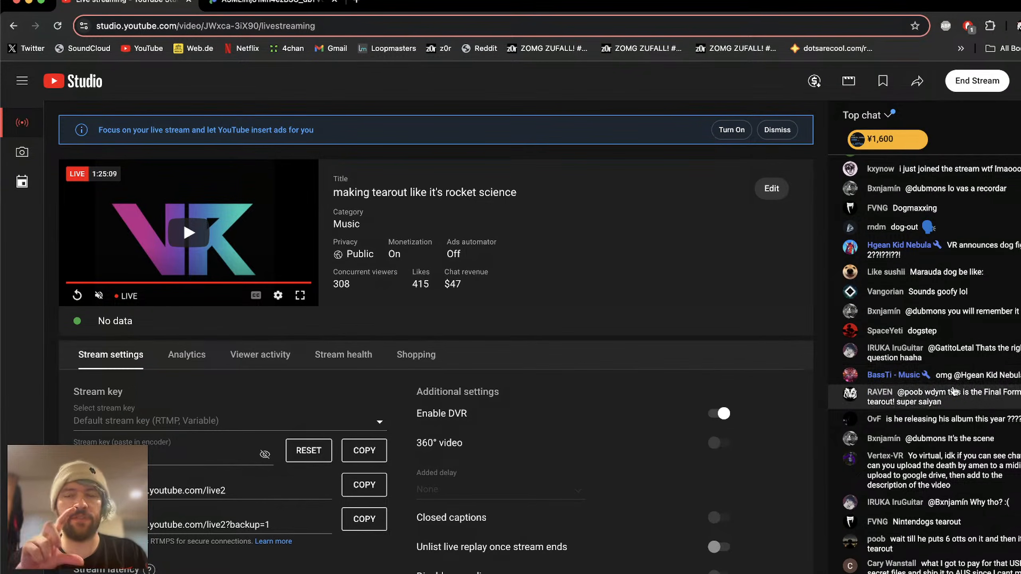
Step: Return to Ableton Live to audition the first dog bark clip, and check the livestream chat in YouTube Studio
key(super+Tab)
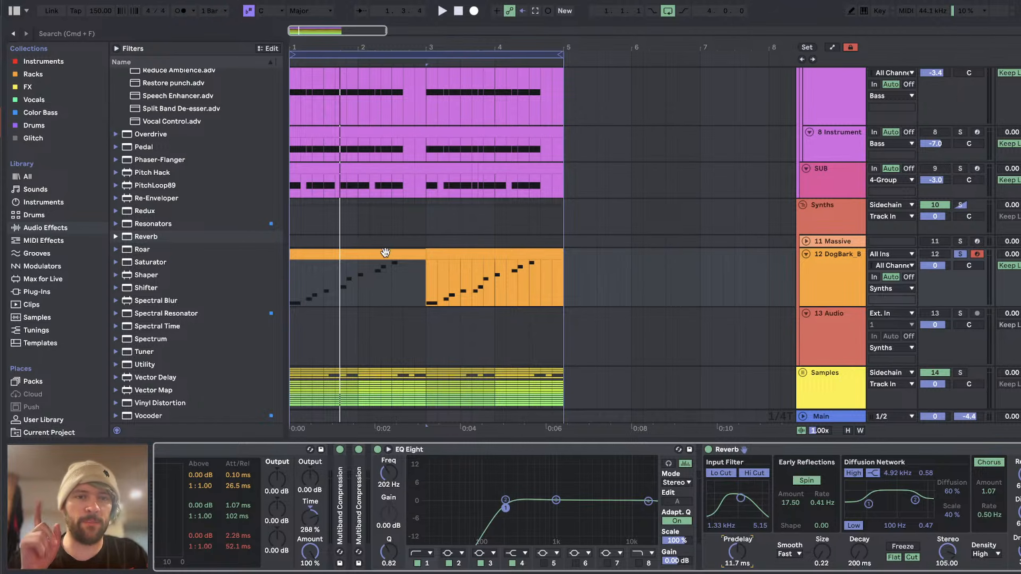
click(387, 257)
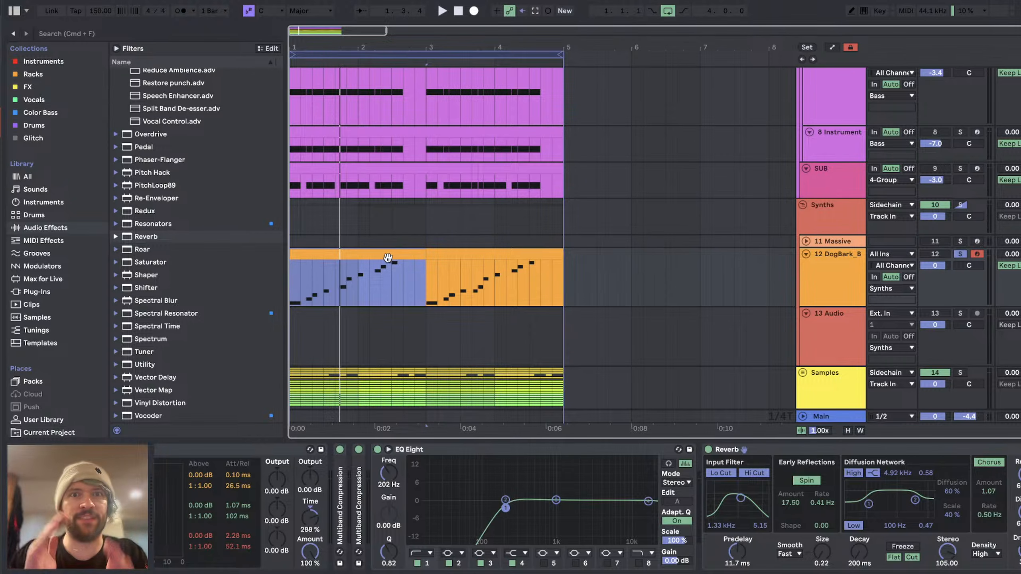
key(space)
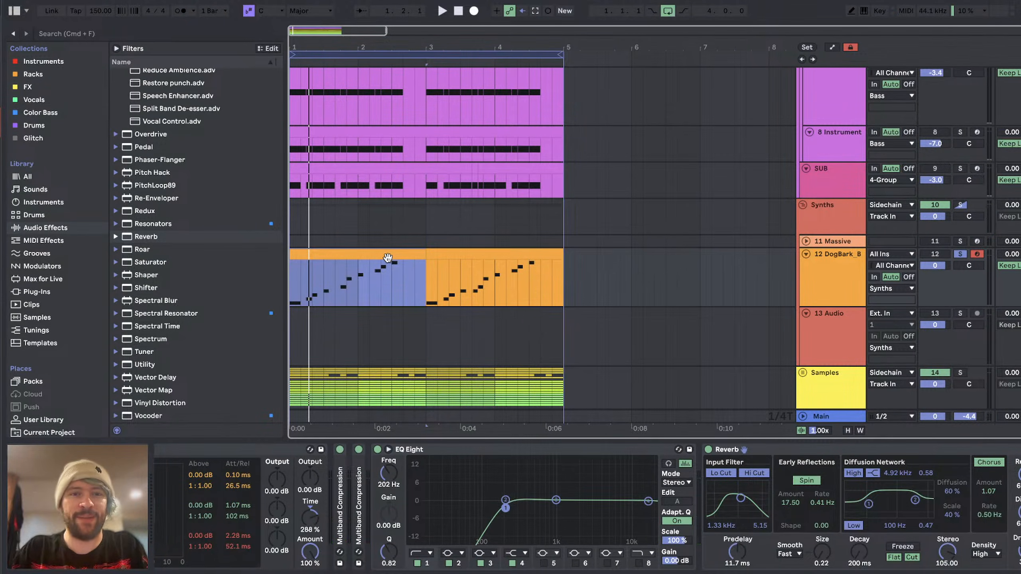
key(super+Tab)
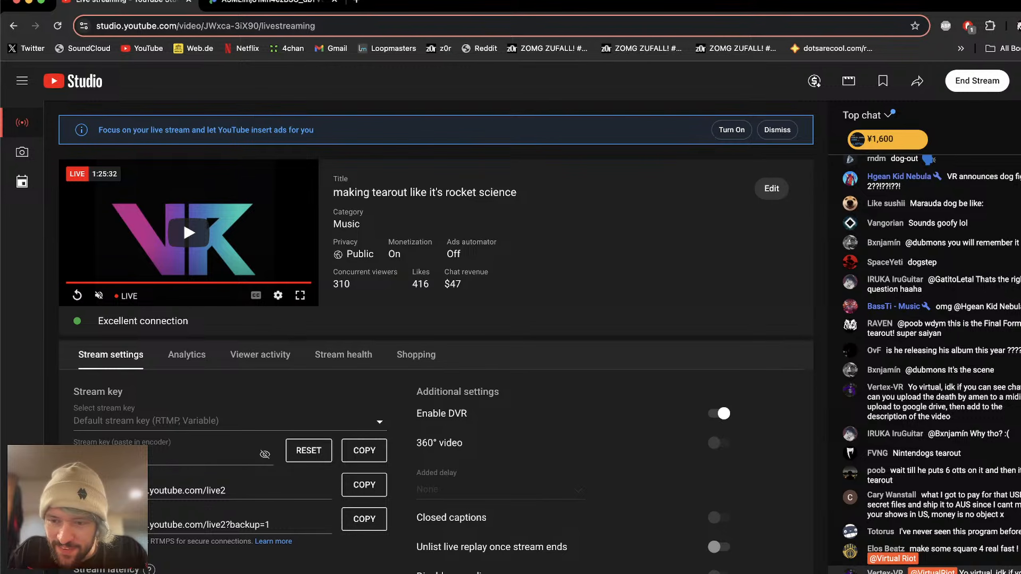
Step: Switch back to Ableton Live and set the predelay of the dog bark track's Reverb to 145 ms during playback
key(super+Tab)
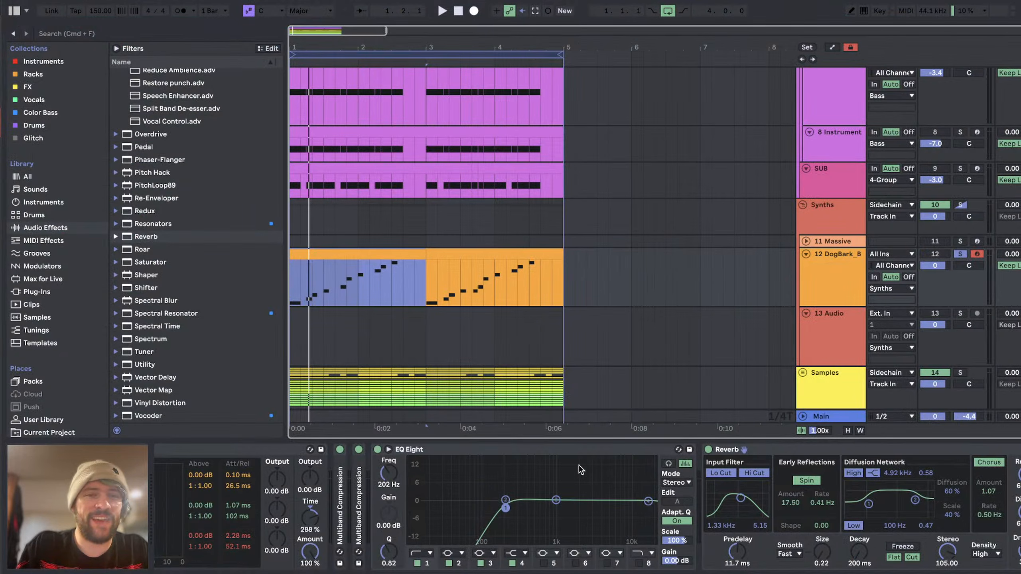
scroll(355, 259, down, 3)
key(space)
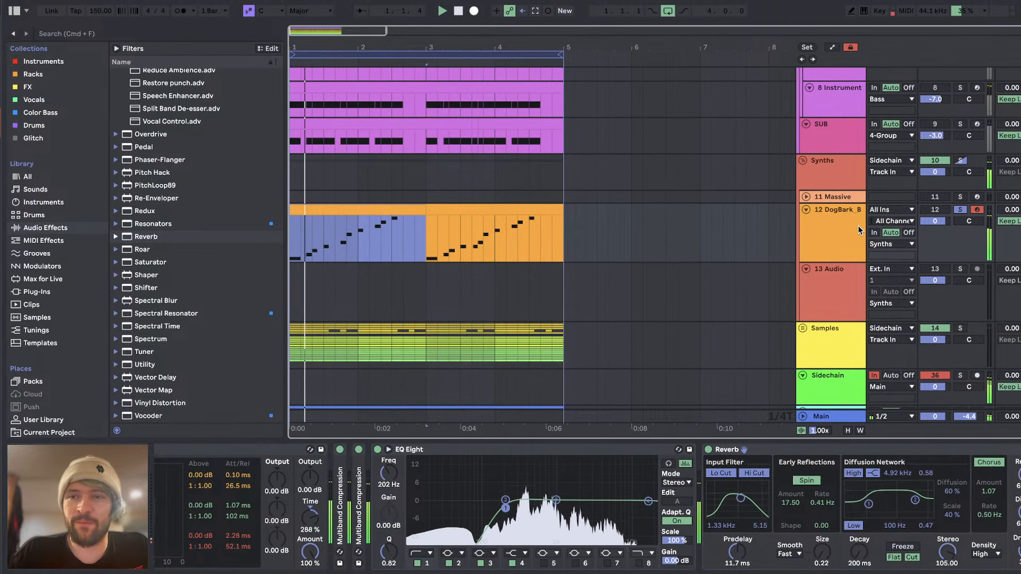
click(849, 221)
scroll(644, 520, right, 4)
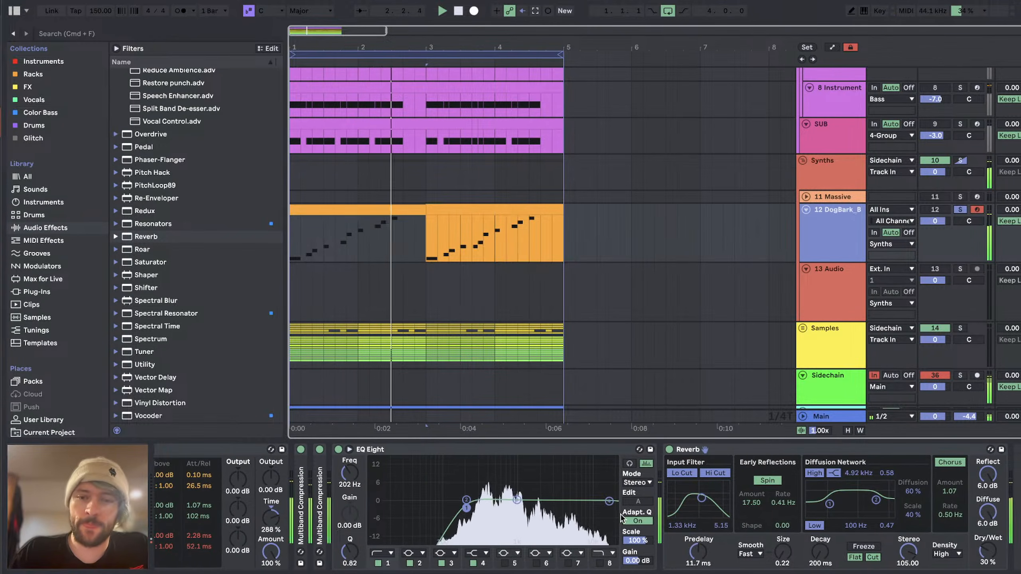
drag(670, 552, 671, 531)
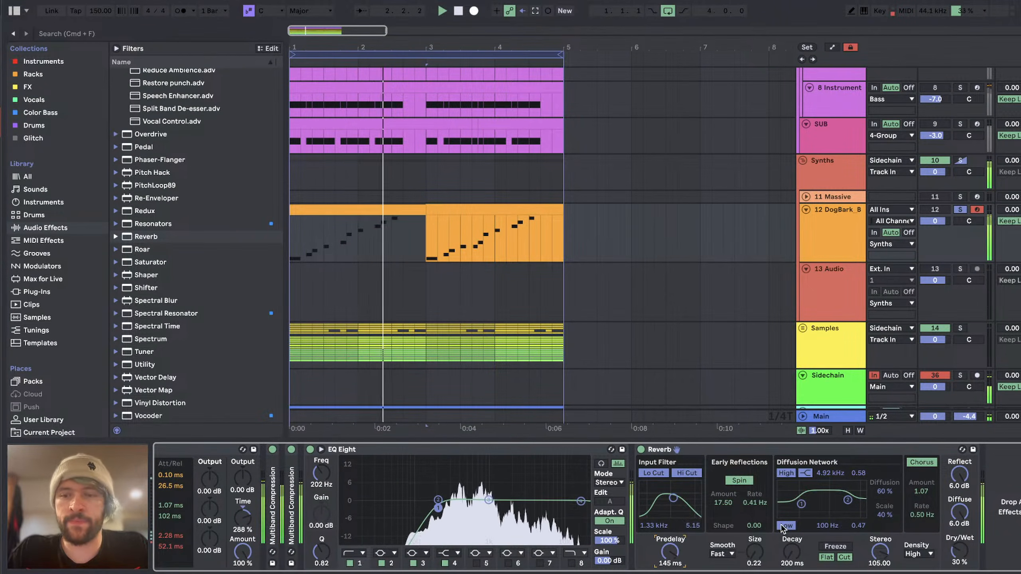
key(space)
Step: Insert Saturator before the two Multiband Compression devices on the dog bark track, with 9.71 dB drive and -8 dB output
scroll(200, 301, up, 4)
scroll(201, 301, down, 4)
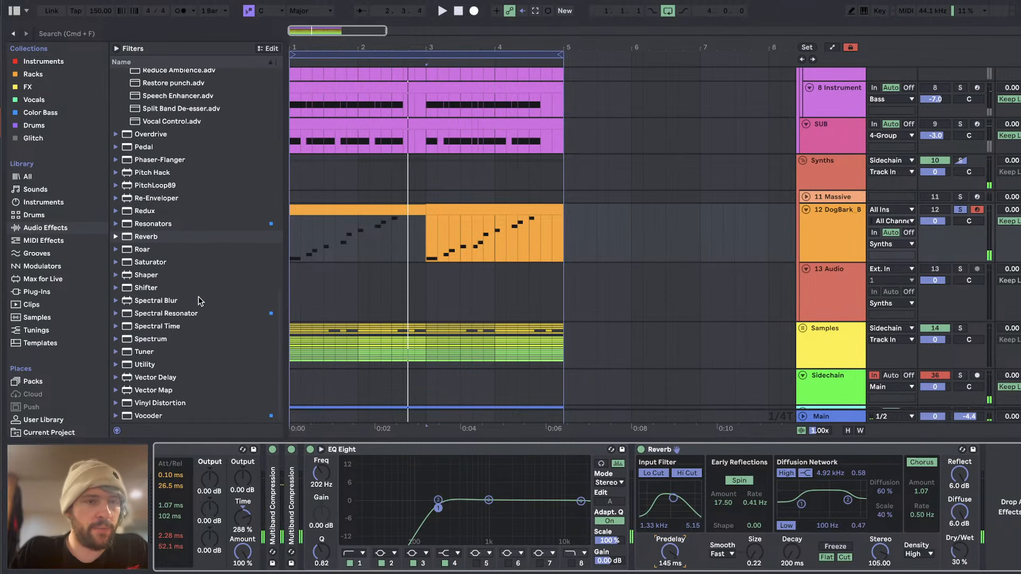
click(164, 262)
double_click(165, 262)
key(space)
drag(884, 450, 173, 485)
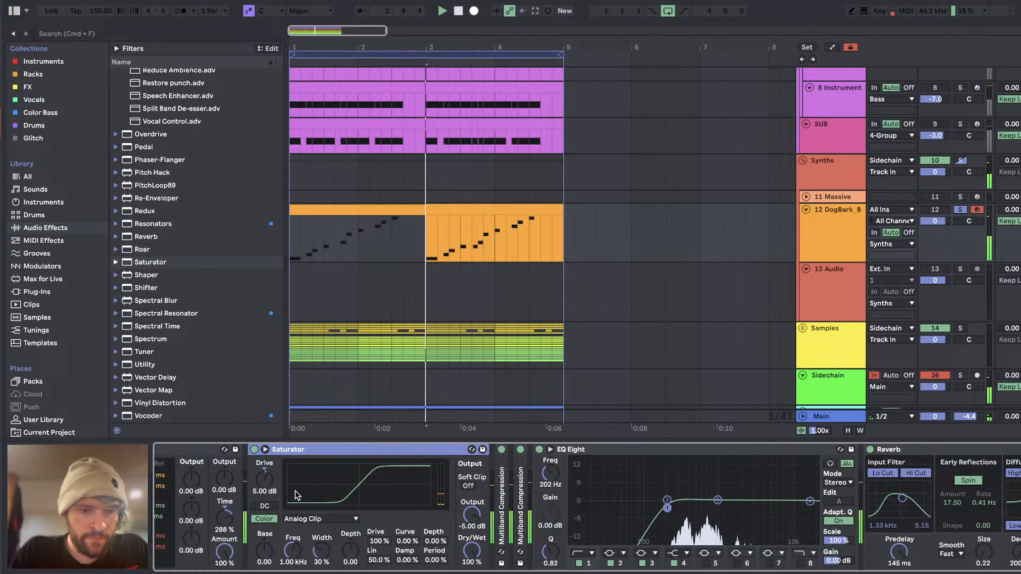
drag(472, 515, 471, 526)
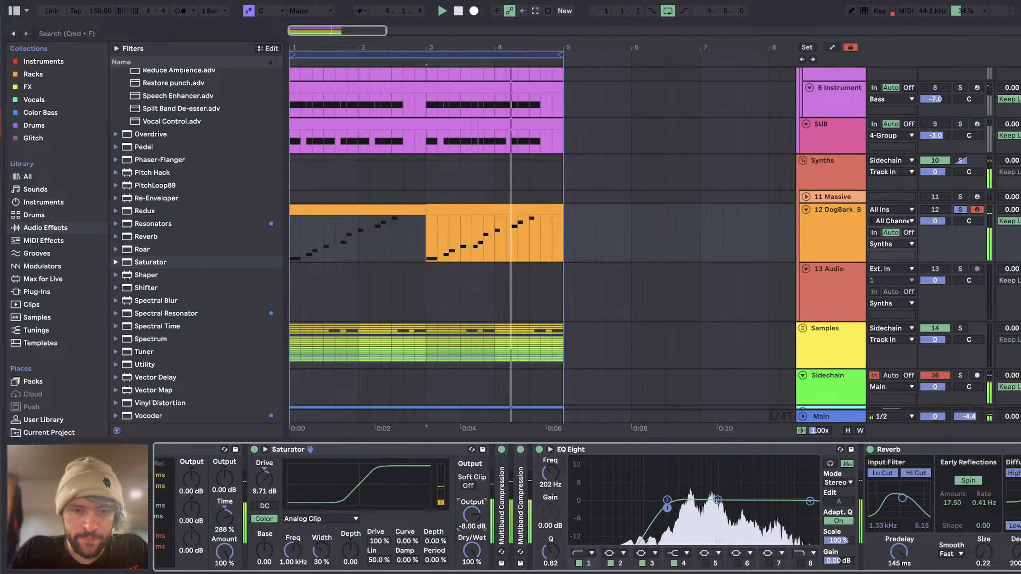
Step: Change the first filter of the dog bark track's EQ Eight to the steeper low-cut type
click(586, 554)
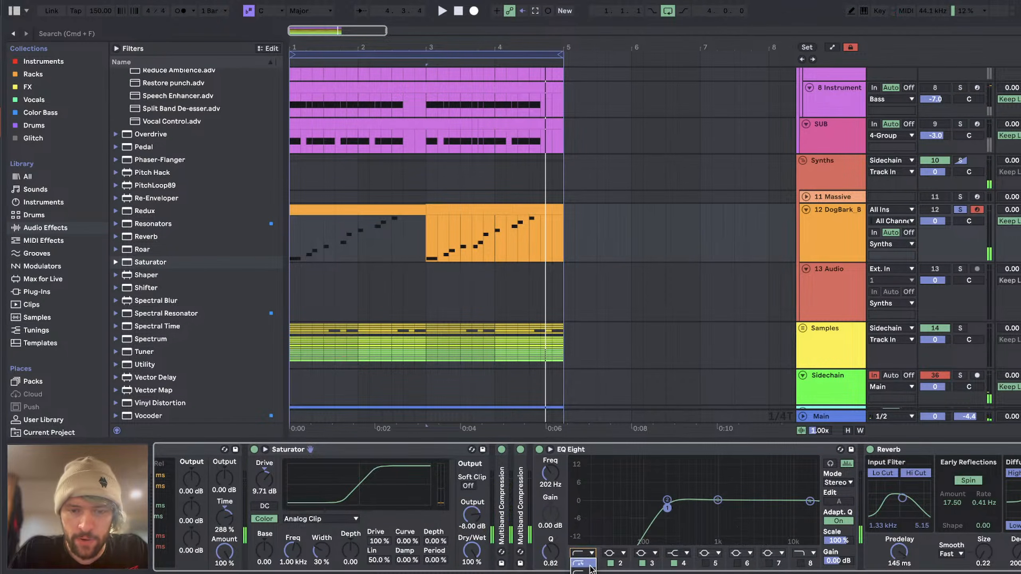
click(584, 564)
Step: Adjust the slice marker that ends the bark just after 0:04 in the dog bark Simpler
scroll(326, 504, left, 10)
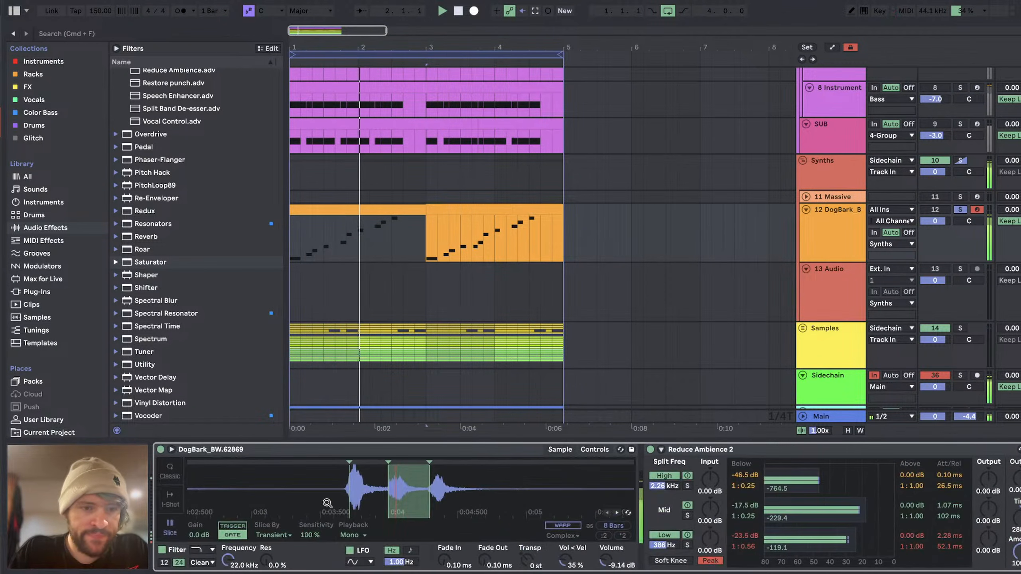
drag(486, 512, 291, 464)
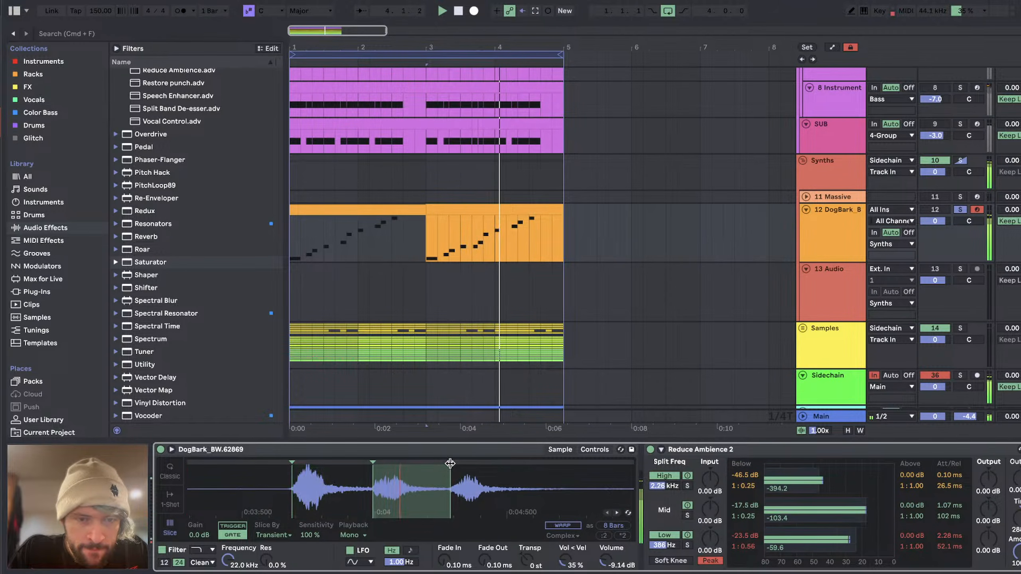
drag(450, 465, 334, 461)
Step: Try a random pan amount of 100% in the dog bark Simpler while playing the pattern
click(594, 450)
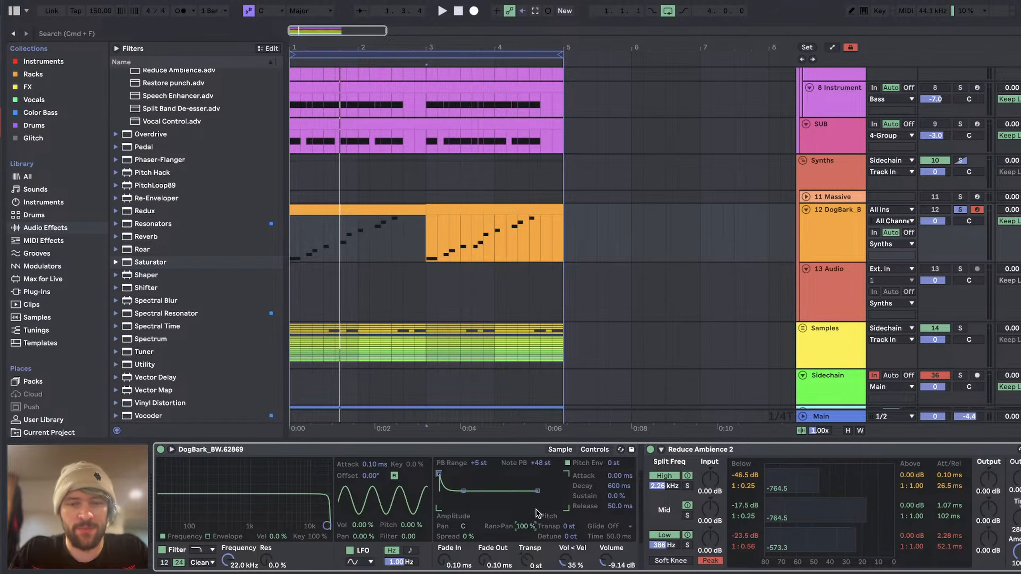
key(space)
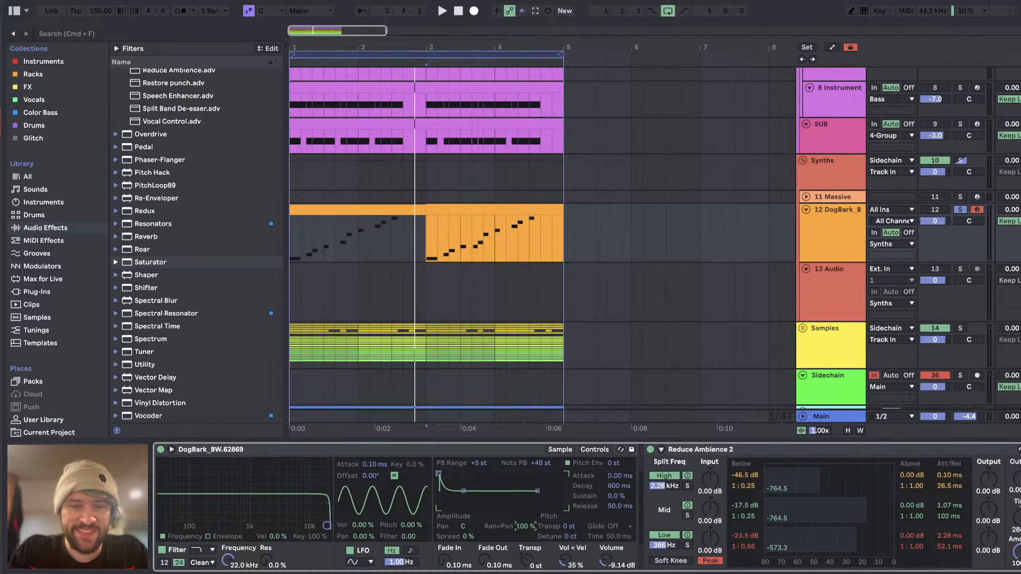
Step: Unsolo the dog bark track, reset its volume to 0, and audition it against the full drop
click(961, 210)
key(space)
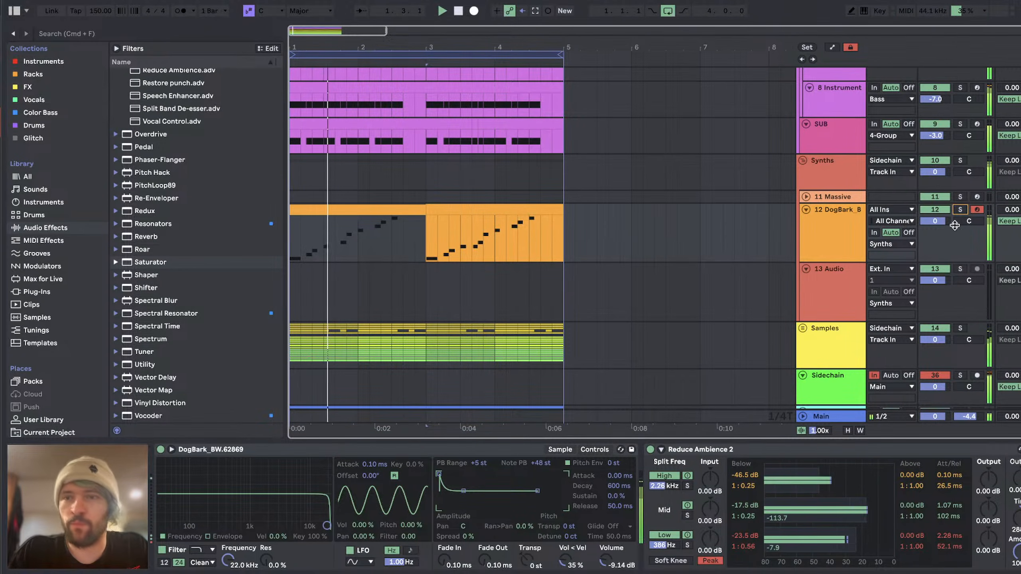
drag(936, 222, 946, 221)
double_click(947, 222)
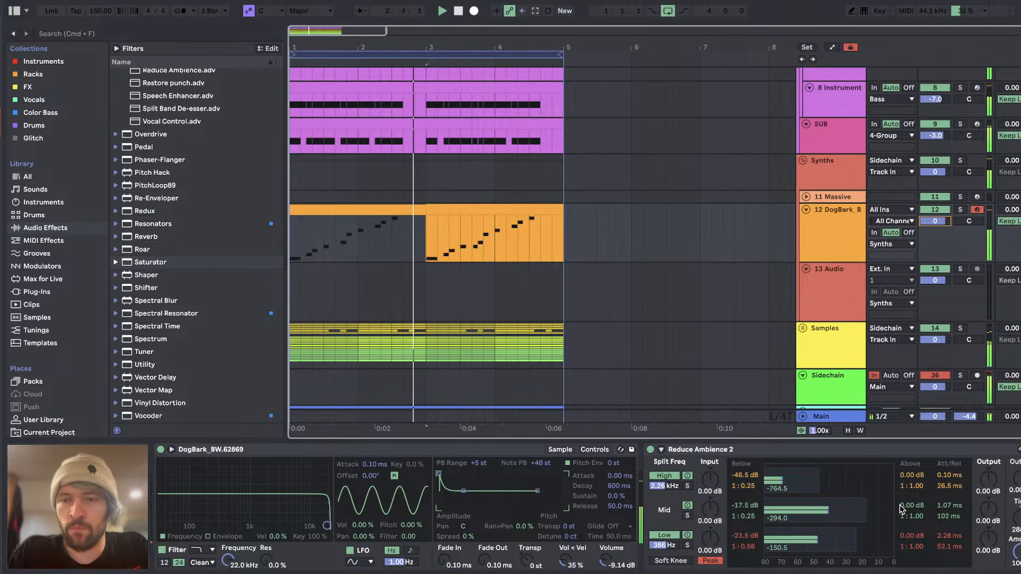
scroll(897, 522, right, 15)
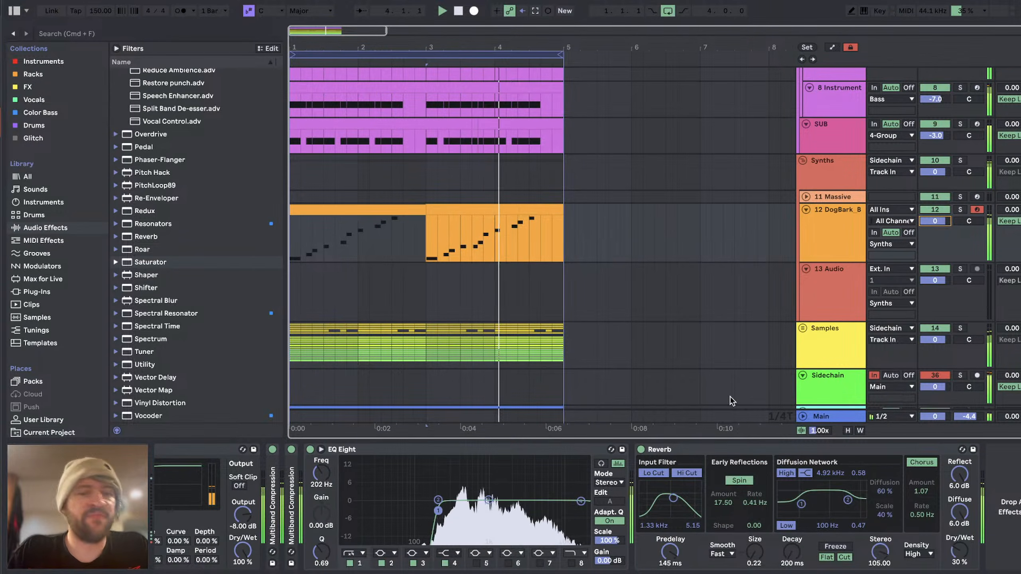
key(space)
Step: Duplicate the time of the four-bar loop on all tracks, extending the drop to eight bars
scroll(523, 189, up, 5)
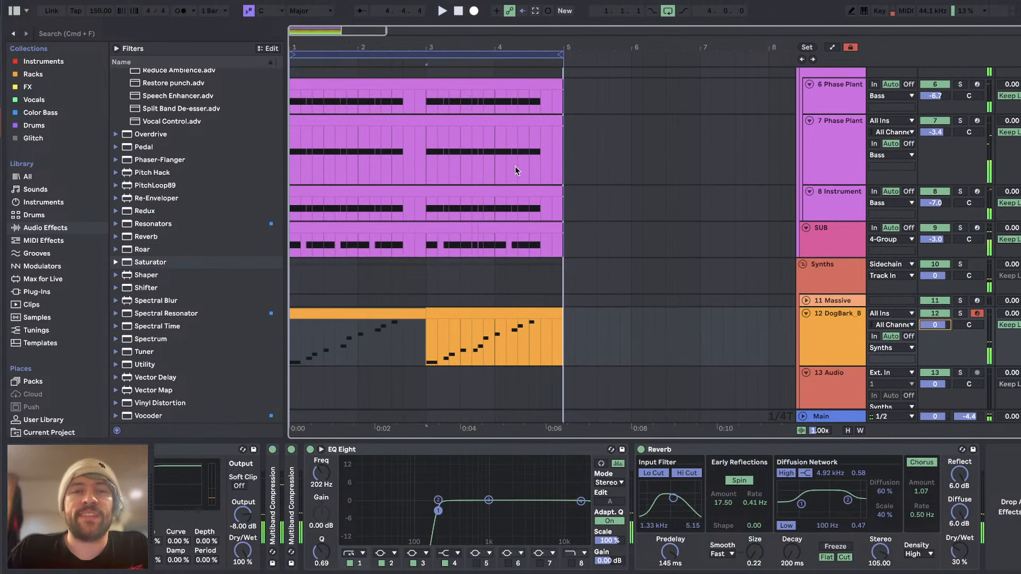
click(487, 53)
key(super+shift+d)
Step: Delete the duplicated clips in bars 5 to 8 on the two Phase Plant tracks and the 8 Instrument track
scroll(557, 225, up, 6)
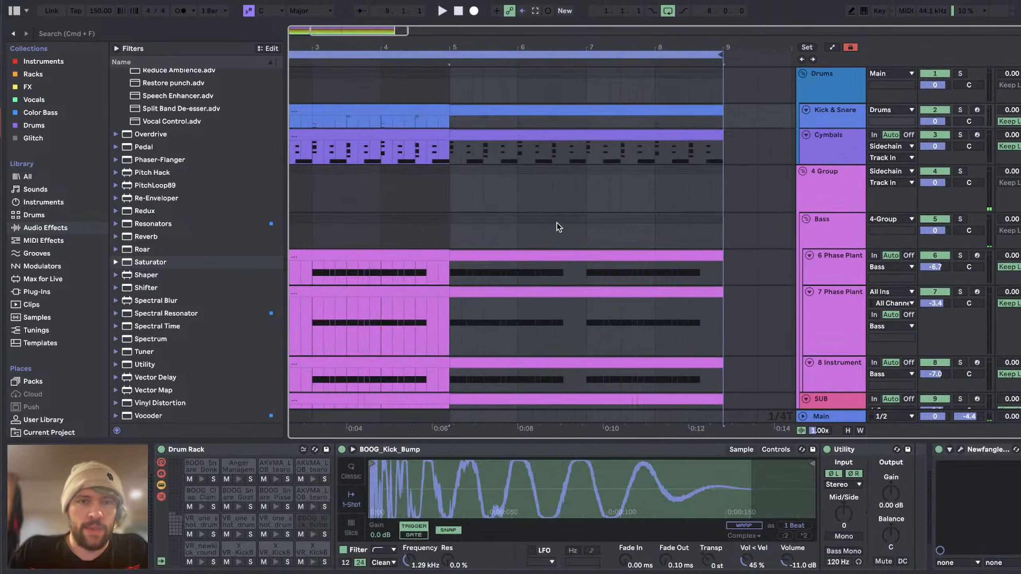
click(469, 295)
click(269, 58)
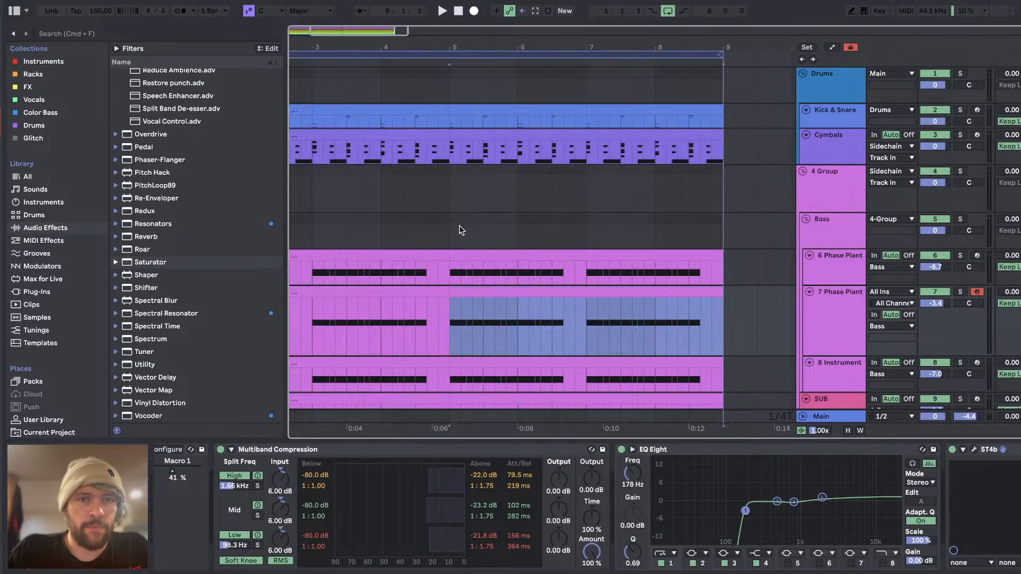
scroll(460, 230, down, 4)
click(483, 148)
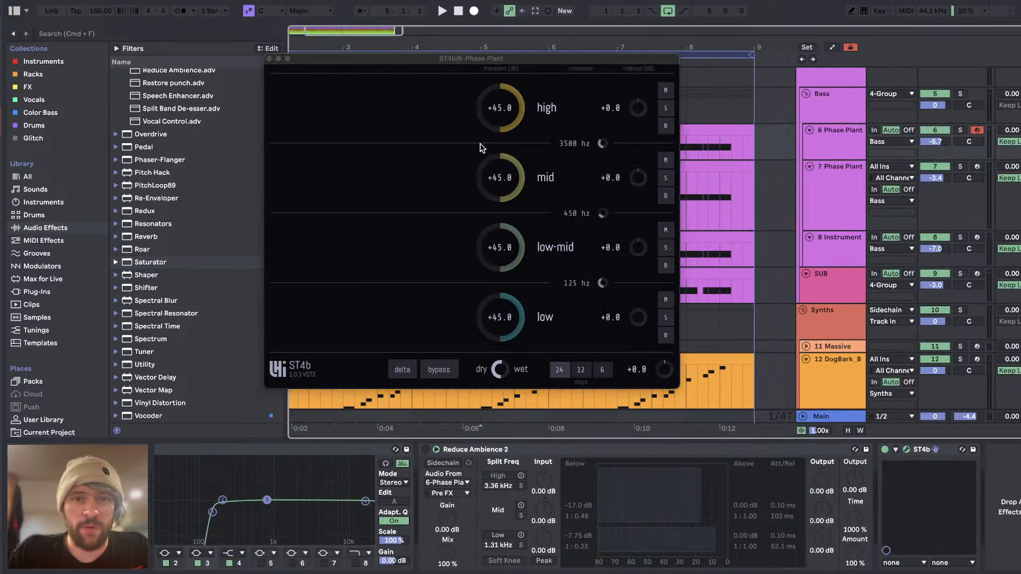
click(269, 59)
drag(483, 147, 756, 258)
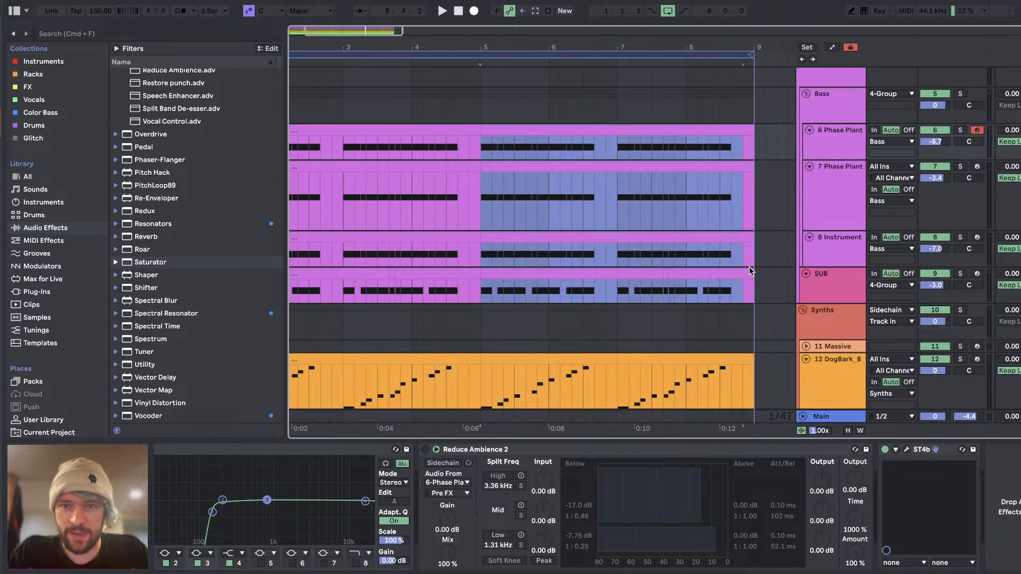
scroll(712, 266, left, 4)
scroll(713, 266, down, 5)
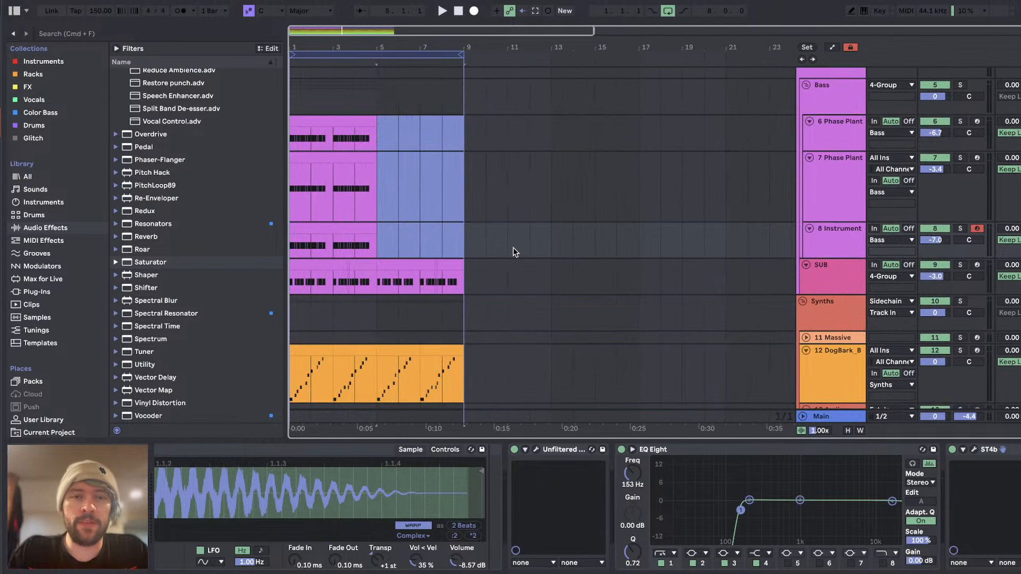
Step: Insert an empty MIDI track directly below the 7 Phase Plant track in the Bass group
scroll(514, 248, up, 4)
scroll(514, 248, down, 5)
click(855, 190)
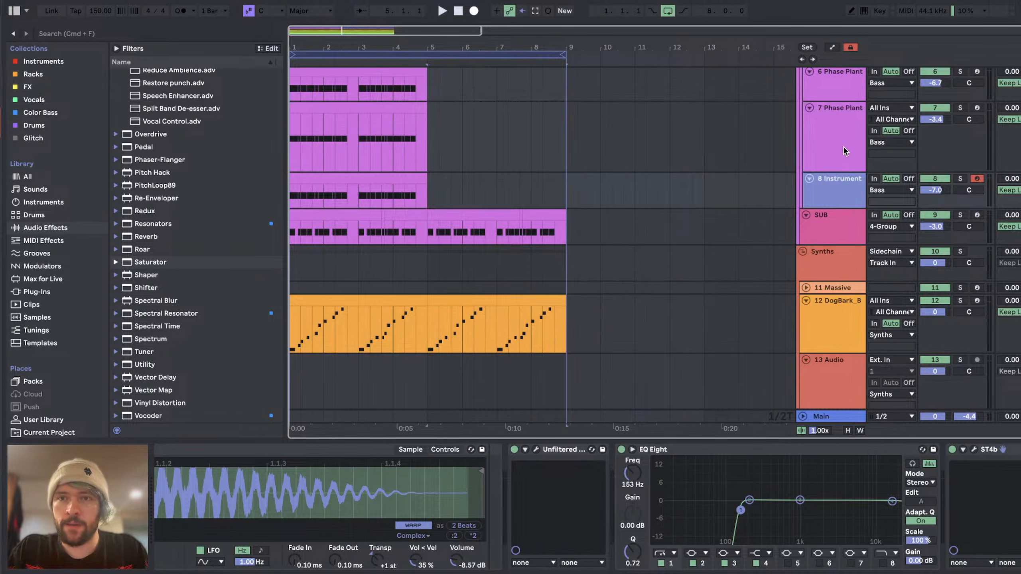
click(845, 149)
key(super+shift+t)
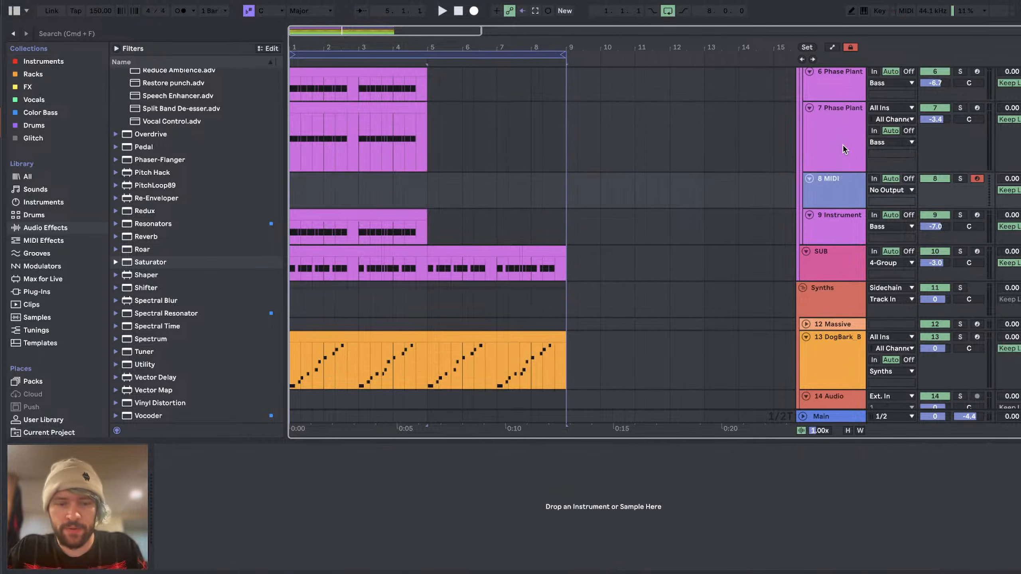
Step: Read the livestream chat in YouTube Studio and return to Ableton Live
key(super+Tab)
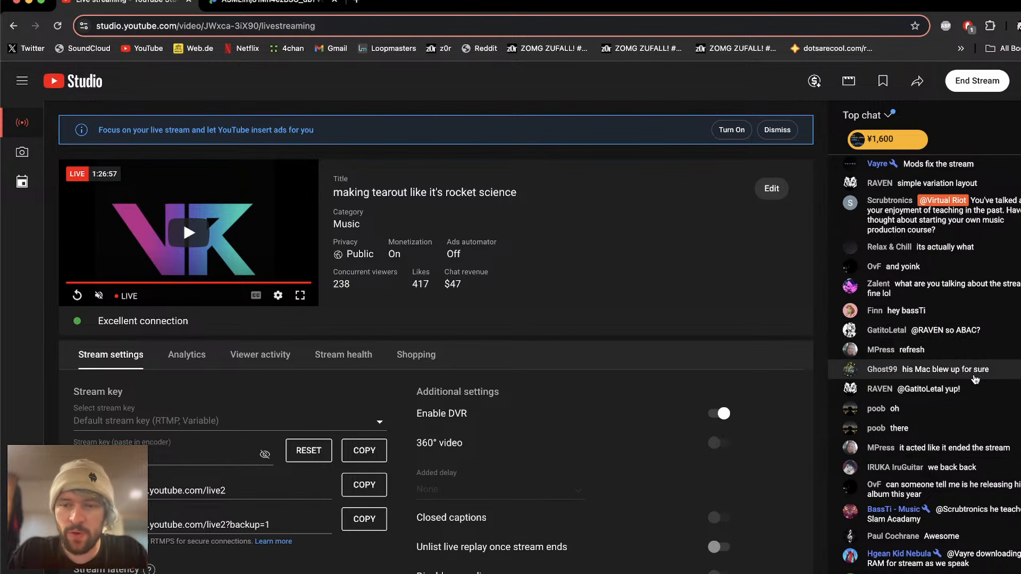
key(super+Tab)
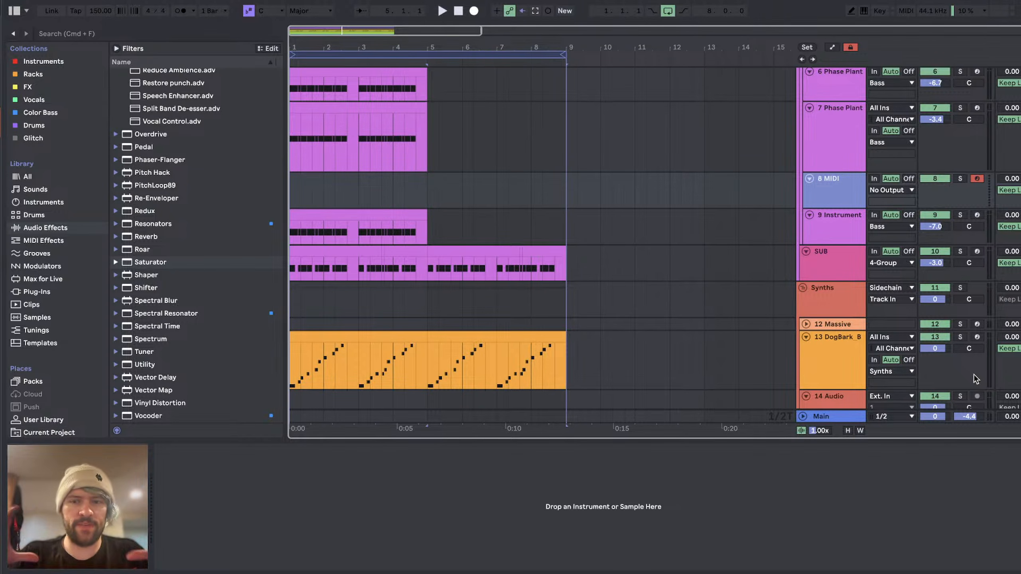
Step: Examine the device chains of the SUB track and the 9 Instrument track
click(340, 263)
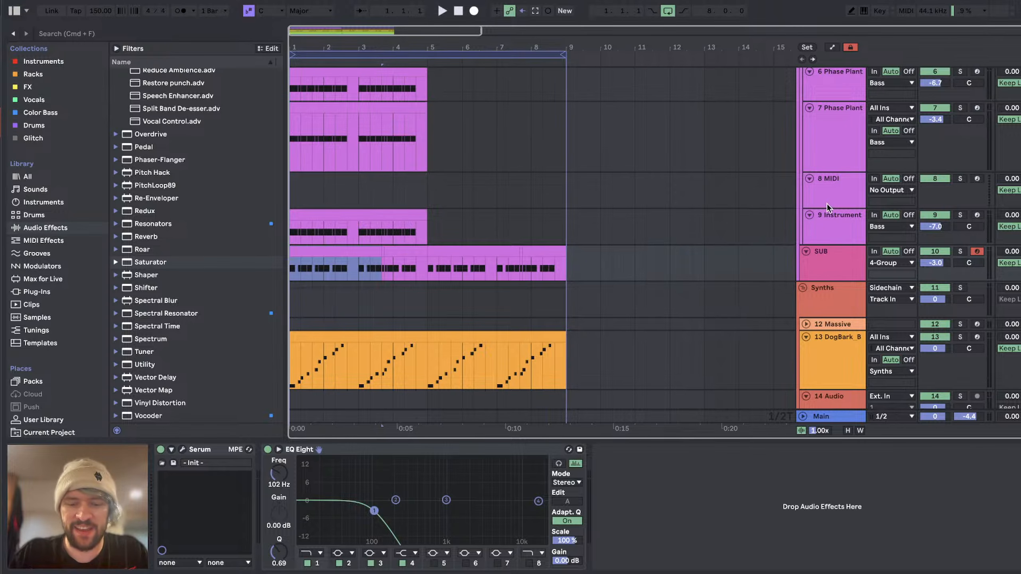
click(843, 213)
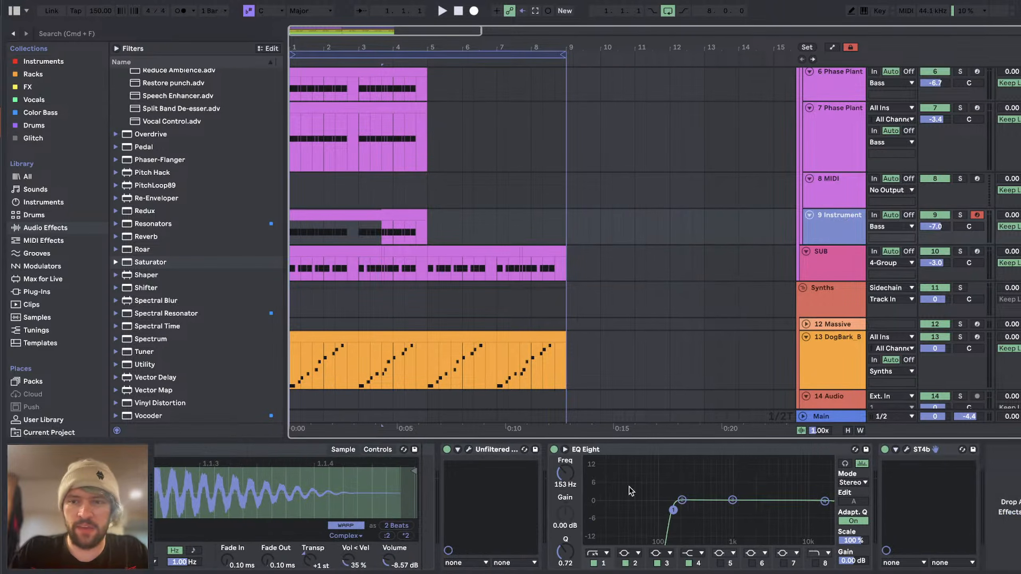
scroll(555, 504, left, 10)
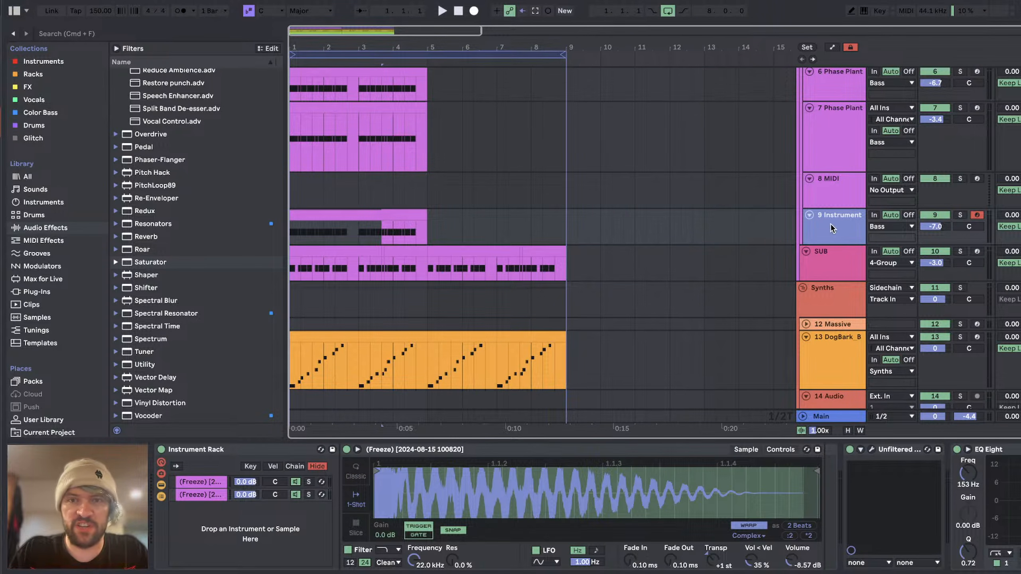
Step: Add Shifter after the Reverb on the dog bark track, solo the track, and set Shifter's fine shift to 85.7 Hz during playback
click(811, 361)
double_click(147, 288)
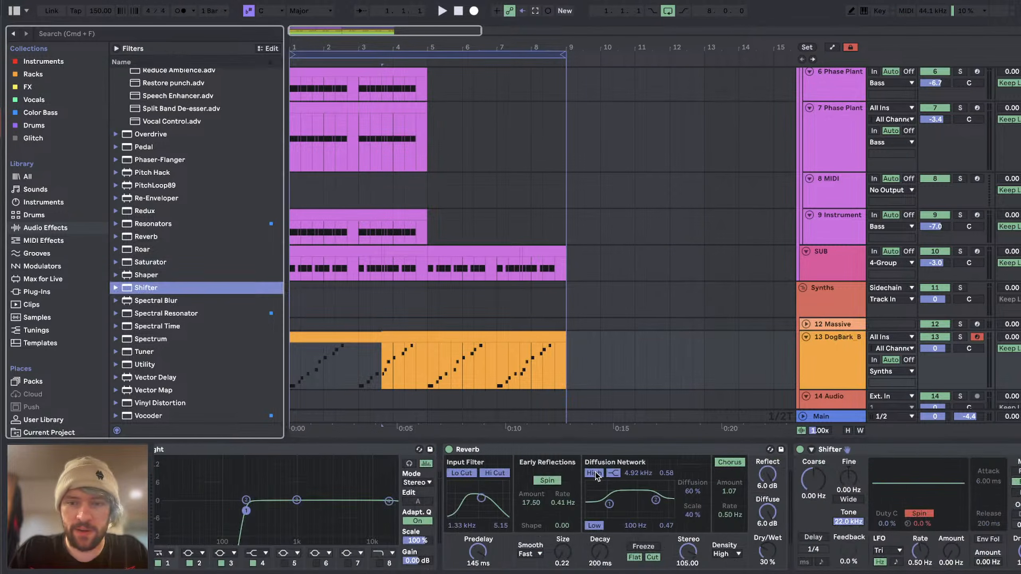
click(960, 337)
key(space)
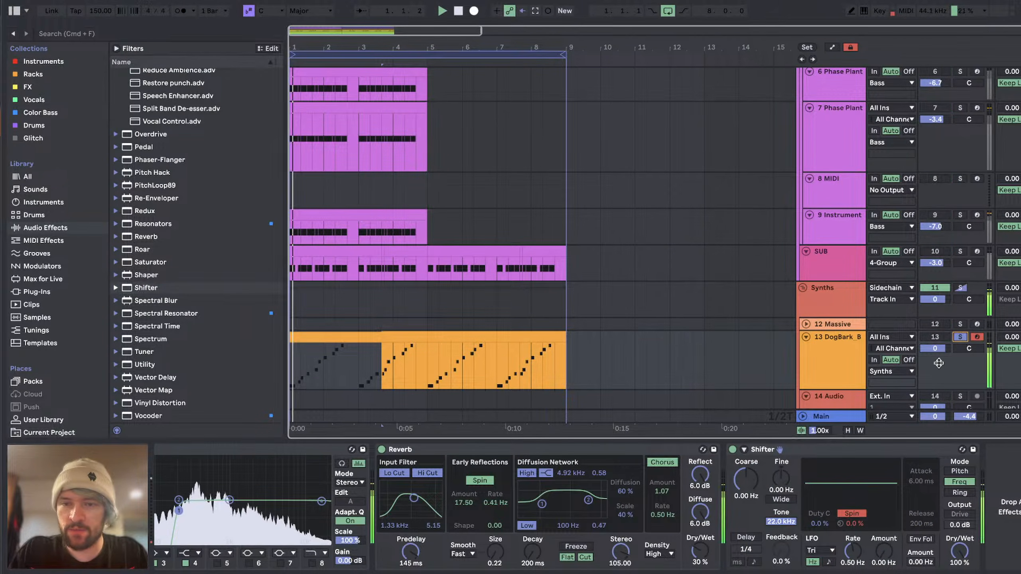
drag(781, 478, 782, 456)
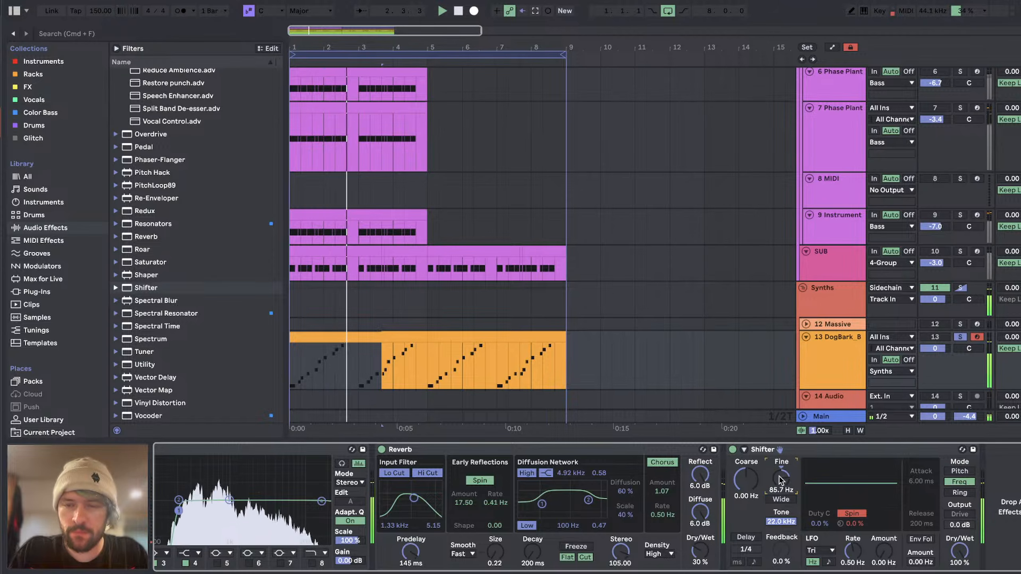
Step: Unsolo the dog bark track and set Shifter's fine shift to 78.6 Hz while auditioning the full drop
click(960, 337)
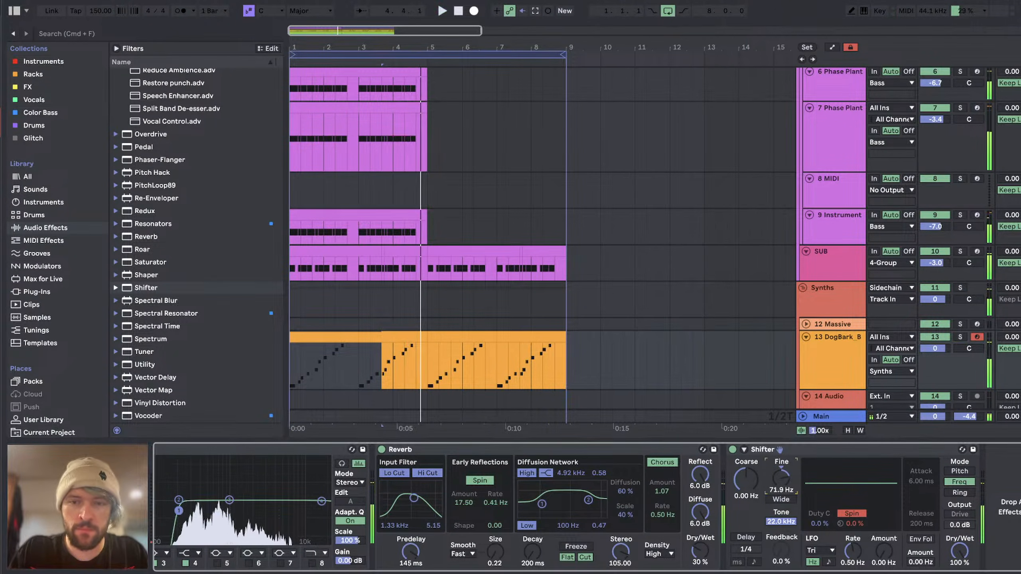
key(space)
key(space)
drag(781, 479, 781, 480)
key(space)
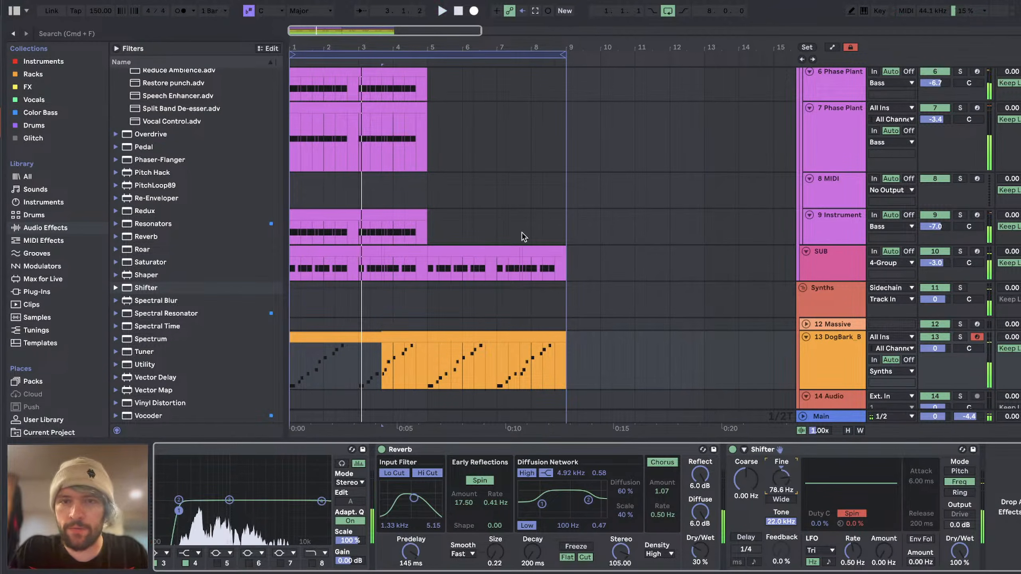
Step: Load a new Phase Plant instrument onto the empty 8 MIDI track in the Bass group
scroll(518, 236, up, 5)
scroll(349, 198, up, 1)
scroll(300, 205, down, 1)
scroll(297, 205, up, 3)
scroll(298, 203, down, 2)
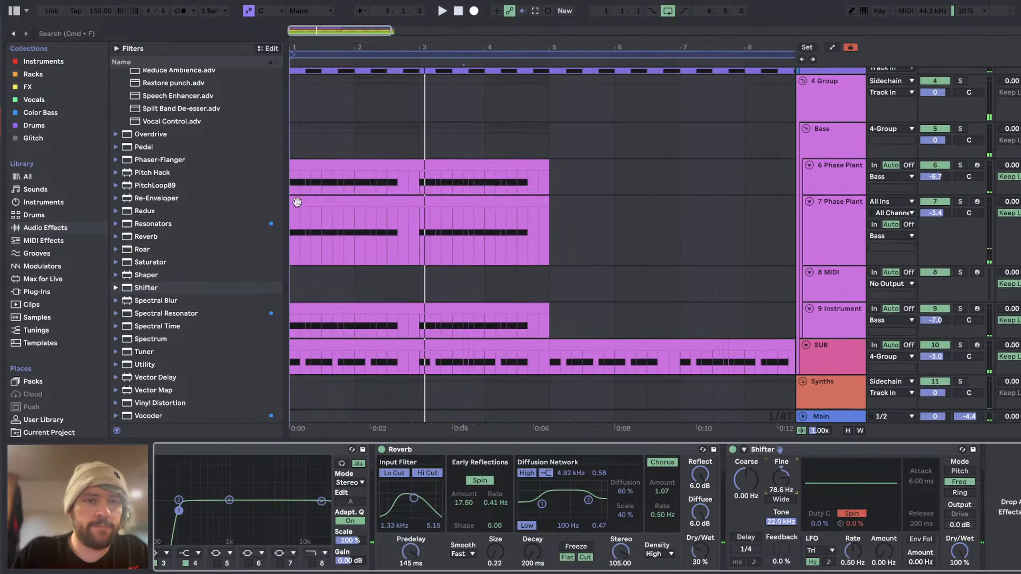
click(300, 177)
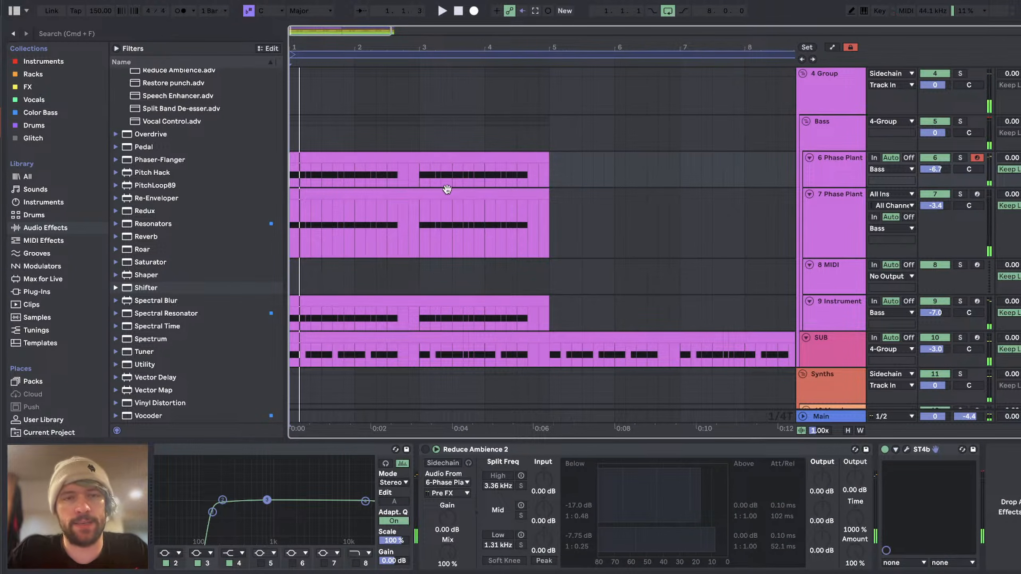
click(396, 150)
scroll(623, 197, down, 1)
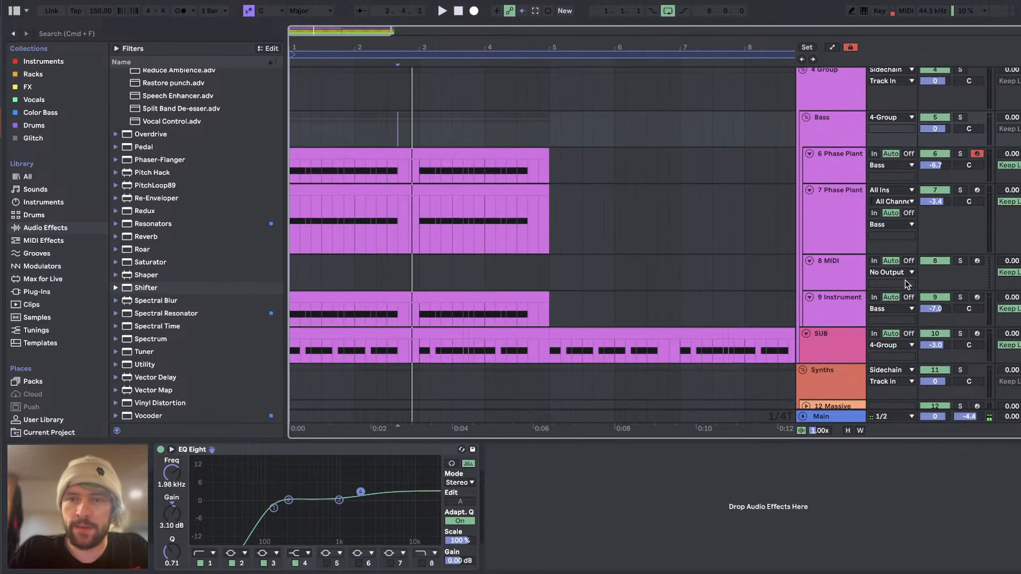
click(830, 266)
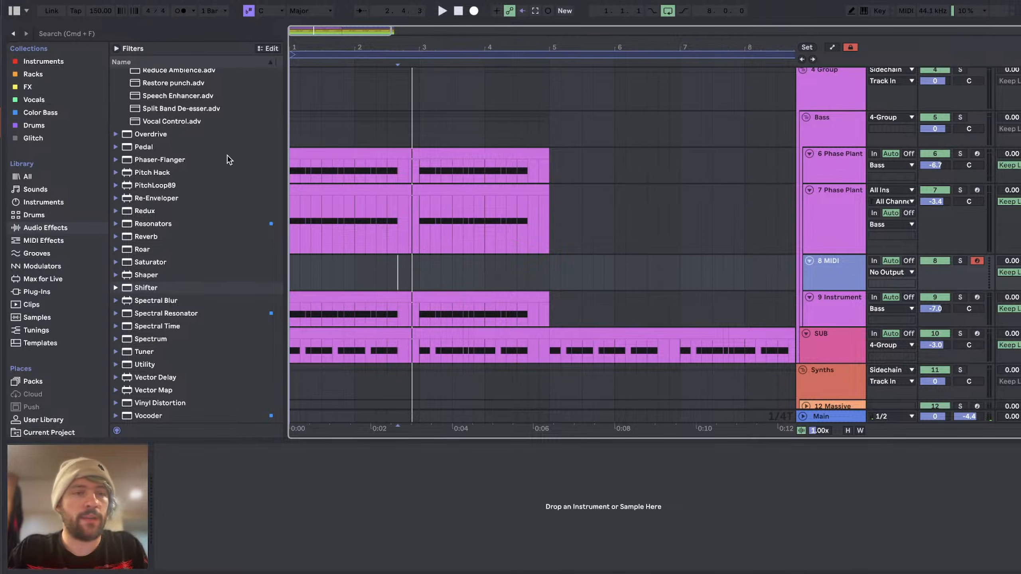
click(44, 62)
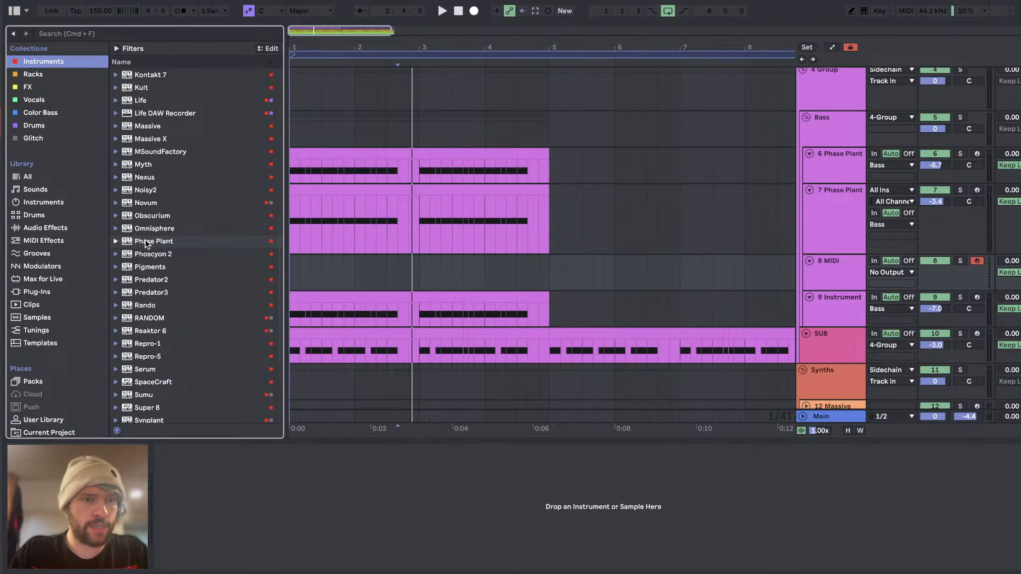
drag(147, 243, 838, 275)
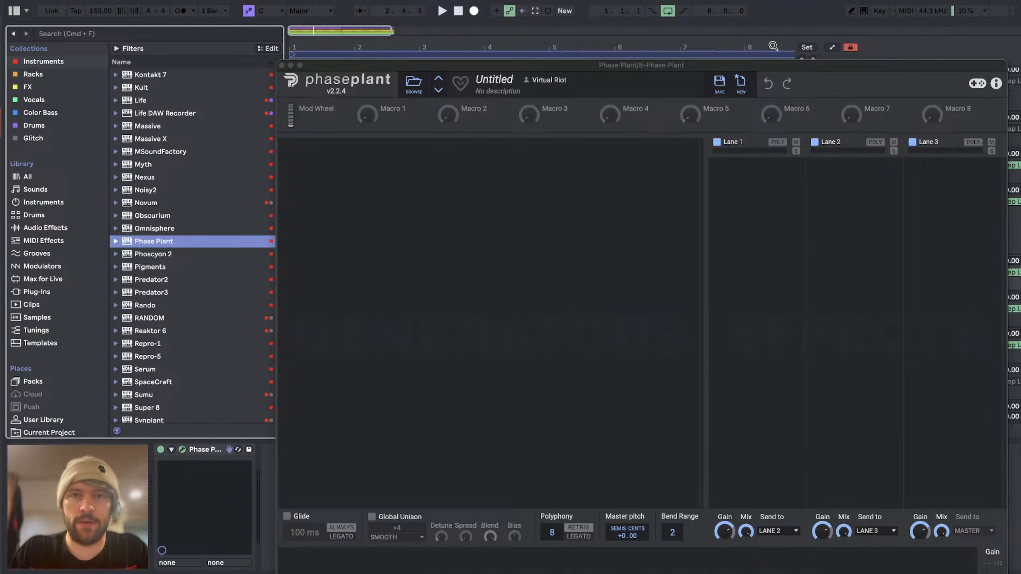
drag(739, 69, 554, 0)
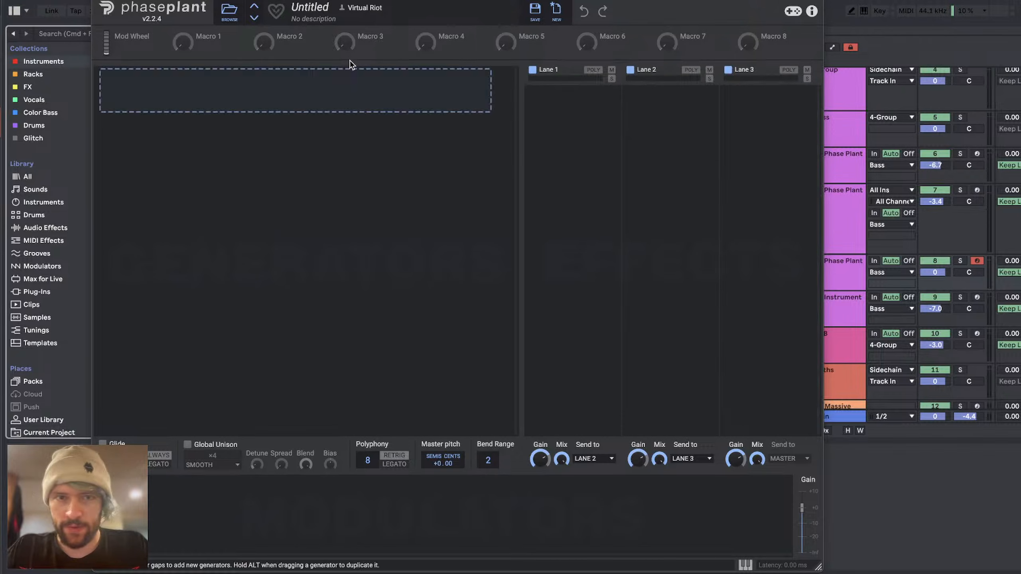
Step: Add a Wavetable generator group, then a second group holding two stacked Wavetable generators with its output envelope removed
click(325, 90)
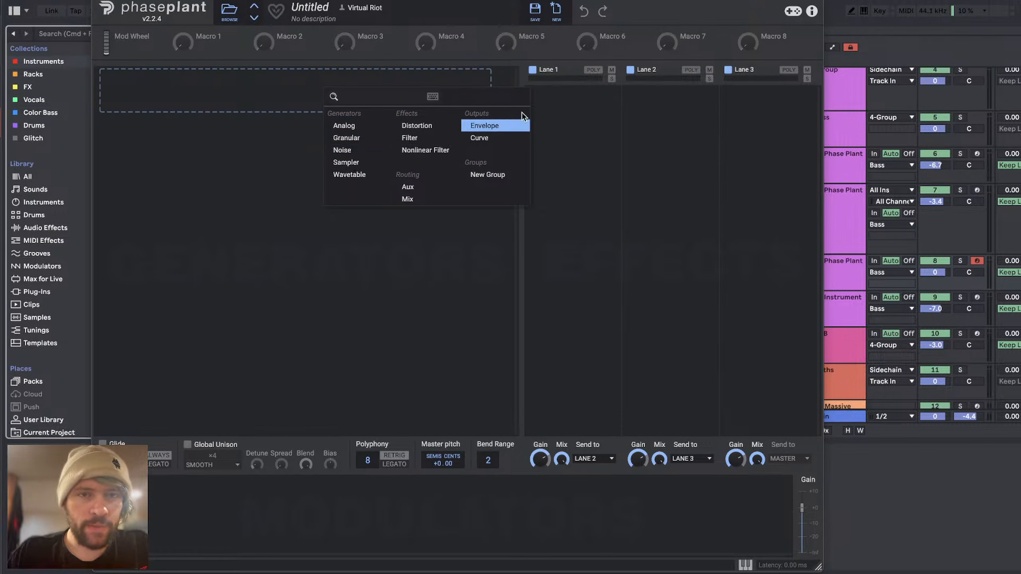
click(349, 174)
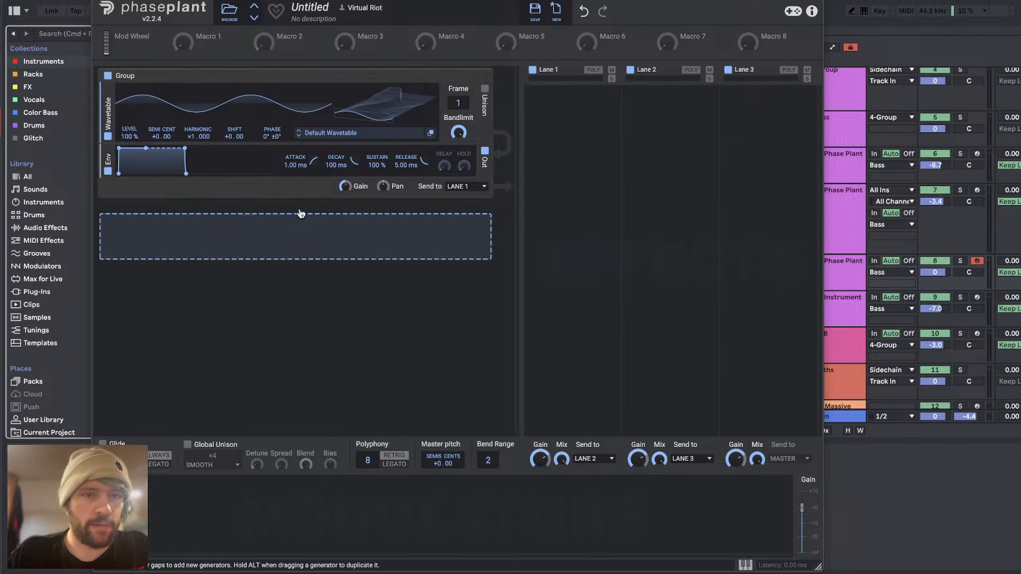
click(289, 228)
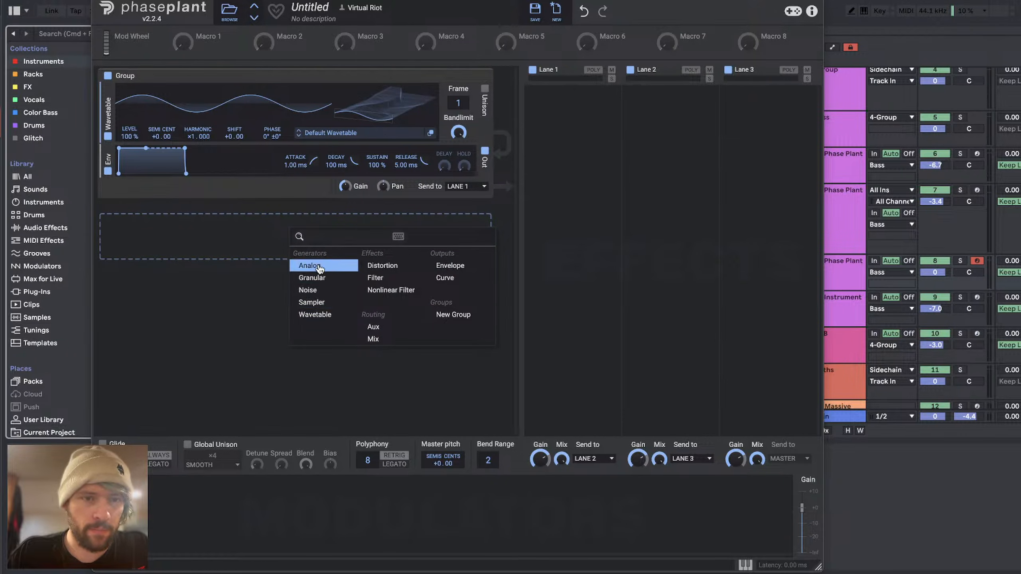
click(313, 316)
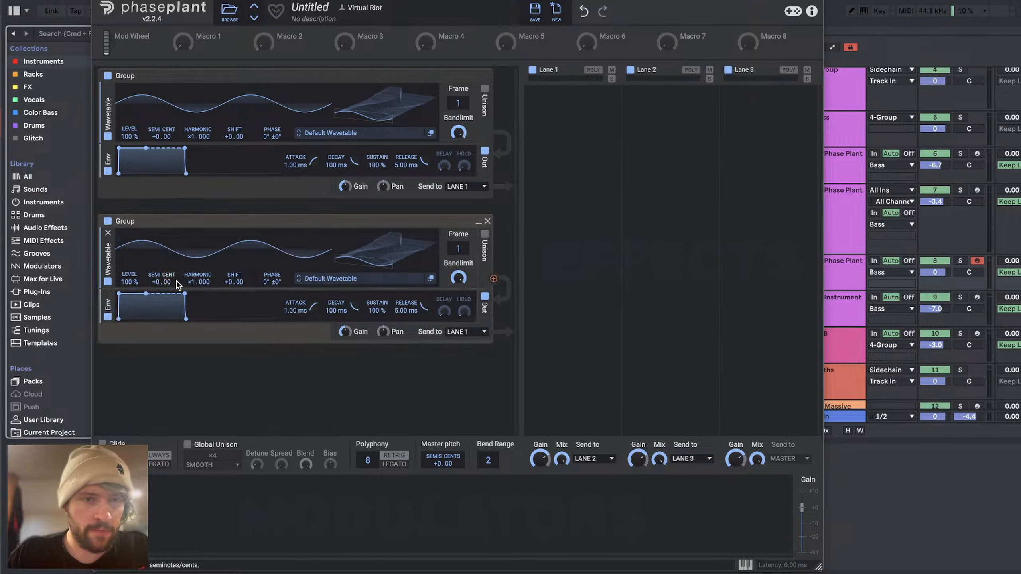
click(106, 299)
click(286, 297)
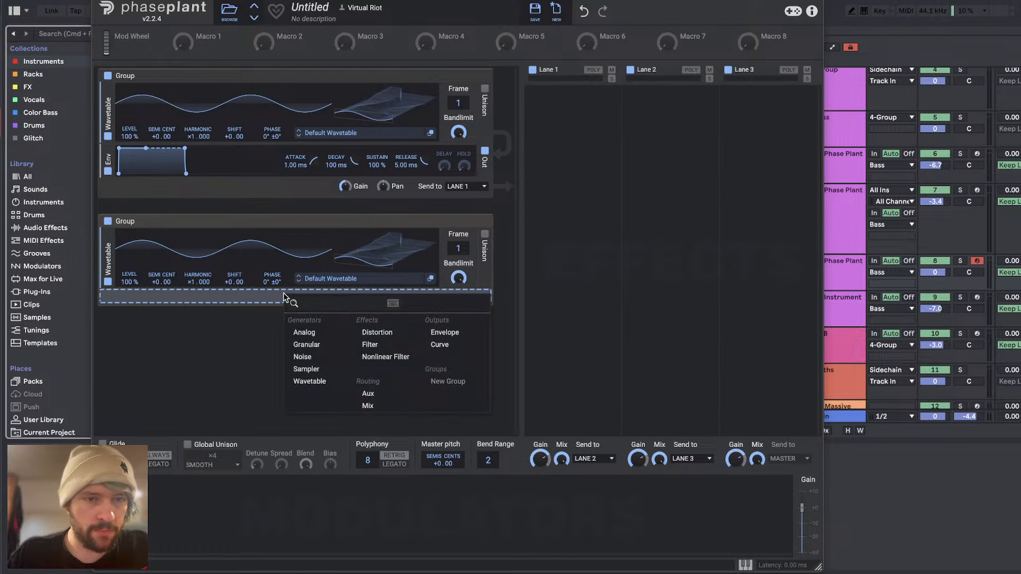
click(315, 381)
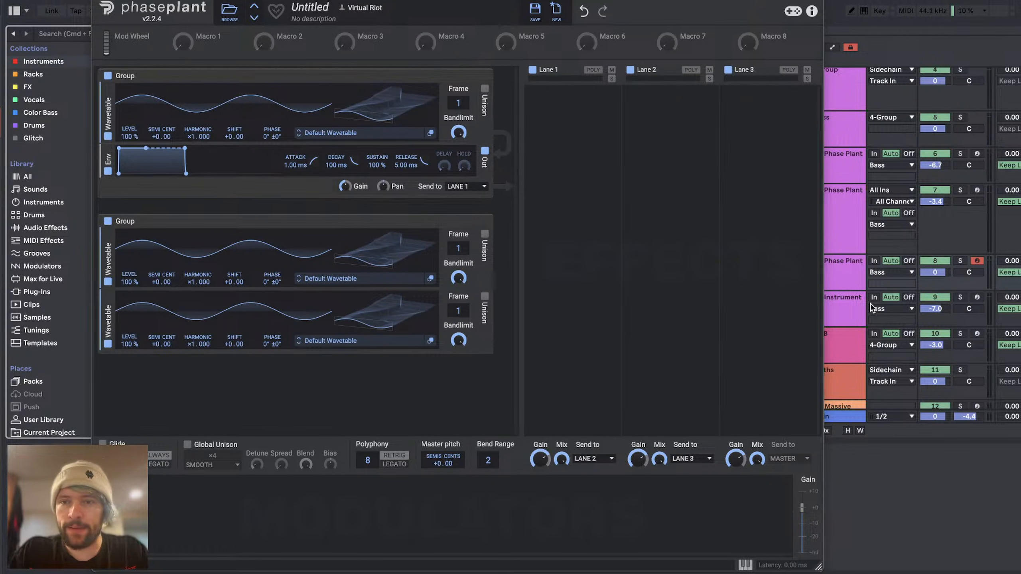
Step: Enable computer-keyboard note input for the new Phase Plant track and add a Limiter to Lane 3
click(850, 260)
key(m)
key(a)
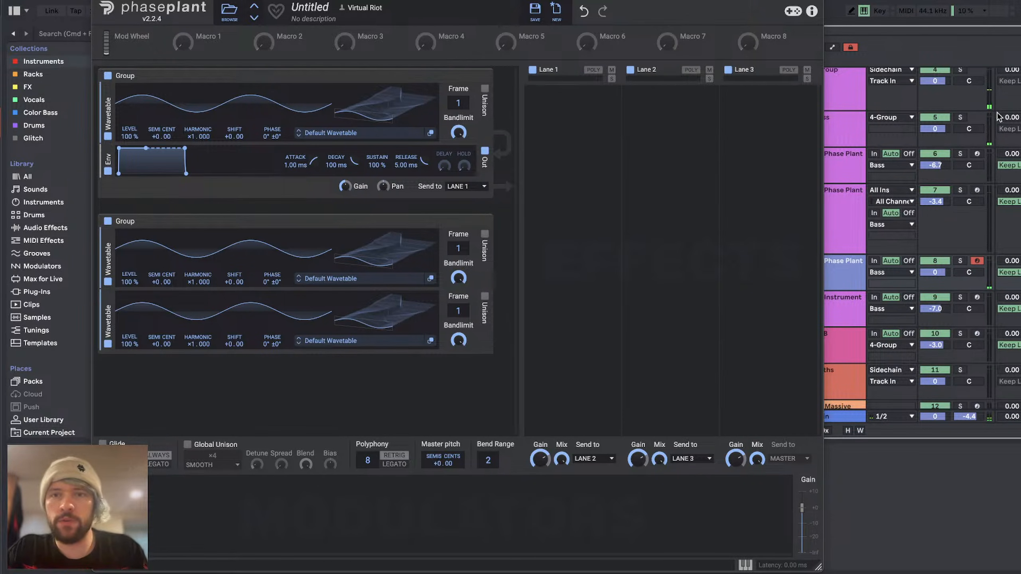
click(779, 144)
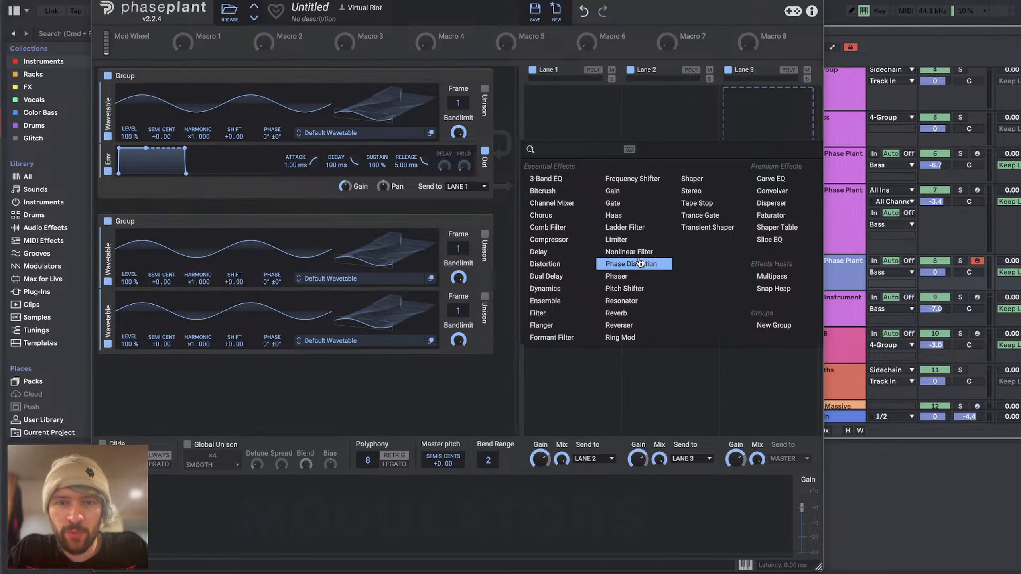
click(626, 239)
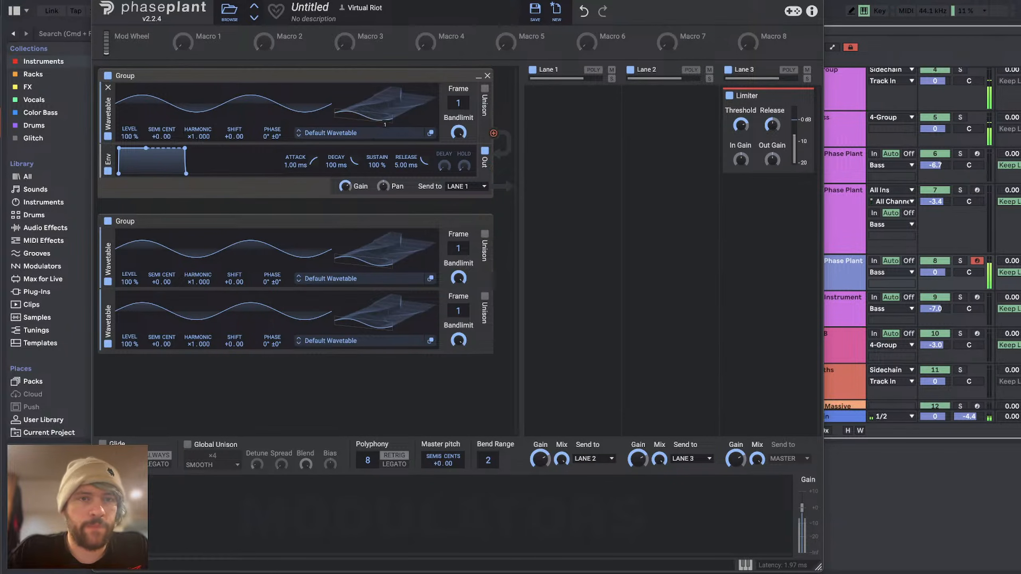
Step: Try wavetable frame 95 on the first generator and frame 97 on the second while playing notes
drag(370, 120, 383, 99)
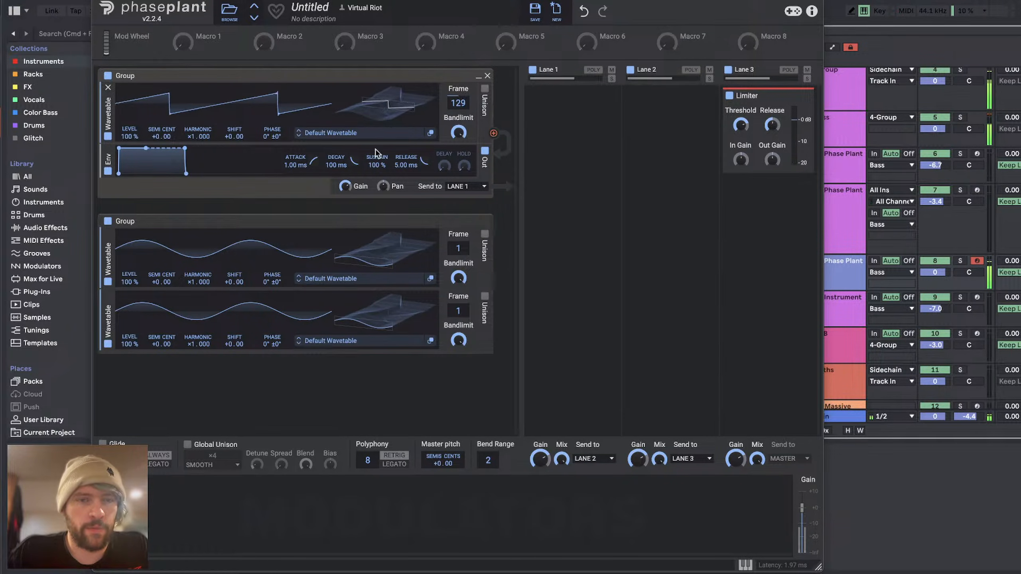
drag(382, 257, 386, 257)
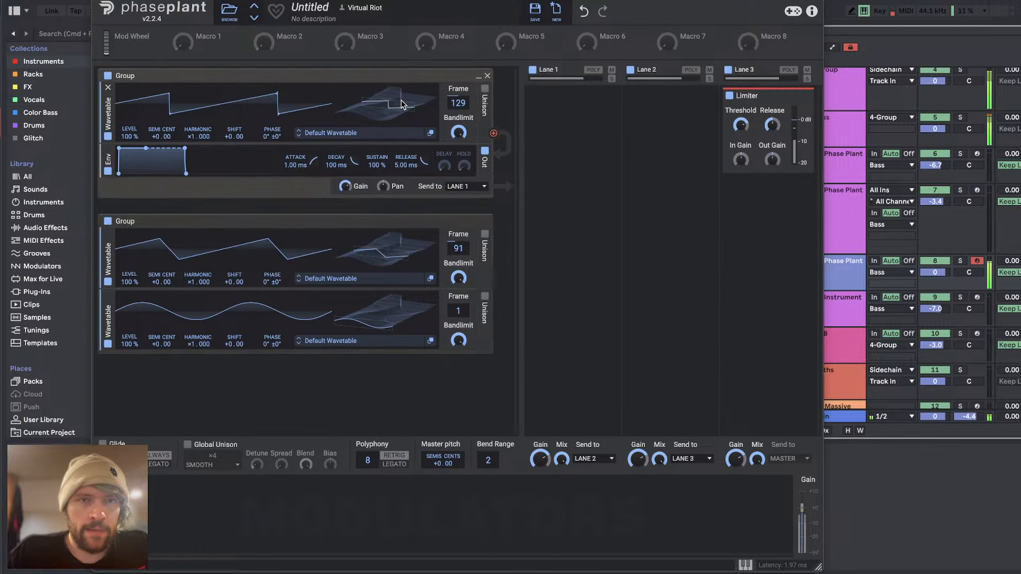
drag(403, 105, 404, 118)
drag(403, 253, 404, 252)
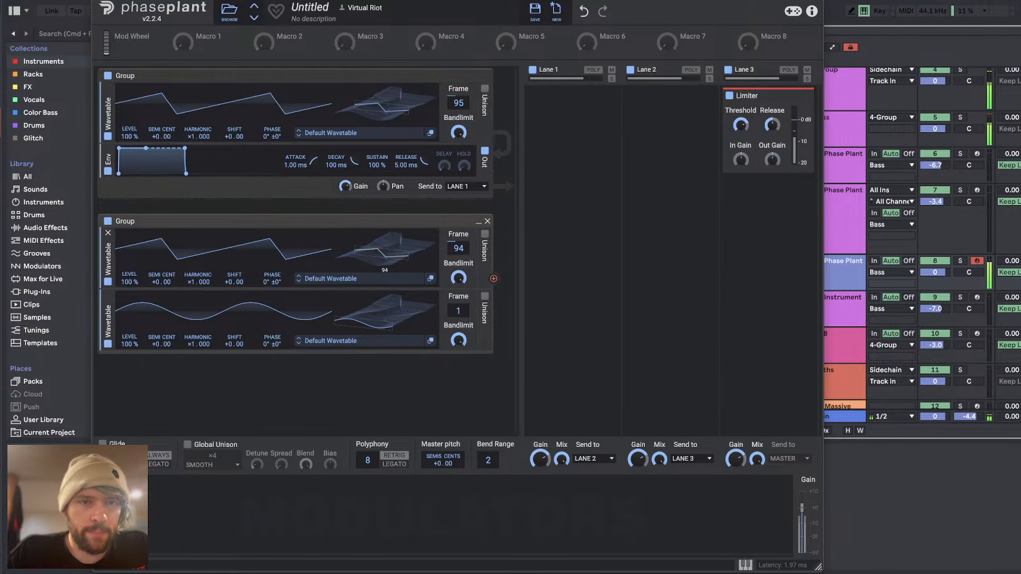
Step: Modulate the first wavetable's phase with the second's output, and set the second to harmonic ×2.000 with a +0.44 pitch offset
drag(493, 278, 272, 151)
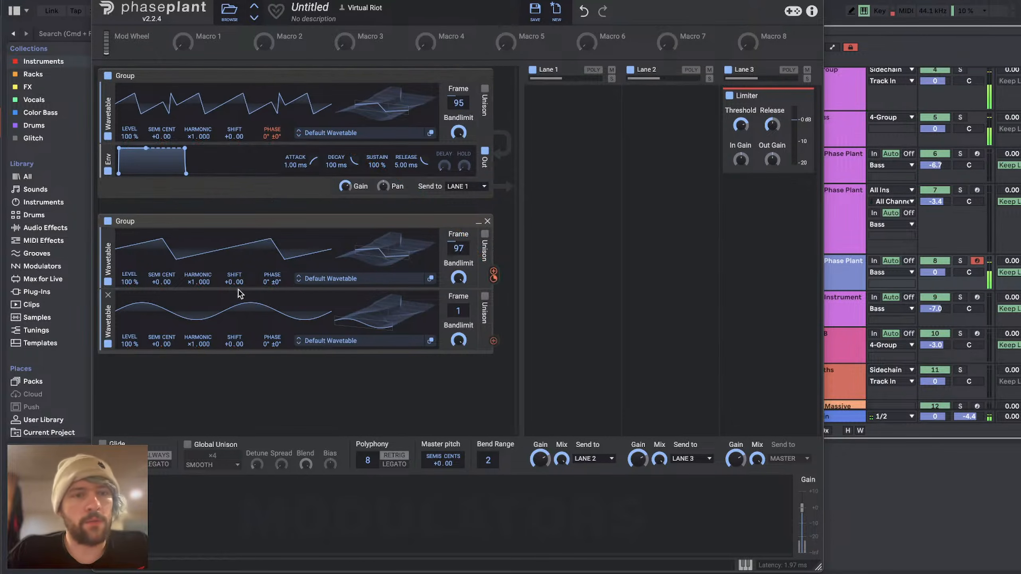
drag(198, 283, 198, 274)
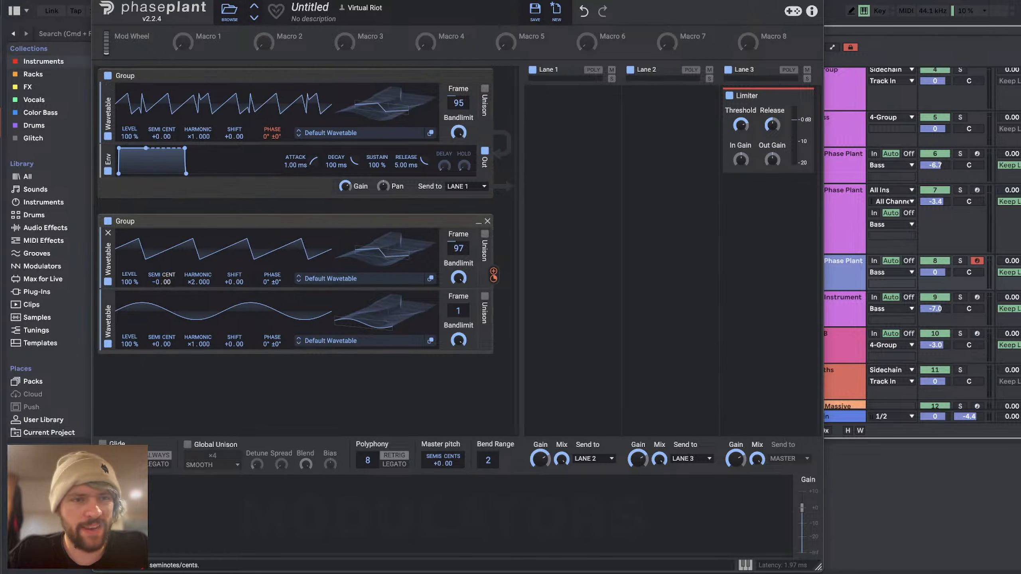
drag(167, 281, 166, 264)
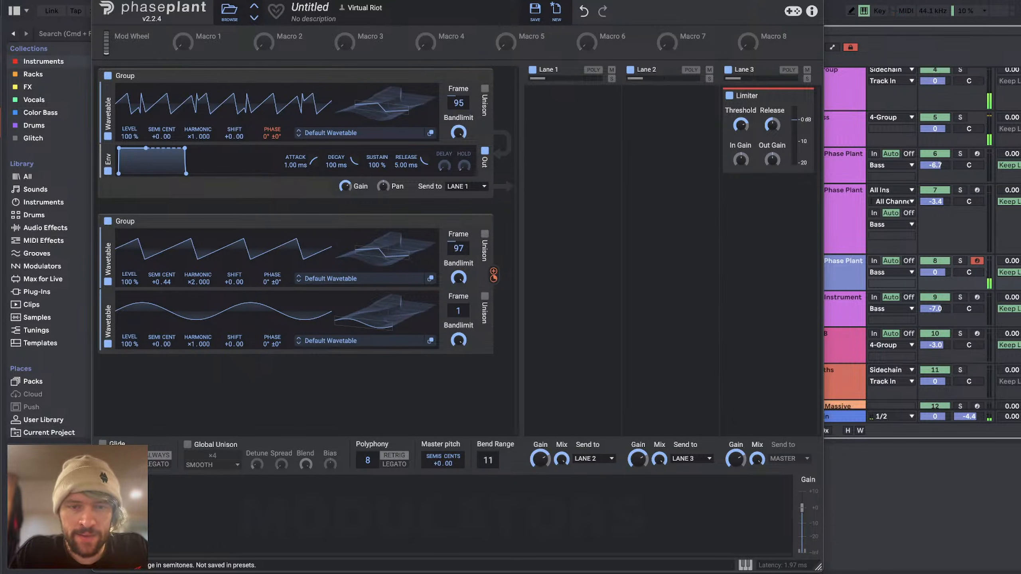
Step: Set Phase Plant's bend range to 12 and show its on-screen keyboard
drag(488, 460, 488, 457)
click(745, 566)
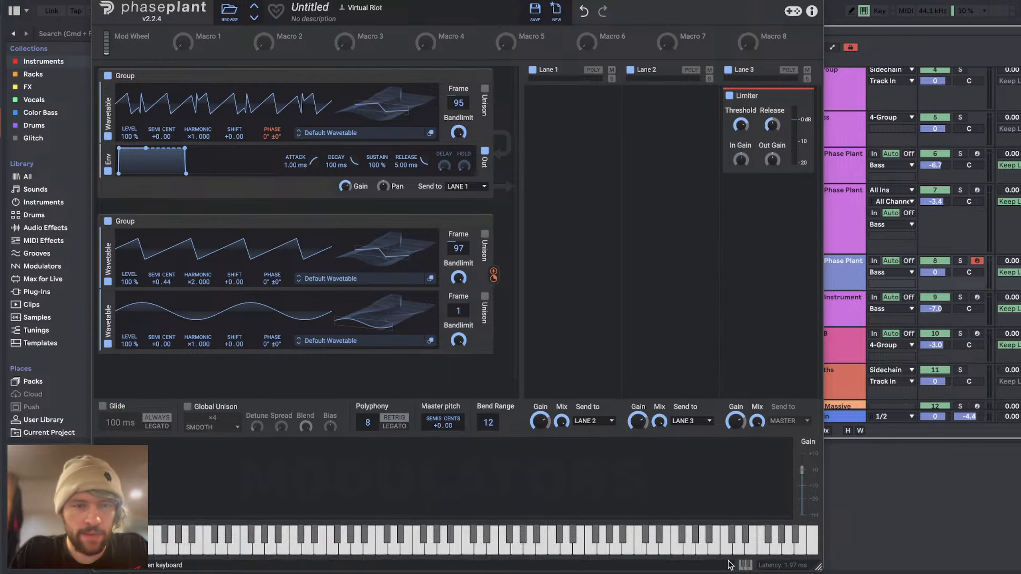
Step: Set the first wavetable's frame to 186 and the second's to 64, and adjust the depth of the first wavetable's phase modulation
drag(399, 135, 399, 100)
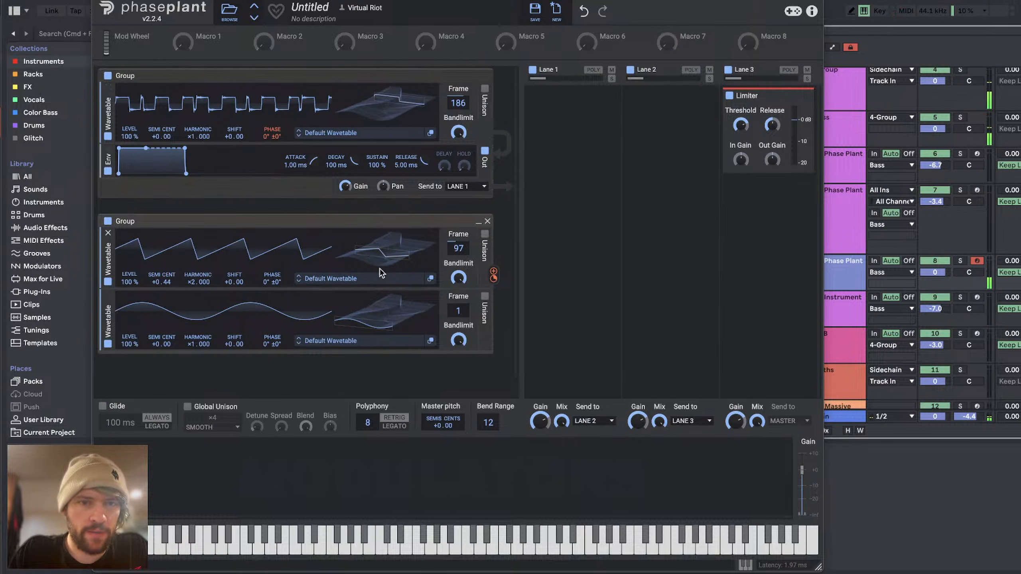
drag(378, 271, 378, 283)
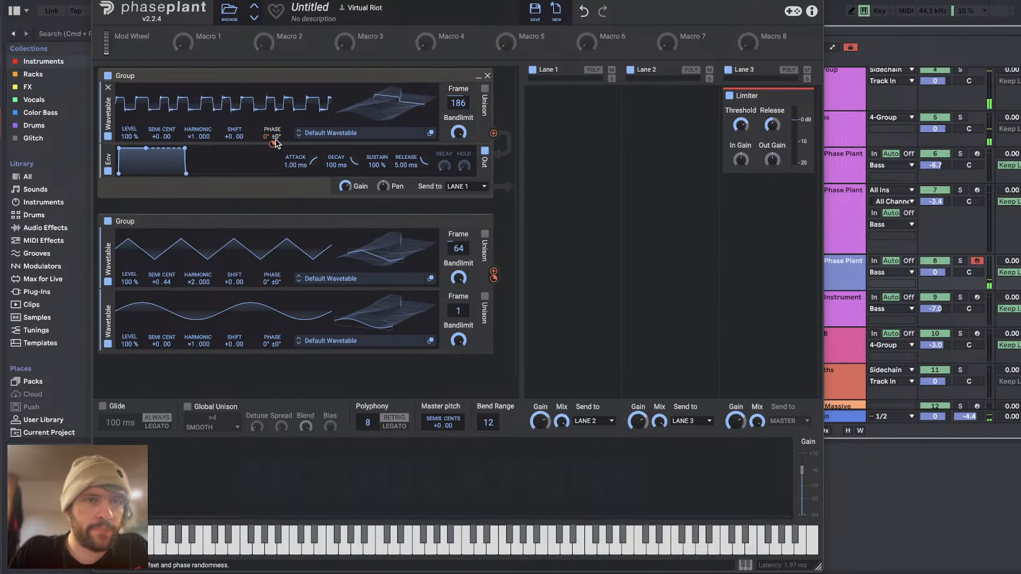
mouse_move(272, 135)
mouse_down()
mouse_move(272, 114)
mouse_move(272, 142)
mouse_up()
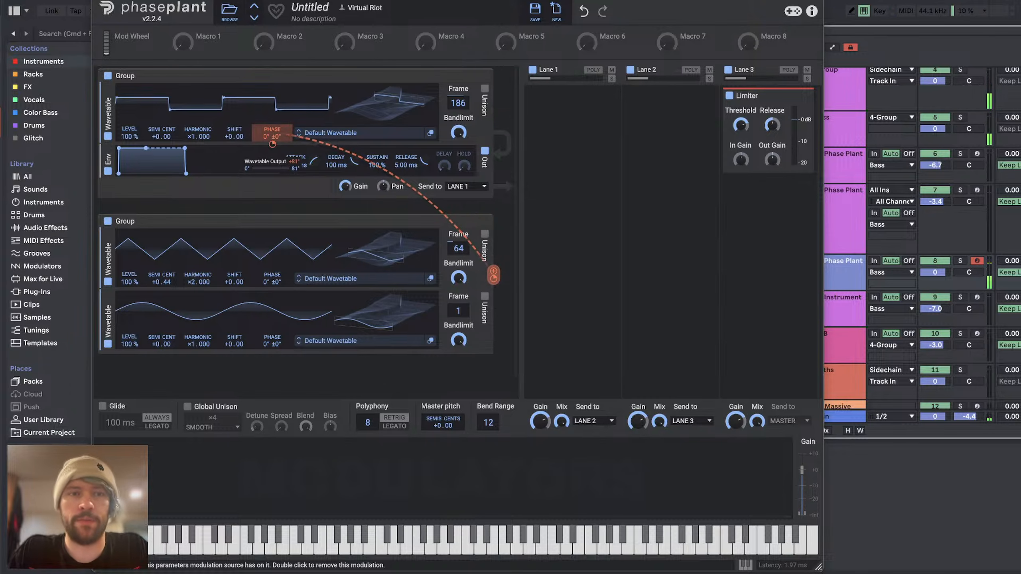
drag(273, 144, 273, 145)
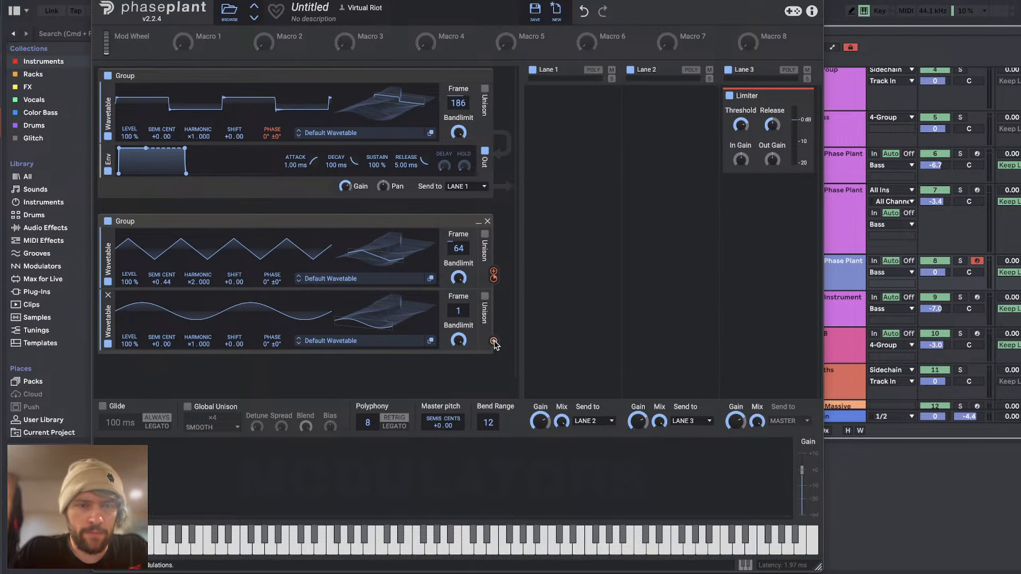
Step: Set the third wavetable to harmonic ×2.000 with a +0.16 pitch offset and route its output to the second wavetable's phase
drag(199, 344, 199, 336)
drag(493, 340, 273, 294)
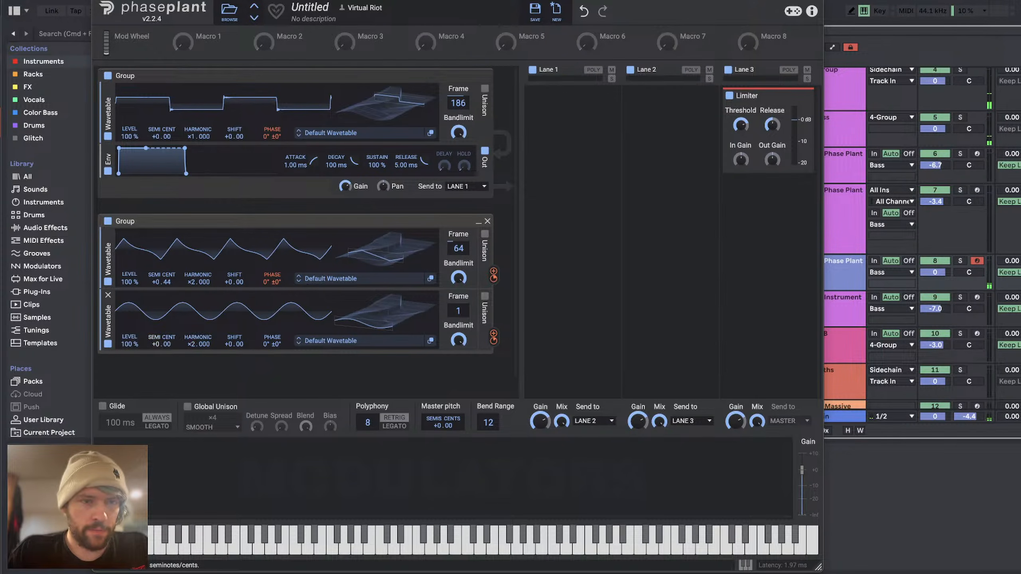
drag(155, 343, 165, 340)
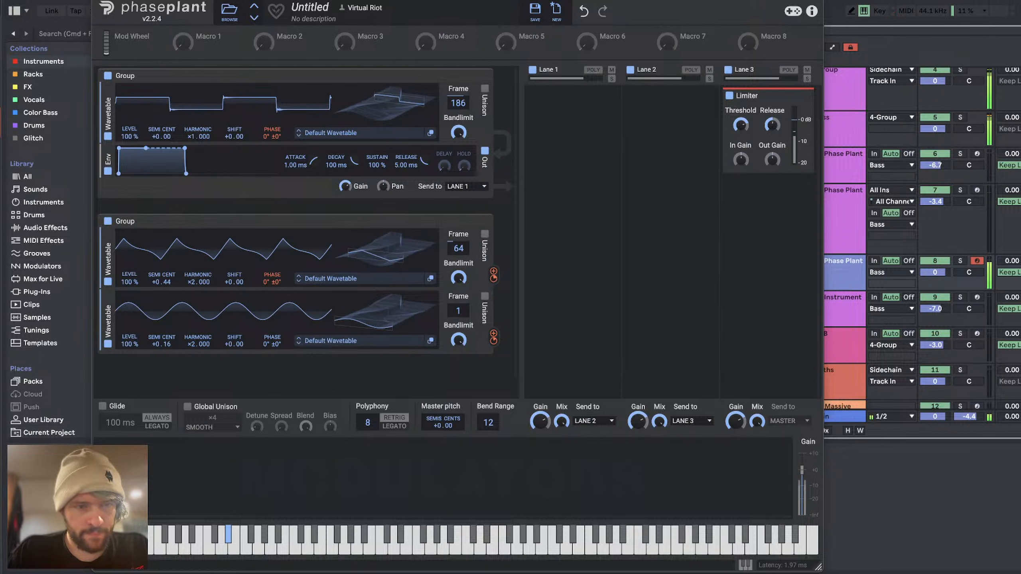
Step: Reset the second wavetable's pitch offset, set the third's to +1.00, and deepen the third's phase modulation of the second
double_click(166, 343)
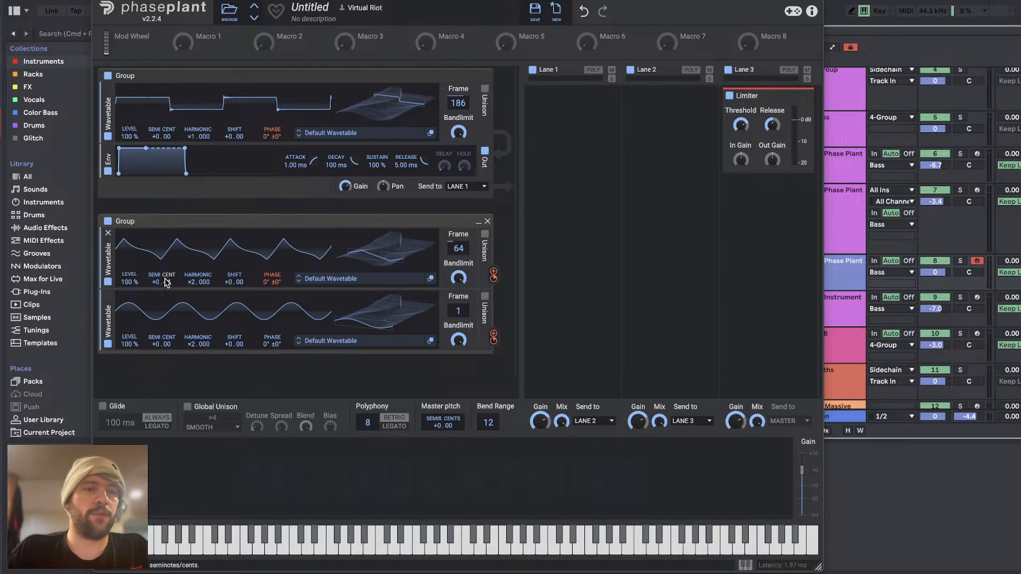
drag(161, 344, 160, 341)
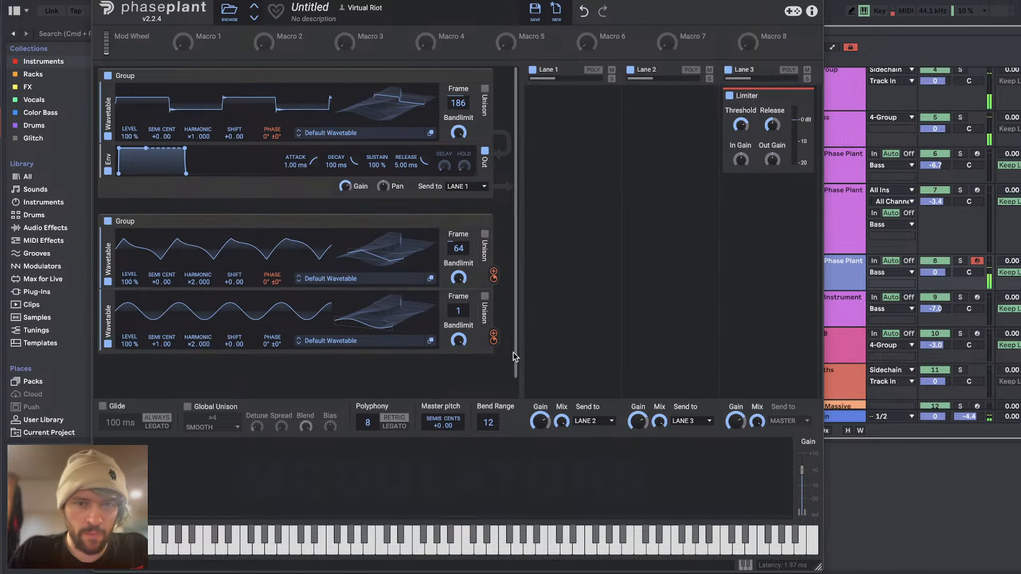
drag(494, 335, 272, 278)
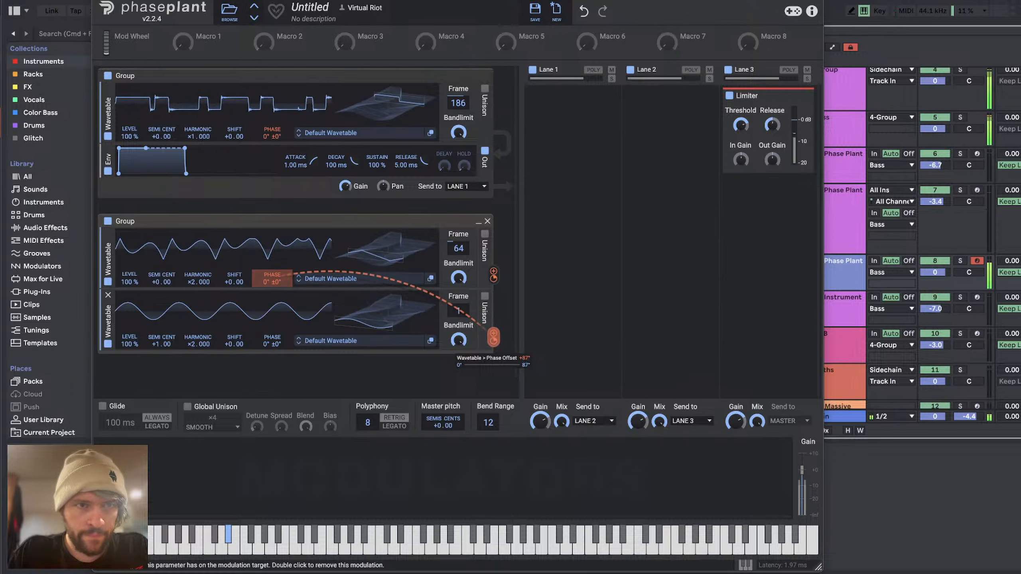
drag(494, 341, 494, 339)
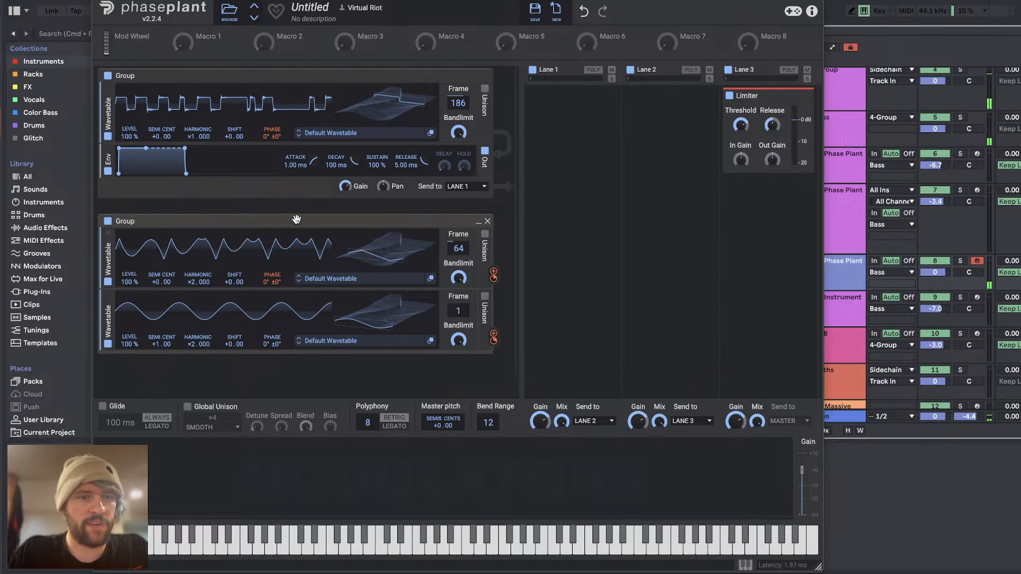
Step: Set the third wavetable's pitch offset to +0.54 and its frame to 78
drag(194, 342, 193, 342)
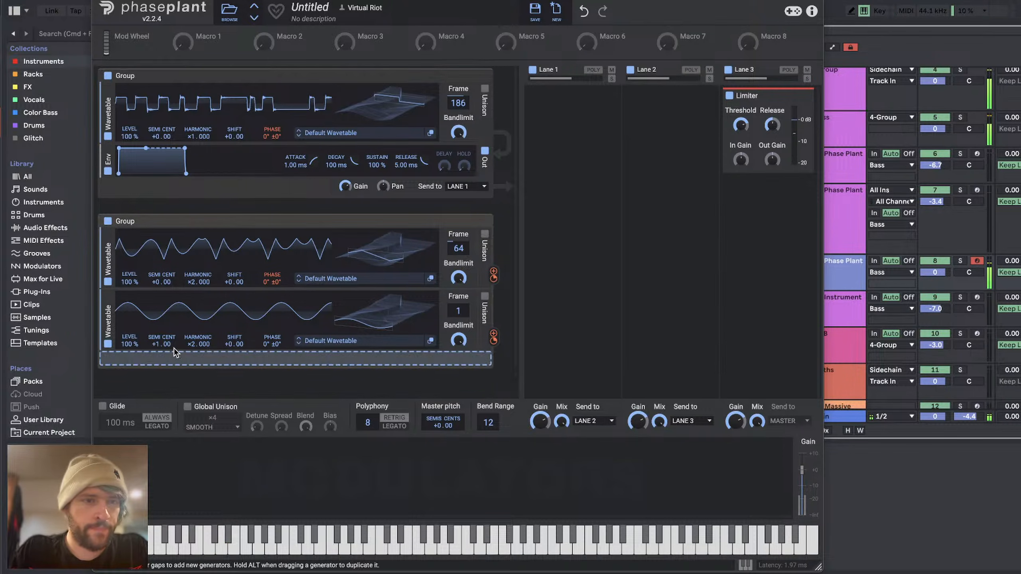
drag(167, 345, 167, 363)
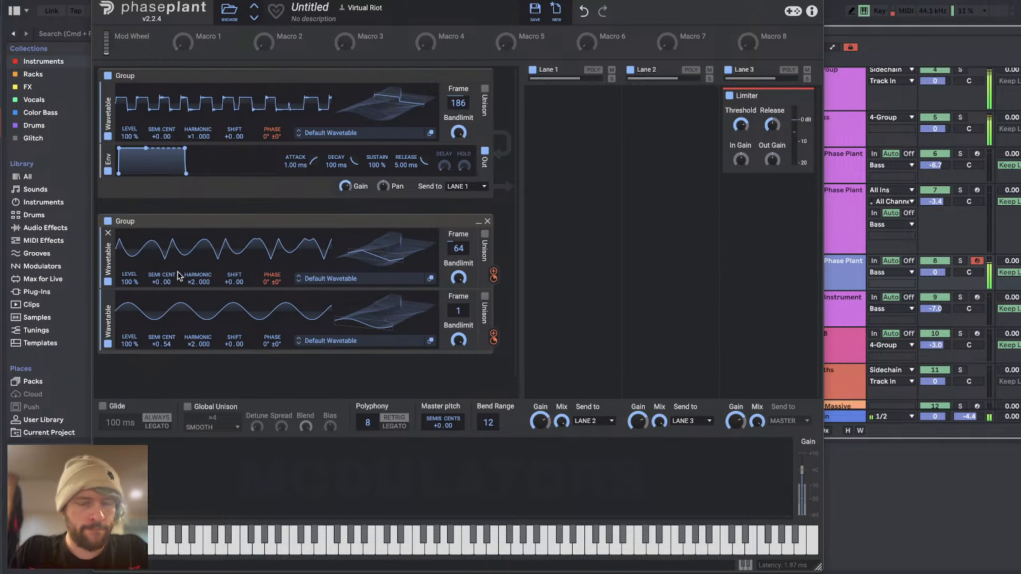
drag(385, 318, 385, 287)
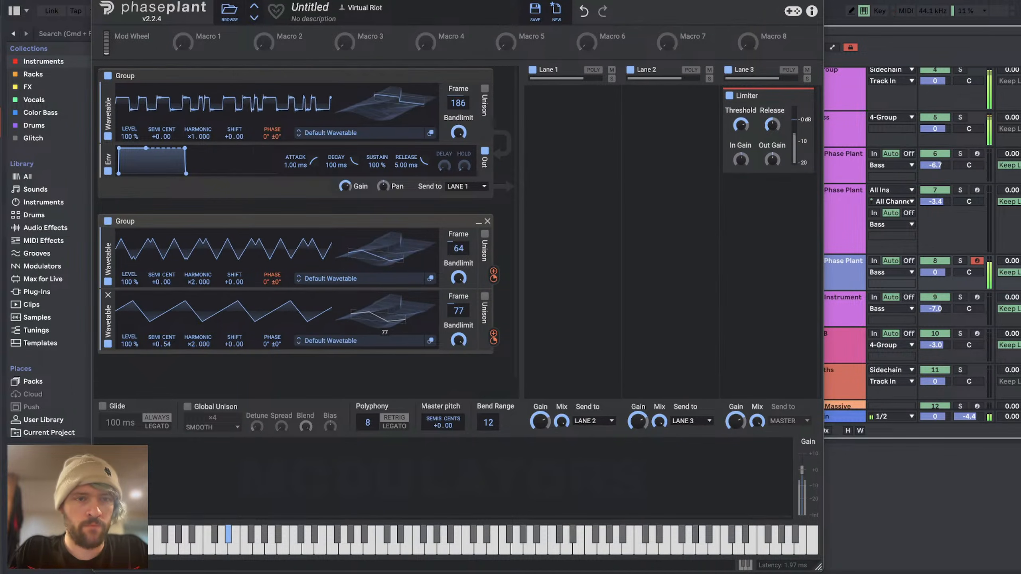
Step: Adjust the depths of the third wavetable's phase modulation of the second and of the second's phase modulation of the first
drag(494, 337, 272, 279)
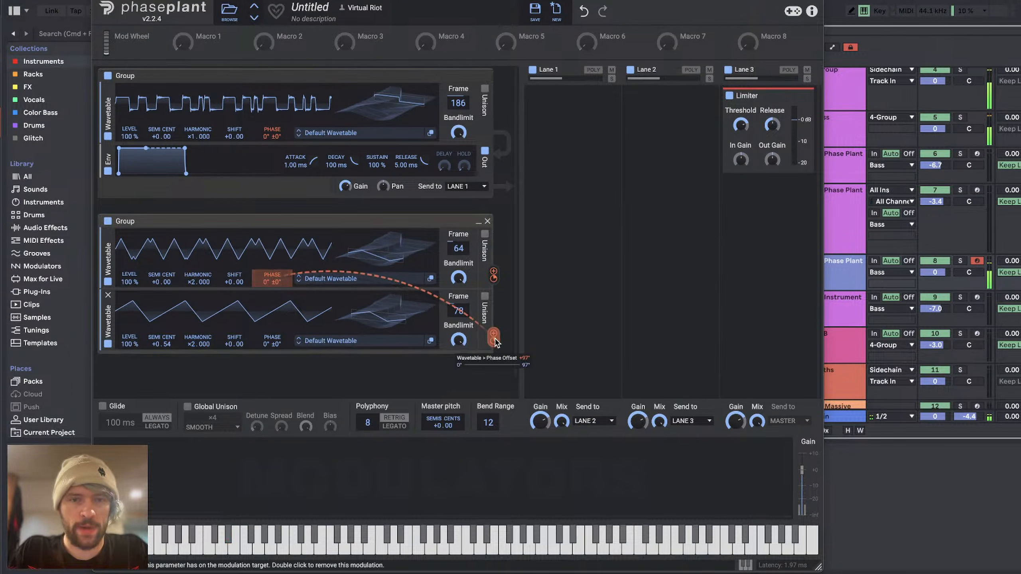
drag(493, 341, 494, 336)
drag(493, 274, 272, 145)
double_click(272, 144)
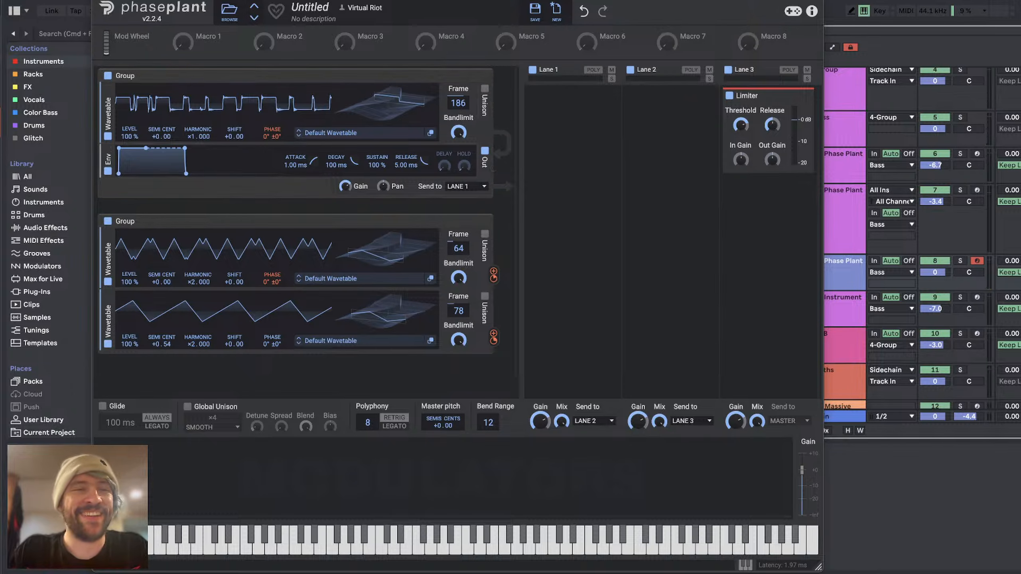
Step: Add a high-pass filter below the first wavetable, set its slope to ×6, and adjust its cutoff
click(263, 145)
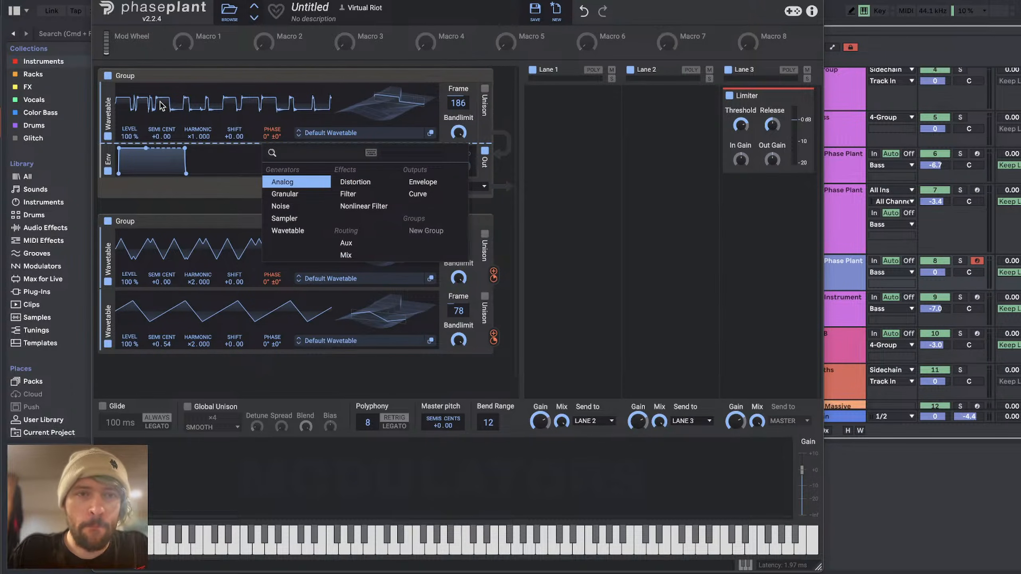
click(367, 197)
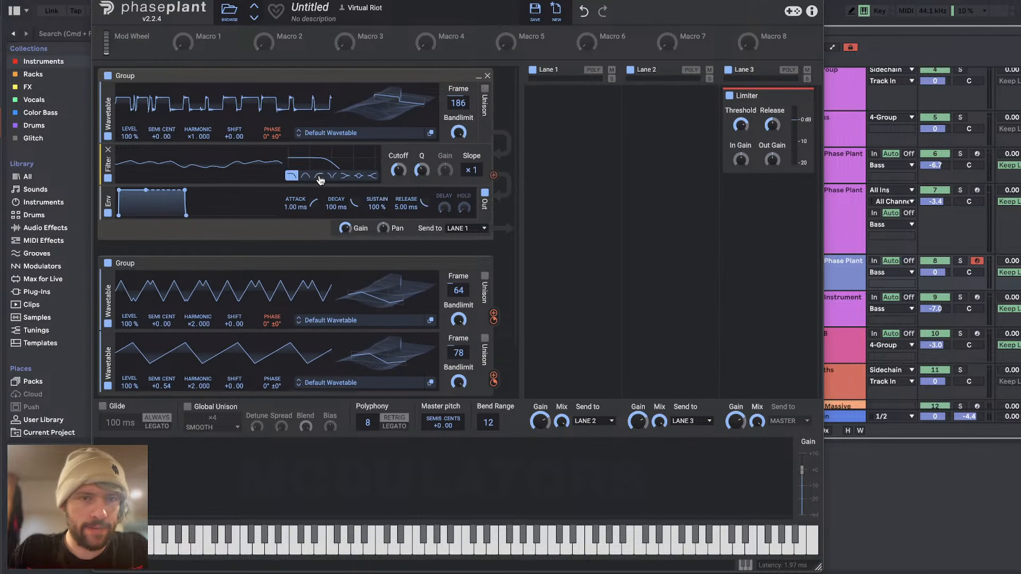
drag(398, 172, 398, 191)
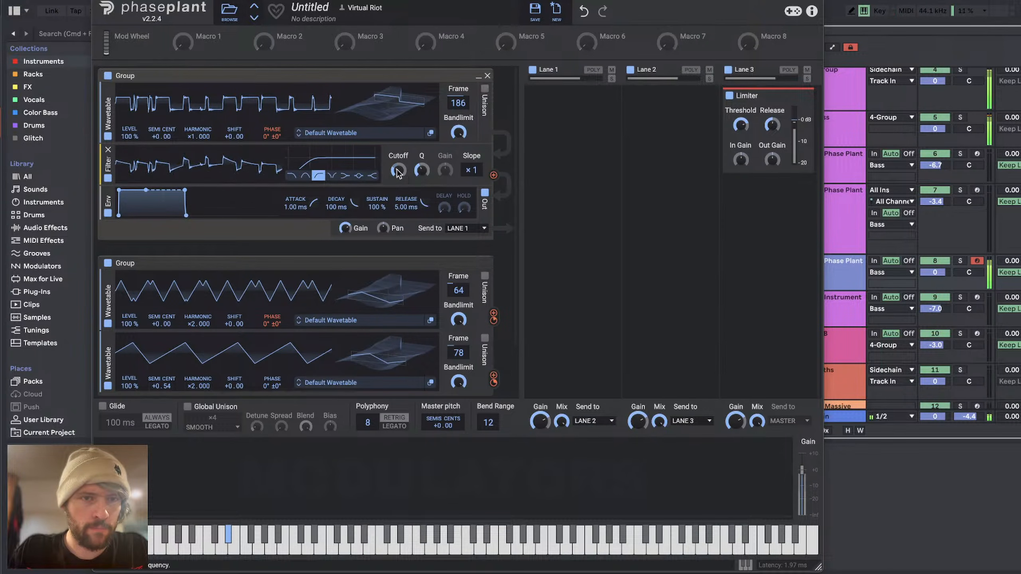
drag(471, 170, 471, 150)
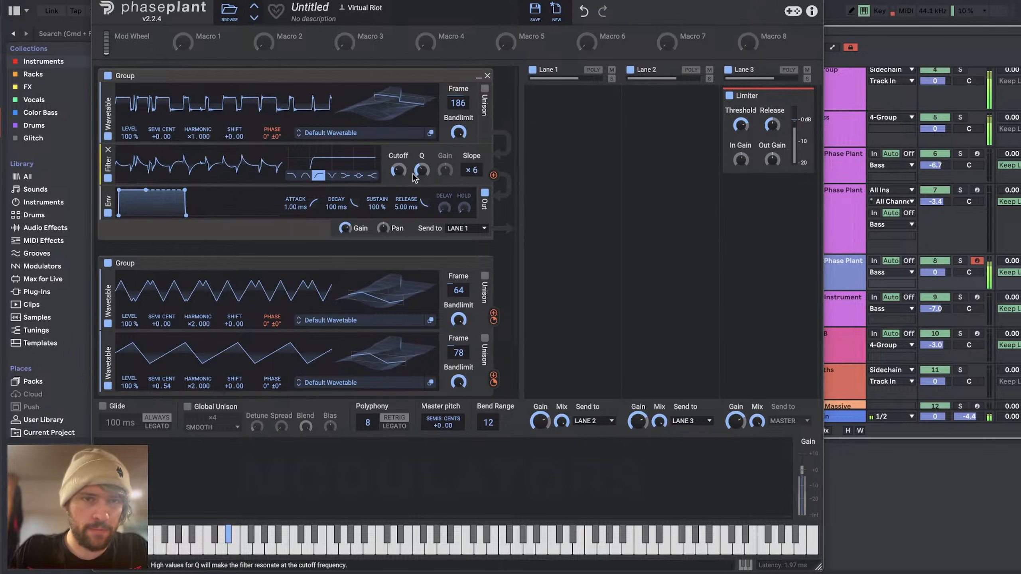
drag(399, 170, 399, 174)
Step: Add an Analog generator between the filter and the envelope and set it to a sine wave
click(260, 186)
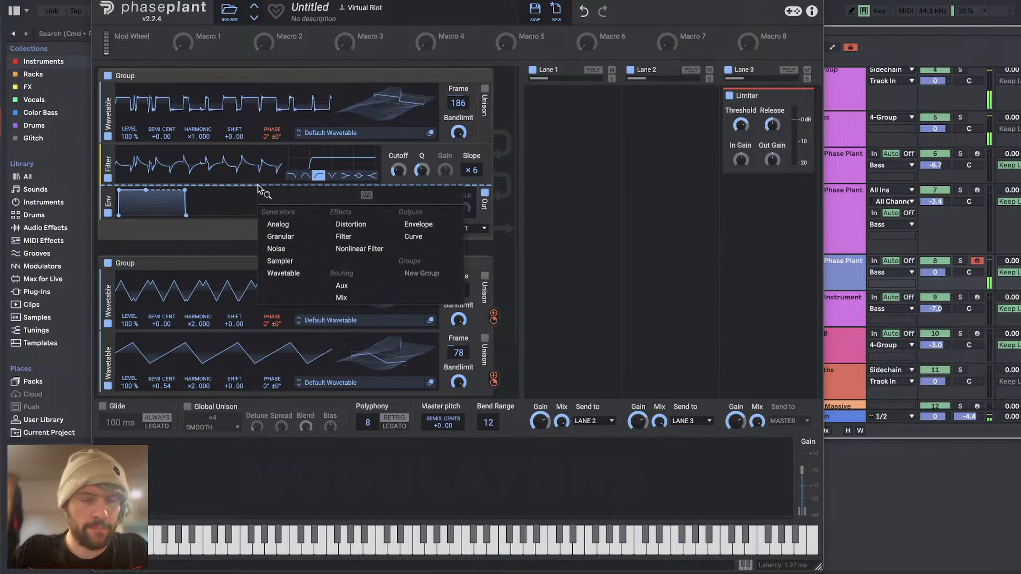
click(286, 224)
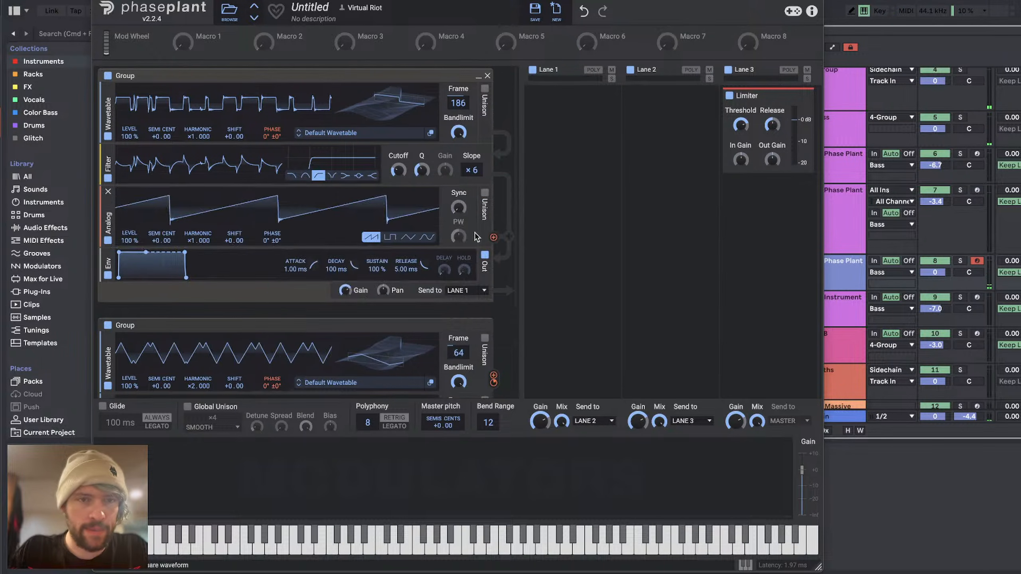
click(427, 237)
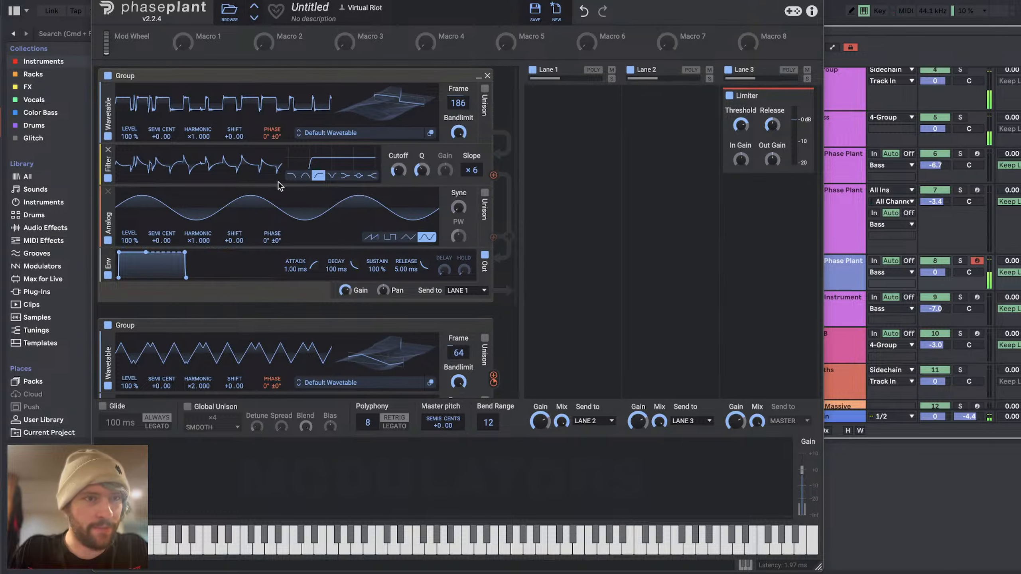
Step: Add an Overdrive distortion below the sine generator, lower the high-pass filter's Q, and adjust the distortion's drive
click(298, 248)
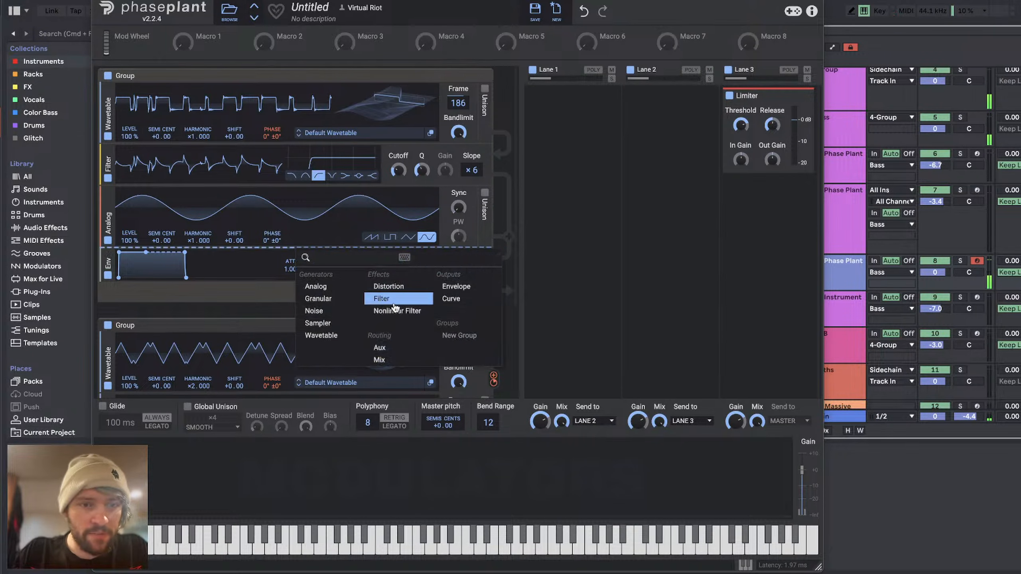
click(388, 287)
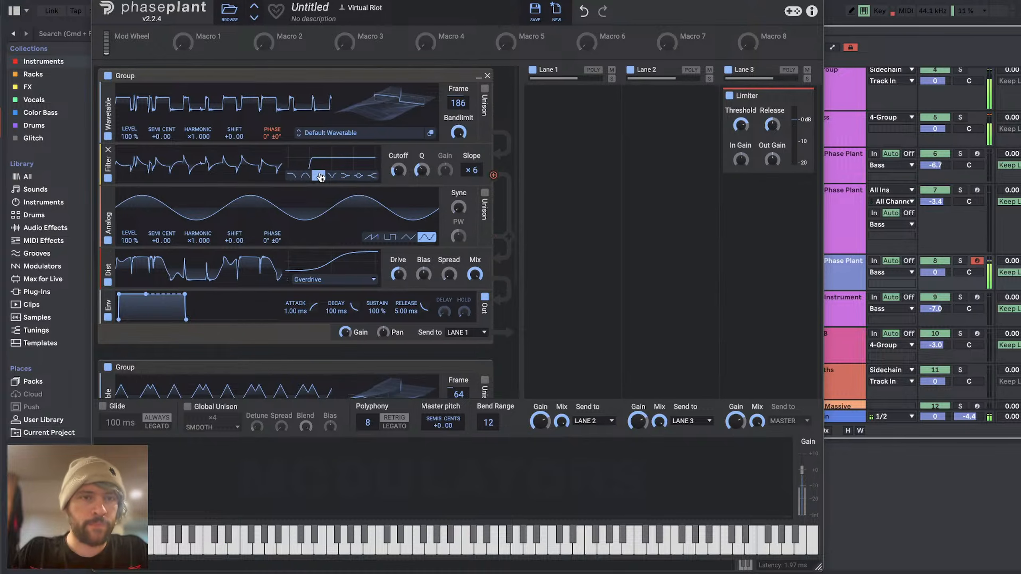
mouse_move(422, 172)
mouse_down()
mouse_move(422, 201)
mouse_move(399, 190)
mouse_move(398, 160)
mouse_move(403, 169)
mouse_up()
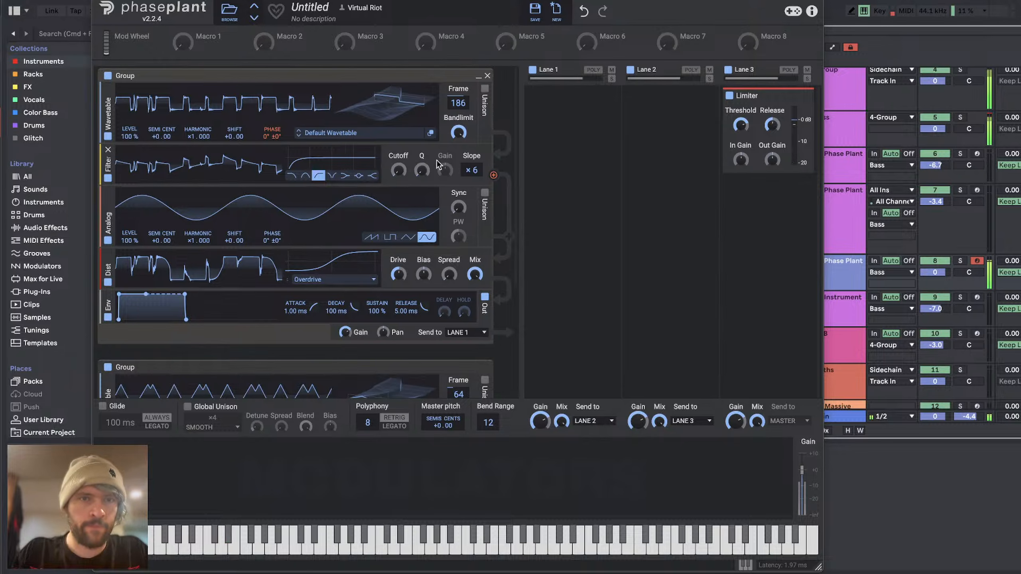
mouse_move(399, 275)
mouse_down()
mouse_move(399, 294)
mouse_move(398, 275)
mouse_up()
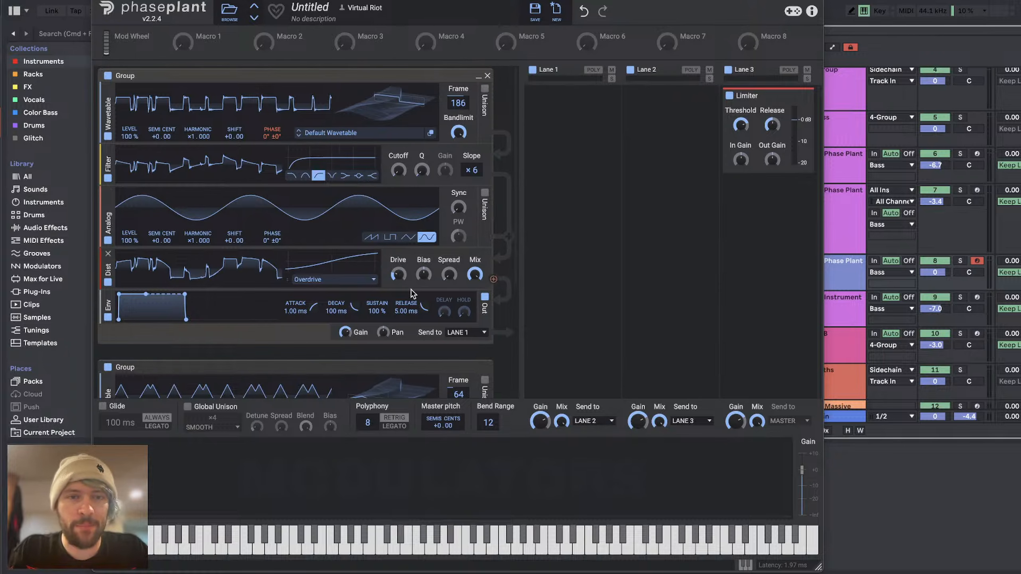
drag(399, 274, 398, 262)
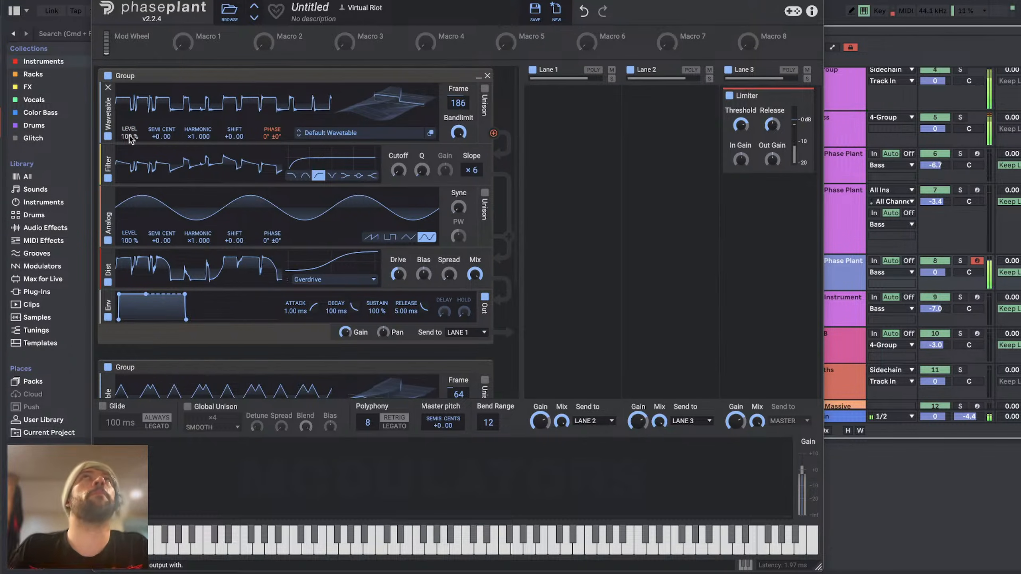
Step: Set the first wavetable's level to 40% and raise the distortion's drive
drag(130, 137, 129, 162)
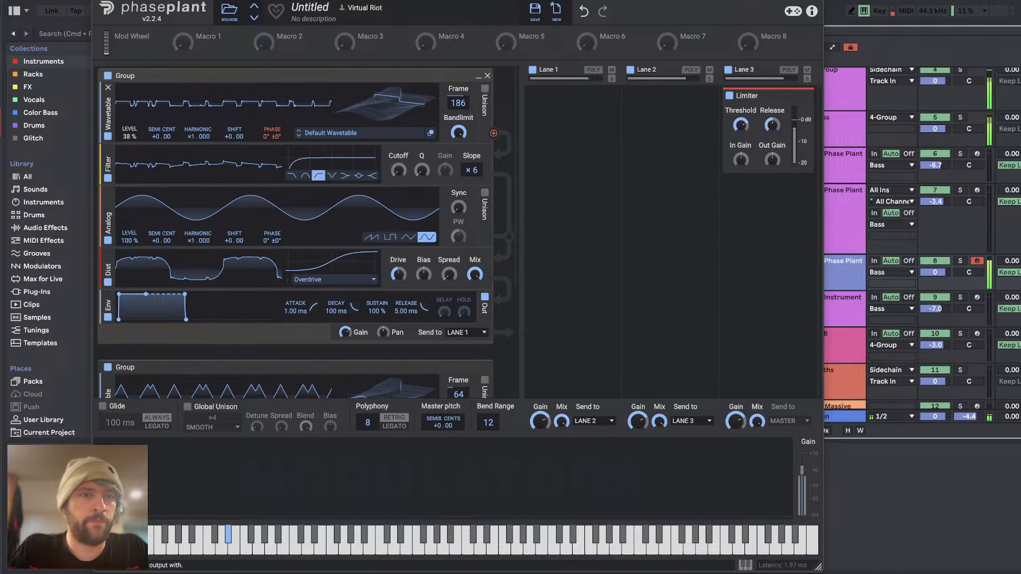
drag(399, 274, 399, 261)
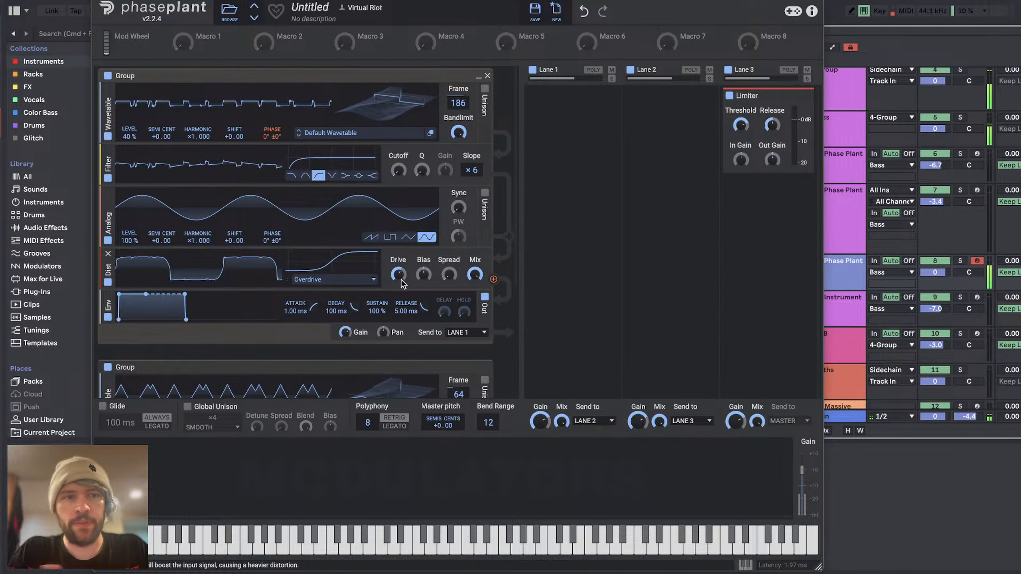
mouse_move(272, 144)
mouse_down()
mouse_move(272, 105)
mouse_move(273, 142)
mouse_up()
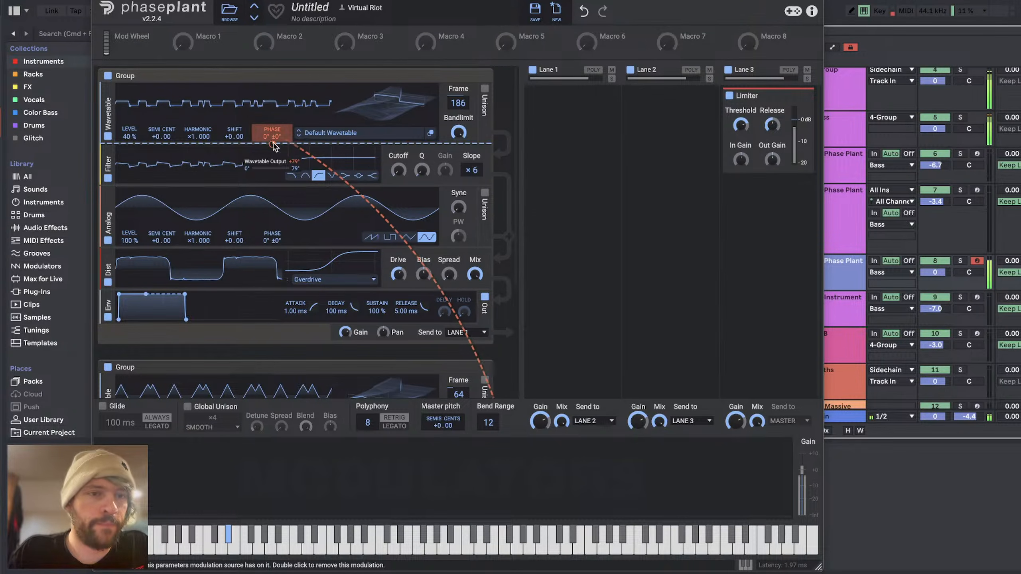
Step: Add a Noise generator above the first wavetable and lower its slope
click(216, 85)
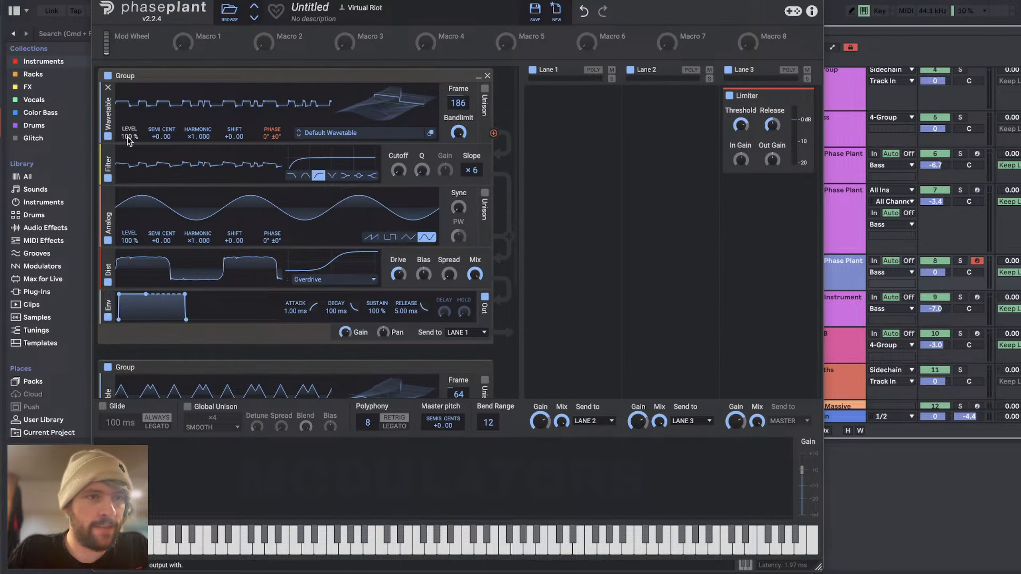
click(200, 84)
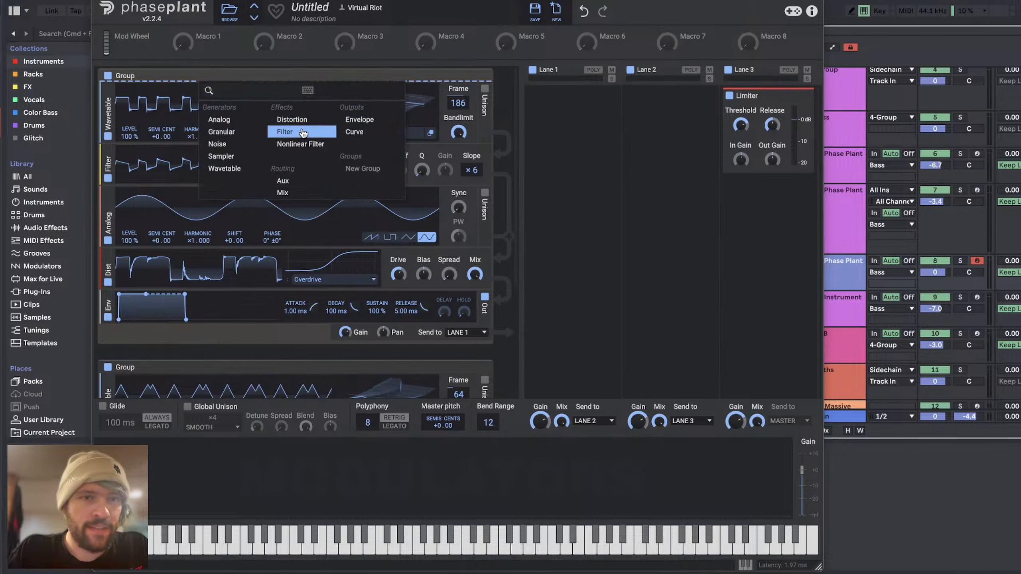
click(291, 137)
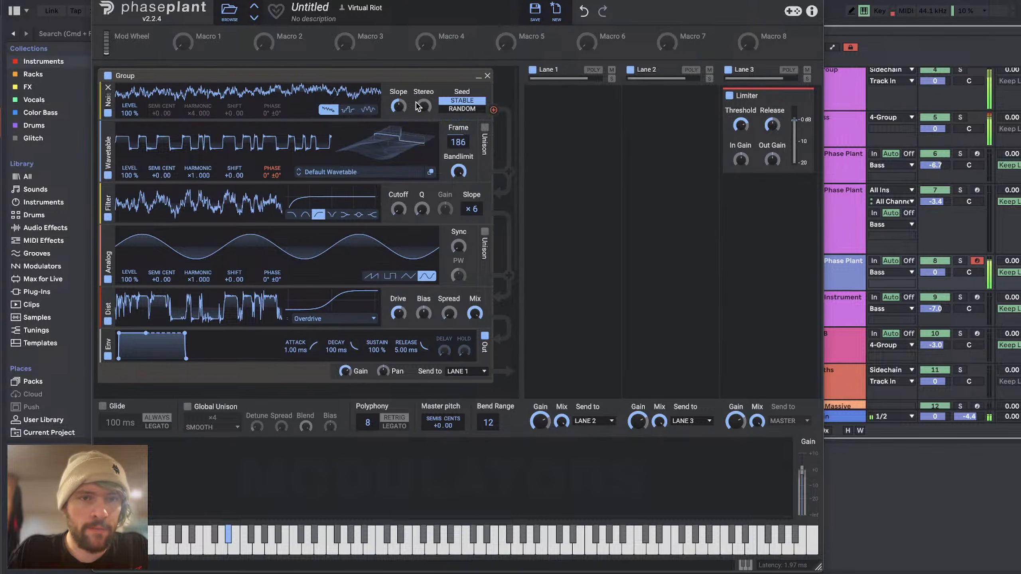
drag(402, 107, 402, 141)
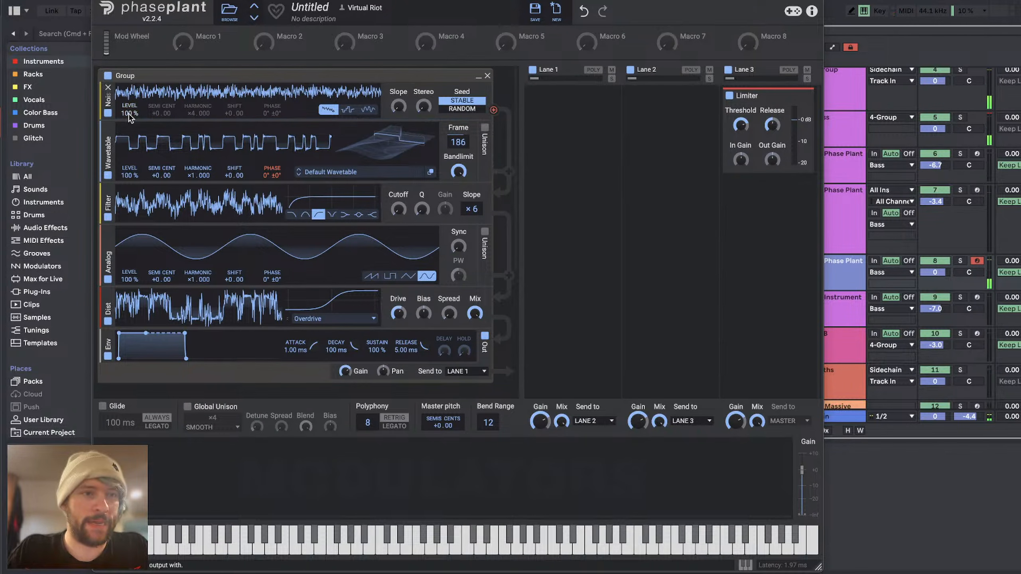
Step: Set the noise level to 9.9% and the first wavetable's level to 71%, and reduce the distortion's drive
drag(129, 112, 137, 194)
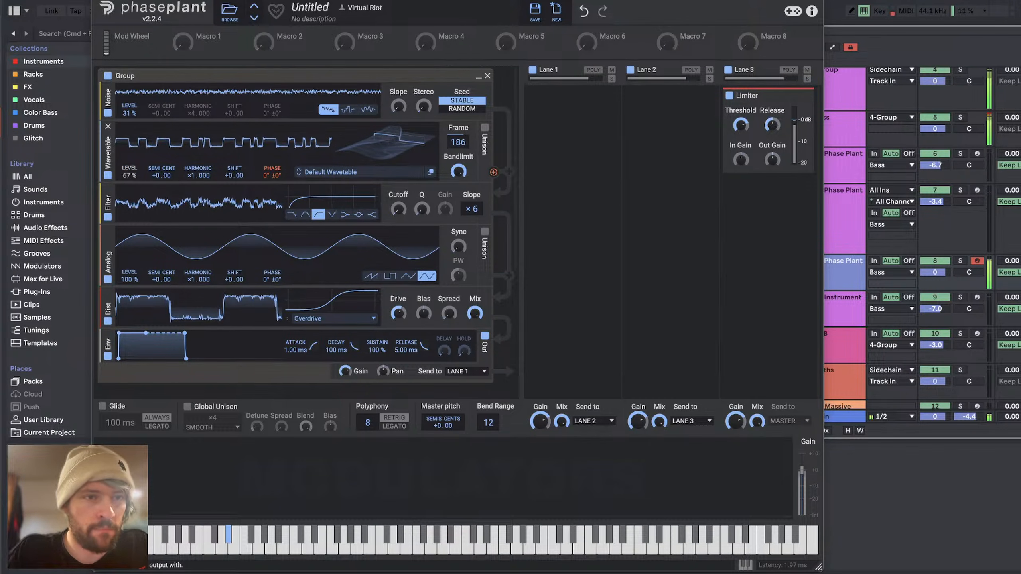
drag(136, 116, 135, 133)
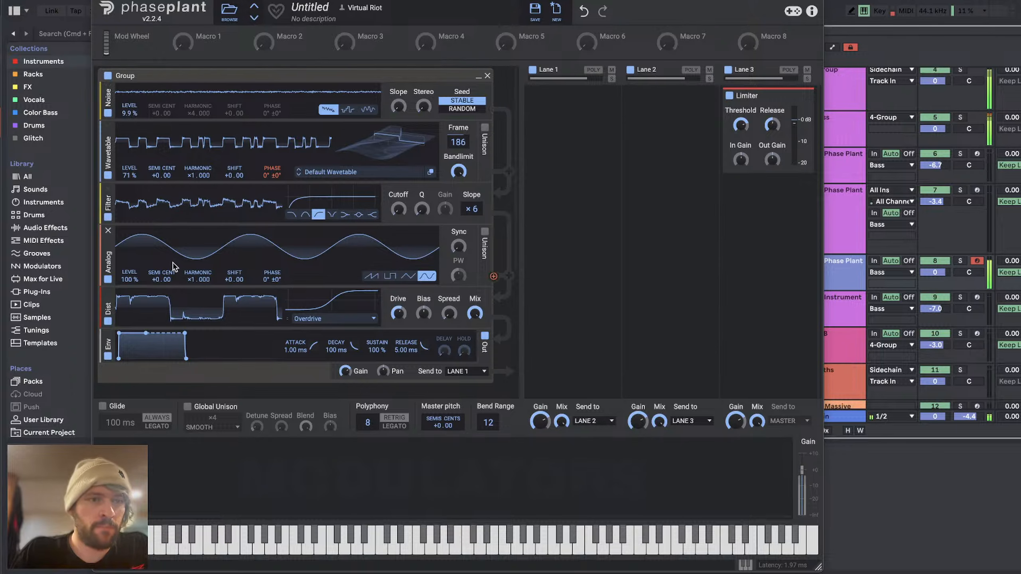
drag(396, 313, 395, 328)
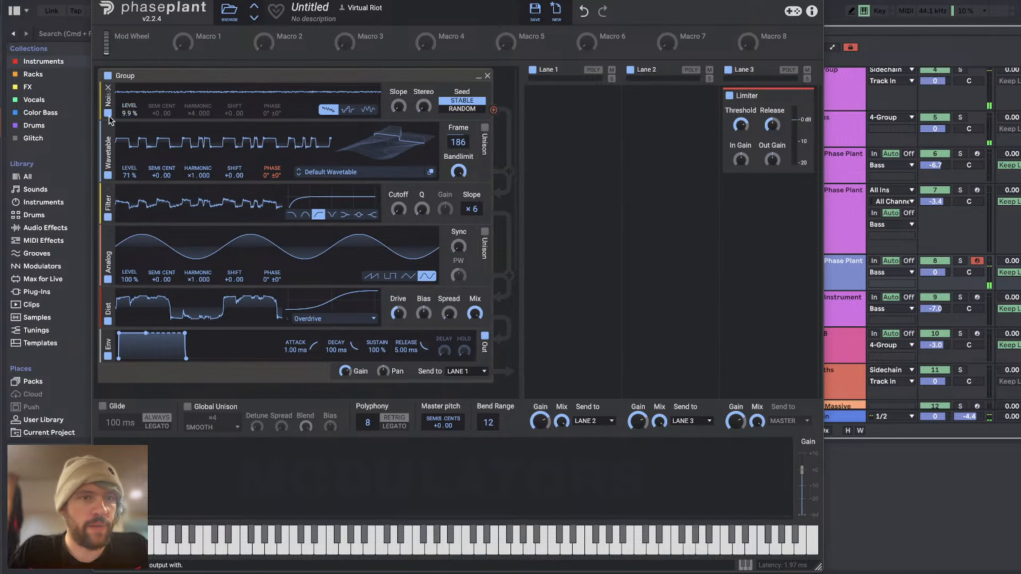
Step: Reset the third wavetable's pitch offset to +0.00 and set the second wavetable's to +0.81
scroll(237, 295, down, 5)
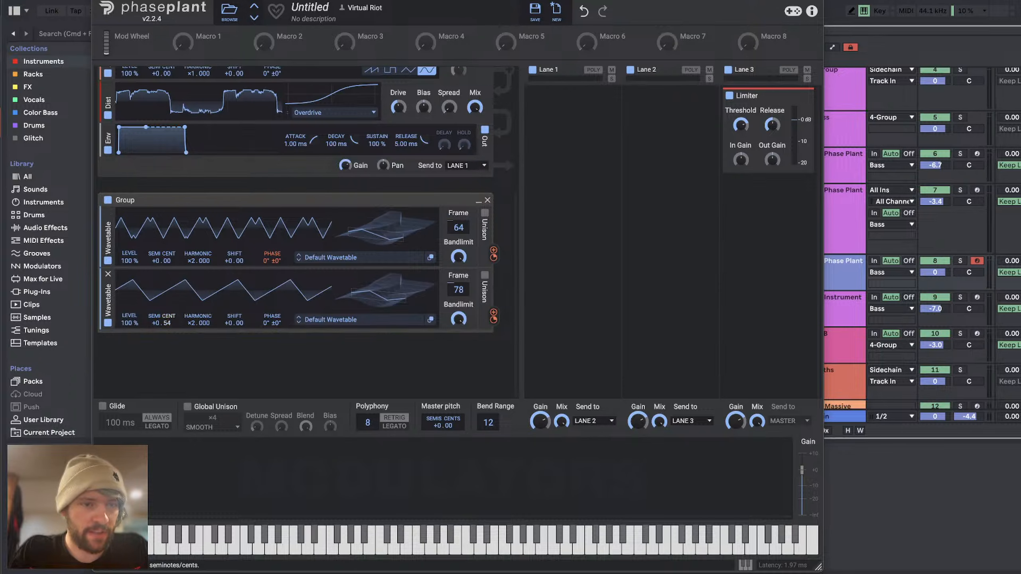
drag(170, 323, 170, 332)
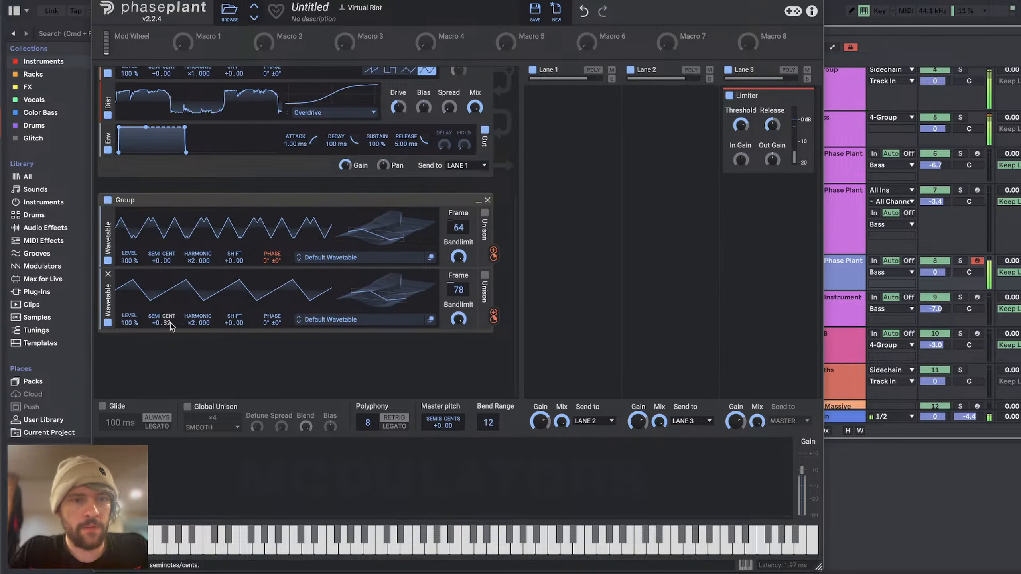
double_click(170, 324)
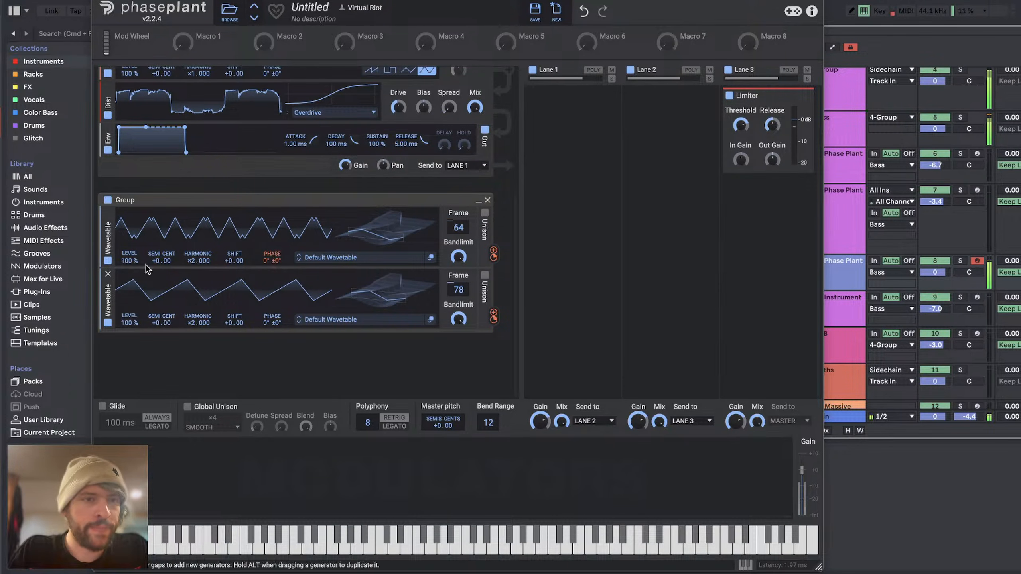
drag(169, 260, 169, 225)
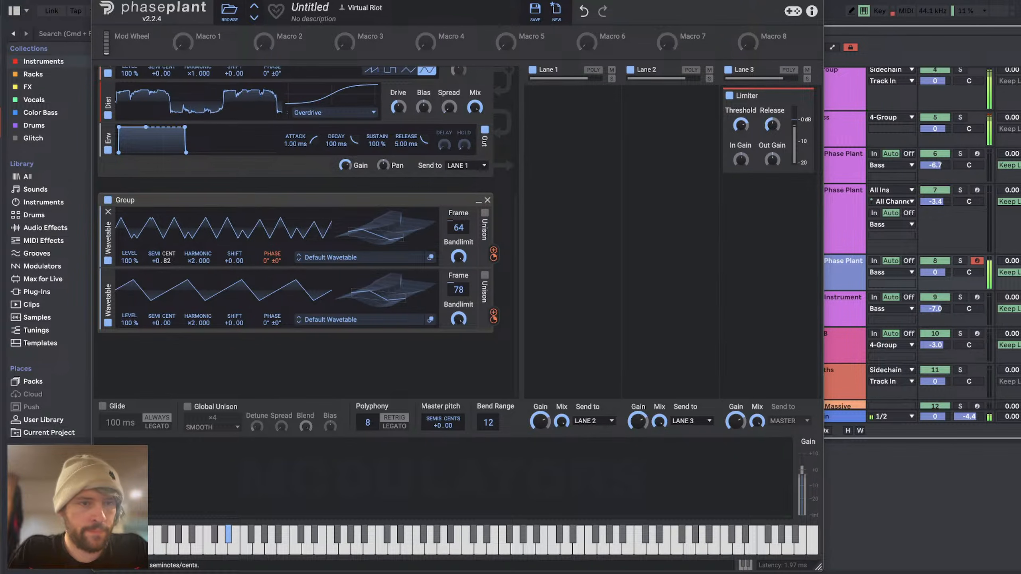
Step: Adjust the depth of the second wavetable's phase modulation of the first
scroll(297, 272, up, 5)
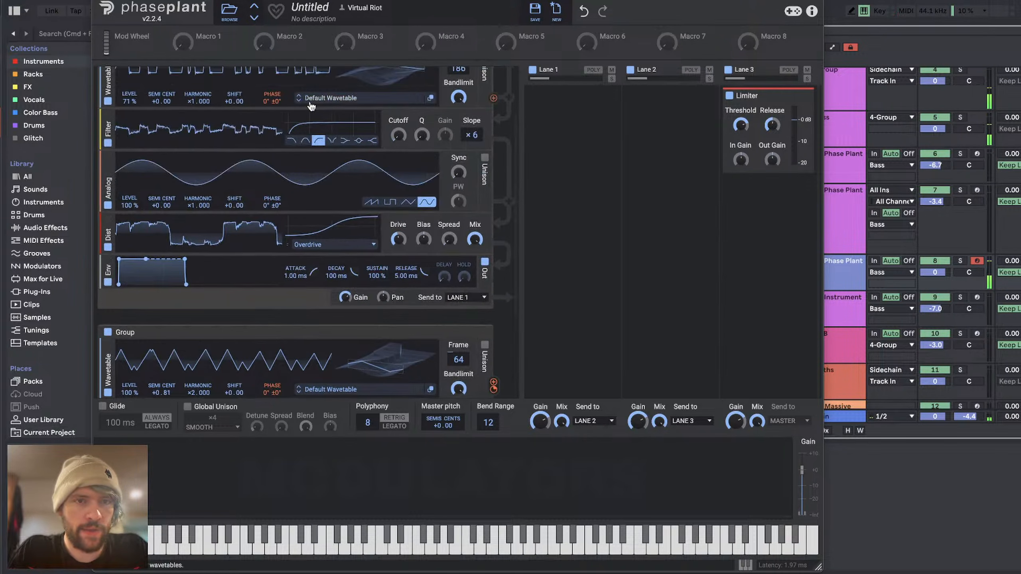
scroll(296, 272, down, 4)
mouse_move(494, 319)
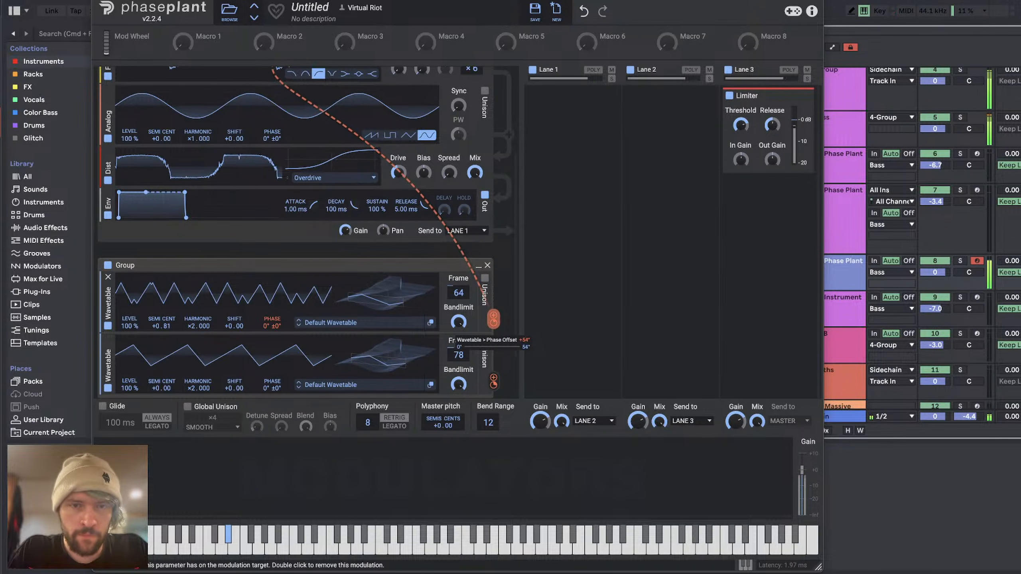
Step: Move the Noise generator between the filter and the Analog generator, with its level at 8.0%
scroll(494, 325, up, 5)
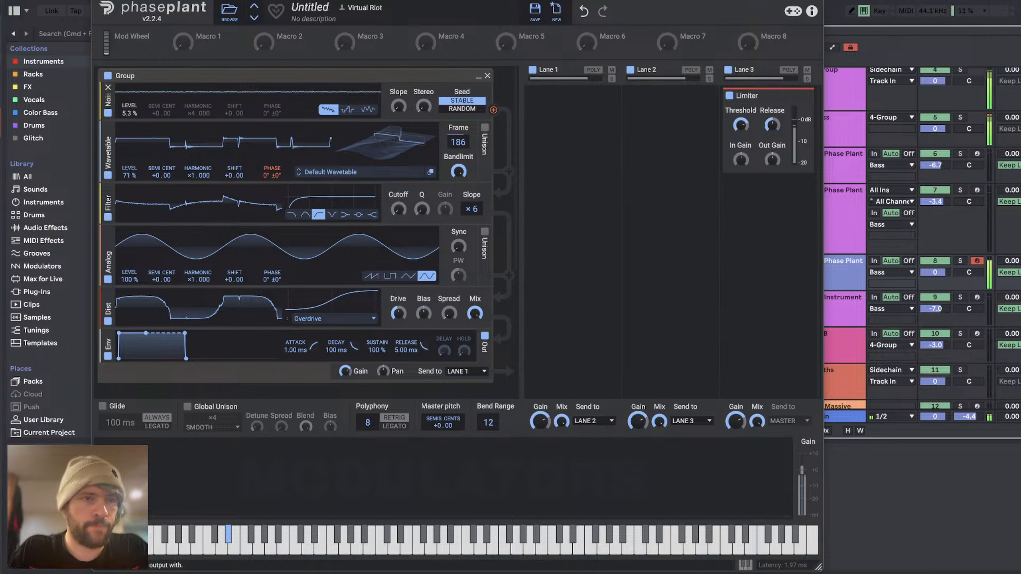
drag(111, 98, 109, 207)
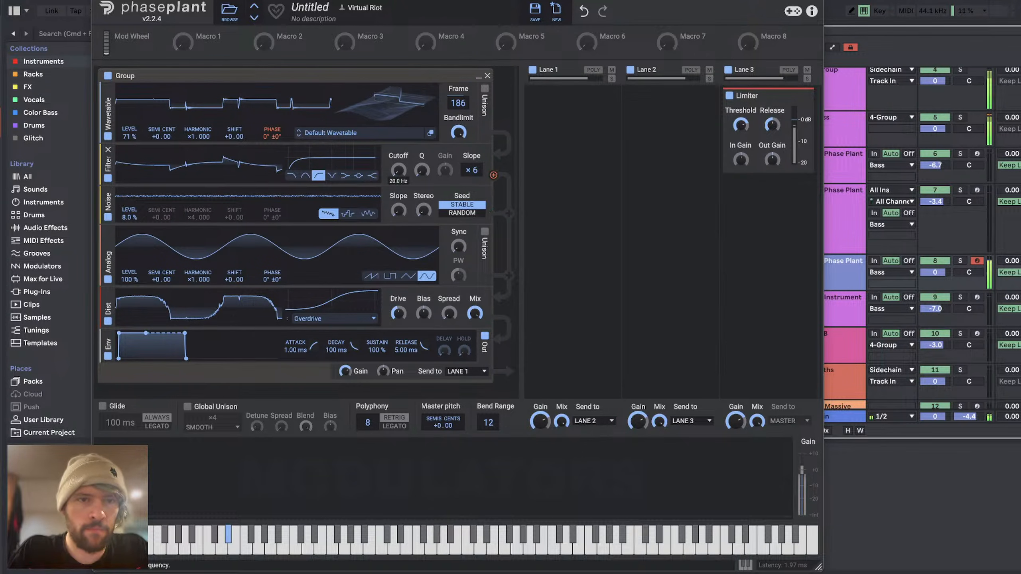
Step: Adjust the high-pass filter's cutoff after the first wavetable and increase the distortion's drive
mouse_move(398, 171)
mouse_down()
mouse_move(421, 155)
mouse_move(408, 173)
mouse_up()
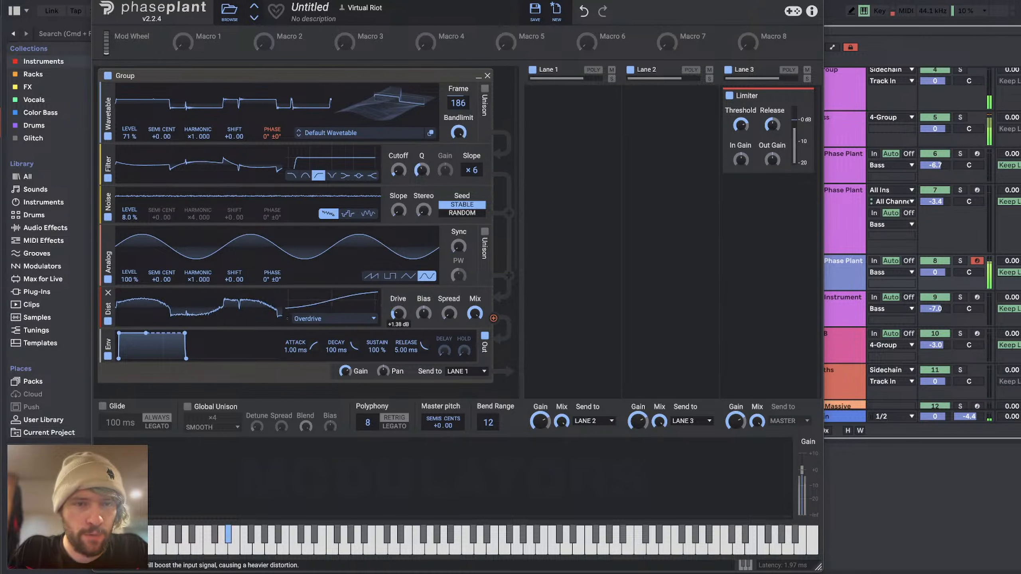
drag(398, 313, 398, 286)
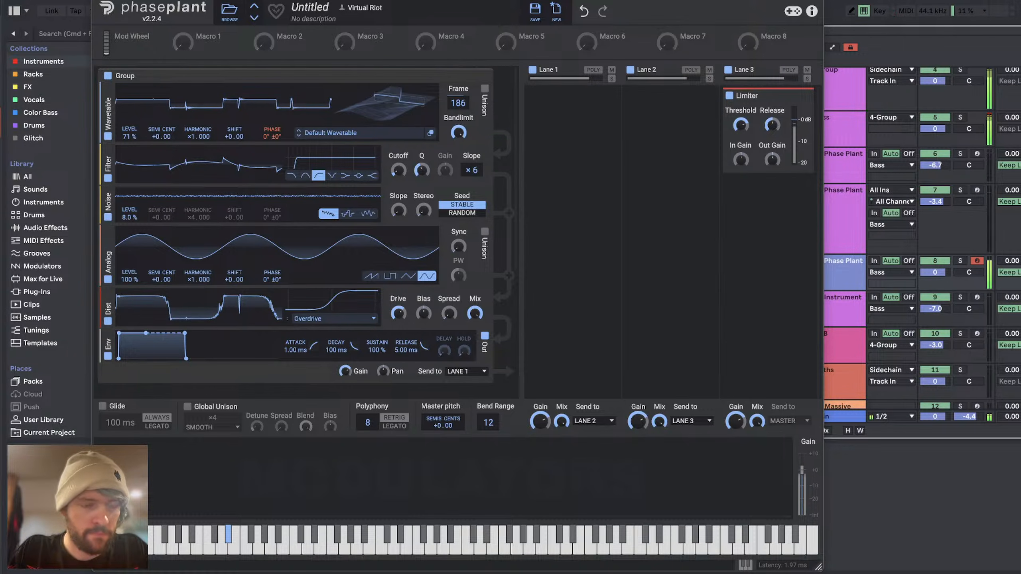
Step: Add a high-pass filter after the distortion with a ×2 slope and a cutoff of 167 Hz
click(283, 332)
click(377, 379)
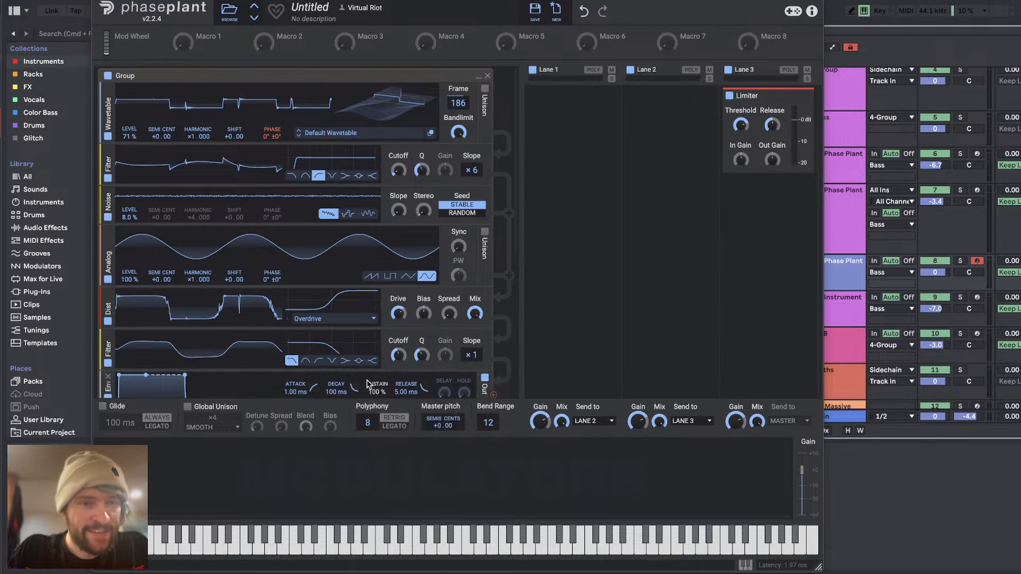
click(322, 361)
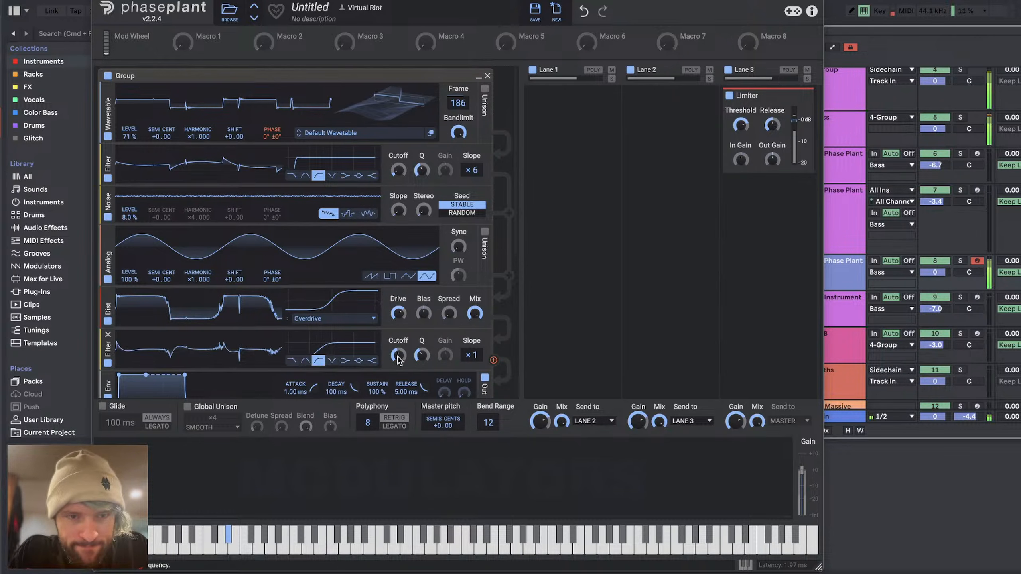
drag(470, 356, 470, 348)
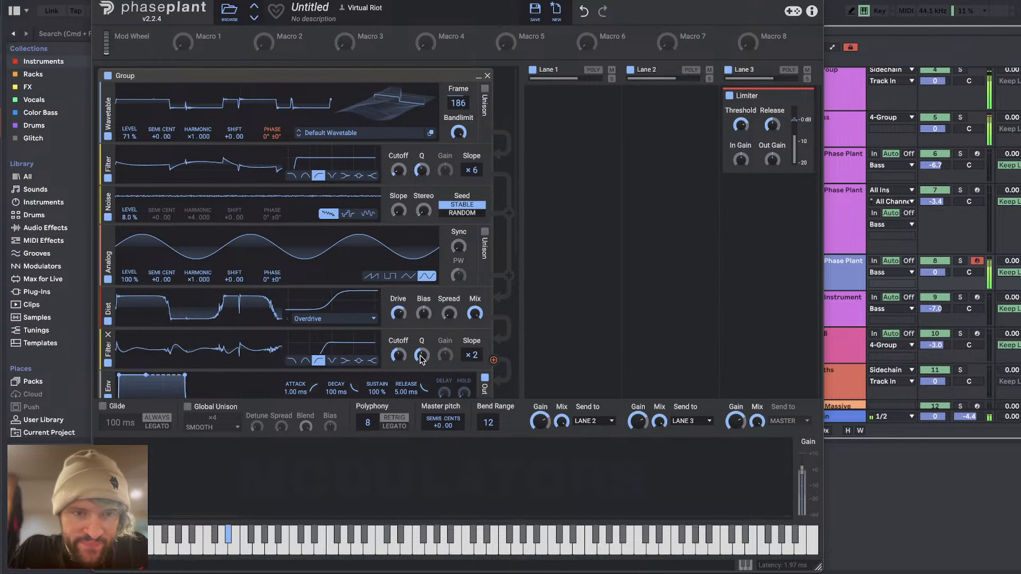
drag(401, 356, 401, 371)
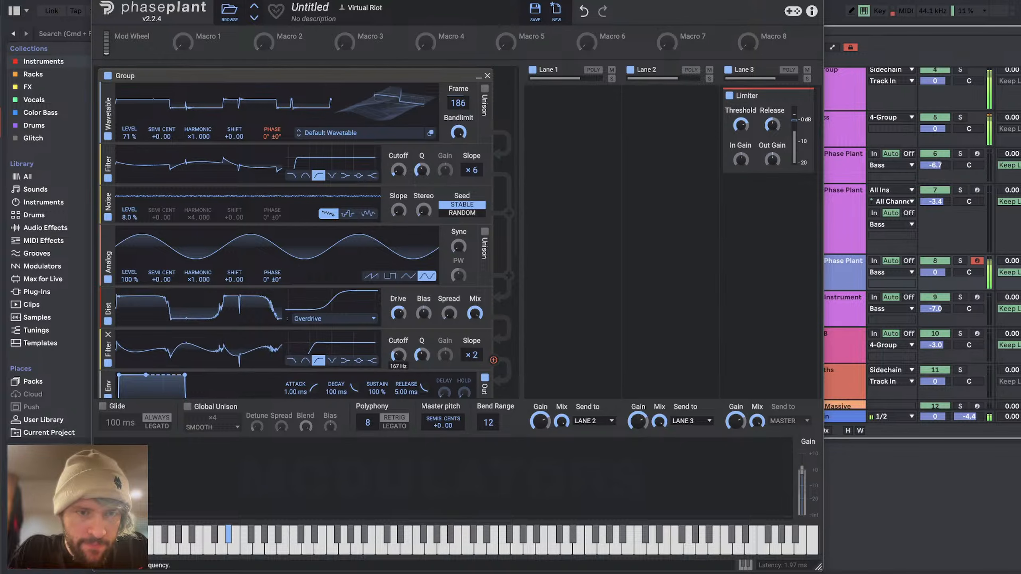
Step: Add a sine-wave Analog generator in a new group below the two modulating wavetables
scroll(370, 359, down, 10)
click(310, 378)
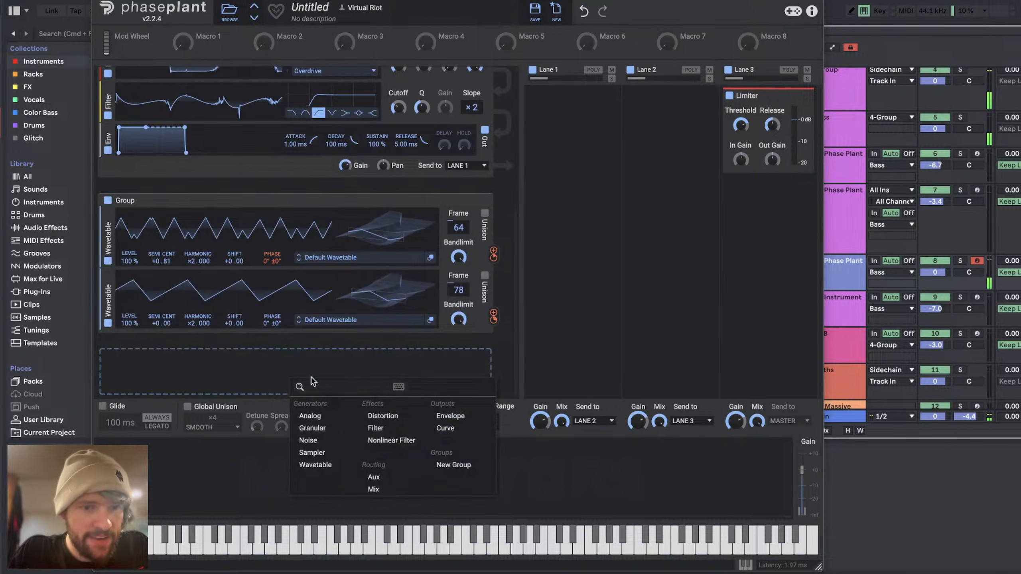
click(322, 417)
click(427, 335)
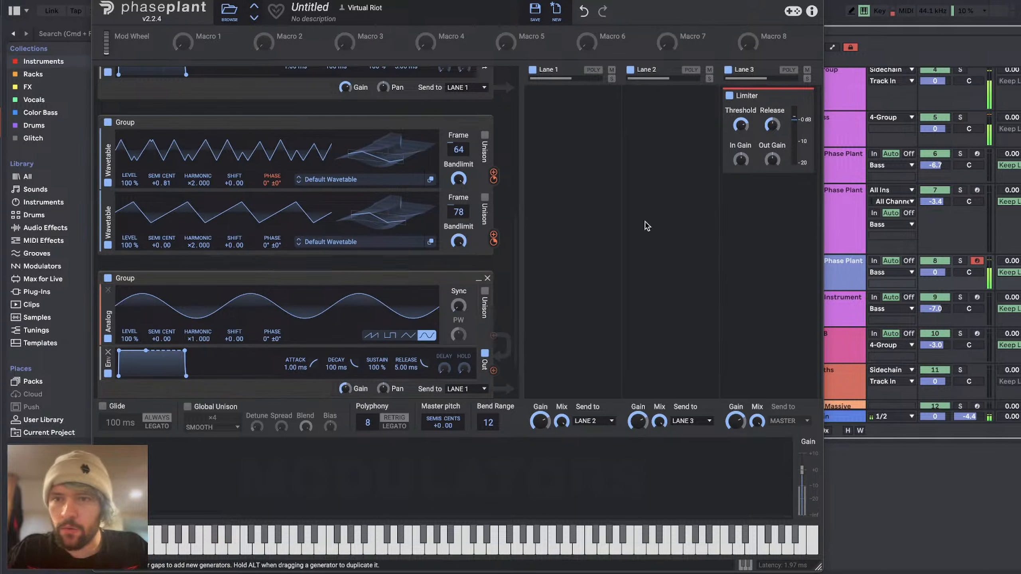
Step: Move the 8 Phase Plant track out of the Bass group to between SUB and Synths, and audition the patch's pitch bend
drag(788, 1, 528, 1)
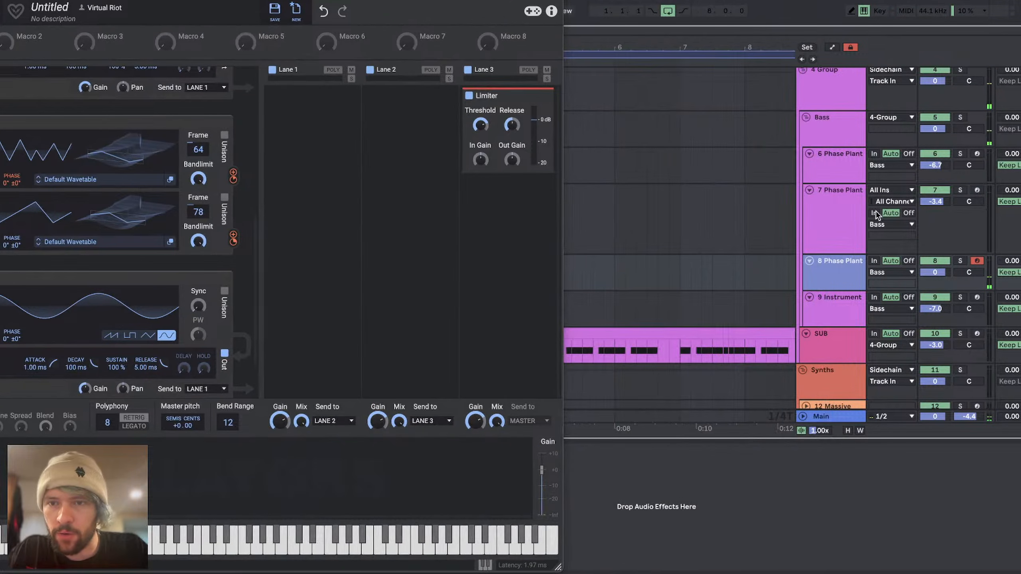
scroll(906, 233, up, 1)
drag(835, 290, 833, 379)
drag(683, 1, 836, 1)
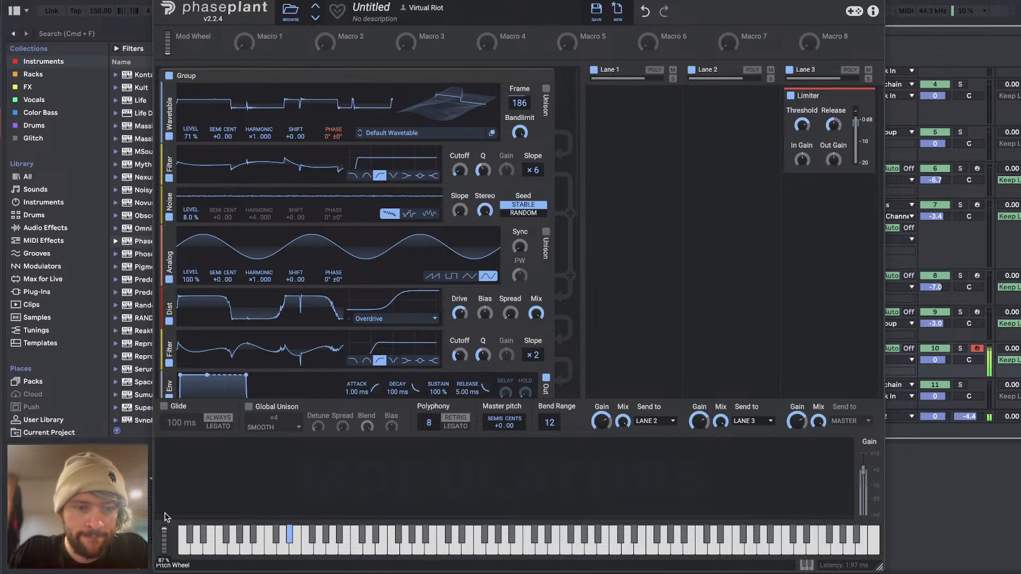
drag(165, 518, 163, 546)
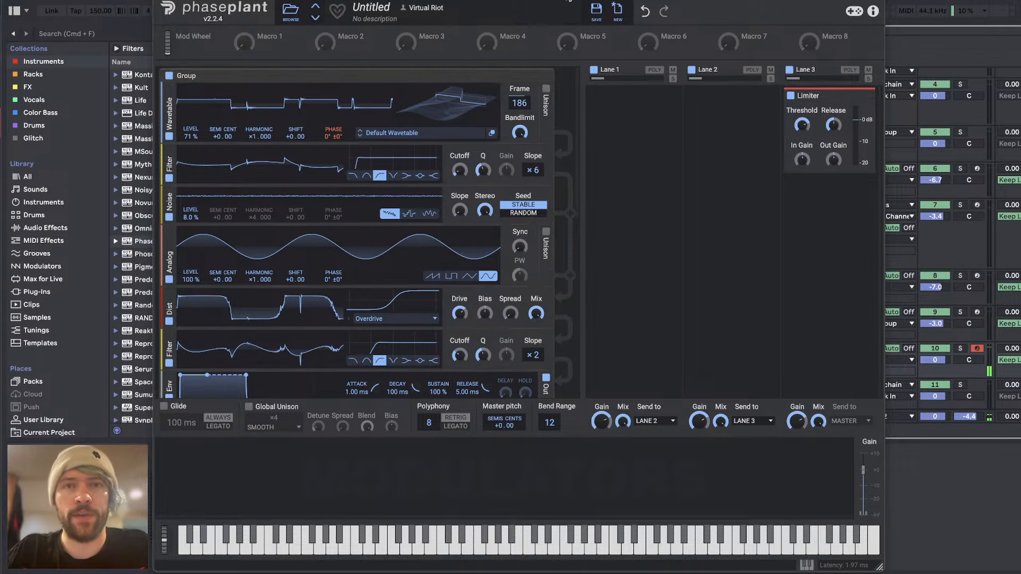
drag(569, 1, 451, 1)
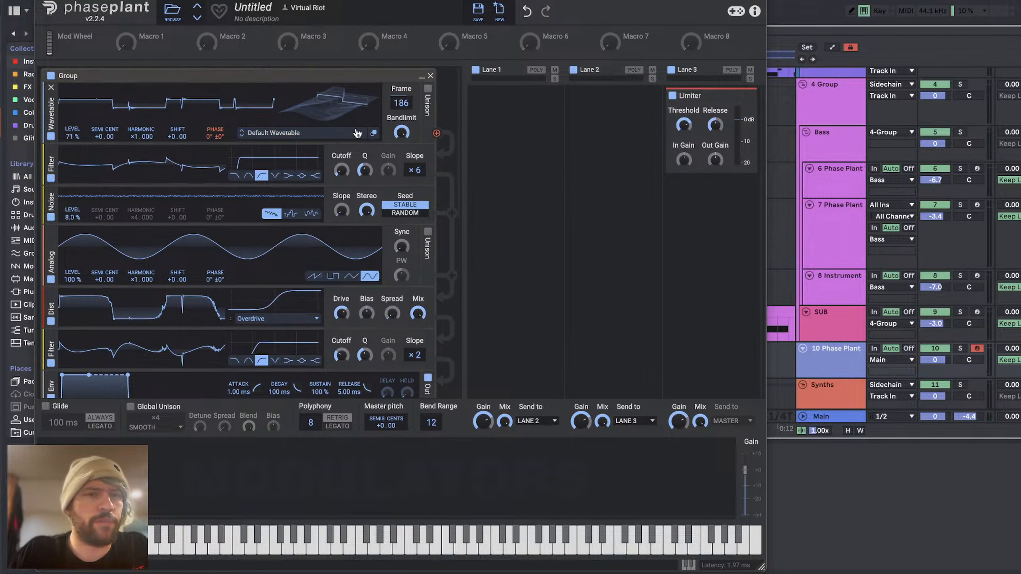
Step: Set the second wavetable's frame to 47
mouse_move(366, 91)
mouse_down()
mouse_move(366, 136)
mouse_move(366, 91)
mouse_up()
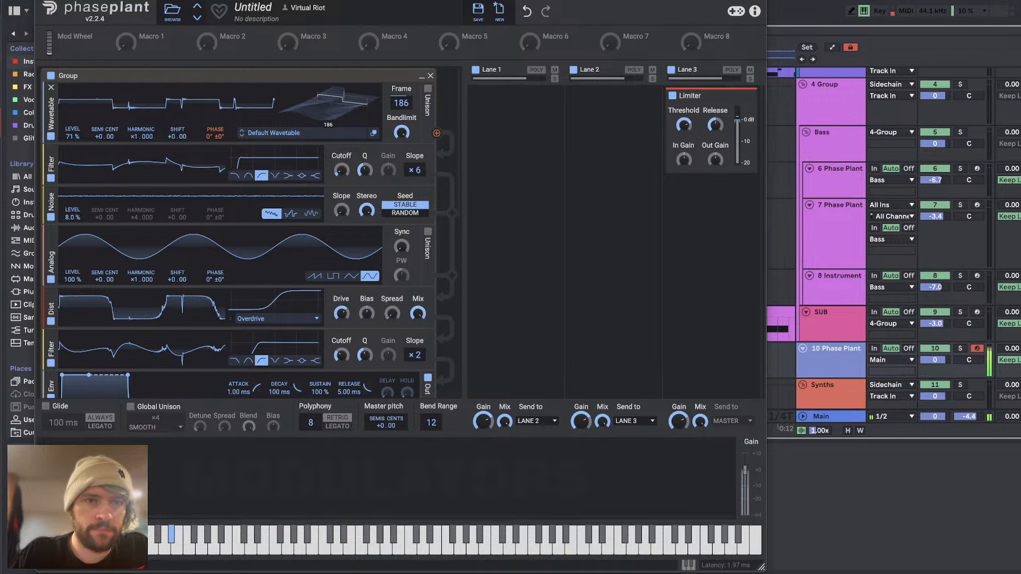
scroll(286, 321, down, 5)
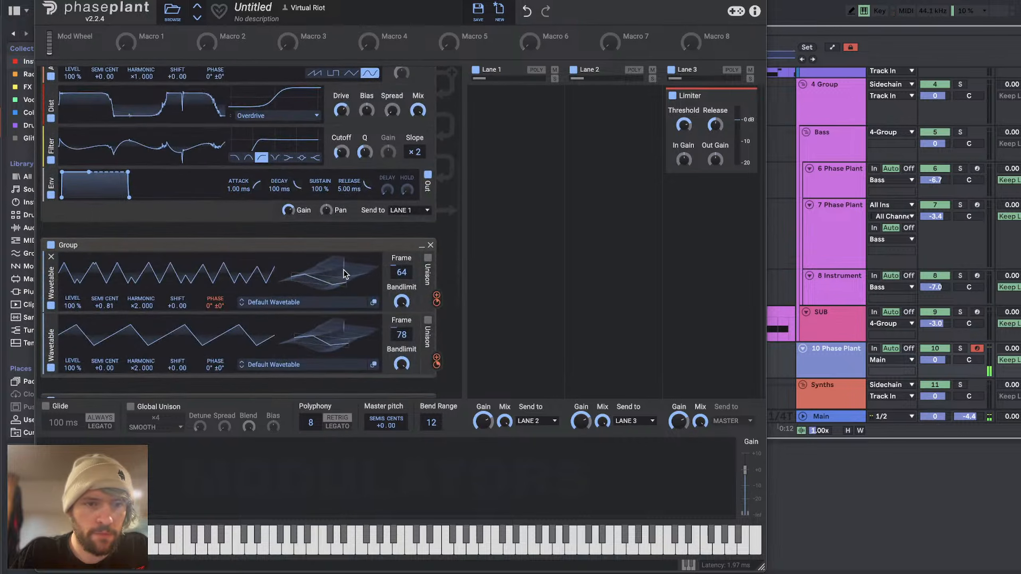
mouse_move(328, 278)
mouse_down()
mouse_move(328, 255)
mouse_move(328, 284)
mouse_up()
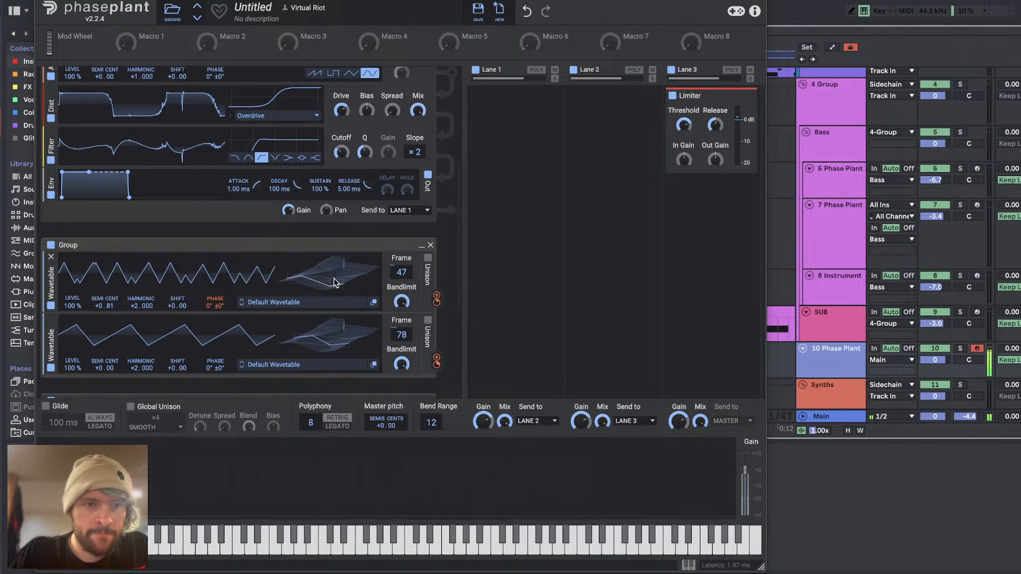
Step: Try a ×3 harmonic on the third wavetable and a different harmonic on the second, restoring both to ×2
scroll(335, 282, down, 2)
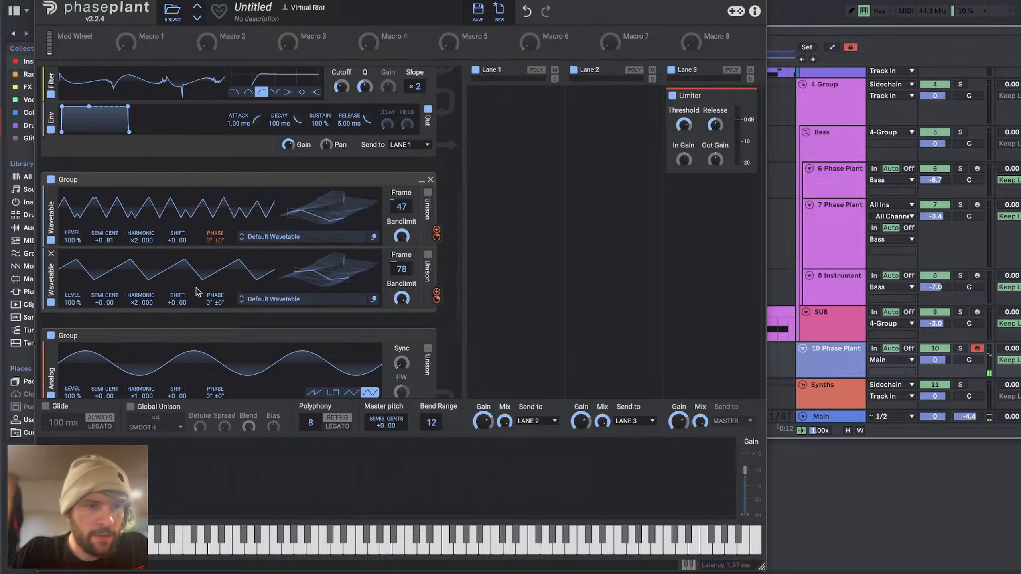
drag(142, 303, 141, 296)
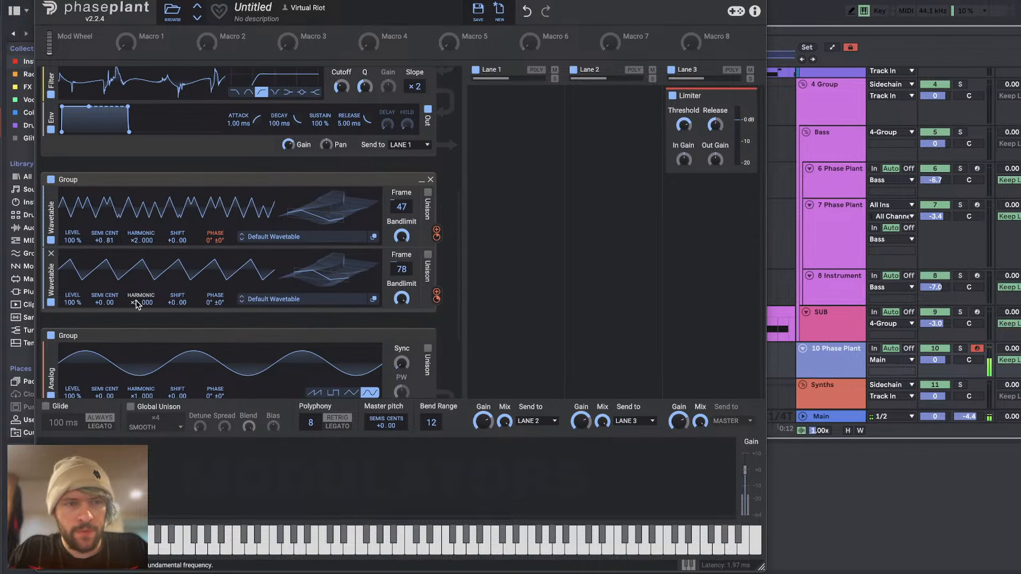
drag(437, 293, 215, 238)
drag(437, 299, 437, 303)
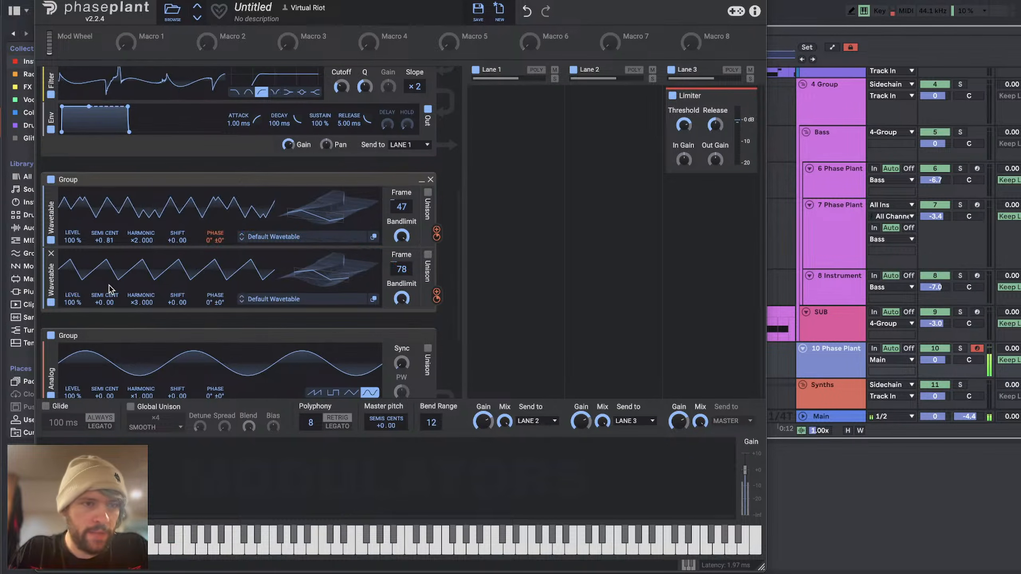
drag(139, 307, 139, 314)
drag(137, 238, 137, 245)
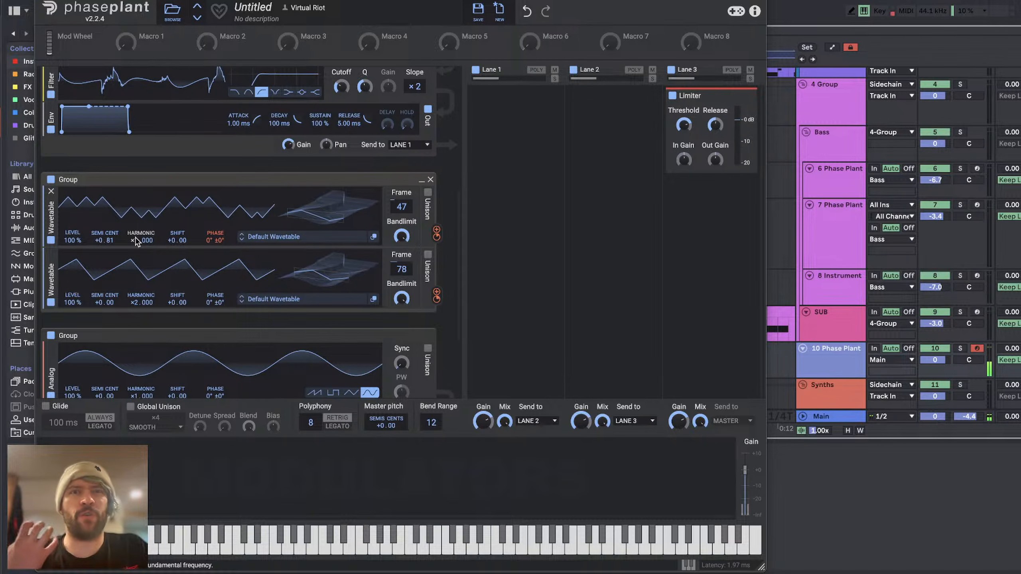
drag(136, 237, 136, 233)
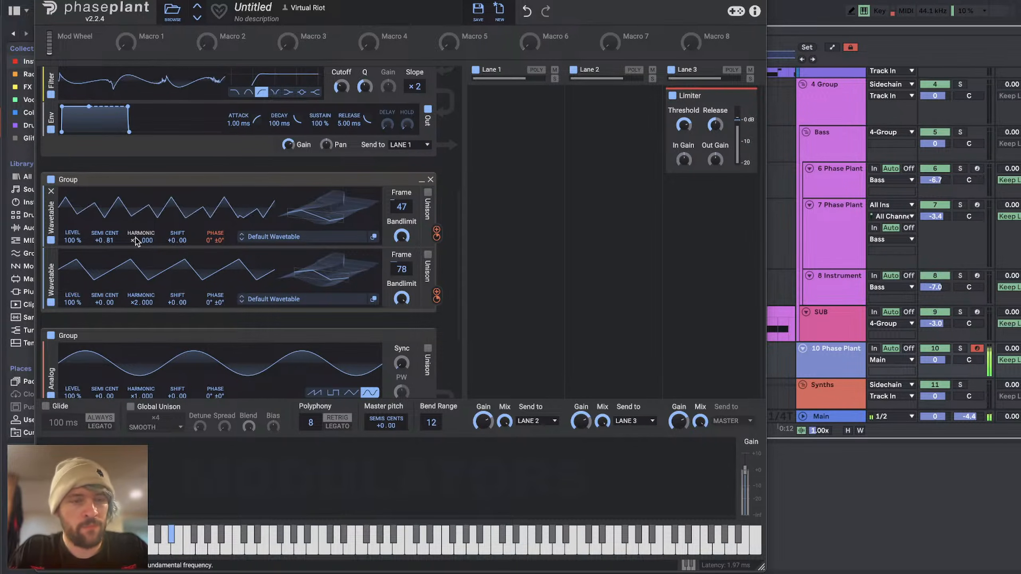
Step: Adjust the third wavetable's phase modulation of the second, and set the second's phase modulation of the first to +57°
drag(436, 296, 215, 238)
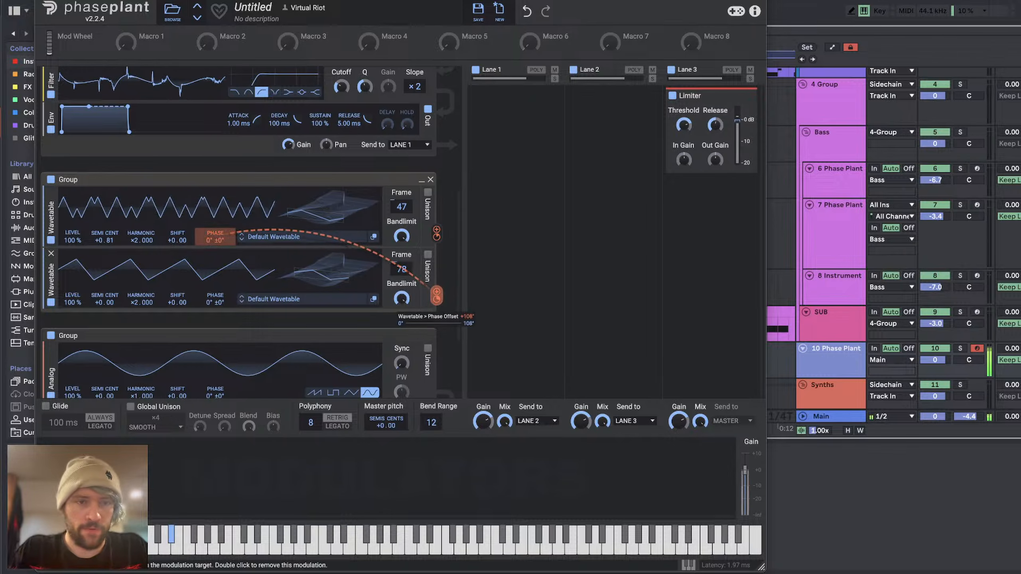
drag(436, 299, 437, 304)
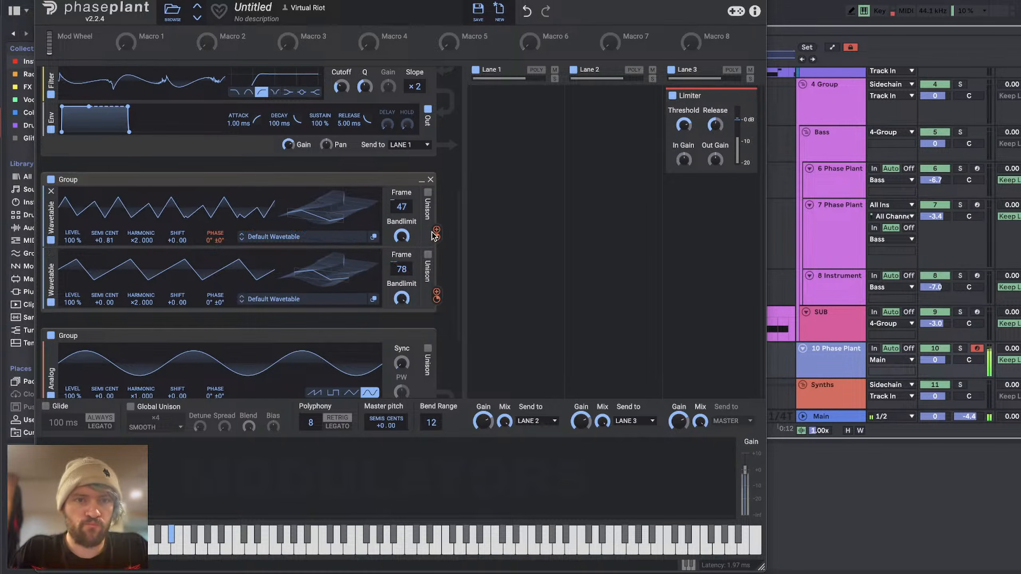
drag(436, 237, 437, 236)
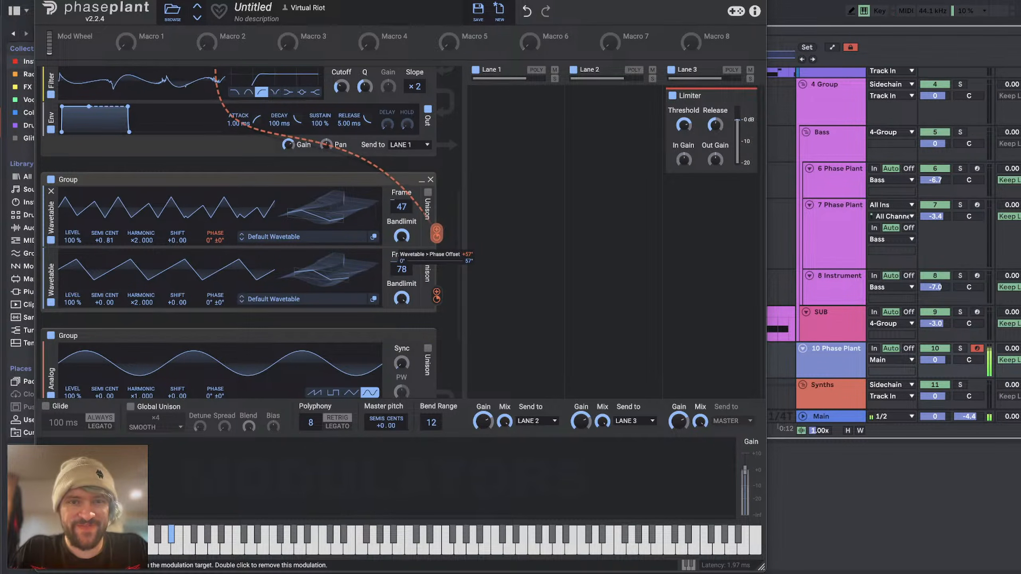
Step: Add a Snap Heap effect to Lane 1 and load its STRONK KOMB preset
click(524, 96)
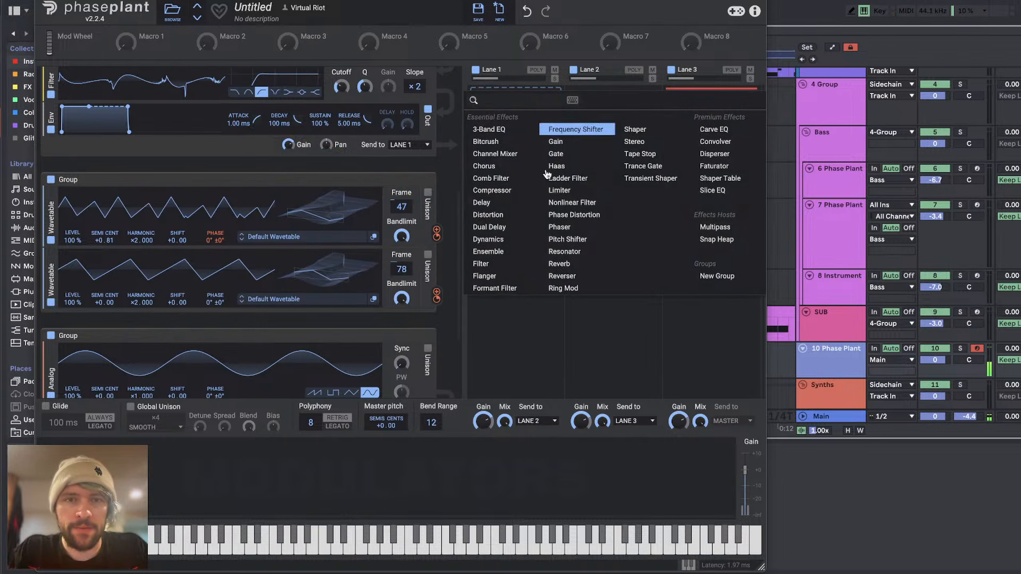
click(717, 239)
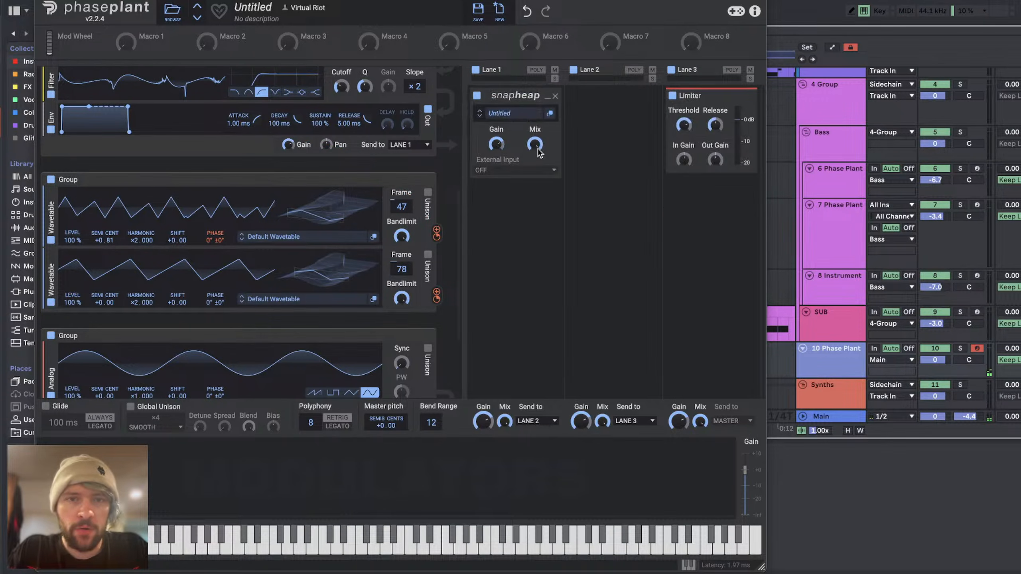
click(517, 115)
double_click(646, 186)
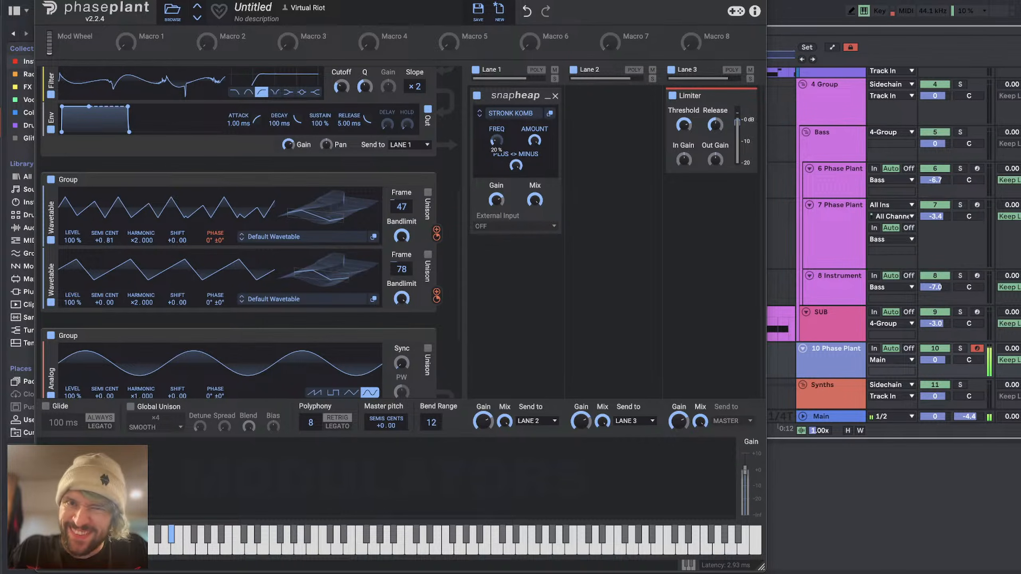
Step: Switch to YouTube Studio in the browser and read through the live stream's chat messages
key(super+Tab)
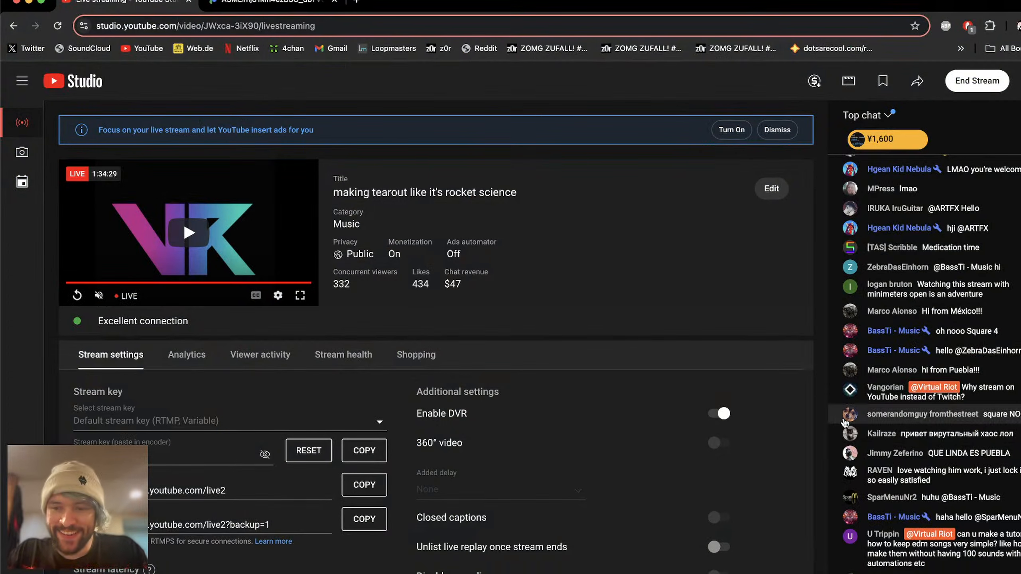
scroll(868, 315, up, 9)
scroll(867, 315, down, 10)
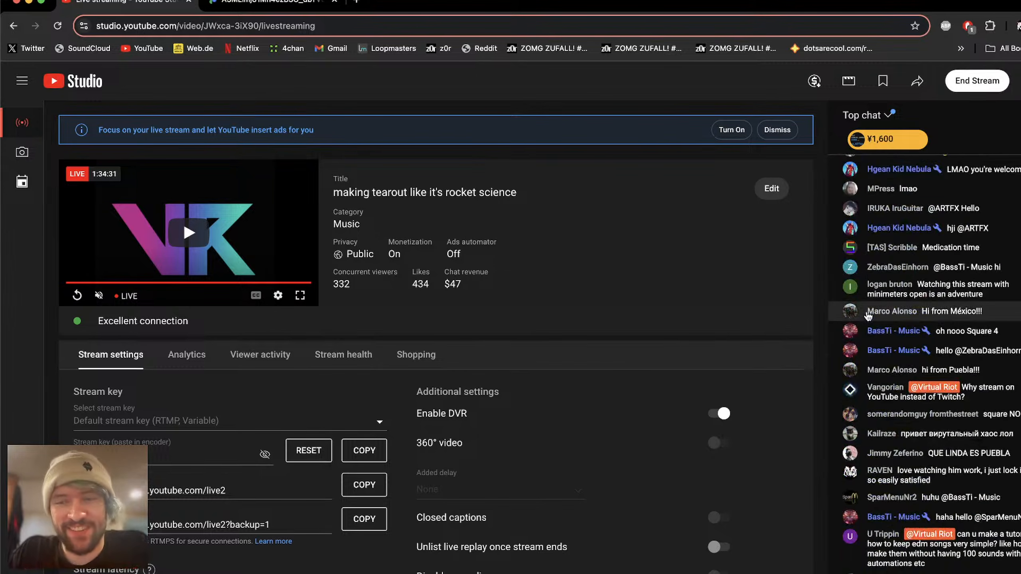
scroll(895, 358, up, 9)
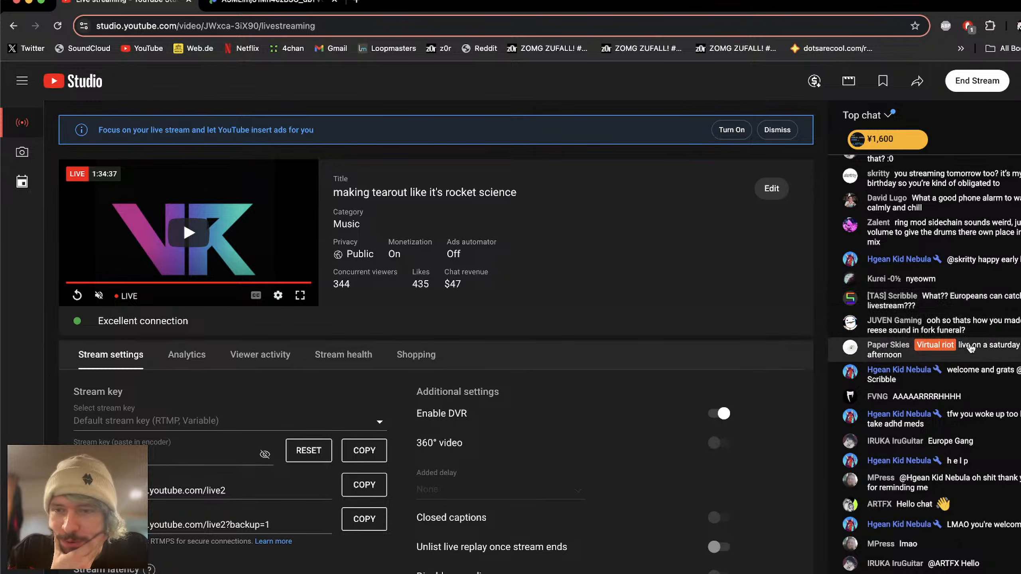
scroll(979, 352, down, 9)
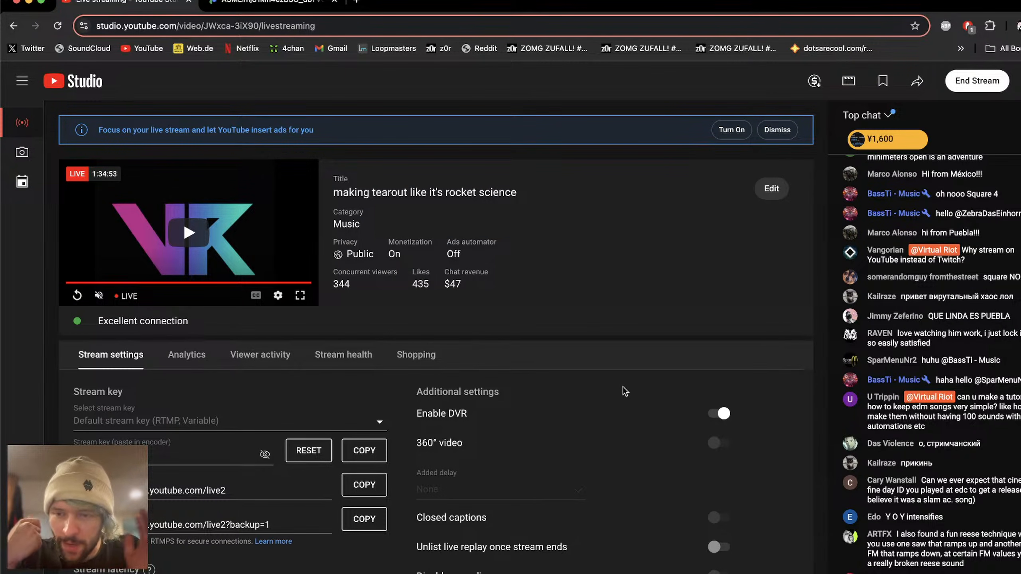
key(super+Tab)
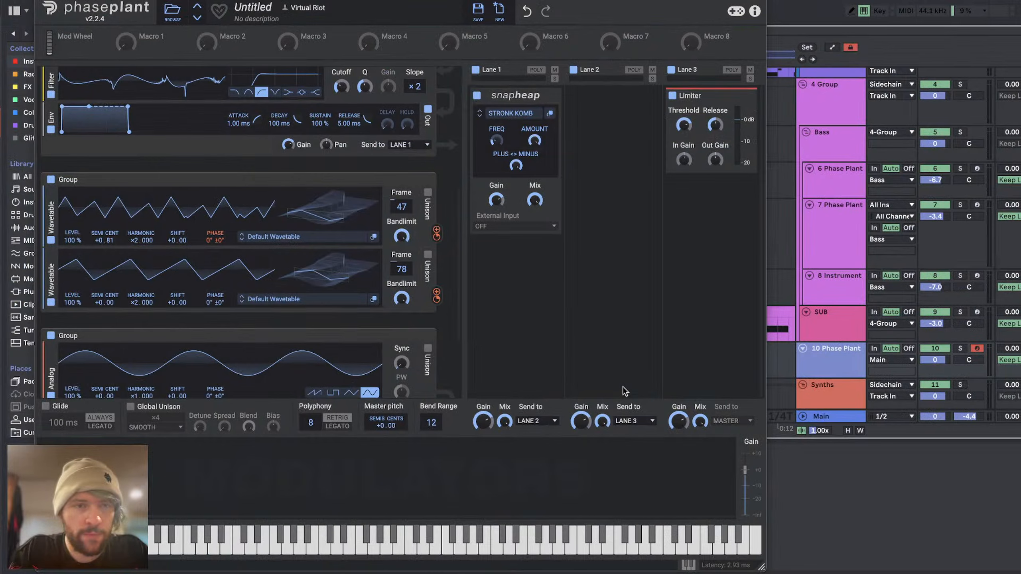
key(super+Tab)
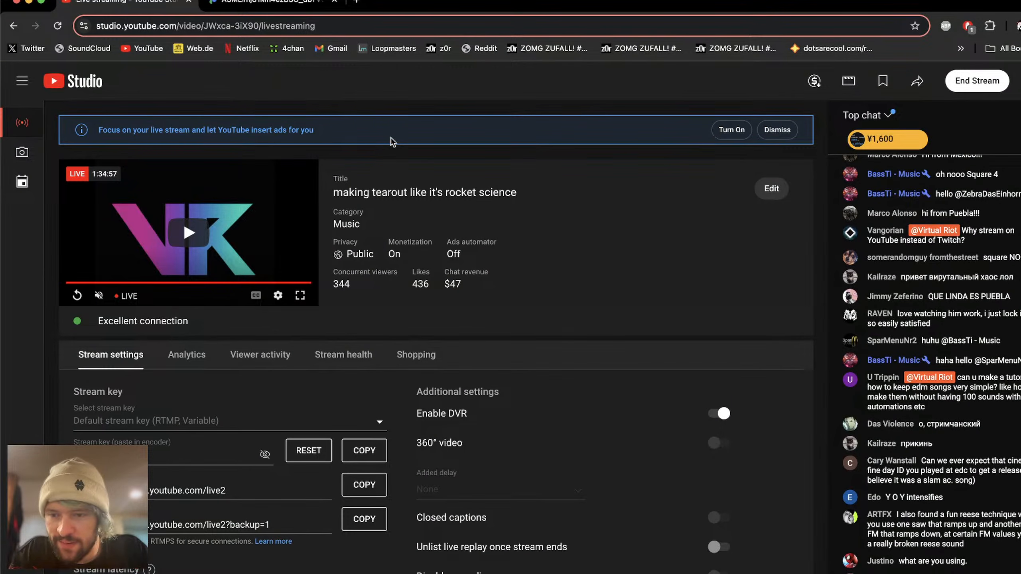
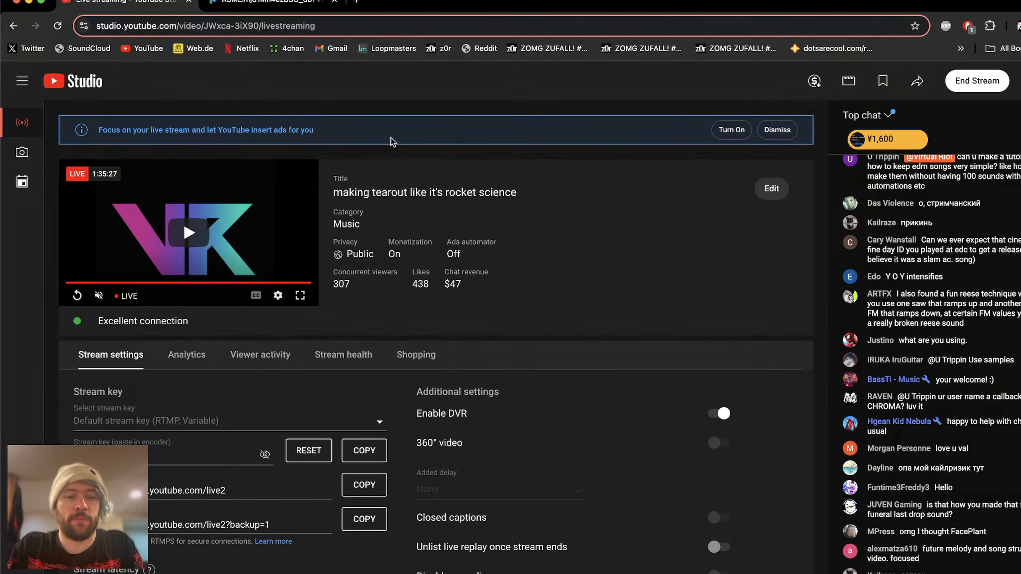
Step: Switch back to Ableton Live, close the Phase Plant window, and load Serum onto a new MIDI track below track 10
key(super+Tab)
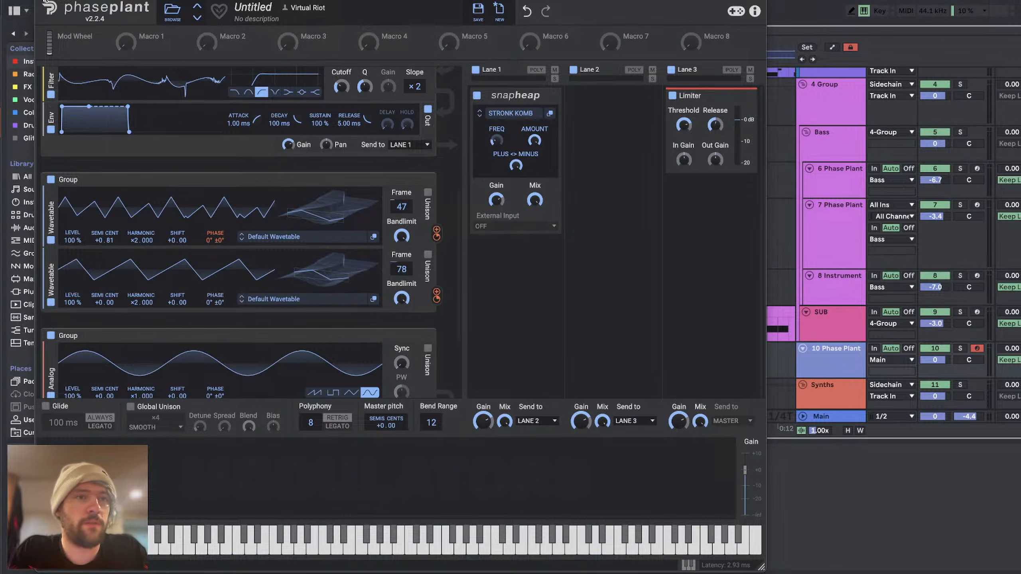
click(42, 1)
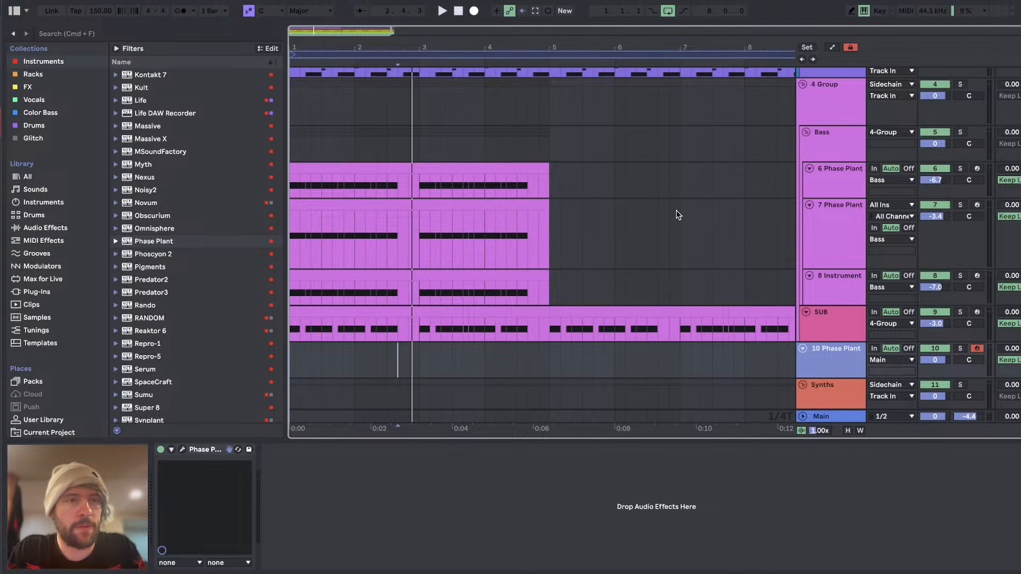
key(super+shift+t)
click(34, 62)
scroll(149, 228, down, 5)
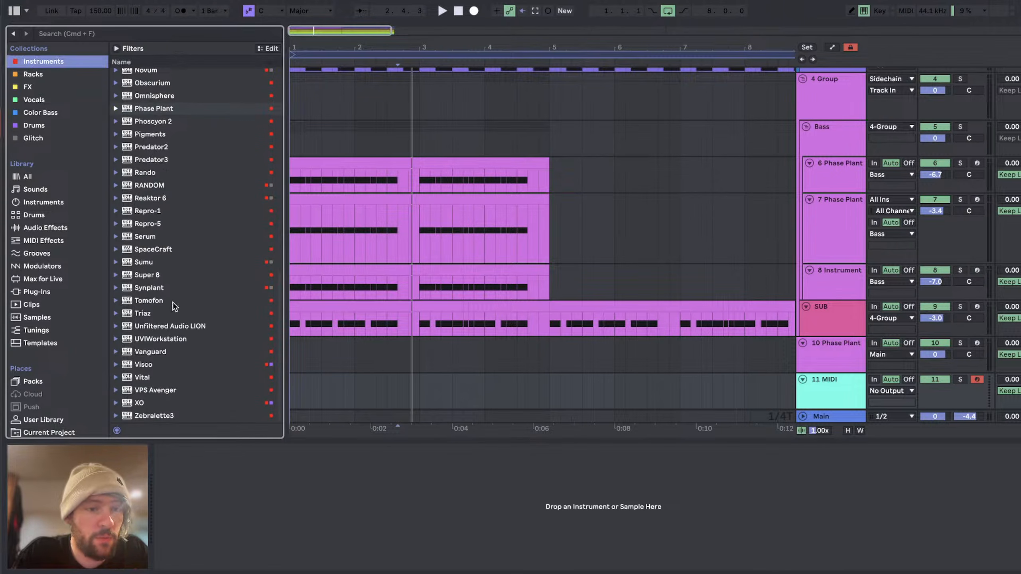
drag(147, 238, 830, 387)
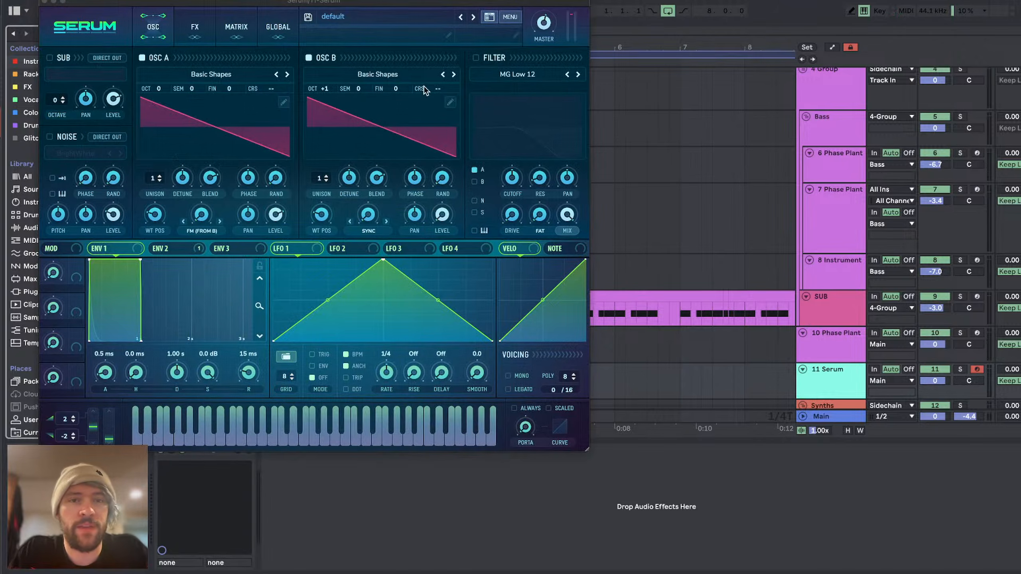
Step: Open oscillator A's wavetable editor and remove the extra frames, keeping only the sine in frame 1
click(284, 101)
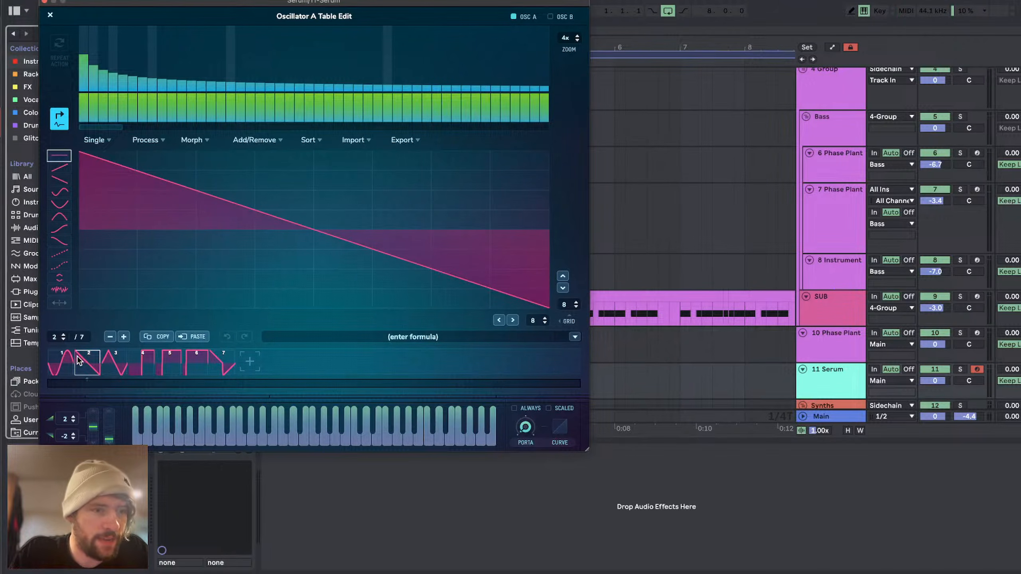
click(64, 360)
click(213, 367)
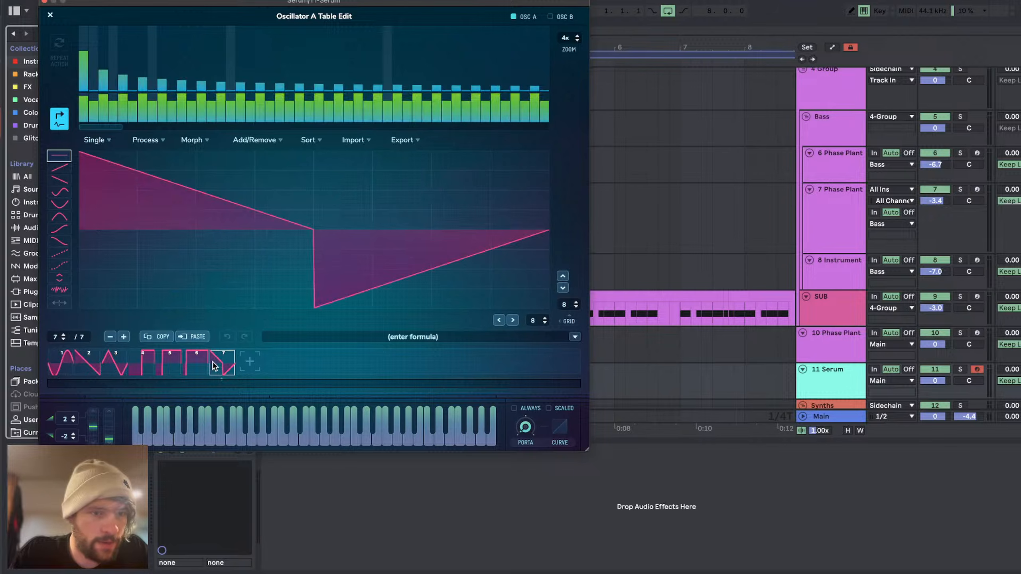
click(110, 337)
click(110, 336)
click(109, 336)
click(110, 336)
click(110, 336)
click(110, 337)
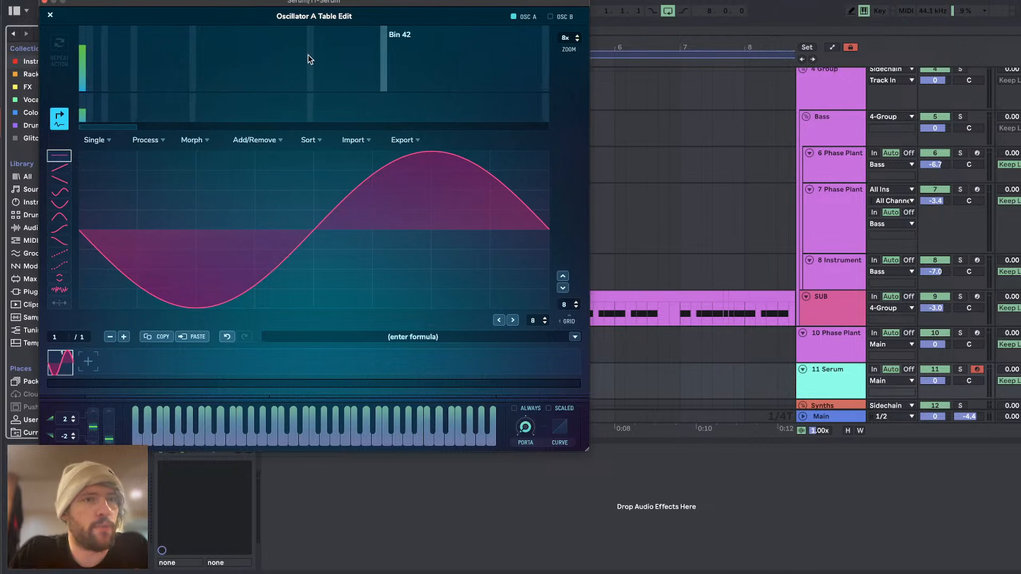
Step: Zoom the harmonic spectrum fully out, draw higher harmonics in frame 1, and add a second frame with a cluster of high harmonics
click(578, 40)
drag(564, 171, 564, 202)
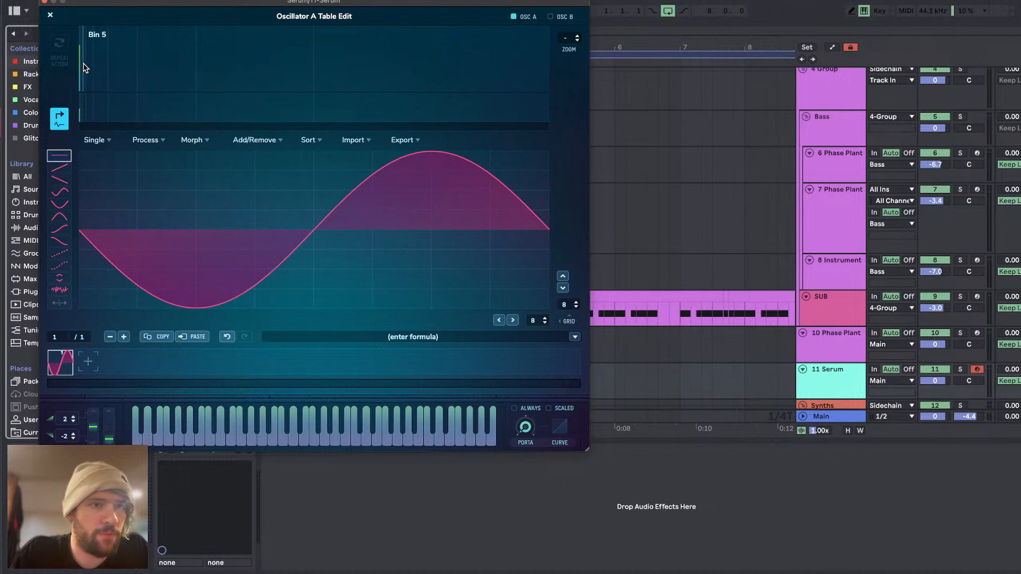
mouse_move(80, 58)
mouse_down()
mouse_move(107, 66)
mouse_move(48, 125)
mouse_move(152, 99)
mouse_up()
click(83, 361)
click(153, 46)
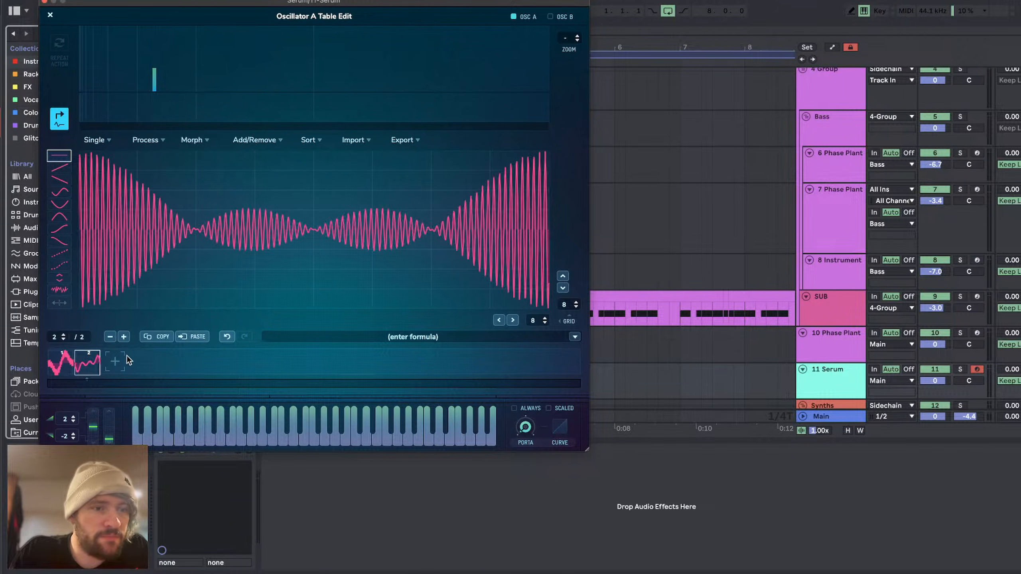
Step: Build a third wavetable frame by clearing the high harmonics and drawing a few low ones
mouse_move(143, 81)
mouse_down()
mouse_move(155, 117)
mouse_move(134, 102)
mouse_up()
click(88, 56)
click(94, 61)
click(89, 63)
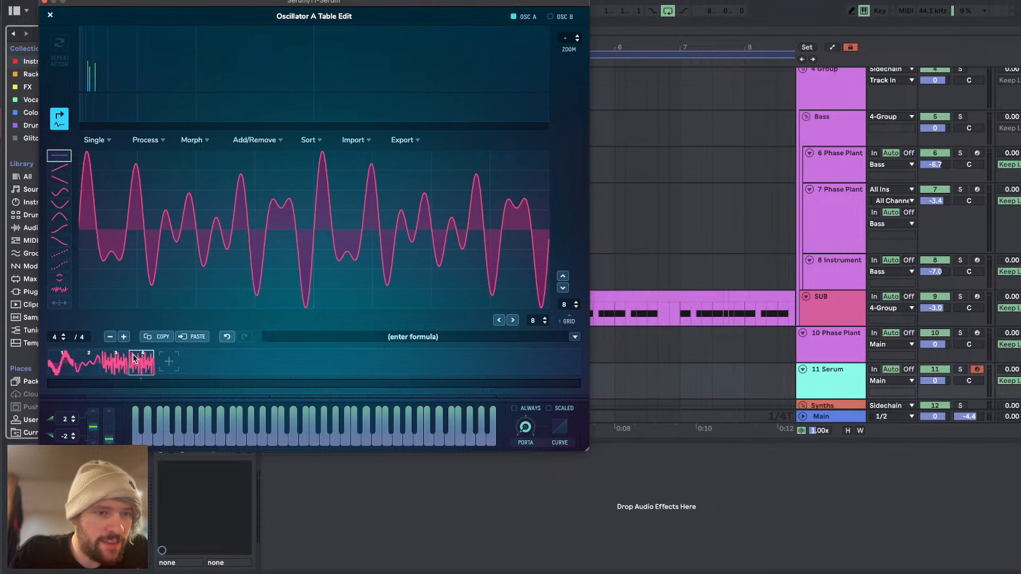
Step: Replace the fourth frame's harmonics with only the third harmonic and normalize the frame
drag(85, 80, 107, 122)
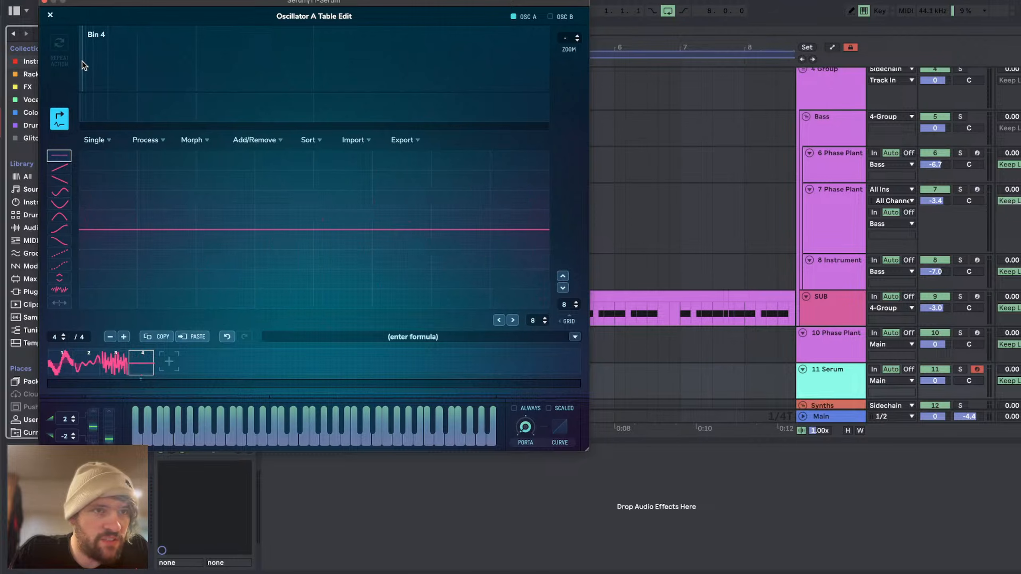
click(82, 59)
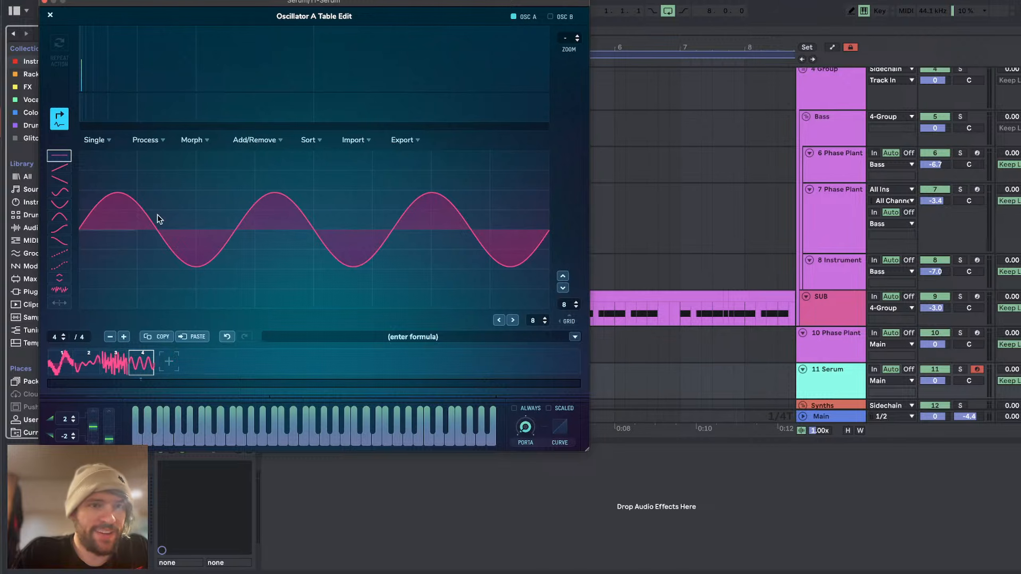
click(94, 139)
click(102, 158)
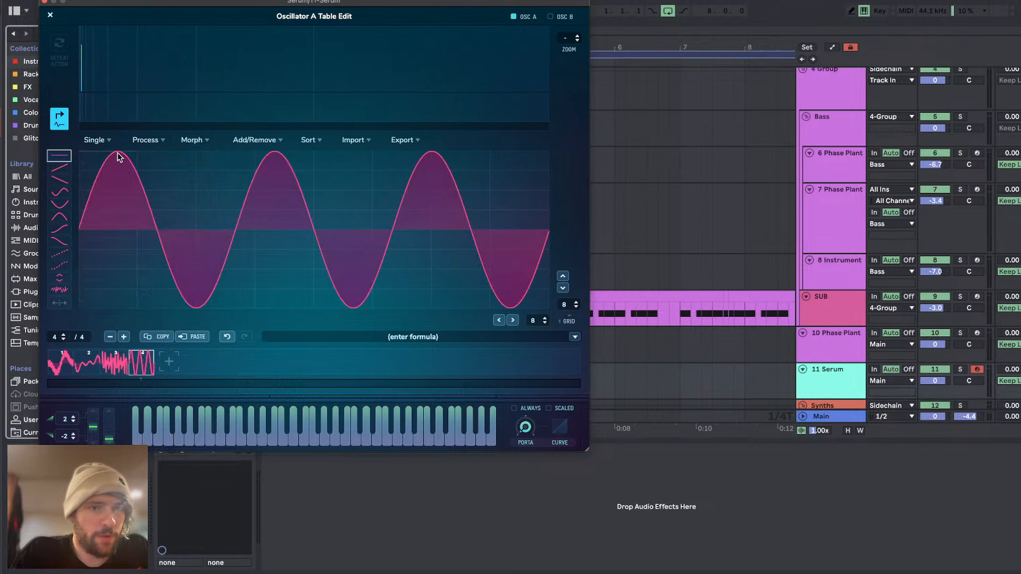
Step: Apply Resize Tables to be Double twice to merge the four frames into a single wavetable frame
click(144, 140)
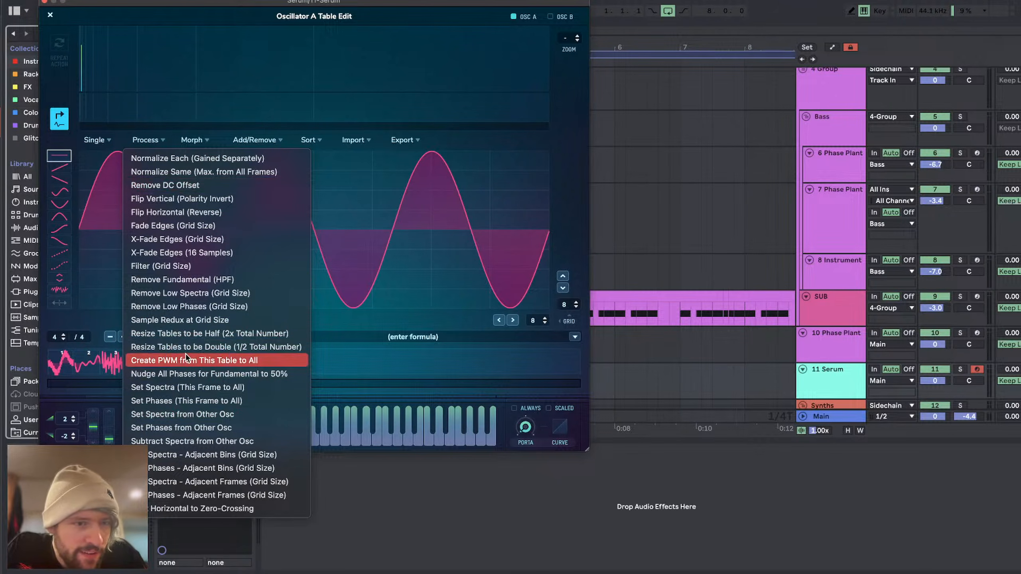
click(203, 350)
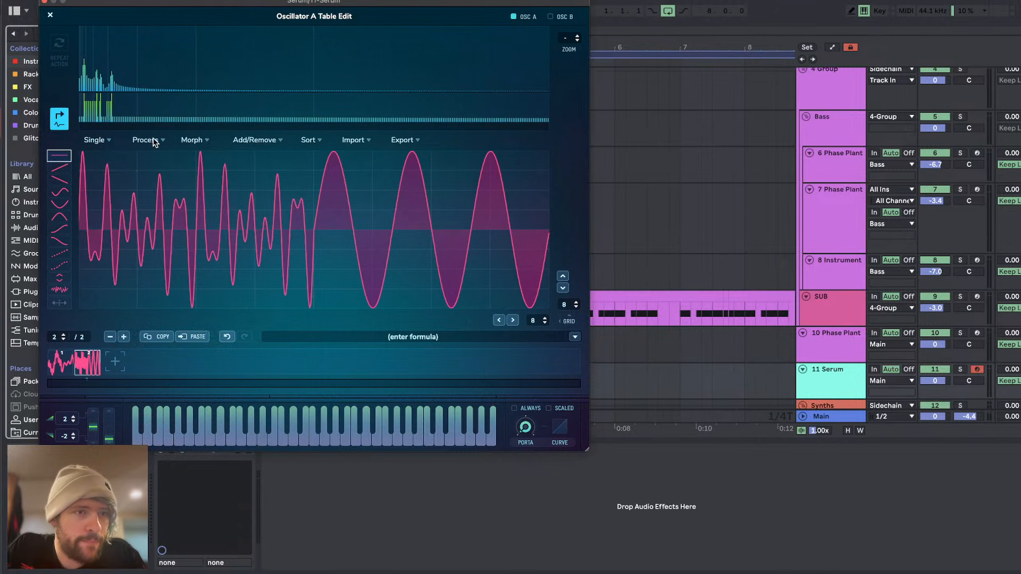
click(139, 142)
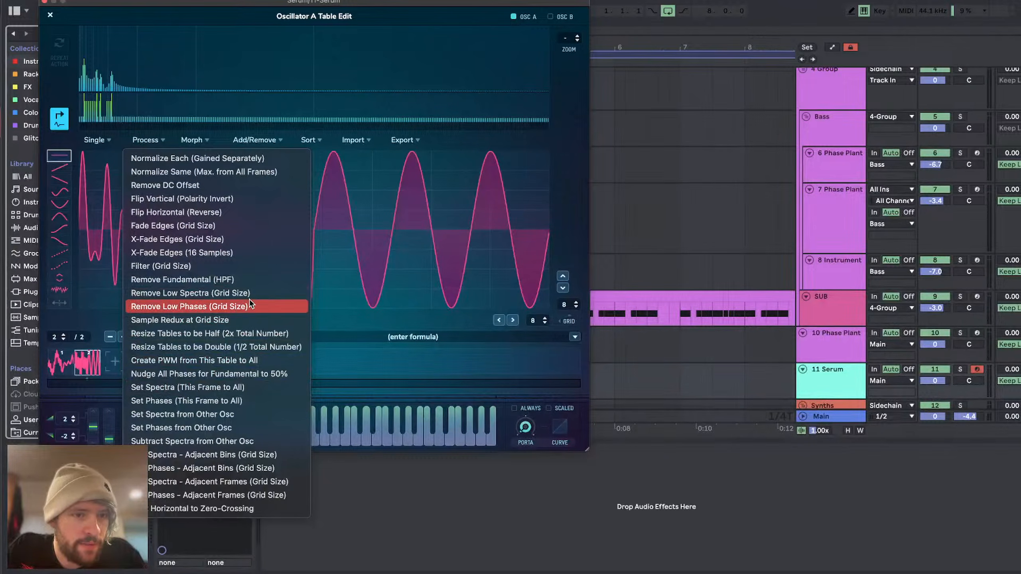
click(241, 347)
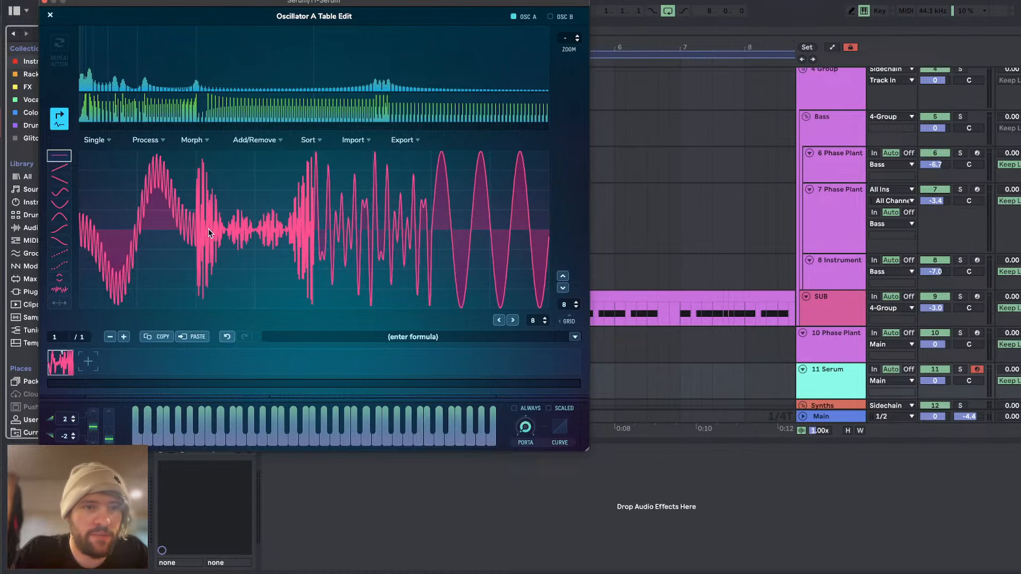
Step: Close the wavetable editor, turn off oscillator B, and set oscillator A's octave to -3
click(50, 14)
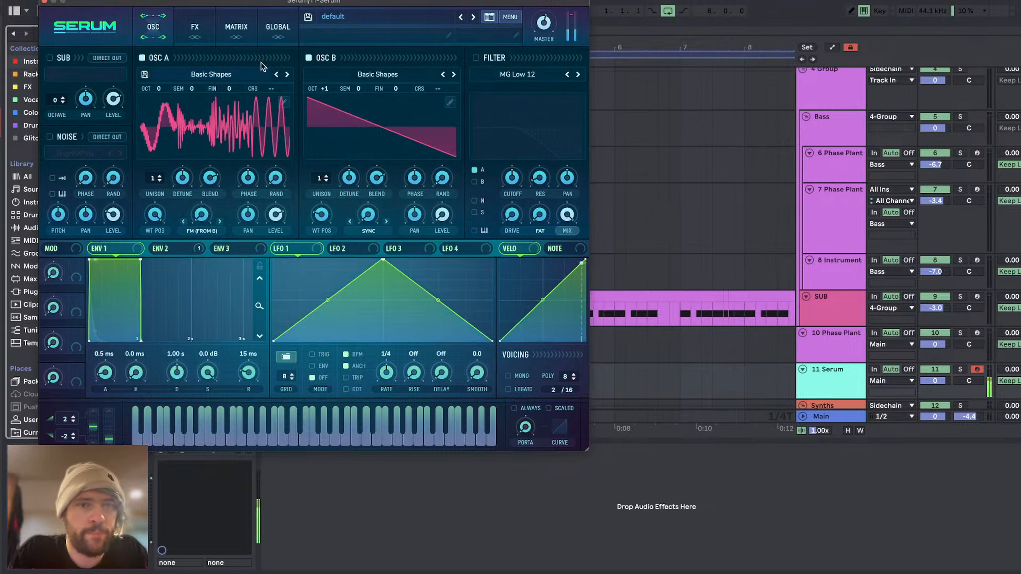
click(309, 58)
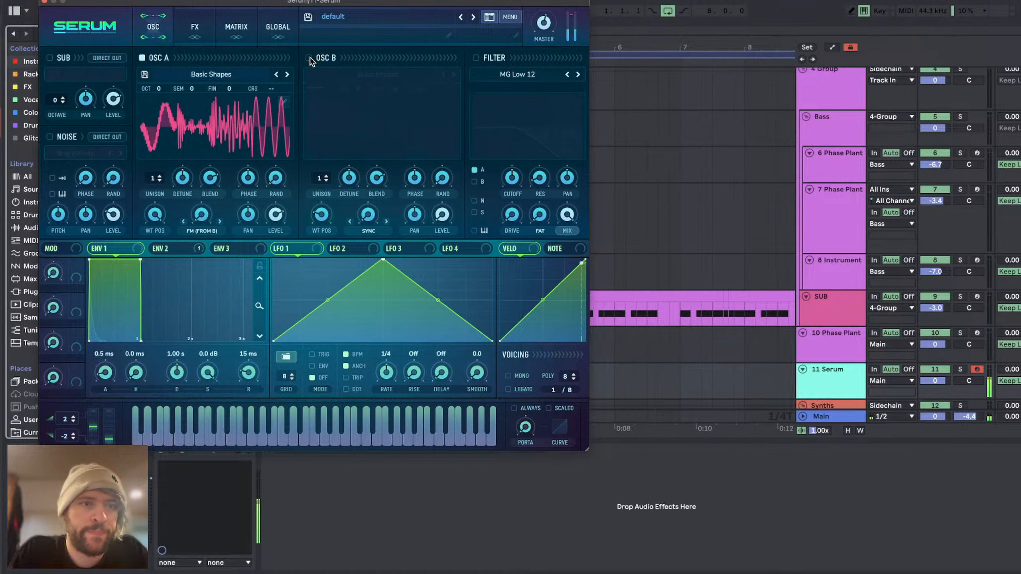
drag(166, 87, 154, 150)
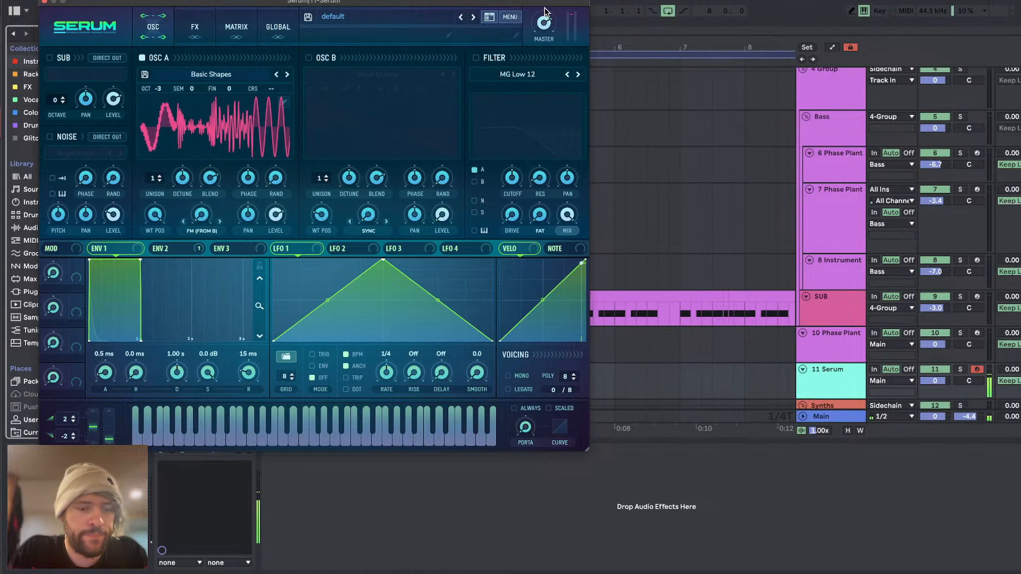
Step: Set oscillator A's warp mode to Quantize and the pitch bend range to 12 up and -11 down, then audition a bend
click(217, 231)
click(225, 480)
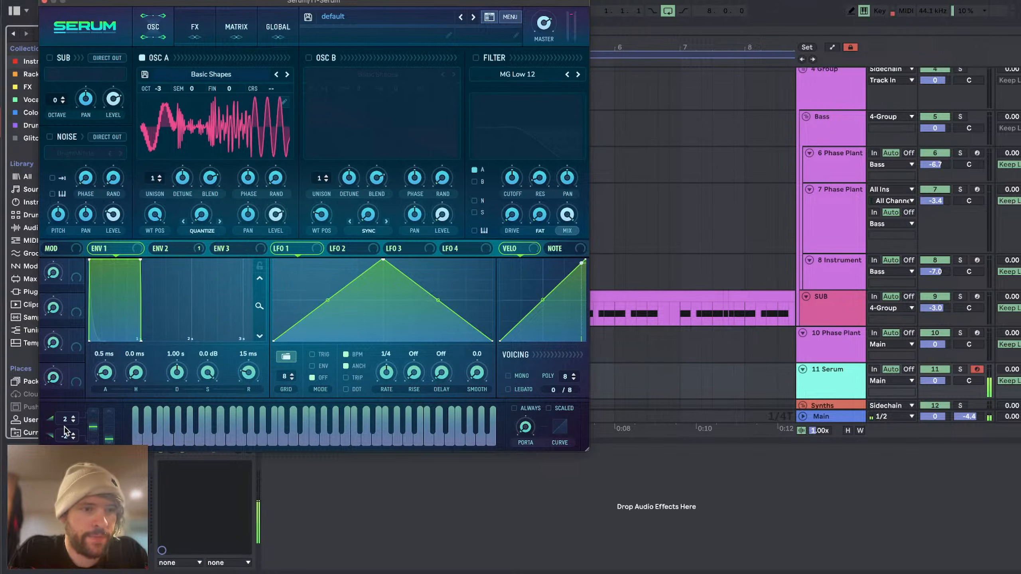
drag(65, 420, 66, 388)
drag(65, 436, 66, 466)
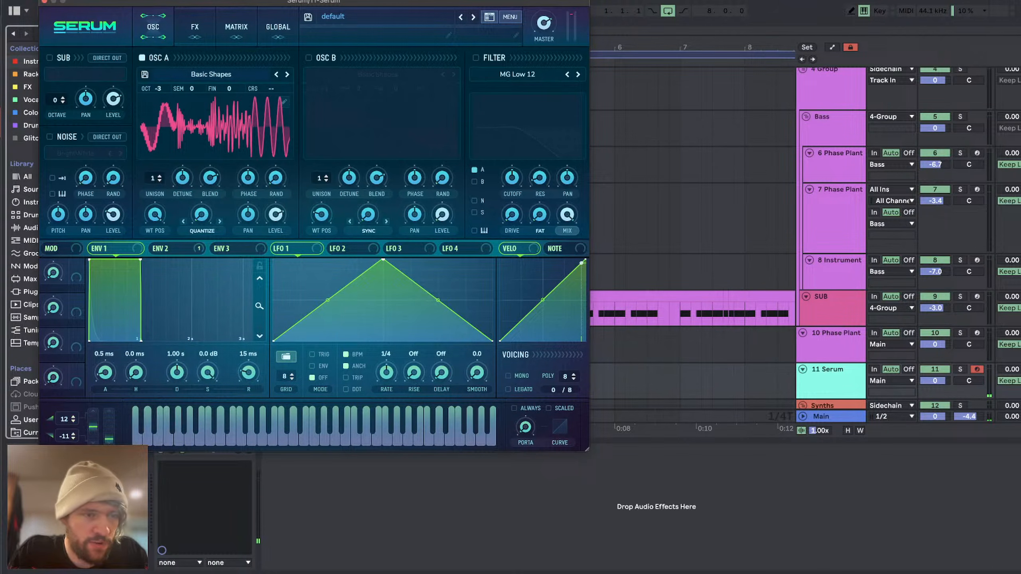
mouse_move(94, 421)
mouse_down()
mouse_move(95, 353)
mouse_move(94, 459)
mouse_move(82, 383)
mouse_move(81, 430)
mouse_up()
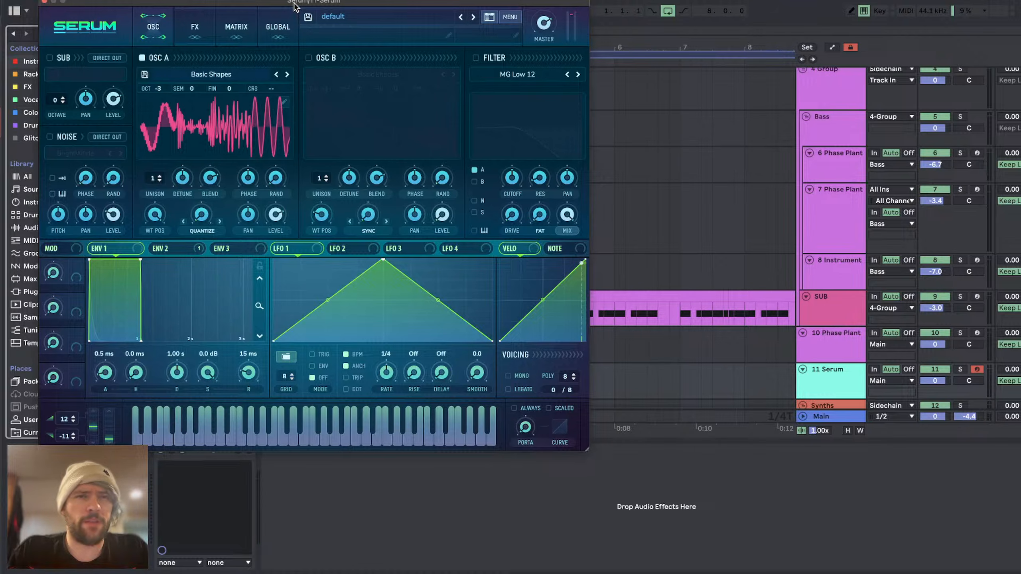
Step: Bring the whole Serum window into view and try the Bend +/- warp mode on oscillator A
drag(295, 4, 432, 48)
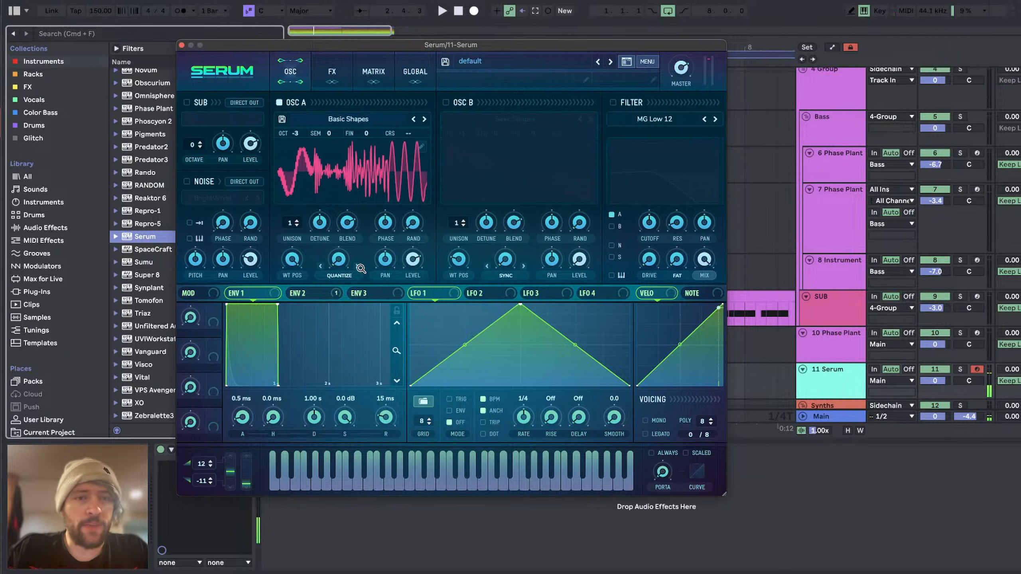
click(342, 276)
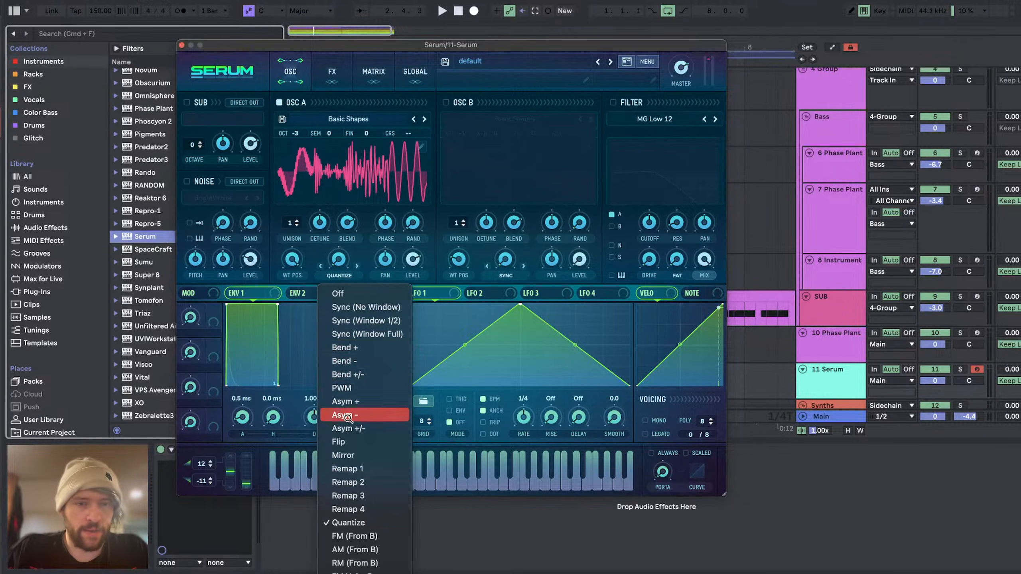
click(347, 374)
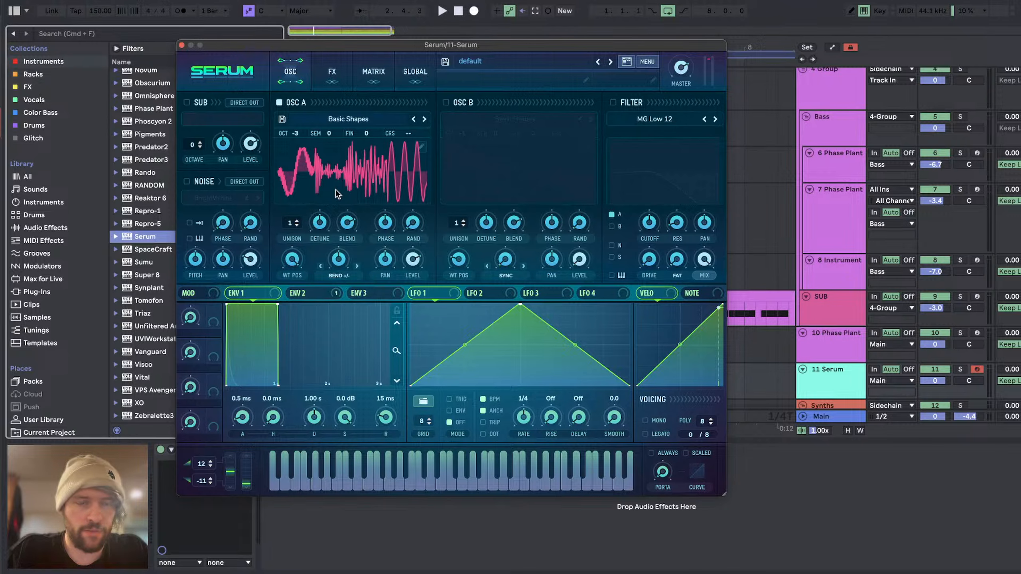
drag(338, 260, 326, 242)
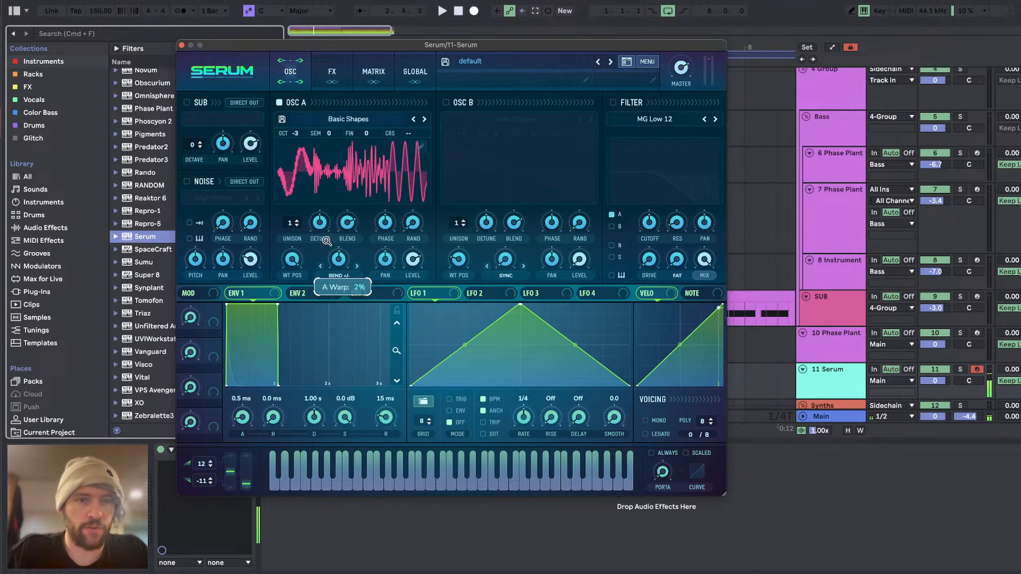
click(354, 119)
click(245, 200)
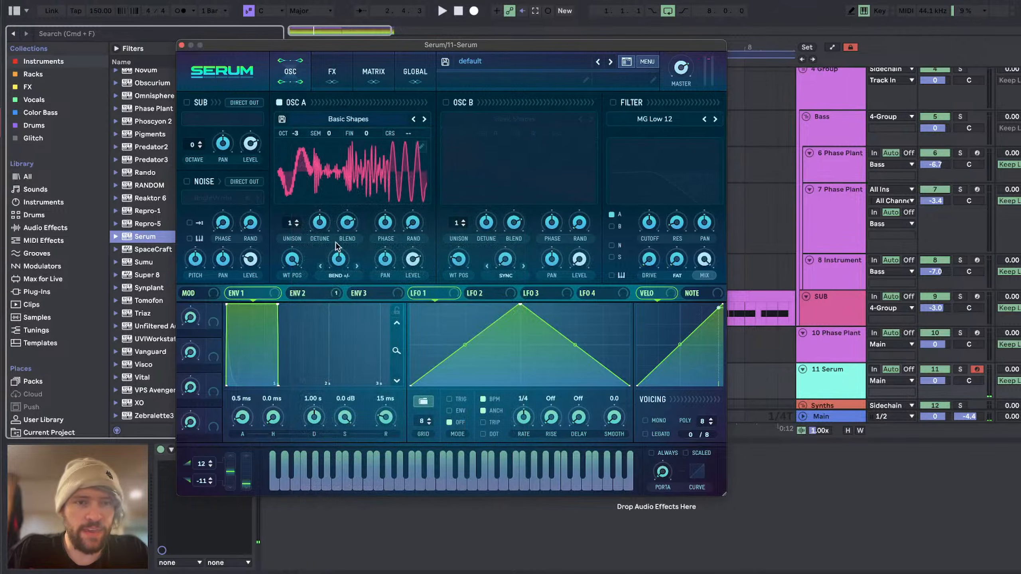
Step: Set oscillator A's warp mode to Asym +/-, raise the warp amount, and audition it with pitch bends
click(339, 275)
click(365, 424)
drag(340, 260, 331, 201)
drag(228, 486, 228, 424)
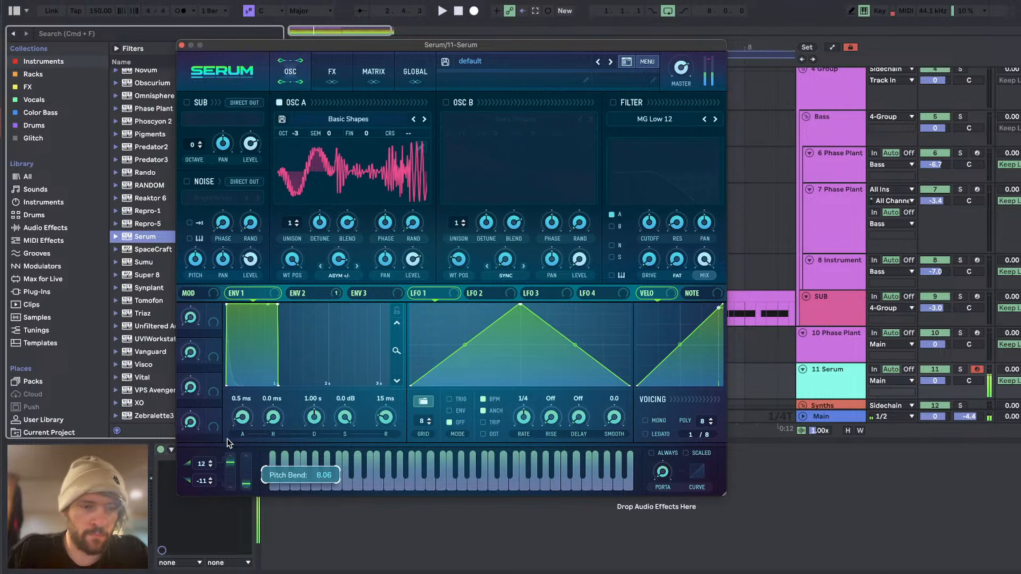
drag(225, 466, 225, 469)
Step: Enable Serum's filter with the SampHold type and audition the sound with a pitch bend
click(612, 102)
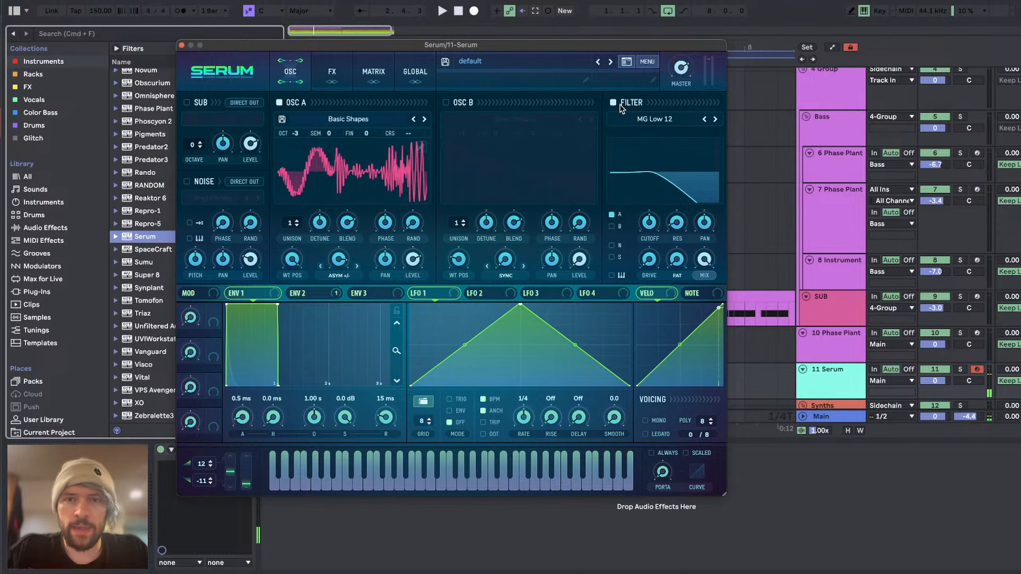
click(639, 120)
mouse_move(675, 177)
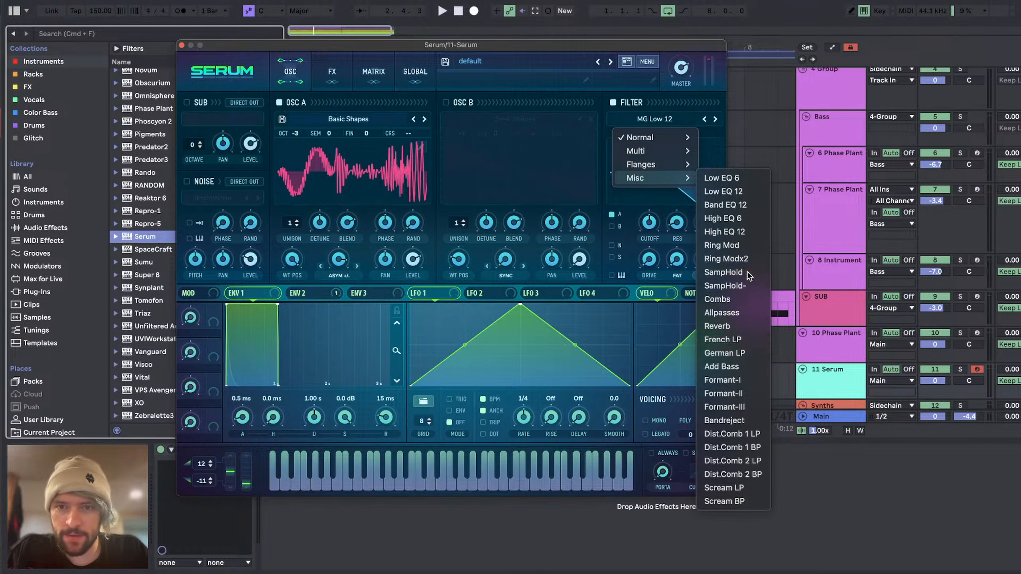
click(722, 273)
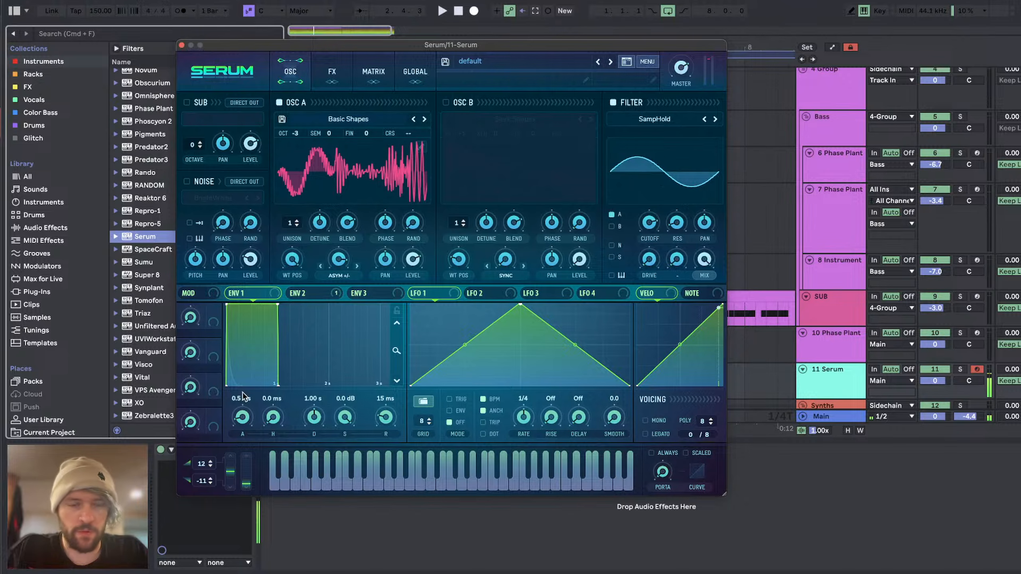
drag(233, 481, 218, 432)
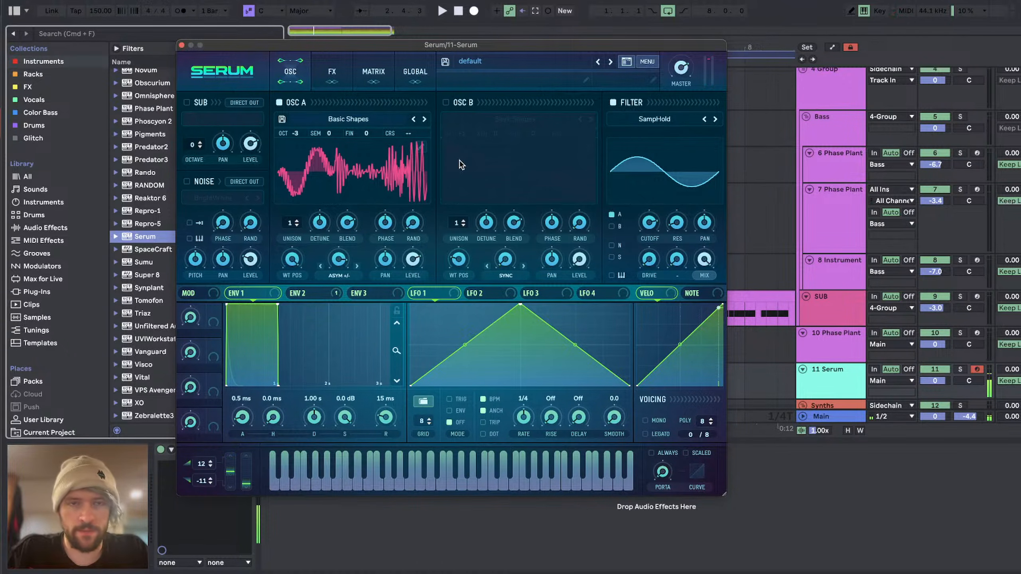
Step: Close the Serum window and switch to YouTube Studio in the browser to read the live chat
click(181, 45)
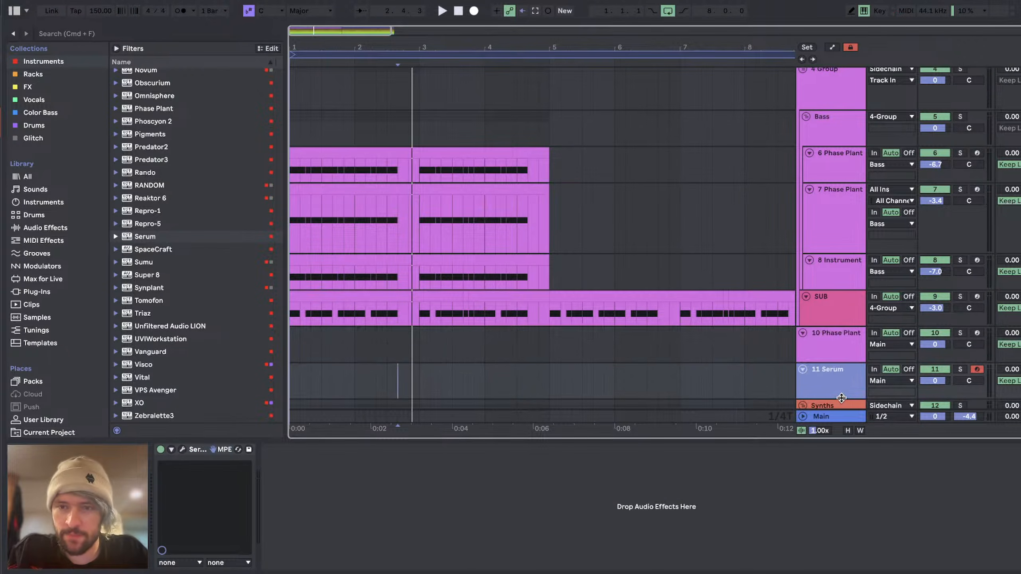
key(super+Tab)
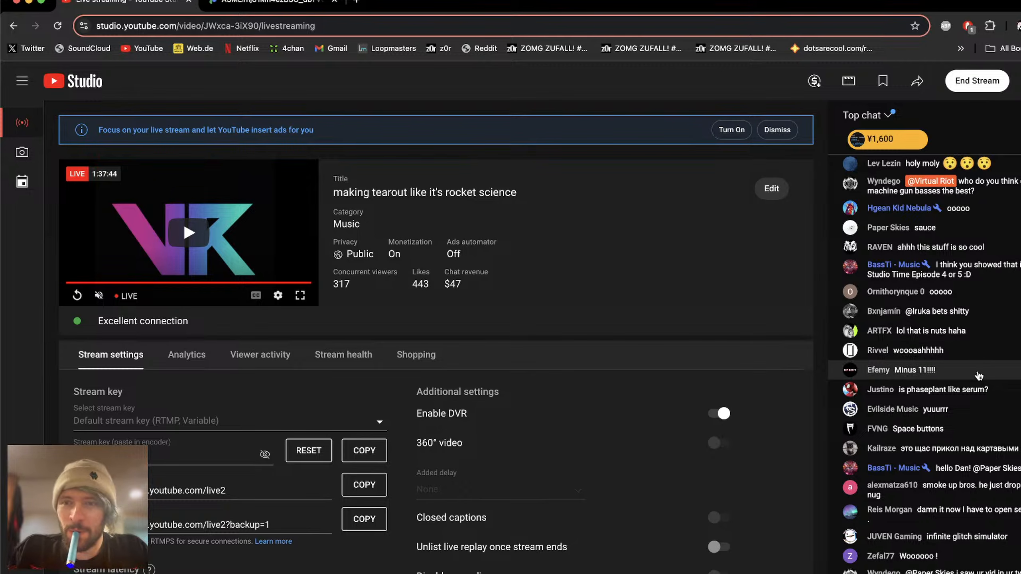
Step: Switch back to Ableton Live, open the Phase Plant on track 10 and bypass the Snap Heap in Lane 1
key(super+Tab)
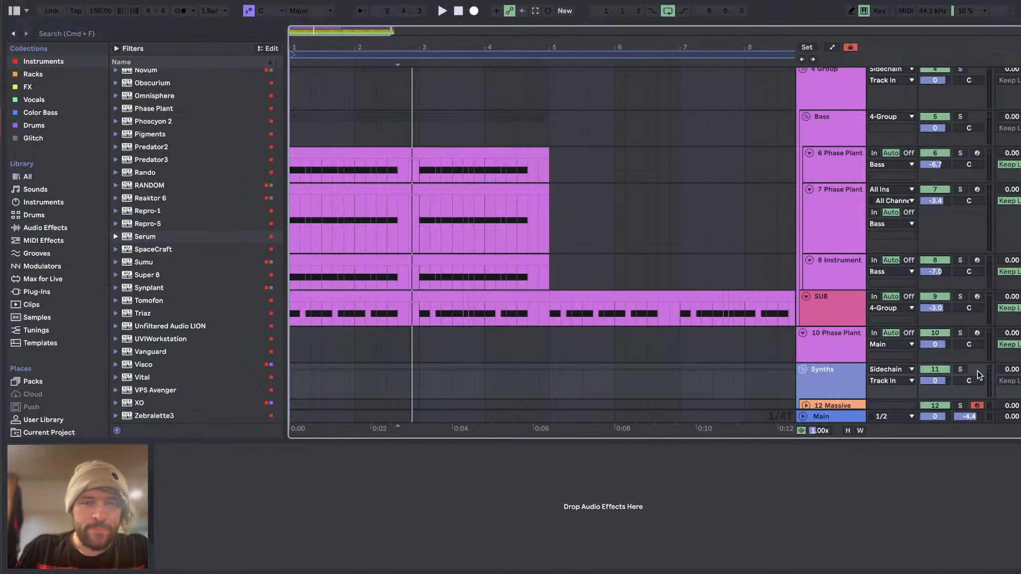
click(846, 345)
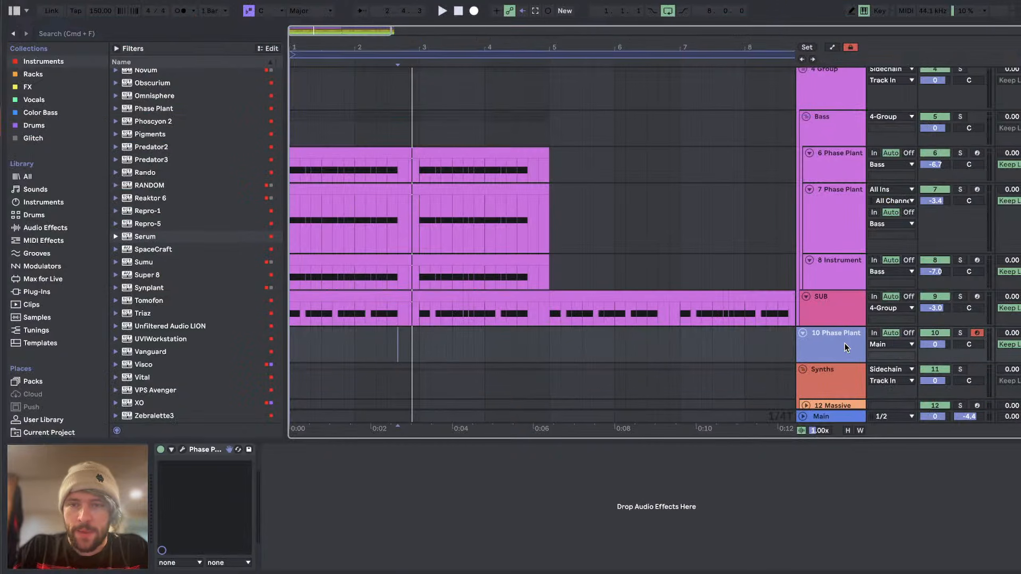
click(182, 450)
scroll(353, 172, up, 5)
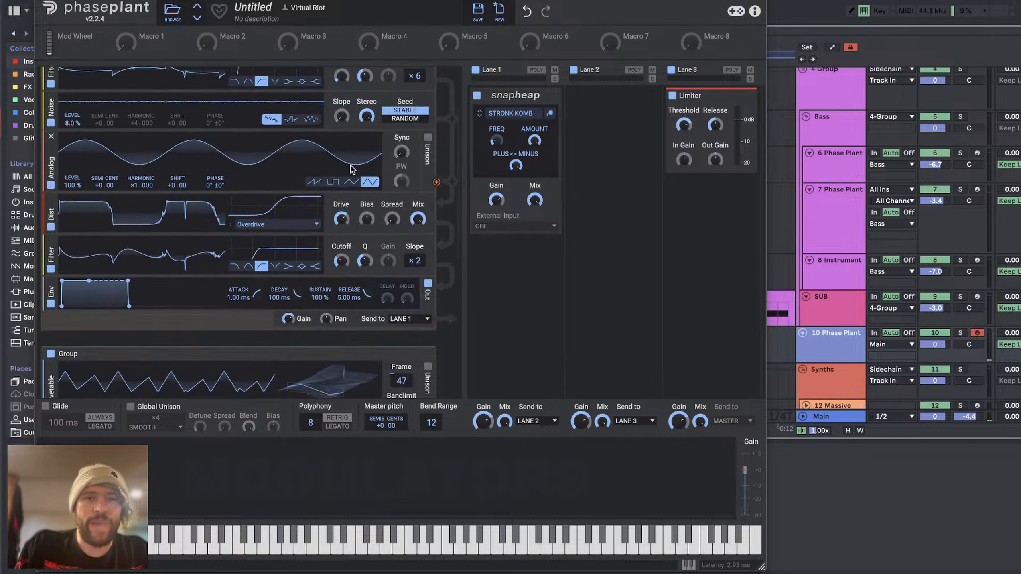
click(476, 95)
Step: Insert a notch filter between the Analog oscillator and the Overdrive distortion in the first group and adjust its cutoff
scroll(362, 244, down, 3)
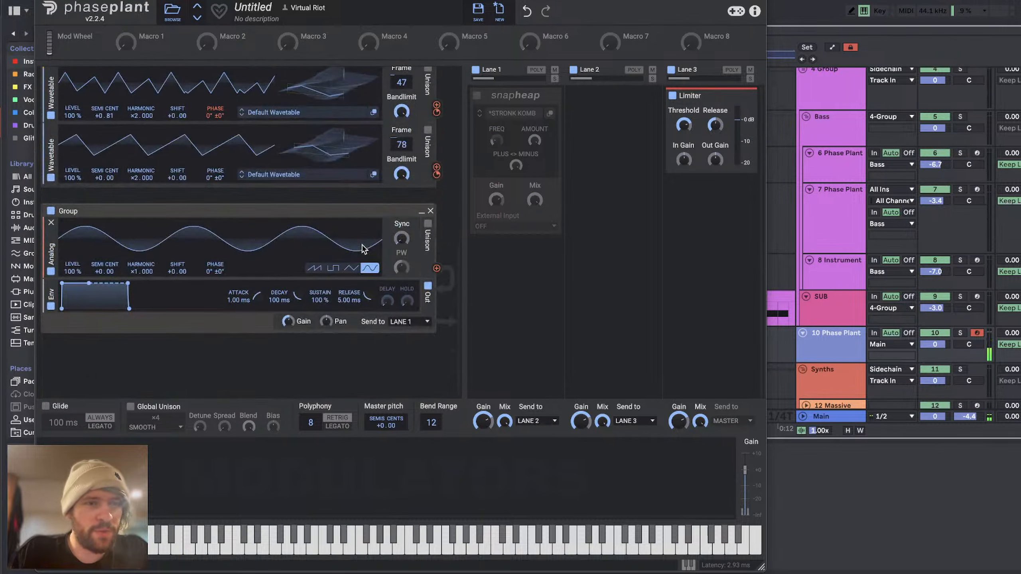
scroll(363, 246, down, 3)
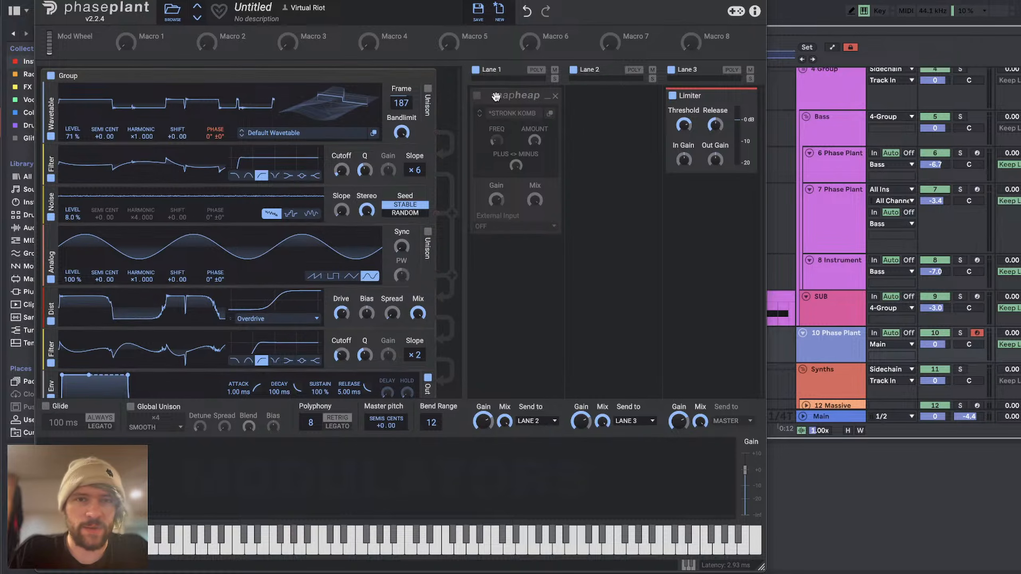
scroll(203, 320, down, 2)
scroll(202, 318, up, 1)
drag(342, 247, 342, 247)
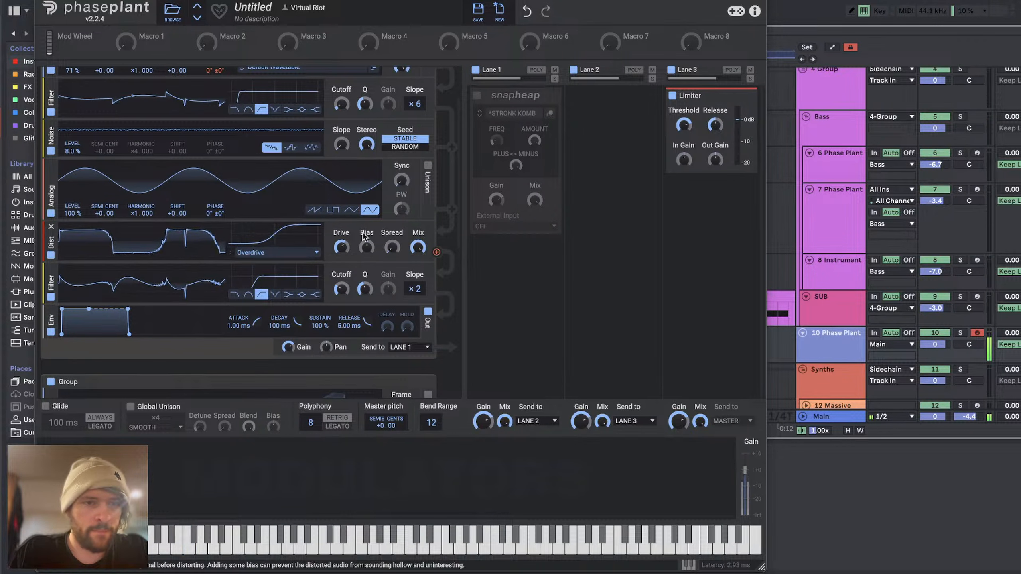
click(212, 225)
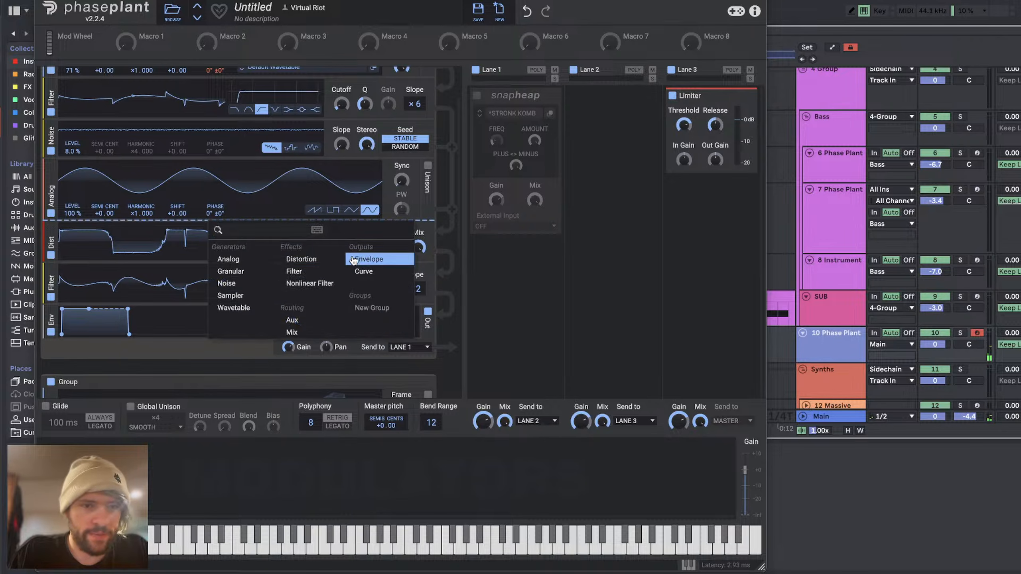
click(294, 278)
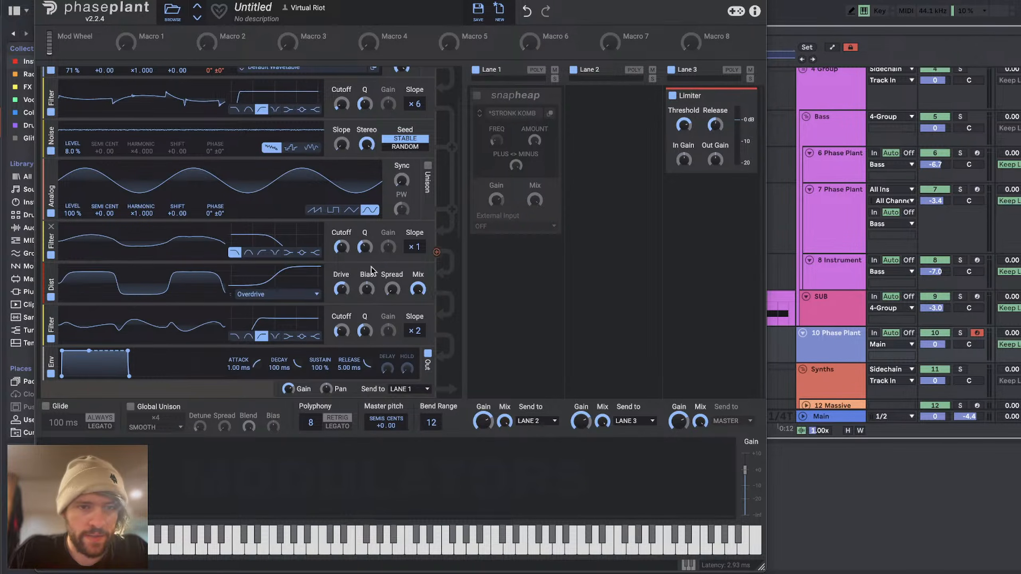
click(274, 253)
drag(342, 247, 368, 245)
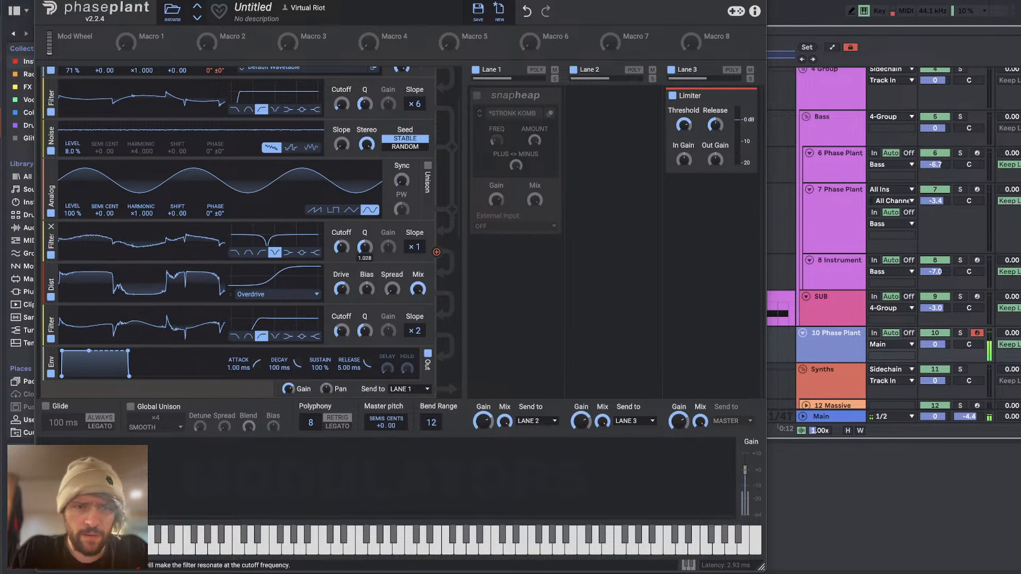
Step: Insert a second notch filter directly before the distortion and modulate its cutoff with a new sine LFO
click(214, 263)
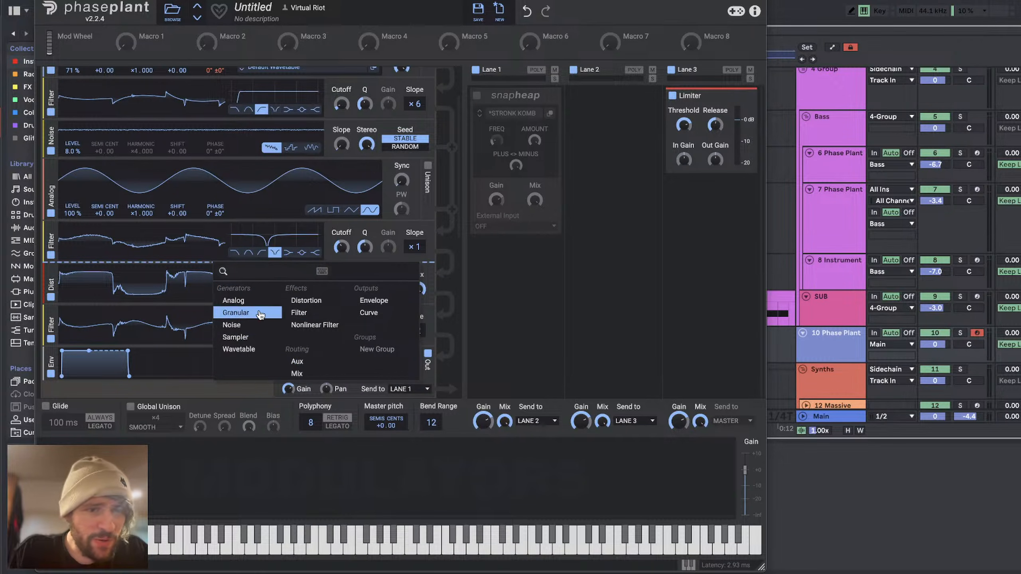
click(299, 312)
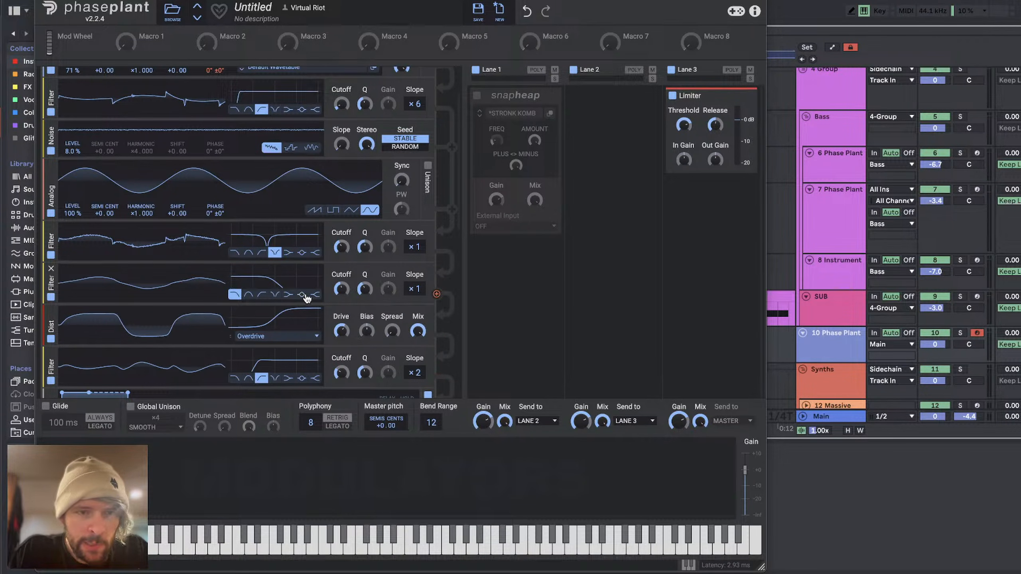
click(274, 294)
click(194, 479)
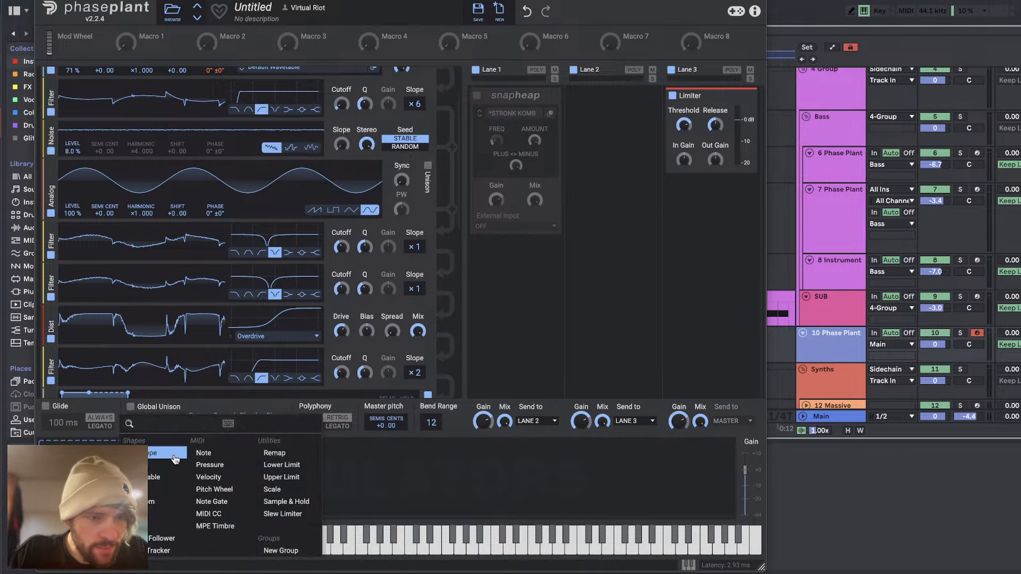
click(153, 467)
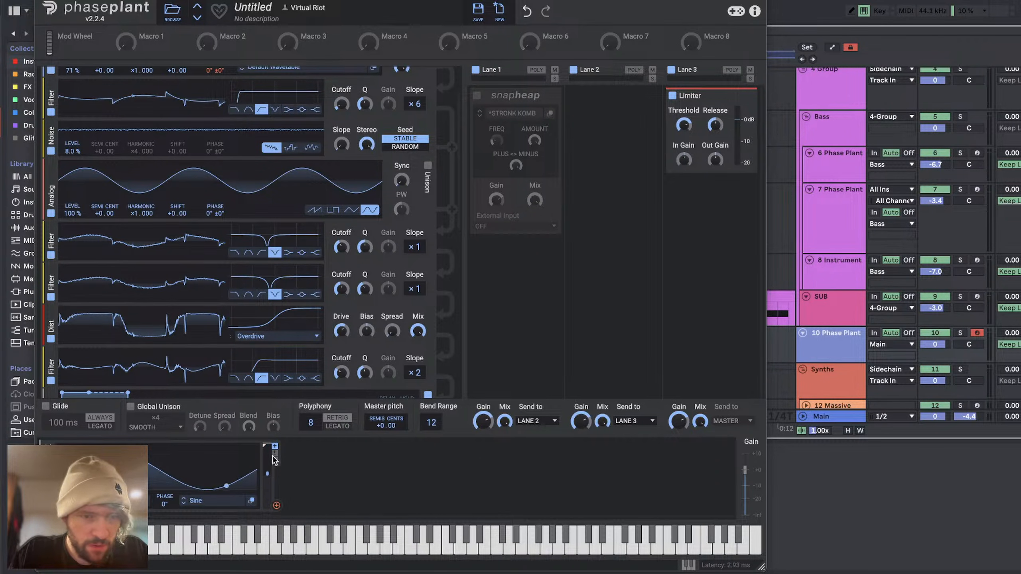
drag(277, 505, 364, 292)
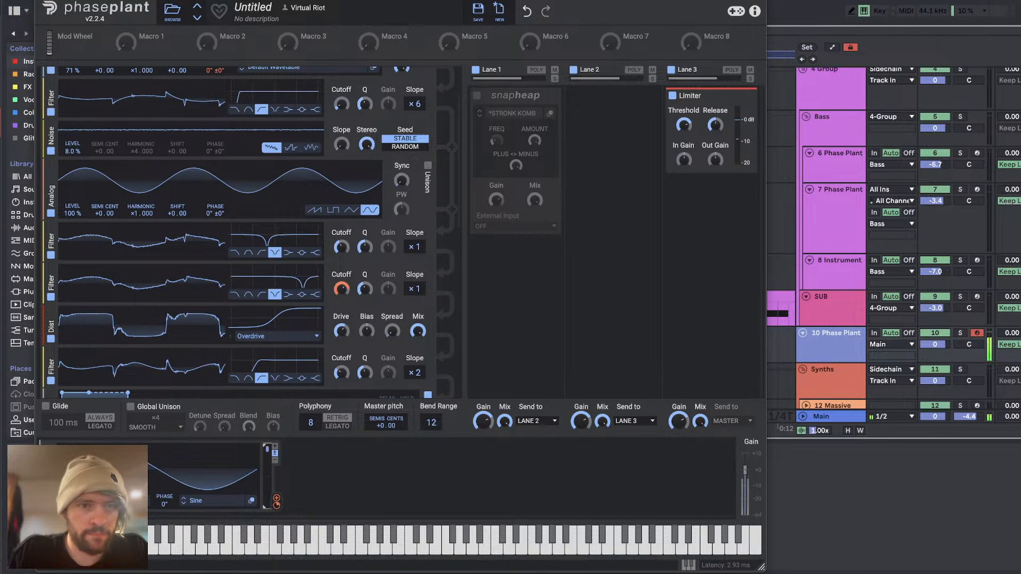
Step: Try the Analog oscillator's level at 50% and 200% with the distortion drive around +7.94 dB, and reset the level to 100%
drag(73, 214, 73, 253)
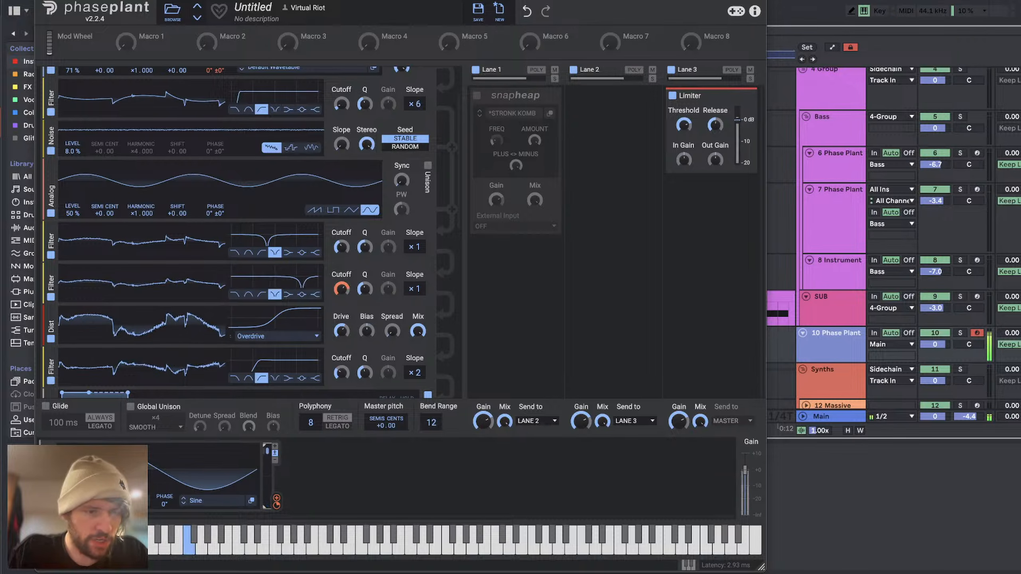
drag(74, 215, 74, 121)
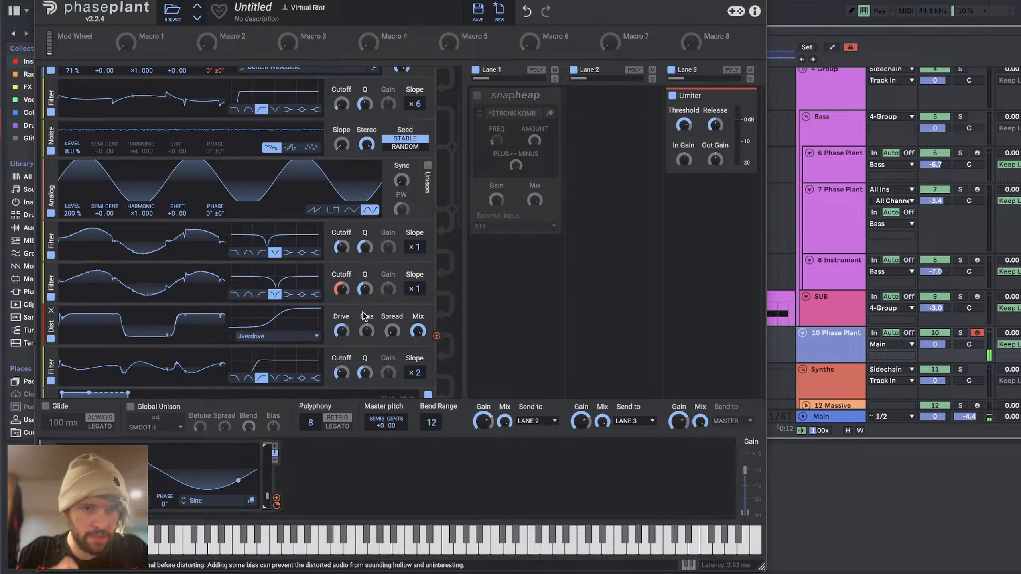
drag(342, 331, 341, 346)
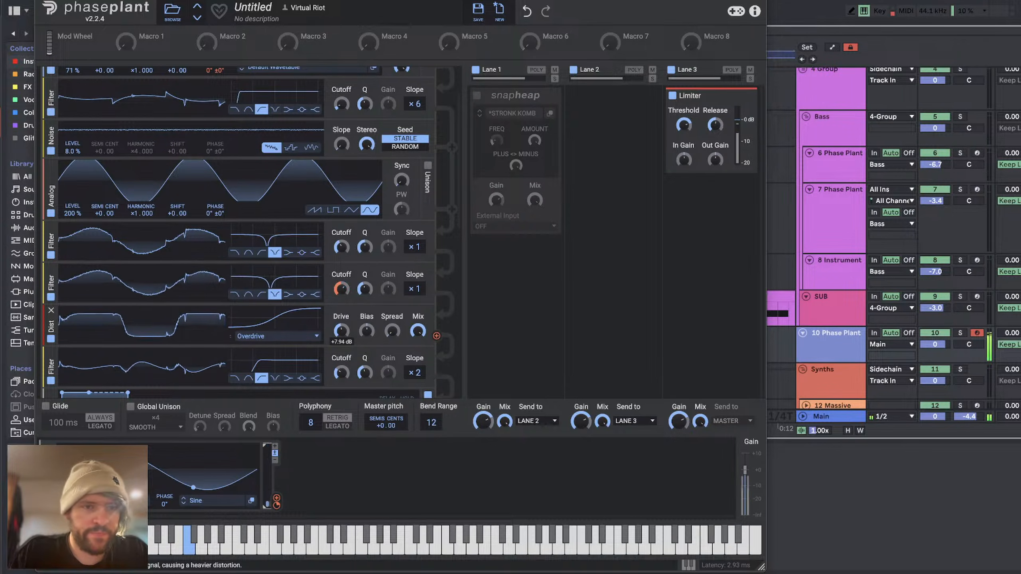
double_click(69, 214)
Step: Set the Analog oscillator's level to 114%, and try the distortion's bias before resetting it to its default
scroll(312, 250, up, 2)
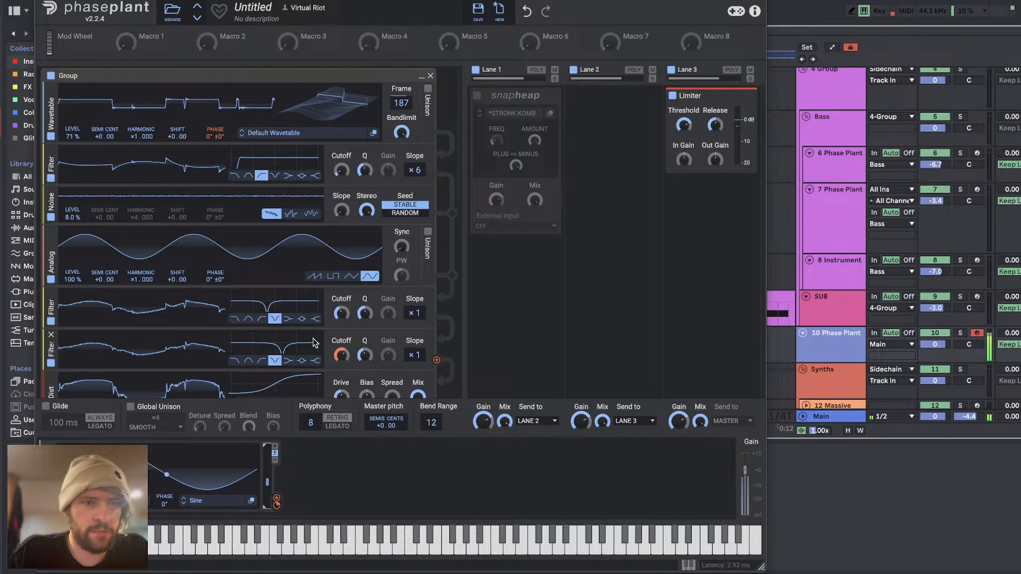
scroll(318, 346, down, 2)
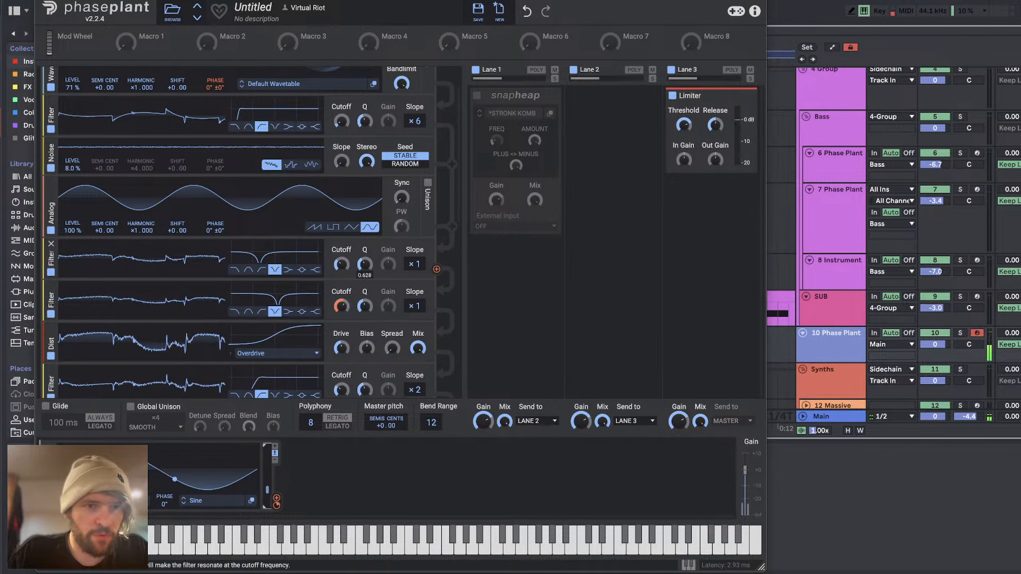
mouse_move(72, 230)
mouse_down()
mouse_move(72, 218)
mouse_move(73, 228)
mouse_up()
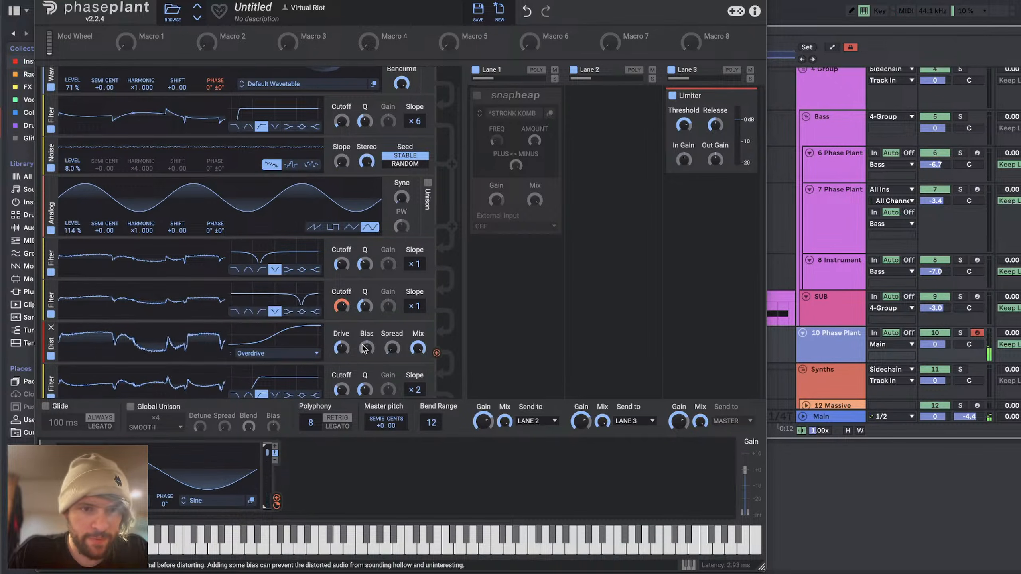
drag(369, 350, 368, 346)
double_click(368, 351)
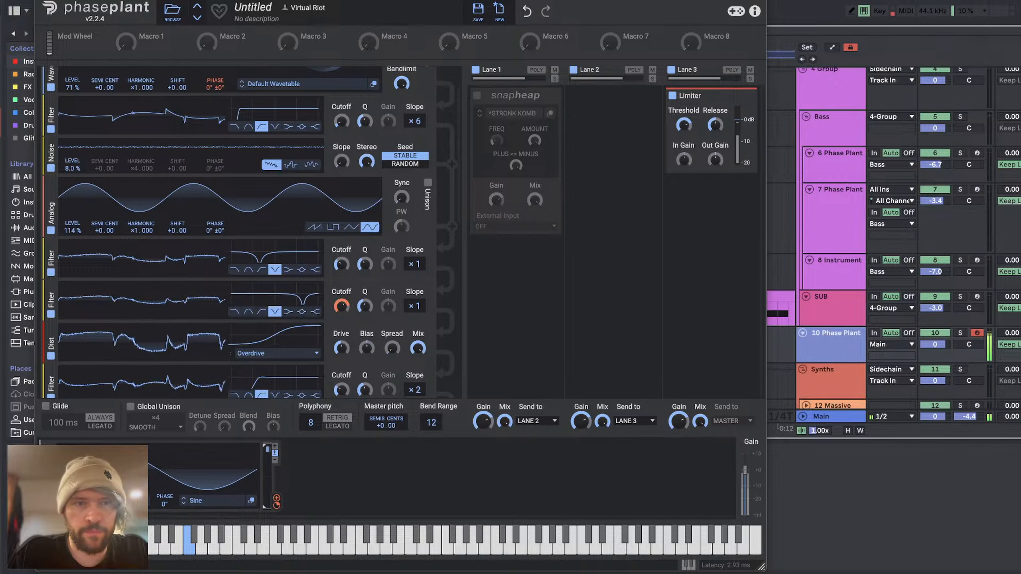
Step: Raise the first Wavetable oscillator's level to 165%, and adjust its phase and the cutoff of the high-pass filter below it
scroll(42, 87, up, 3)
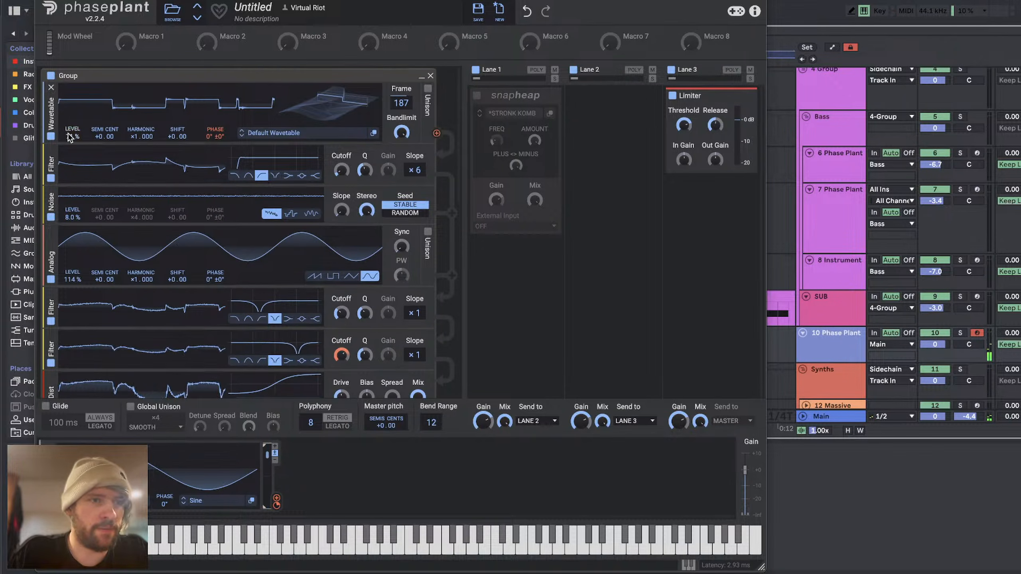
drag(71, 136, 73, 110)
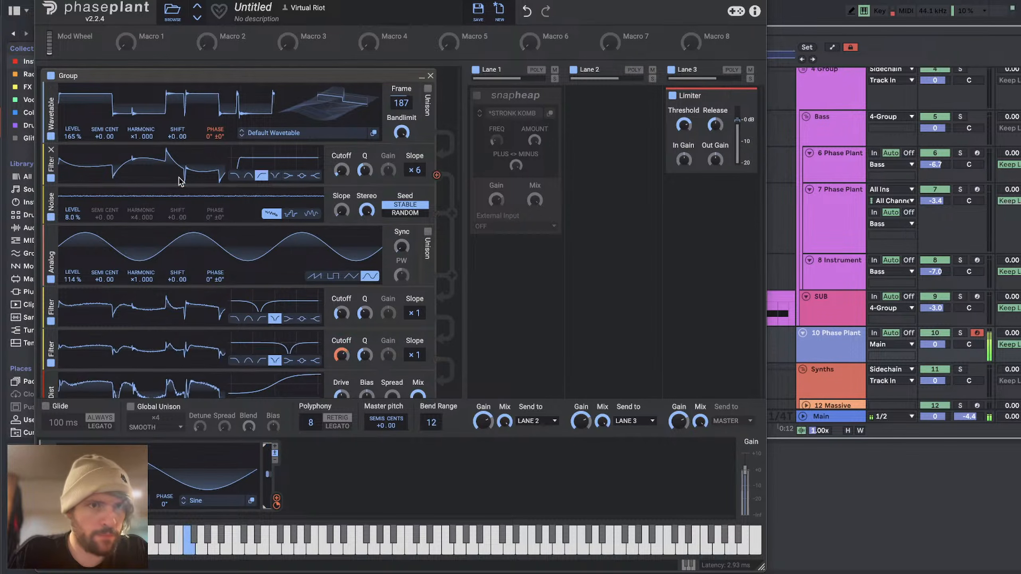
drag(215, 144, 216, 134)
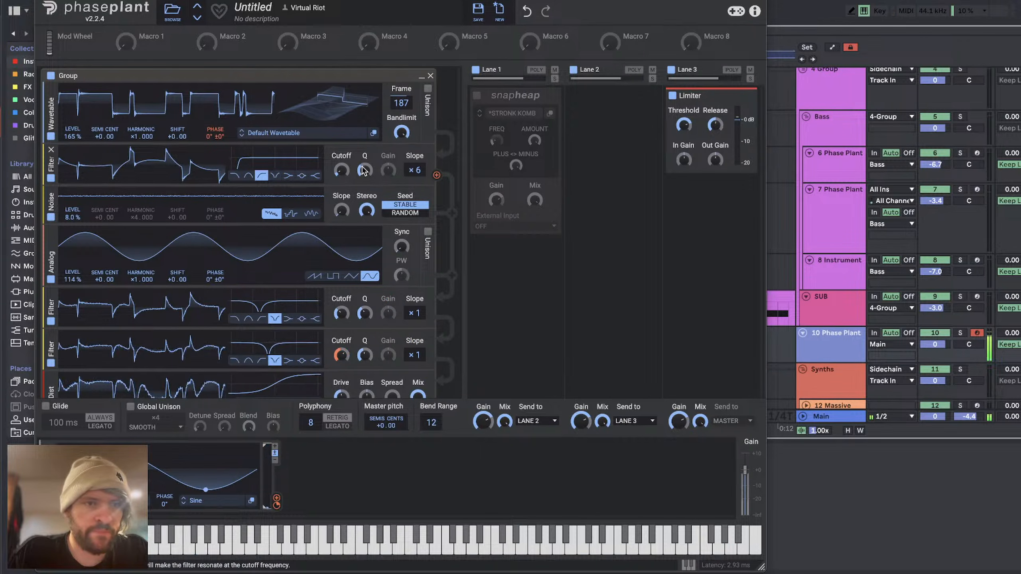
drag(341, 171, 341, 174)
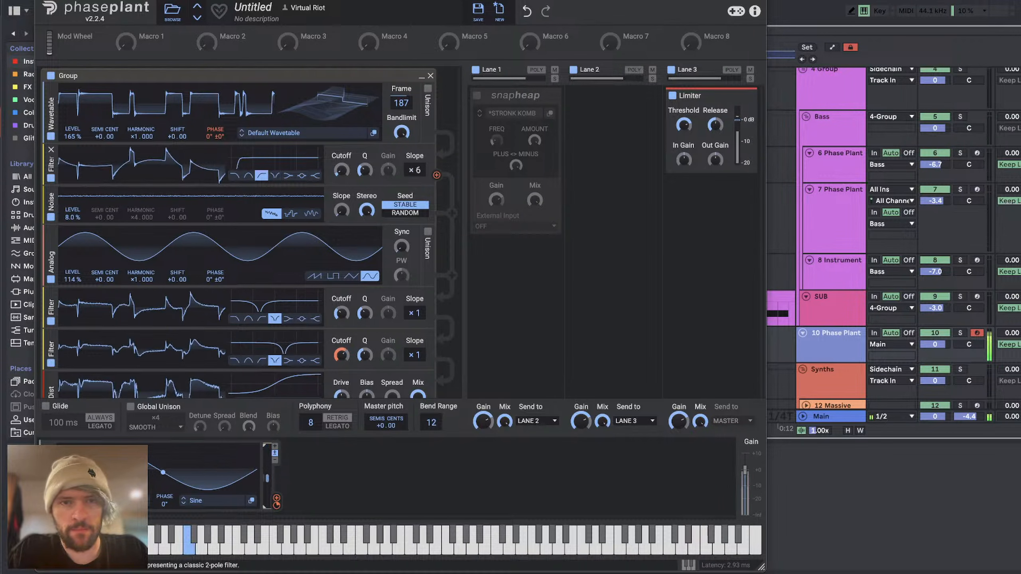
Step: Re-enable the Snap Heap in Lane 1, and check the live chat in YouTube Studio before returning to Ableton Live
click(476, 95)
key(super+Tab)
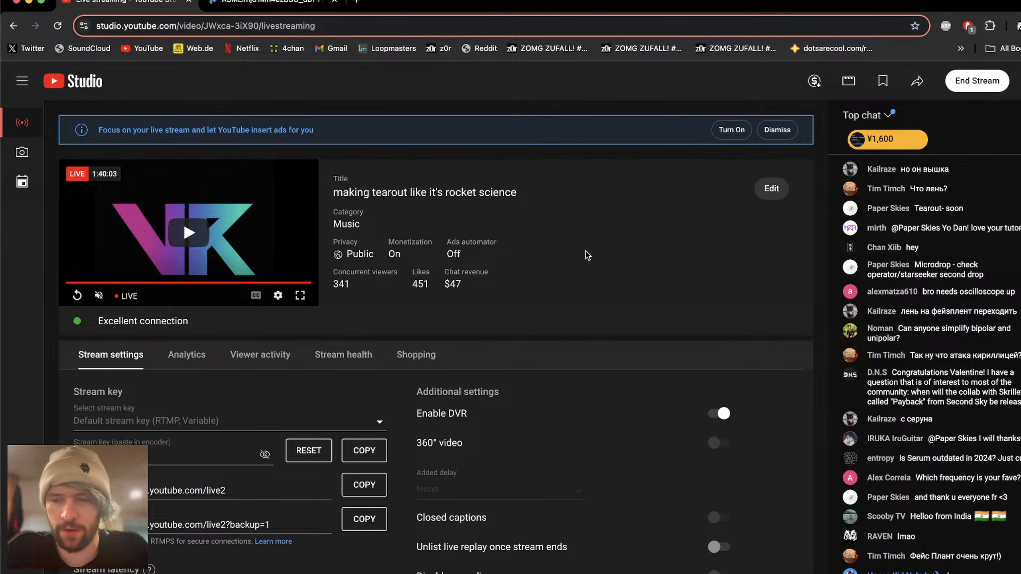
key(super+Tab)
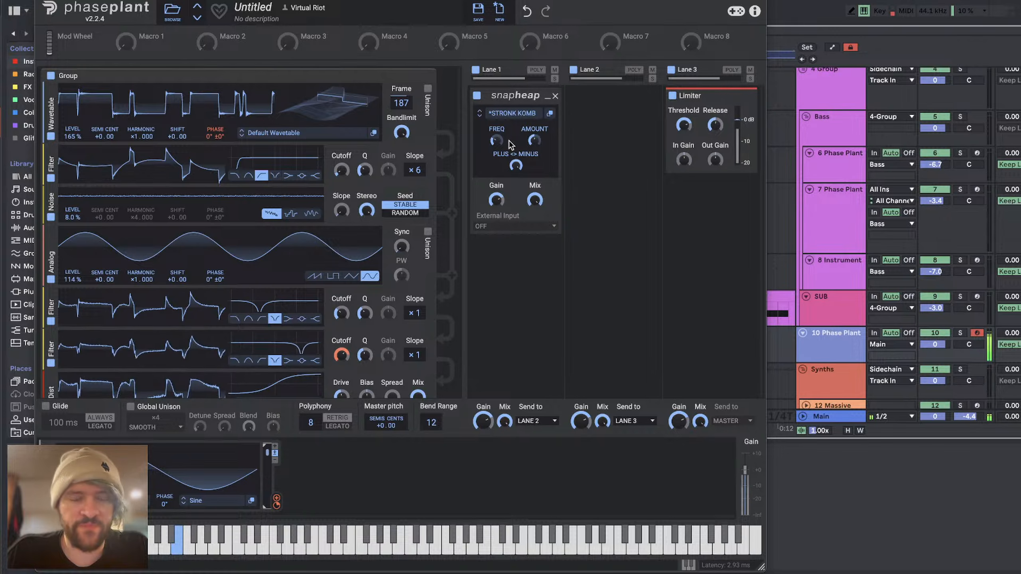
Step: Adjust the FREQ macro of the Snap Heap in Lane 1 while auditioning the bass
drag(497, 140, 496, 137)
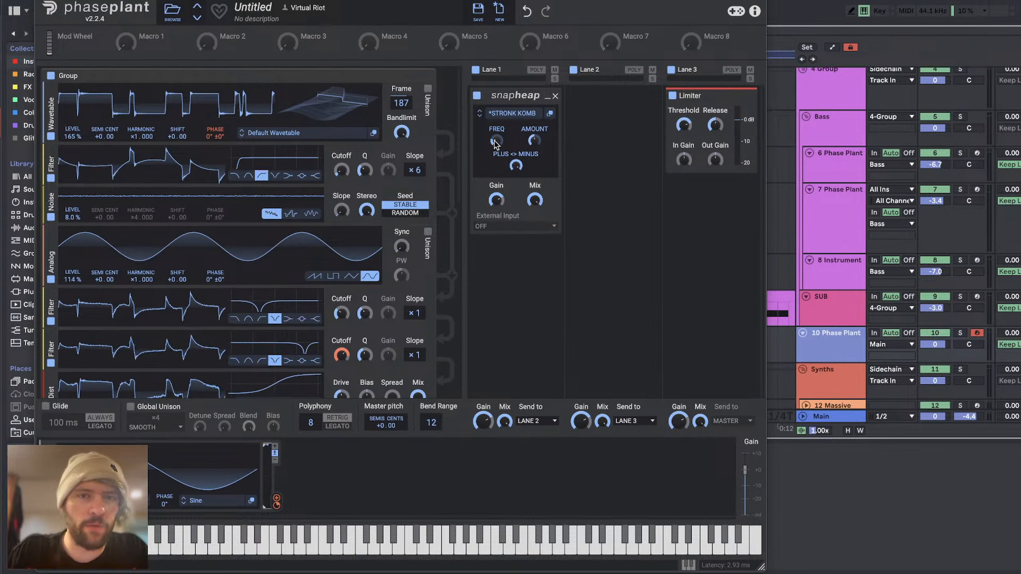
drag(497, 144, 497, 147)
click(352, 487)
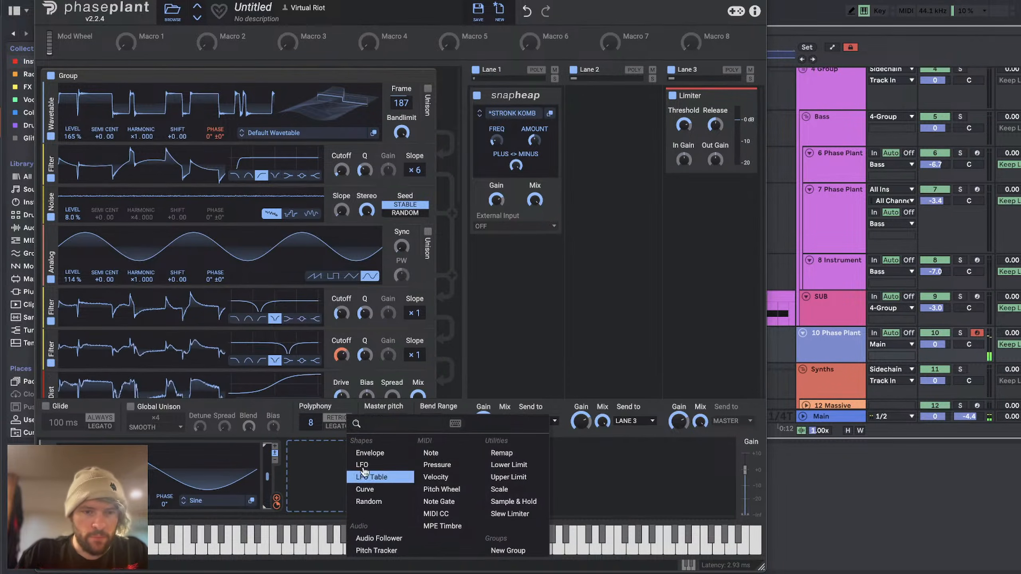
click(548, 260)
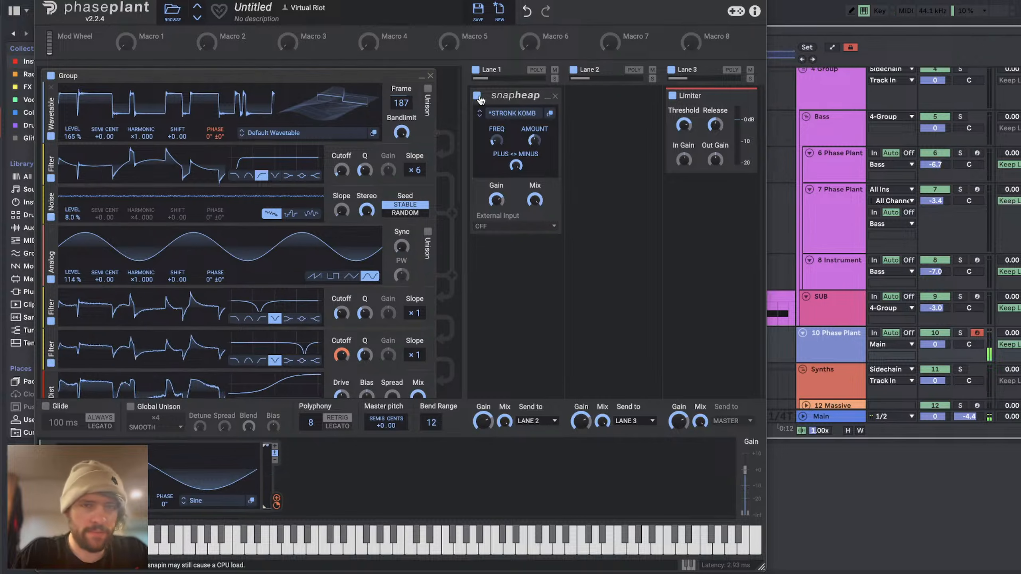
drag(496, 146, 496, 144)
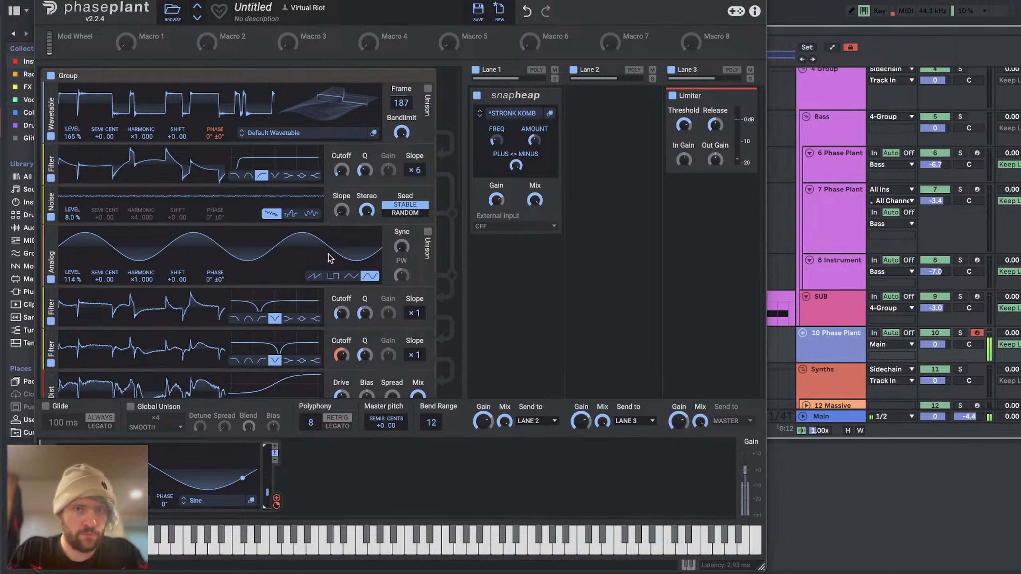
Step: Try lower mix amounts on the Snap Heap and bring its mix back to full
drag(535, 199, 534, 241)
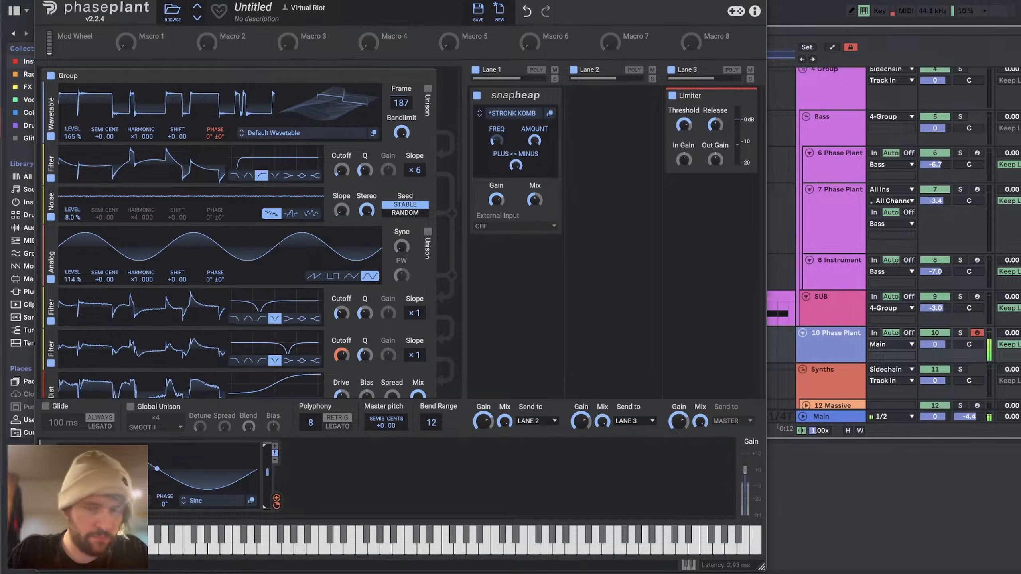
drag(535, 200, 535, 213)
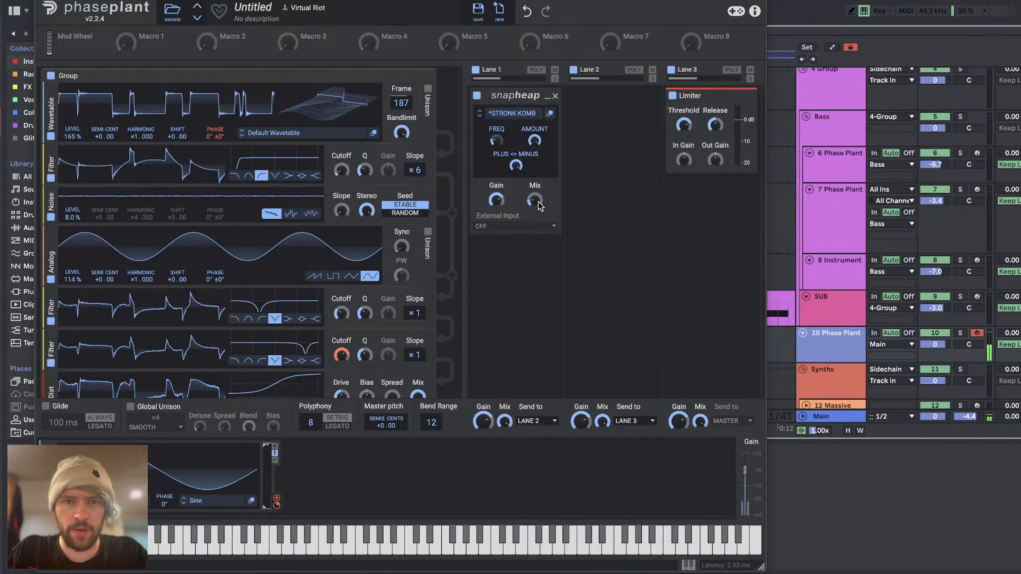
drag(534, 200, 534, 141)
Step: Add a Distortion effect below the Snap Heap in Lane 1
click(501, 245)
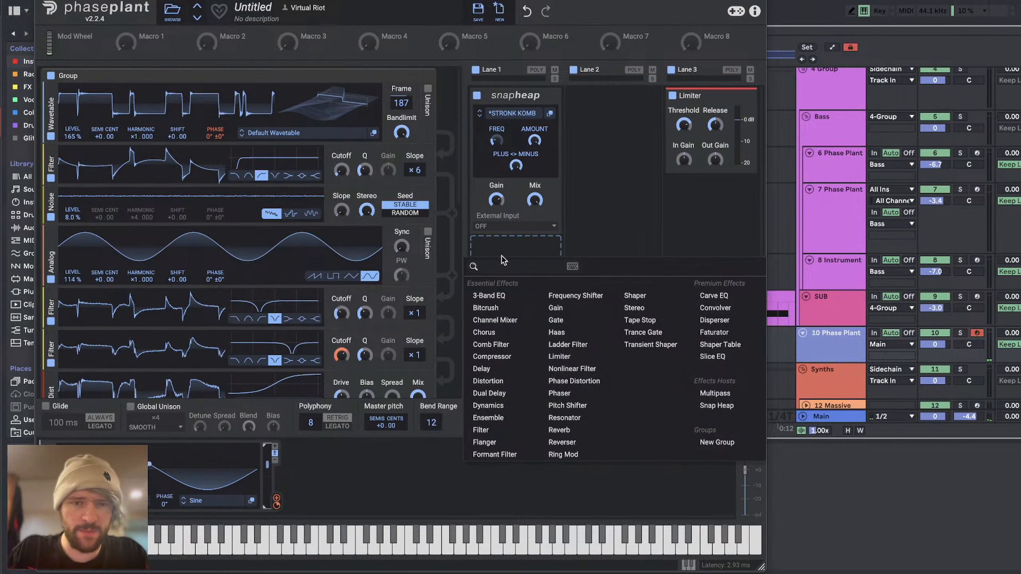
click(497, 384)
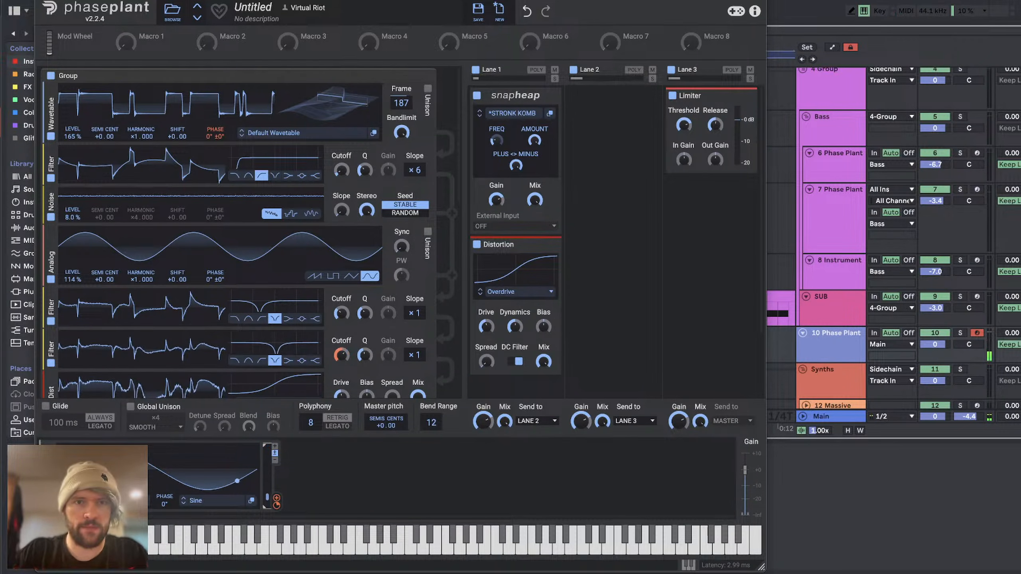
Step: Add a Curve modulator and shape it to rise from zero to a peak and fall back to zero before the end
click(358, 474)
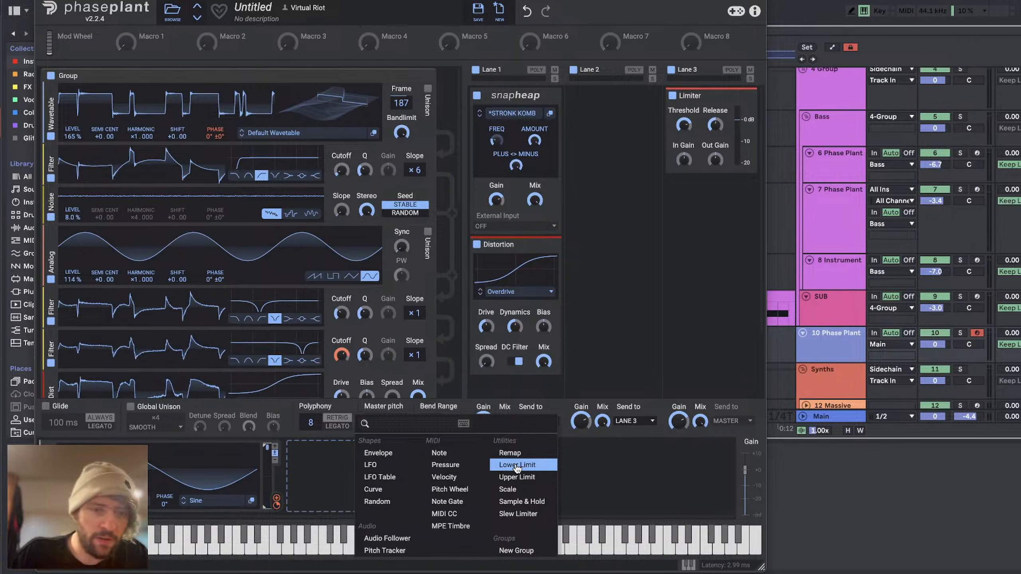
click(379, 491)
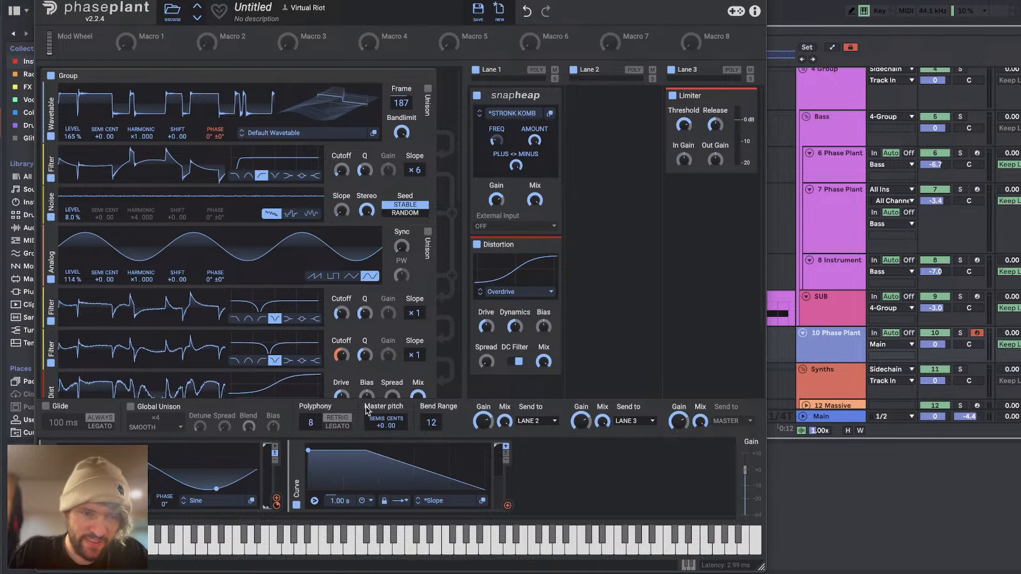
drag(308, 451, 308, 490)
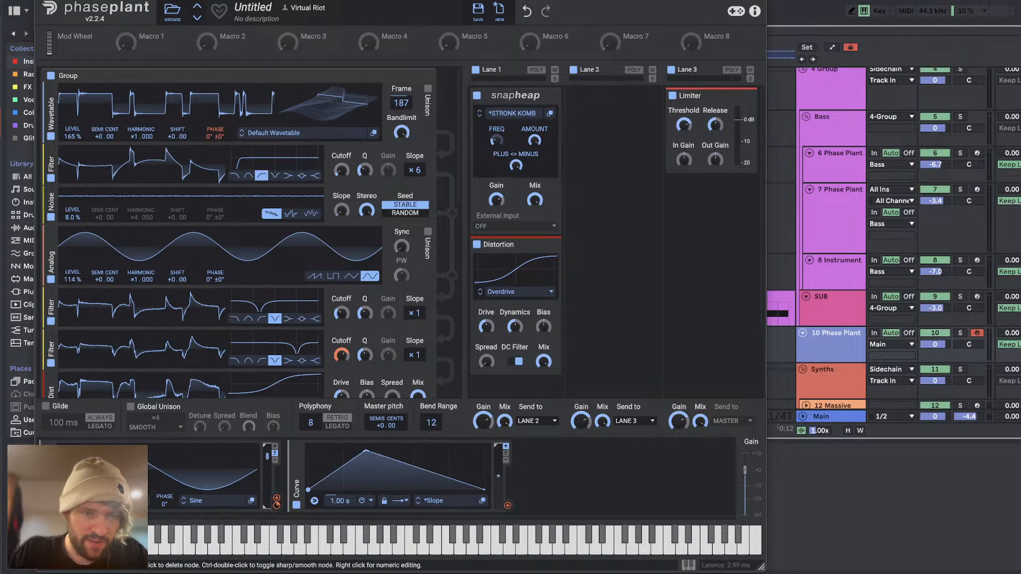
double_click(401, 478)
drag(402, 479, 402, 490)
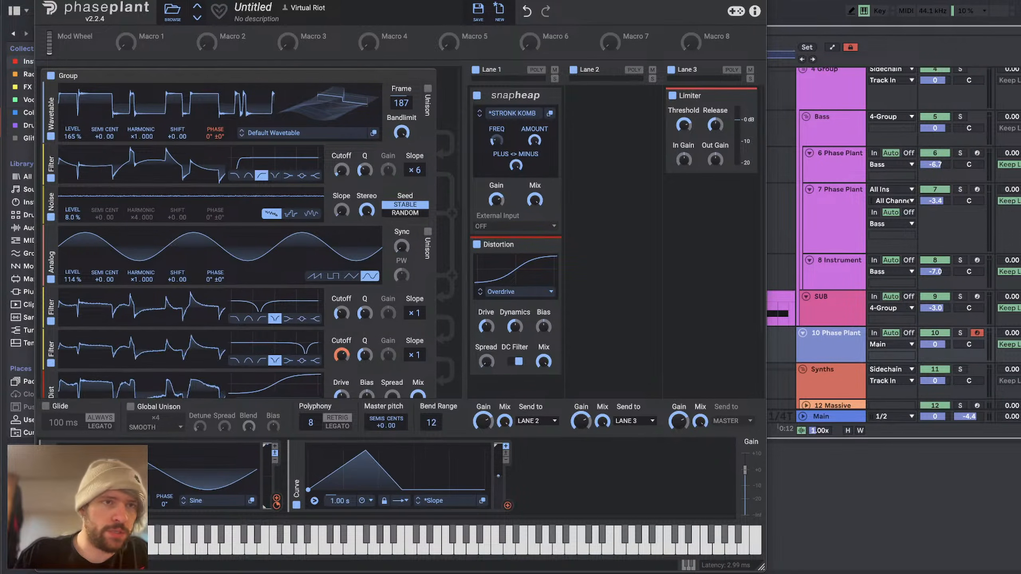
Step: Create a two-beat MIDI clip ending at bar 3 on the 10 Phase Plant track and fill it with a D#0 note
click(39, 1)
drag(396, 341, 411, 342)
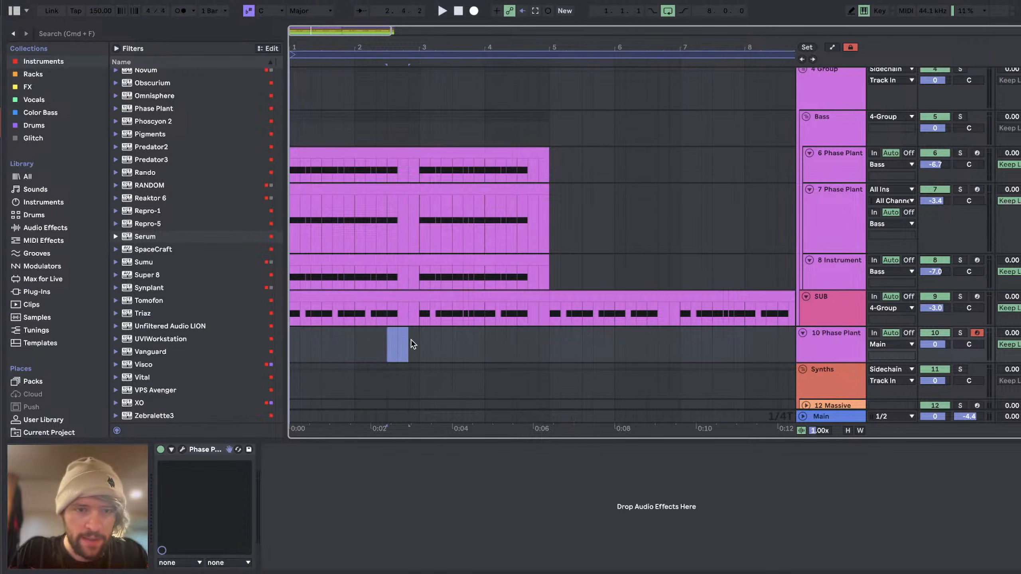
key(super+shift+m)
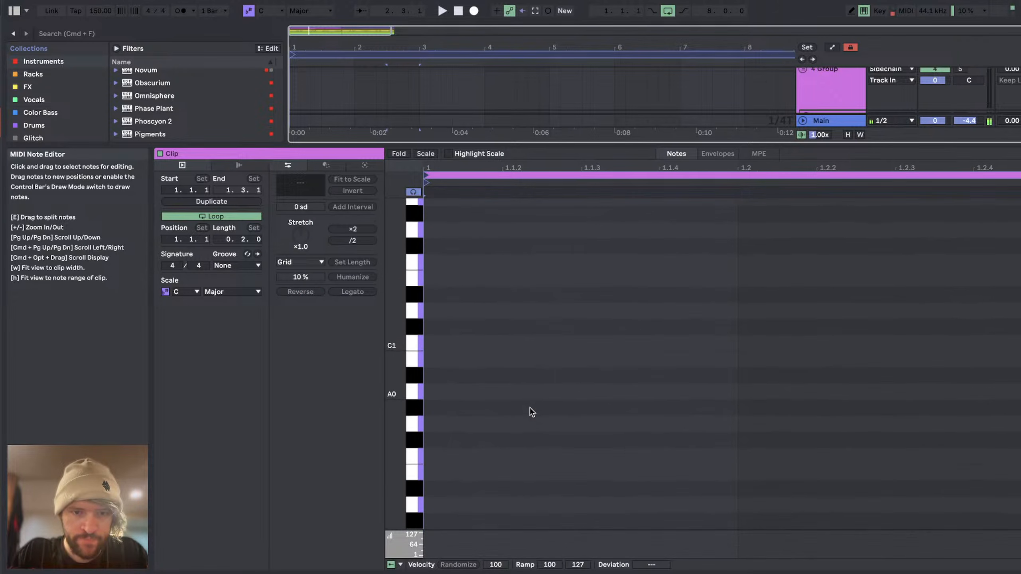
mouse_move(459, 434)
mouse_down()
mouse_move(741, 410)
mouse_move(1020, 411)
mouse_up()
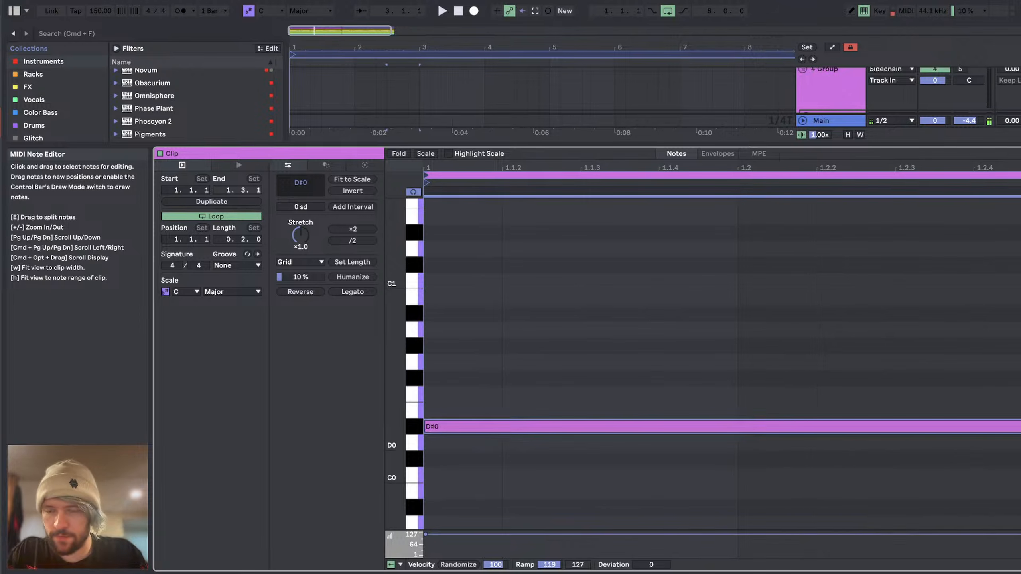
Step: Show automation, trim the clip's start to fit the gap in the bass clips, and enlarge the 10 Phase Plant track
key(shift+Tab)
key(m)
key(a)
scroll(304, 363, up, 5)
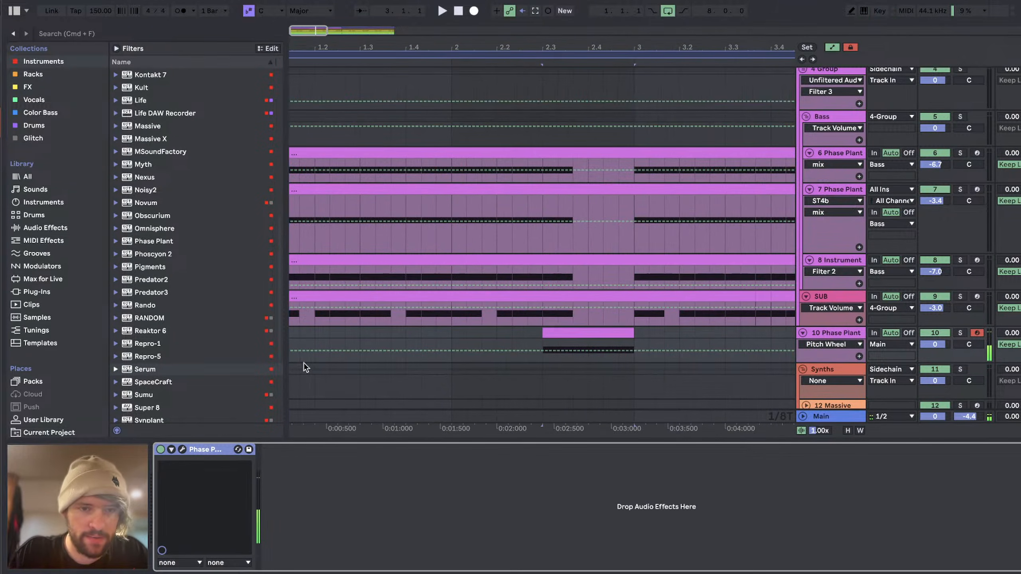
click(581, 331)
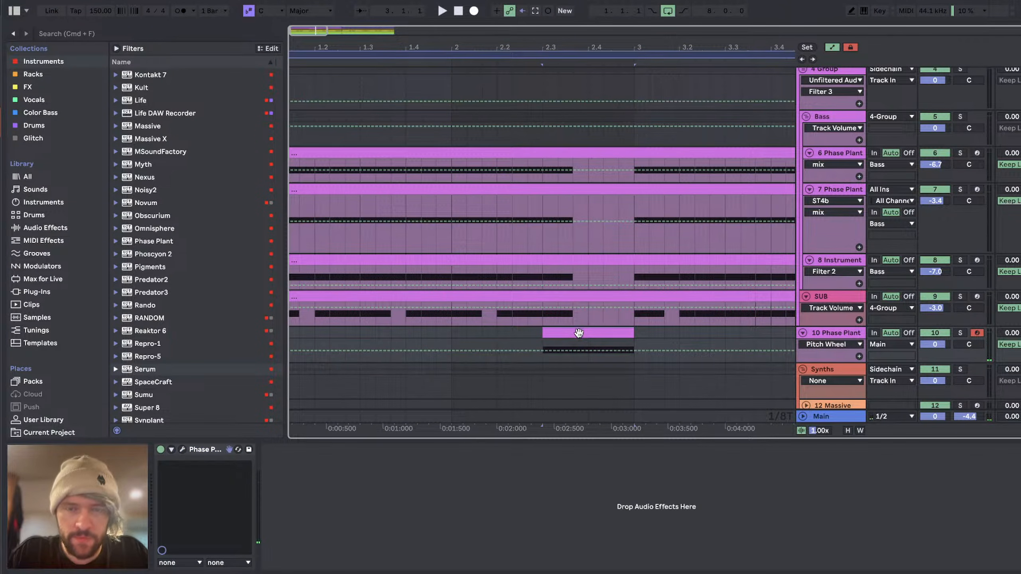
drag(579, 333, 631, 331)
drag(851, 363, 846, 518)
scroll(563, 357, down, 5)
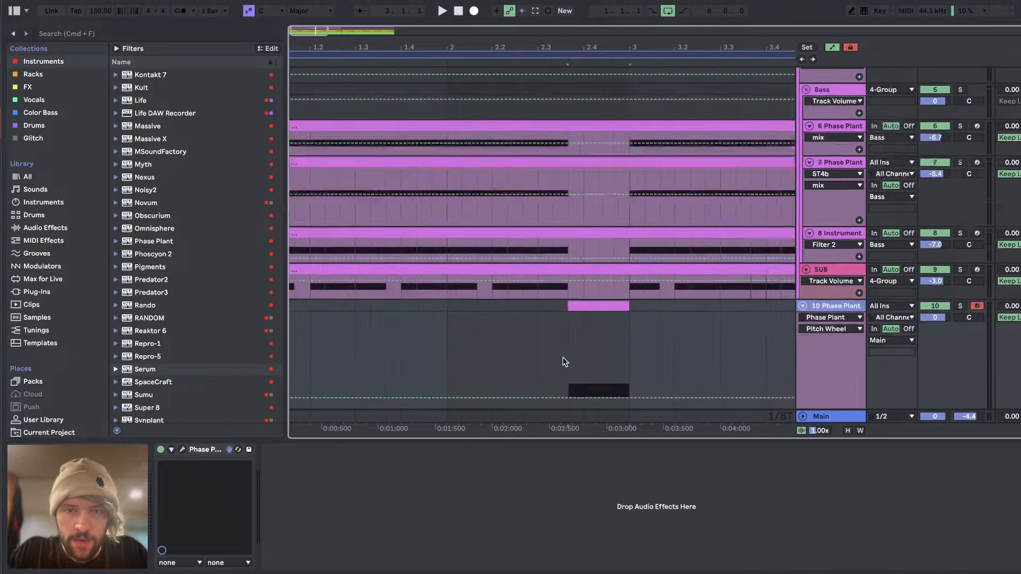
Step: Draw Pitch Wheel automation over the clip that rises steeply to a peak and ends at 88 %, and play it back
click(544, 286)
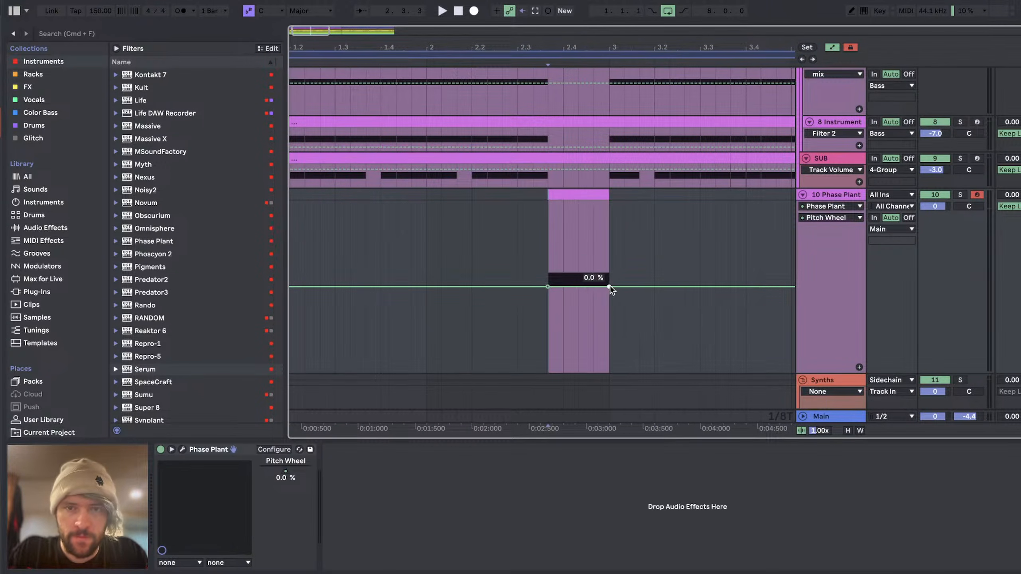
drag(578, 284, 578, 201)
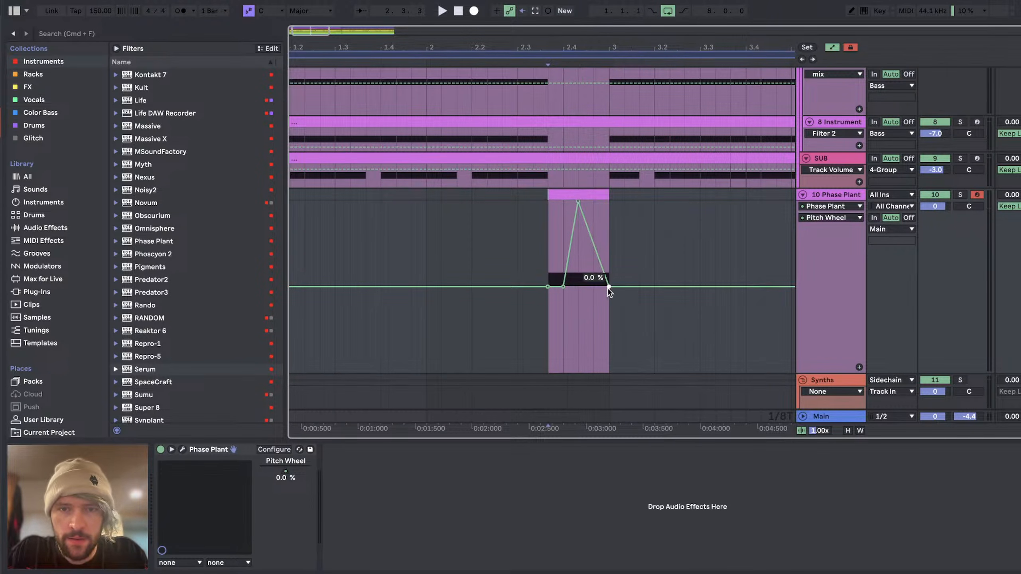
drag(610, 287, 609, 211)
key(space)
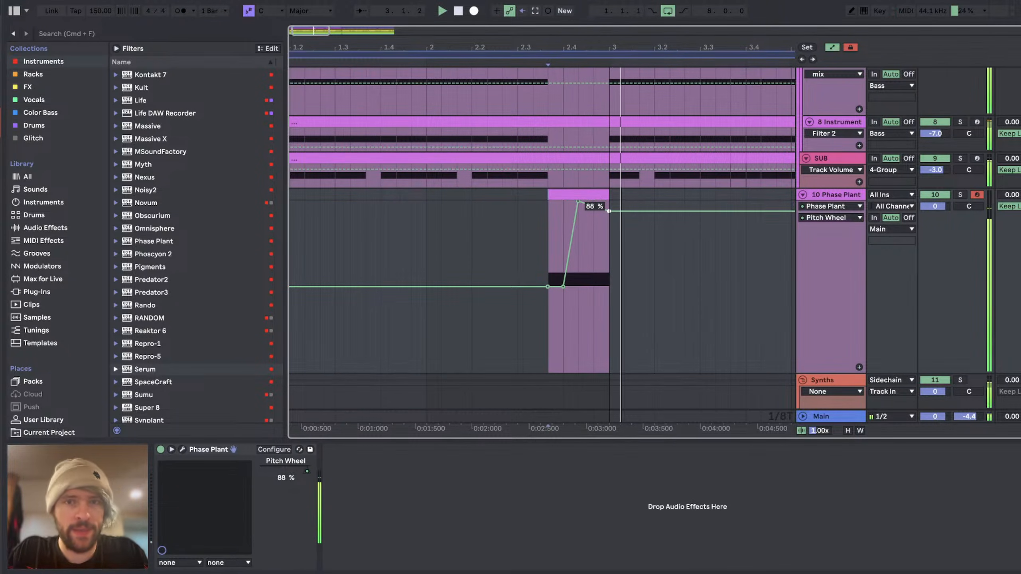
Step: Solo the 10 Phase Plant track and make the Pitch Wheel rise earlier and steeper
click(961, 195)
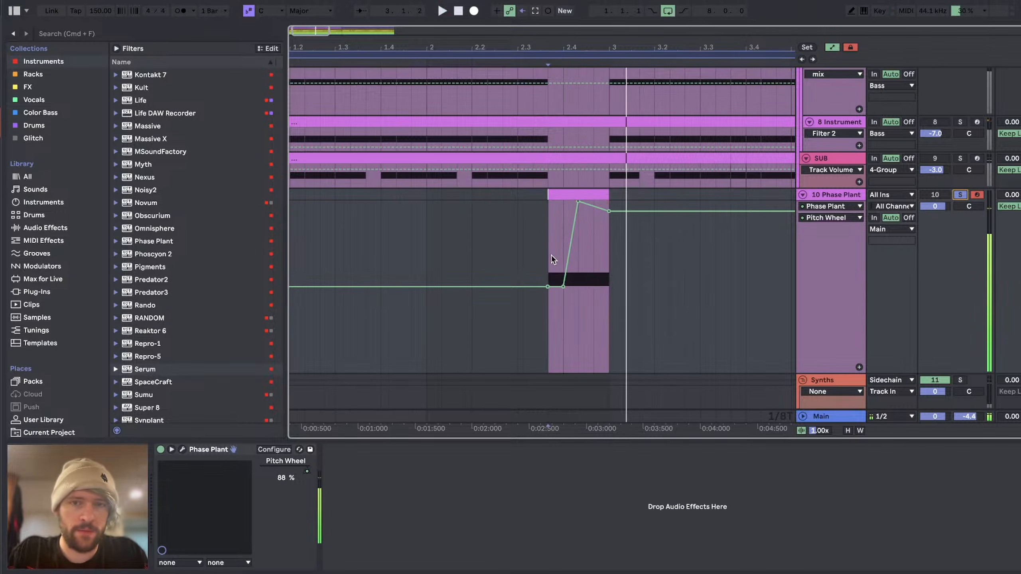
scroll(551, 255, up, 3)
drag(591, 285, 582, 287)
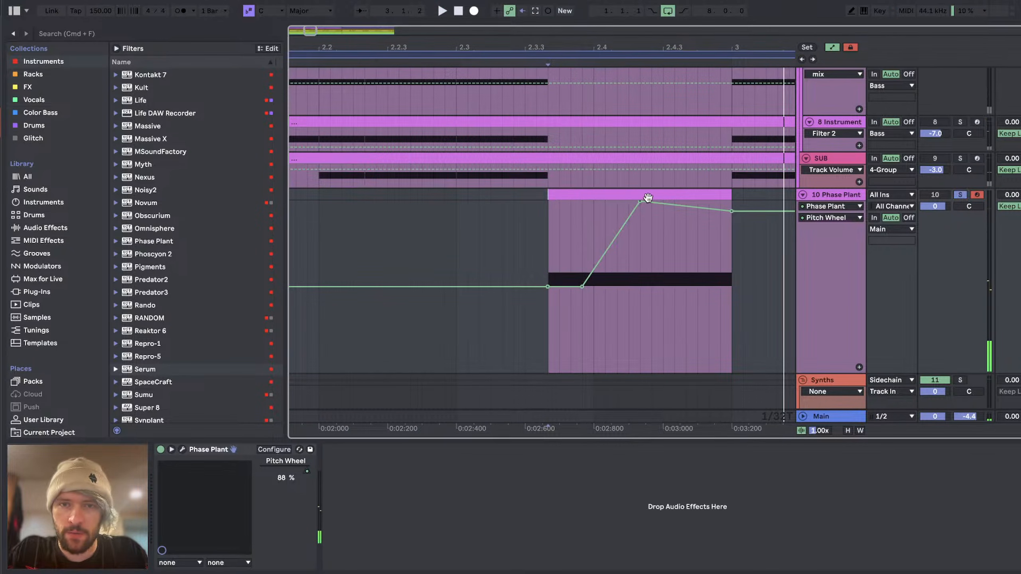
drag(640, 202, 603, 201)
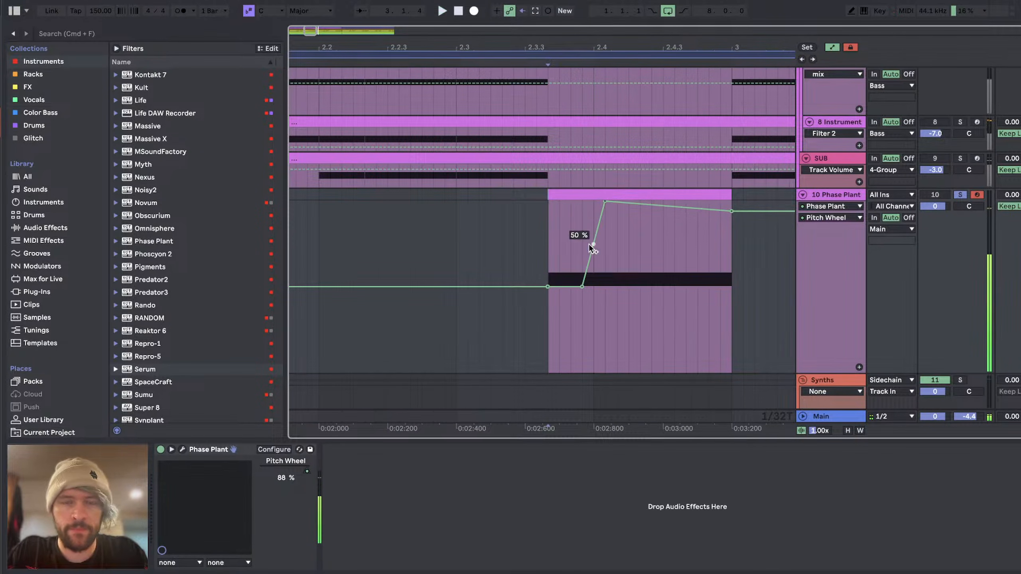
scroll(540, 313, down, 3)
click(542, 222)
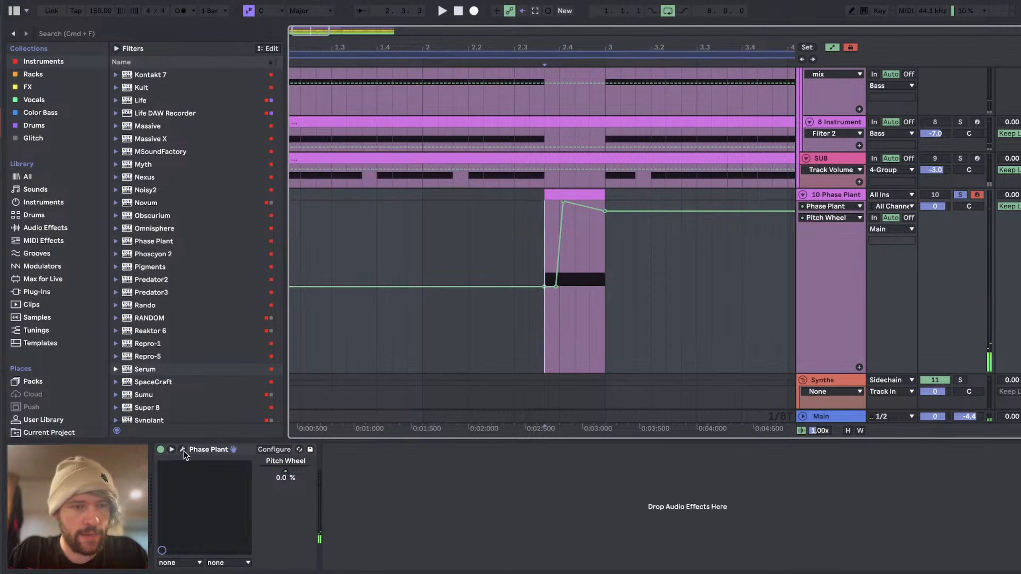
Step: Reopen Phase Plant and bend the Curve's rise into a concave slope with a longer fall to zero
click(183, 449)
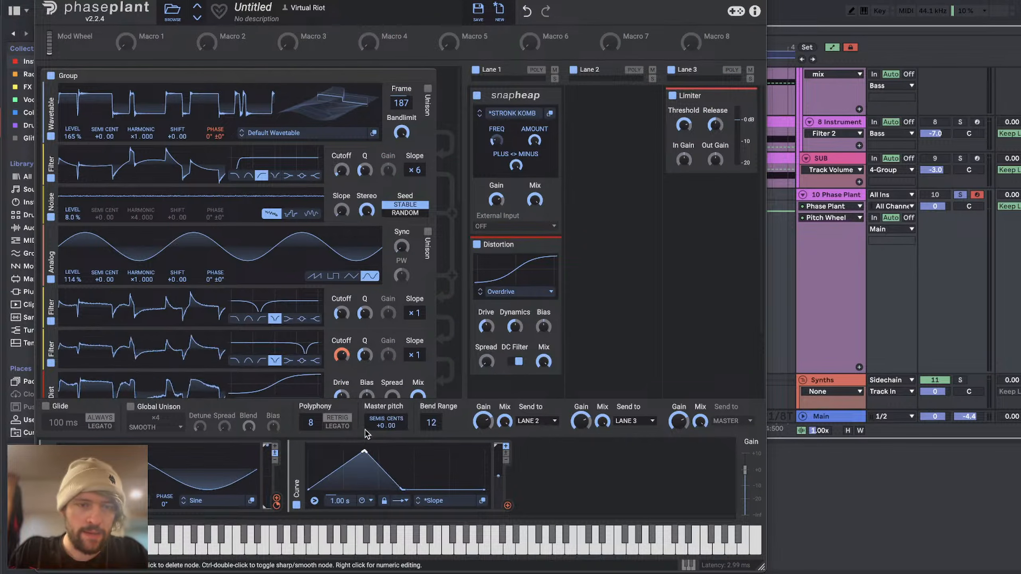
drag(366, 429, 351, 556)
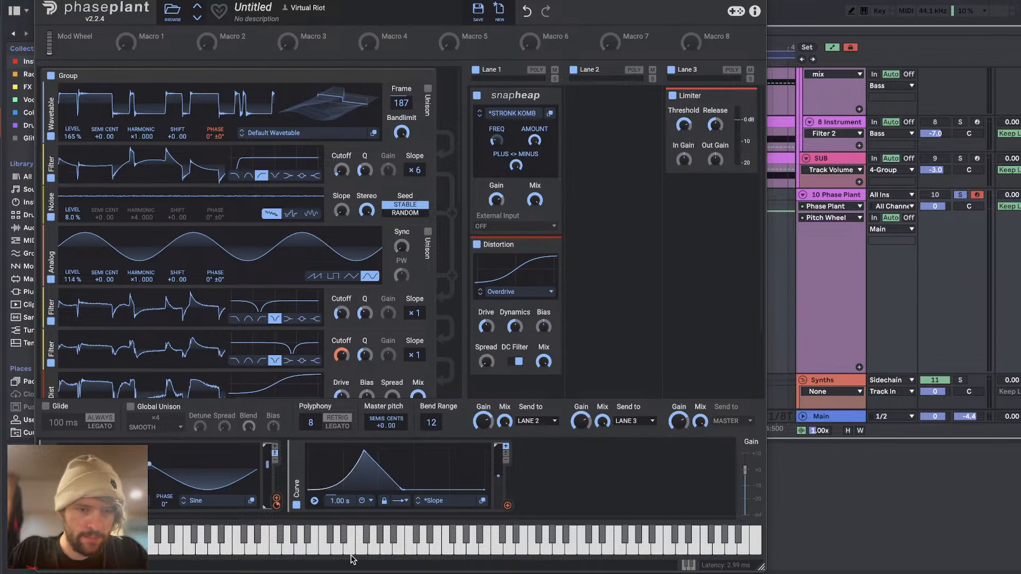
drag(403, 490, 432, 498)
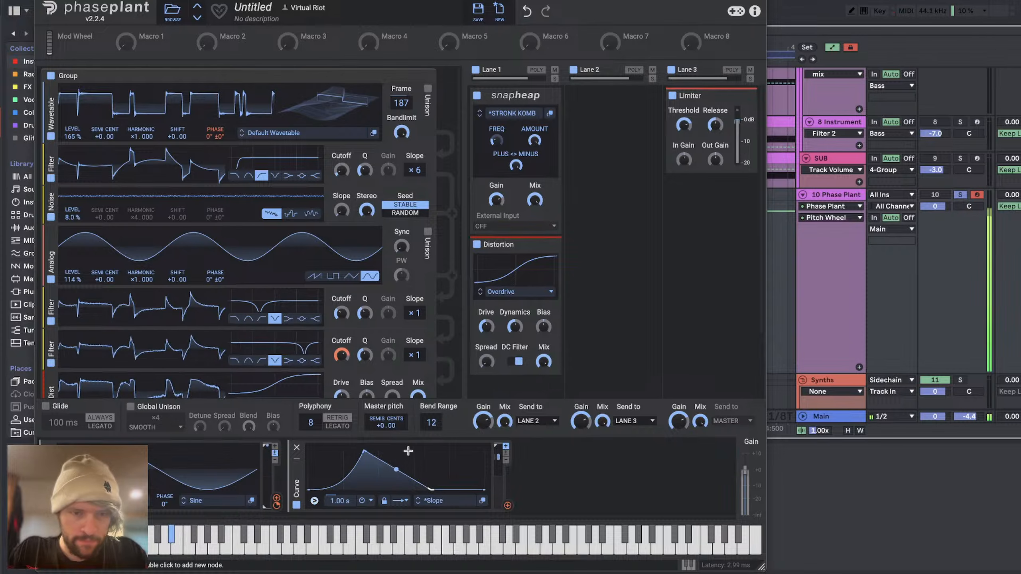
Step: Modulate the mix of Lane 1's Snap Heap with the Curve, using a lowered base mix and a later curve peak
drag(508, 505, 684, 212)
drag(538, 202, 542, 230)
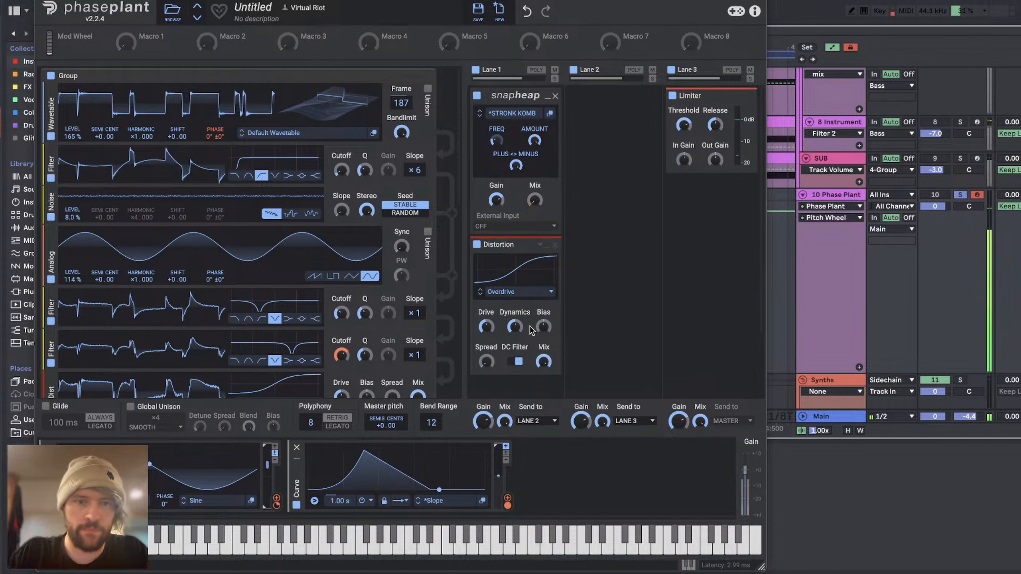
drag(364, 451, 412, 436)
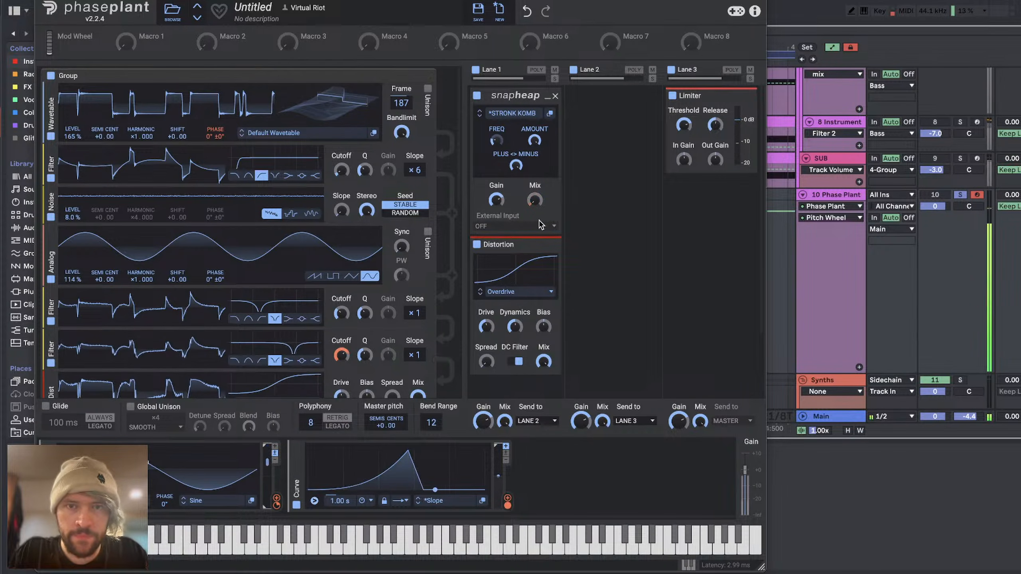
drag(535, 210, 535, 234)
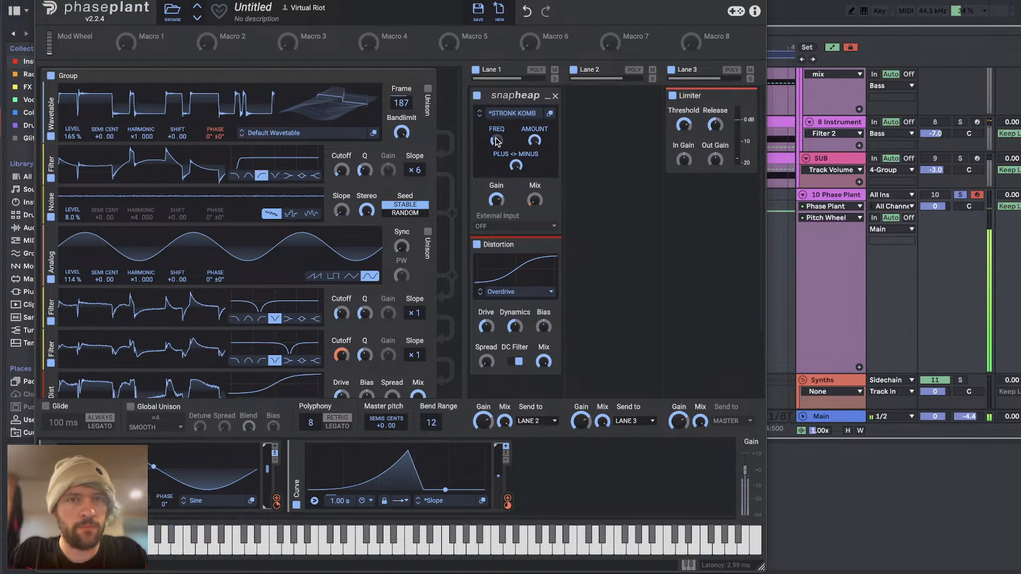
Step: Add a Snap Heap with the VR - ALL IN ONE preset to Lane 3 and place it above the Limiter
click(718, 217)
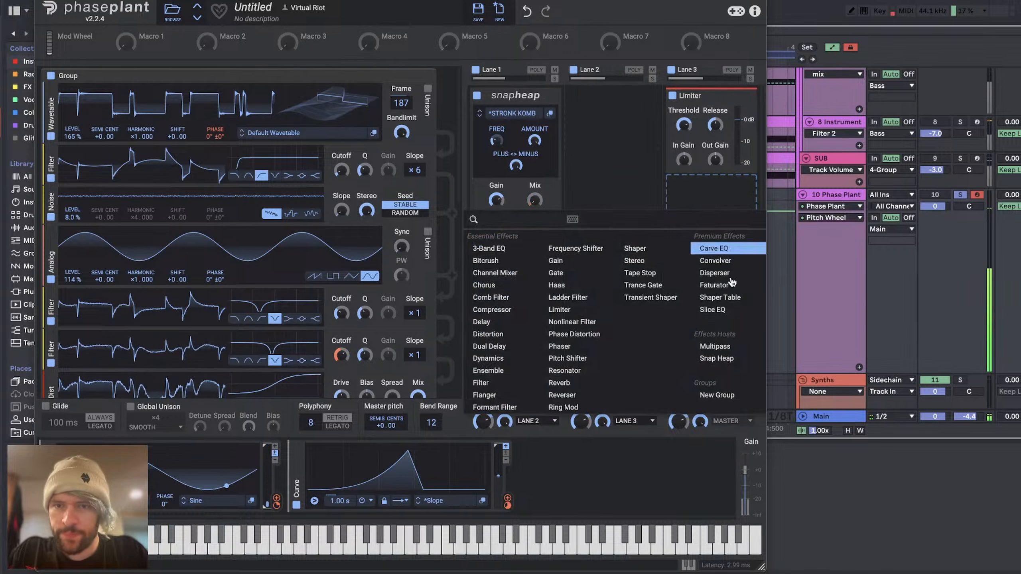
click(726, 363)
click(699, 201)
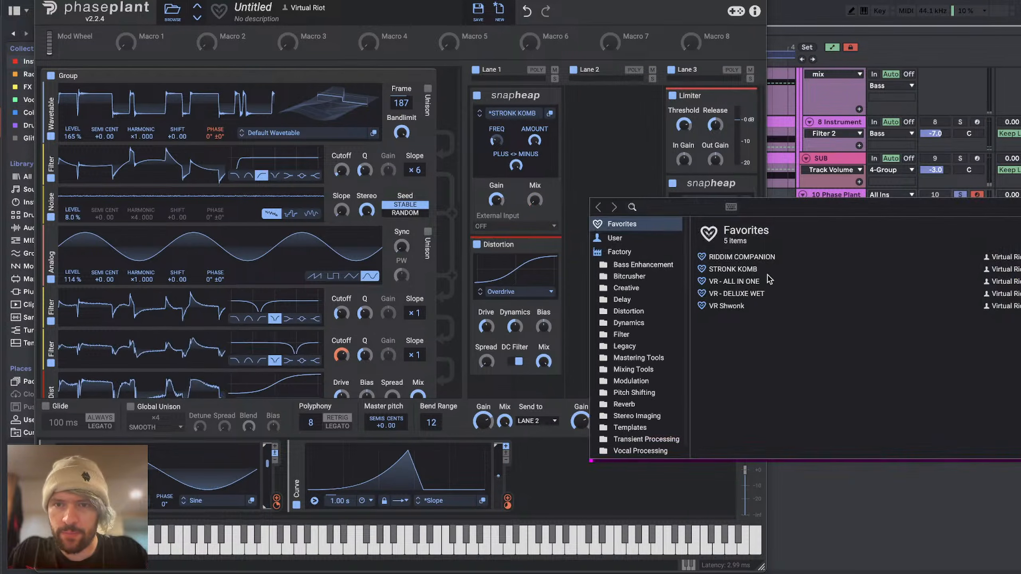
click(734, 282)
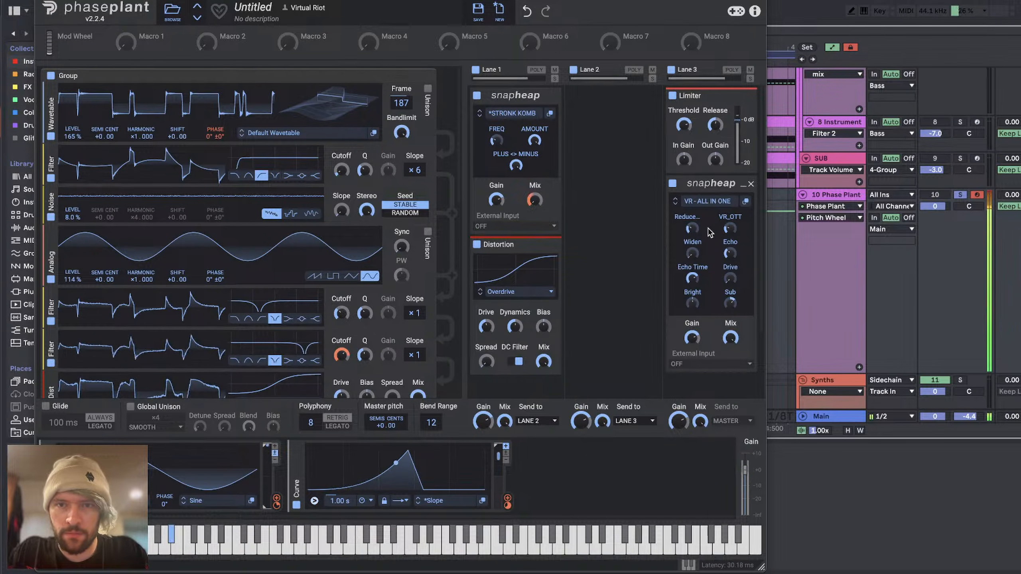
drag(714, 94, 700, 318)
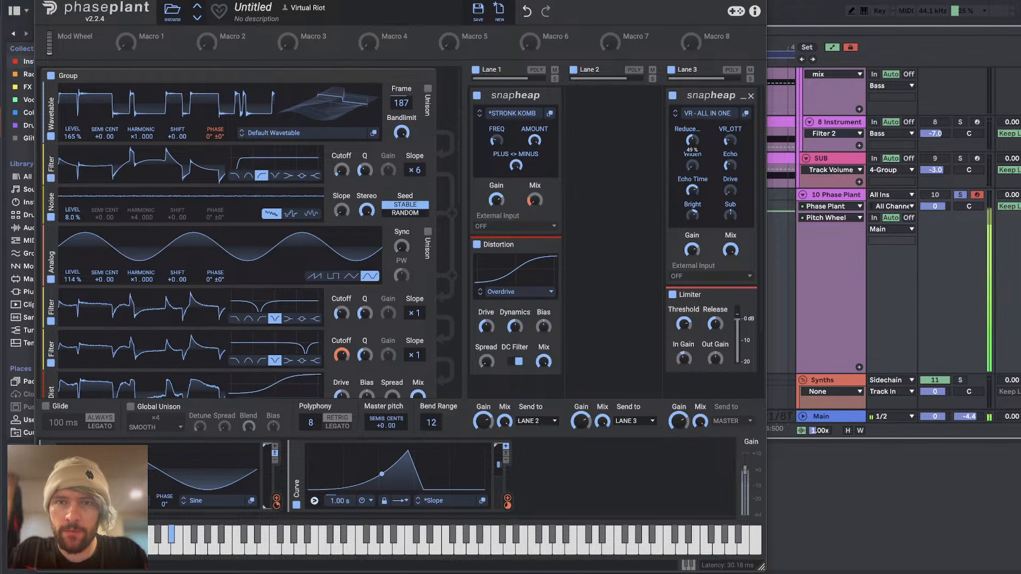
Step: Adjust the Echo, Widen and Echo Time macros in Lane 3, and modulate the STRONK KOMB FREQ macro with the Curve
drag(730, 165, 730, 155)
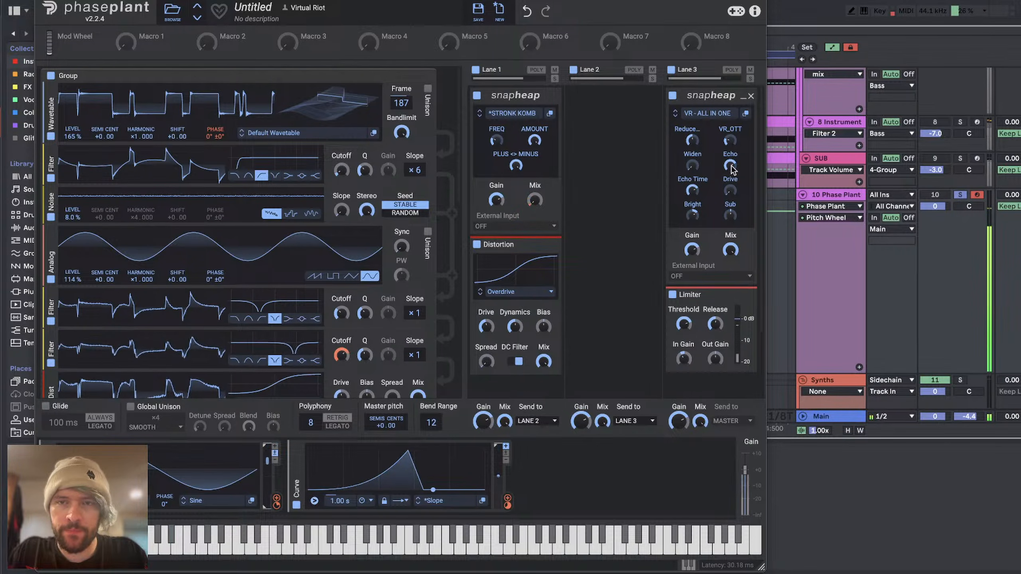
drag(699, 190, 699, 187)
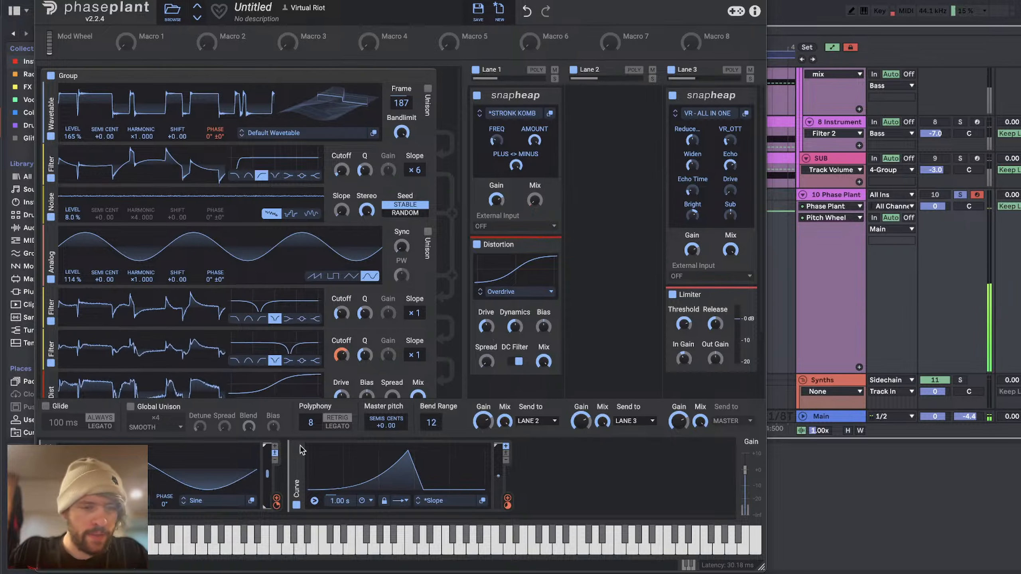
drag(508, 499, 515, 165)
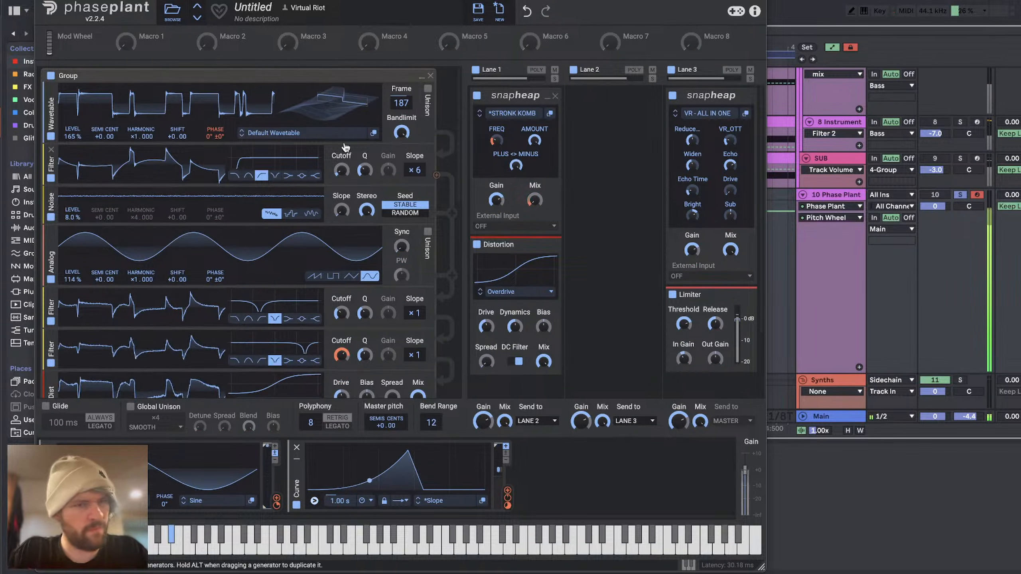
Step: Add a stereo Comb Filter at 159 Hz with reduced mix above Lane 1's Snap Heap, and assign one more Curve modulation
scroll(268, 305, up, 10)
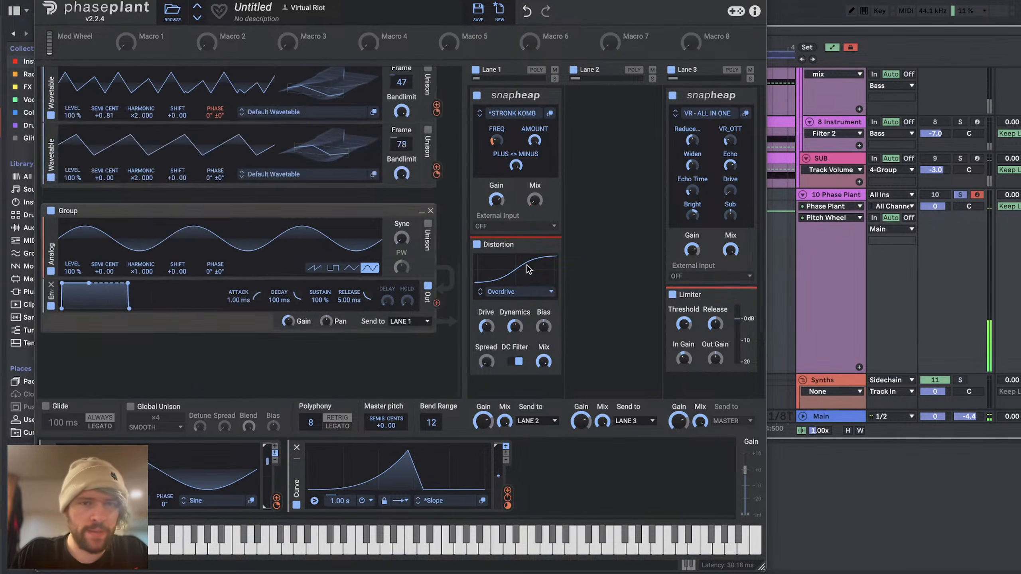
click(499, 89)
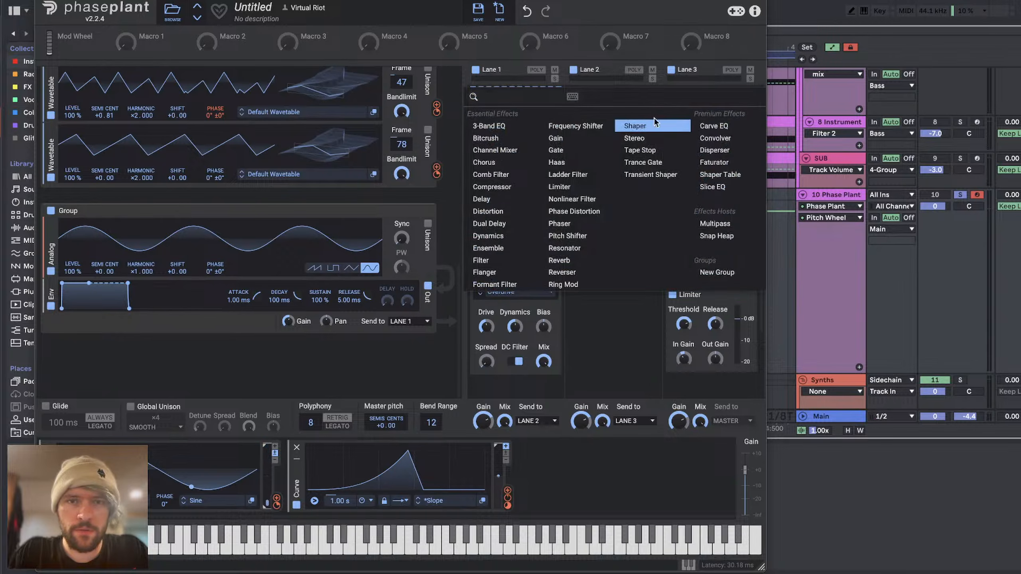
click(502, 176)
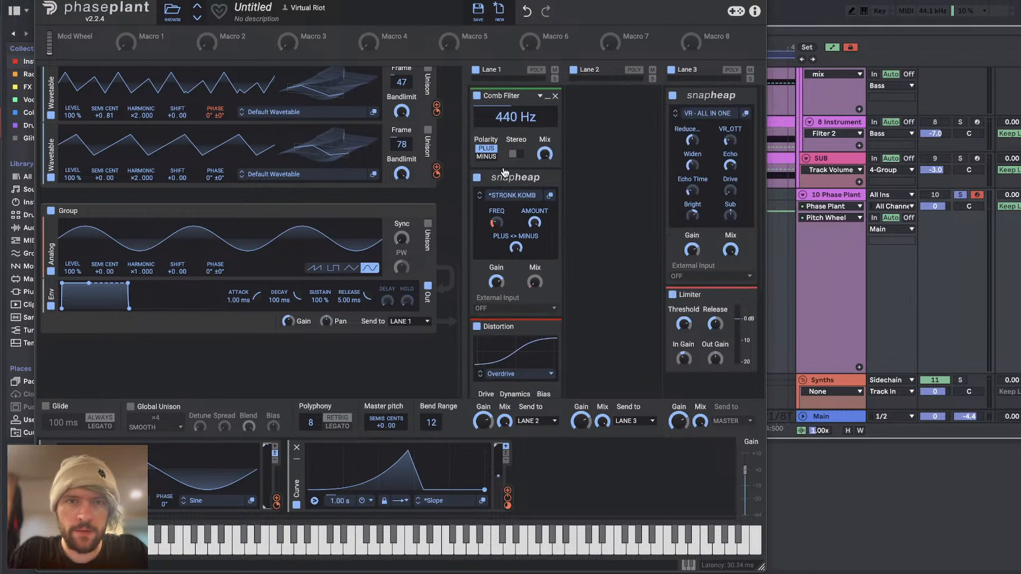
click(522, 156)
drag(518, 109, 545, 155)
drag(690, 174, 690, 175)
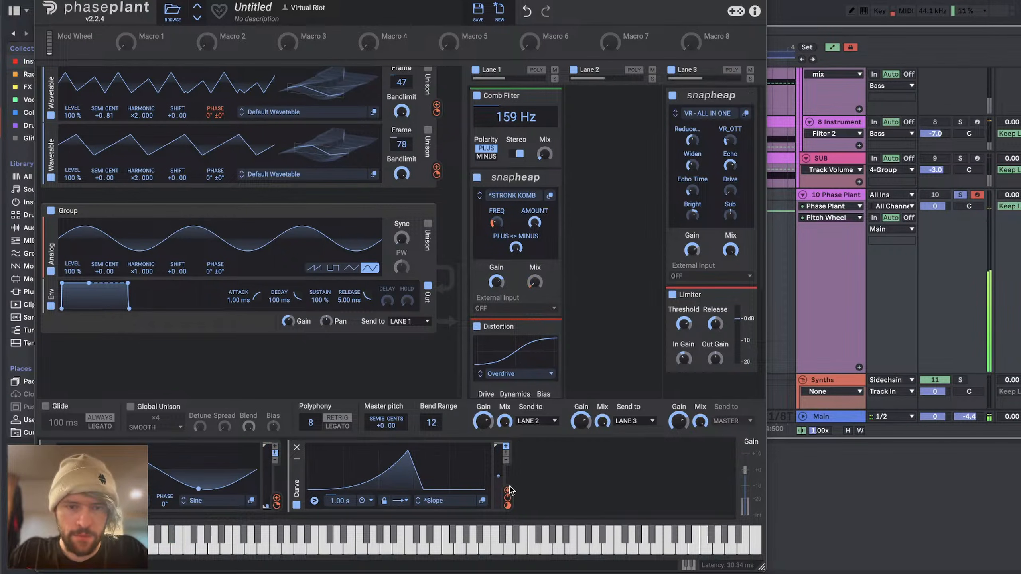
drag(507, 498, 693, 169)
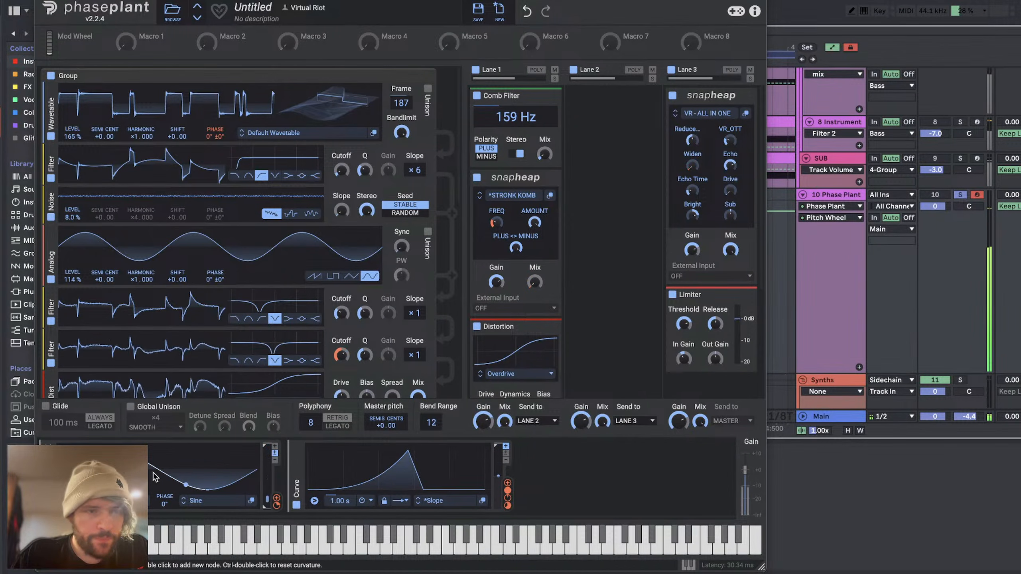
click(565, 452)
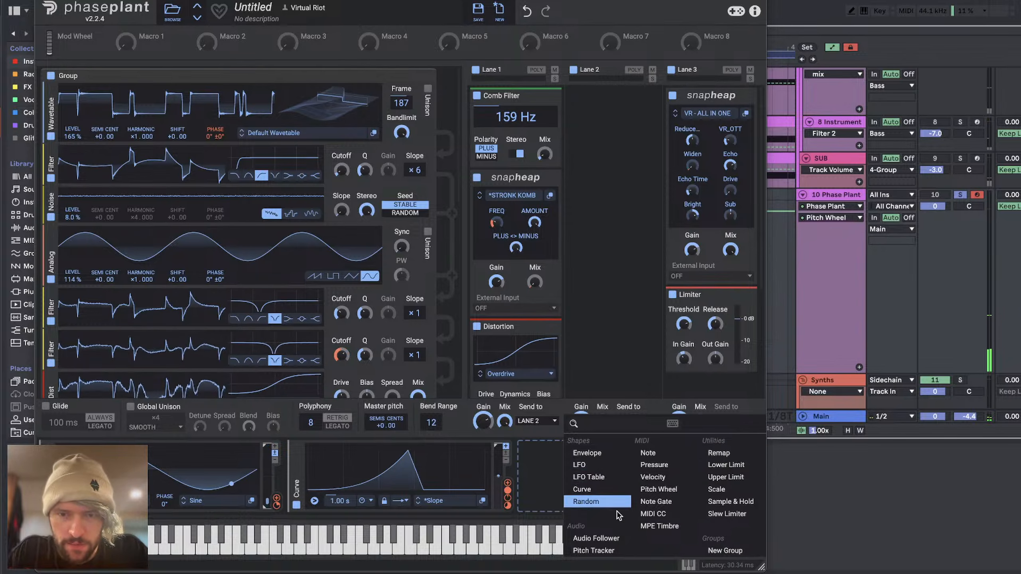
click(654, 514)
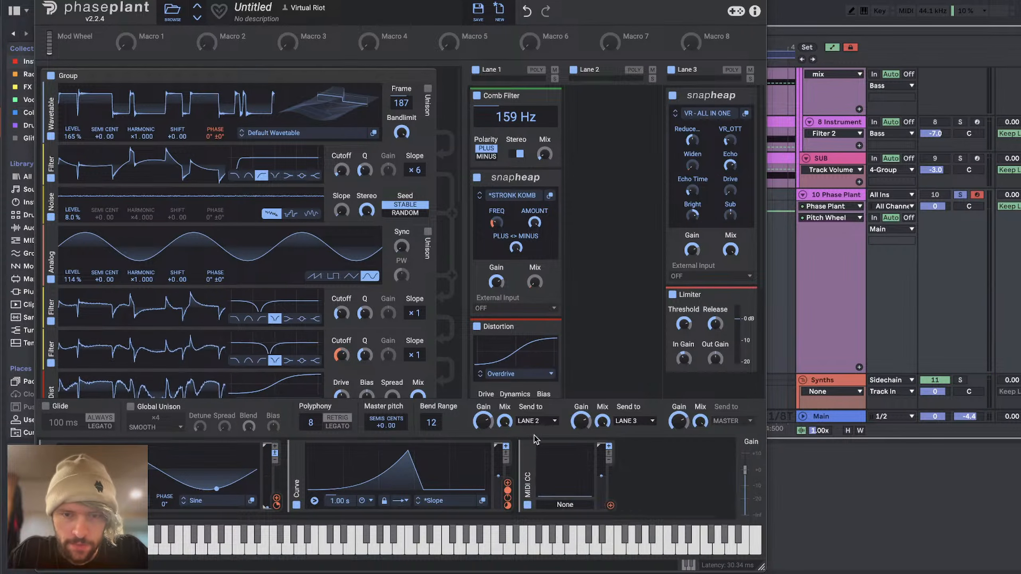
click(573, 505)
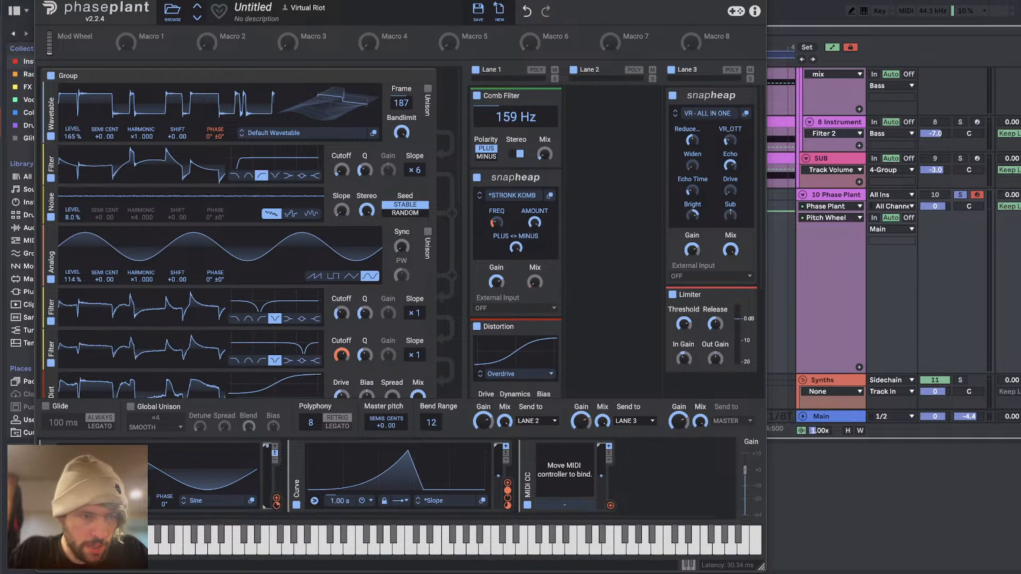
right_click(563, 505)
click(571, 487)
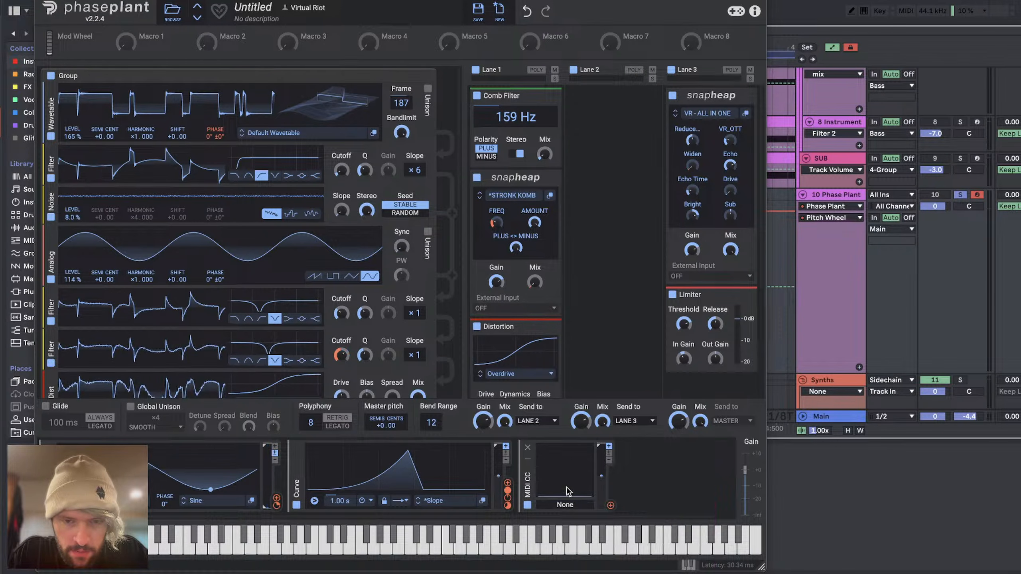
click(565, 504)
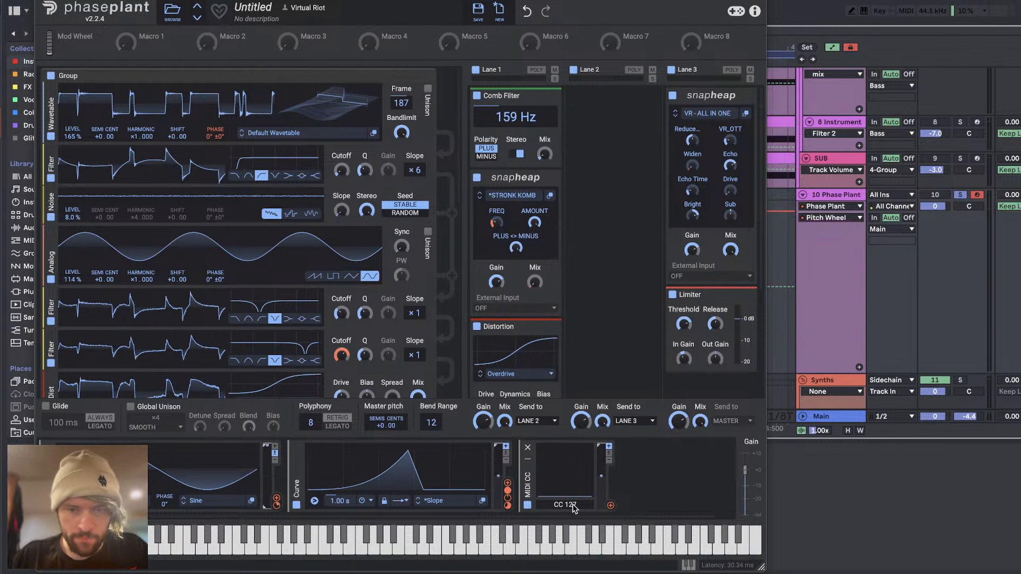
right_click(573, 505)
click(562, 505)
click(562, 505)
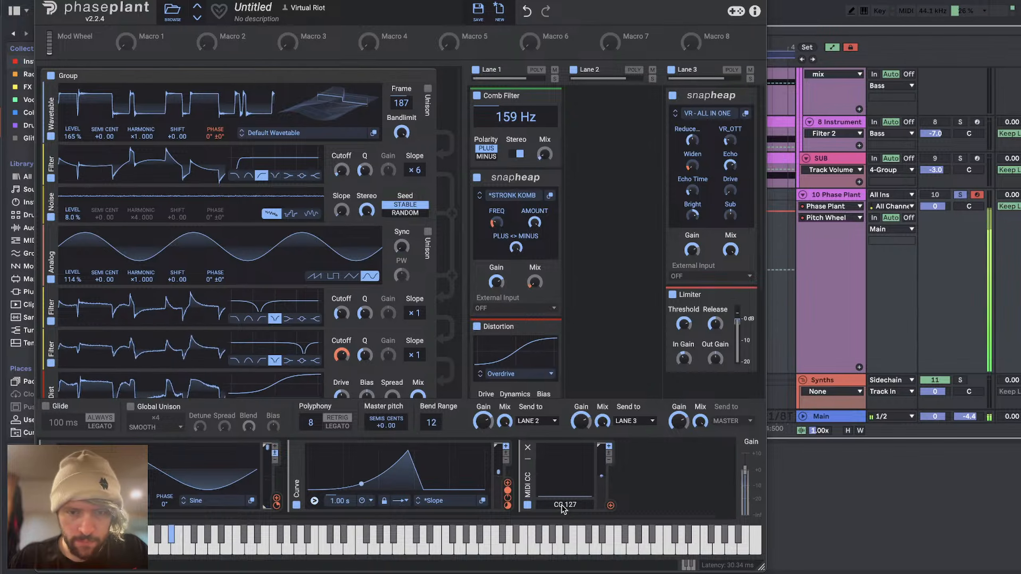
Step: Add a Pitch Wheel modulator after the Curve and remove the MIDI CC modulator
click(610, 505)
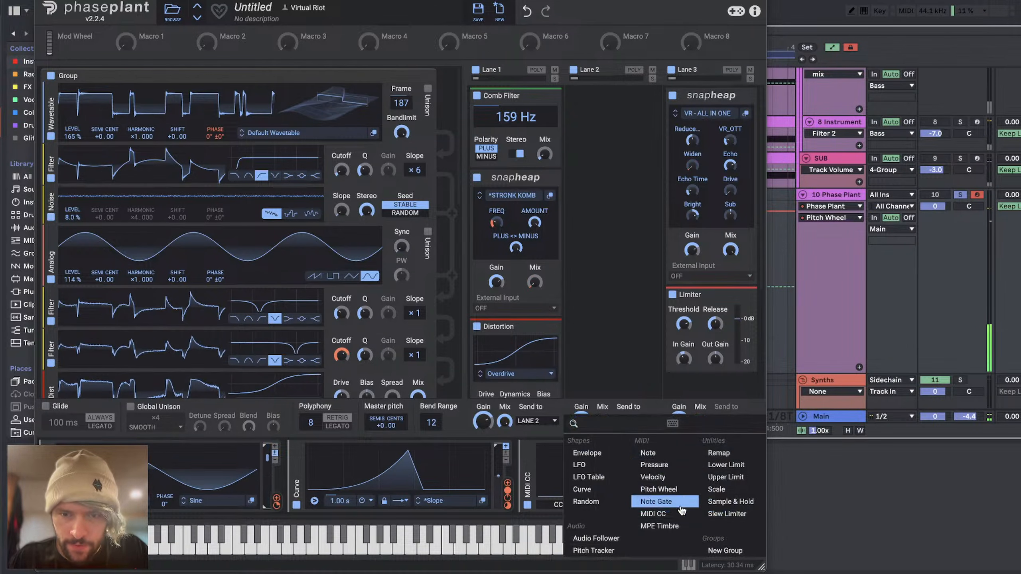
click(660, 488)
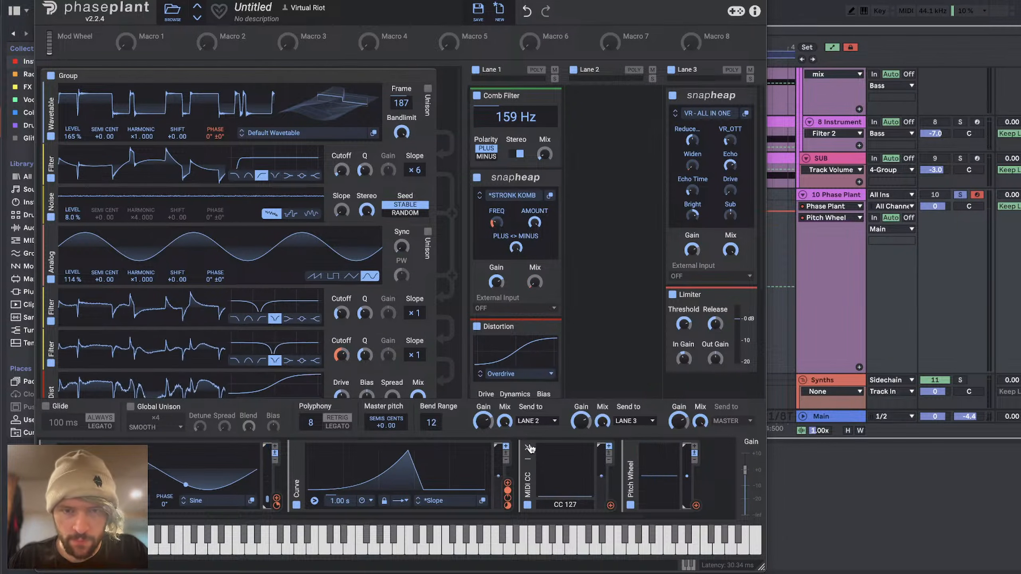
click(528, 447)
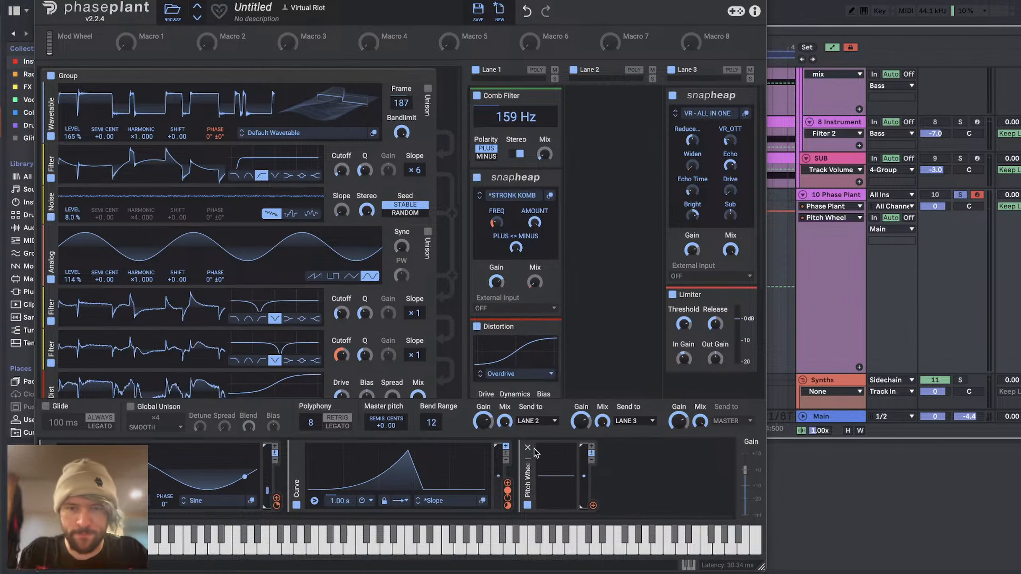
Step: Modulate the cutoff of the first group's upper notch filter with the Pitch Wheel at about +13.9 %
click(594, 507)
click(628, 452)
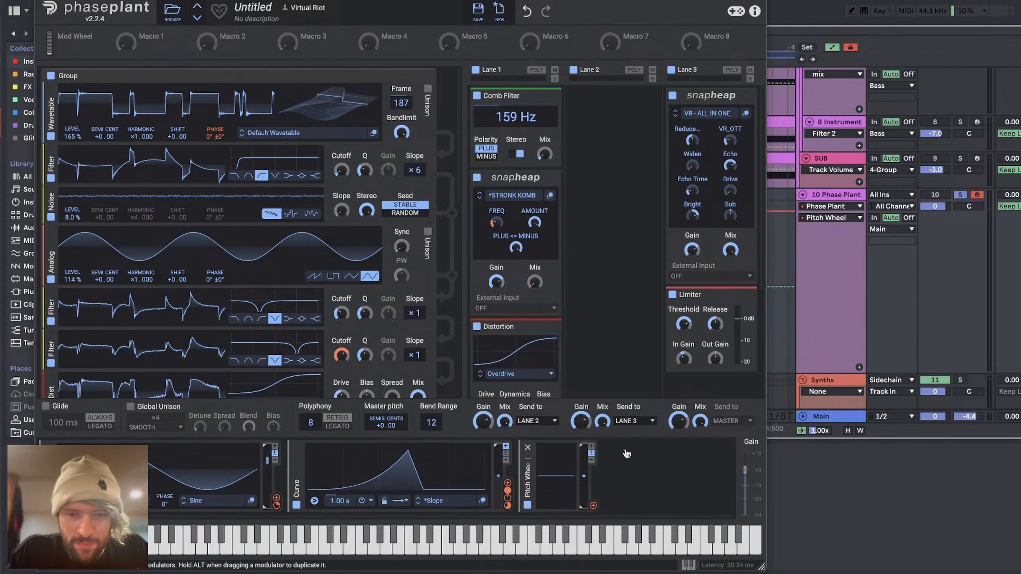
drag(594, 506, 368, 386)
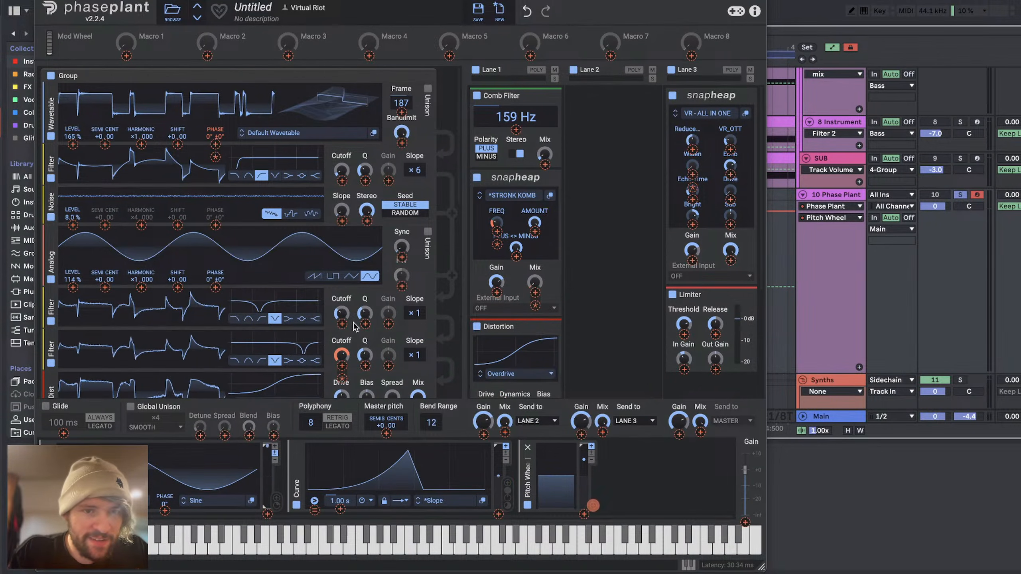
drag(355, 327, 342, 314)
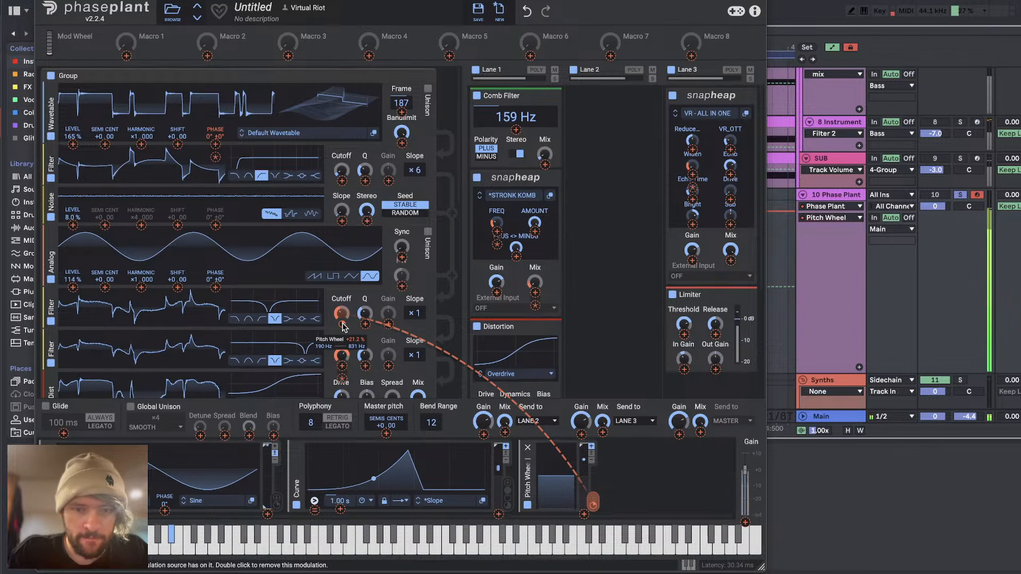
drag(322, 0, 342, 107)
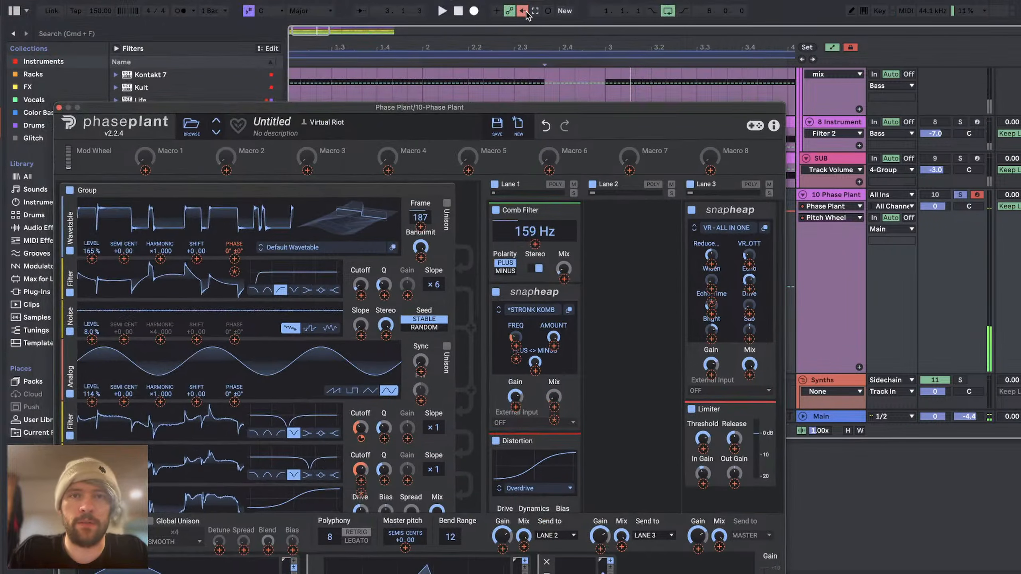
double_click(447, 107)
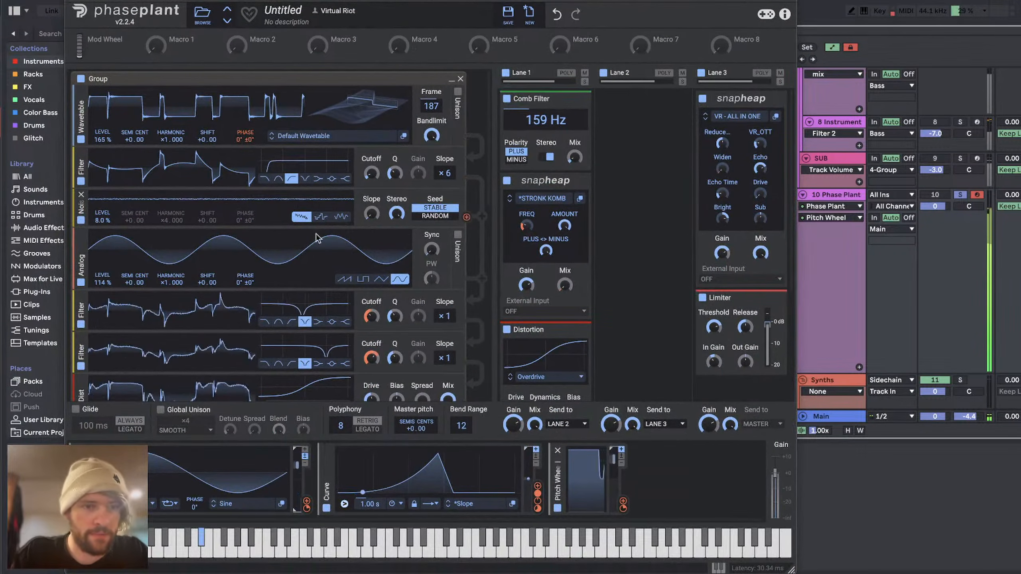
mouse_move(373, 329)
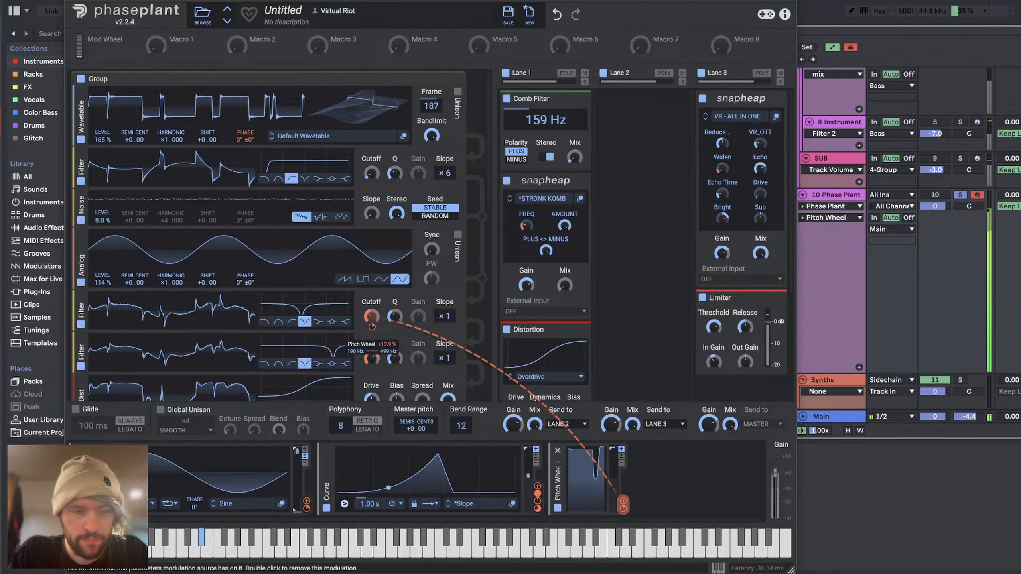
Step: In the second group's first wavetable, set the detune to +0.58 and the frame to 133, and adjust its phase modulation
mouse_move(246, 147)
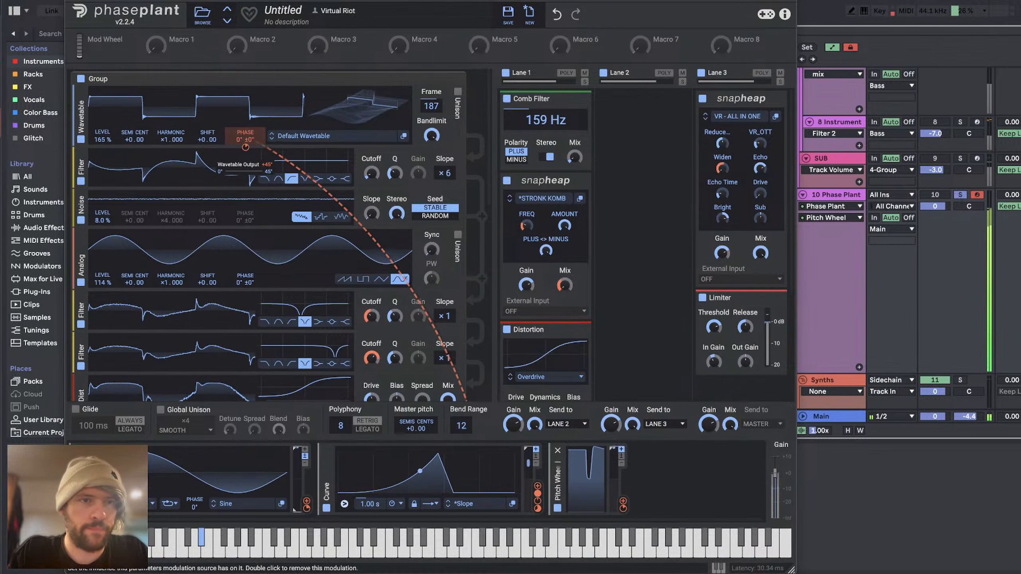
scroll(265, 213, down, 10)
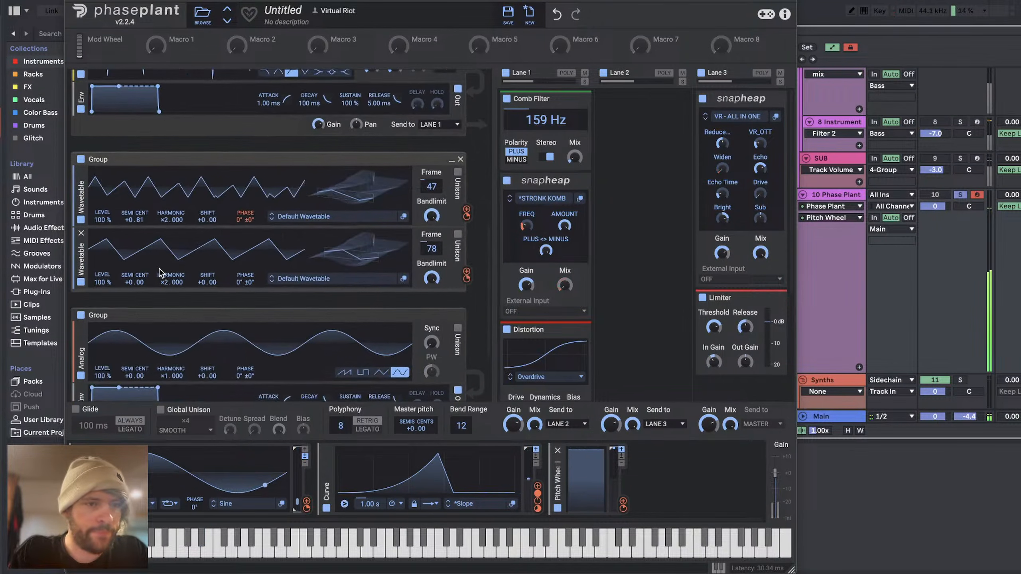
drag(141, 207, 141, 215)
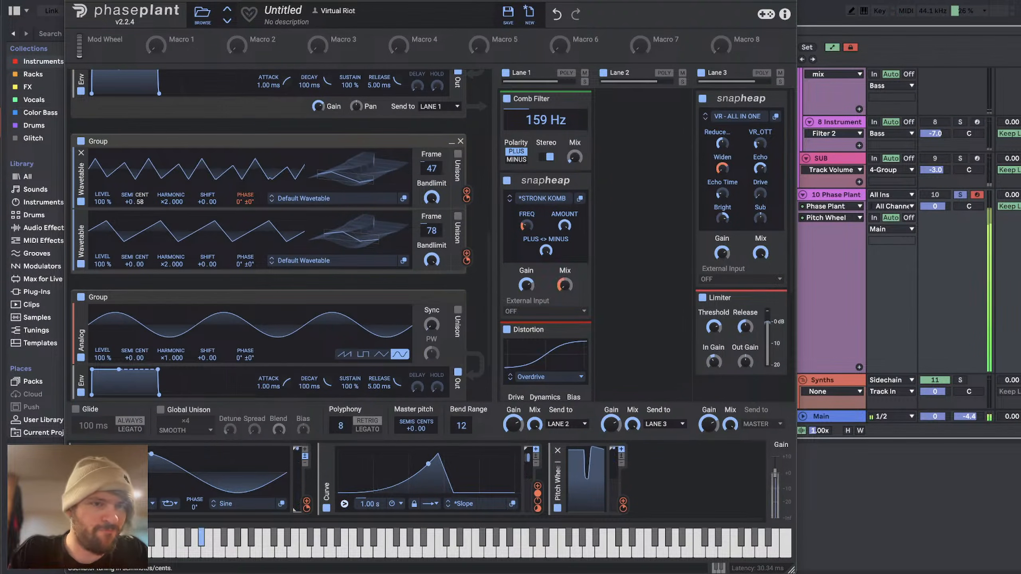
drag(245, 211, 246, 228)
drag(329, 182, 329, 154)
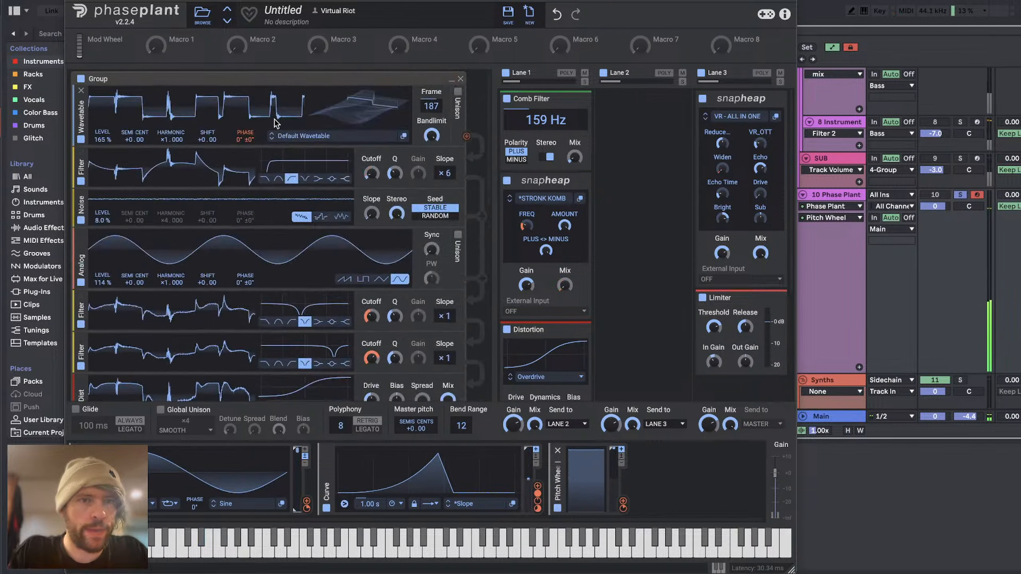
Step: Set the first group's analog sine level to 0 % and wavetable level to 200 %, and rebalance the wavetable's phase modulation
mouse_move(235, 156)
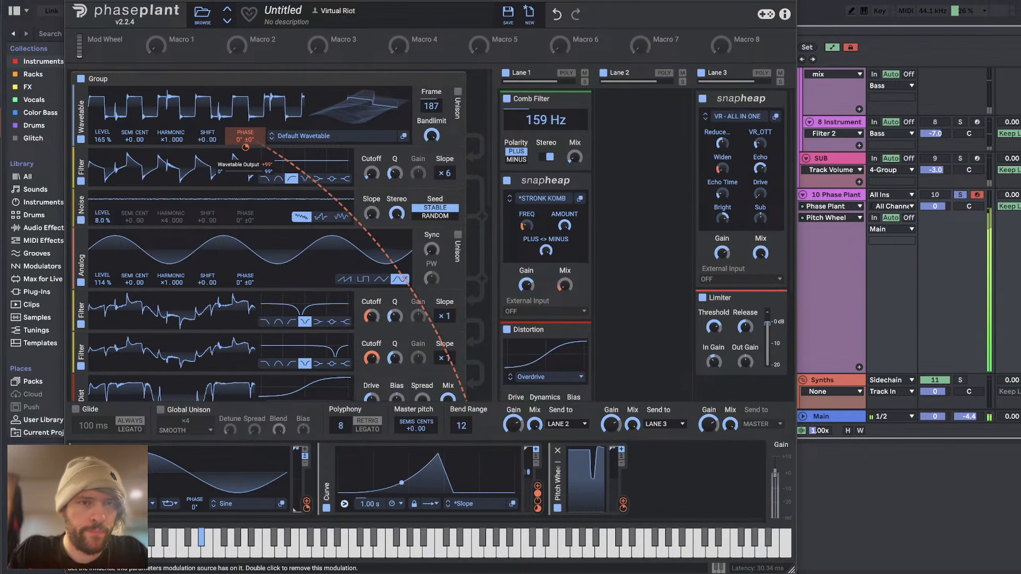
drag(245, 147, 246, 162)
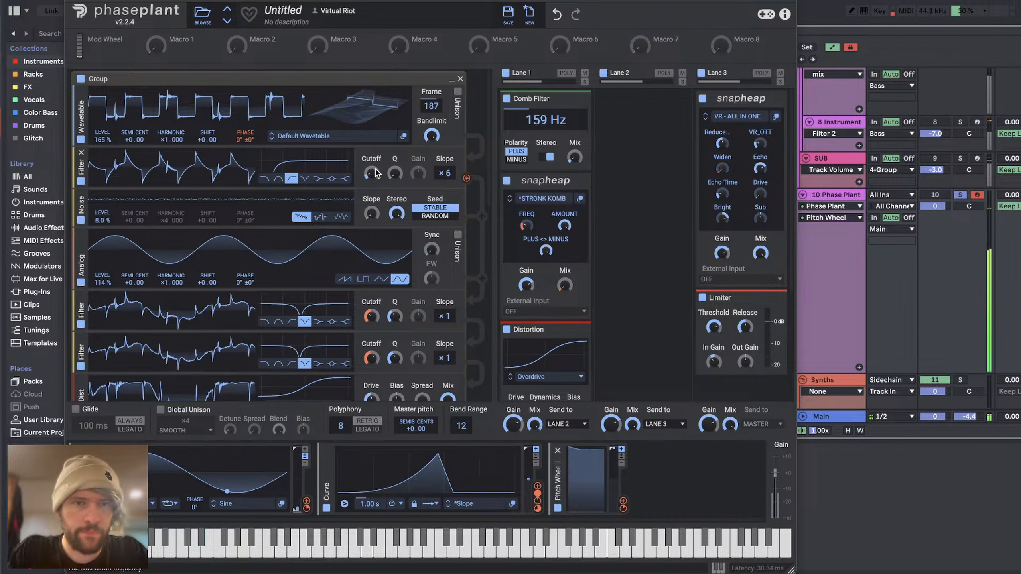
drag(102, 282, 102, 318)
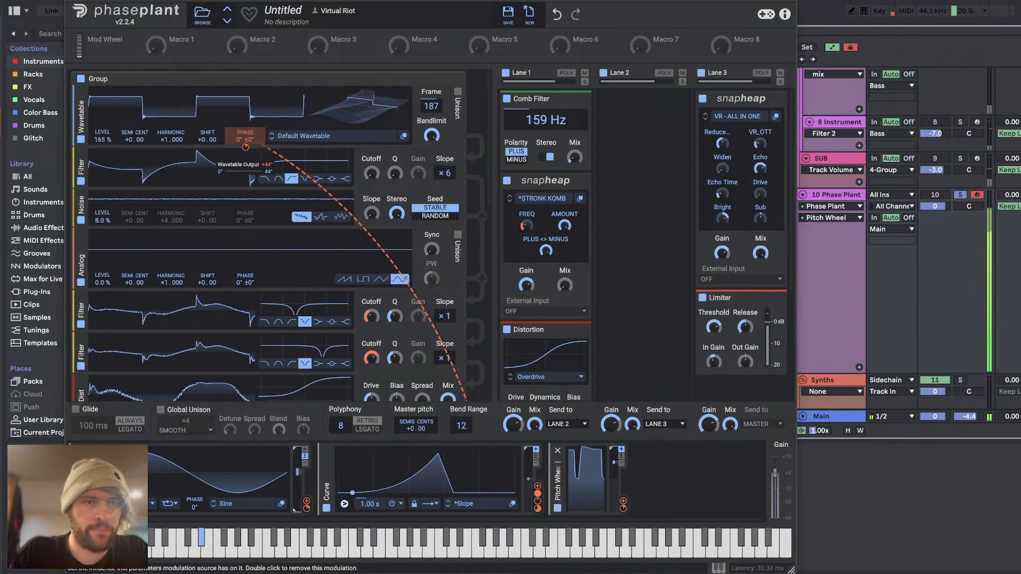
drag(247, 148, 247, 150)
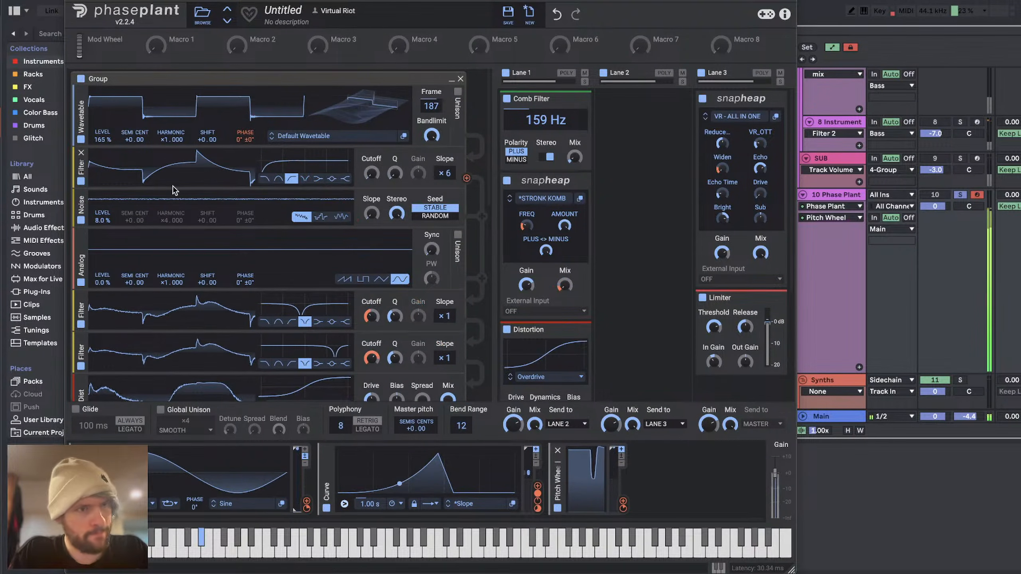
drag(107, 138, 107, 129)
Step: Set the first group's notch filter cutoffs to 111 Hz and 2.40 kHz, and adjust its distortion drive and final high-pass cutoff
scroll(204, 277, down, 3)
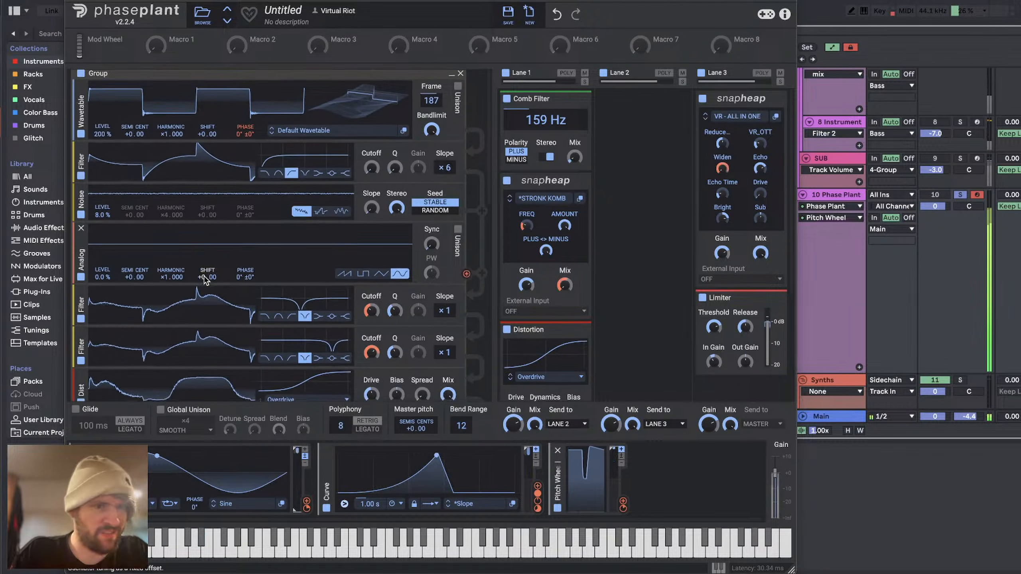
drag(373, 272, 372, 286)
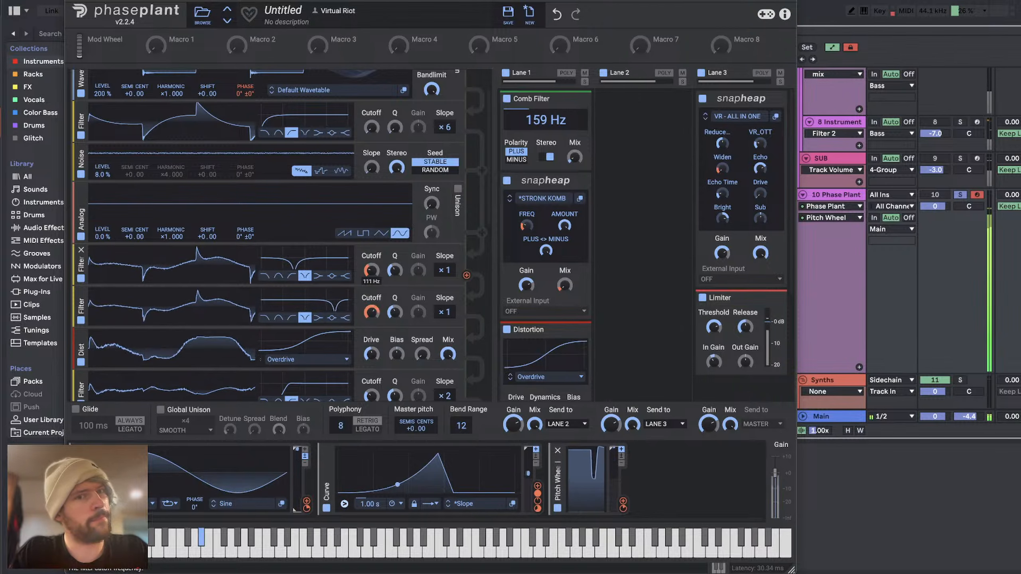
scroll(386, 323, down, 1)
scroll(386, 323, down, 6)
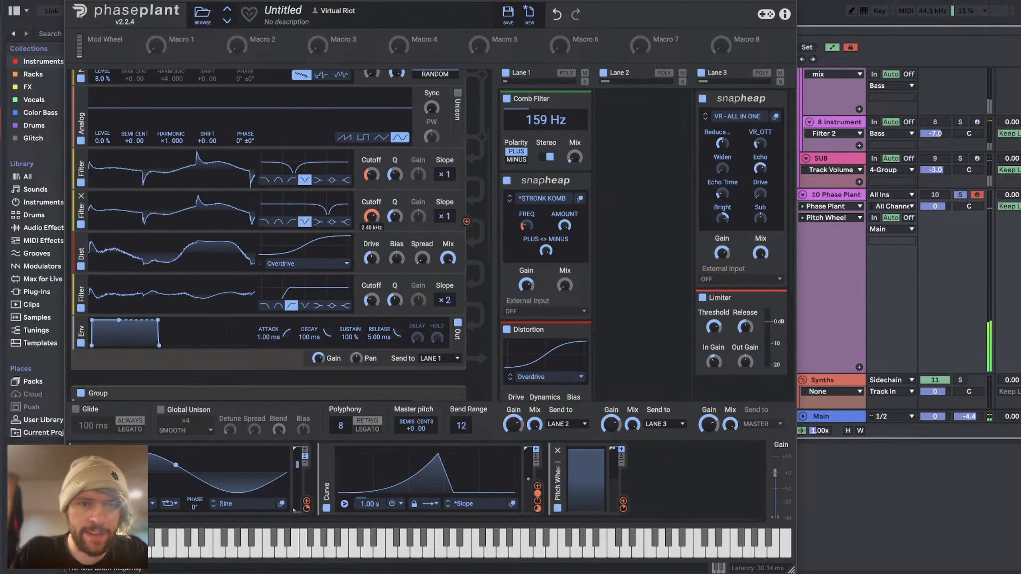
drag(373, 262, 373, 247)
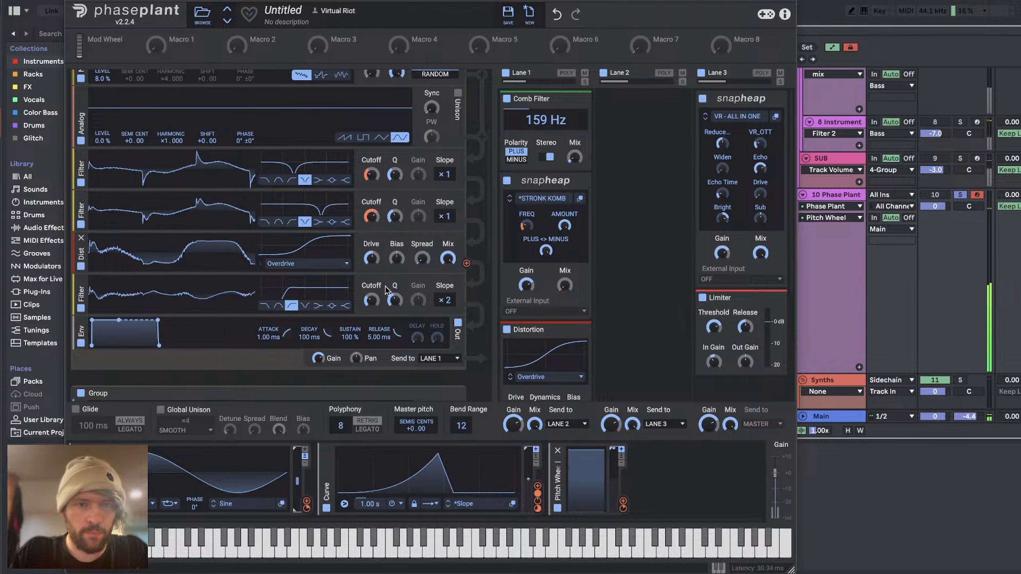
mouse_move(371, 300)
mouse_down()
mouse_move(371, 320)
mouse_move(373, 302)
mouse_up()
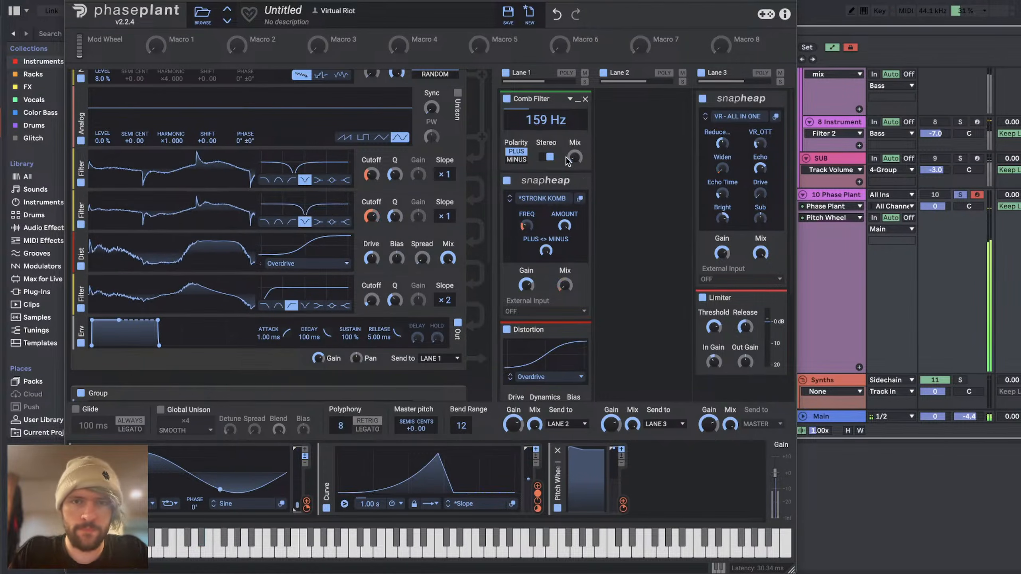
Step: Remove the Comb Filter from Lane 1 and adjust the drive of the lane's Distortion
mouse_move(574, 157)
mouse_down()
mouse_move(574, 181)
mouse_move(577, 160)
mouse_up()
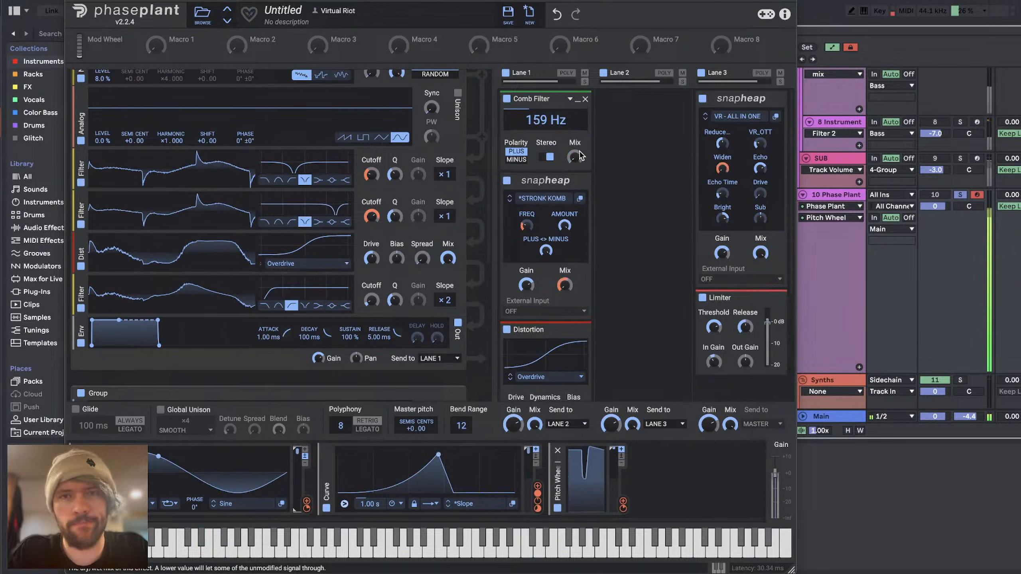
click(585, 100)
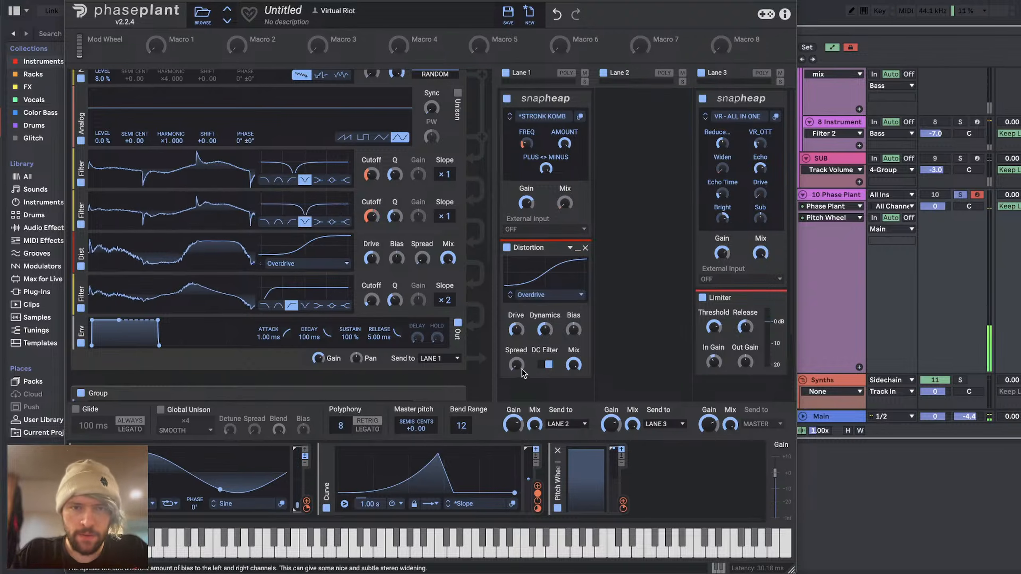
drag(516, 329, 516, 314)
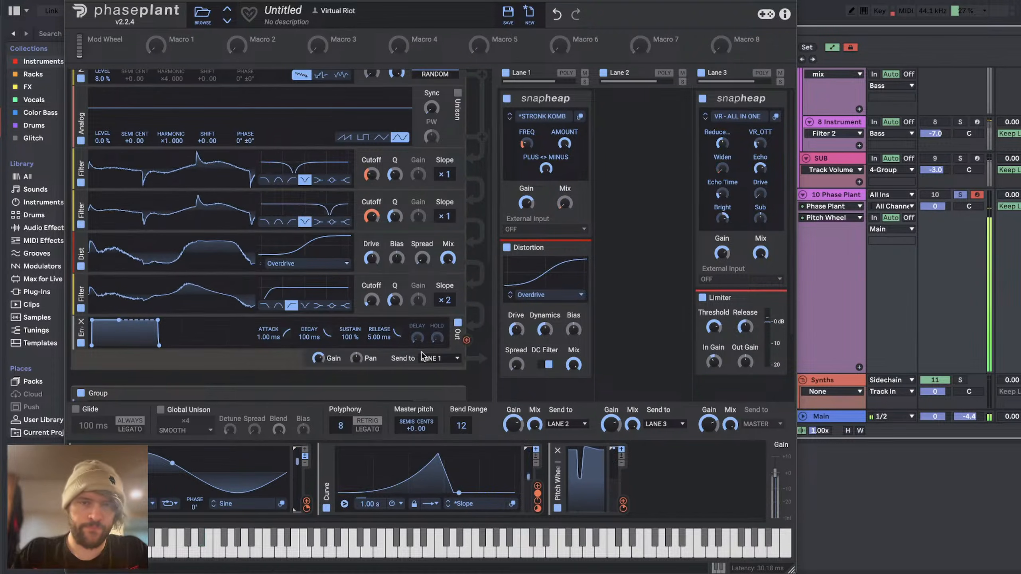
Step: Route the separate sine group's output to Lane 2 and readjust the drive of Lane 1's Distortion
scroll(422, 356, up, 5)
click(441, 325)
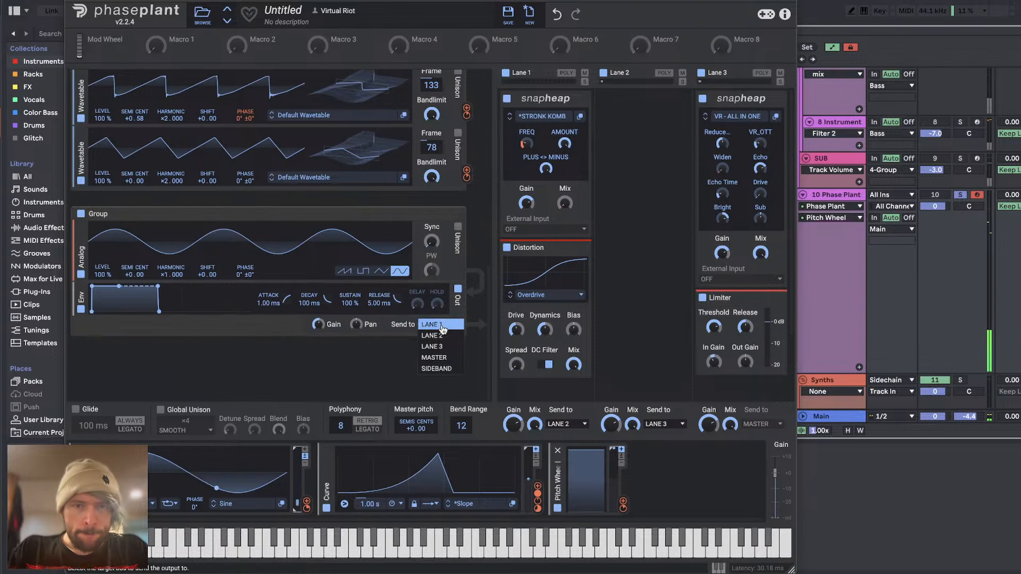
click(432, 336)
mouse_move(516, 330)
mouse_down()
mouse_move(517, 320)
mouse_move(516, 345)
mouse_up()
Step: Add a high-pass Filter below Lane 1's Distortion with slope 6 and a cutoff of about 359 Hz
click(550, 392)
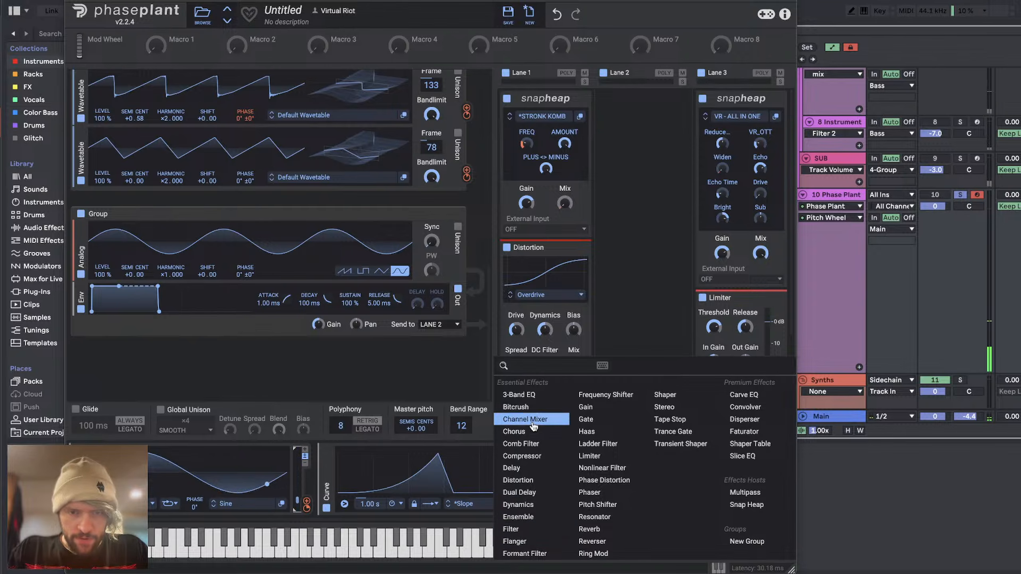
click(518, 529)
scroll(530, 282, down, 5)
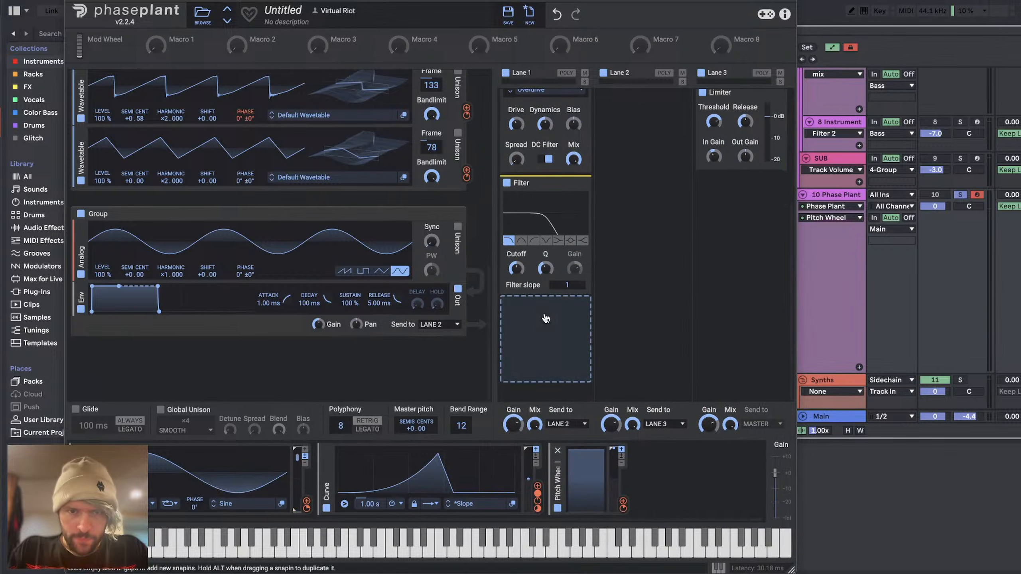
click(532, 241)
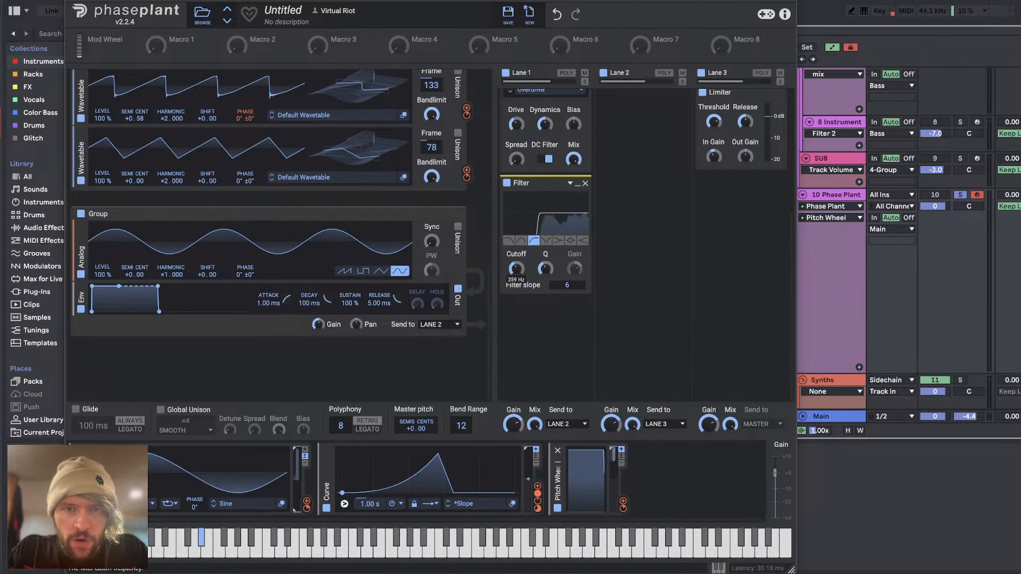
Step: Set the slope of Lane 1's high-pass Filter to 3 and readjust its cutoff
drag(561, 285, 562, 300)
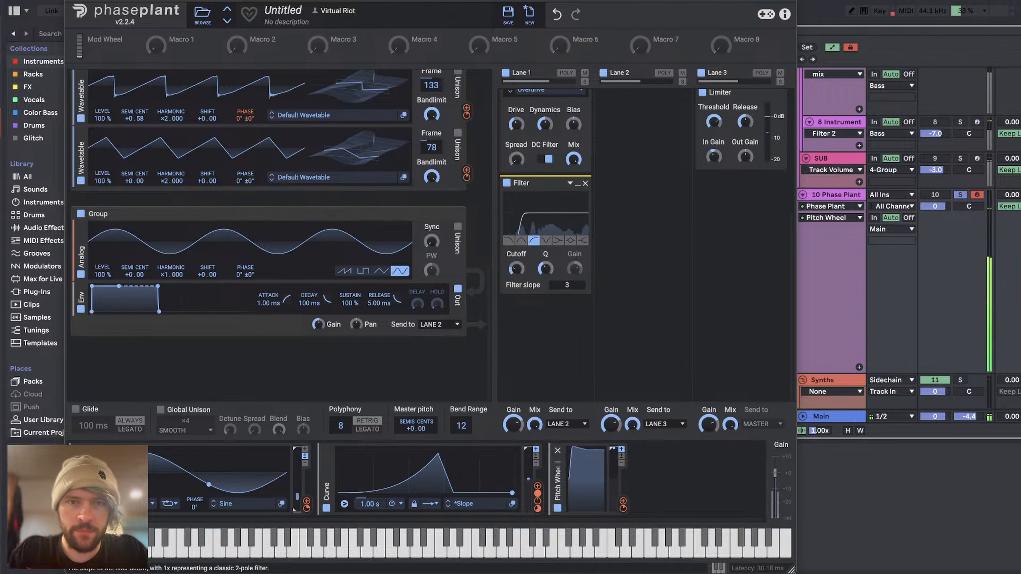
drag(516, 269, 546, 267)
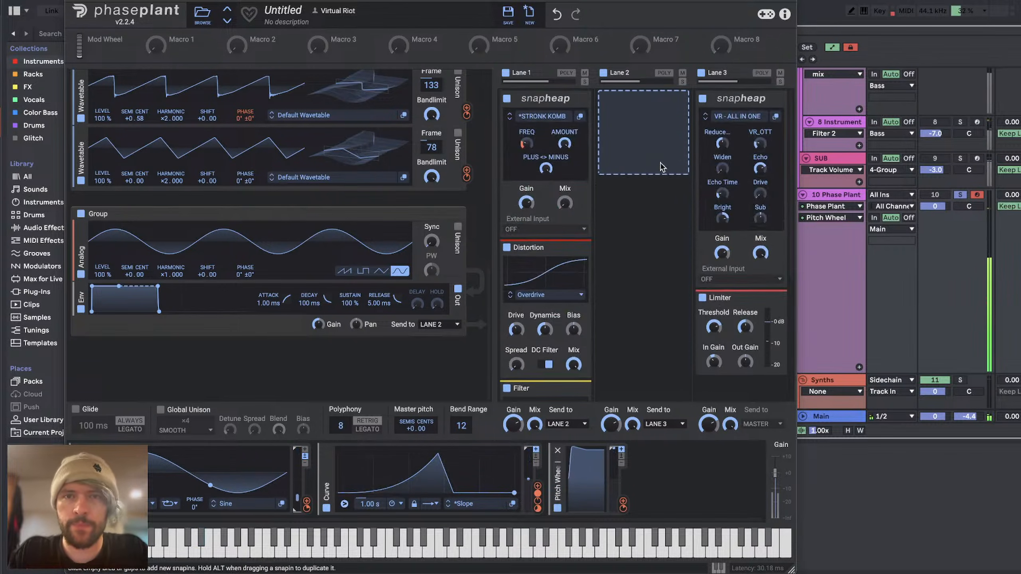
click(650, 108)
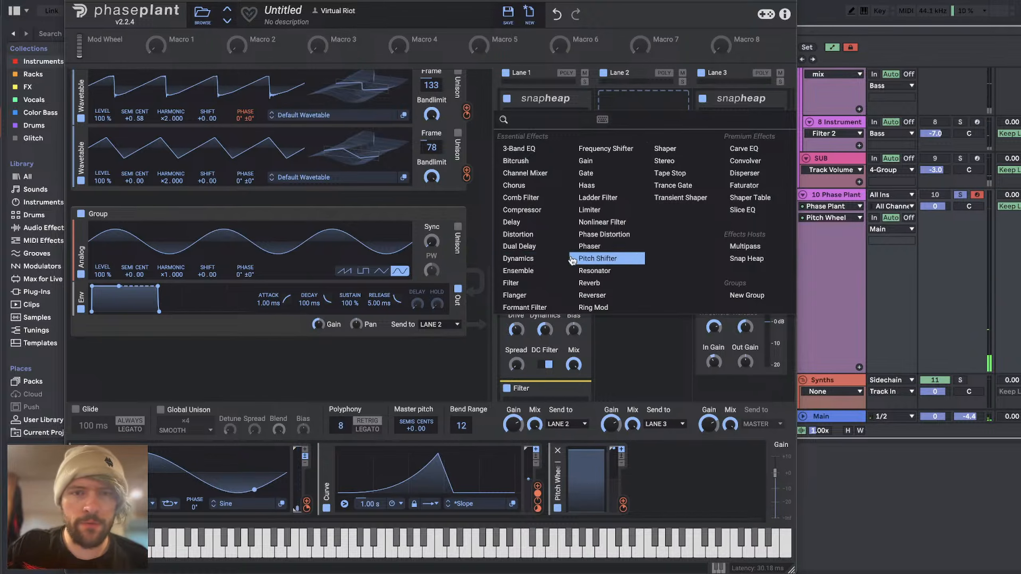
click(656, 348)
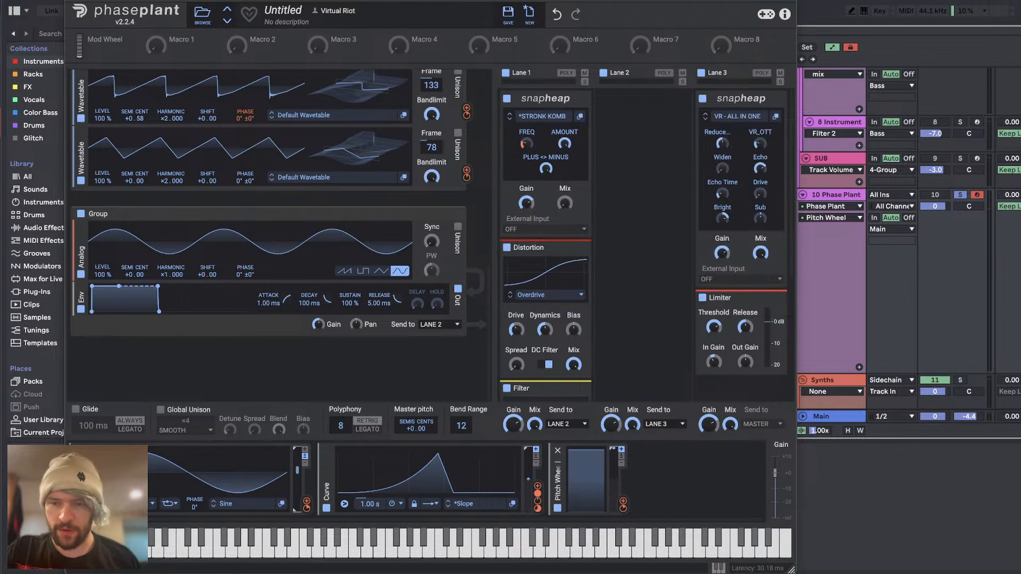
Step: Switch to YouTube Studio and read through the viewers' messages in the livestream chat
key(super+Tab)
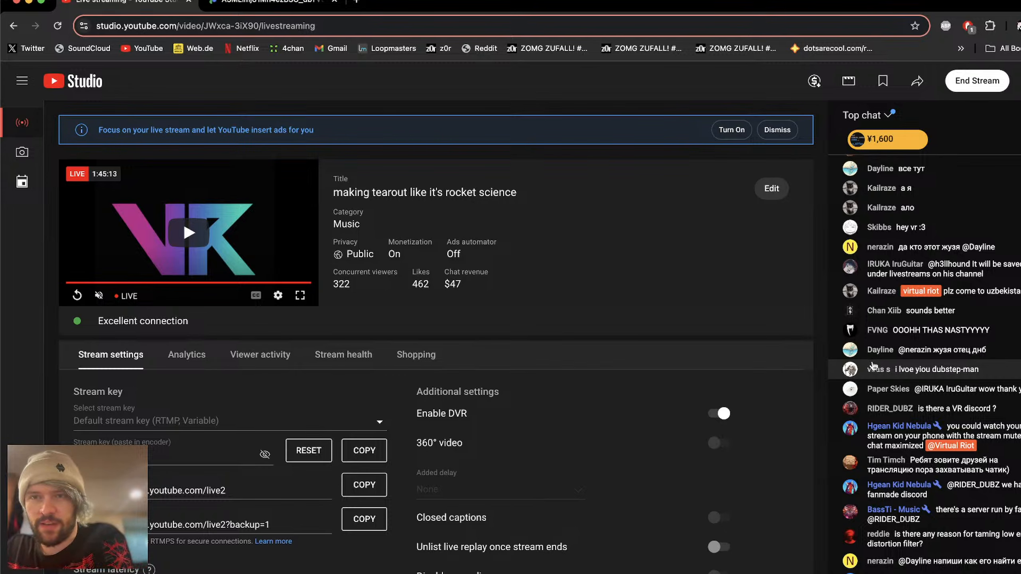
scroll(872, 365, up, 5)
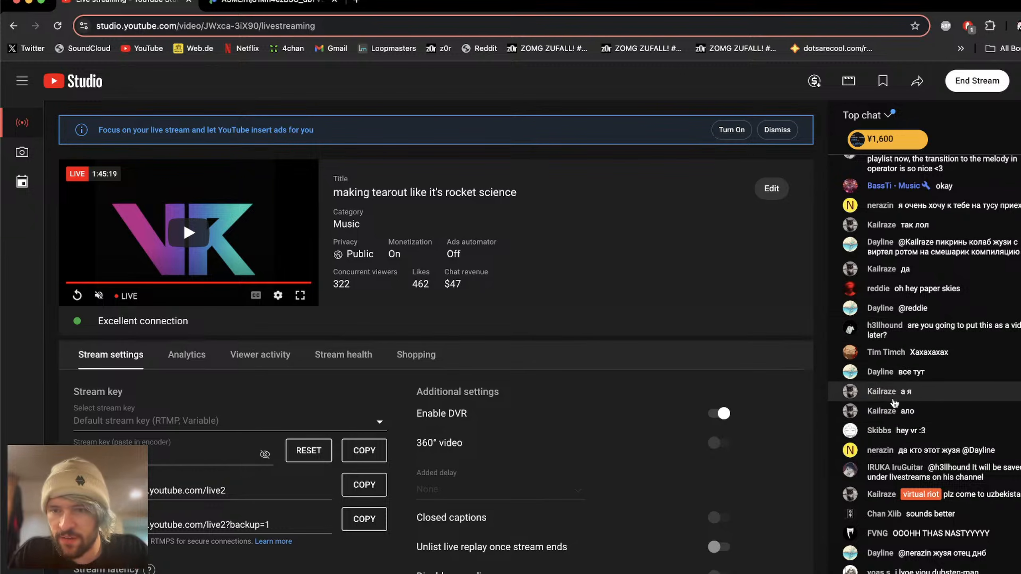
scroll(919, 429, down, 1)
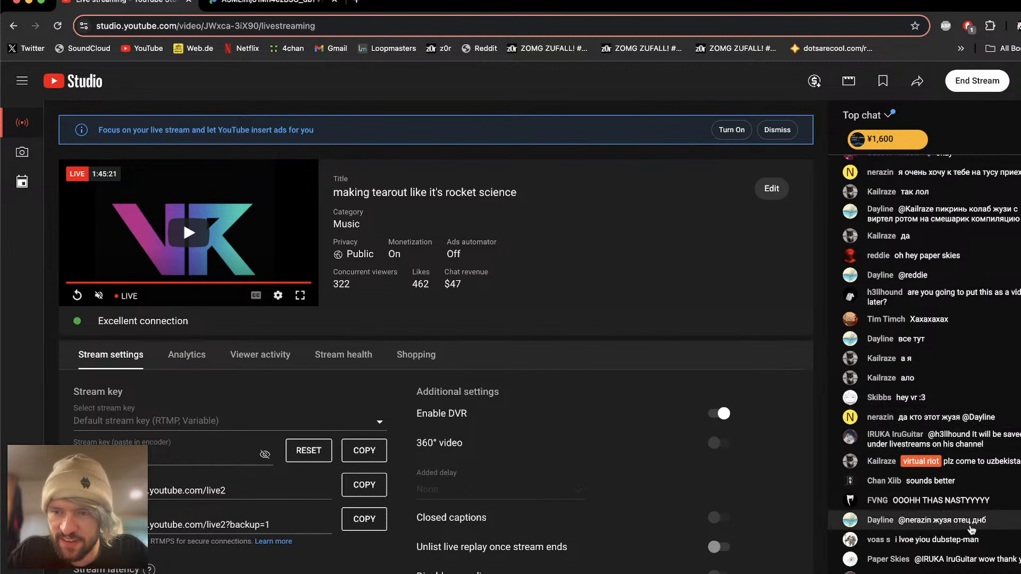
scroll(909, 463, down, 2)
scroll(909, 431, down, 1)
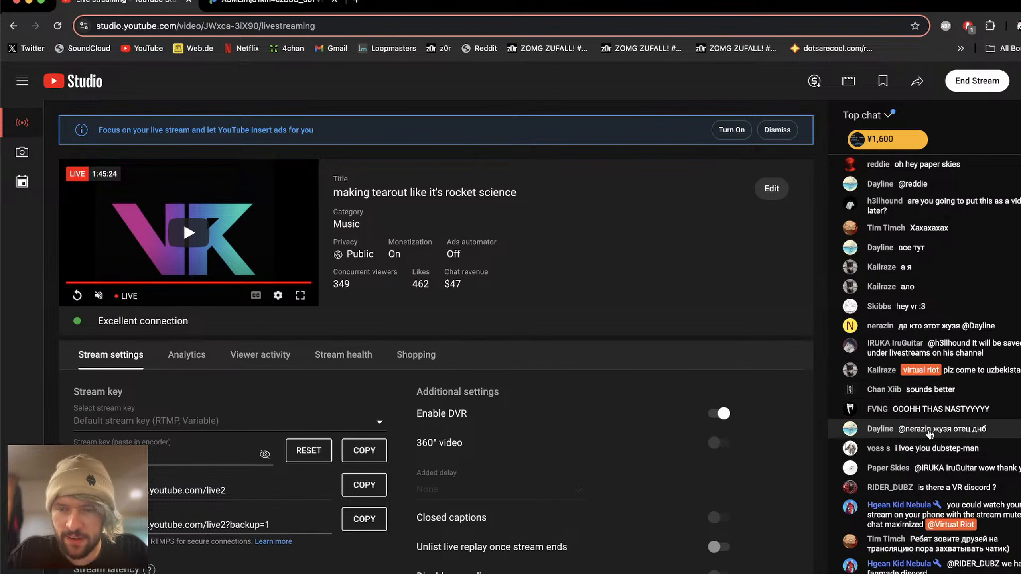
scroll(930, 436, down, 4)
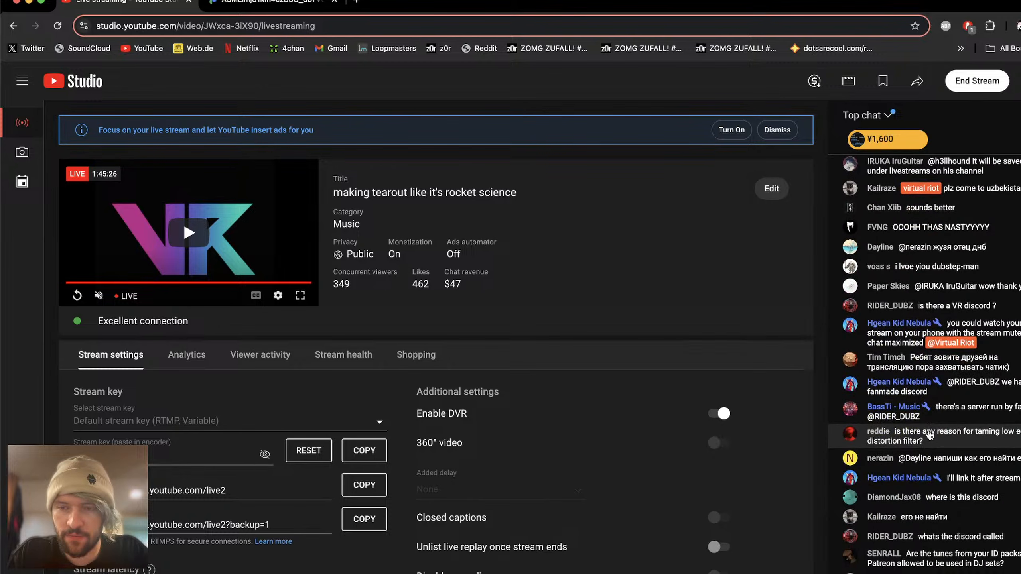
scroll(930, 435, down, 1)
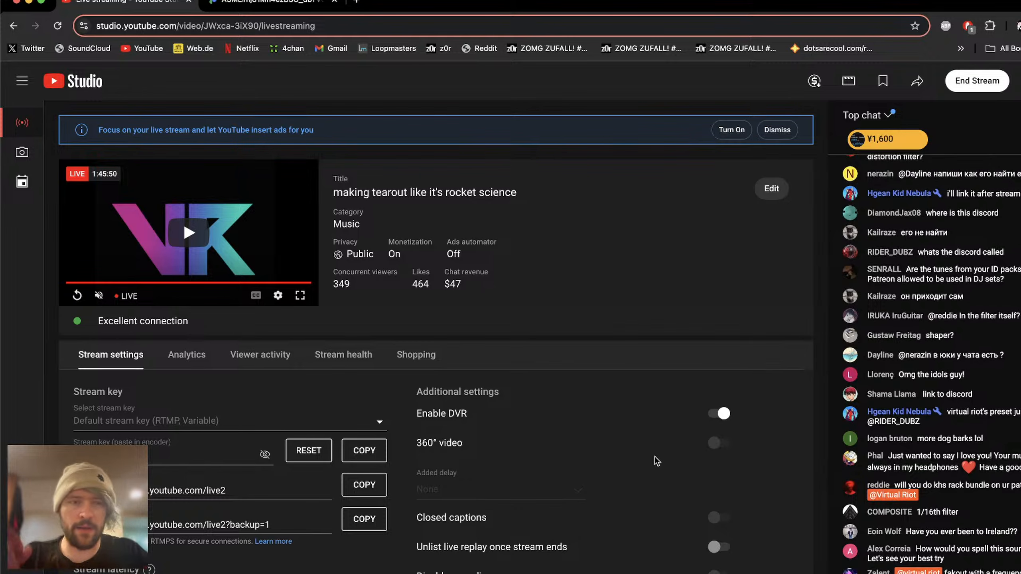
key(super+Tab)
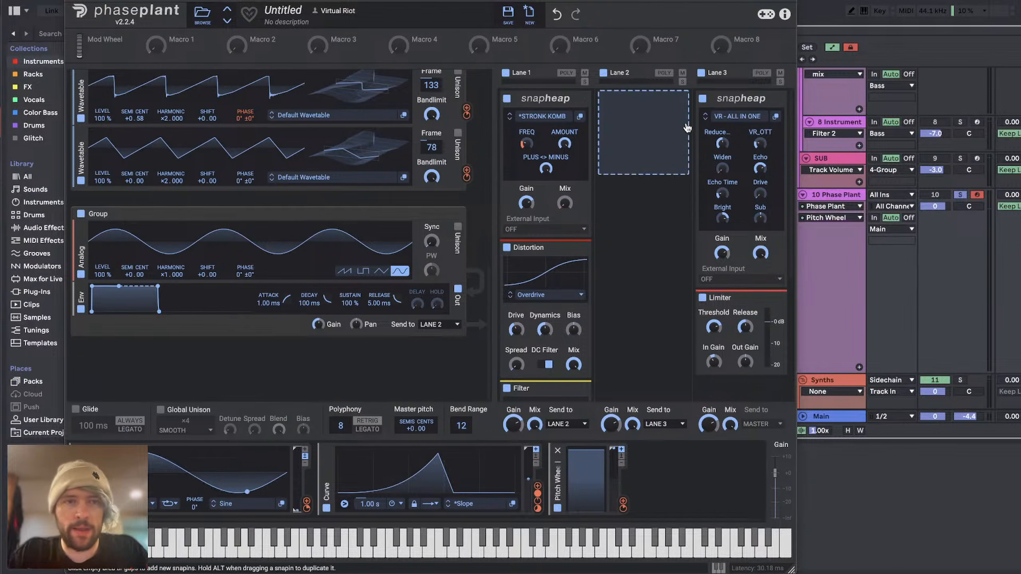
key(super+Tab)
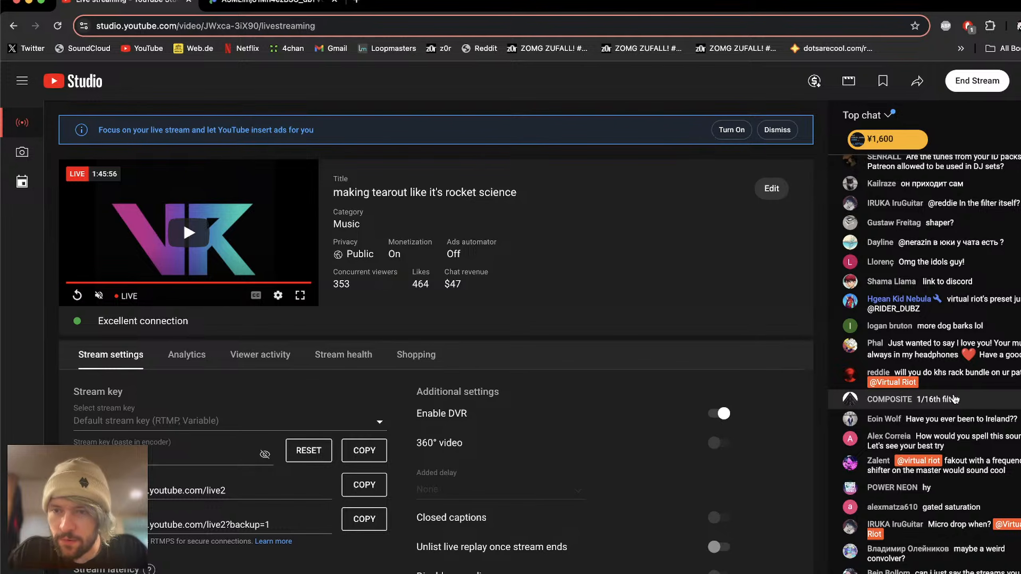
scroll(973, 350, up, 1)
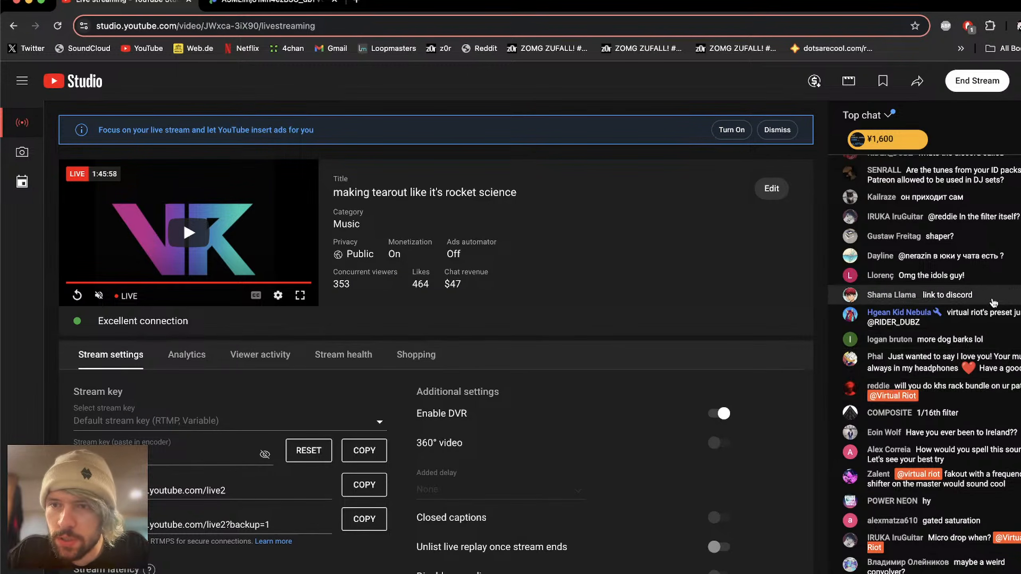
scroll(957, 310, up, 3)
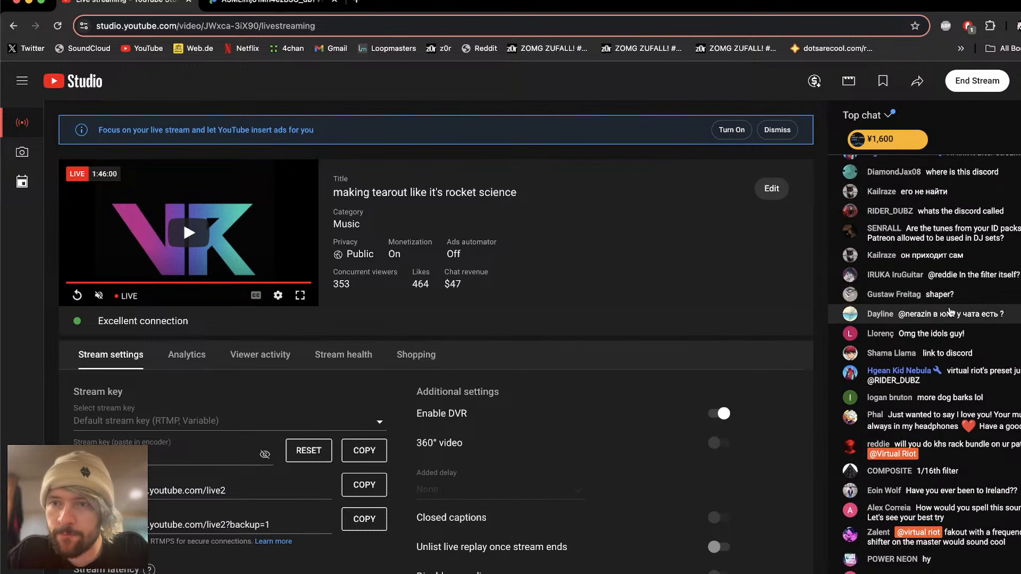
scroll(950, 312, down, 10)
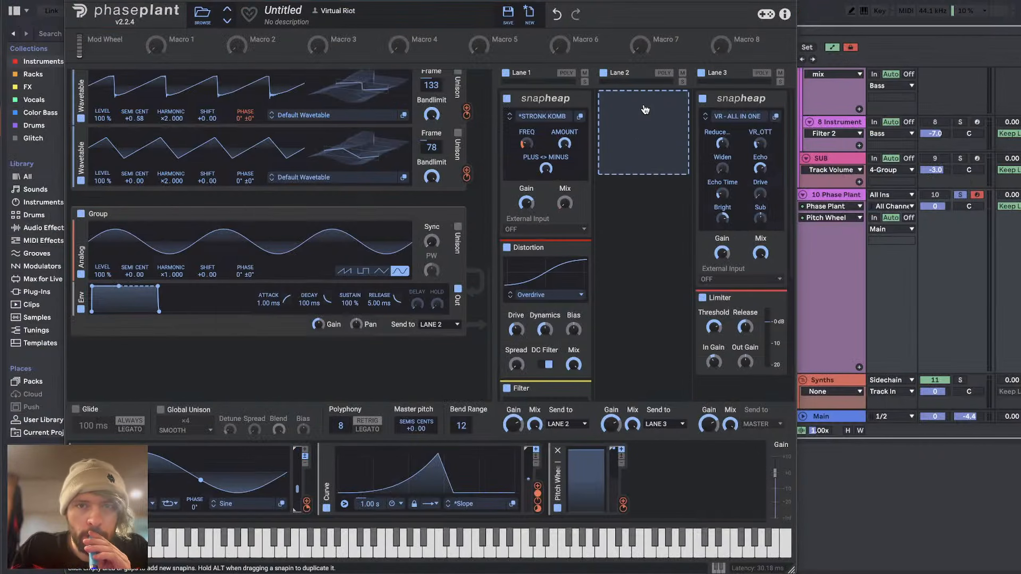
Step: Return to Phase Plant, add a Shaper Table to Lane 2 and route the separate sine group's output to Lane 3
click(644, 107)
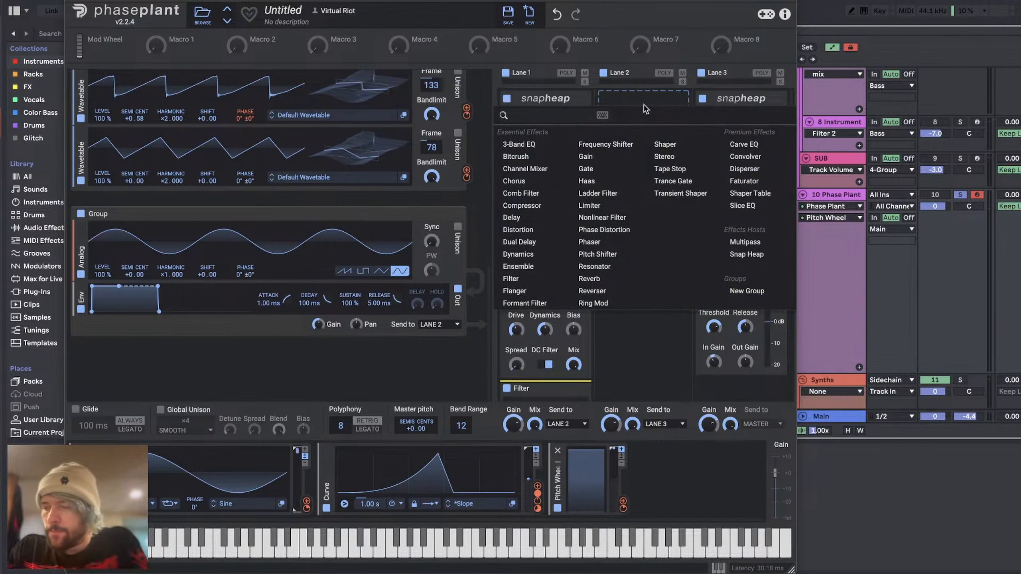
click(746, 195)
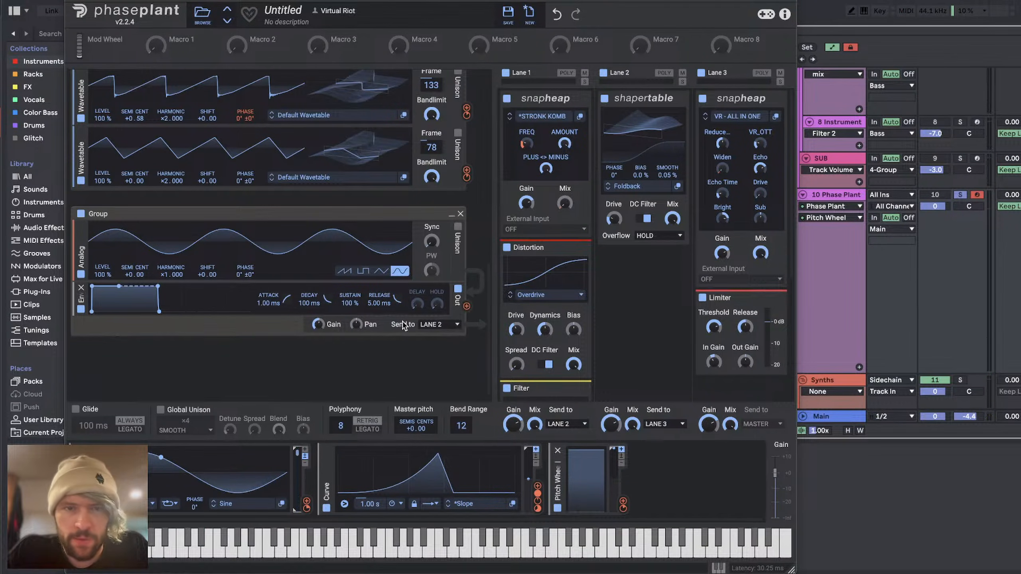
click(436, 325)
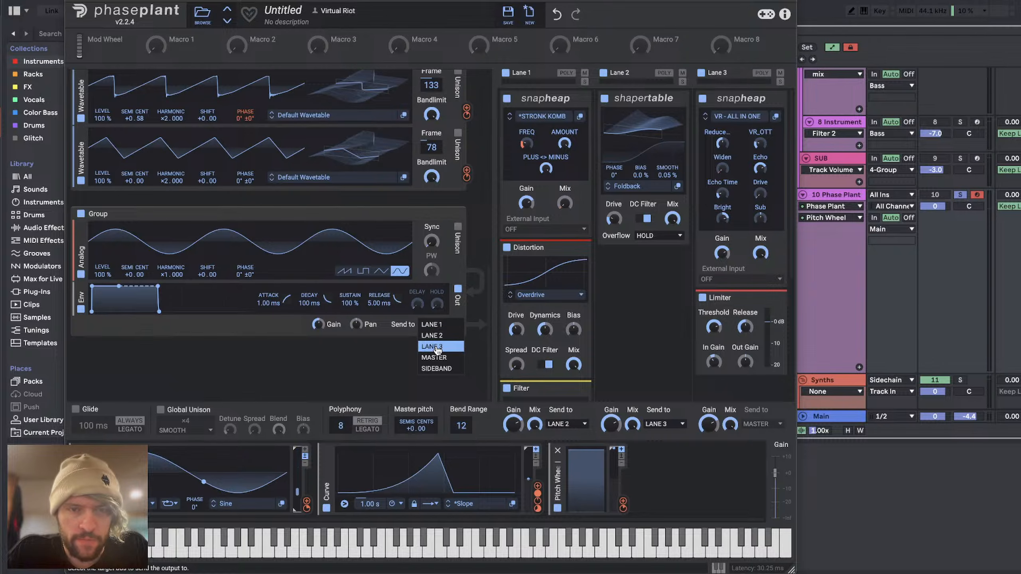
click(436, 347)
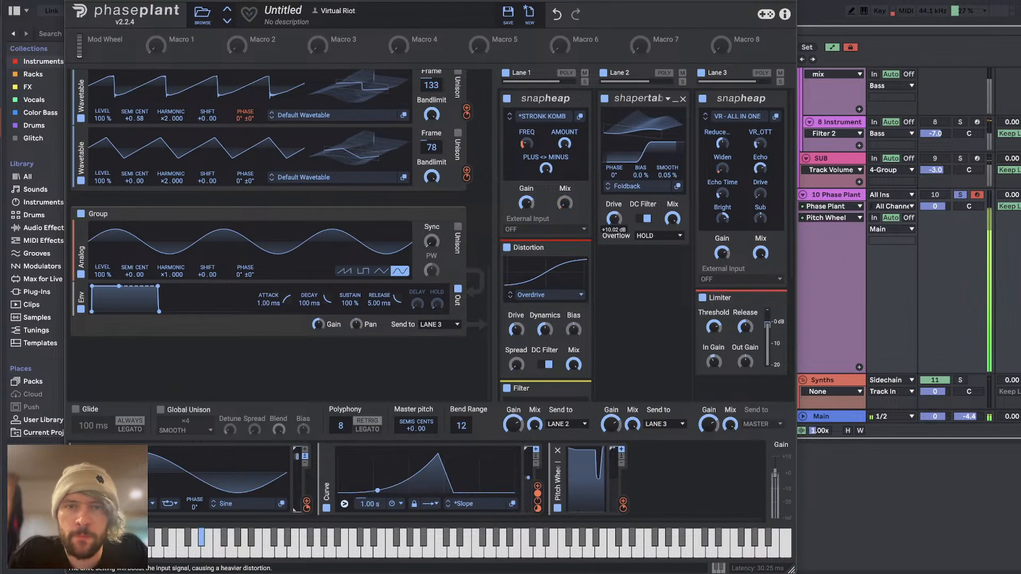
Step: Load the Dinosaurs wavetable from the user FM folder into Lane 2's Shaper Table
click(627, 186)
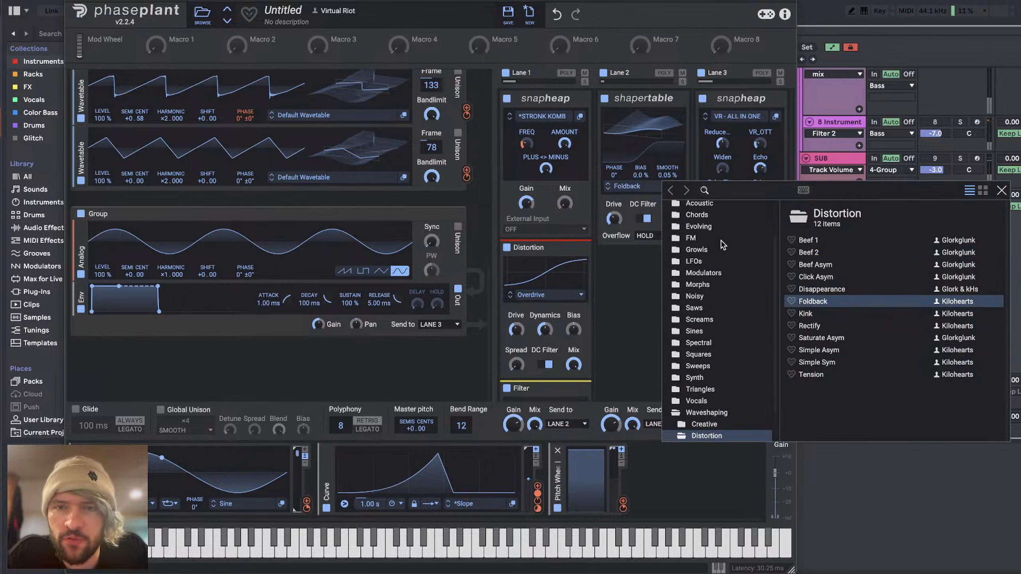
scroll(721, 241, up, 3)
click(694, 222)
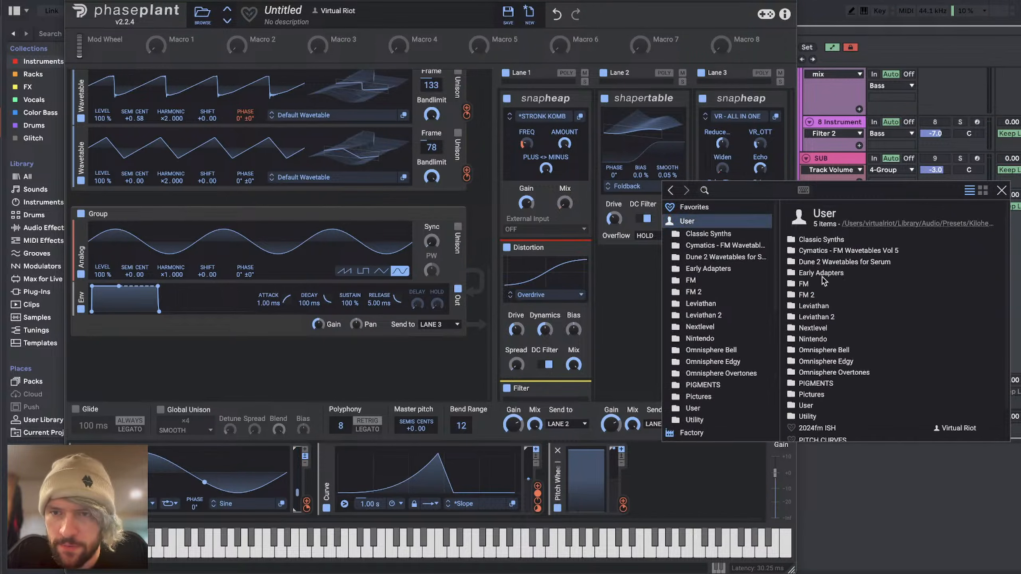
double_click(802, 284)
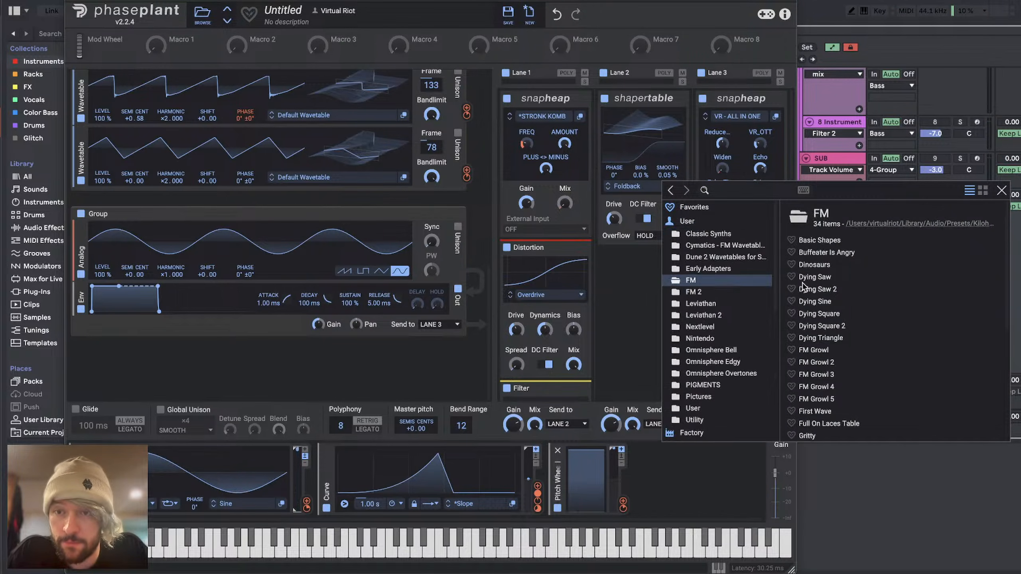
click(812, 252)
click(643, 266)
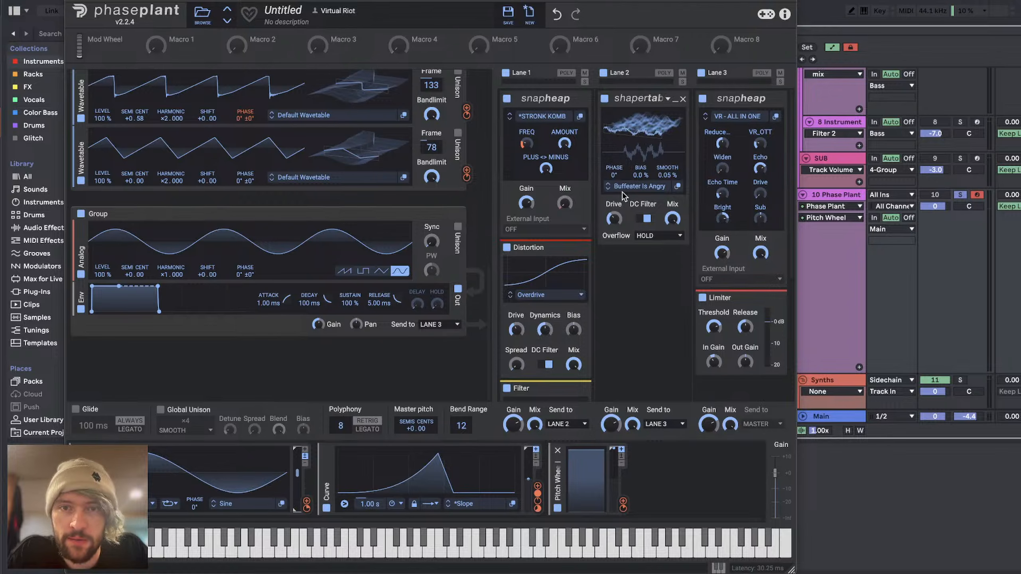
click(609, 189)
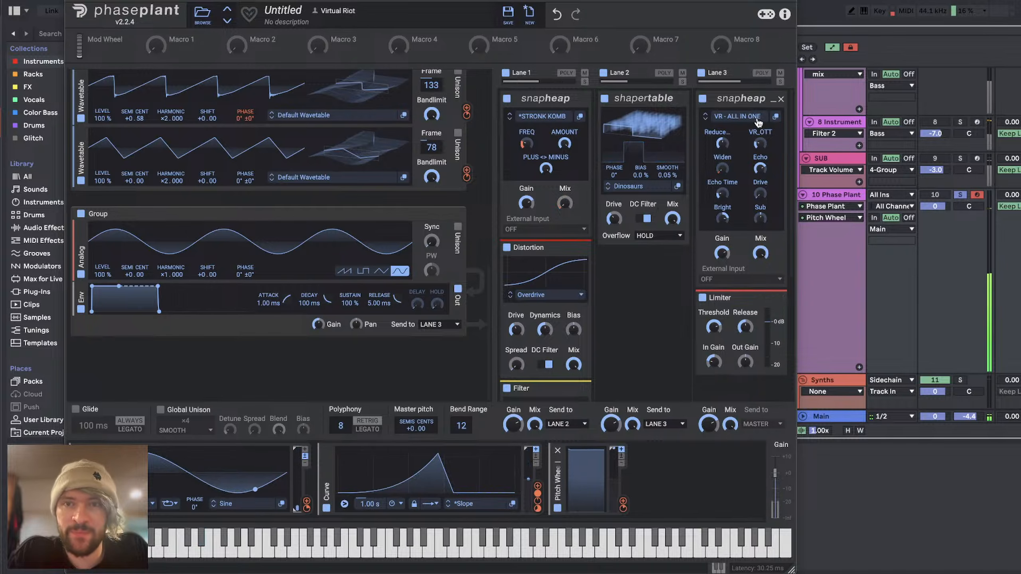
Step: Disable the separate sine group and Lane 3's Snap Heap
click(81, 213)
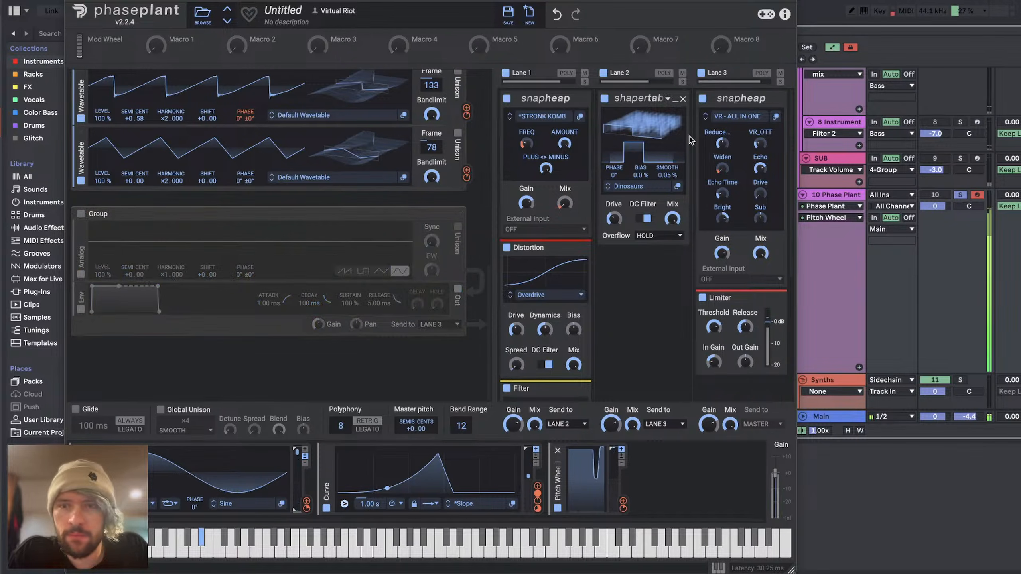
click(703, 98)
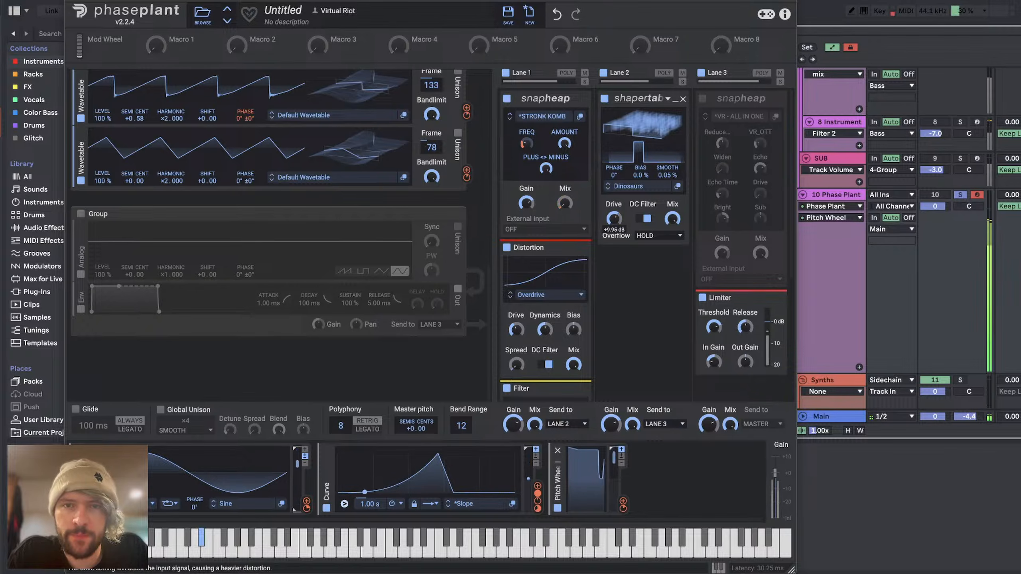
Step: Adjust the Shaper Table's wavetable frame and drive, reset its phase to 0° and set its smoothing to 2.3%
drag(643, 126, 643, 117)
drag(614, 220, 614, 241)
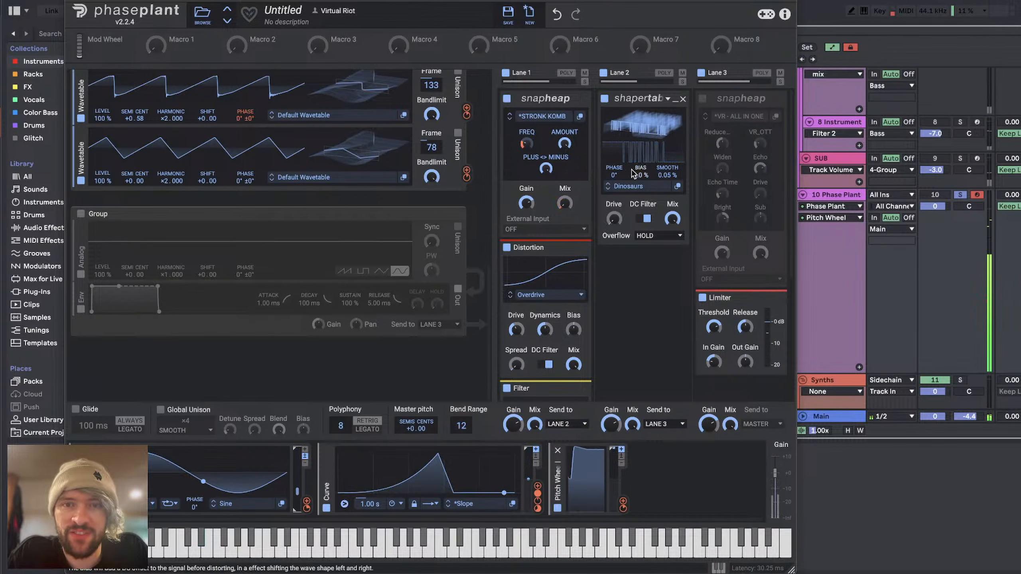
drag(614, 175, 665, 165)
double_click(616, 176)
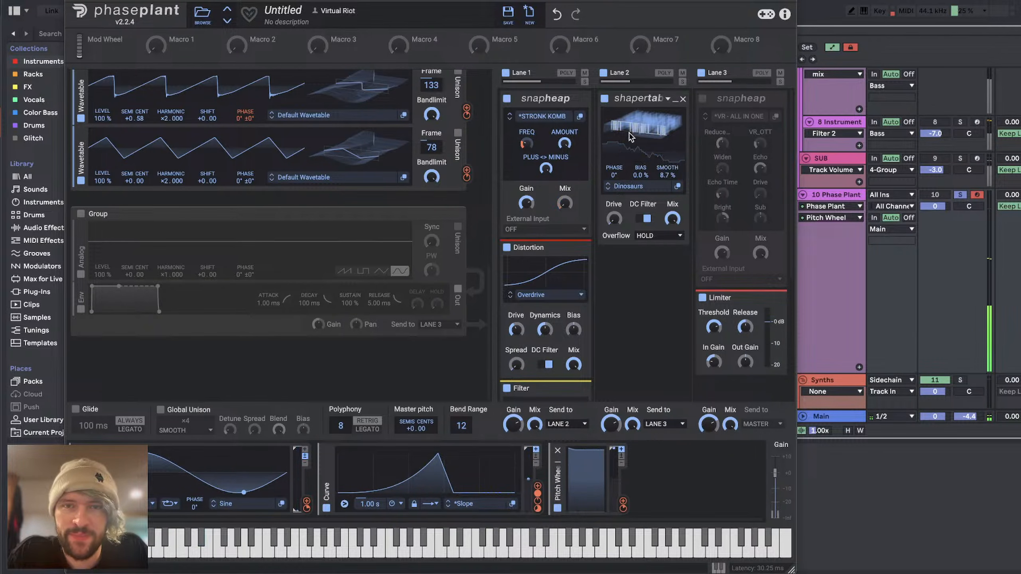
drag(637, 127, 637, 106)
drag(614, 219, 614, 210)
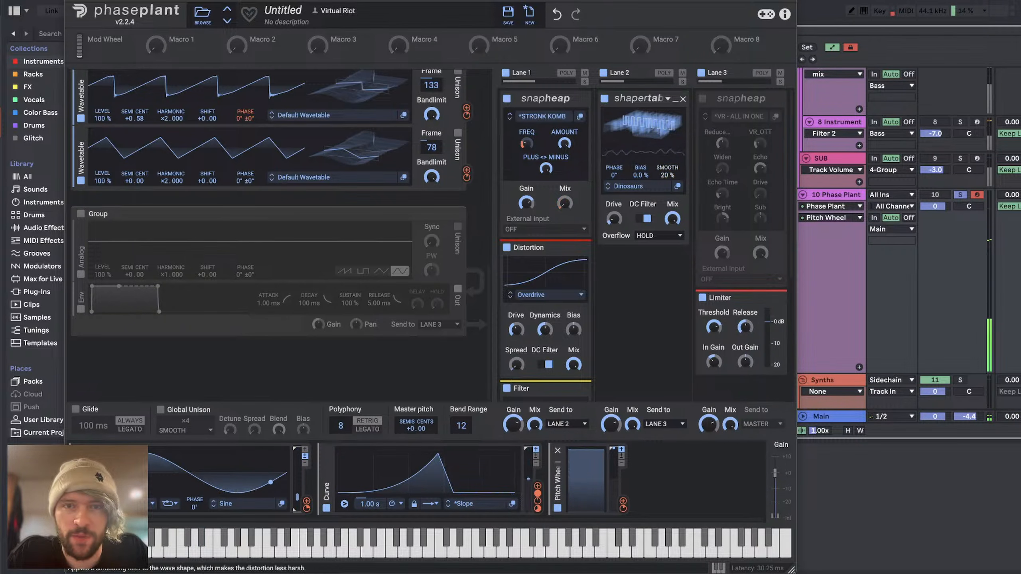
drag(669, 175, 669, 177)
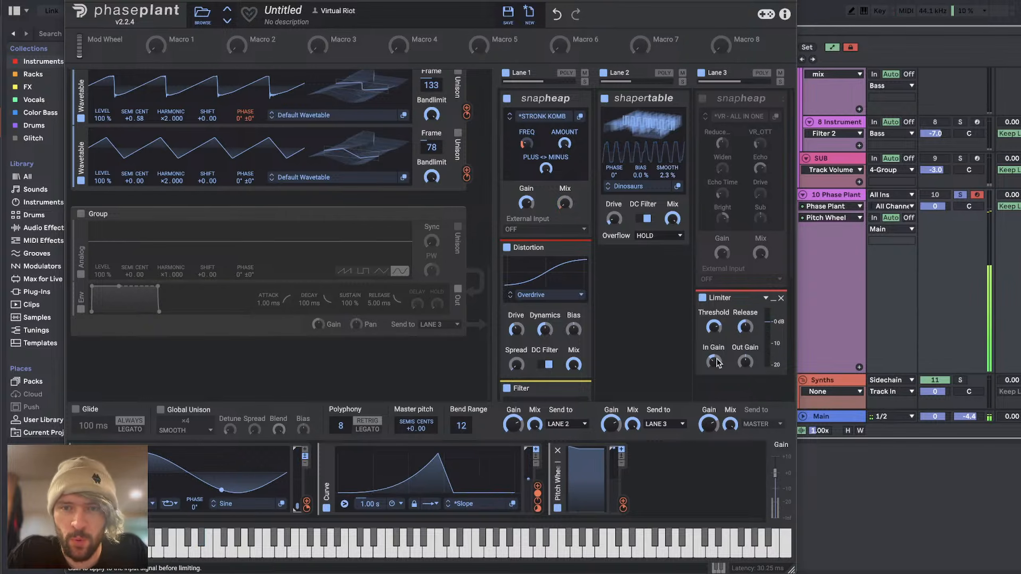
Step: Adjust the input gain of Lane 3's Limiter, move the Shaper Table's wavetable frame and reset its drive
drag(715, 362, 715, 361)
mouse_move(643, 126)
mouse_down()
mouse_move(643, 113)
mouse_move(643, 135)
mouse_up()
double_click(615, 220)
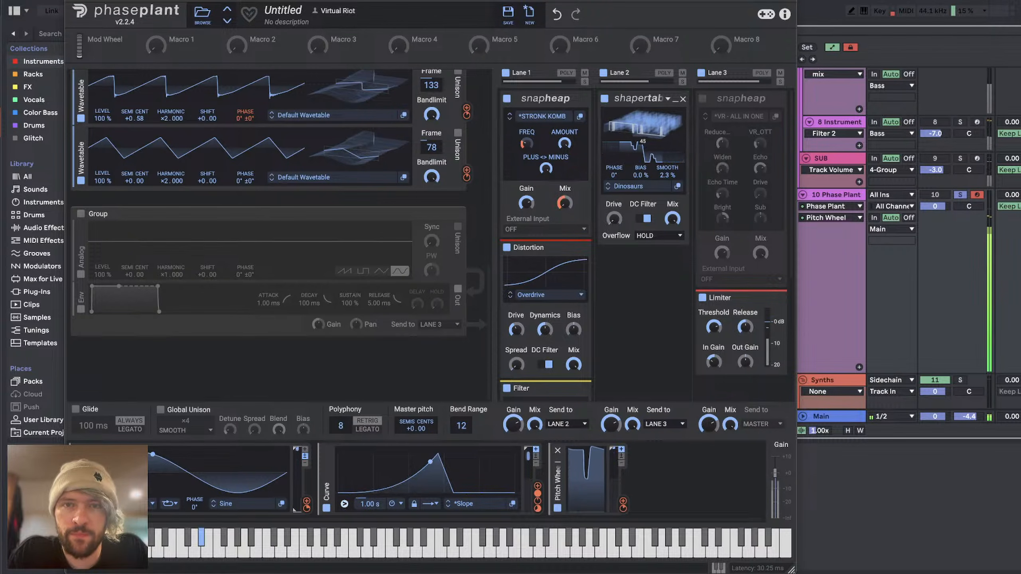
Step: Change the Shaper Table's wavetable to Dying Sine and adjust its frame
click(607, 188)
click(608, 189)
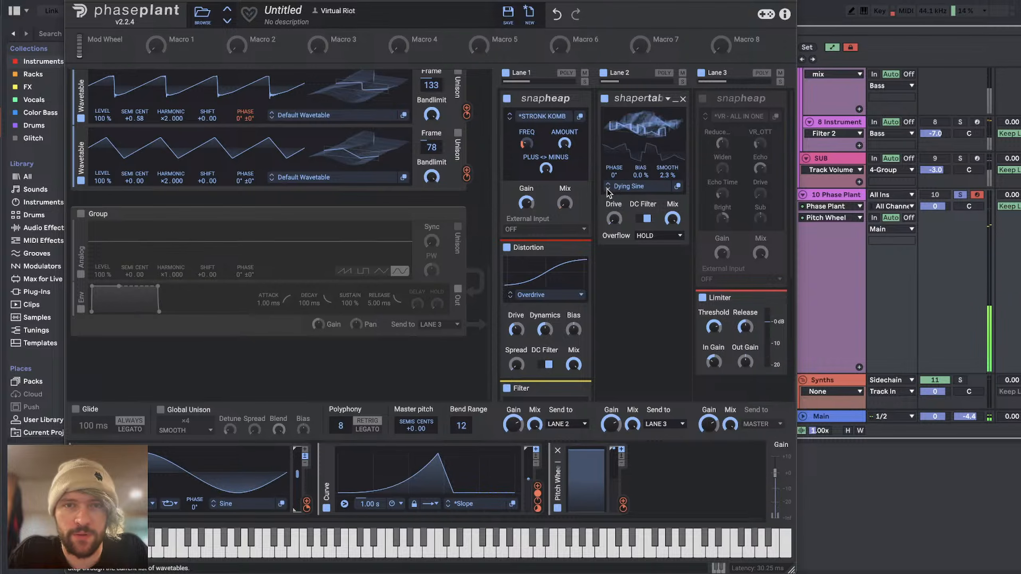
drag(648, 128, 648, 102)
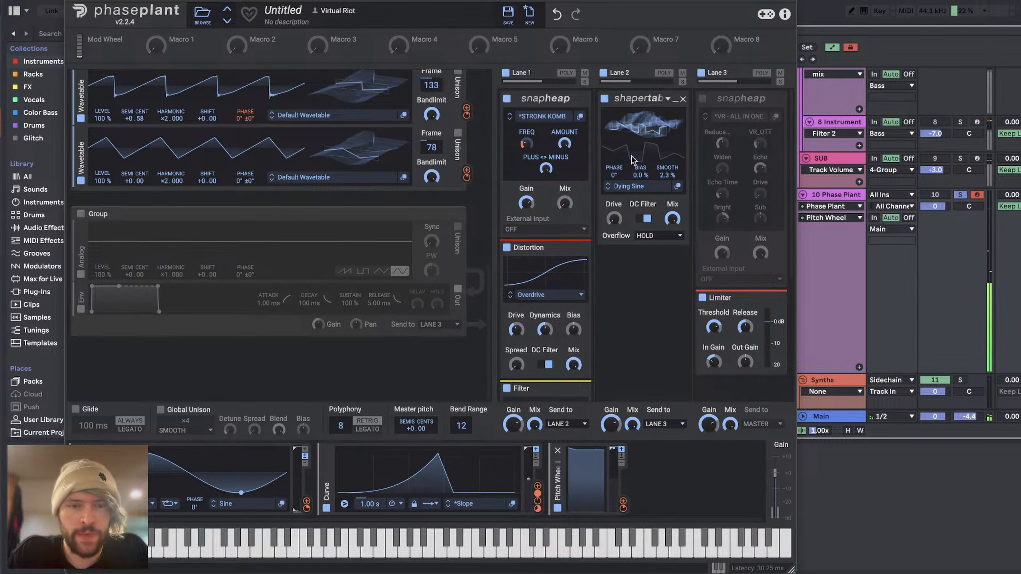
Step: Check the livestream chat in YouTube Studio and return to Phase Plant to view the first group's oscillators and filters
key(super+Tab)
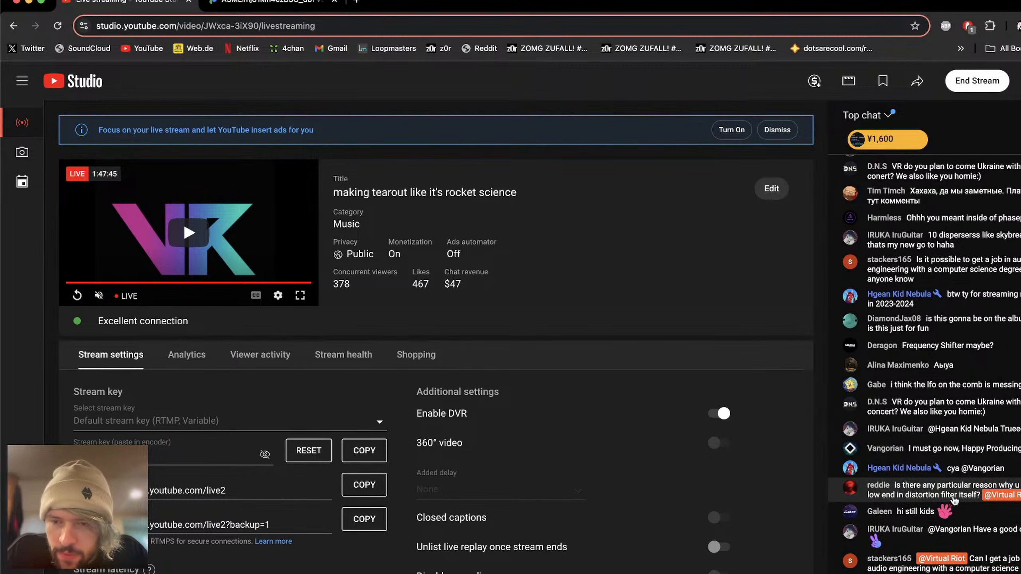
key(super+Tab)
scroll(264, 166, up, 10)
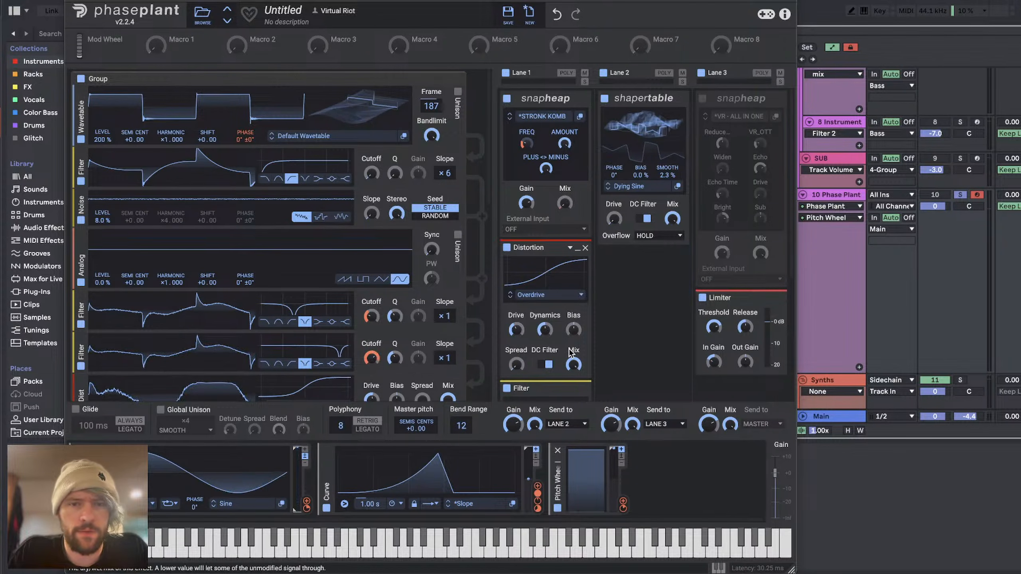
Step: Turn off the DC filters of Lane 1's Distortion and the Shaper Table, and audition Mirror overflow on the Shaper Table before restoring Hold
click(548, 365)
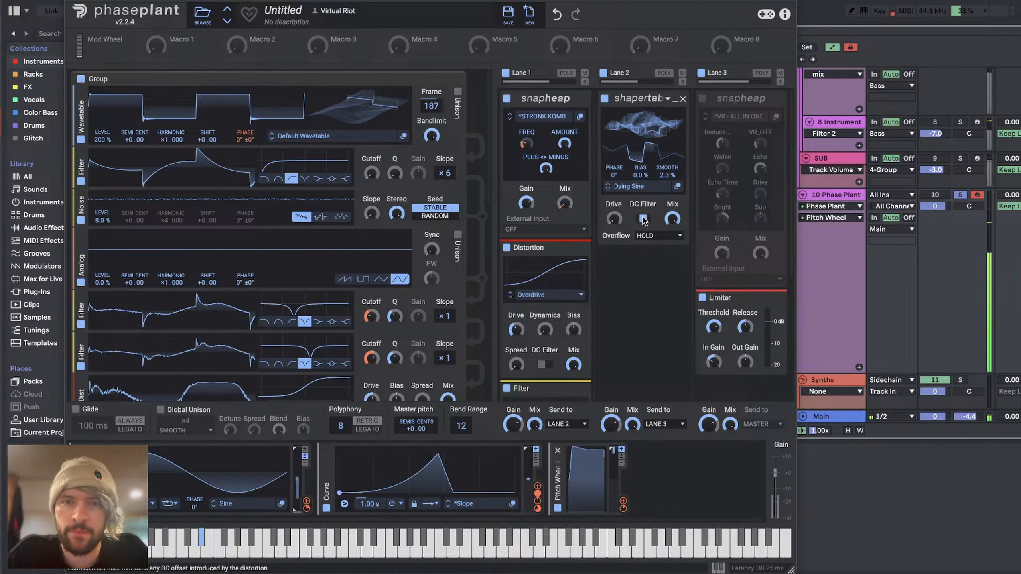
click(656, 237)
click(652, 278)
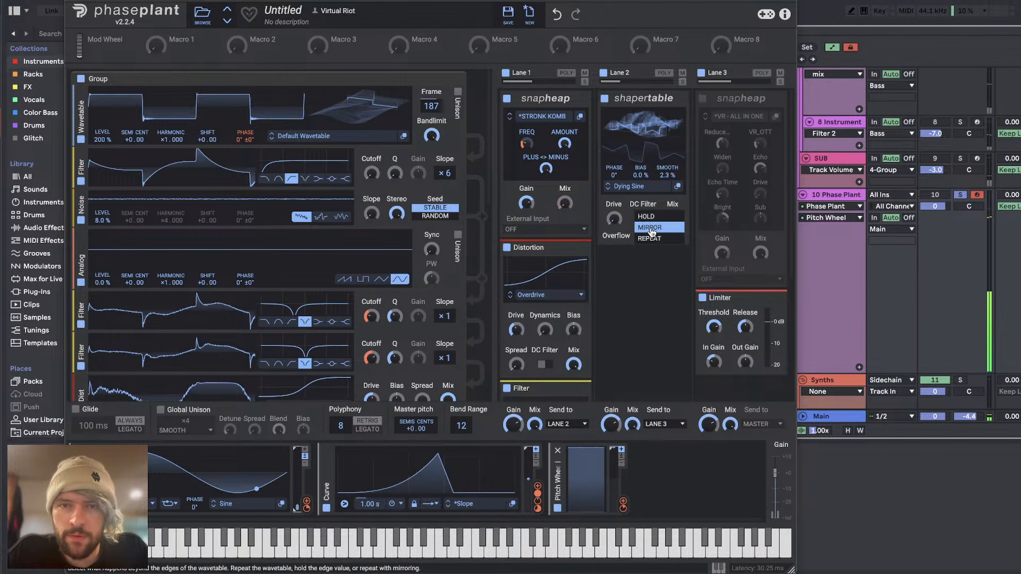
mouse_move(618, 223)
mouse_down()
mouse_move(618, 203)
mouse_move(618, 228)
mouse_up()
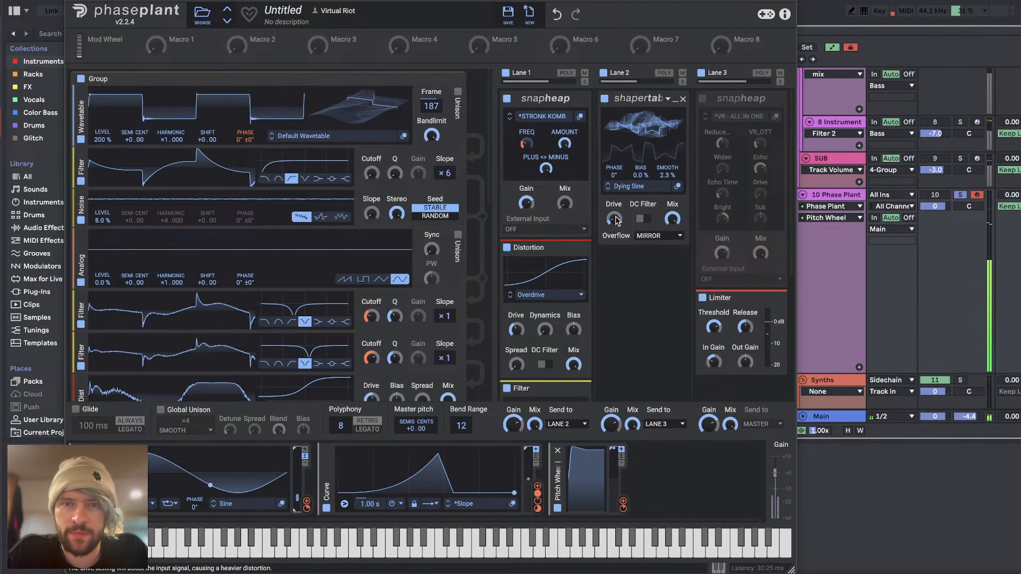
click(648, 235)
click(652, 262)
drag(618, 222, 618, 205)
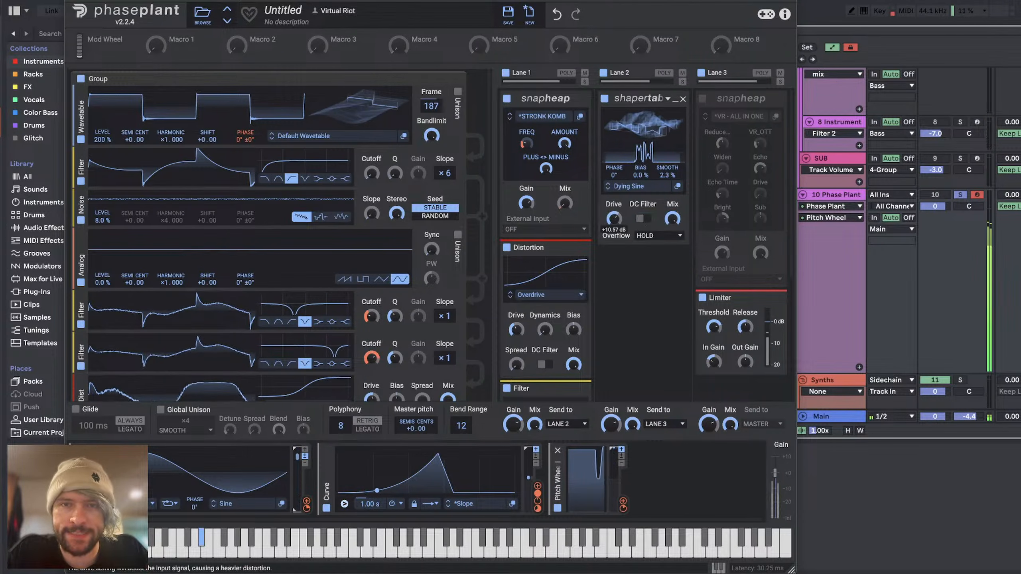
Step: Add an LFO modulator in one-shot mode with the Ramp Up shape and assign it to the Shaper Table's wavetable frame
click(660, 486)
click(633, 468)
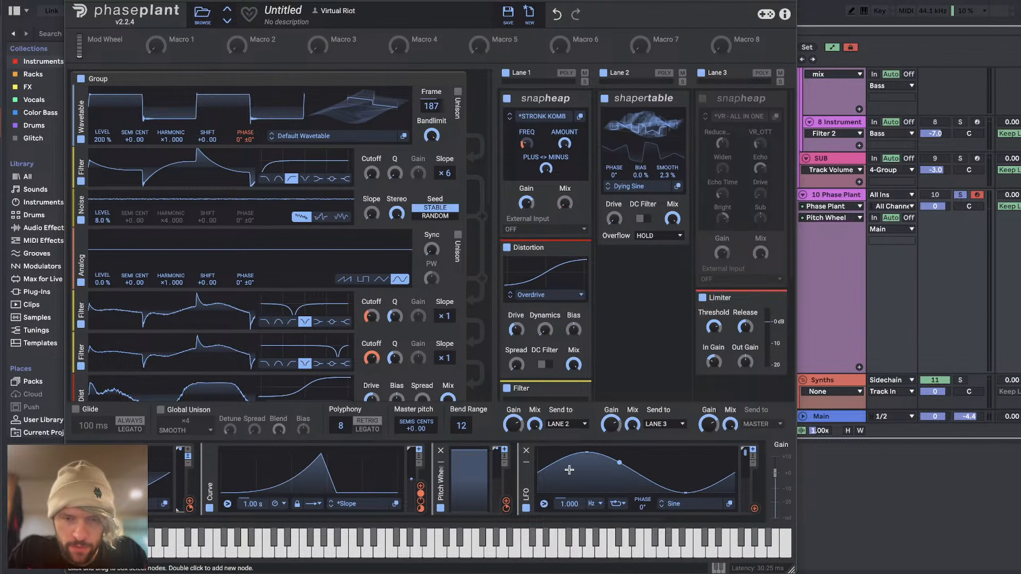
click(618, 505)
click(646, 504)
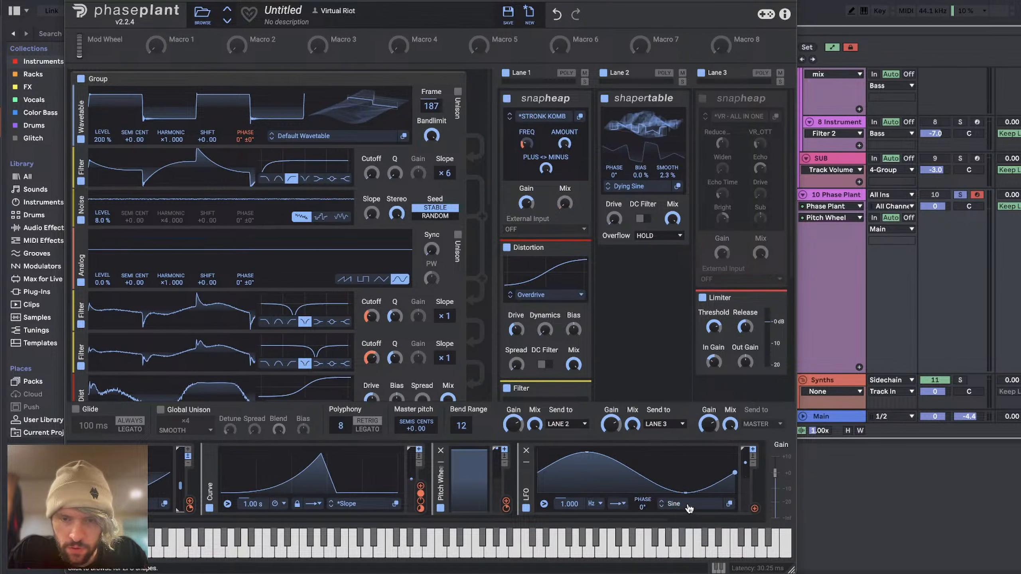
click(687, 505)
double_click(516, 427)
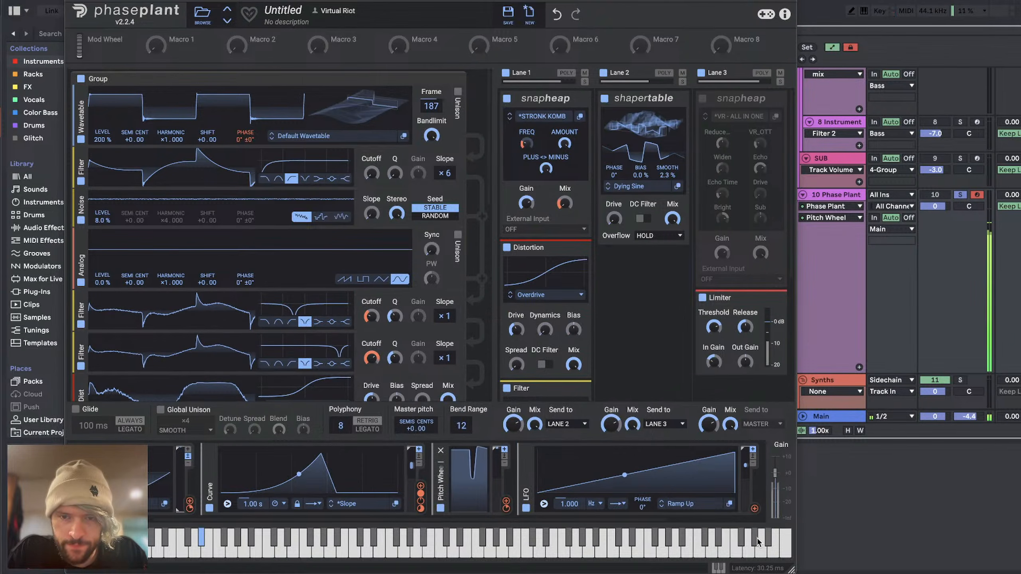
drag(754, 509, 644, 142)
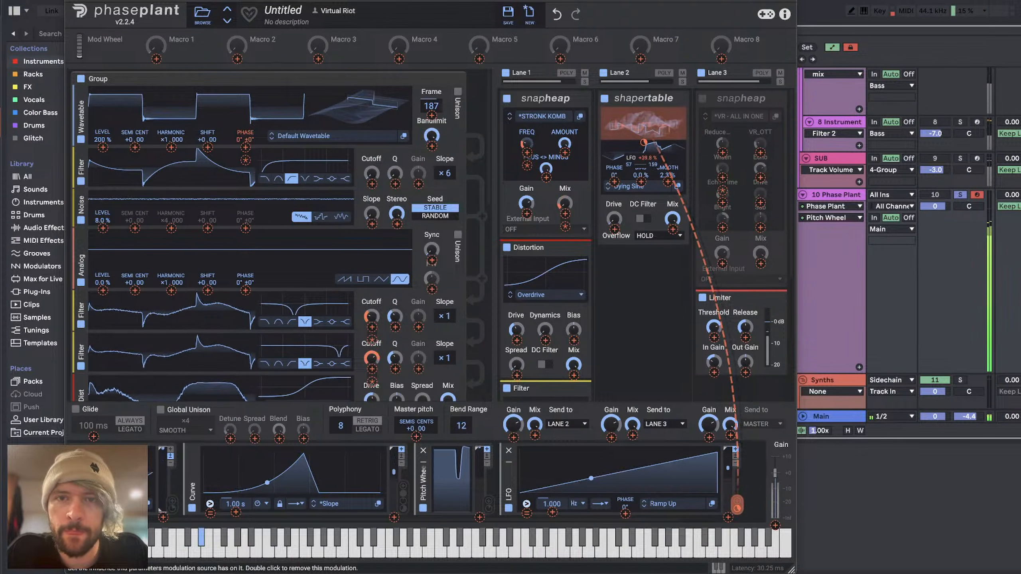
drag(644, 142, 643, 328)
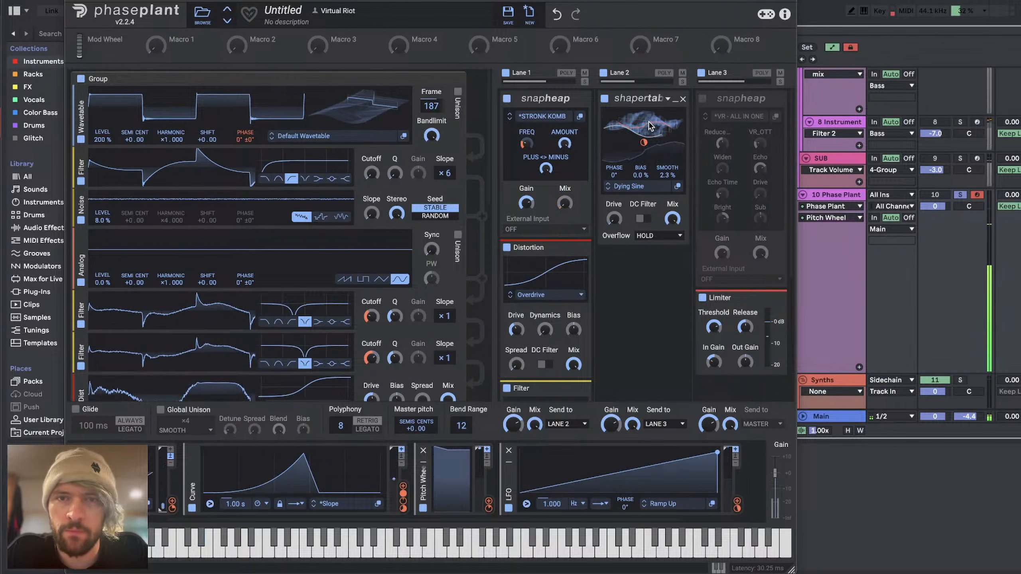
Step: Audition successive Shaper Table wavetables from Dying Square through to FM Growl 3
click(608, 190)
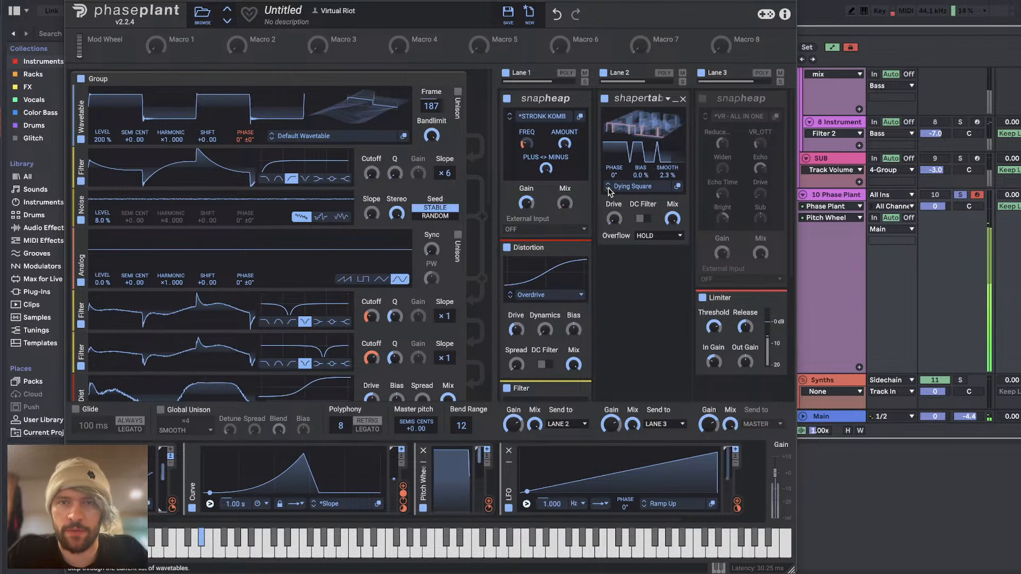
click(608, 189)
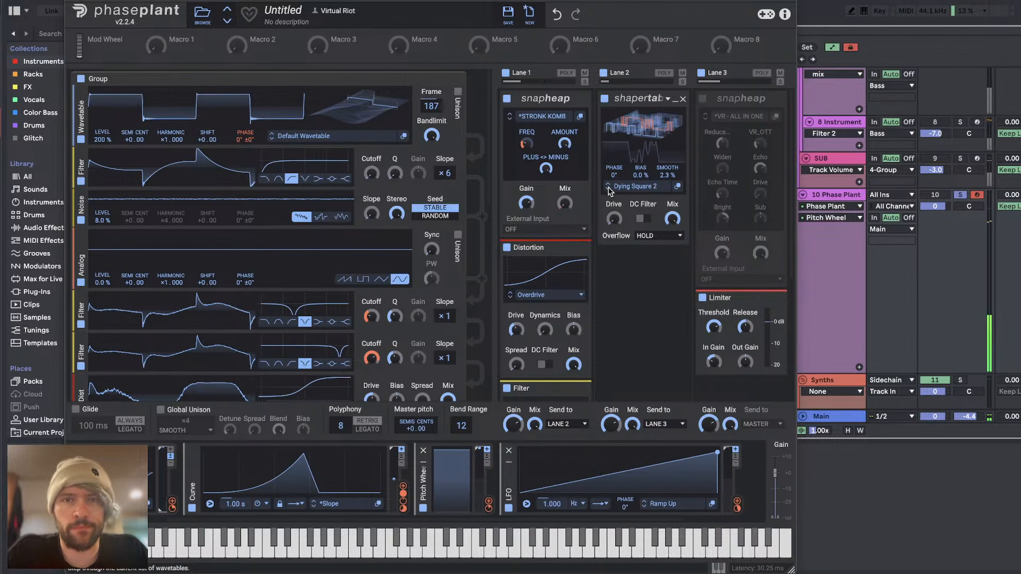
click(608, 190)
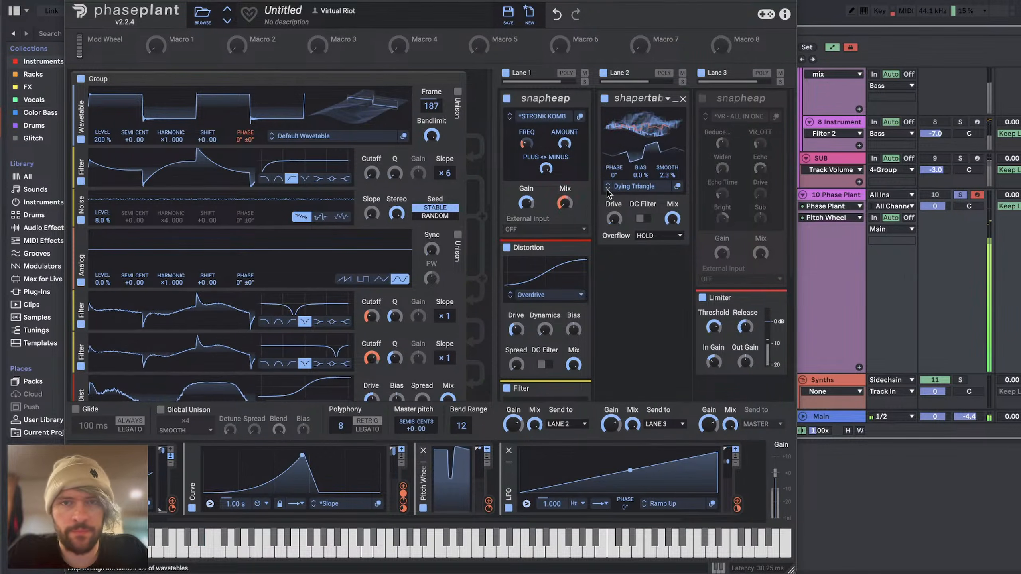
click(608, 190)
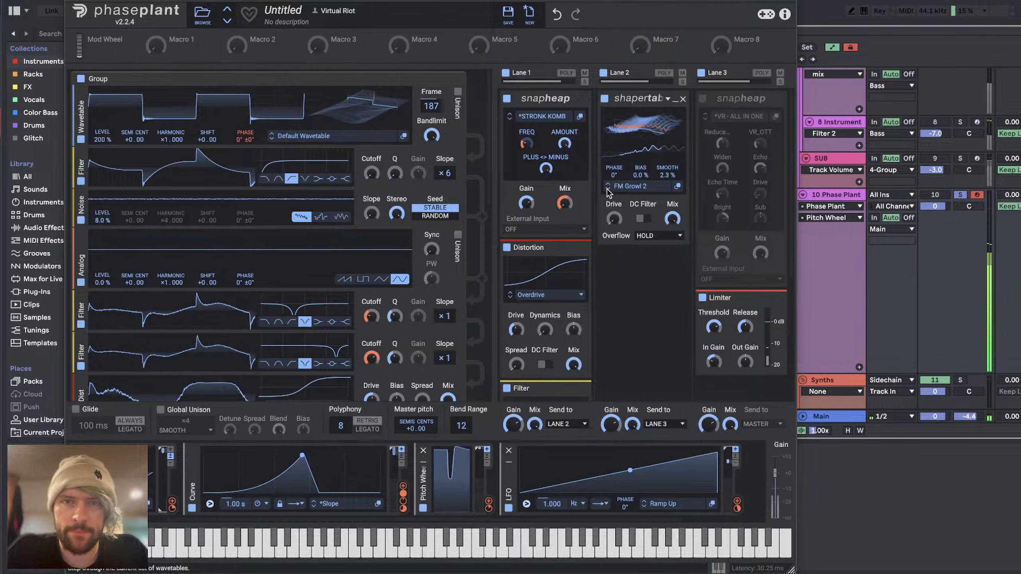
click(608, 189)
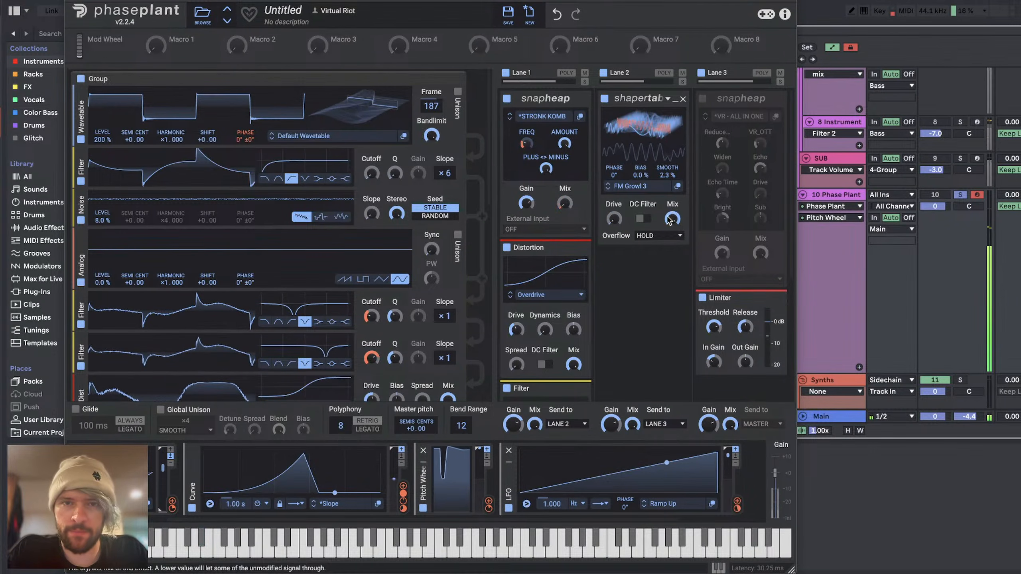
Step: Insert a Gain effect before and after the Shaper Table in Lane 2, setting the first one to -5.91 dB
click(632, 92)
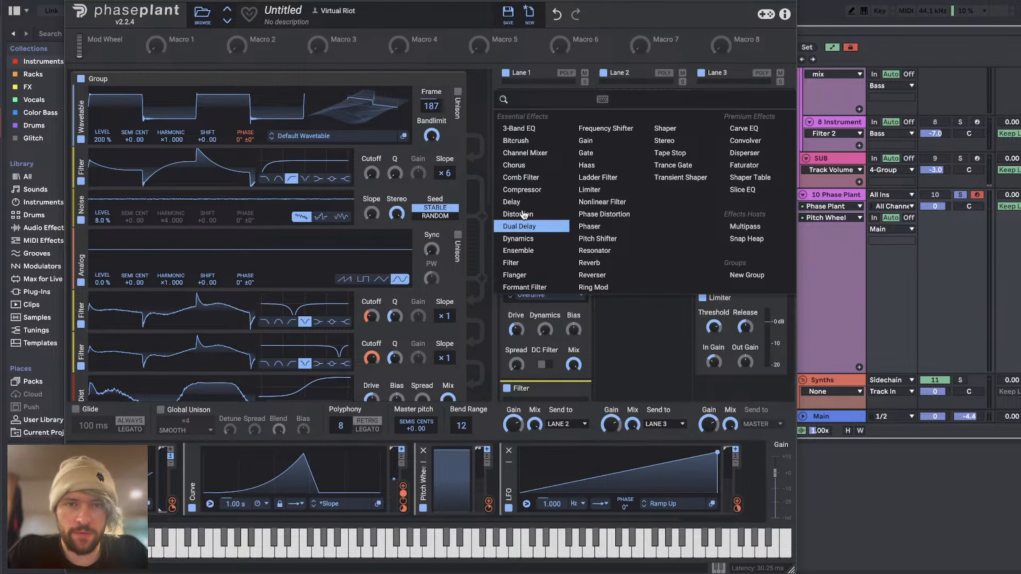
click(586, 140)
click(640, 312)
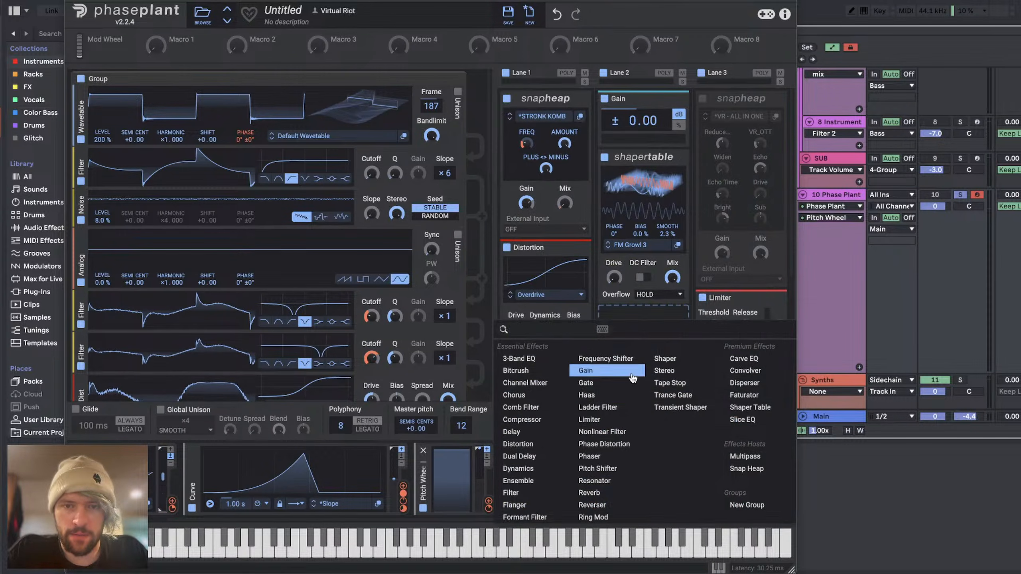
click(632, 378)
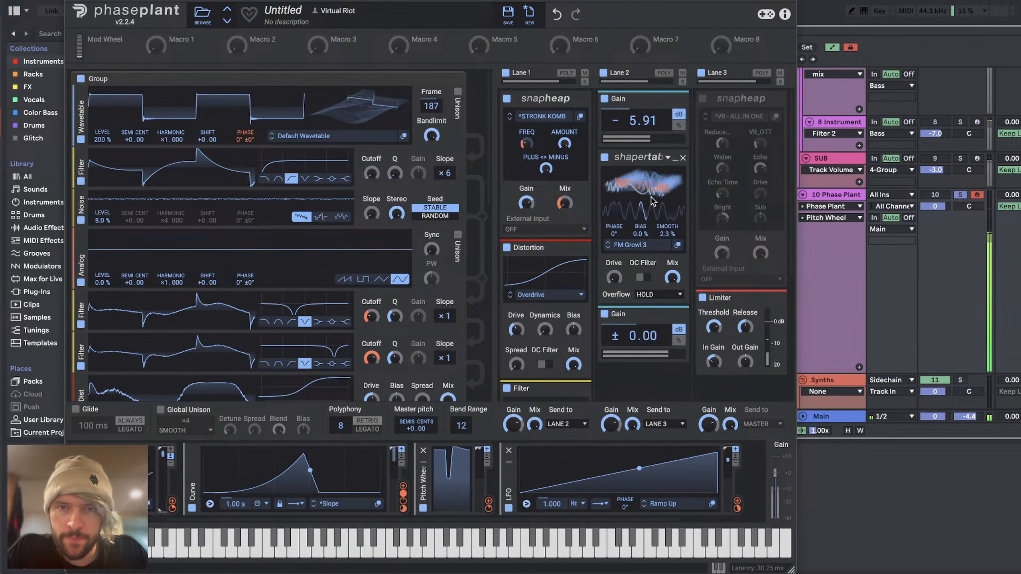
Step: Audition more Shaper Table wavetables, including Gritty and Dying Sine, and settle on Dying Square
click(608, 249)
click(609, 250)
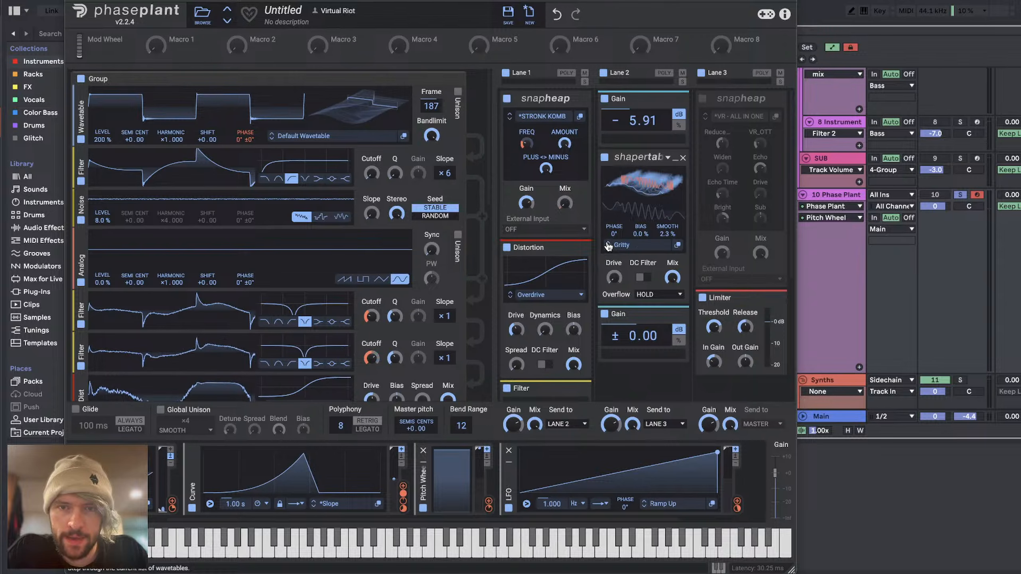
click(609, 242)
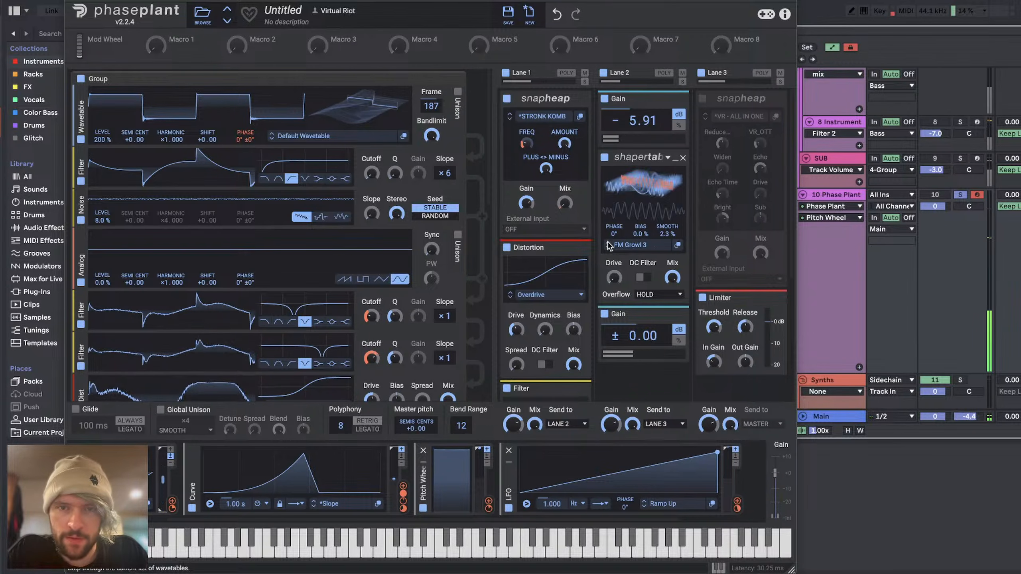
click(608, 247)
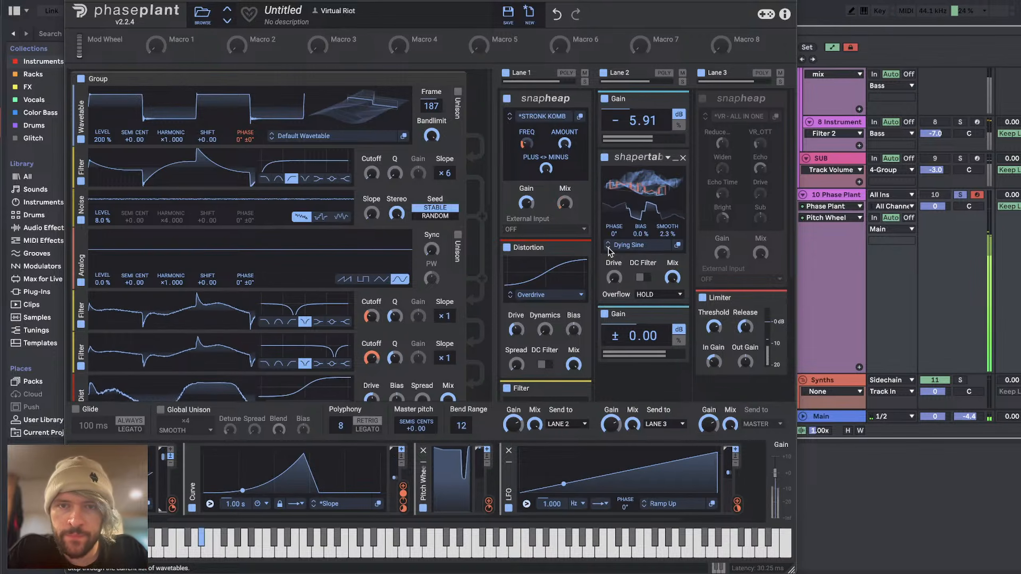
click(608, 248)
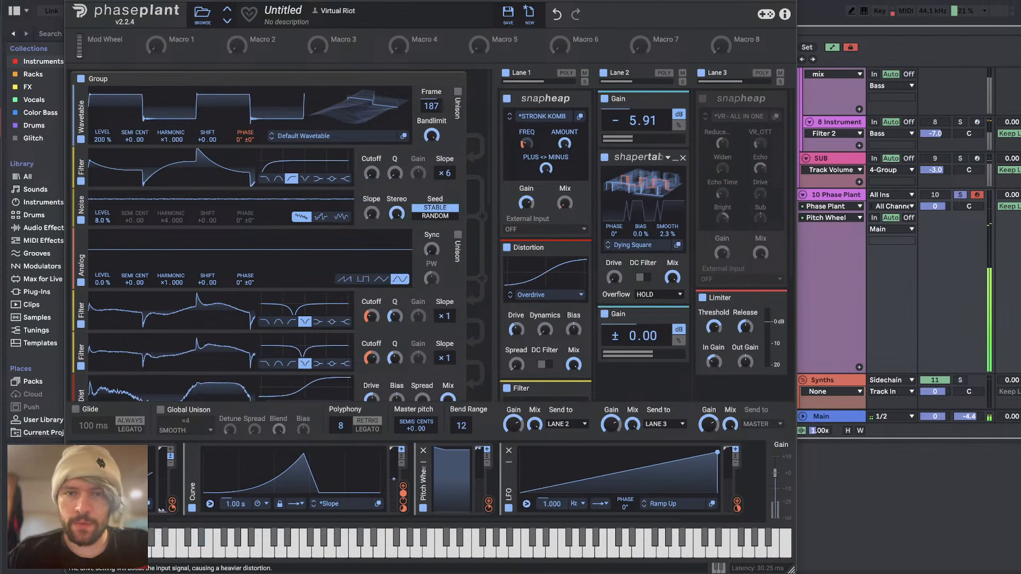
Step: Set the Gain before the Shaper Table to -2.42 dB and readjust the Shaper Table's drive and LFO frame modulation depth
mouse_move(614, 277)
mouse_down()
mouse_move(614, 269)
mouse_move(615, 277)
mouse_up()
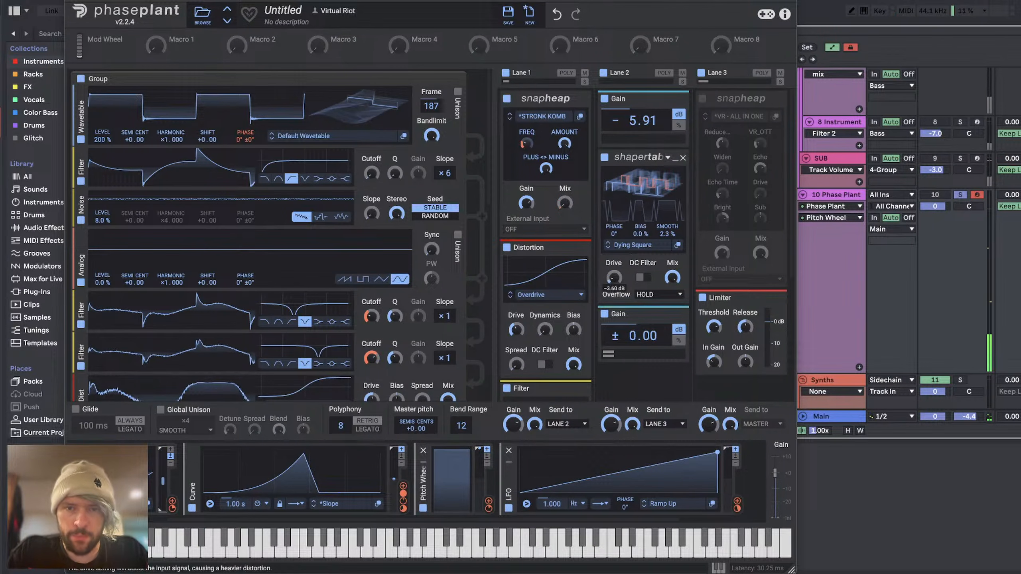
mouse_move(658, 115)
mouse_down()
mouse_move(658, 105)
mouse_move(658, 116)
mouse_up()
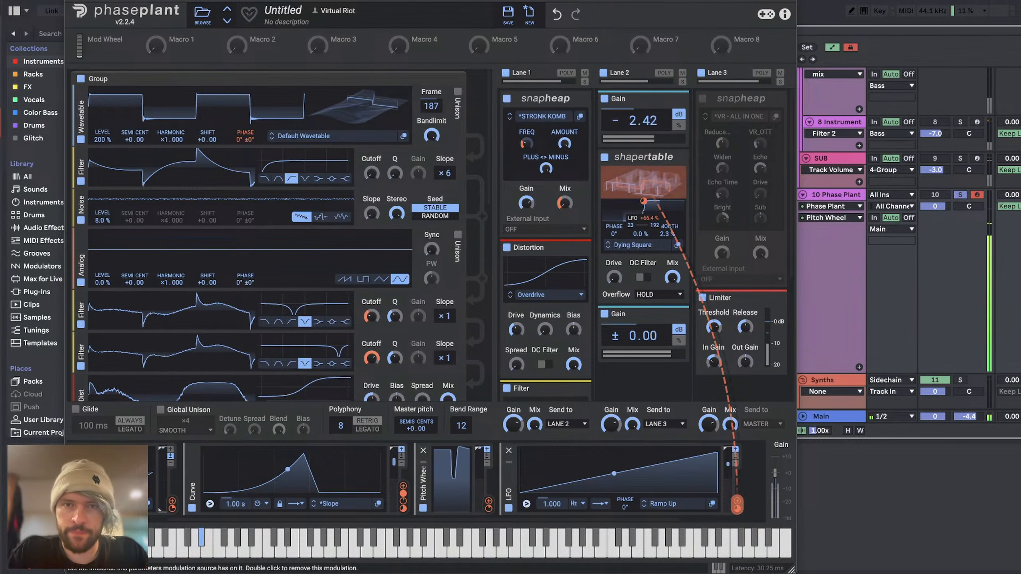
mouse_move(645, 201)
mouse_down()
mouse_move(645, 227)
mouse_move(645, 217)
mouse_up()
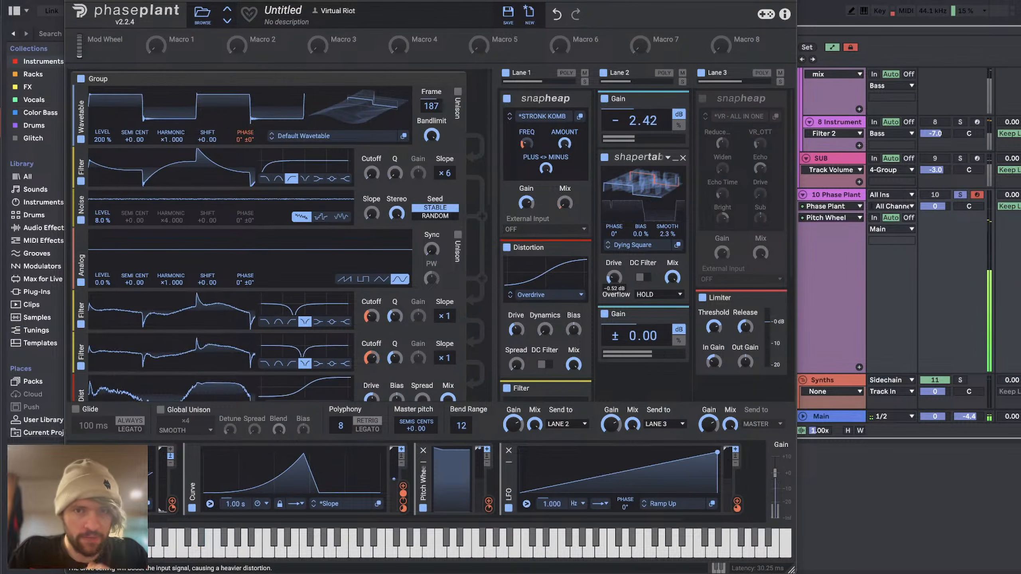
Step: Add a Frequency Shifter after the second Gain in Lane 2 and set its shift to 383 Hz
click(634, 378)
click(644, 315)
scroll(645, 318, down, 5)
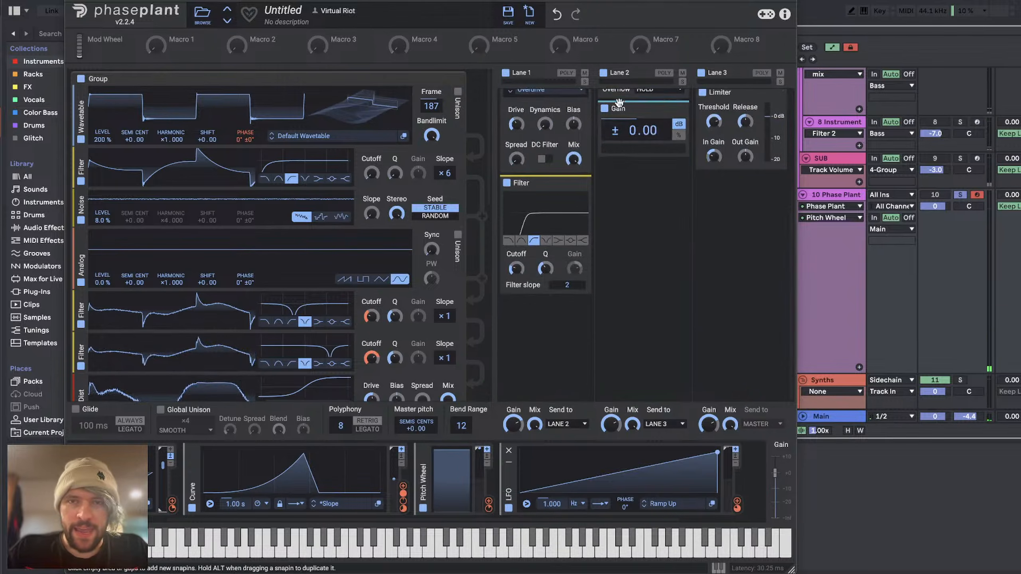
click(639, 185)
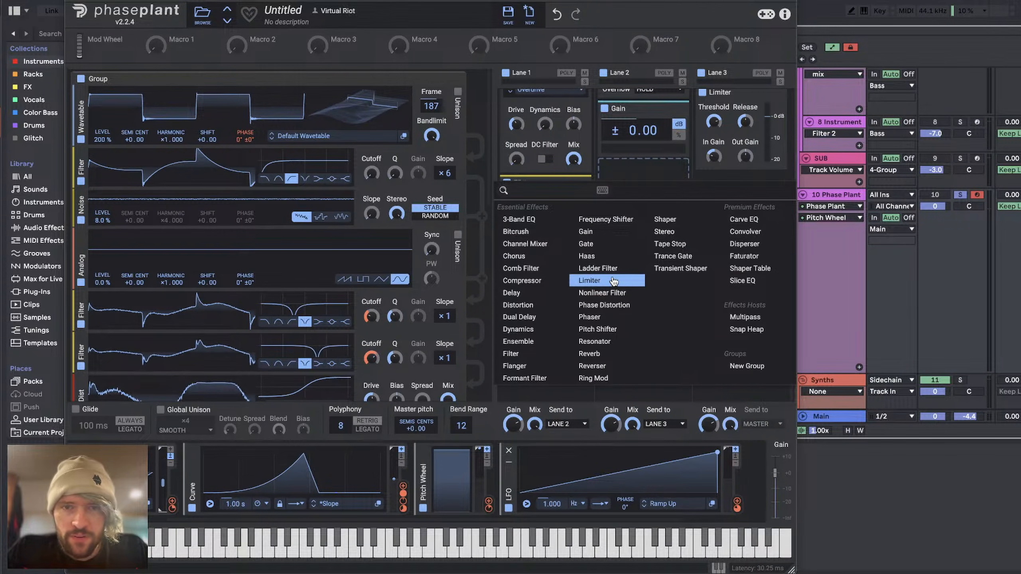
click(600, 223)
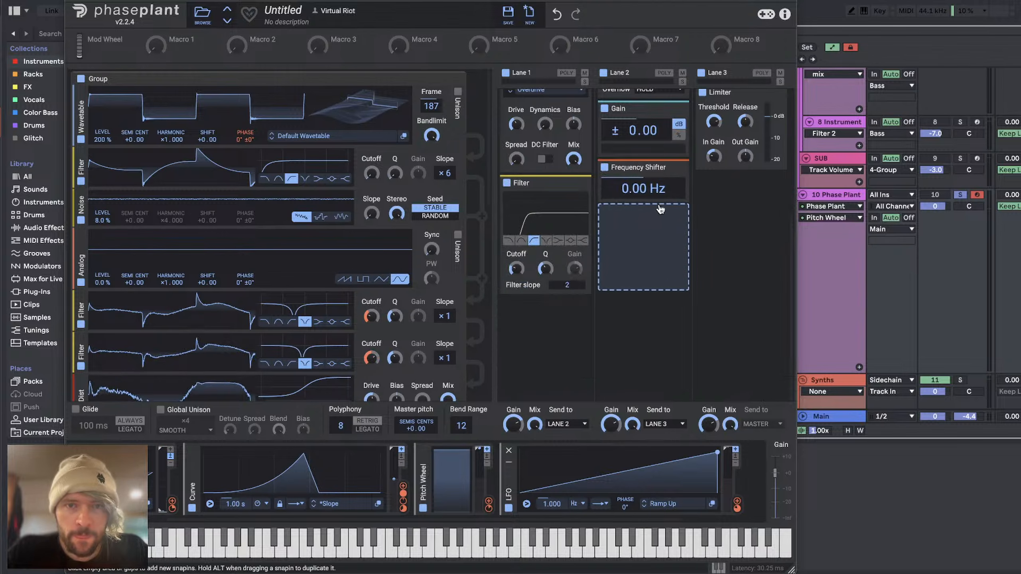
drag(644, 188, 643, 161)
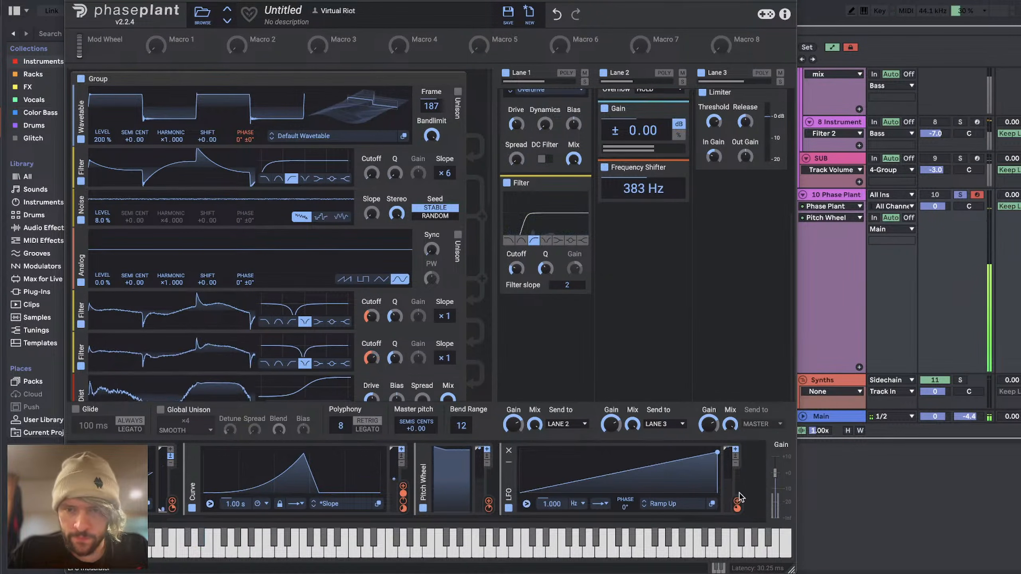
Step: Reshape the LFO ramp to stay flat for about its first third, and assign it to the Frequency Shifter's frequency
double_click(601, 477)
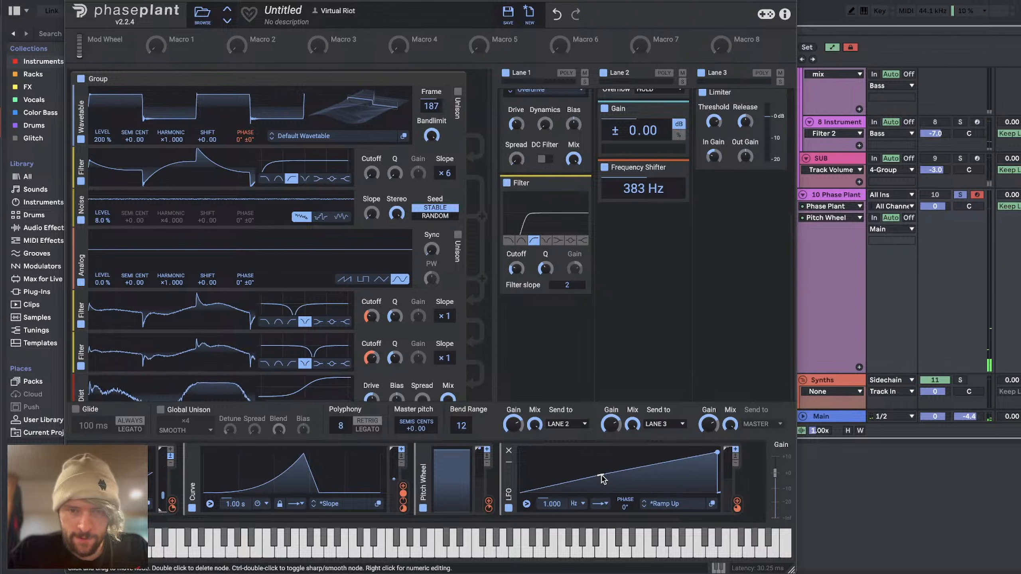
drag(601, 476, 590, 516)
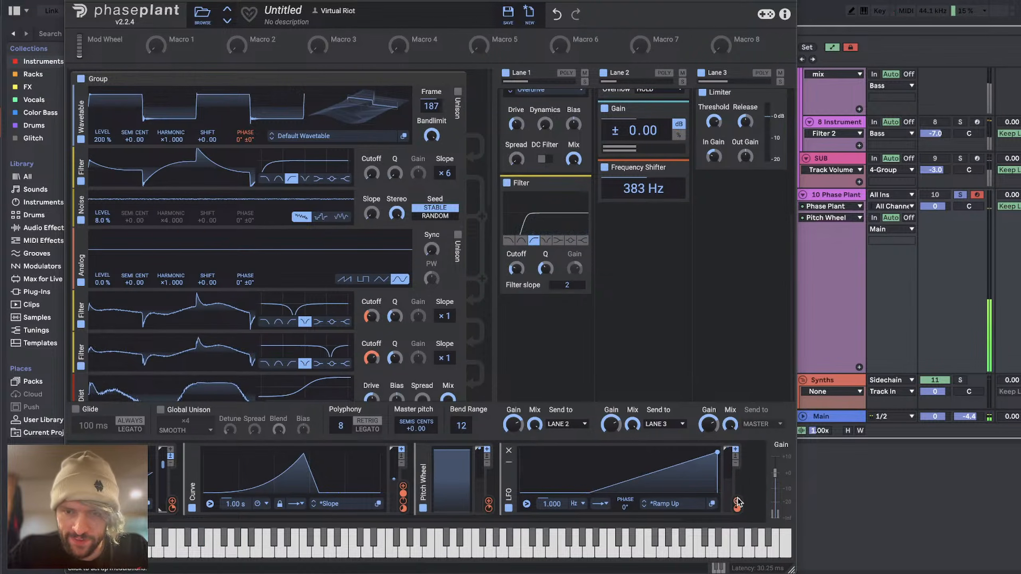
drag(737, 503, 644, 189)
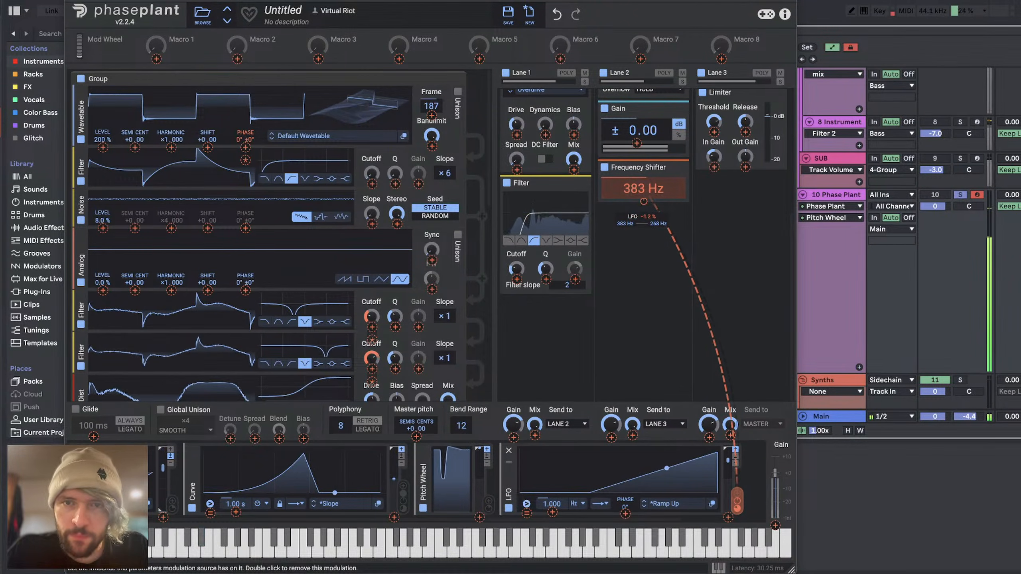
drag(644, 202, 643, 200)
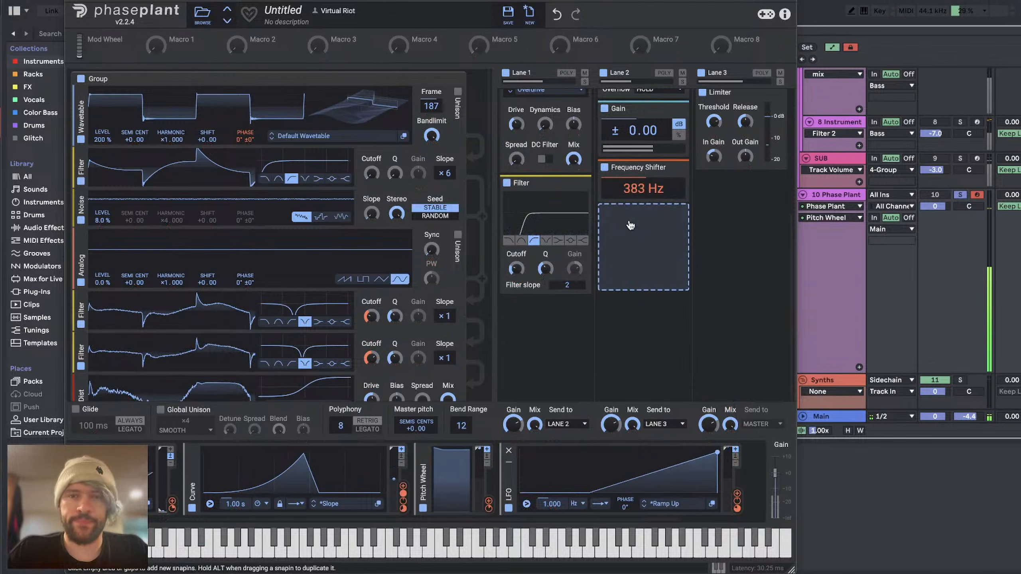
Step: Add a Reverb after the Frequency Shifter in Lane 2
click(630, 224)
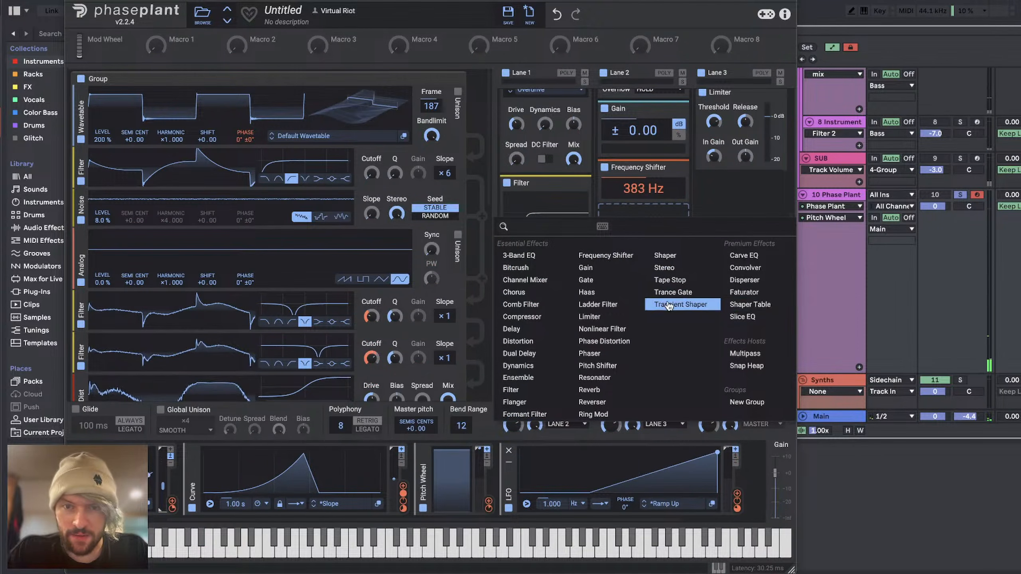
click(591, 390)
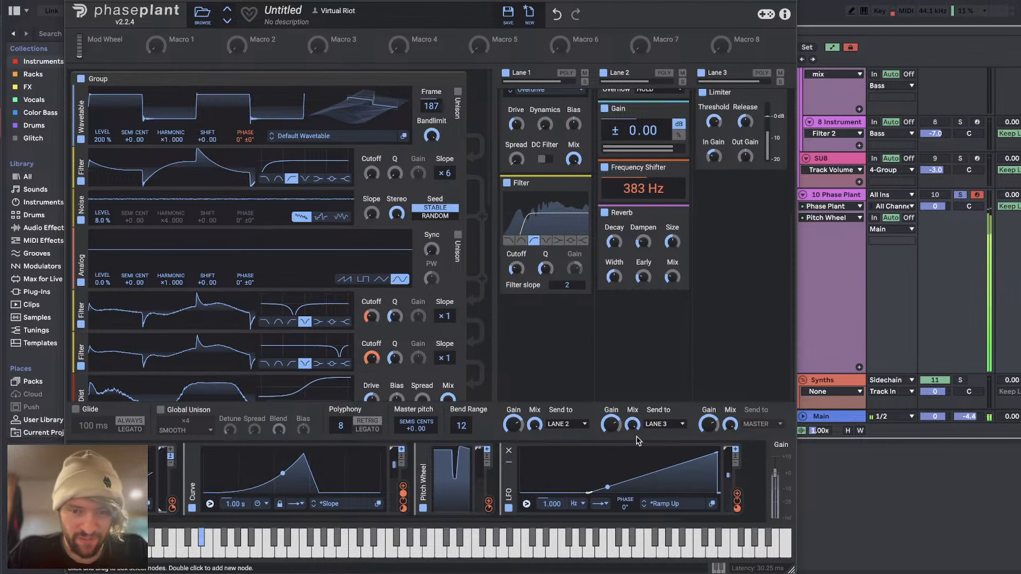
scroll(327, 471, right, 3)
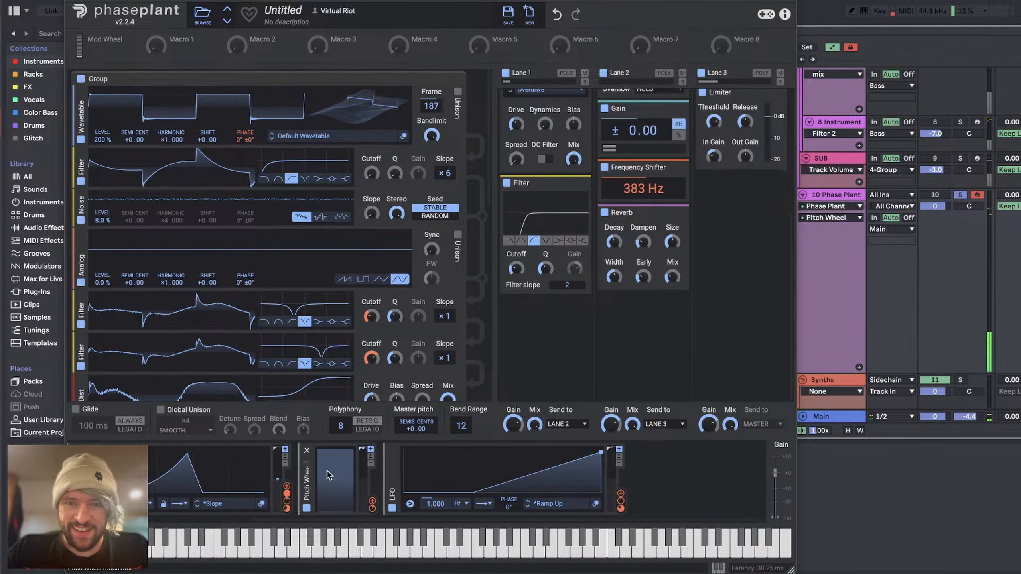
Step: Add an Envelope modulator with a 3.38 ms release and assign it to the mix of Lane 2's Reverb
click(683, 479)
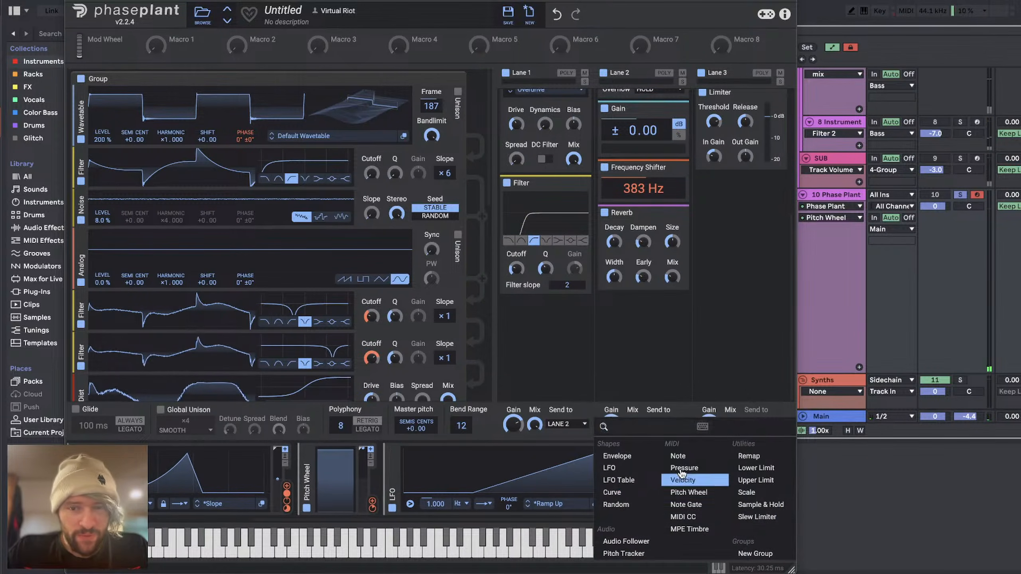
click(631, 460)
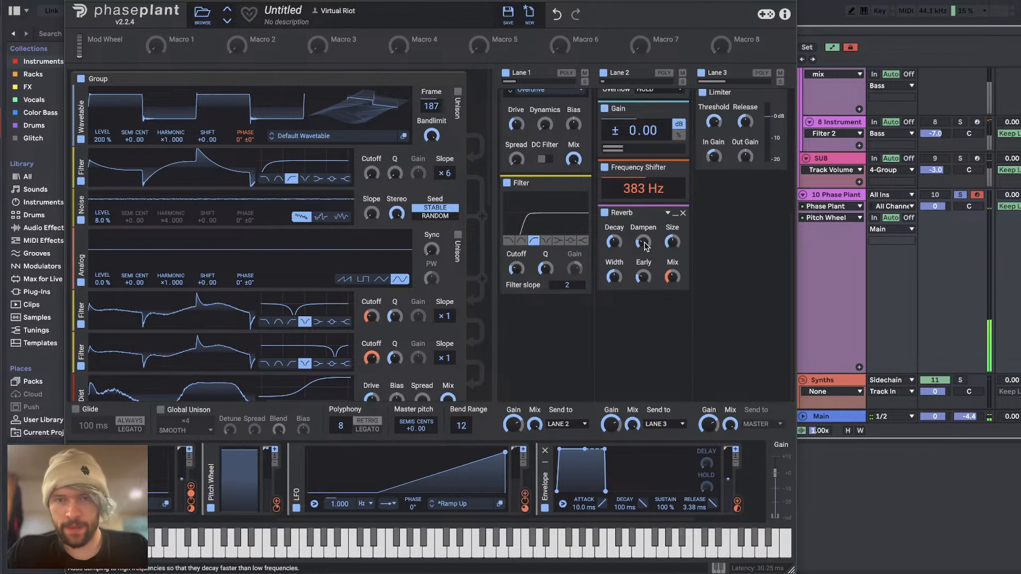
Step: Enable the bypassed Snap Heap in Lane 3 and the disabled sine Analog group that is sent to Lane 3
scroll(674, 248, up, 5)
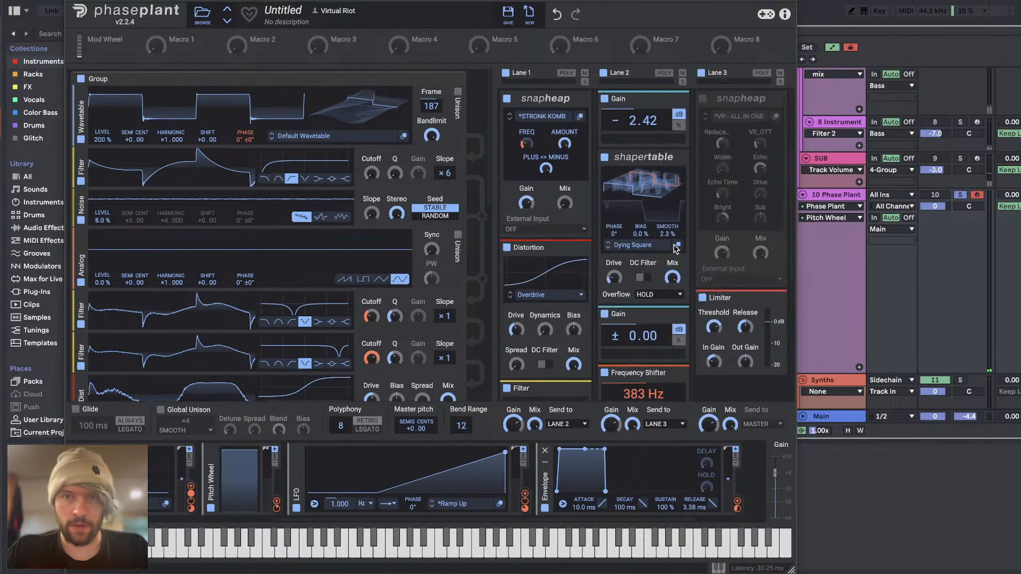
click(702, 99)
scroll(350, 297, down, 9)
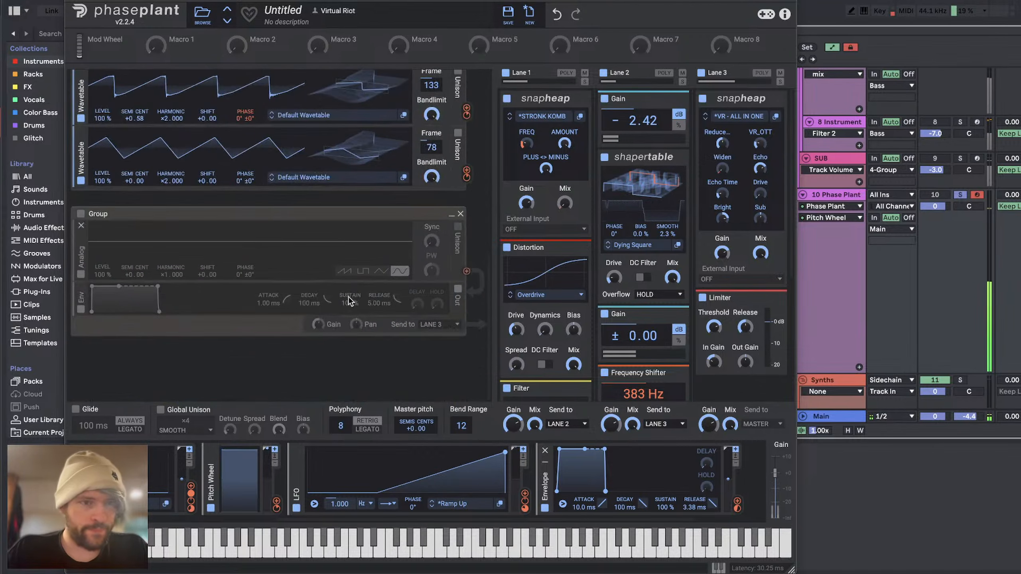
click(80, 214)
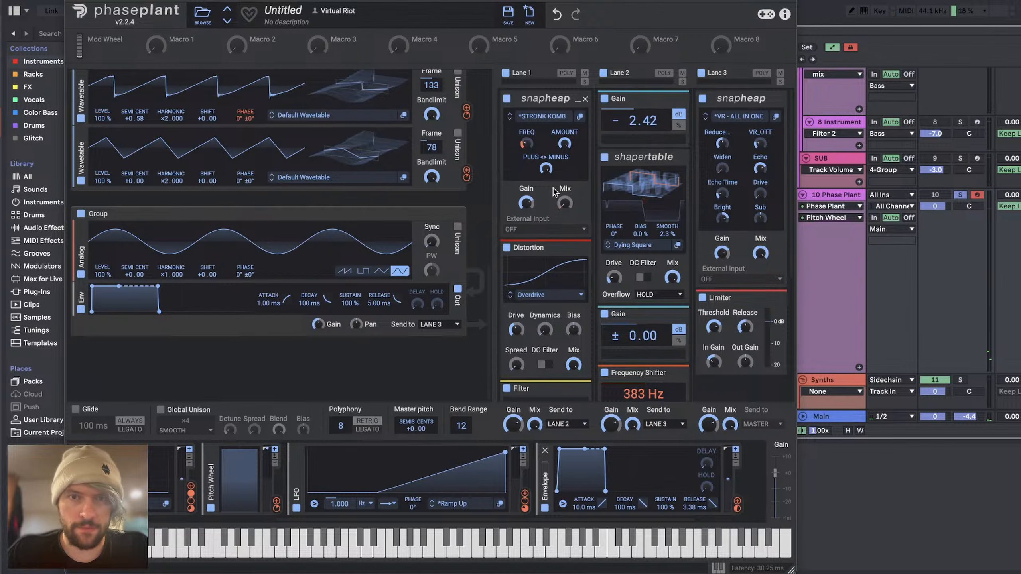
Step: Copy Lane 1's Distortion to the start of Lane 3, before the Snap Heap, and set its drive to +6.84 dB
drag(541, 248, 724, 105)
drag(712, 181, 712, 173)
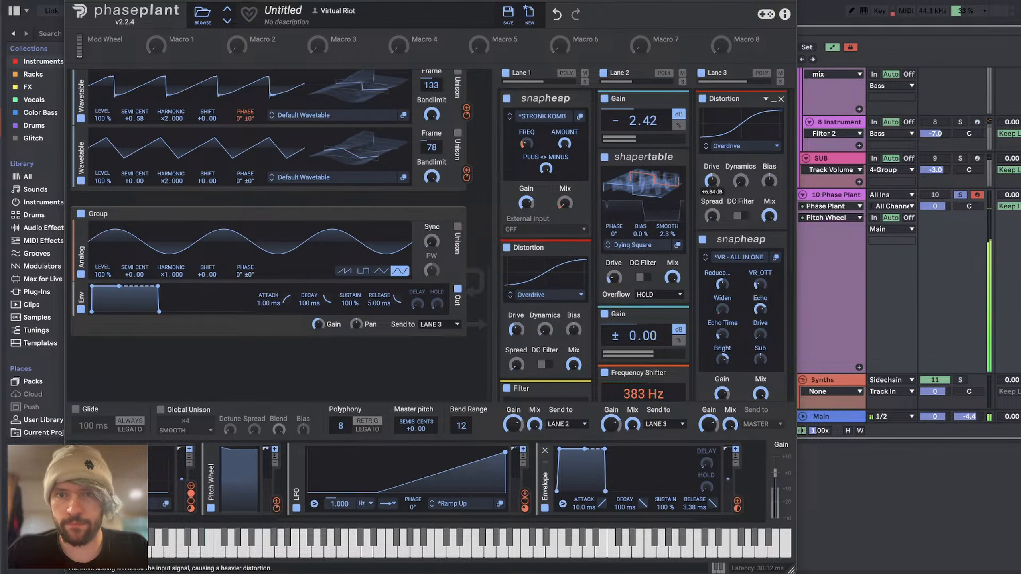
Step: Set Lane 2's Frequency Shifter to 310 Hz and readjust the Reverb's mix
scroll(626, 238, down, 5)
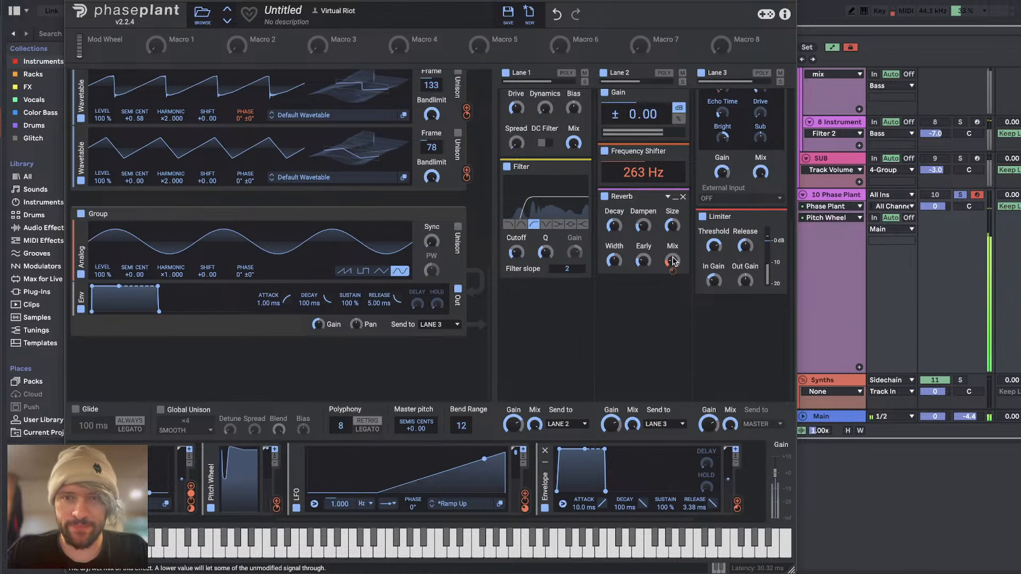
drag(673, 261, 673, 260)
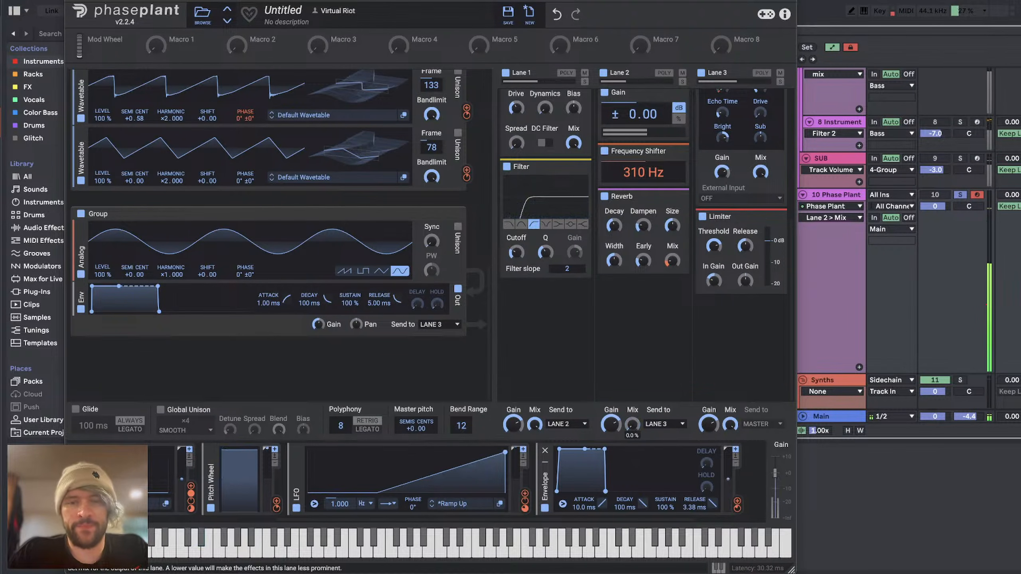
Step: Modulate Lane 2's output mix from 0% with the ramp LFO and close the synth window
click(525, 494)
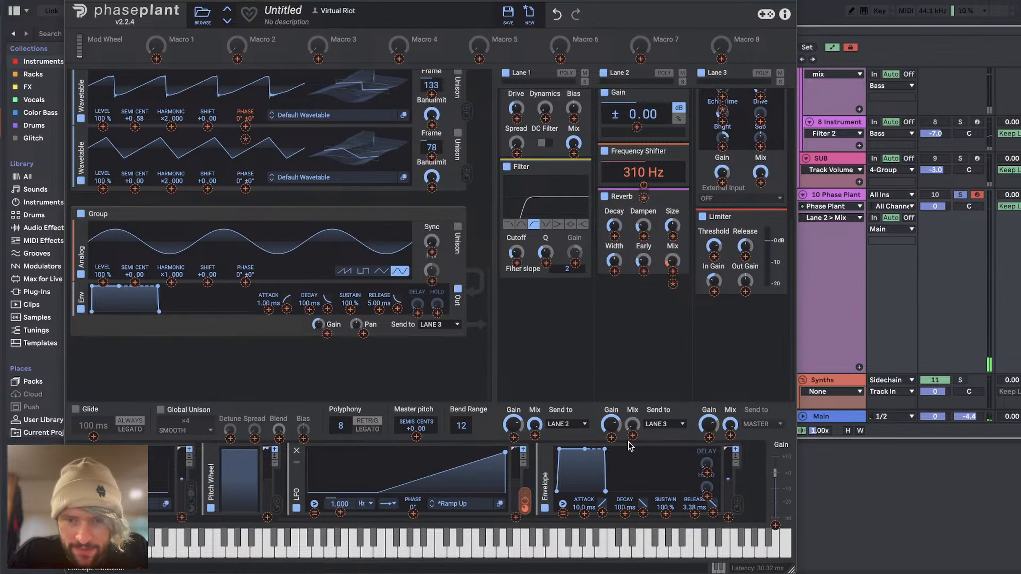
drag(633, 436, 633, 398)
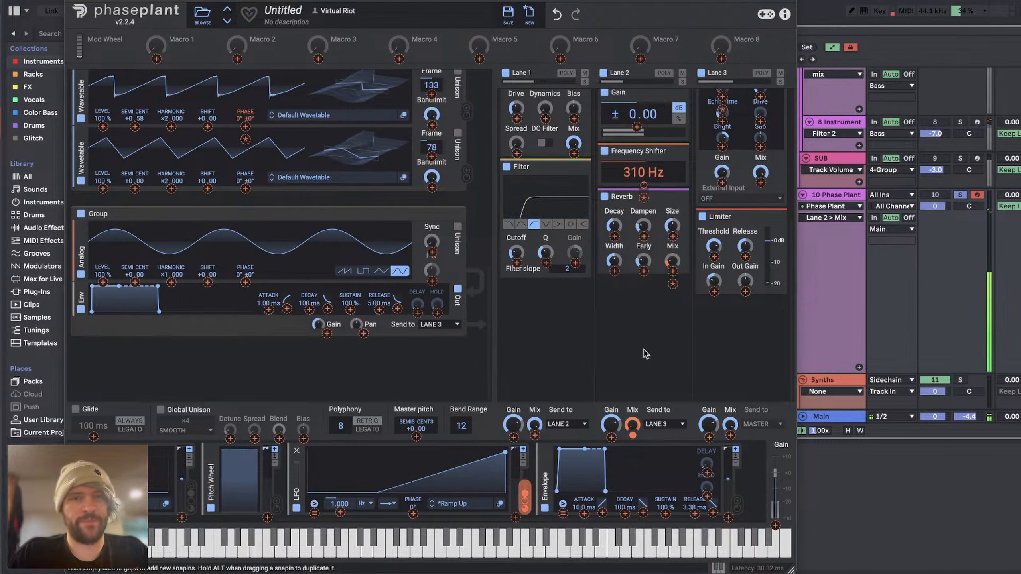
click(70, 2)
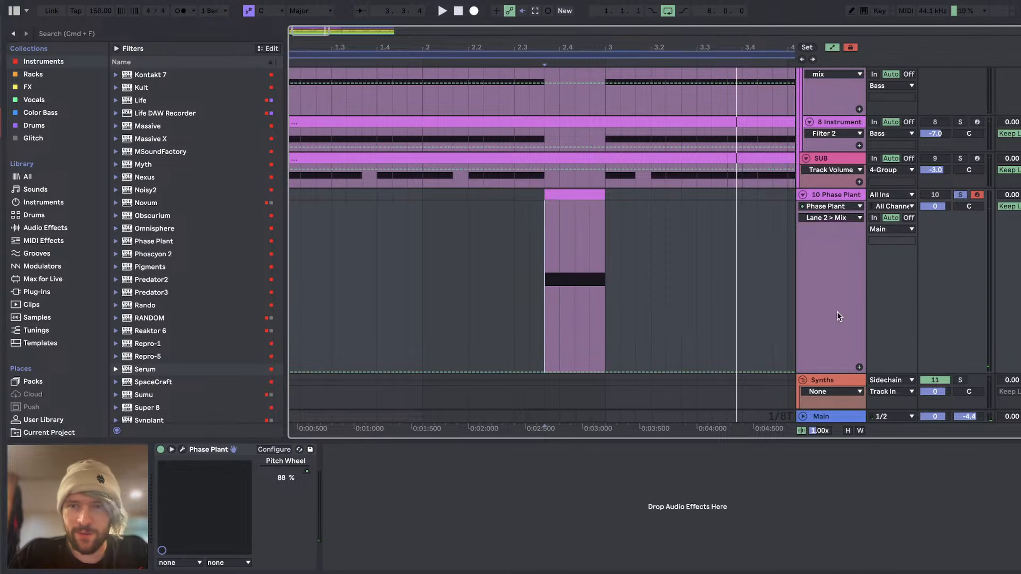
Step: Add the Reduce Ambience 2 and Multiband Compression presets and an EQ Eight after Phase Plant on the fill bass track
click(45, 227)
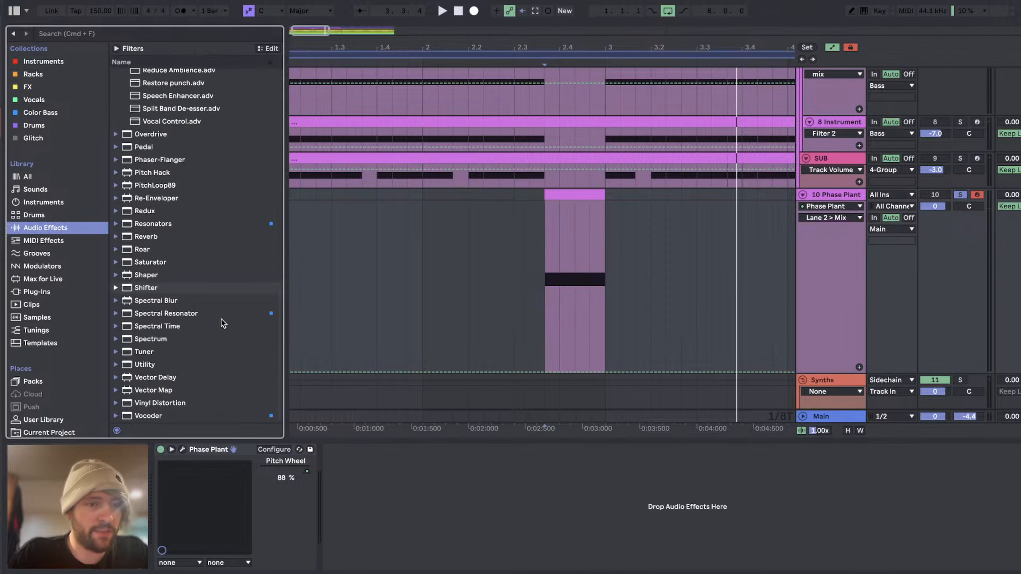
scroll(193, 120, up, 5)
double_click(177, 209)
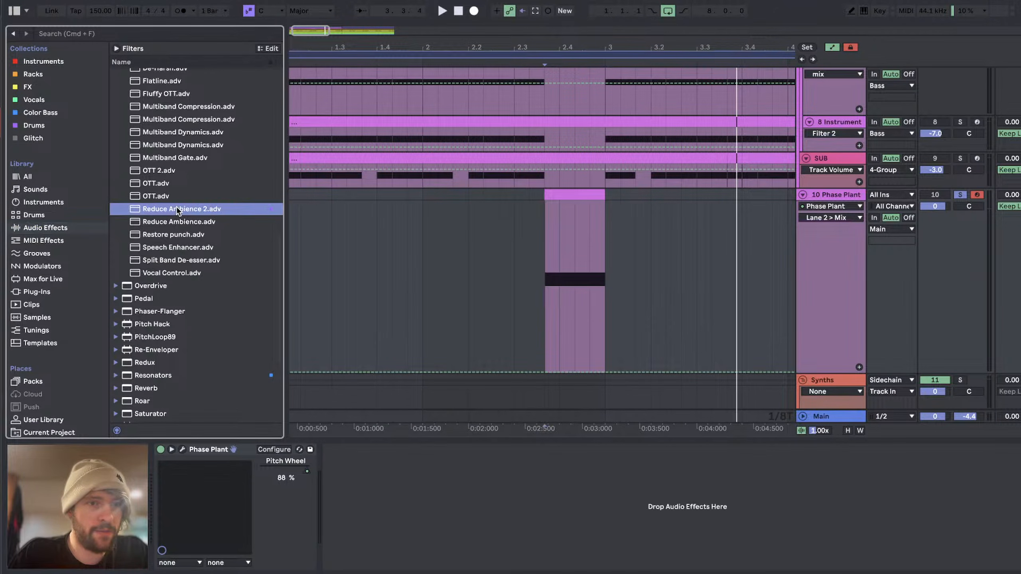
double_click(190, 109)
scroll(190, 112, up, 10)
double_click(160, 292)
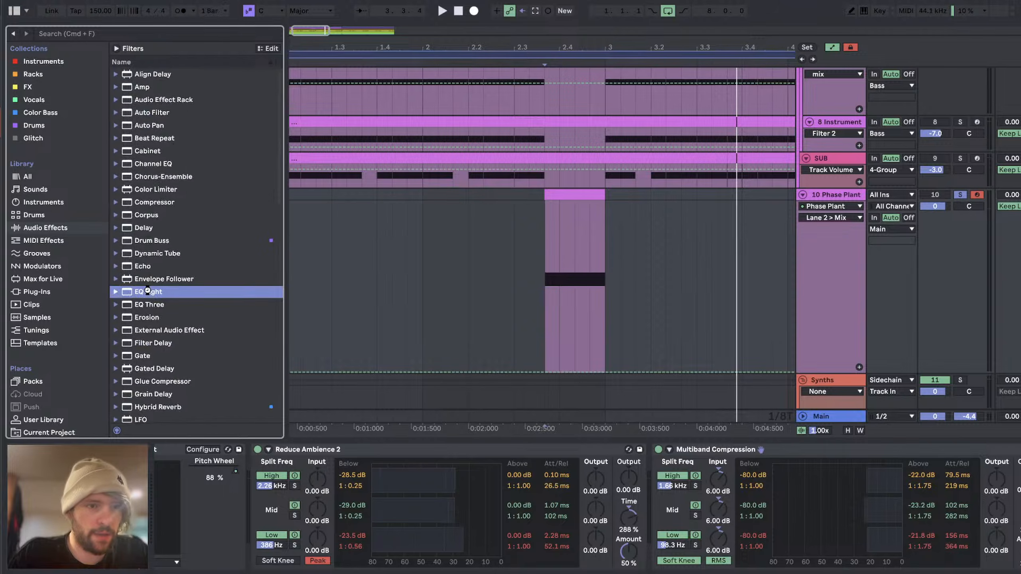
Step: Cut 2.36 dB at 808 Hz with a Q of 0.93 on EQ Eight's second band
drag(857, 500, 901, 507)
drag(750, 560, 750, 549)
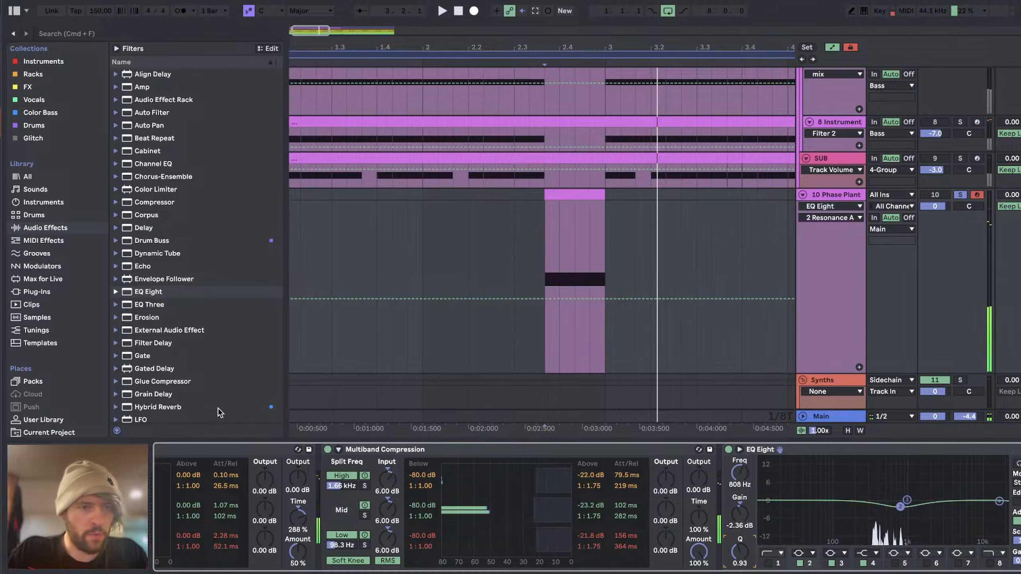
Step: Add a Utility after EQ Eight and automate its gain from 0 dB at the fill clip's end to minimum just before 3.2
scroll(217, 412, down, 15)
double_click(164, 365)
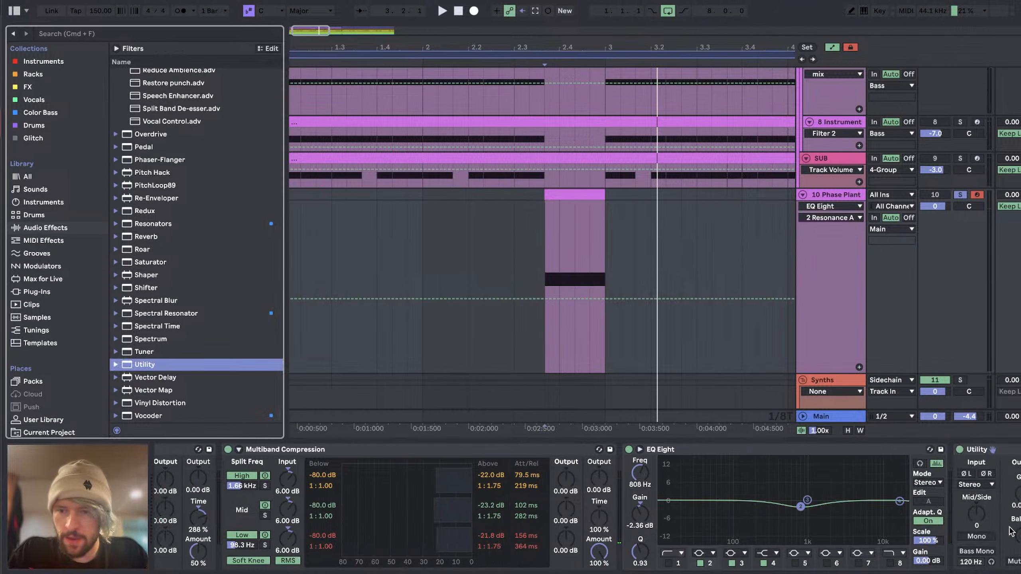
click(604, 287)
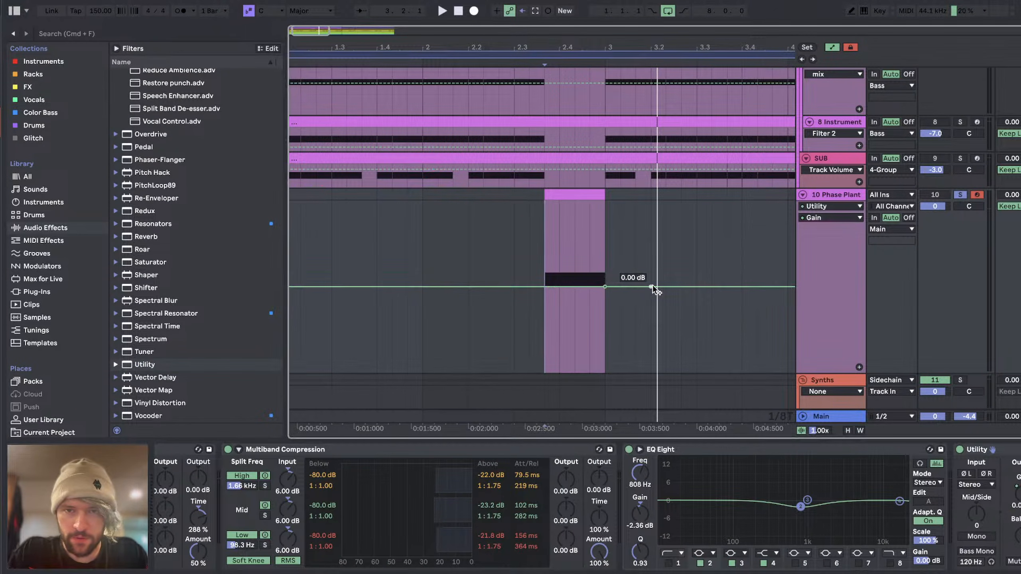
drag(650, 287, 641, 346)
Step: Play back the fill from just before the clip and straighten the curve of the Utility gain fade-out
click(516, 348)
key(space)
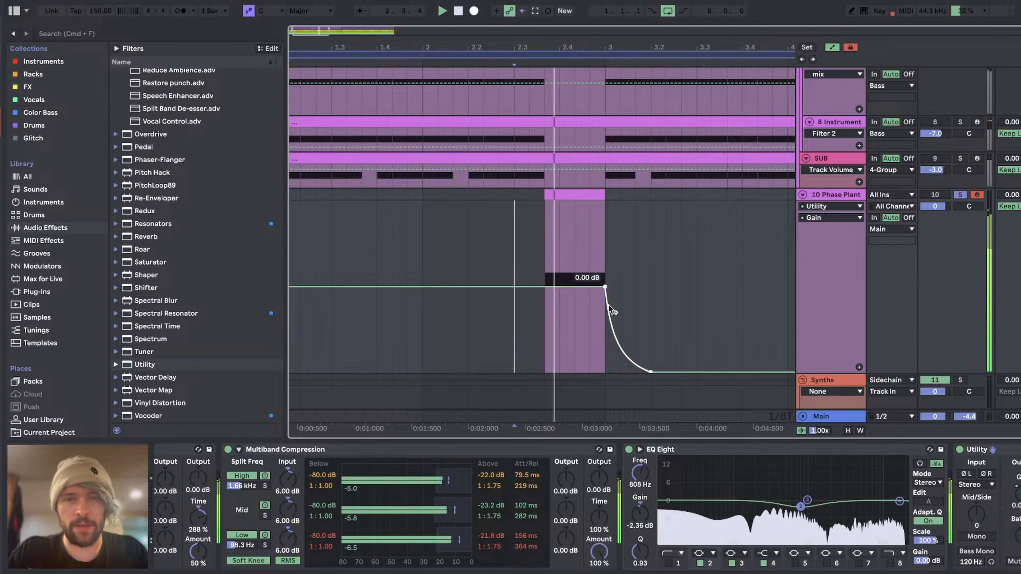
key(space)
scroll(298, 468, left, 10)
key(space)
scroll(297, 468, right, 10)
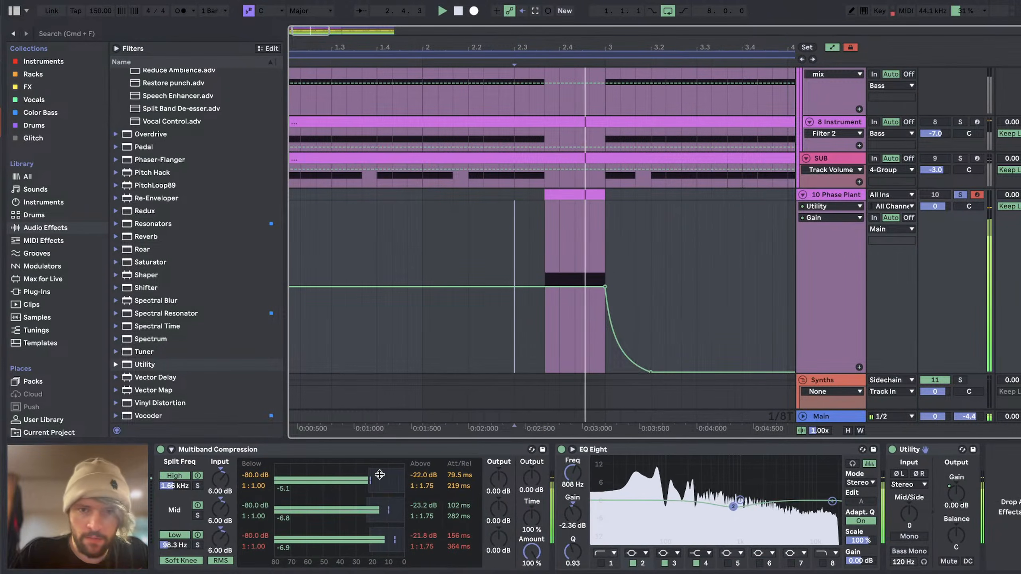
drag(609, 338, 627, 319)
key(space)
key(space)
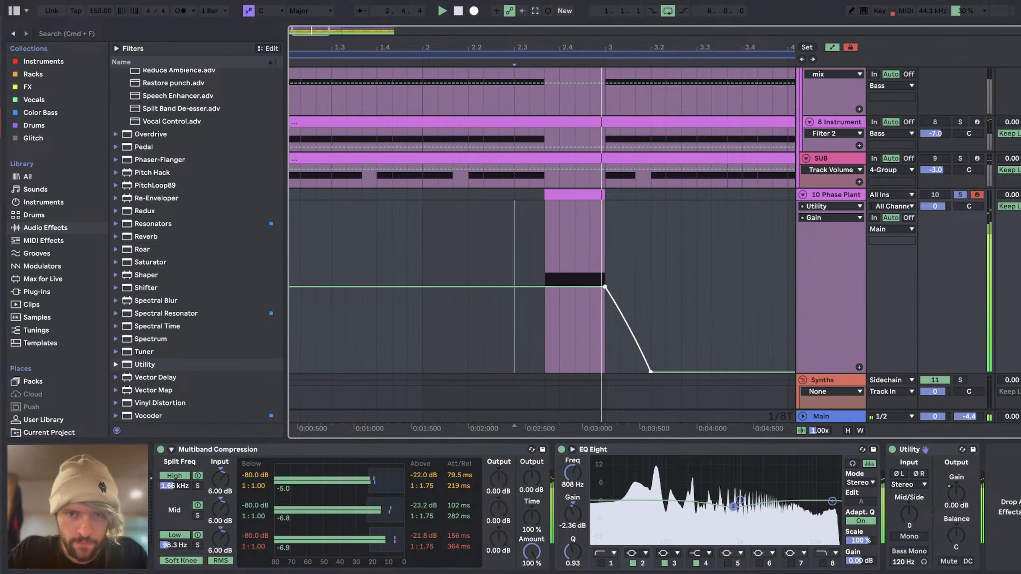
Step: Add an Envelope in Phase Plant with 0 ms attack, 84.1 ms decay and 0% sustain, and assign it to the master pitch
scroll(313, 483, left, 10)
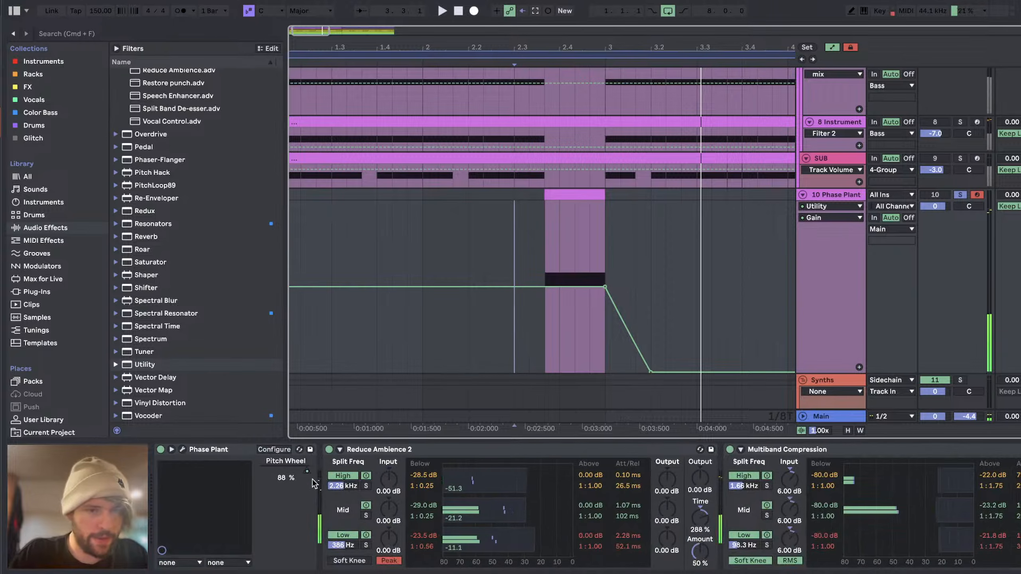
click(184, 450)
scroll(410, 471, right, 5)
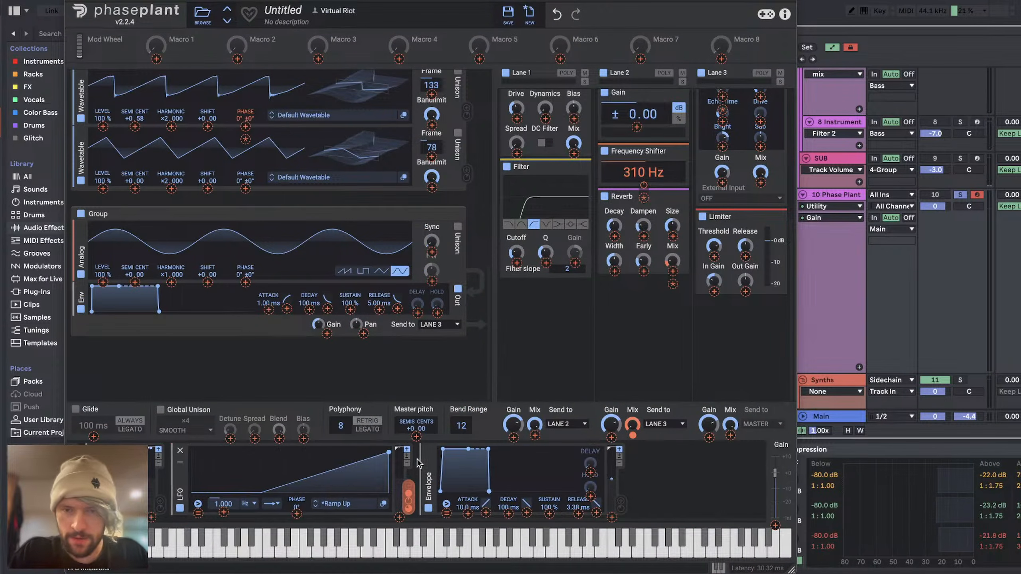
click(688, 468)
click(626, 451)
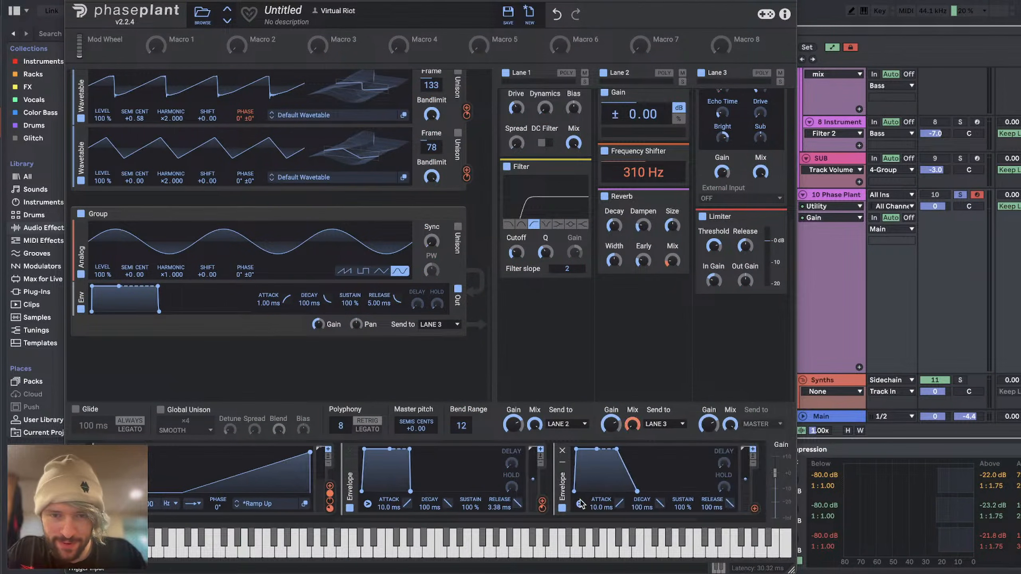
drag(682, 508, 682, 539)
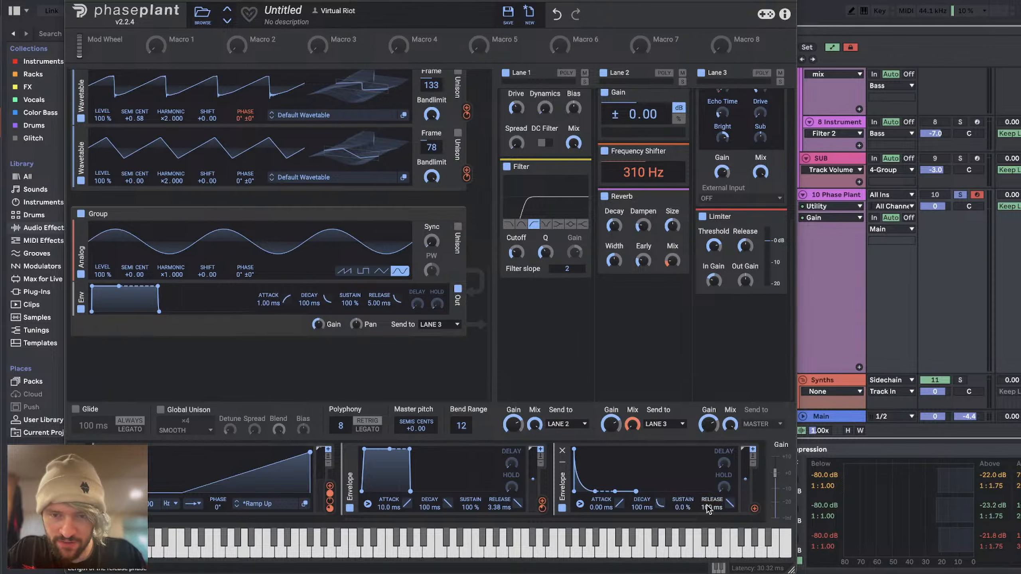
drag(755, 511, 415, 439)
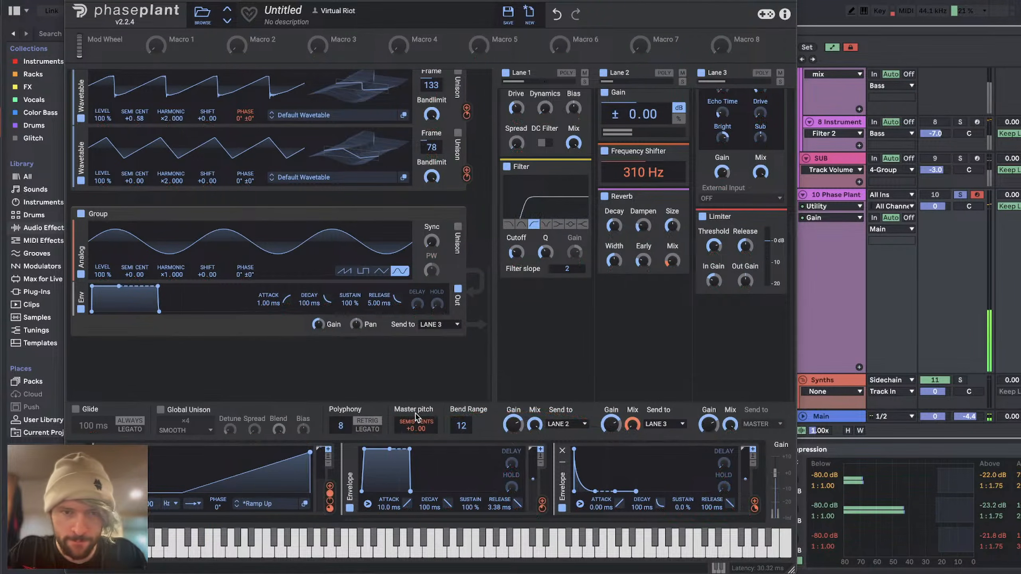
drag(644, 508, 644, 514)
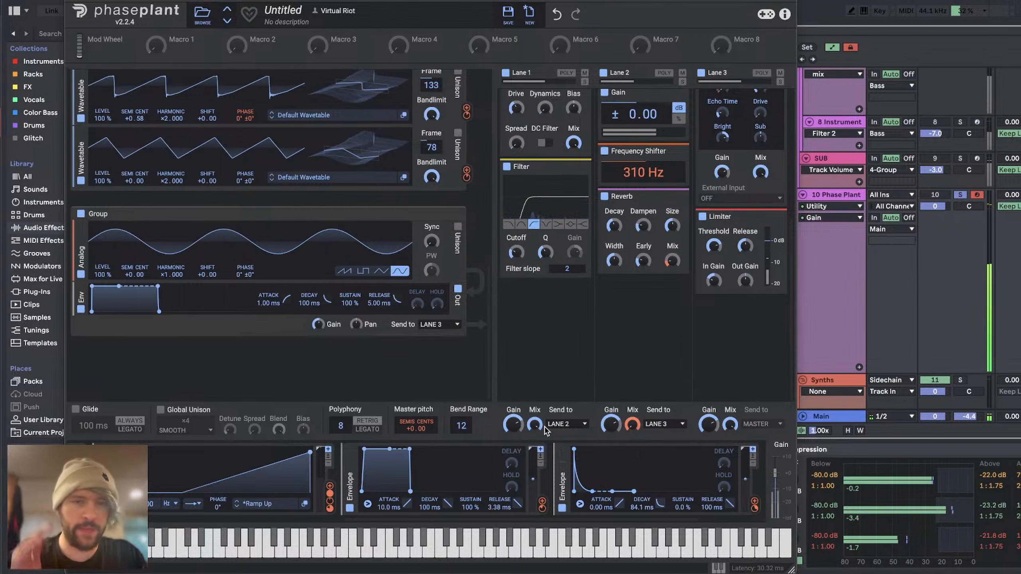
Step: Insert a peak Filter between the second notch filter and the Distortion in the first group, boosting its gain by about 6.15 dB
scroll(359, 356, up, 10)
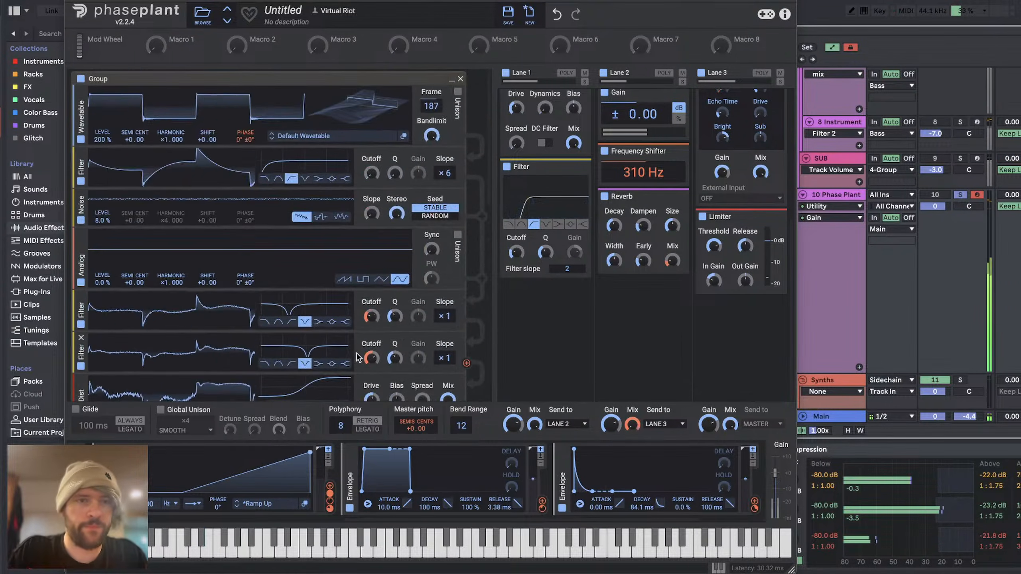
scroll(358, 332, down, 5)
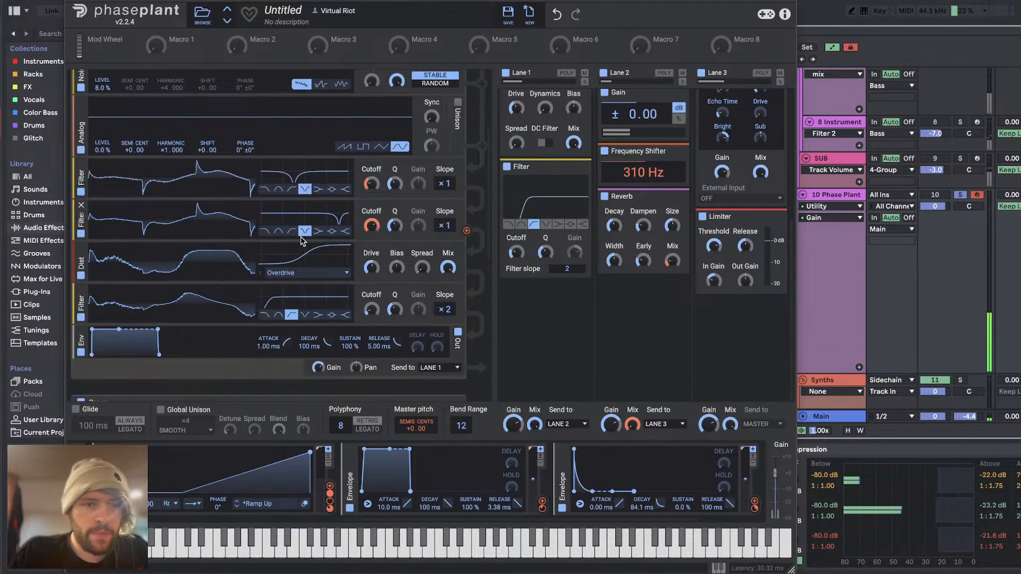
click(289, 242)
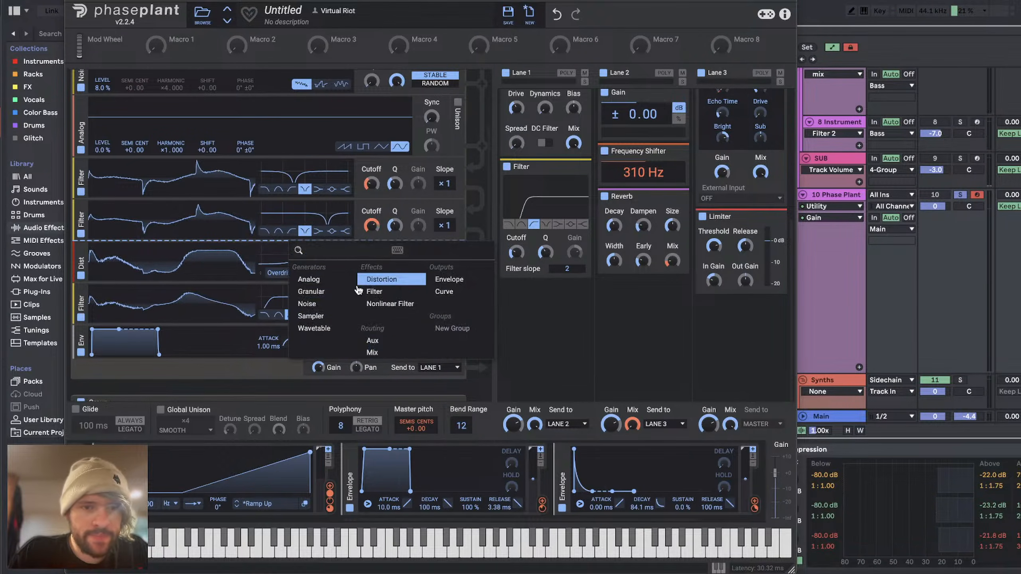
click(374, 292)
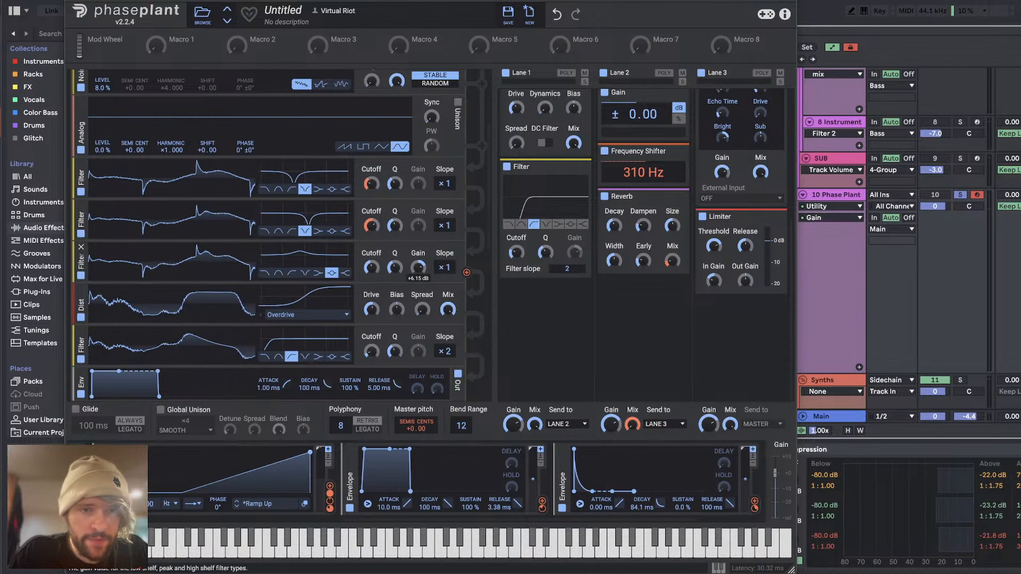
Step: Assign the sine LFO to the new peak filter's cutoff and adjust the modulation depth
scroll(474, 475, left, 3)
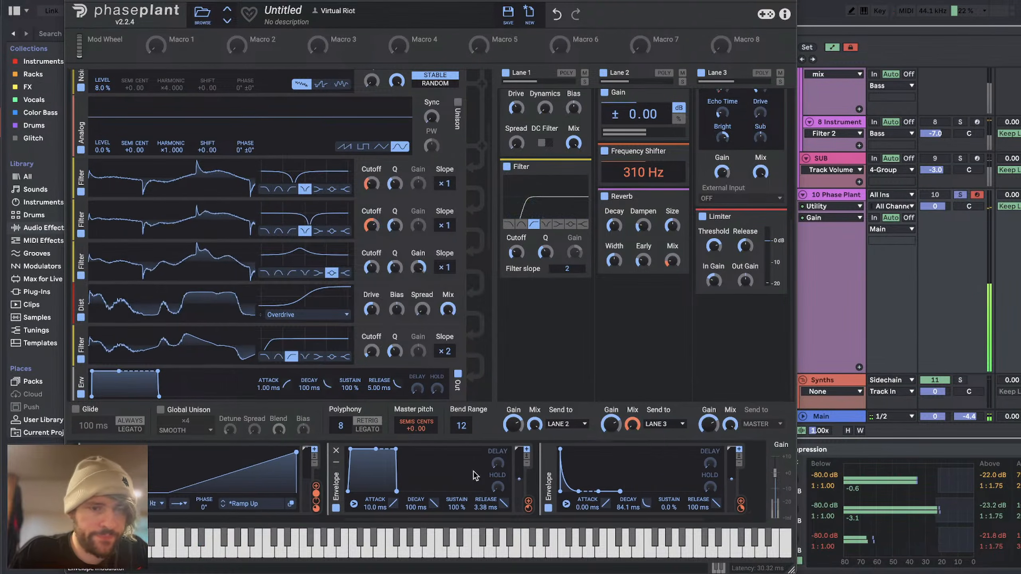
scroll(474, 475, left, 3)
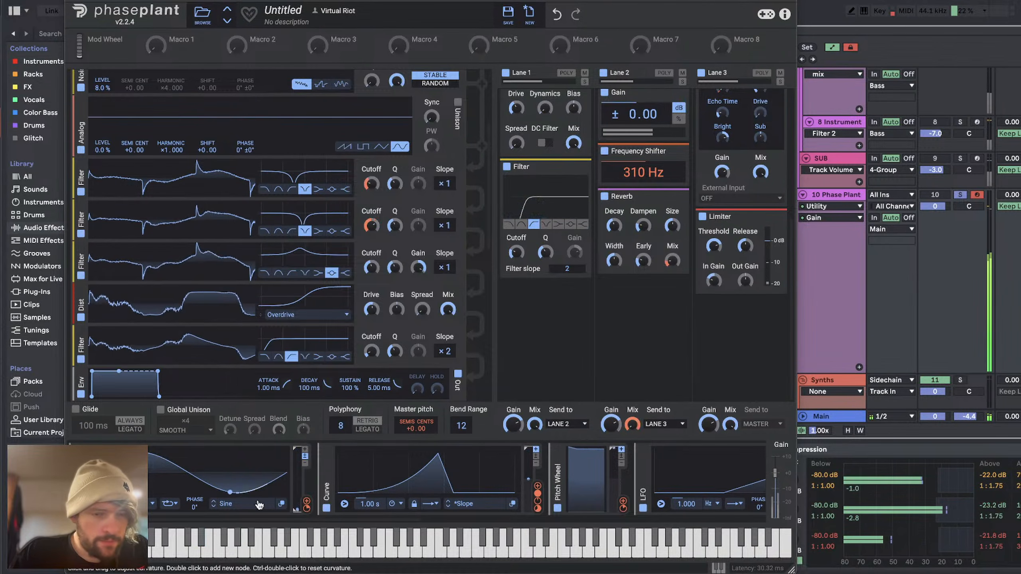
drag(307, 506, 373, 268)
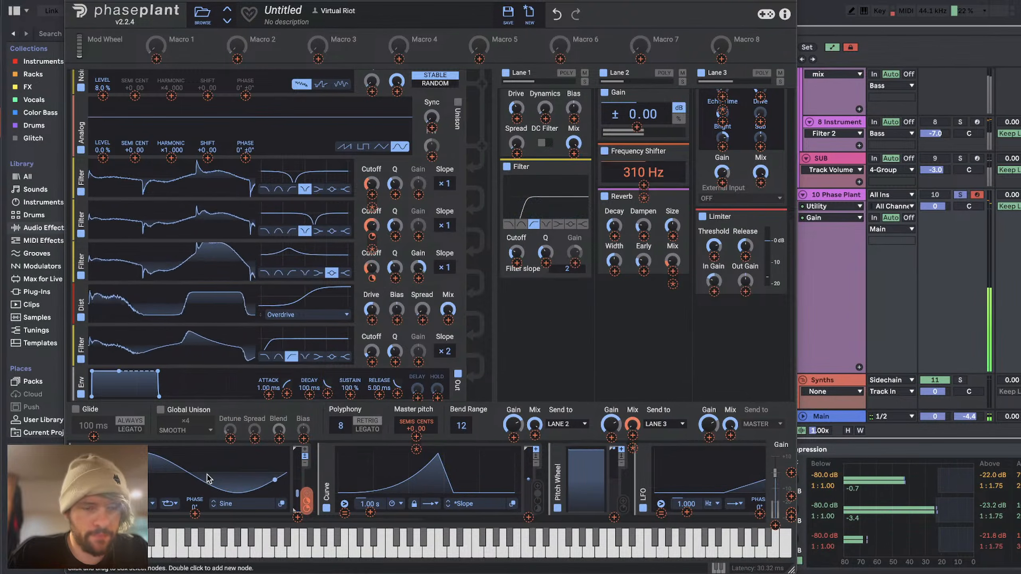
click(121, 504)
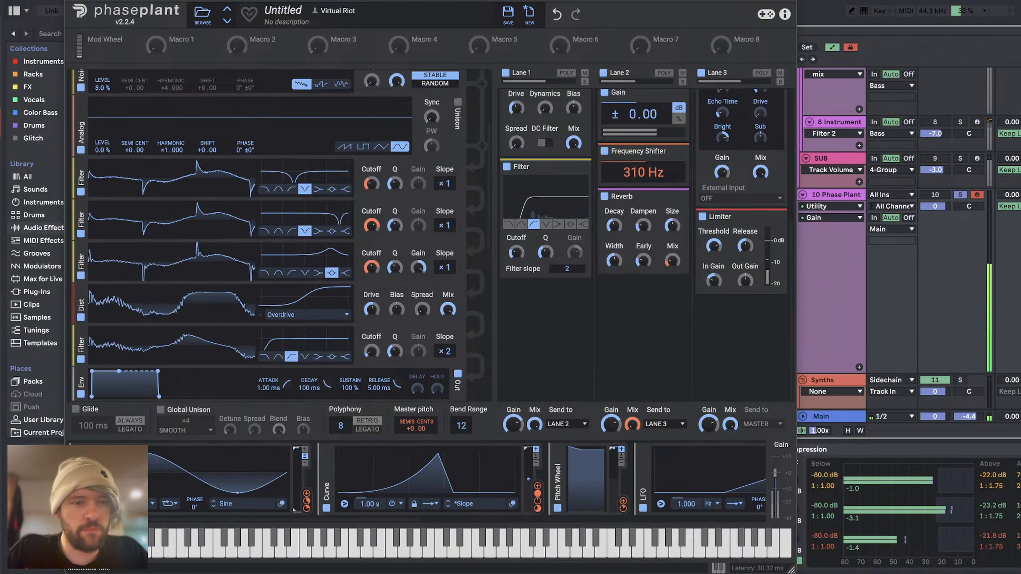
drag(372, 278, 371, 269)
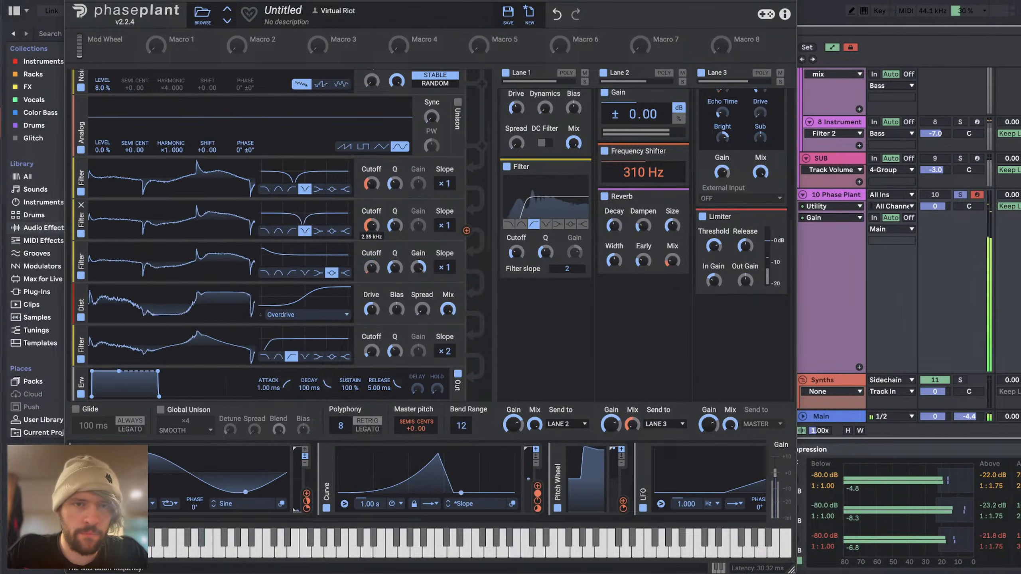
Step: Replace the sine LFO modulating the second notch filter's cutoff with the Ramp Up LFO
drag(371, 226, 373, 241)
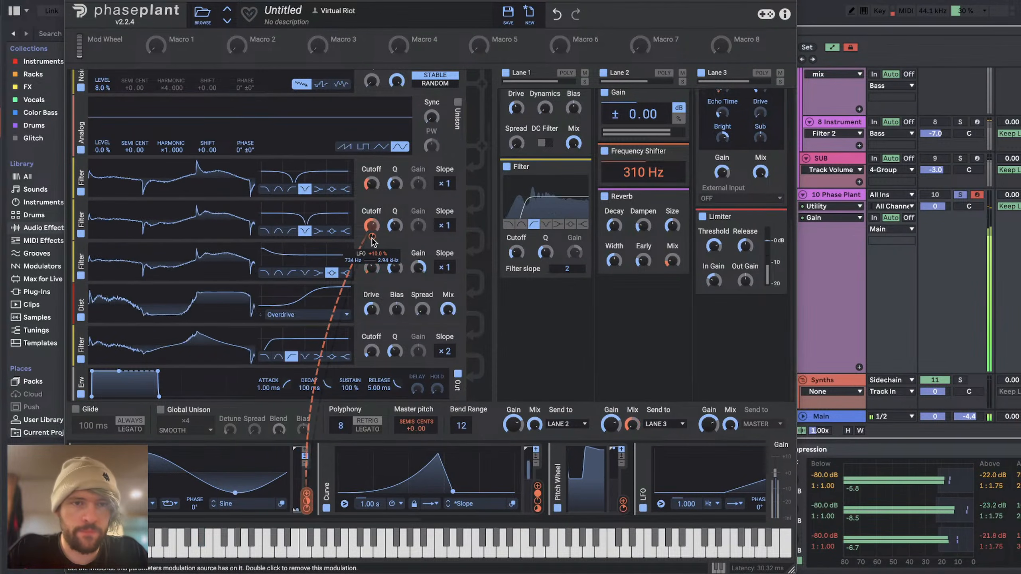
double_click(373, 239)
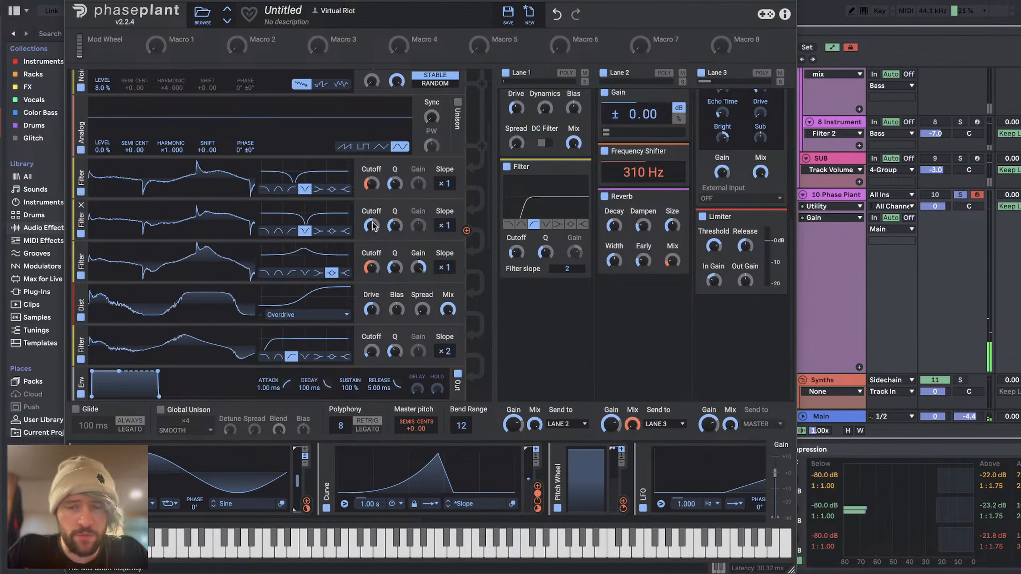
scroll(675, 482, right, 5)
drag(690, 489, 372, 233)
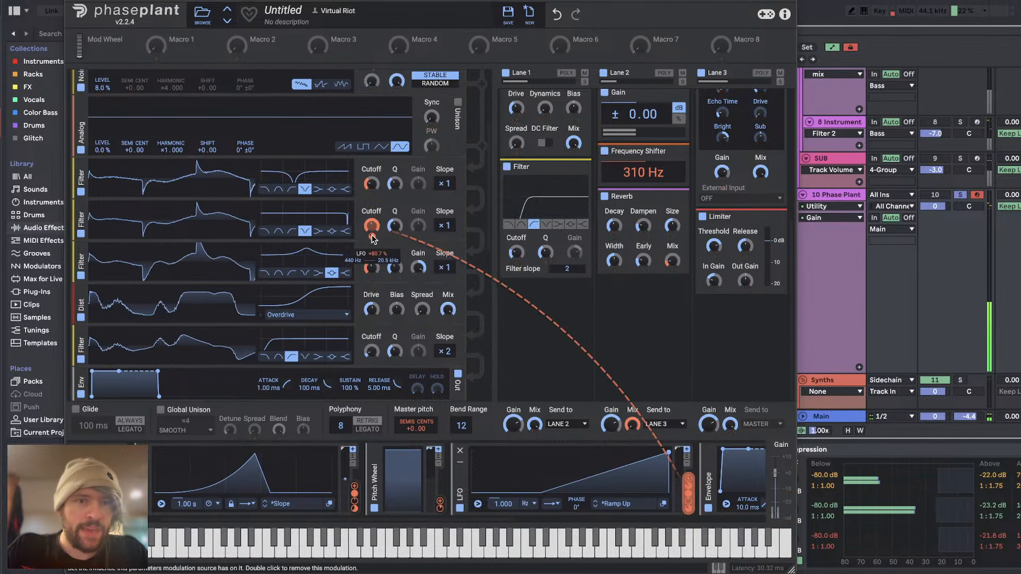
double_click(372, 237)
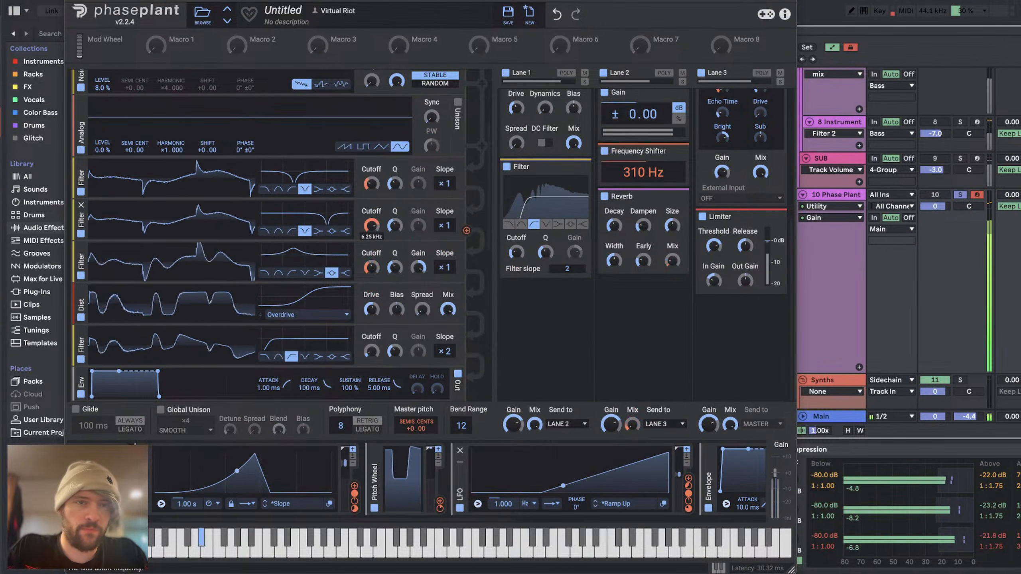
Step: Fine-tune the second notch filter's cutoff and bend the Ramp Up LFO into a slow-starting curve
drag(372, 226, 372, 221)
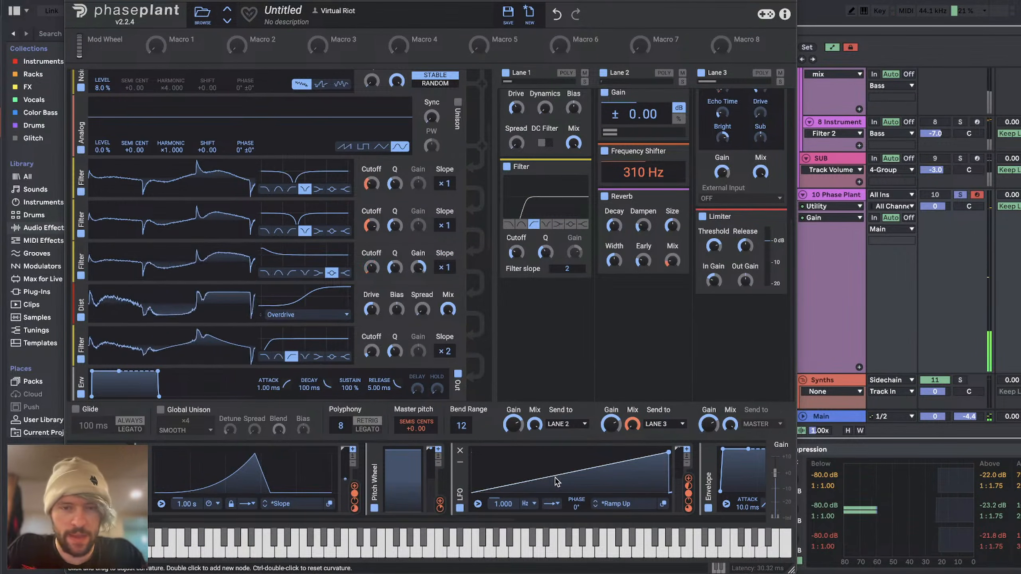
drag(556, 482, 569, 546)
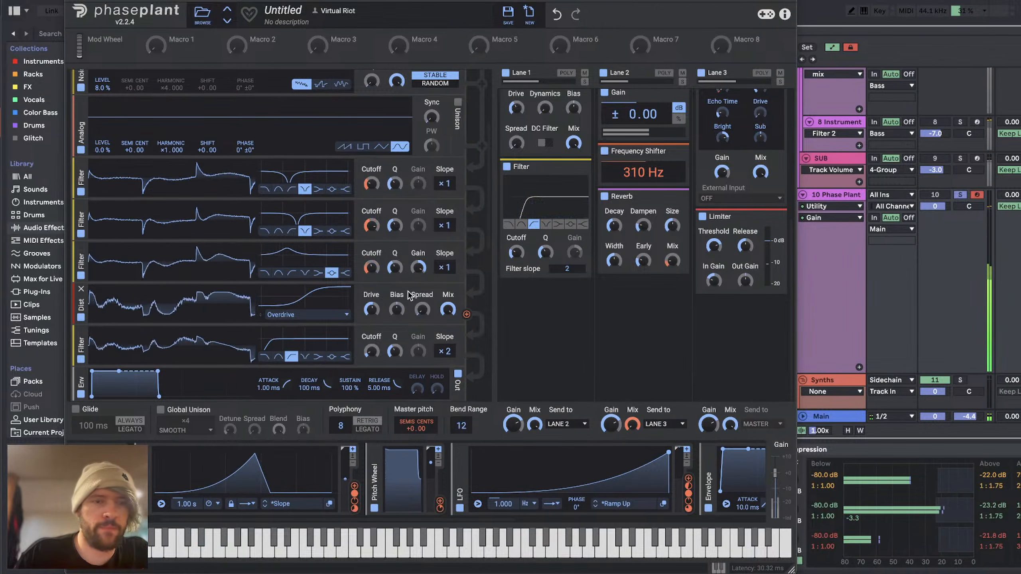
drag(369, 226, 369, 238)
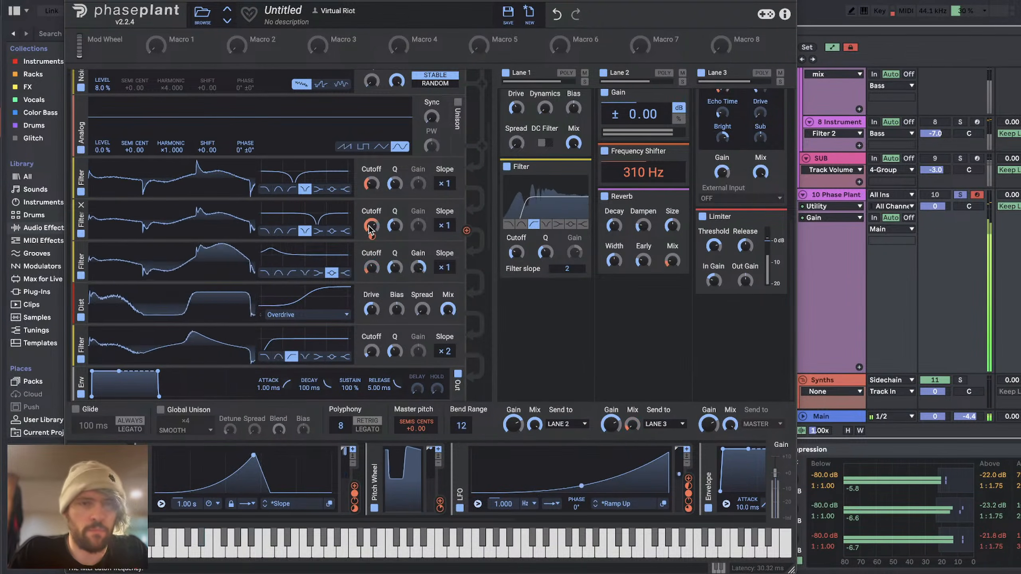
Step: Enable Global Unison with adjusted detune and bypass only the Reverb in Lane 2, keeping the Frequency Shifter active
click(161, 410)
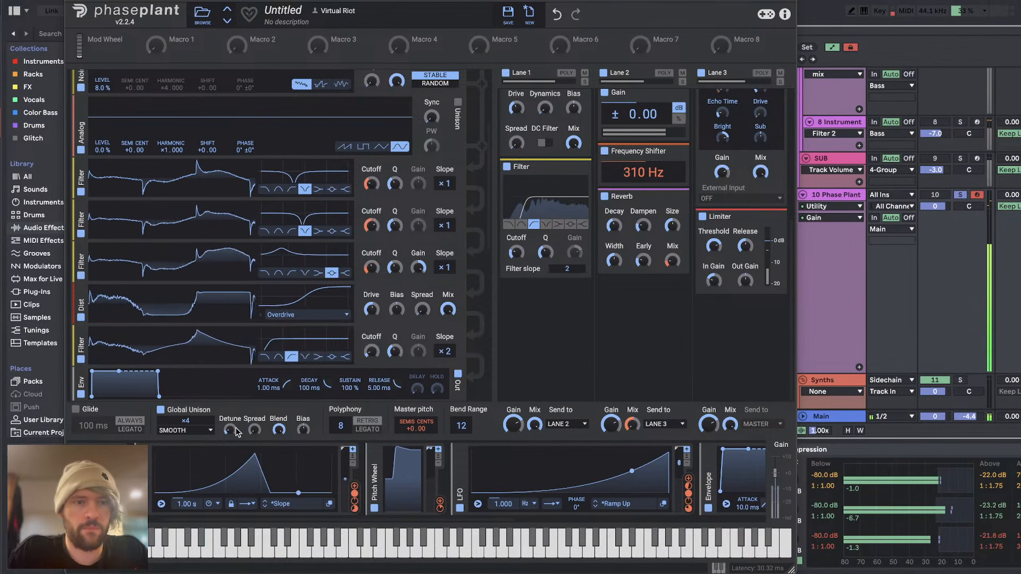
drag(233, 432, 233, 419)
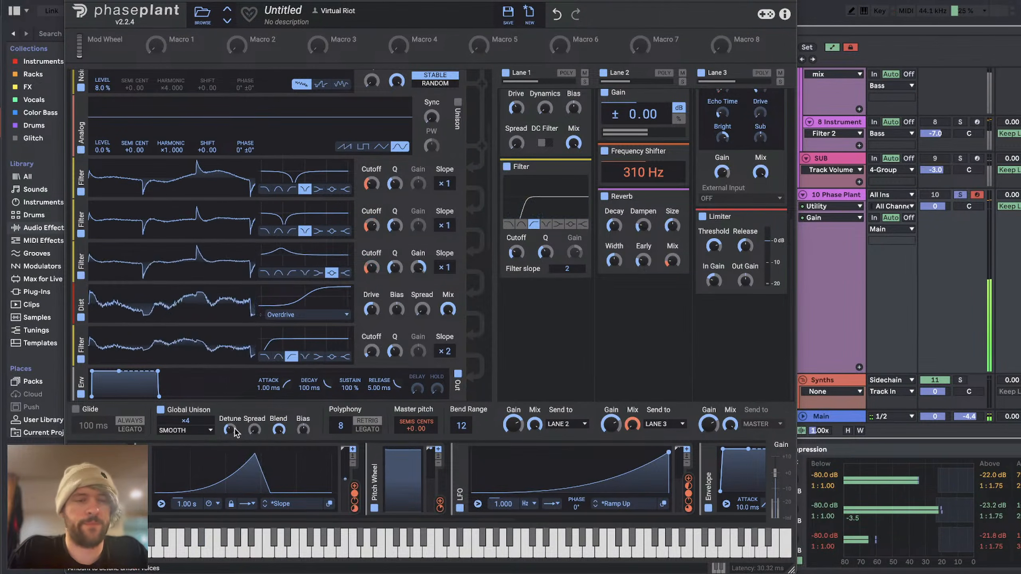
click(605, 156)
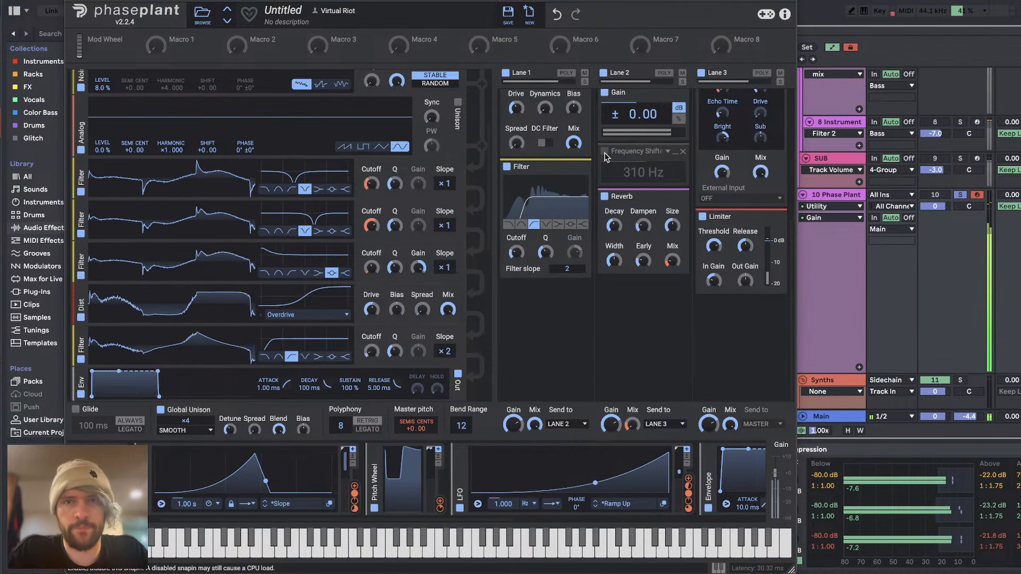
click(606, 197)
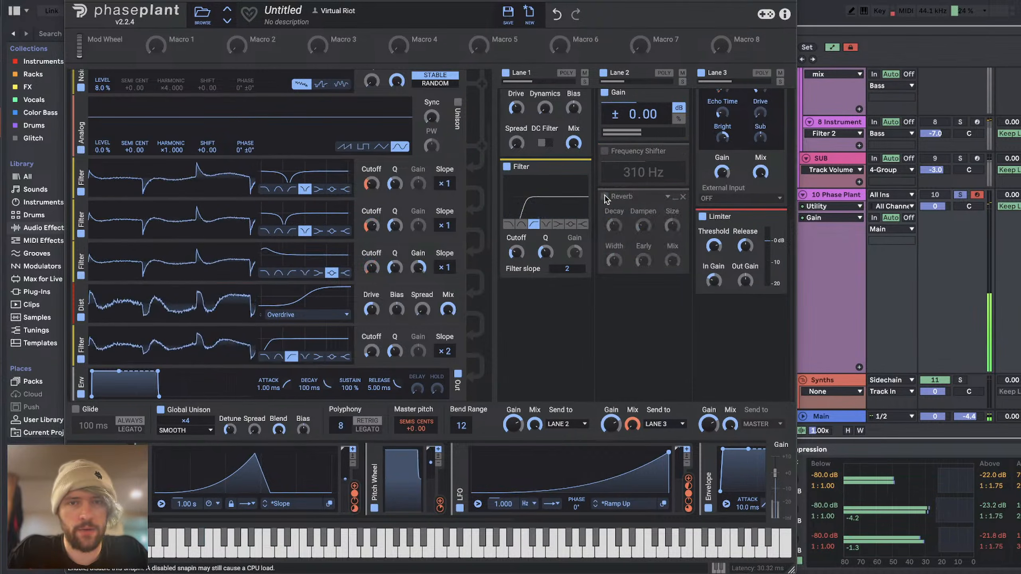
click(605, 151)
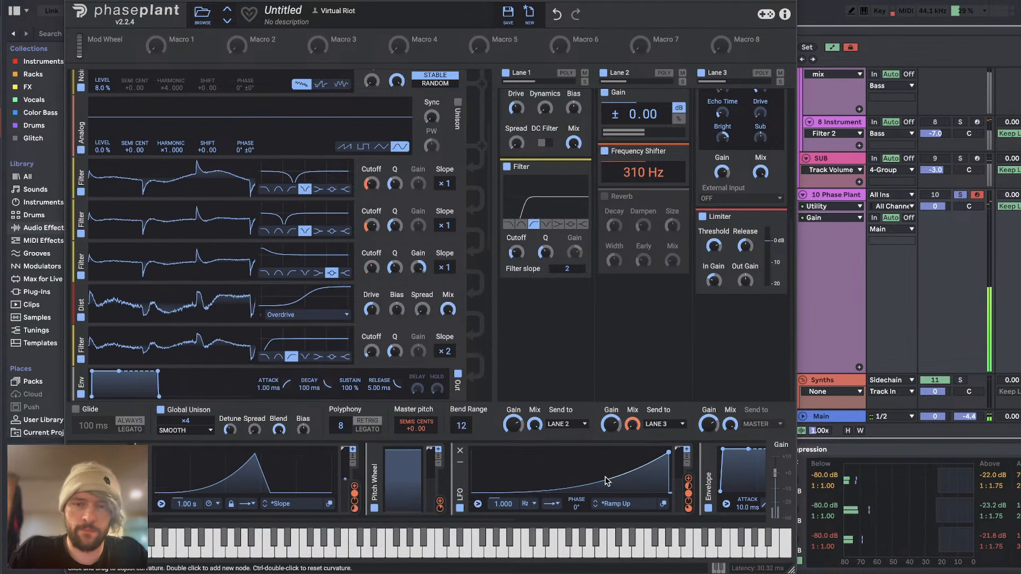
Step: Bend the Ramp Up LFO into a fast-rising curve and lower the drive of the Distortion in Lane 3
drag(619, 478, 620, 458)
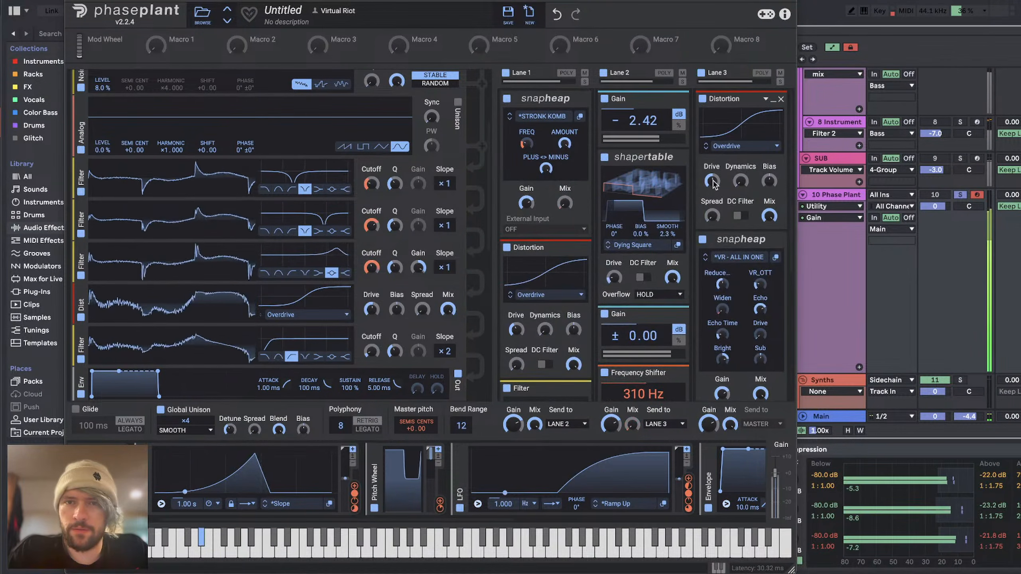
drag(712, 181, 712, 191)
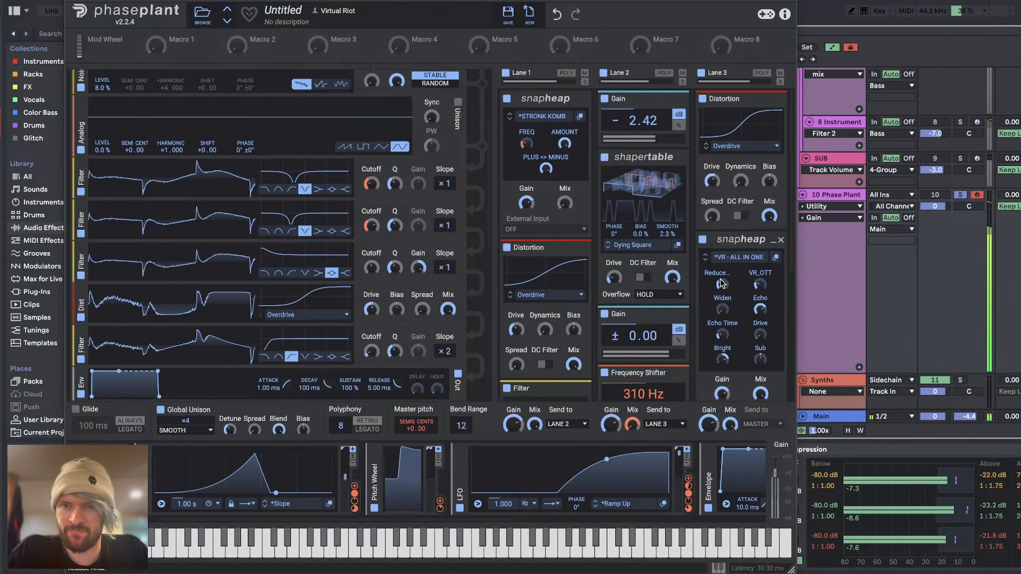
Step: Adjust the VR - ALL IN ONE Snap Heap in Lane 3: Reduce amount, Echo Time about 86%, Bright about 4% and Drive about 64%
drag(722, 285, 722, 281)
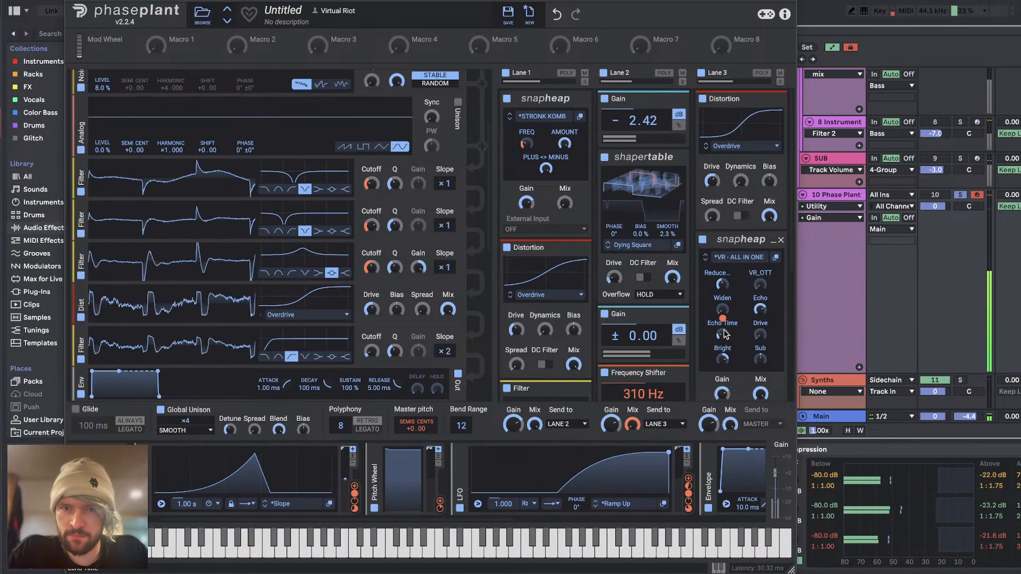
drag(722, 335, 722, 331)
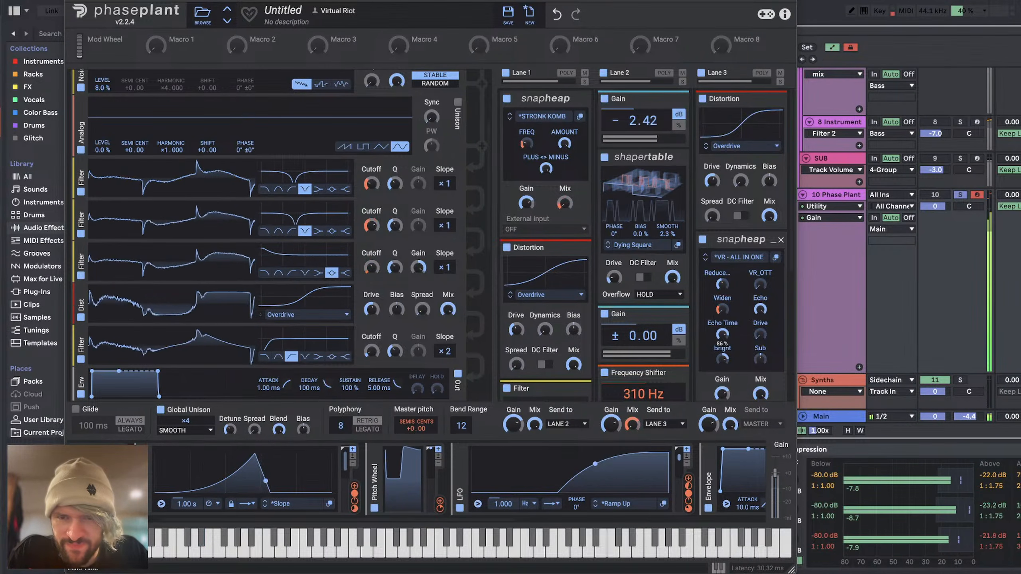
double_click(722, 360)
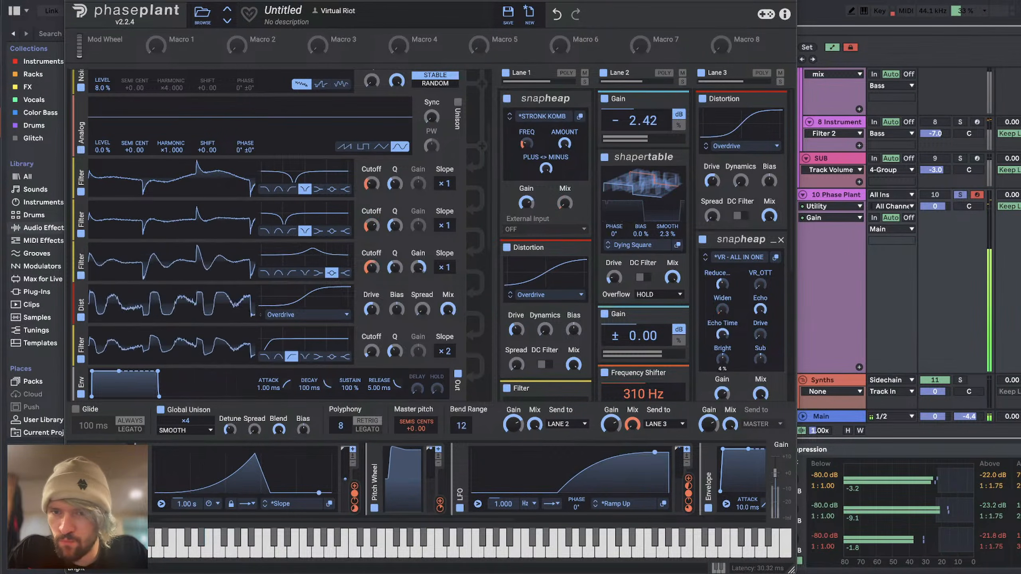
drag(760, 360, 760, 347)
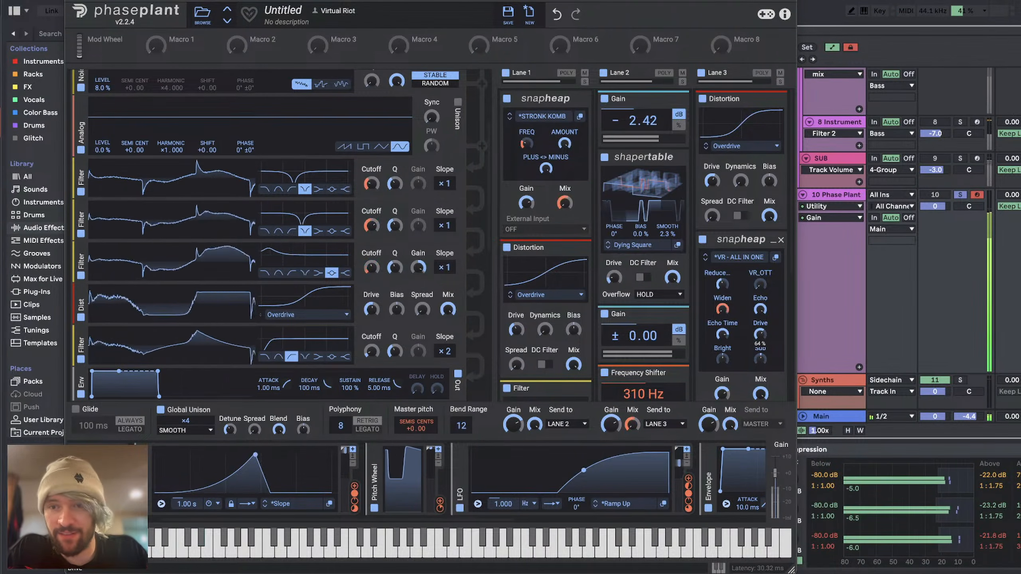
Step: Close the synth window and raise the Reduce Ambience 2 amount to 100% while auditioning the fill
click(72, 2)
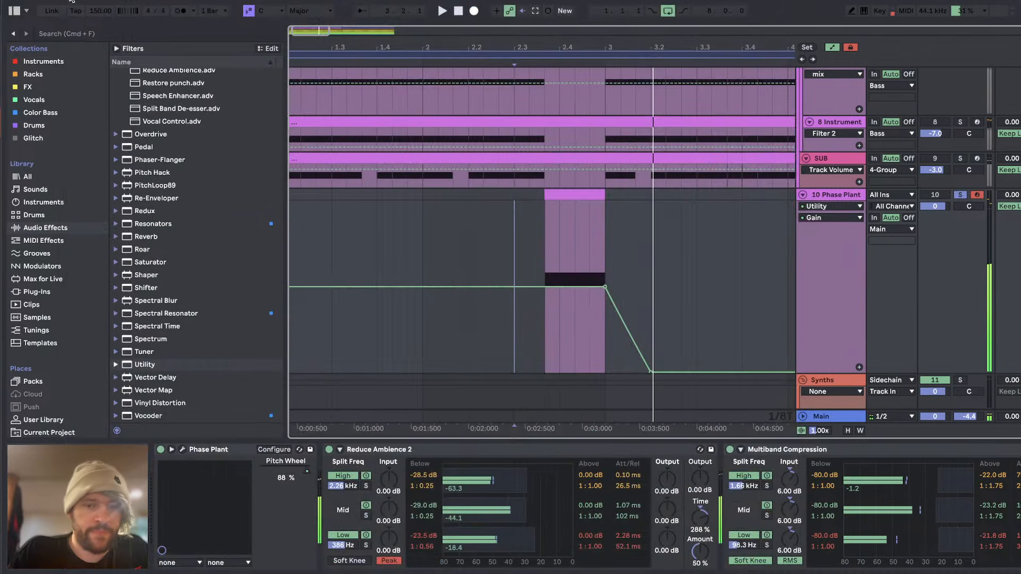
key(space)
drag(700, 552, 700, 503)
key(space)
key(space)
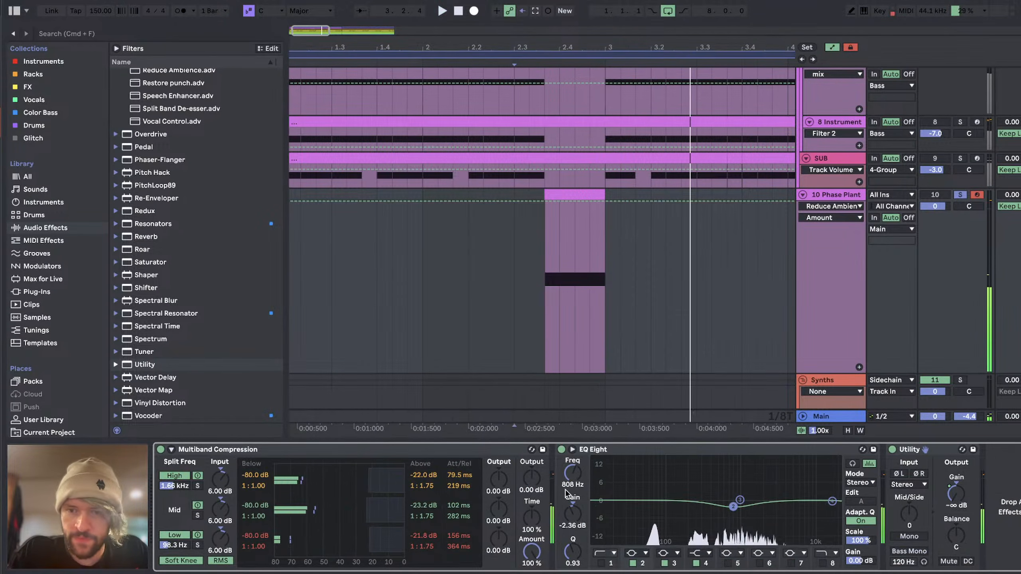
Step: Try moving the EQ Eight dip down to 55 Hz as a 2.36 dB boost while auditioning the fill
scroll(683, 535, right, 10)
key(space)
drag(679, 496, 649, 494)
key(space)
key(space)
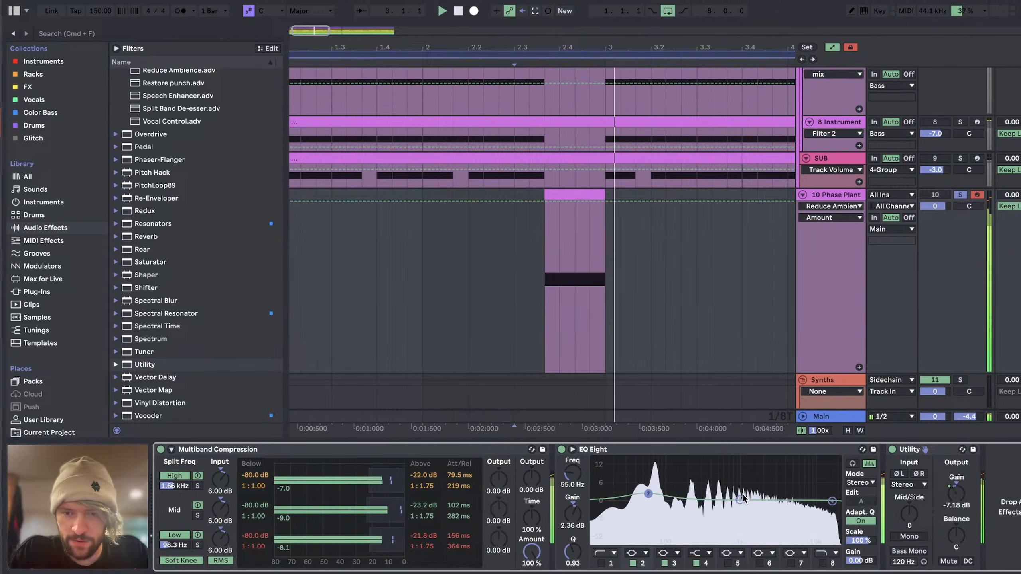
Step: Shape EQ Eight band 3 into a dip of about -4.09 dB at 550 Hz with Q 1.05, and level band 2 near 0 dB
key(space)
drag(739, 500, 718, 517)
key(space)
drag(573, 552, 573, 544)
key(space)
key(space)
mouse_move(649, 494)
mouse_down()
mouse_move(744, 511)
mouse_move(721, 511)
mouse_up()
key(space)
key(space)
key(space)
key(space)
key(space)
key(space)
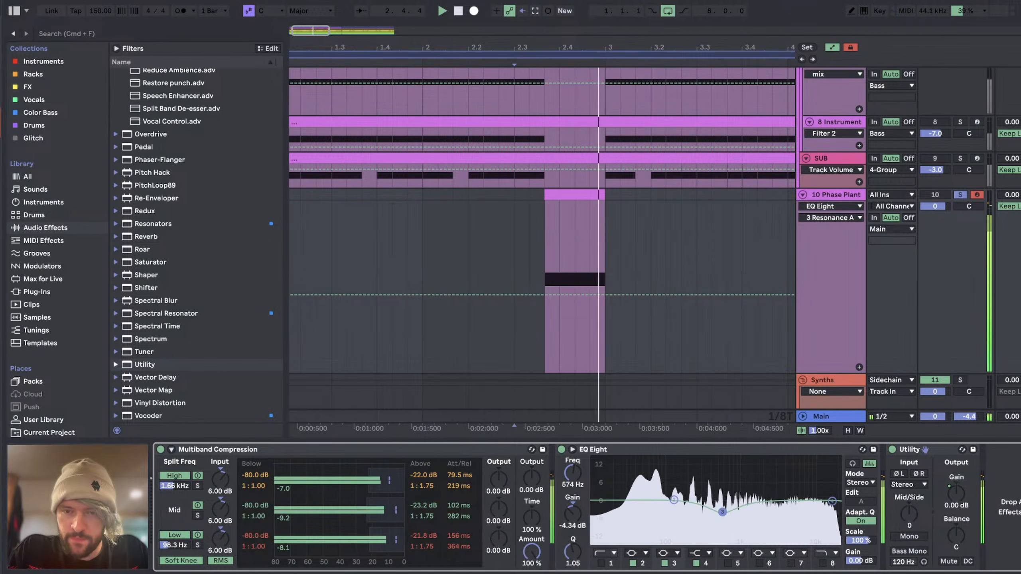
key(space)
Step: Take the Phase Plant track out of solo, route its output to Sidechain and play the full drop
click(397, 266)
scroll(397, 266, down, 5)
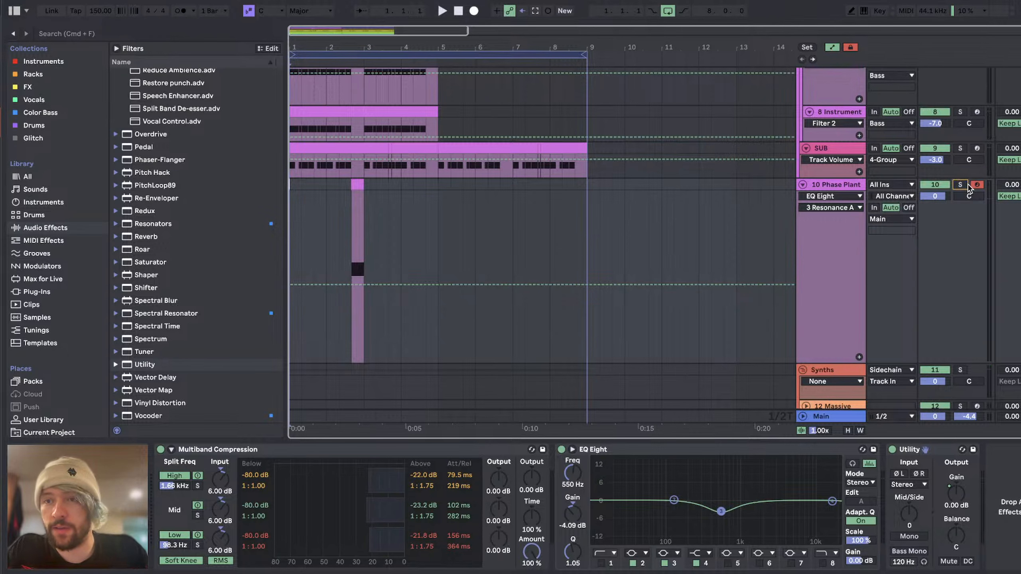
click(887, 222)
click(888, 407)
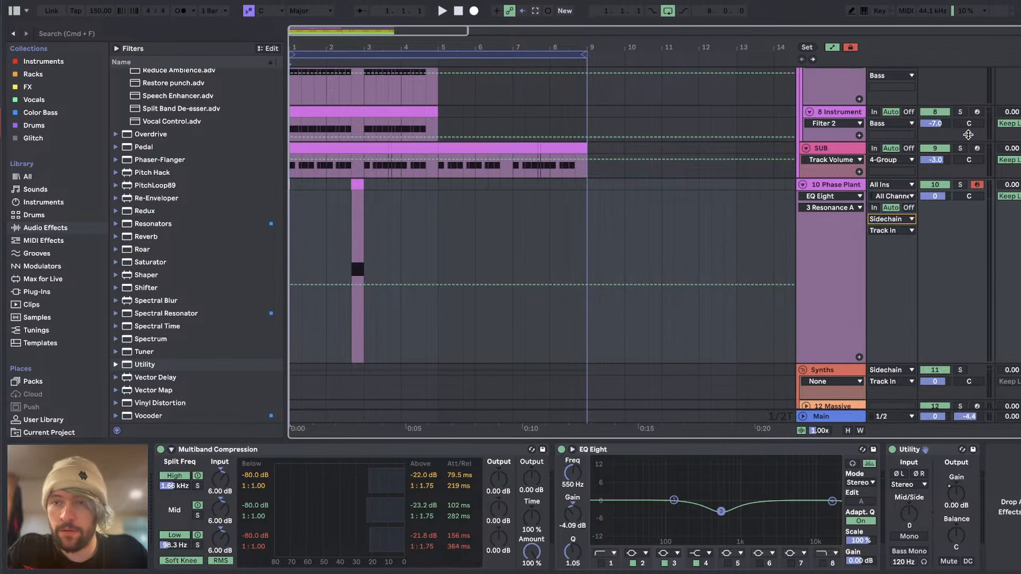
scroll(610, 248, up, 1)
key(space)
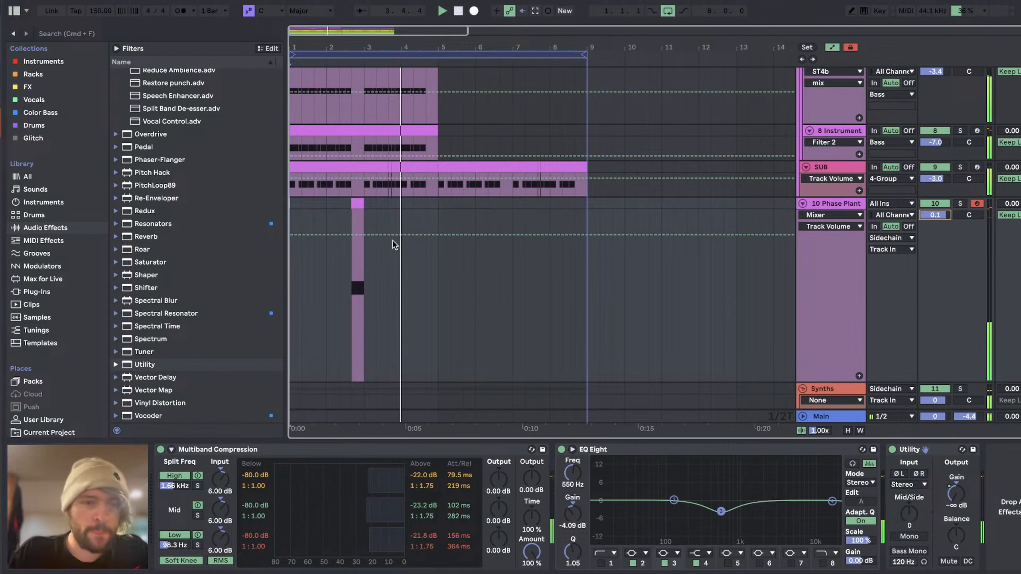
Step: Reopen the fill bass's Phase Plant and add another Envelope modulator after the pitch envelope
scroll(323, 499, left, 5)
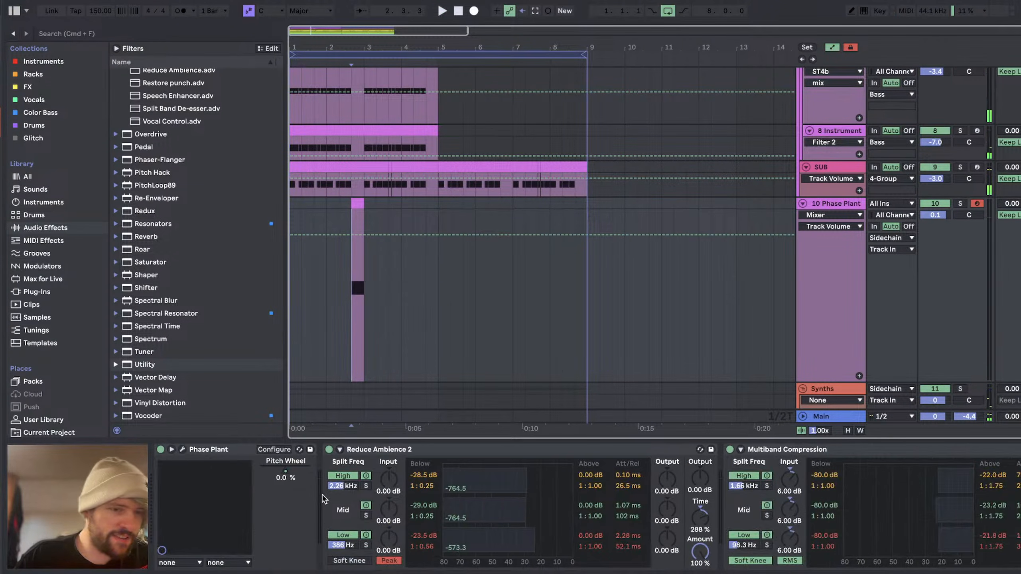
click(182, 449)
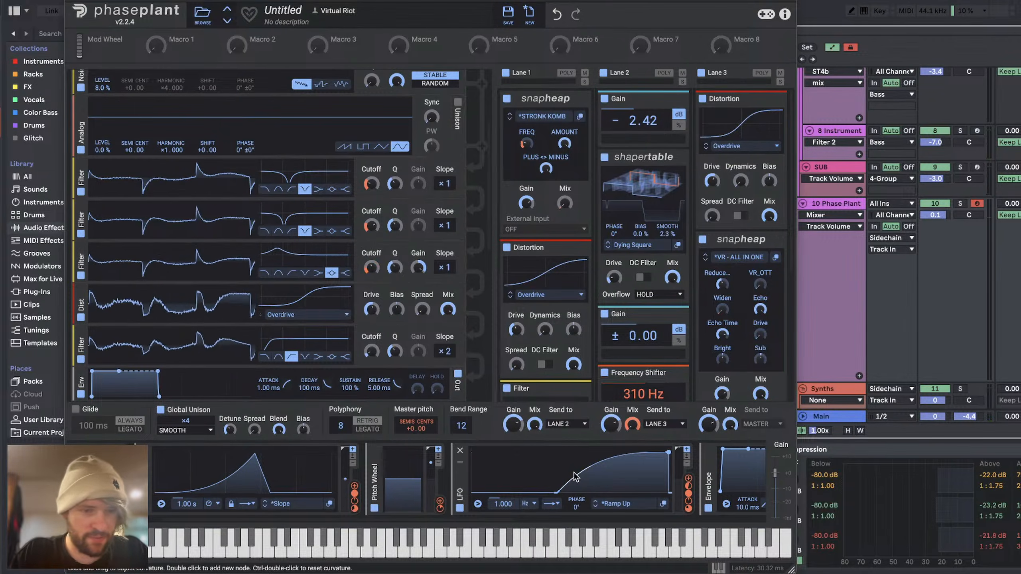
scroll(574, 473, right, 10)
click(686, 476)
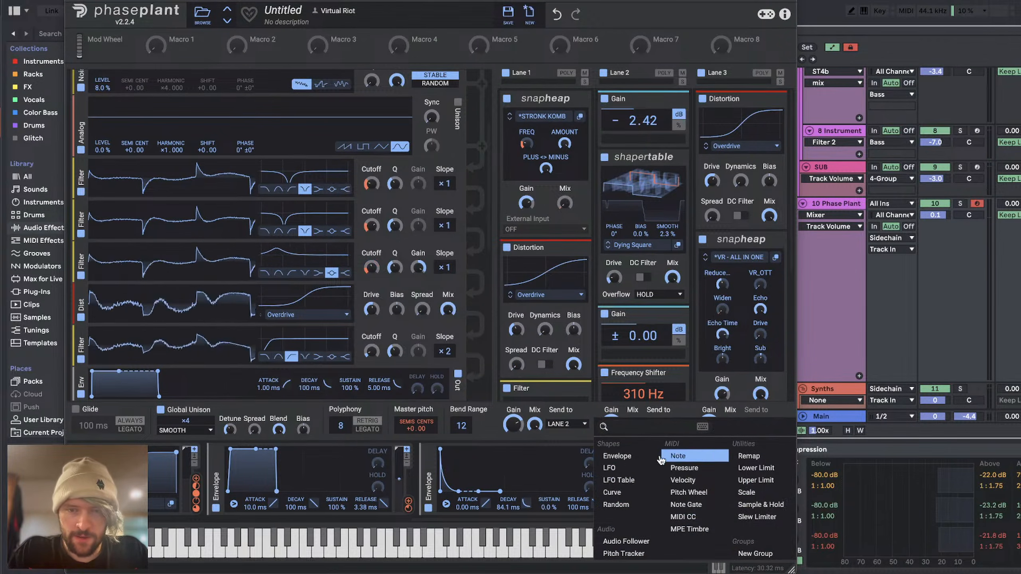
click(629, 461)
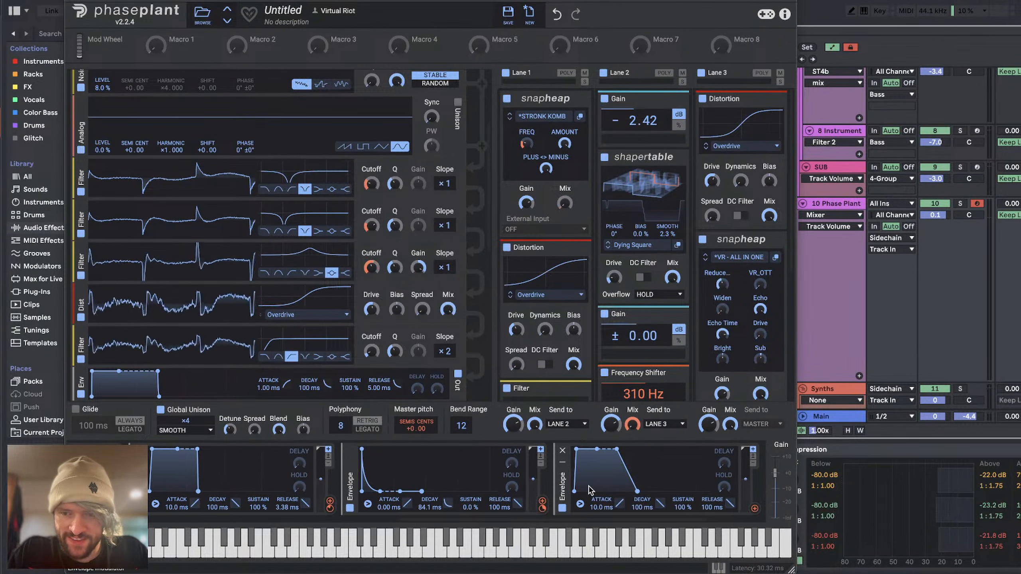
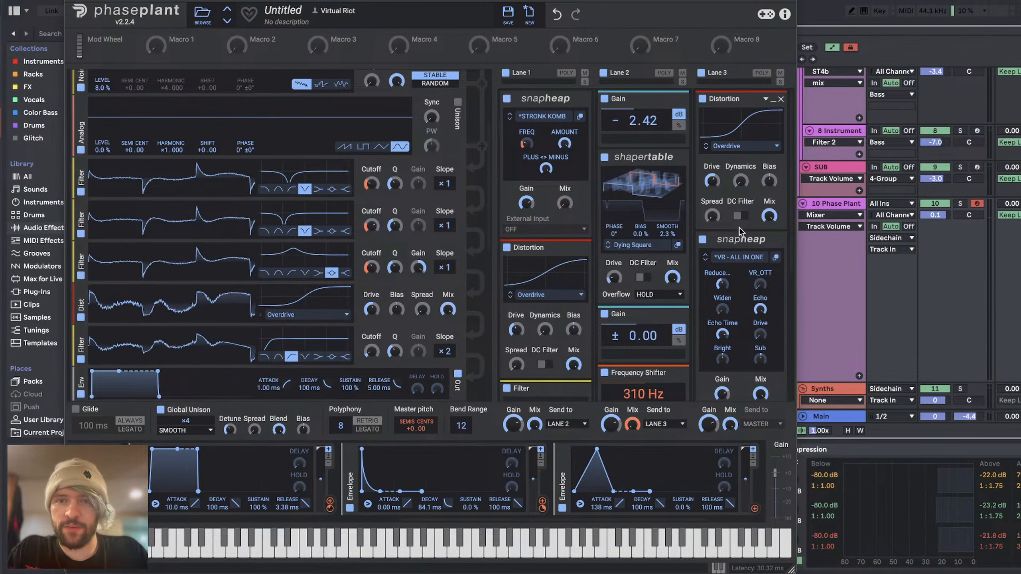
Step: Insert a low-pass Filter ahead of Lane 3's Distortion and sweep its cutoff with the new envelope, attack 338 ms and decay 284 ms
click(747, 94)
click(525, 265)
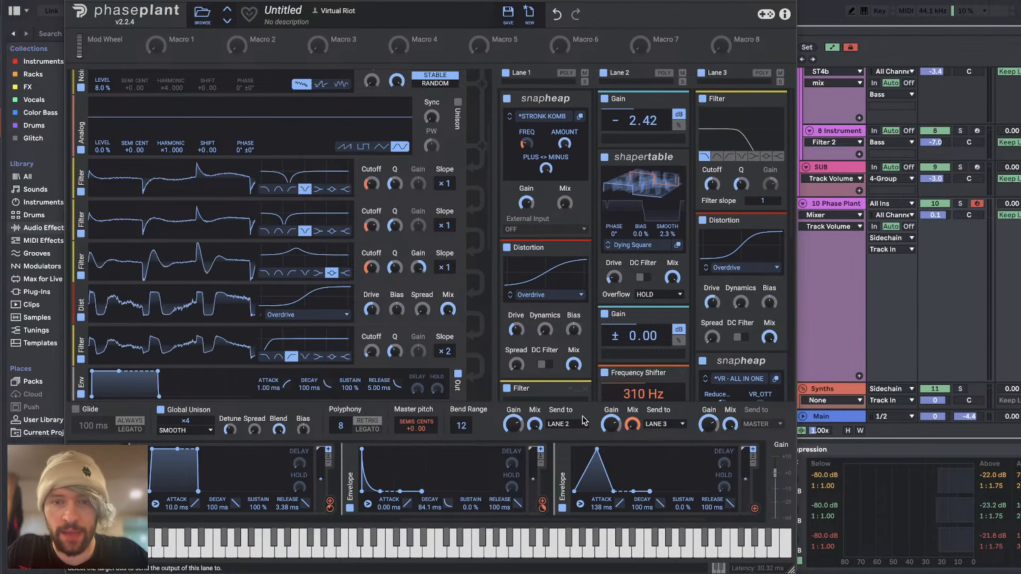
drag(755, 509, 712, 184)
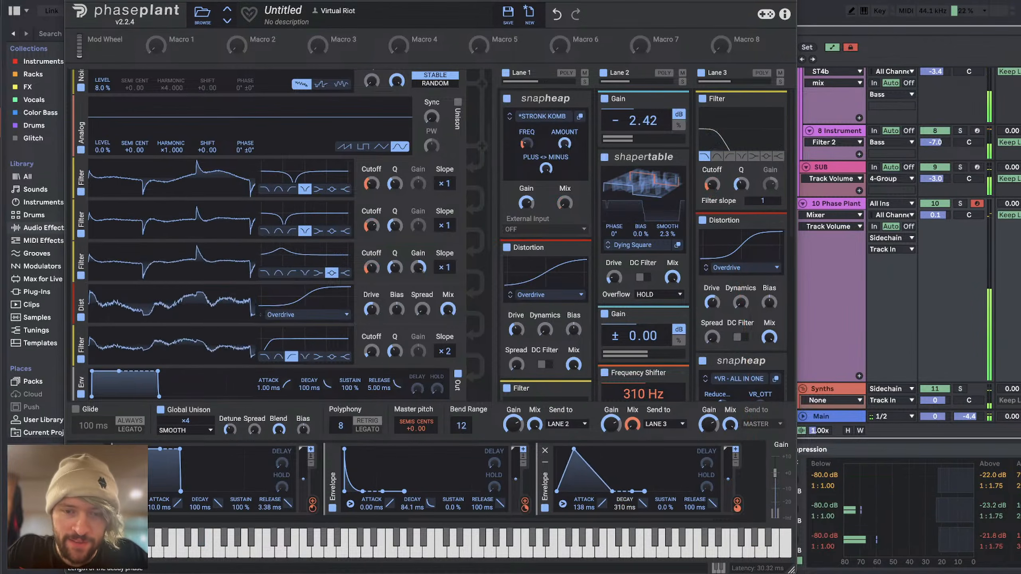
mouse_move(624, 508)
mouse_down()
mouse_move(624, 497)
mouse_move(591, 501)
mouse_move(622, 520)
mouse_up()
drag(741, 185, 712, 180)
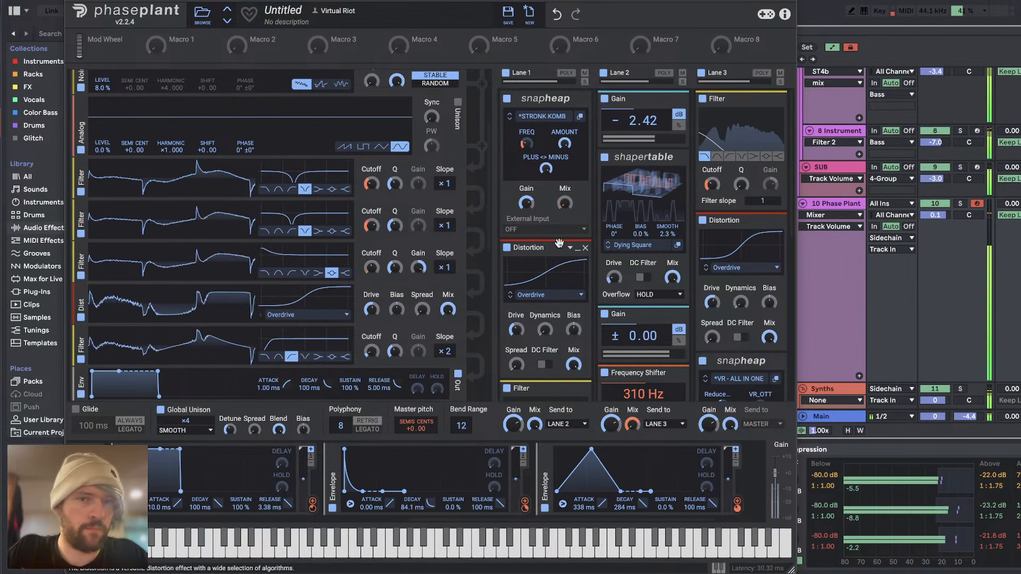
Step: Compare the fill bass with Lane 2's Frequency Shifter bypassed and enabled, leaving it enabled
scroll(559, 243, down, 3)
click(605, 242)
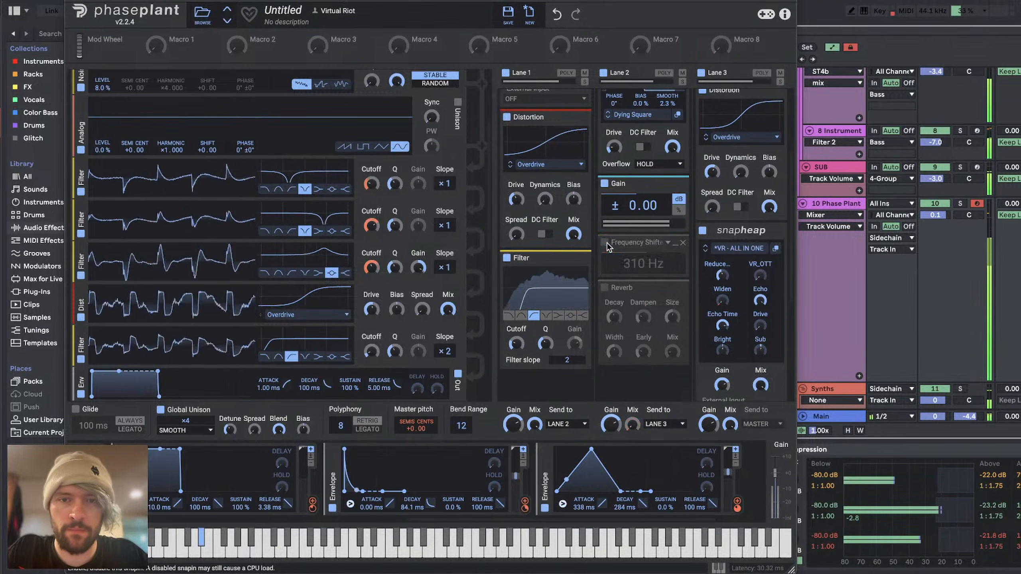
click(605, 242)
click(634, 424)
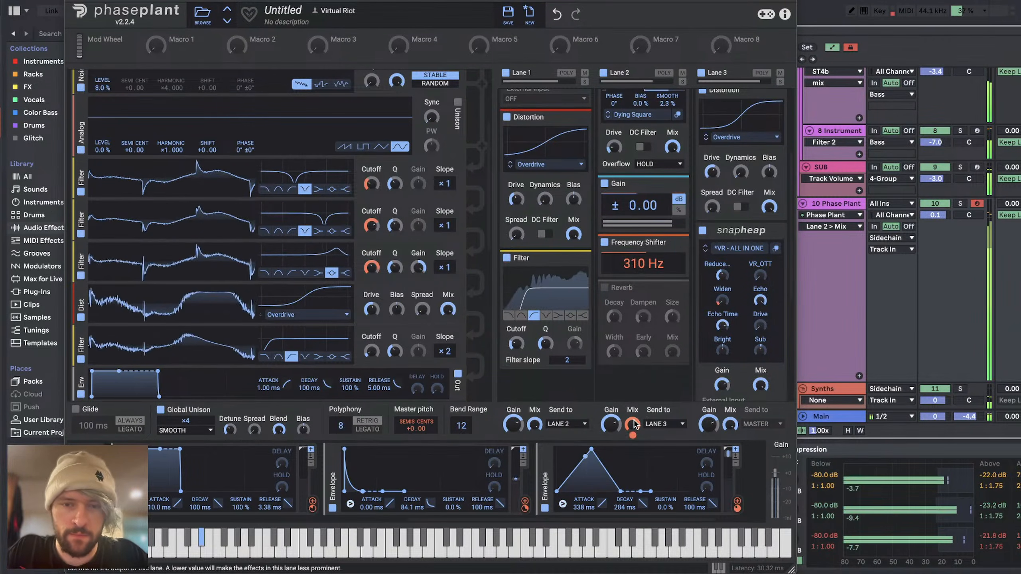
click(604, 243)
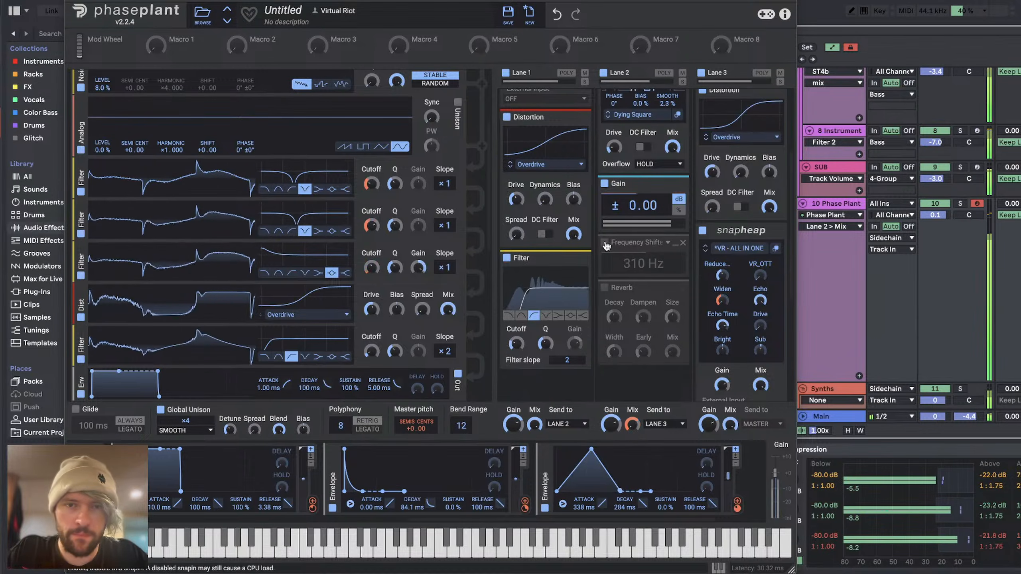
click(605, 243)
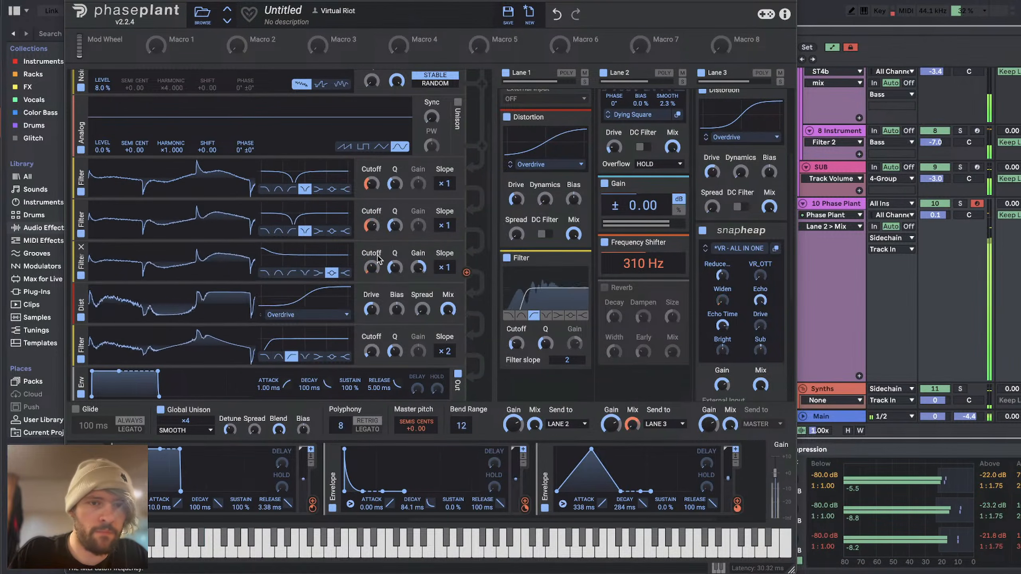
Step: Try a lower Drive of about 1.05 dB on the generator group's Overdrive Distortion
drag(372, 278, 372, 308)
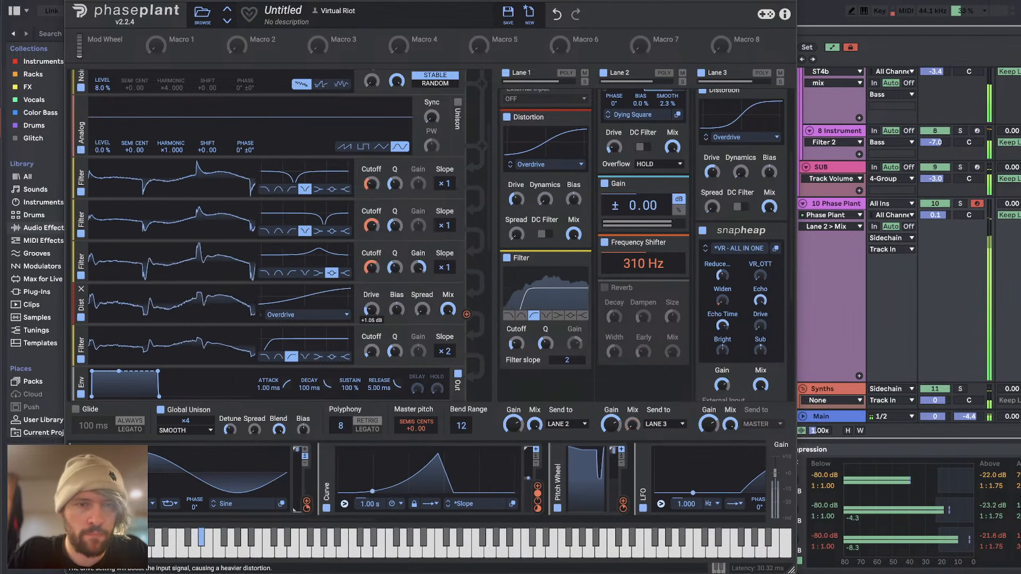
drag(372, 309, 371, 286)
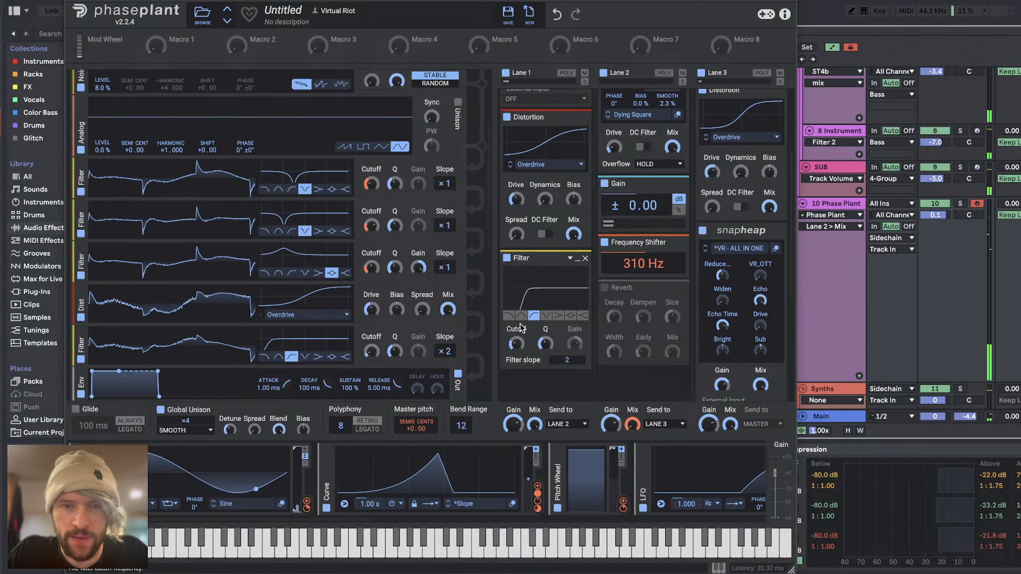
Step: Raise Lane 1's Distortion drive to about 14.3 dB and lower the cutoff of that lane's high-pass Filter
drag(517, 344, 516, 347)
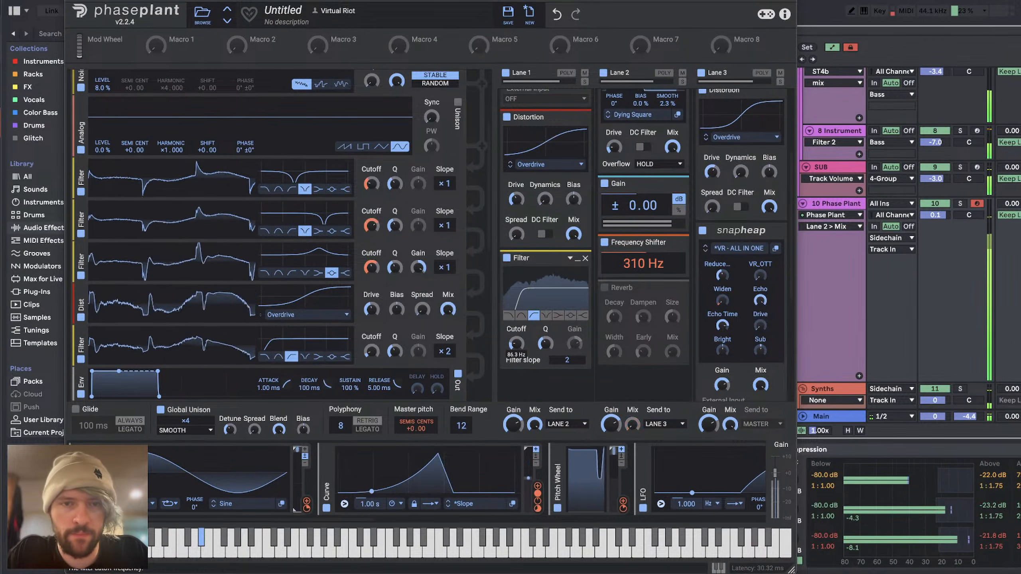
drag(516, 199, 516, 194)
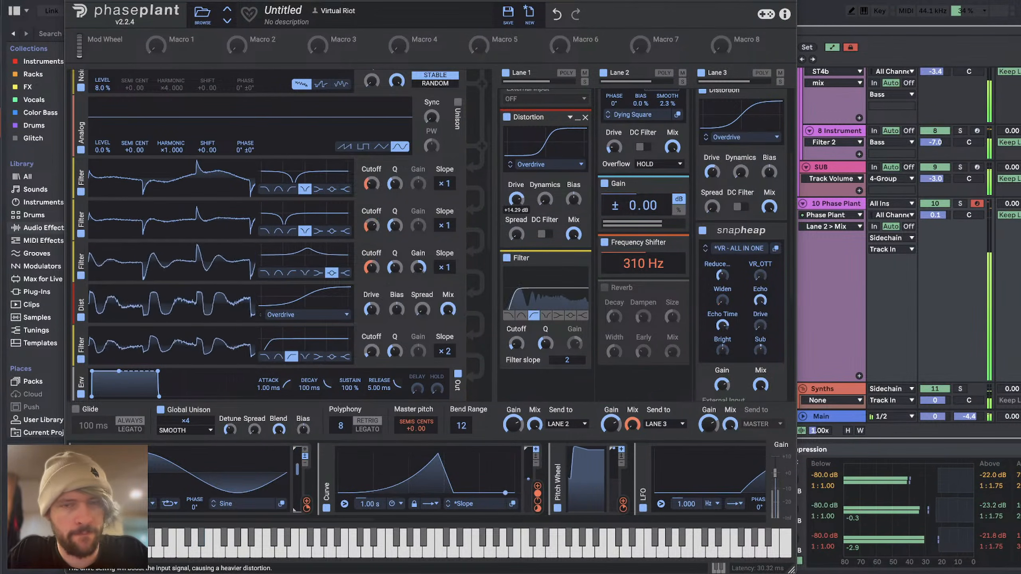
drag(516, 344, 516, 352)
Step: Set the Noise generator's level to 5.7% and move it into its own group sent to Lane 3
scroll(223, 105, up, 4)
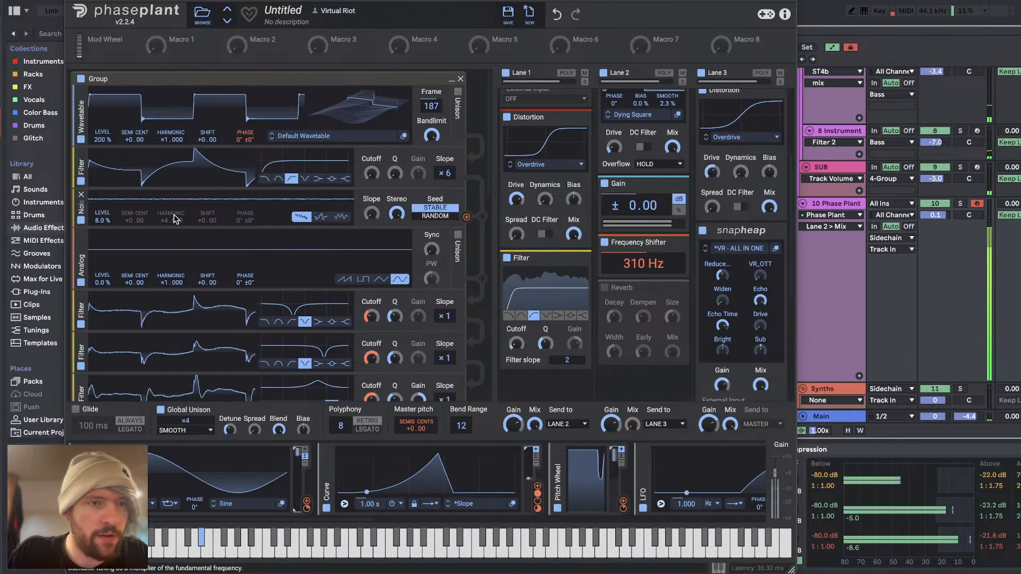
mouse_move(106, 221)
mouse_down()
mouse_move(106, 205)
mouse_move(104, 222)
mouse_up()
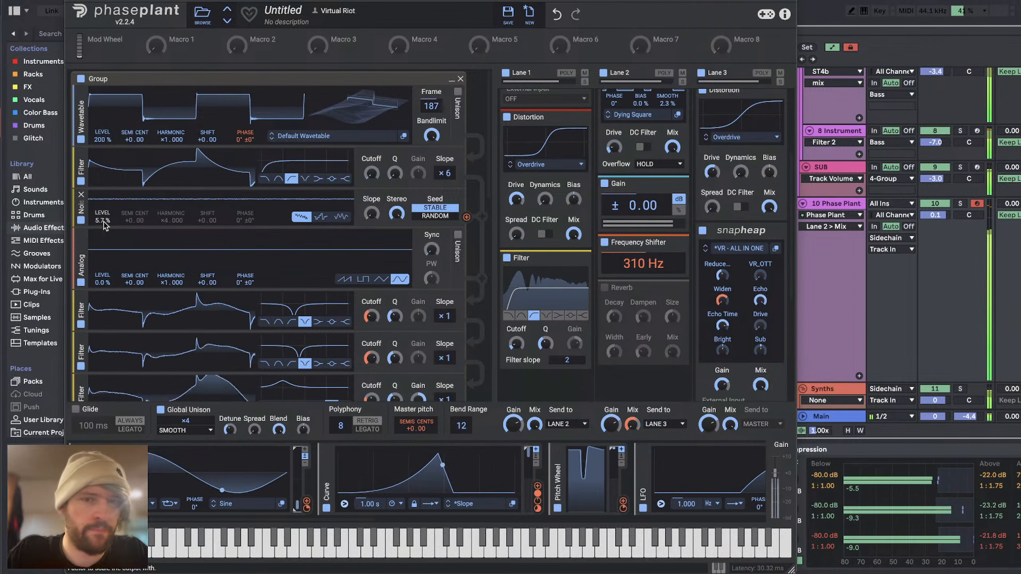
scroll(104, 222, down, 3)
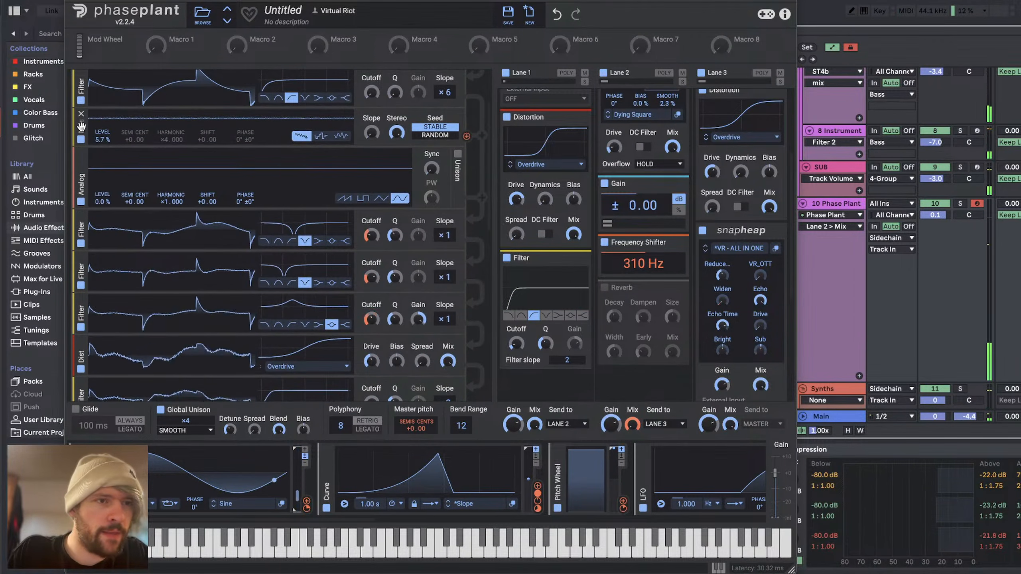
drag(92, 112, 105, 388)
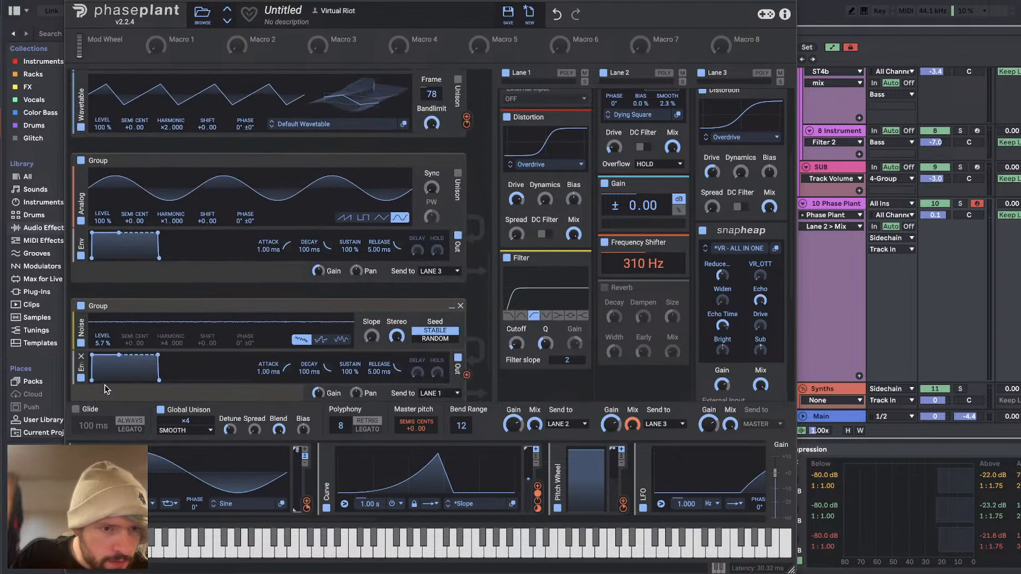
click(433, 395)
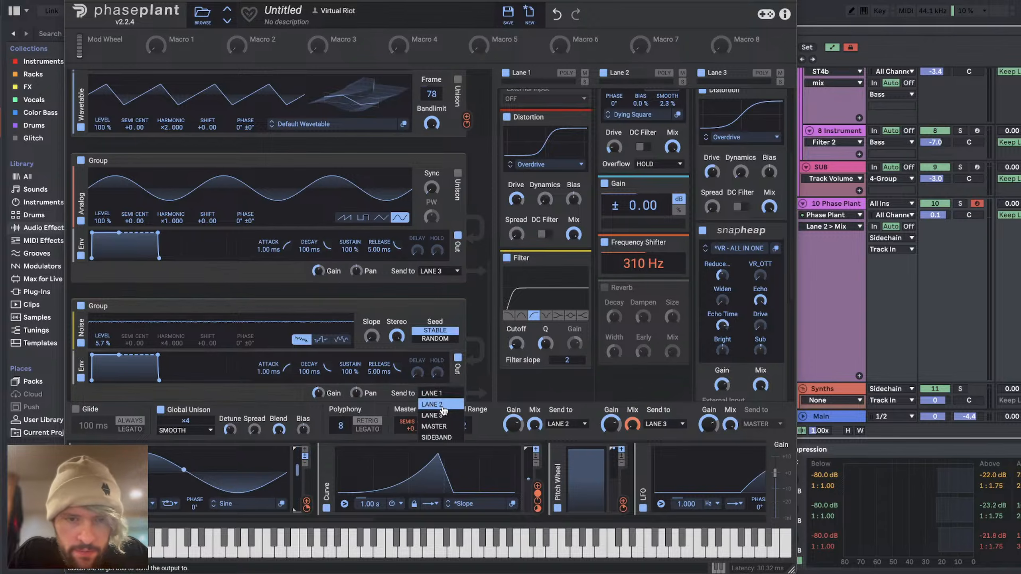
click(442, 416)
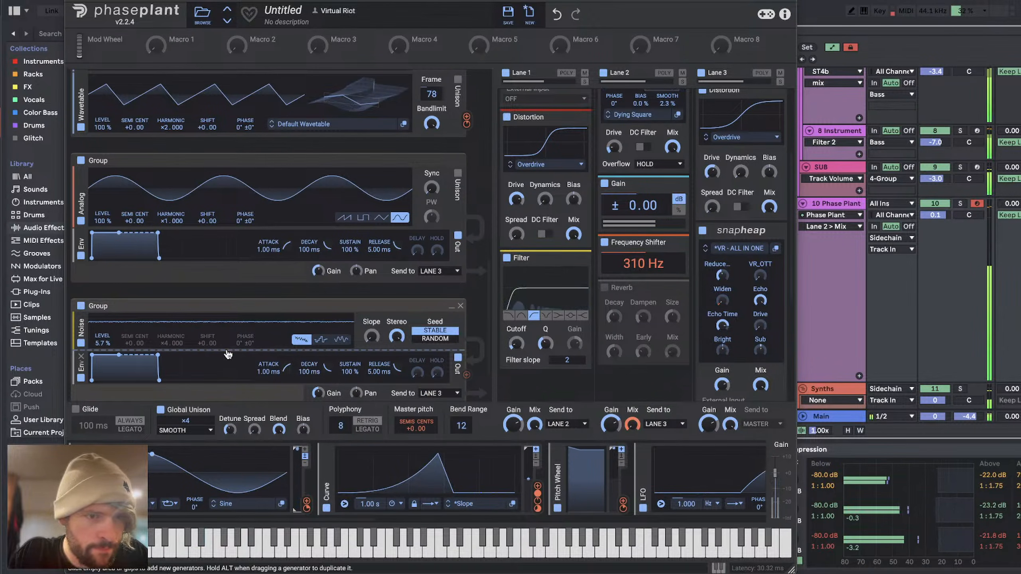
Step: Add a high-pass Filter after the Noise generator in its group and raise the noise level to 98%
click(227, 350)
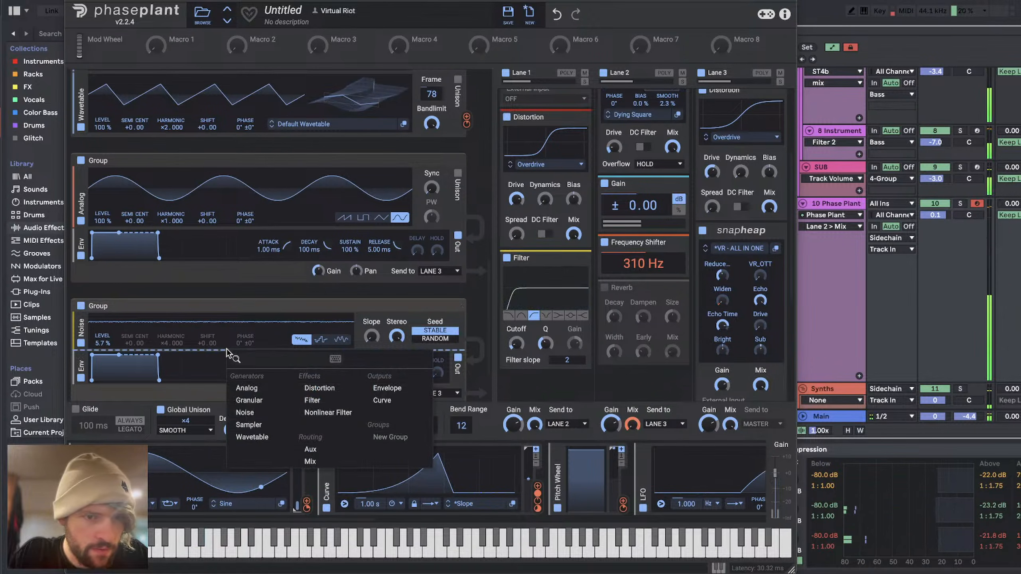
click(312, 400)
click(292, 383)
scroll(293, 387, down, 3)
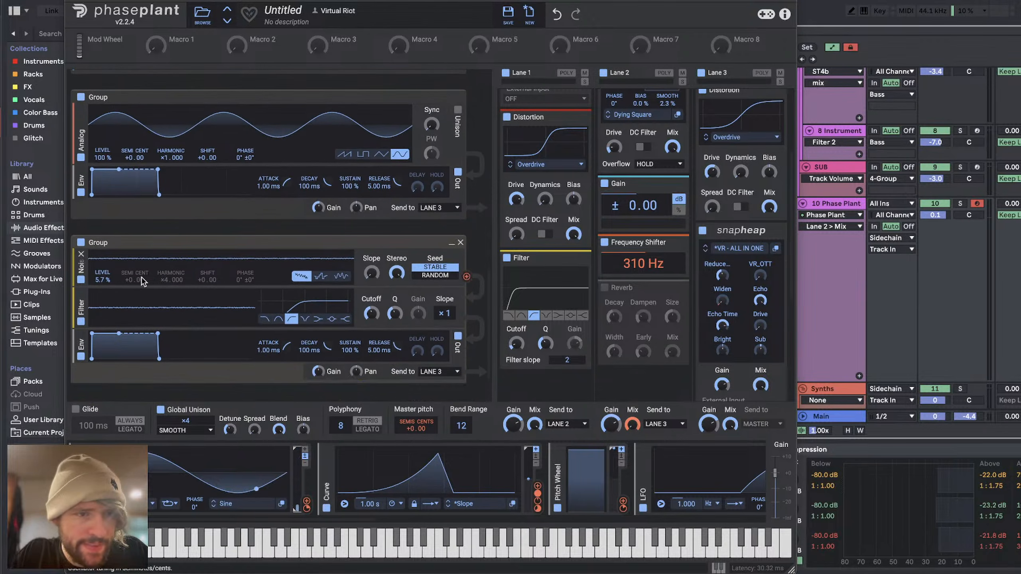
drag(102, 277, 103, 259)
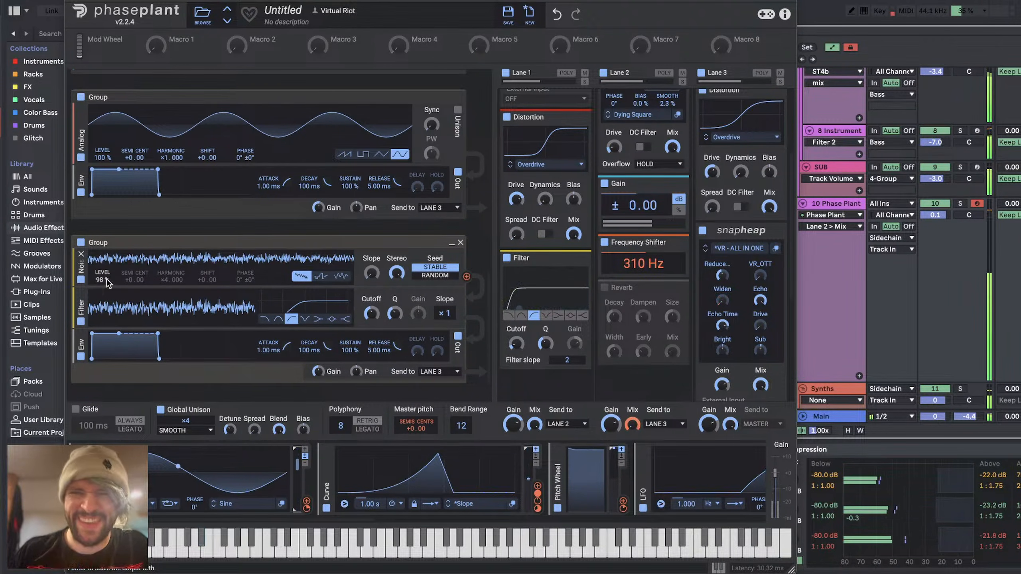
Step: Close the Phase Plant window and raise the fill bass track's volume to 2.3 dB while auditioning the drop
click(69, 1)
key(space)
key(space)
drag(937, 215, 937, 209)
key(space)
key(space)
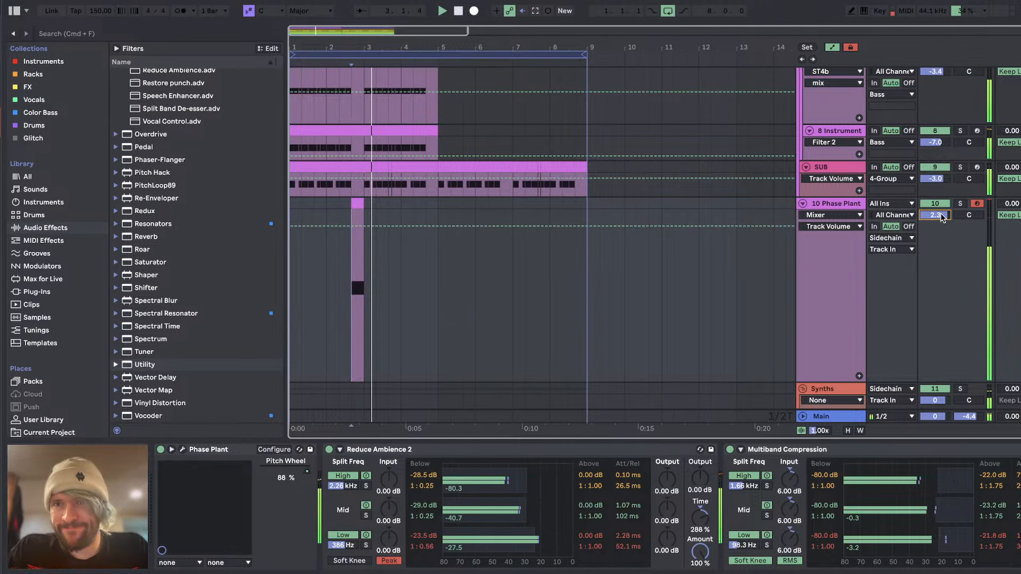
Step: Reshape the EQ Eight dip during playback, with band 3 at -1.12 dB and 359 Hz and band 2 as a slight cut below it
scroll(802, 512, right, 10)
key(space)
key(space)
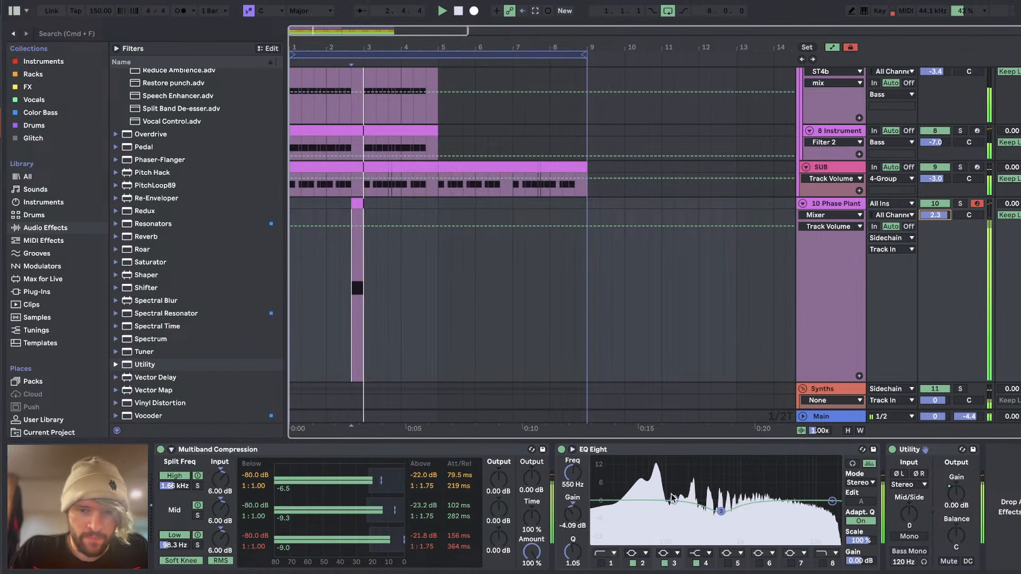
mouse_move(674, 500)
mouse_down()
mouse_move(690, 512)
mouse_move(787, 518)
mouse_move(707, 504)
mouse_up()
key(space)
key(space)
key(space)
key(space)
key(space)
key(space)
key(space)
key(space)
key(space)
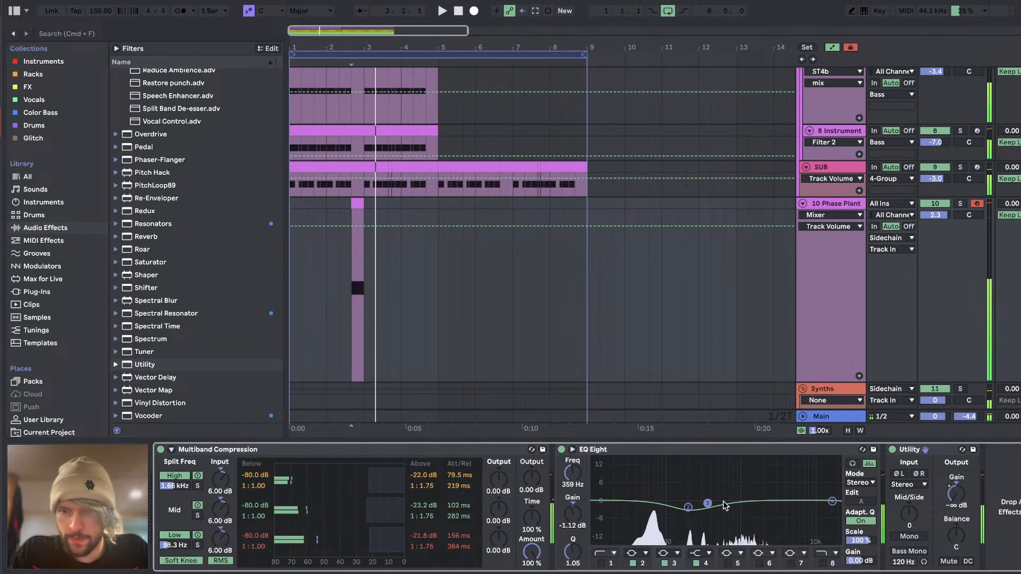
Step: Check the livestream chat in YouTube Studio and return to Ableton Live
key(super+Tab)
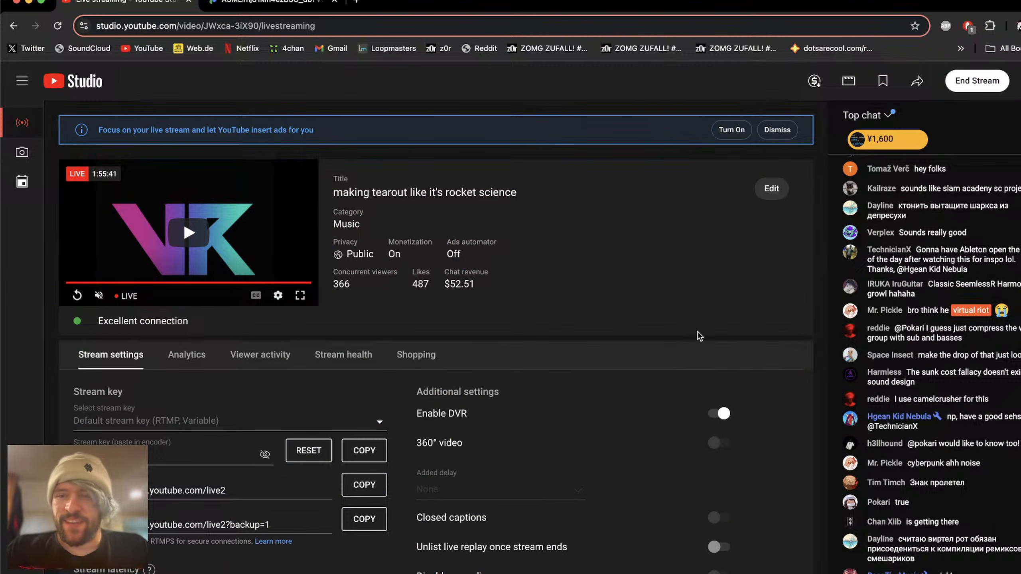
key(super+Tab)
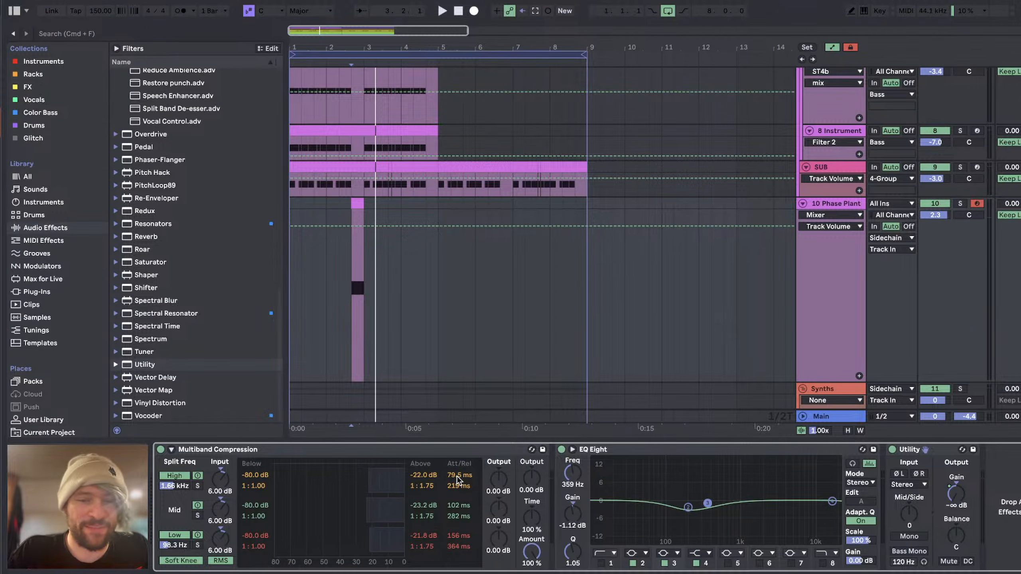
Step: Try a second Multiband Compression after Utility with its three input gains reset, and delete it after auditioning
click(422, 456)
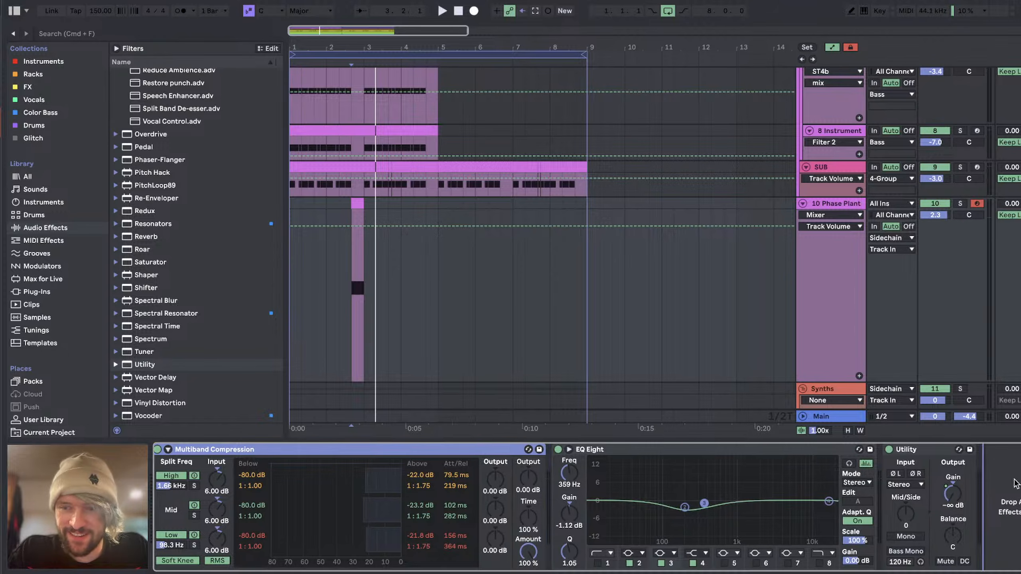
drag(1014, 480, 1013, 480)
key(space)
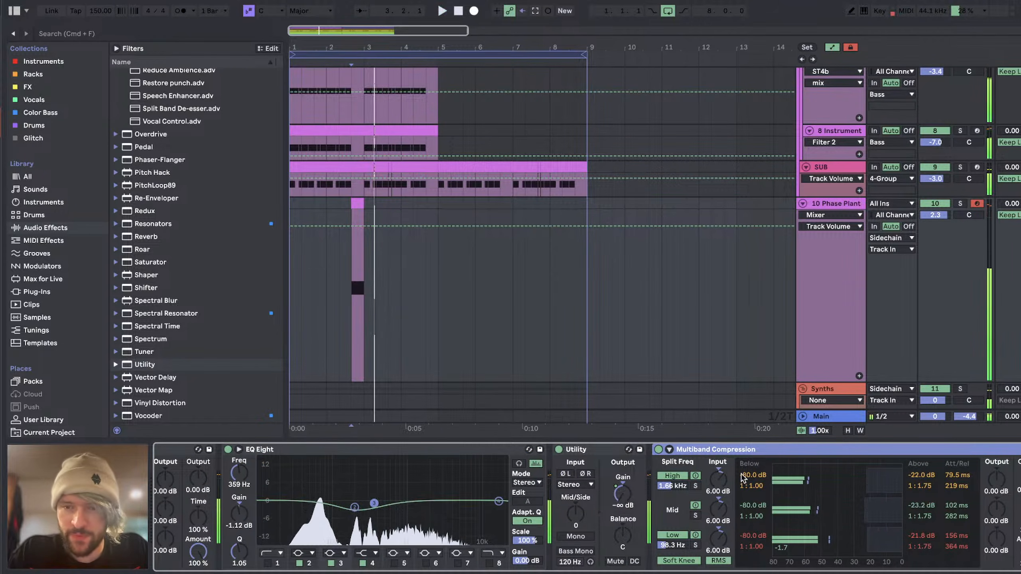
double_click(719, 479)
double_click(719, 510)
double_click(718, 539)
key(space)
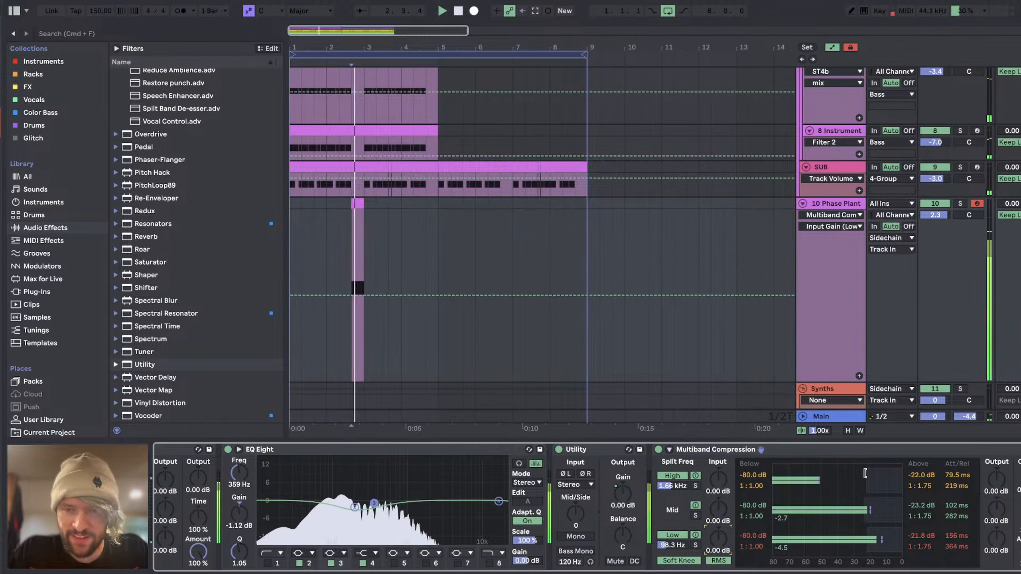
click(865, 450)
key(Delete)
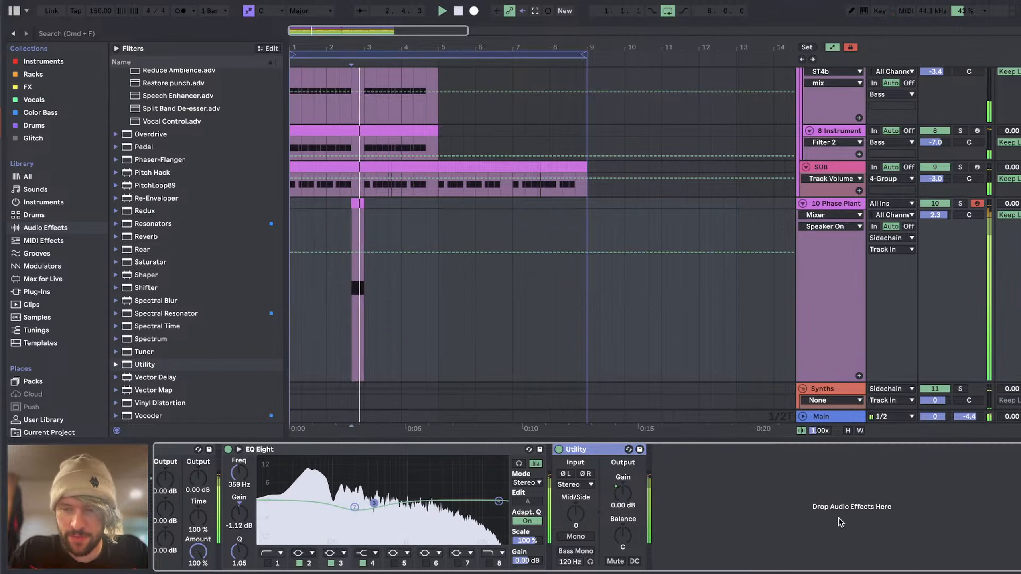
Step: Lower the DogBark synth track's volume to -3.2 dB
scroll(923, 177, up, 1)
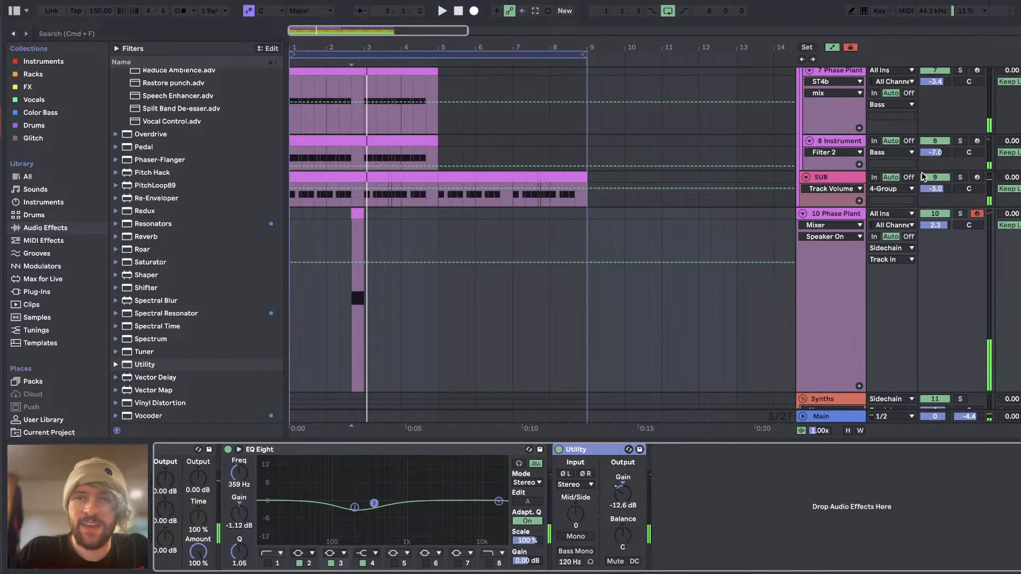
scroll(925, 217, down, 5)
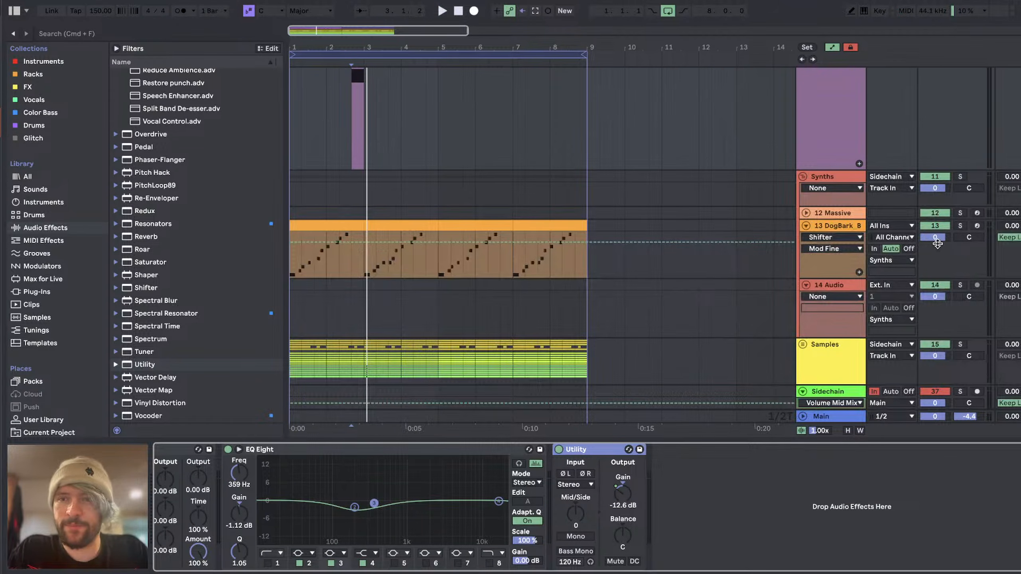
click(945, 238)
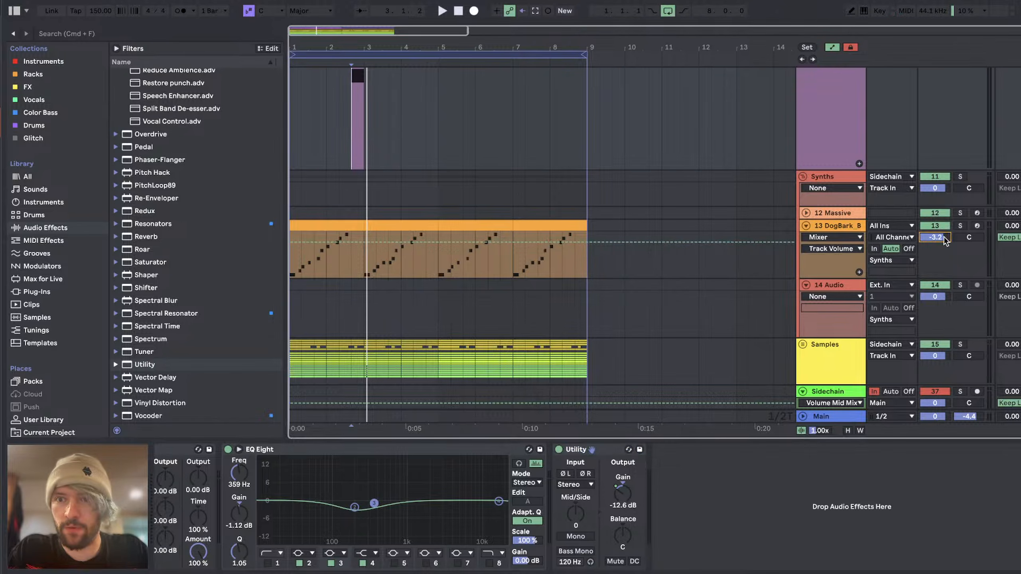
key(super+Tab)
key(super+Tab)
key(super+Tab)
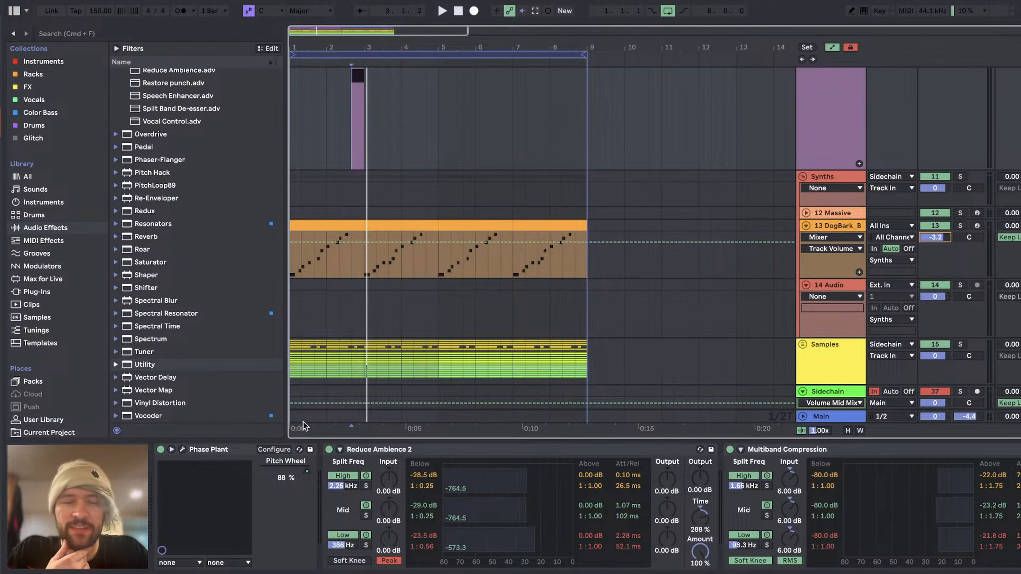
Step: Open the DogBark track's Phase Plant and review its generator groups and the three effect lanes
click(184, 447)
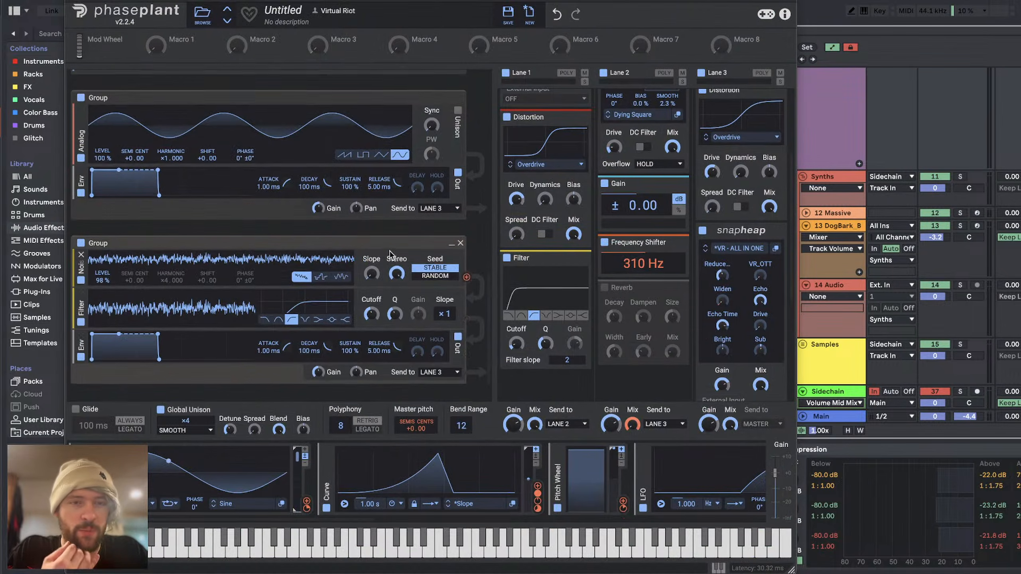
scroll(615, 207, up, 3)
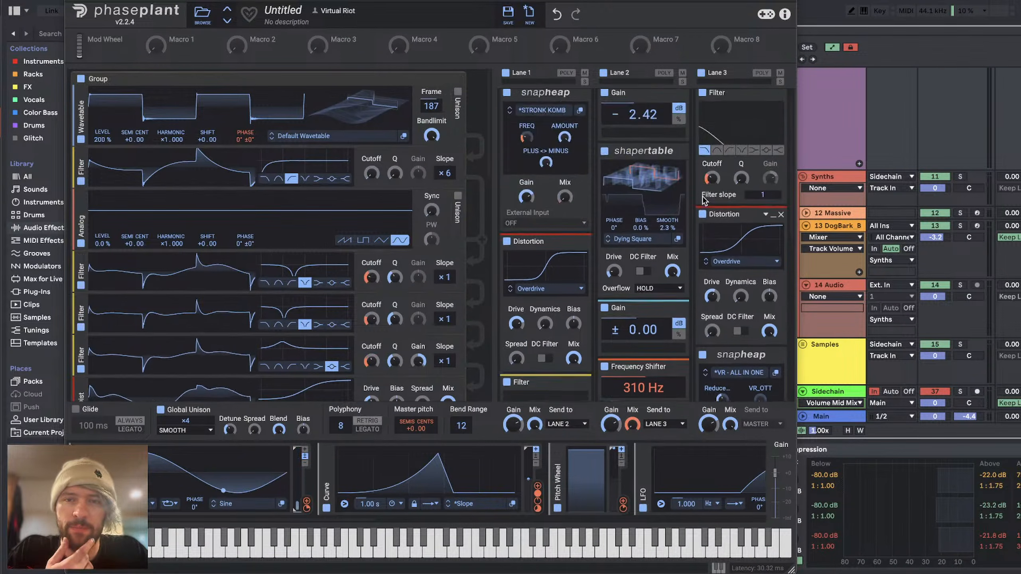
scroll(284, 216, down, 5)
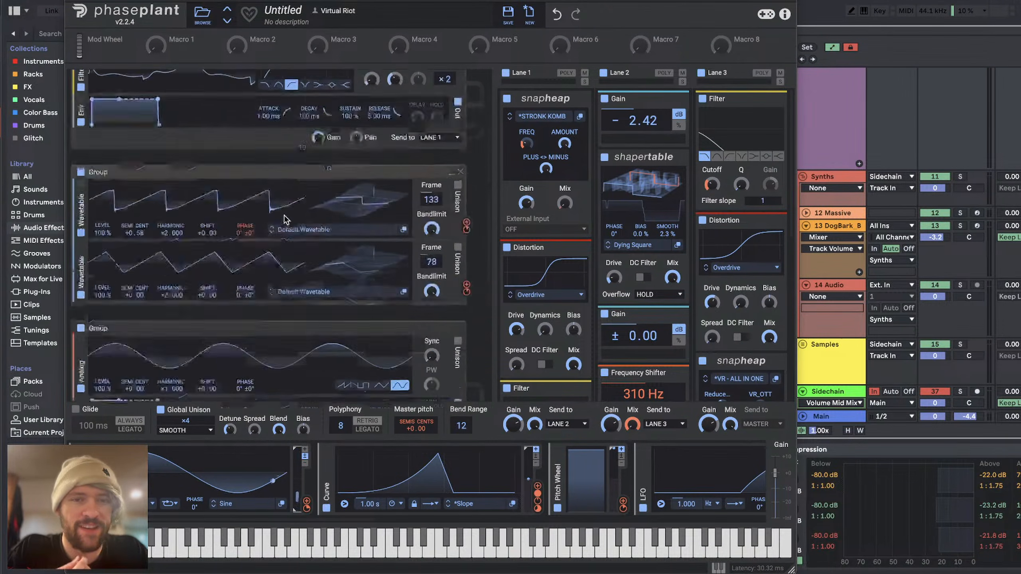
scroll(284, 215, up, 5)
Step: Switch to YouTube Studio, read back through the livestream chat for viewer messages, and return to Phase Plant in Ableton Live
key(super+Tab)
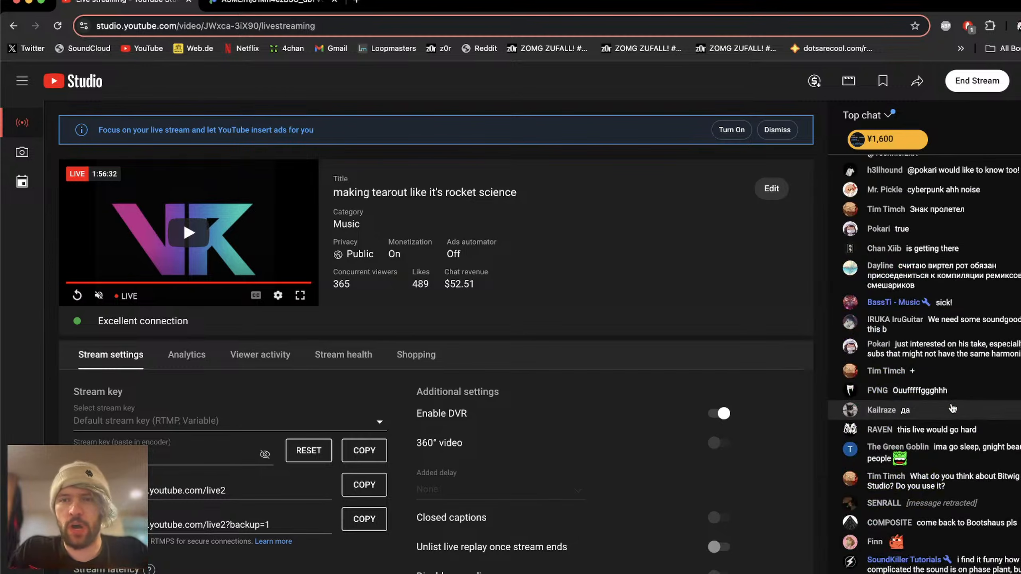
scroll(953, 408, up, 5)
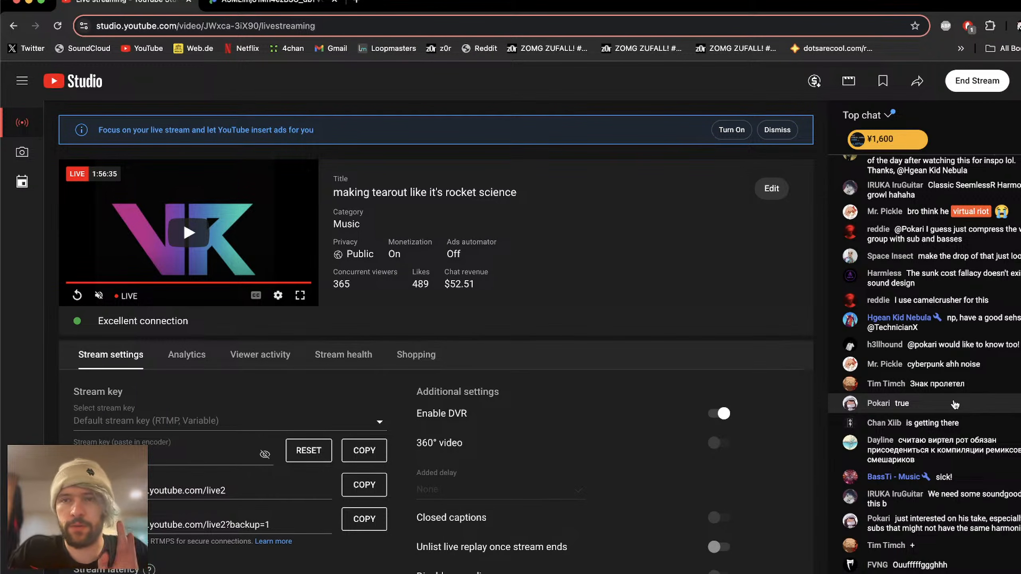
scroll(955, 404, up, 2)
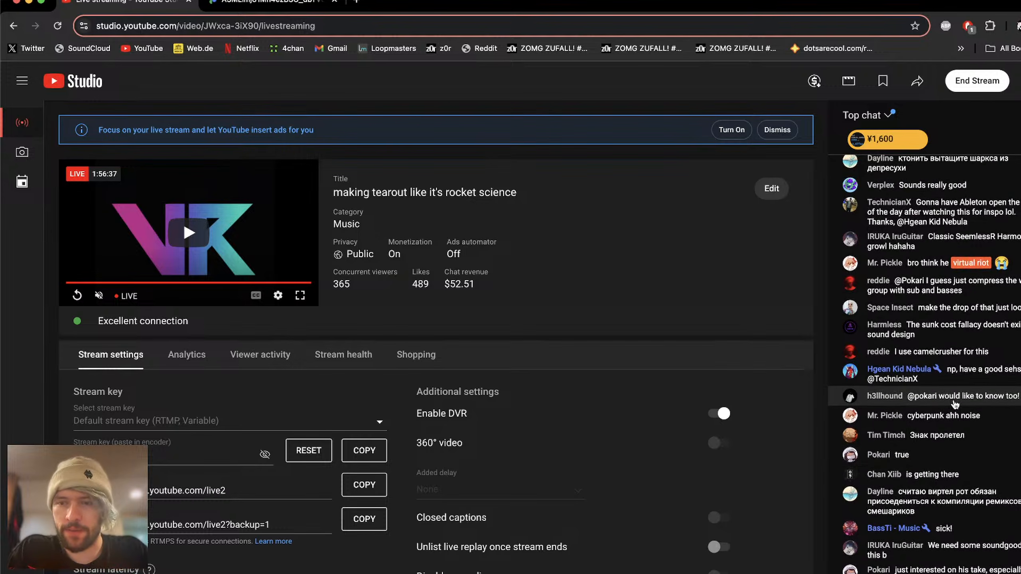
scroll(955, 404, up, 2)
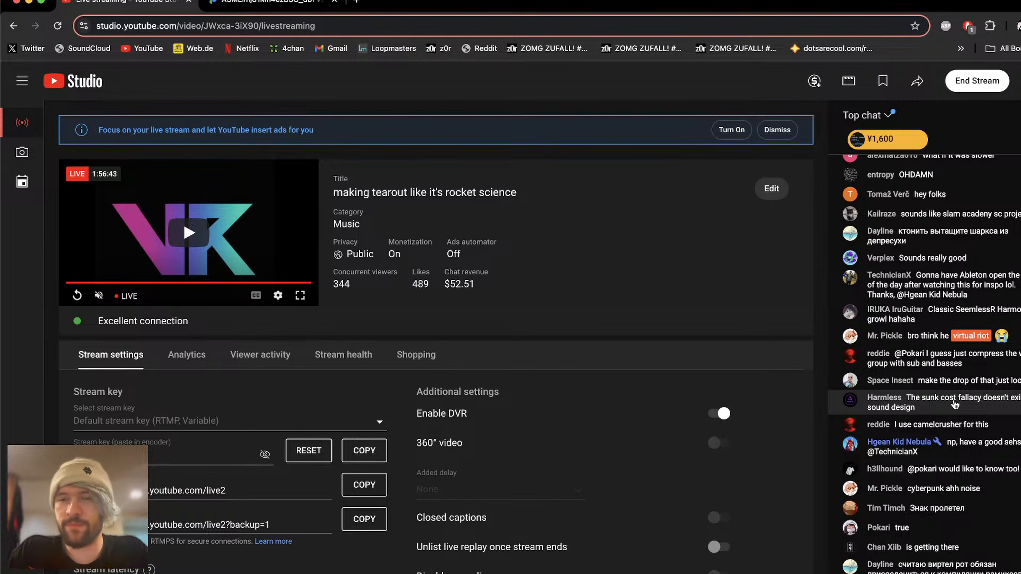
scroll(955, 404, down, 10)
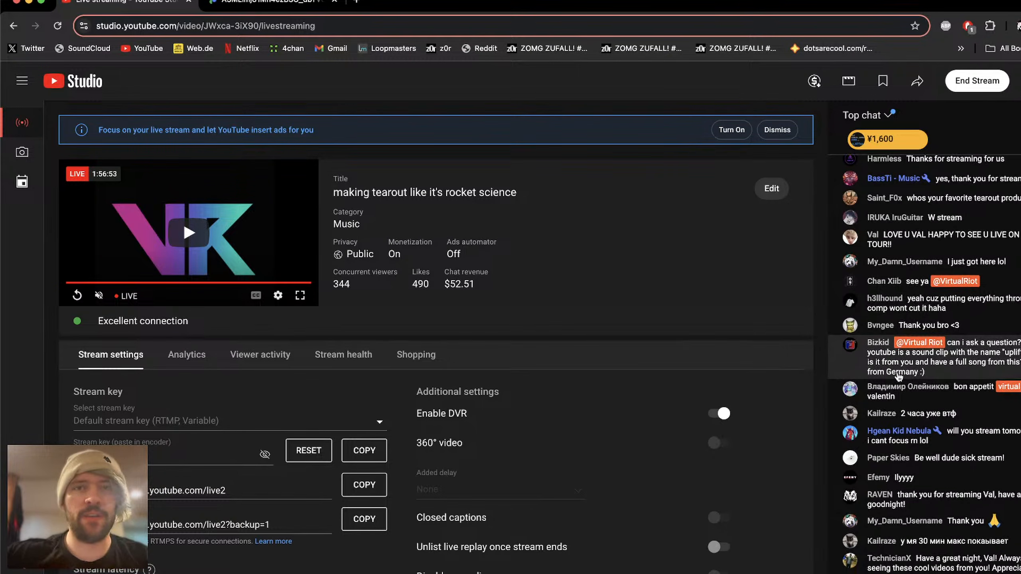
key(super+Tab)
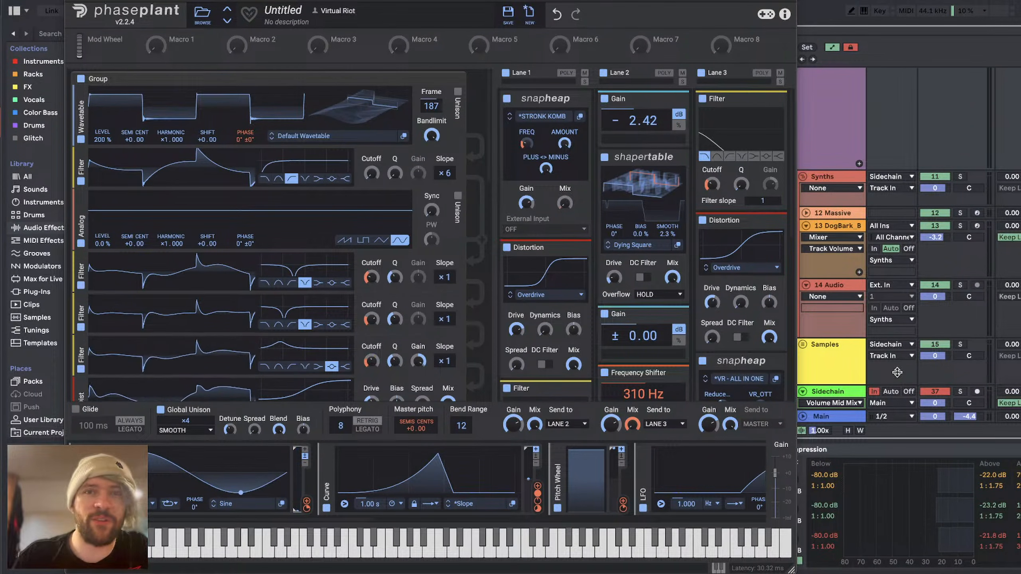
key(super+Tab)
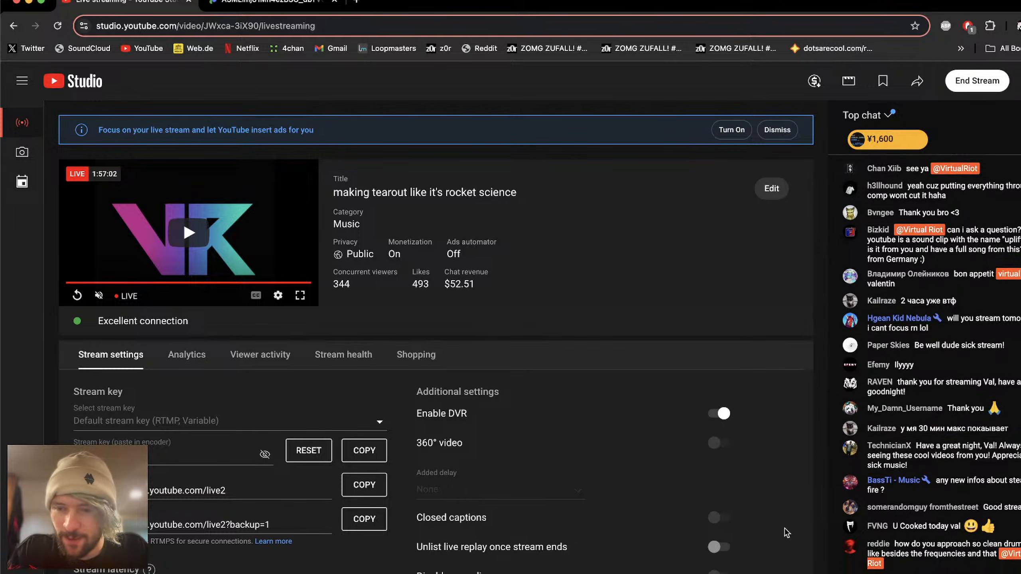
key(super+Tab)
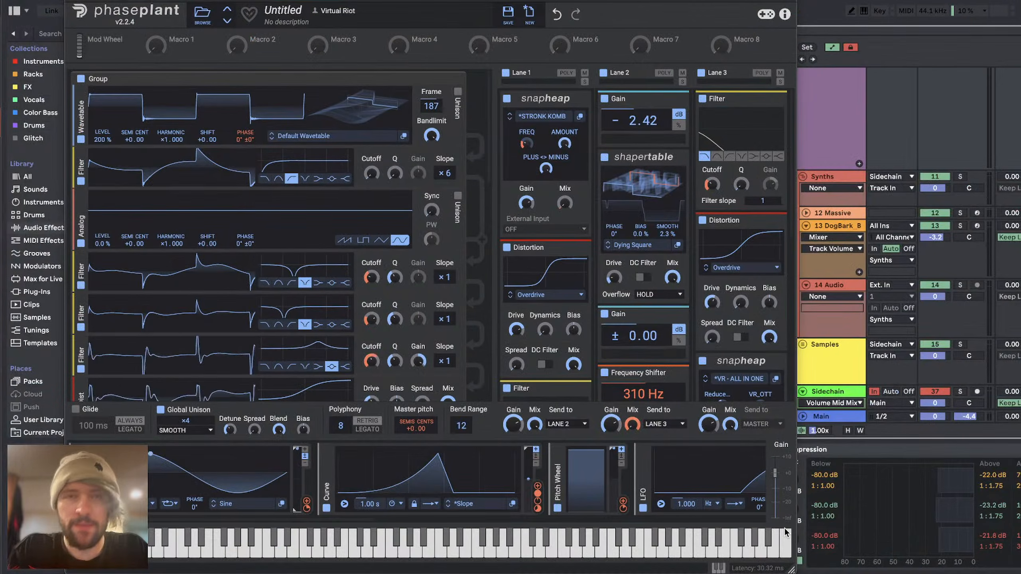